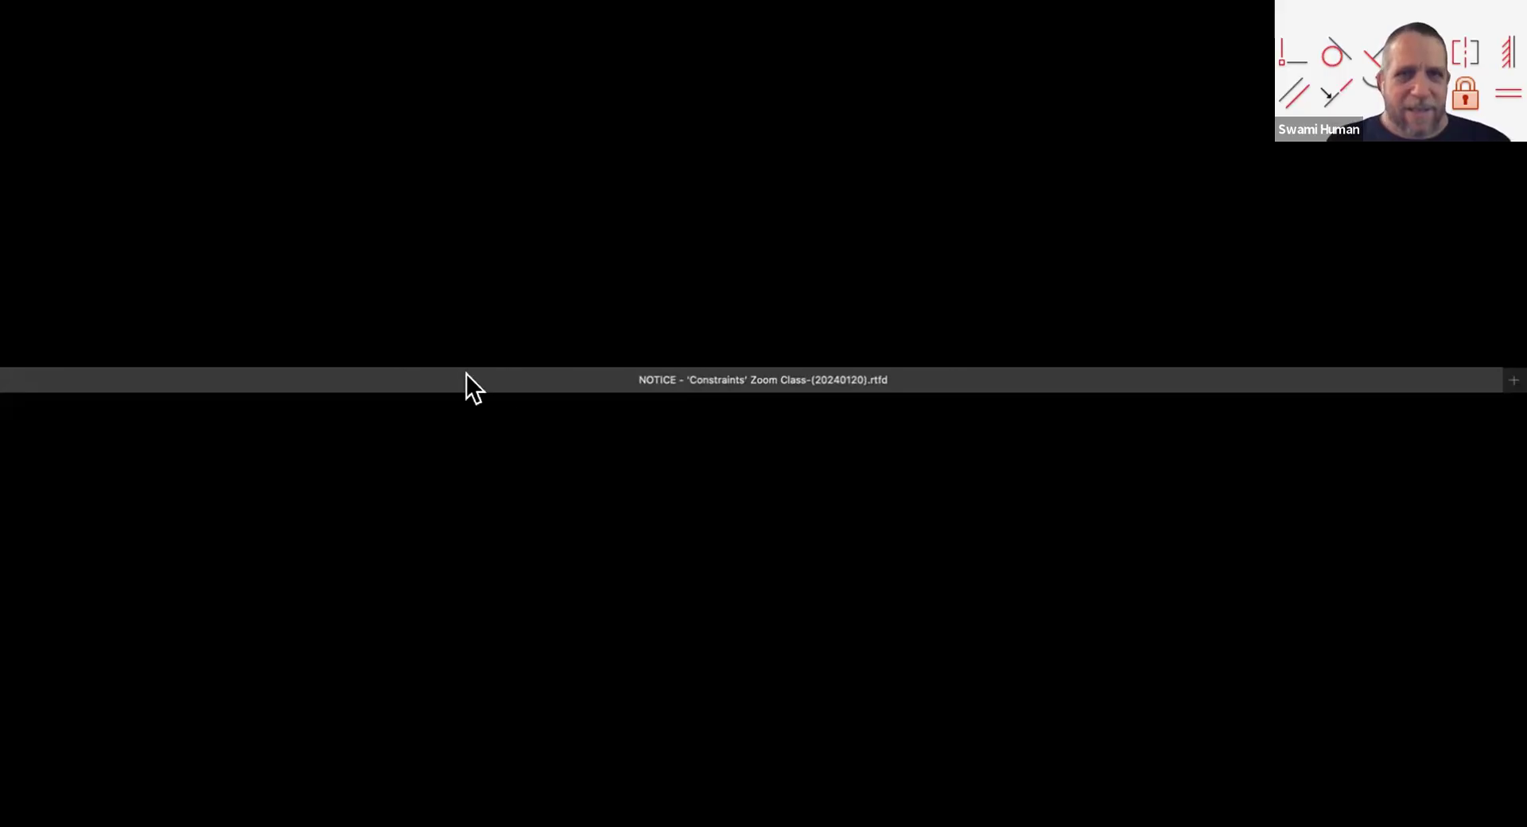
Step: Switch from the class notice to the open document CONSTRAINTS,DIMENSIONS-Overview,Details-10.txt
click(306, 361)
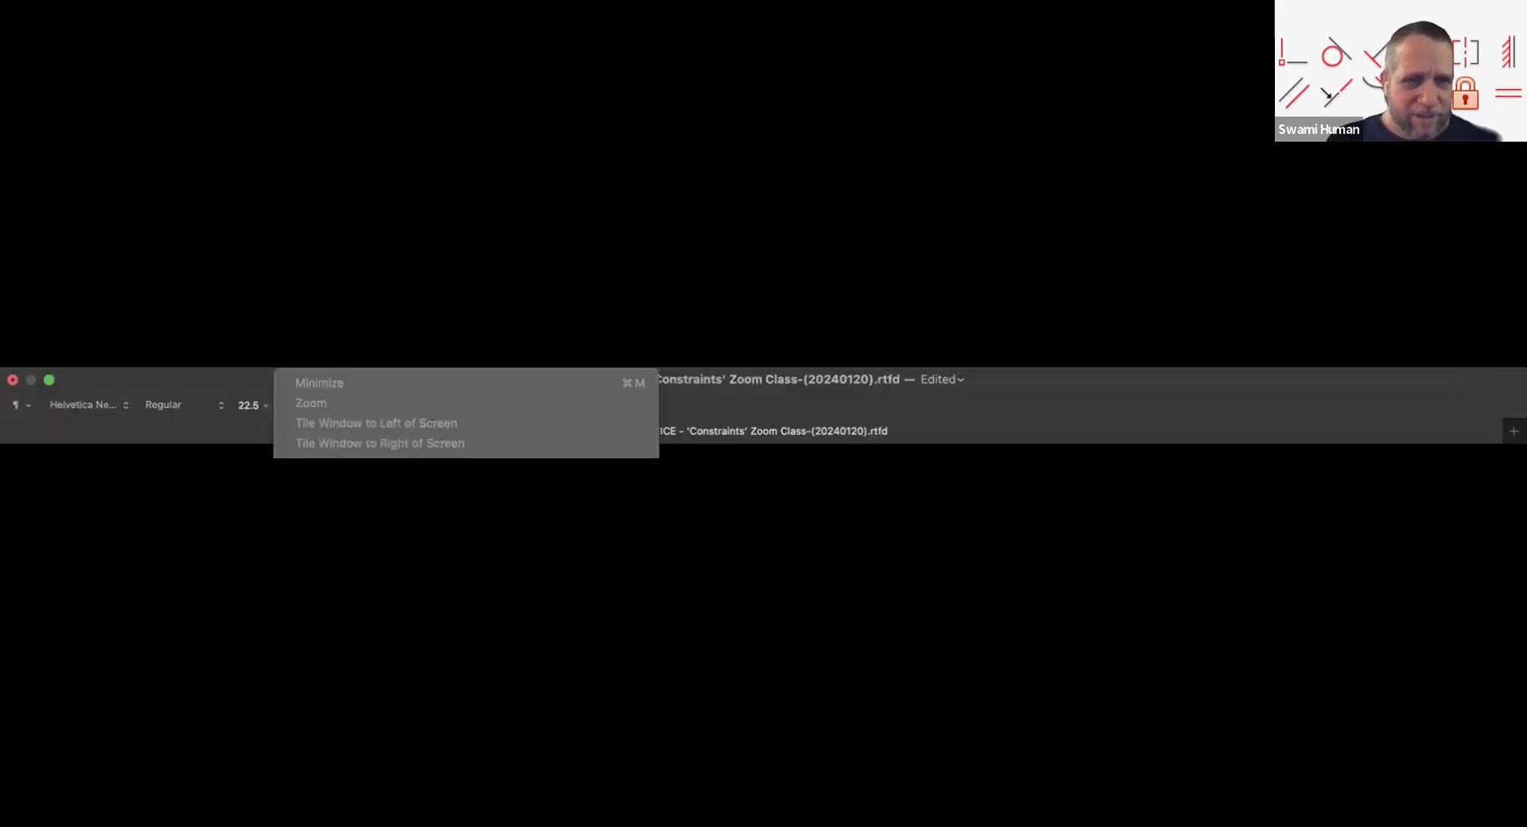
key(Escape)
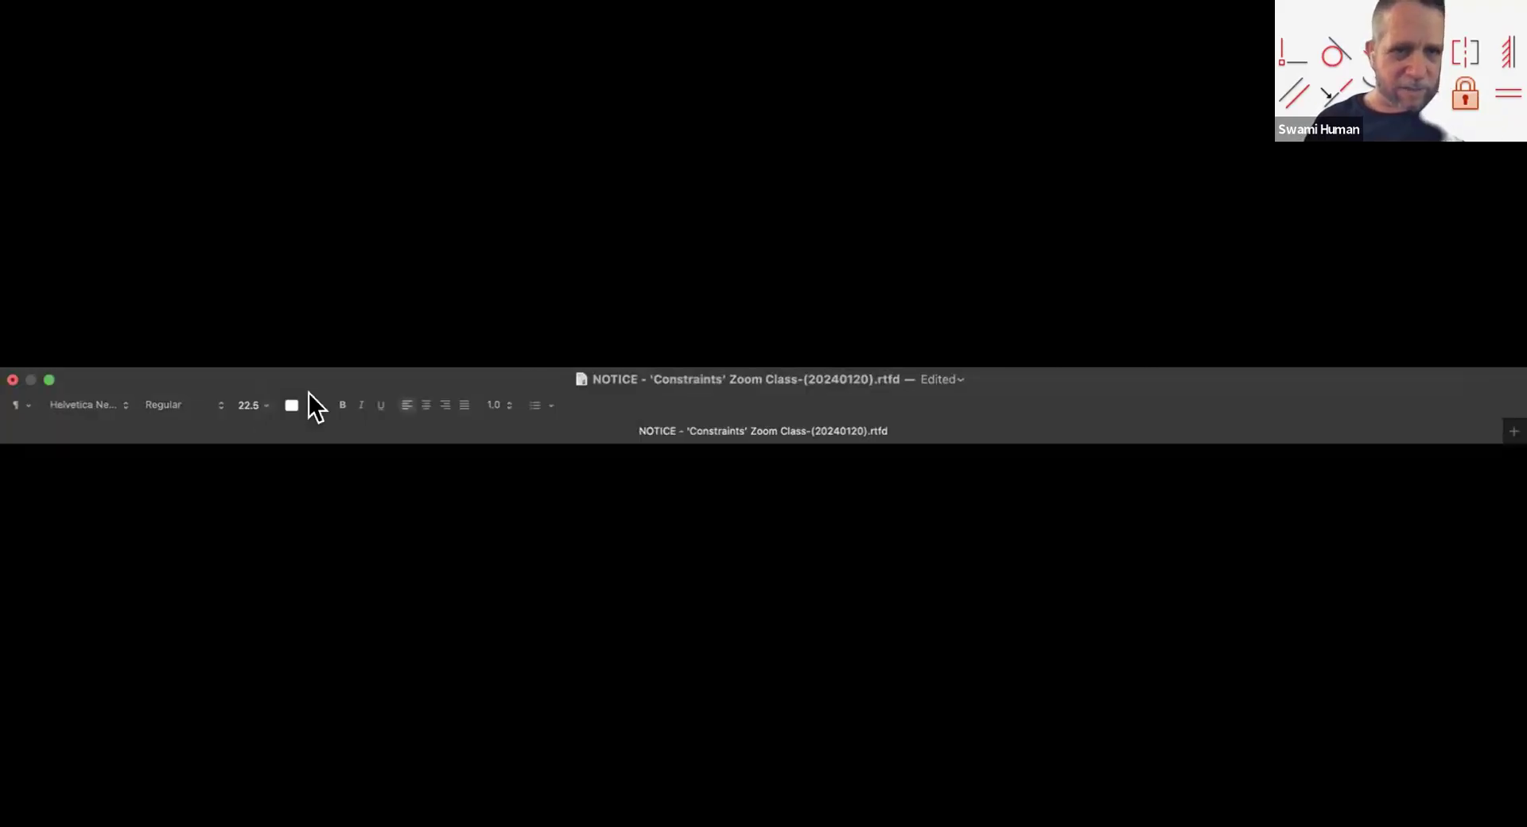
click(307, 358)
click(392, 679)
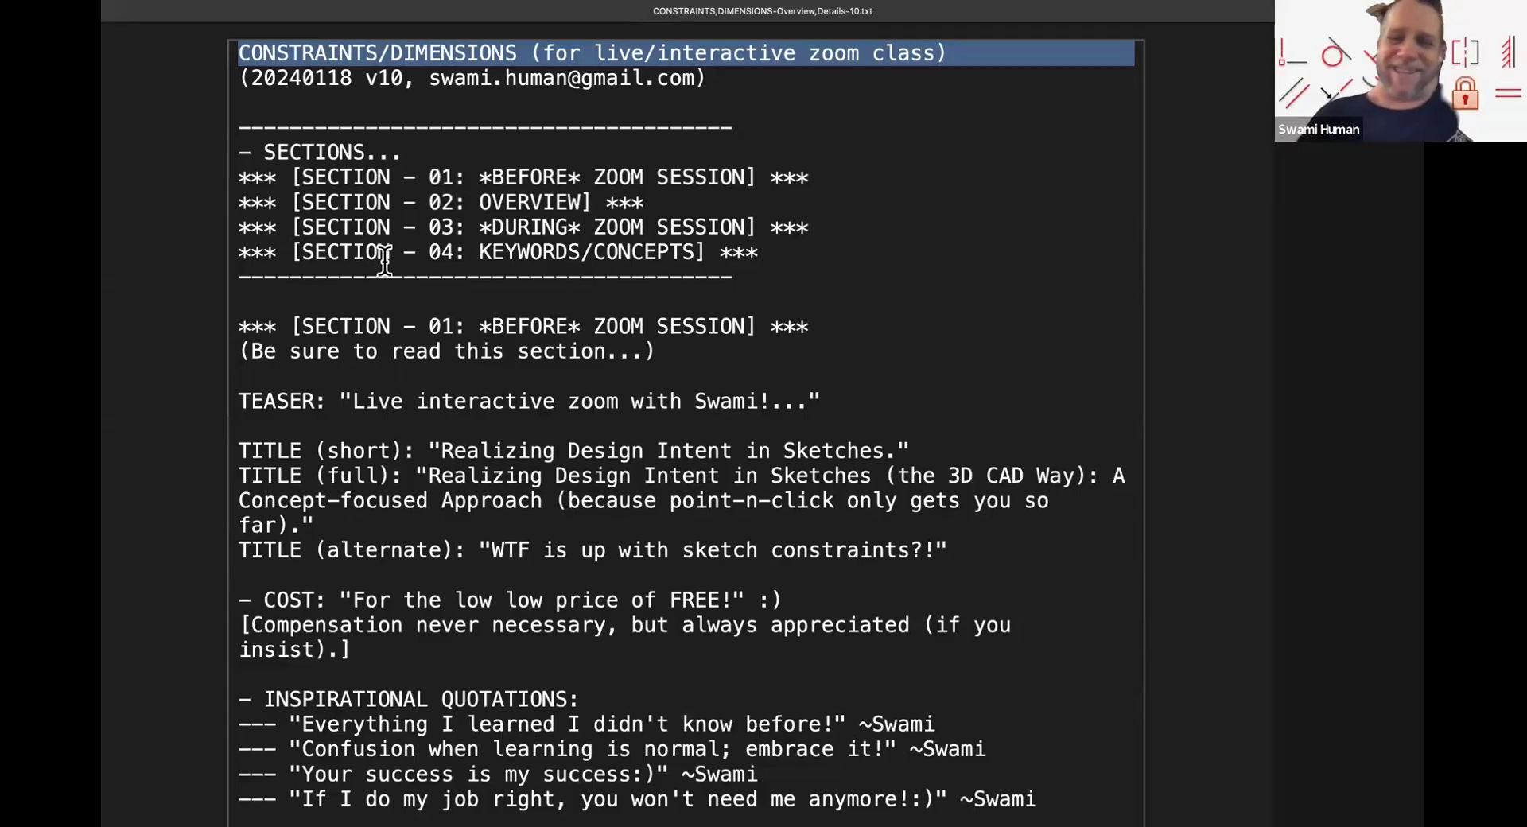
mouse_move(395, 4)
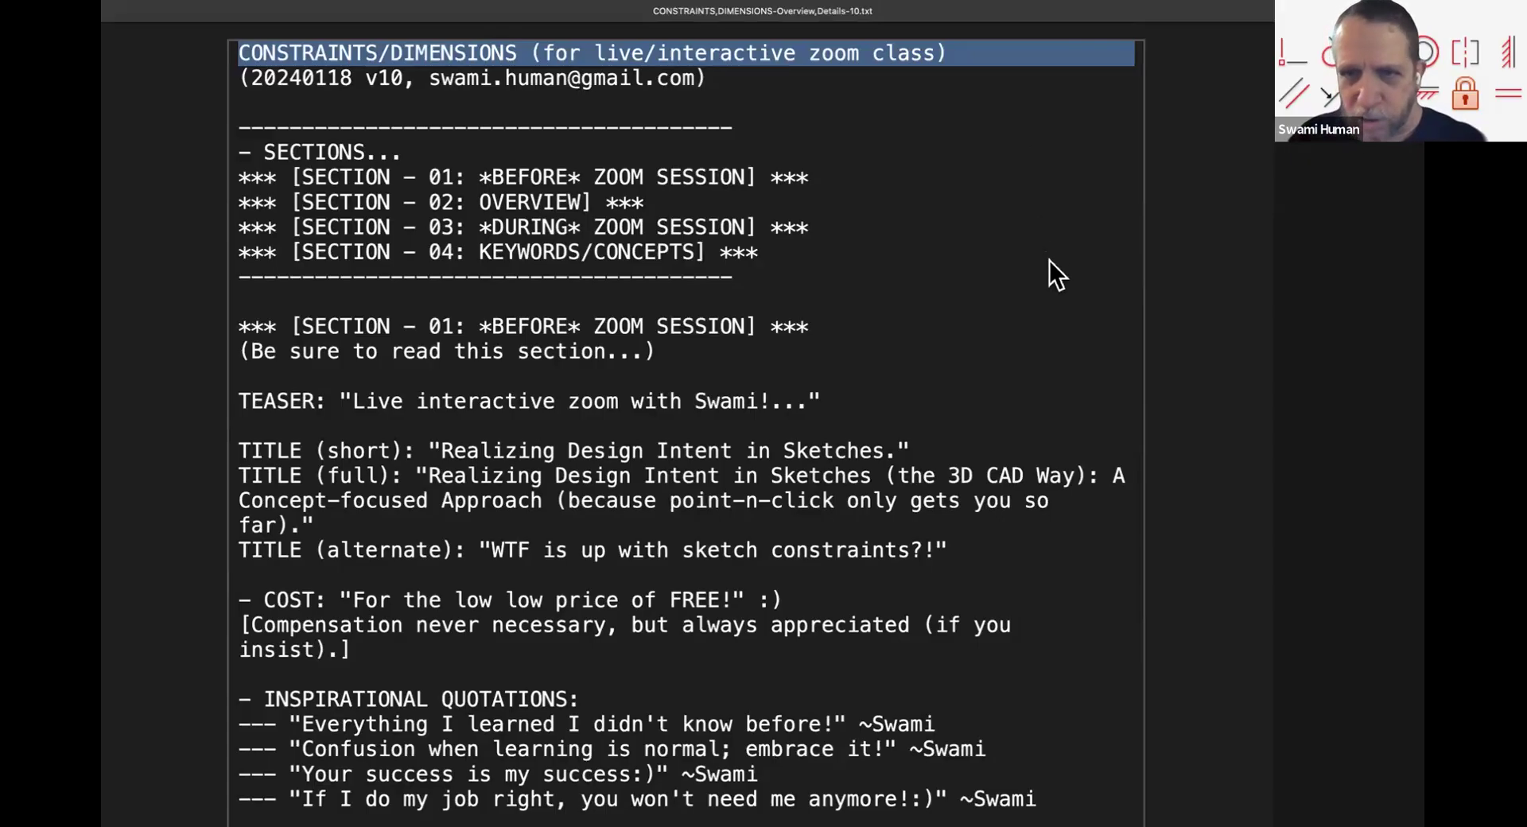
key(super+Tab)
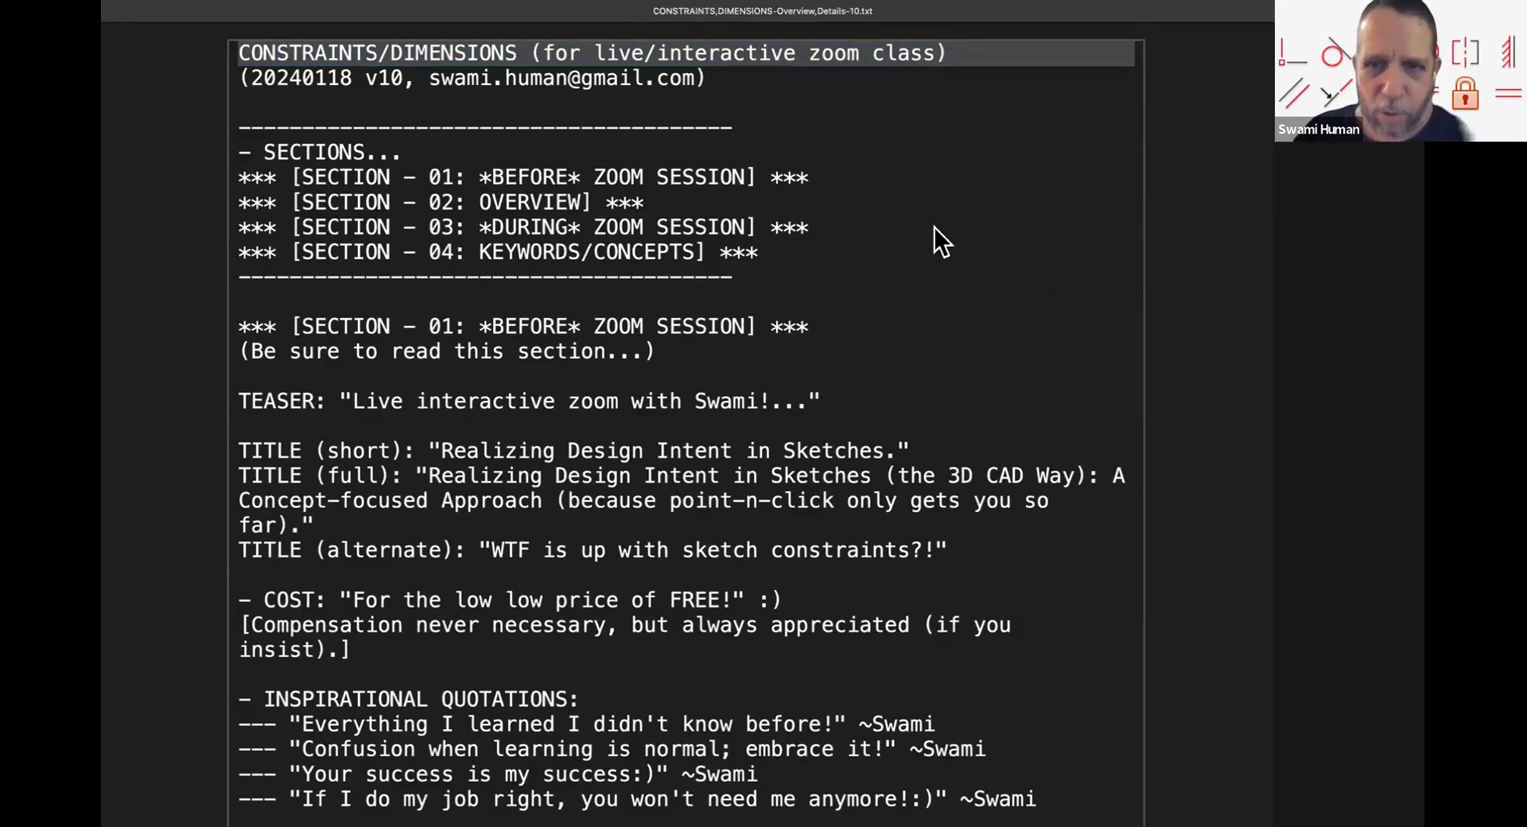
key(super+Tab)
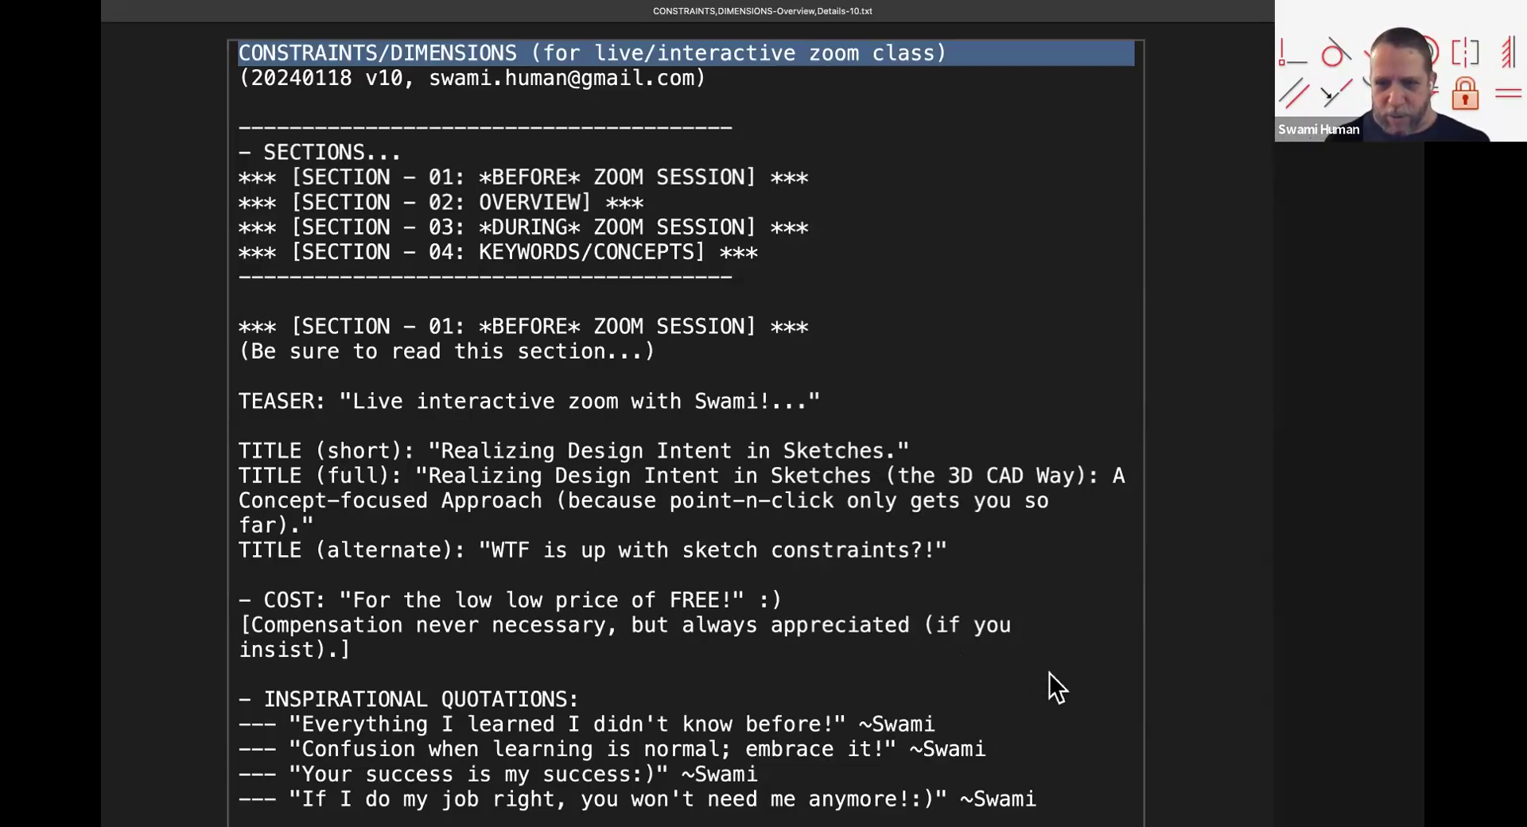
key(super+Tab)
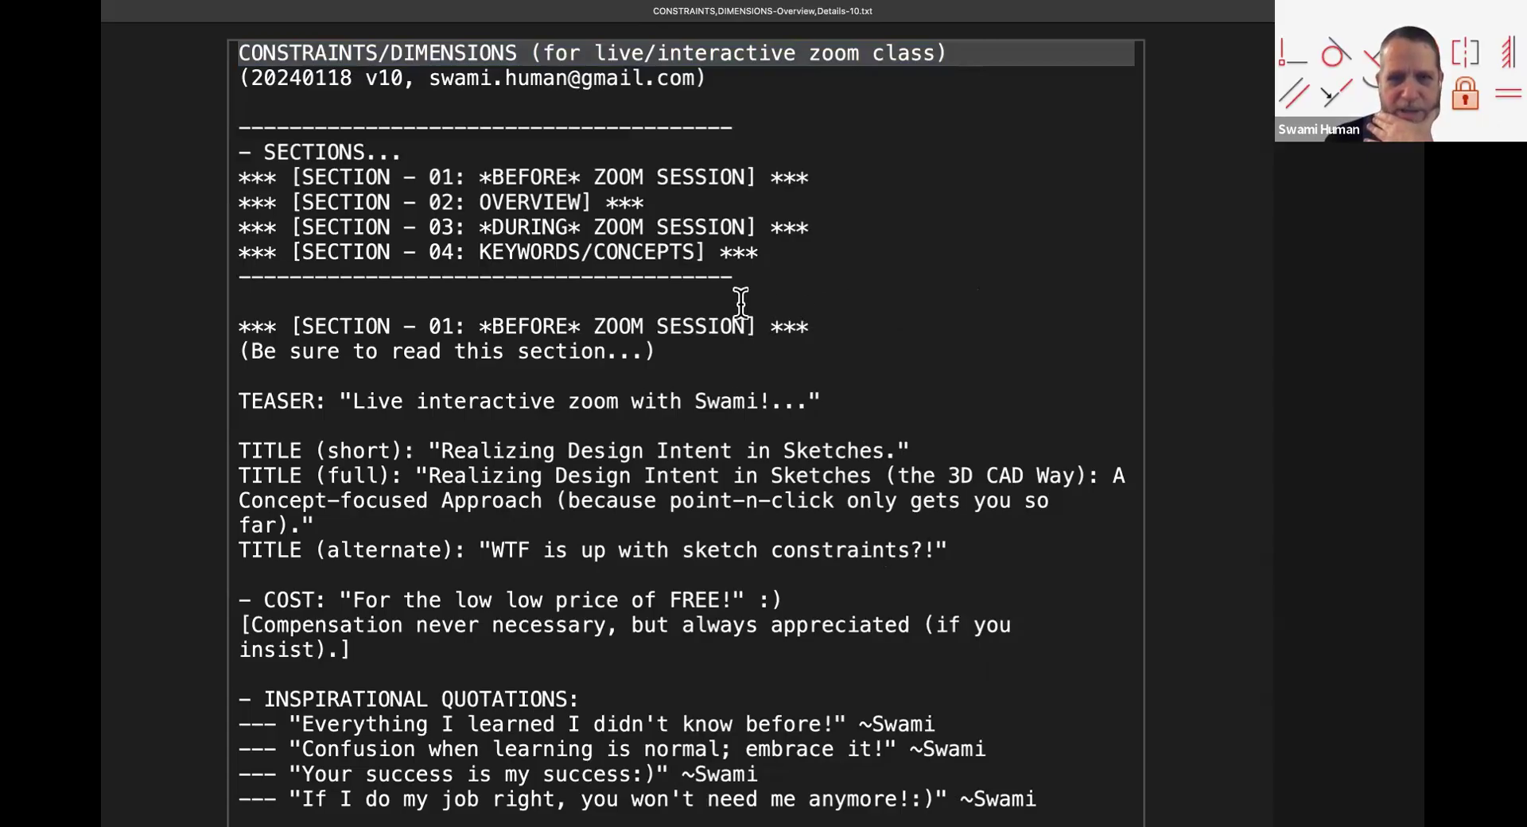
key(super+Tab)
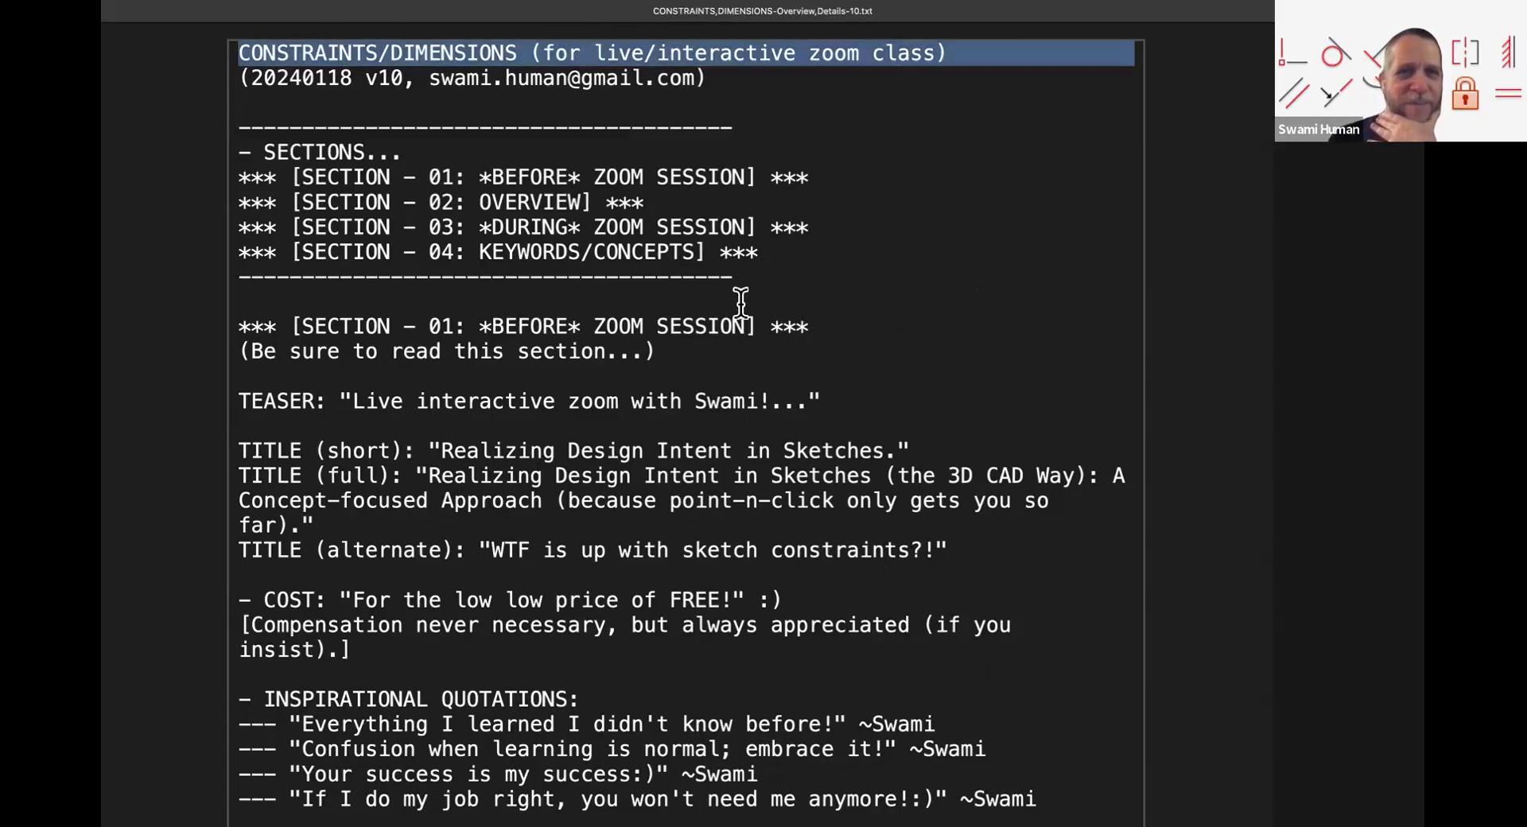
Step: Review the SECTIONS list at the start of the document, highlighting the OVERVIEW and KEYWORDS/CONCEPTS lines
scroll(587, 338, down, 1)
scroll(587, 338, down, 1)
scroll(588, 337, down, 1)
scroll(587, 338, up, 1)
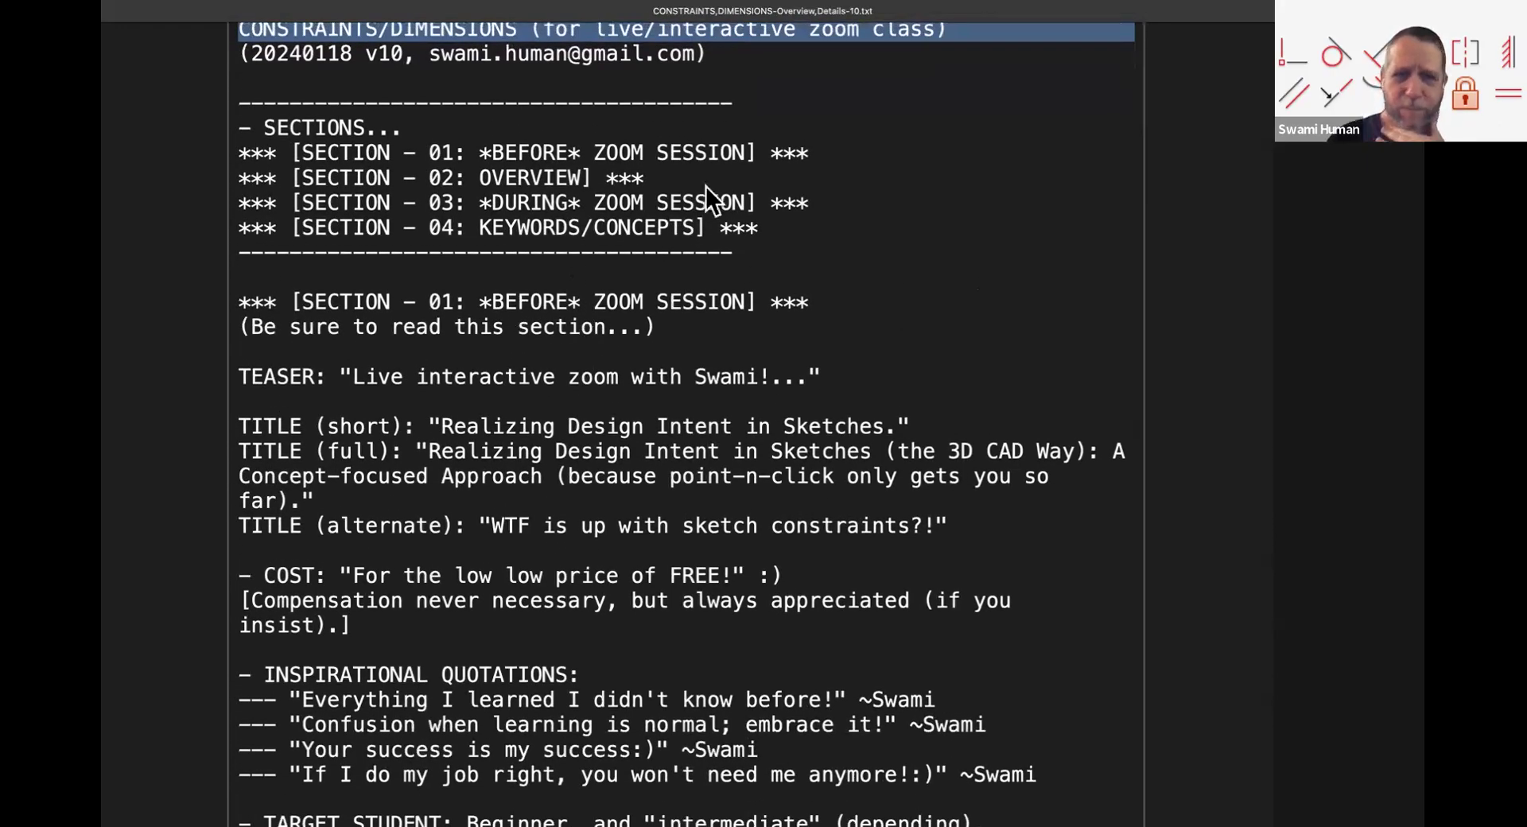
scroll(663, 355, up, 4)
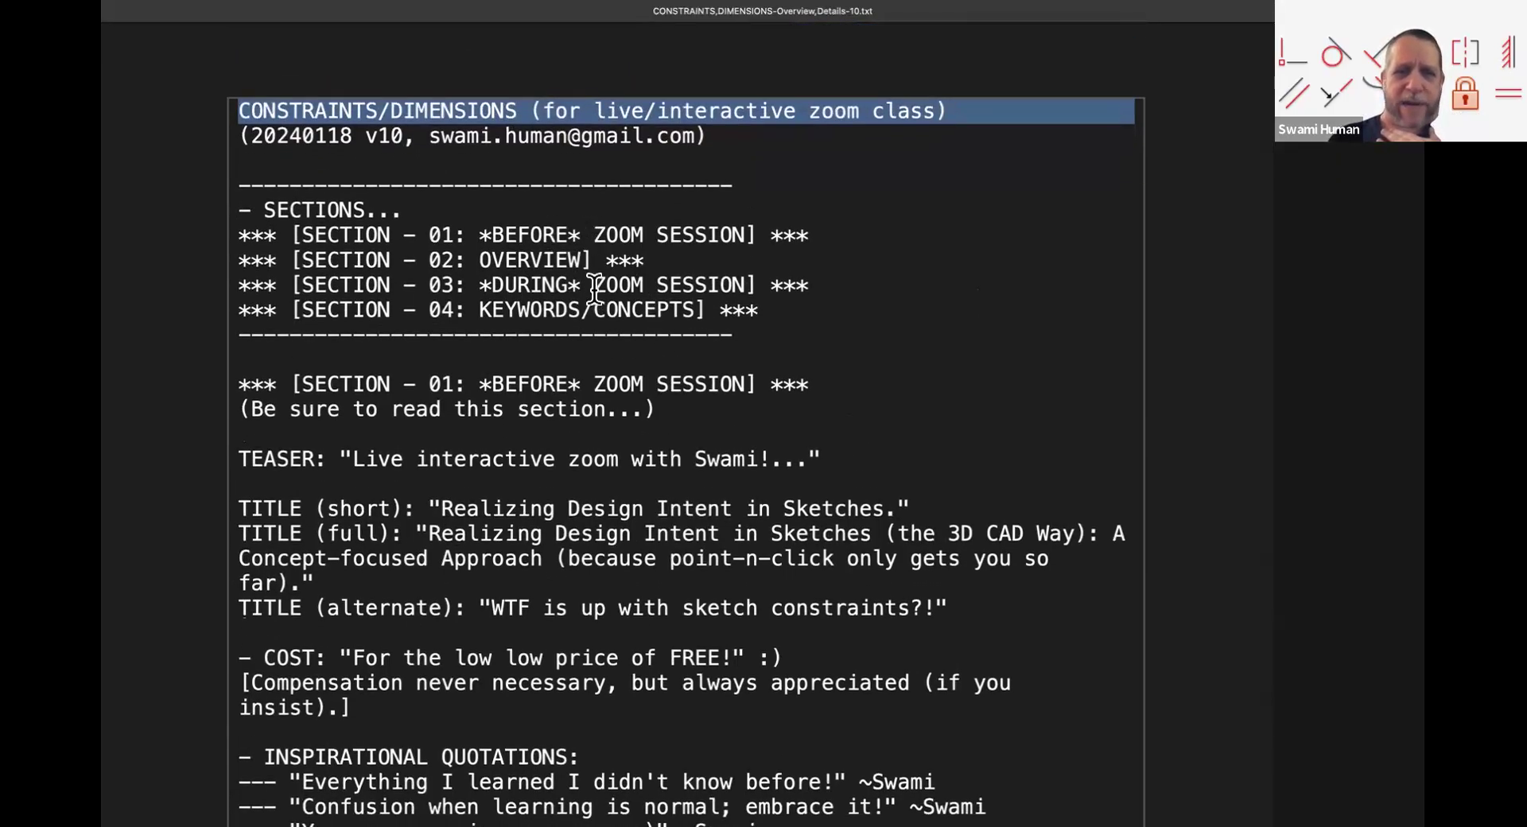
double_click(575, 260)
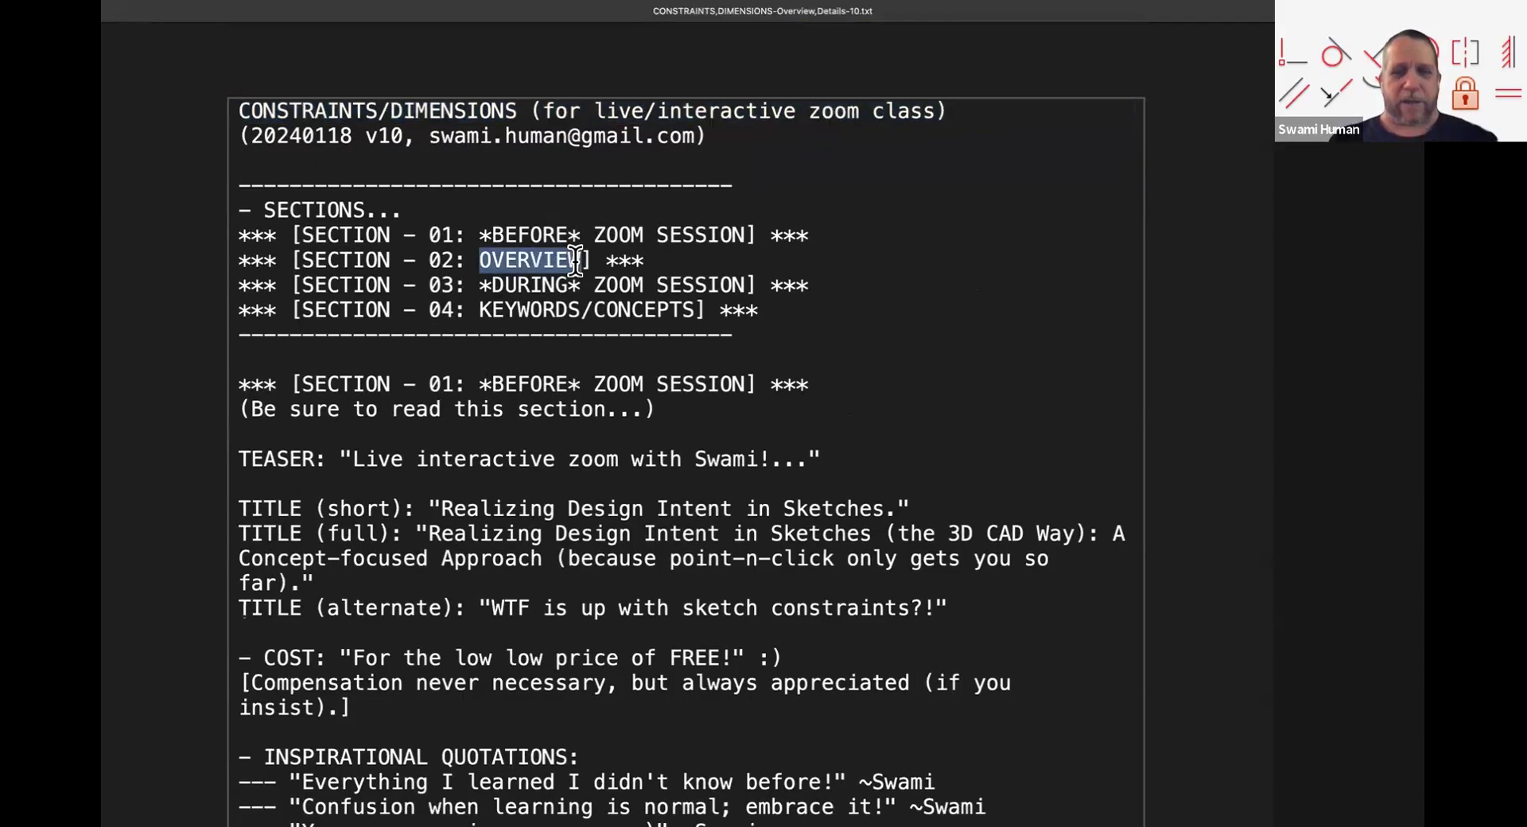
triple_click(575, 260)
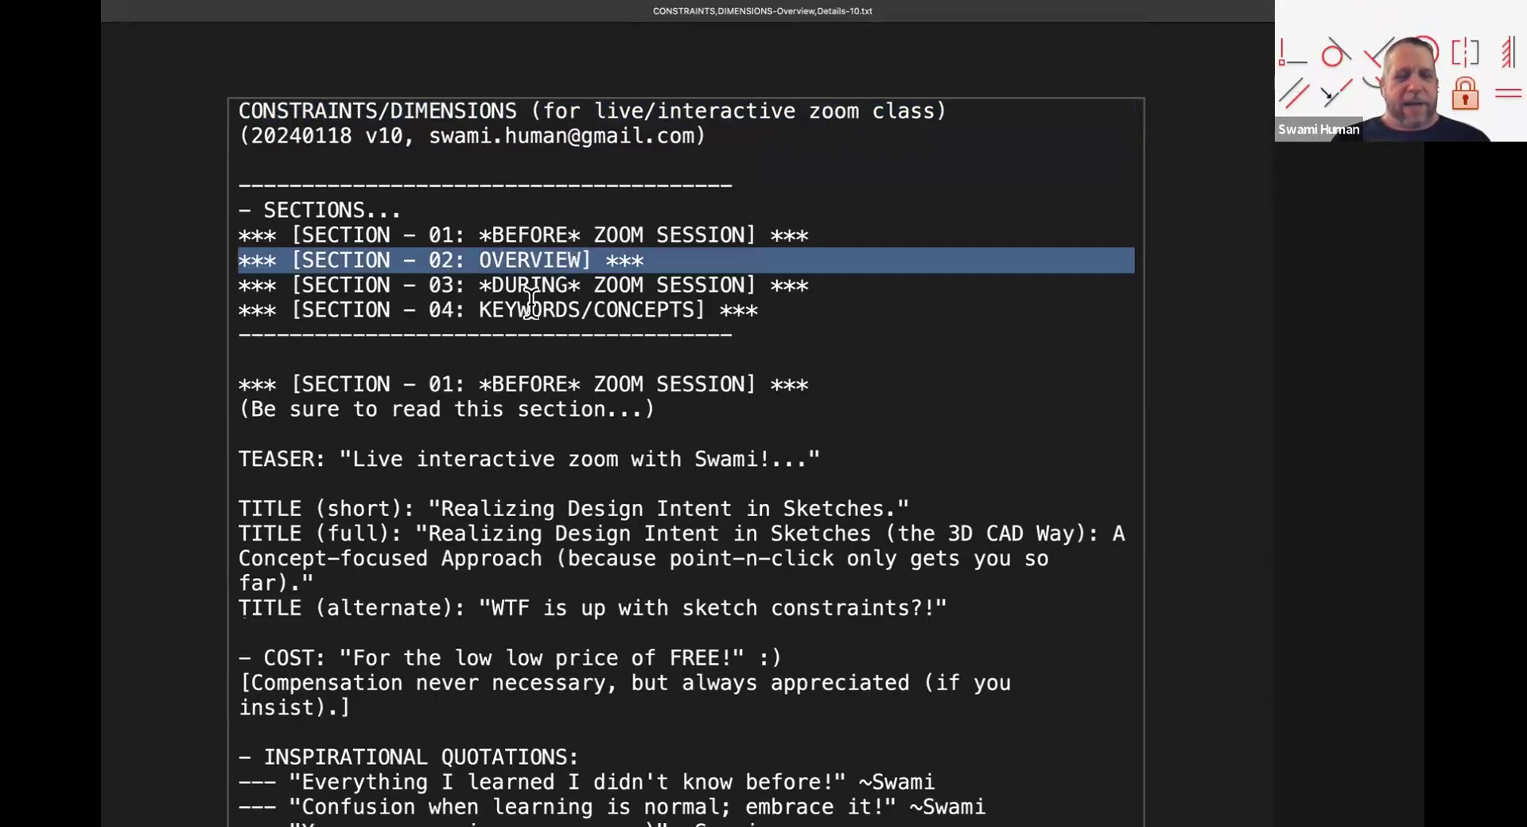
triple_click(619, 309)
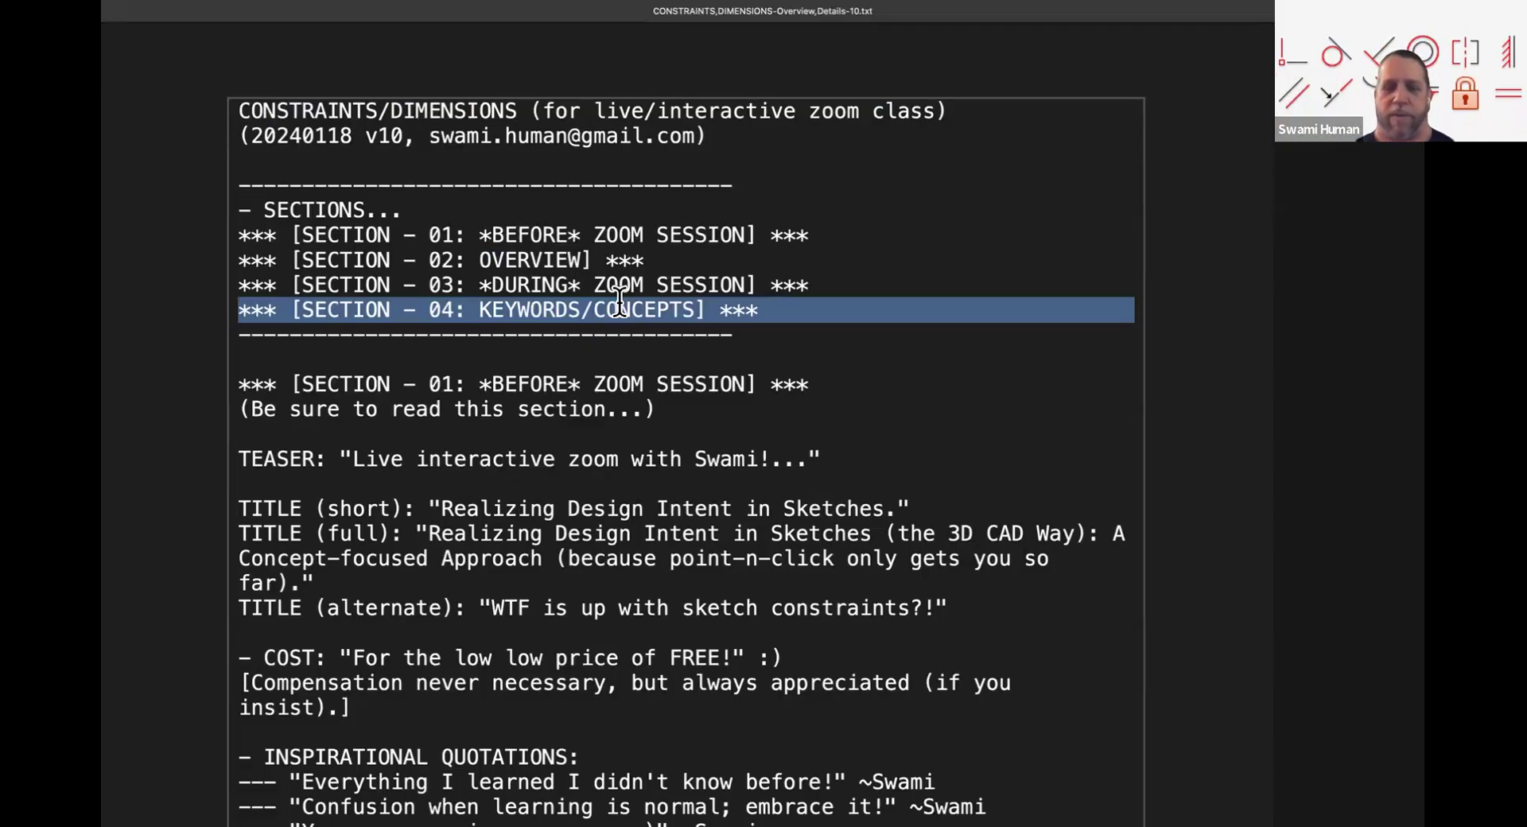
Step: Review the class titles in Section 01, highlighting the short title, the full title and the phrase "Concept-focused Approach"
scroll(481, 406, down, 5)
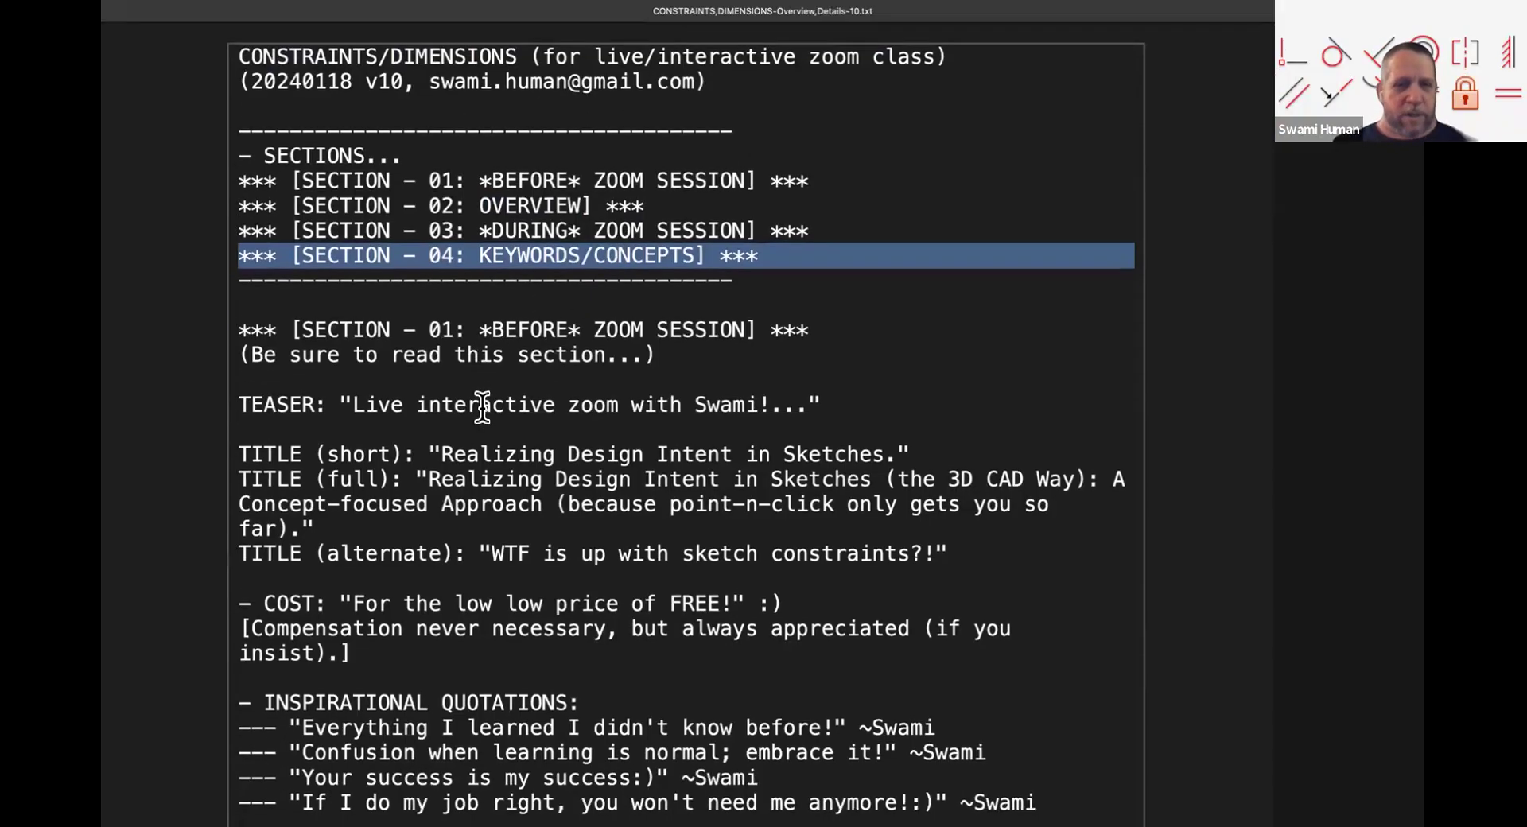
scroll(482, 406, down, 5)
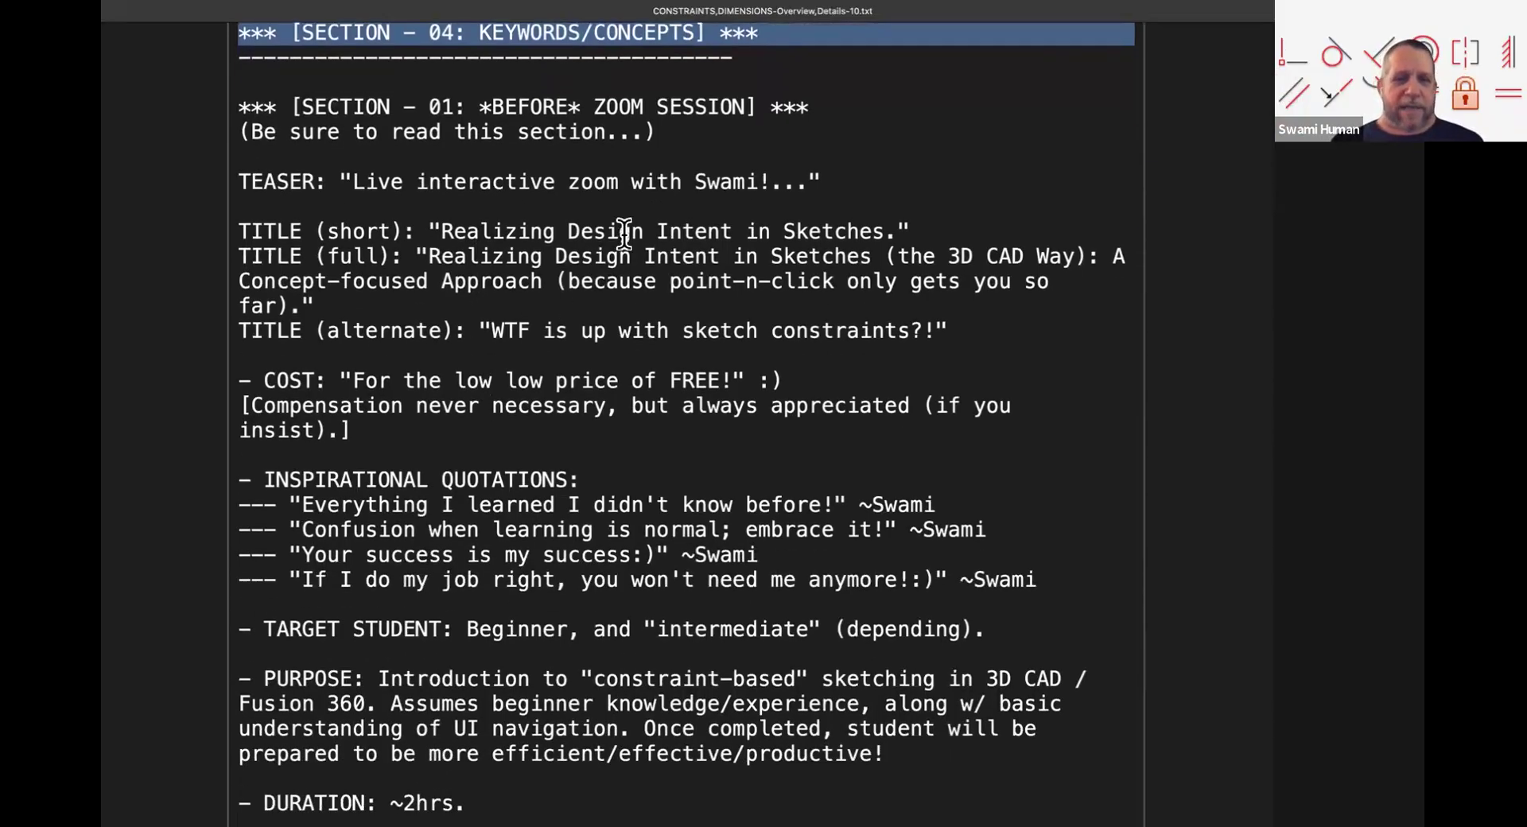
drag(430, 231, 910, 231)
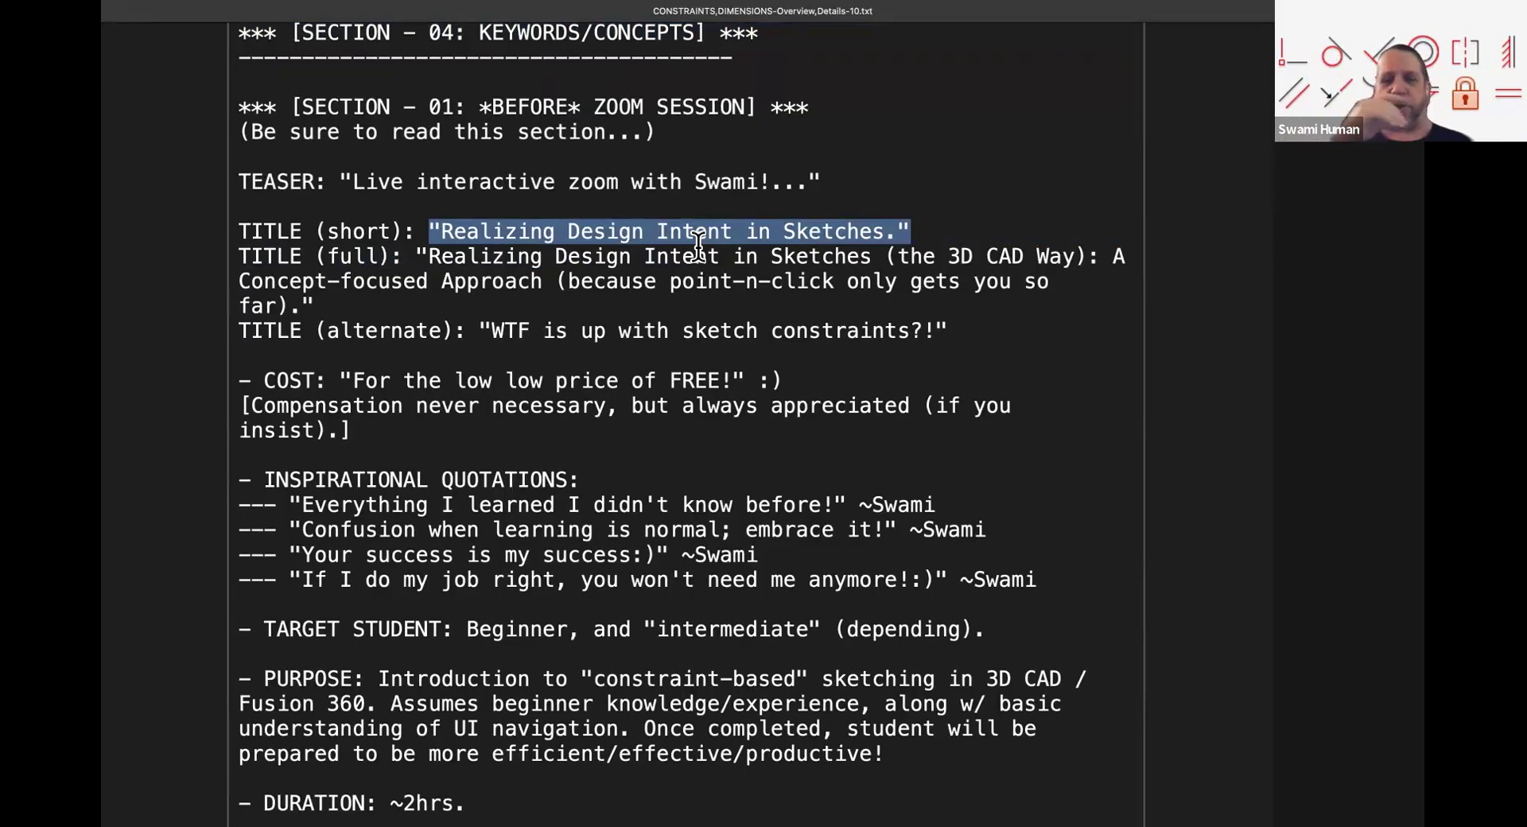
double_click(821, 257)
triple_click(821, 258)
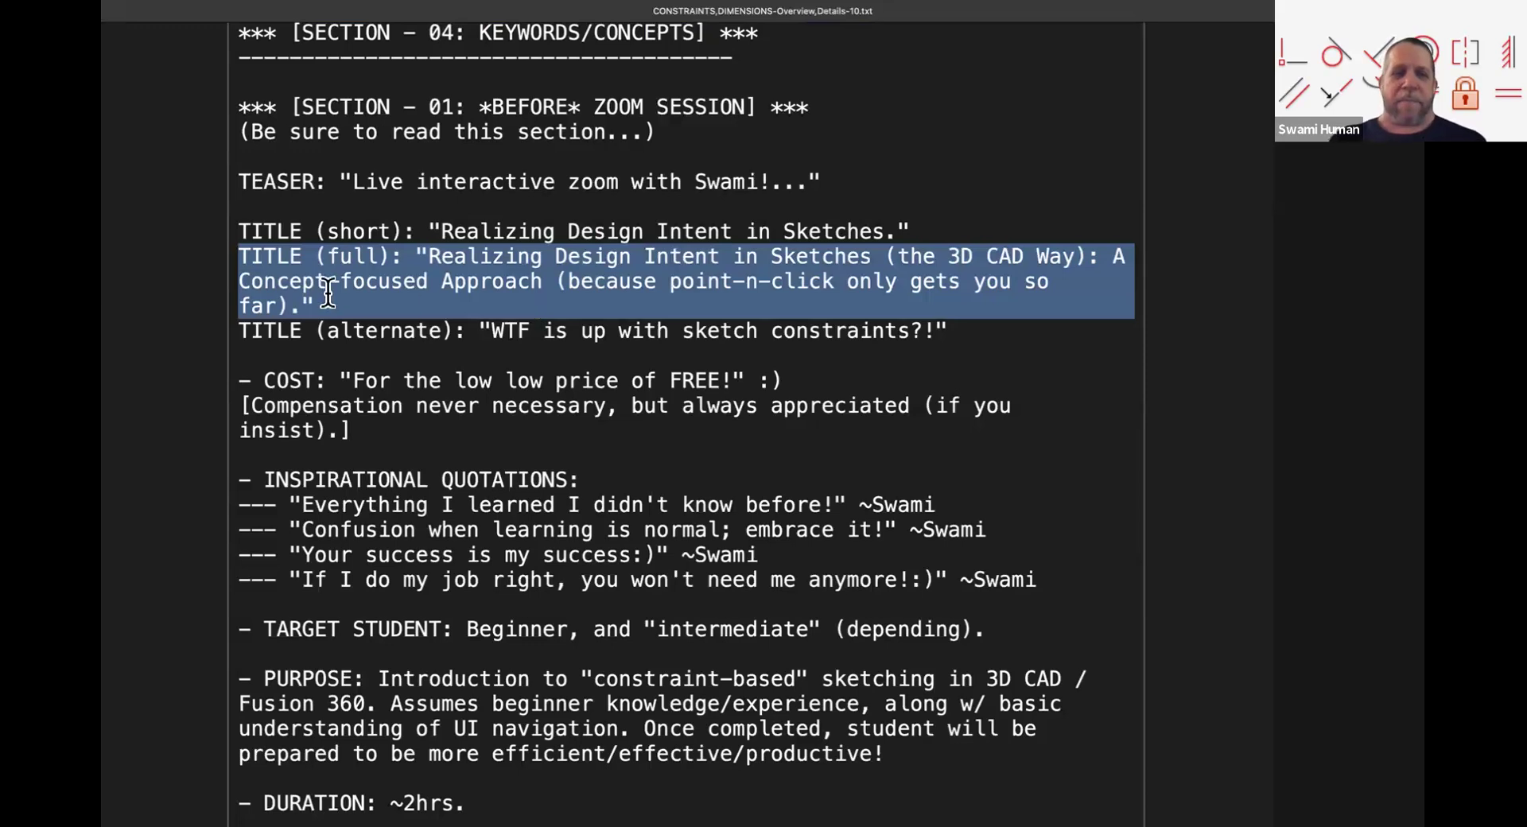
drag(238, 282, 525, 288)
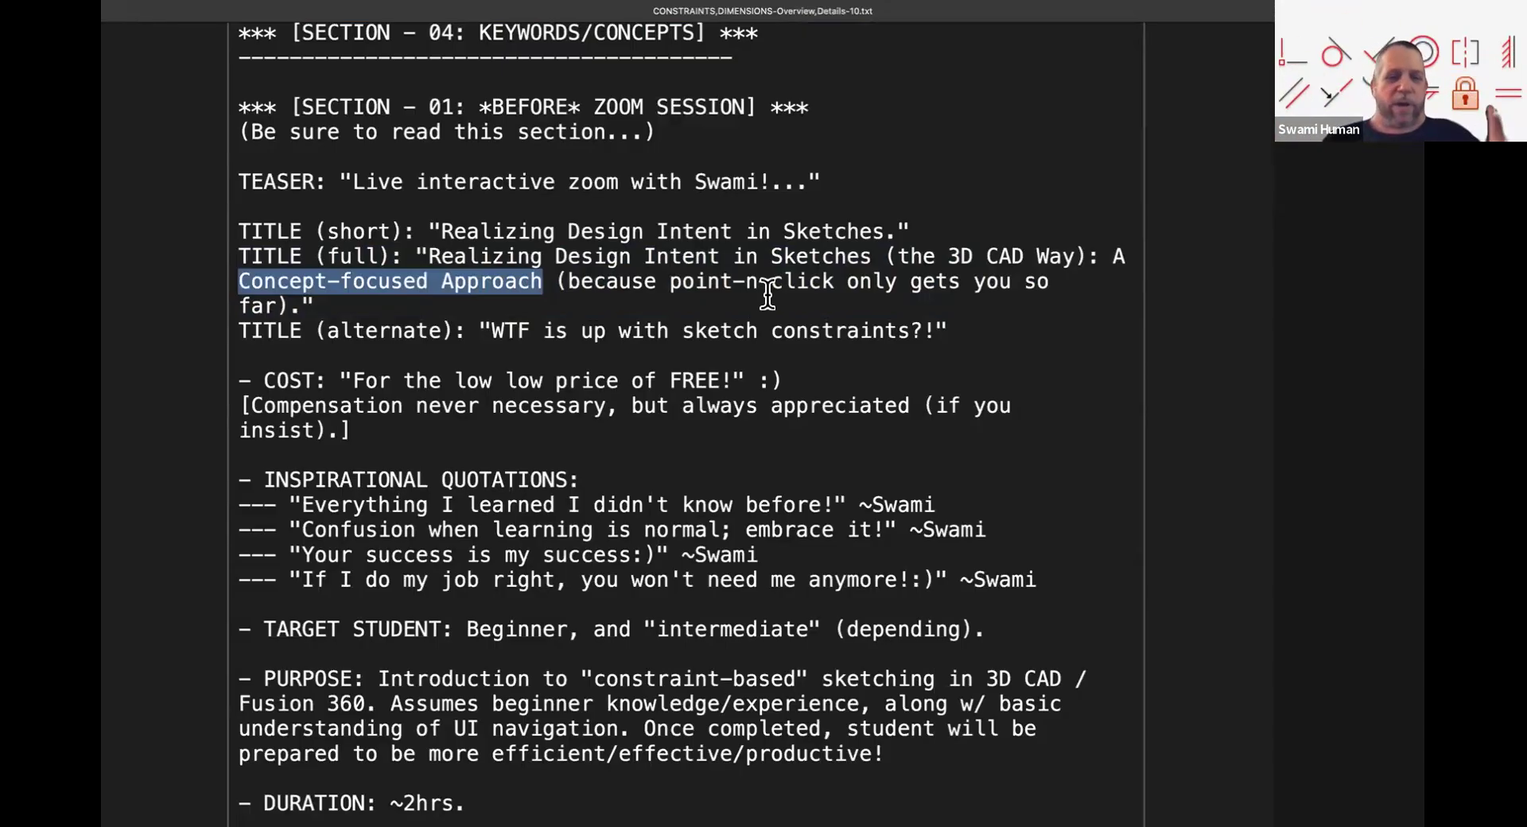
Step: Highlight the line "Confusion when learning is normal; embrace it!" under INSPIRATIONAL QUOTATIONS
scroll(609, 412, down, 2)
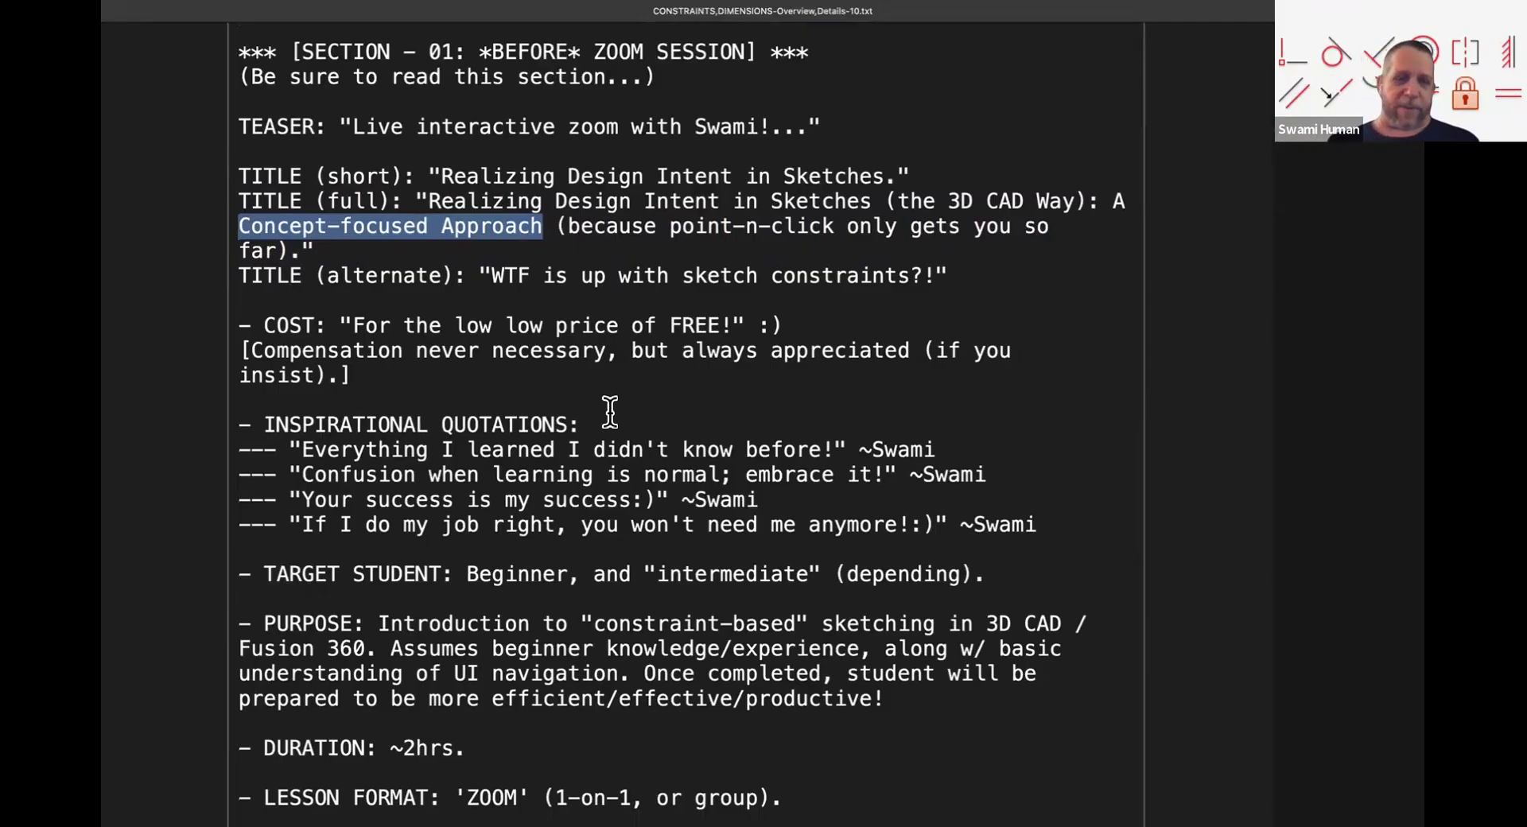
scroll(525, 382, down, 4)
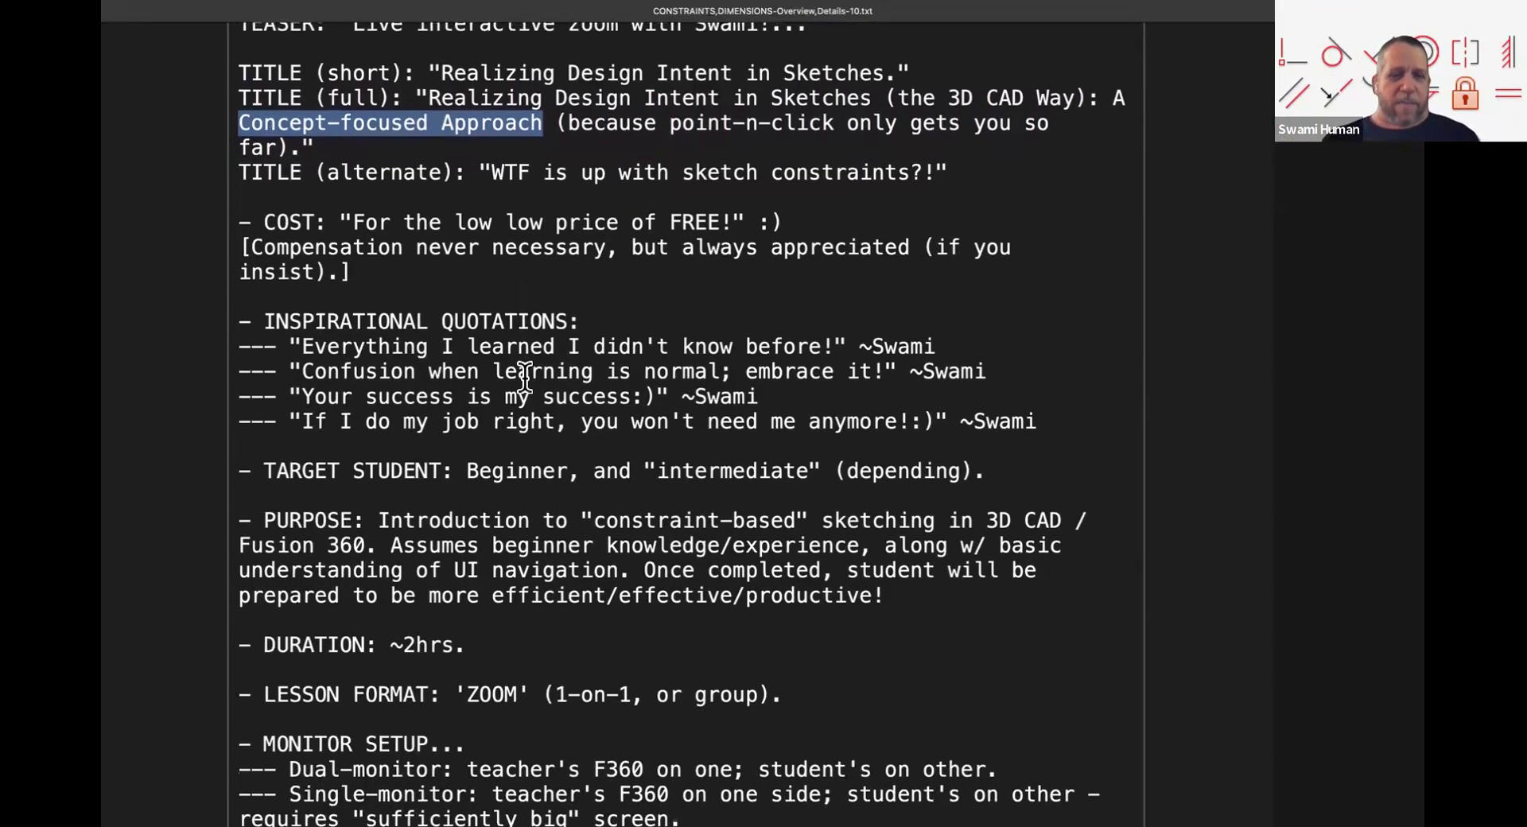
triple_click(595, 327)
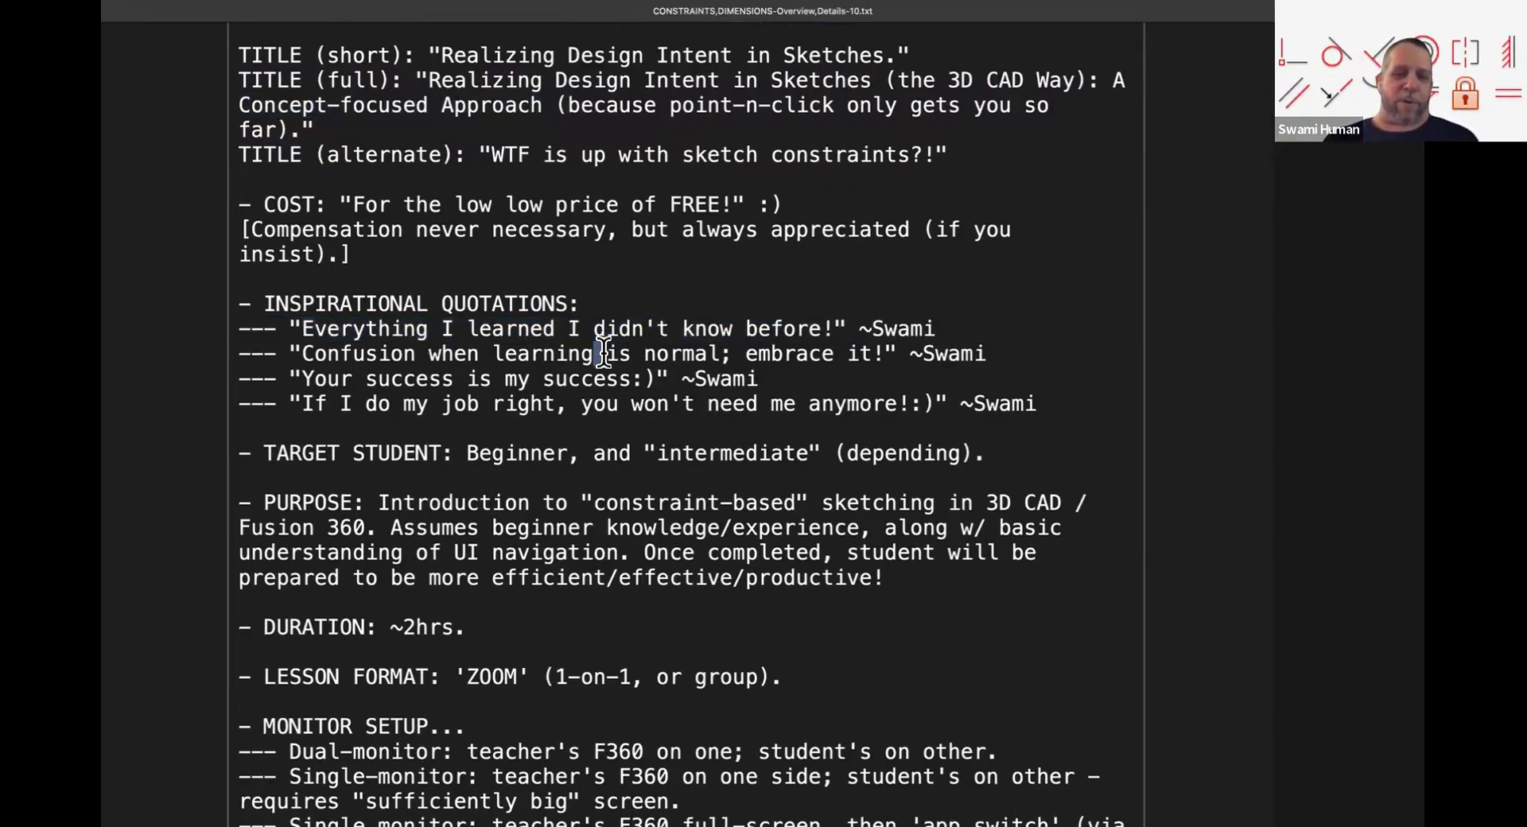
triple_click(603, 352)
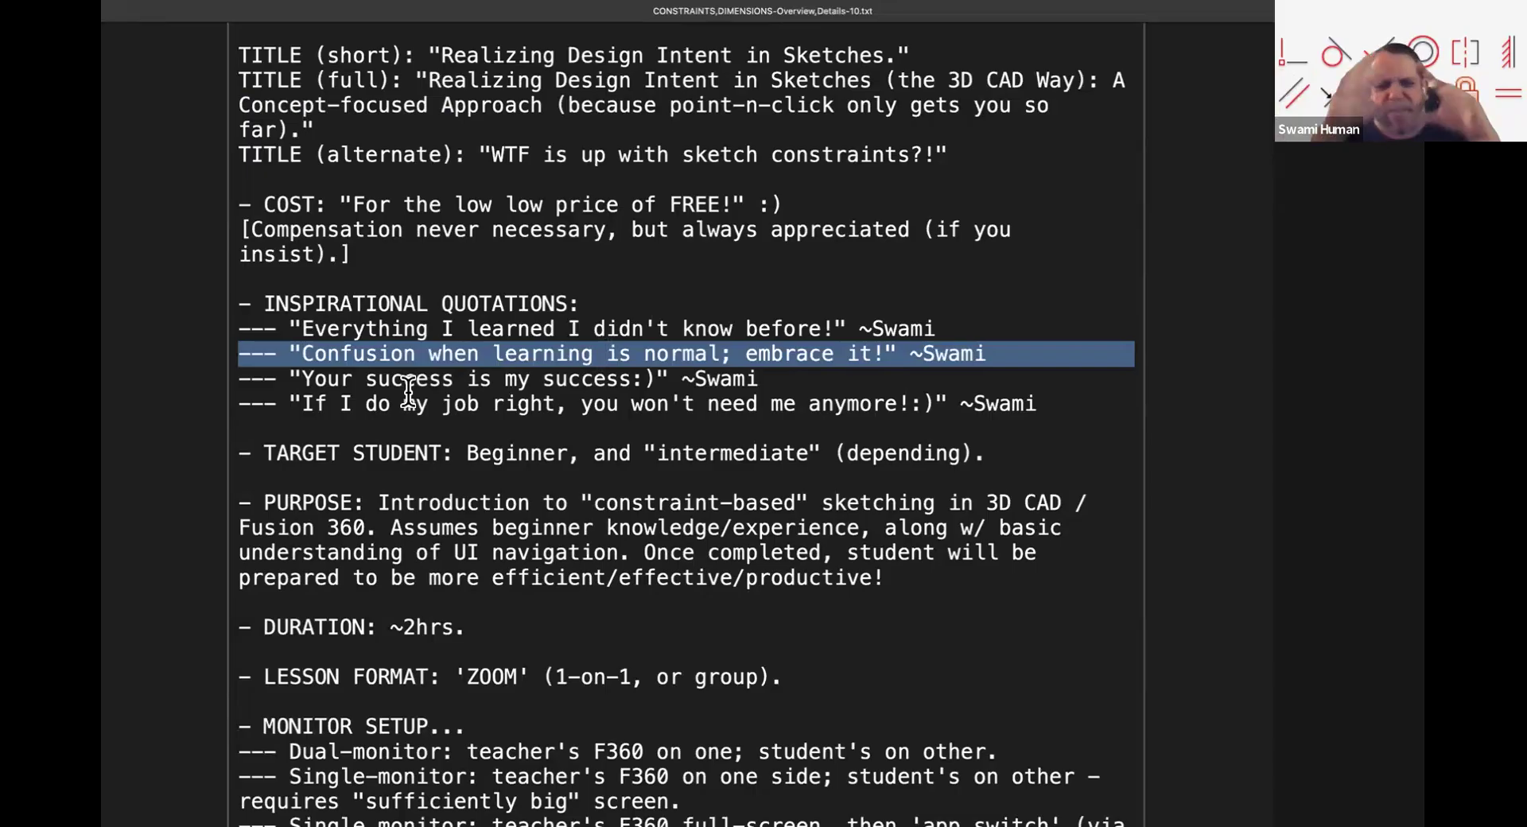
Step: Read Section 01 from the target student and purpose through the monitor setup to the philosophy and lesson plan
scroll(467, 422, down, 1)
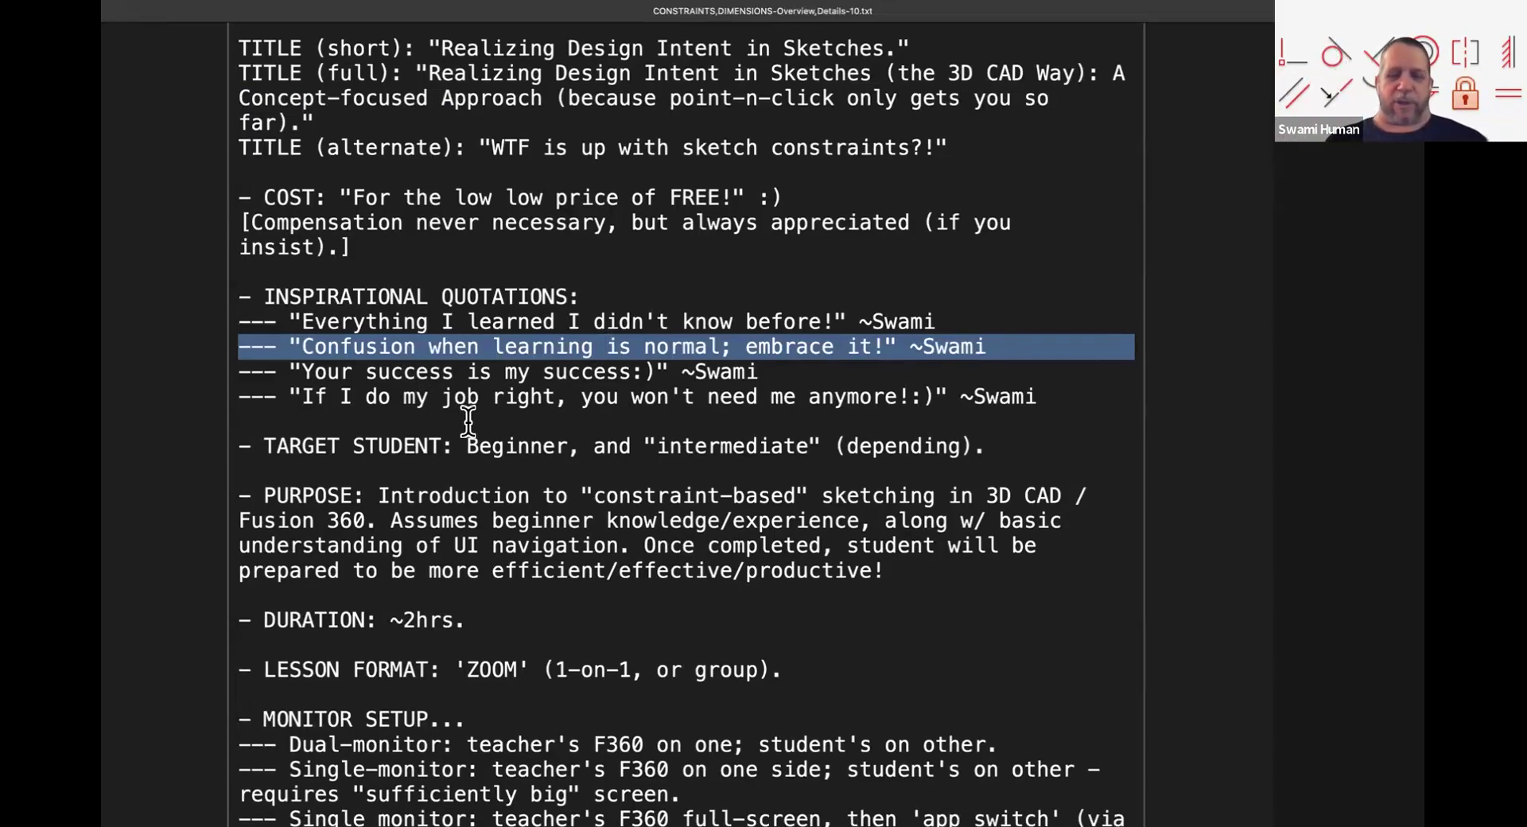
scroll(467, 421, down, 6)
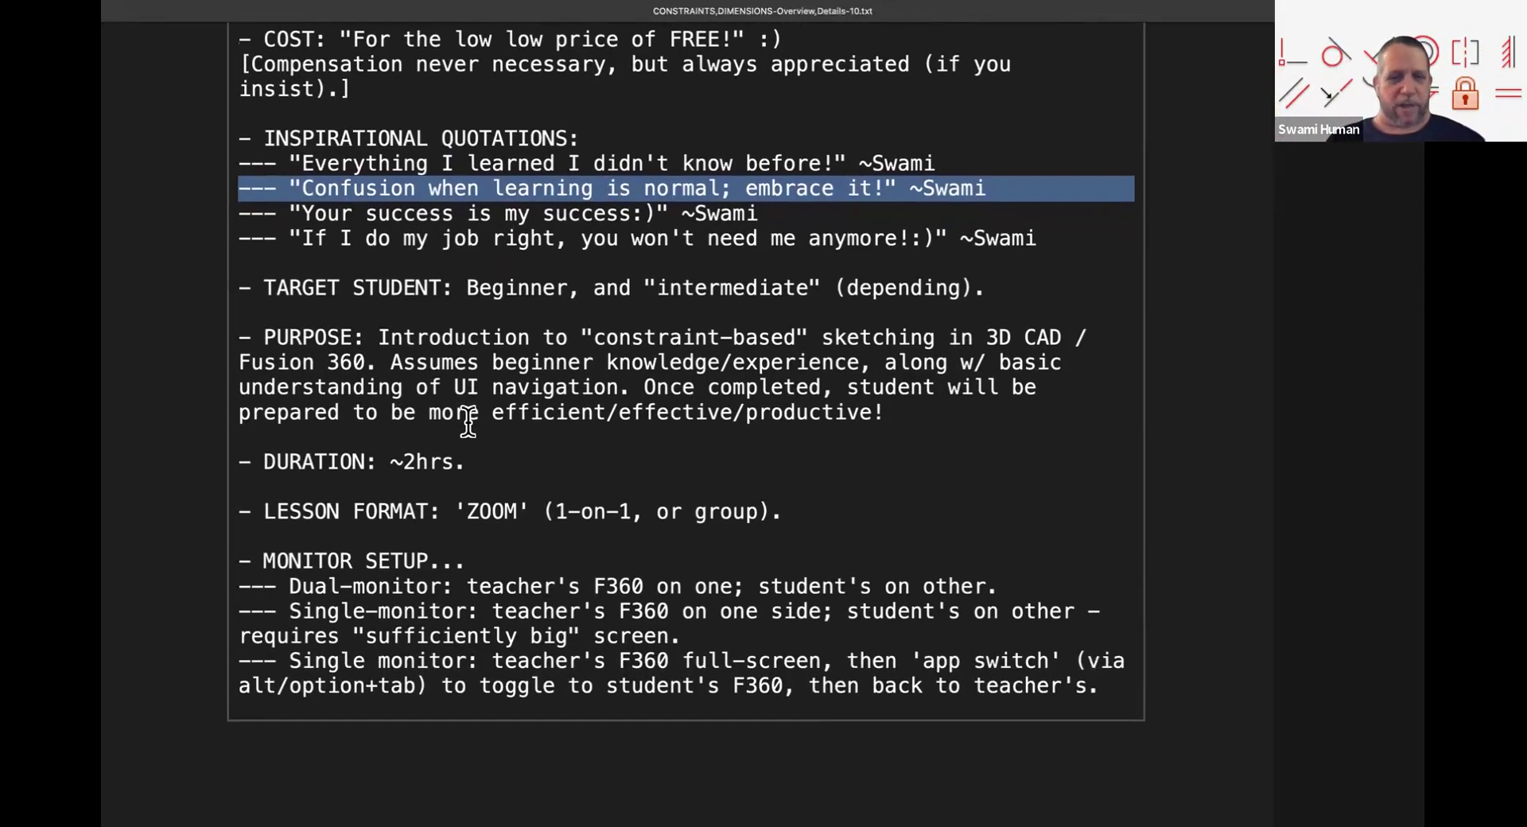
scroll(467, 423, down, 2)
scroll(468, 422, down, 6)
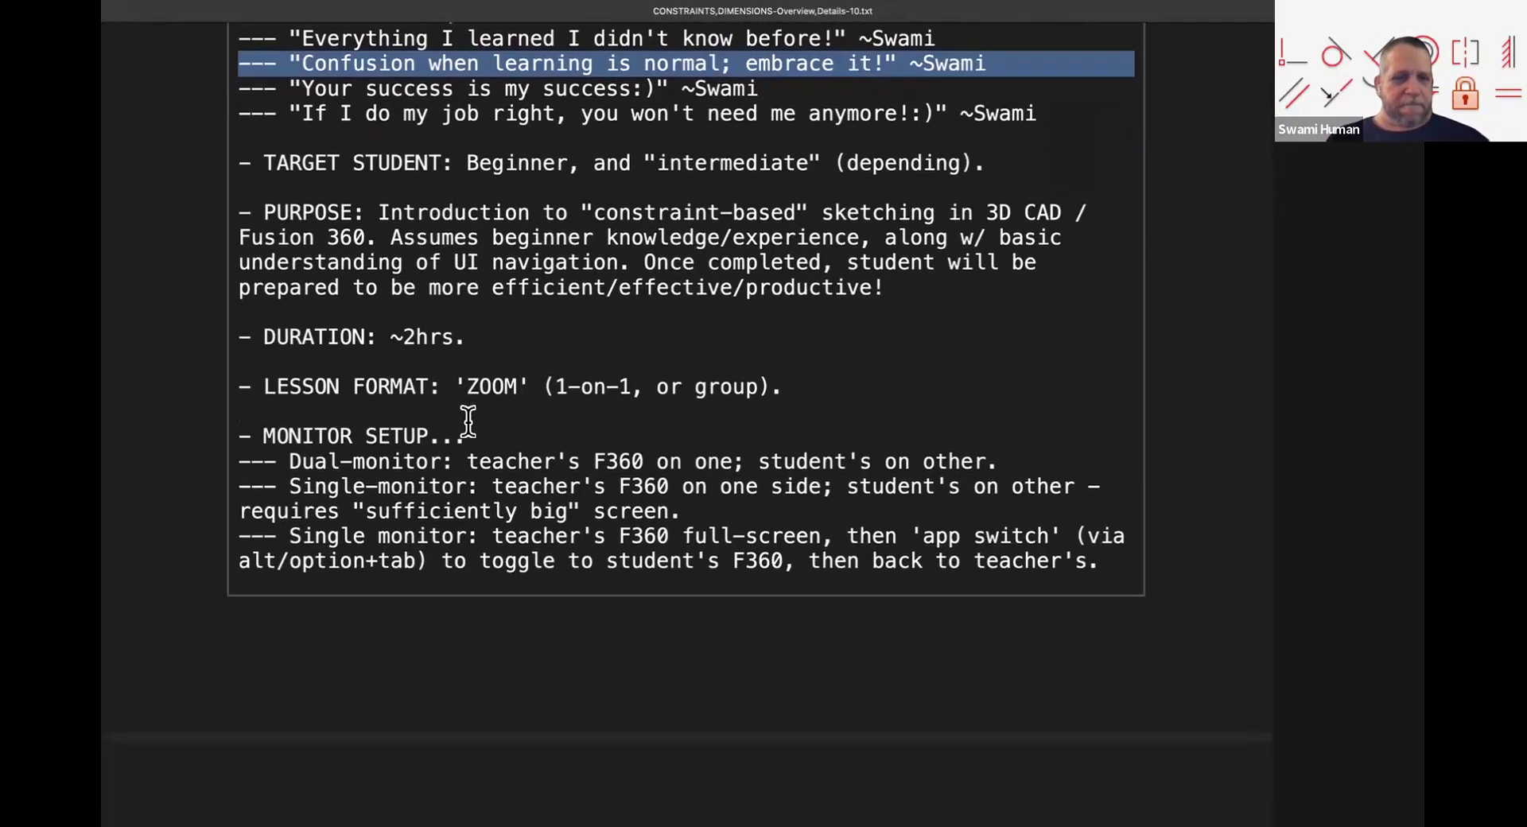
scroll(467, 421, down, 15)
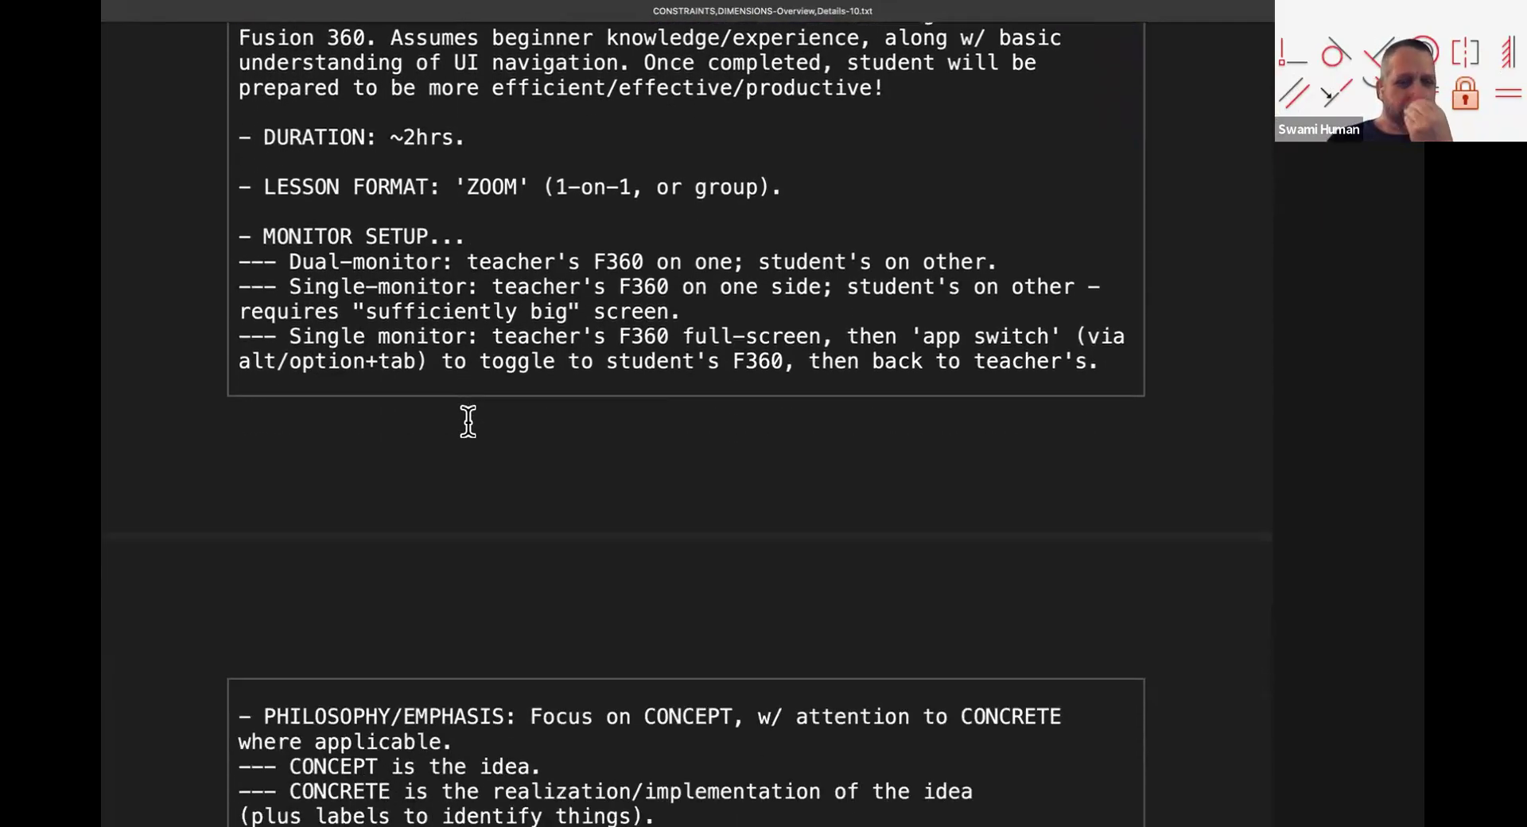
scroll(468, 421, down, 6)
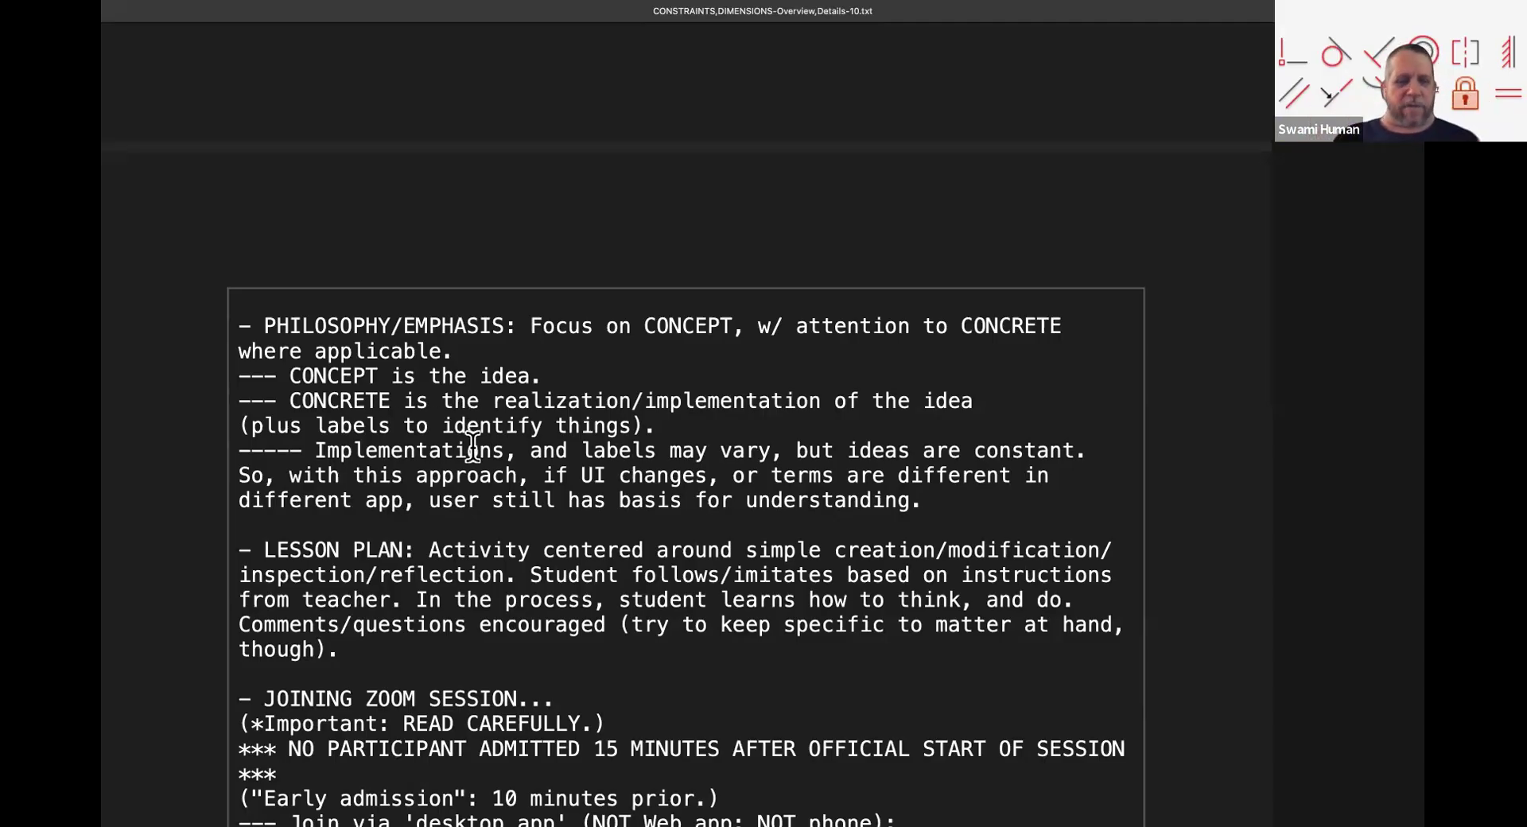
scroll(472, 445, down, 3)
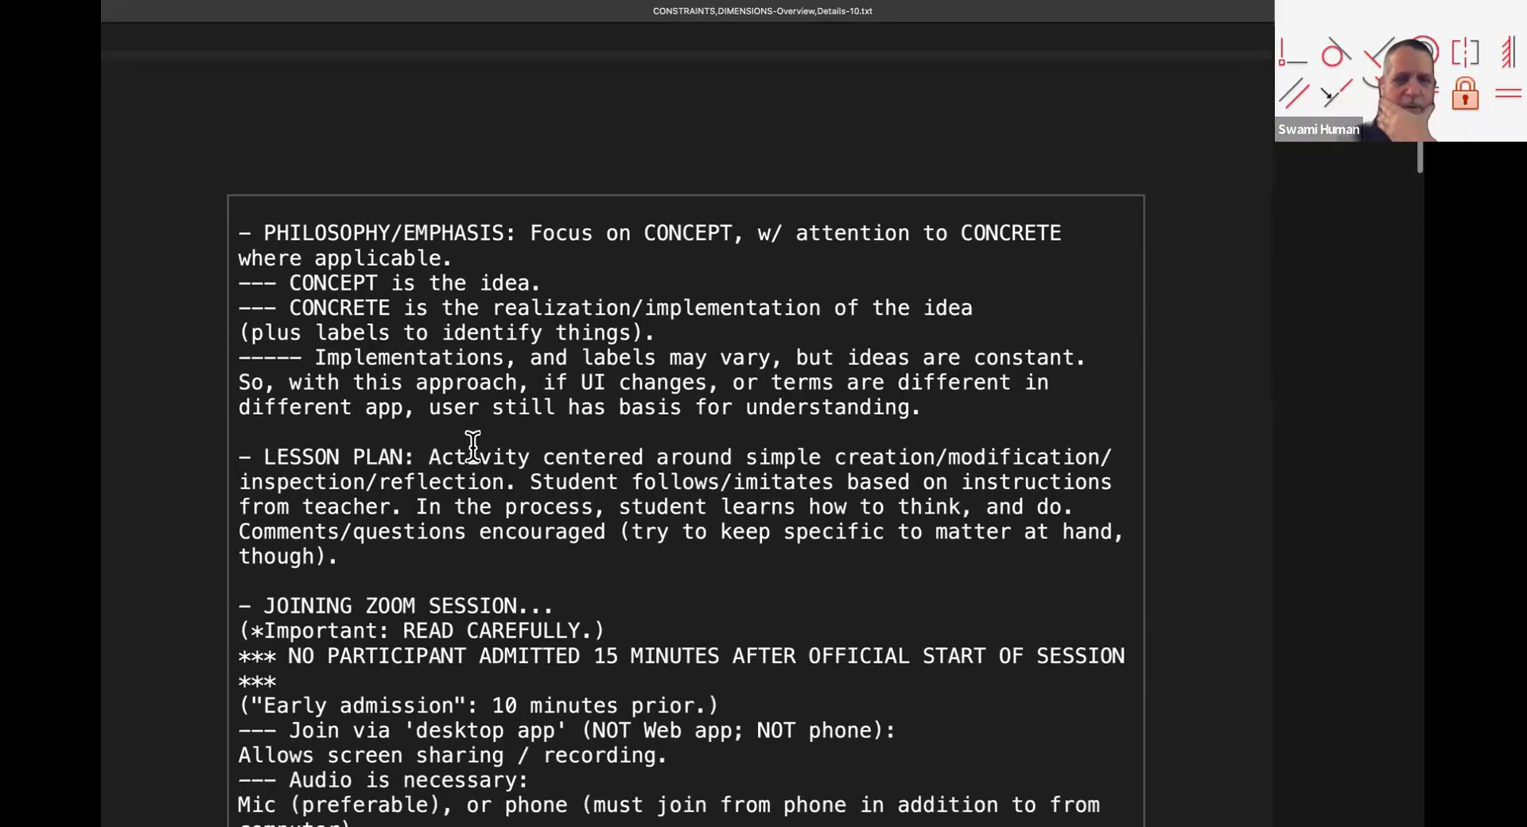
Step: Read the Zoom joining and recording notes and the Section 02 overview, on to the topics of Section 03
scroll(472, 446, down, 6)
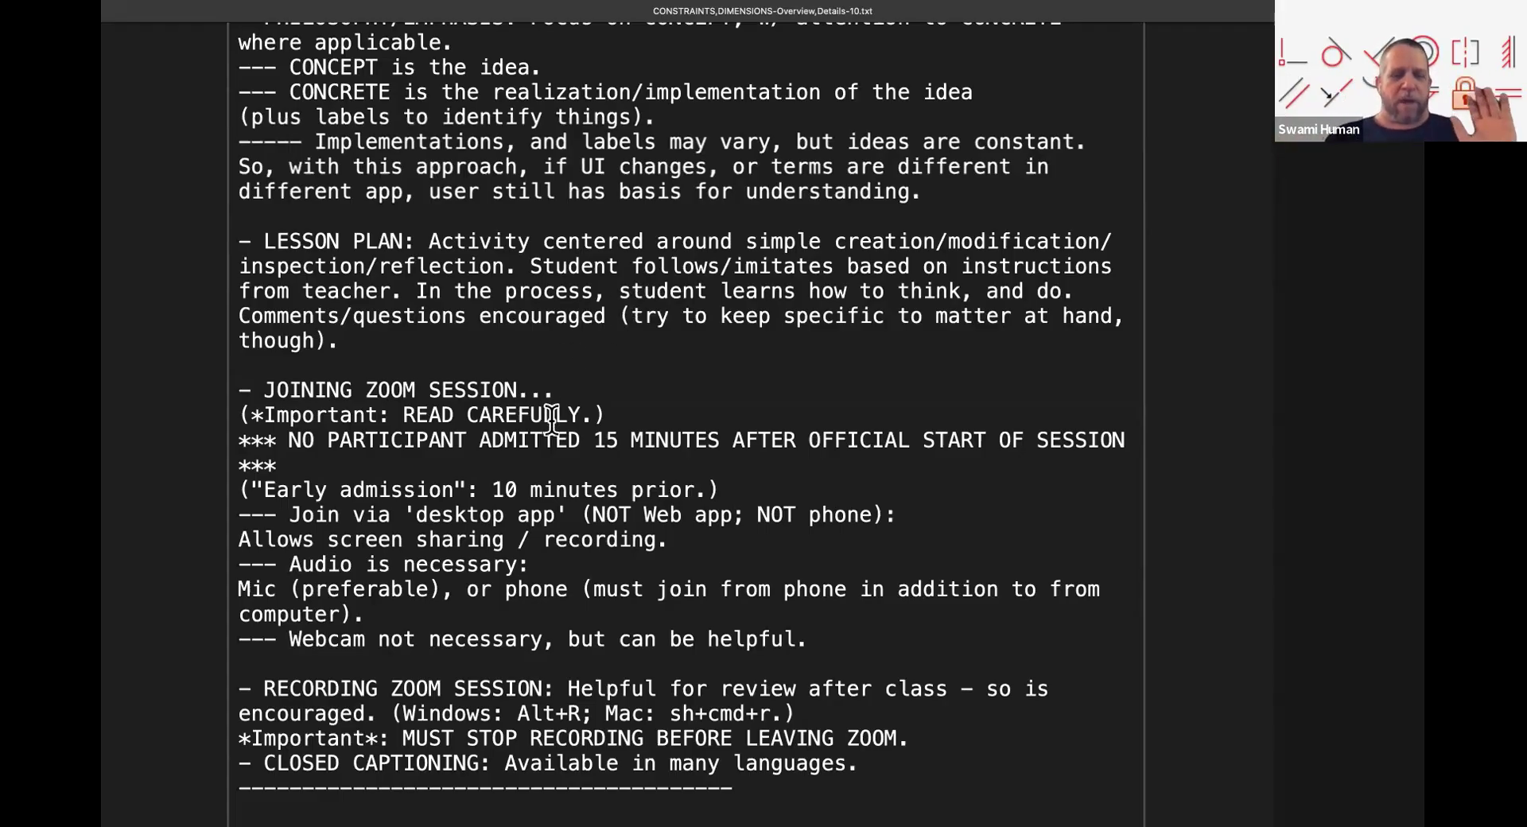
scroll(551, 419, down, 5)
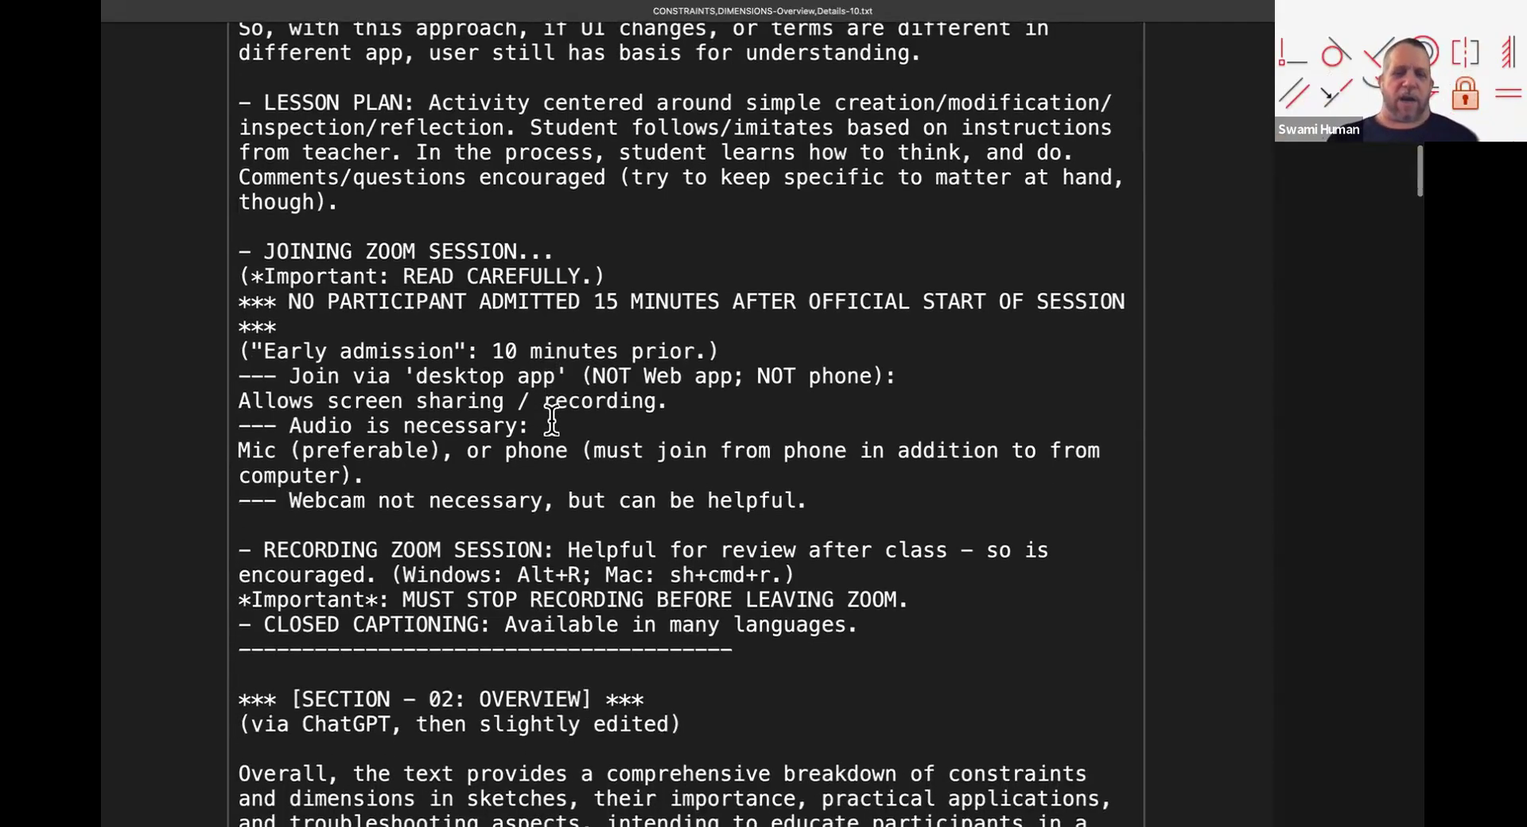
scroll(551, 419, down, 2)
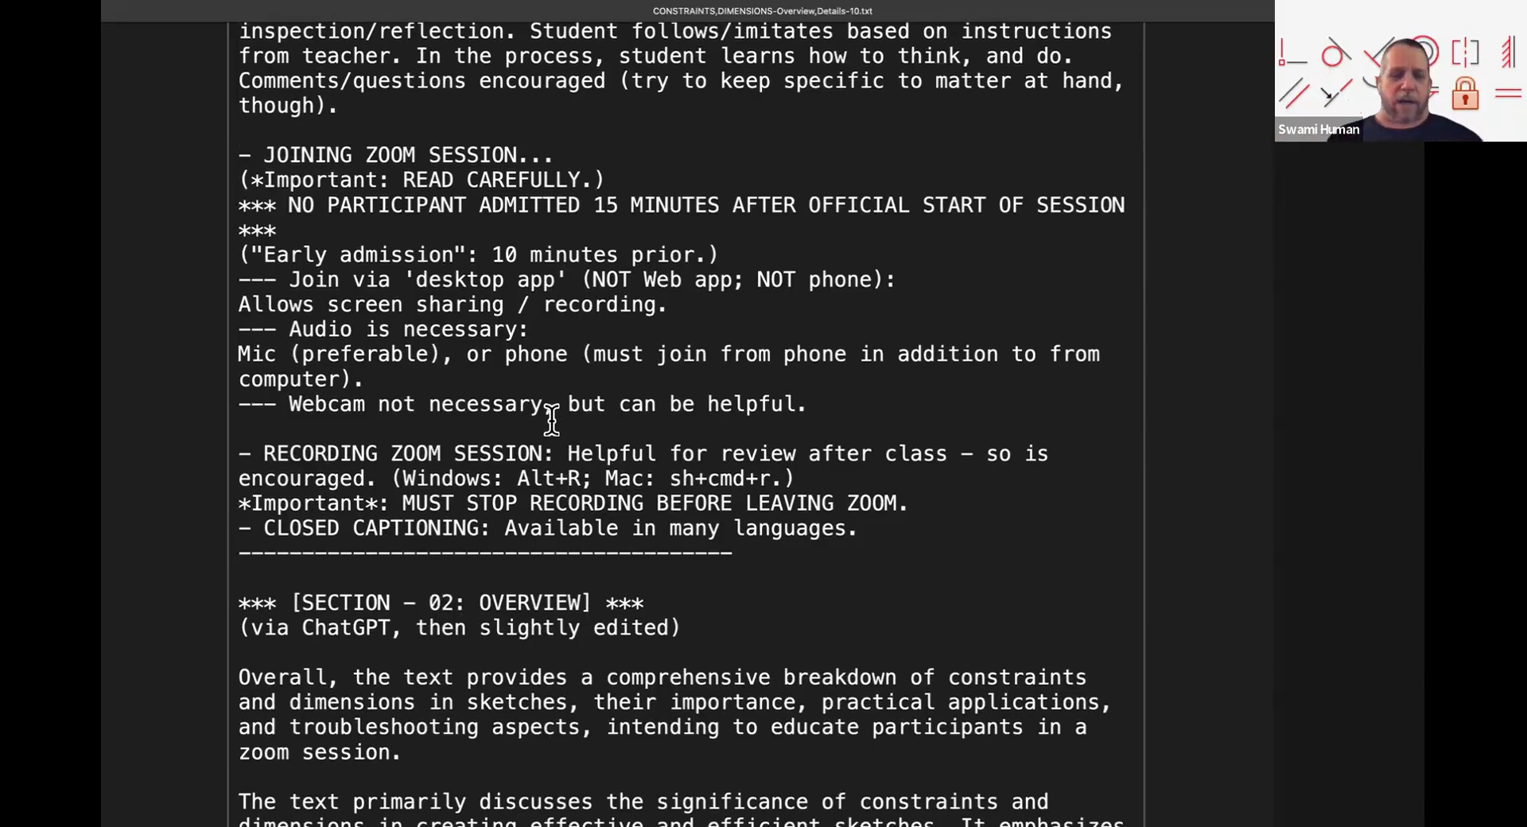
scroll(546, 421, down, 5)
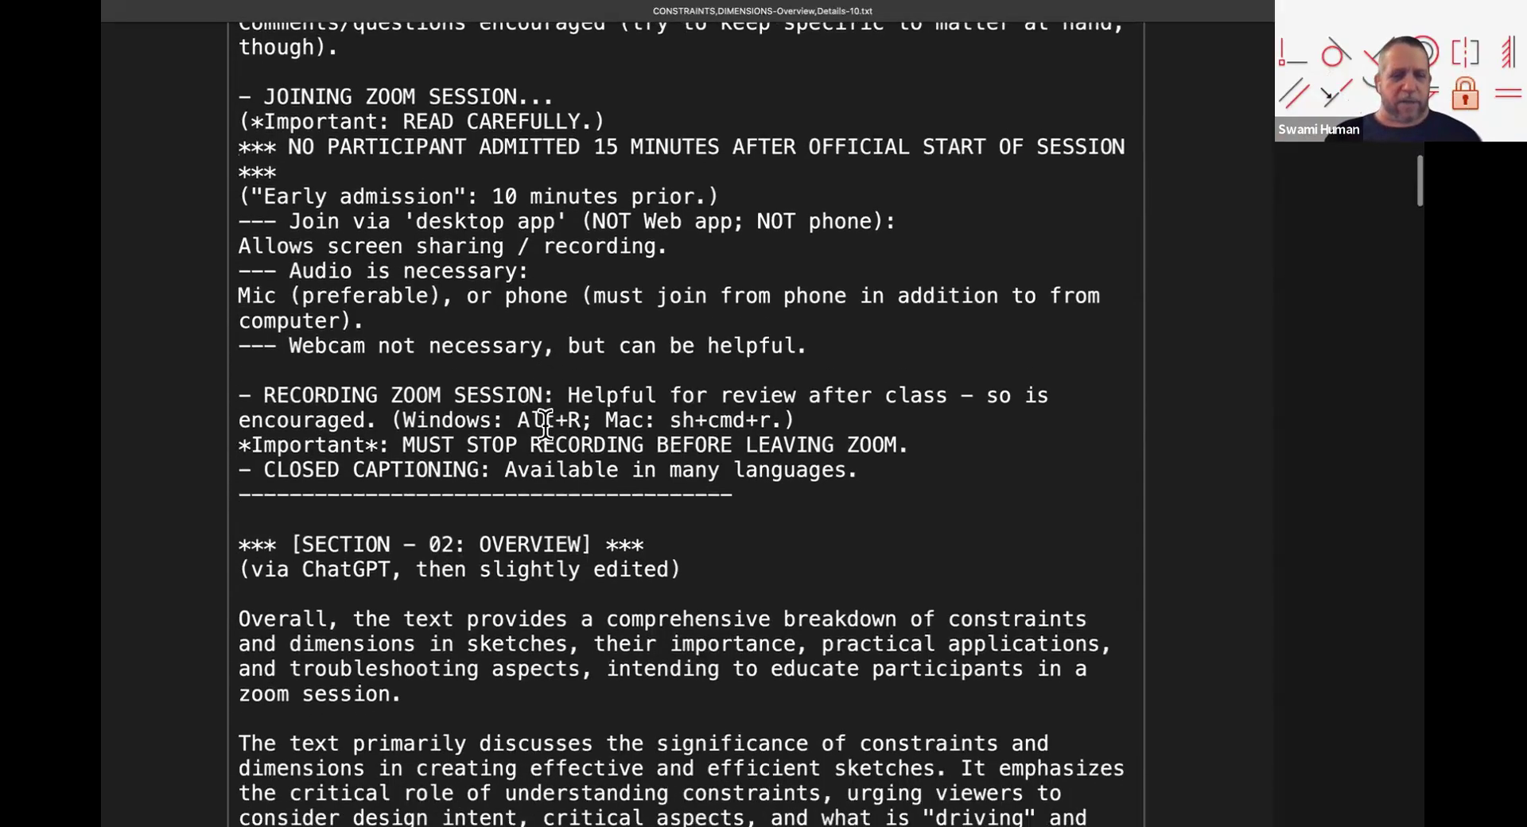
scroll(545, 426, down, 10)
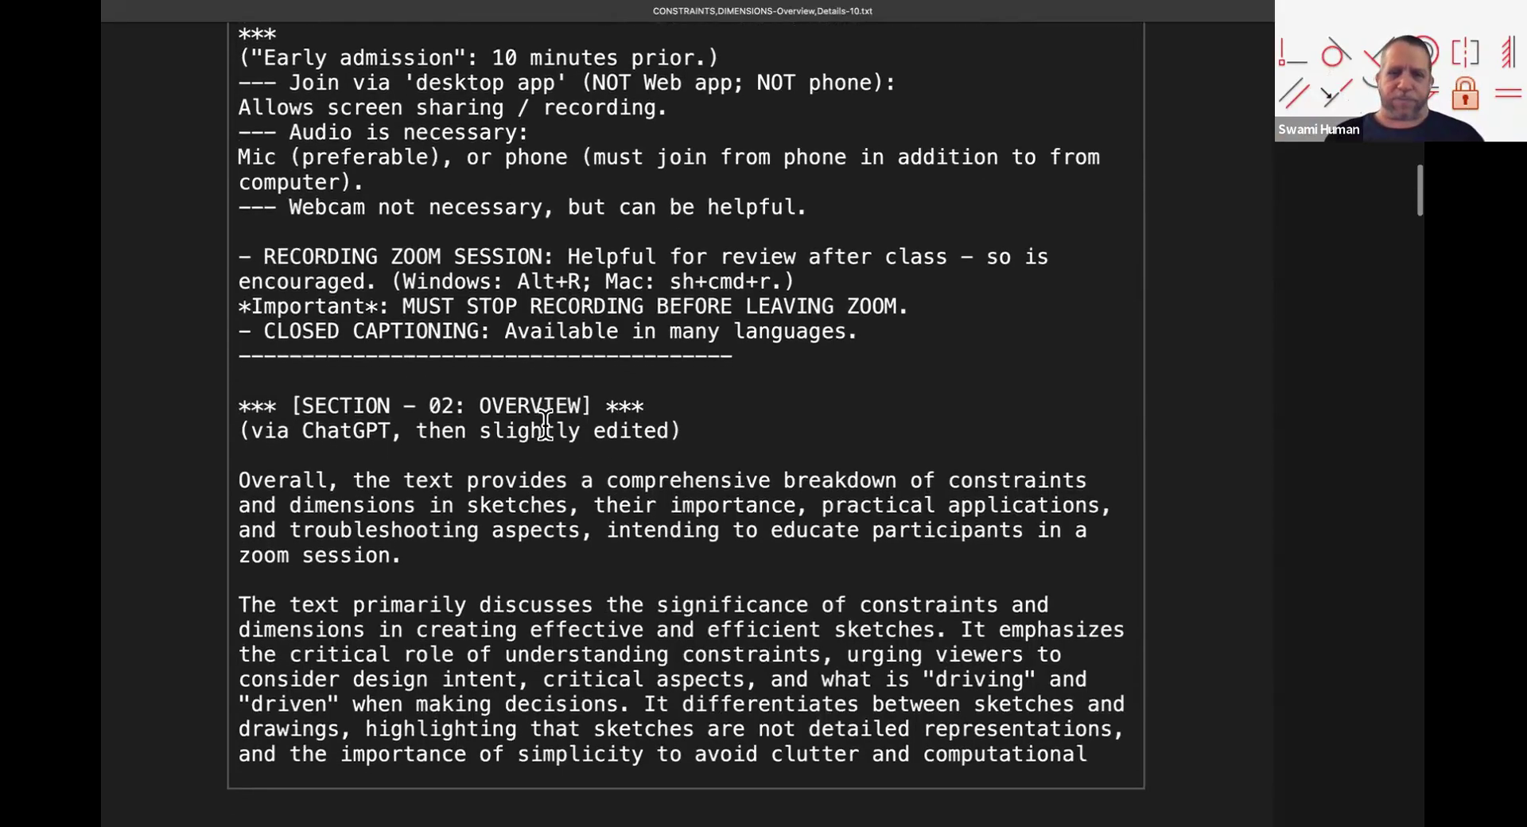
scroll(545, 425, down, 15)
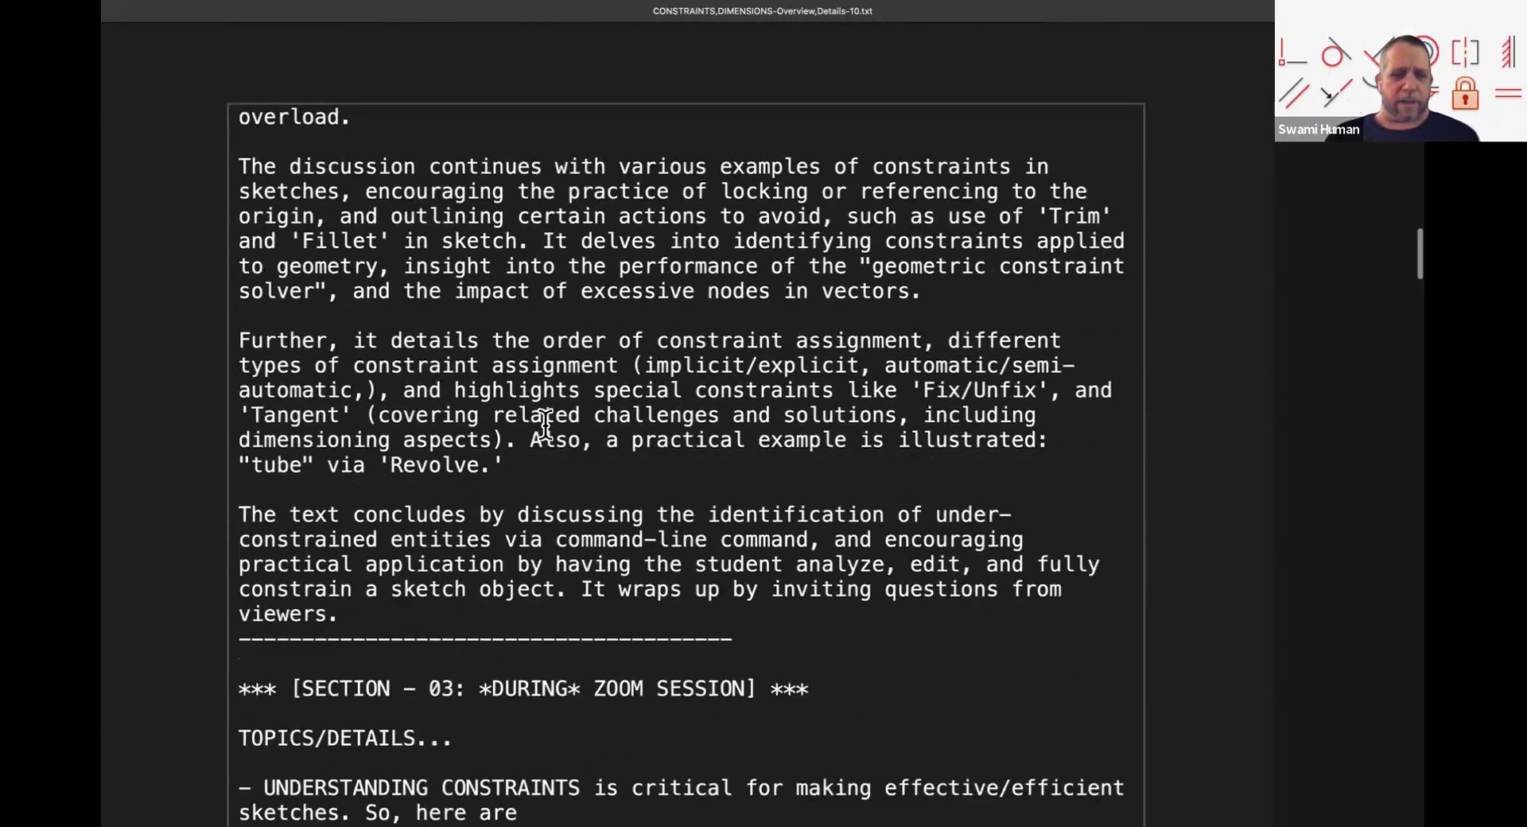
scroll(546, 425, down, 2)
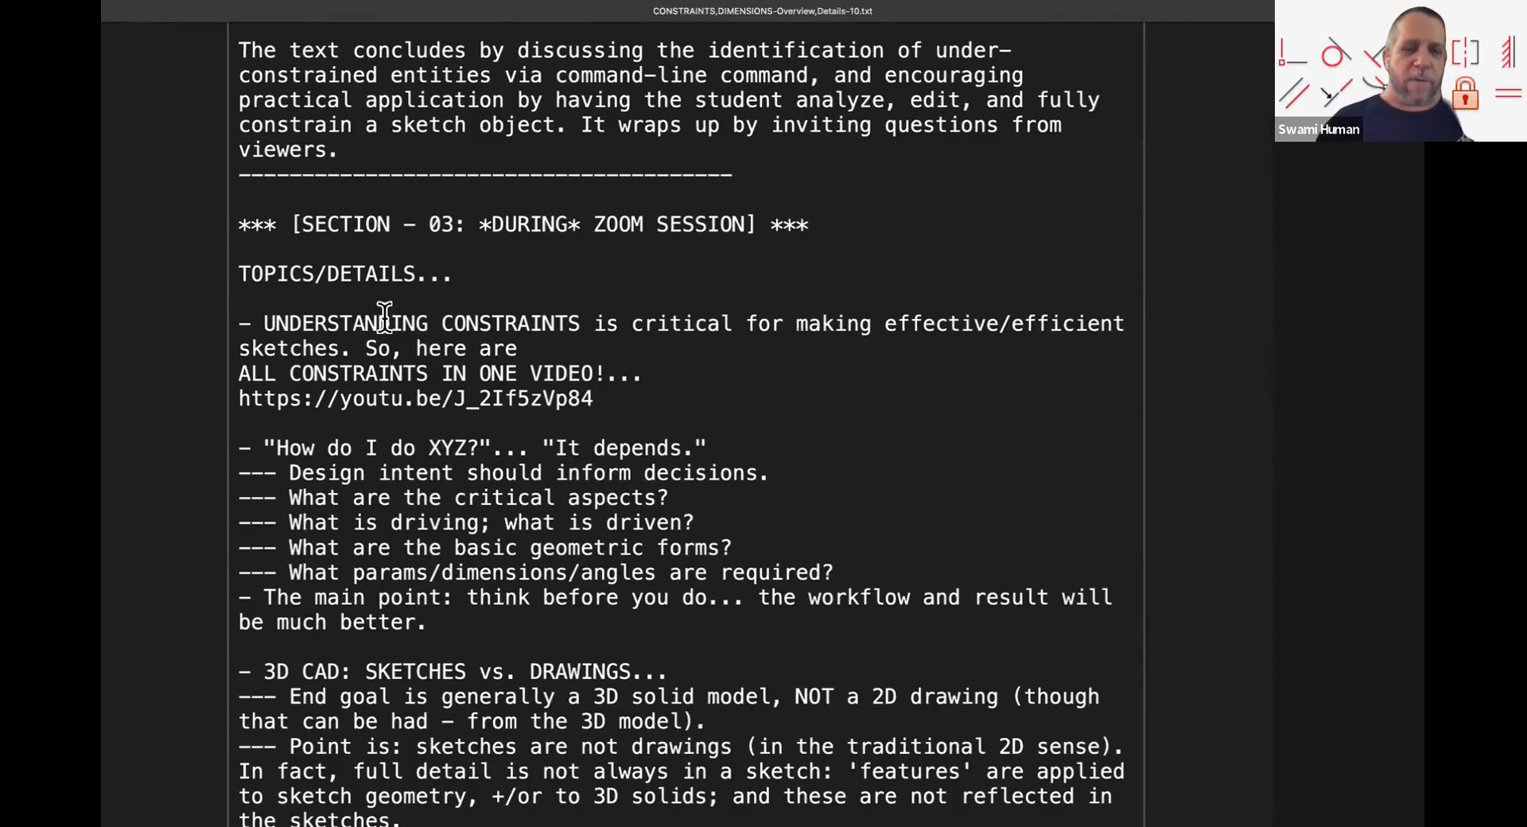
Step: Highlight the all-constraints video link, the "How do I do XYZ?" line and "Design intent should inform decisions." under TOPICS/DETAILS
triple_click(486, 395)
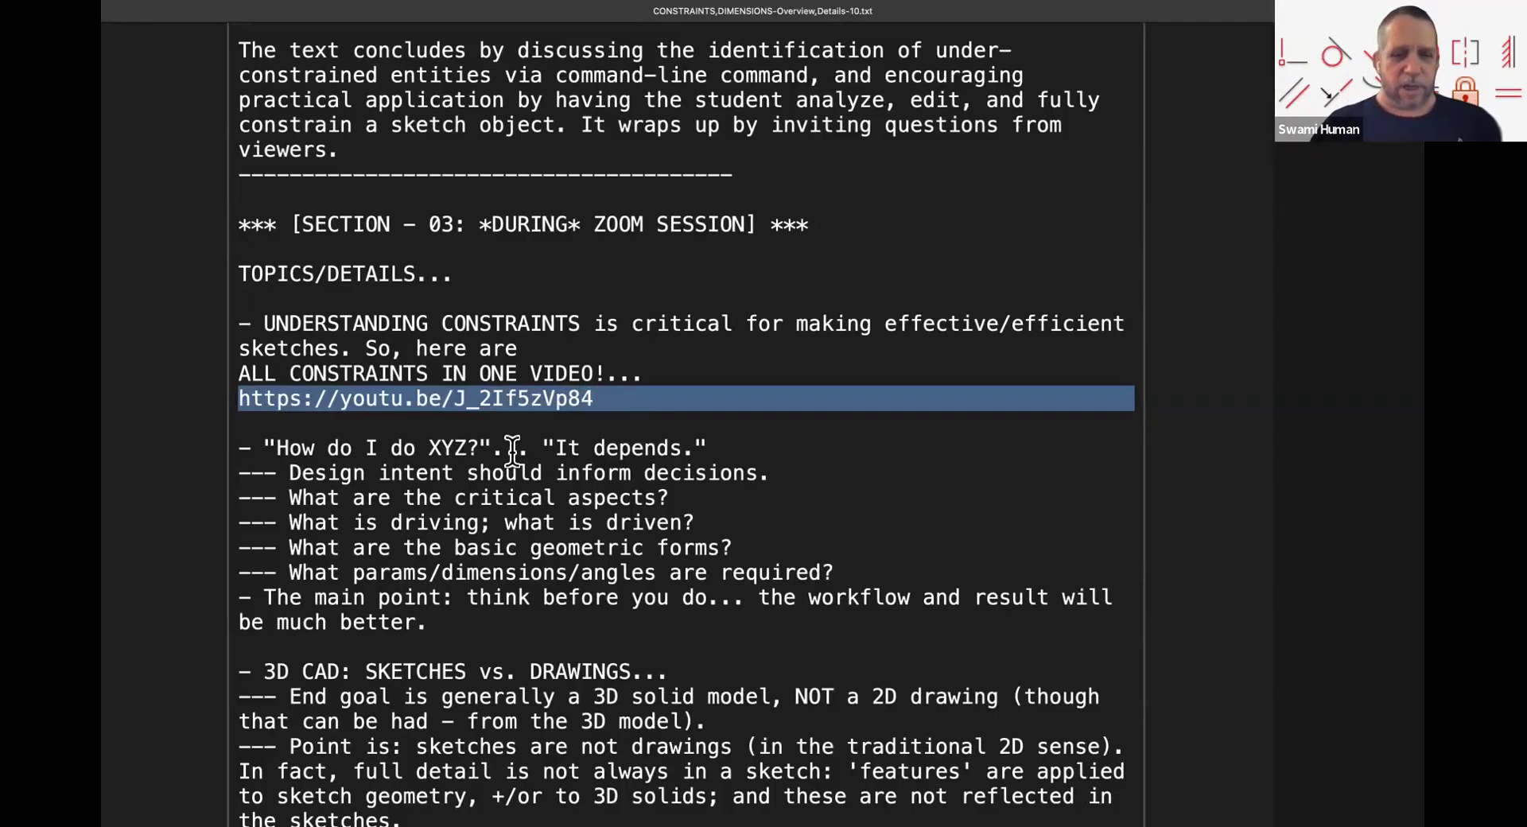
scroll(512, 451, down, 5)
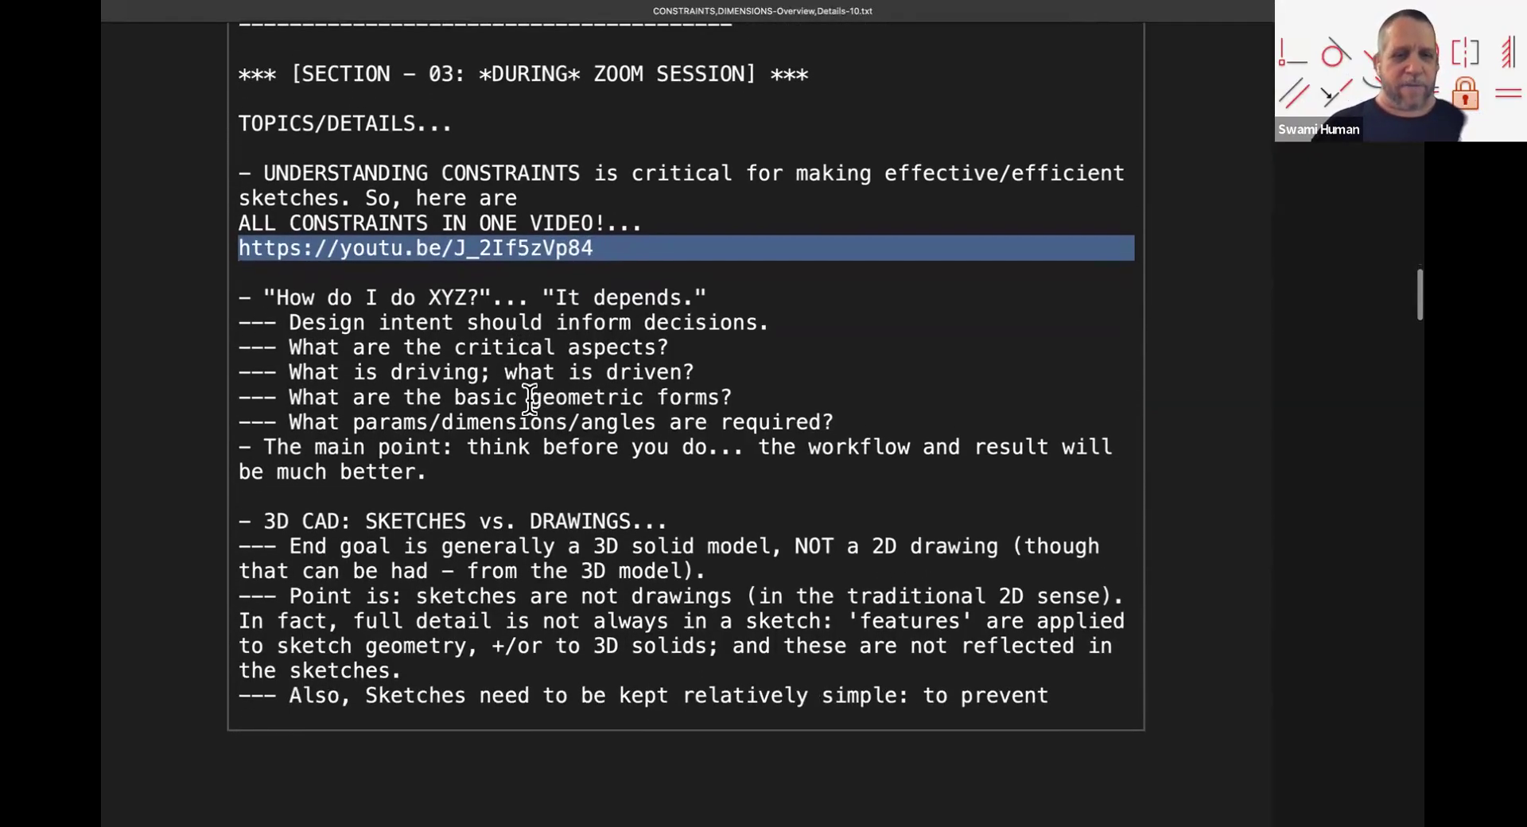
triple_click(605, 280)
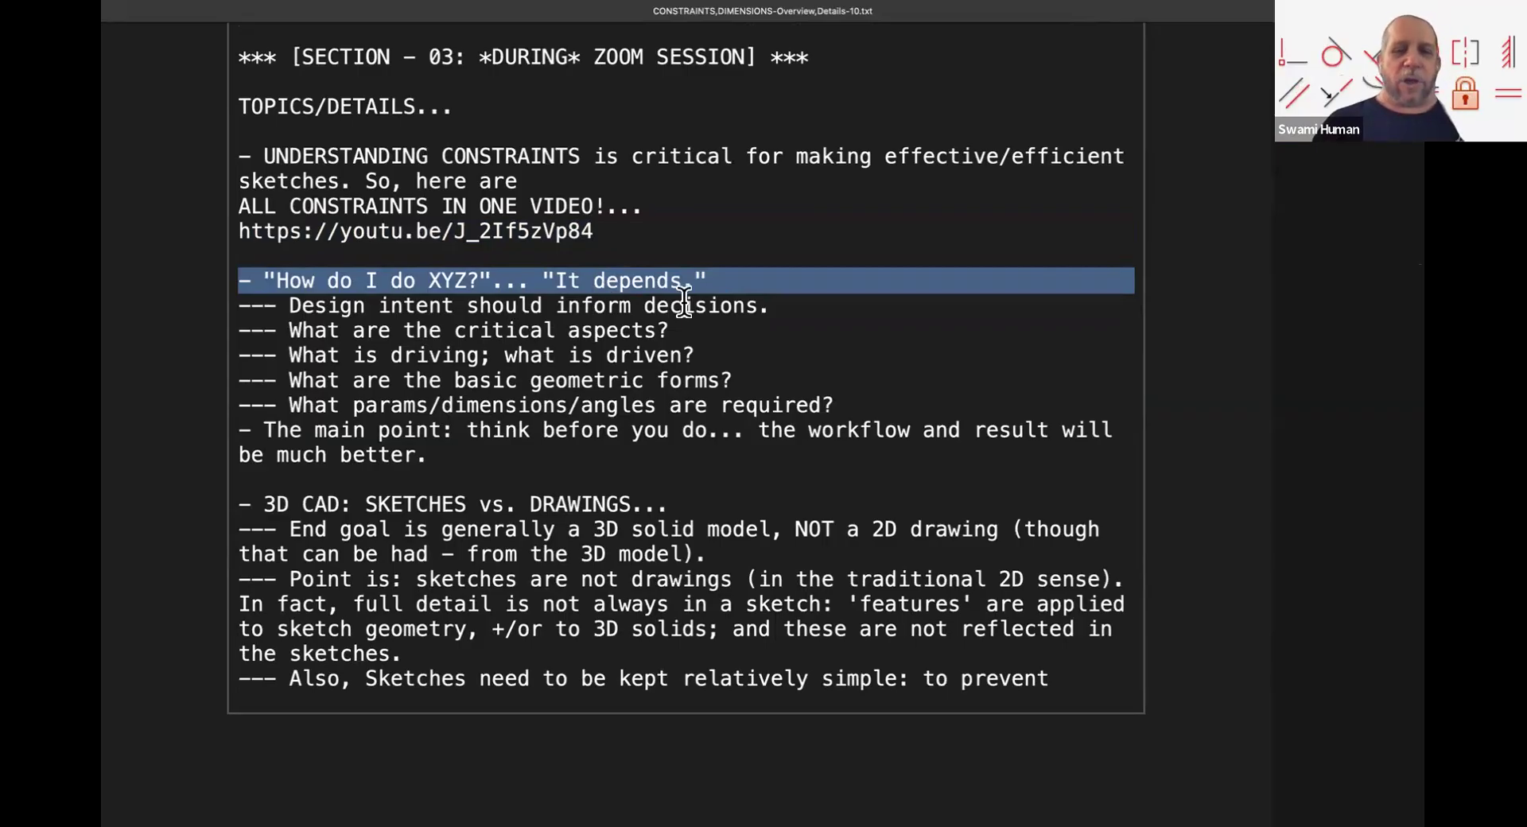
triple_click(648, 303)
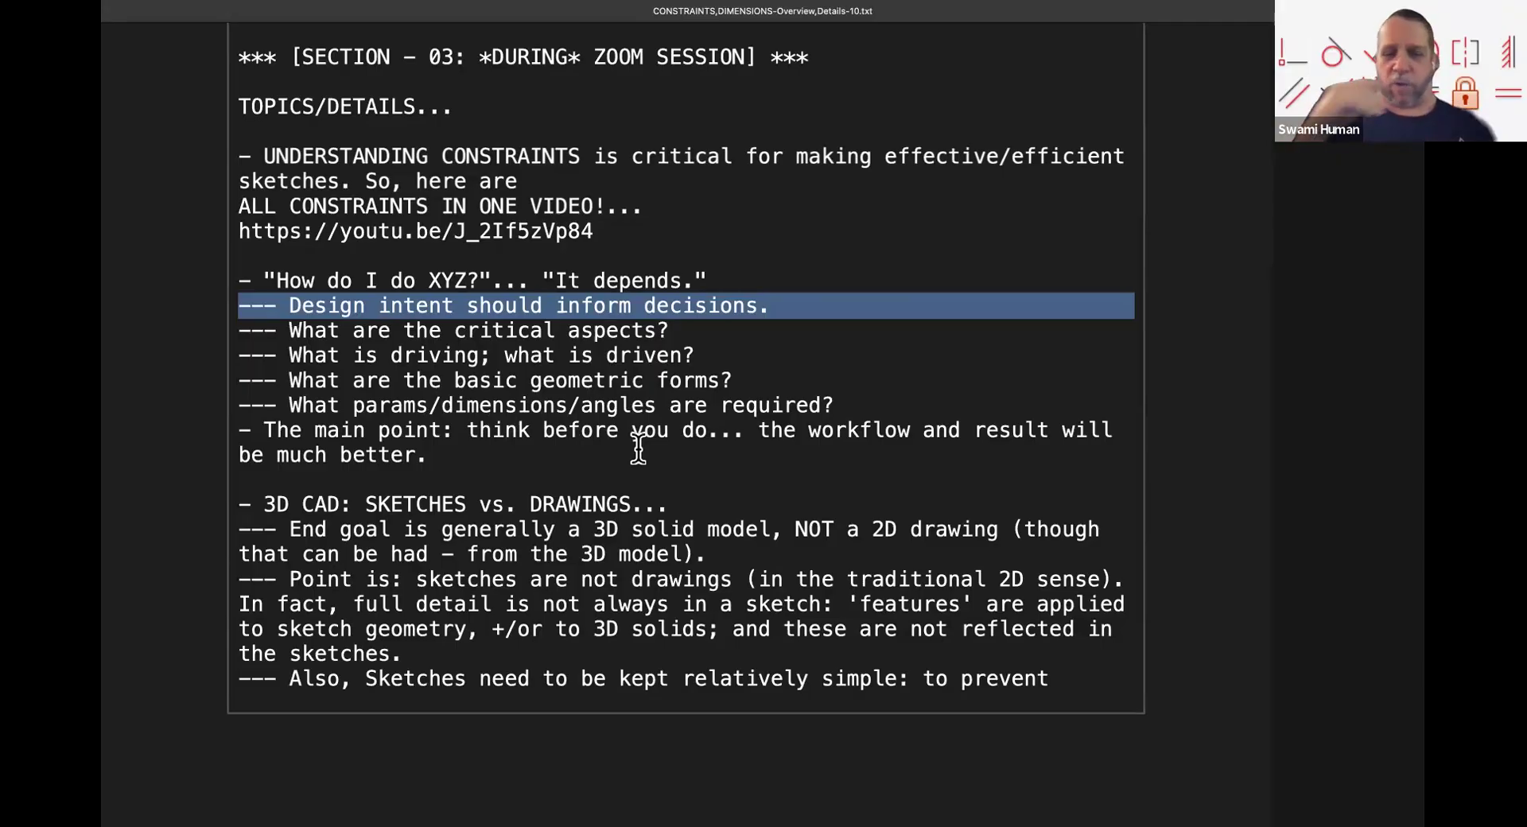
Step: Highlight the heading "3D CAD: SKETCHES vs. DRAWINGS..." and read its points through to the "DEFINITIONS" section
scroll(638, 450, down, 5)
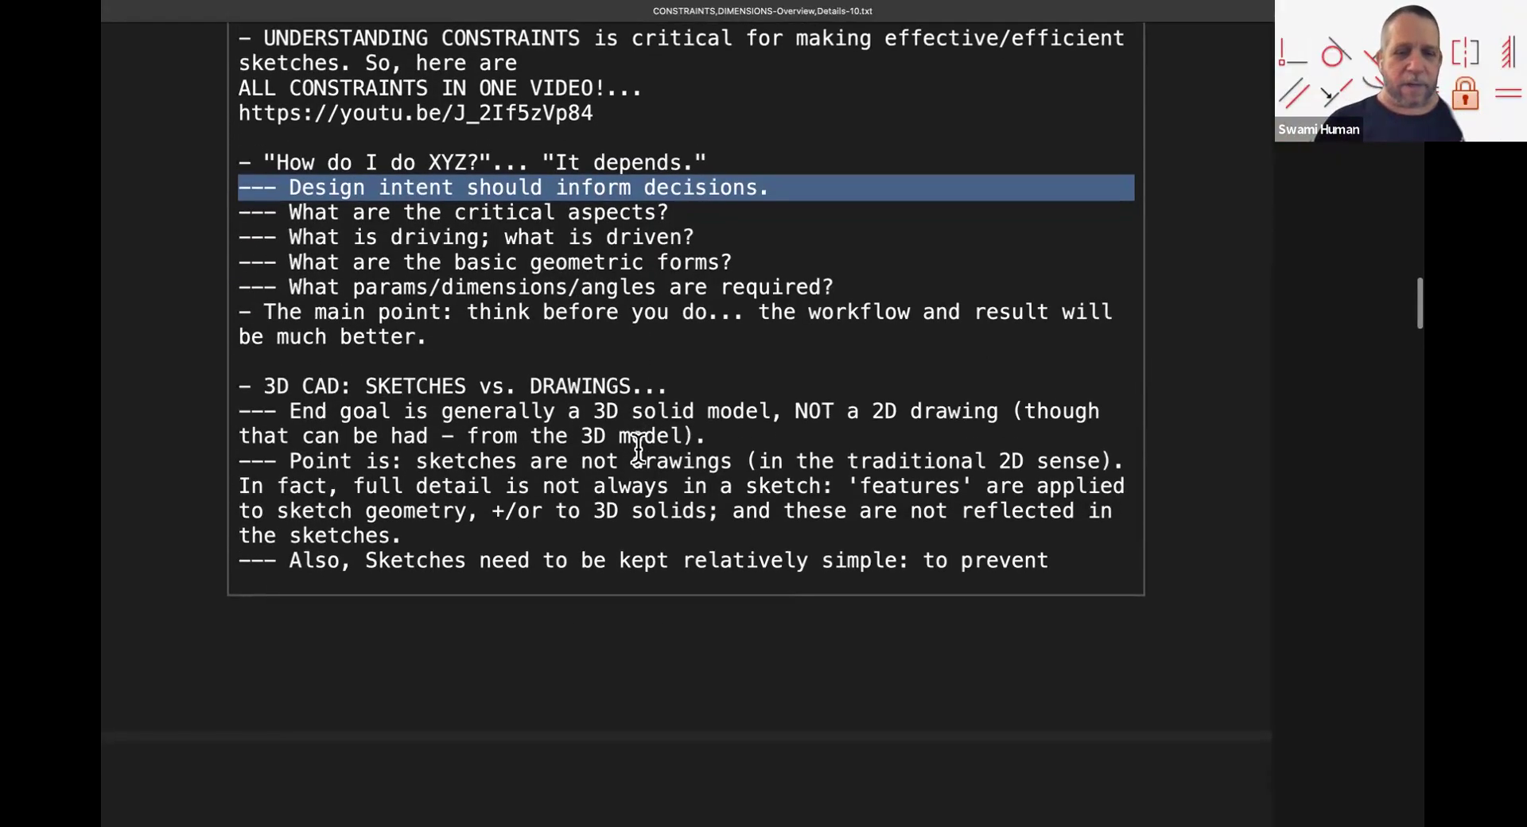
scroll(638, 450, down, 1)
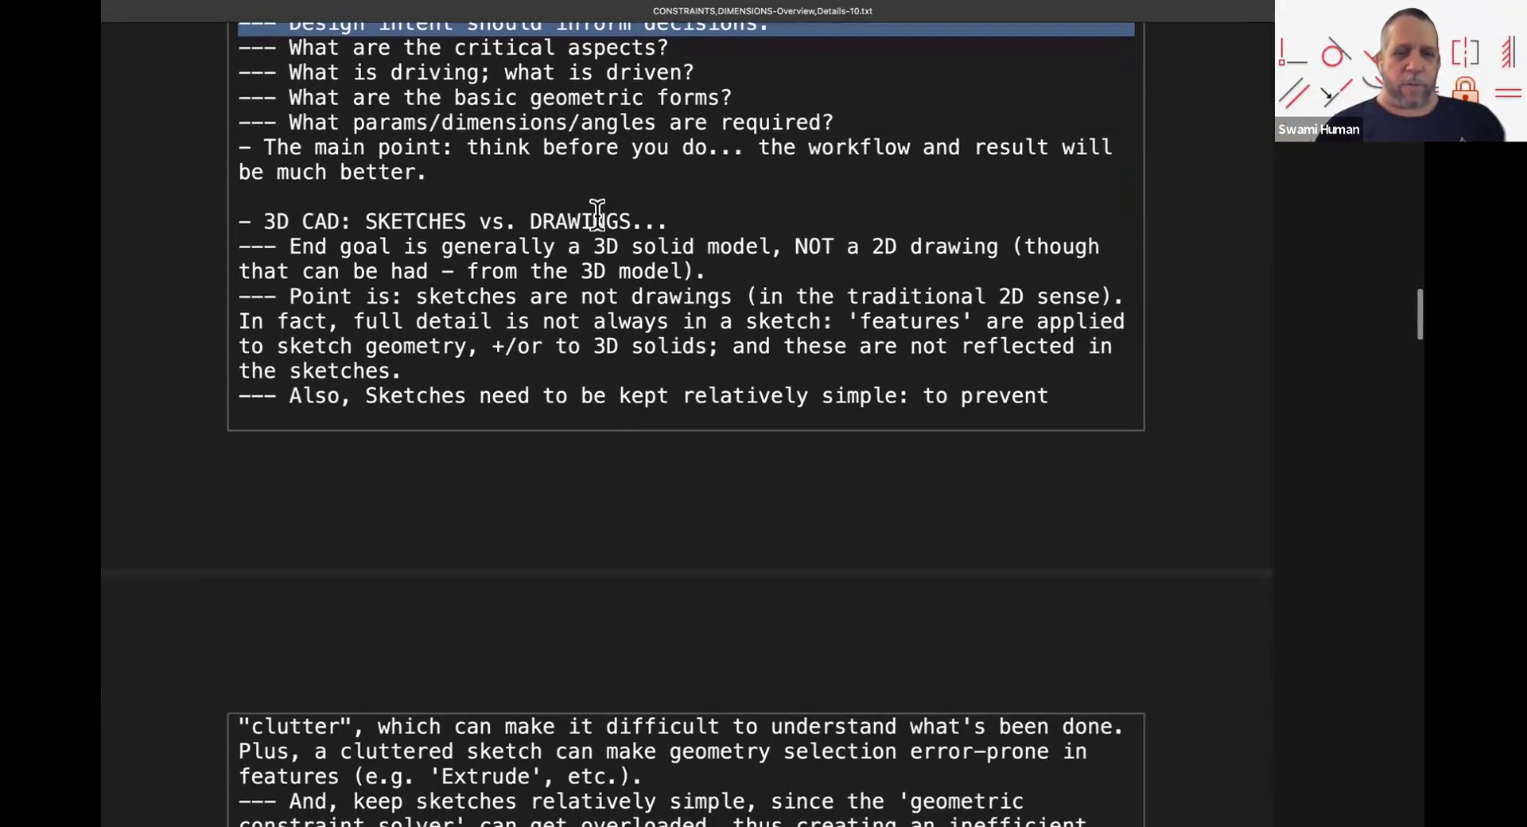
triple_click(598, 221)
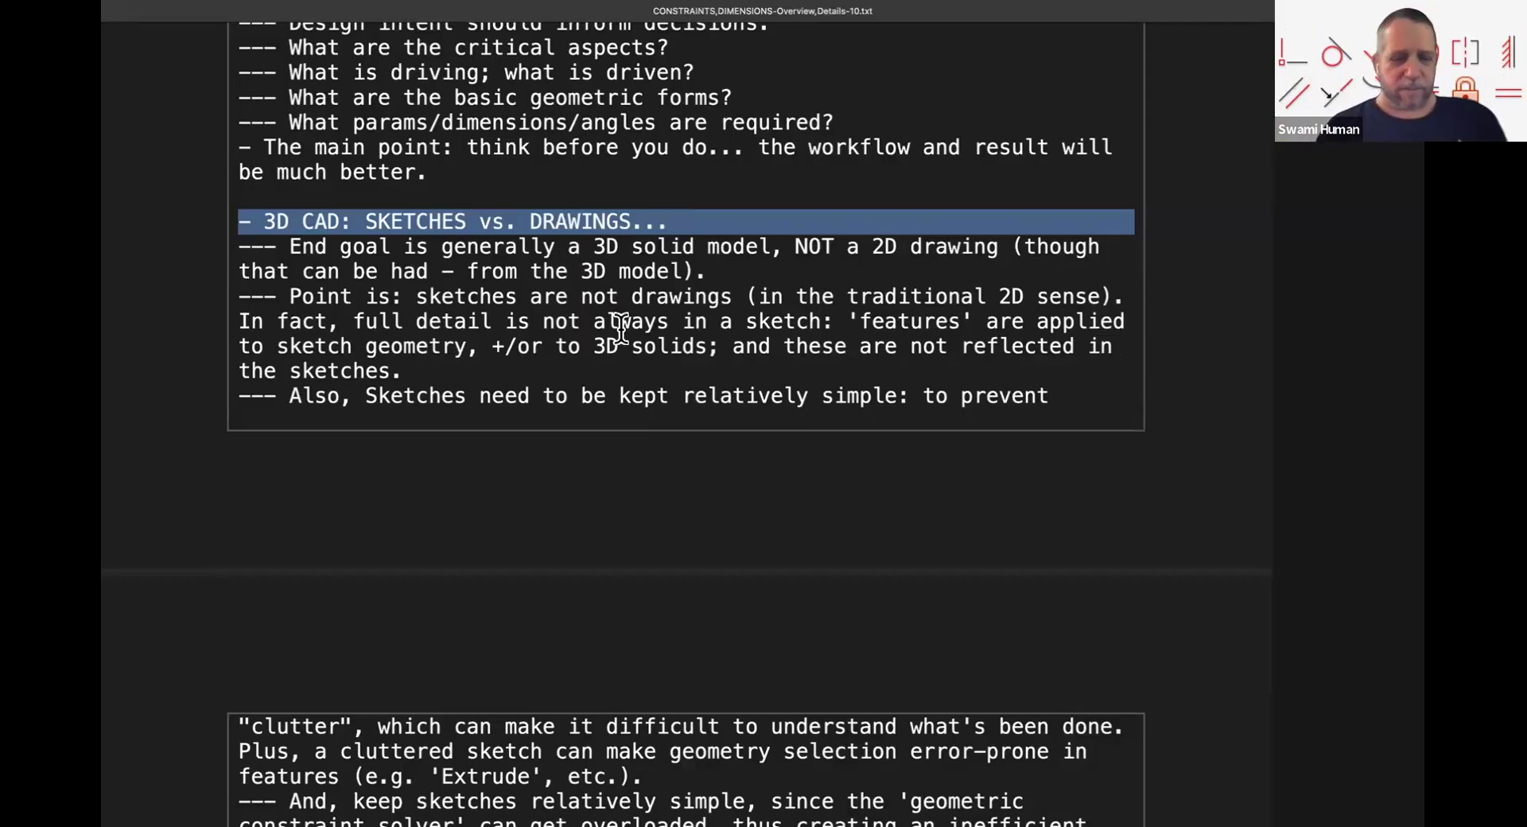
scroll(621, 327, down, 10)
scroll(621, 327, down, 7)
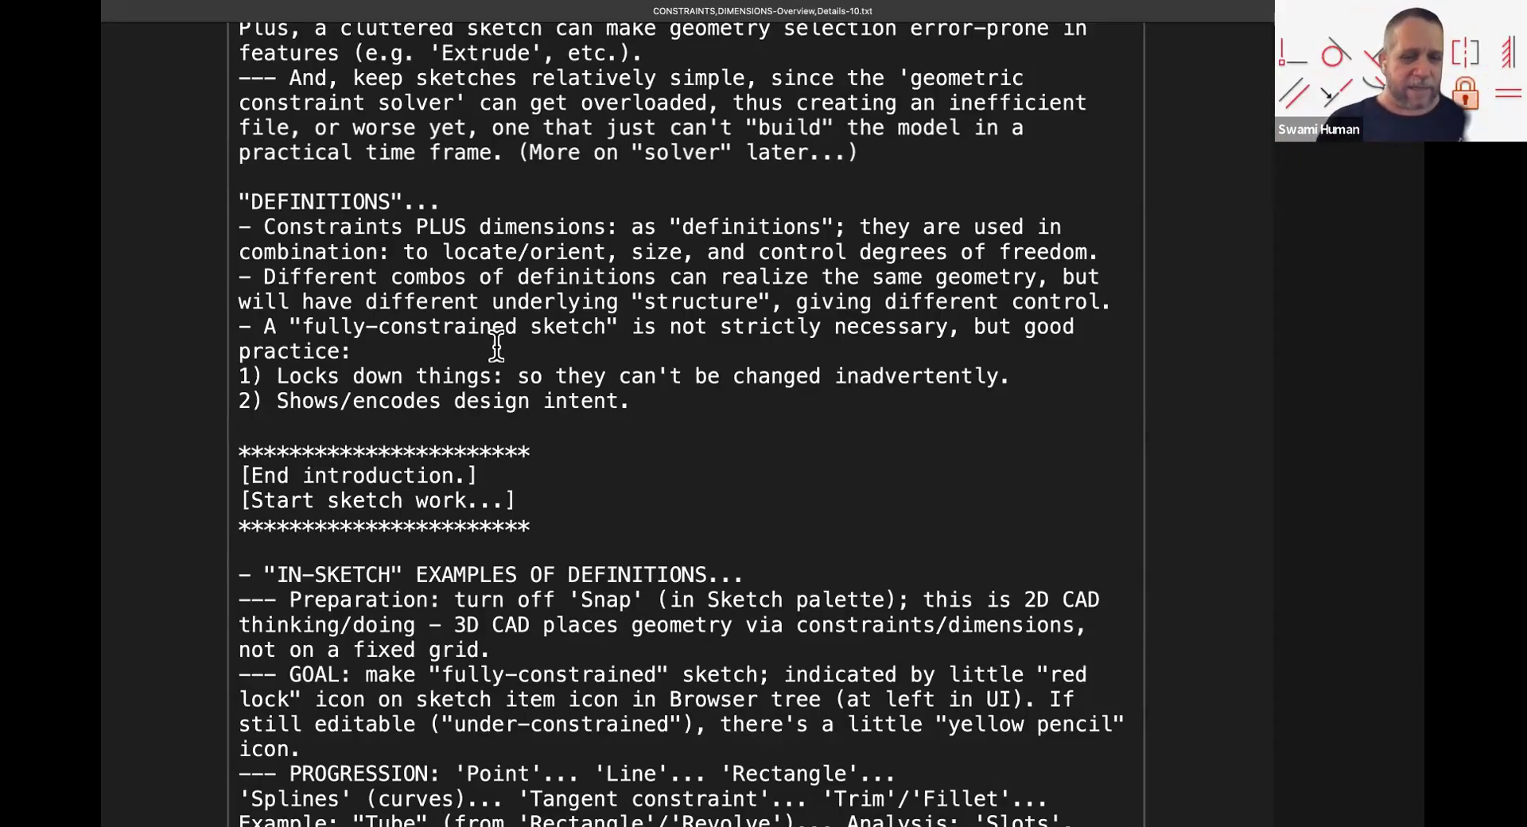
Step: Highlight the line "[Start sketch work...]" that follows the end of the introduction and read on to the in-sketch examples
scroll(497, 346, down, 3)
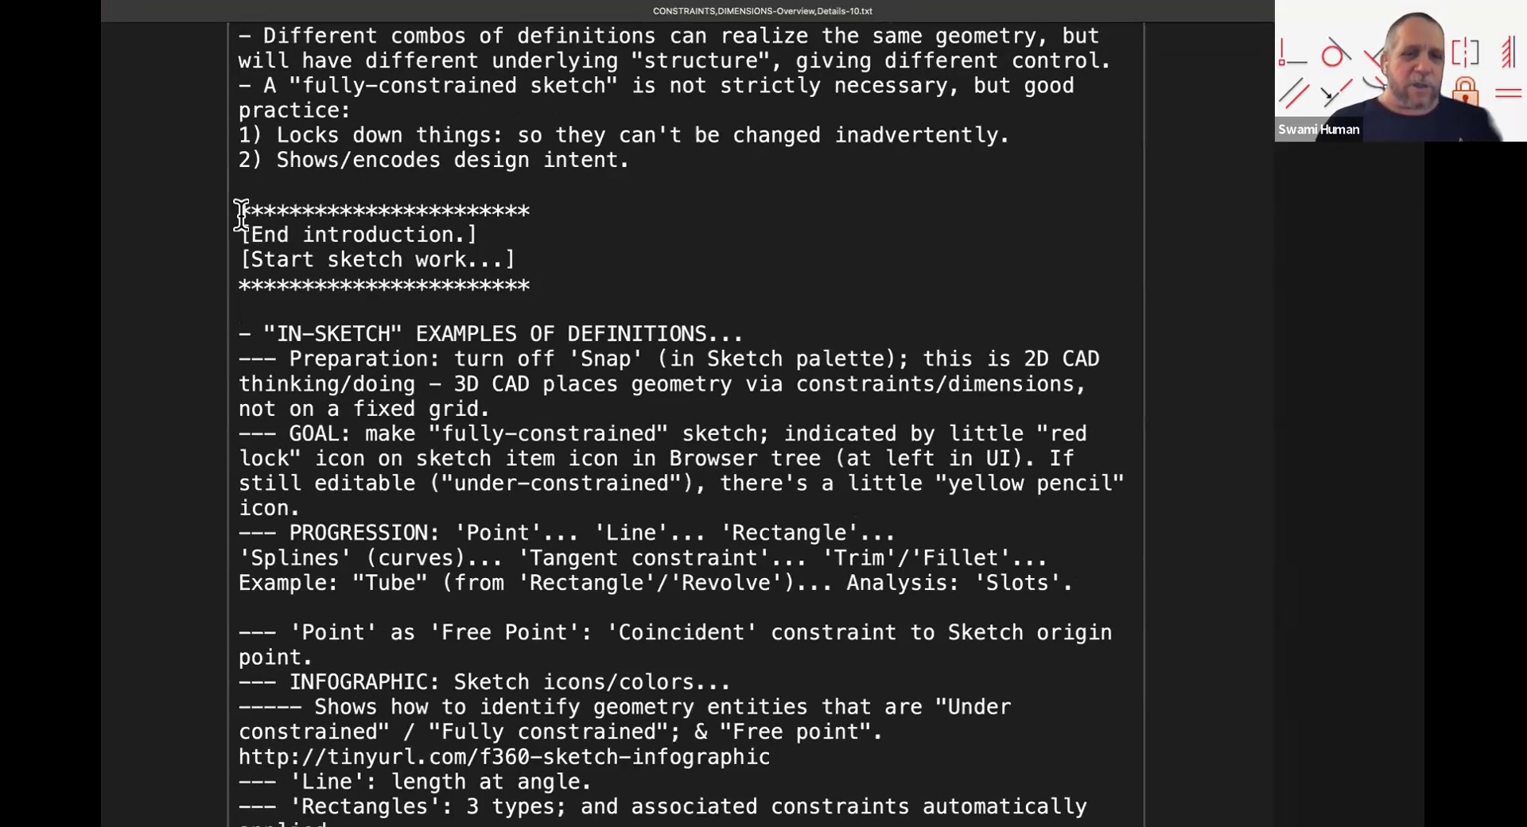
triple_click(322, 262)
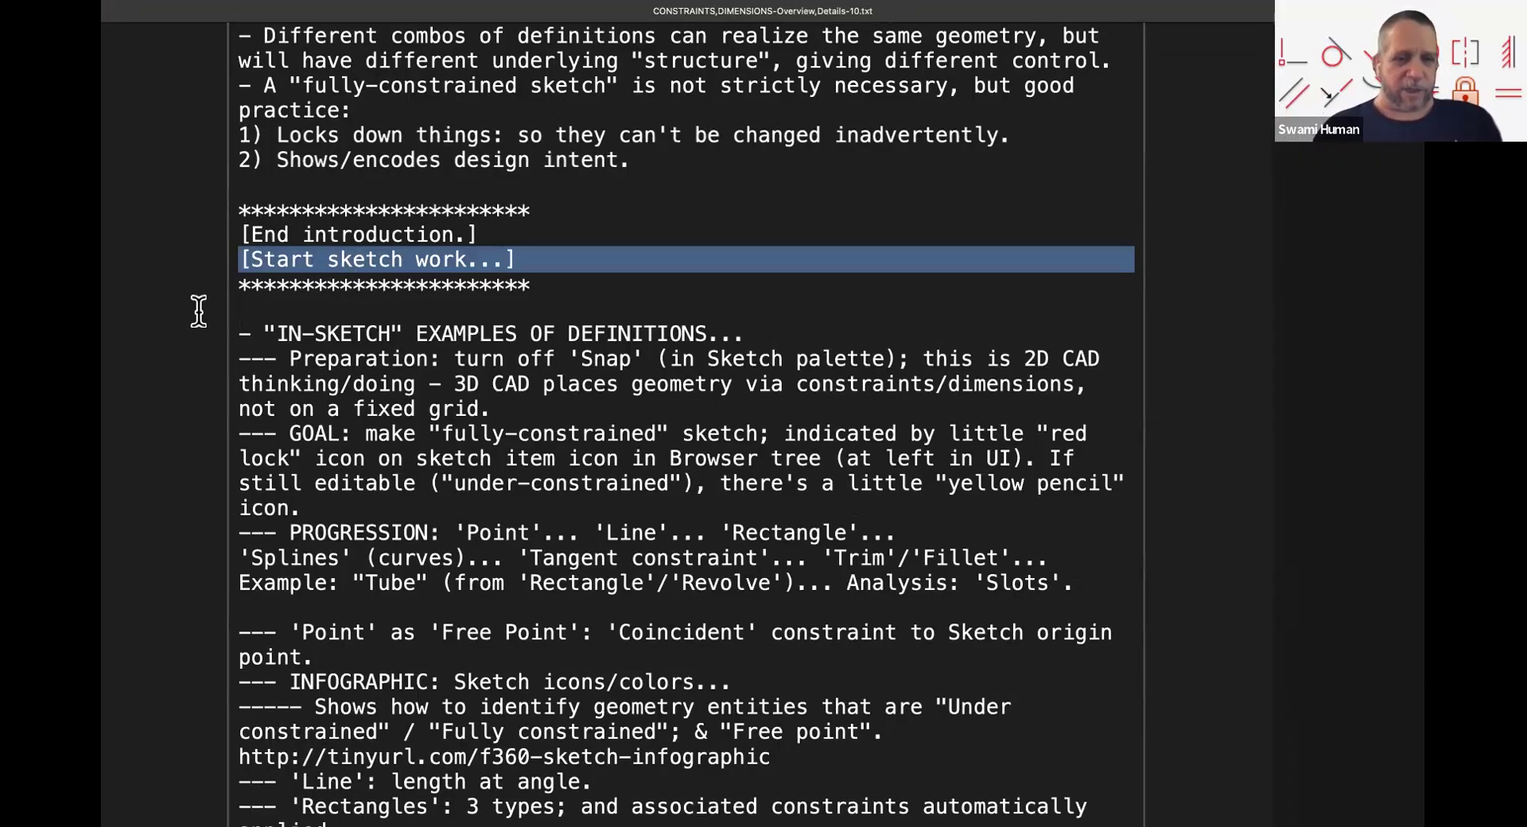
scroll(205, 366, down, 3)
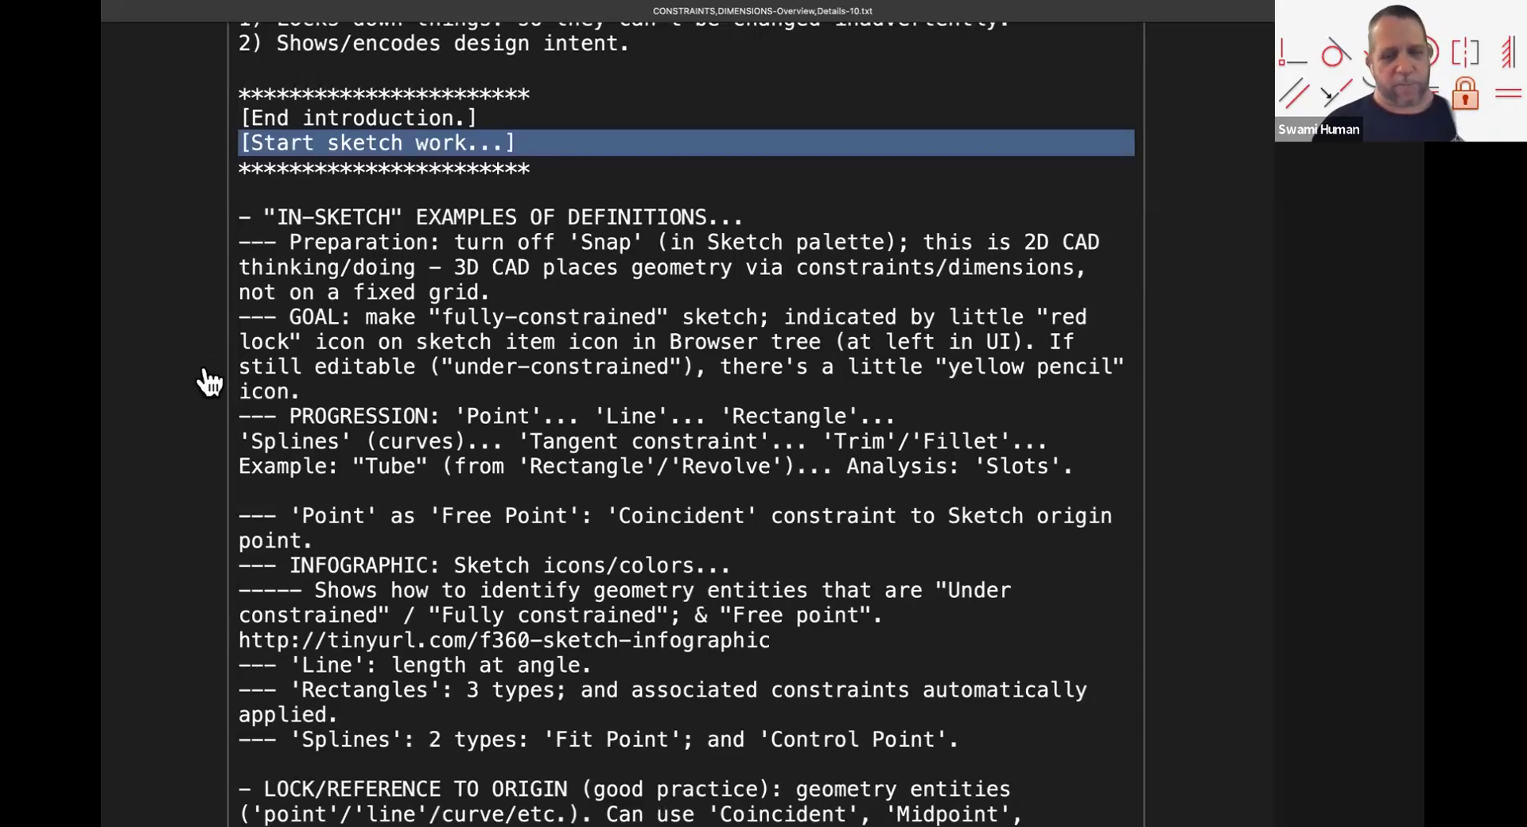
Step: Switch to Fusion 360 and open the EXAMPLES sketch of the "DEFINITIONS" design for editing
key(super+Tab)
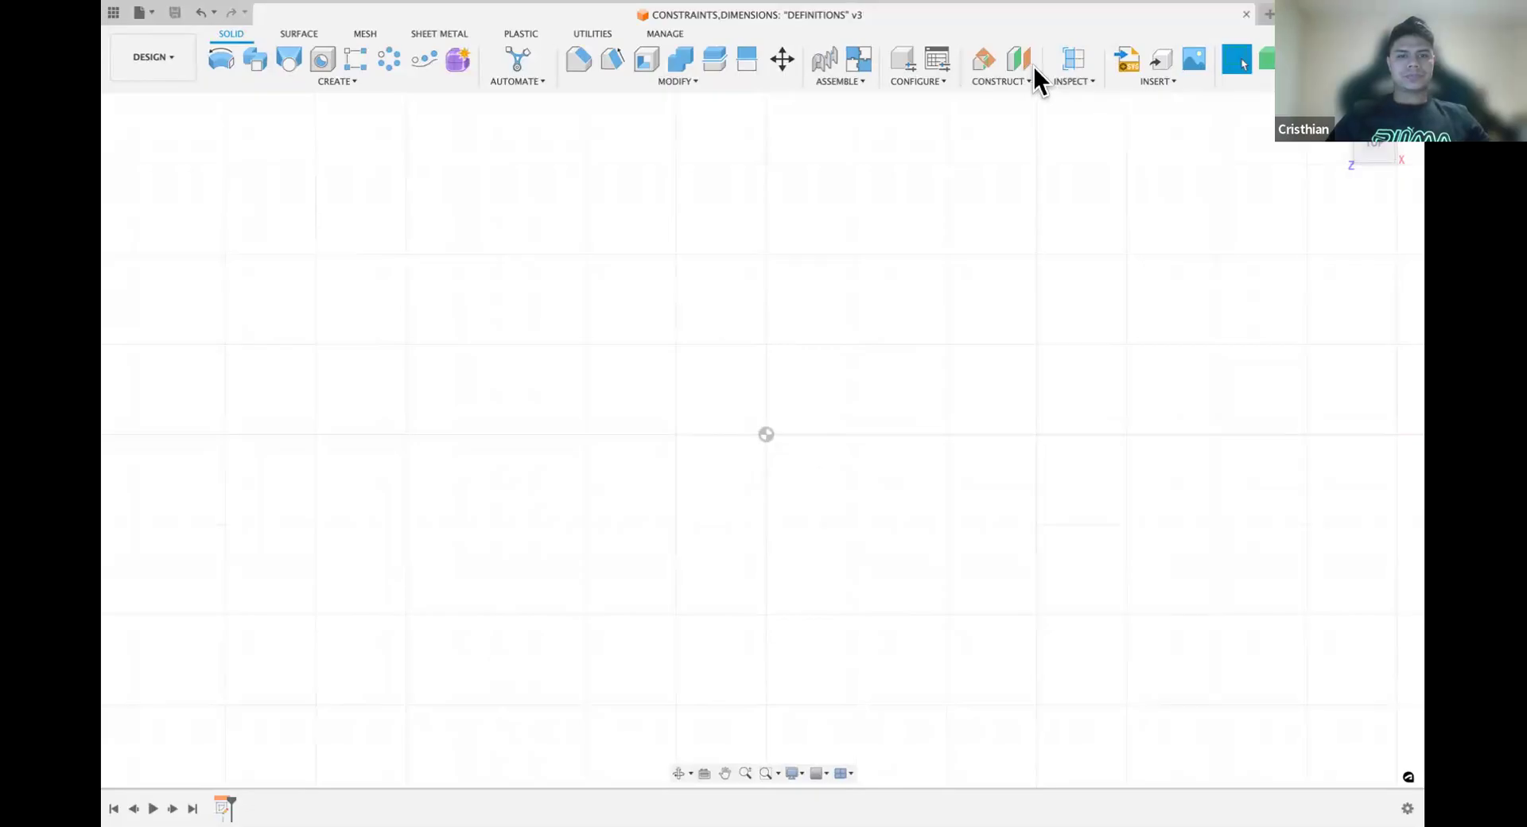
double_click(190, 223)
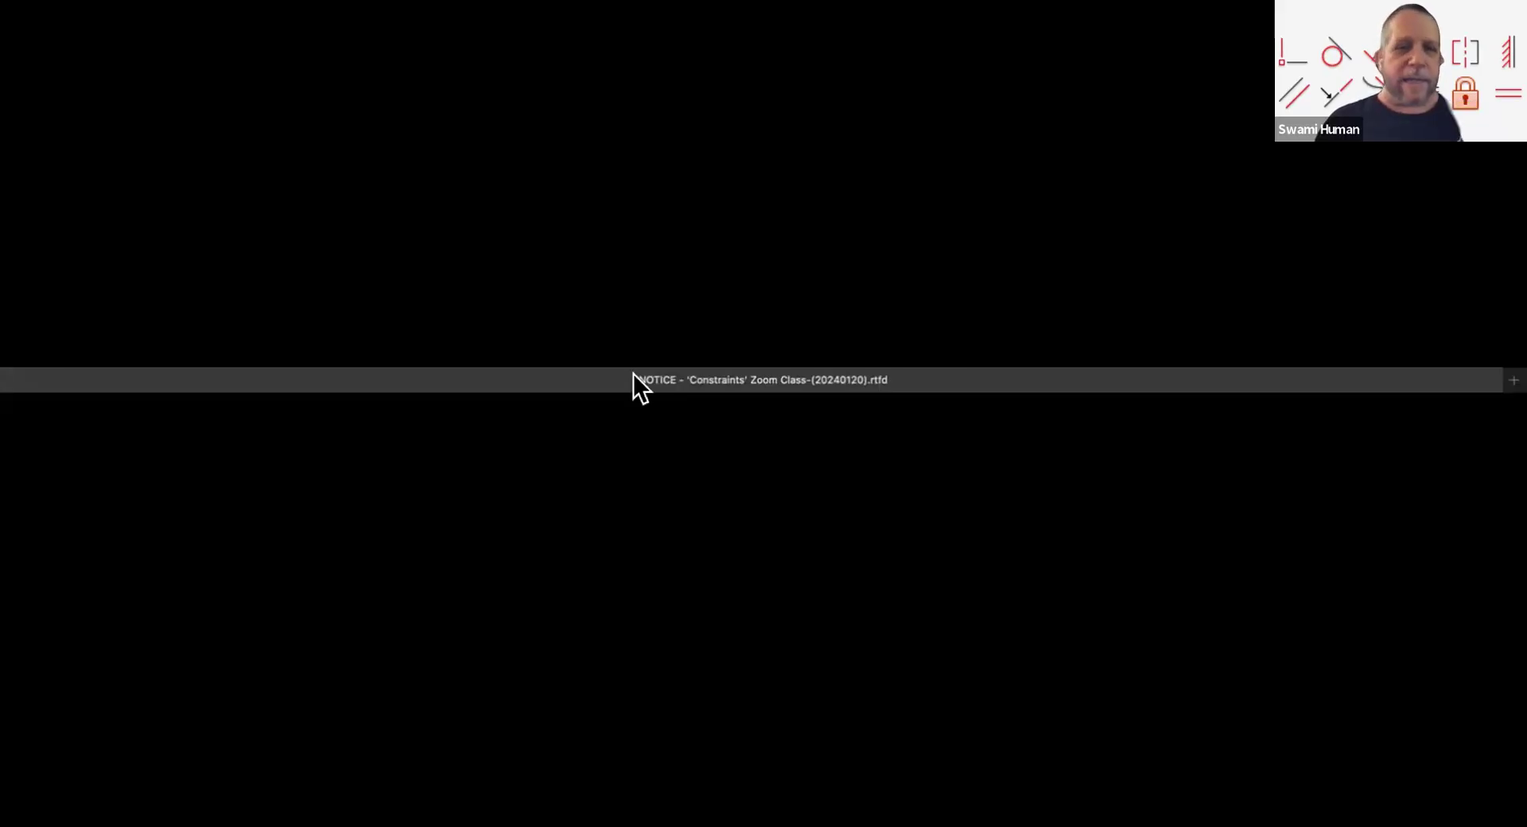
Step: Return to the outline document and read the preparation, goal and progression notes under "IN-SKETCH" EXAMPLES OF DEFINITIONS
mouse_move(633, 374)
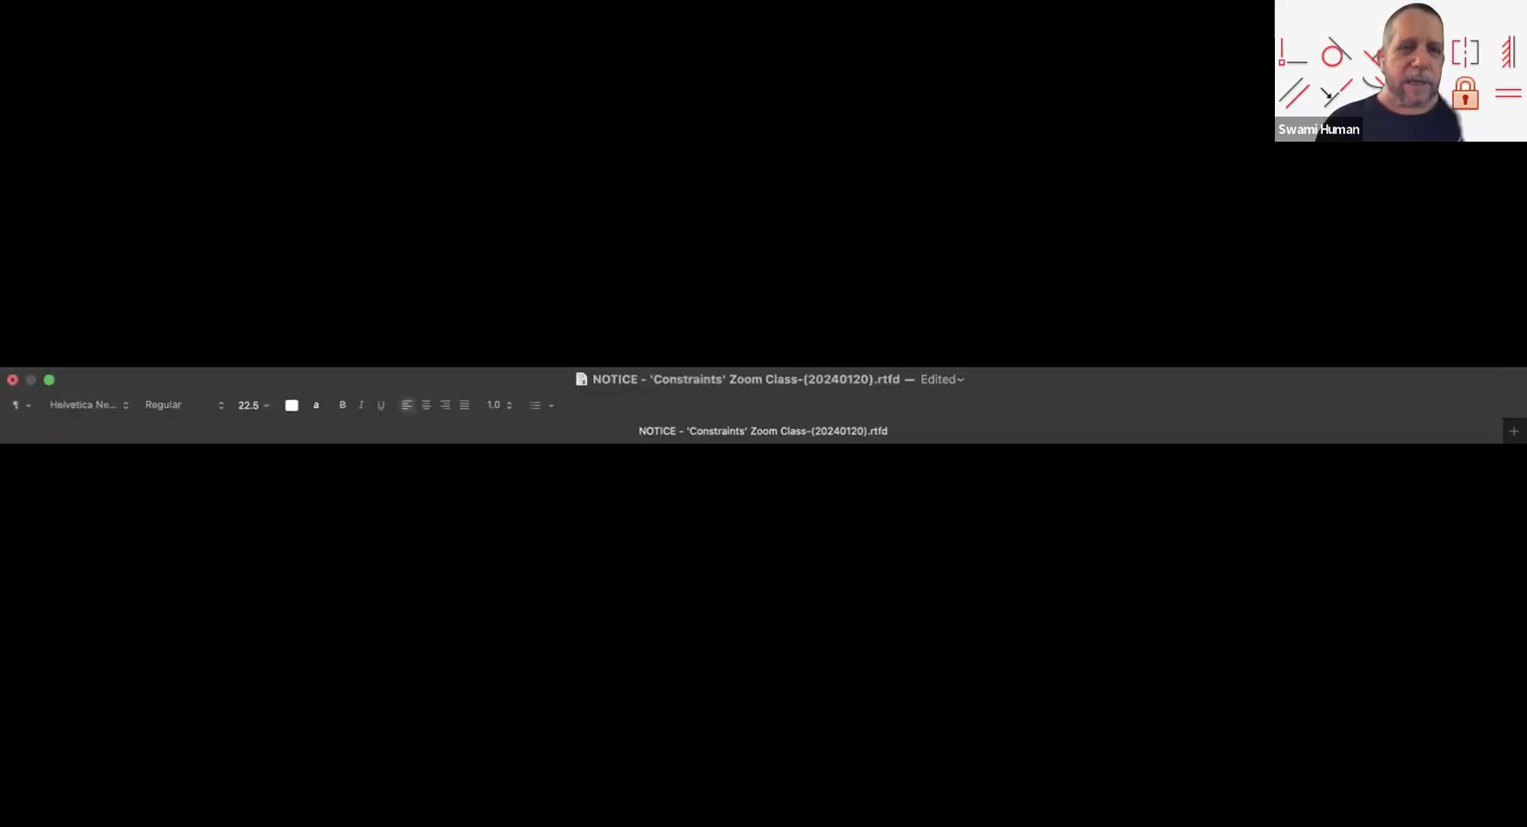
click(300, 360)
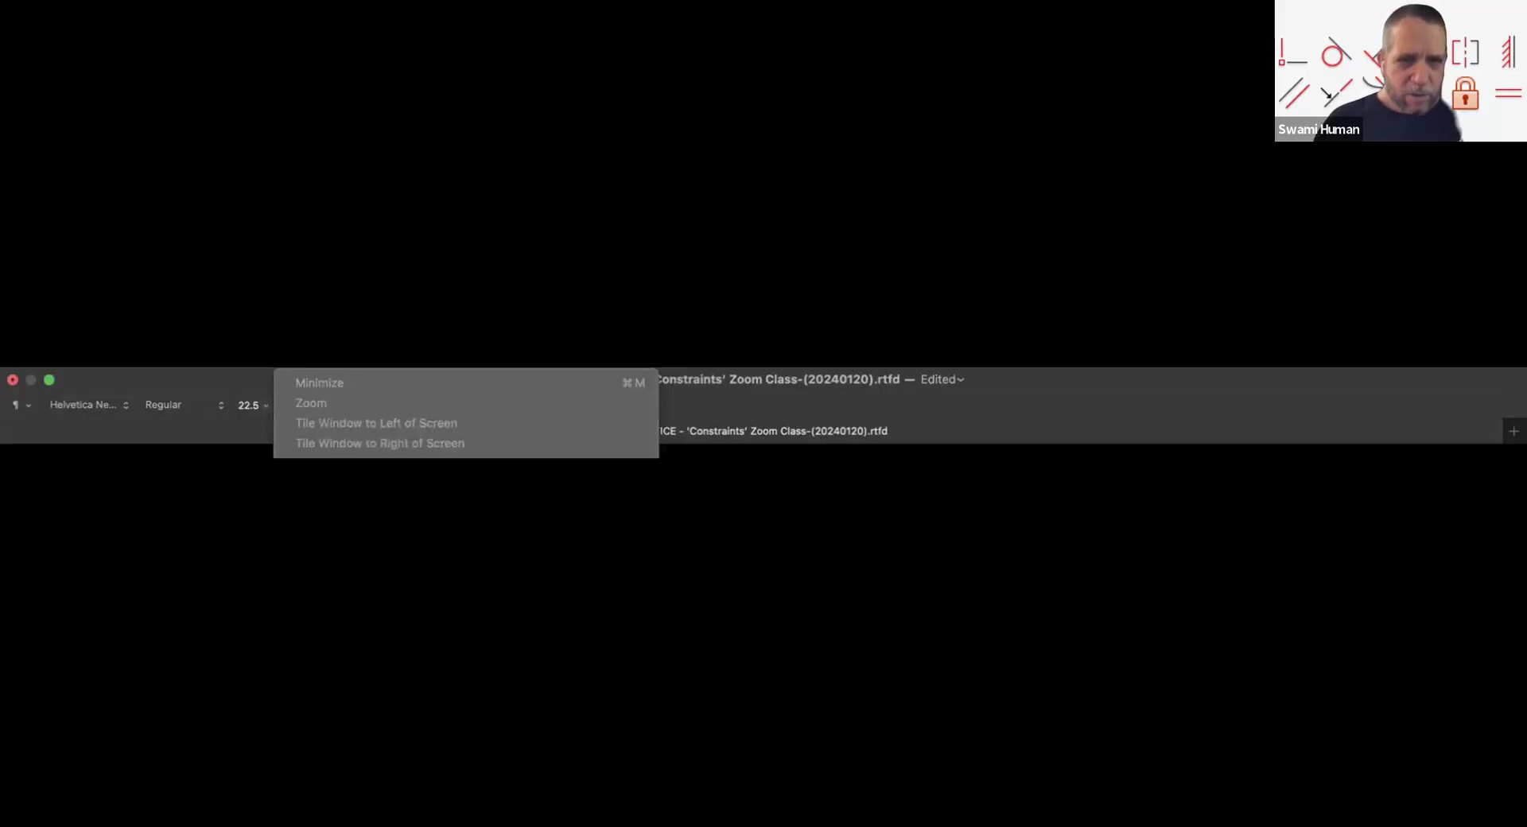
key(Escape)
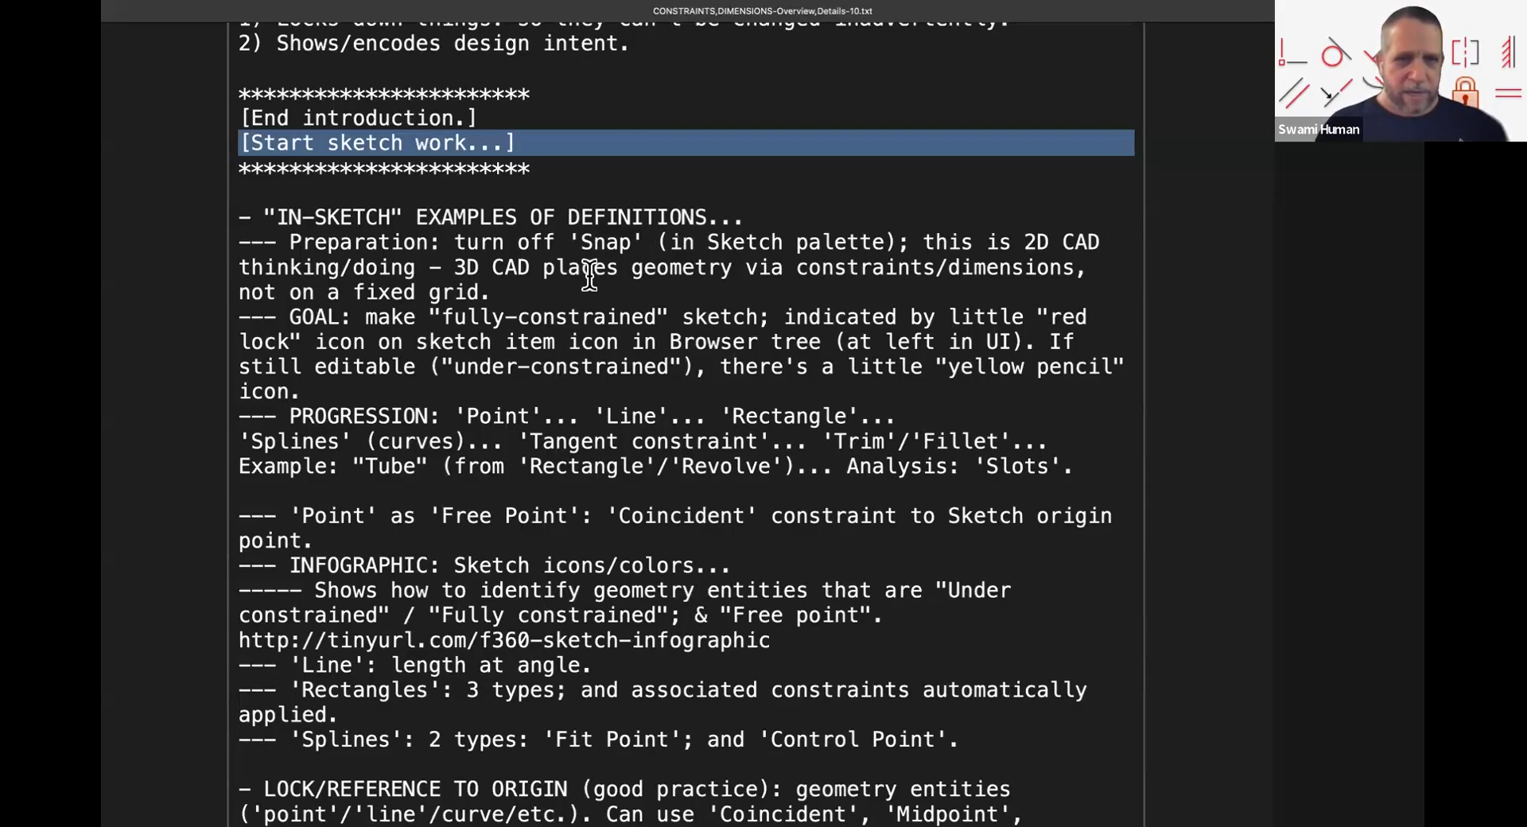
scroll(600, 310, down, 3)
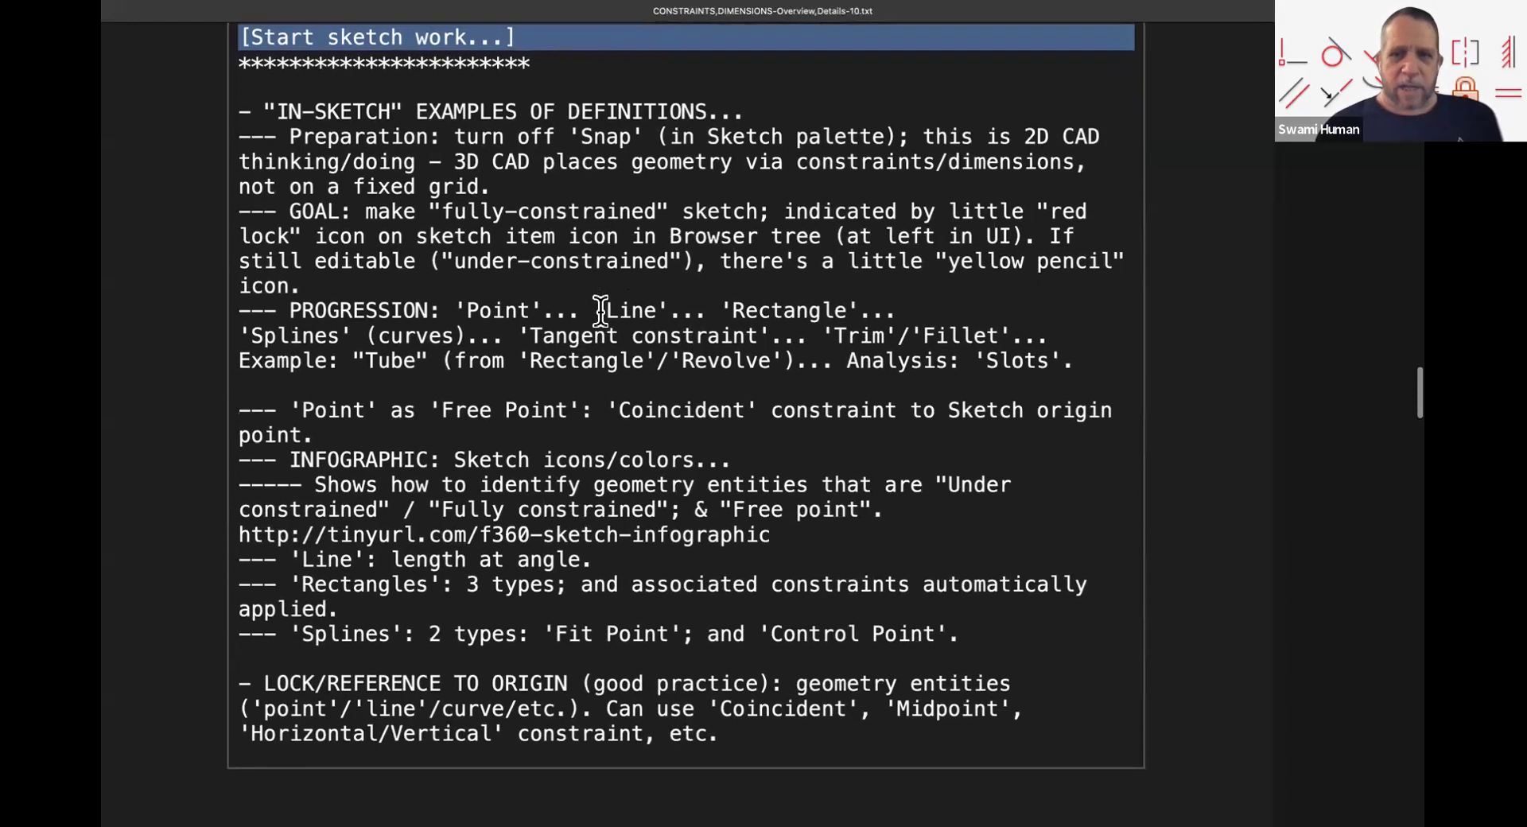
scroll(601, 311, down, 1)
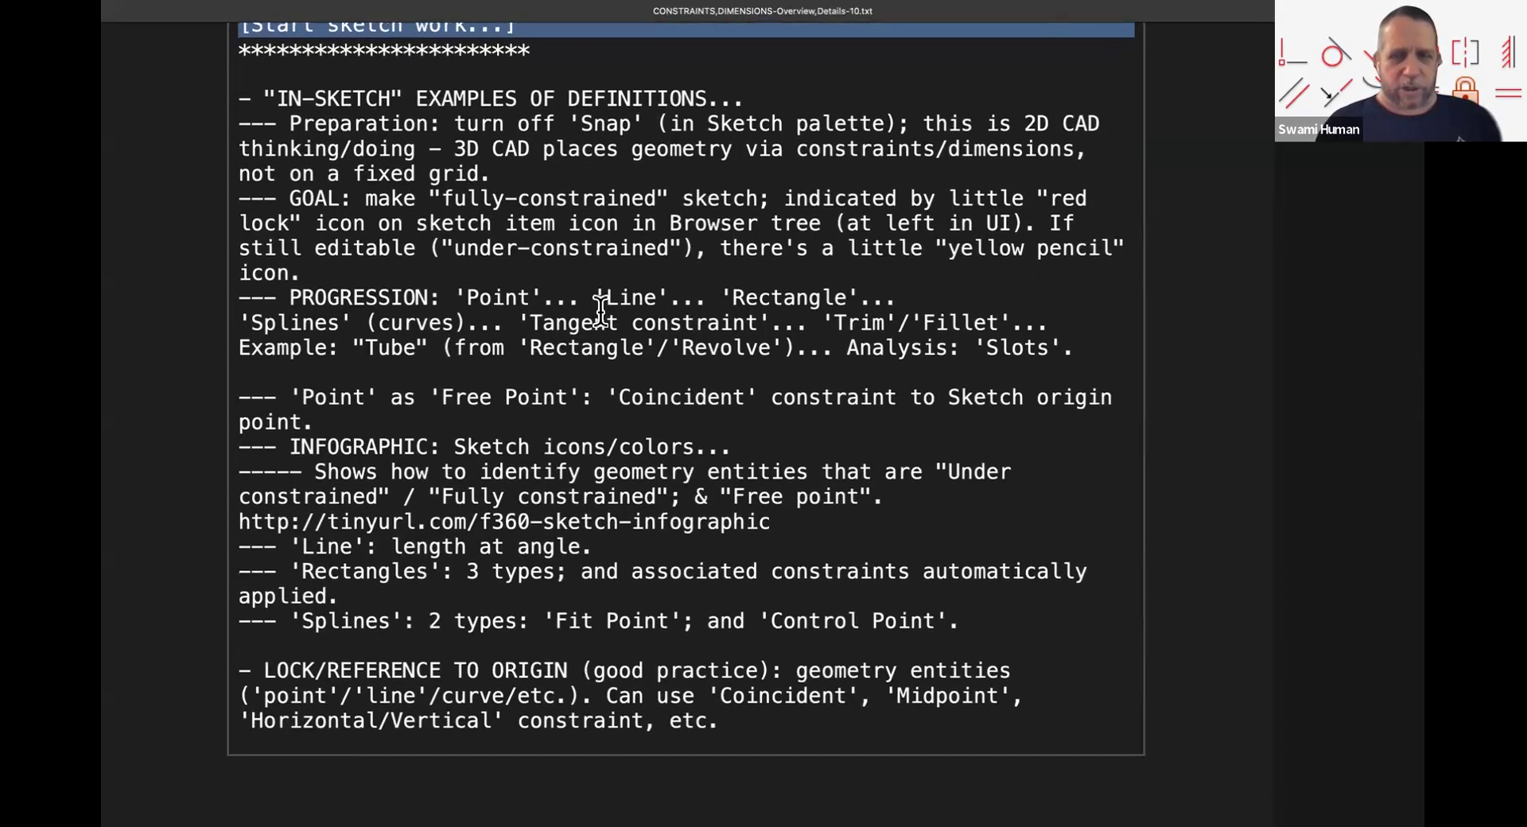
Step: Examine the EXAMPLES sketch entry in Fusion 360's browser tree, and view the infographic of sketch line colors and point icons
key(super+Tab)
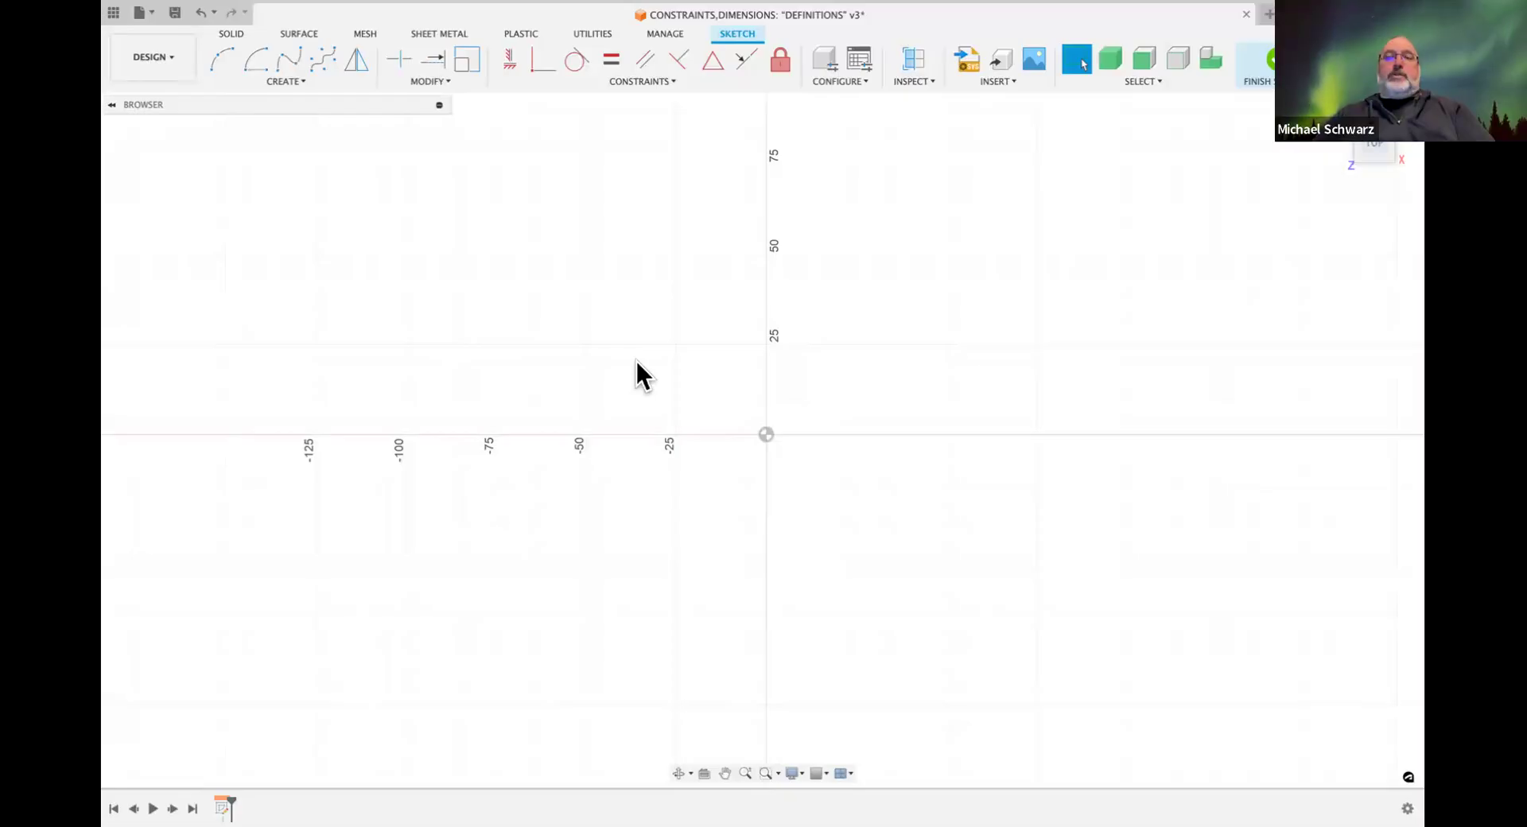
mouse_move(240, 100)
mouse_down()
mouse_move(338, 169)
mouse_move(389, 231)
mouse_move(103, 229)
mouse_up()
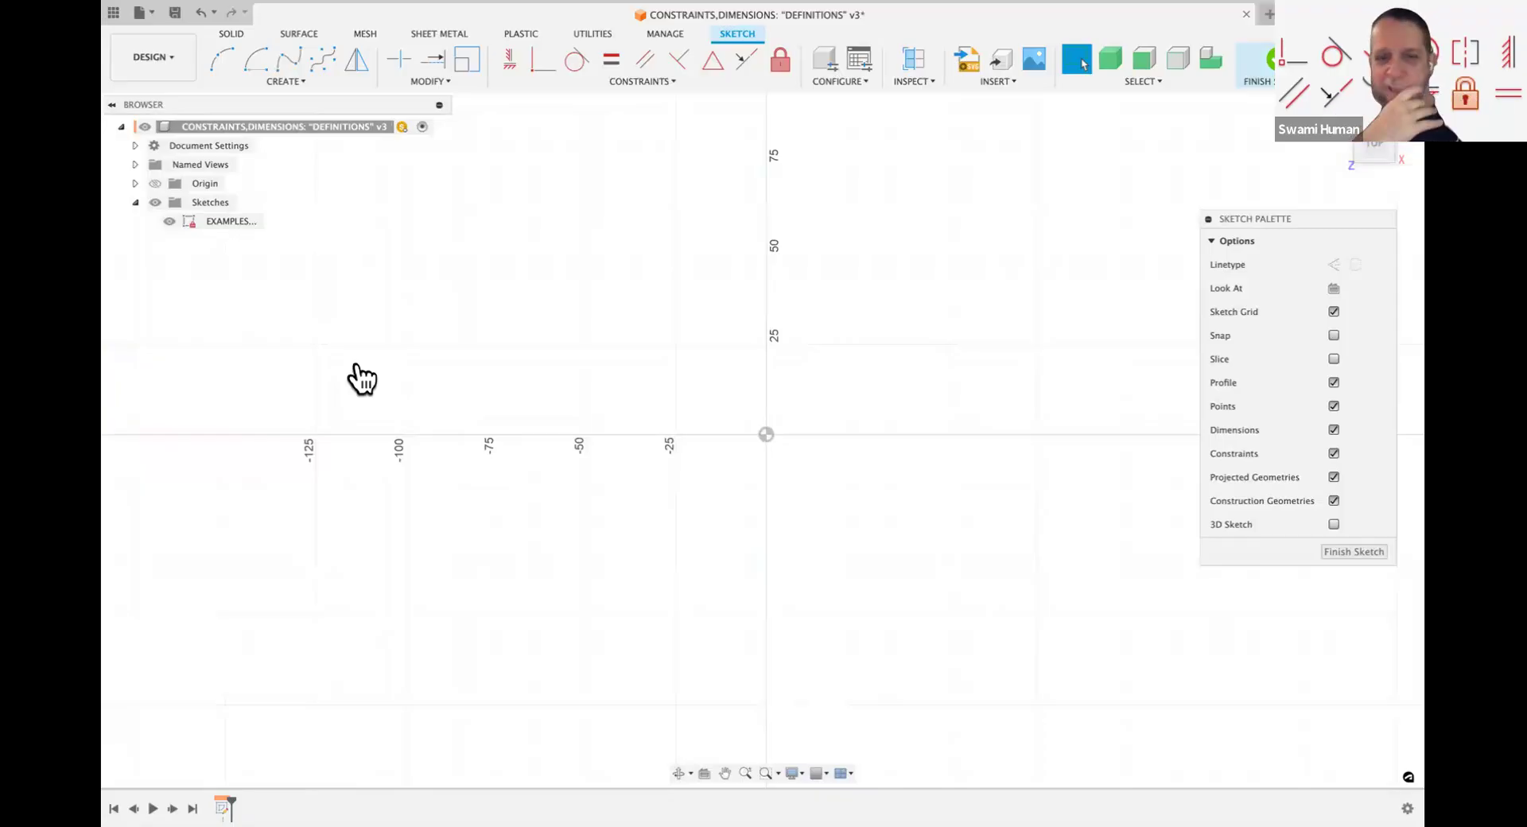
key(super+Tab)
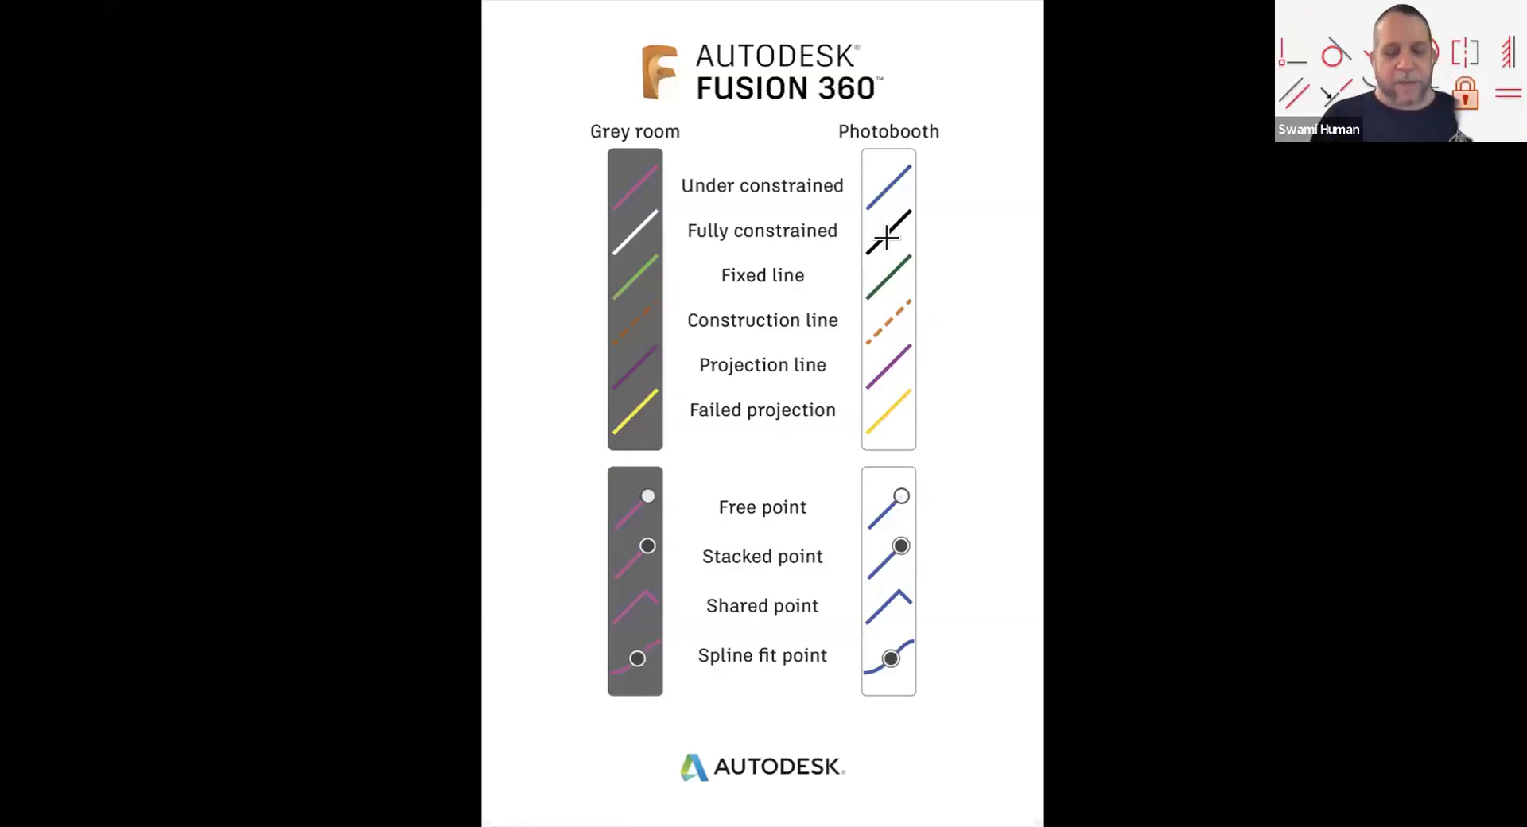
Step: Return to the outline document and read the notes on free points, the sketch infographic, geometry types and locking to the origin
key(super+Tab)
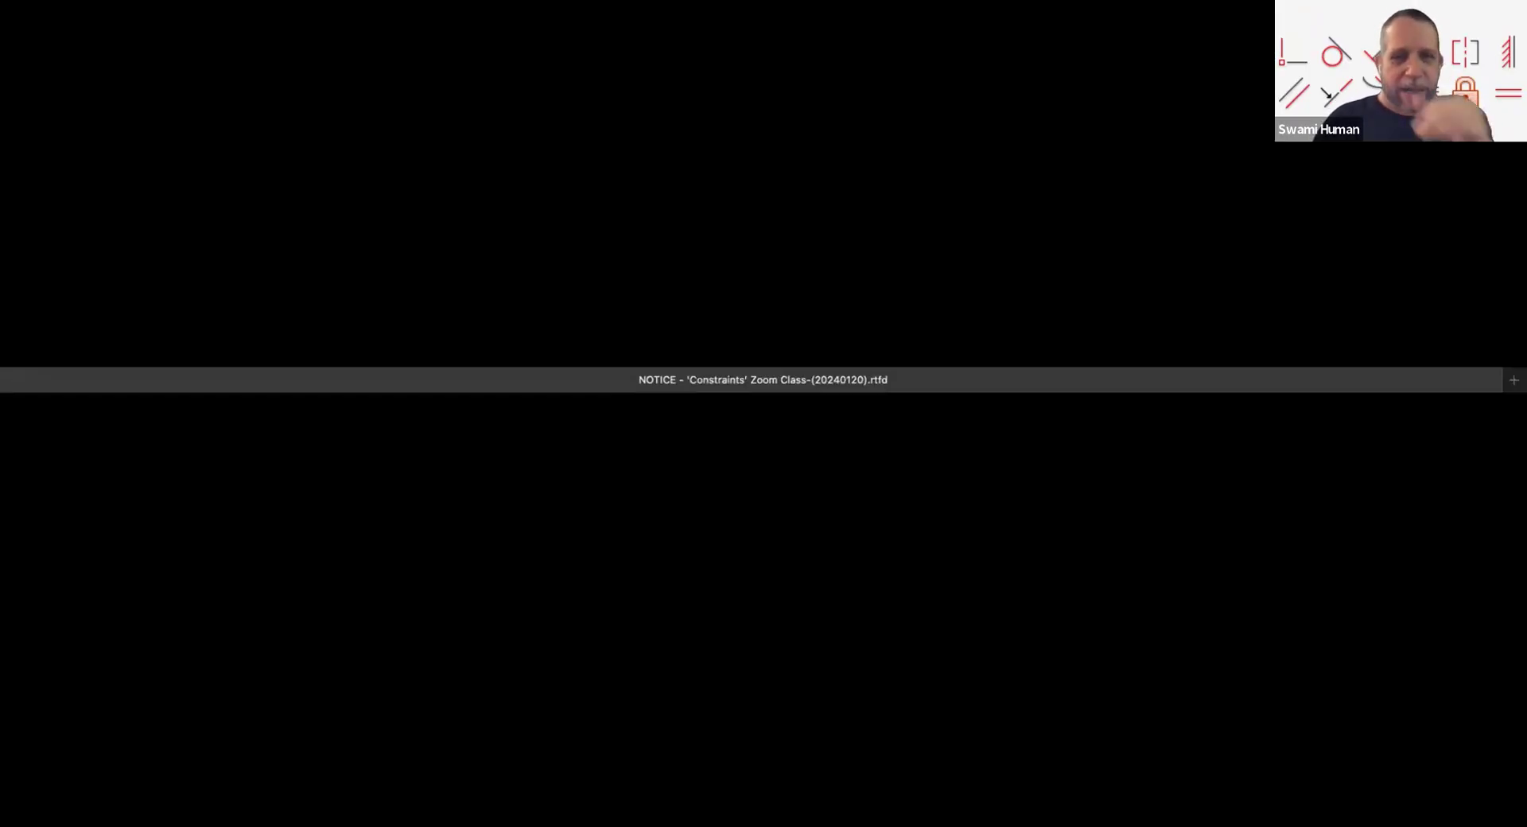
key(super+Tab)
mouse_move(641, 368)
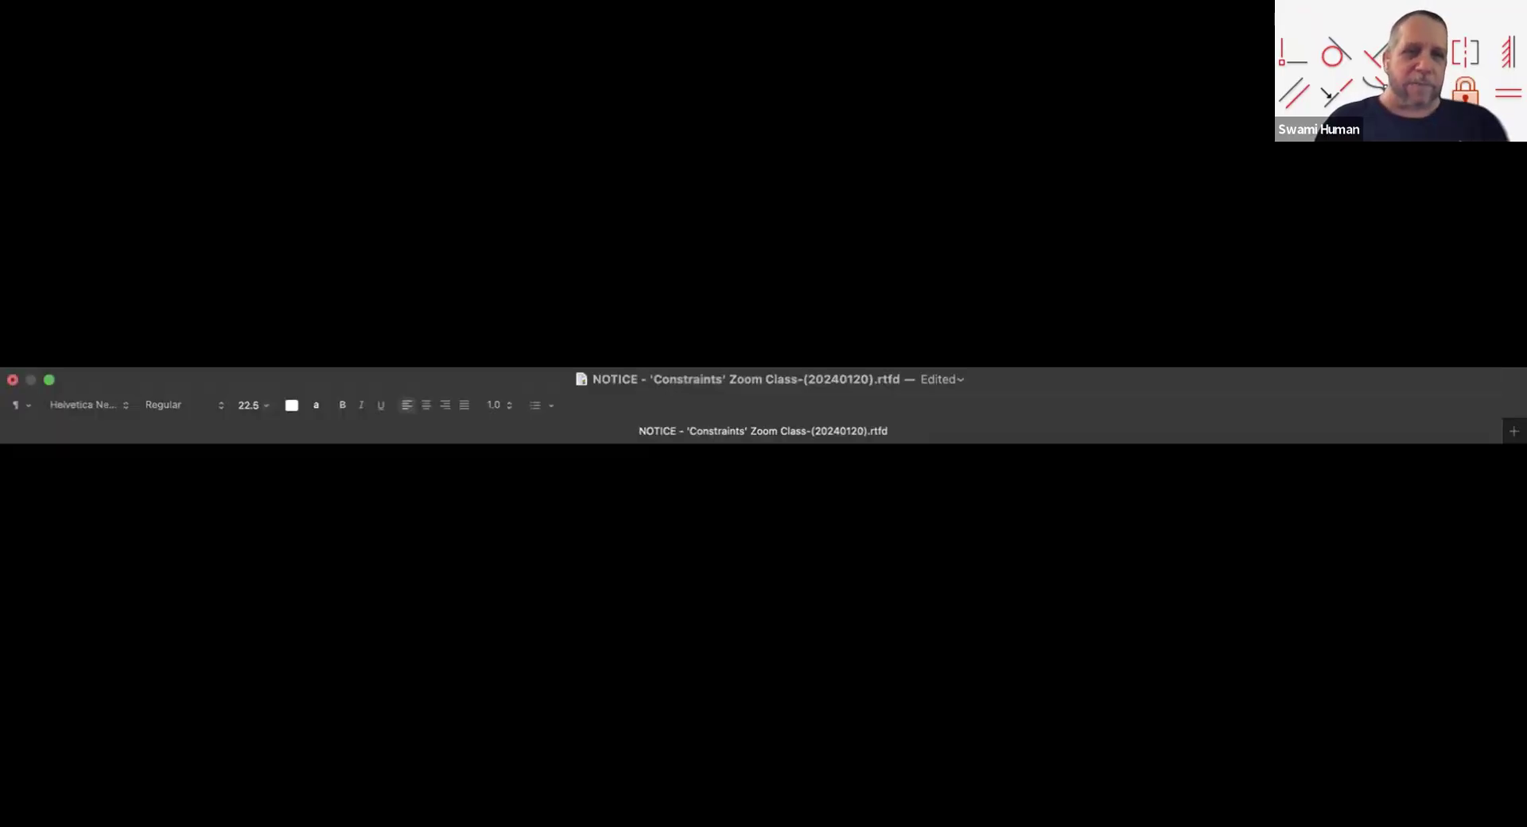
click(303, 357)
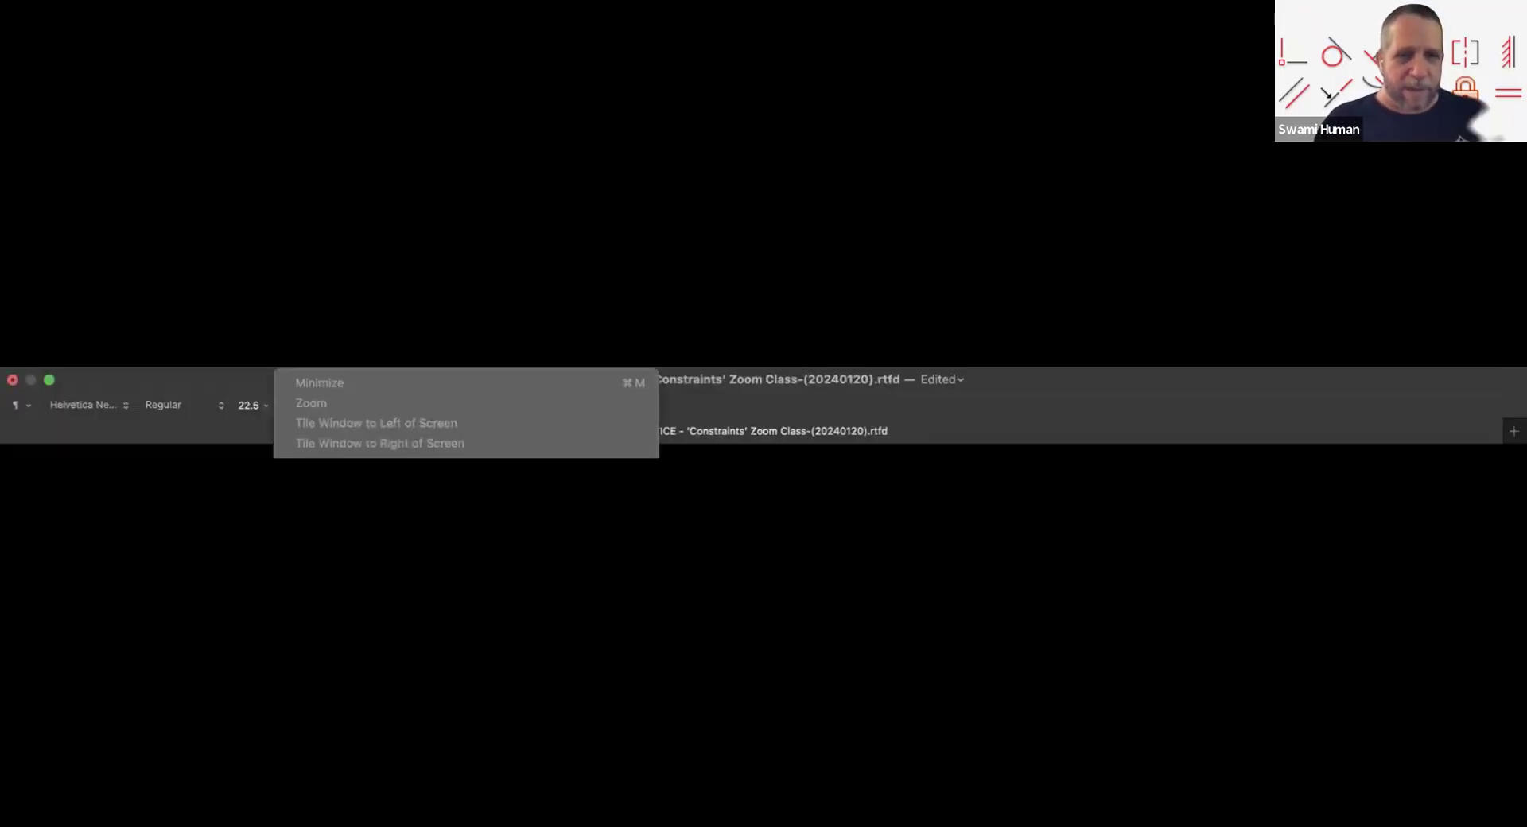
key(Escape)
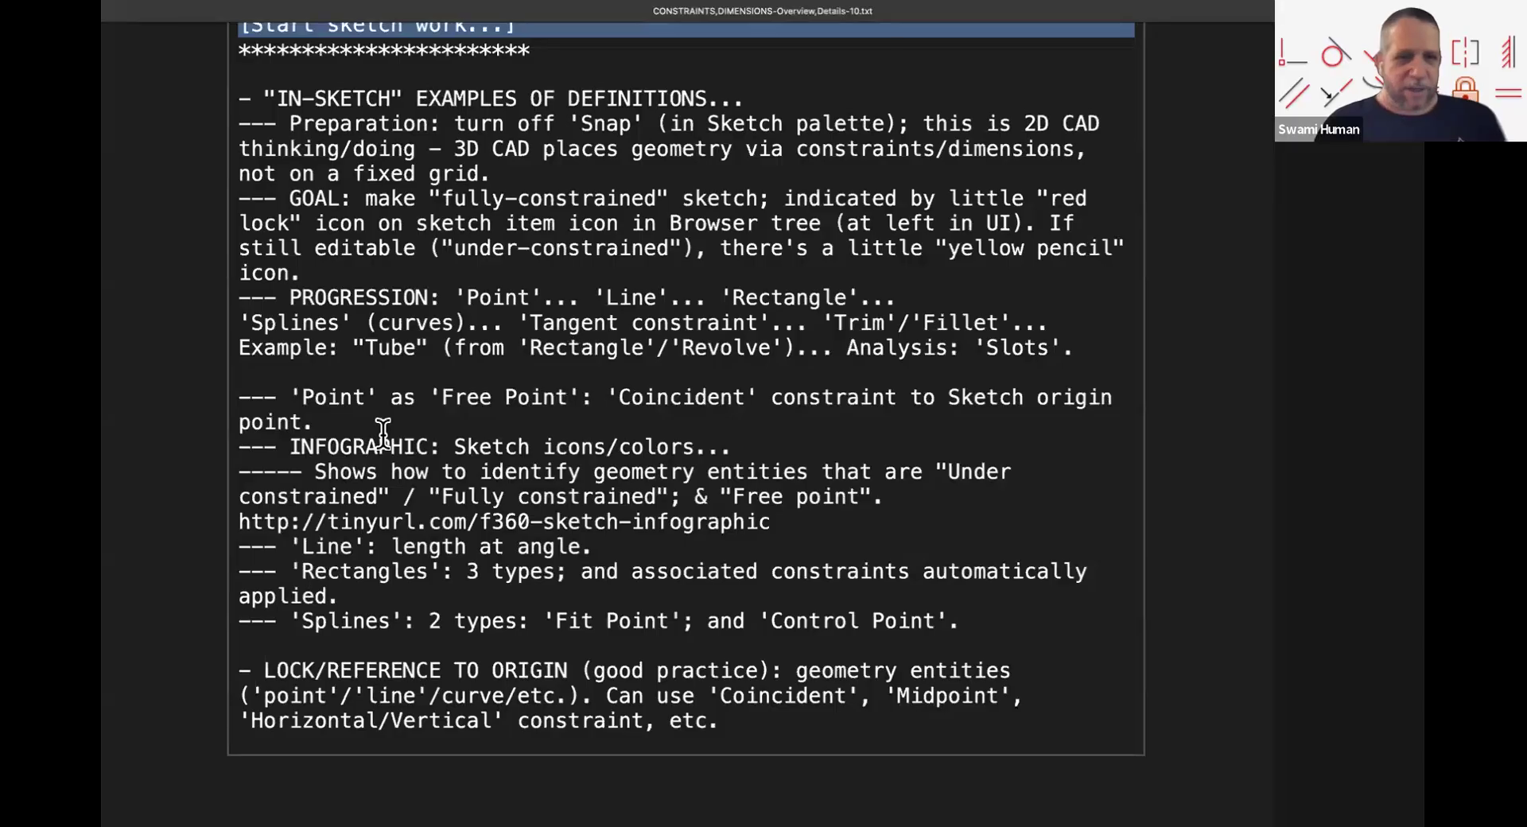
scroll(383, 434, down, 1)
scroll(382, 434, up, 2)
scroll(382, 433, down, 4)
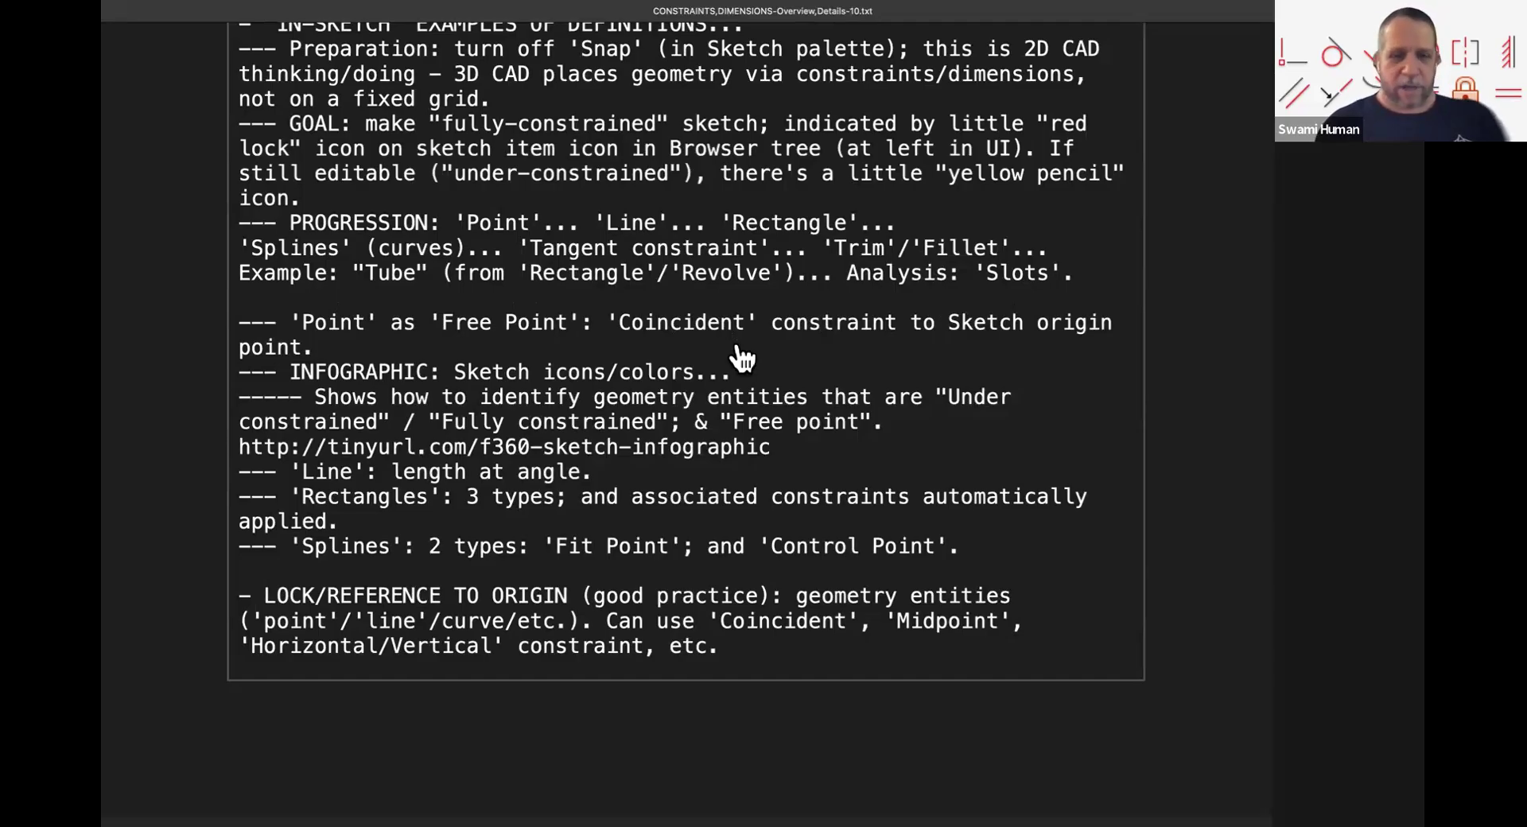
Step: Switch to Fusion 360 and draw a free sketch point above and to the right of the origin
key(super+Tab)
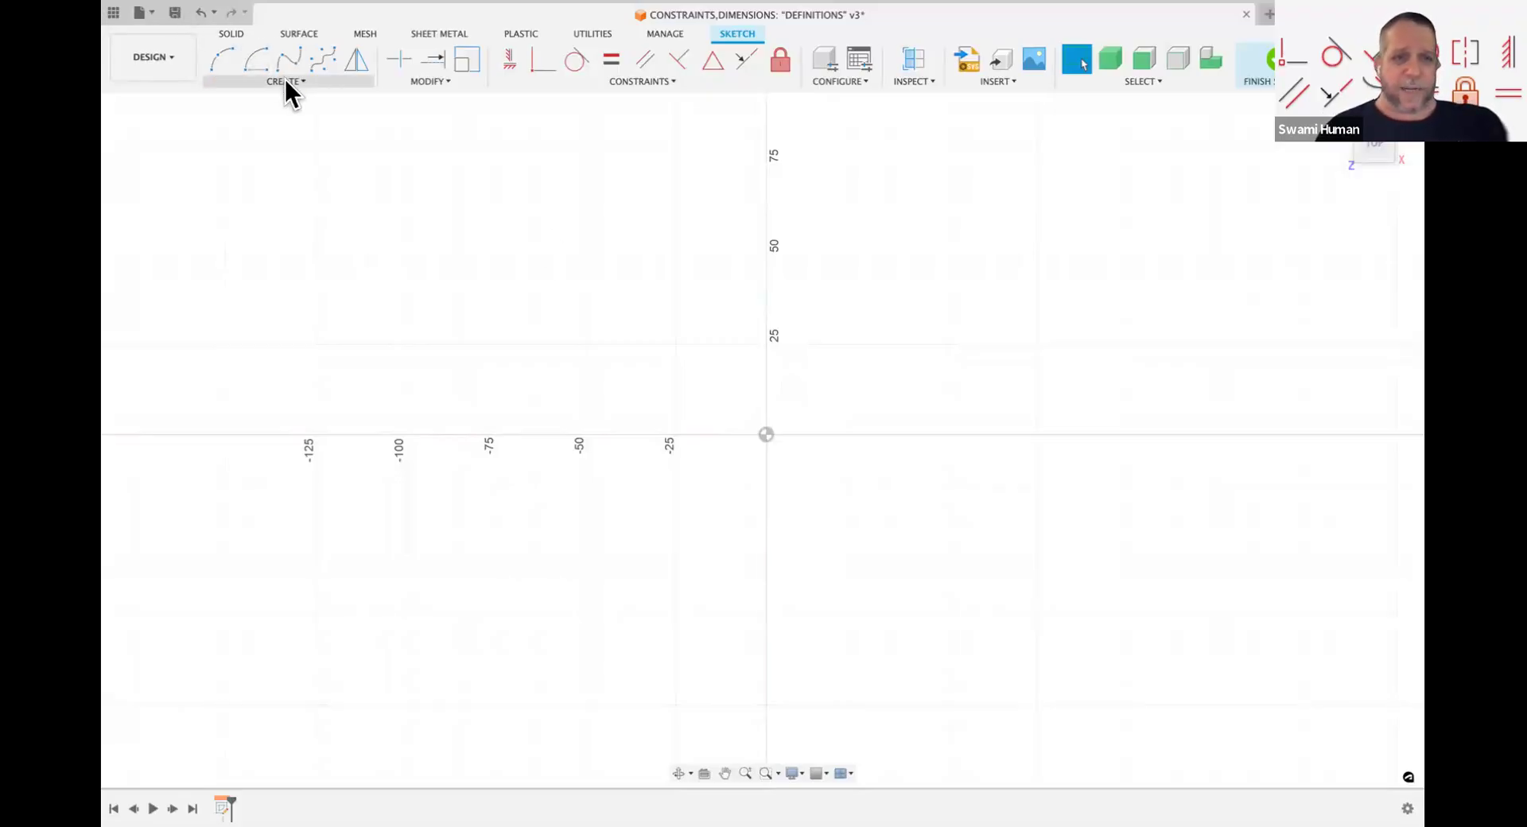
click(262, 240)
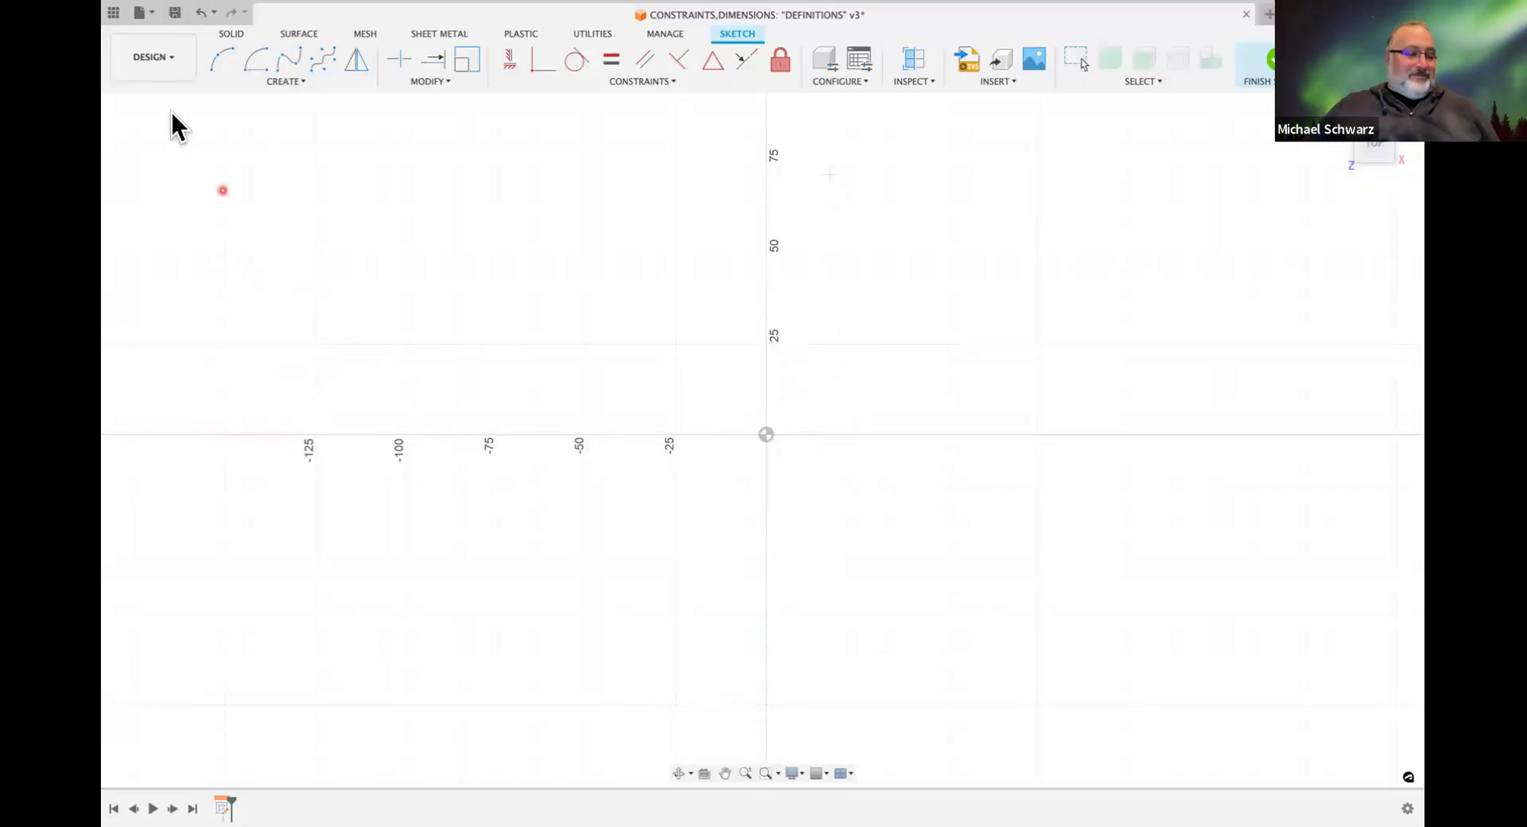
drag(313, 211, 104, 121)
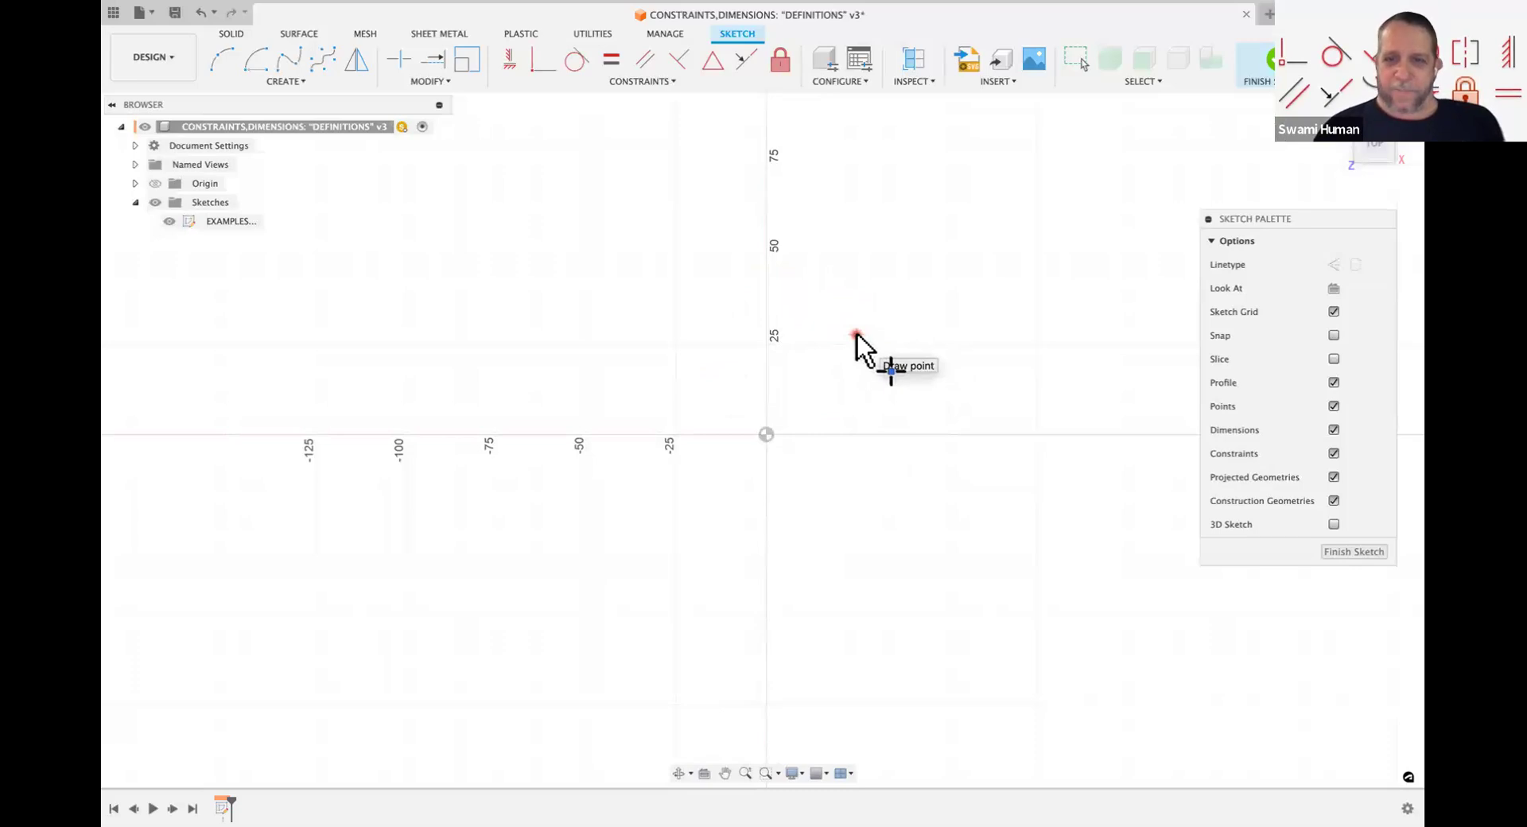
click(856, 334)
key(Escape)
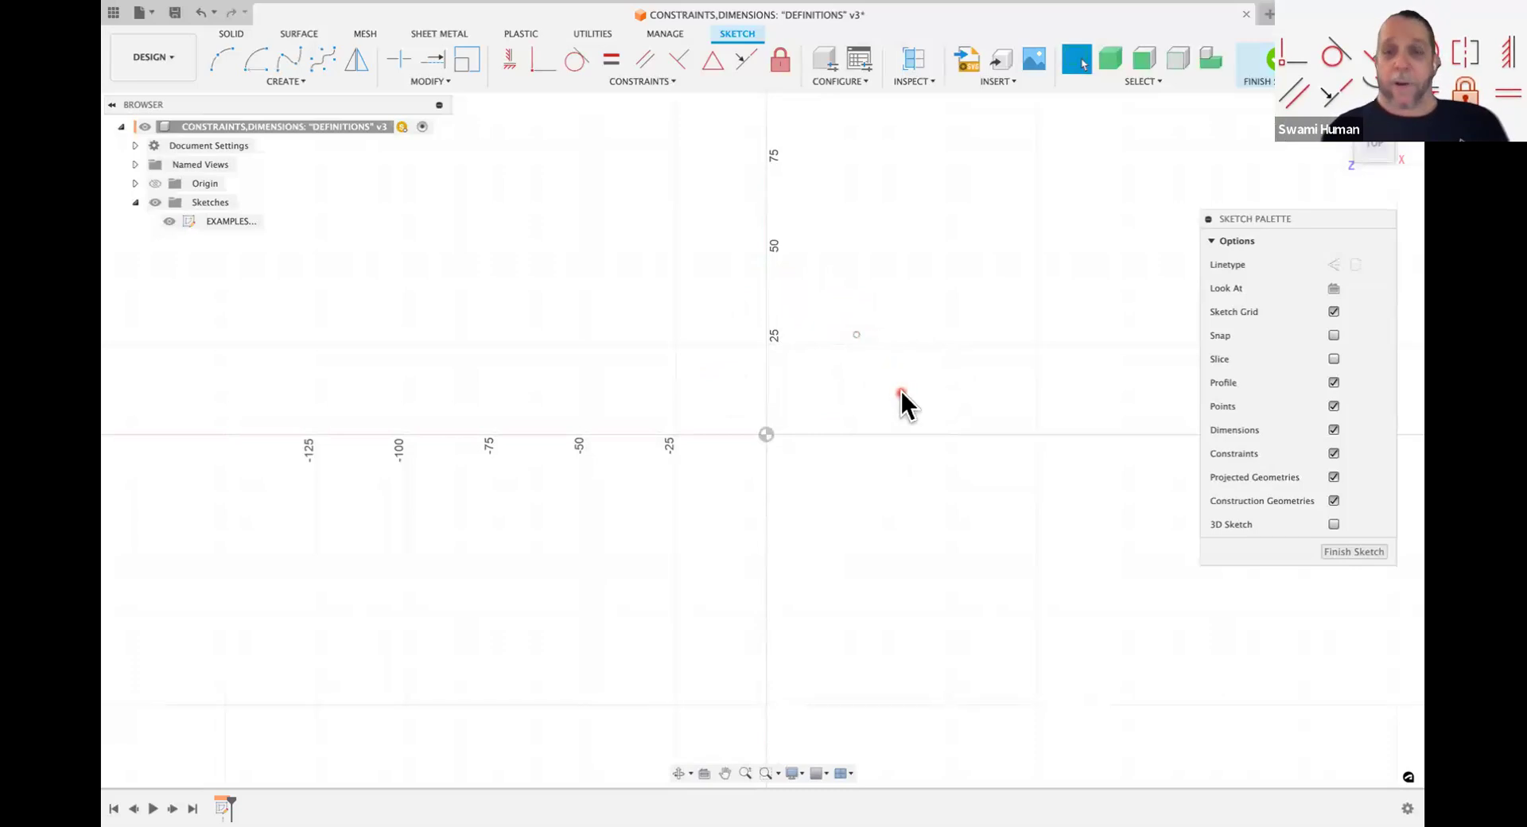
Step: Move the free sketch point to about X 28.3, Y 23.5, and place it on the sketch origin with a coincident constraint
mouse_move(841, 332)
mouse_down()
mouse_move(691, 365)
mouse_move(733, 317)
mouse_move(903, 403)
mouse_move(851, 304)
mouse_move(671, 390)
mouse_move(698, 318)
mouse_move(816, 384)
mouse_move(867, 342)
mouse_up()
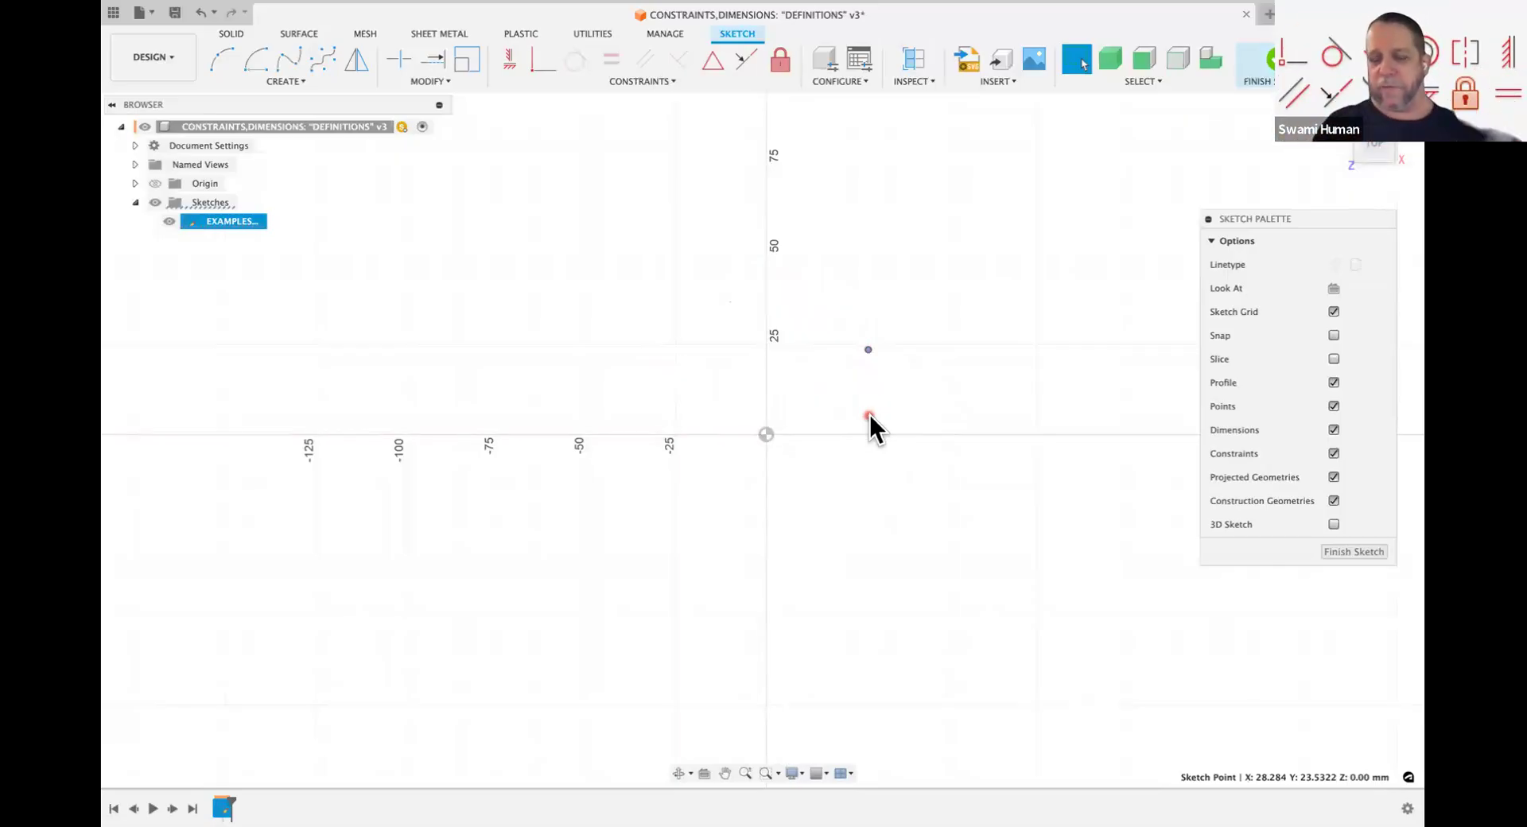
mouse_move(868, 413)
mouse_down()
mouse_move(867, 369)
mouse_move(808, 368)
mouse_move(788, 372)
mouse_move(766, 432)
mouse_up()
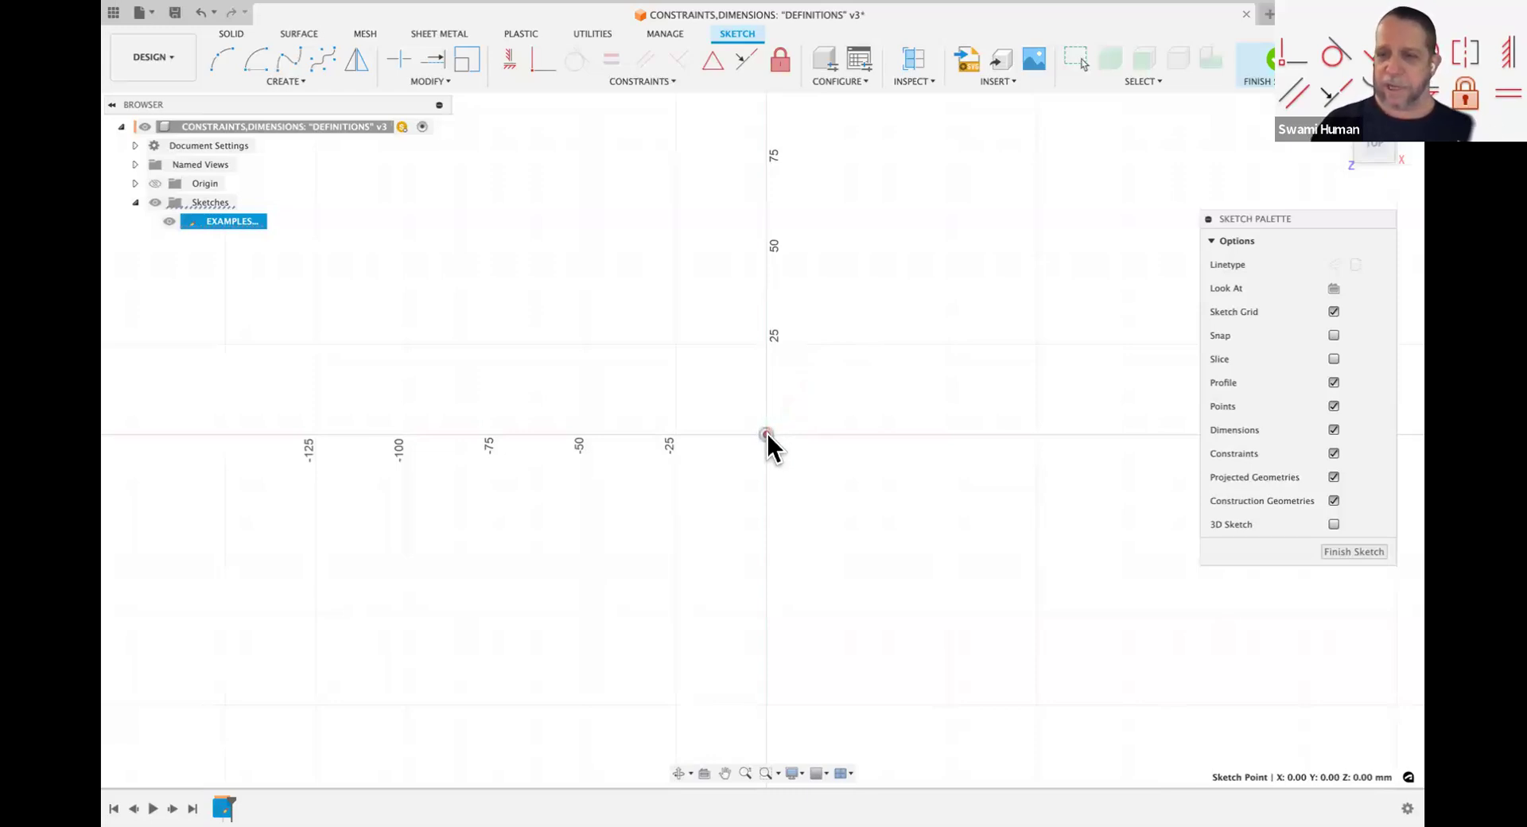
drag(766, 432, 767, 432)
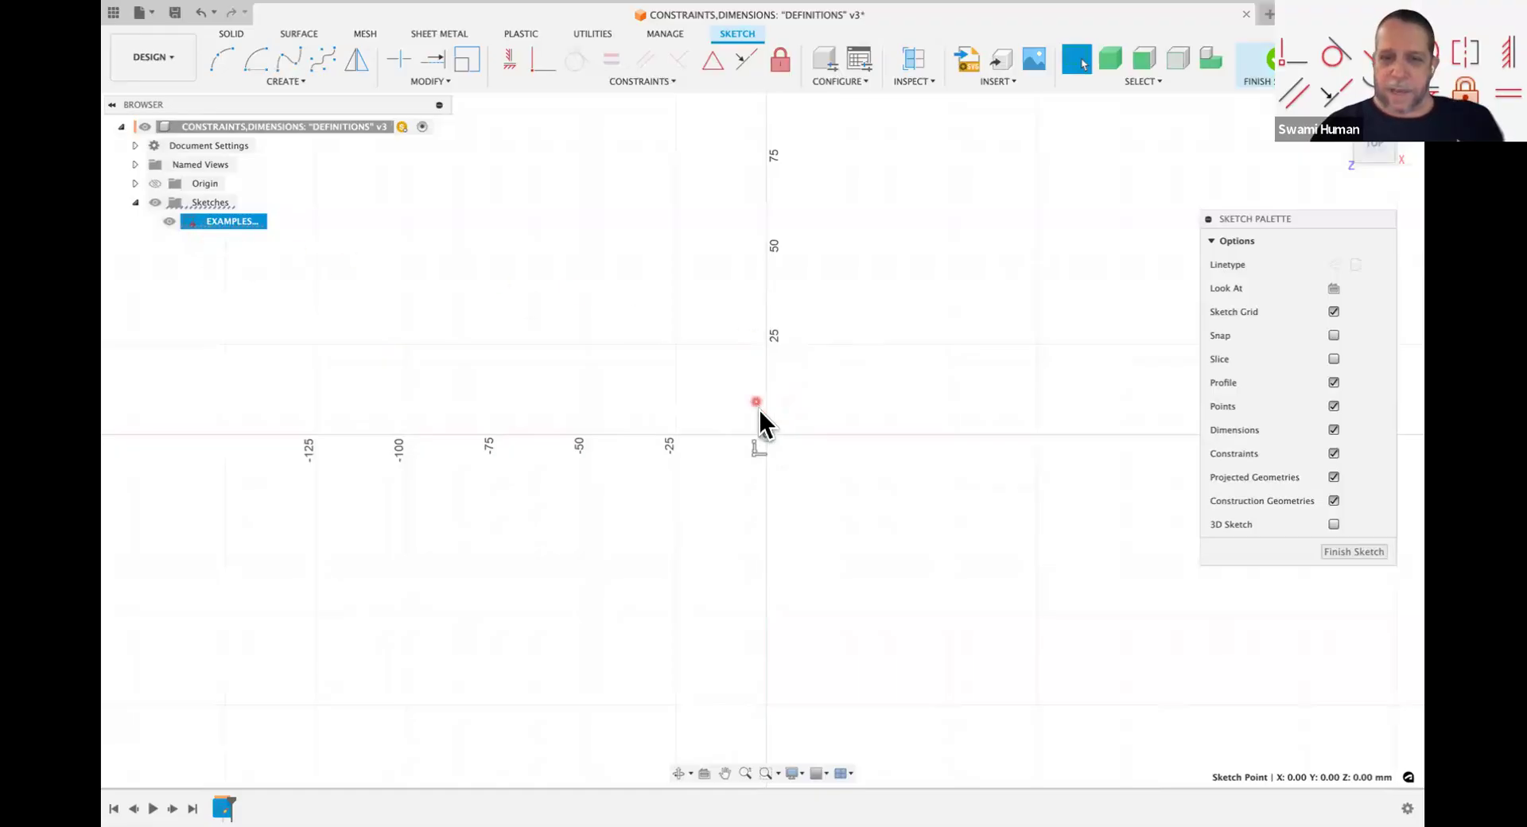
Step: Remove the sketch point's coincident constraint at the origin and move the point to about X 25.7, Y 26.8
click(756, 453)
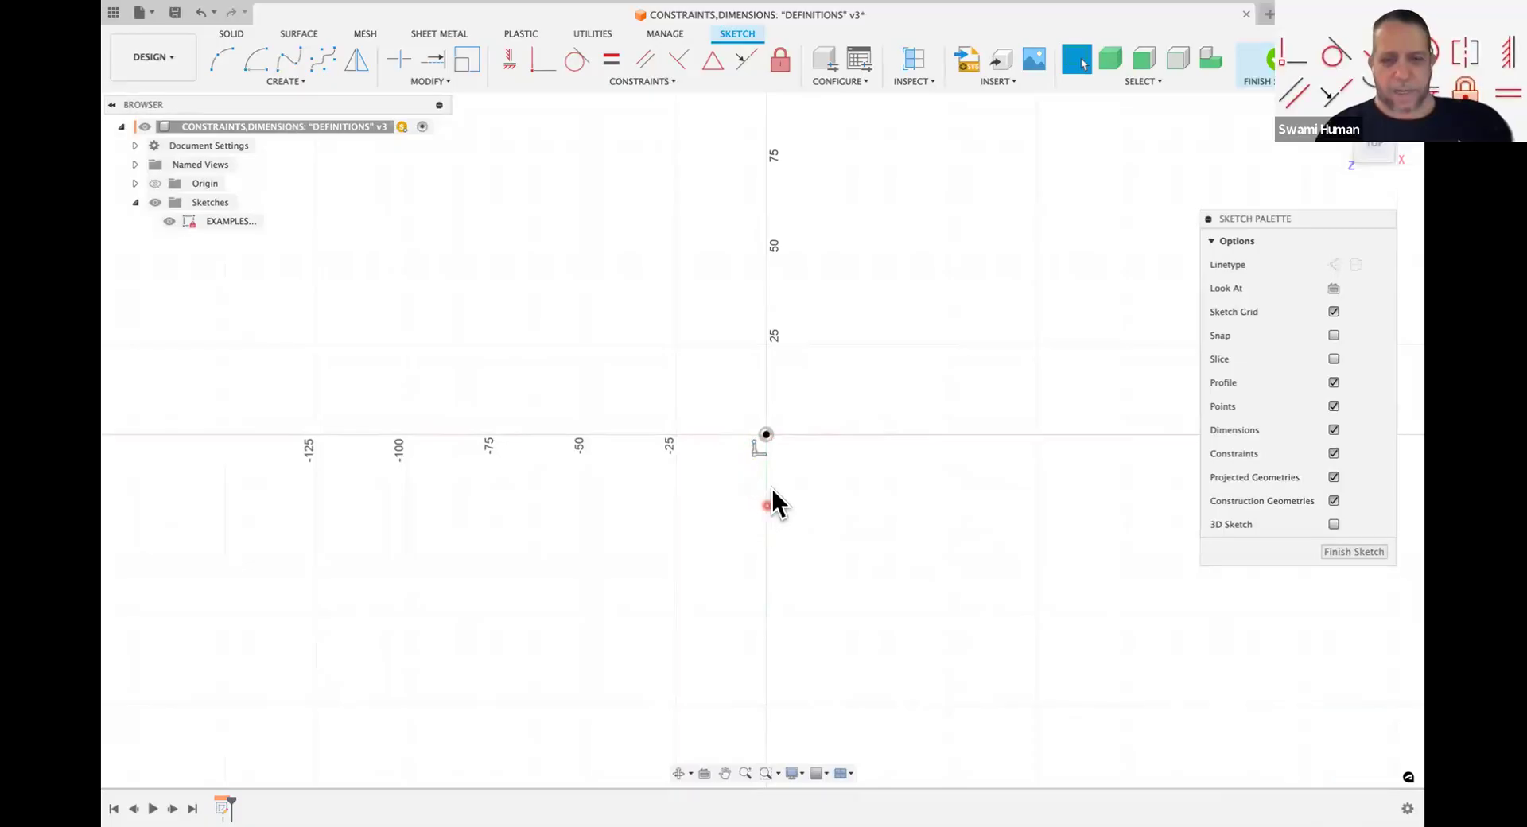
click(765, 433)
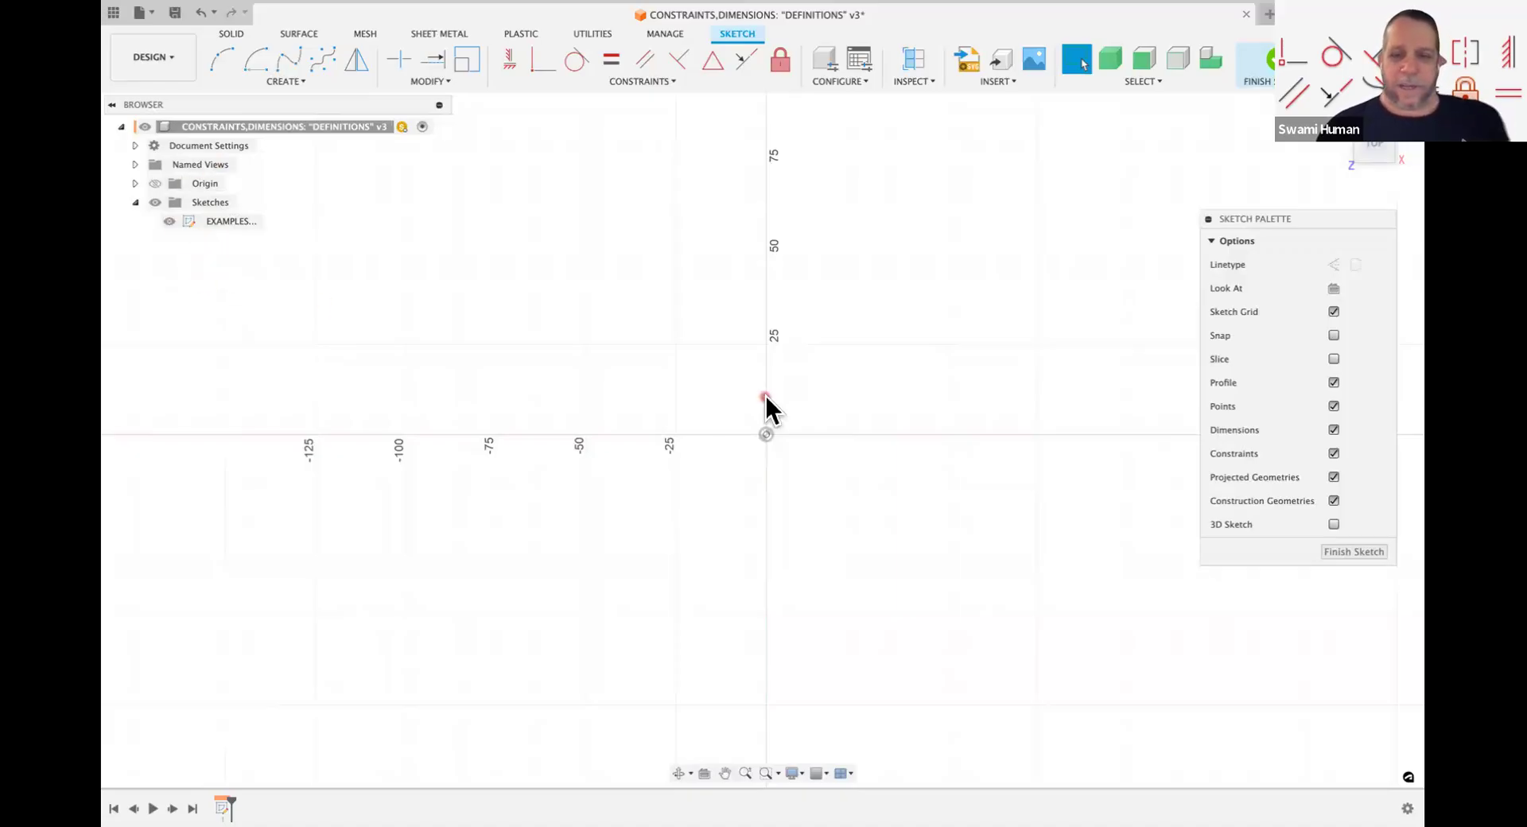
mouse_move(767, 435)
mouse_down()
mouse_move(837, 360)
mouse_move(671, 367)
mouse_move(806, 311)
mouse_move(876, 398)
mouse_move(846, 327)
mouse_move(858, 337)
mouse_up()
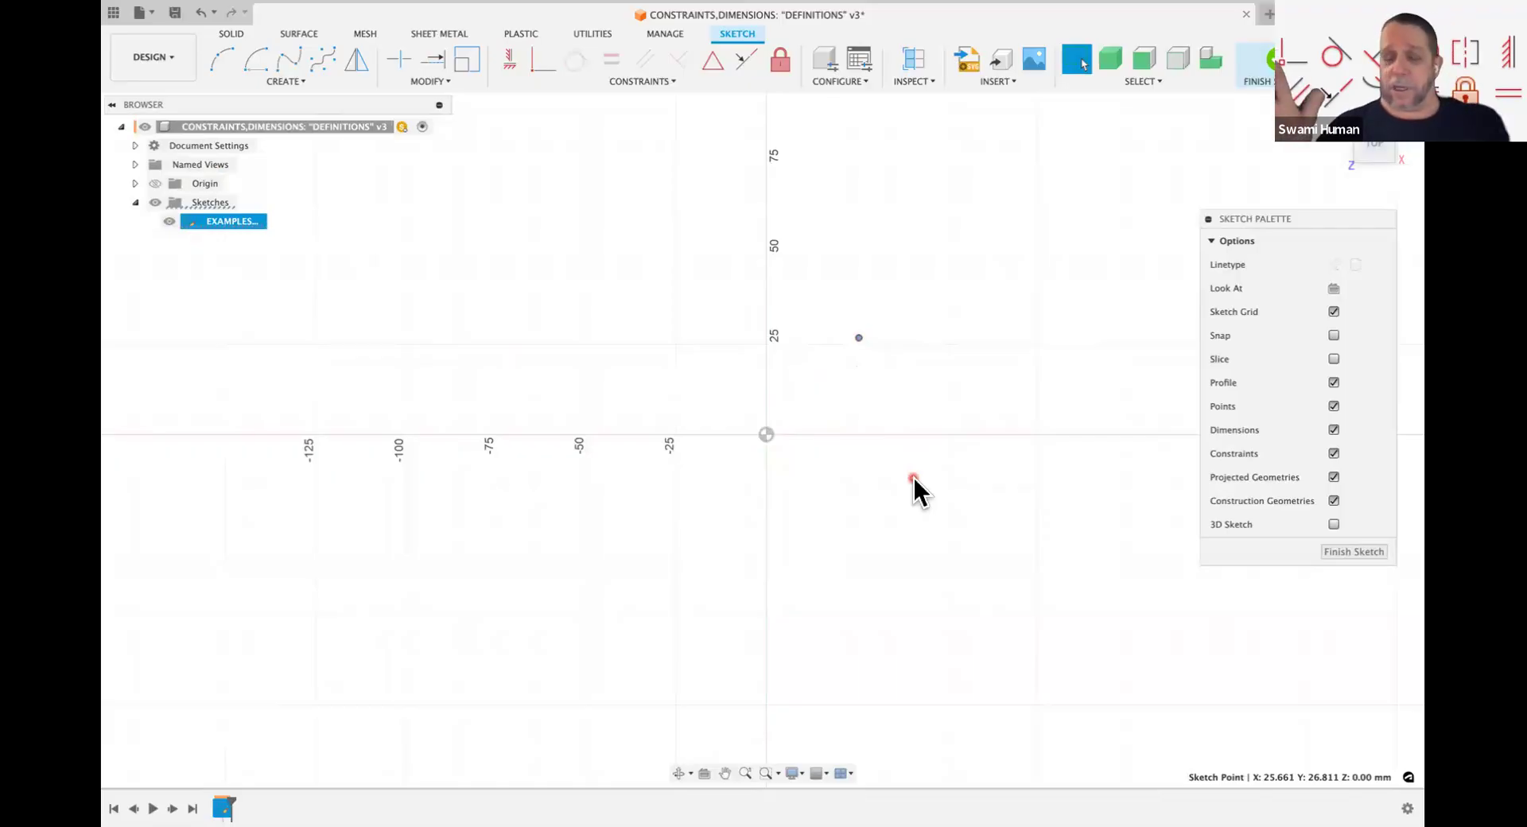
Step: Dimension the horizontal distance between the sketch origin and the free point, placing the dimension below the origin
key(d)
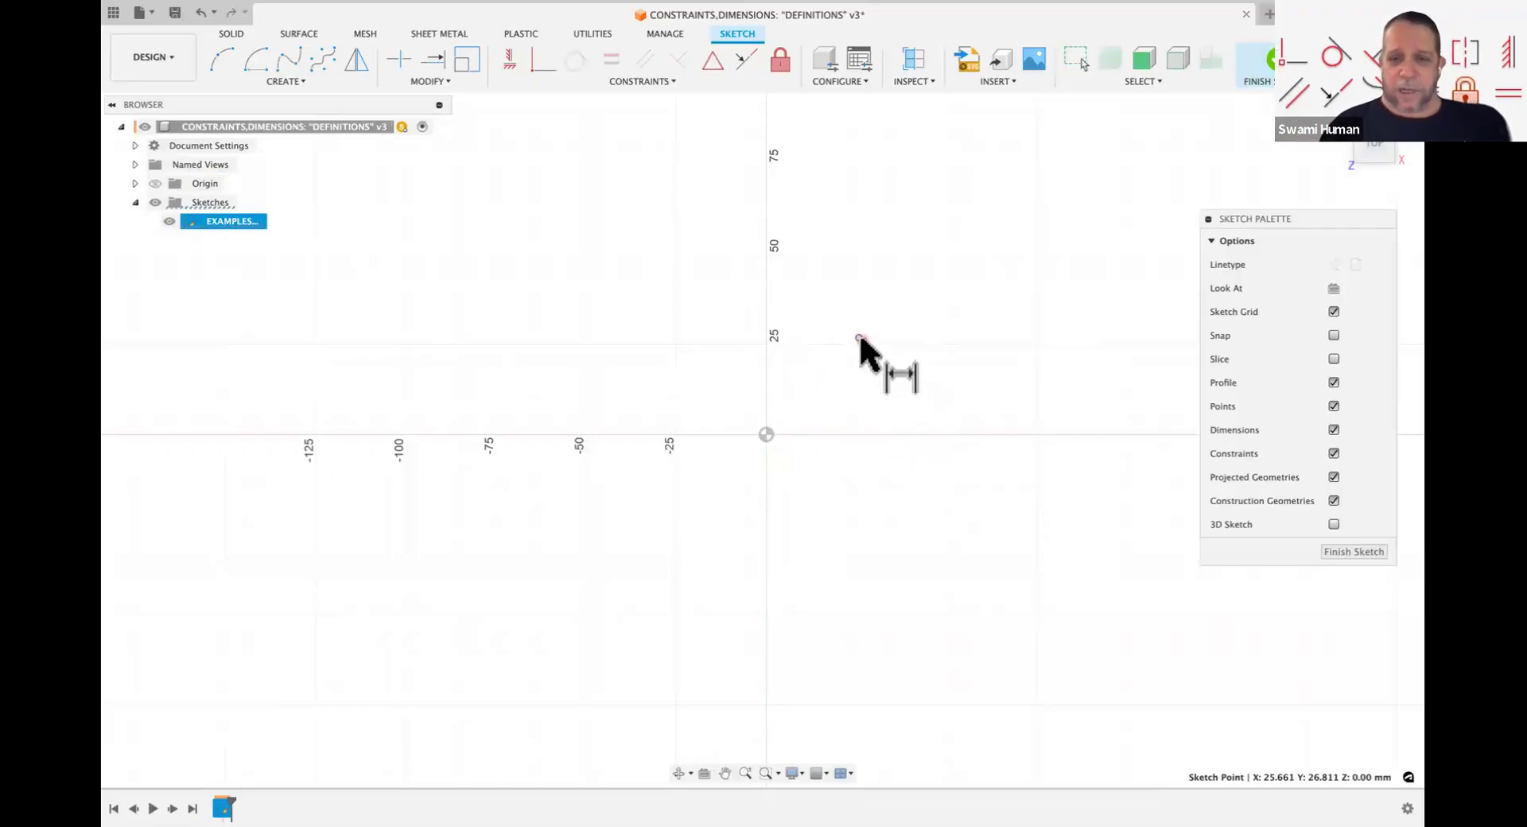
click(858, 337)
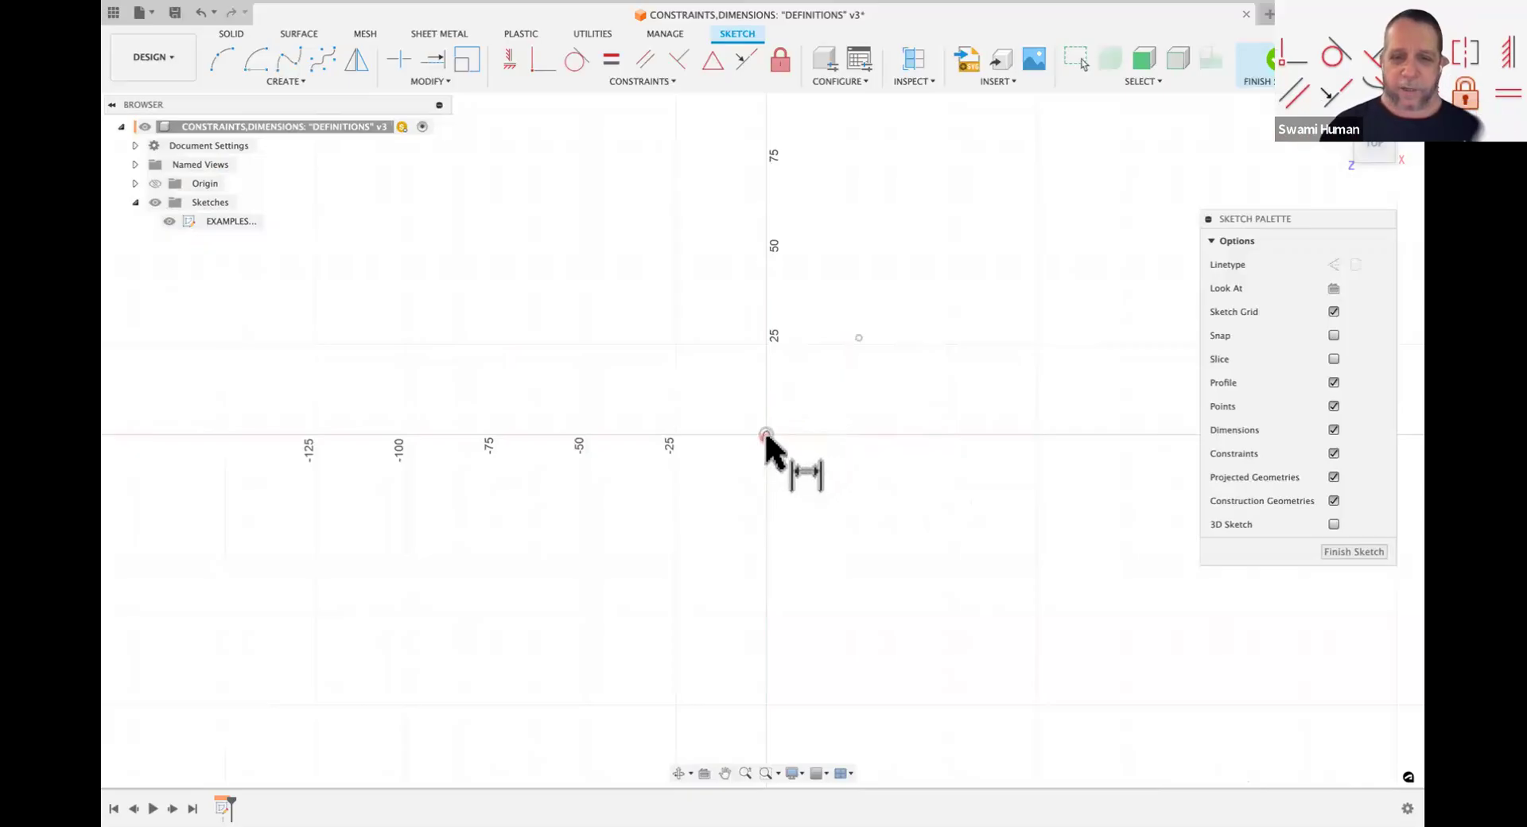
click(765, 435)
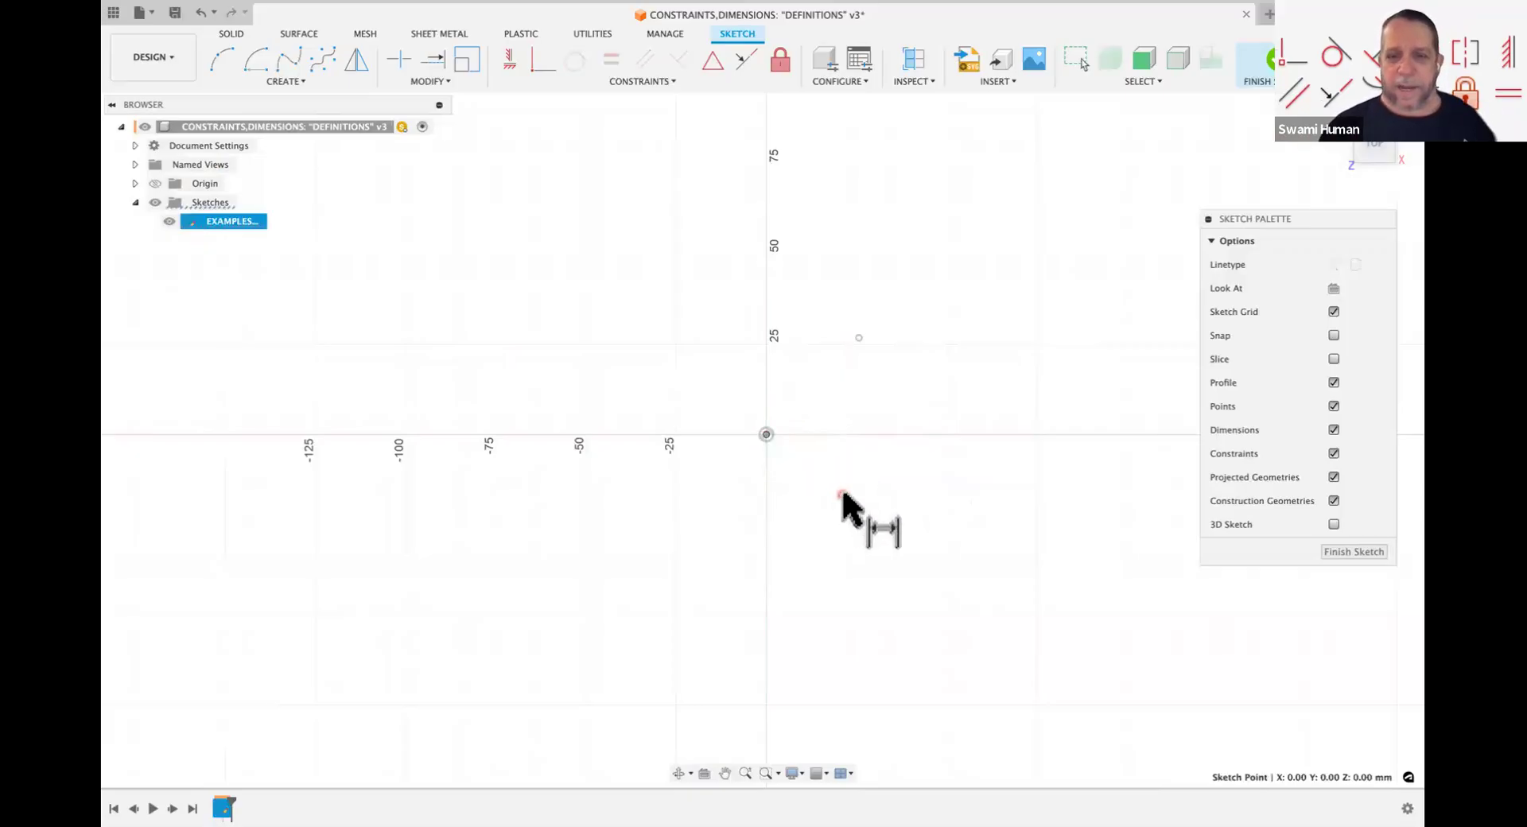
click(858, 337)
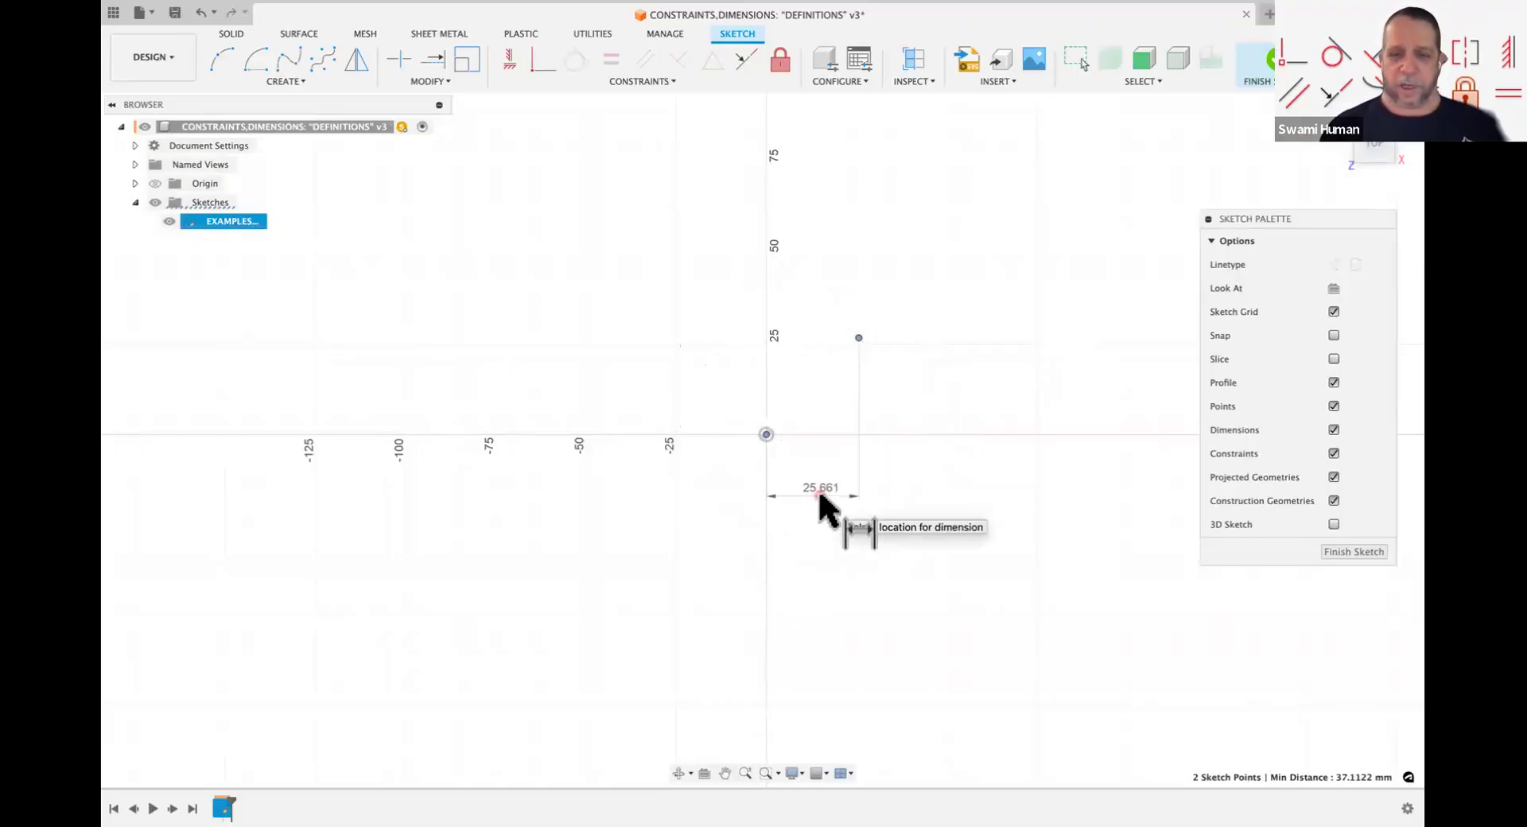
click(819, 497)
key(Return)
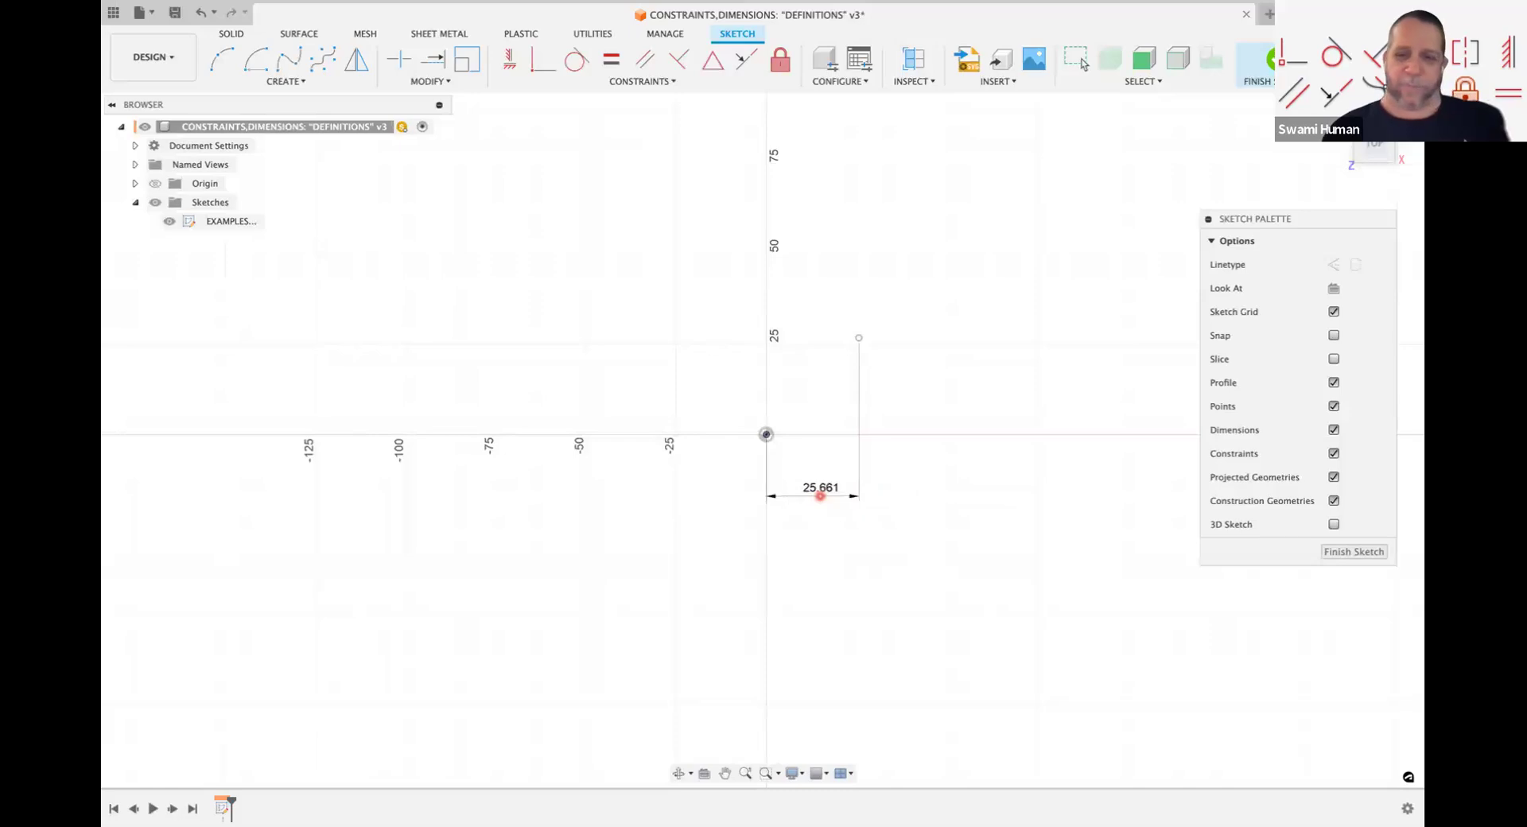
Step: Dimension the vertical distance between the sketch origin and the point, placing the dimension on the far side of the vertical axis
click(858, 338)
click(765, 434)
click(692, 380)
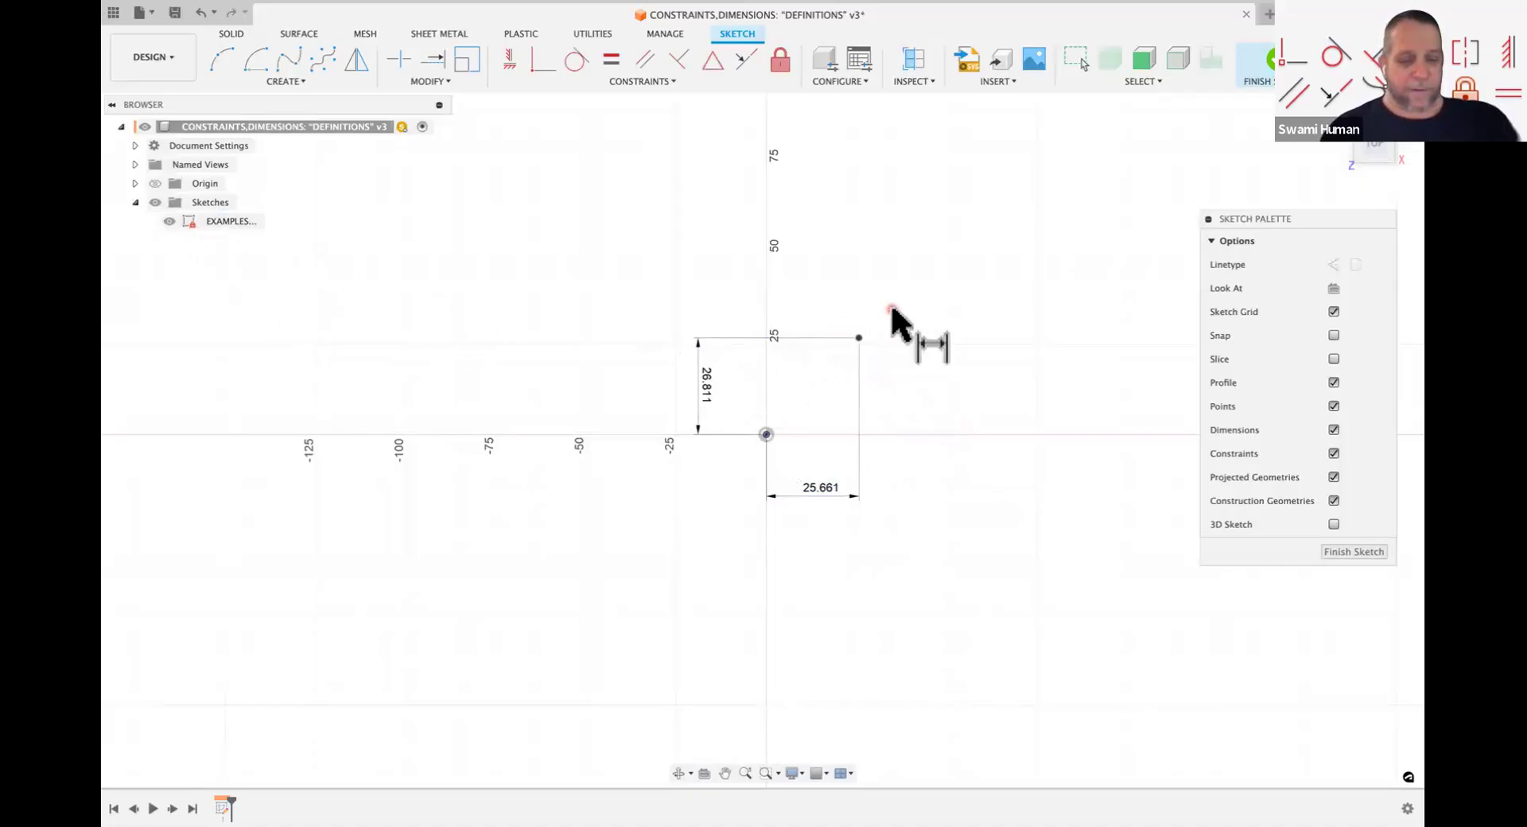
key(Escape)
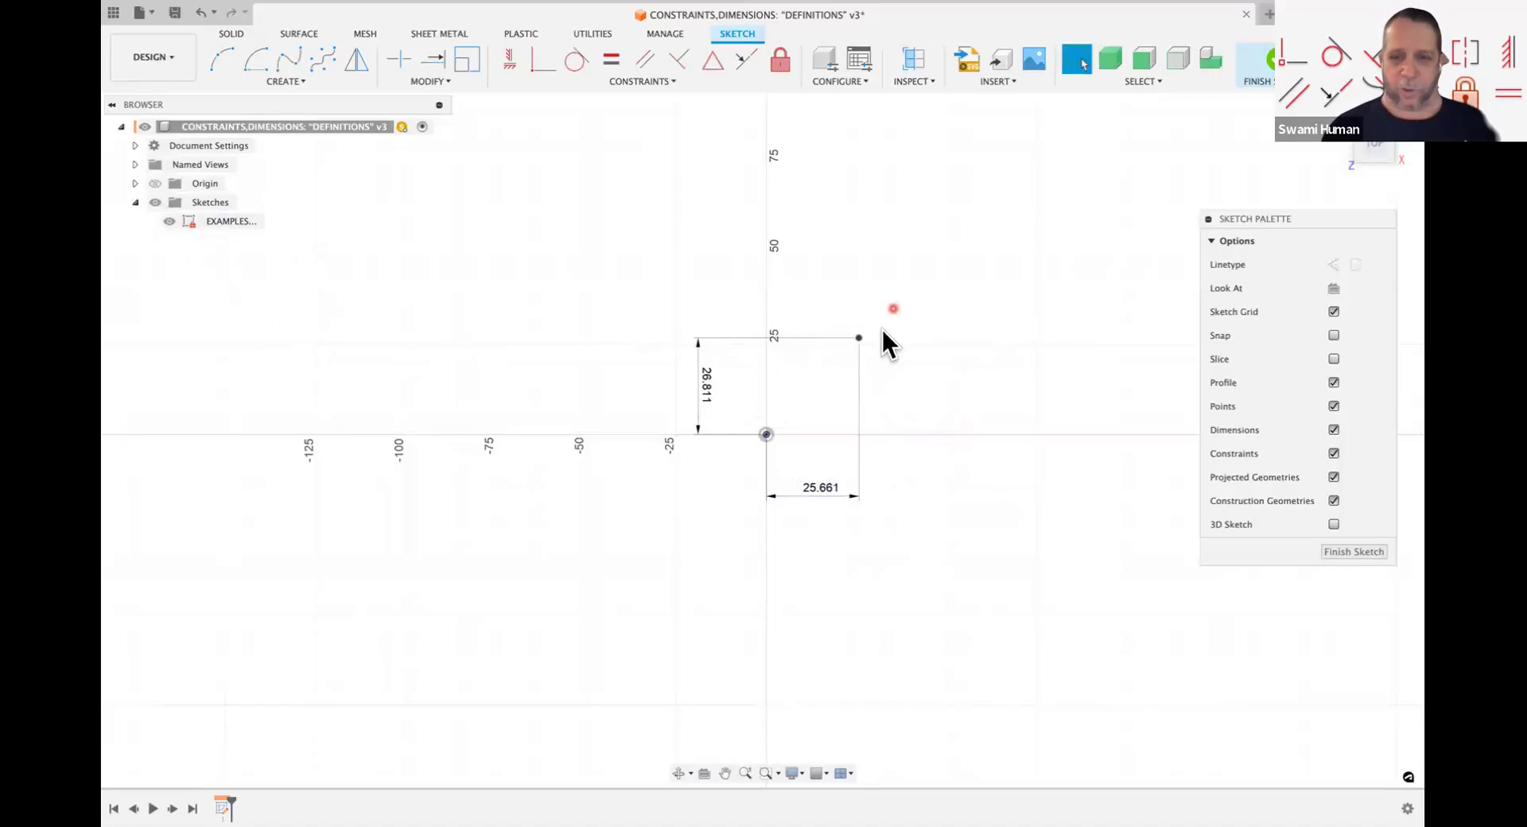
Step: Delete the sketch point together with its horizontal and vertical dimensions
click(856, 335)
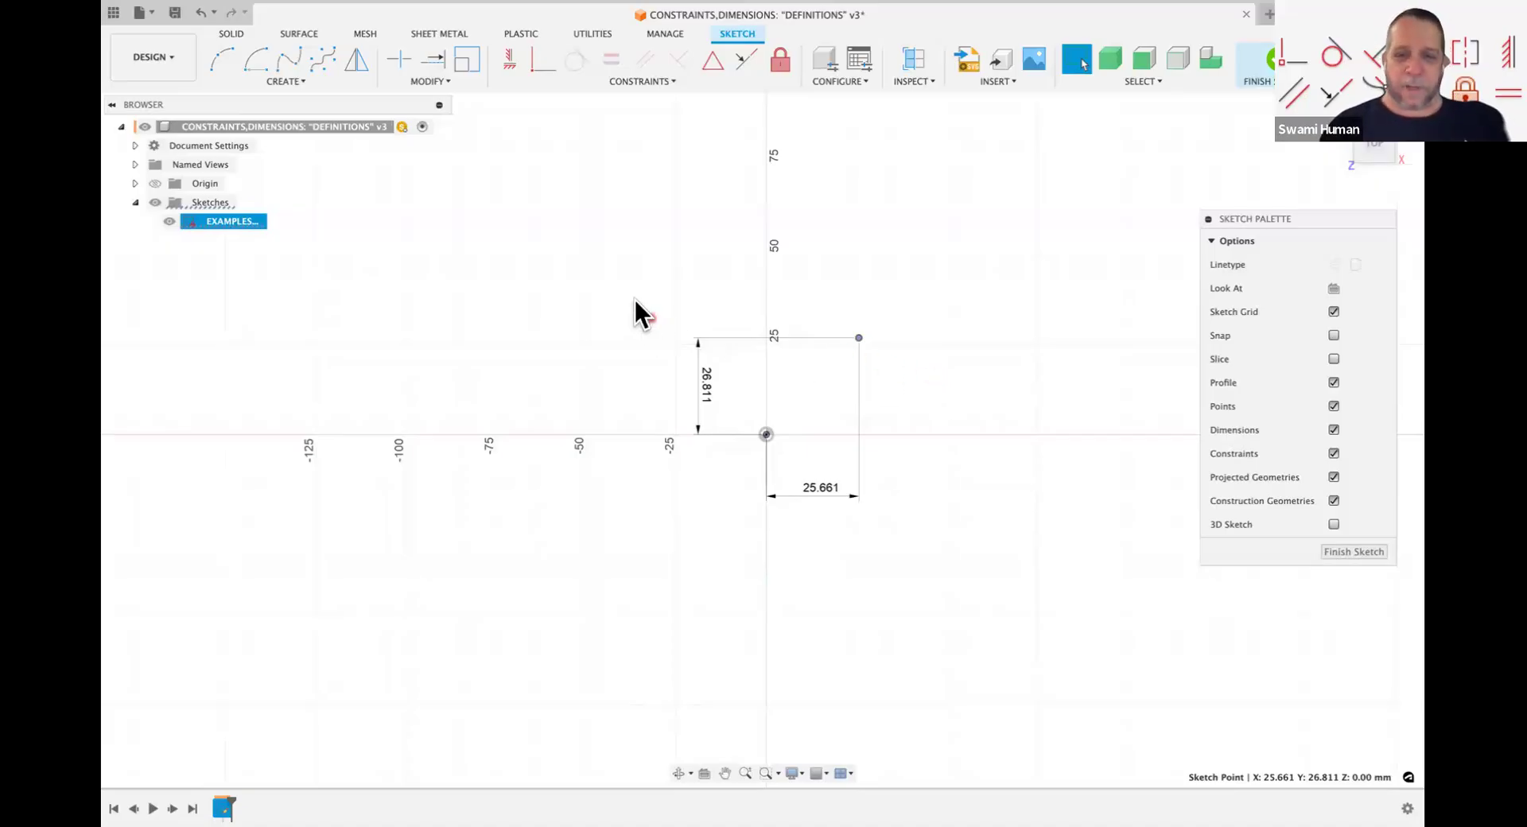
drag(633, 299, 980, 574)
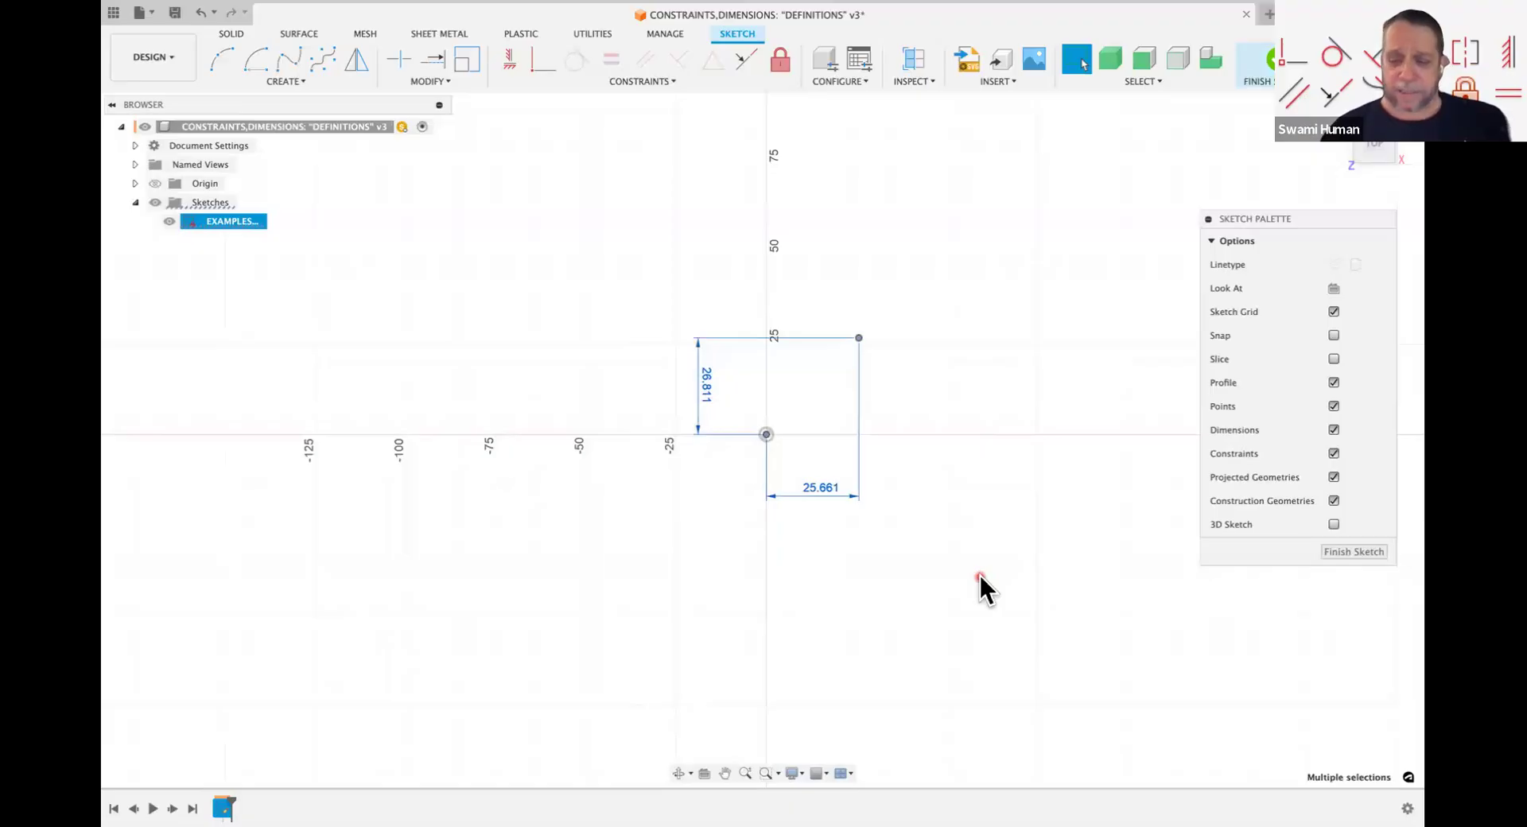
key(Delete)
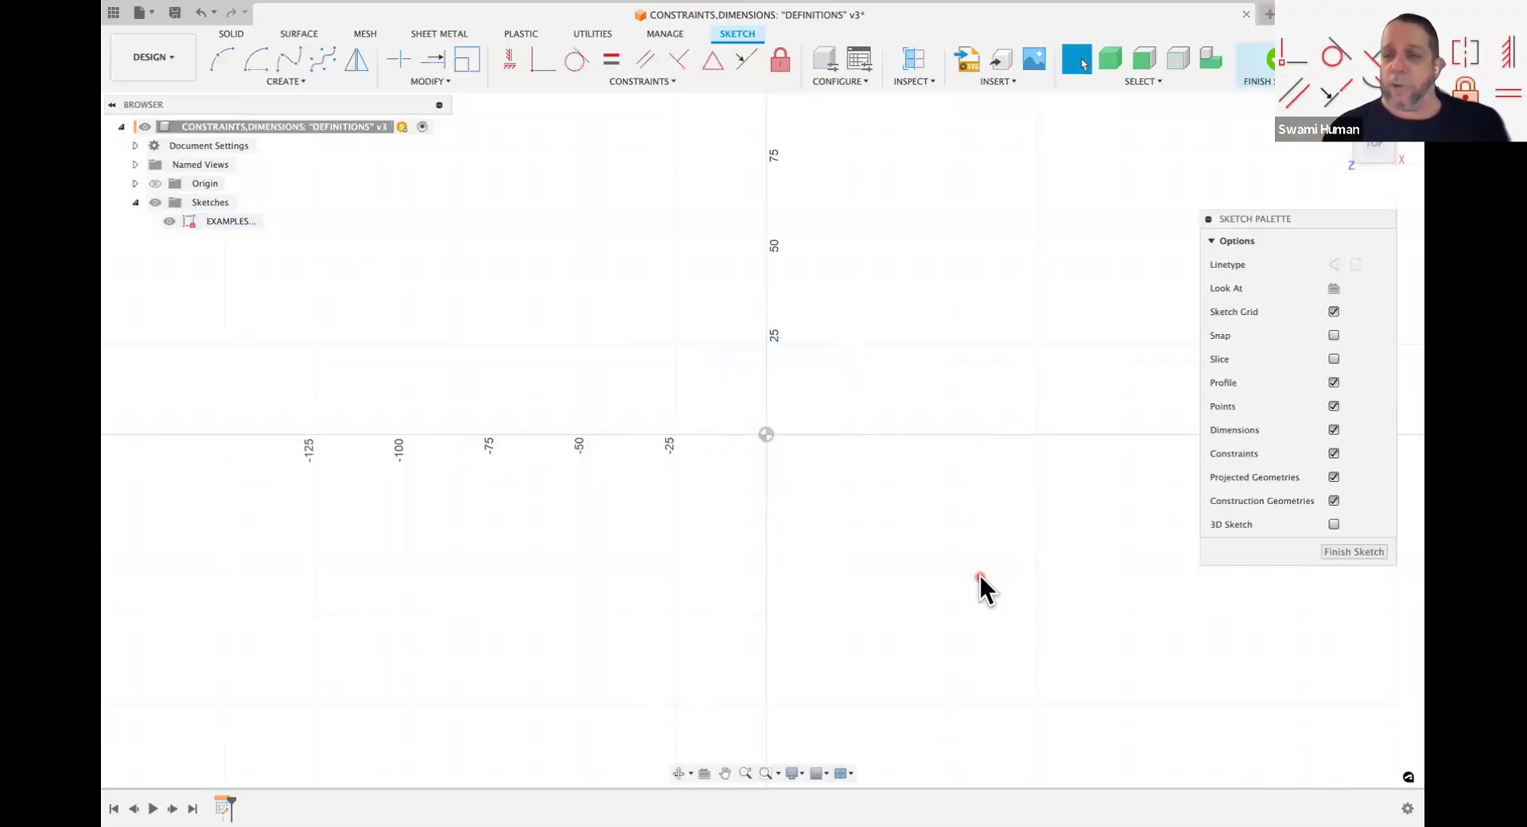
Step: Draw a diagonal line above and right of the origin, and adjust its ends to about X 25.9, Y 21.1 and X 44.0, Y 49.8
key(l)
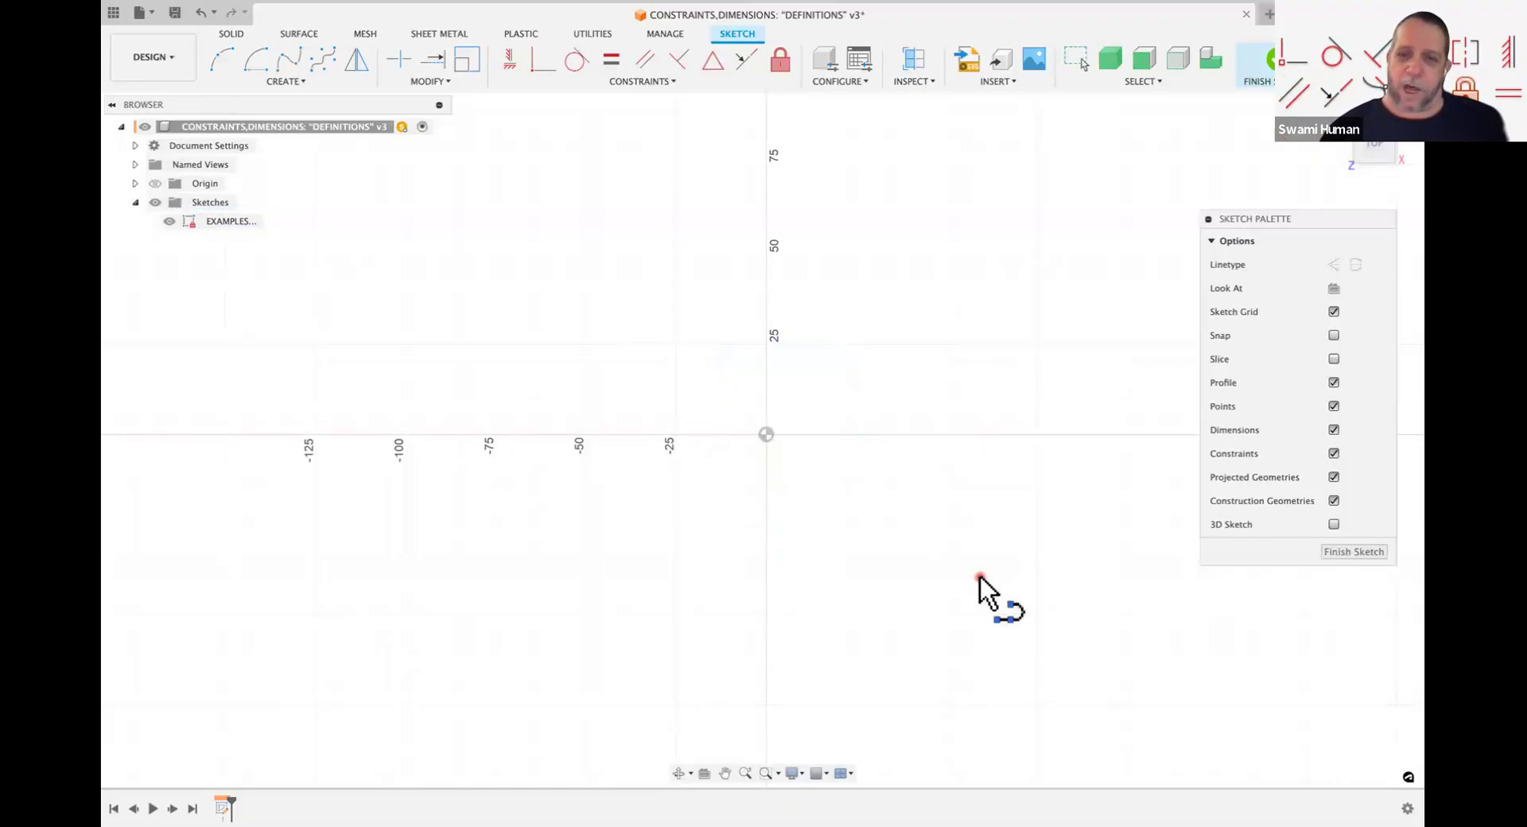
click(833, 361)
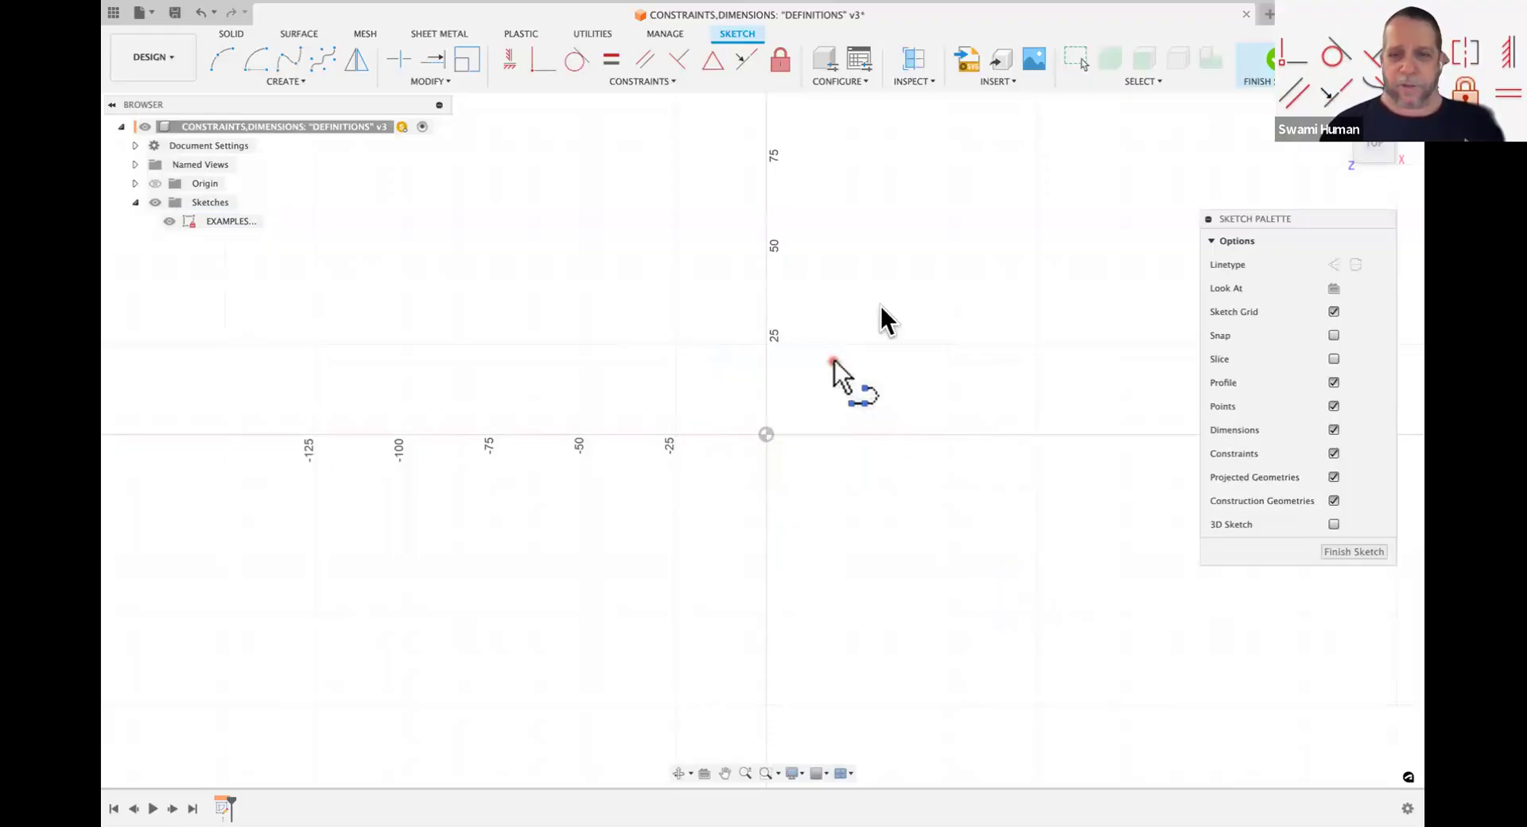
click(935, 245)
key(Escape)
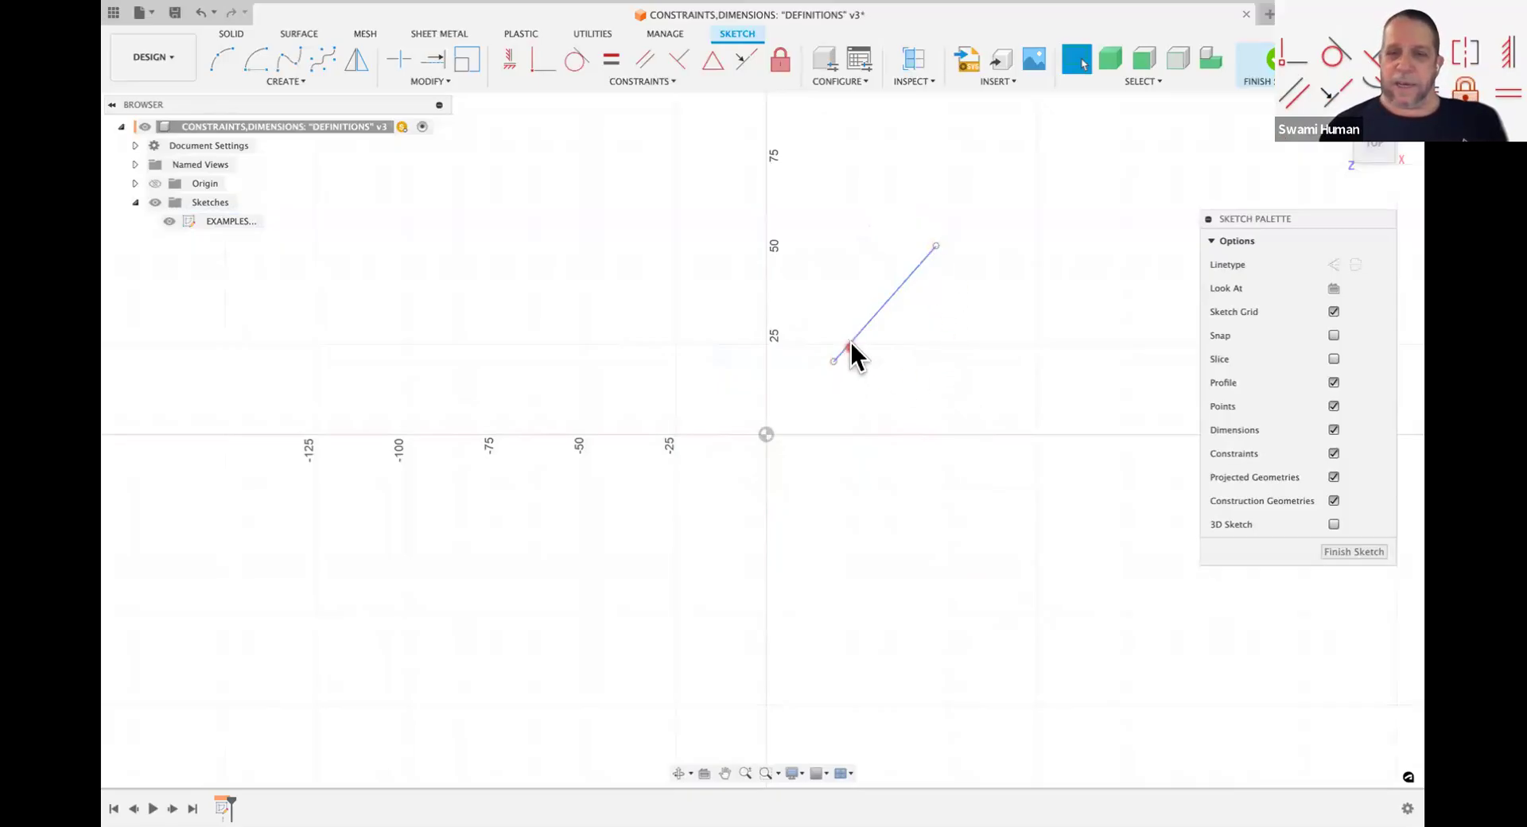
mouse_move(937, 246)
mouse_down()
mouse_move(971, 302)
mouse_move(925, 254)
mouse_up()
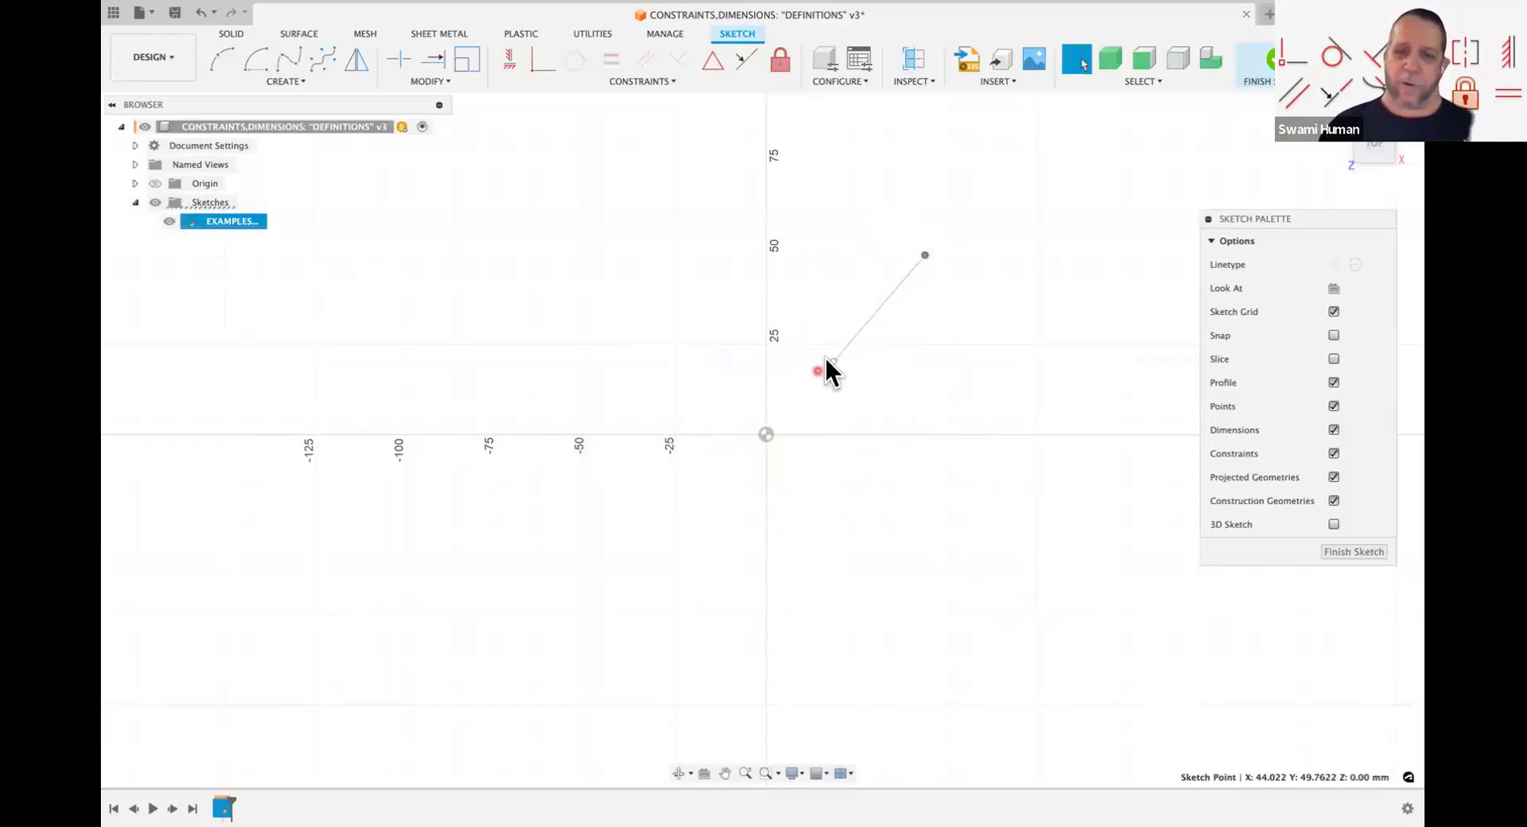
mouse_move(829, 357)
mouse_down()
mouse_move(899, 392)
mouse_move(859, 357)
mouse_up()
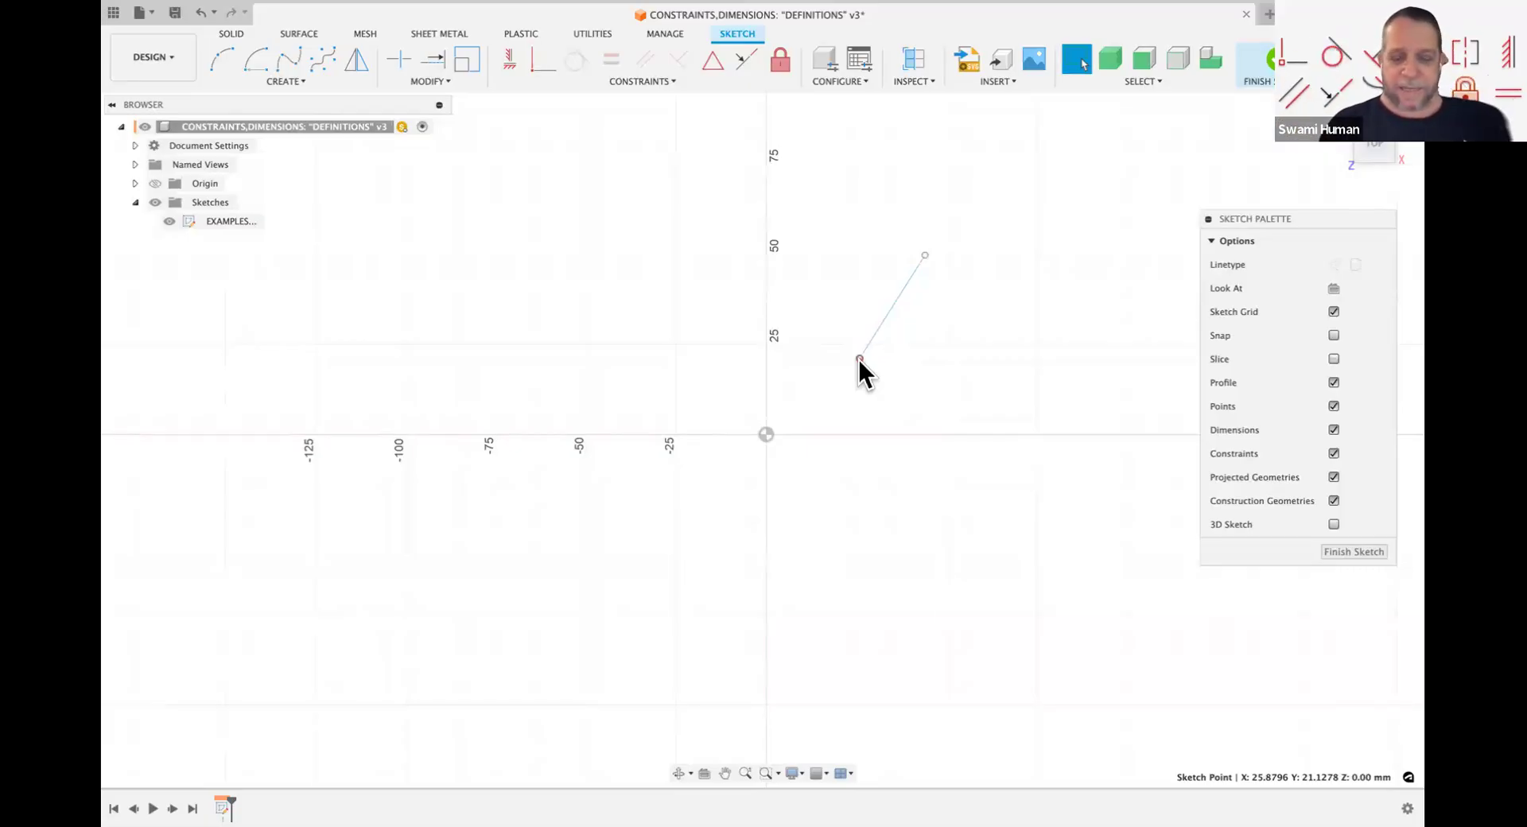
Step: Attach the line's lower endpoint to the sketch origin and move its upper endpoint to about X 45.6, Y 45.4
click(857, 359)
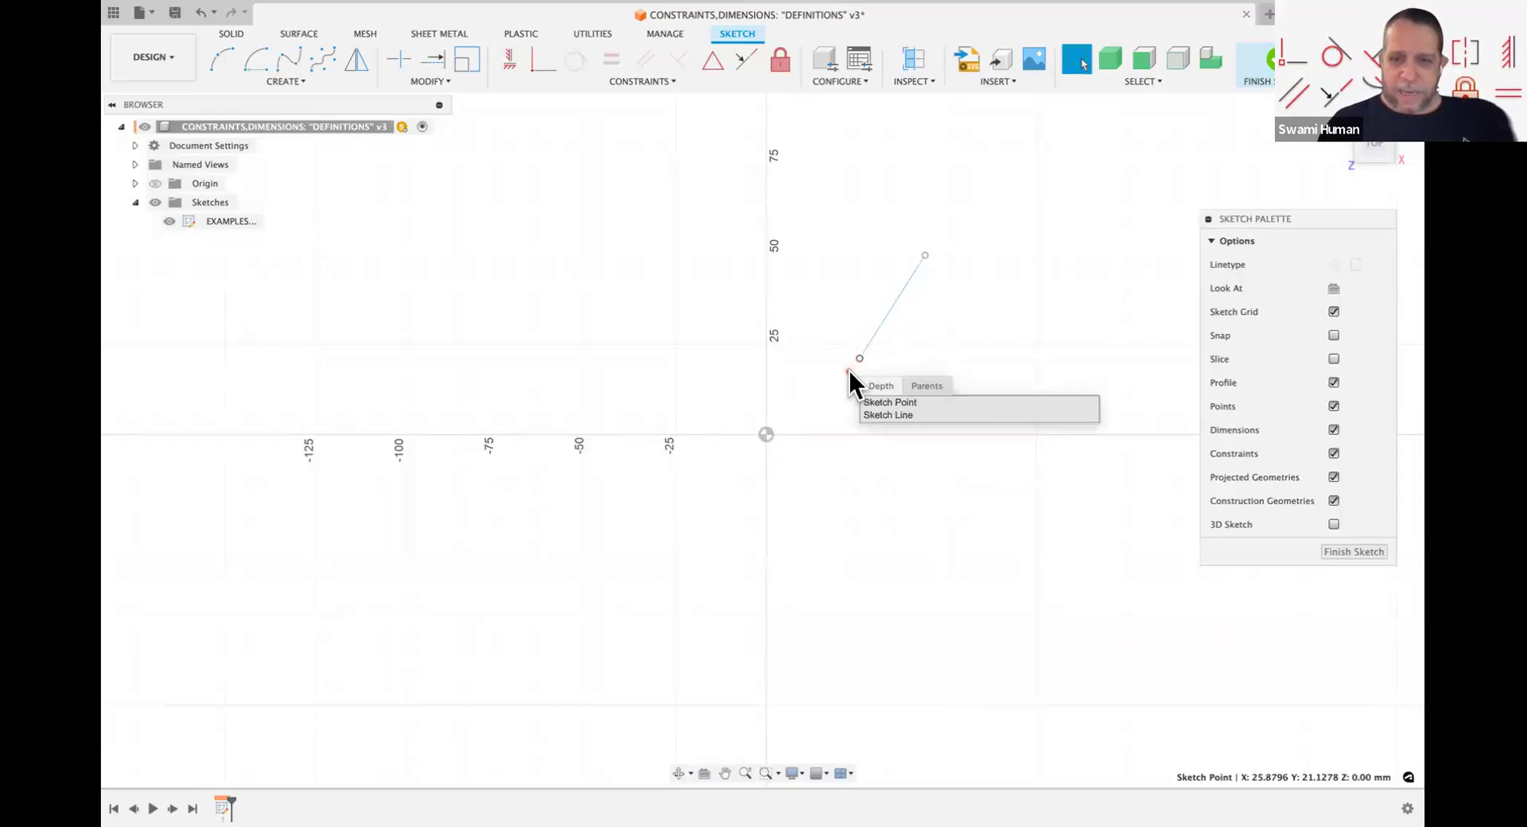
click(856, 360)
mouse_move(856, 359)
mouse_down()
mouse_move(790, 397)
mouse_move(771, 436)
mouse_move(756, 413)
mouse_move(800, 422)
mouse_up()
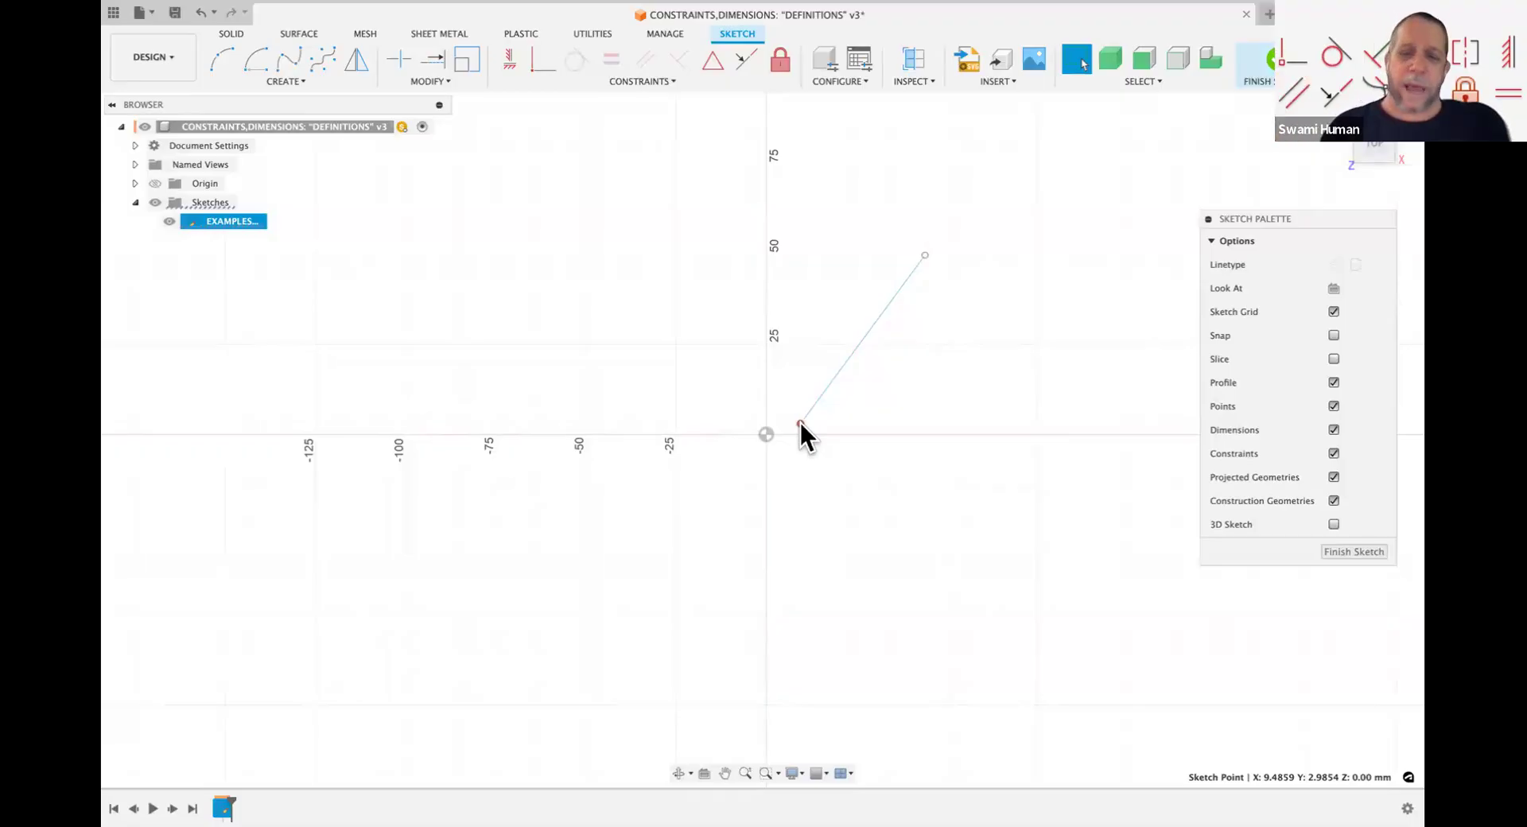
drag(799, 421, 766, 434)
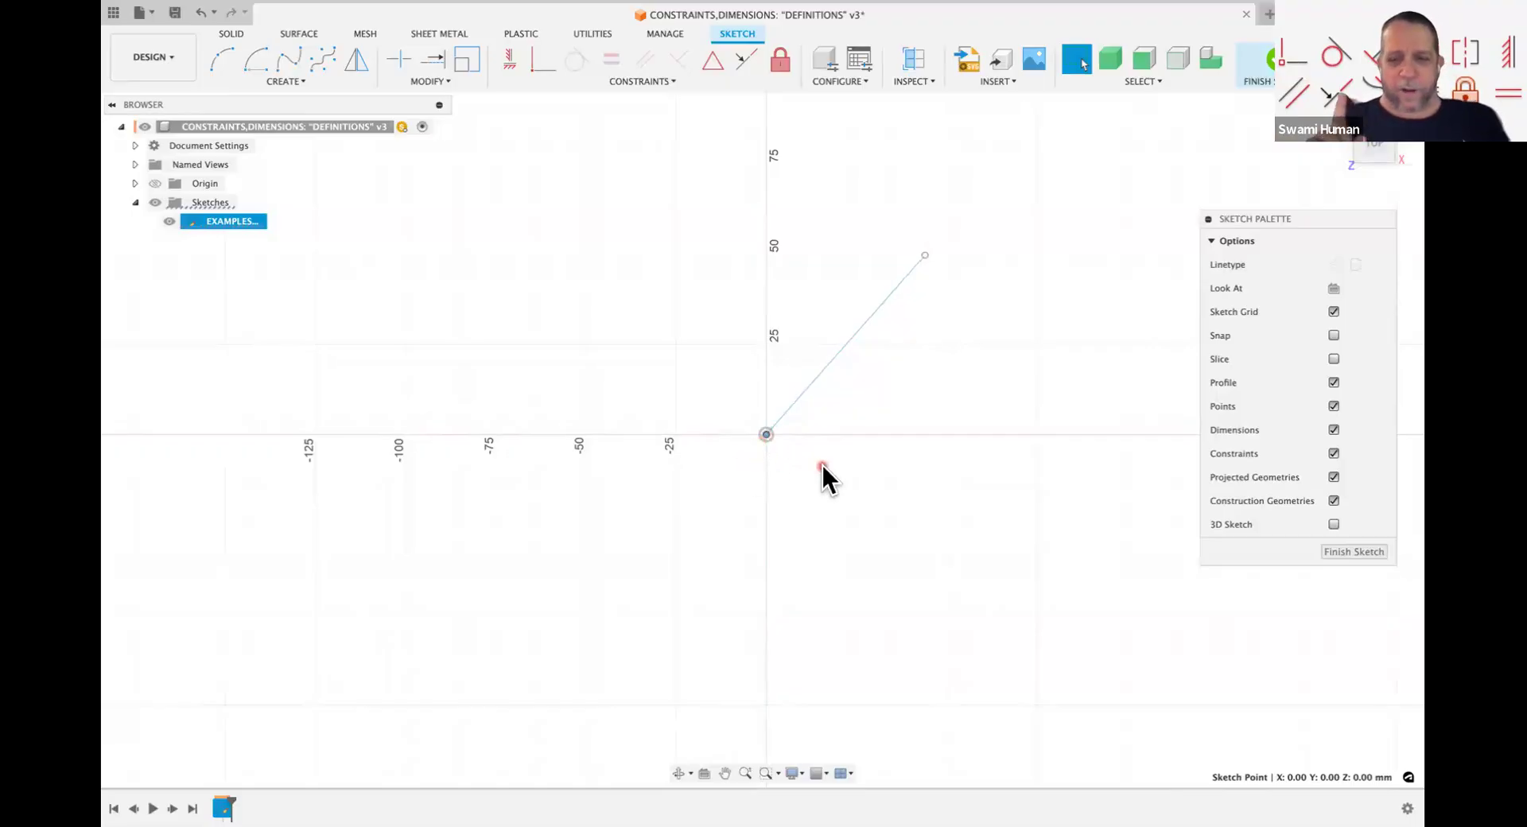
click(764, 434)
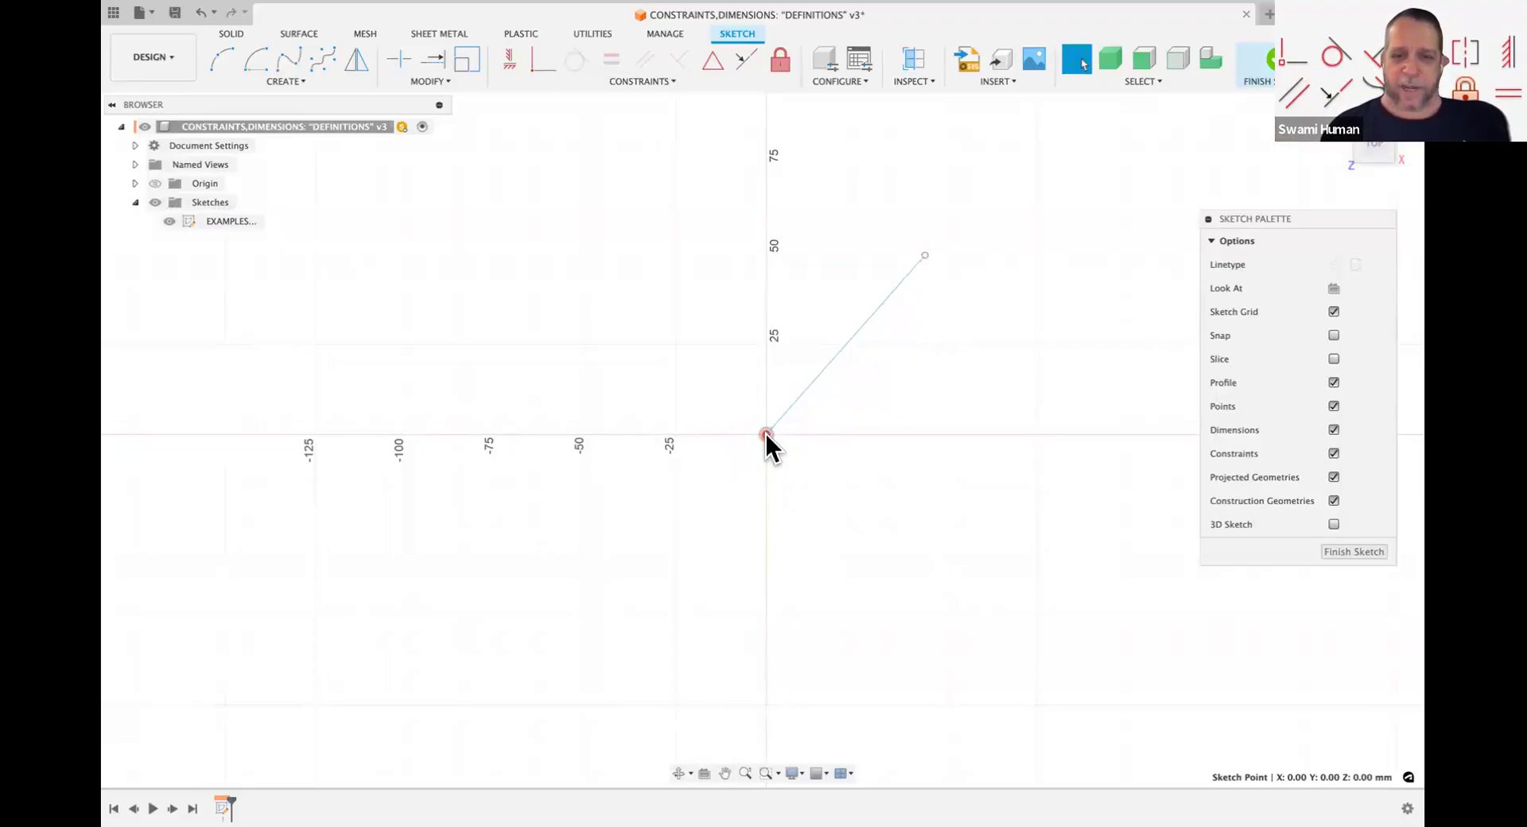
drag(724, 454, 708, 489)
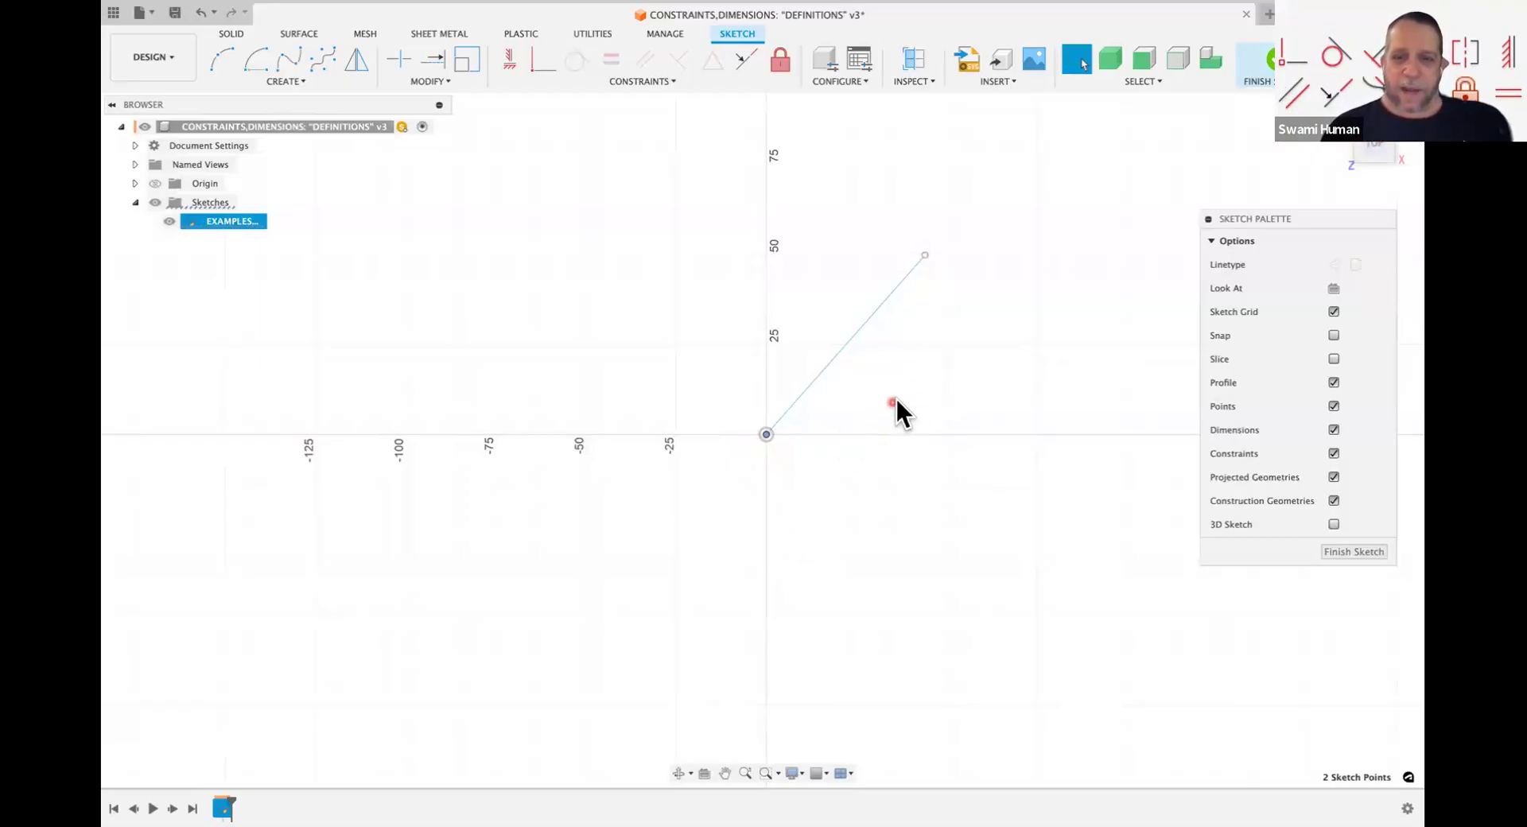
mouse_move(924, 256)
mouse_down()
mouse_move(971, 327)
mouse_move(858, 270)
mouse_move(759, 279)
mouse_move(825, 273)
mouse_move(917, 299)
mouse_move(903, 272)
mouse_move(907, 293)
mouse_move(933, 273)
mouse_up()
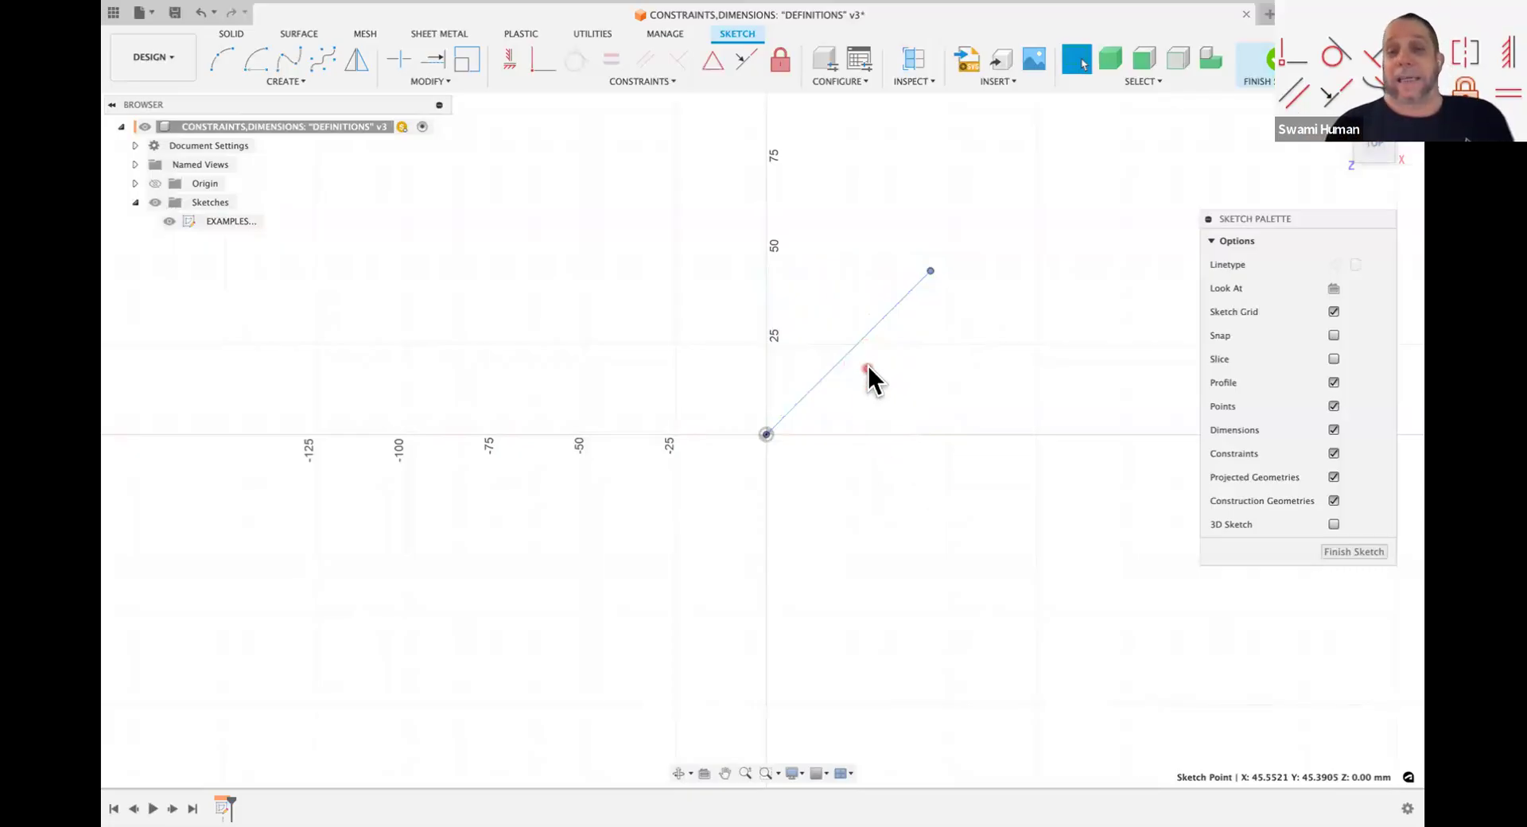
Step: Draw a second line about 46.3 mm long below the horizontal axis at a 30-degree angle, and undo it
key(l)
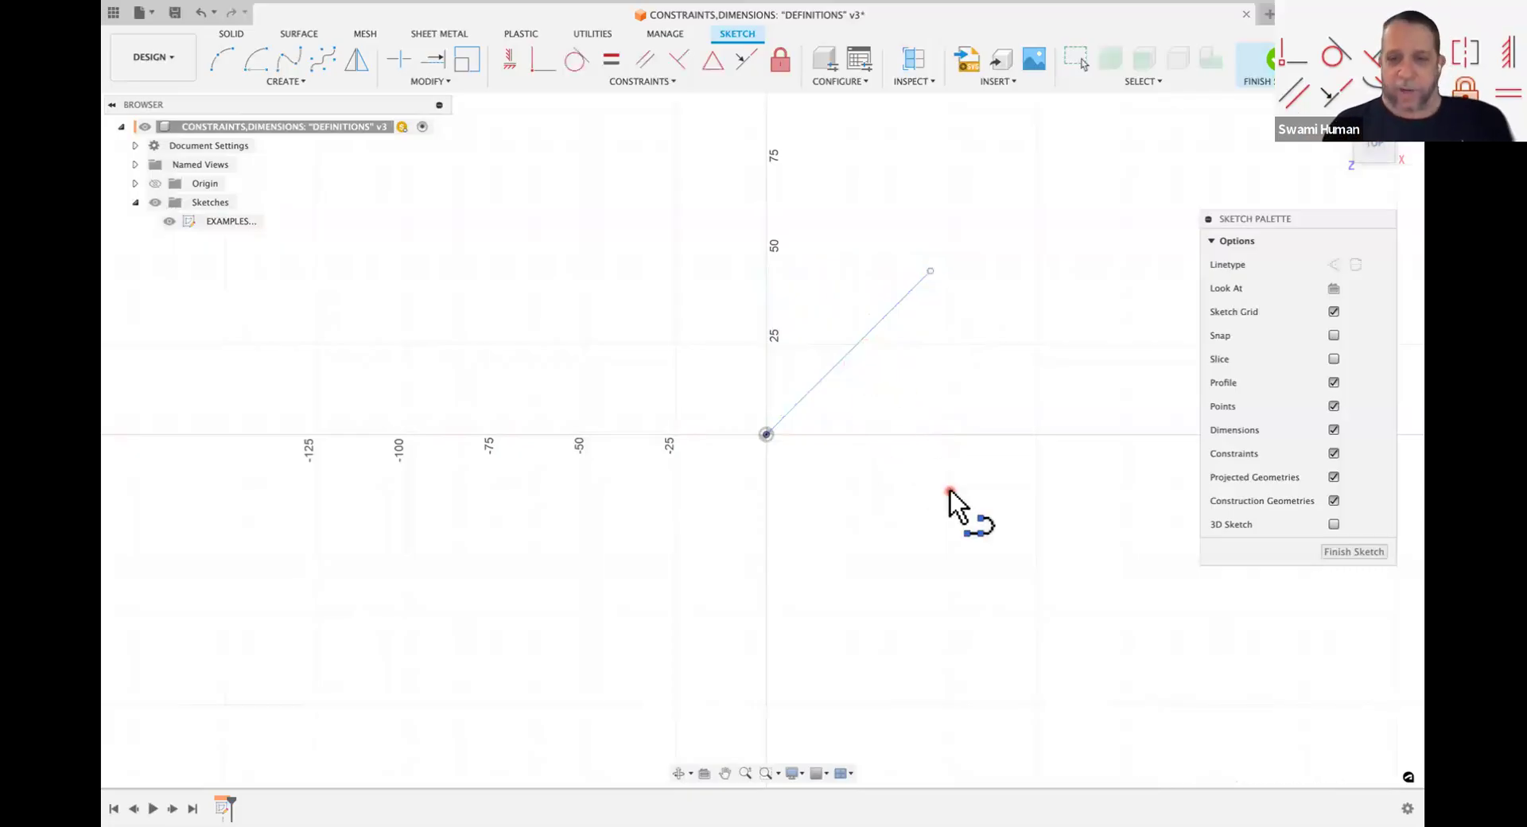
click(855, 577)
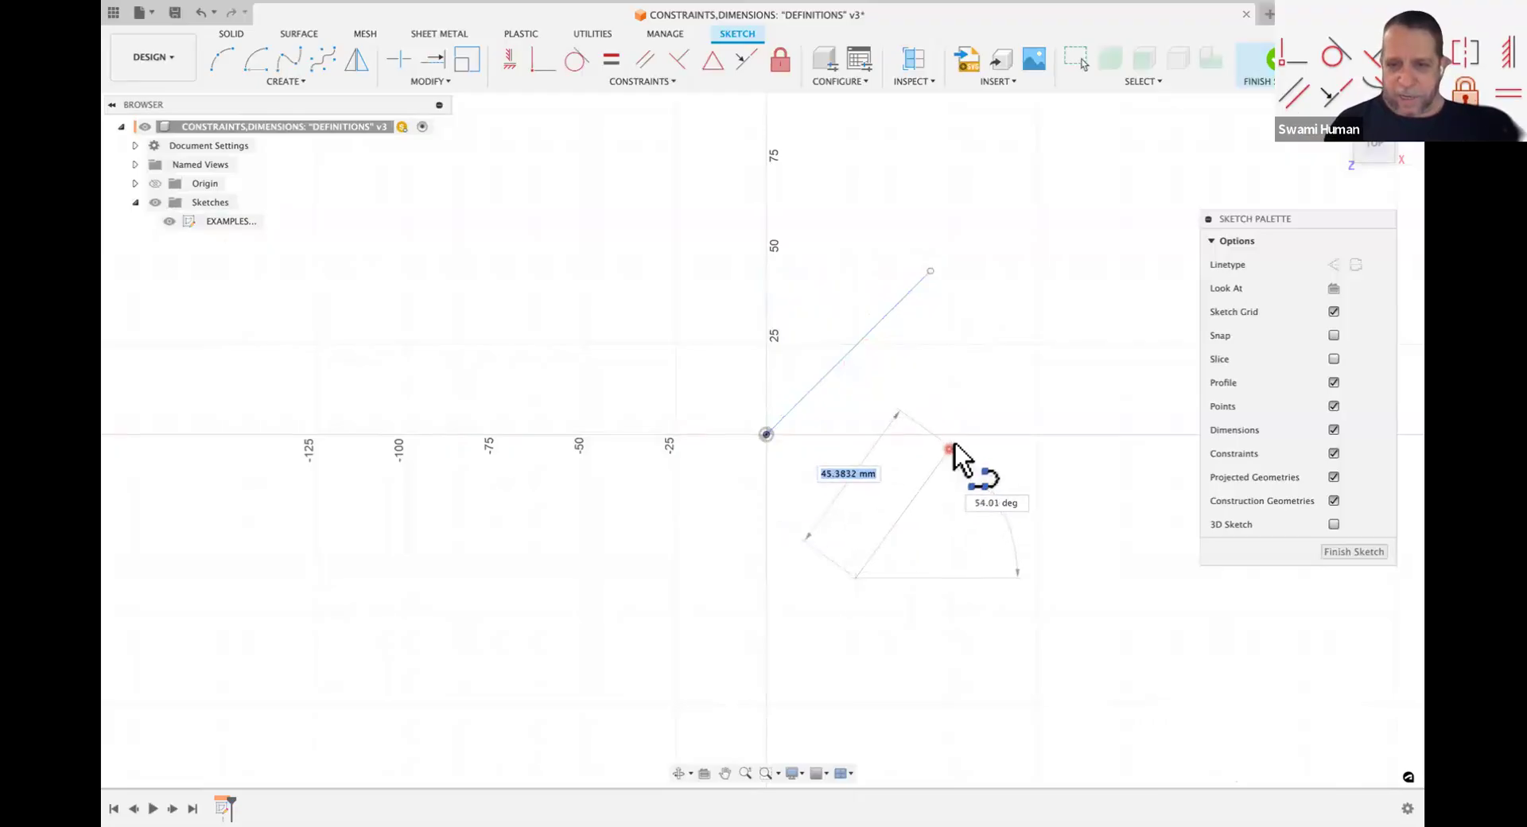
key(Tab)
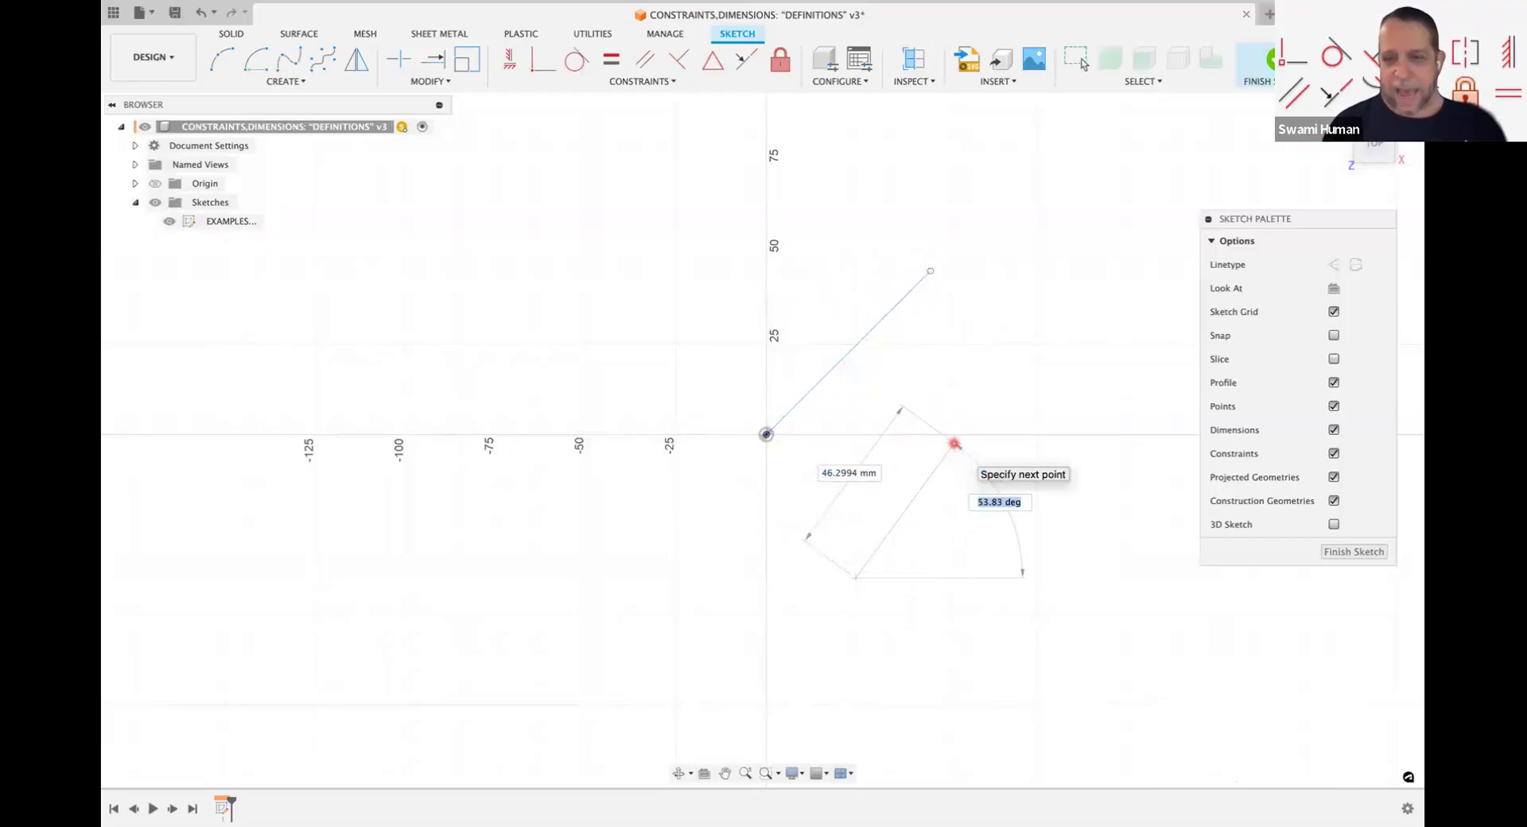
text(30)
key(Return)
key(Escape)
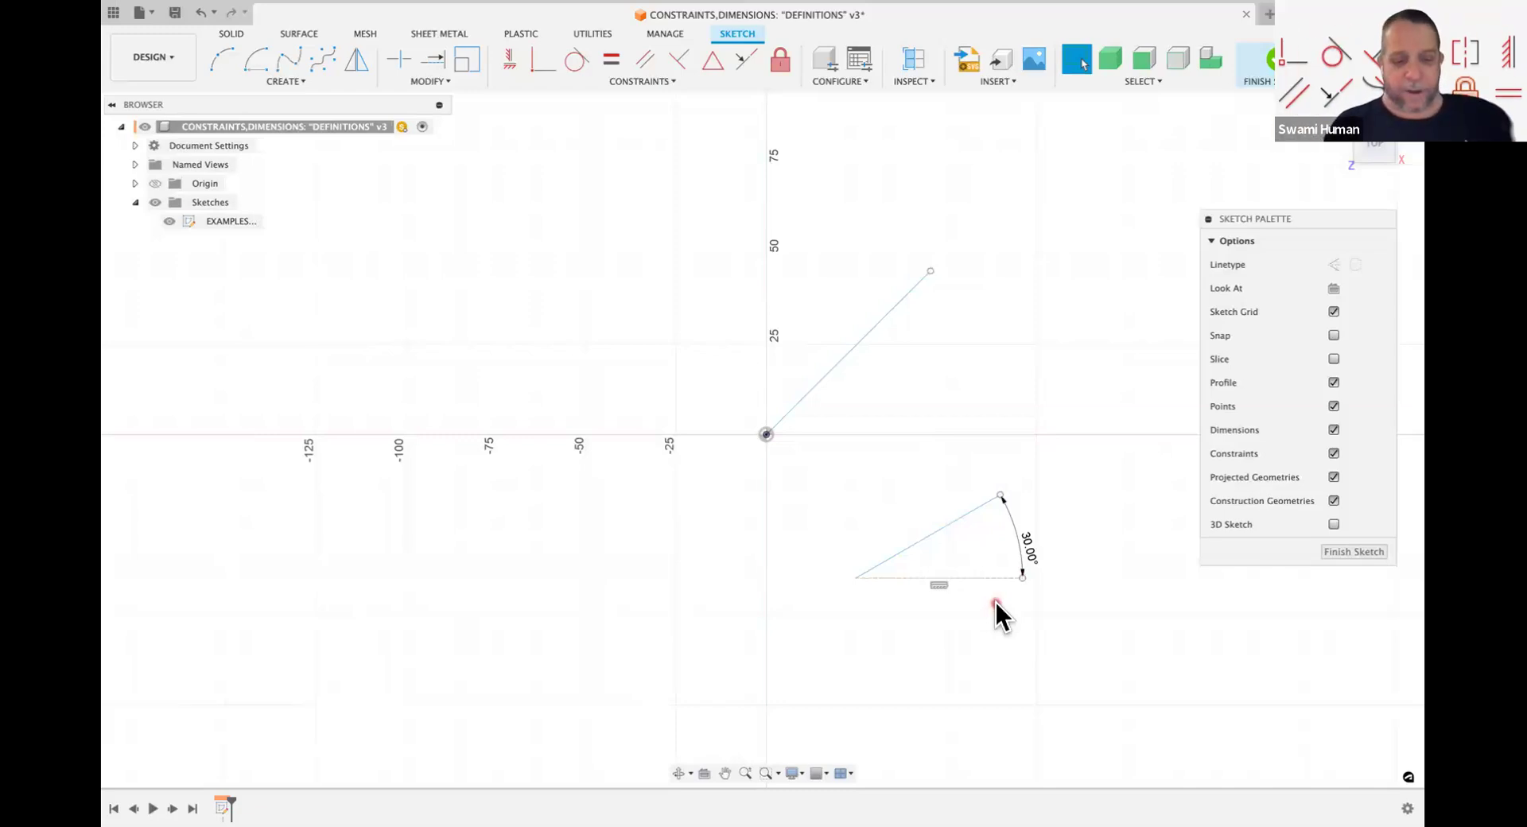
key(ctrl+z)
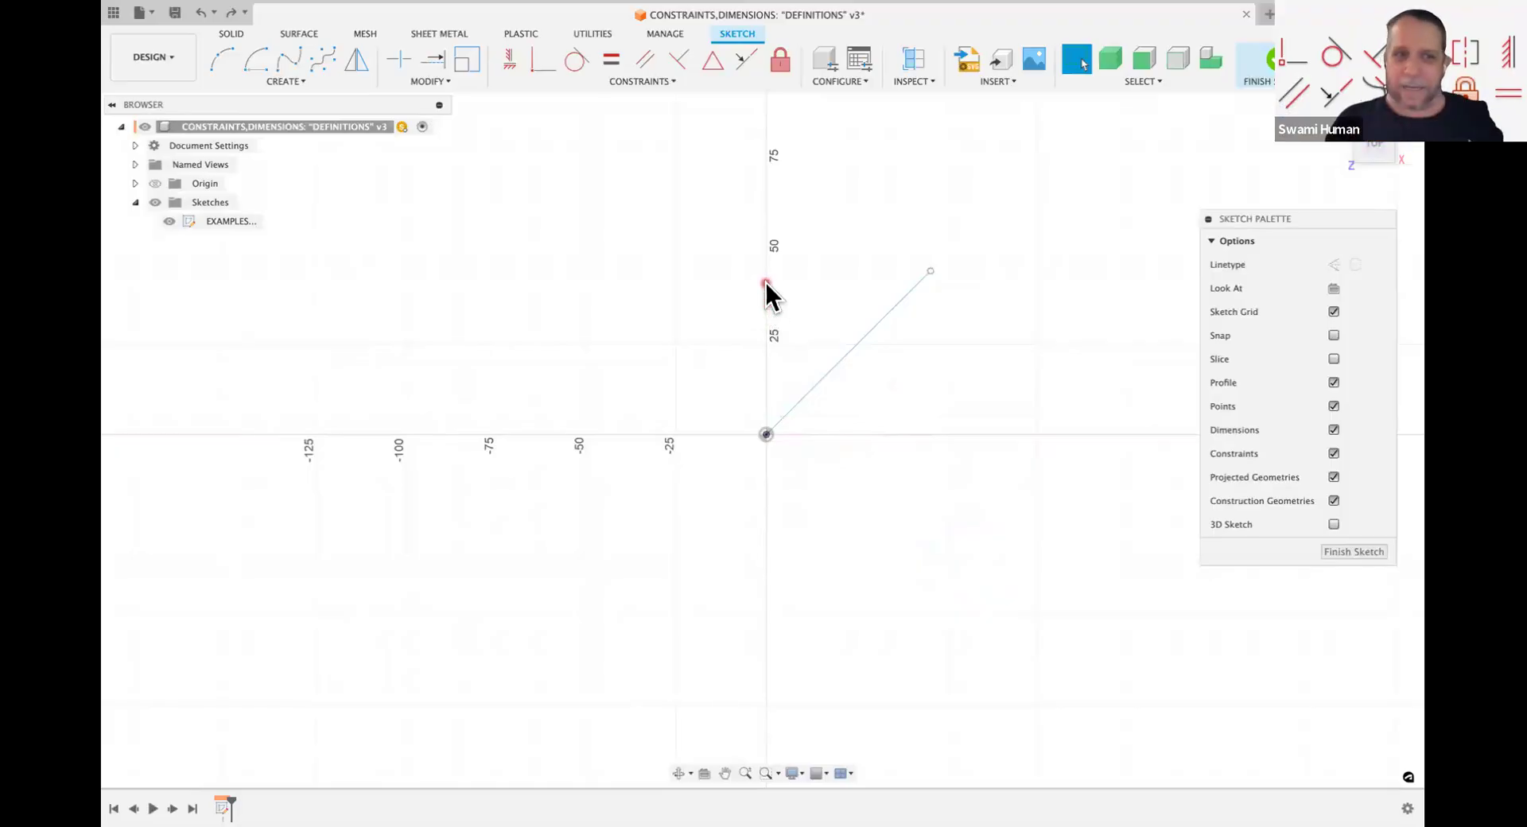
Step: Turn on the visibility of the Origin folder's planes and axes
click(156, 185)
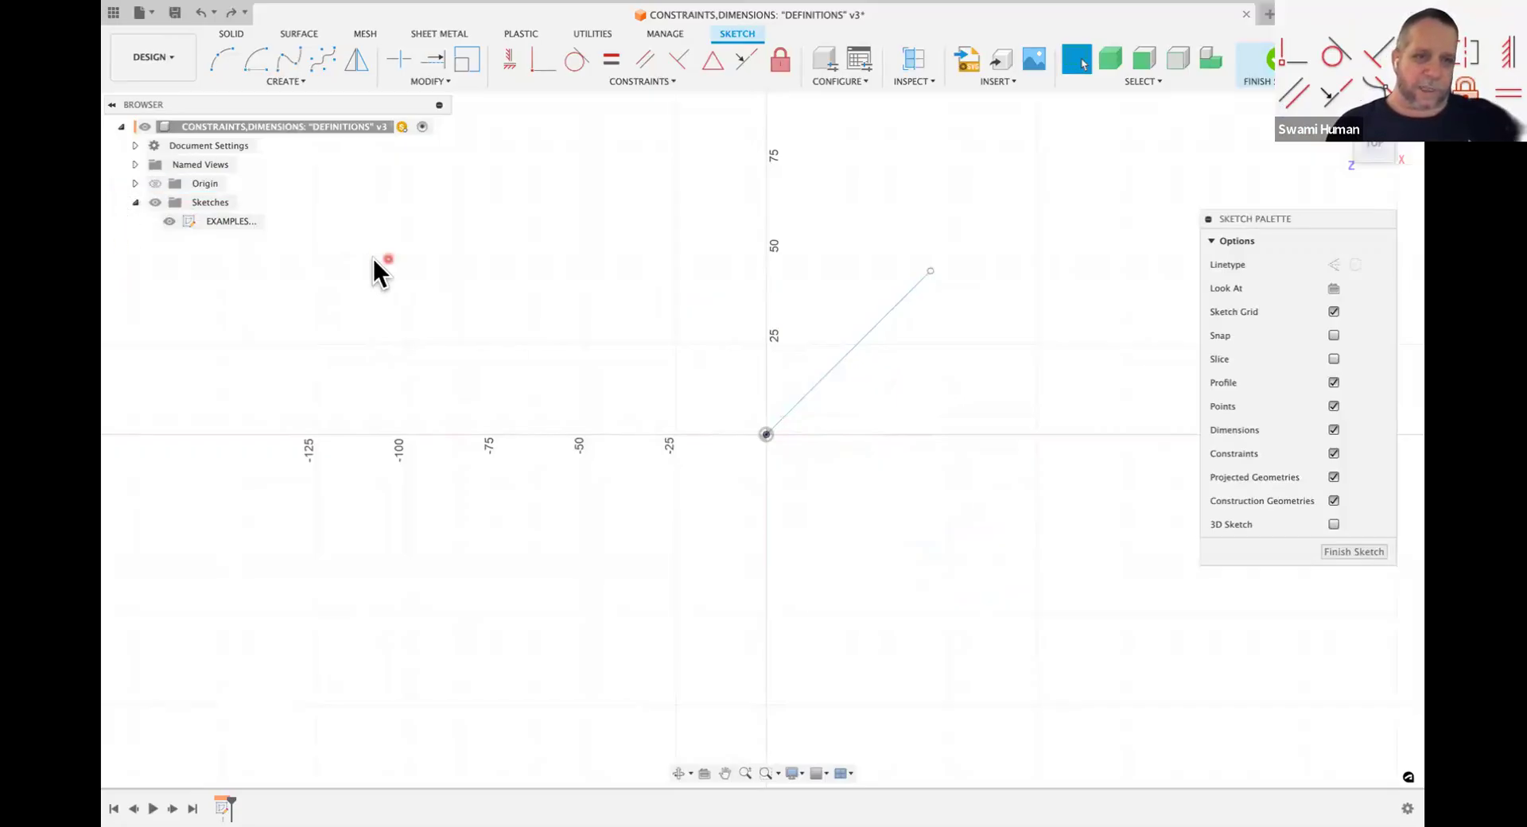
click(200, 186)
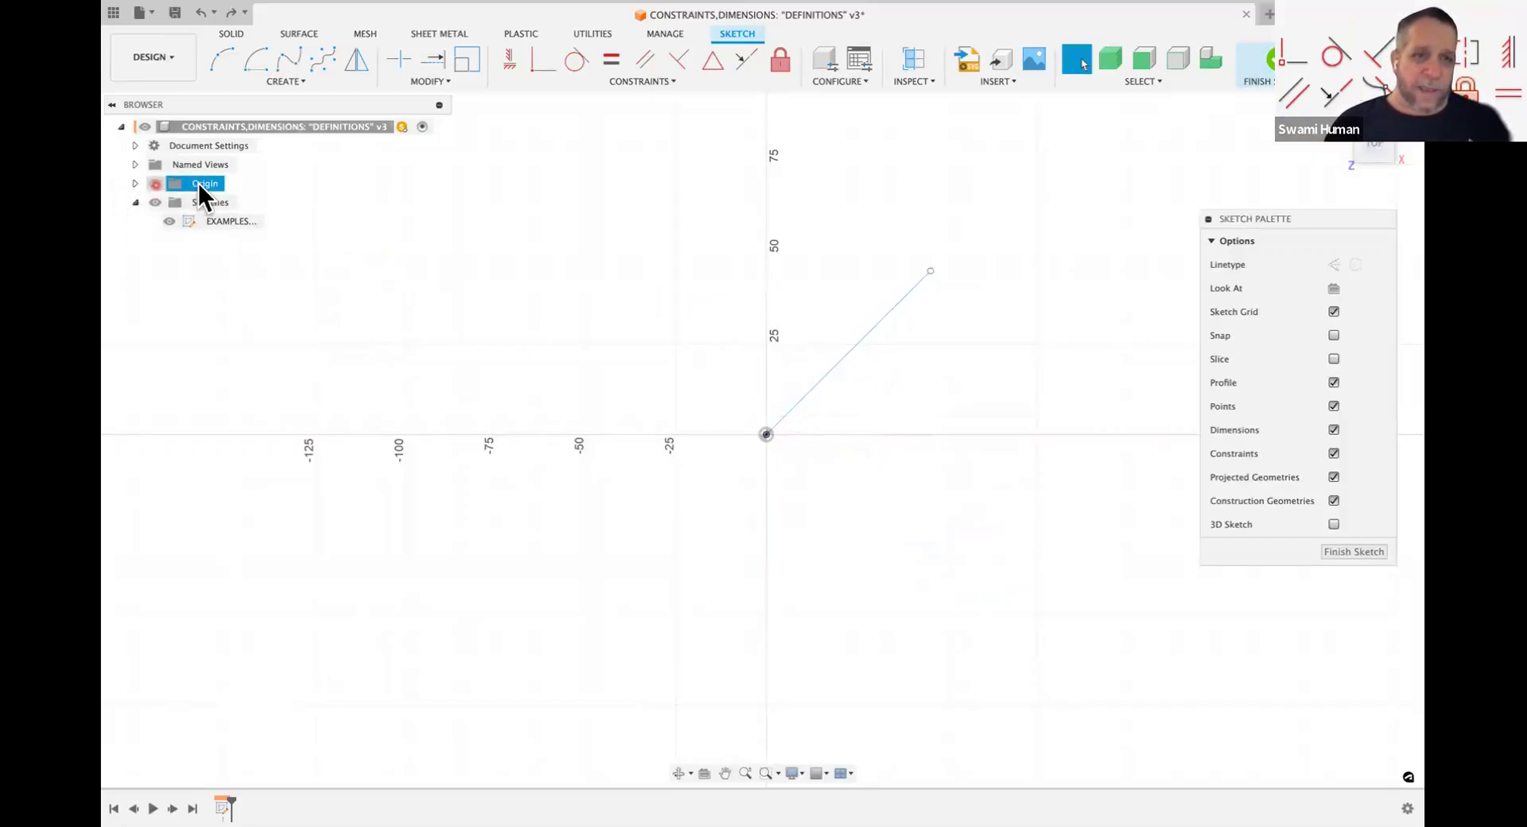
click(155, 184)
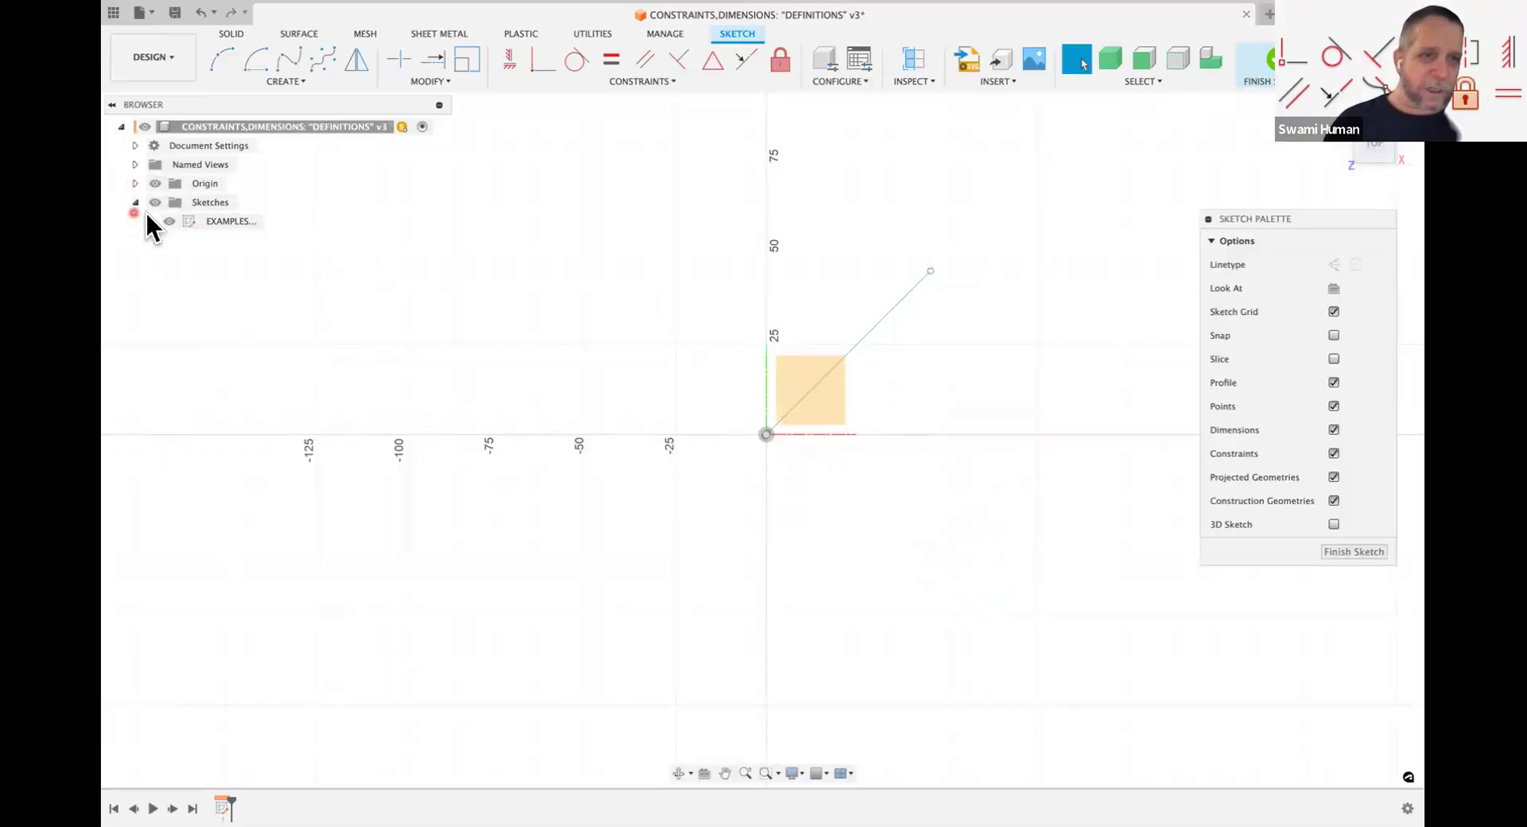
Step: Undock the browser tree, place it over the canvas closer to the sketch, and expand its Origin folder
scroll(268, 316, left, 1)
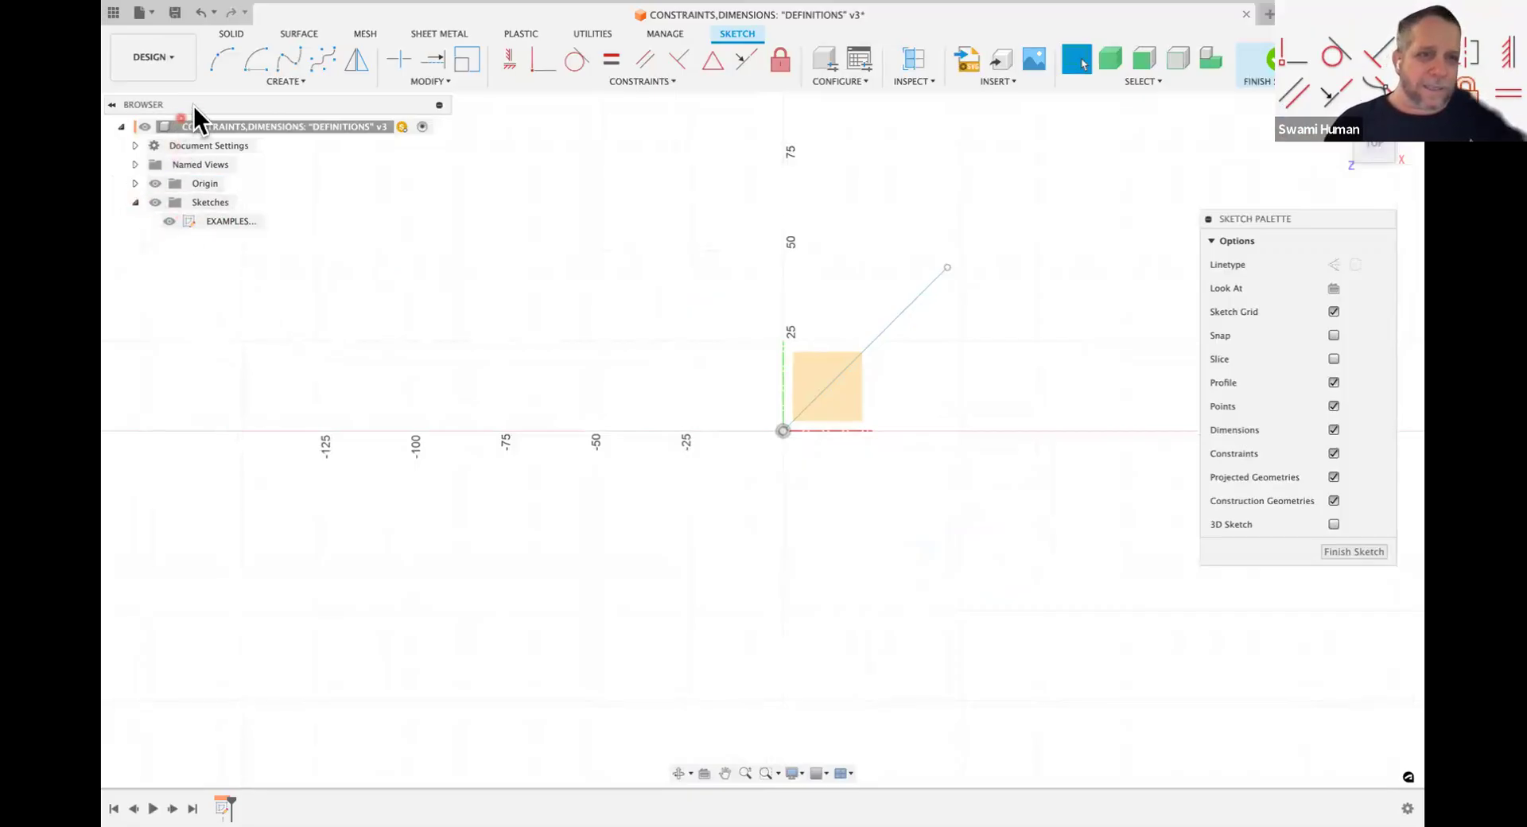
drag(193, 107, 355, 204)
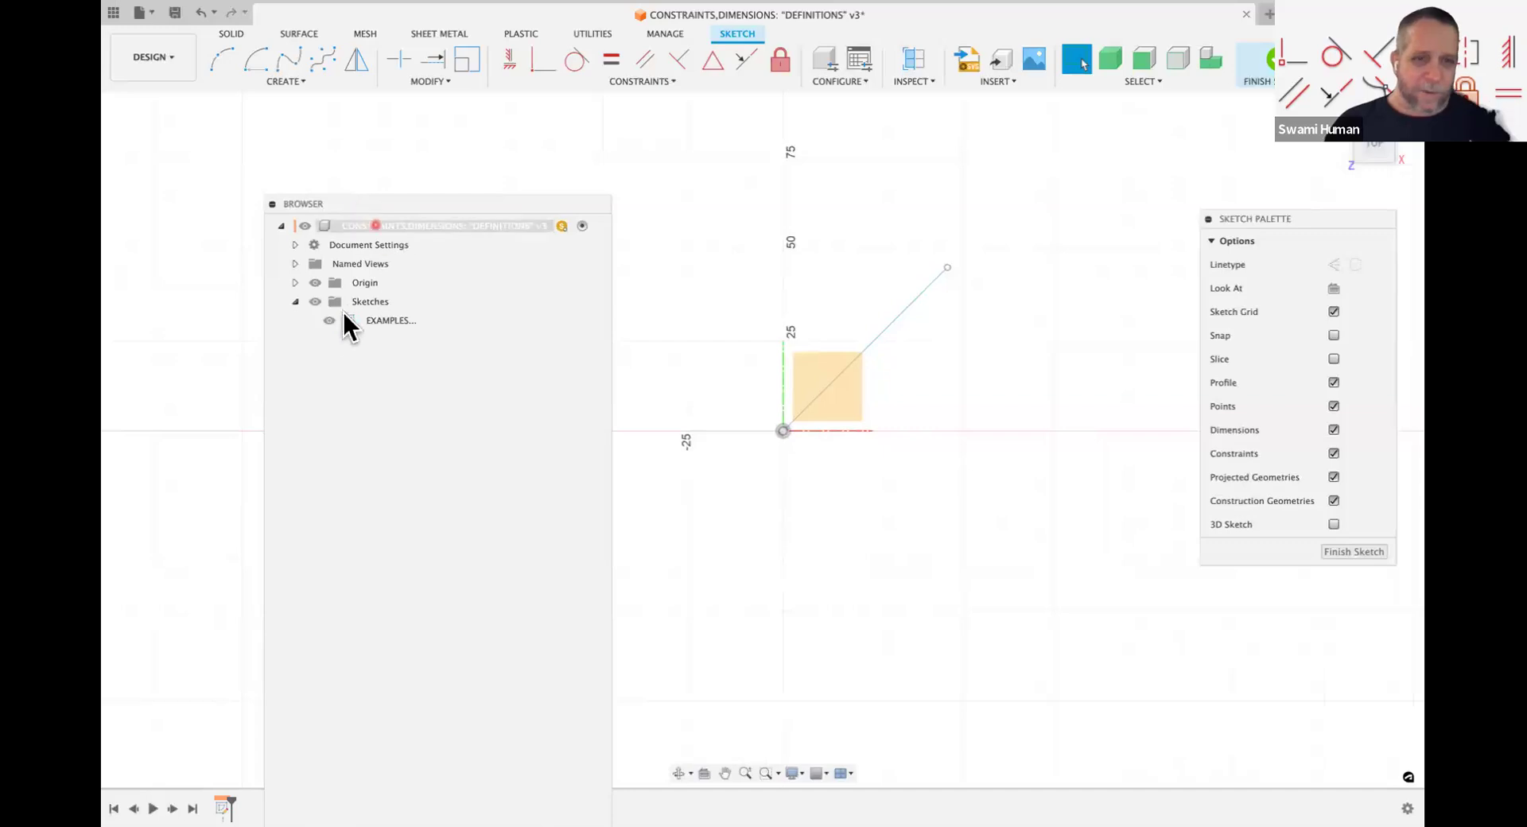
click(294, 283)
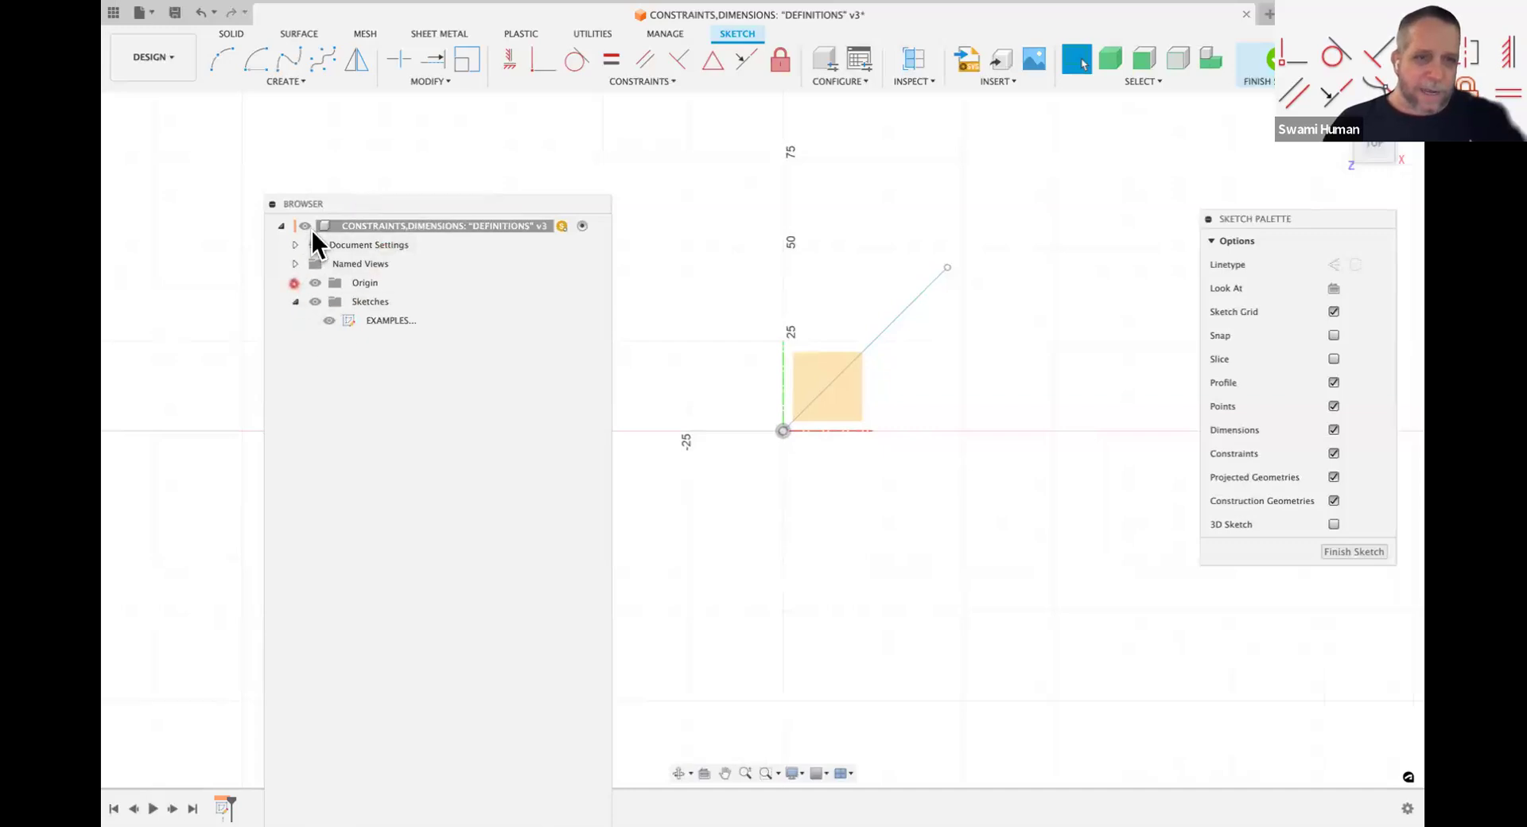
Step: Dock the floating browser tree back at its original place beside the canvas
drag(318, 202, 107, 41)
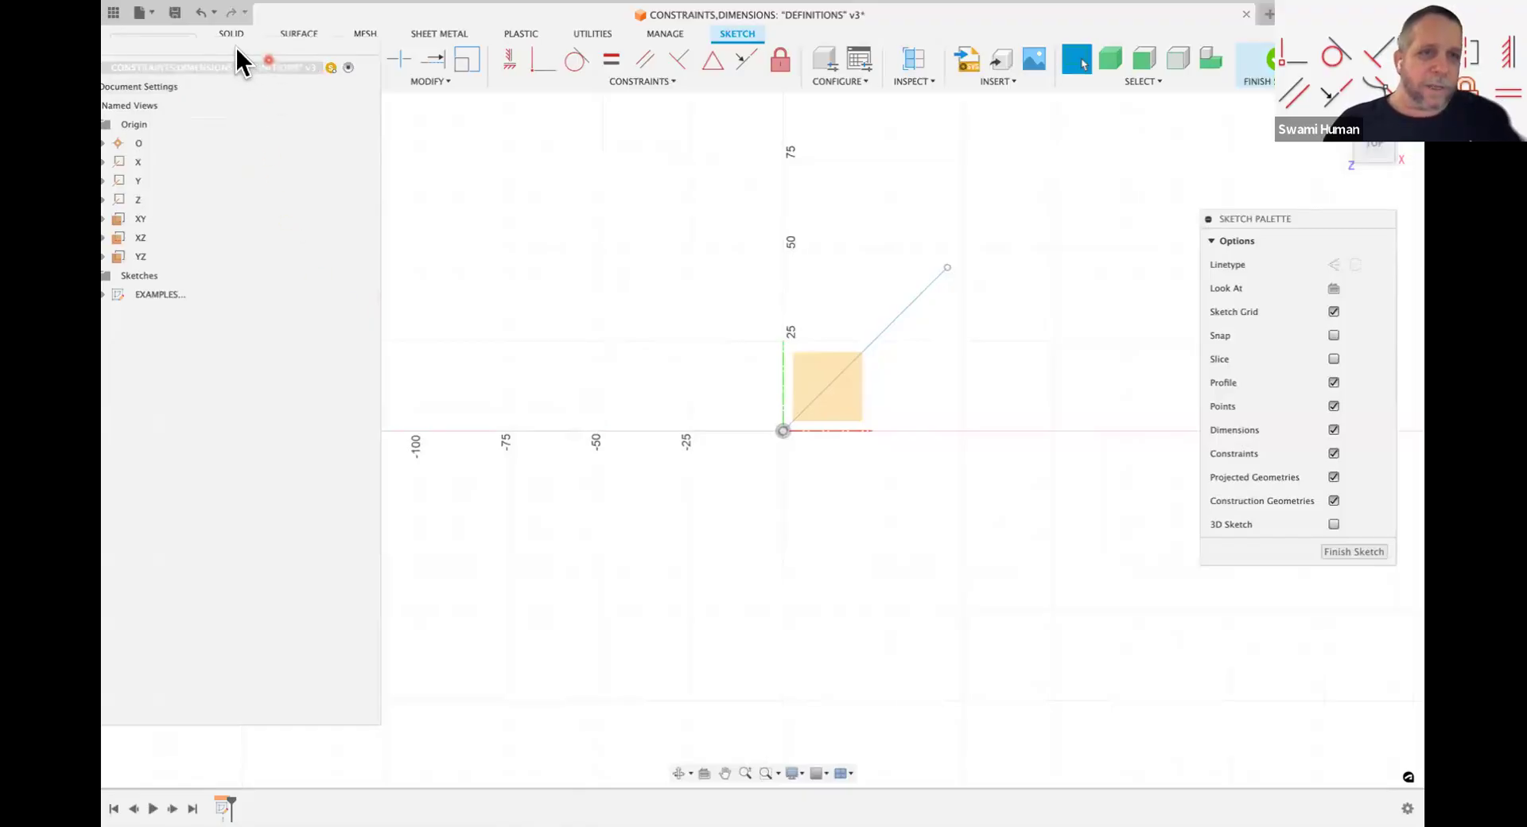
drag(236, 47, 108, 127)
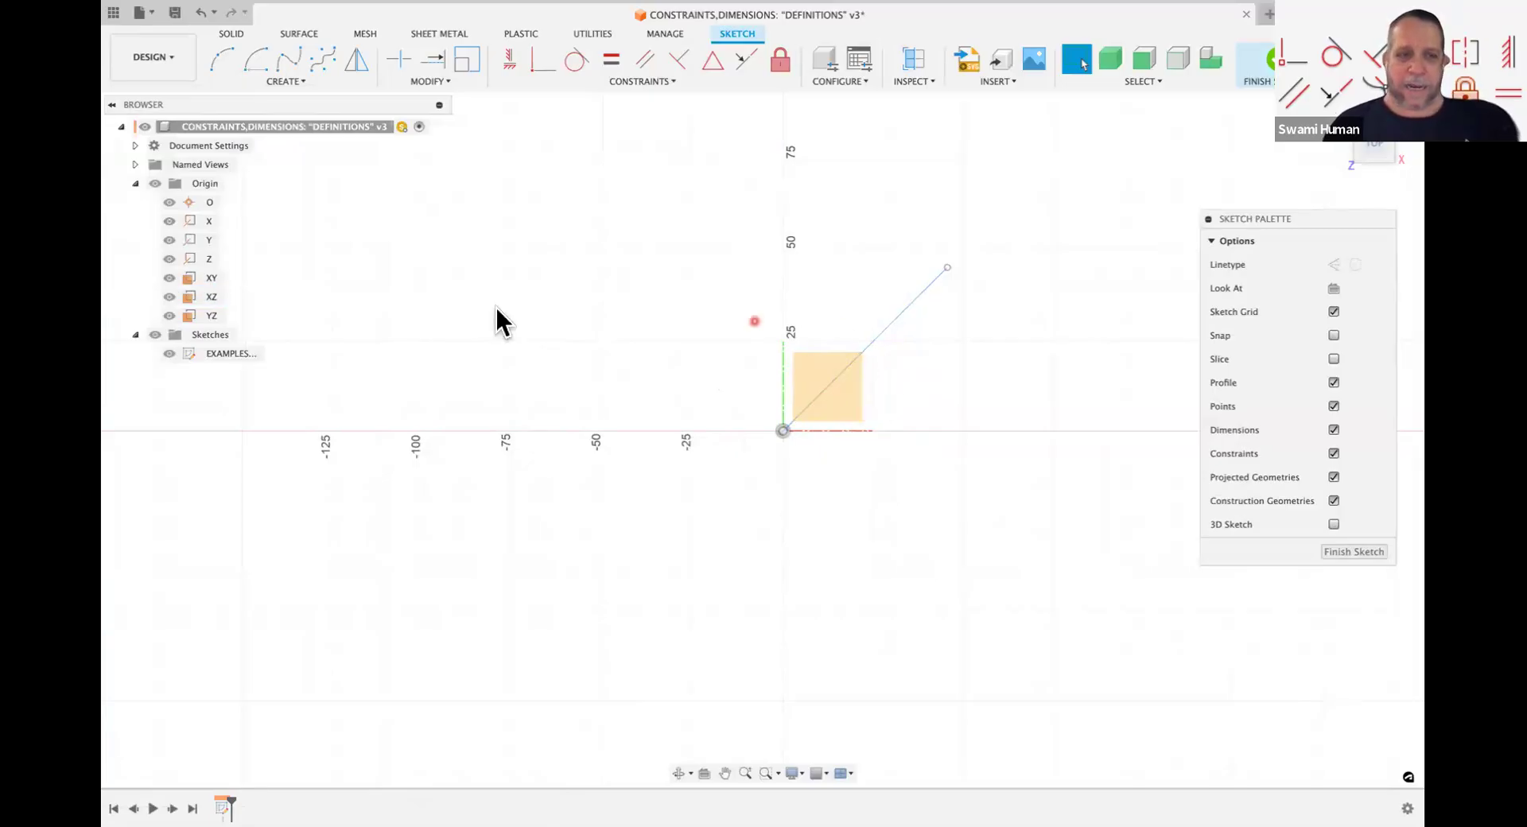
Step: Add an angle dimension between the origin's X axis and the sloped line, keeping the proposed value
click(200, 222)
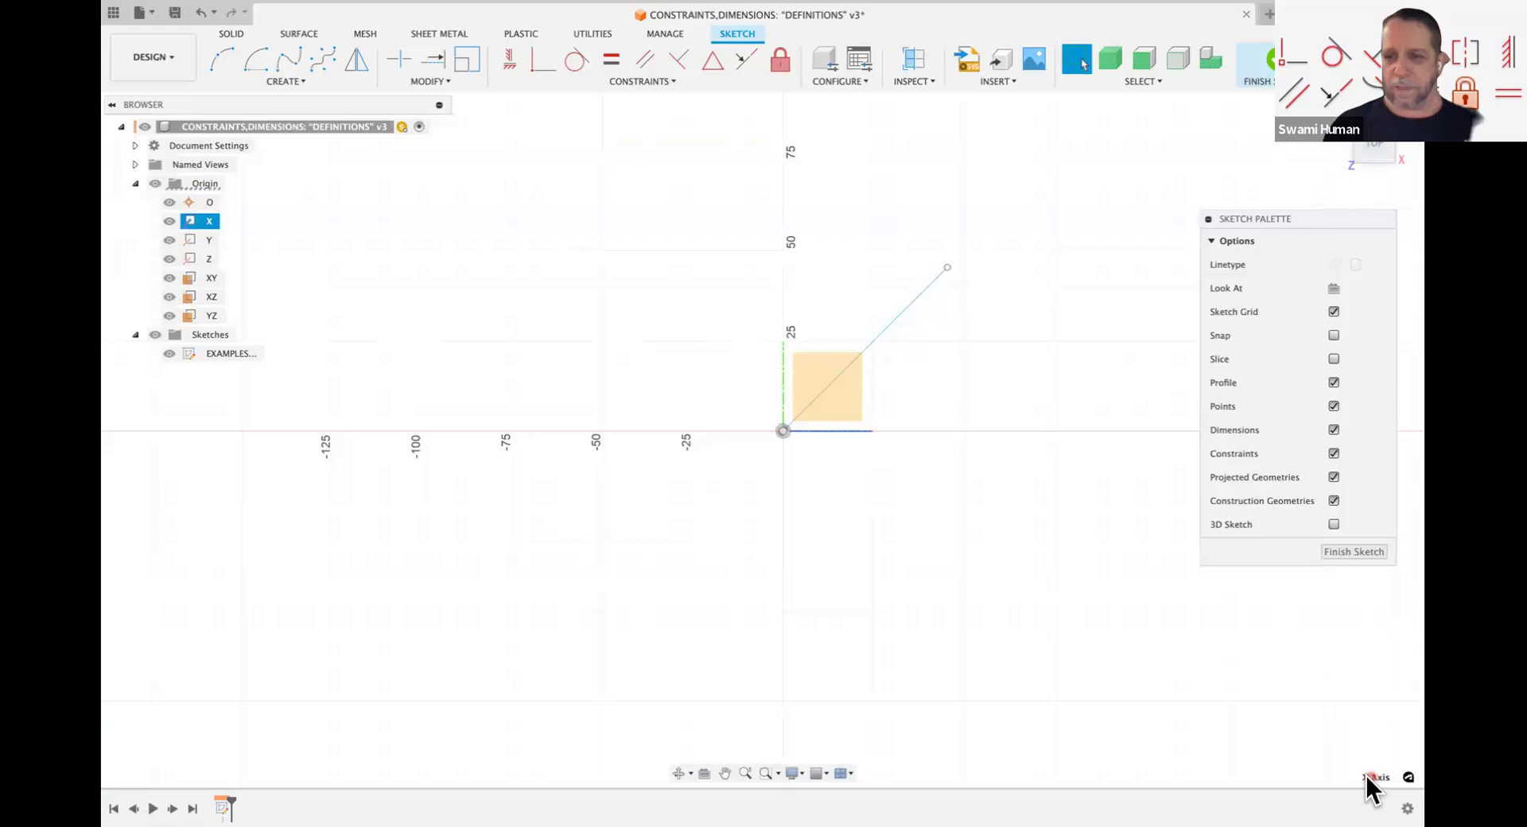
key(d)
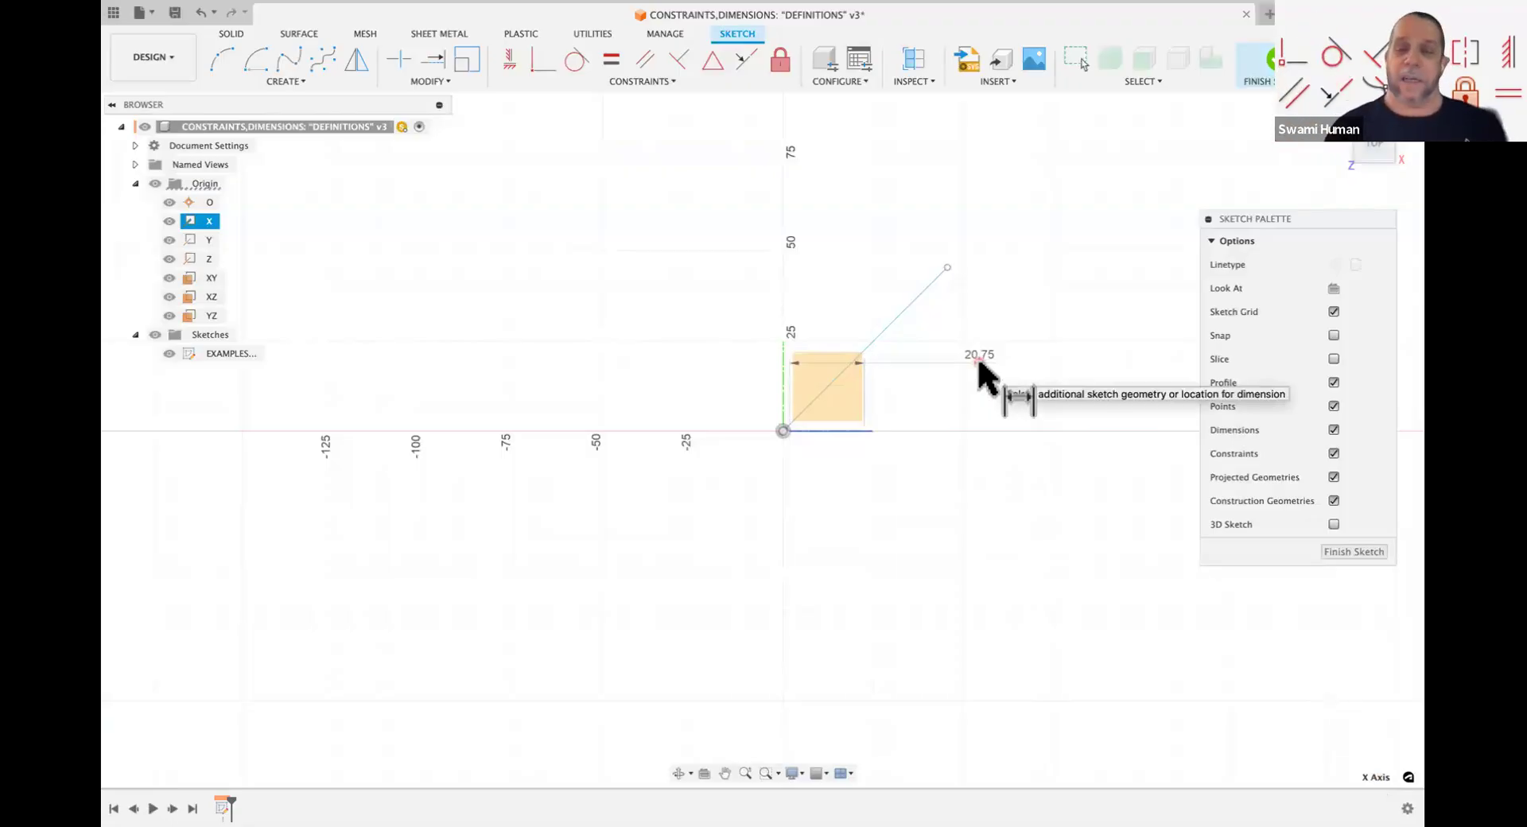
click(901, 318)
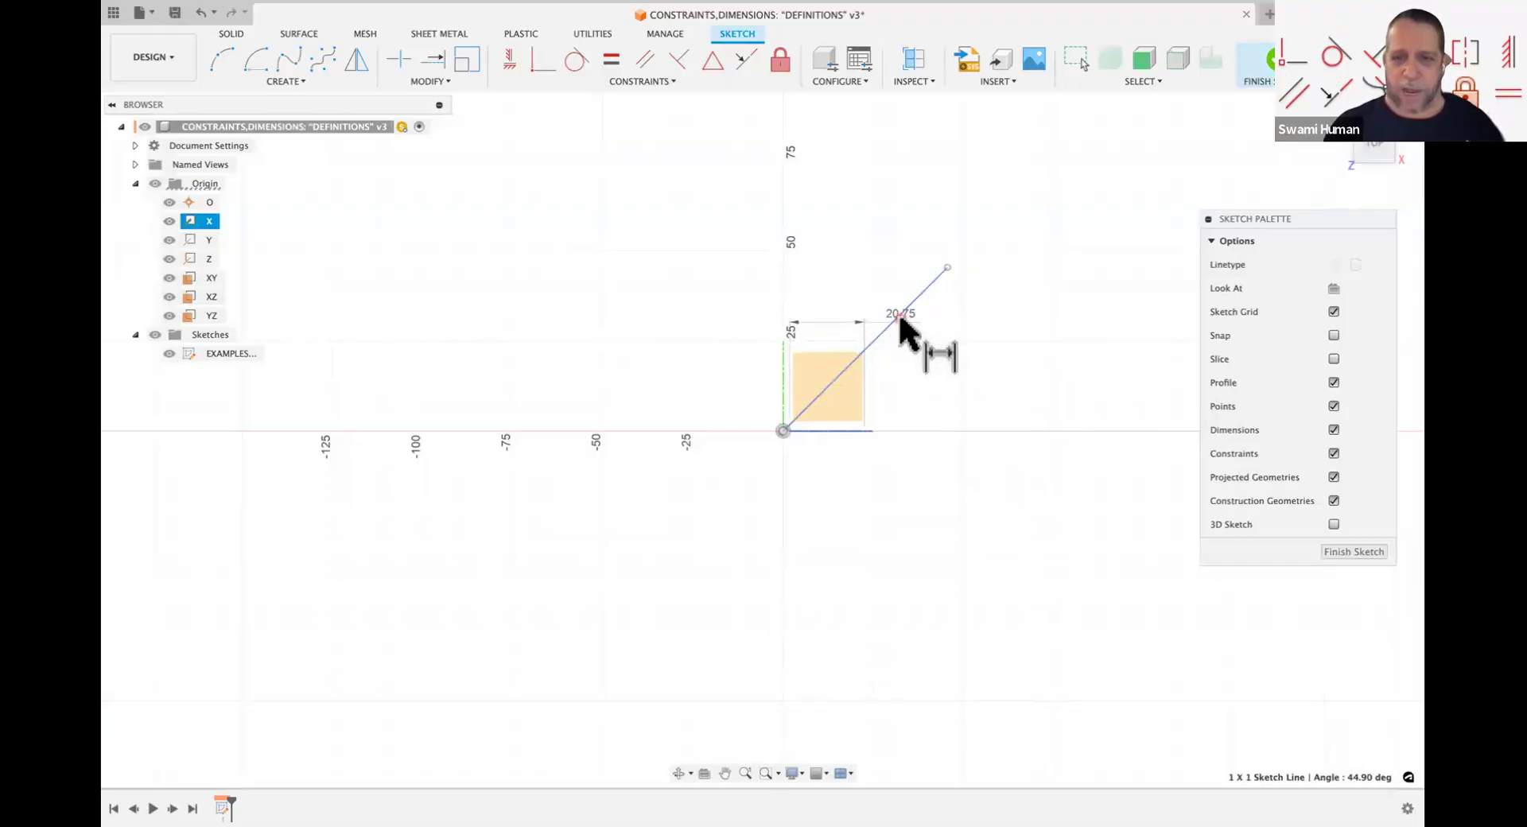
click(962, 366)
key(Return)
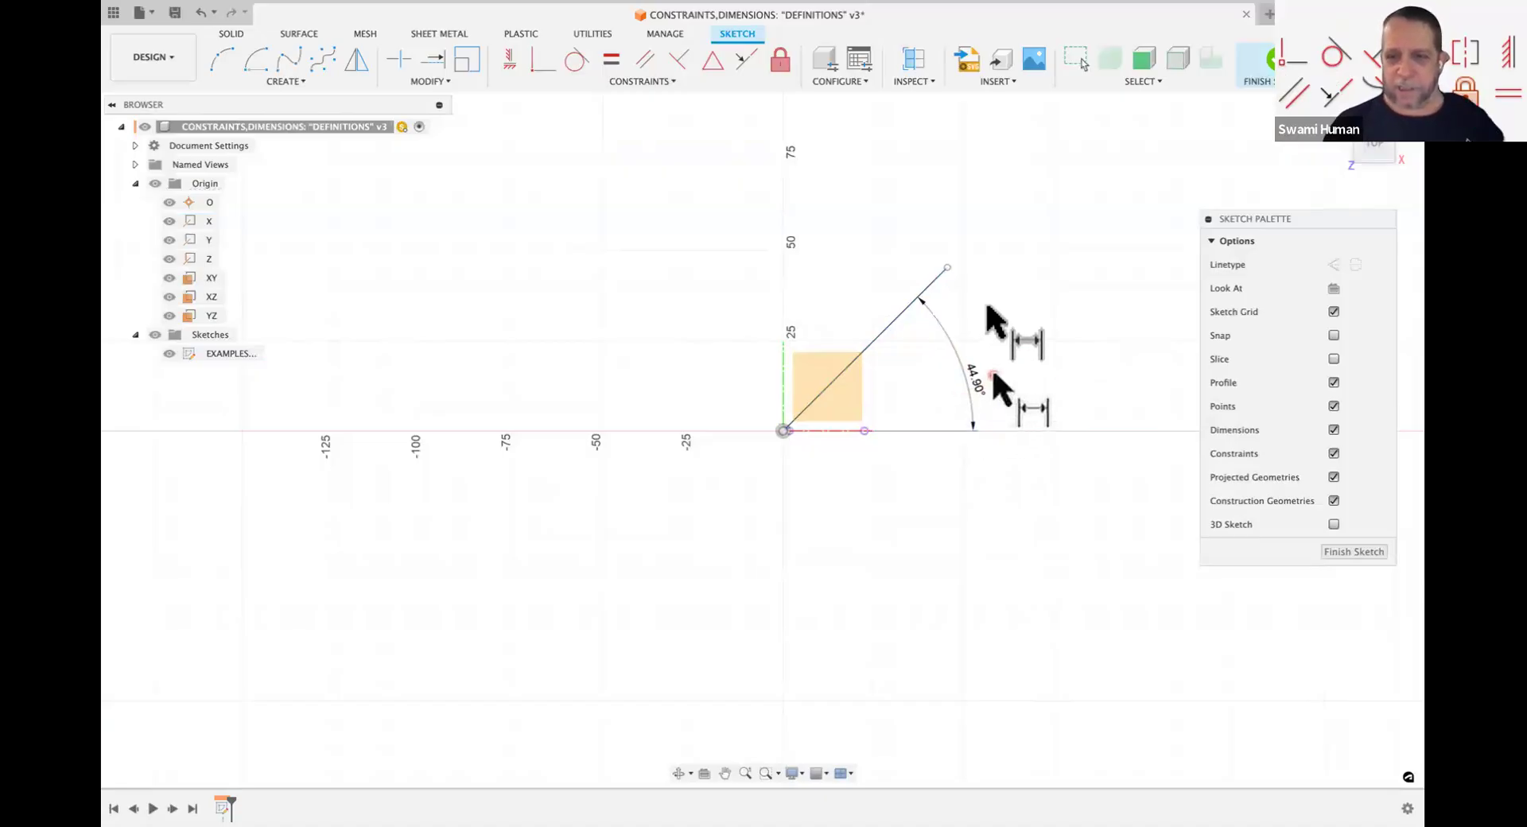
key(Escape)
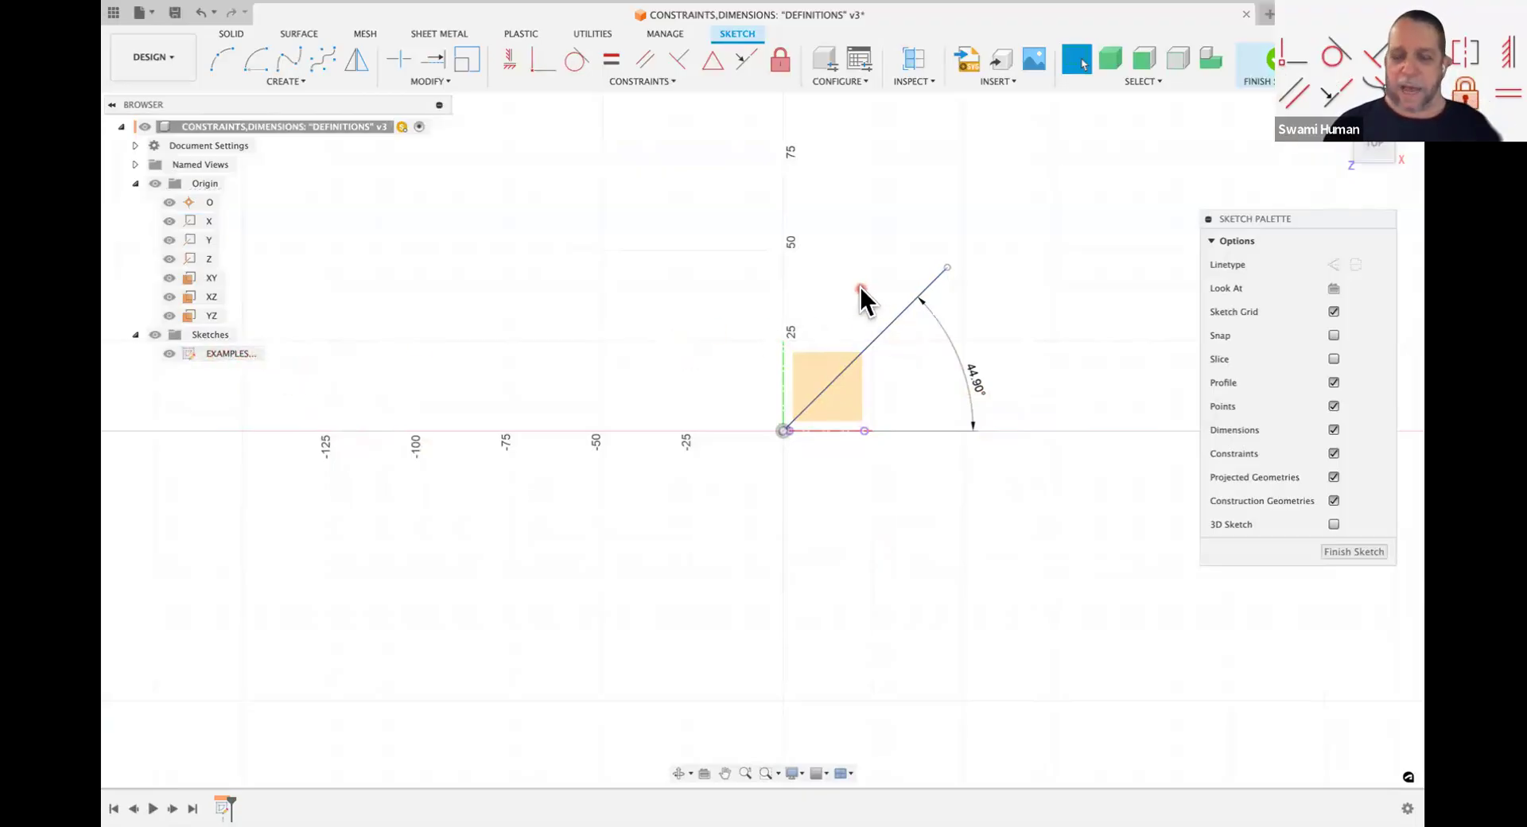
Step: Add an aligned length dimension to the sloped line, placed above it, and keep the proposed value
key(d)
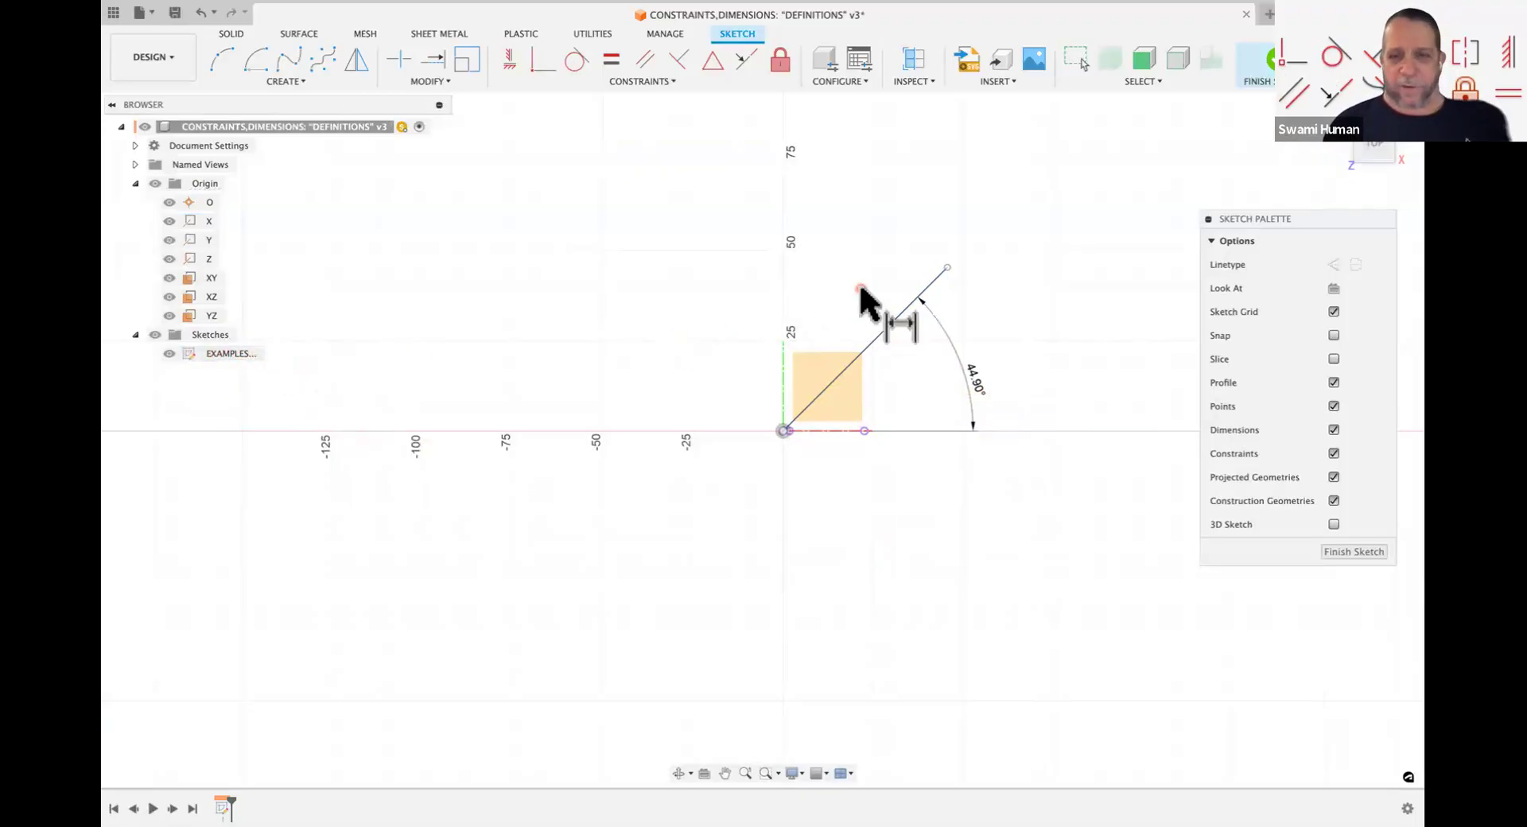
click(888, 328)
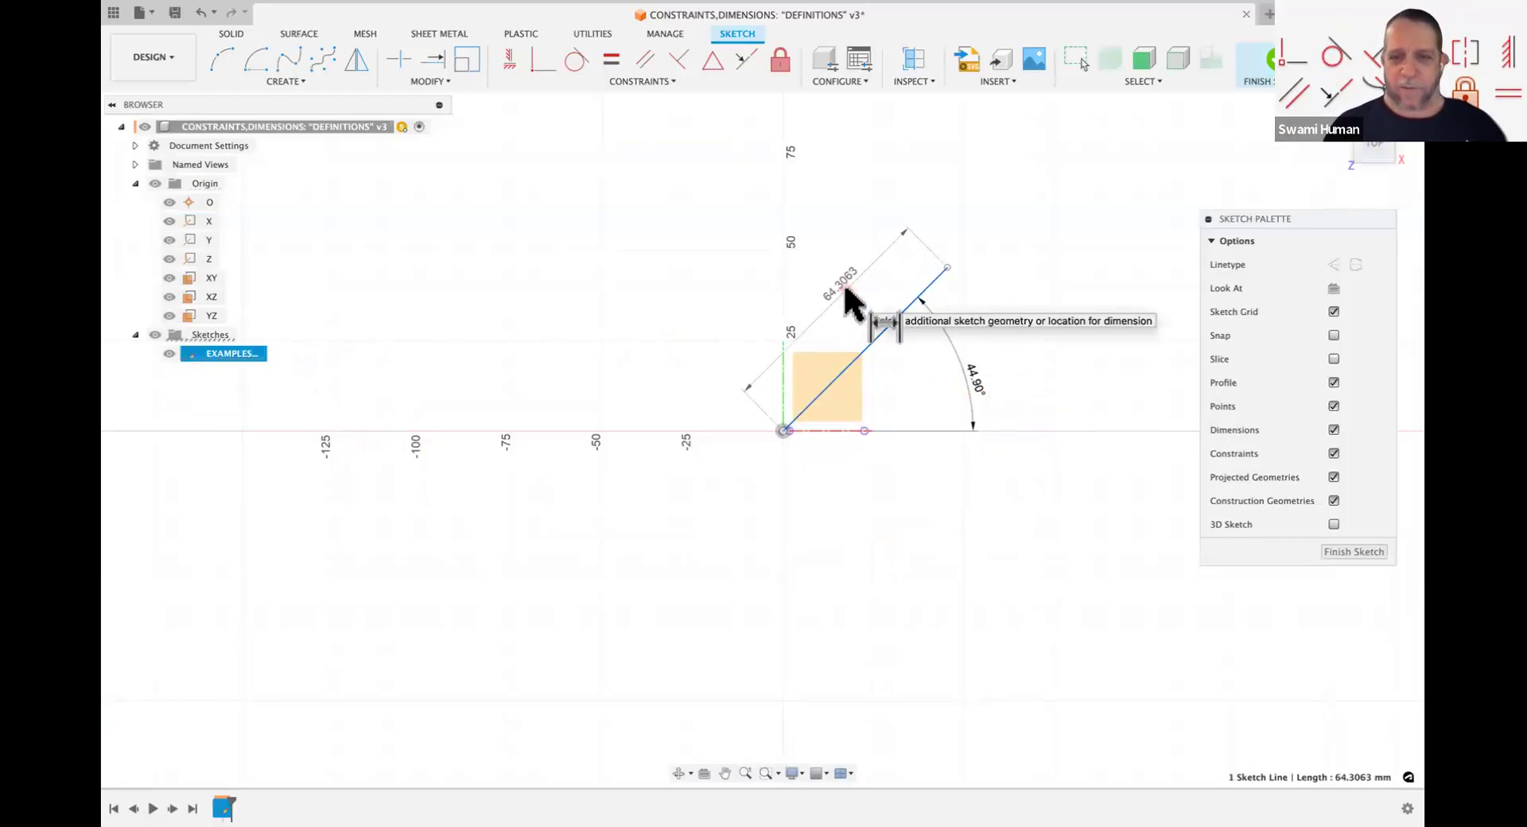
click(846, 290)
key(Return)
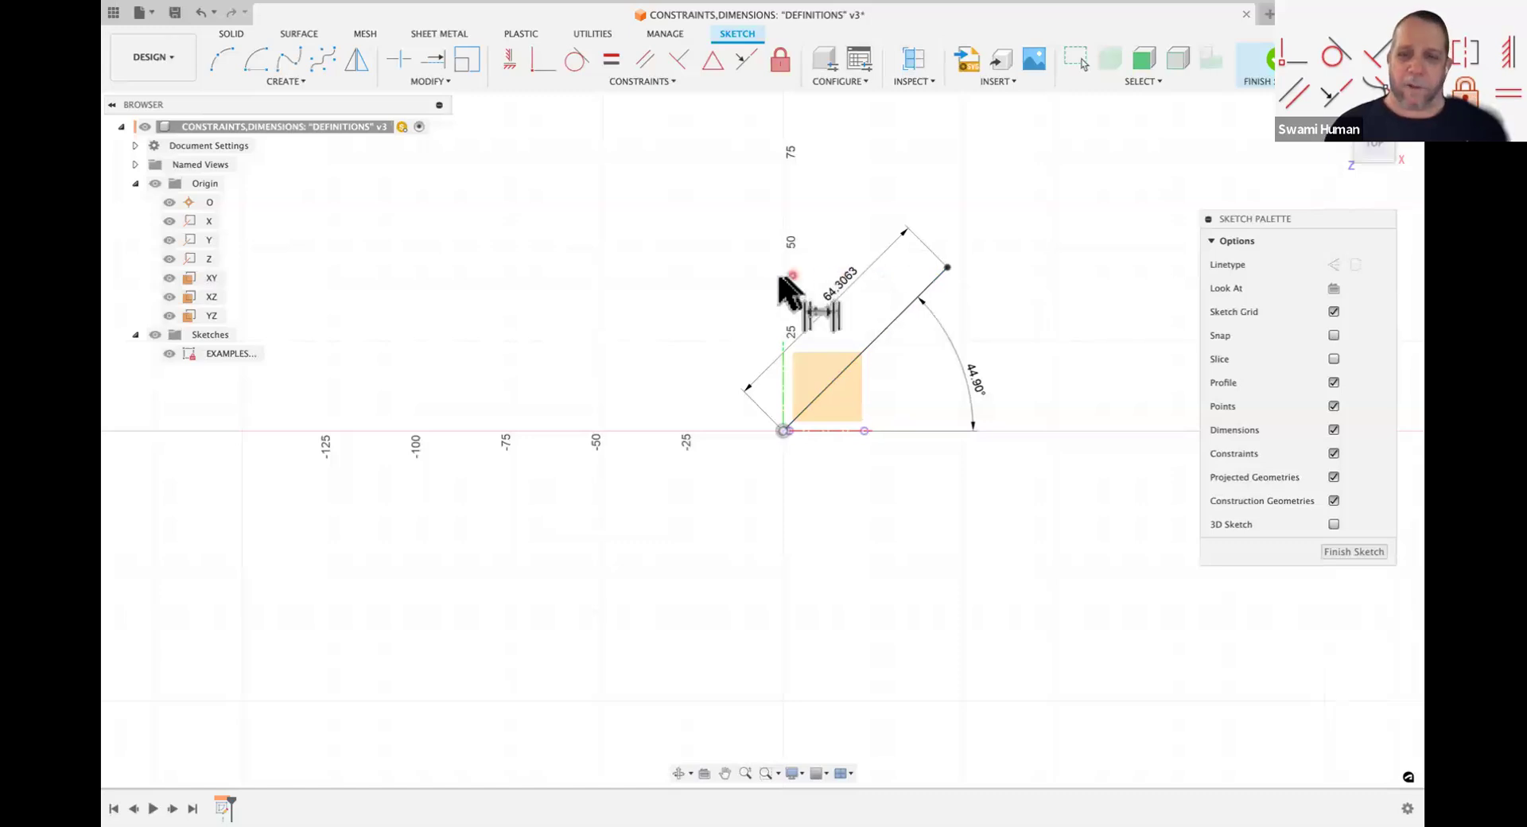
key(Escape)
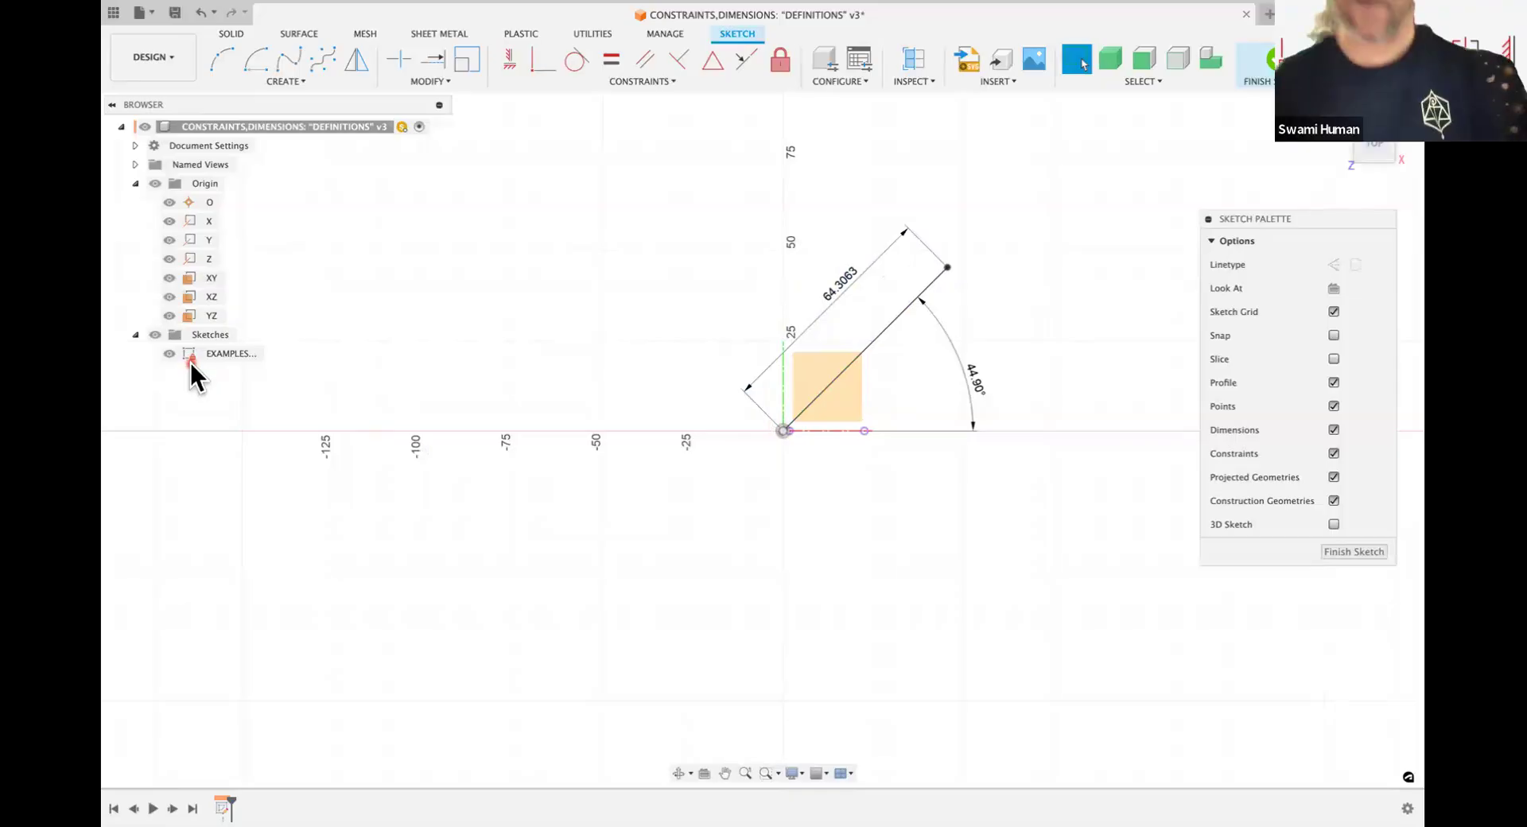
Step: Hide the Origin folder's planes and axes and try to move the projected X-axis line away from the origin
click(155, 183)
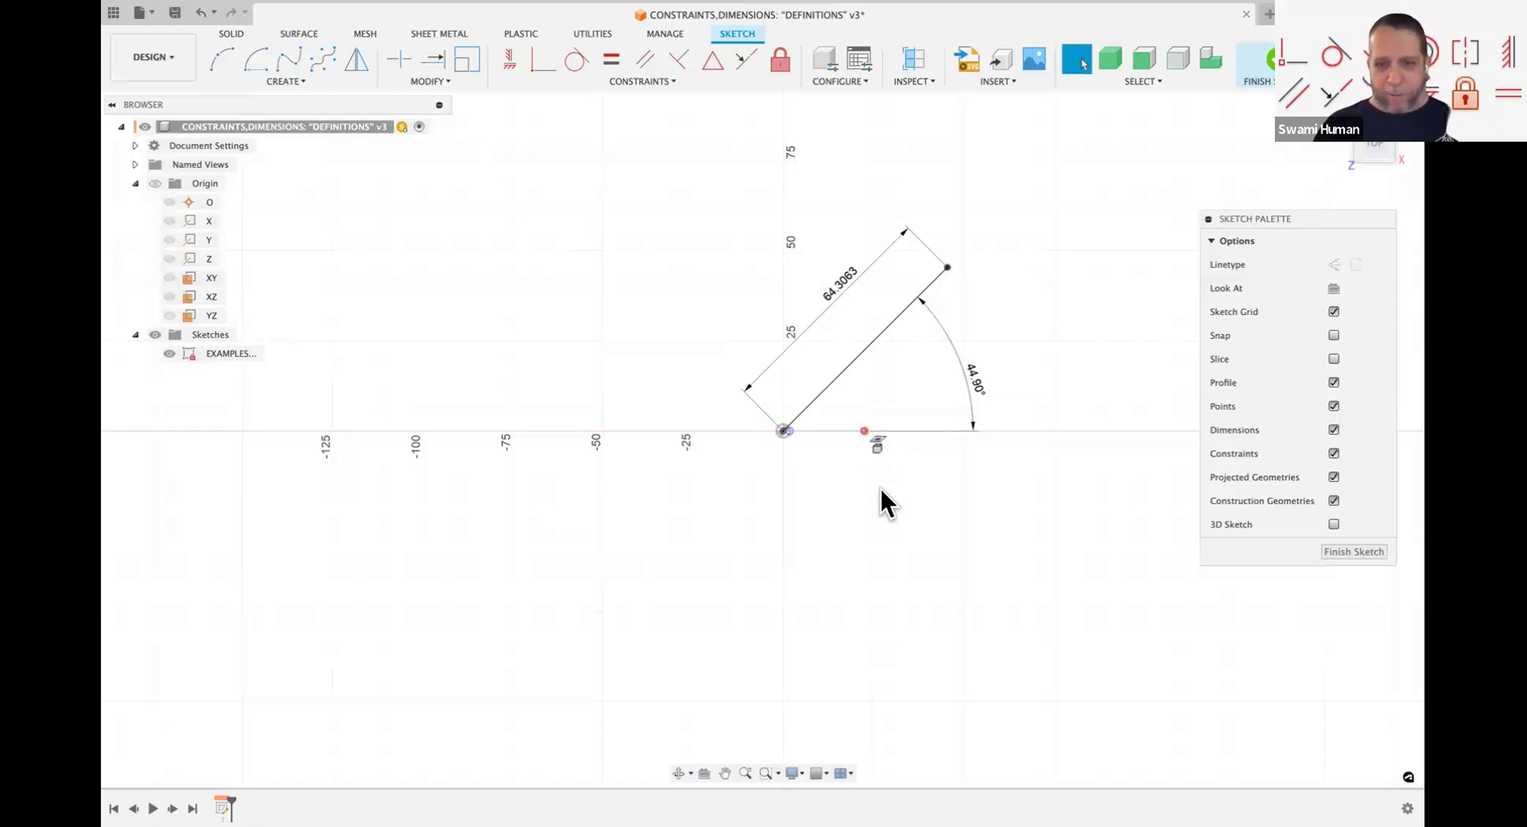
drag(837, 429, 857, 519)
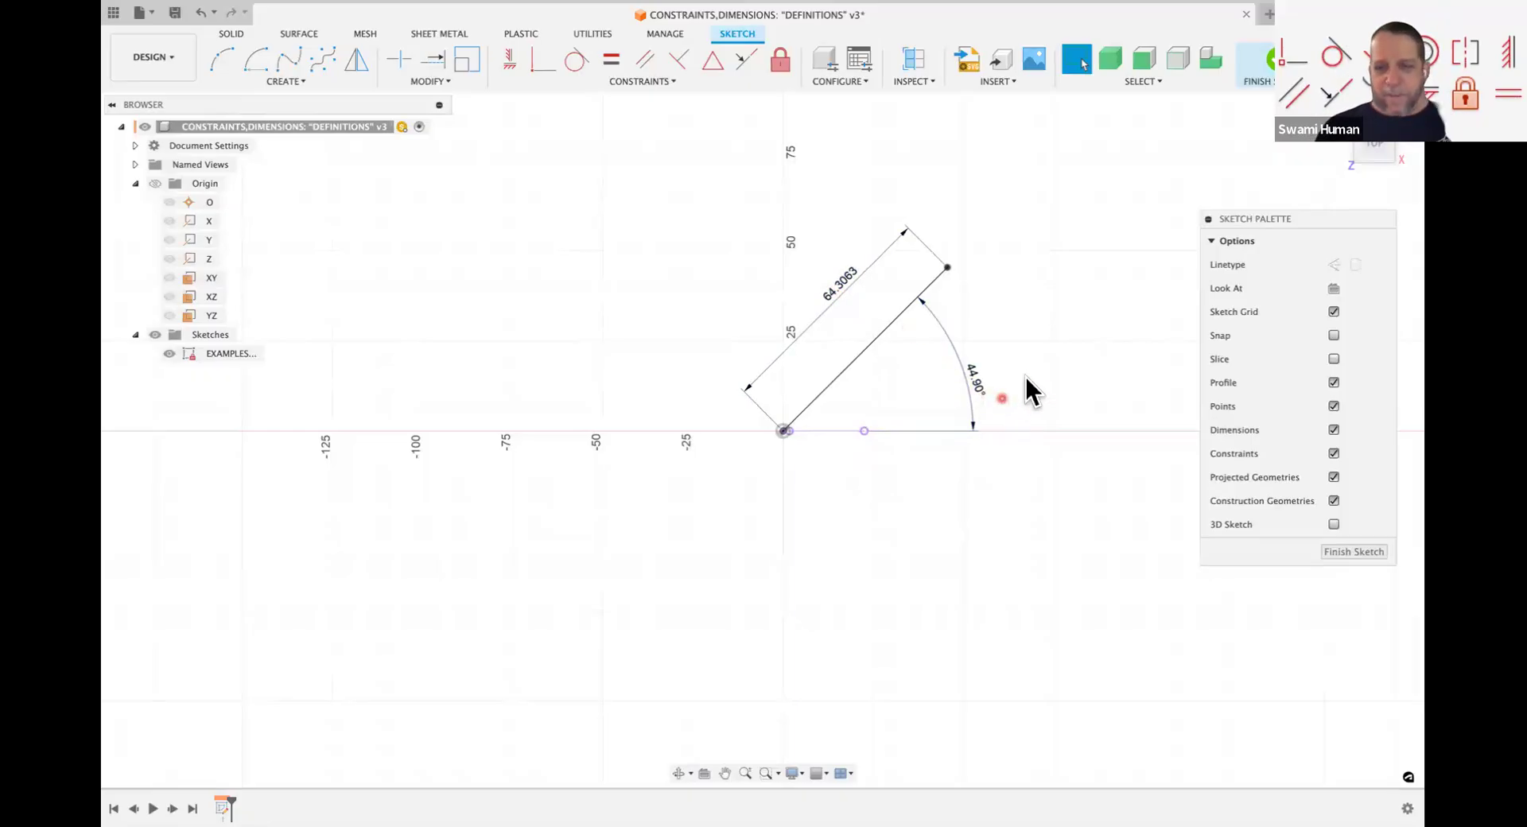
Step: Toggle the angle dimension to driven and swing the line's upper endpoint to about X 46.9, Y 44.0
right_click(975, 375)
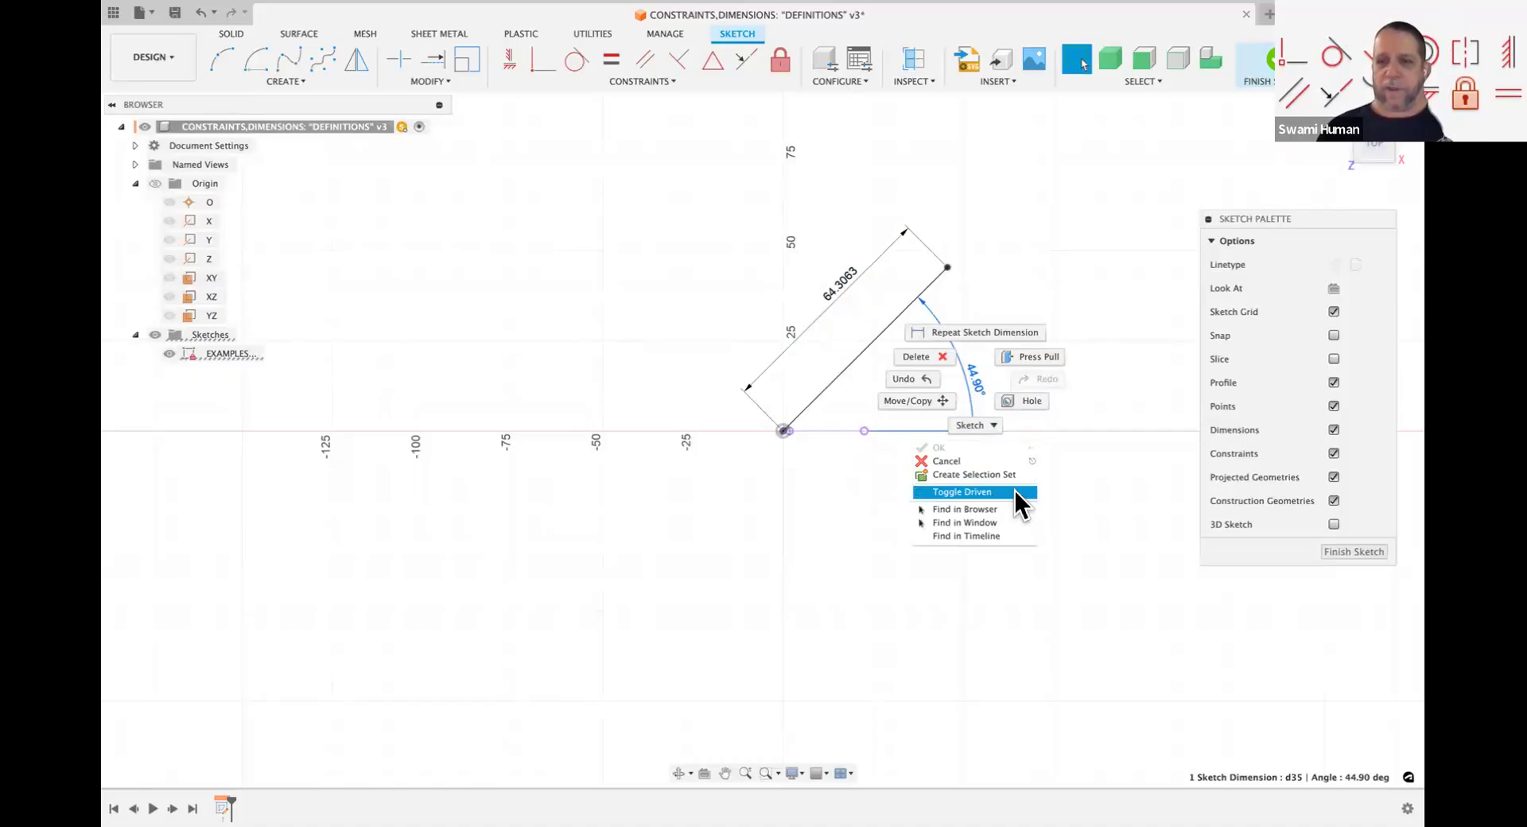
click(1013, 491)
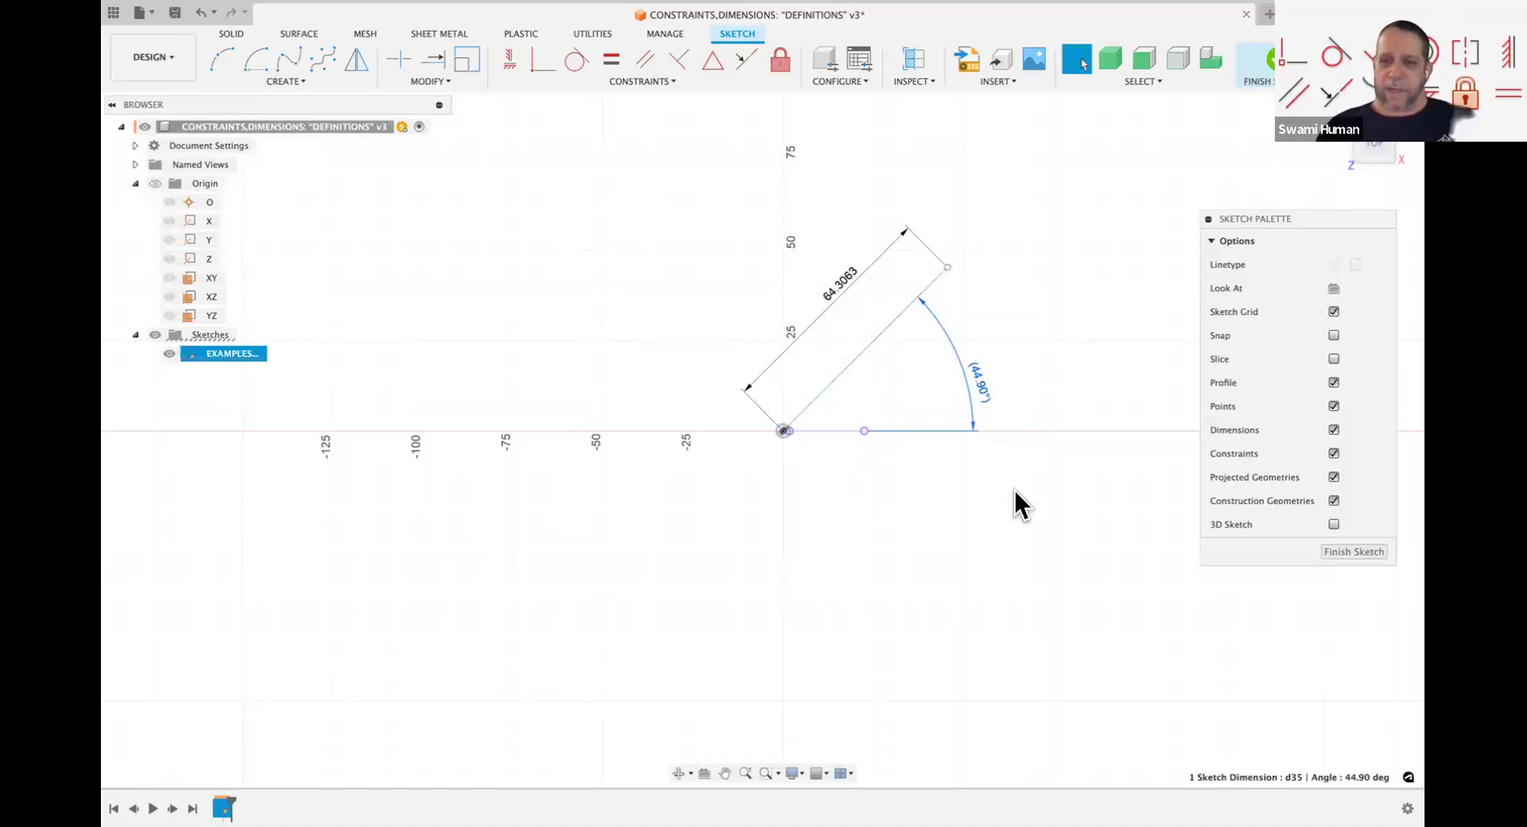
click(1002, 402)
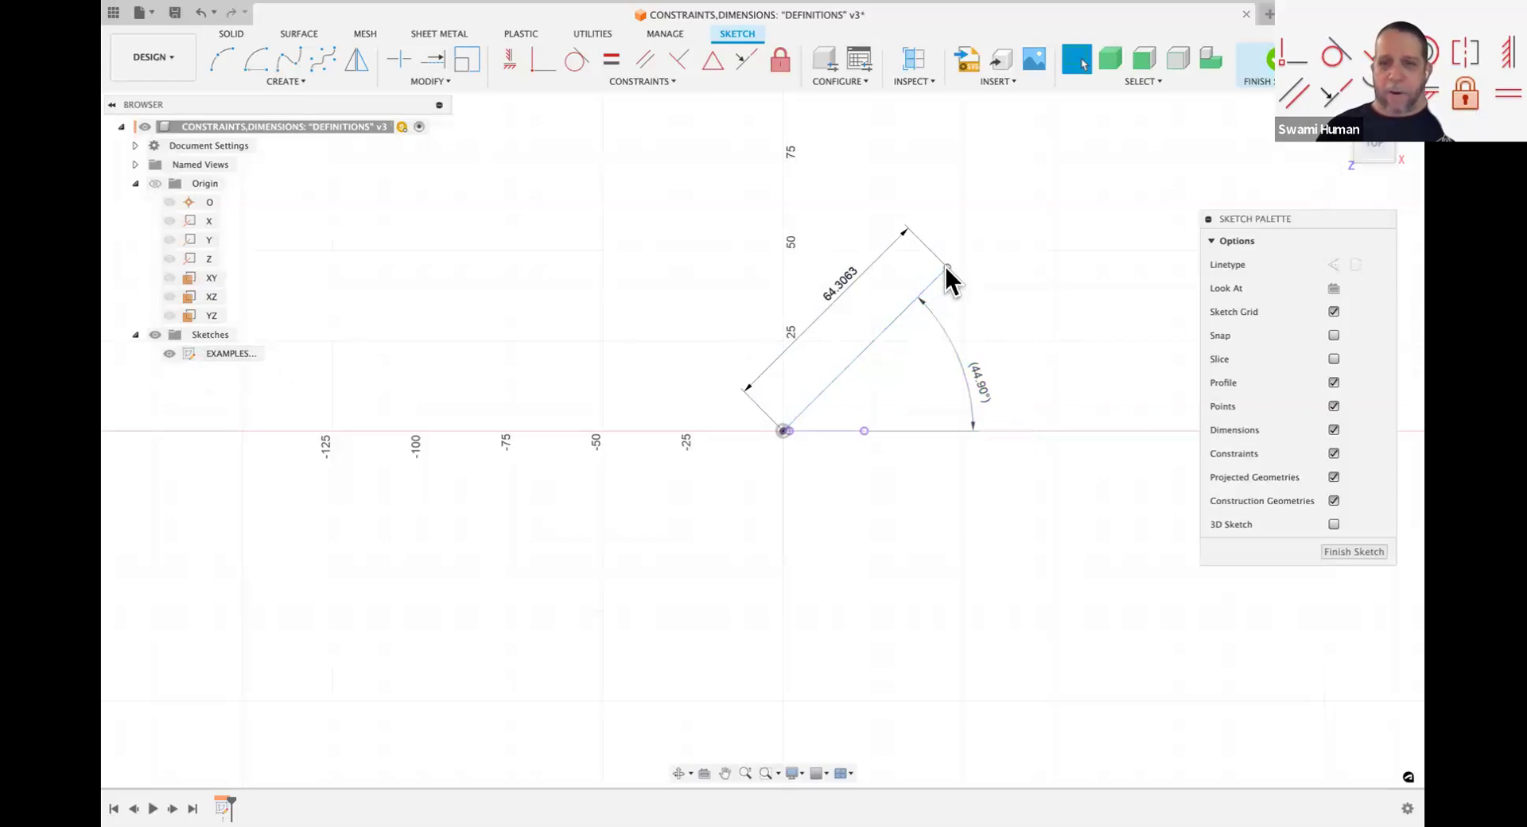
middle_drag(946, 265, 927, 255)
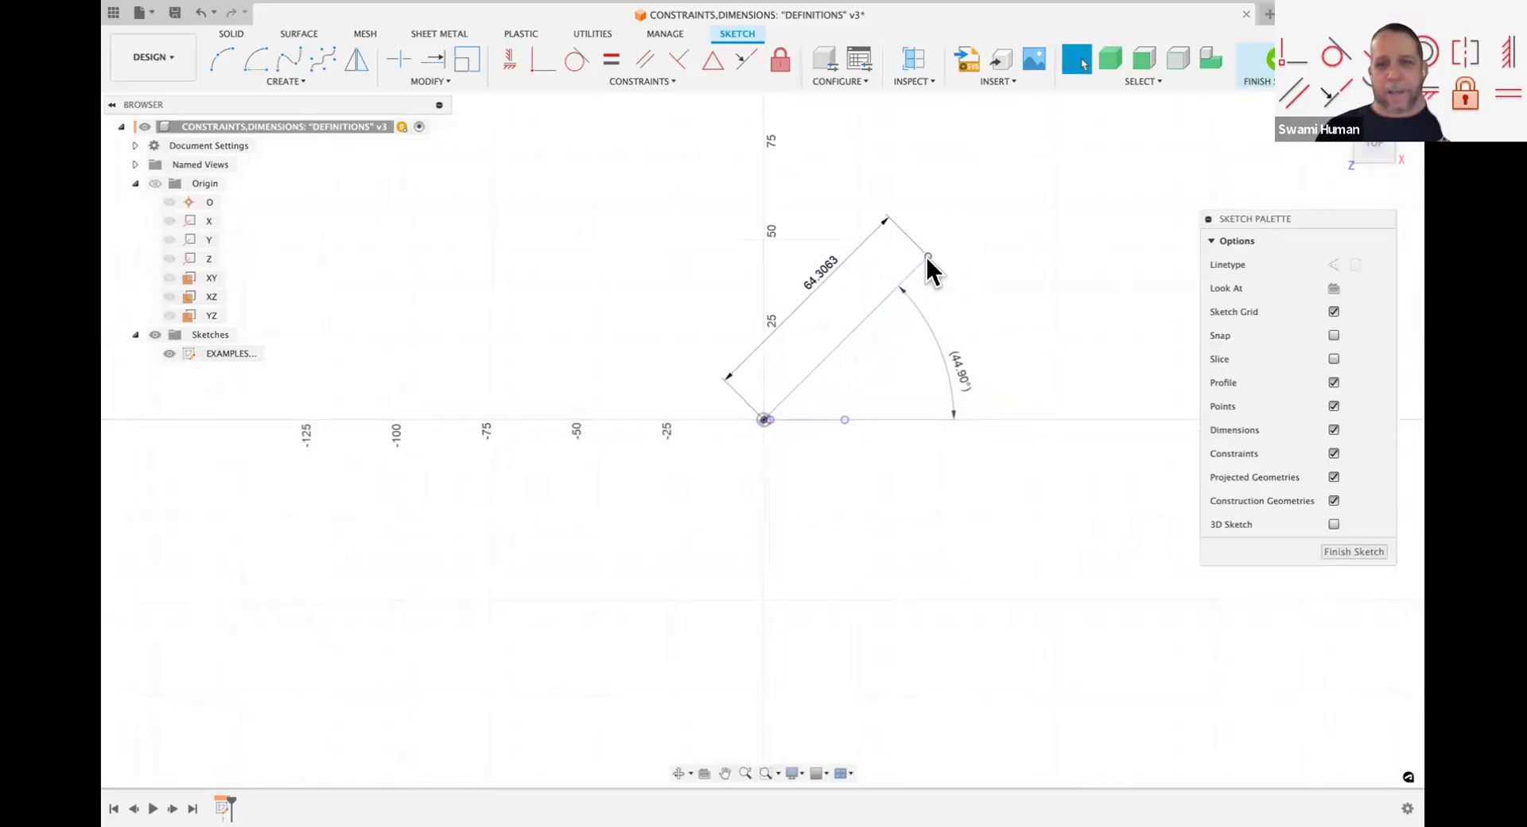
mouse_move(927, 256)
mouse_down()
mouse_move(988, 344)
mouse_move(894, 254)
mouse_move(965, 328)
mouse_move(946, 294)
mouse_move(896, 255)
mouse_move(947, 332)
mouse_move(894, 255)
mouse_move(918, 269)
mouse_up()
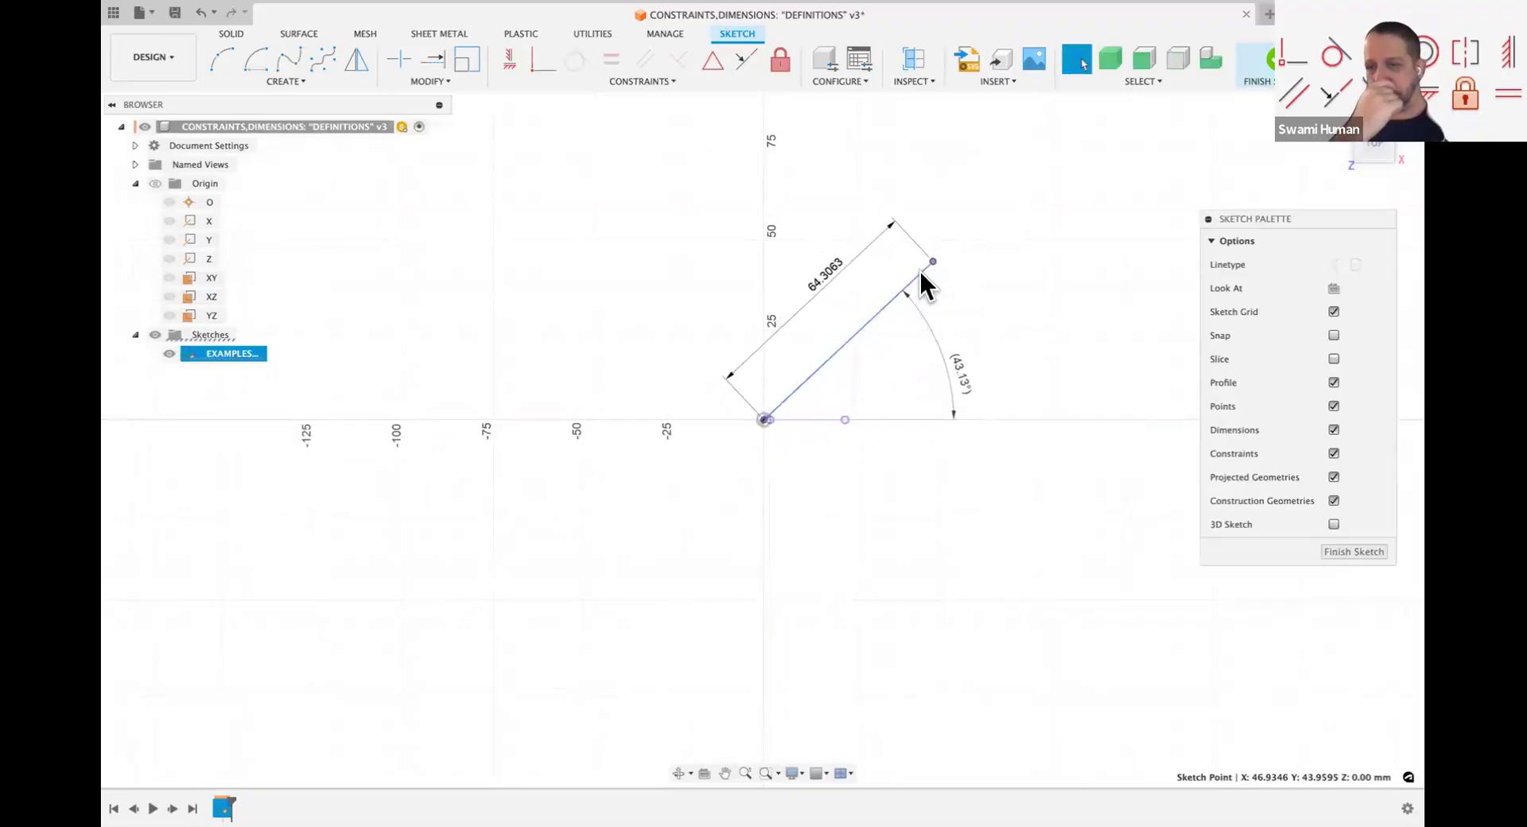
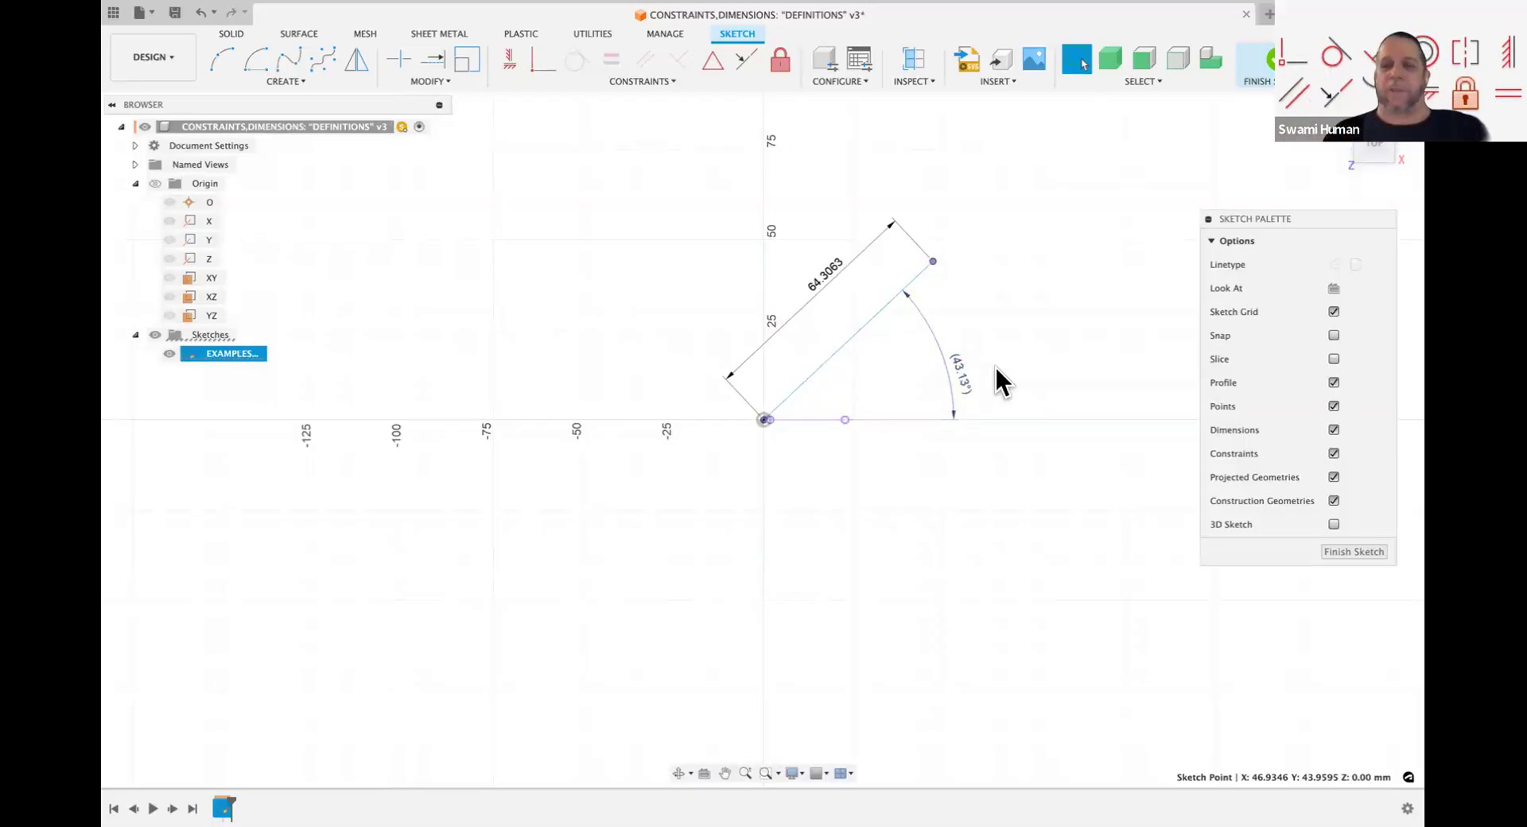
Step: Examine the line's length dimension and the options offered for its driven angle dimension
click(960, 369)
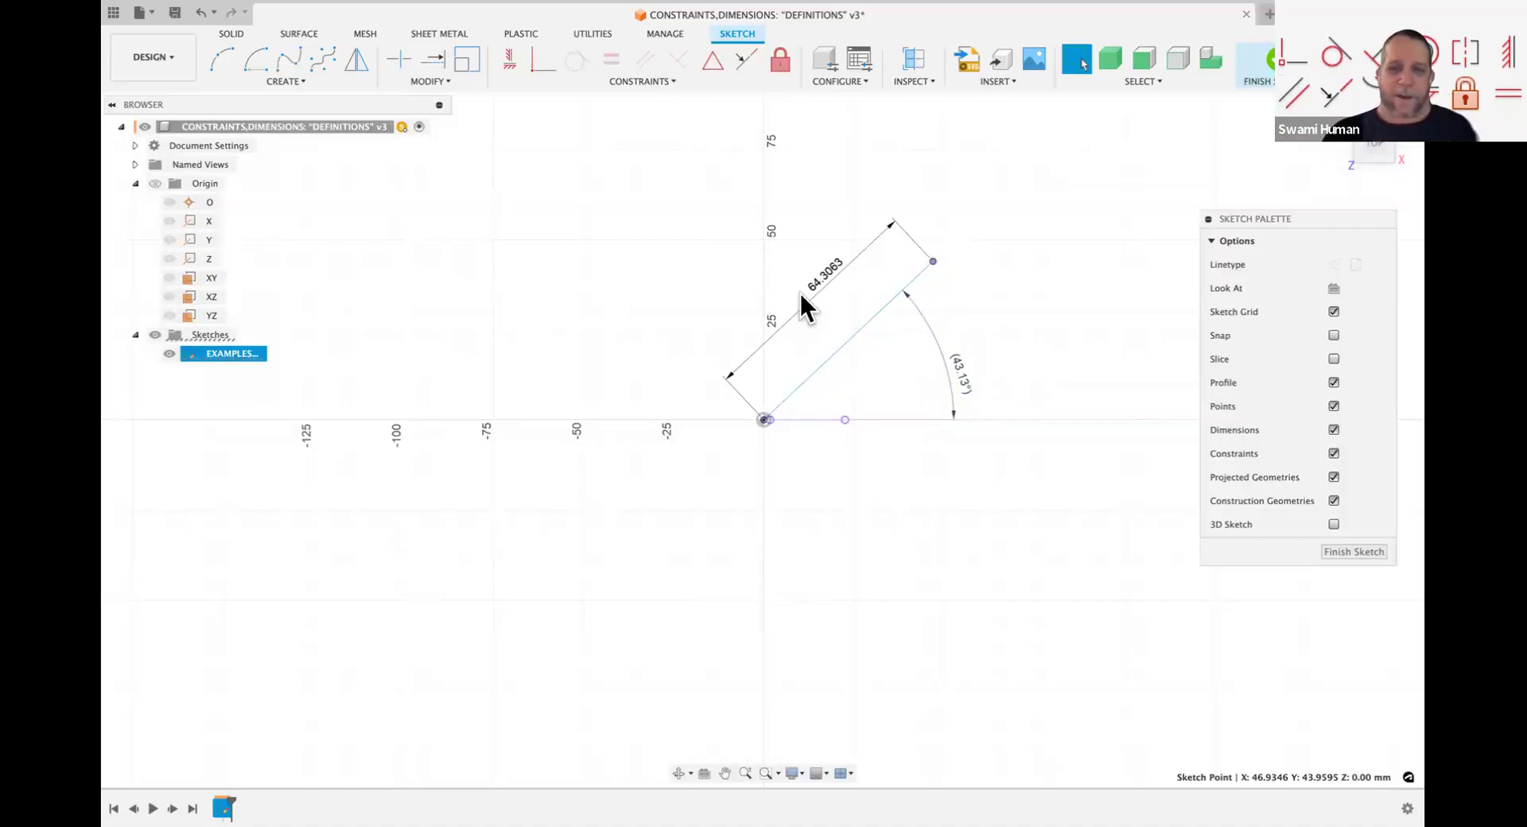
mouse_move(665, 213)
mouse_down()
mouse_move(940, 402)
mouse_move(1000, 463)
mouse_up()
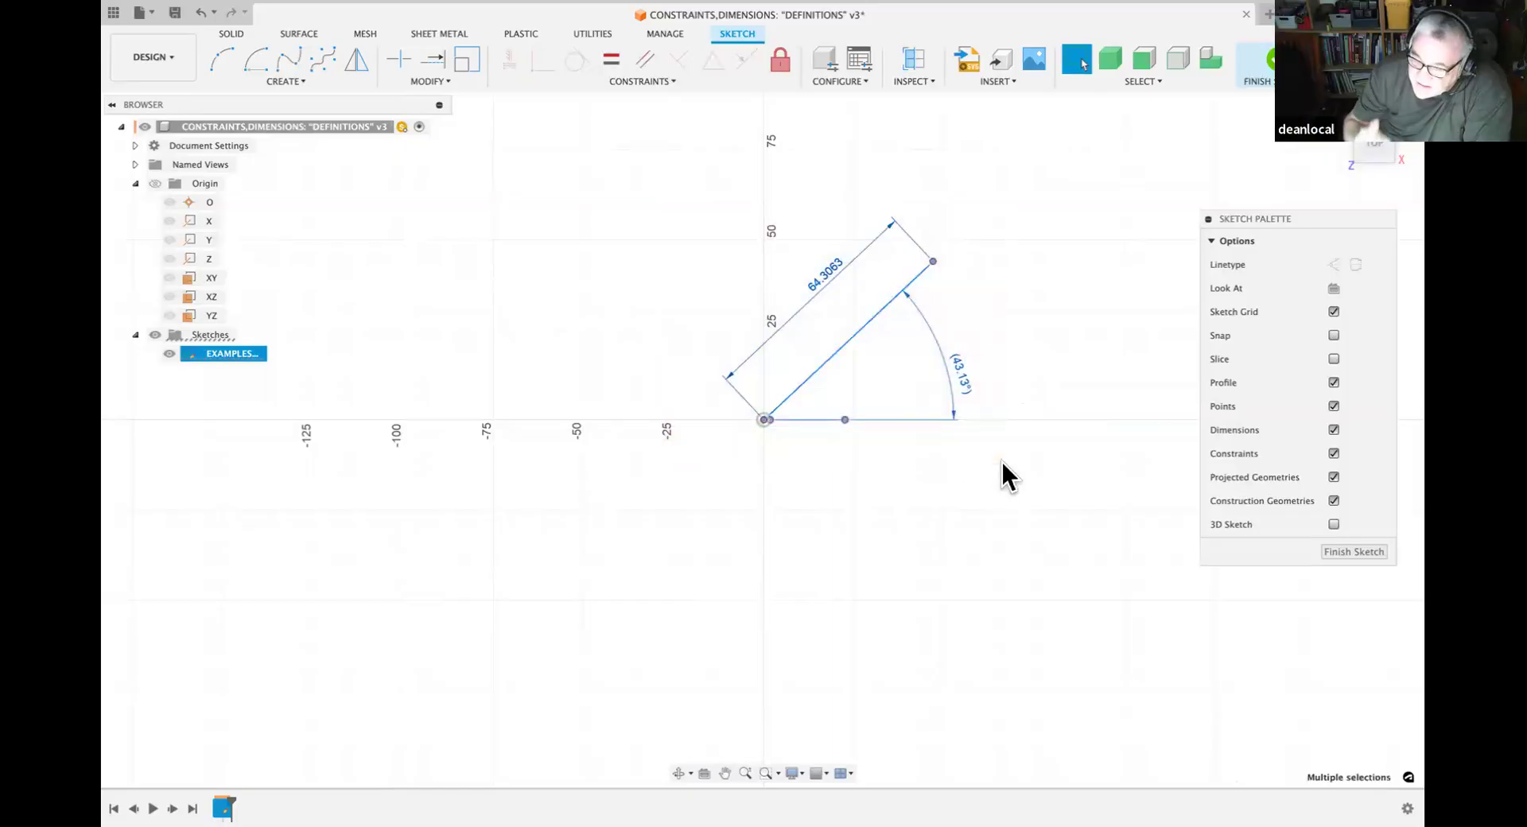
click(928, 474)
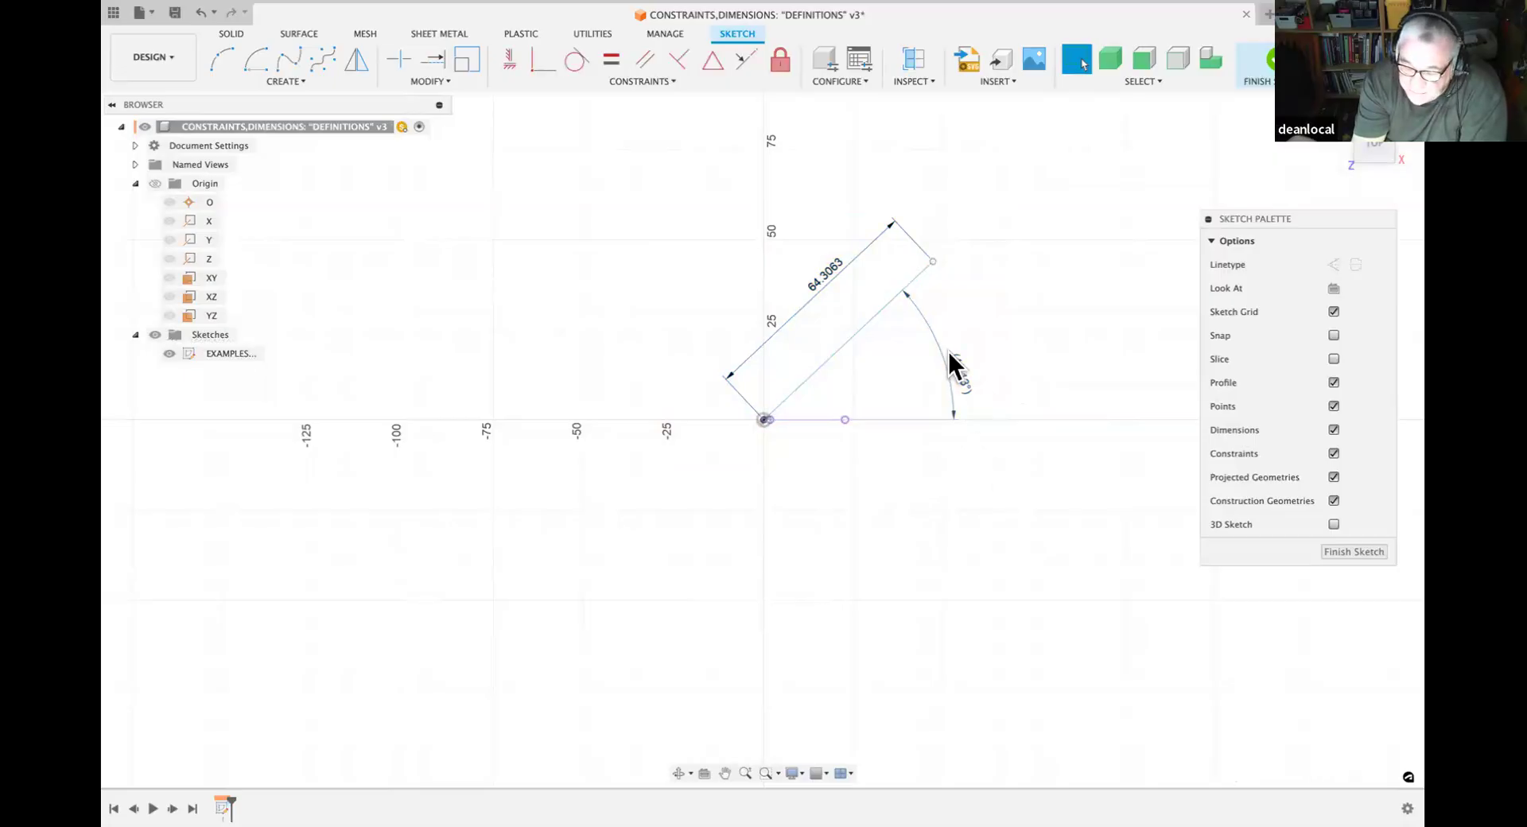
click(815, 279)
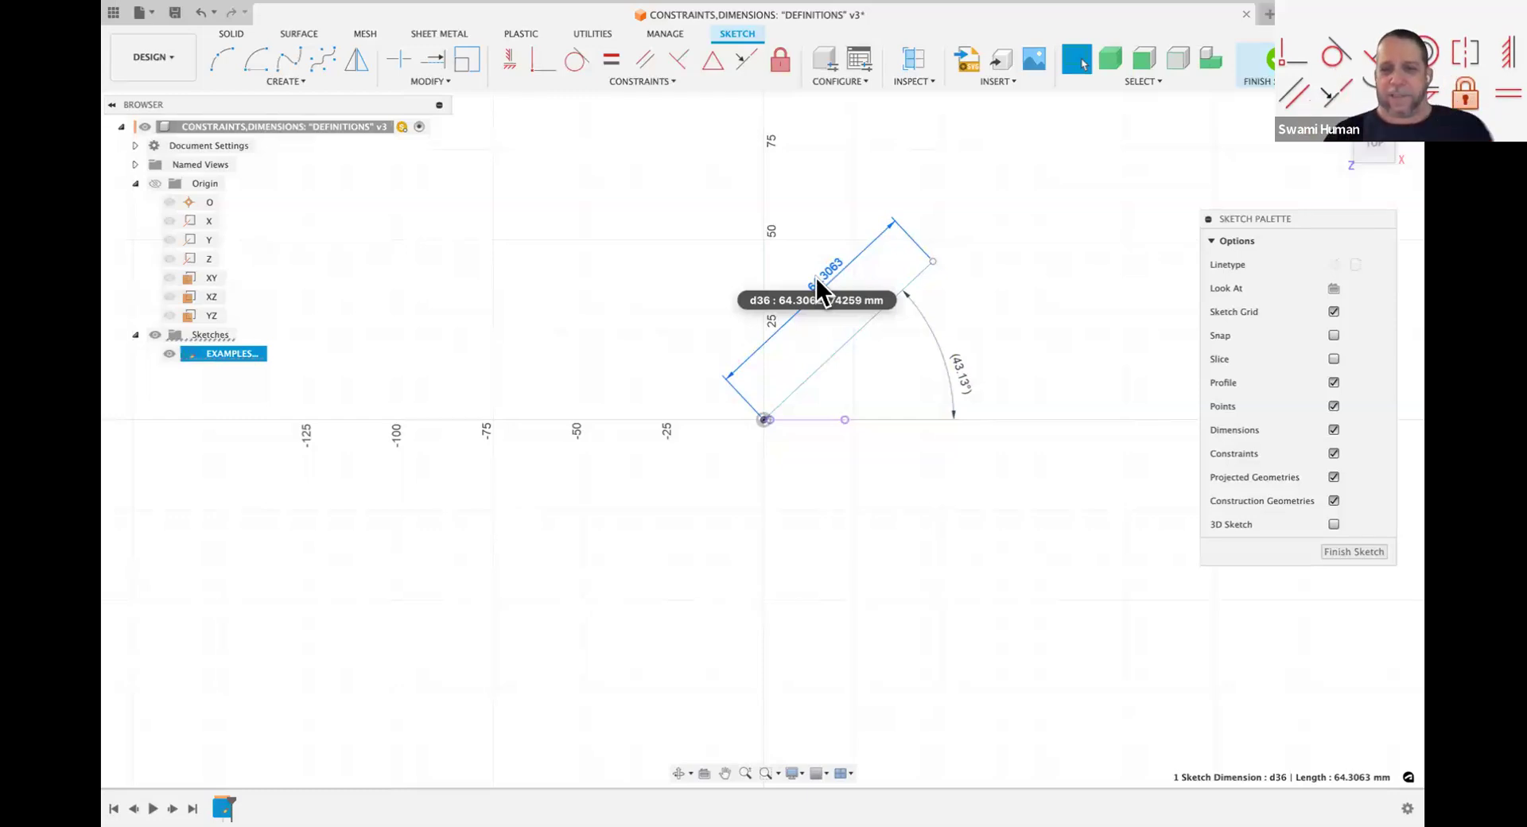
click(1008, 320)
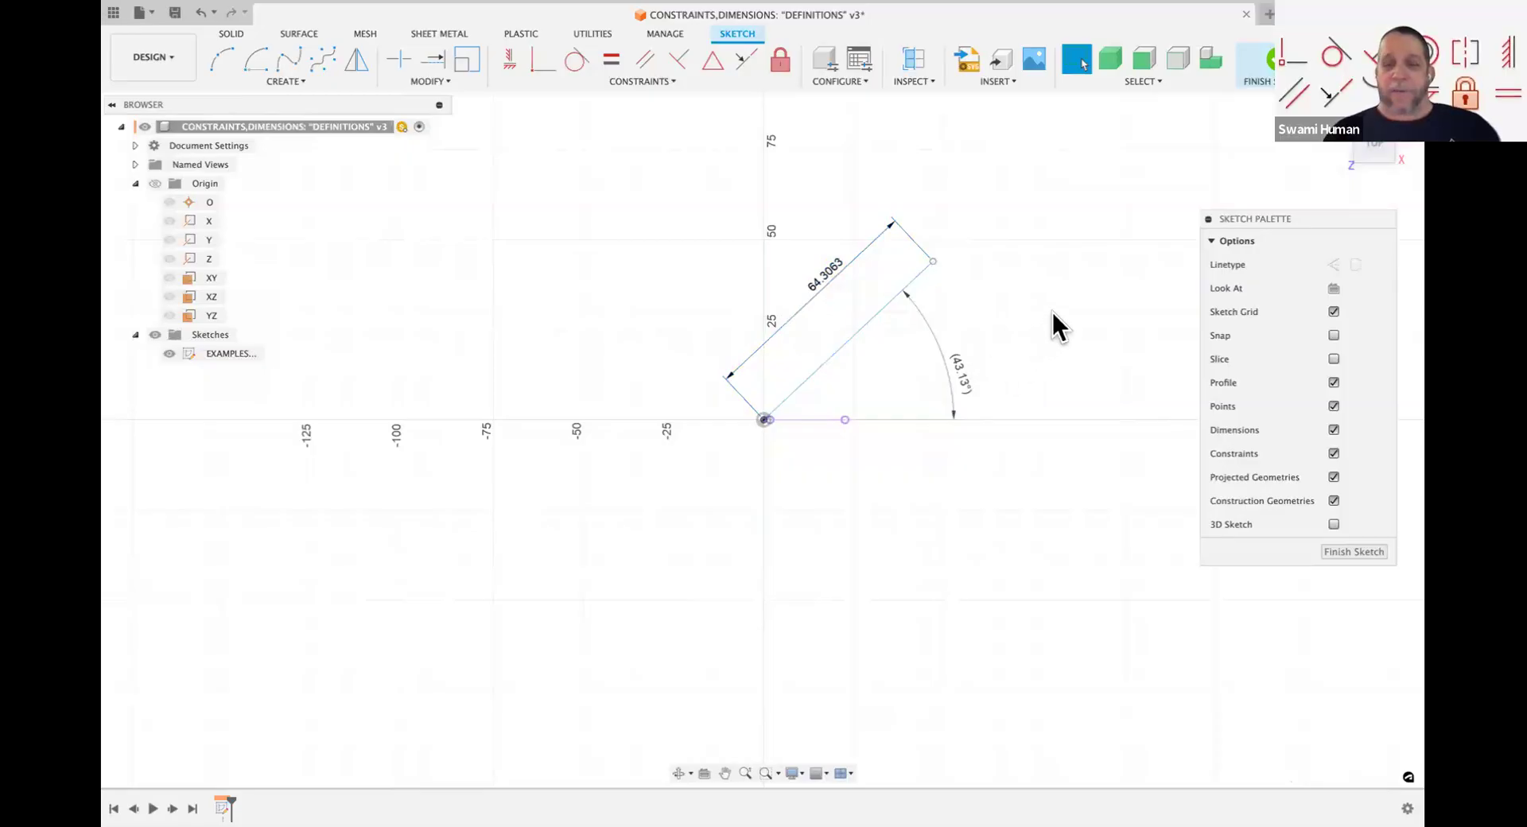
right_click(958, 367)
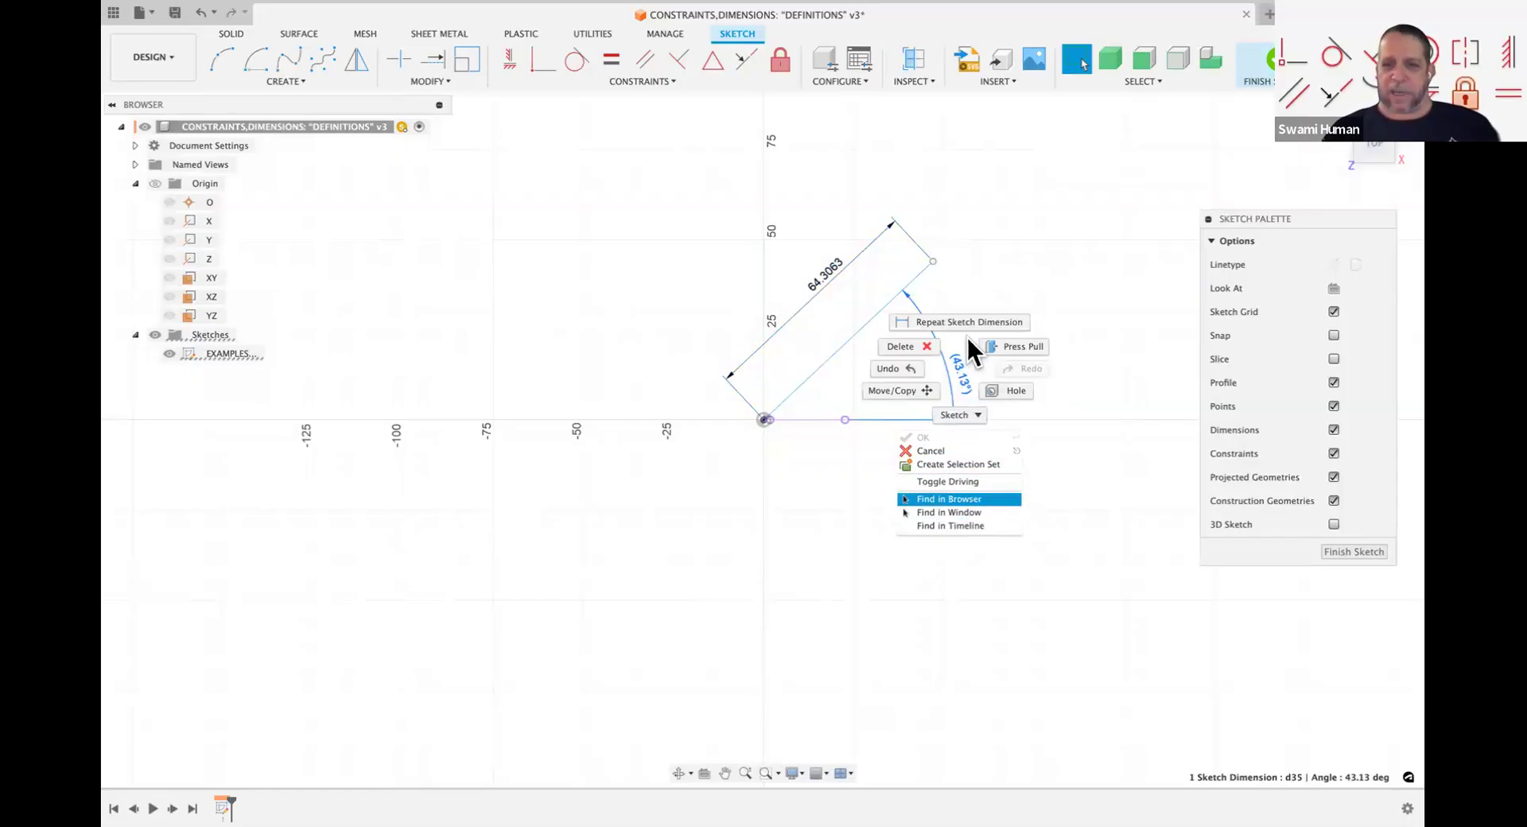
click(999, 602)
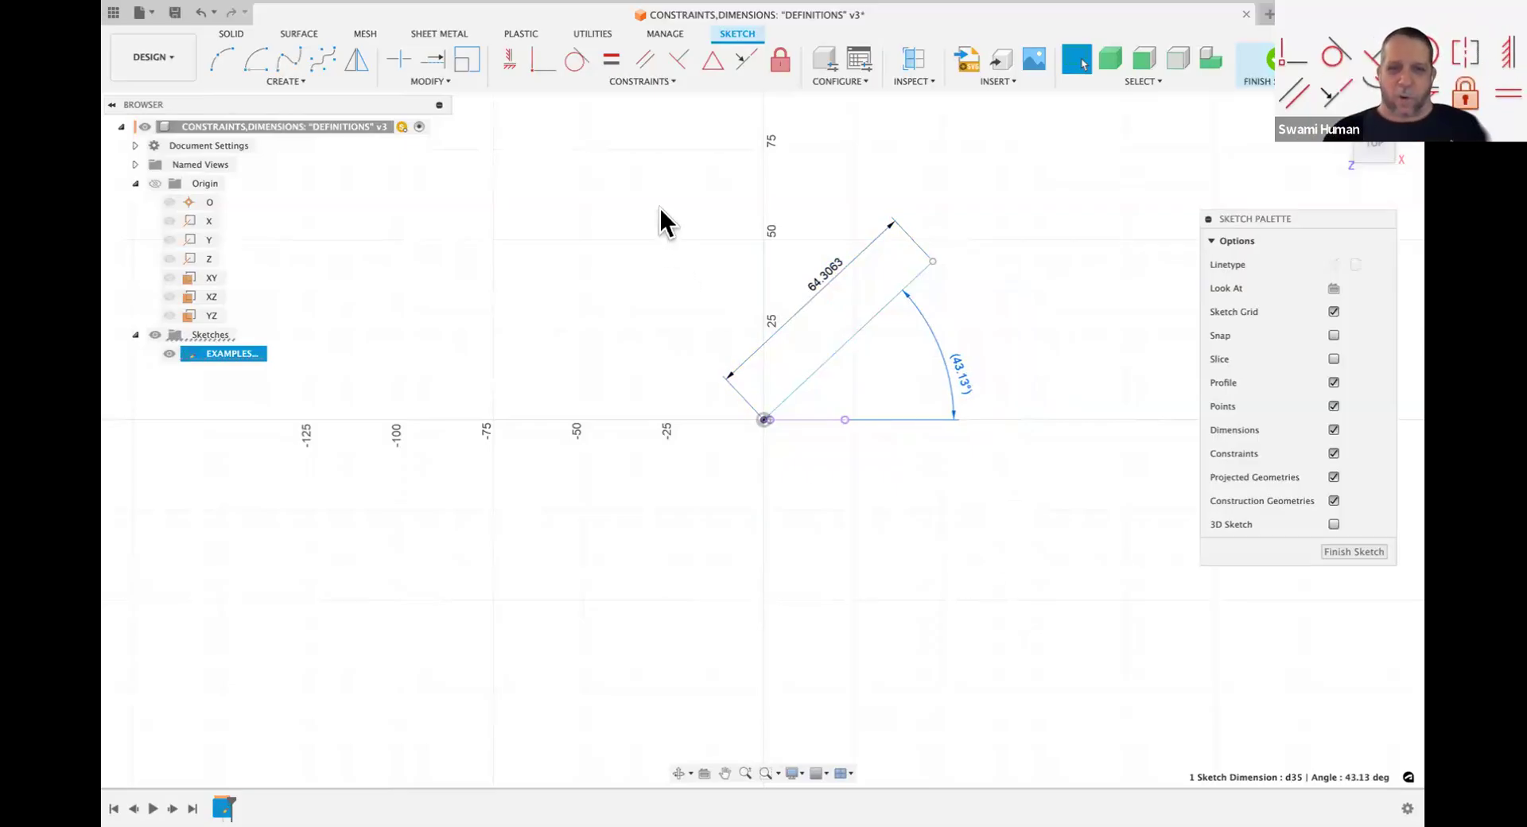
Step: Delete the sloped line, the projected axis line and both dimensions from the sketch
mouse_move(660, 210)
mouse_down()
mouse_move(849, 350)
mouse_move(1005, 506)
mouse_up()
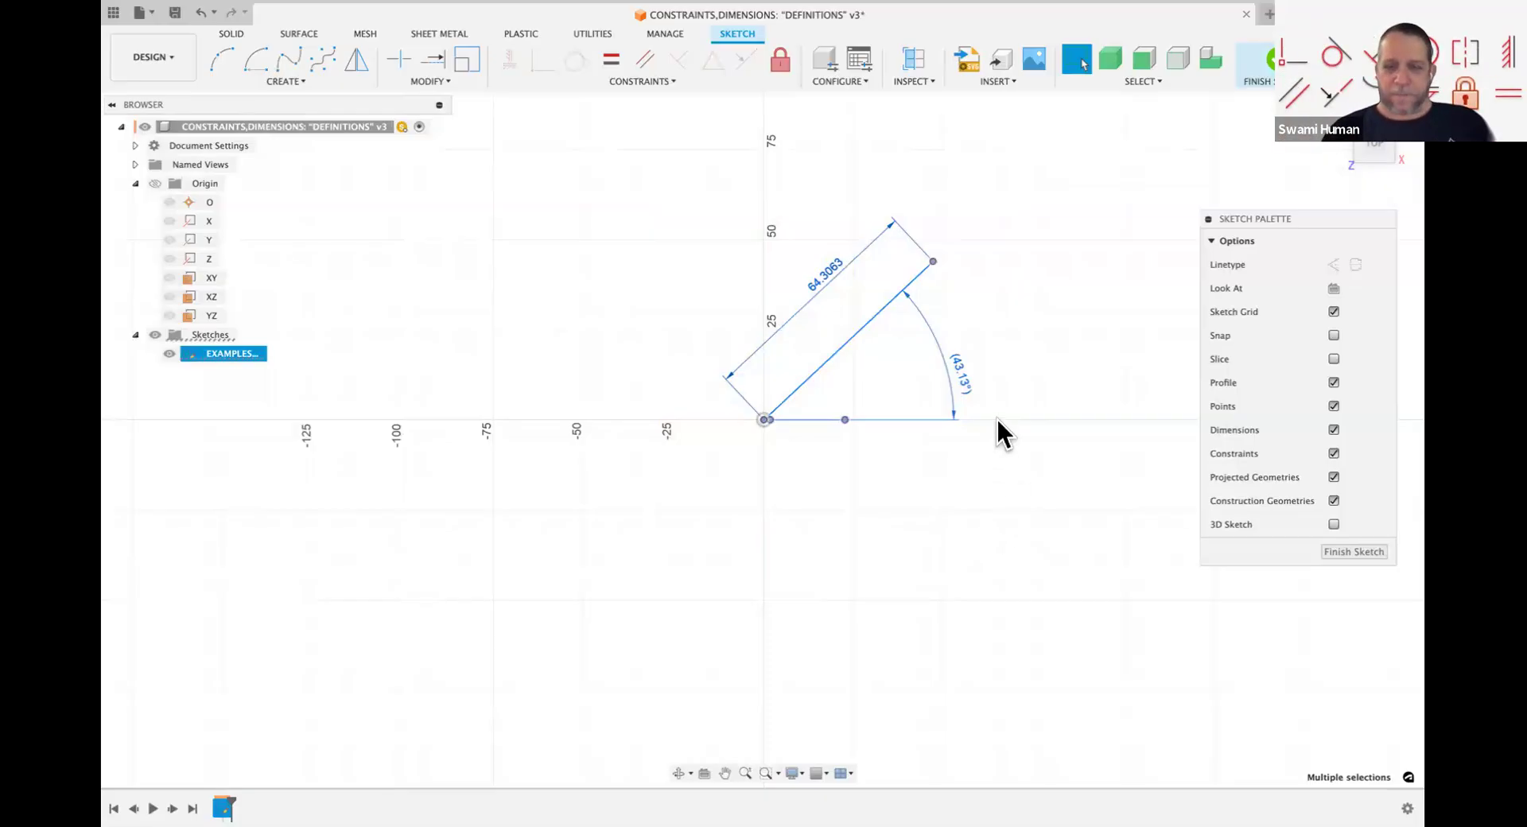
key(Delete)
scroll(943, 419, up, 2)
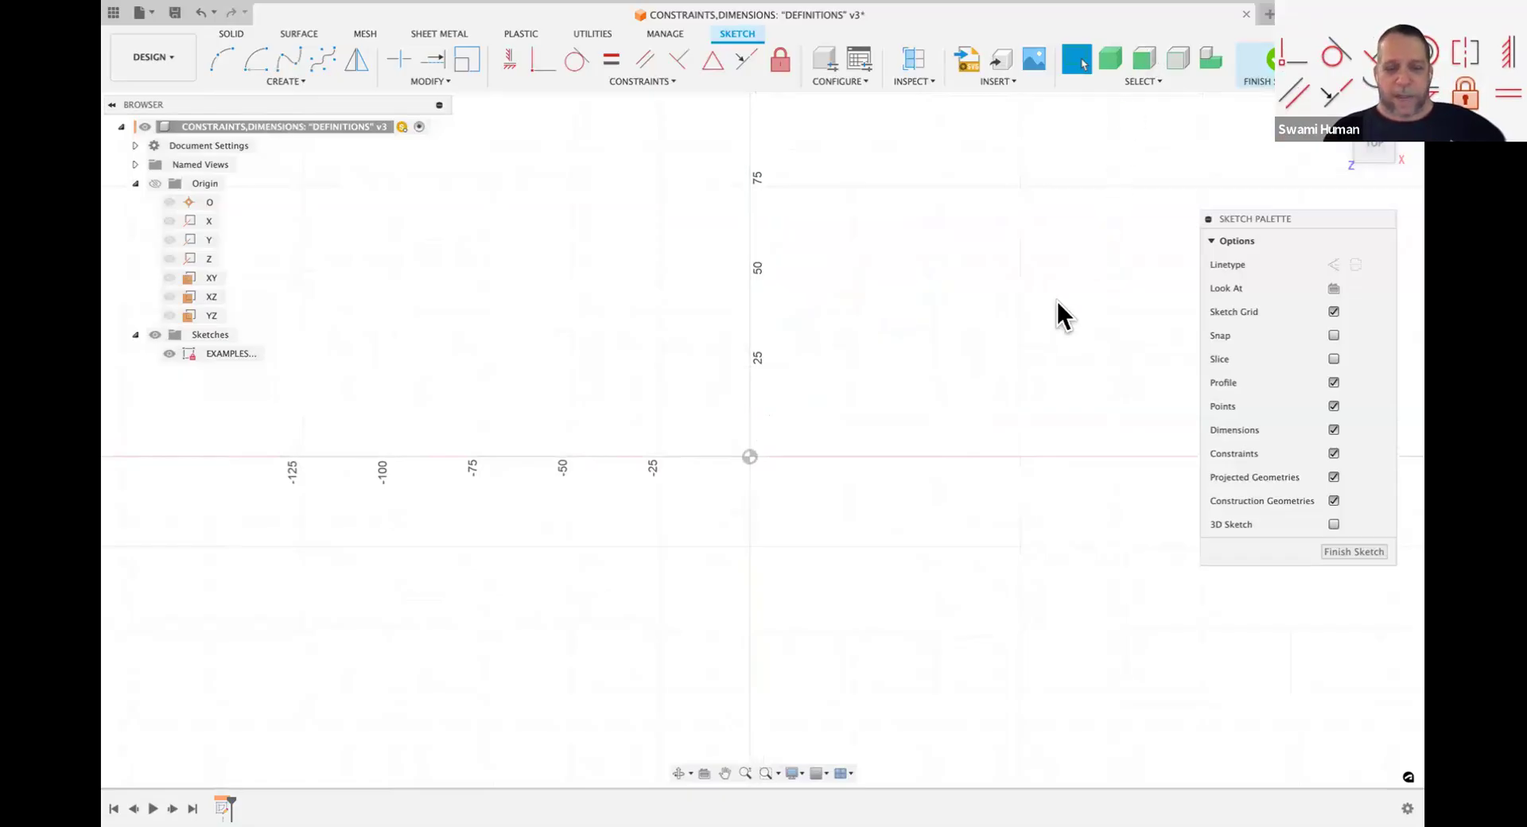
Step: Draw a two-point rectangle about 32 mm wide and 60 mm tall, just right of the origin and crossing the horizontal axis
key(r)
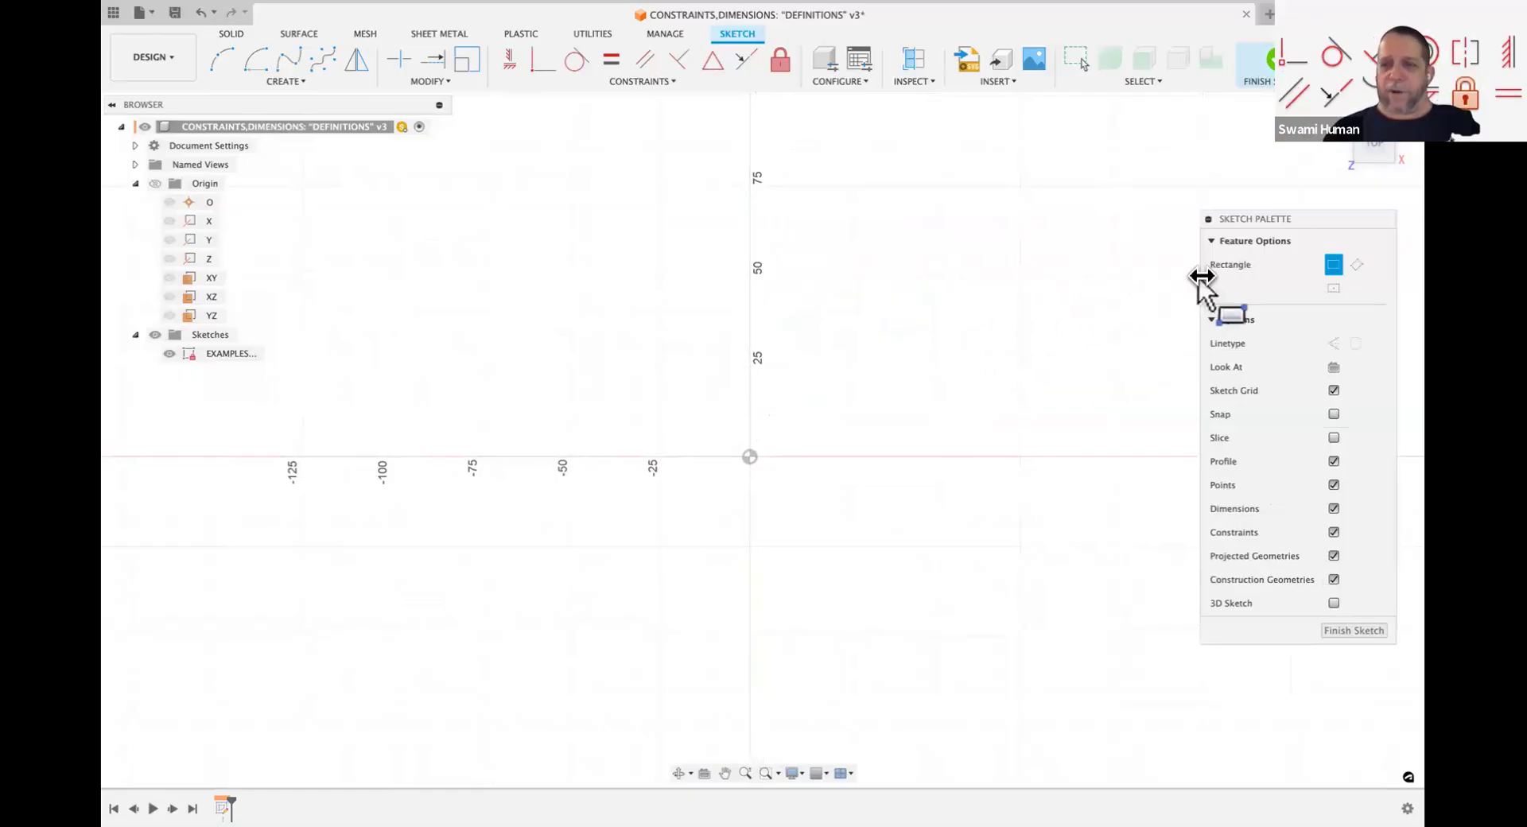
drag(1145, 273, 1144, 273)
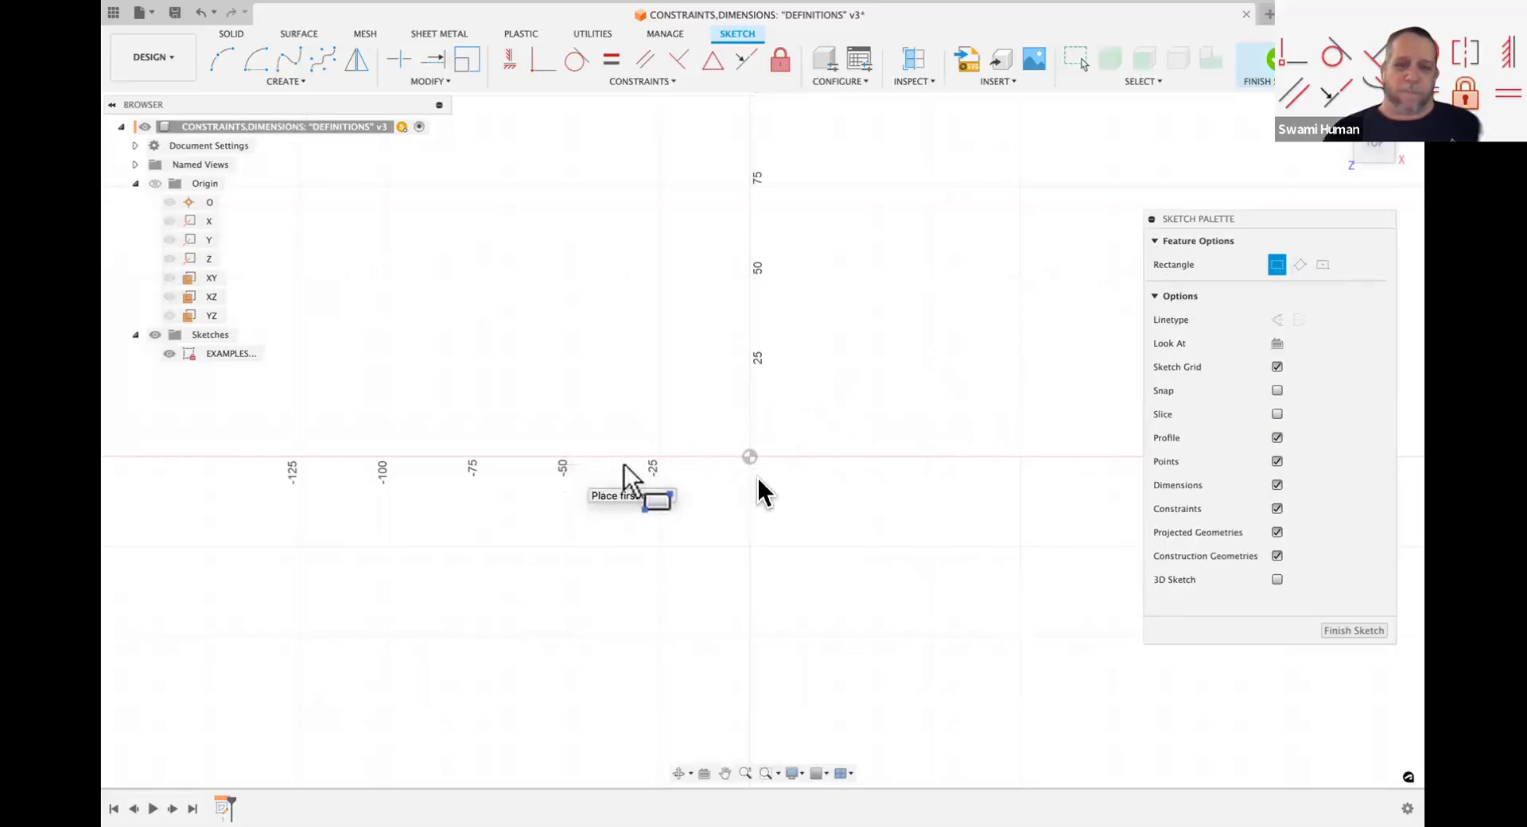
middle_drag(757, 479, 644, 531)
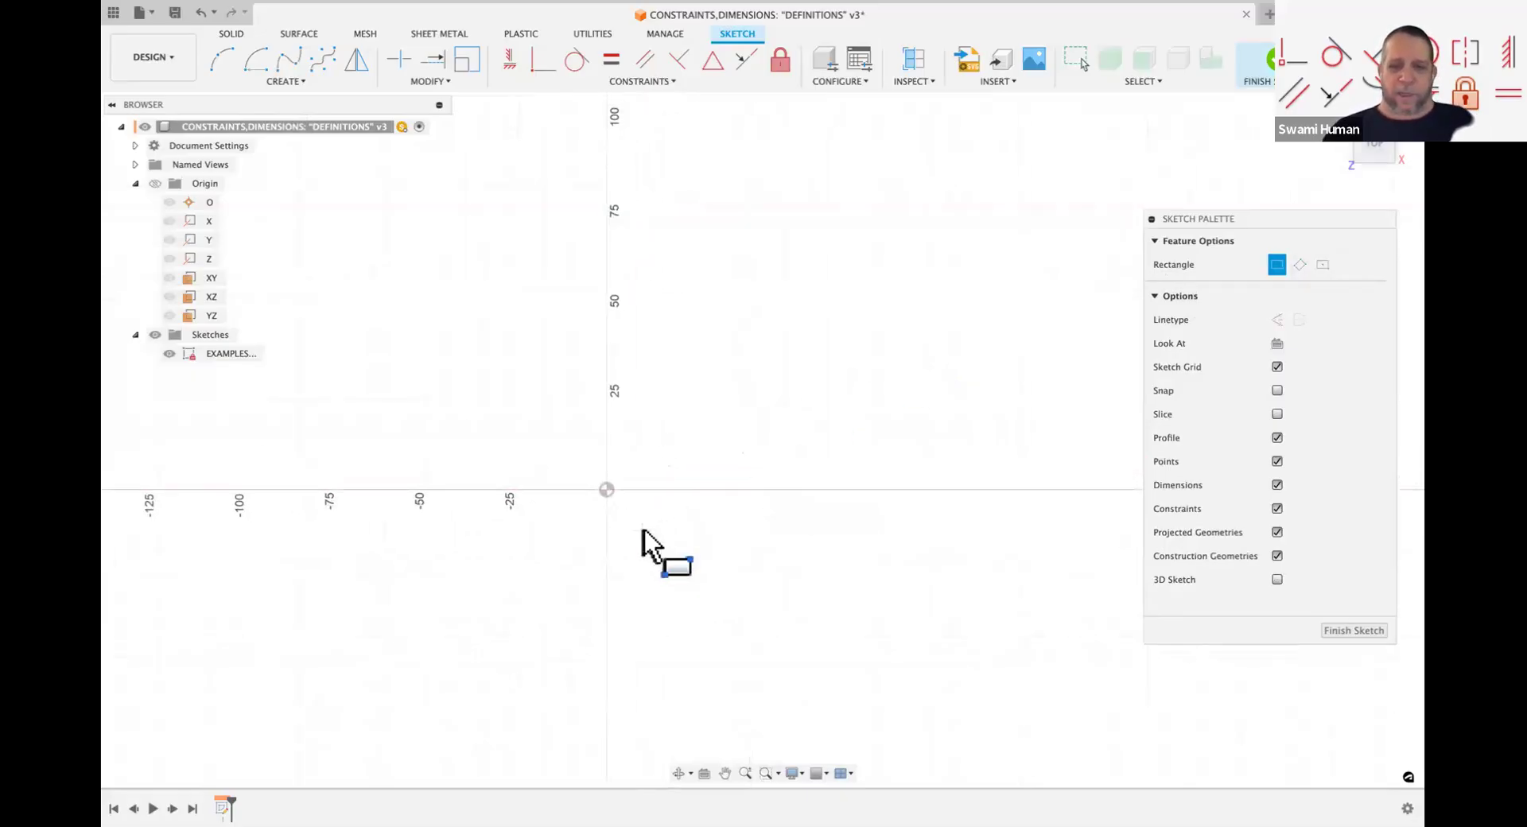
click(644, 530)
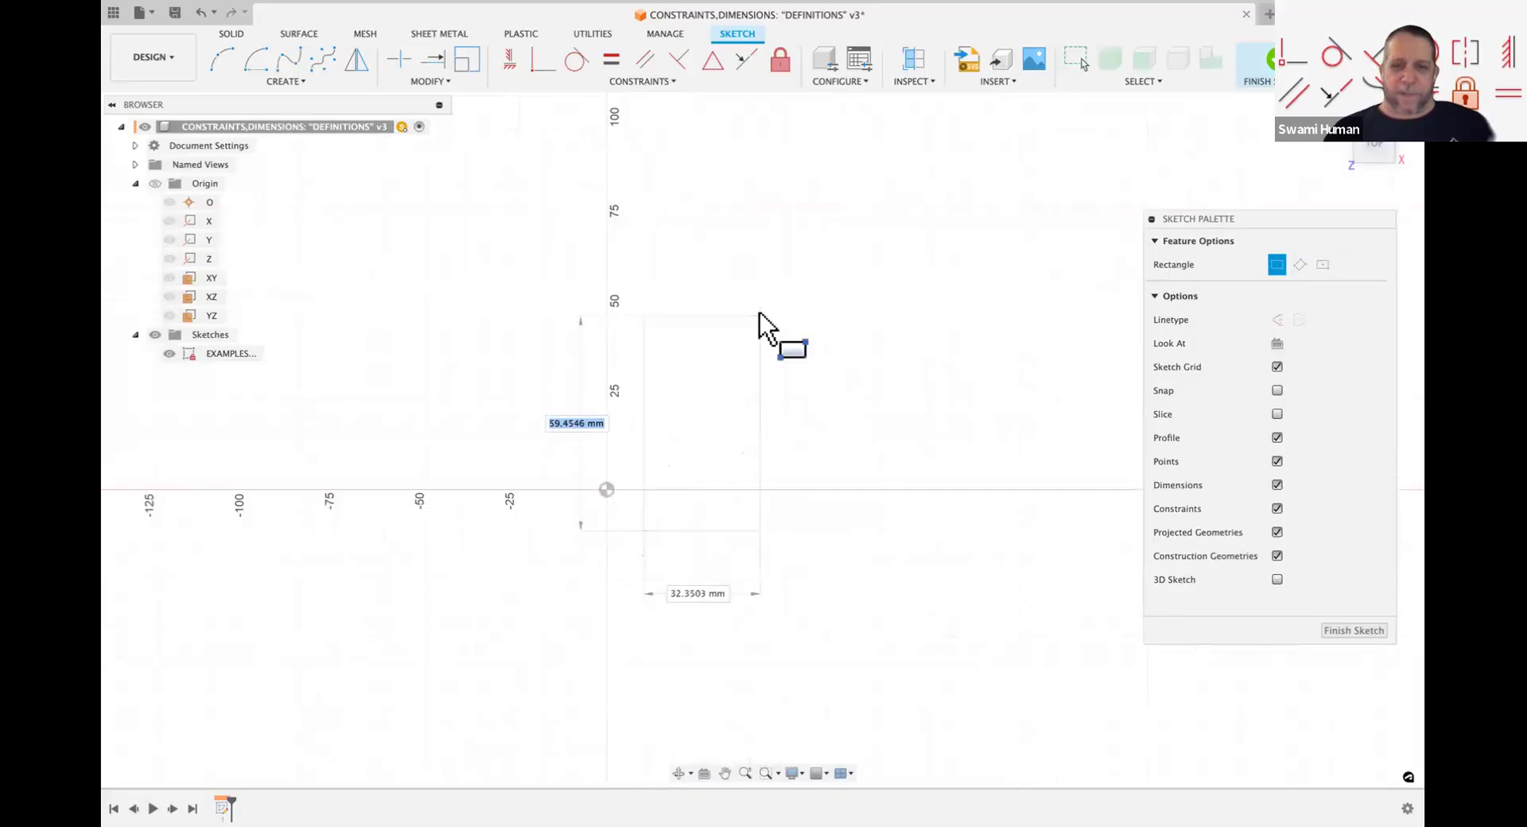
click(757, 312)
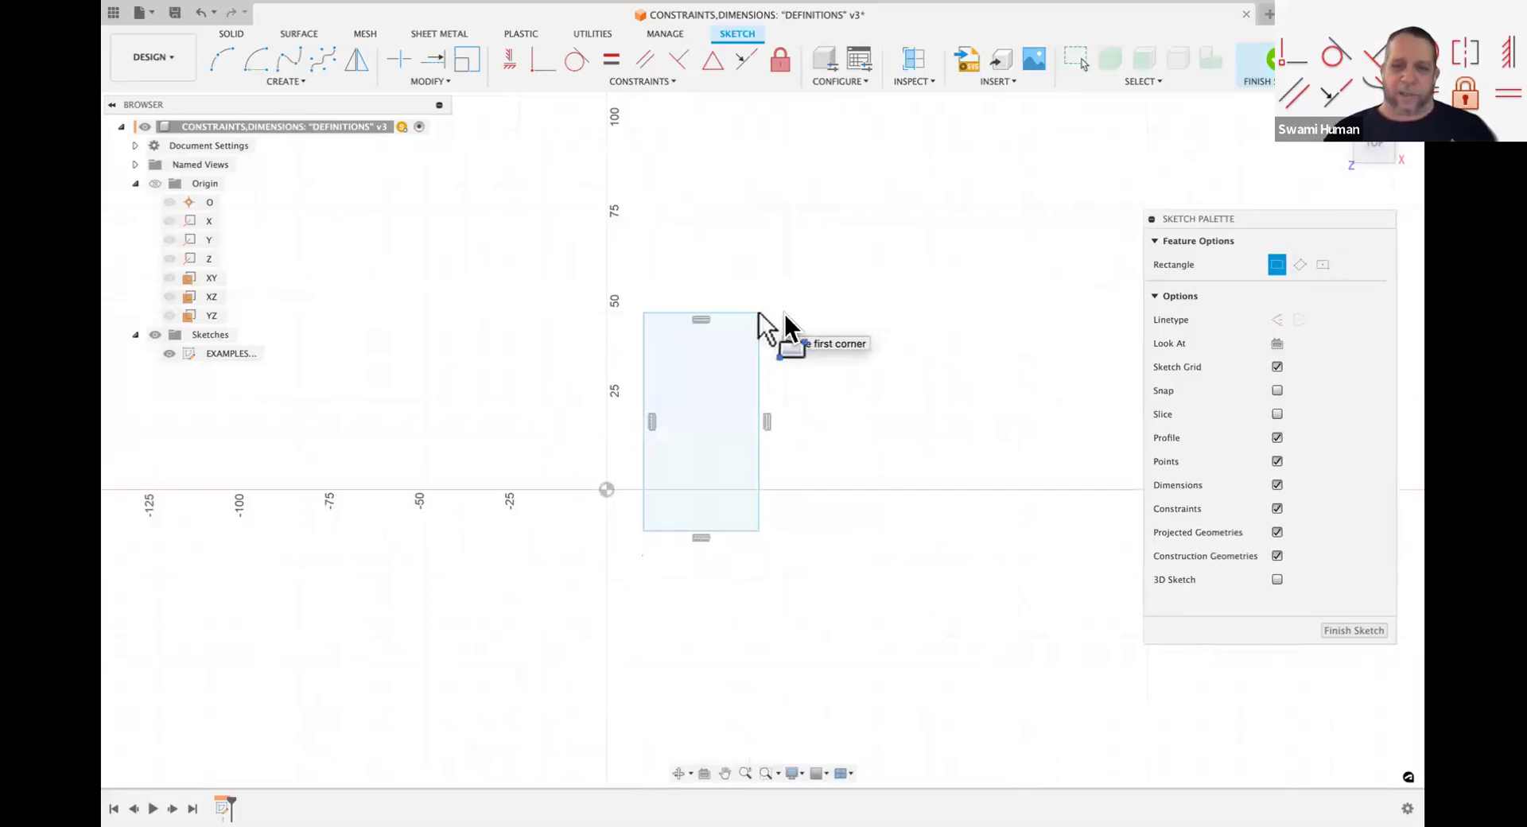
key(Escape)
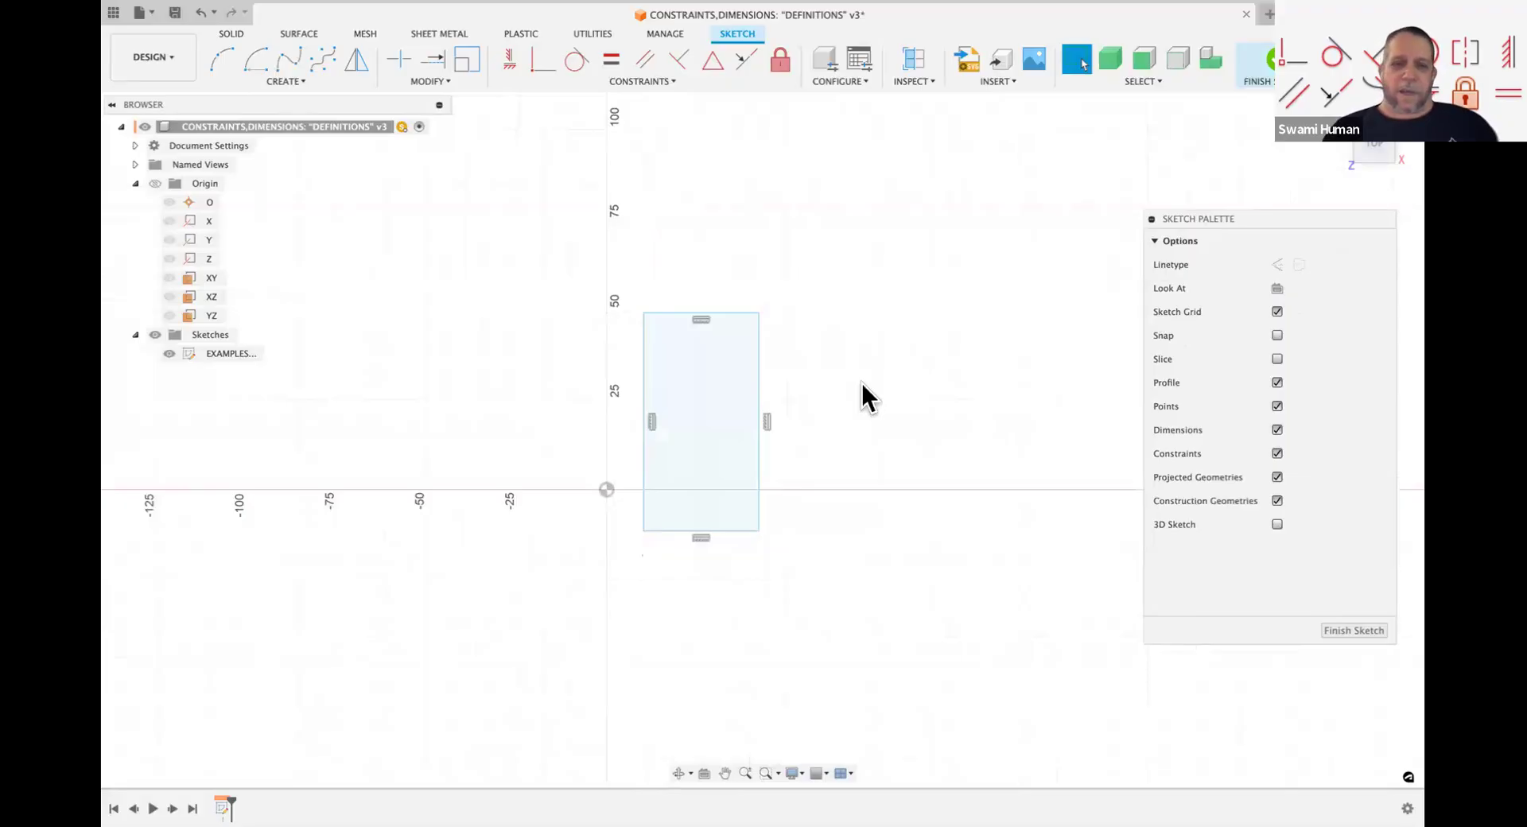
Step: Draw a three-point rectangle sloping upward to the right of the first one, about 56.4 mm long and 13 mm wide
scroll(861, 380, right, 5)
scroll(860, 380, right, 2)
key(r)
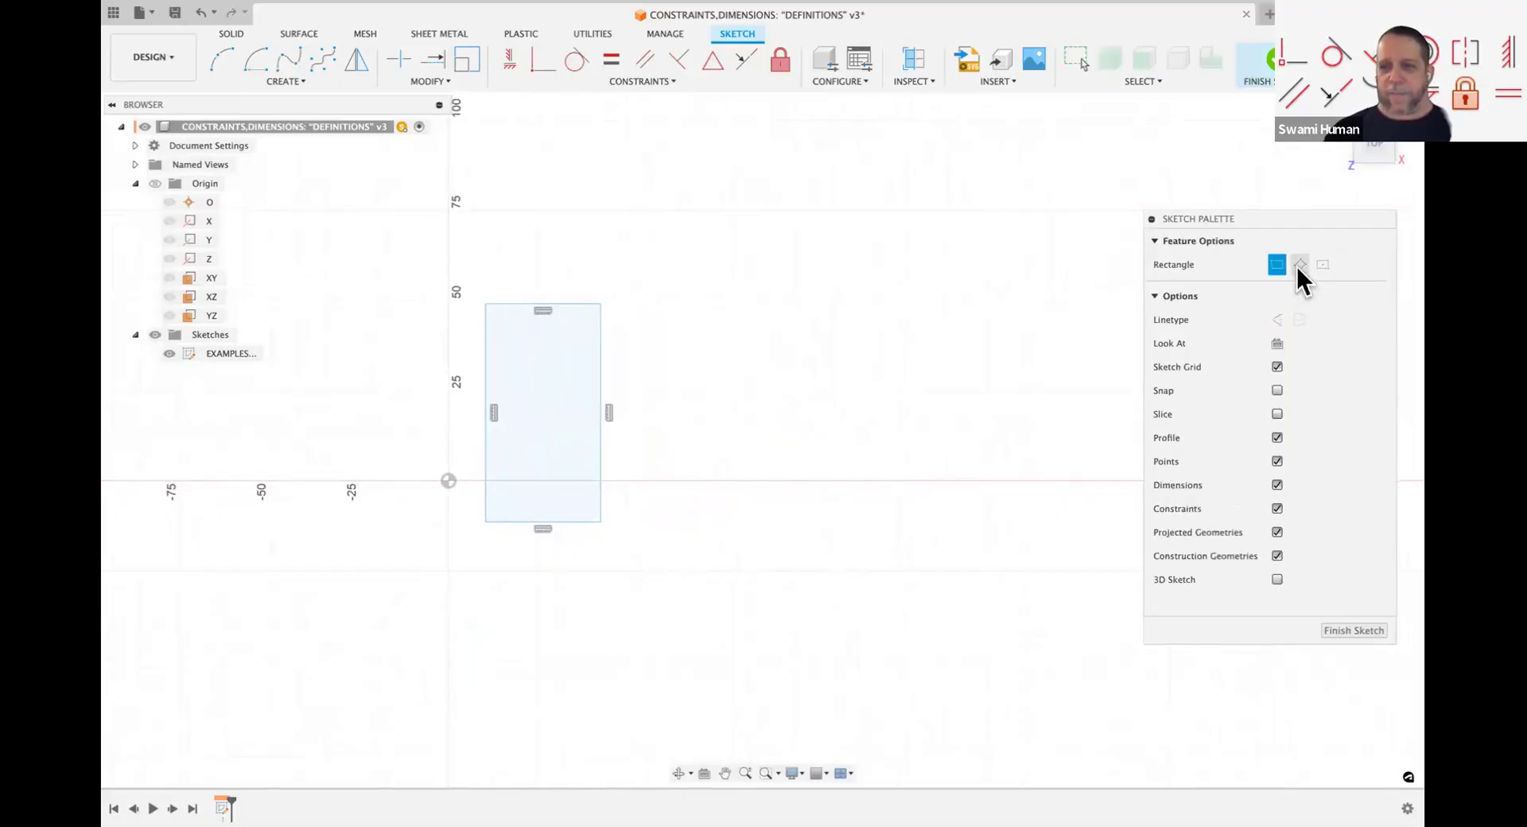
click(1297, 266)
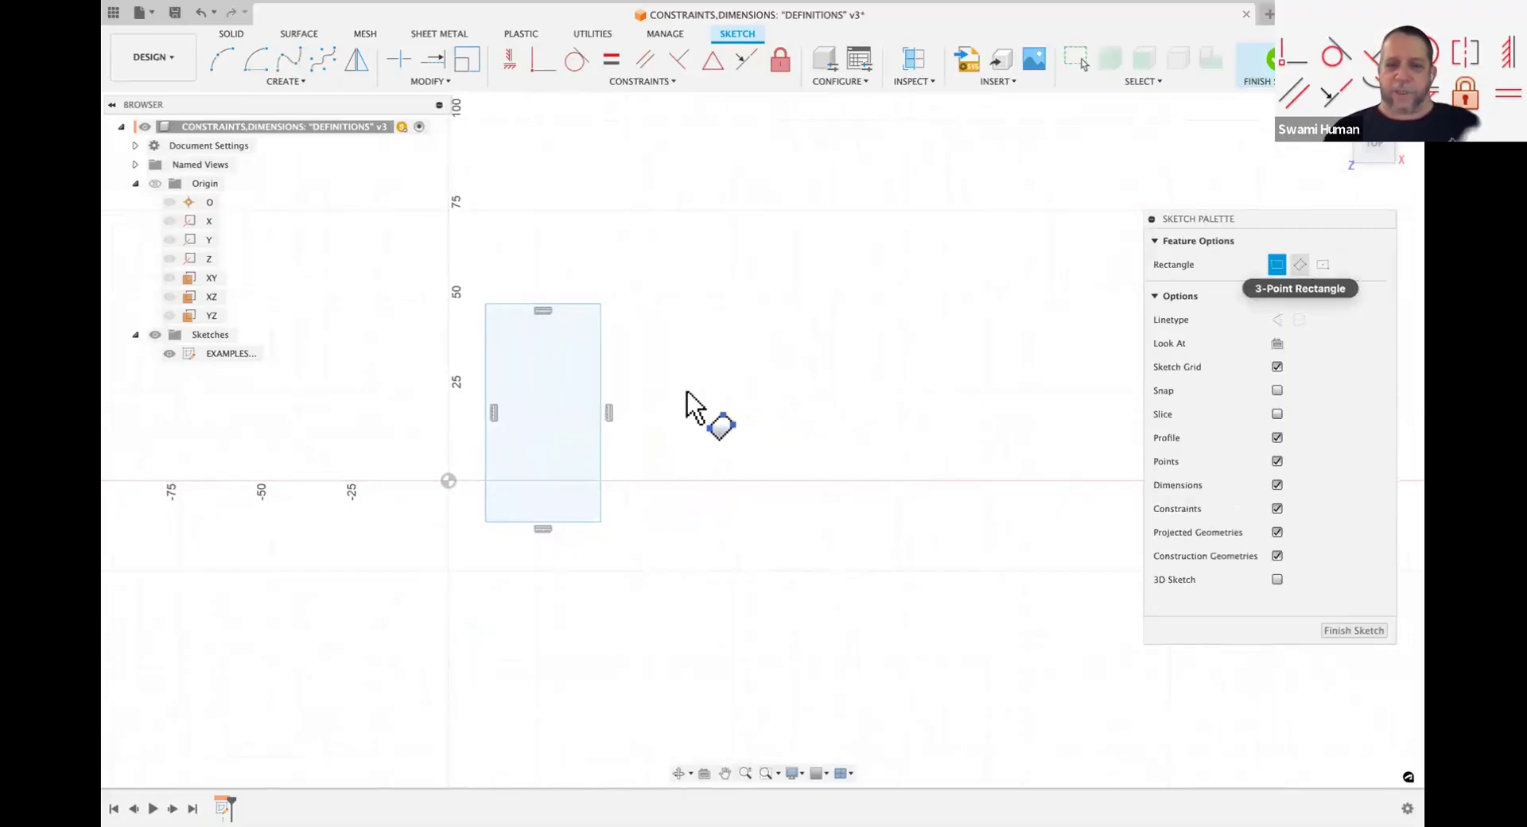
click(725, 371)
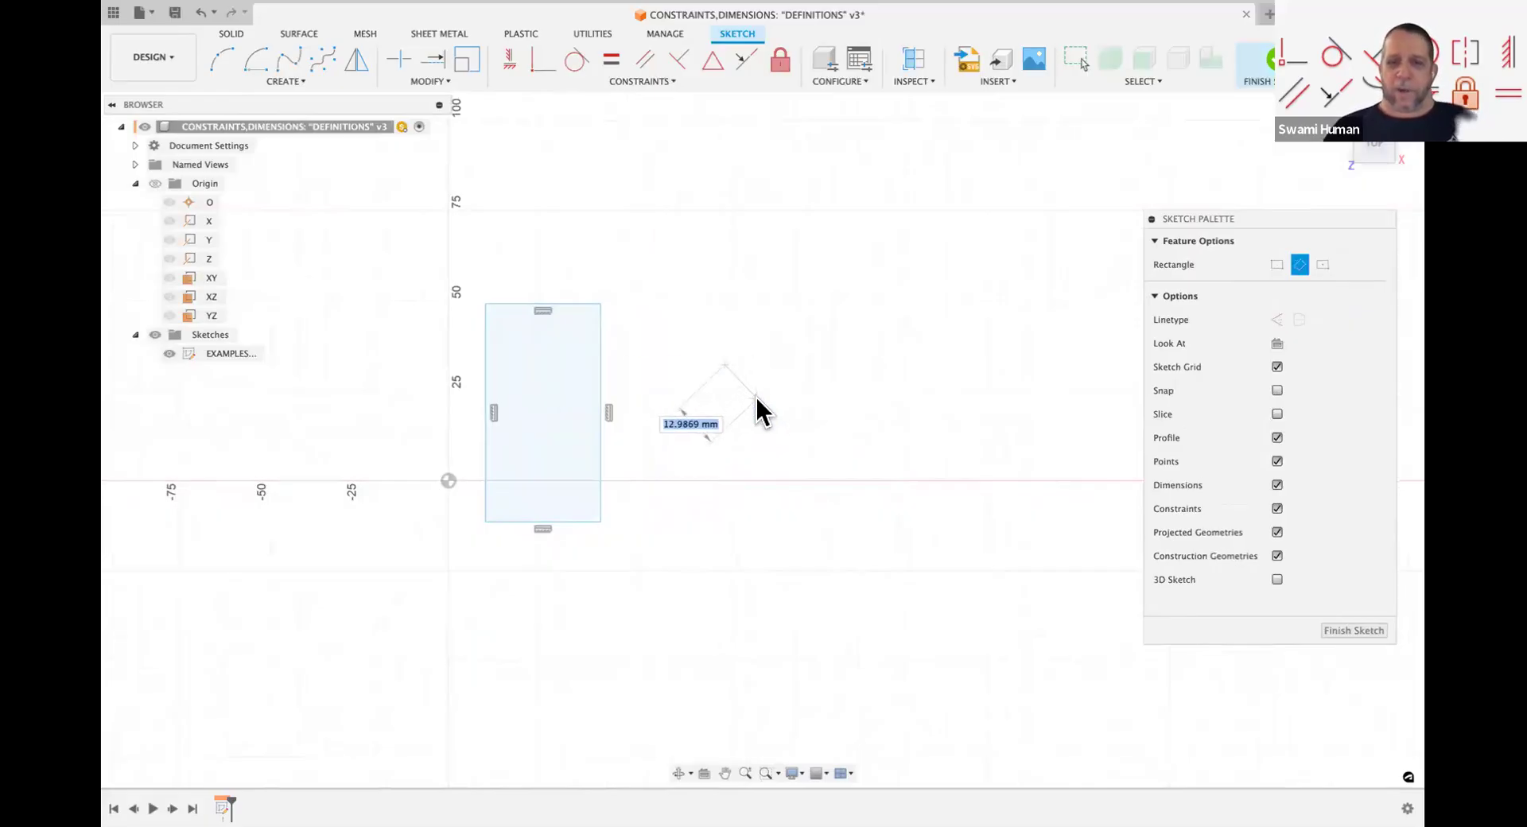
click(910, 260)
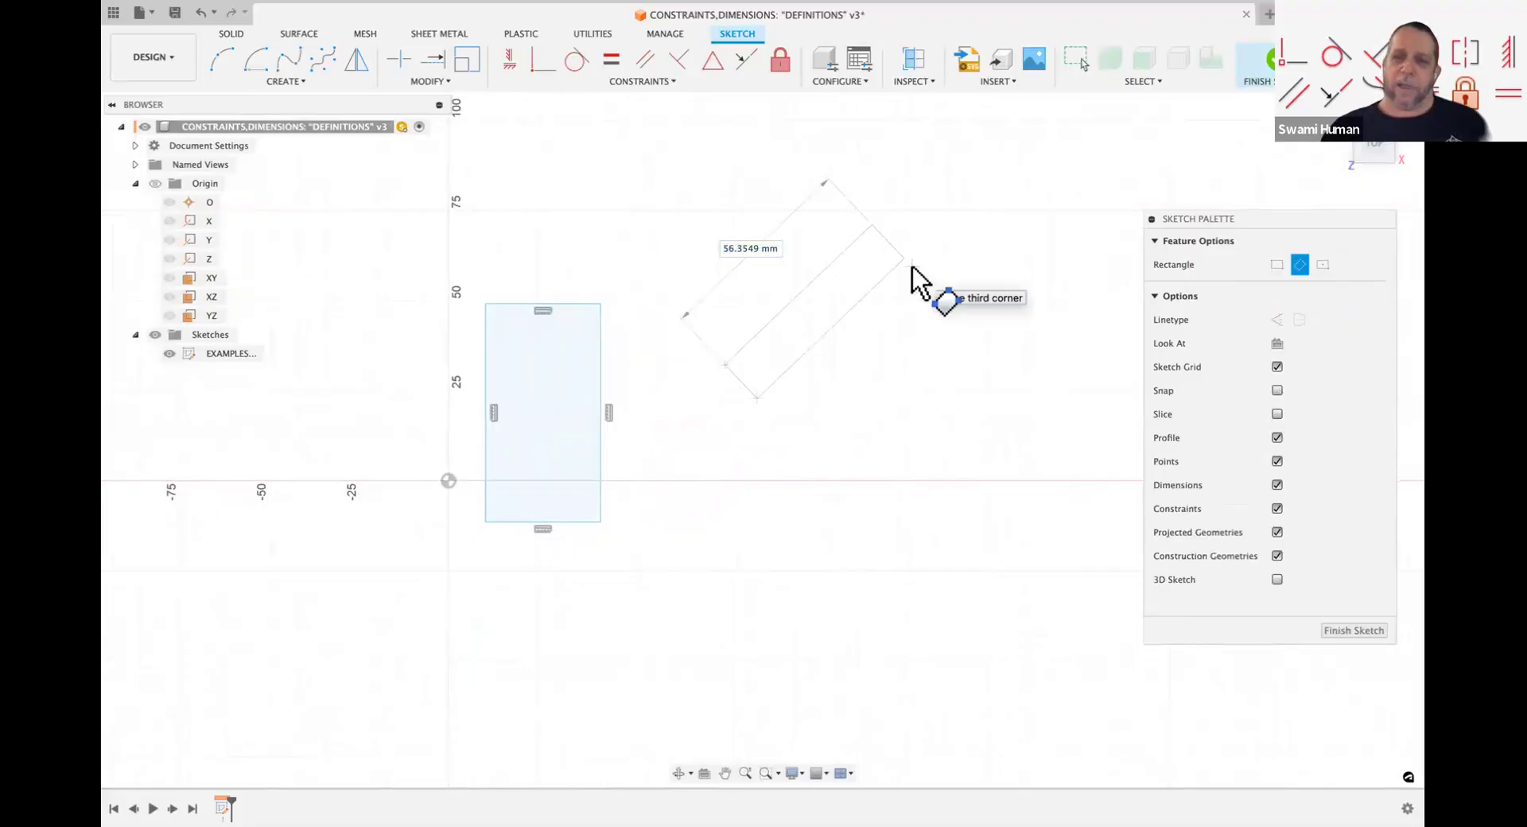
click(911, 274)
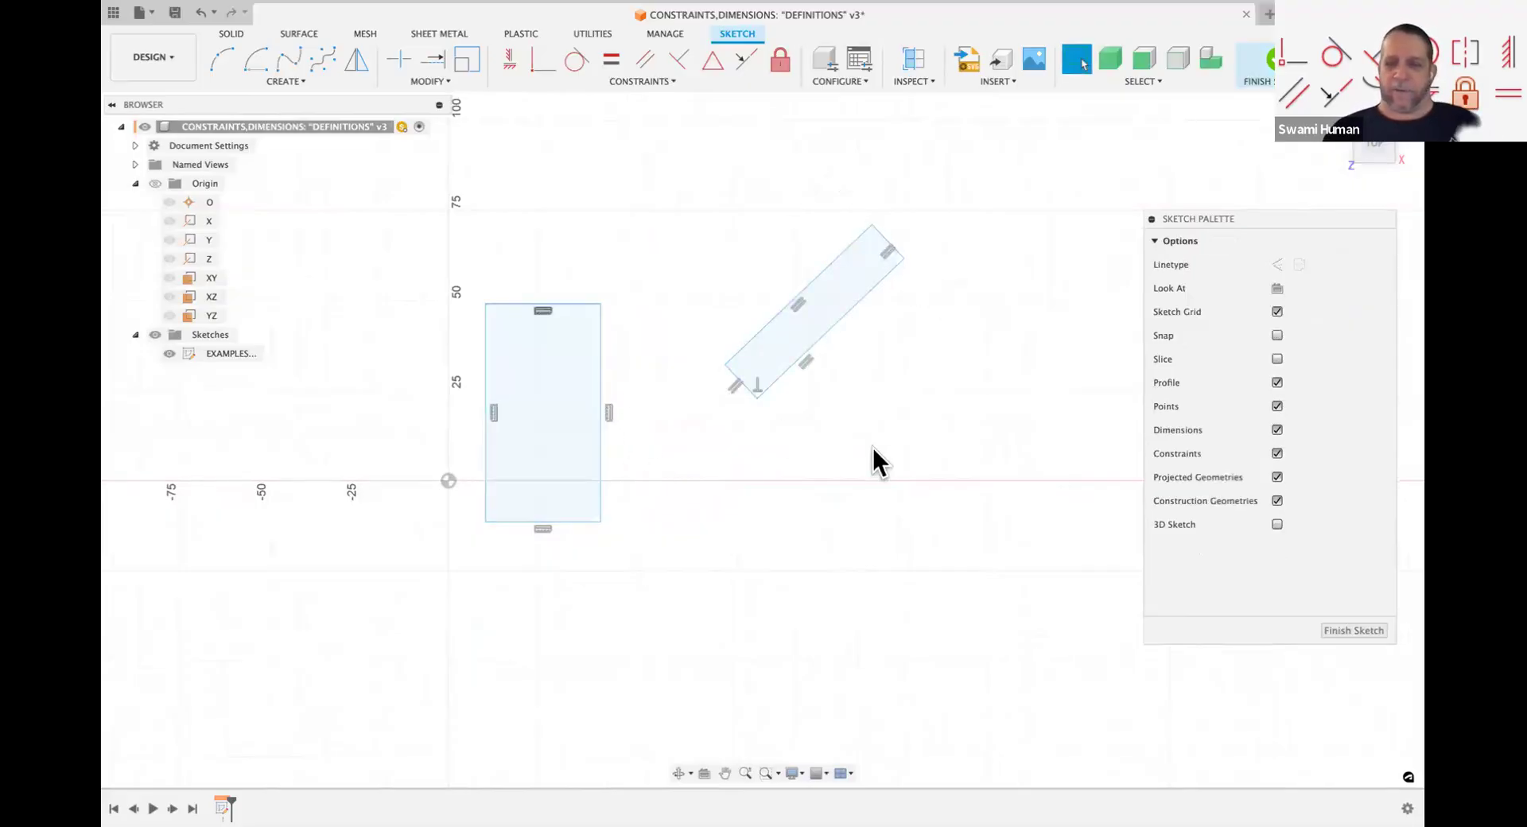
Step: Draw a center rectangle about 45 mm wide and 28 mm tall, below and right of the sloped rectangle, crossing the horizontal axis
key(r)
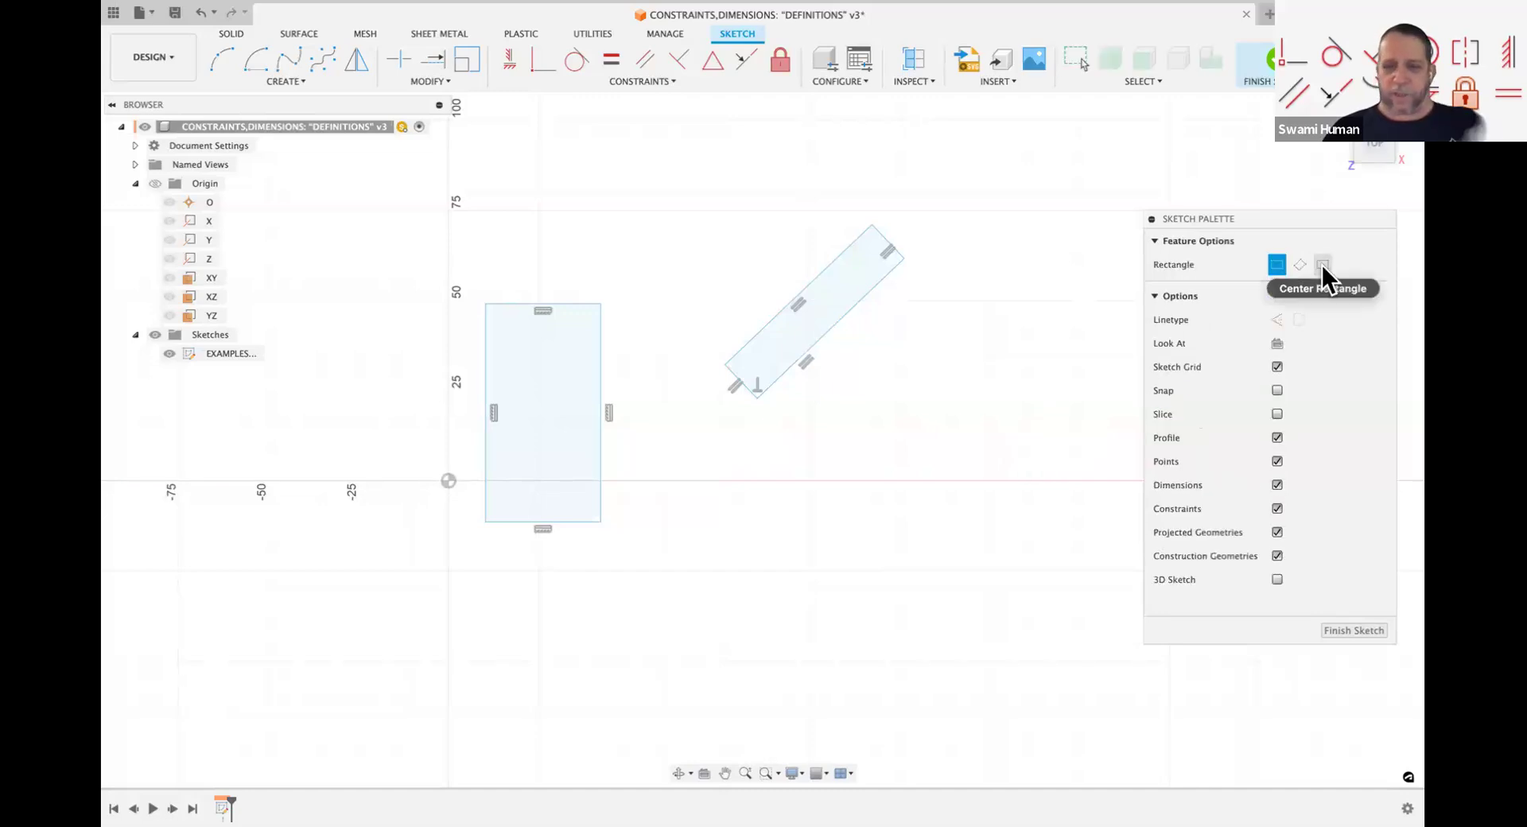
click(1322, 266)
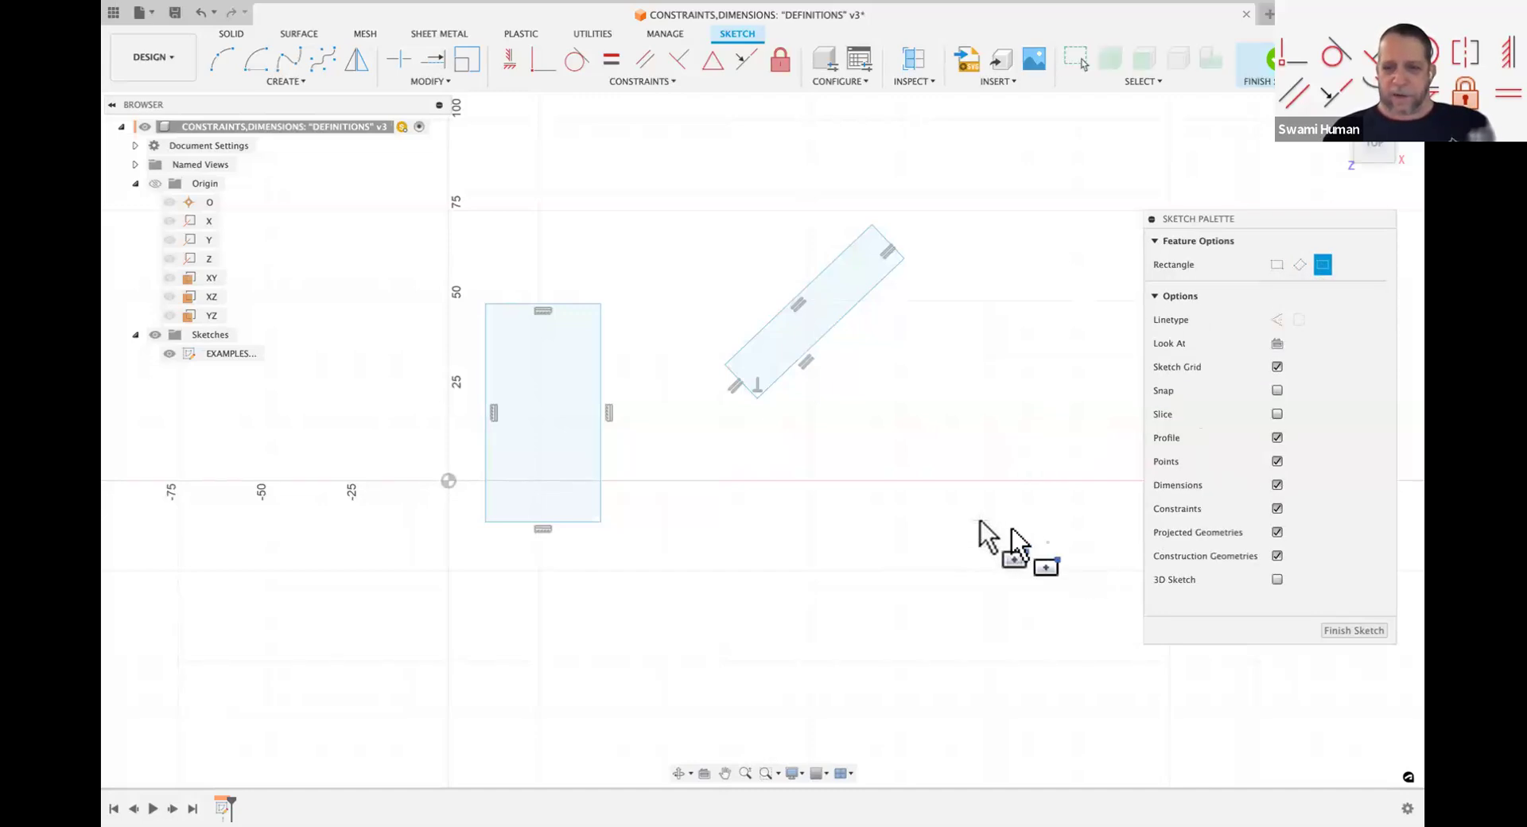
click(1061, 569)
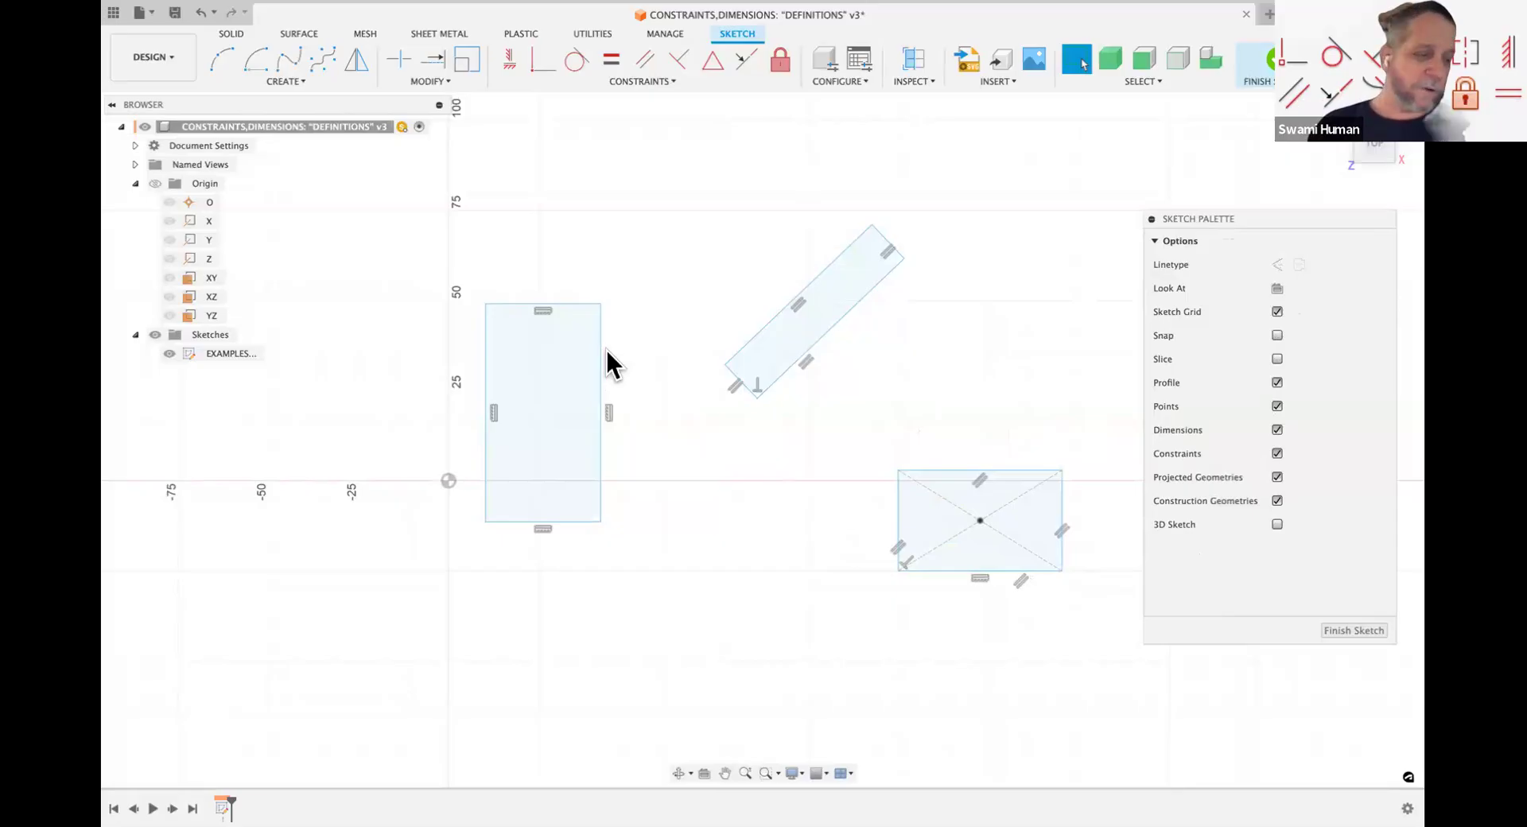
Step: Reshape the two-point rectangle by moving its upper-right corner to about X 37.3, Y 50.1
click(609, 412)
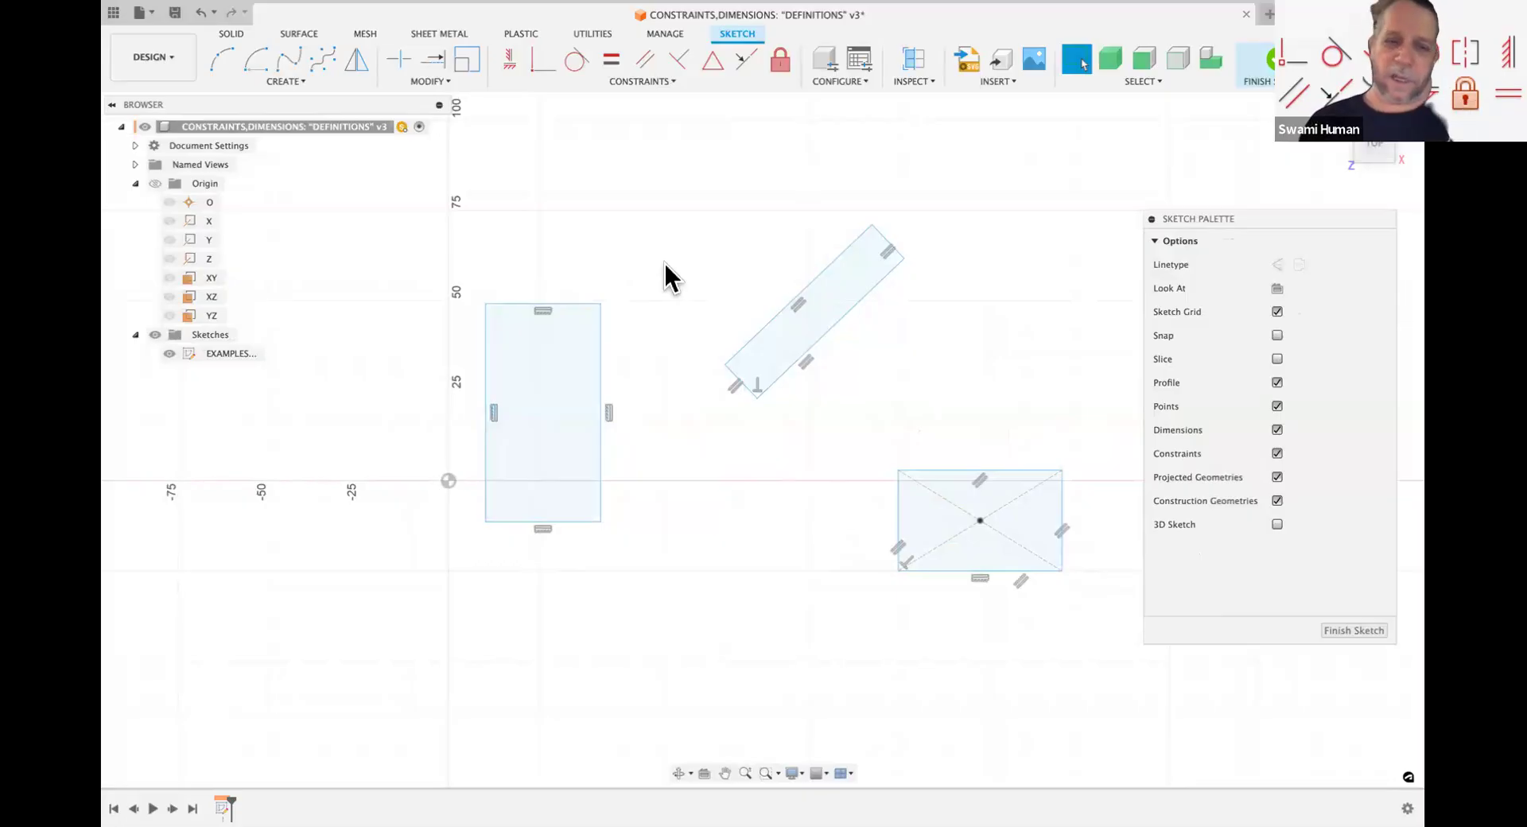
mouse_move(598, 301)
mouse_down()
mouse_move(570, 347)
mouse_move(617, 322)
mouse_move(555, 283)
mouse_move(528, 317)
mouse_move(570, 323)
mouse_move(583, 294)
mouse_move(563, 287)
mouse_move(580, 297)
mouse_up()
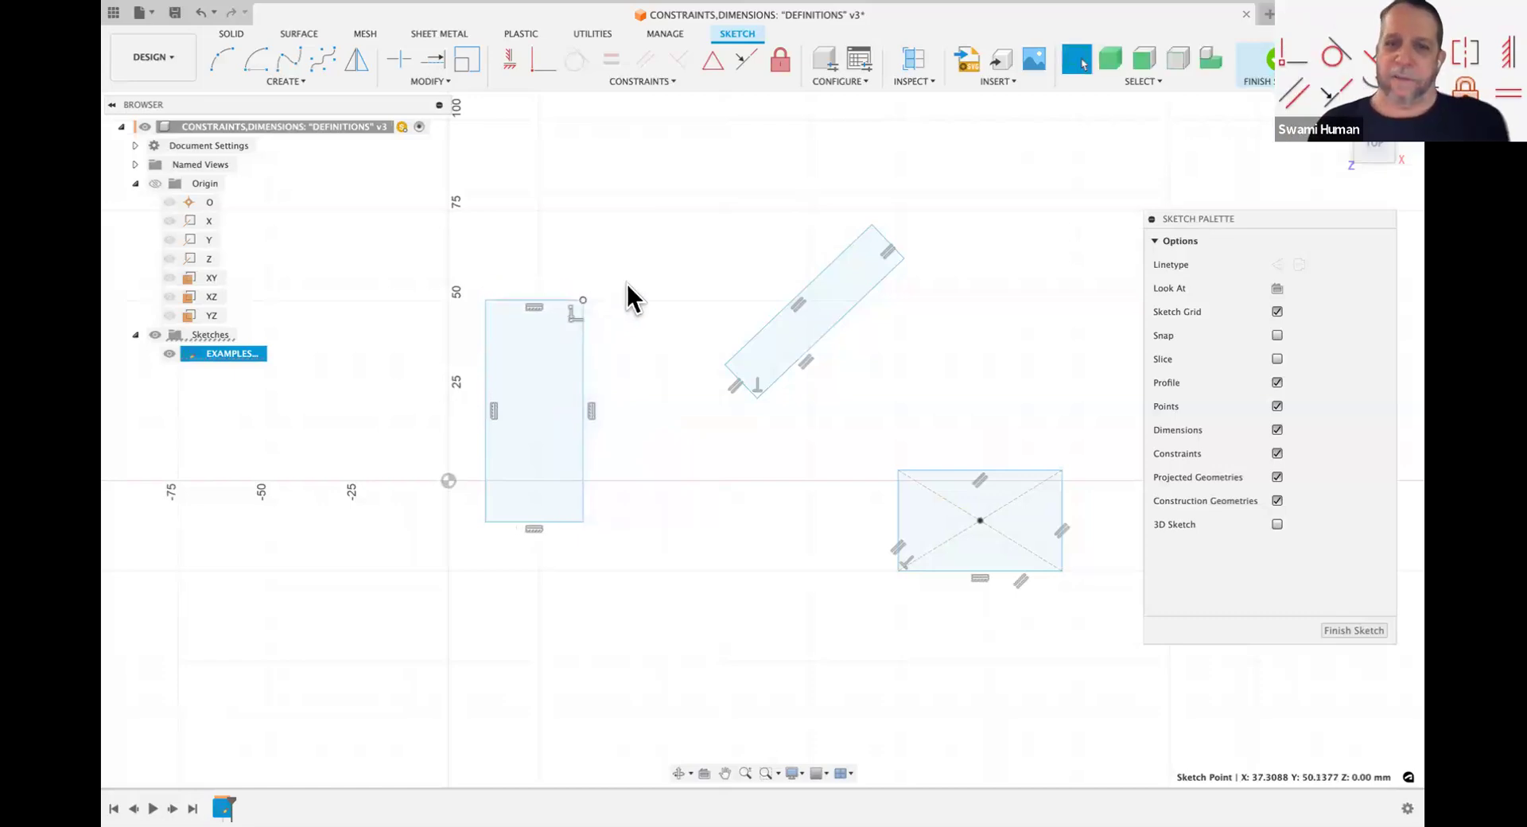
click(597, 296)
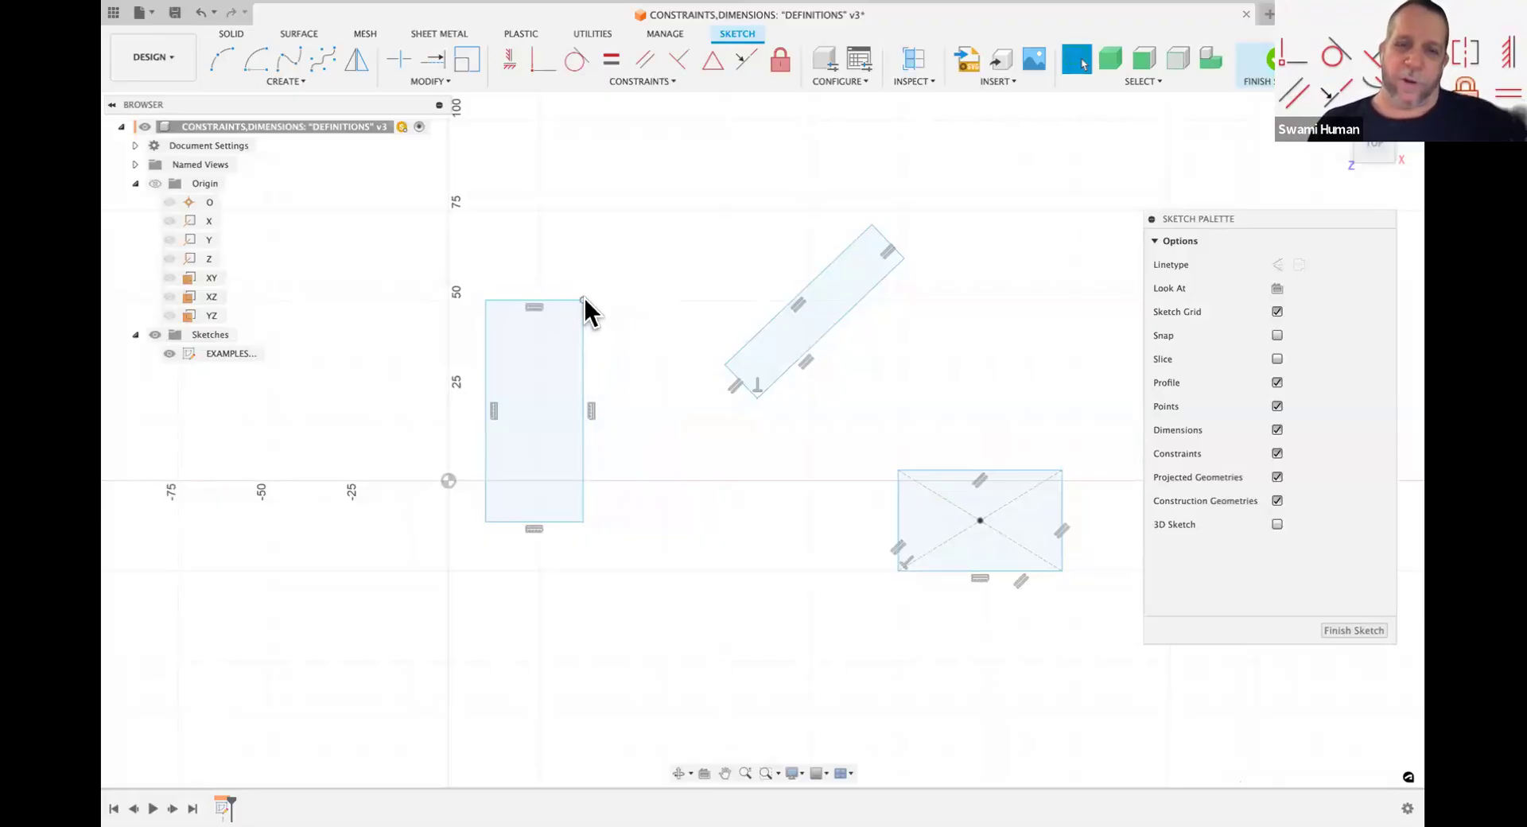
click(583, 299)
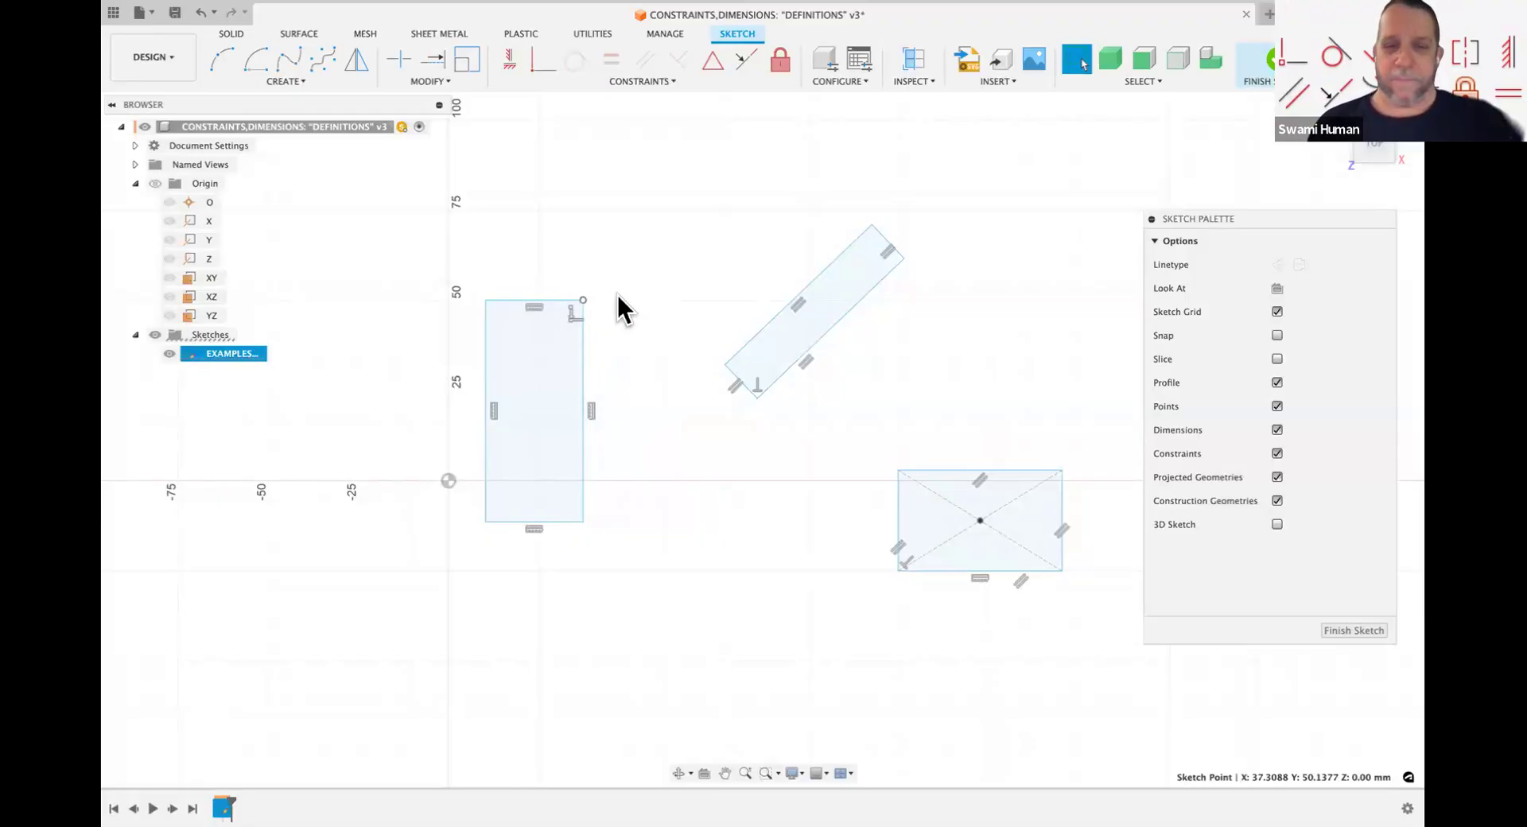
click(648, 296)
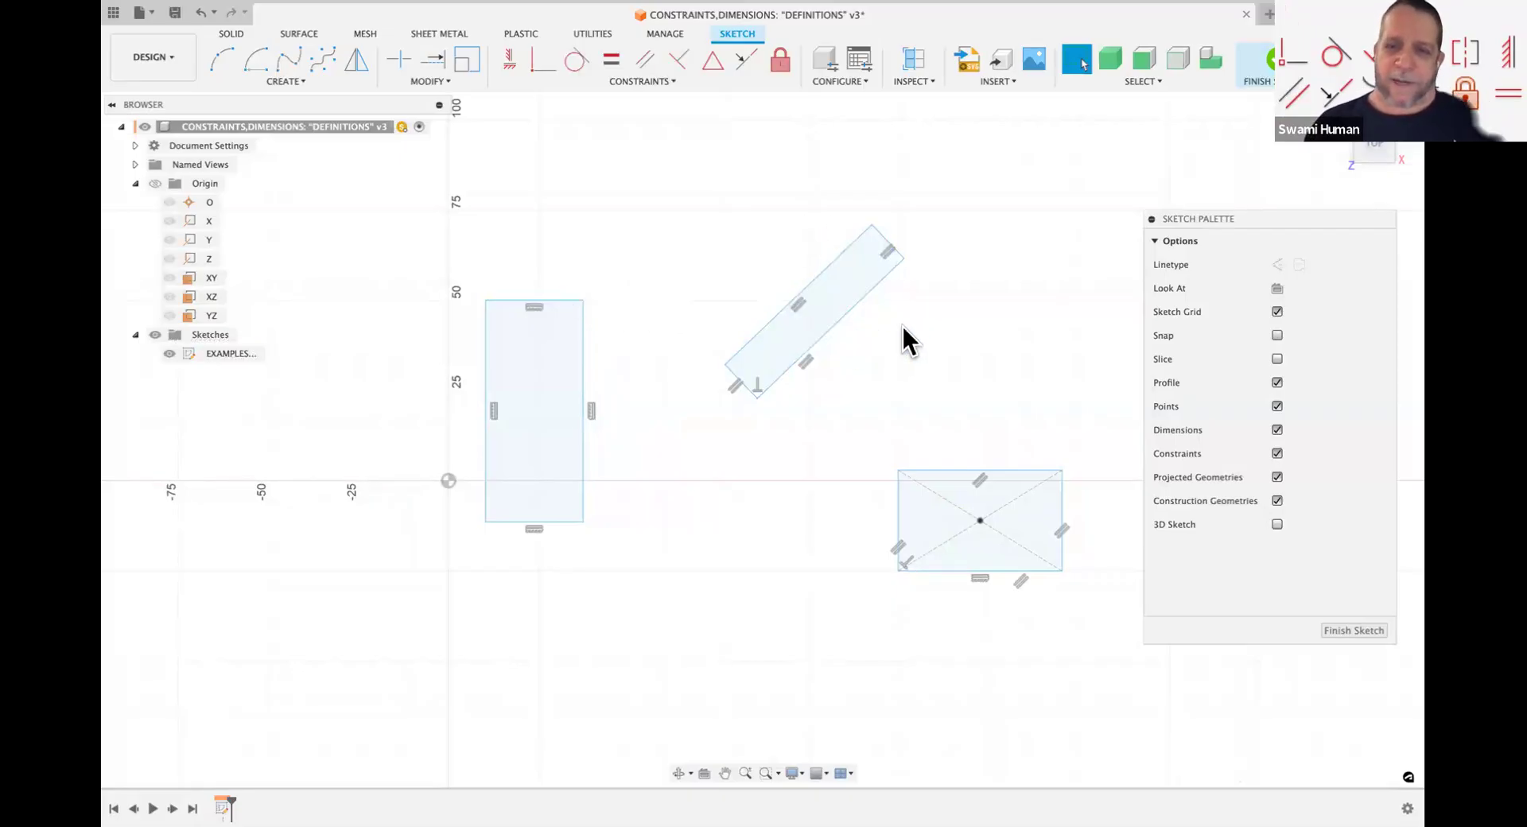
Step: Examine the parallel and perpendicular constraints on the sloped three-point rectangle
click(804, 360)
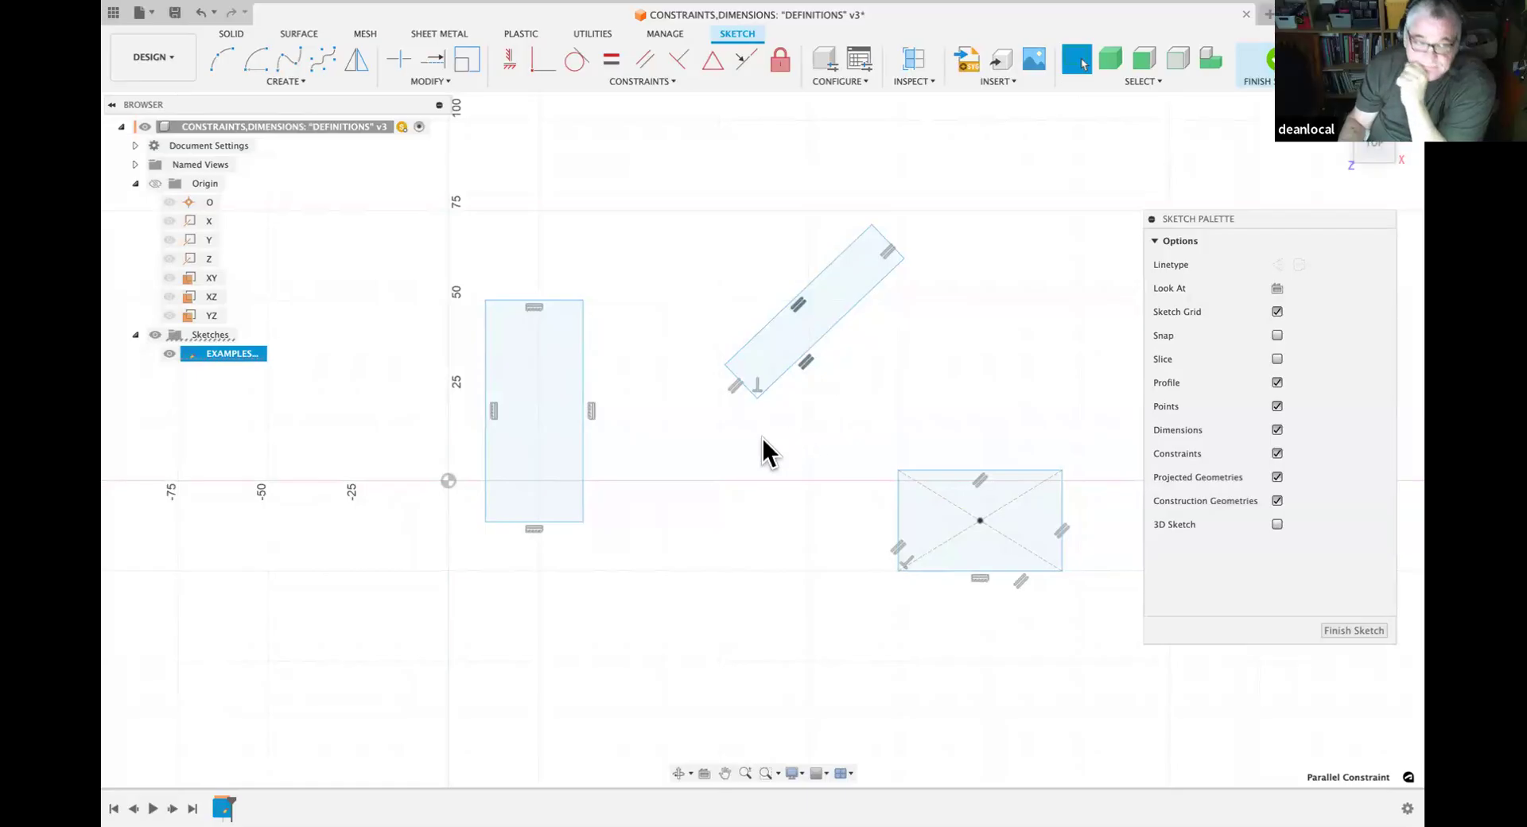
click(756, 383)
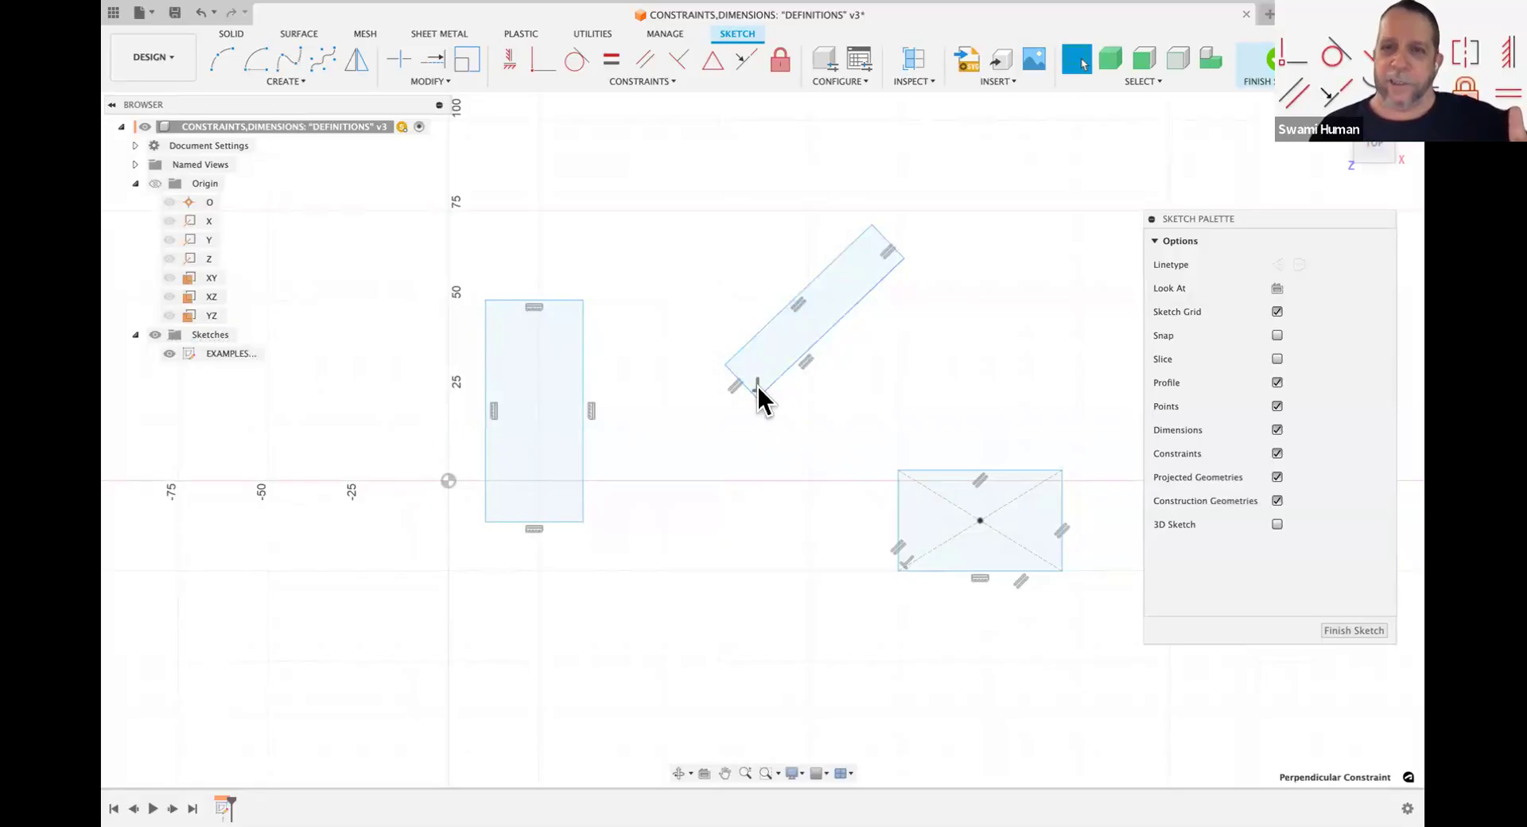
click(884, 358)
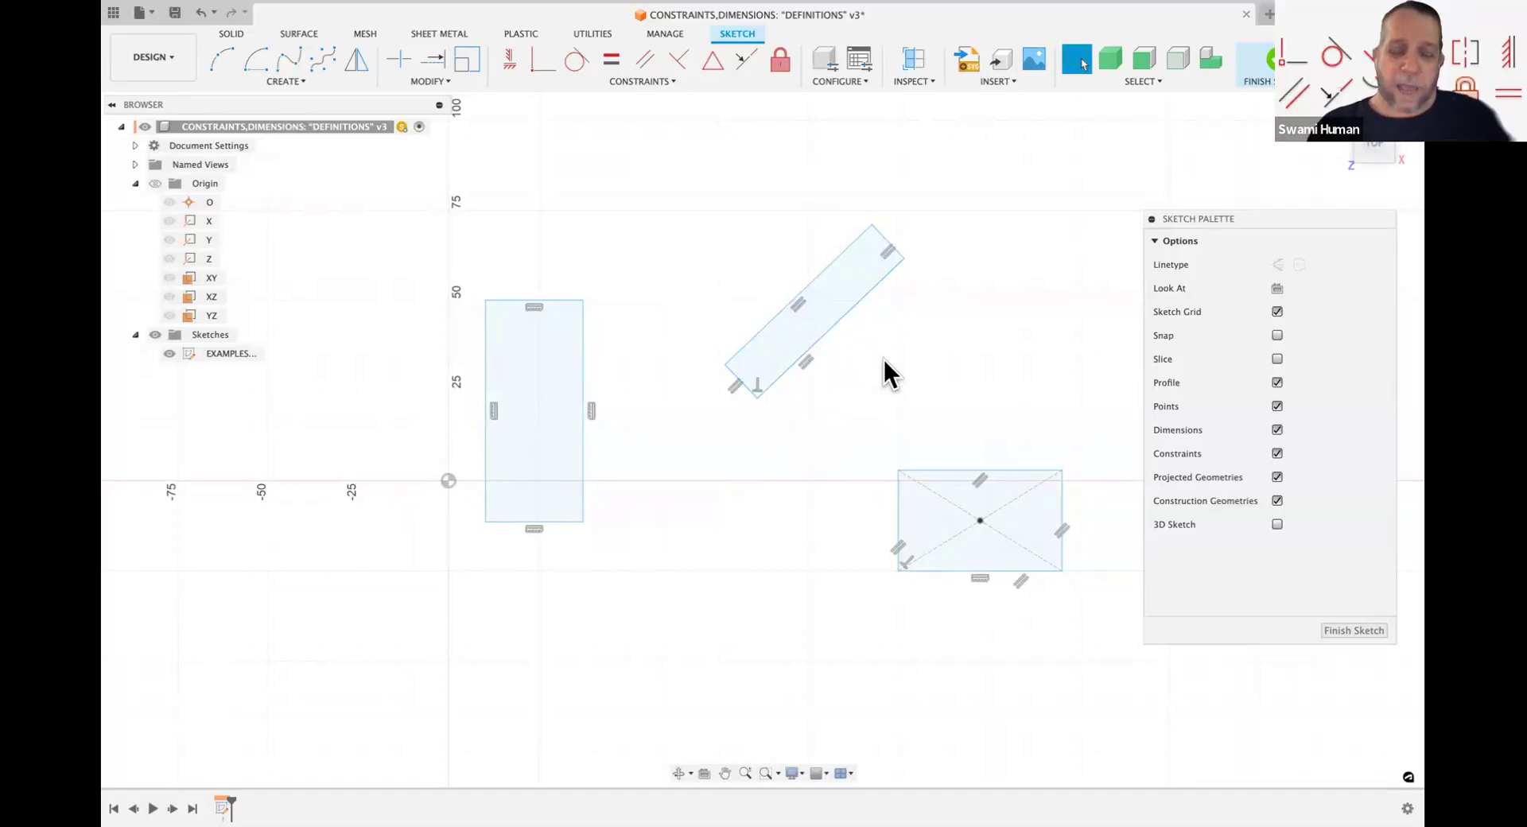
Step: Add a driven angle dimension between the sloped rectangle's lower long side and its upper-right short side
key(d)
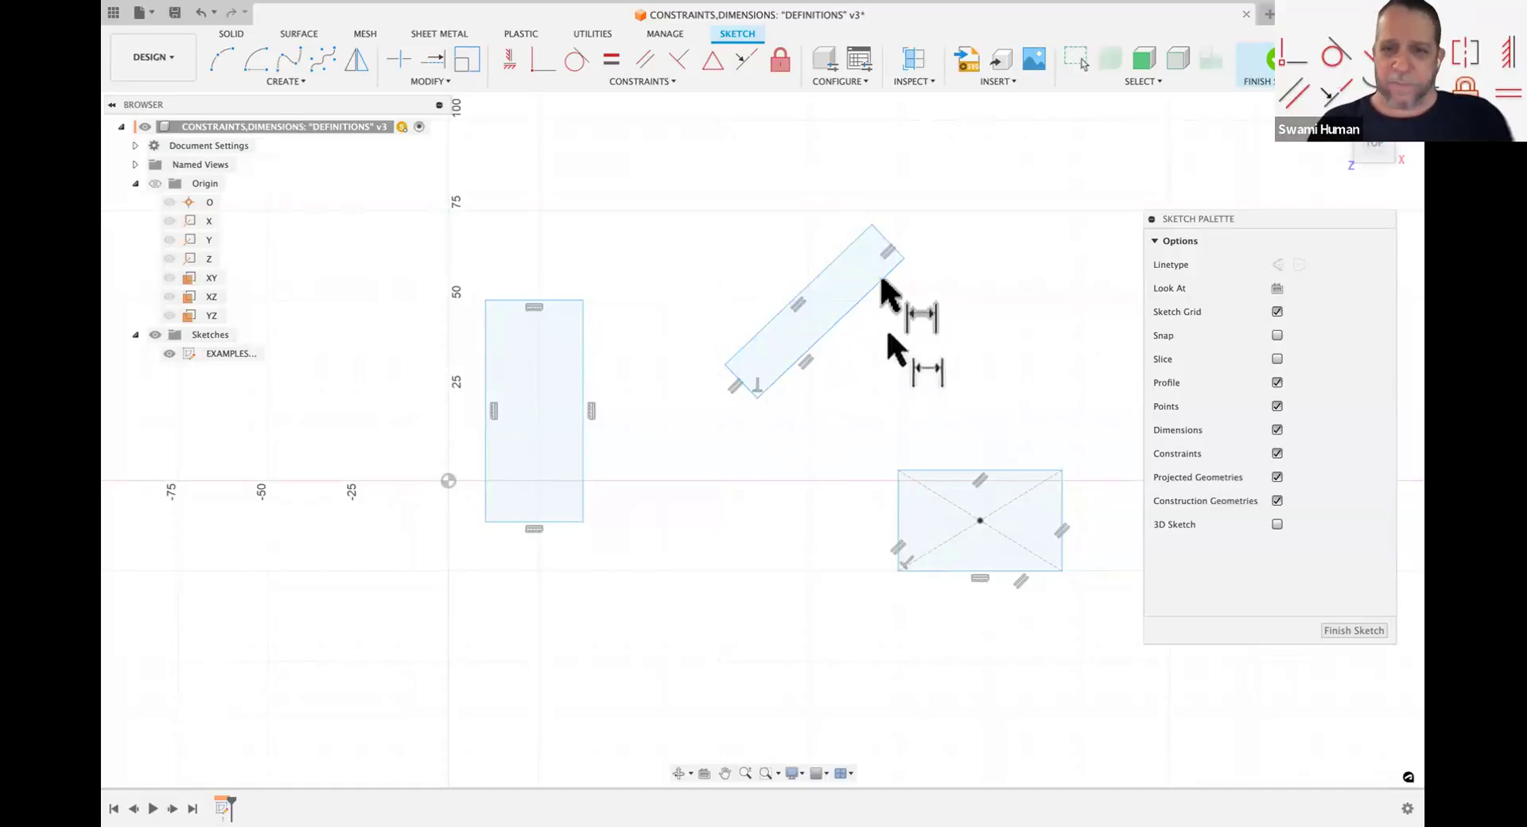
click(883, 276)
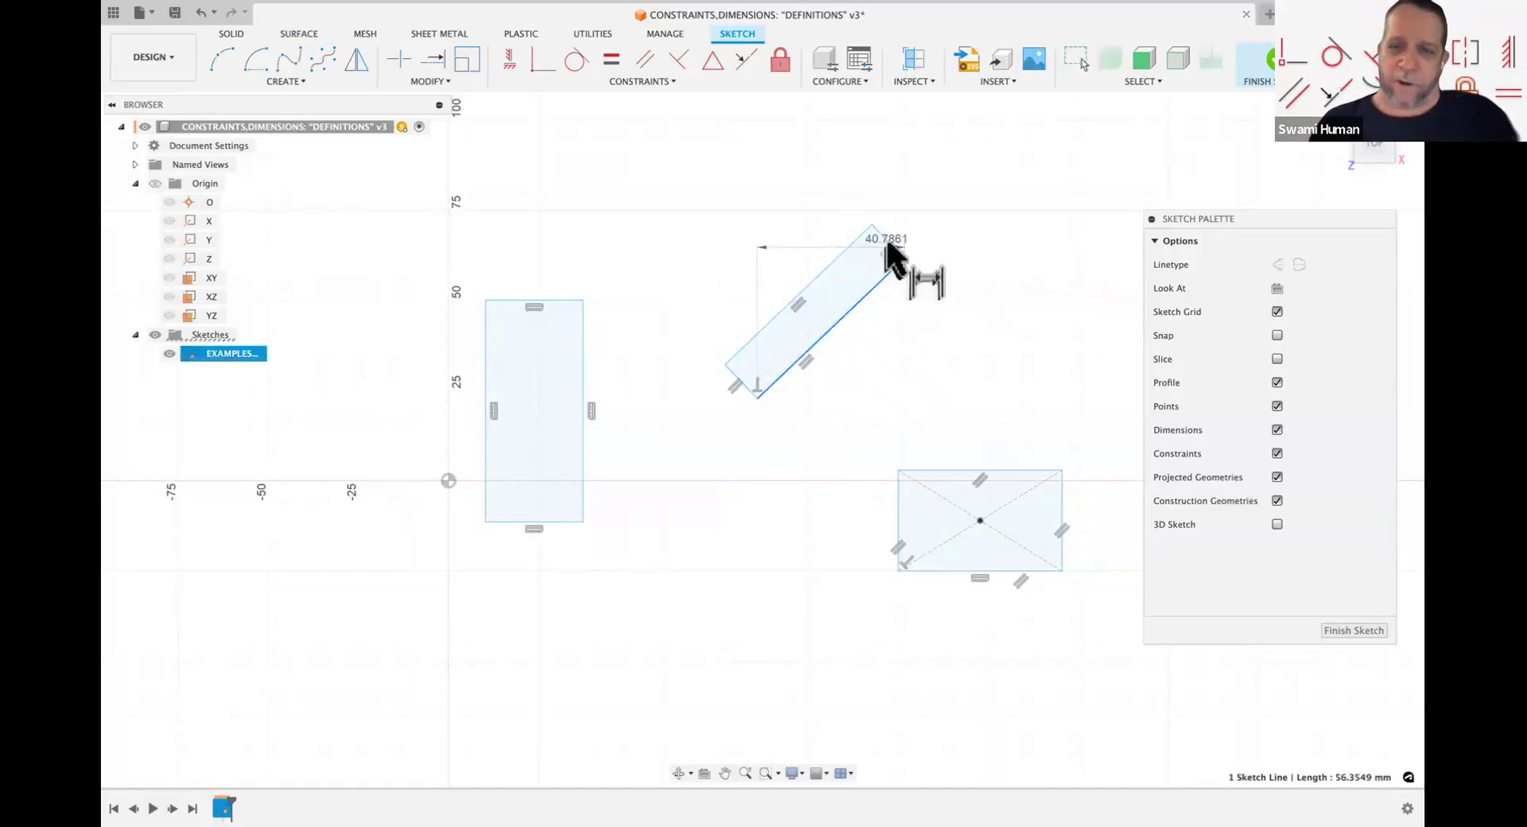
click(889, 245)
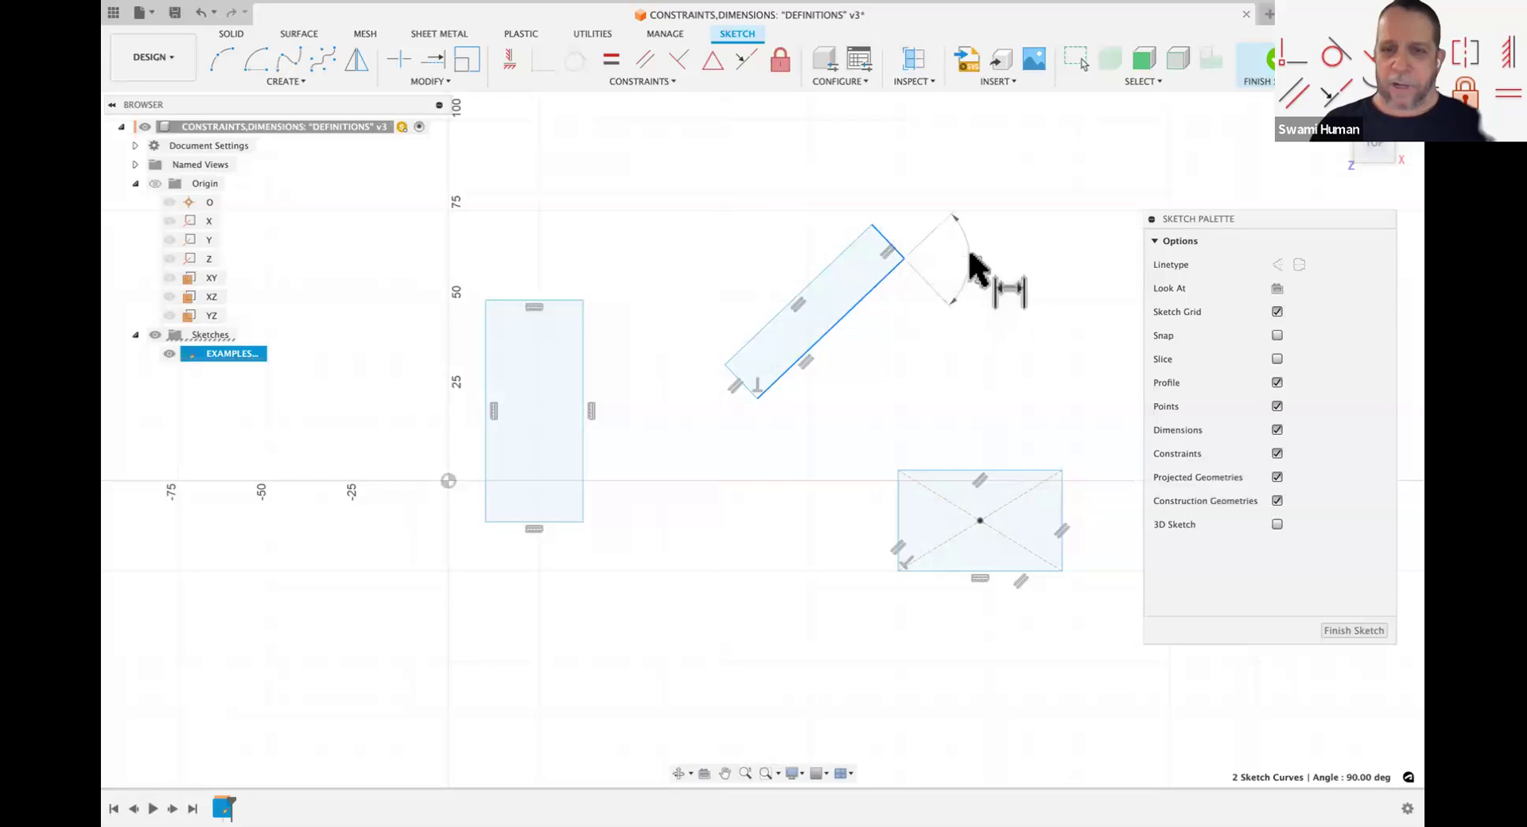
click(968, 256)
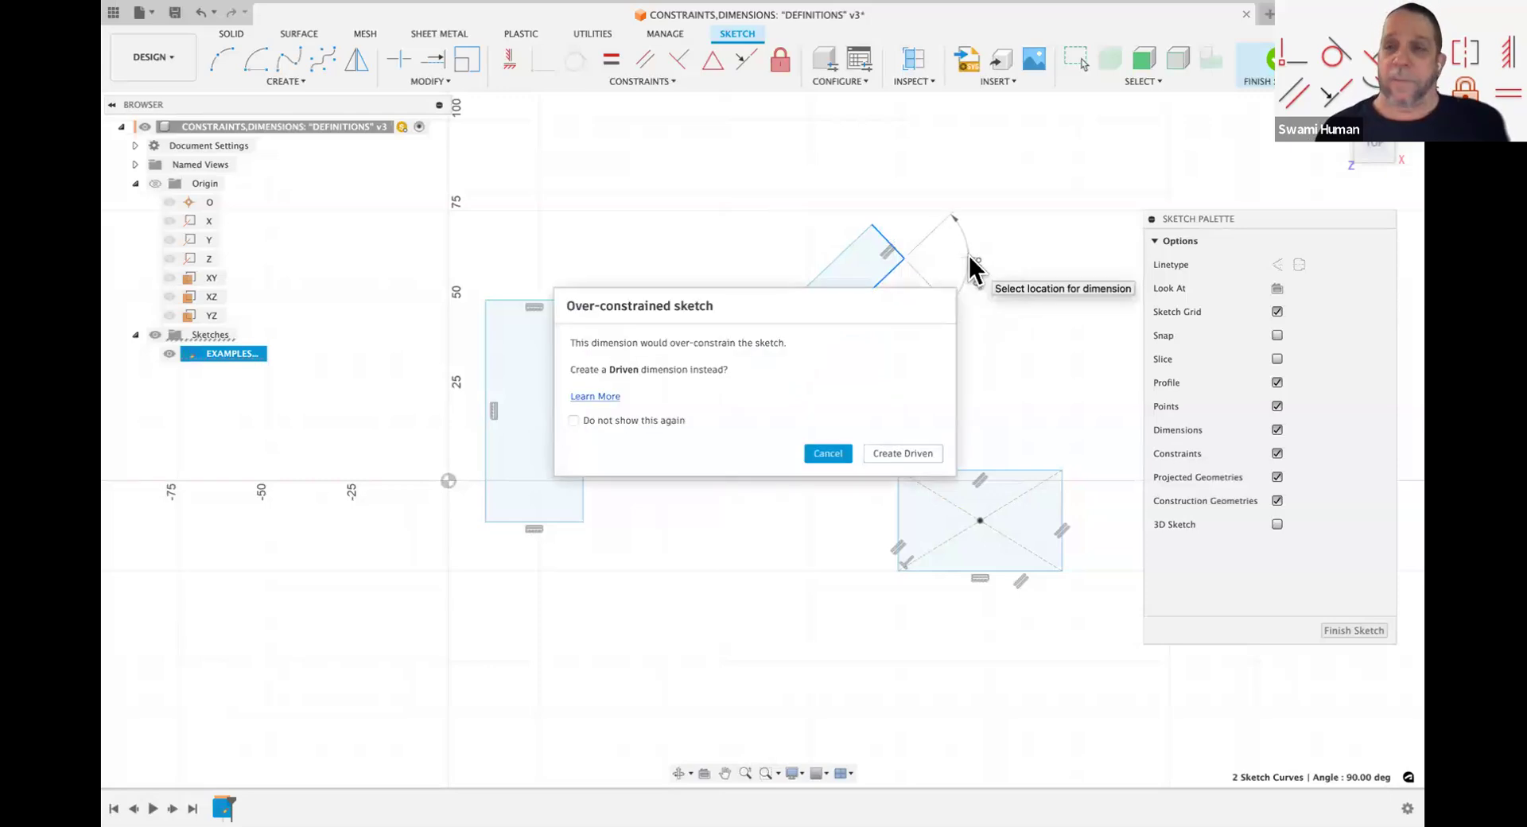
click(900, 453)
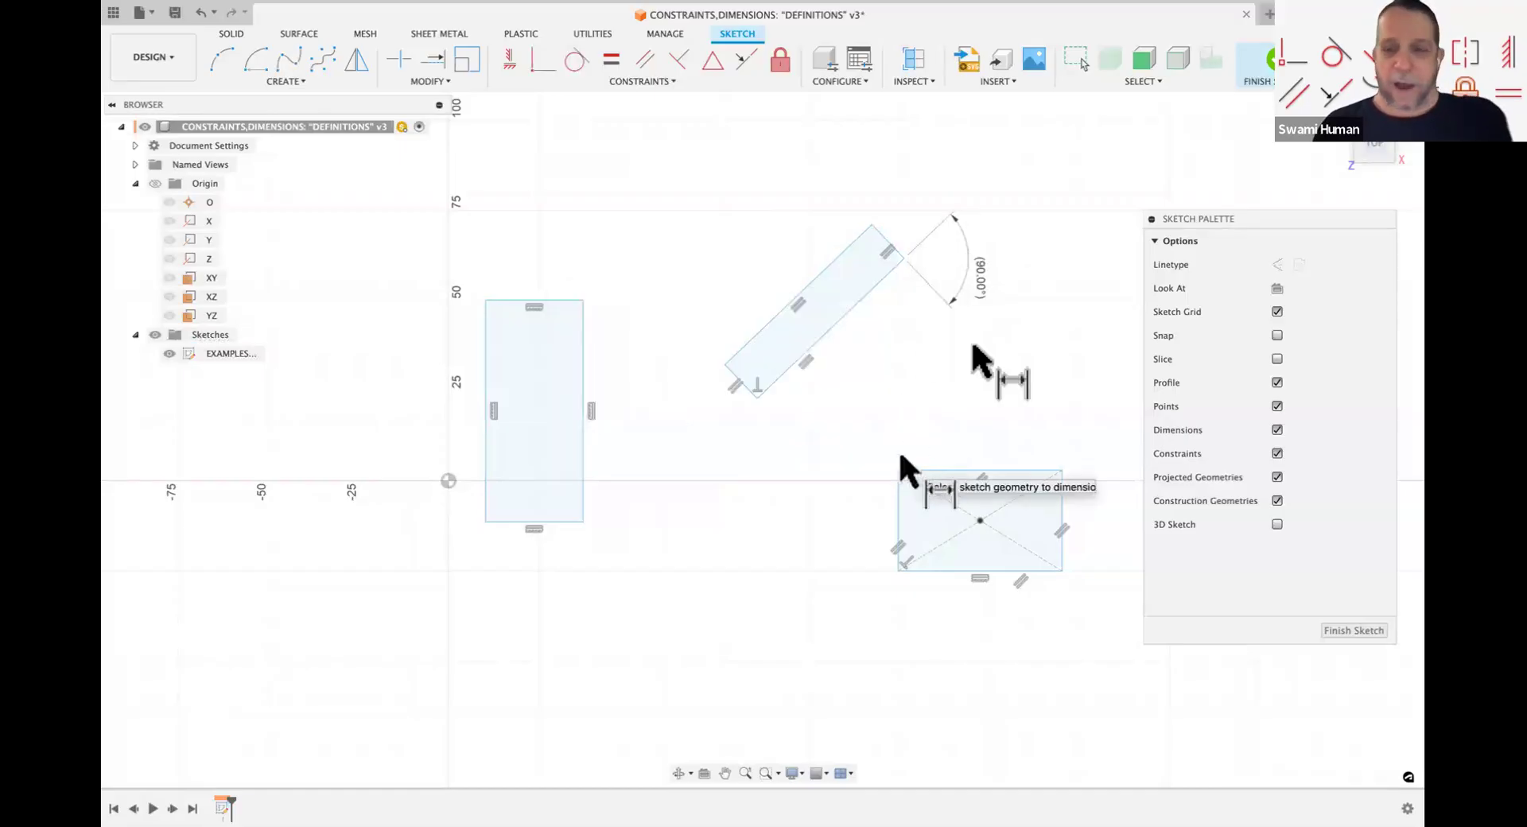
key(Escape)
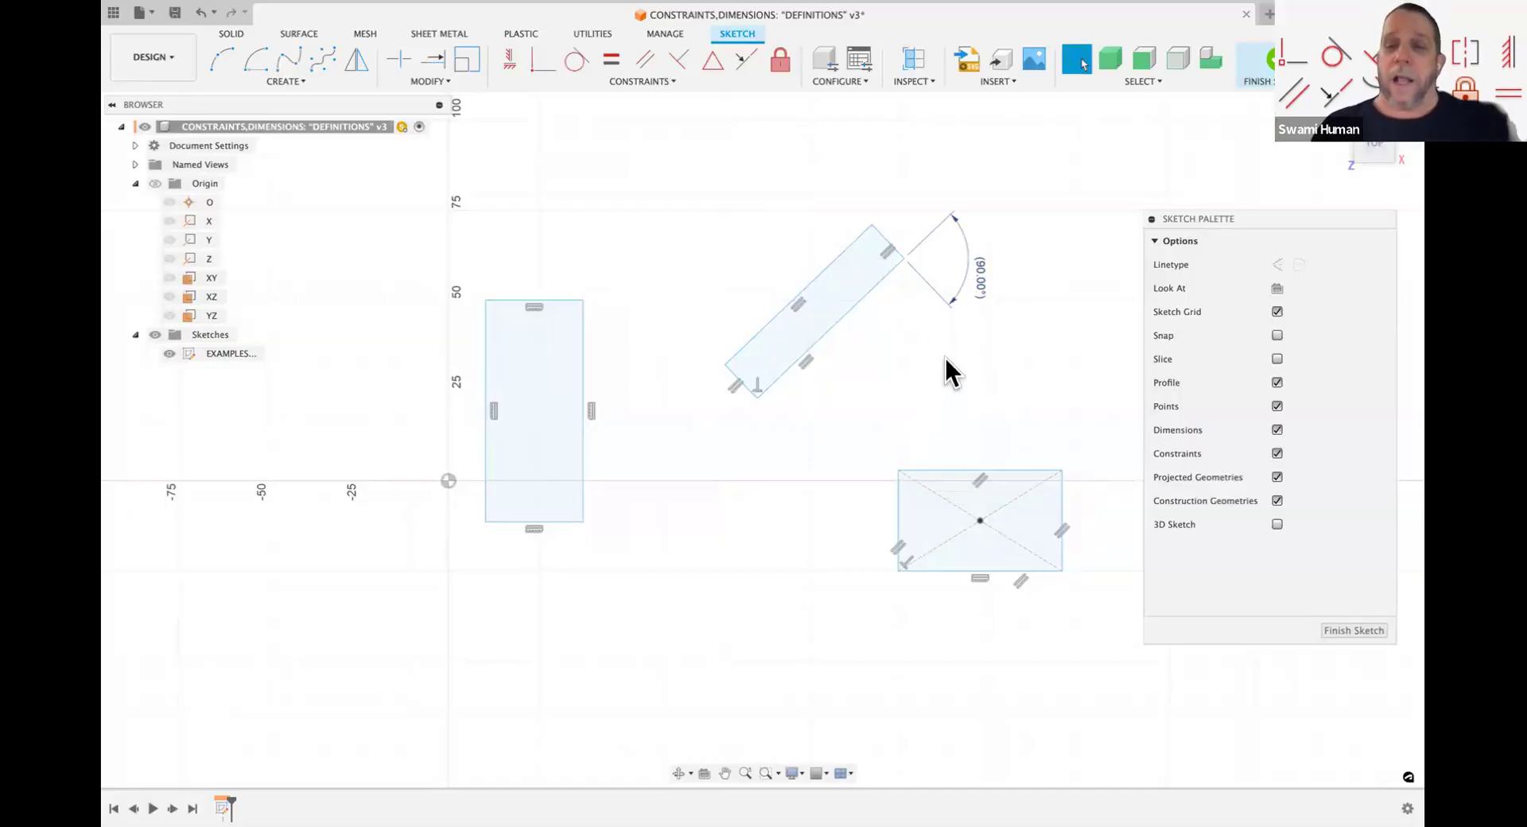
Step: Delete the sloped rectangle's perpendicular constraint and pull its corners out of square, to an angle of about 78°
click(756, 380)
key(Delete)
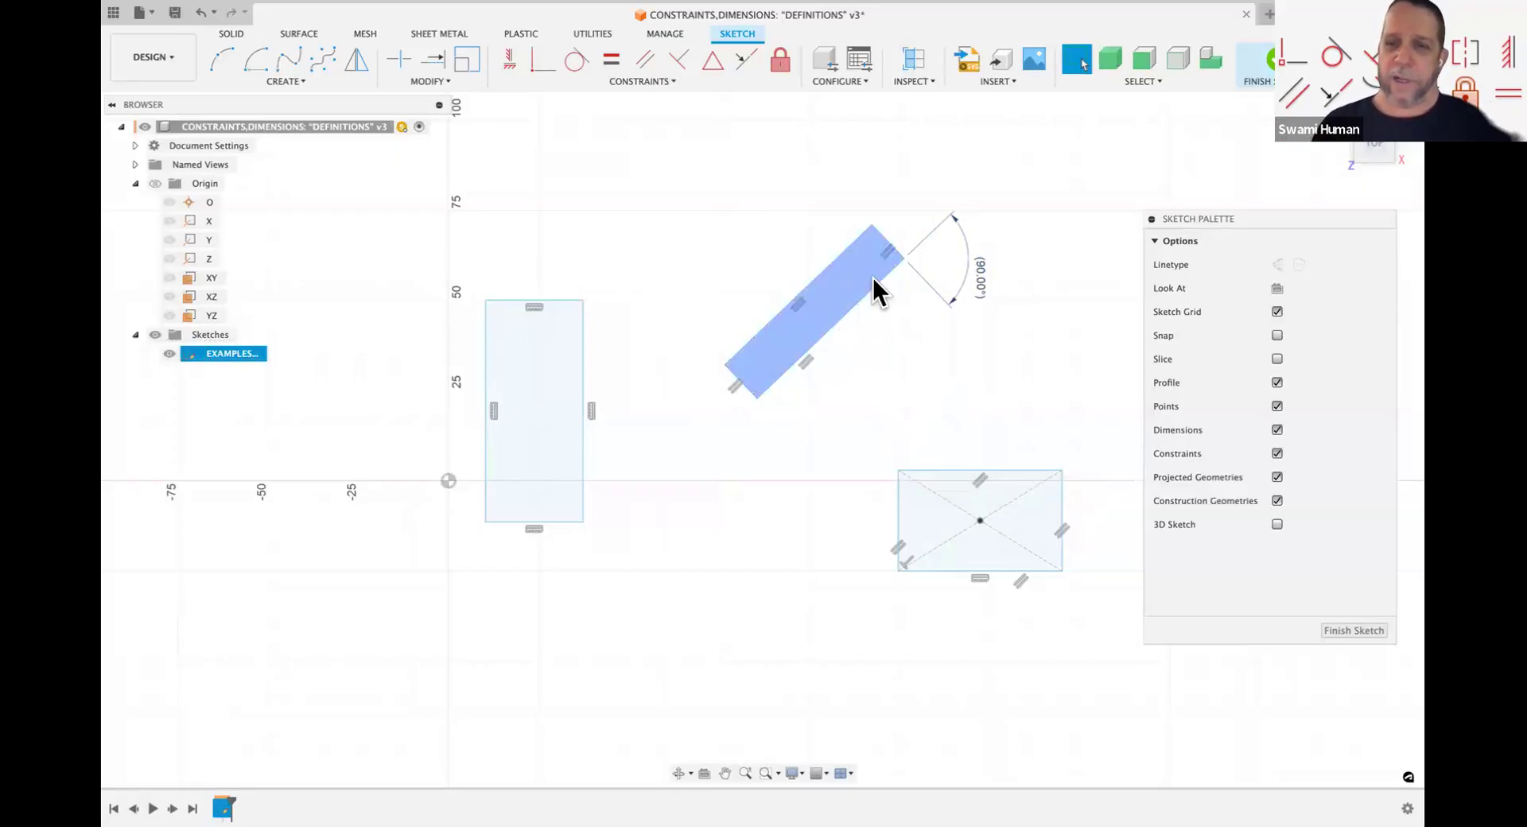
mouse_move(808, 291)
mouse_down()
mouse_move(777, 324)
mouse_move(813, 337)
mouse_move(847, 316)
mouse_move(841, 303)
mouse_up()
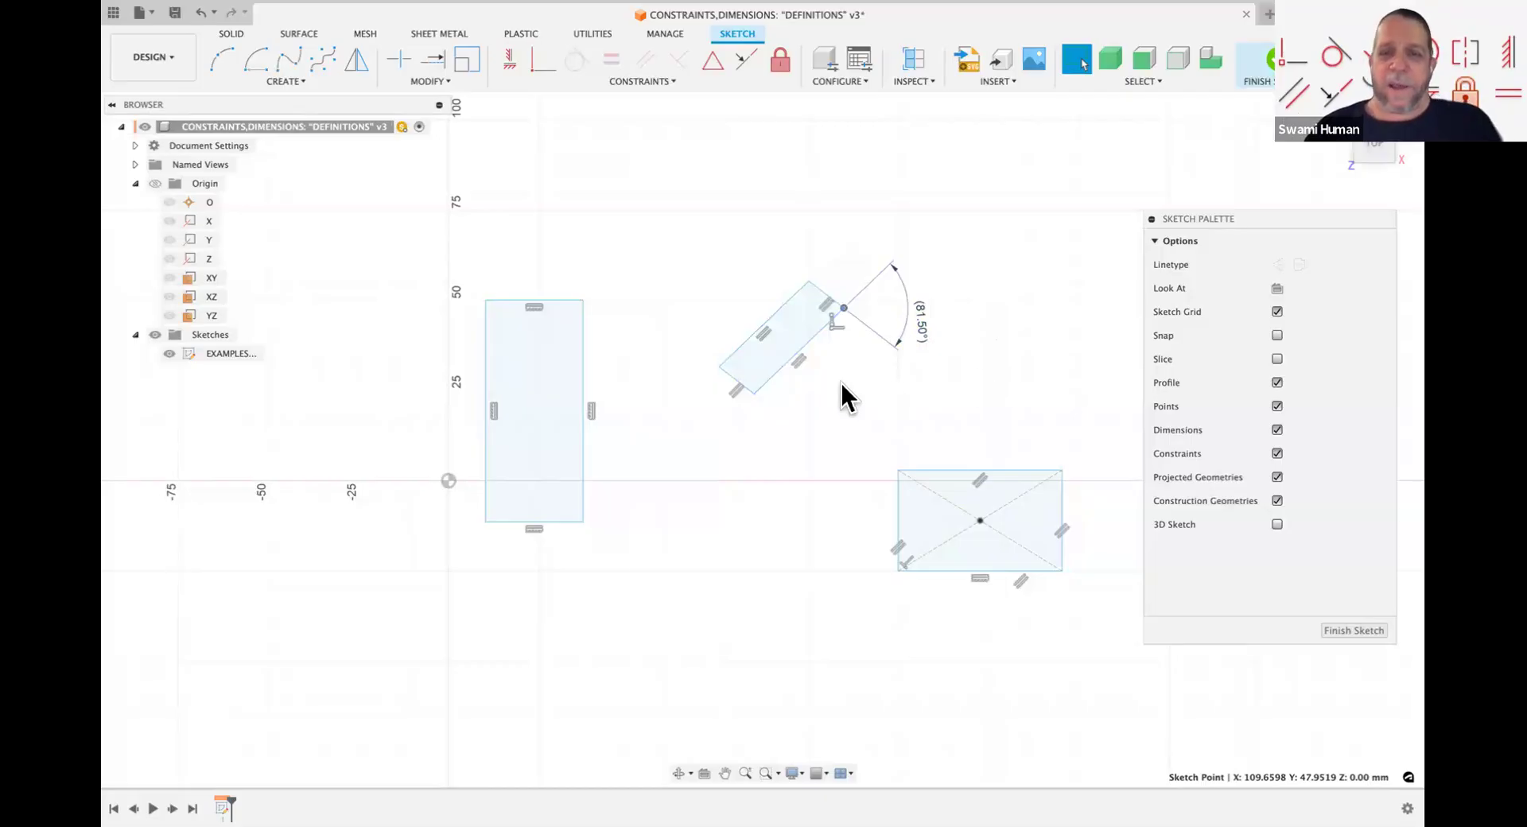
drag(841, 306, 865, 349)
drag(845, 279, 896, 301)
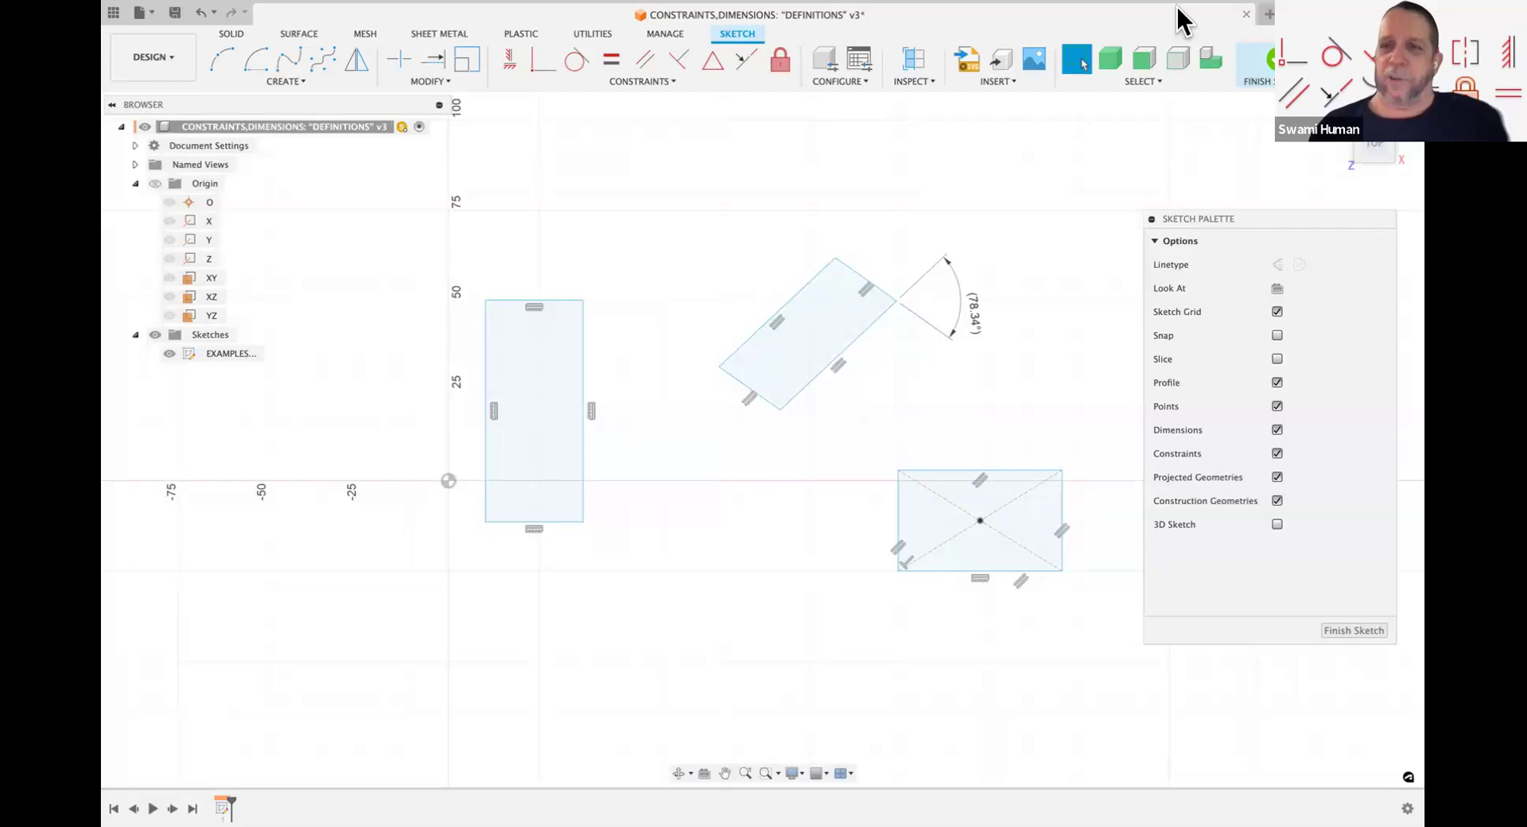
Step: Fix the skewed rectangle's lowest corner in place and swing its right corner to about X 117.1, Y 55.2
mouse_move(613, 32)
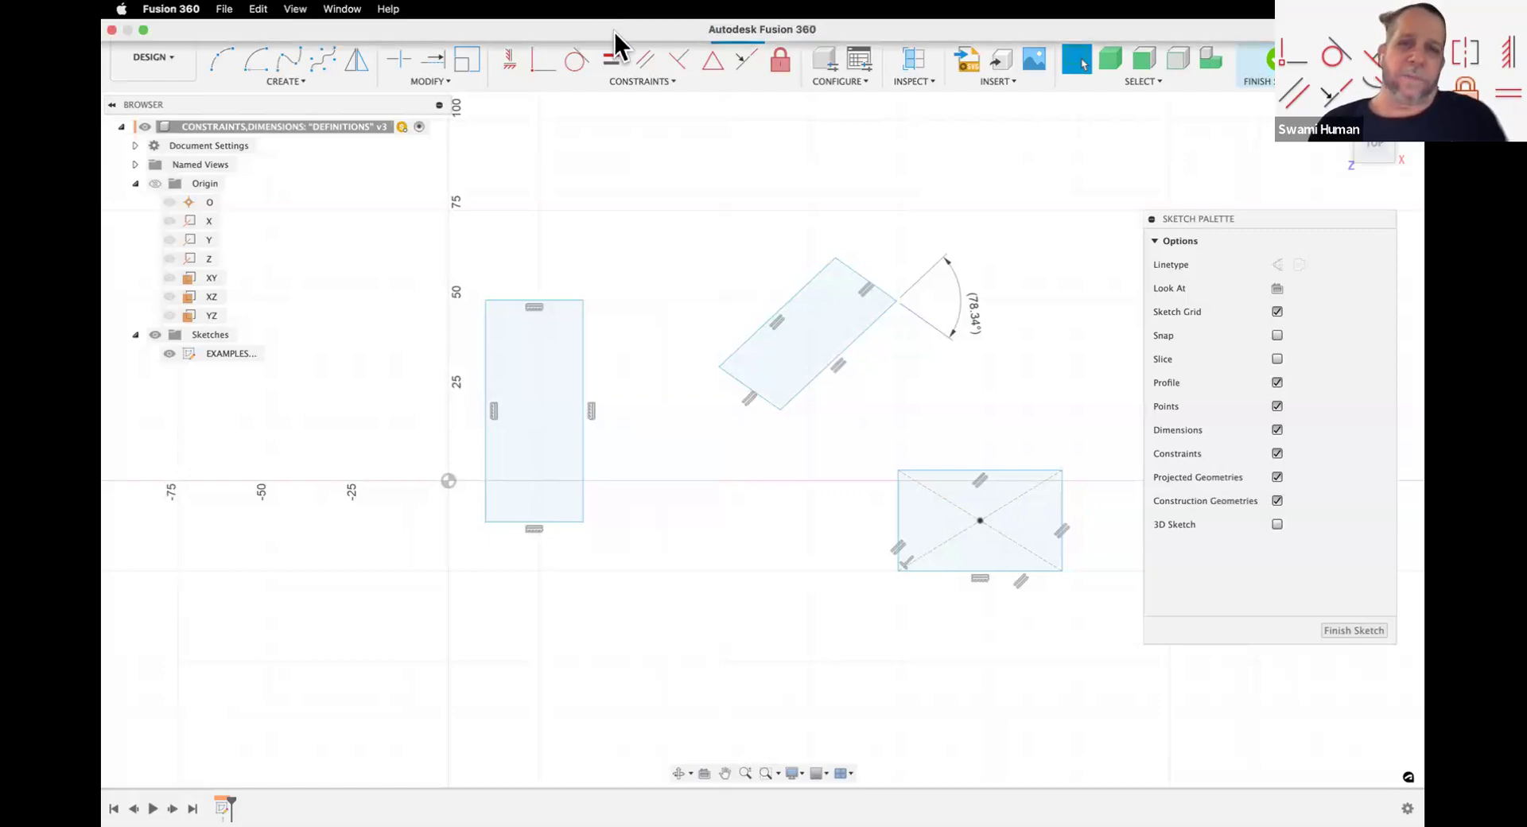
click(780, 60)
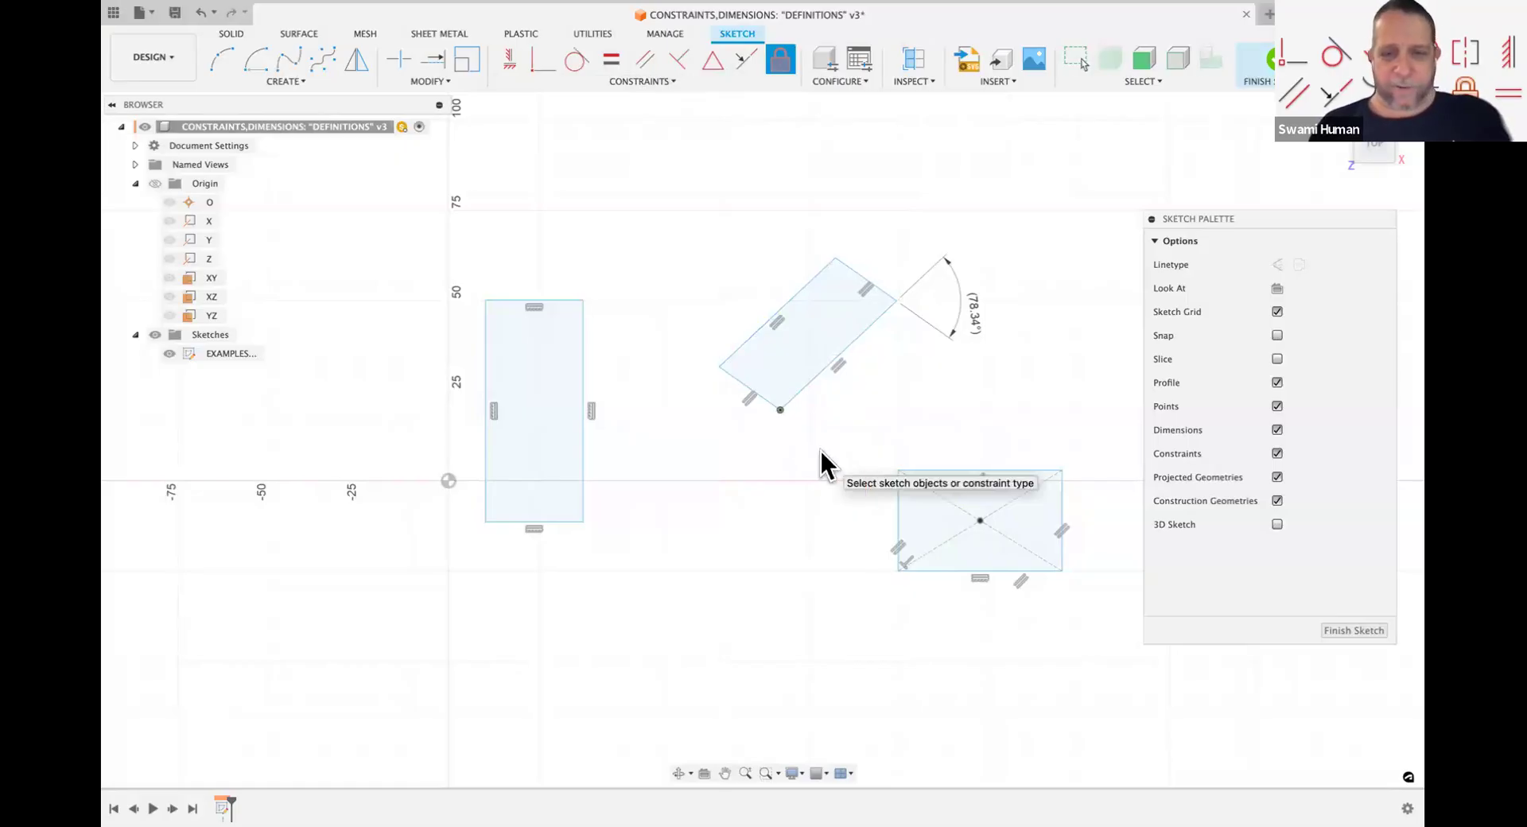
key(Escape)
drag(896, 300, 871, 279)
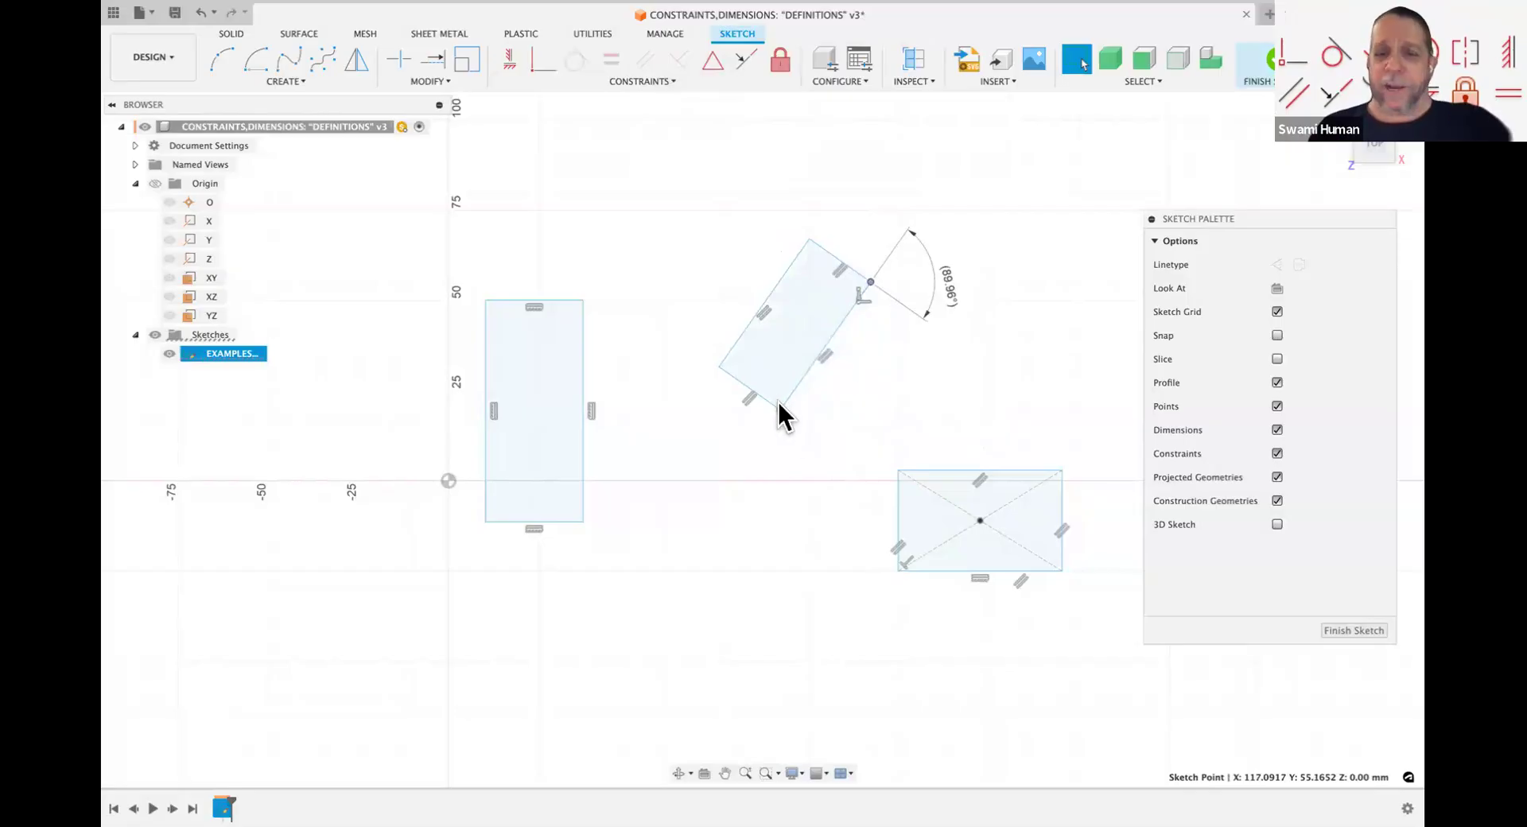
mouse_move(782, 407)
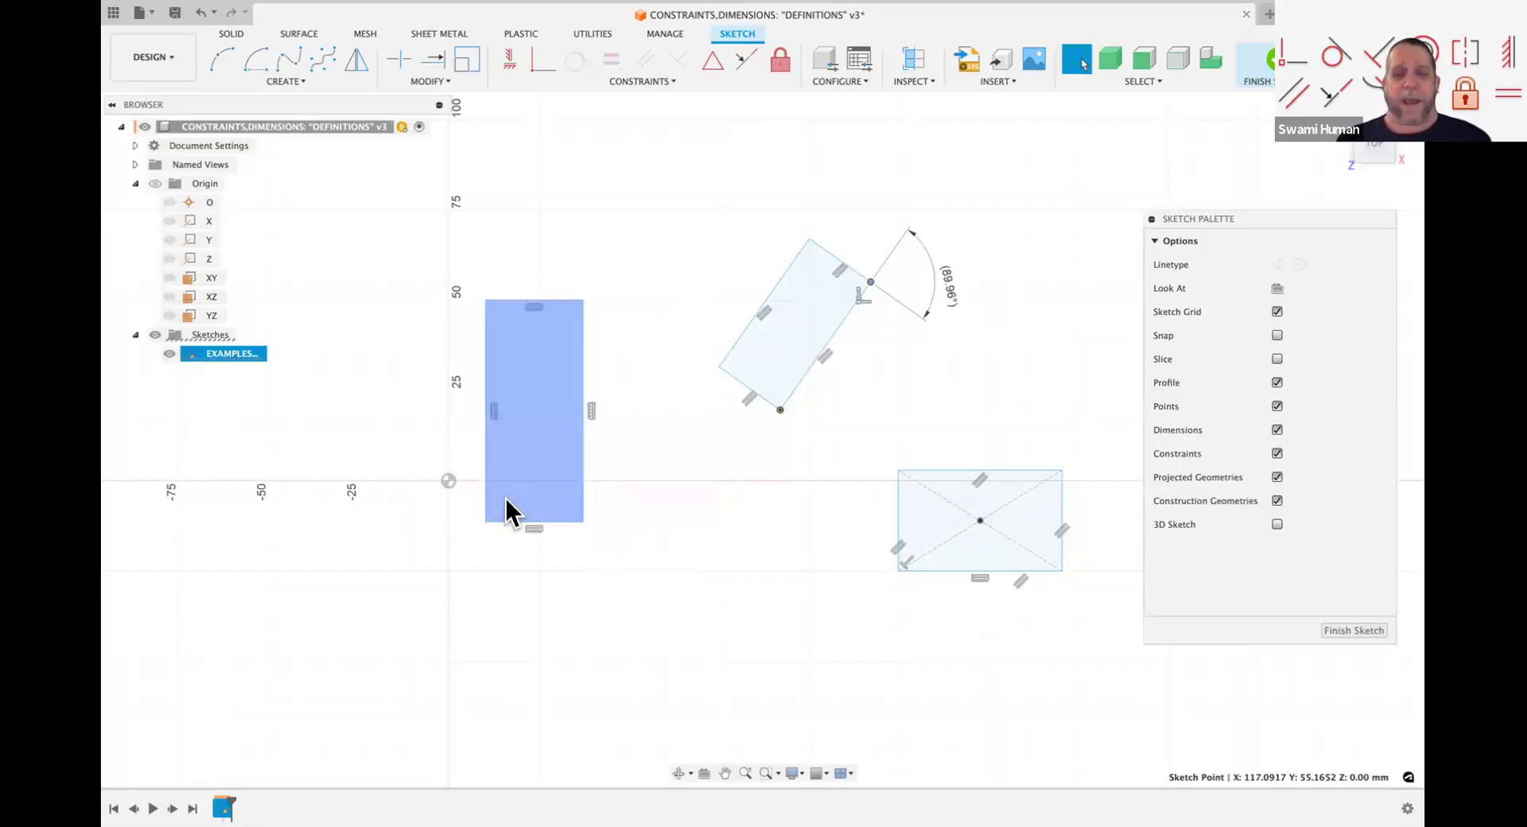
Step: Draw a two-point rectangle from the origin up and to the left, about 26 mm wide and 44 mm tall
key(r)
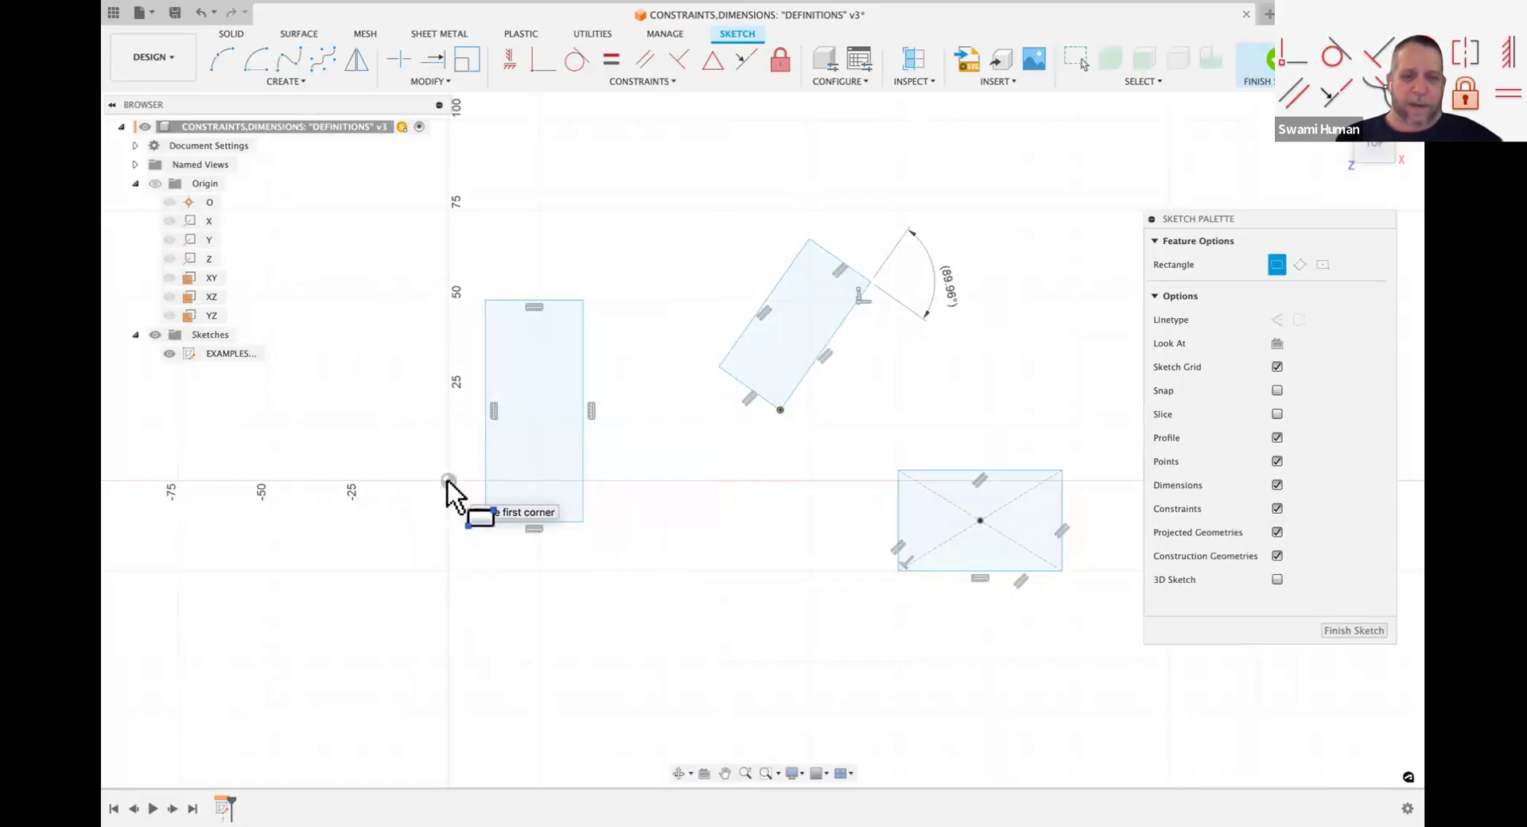
click(447, 480)
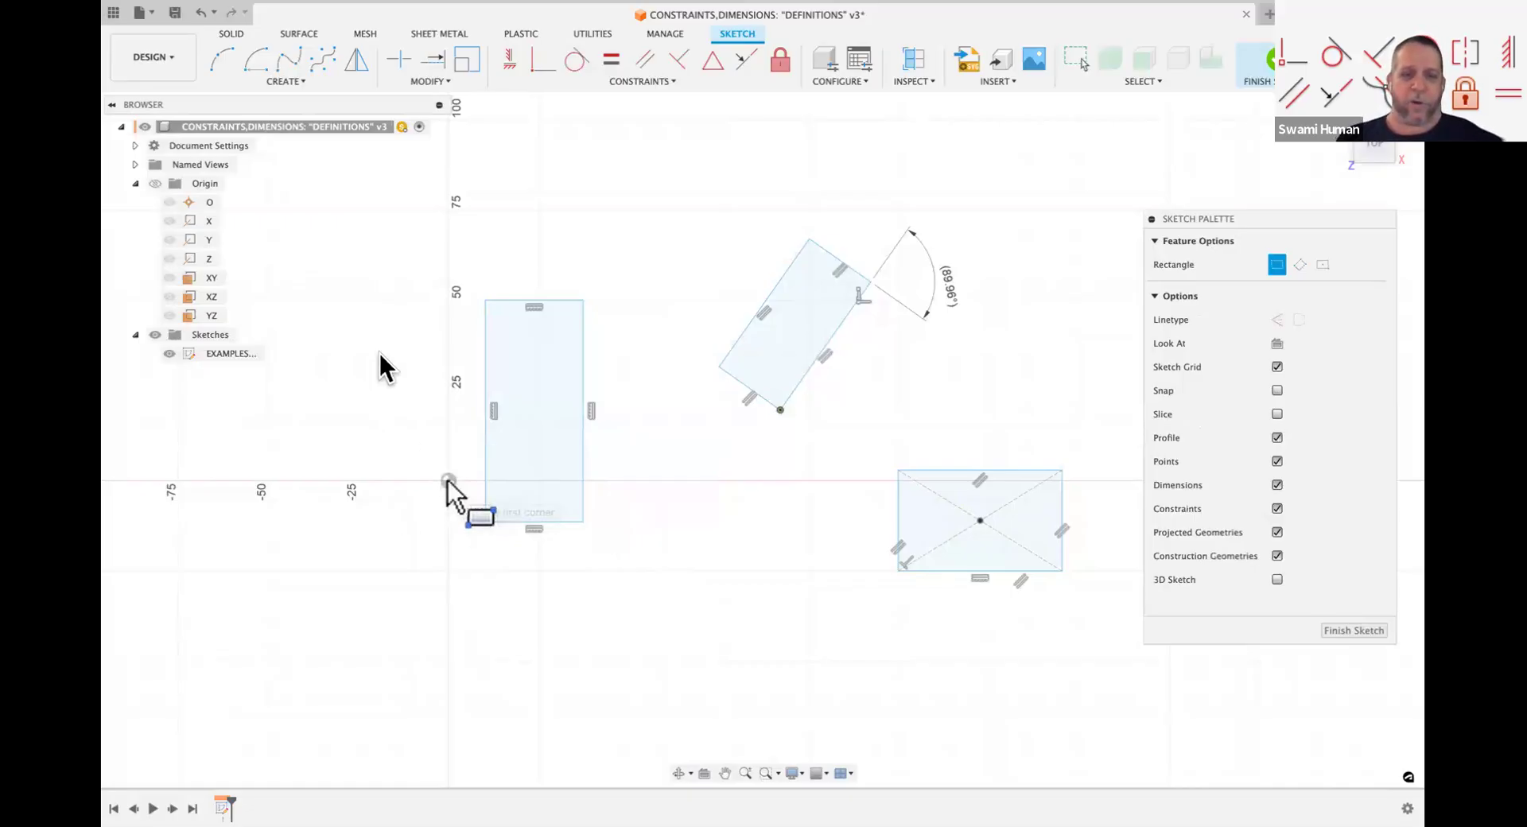
click(353, 322)
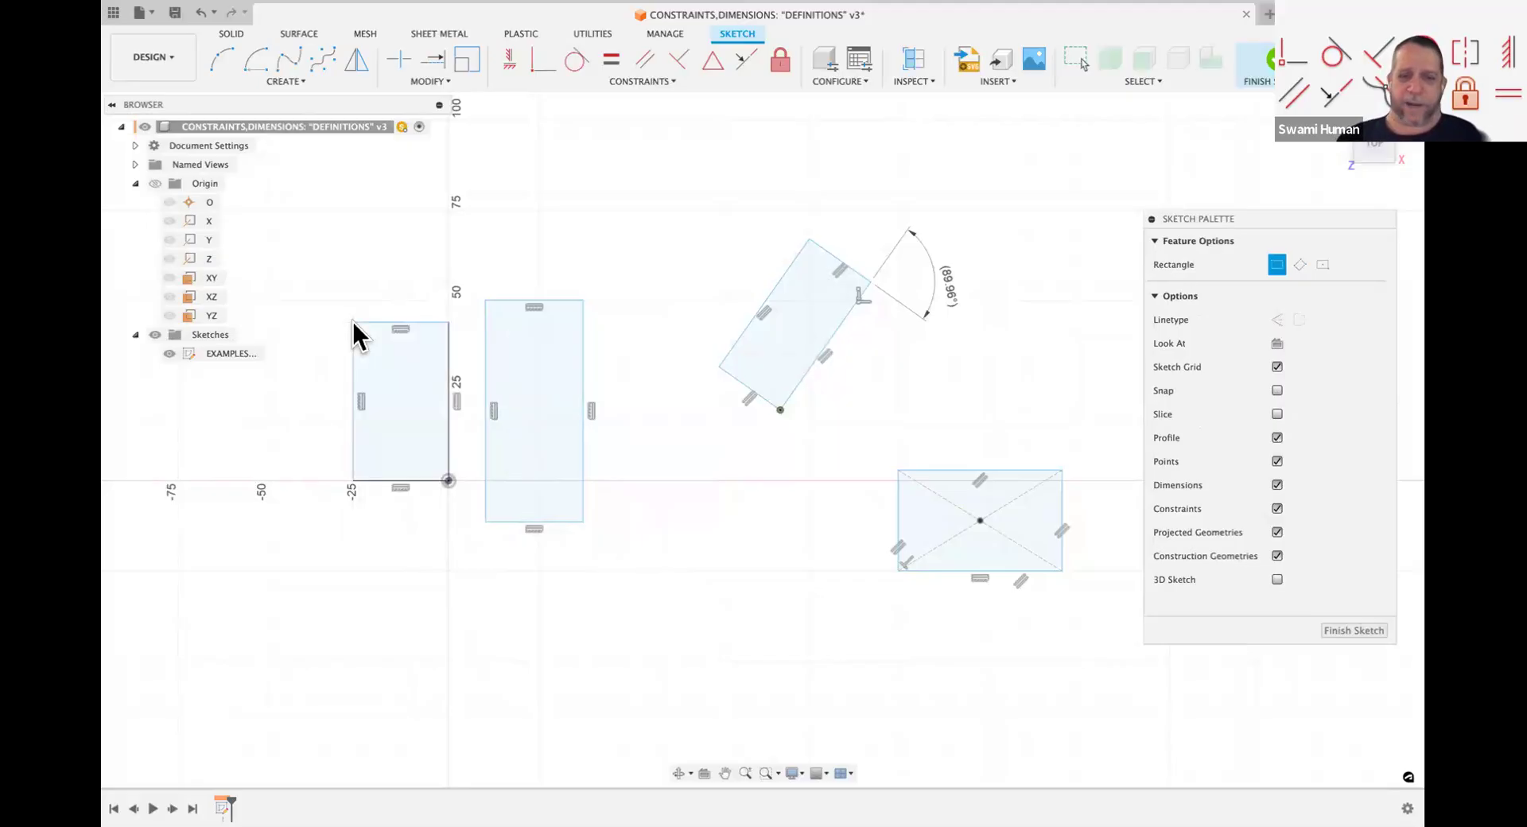
key(Escape)
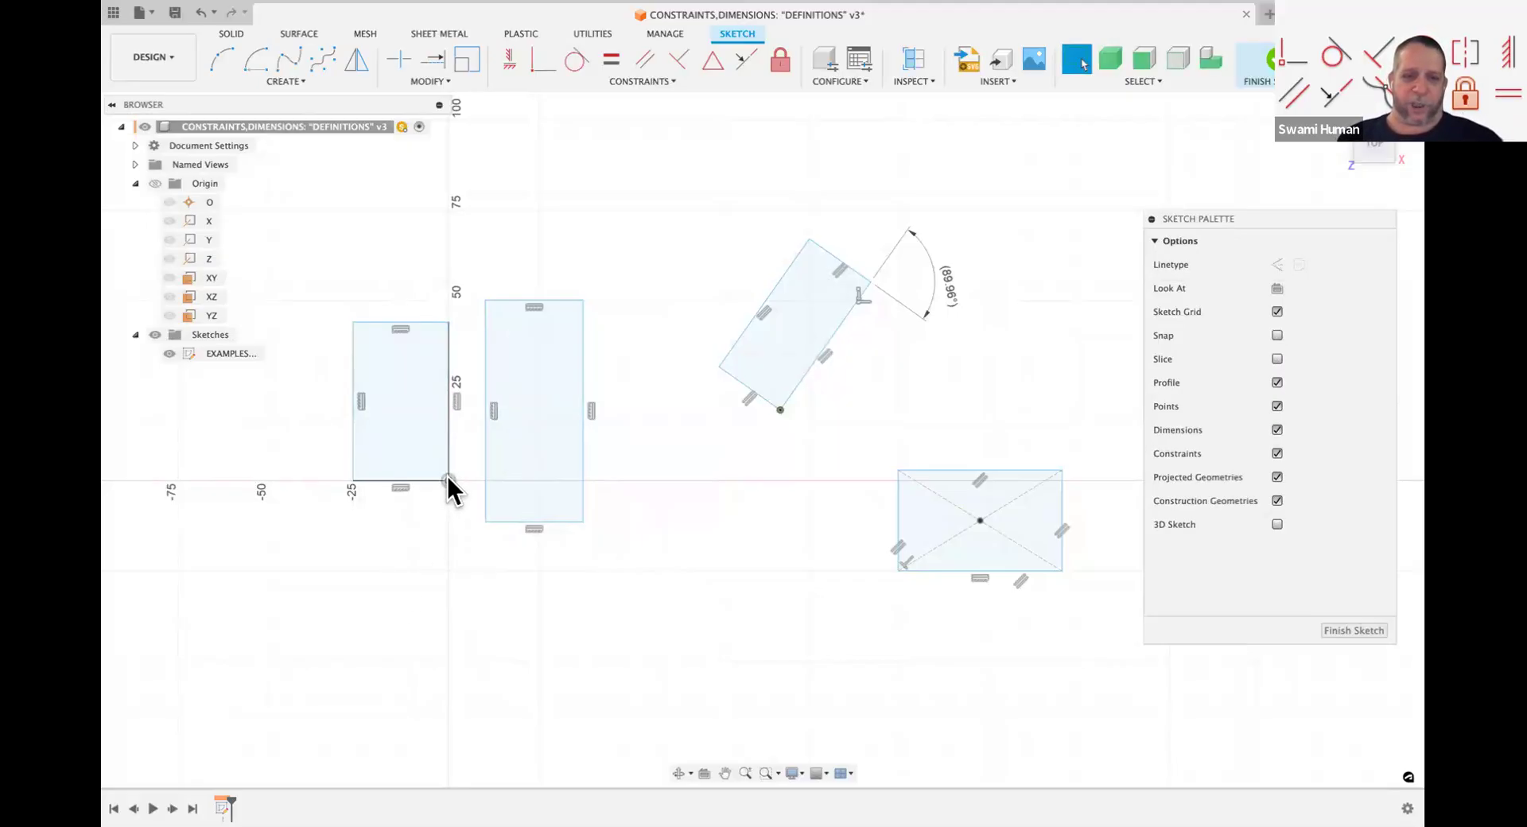
key(m)
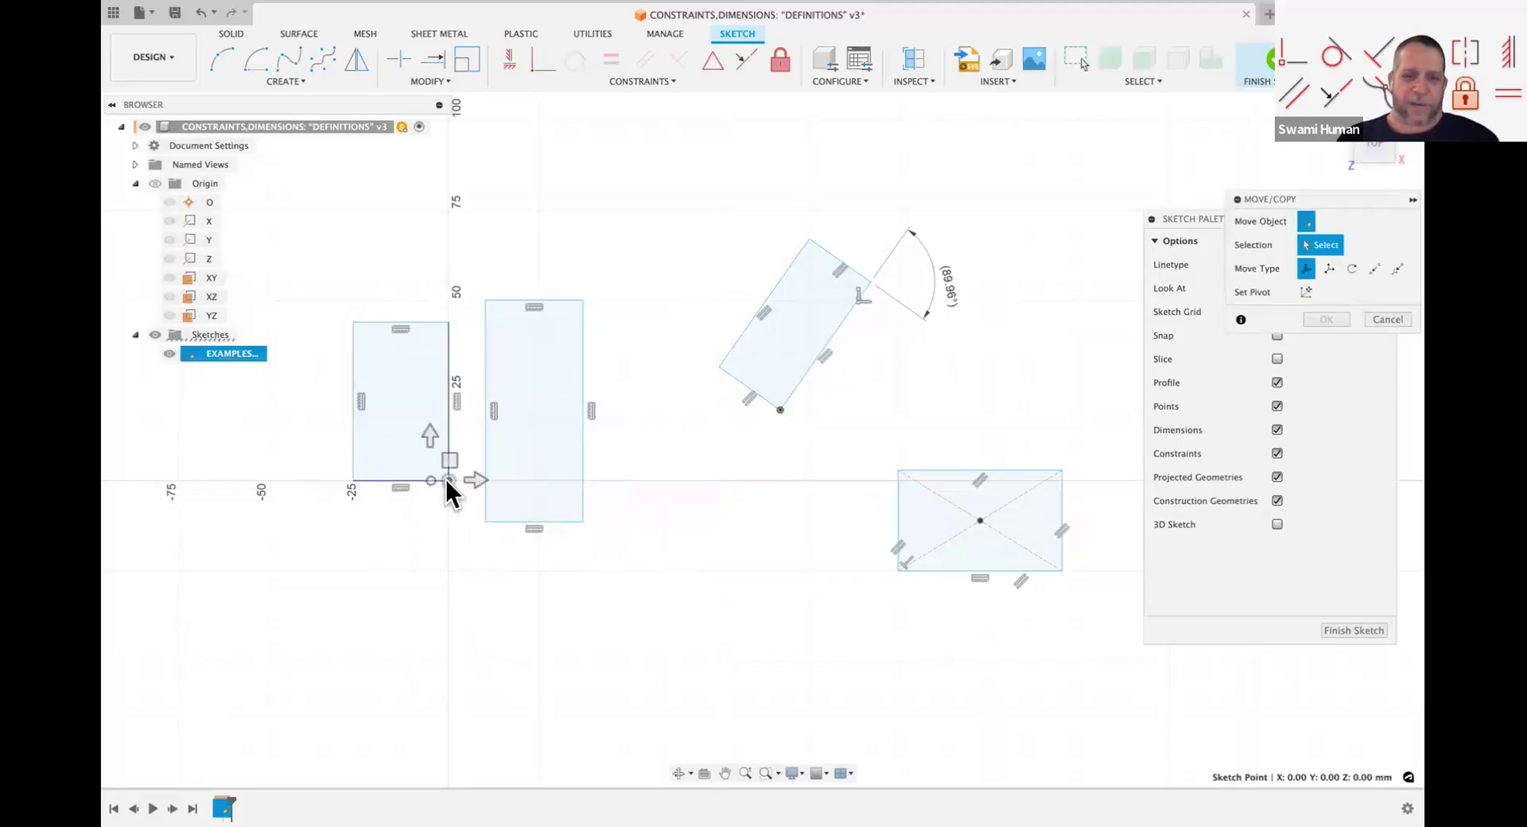
key(Escape)
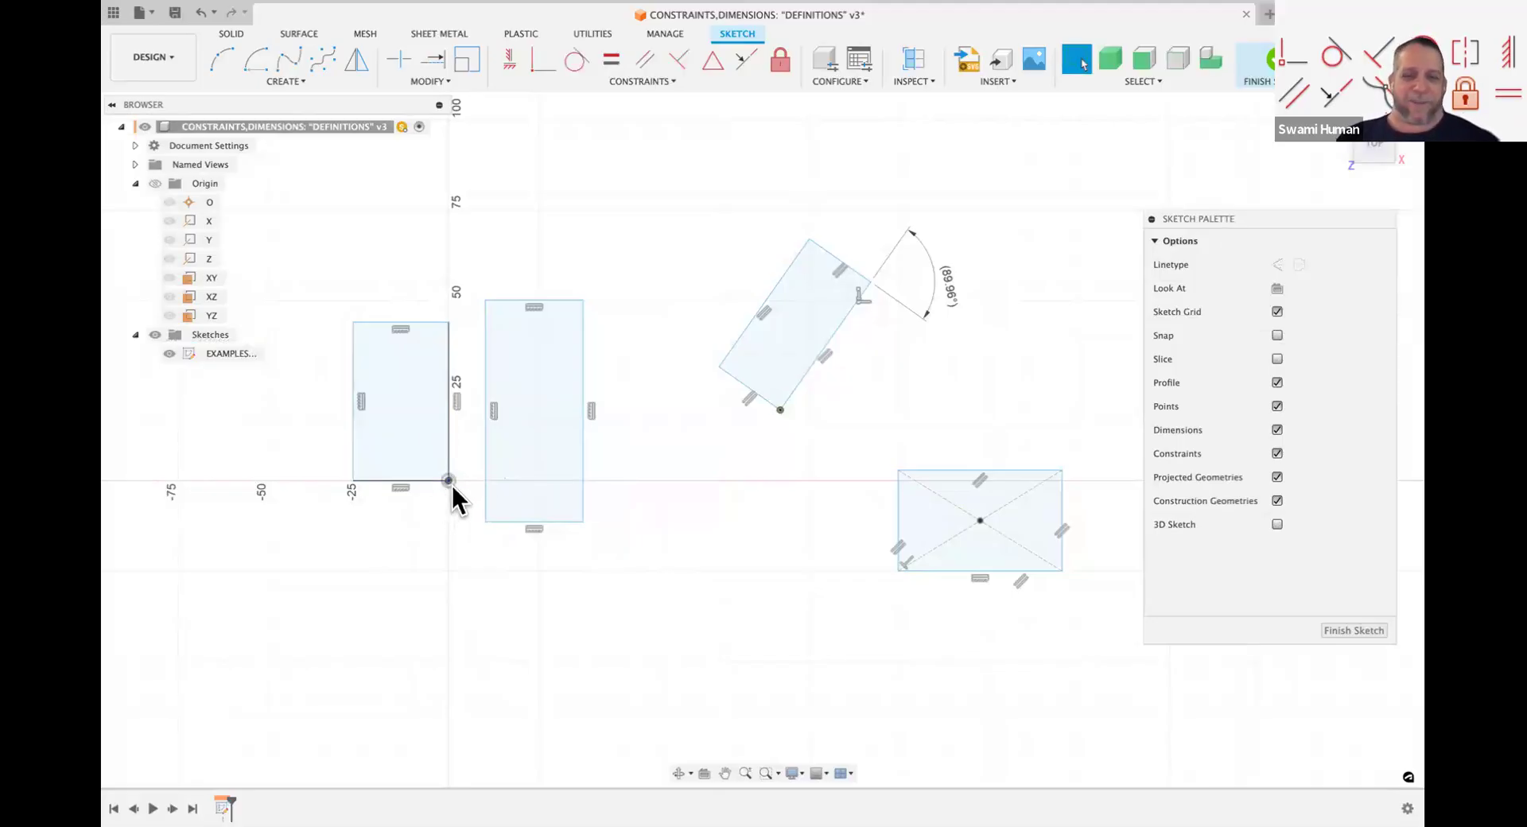
Step: Move the whole centre rectangle slightly down and to the left, about 4 mm left and 2 mm down
click(435, 454)
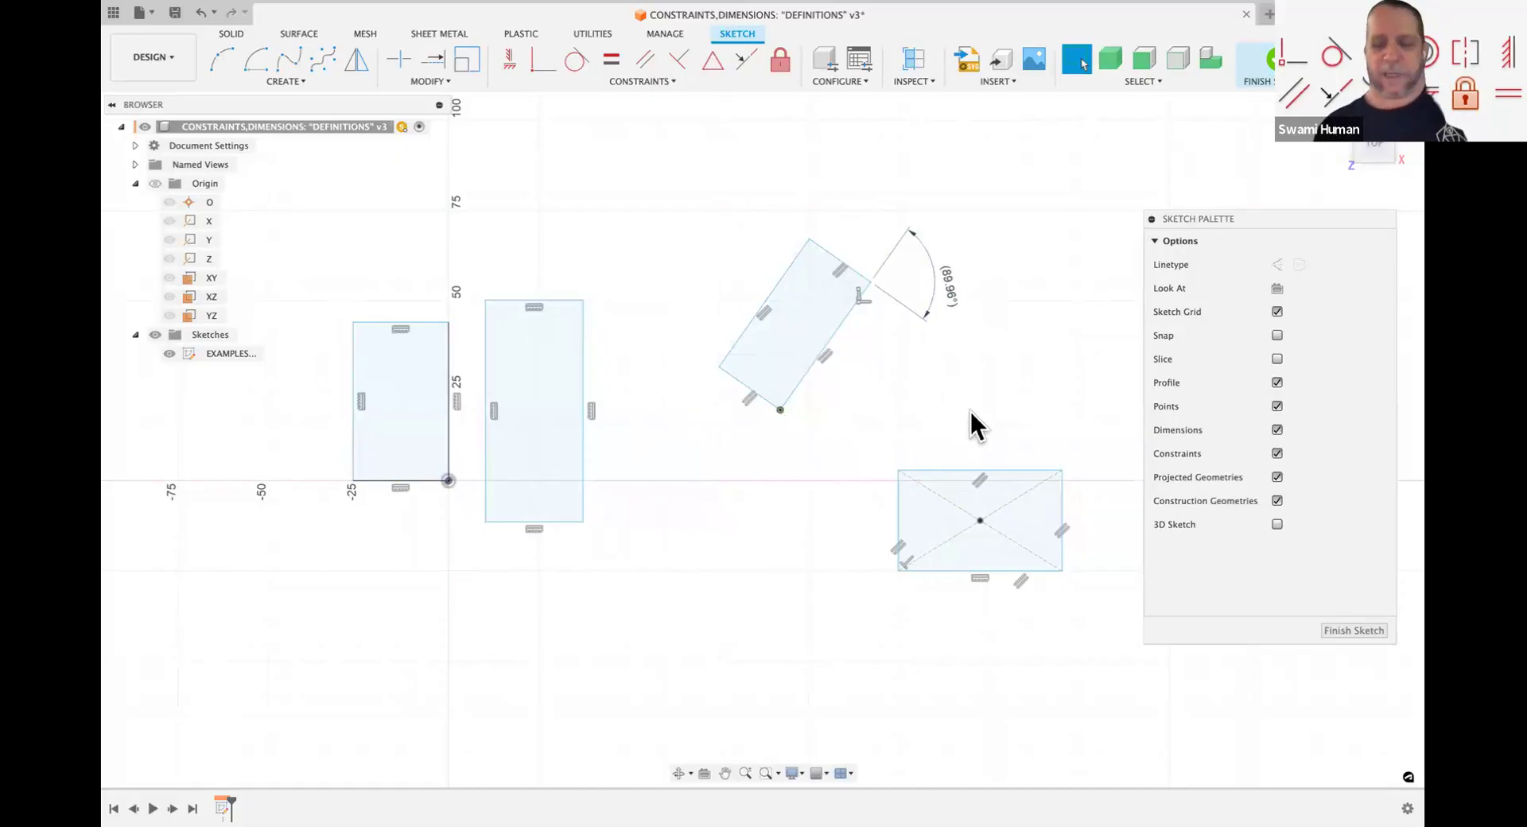
double_click(1015, 470)
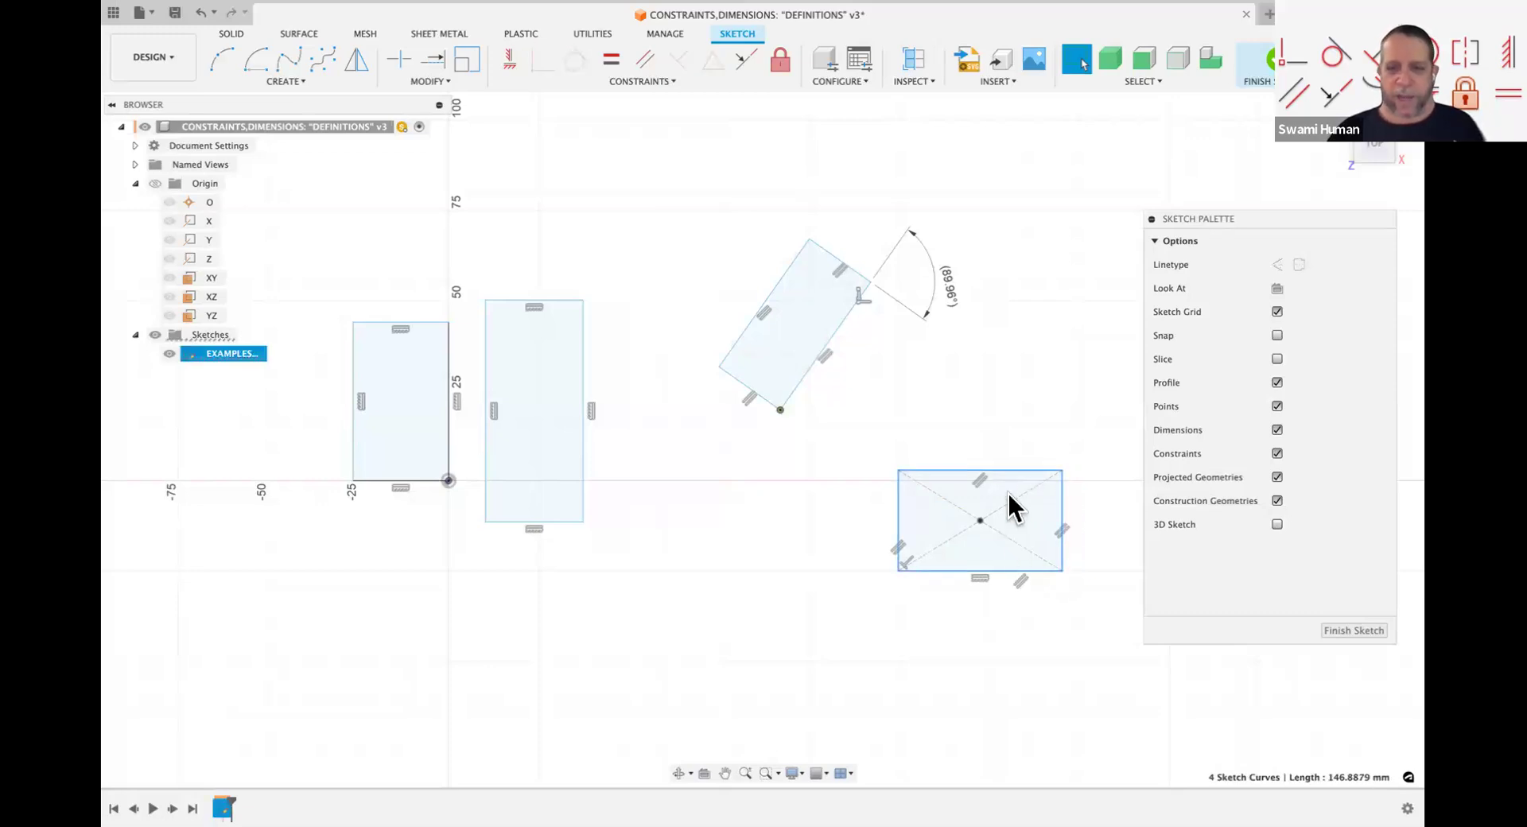
drag(1016, 465, 1009, 406)
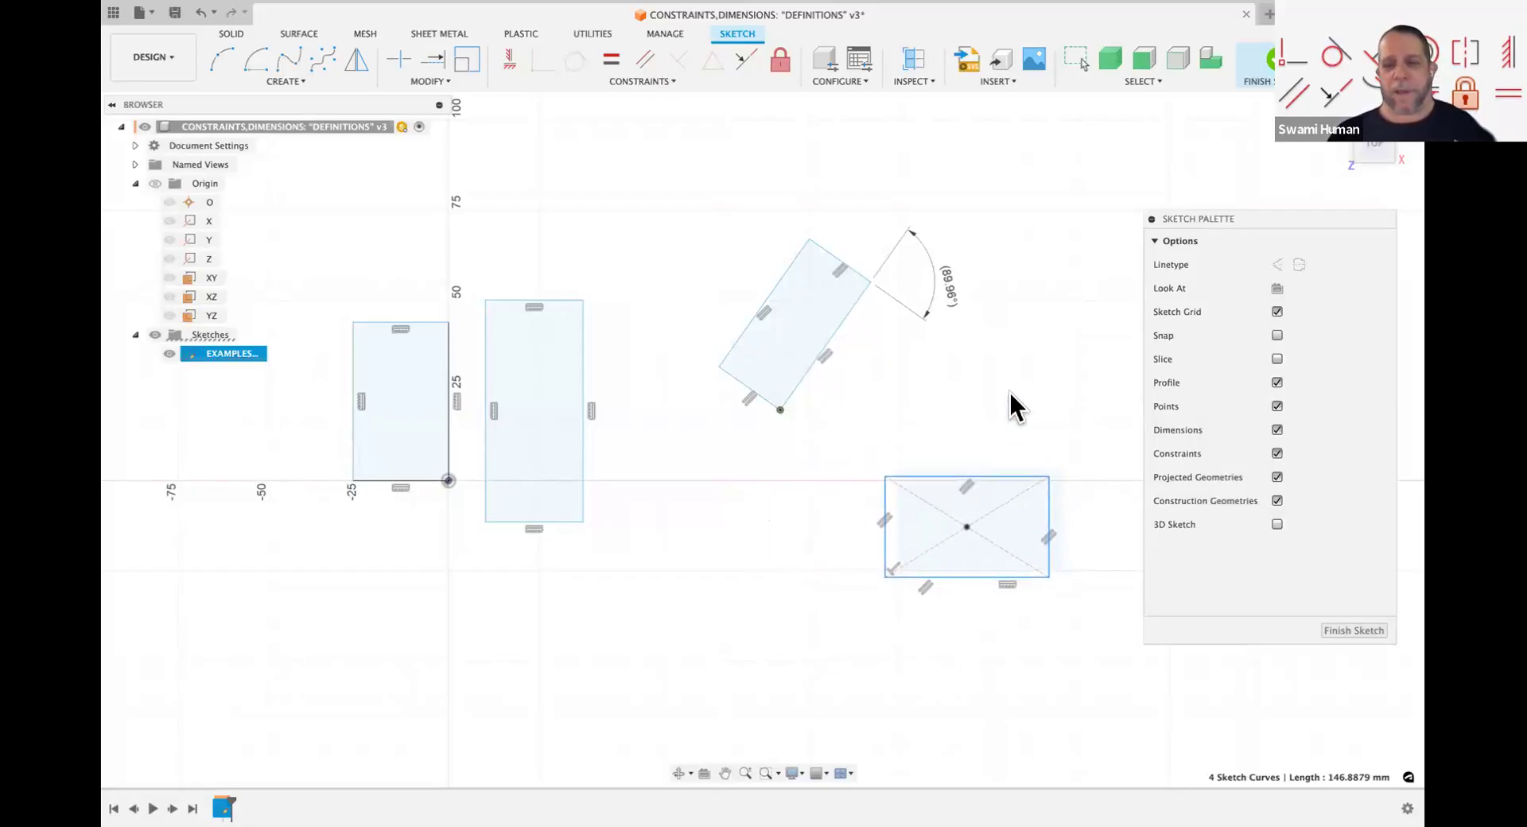
click(1009, 405)
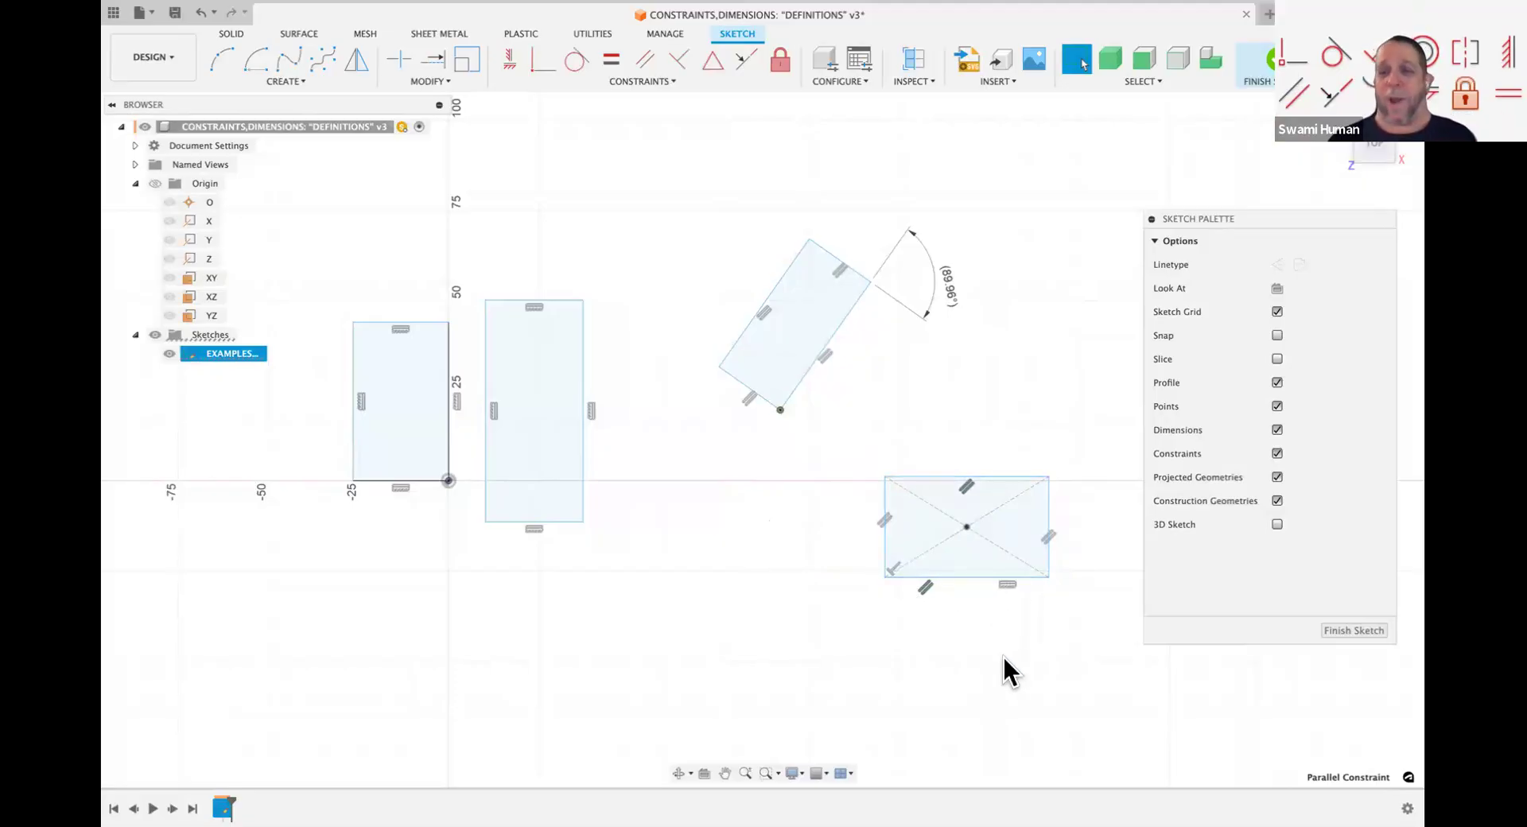
key(Escape)
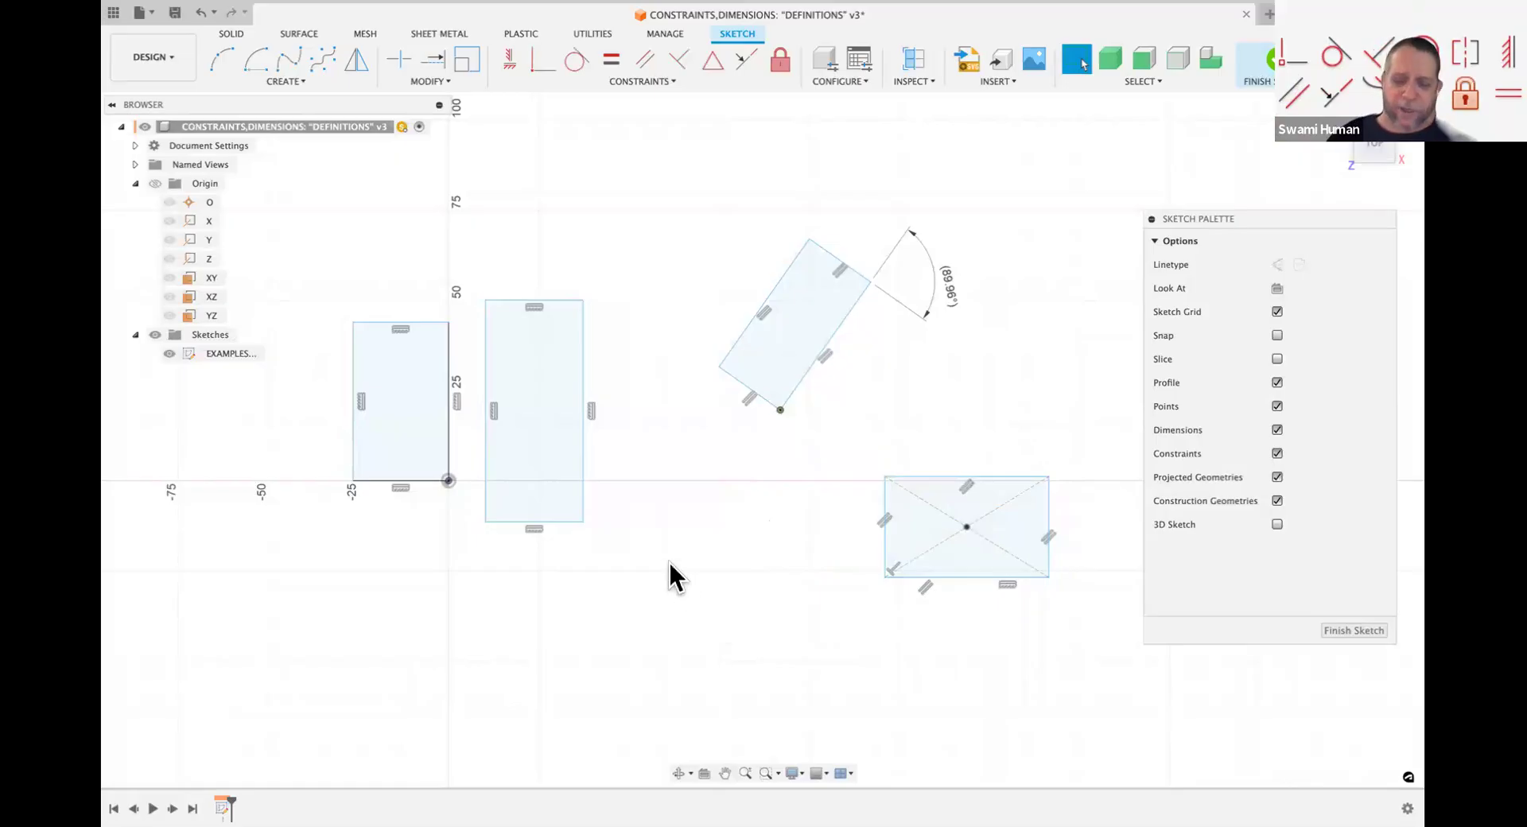
key(l)
click(659, 612)
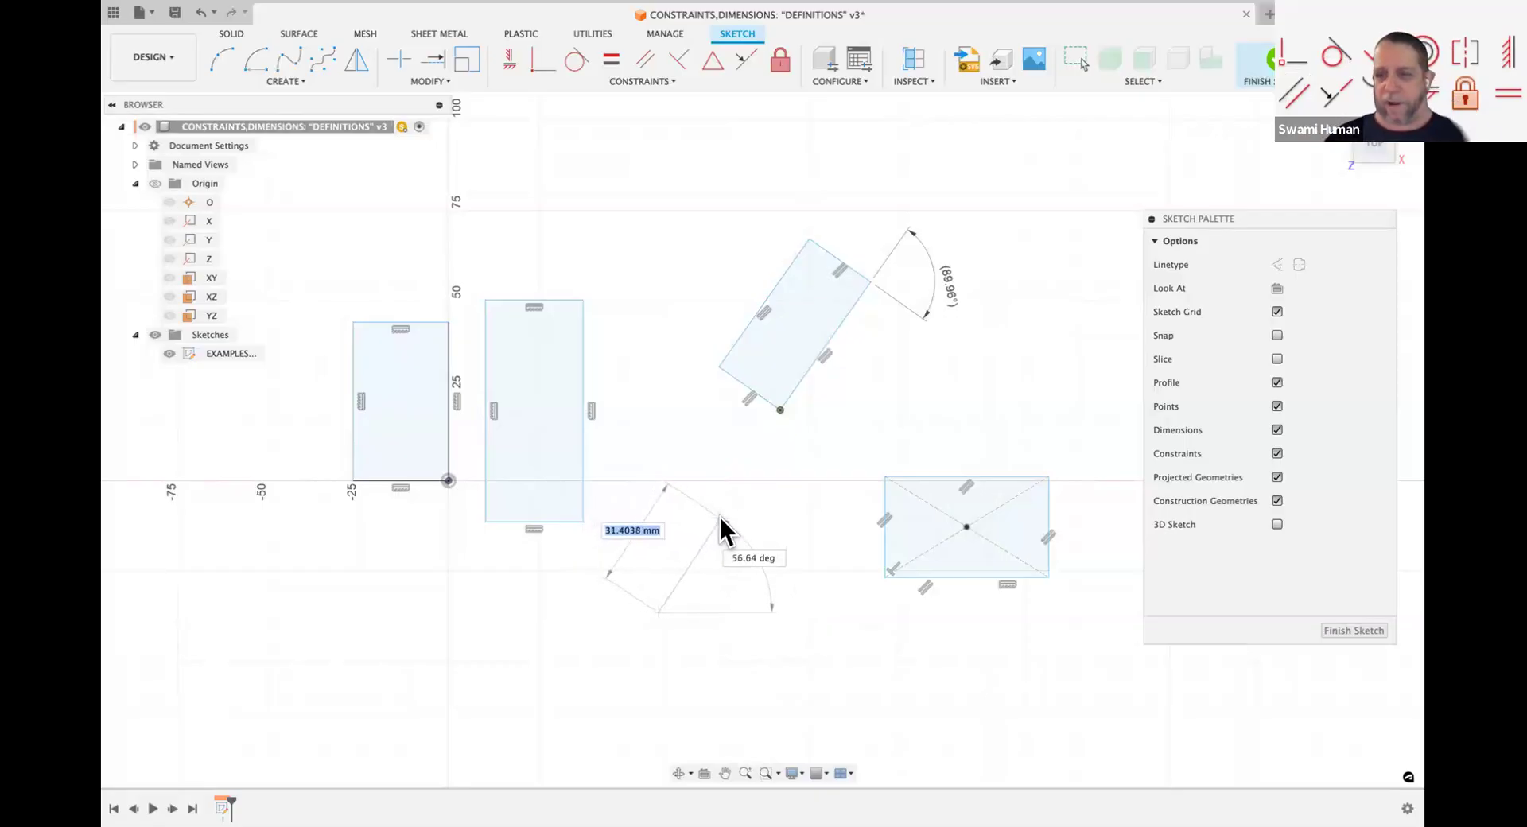
key(Tab)
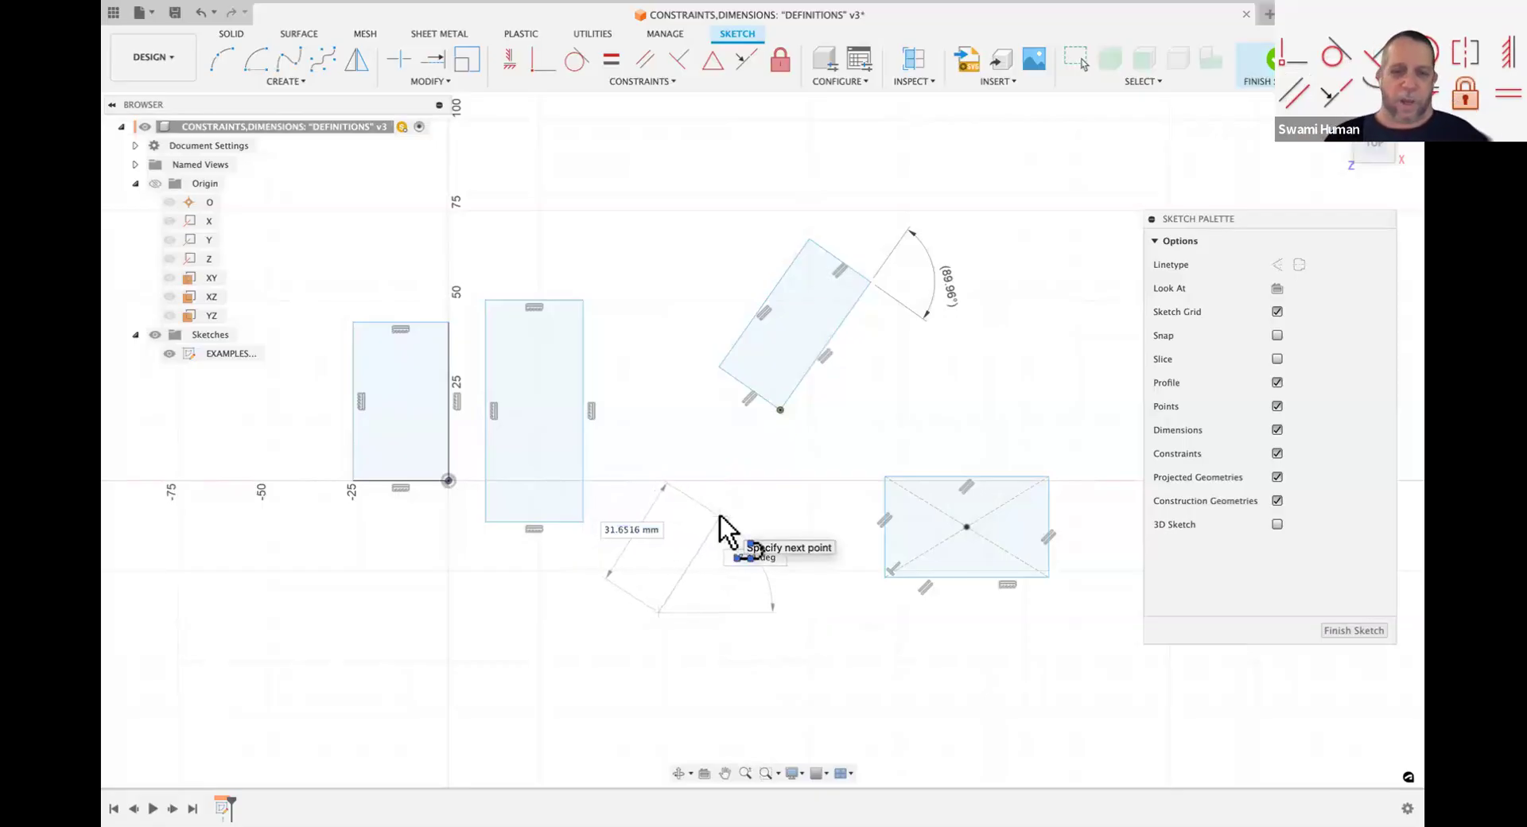
click(719, 516)
key(Escape)
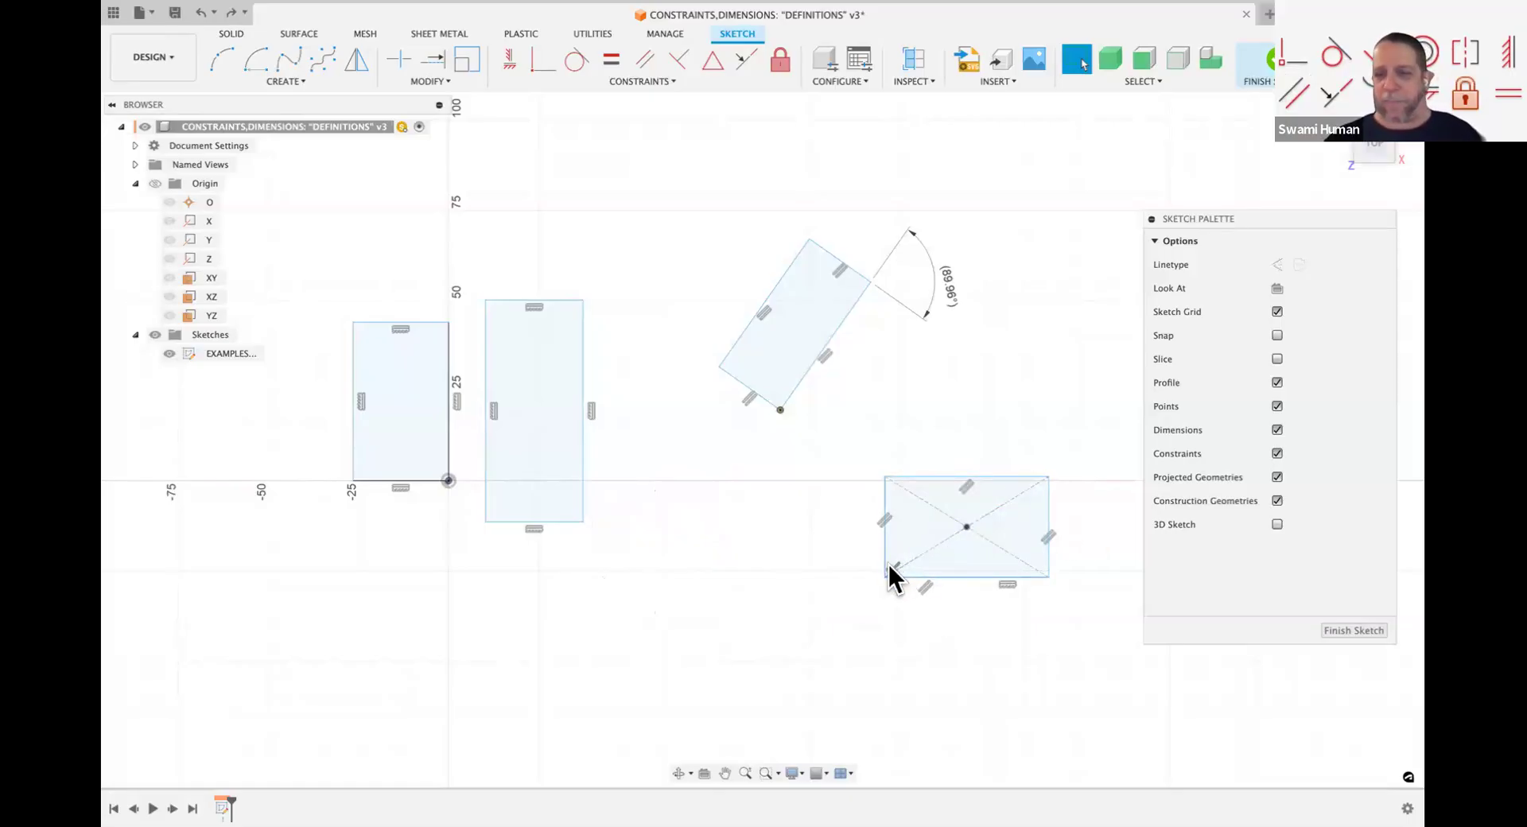
Step: Delete the two coincident constraints on the centre rectangle's middle point and move the freed point outside the rectangle to about X 86.7, Y -25.5
click(942, 547)
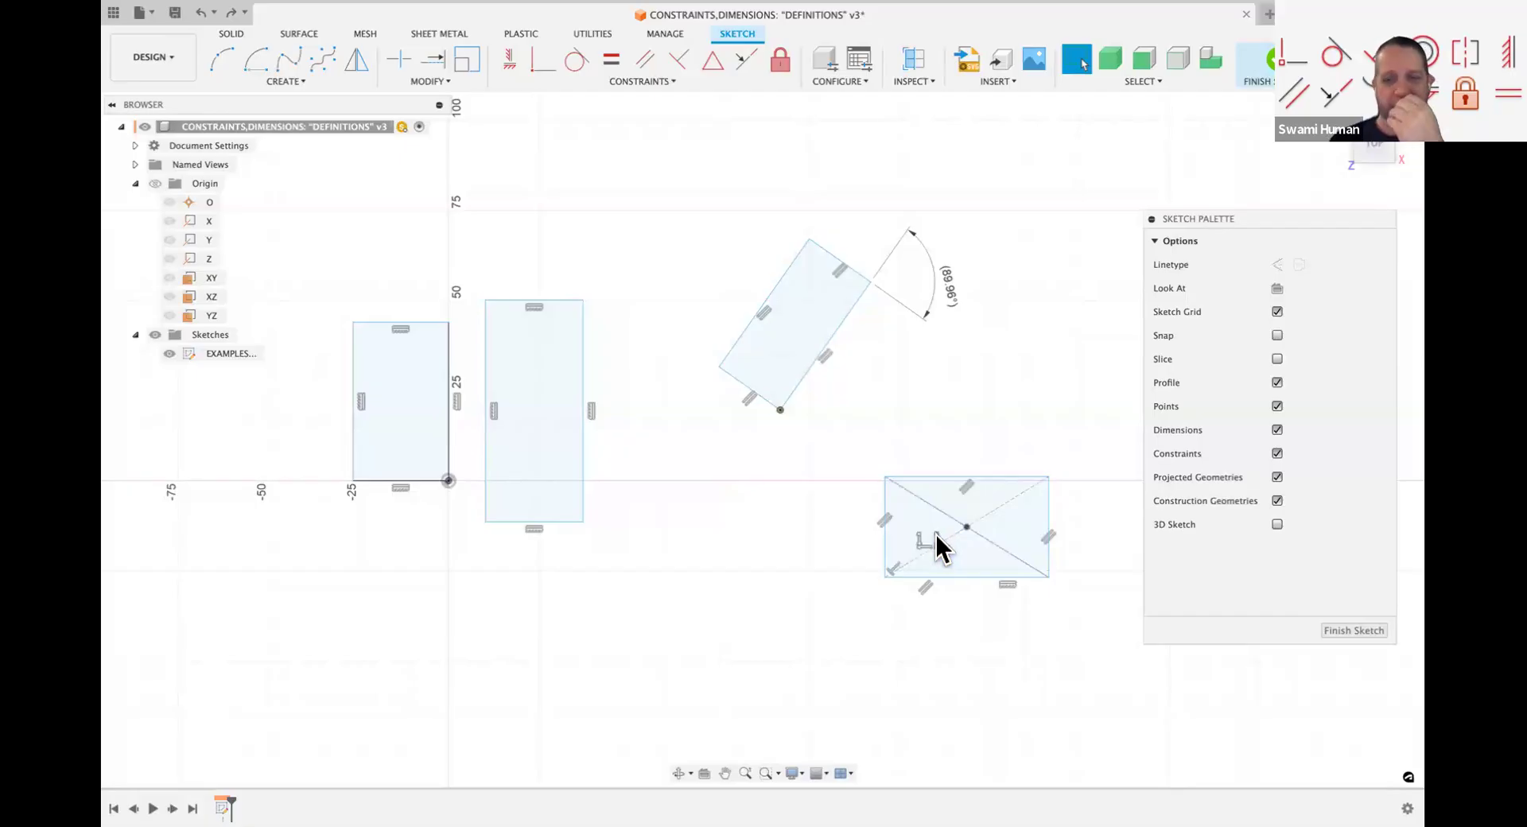
click(936, 535)
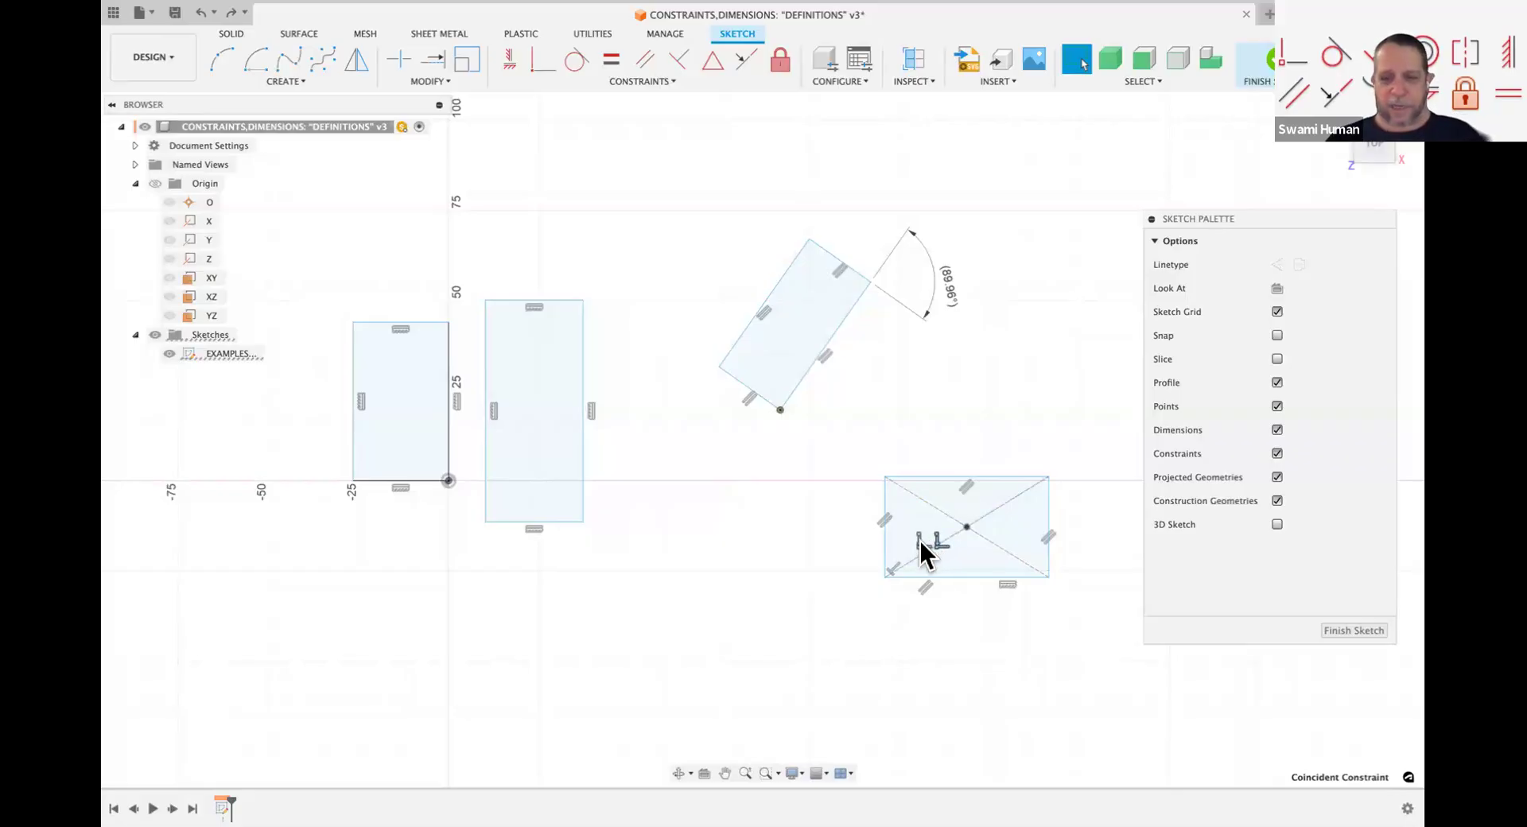
shift+click(921, 538)
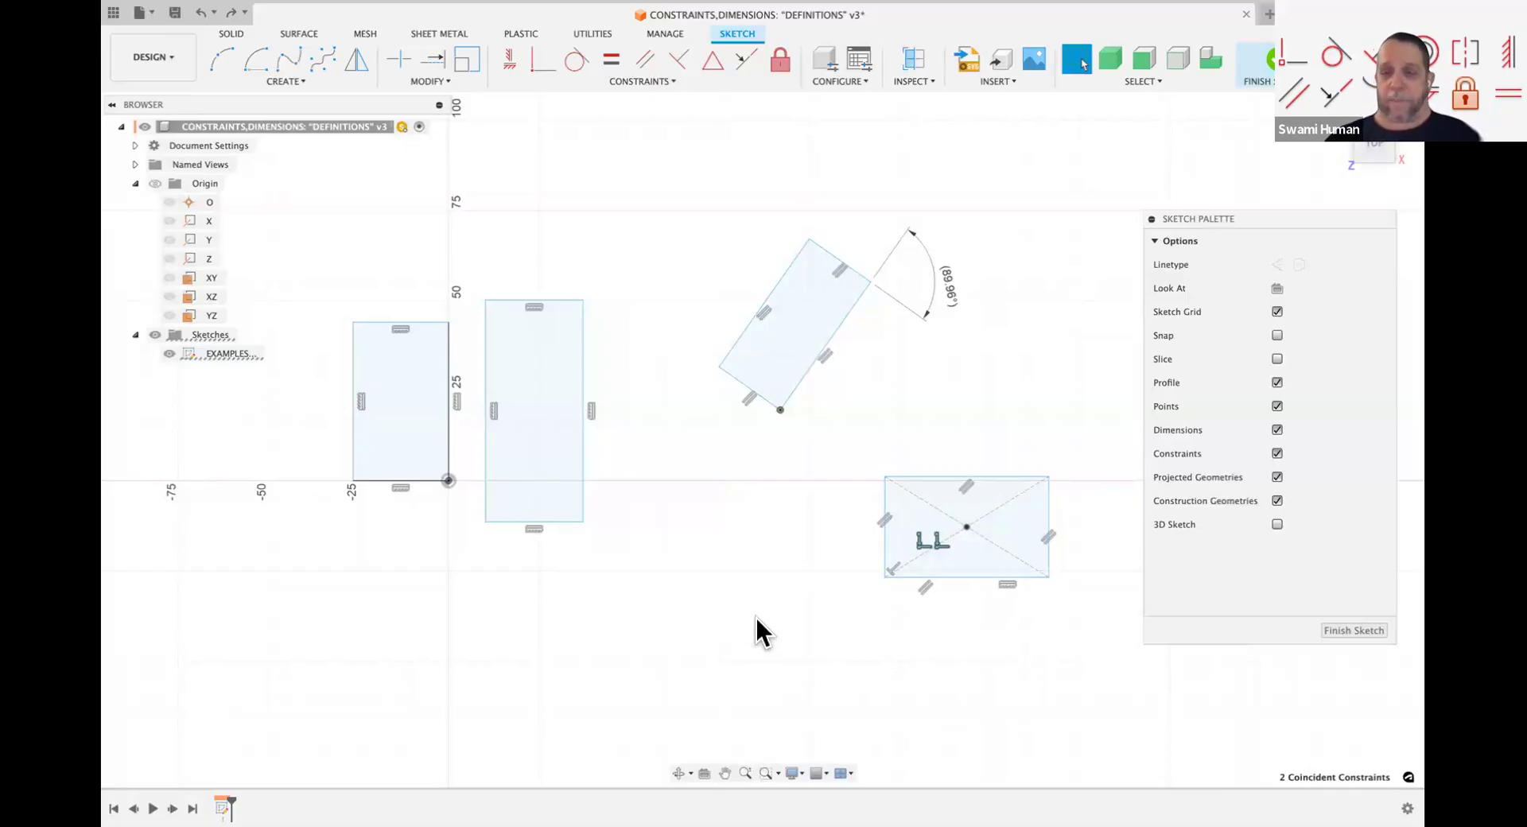
key(Delete)
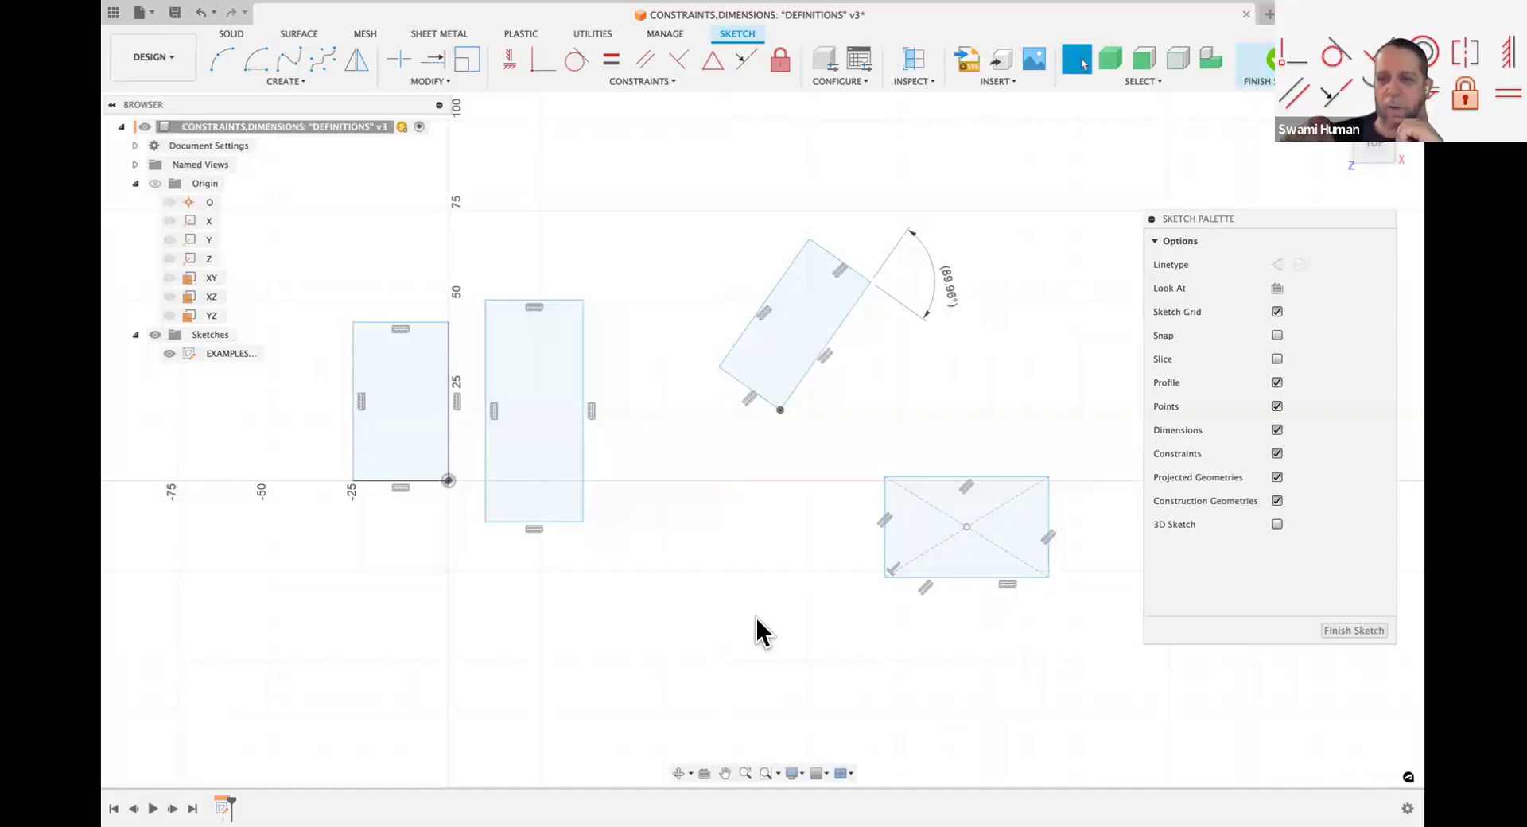
drag(966, 526, 760, 568)
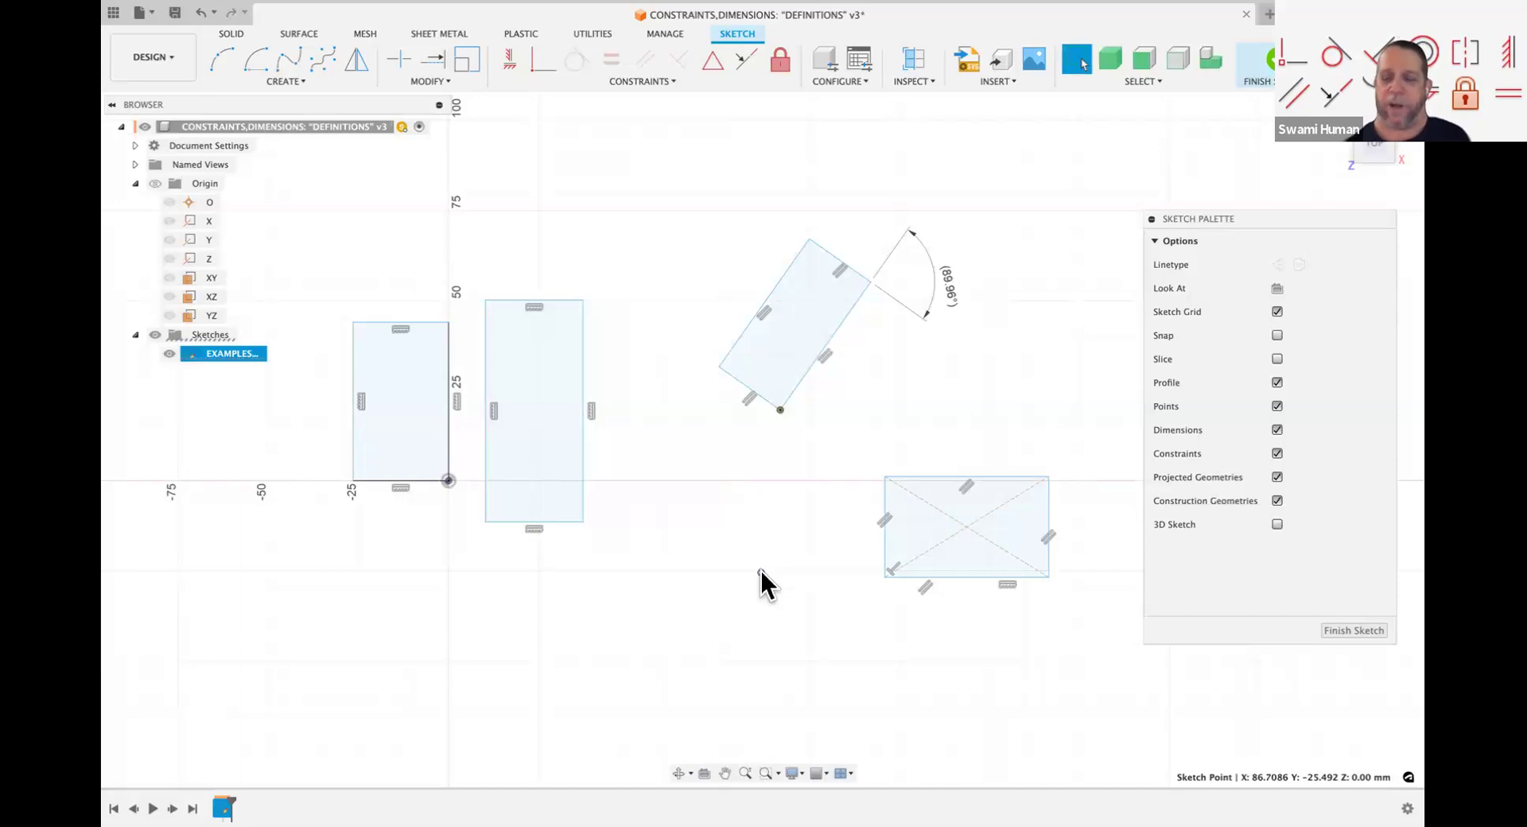
Step: Delete the centre rectangle's rising diagonal and attach the free point to the remaining diagonal with a midpoint constraint
click(996, 507)
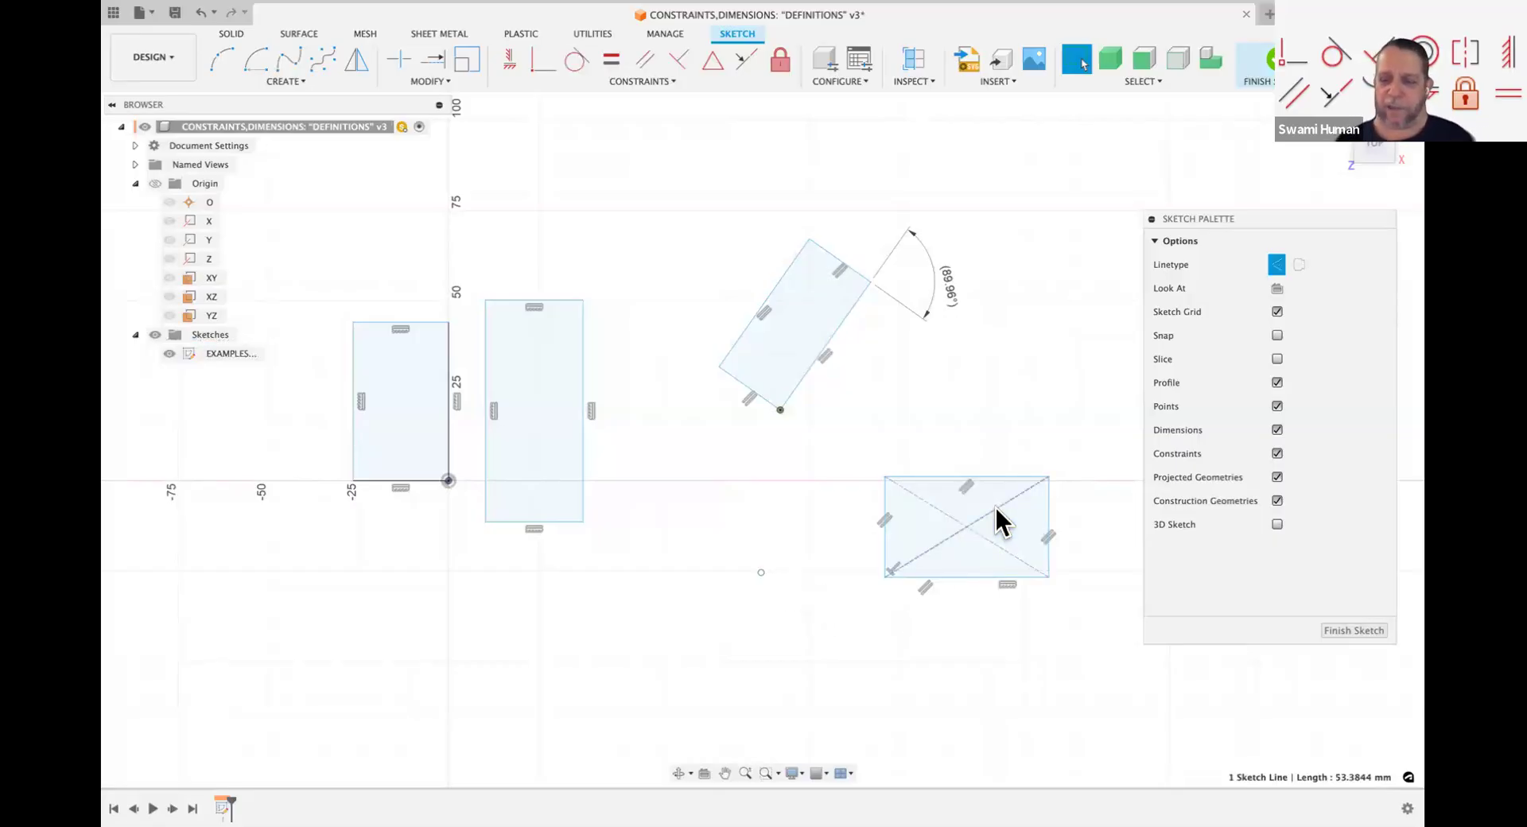
key(Delete)
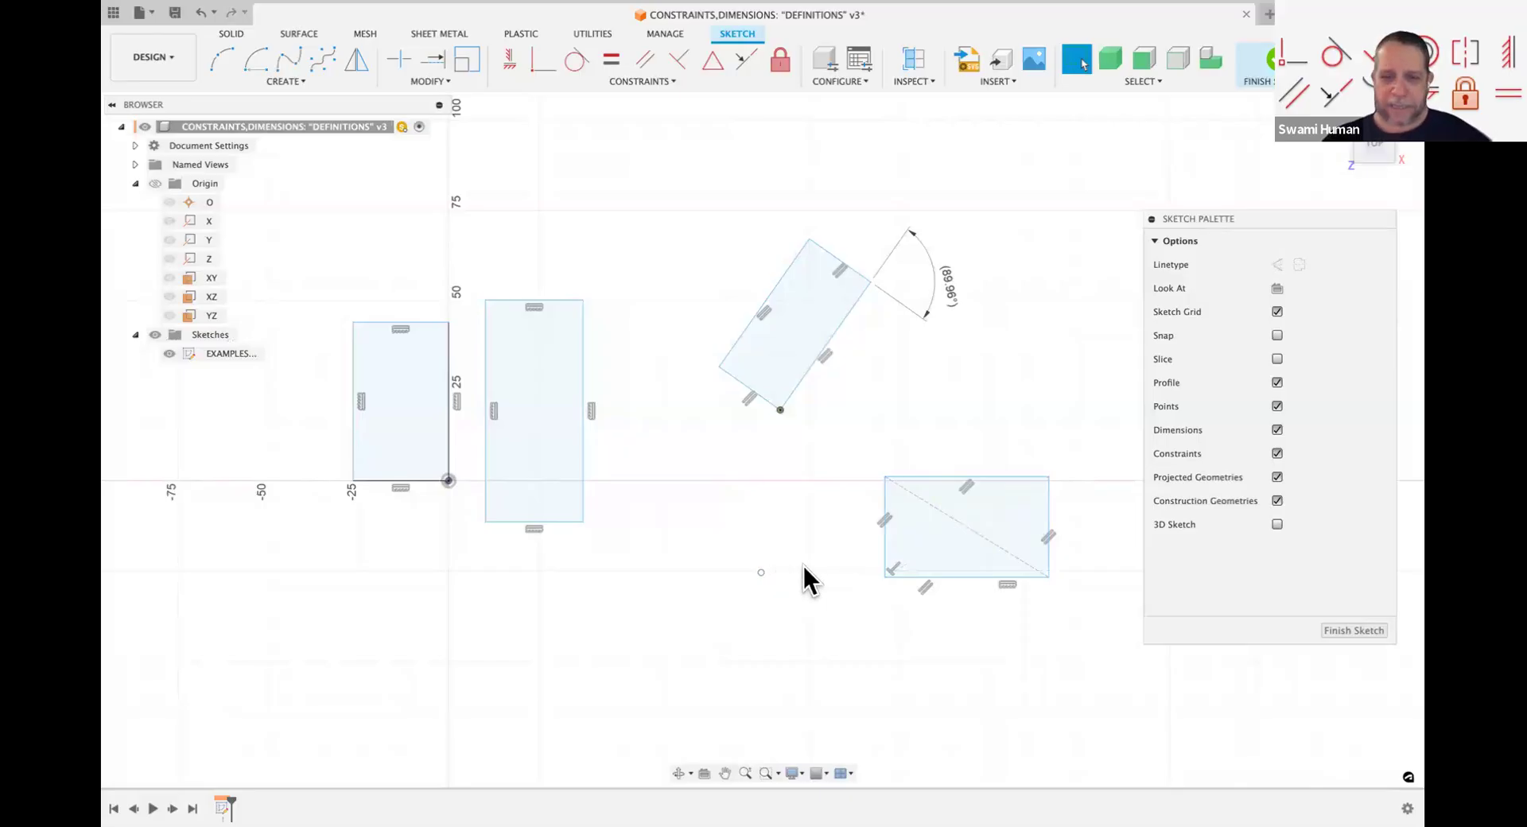
scroll(947, 582, up, 5)
scroll(947, 582, right, 5)
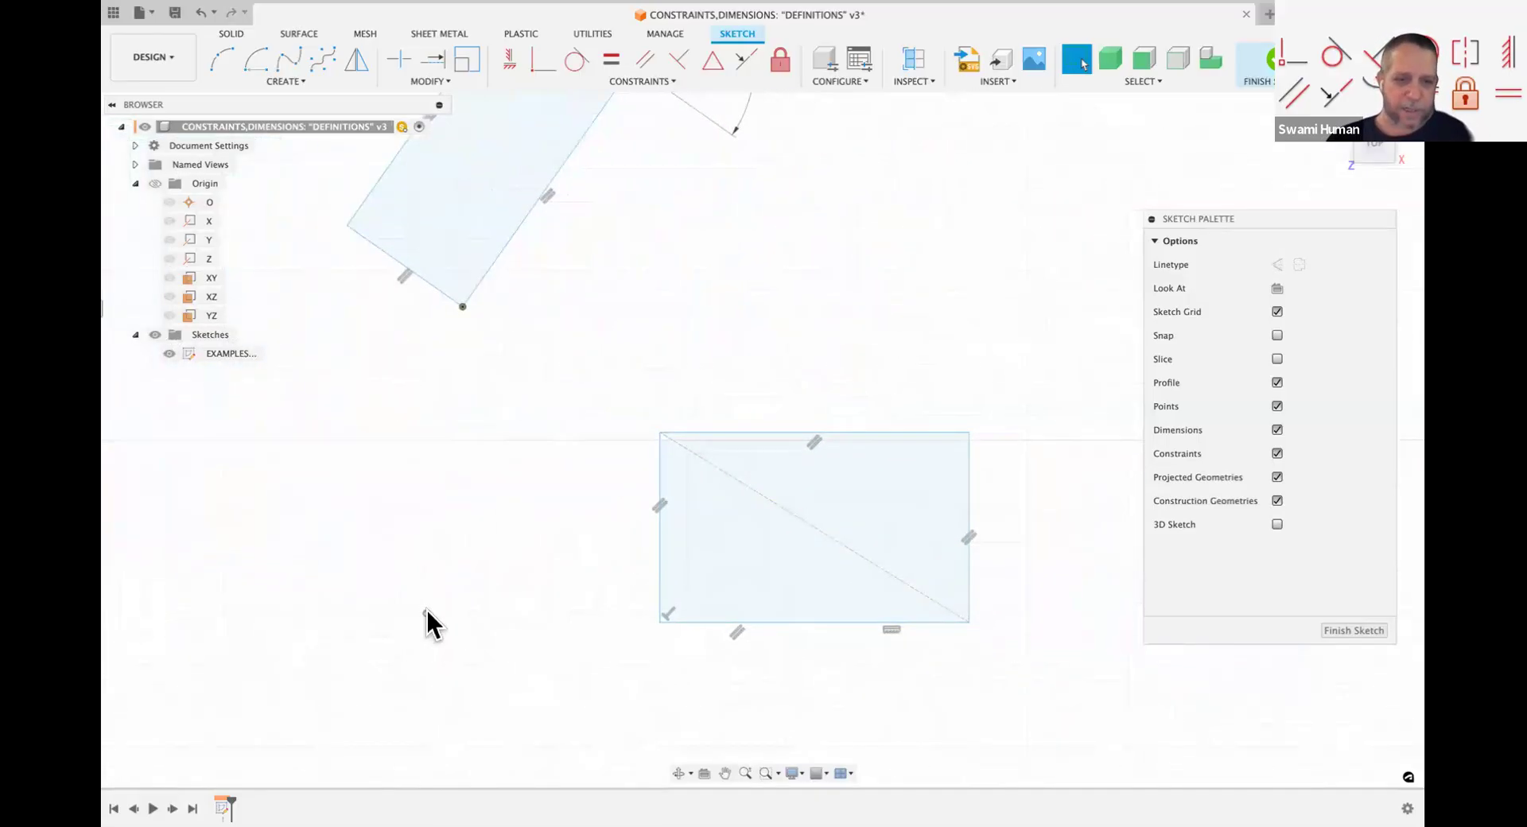
click(664, 580)
mouse_move(712, 544)
mouse_down()
mouse_move(752, 490)
mouse_move(812, 525)
mouse_up()
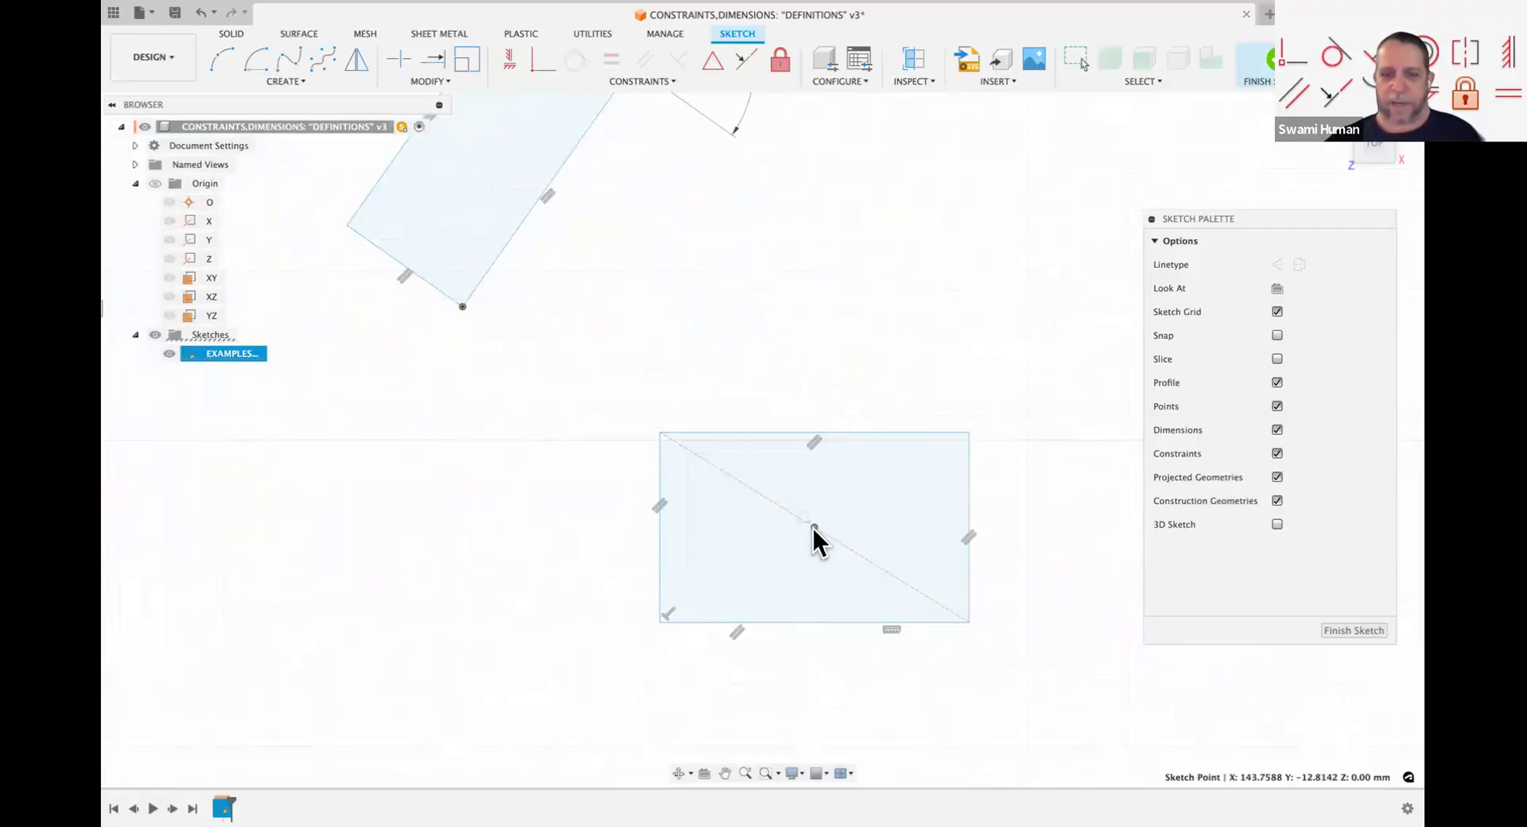
drag(813, 527, 813, 526)
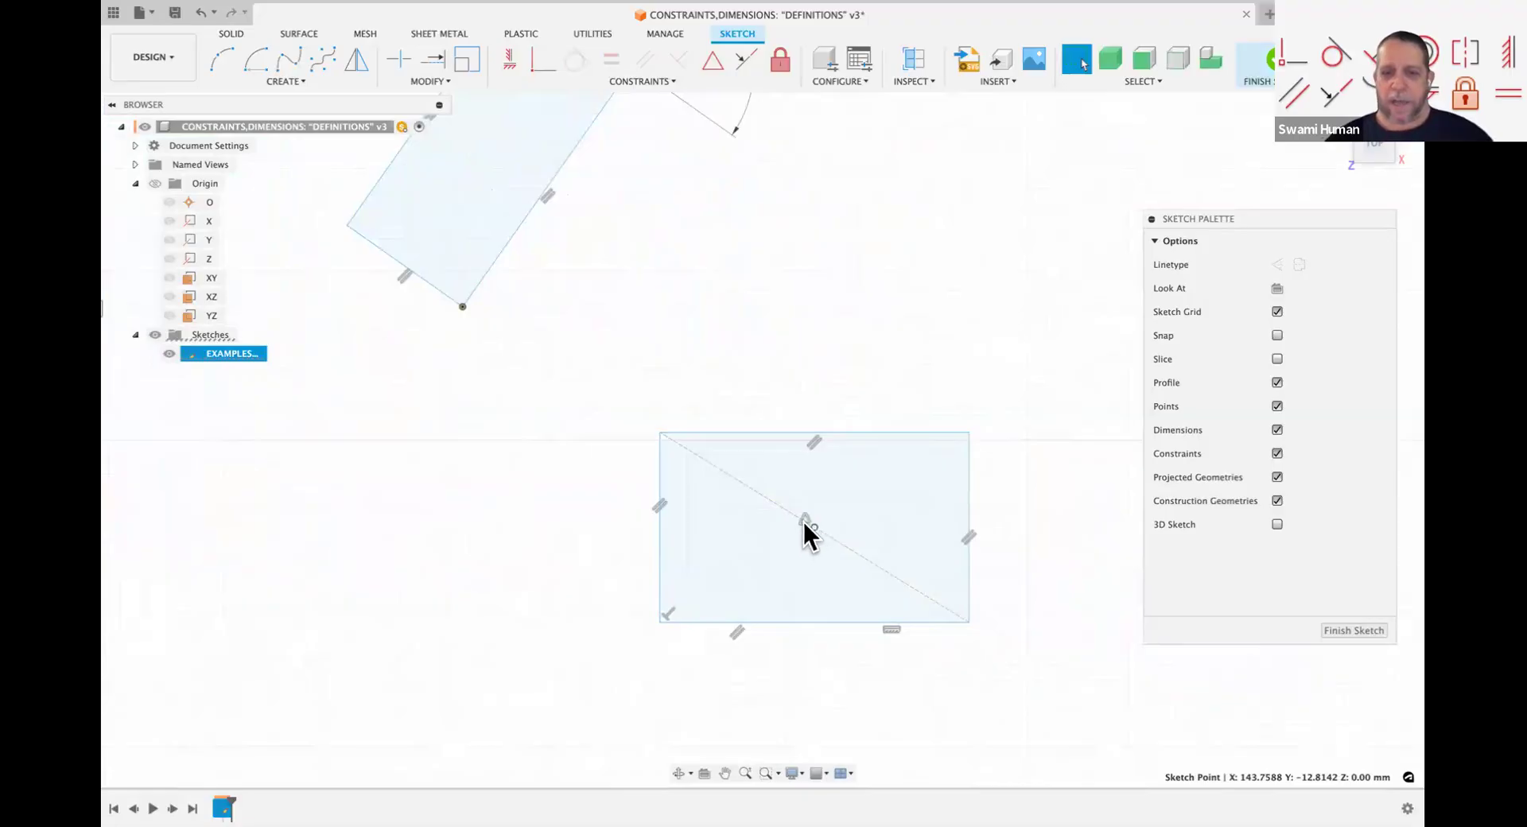
key(Escape)
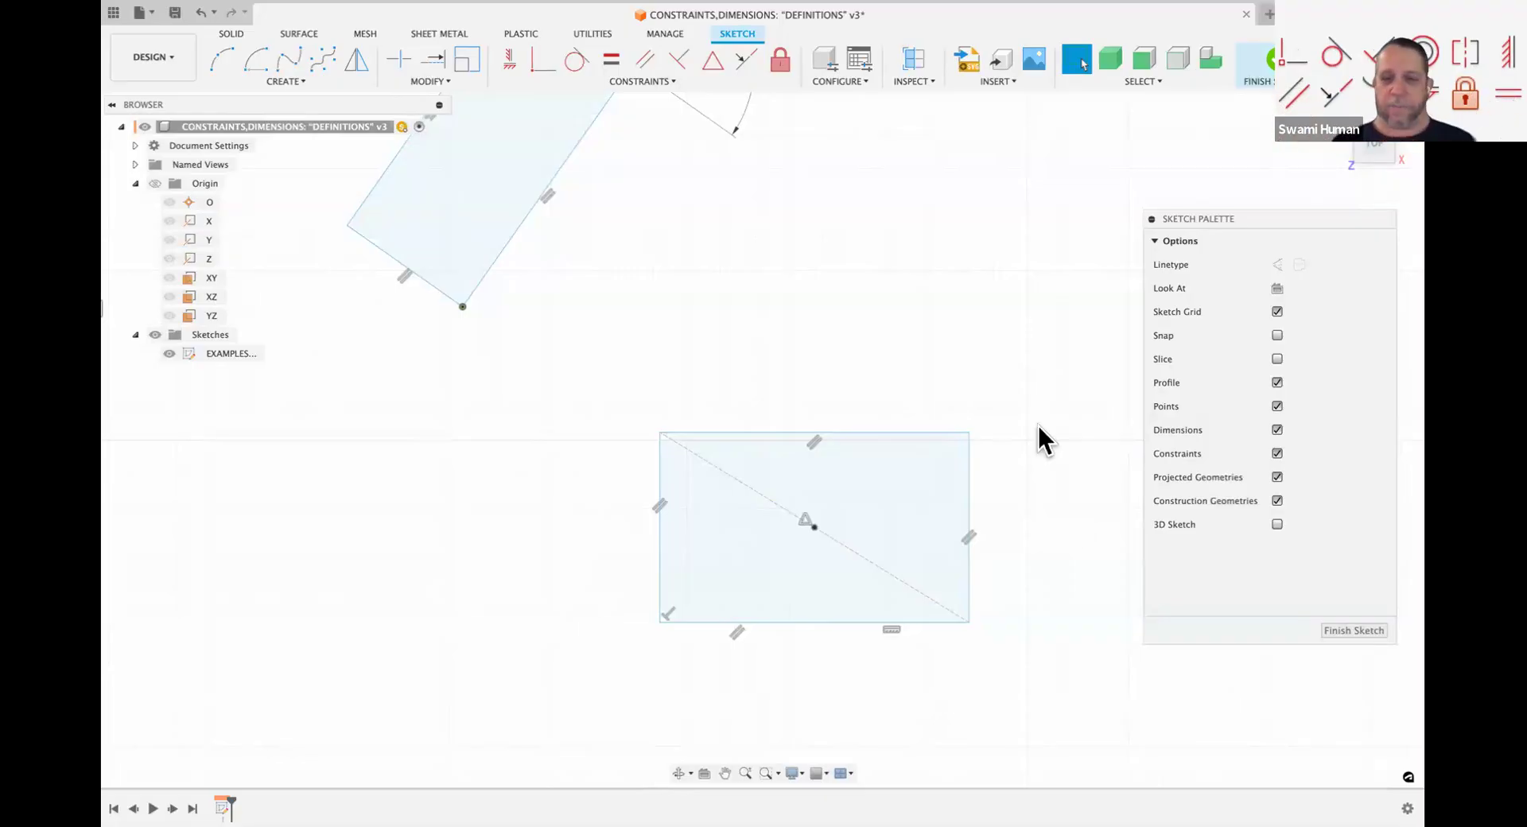
Step: Switch to the class notes, review the planned progression of in-sketch examples, and return to Fusion 360
scroll(1032, 431, down, 6)
scroll(1032, 431, down, 4)
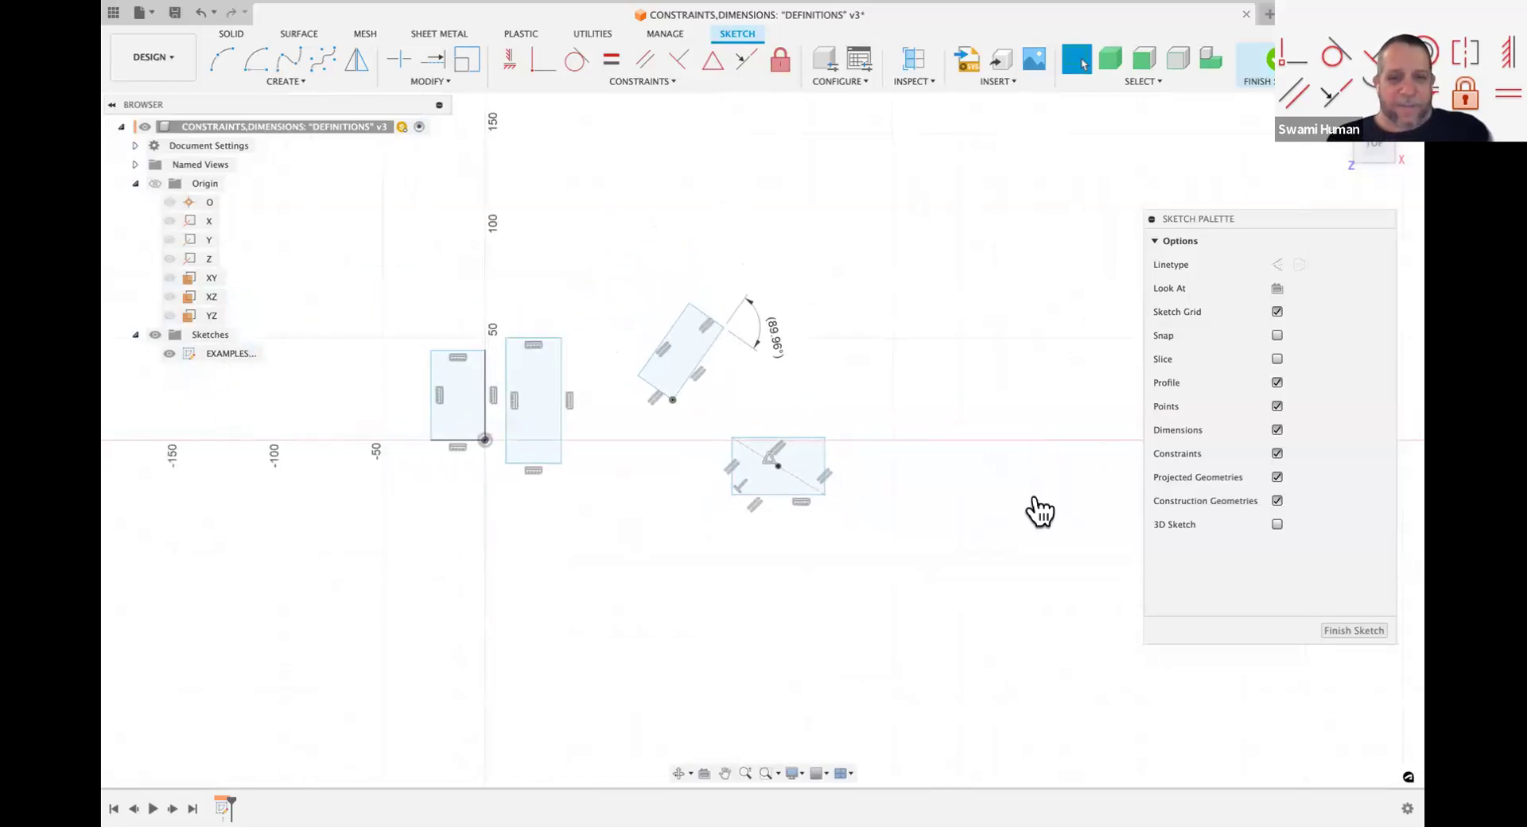
key(ctrl+Right)
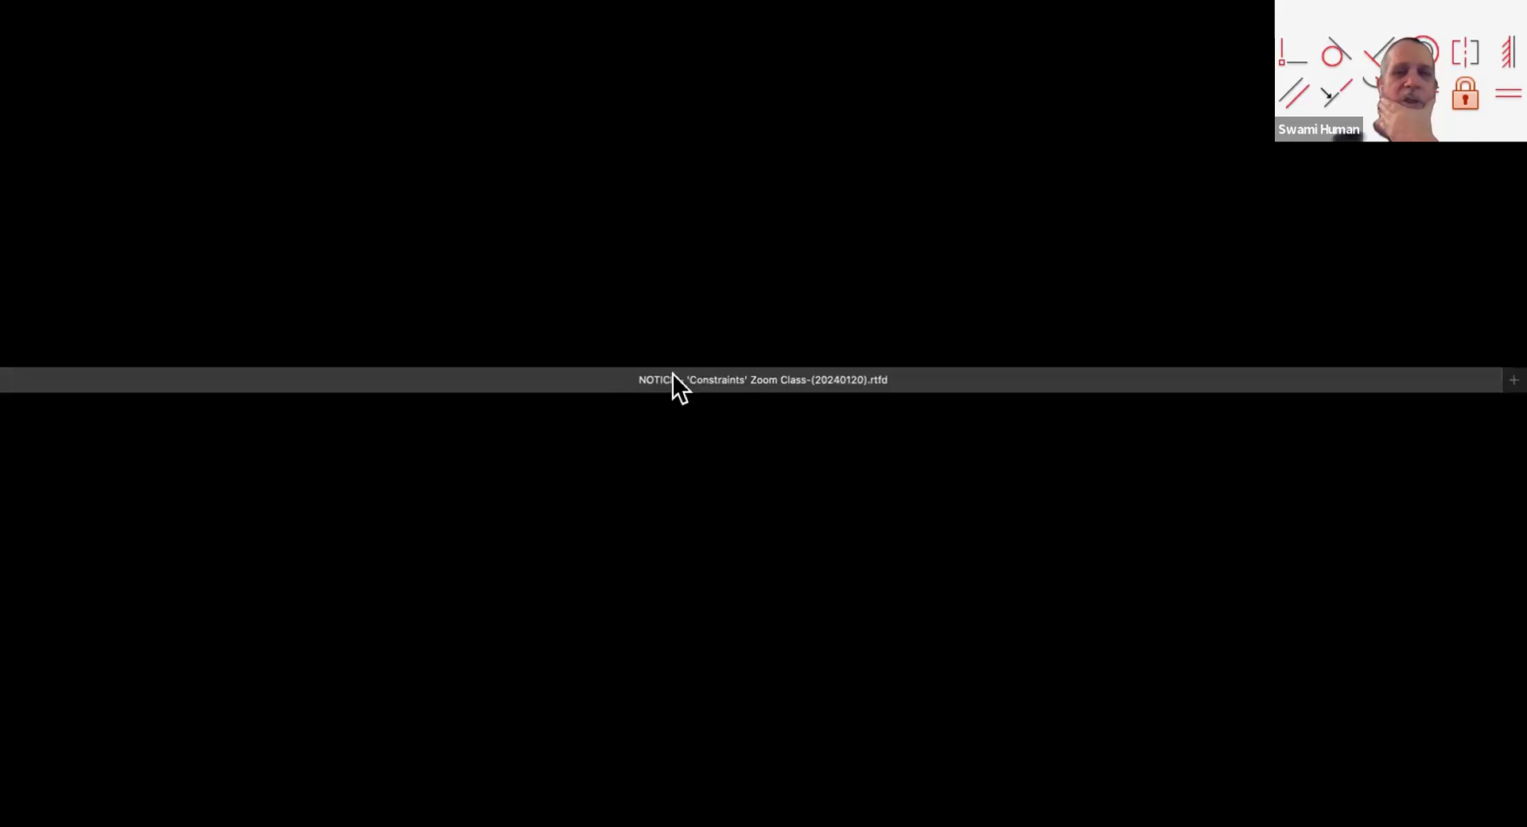
click(304, 358)
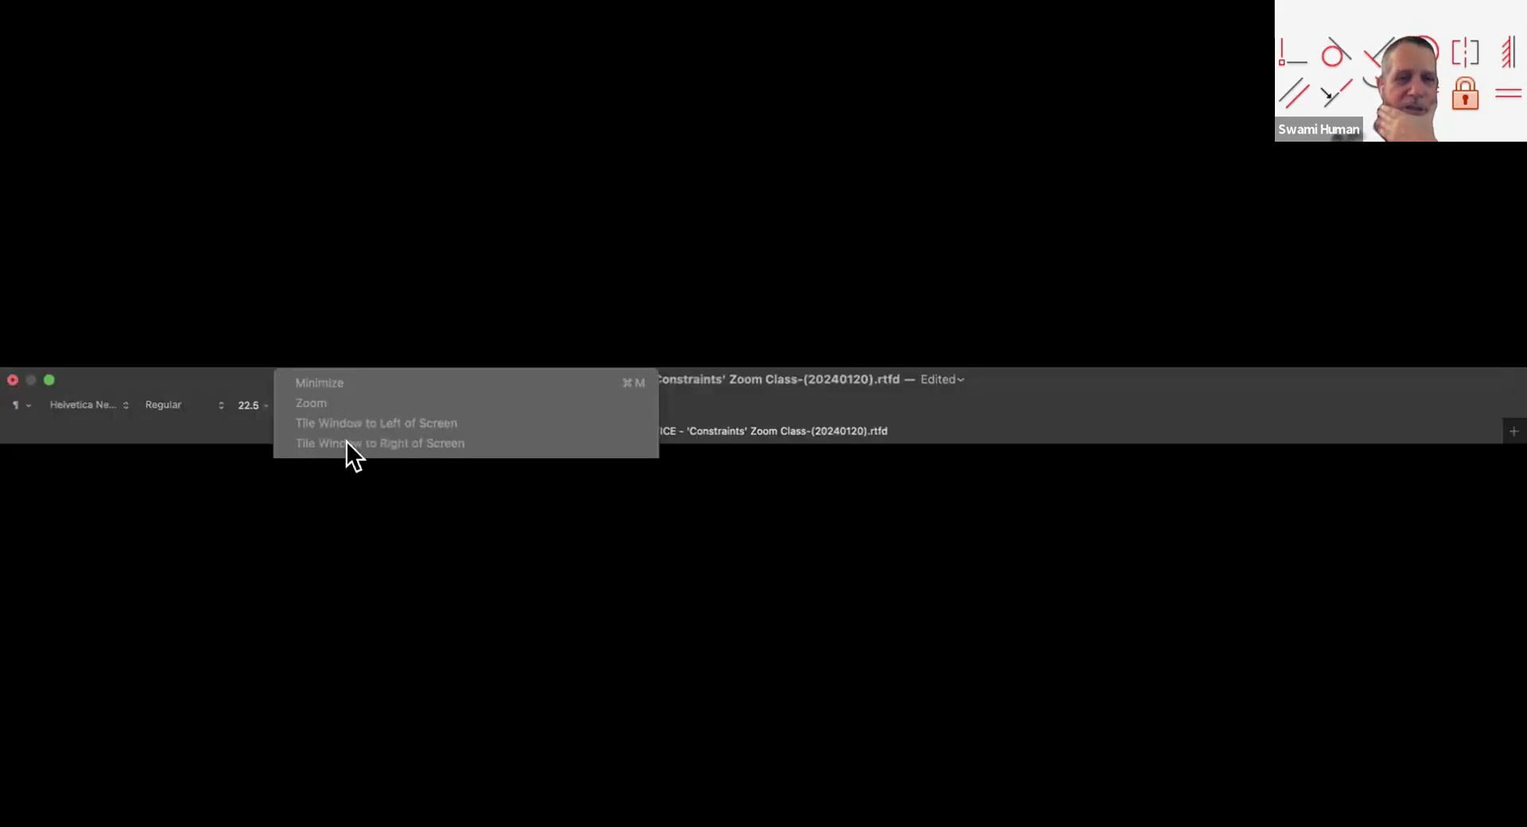
click(550, 744)
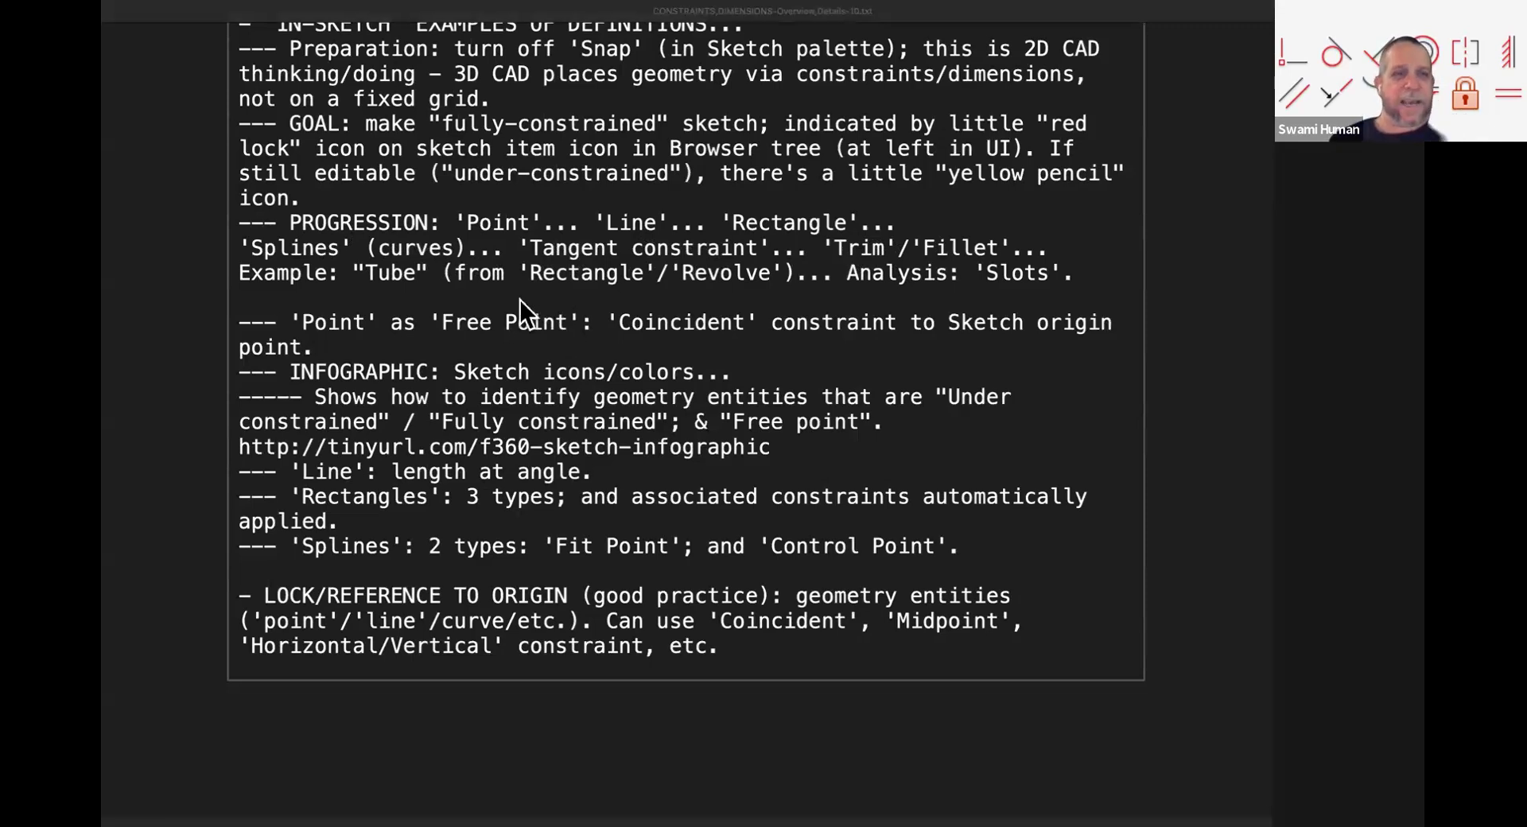
key(super+Tab)
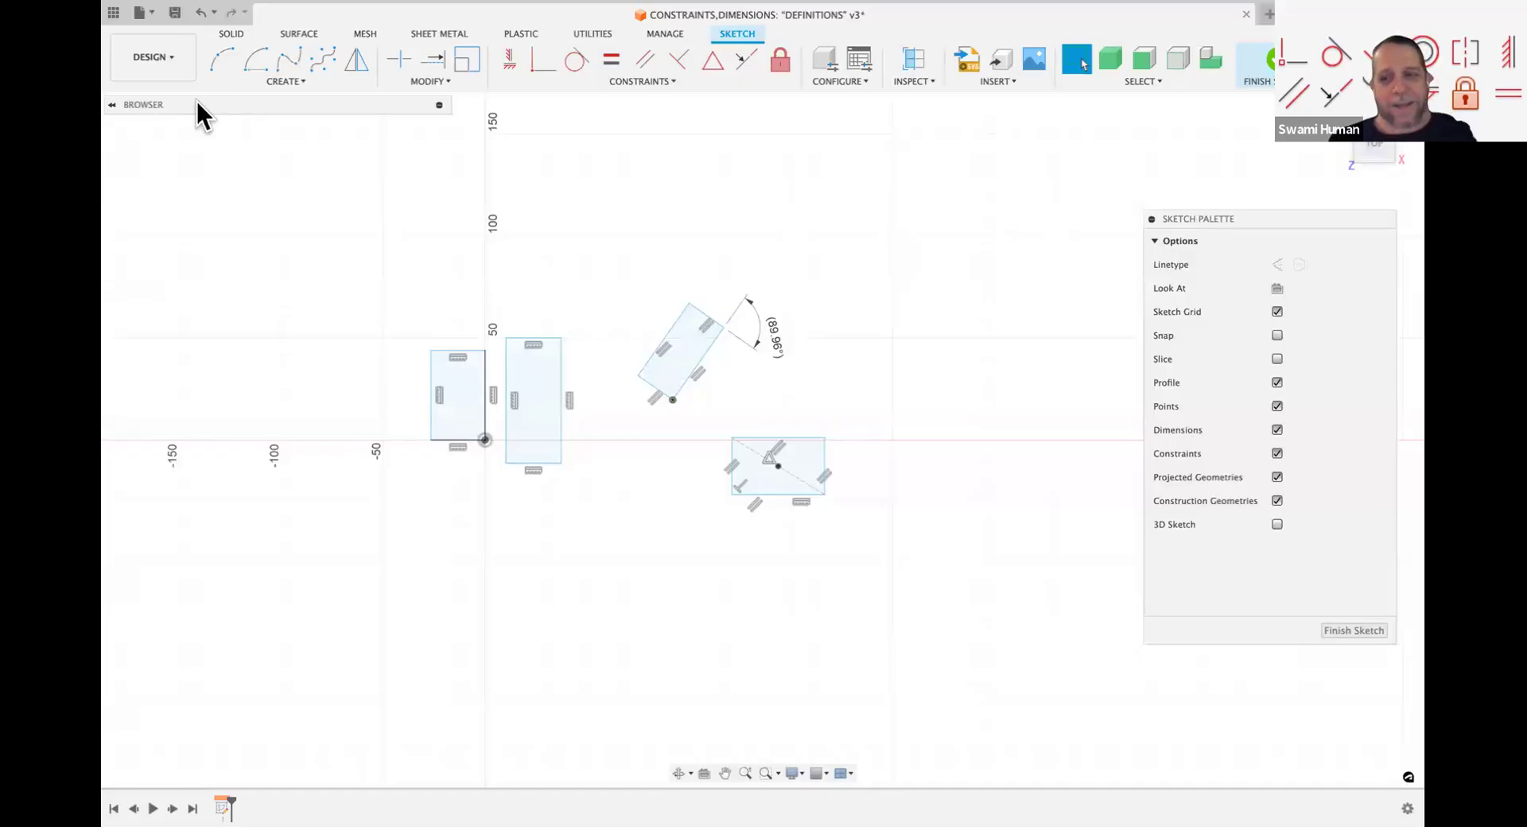
Step: Delete all four rectangles and the driven angle dimension, leaving the sketch empty
click(236, 107)
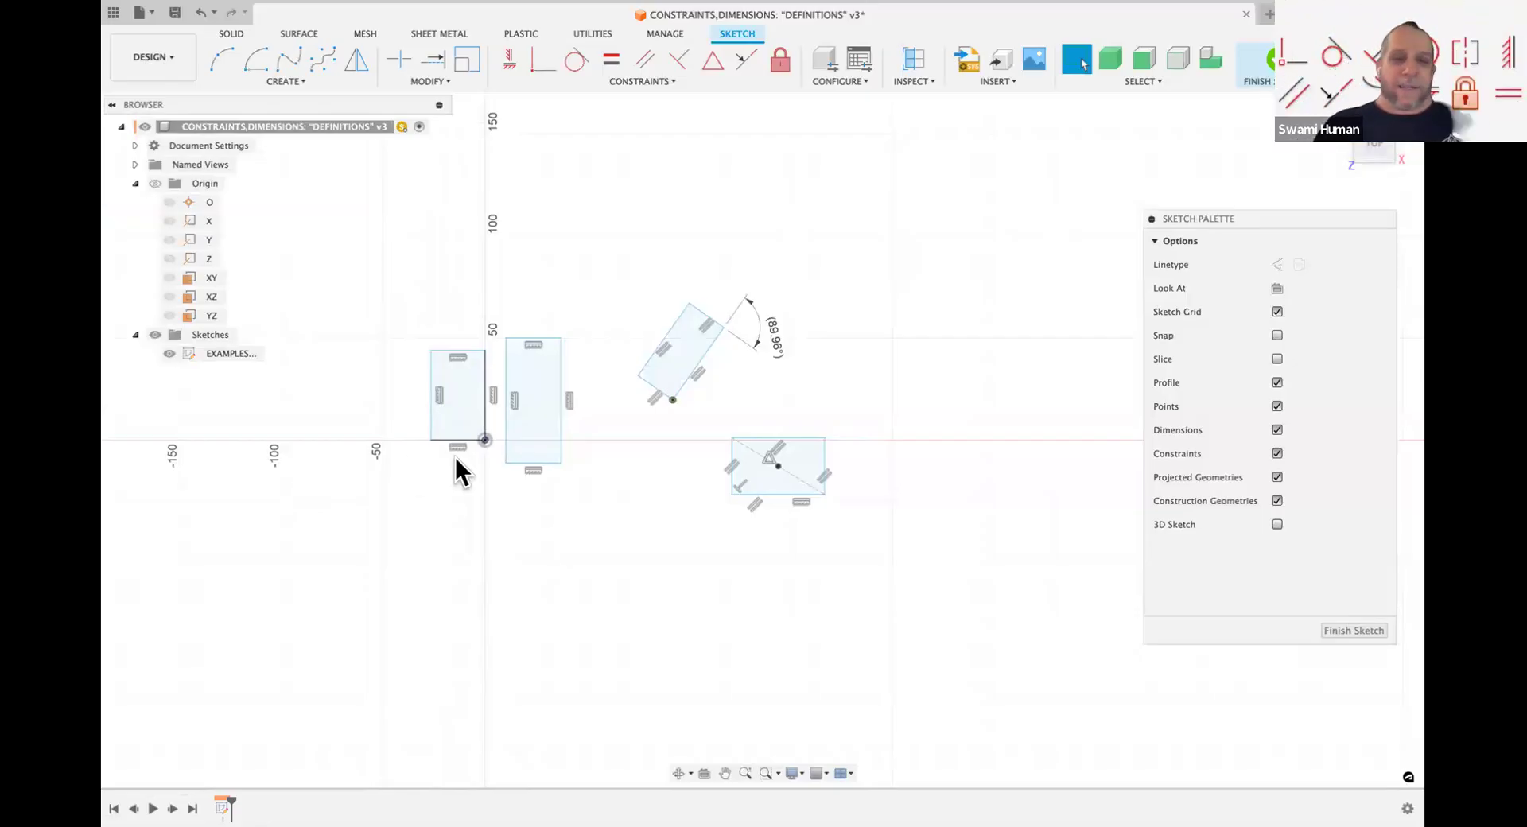
drag(367, 231, 945, 609)
key(Delete)
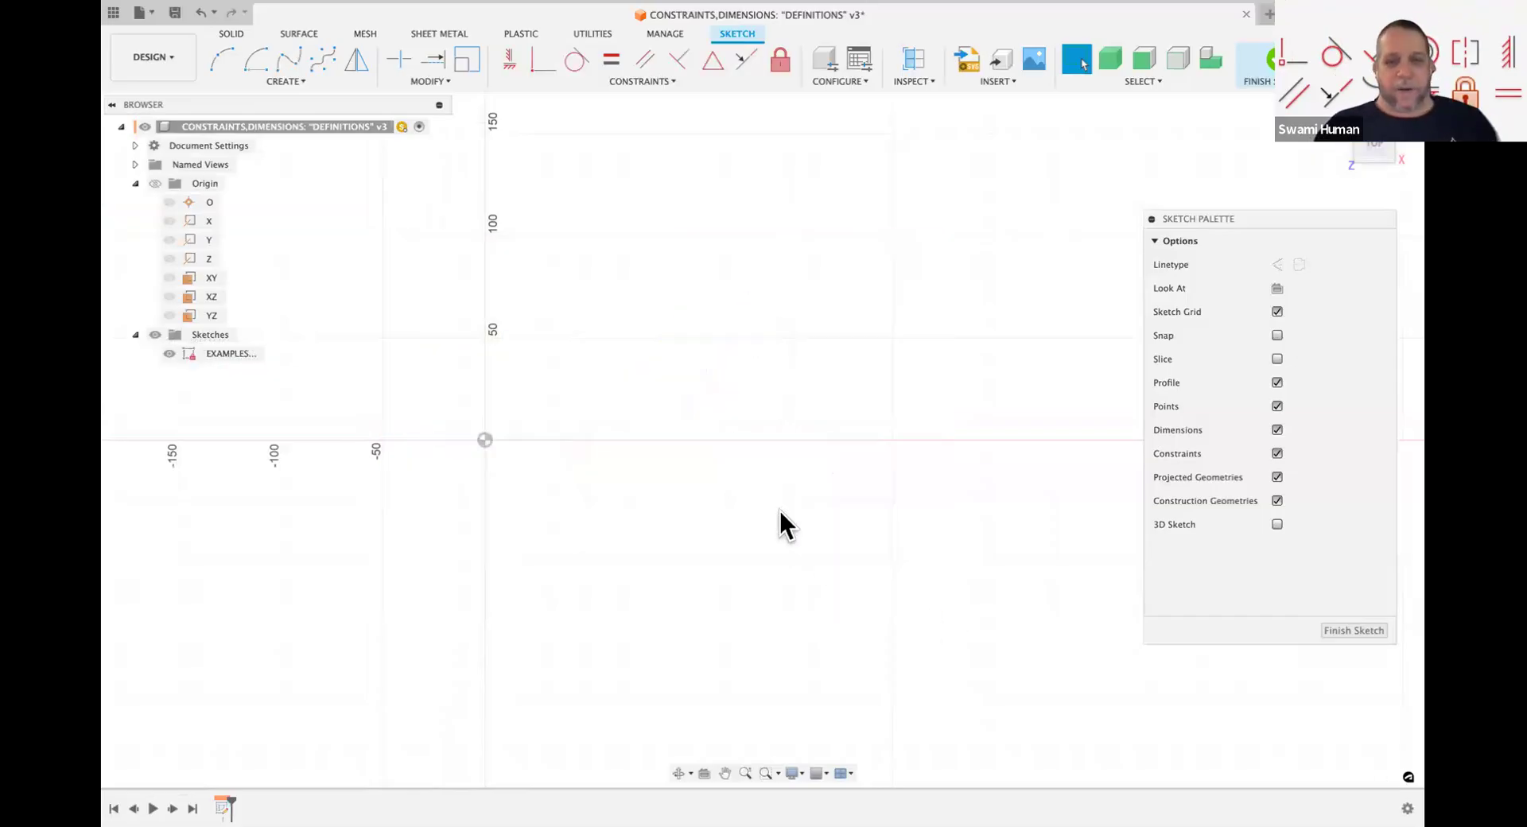
Step: Draw an arch-shaped fit point spline through three points to the left of the origin, about 75 mm wide and 83 mm tall
scroll(779, 508, left, 4)
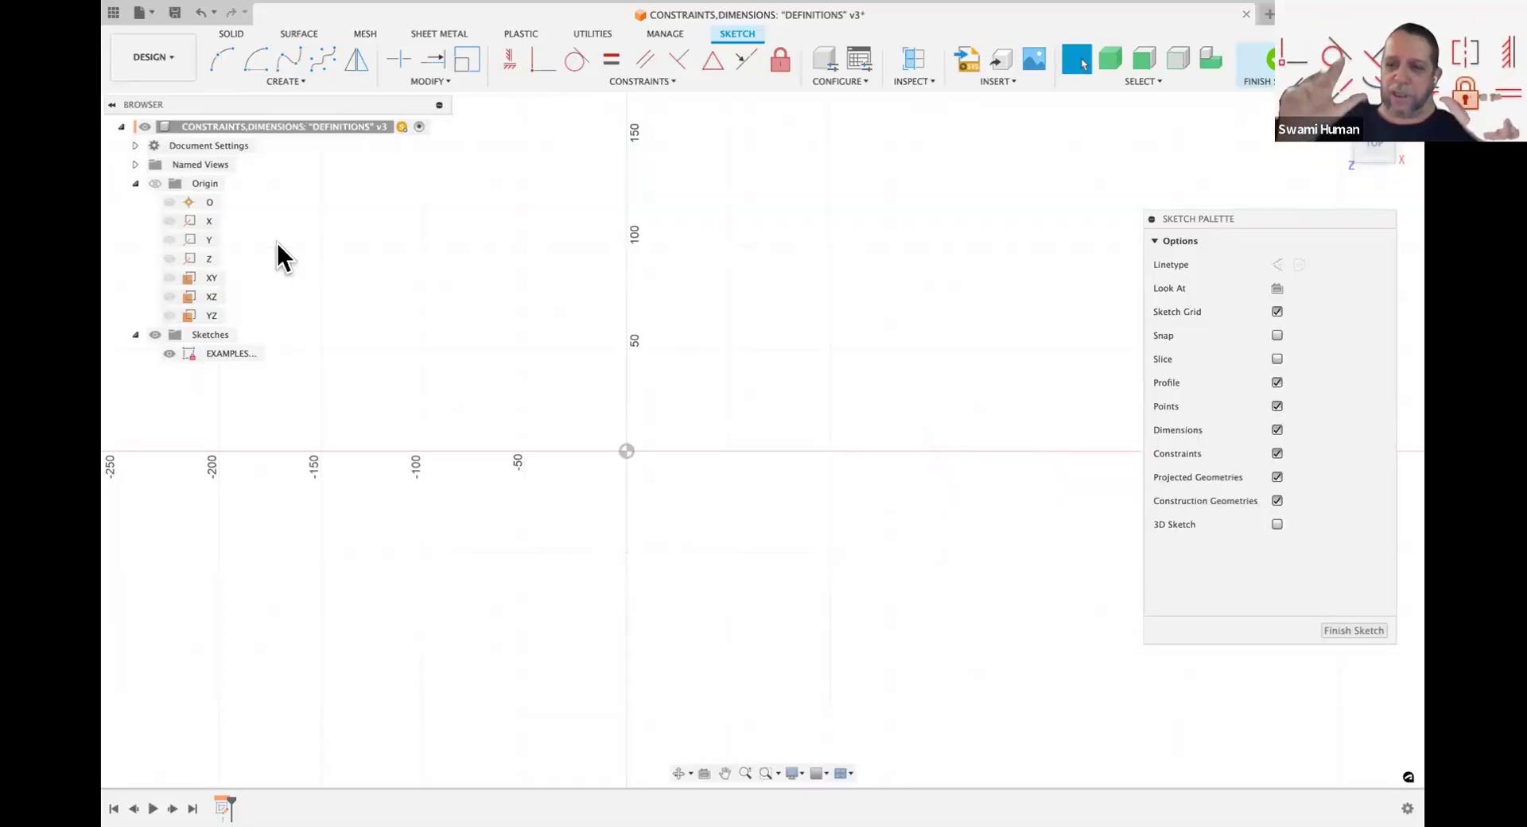
click(291, 81)
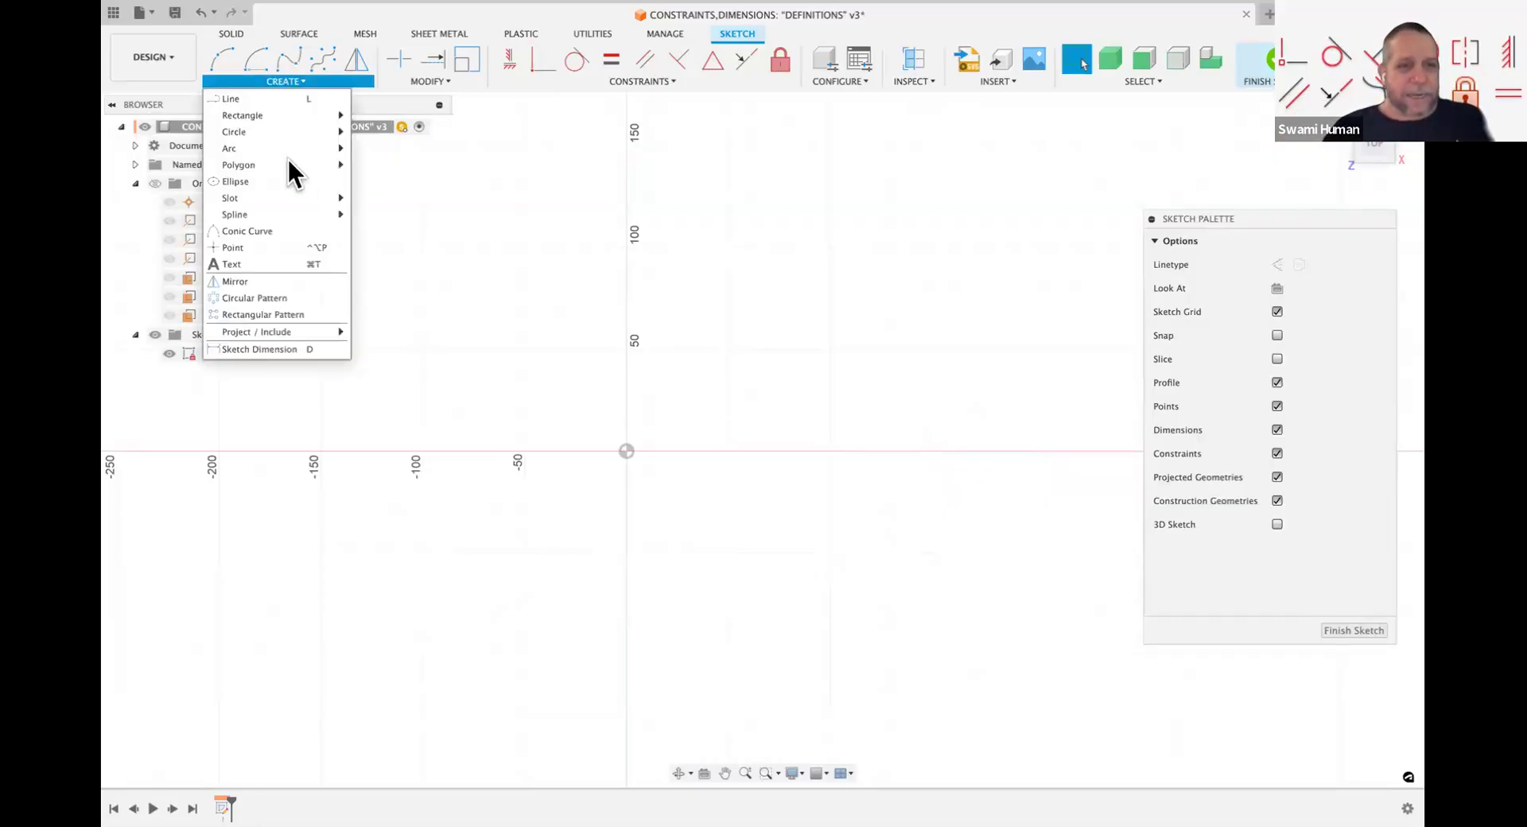
mouse_move(298, 213)
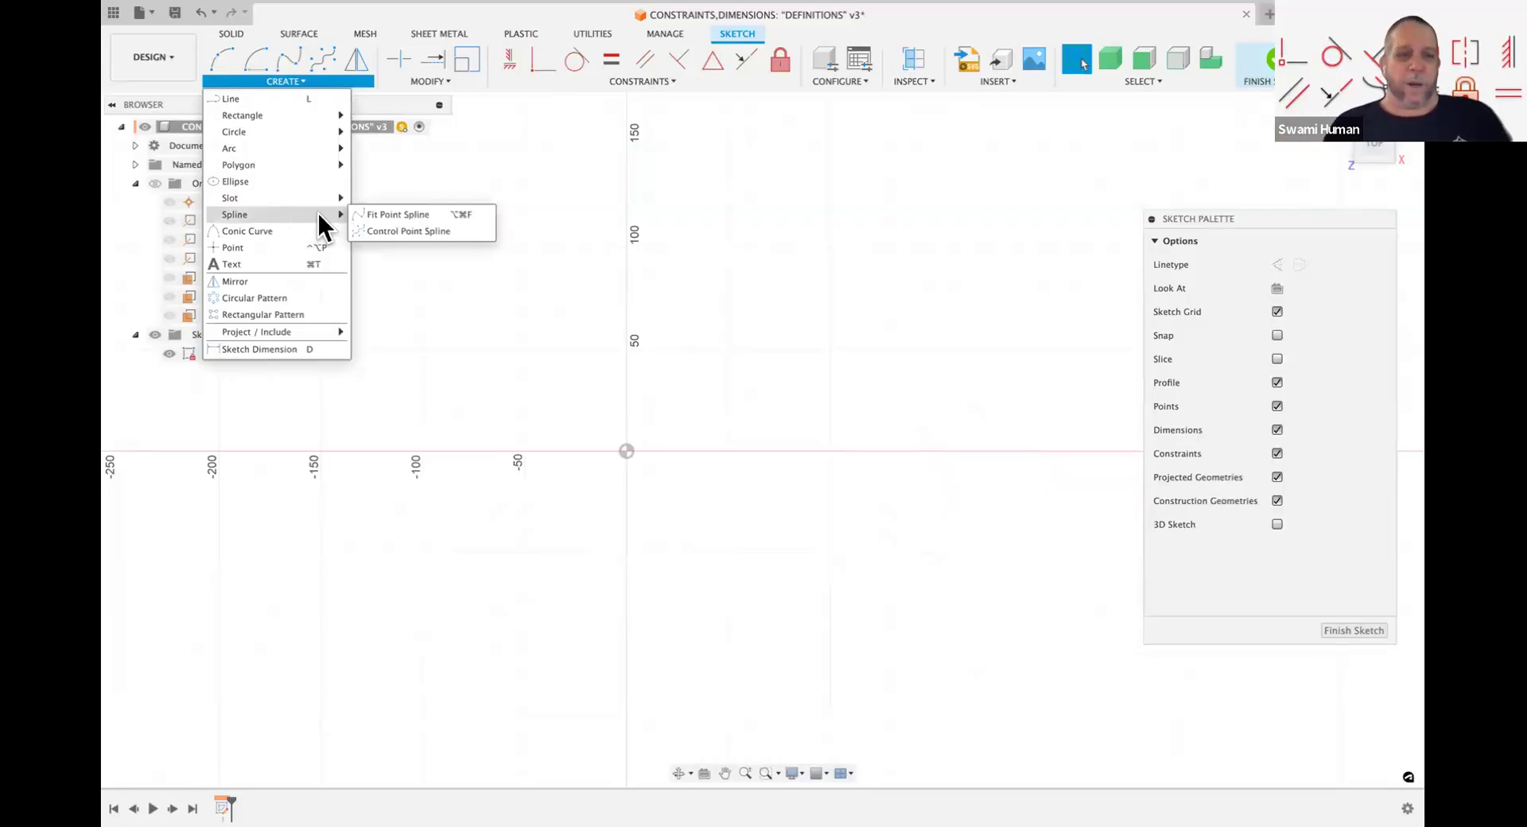
click(388, 214)
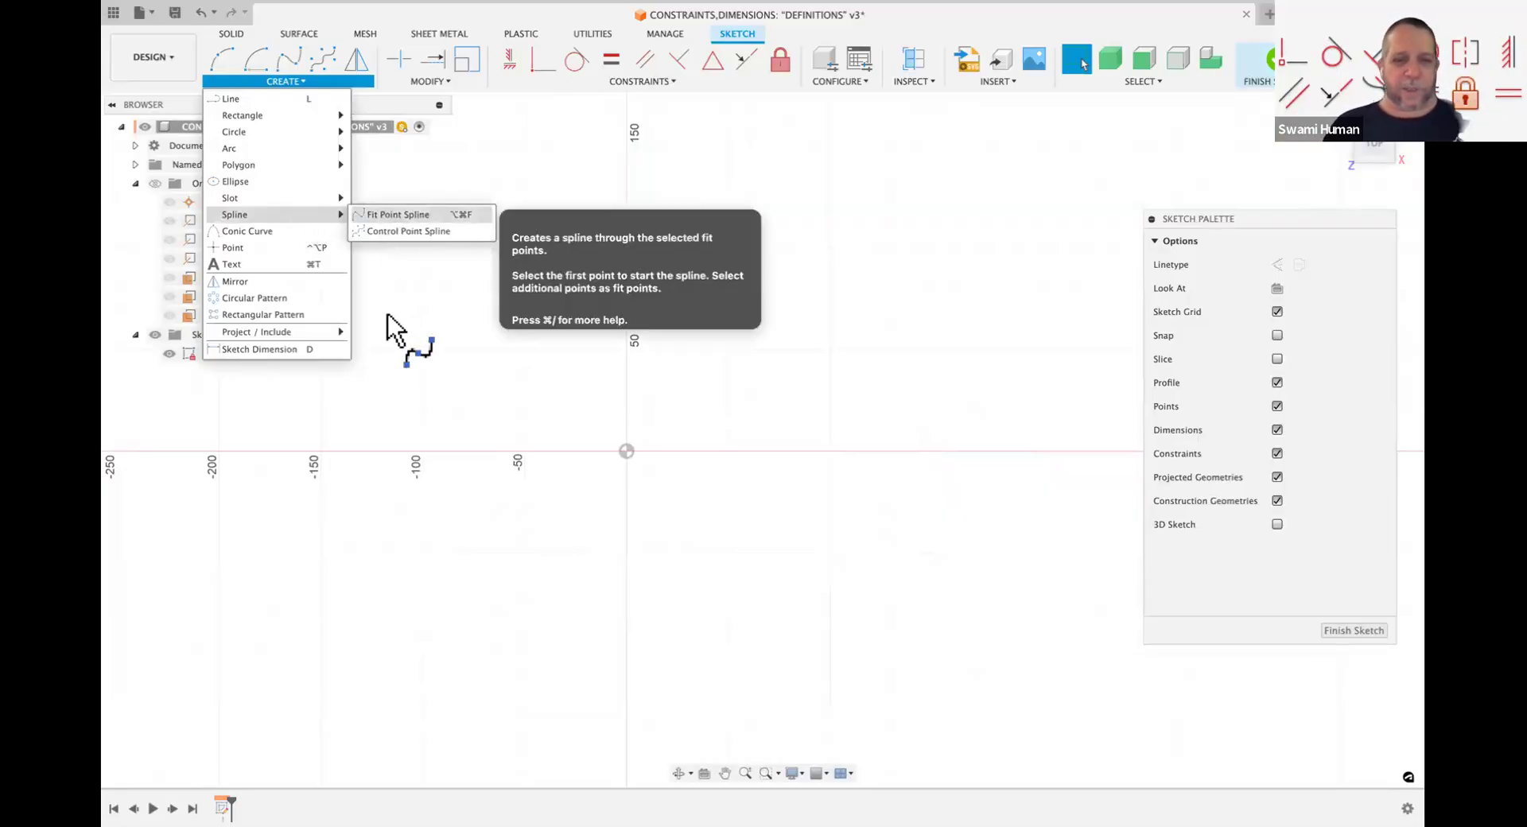
click(372, 419)
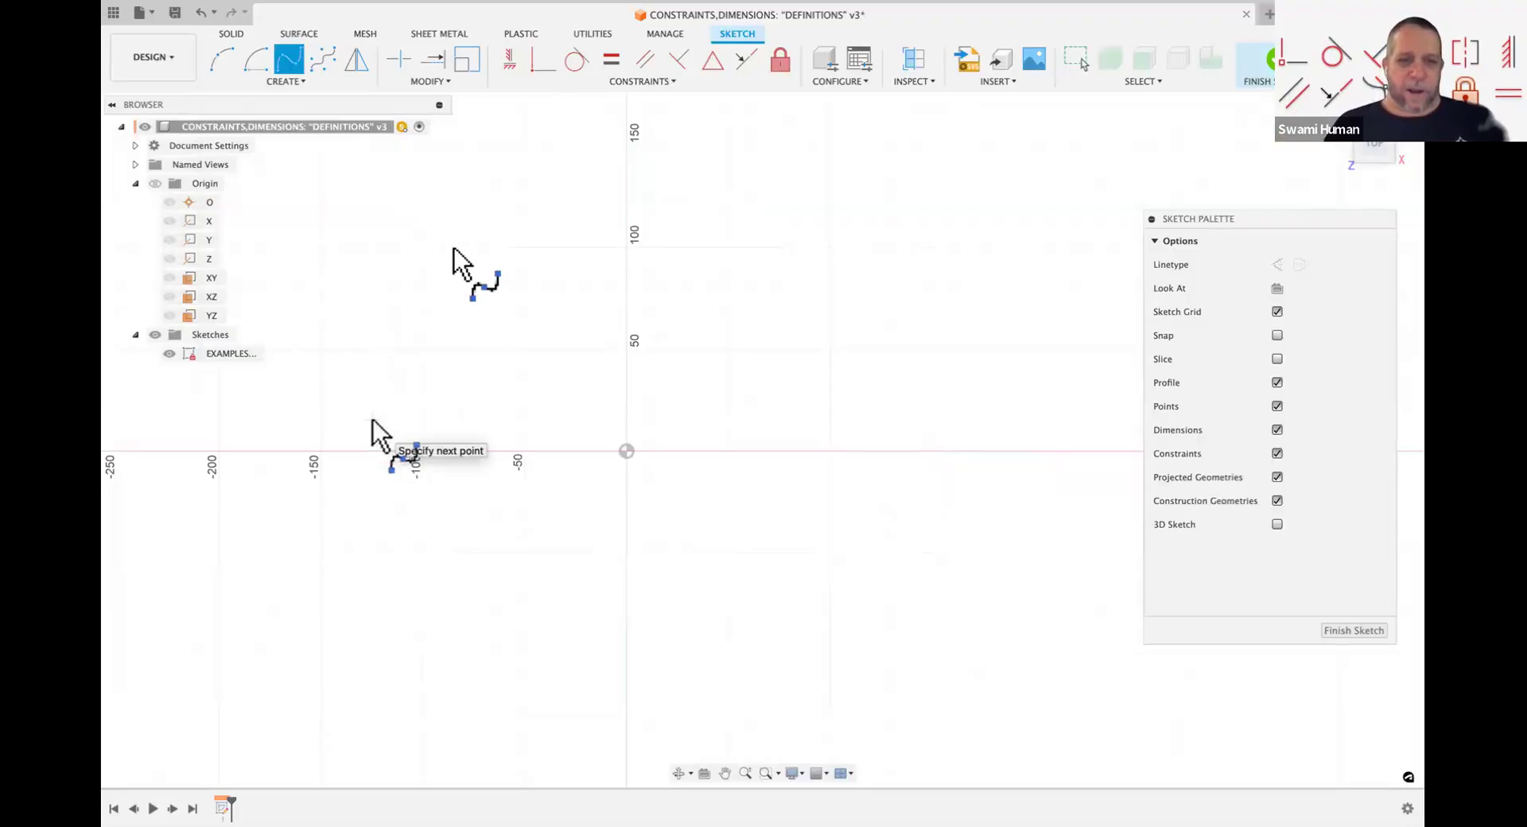
click(453, 249)
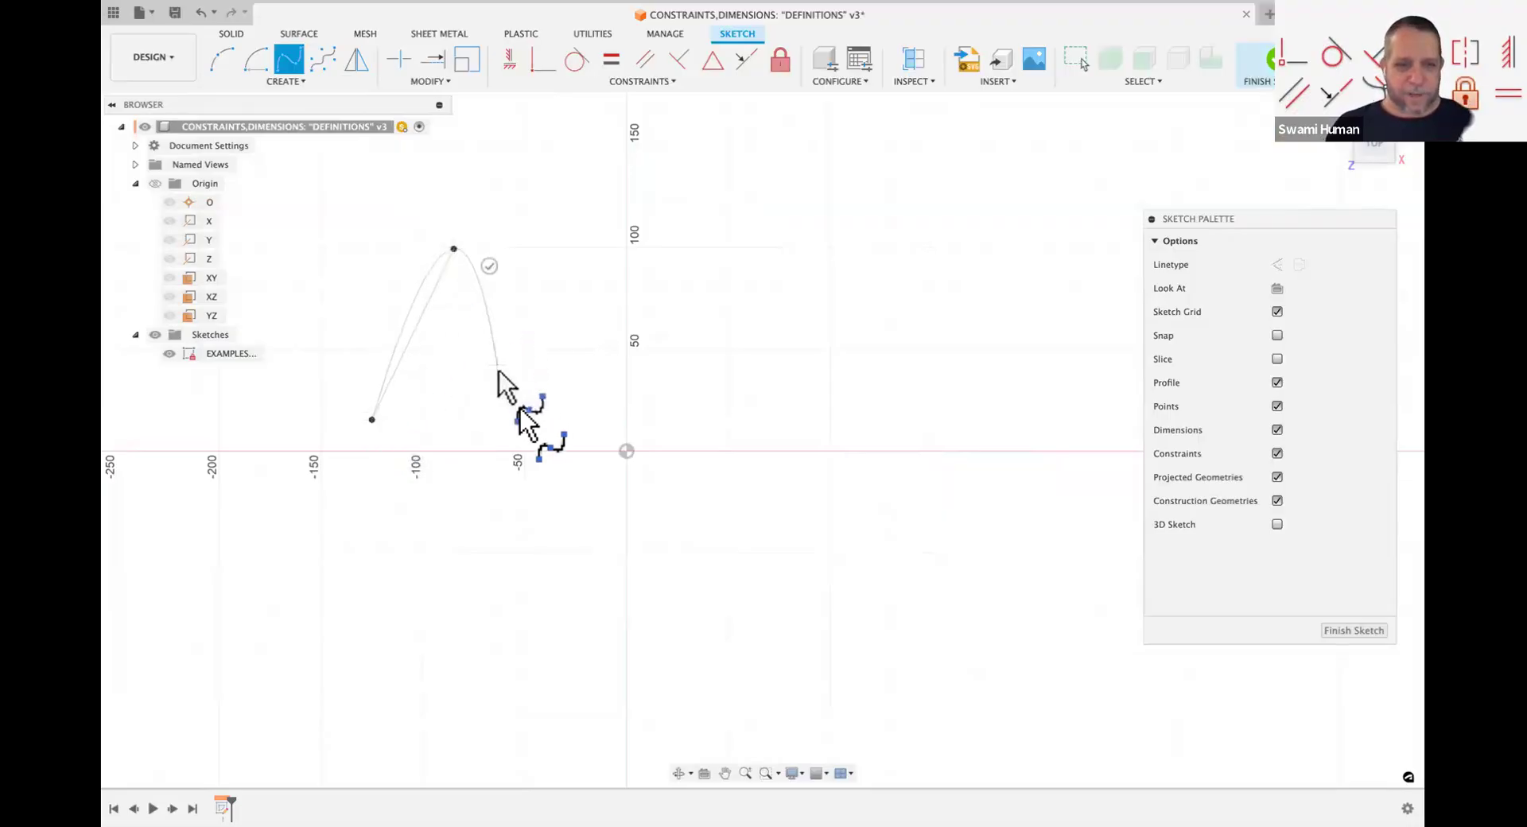
click(525, 411)
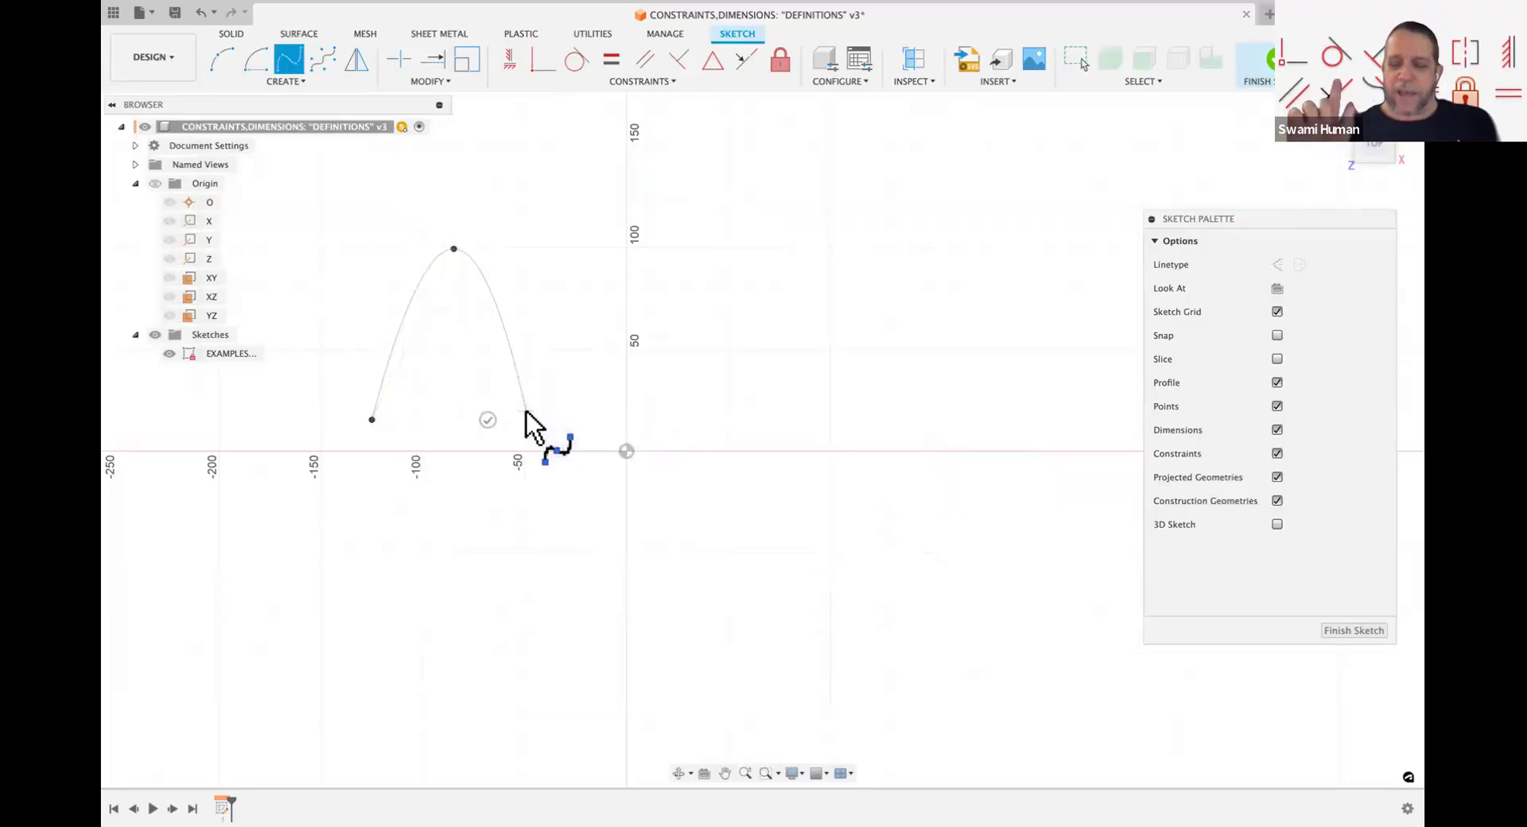
key(Escape)
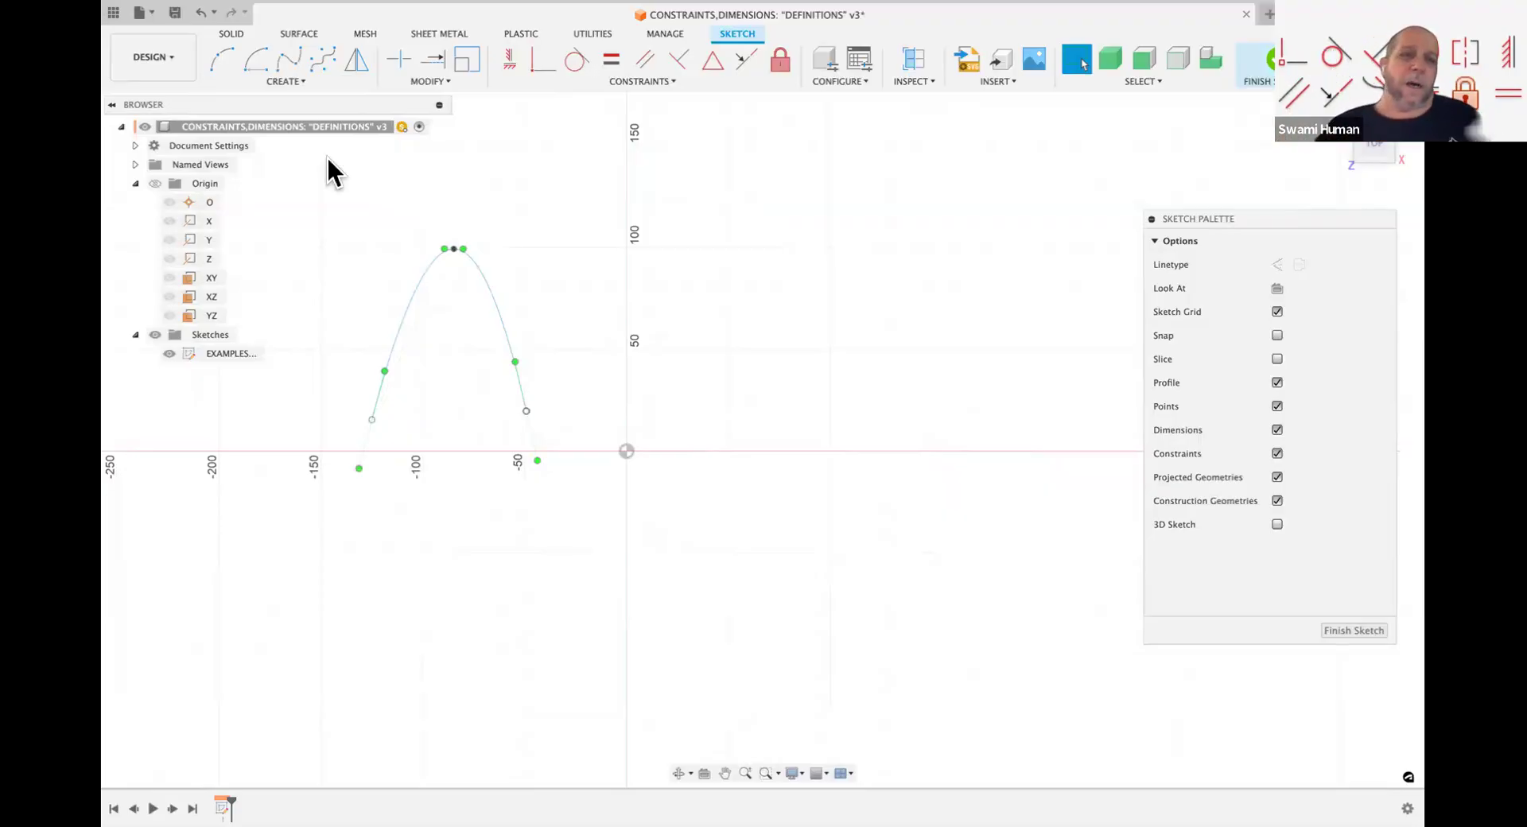
Step: Draw a three-point control point spline to the right of the origin, about 86 mm wide with its middle control point about 104 mm high
click(283, 79)
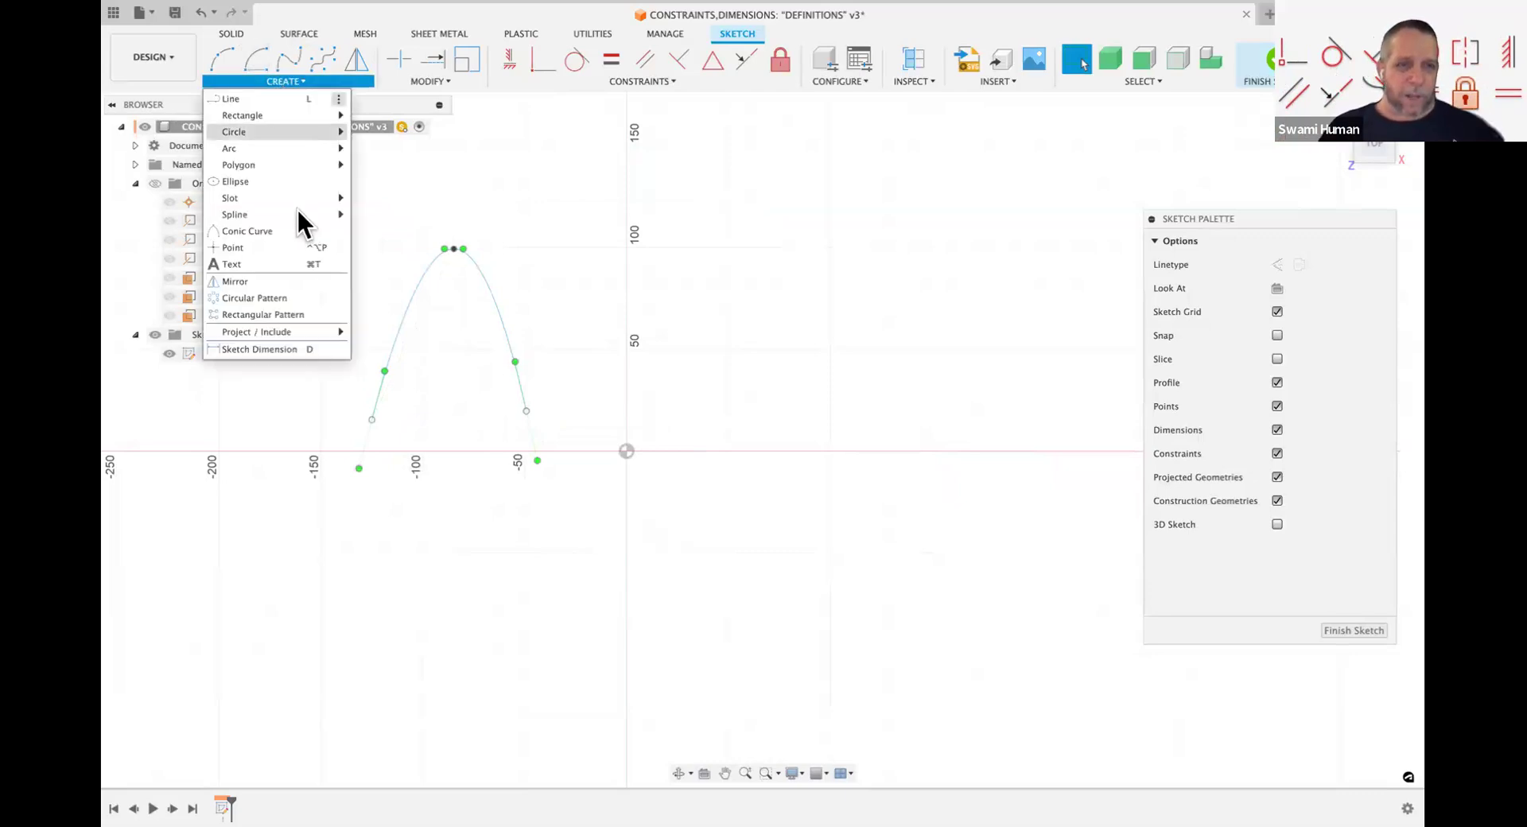
click(374, 231)
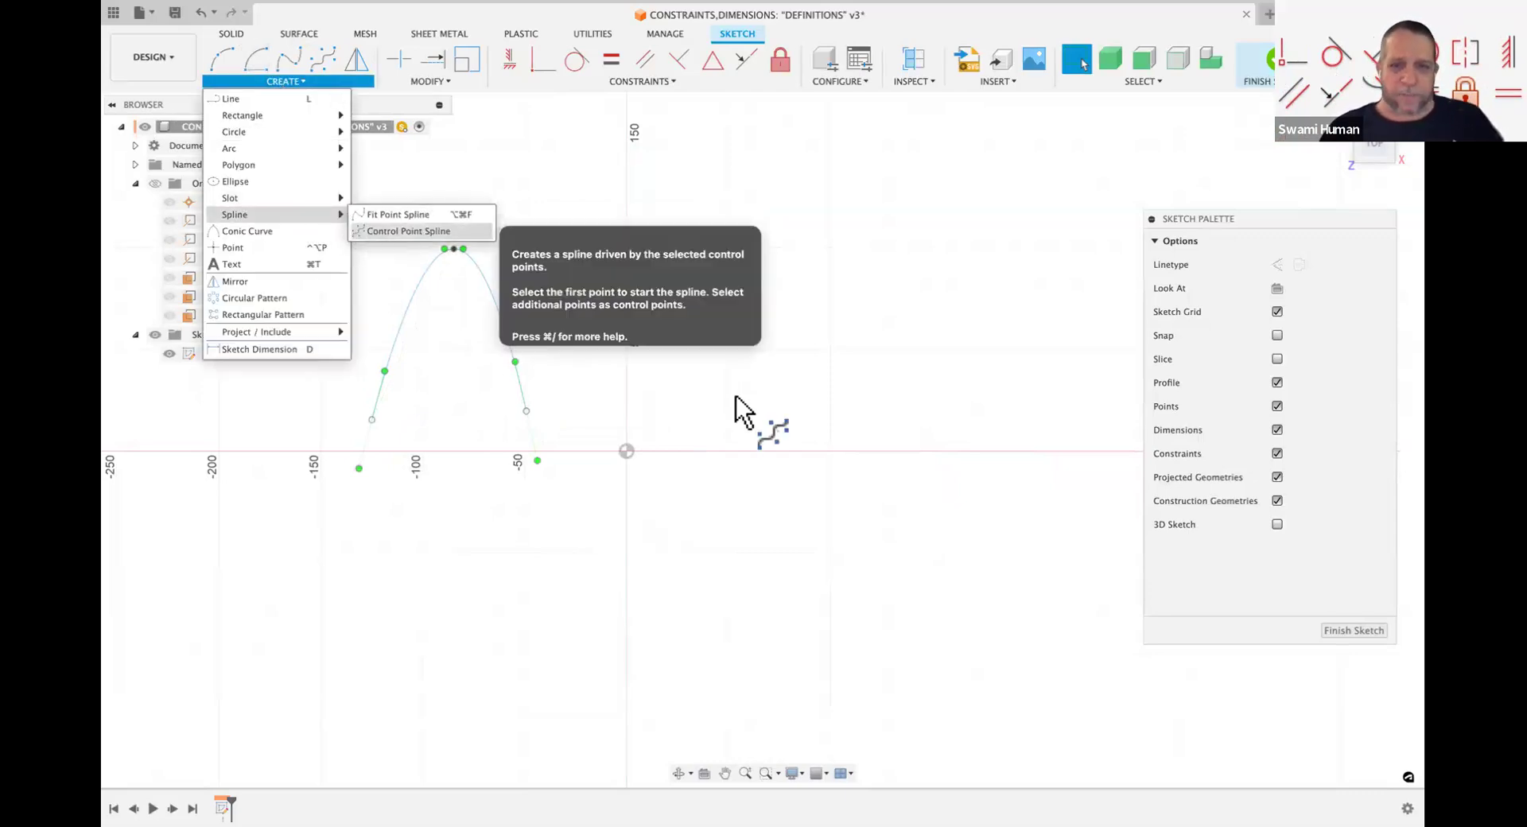
click(705, 449)
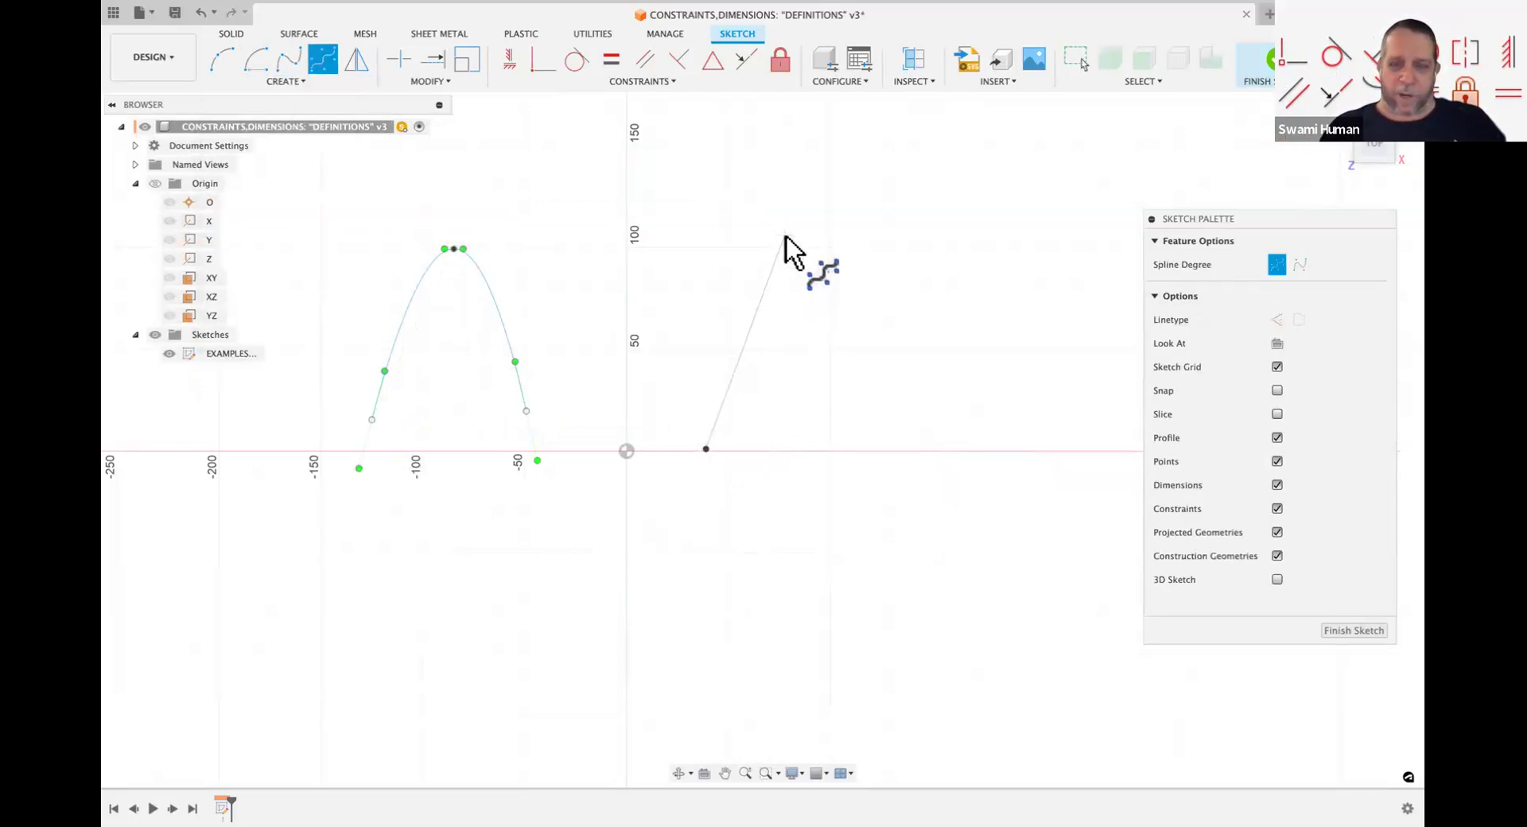
click(786, 237)
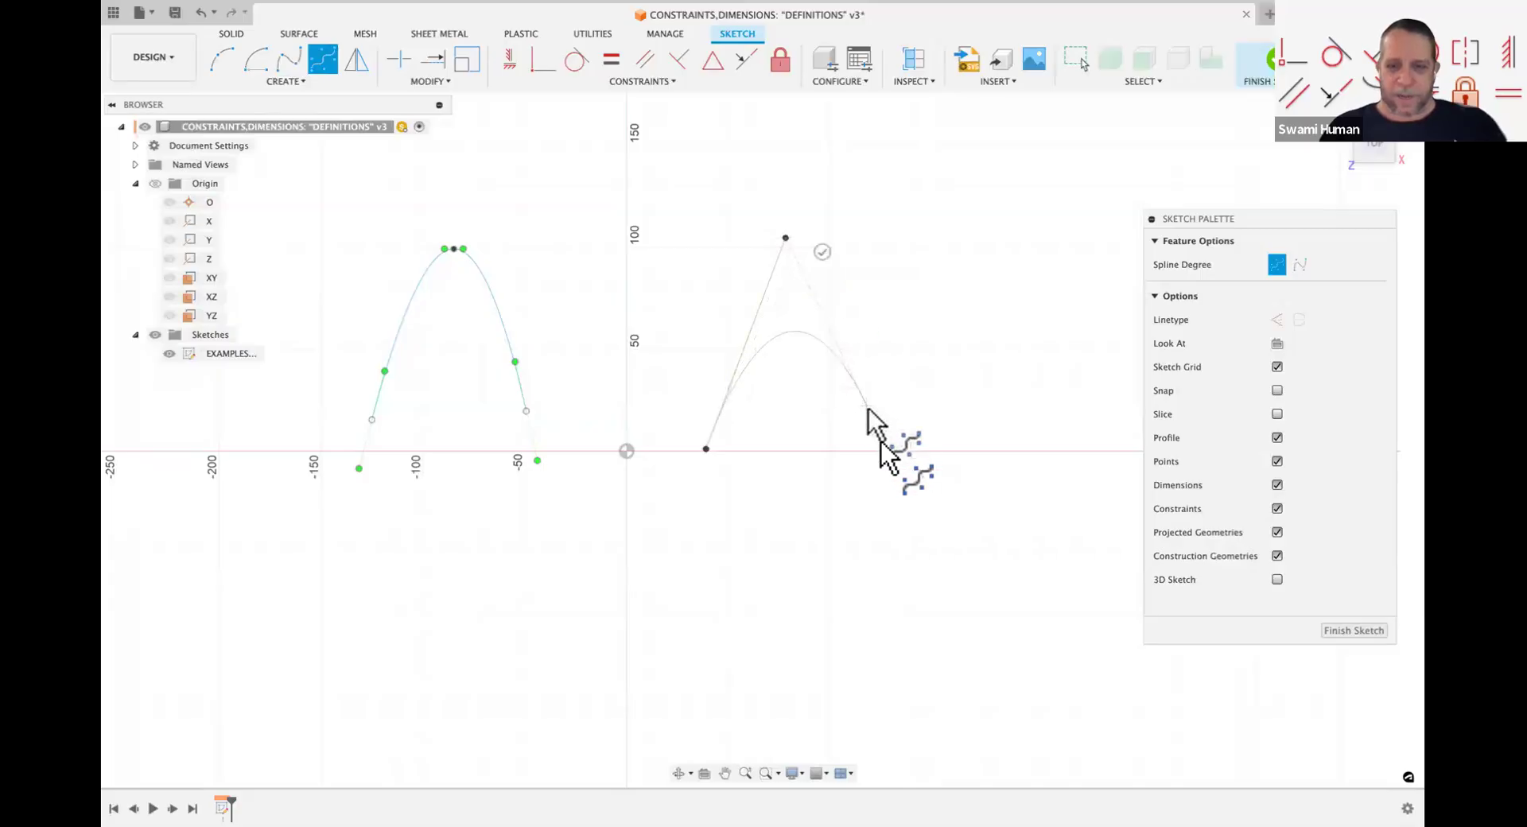
click(881, 447)
key(Escape)
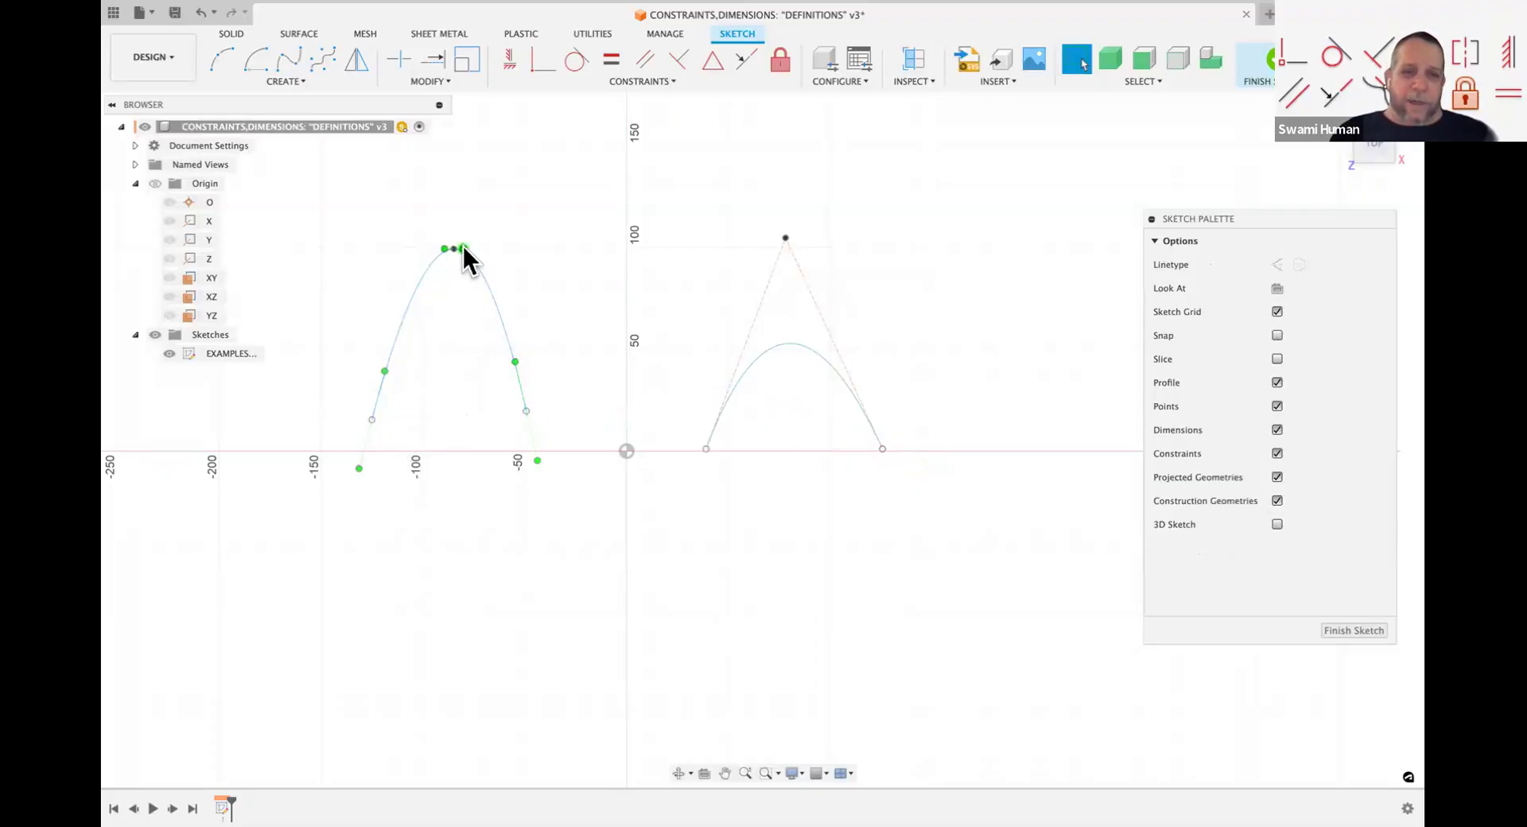
Step: Stretch the fit point spline's upper tangent handle to about 30 mm, then constrain it horizontal and the right end's handle vertical
mouse_move(485, 267)
mouse_down()
mouse_move(462, 226)
mouse_move(507, 262)
mouse_move(484, 243)
mouse_up()
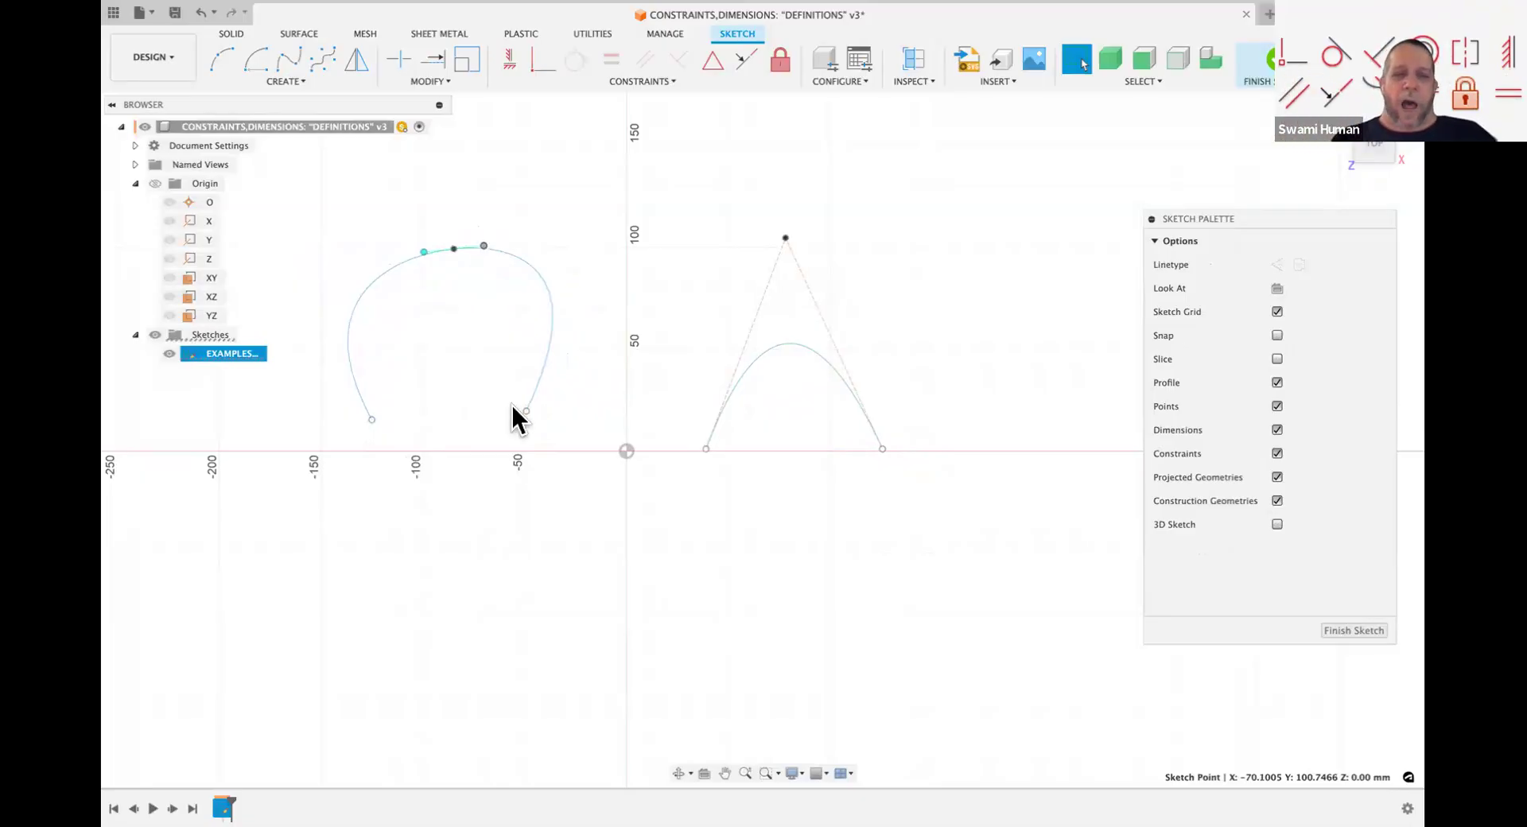
click(436, 244)
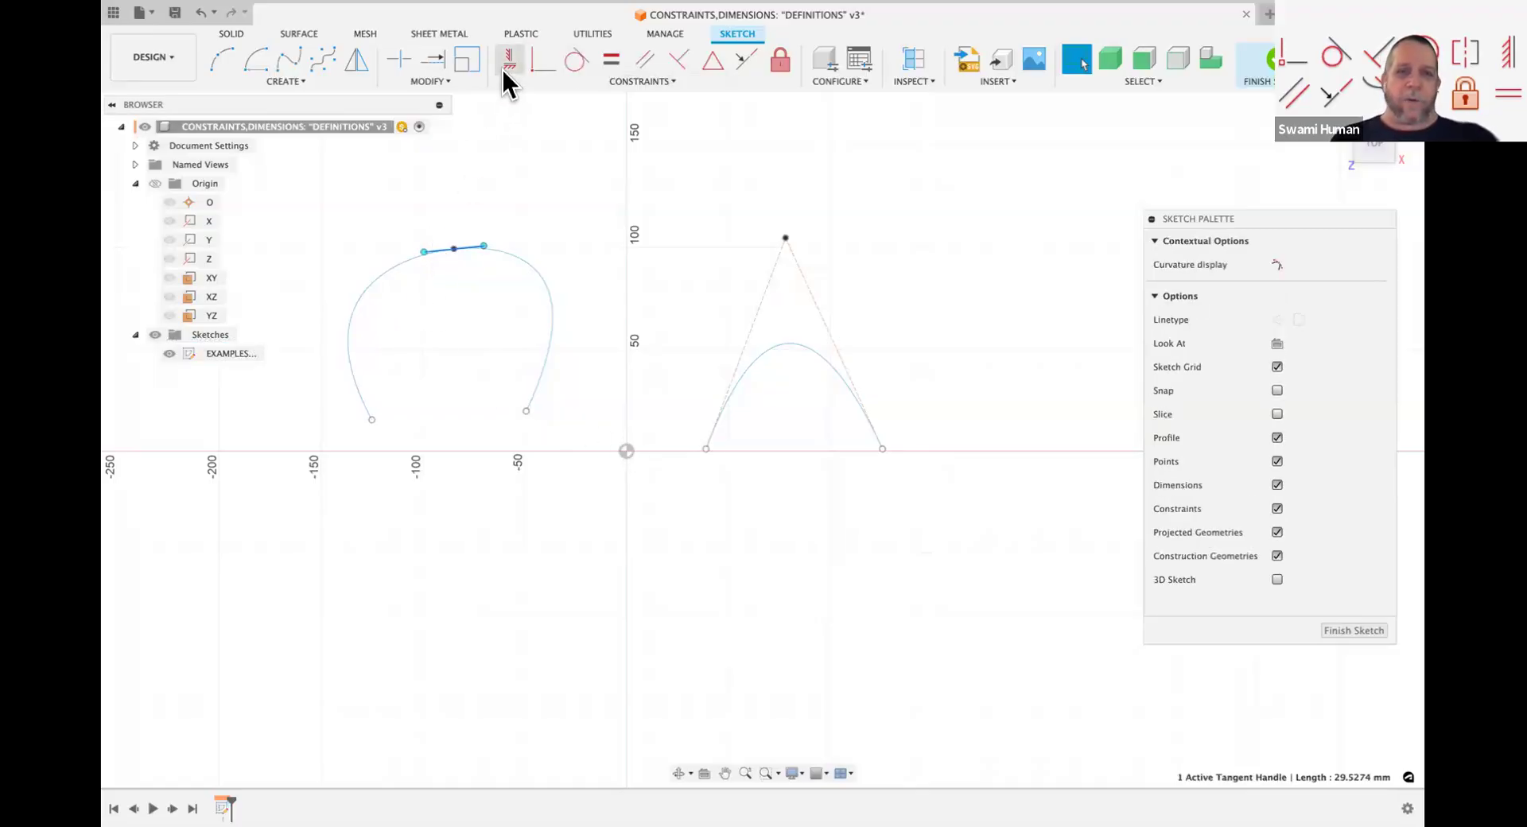
click(502, 64)
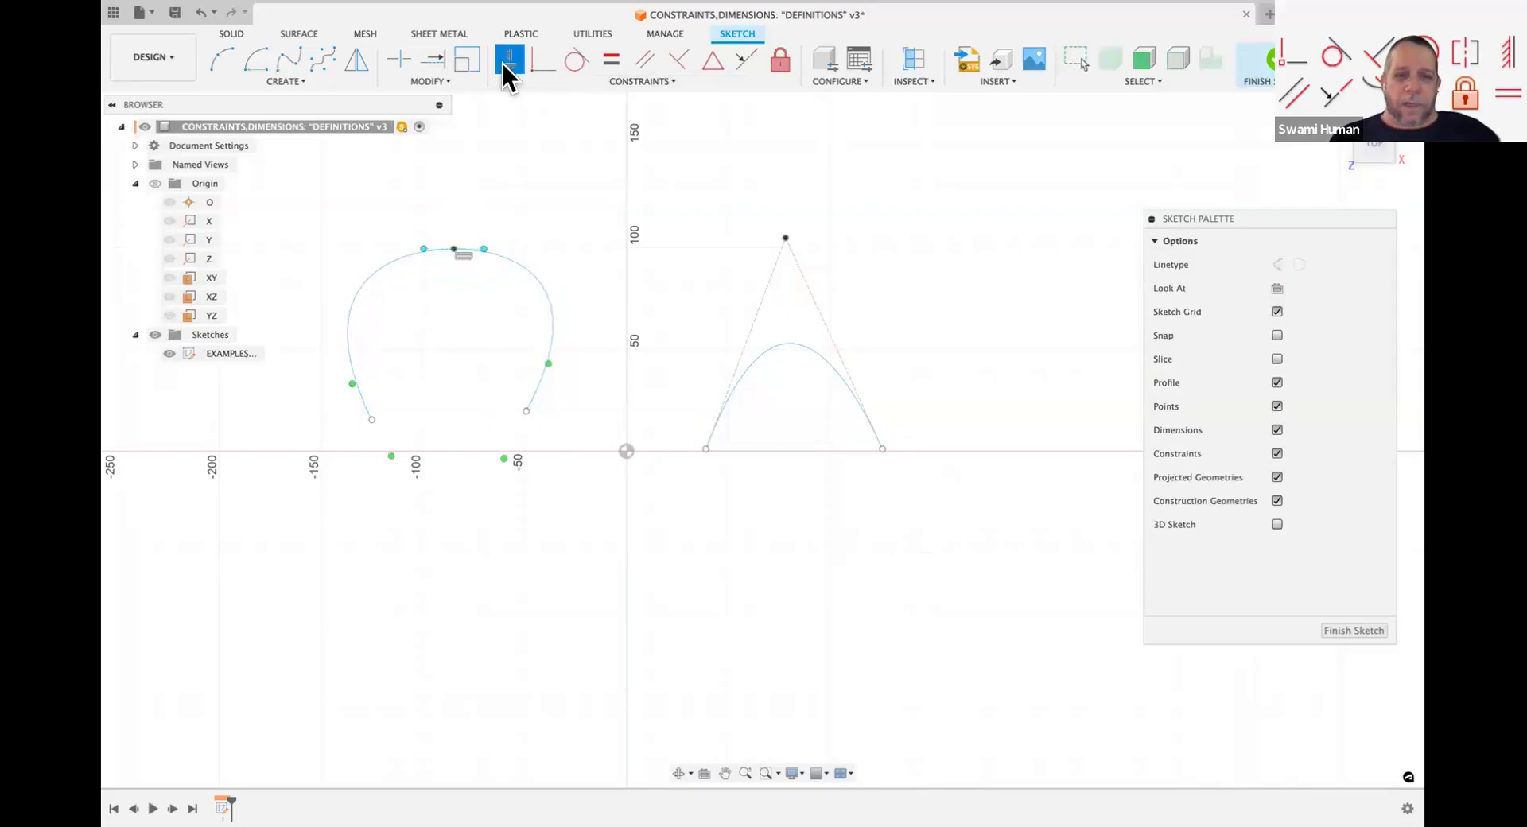
click(542, 379)
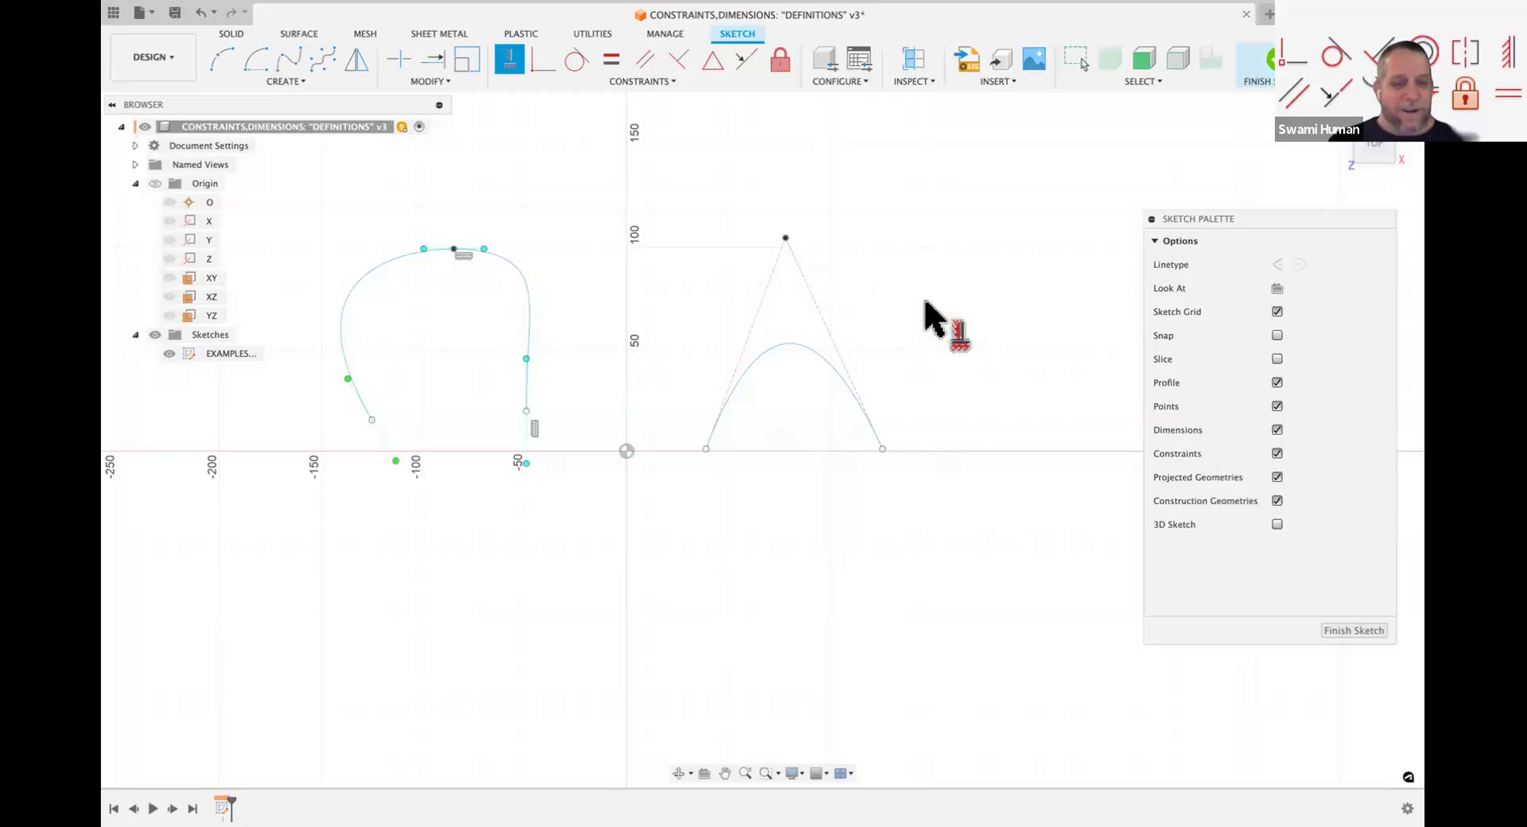
key(Escape)
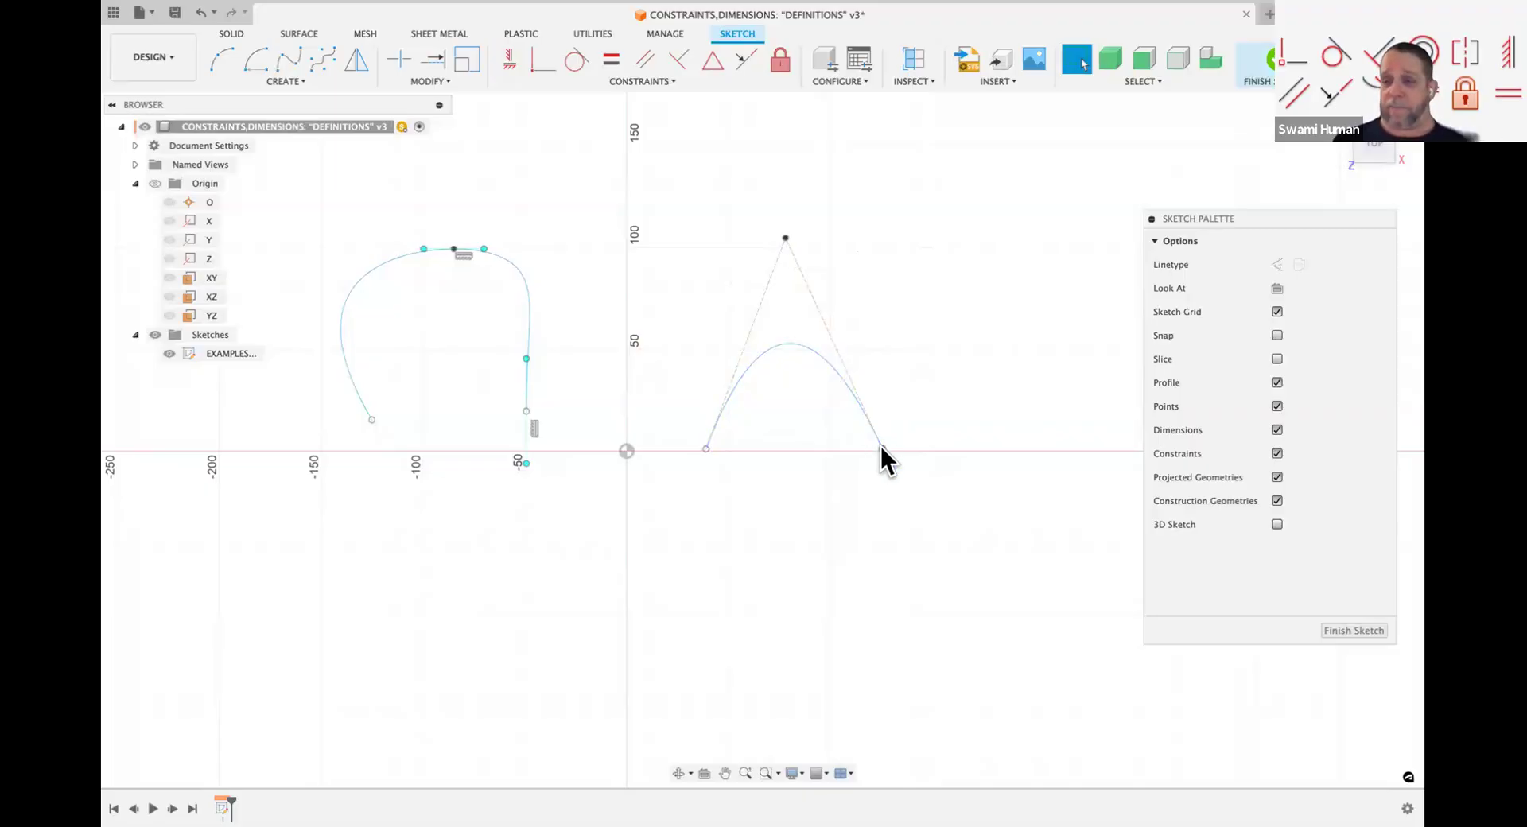
Step: Reshape the control point spline by moving its middle control point to about X 86 mm, Y 79 mm
mouse_move(780, 232)
mouse_down()
mouse_move(794, 370)
mouse_move(781, 232)
mouse_move(781, 340)
mouse_move(778, 255)
mouse_move(819, 308)
mouse_move(841, 310)
mouse_move(737, 308)
mouse_move(827, 300)
mouse_move(786, 284)
mouse_up()
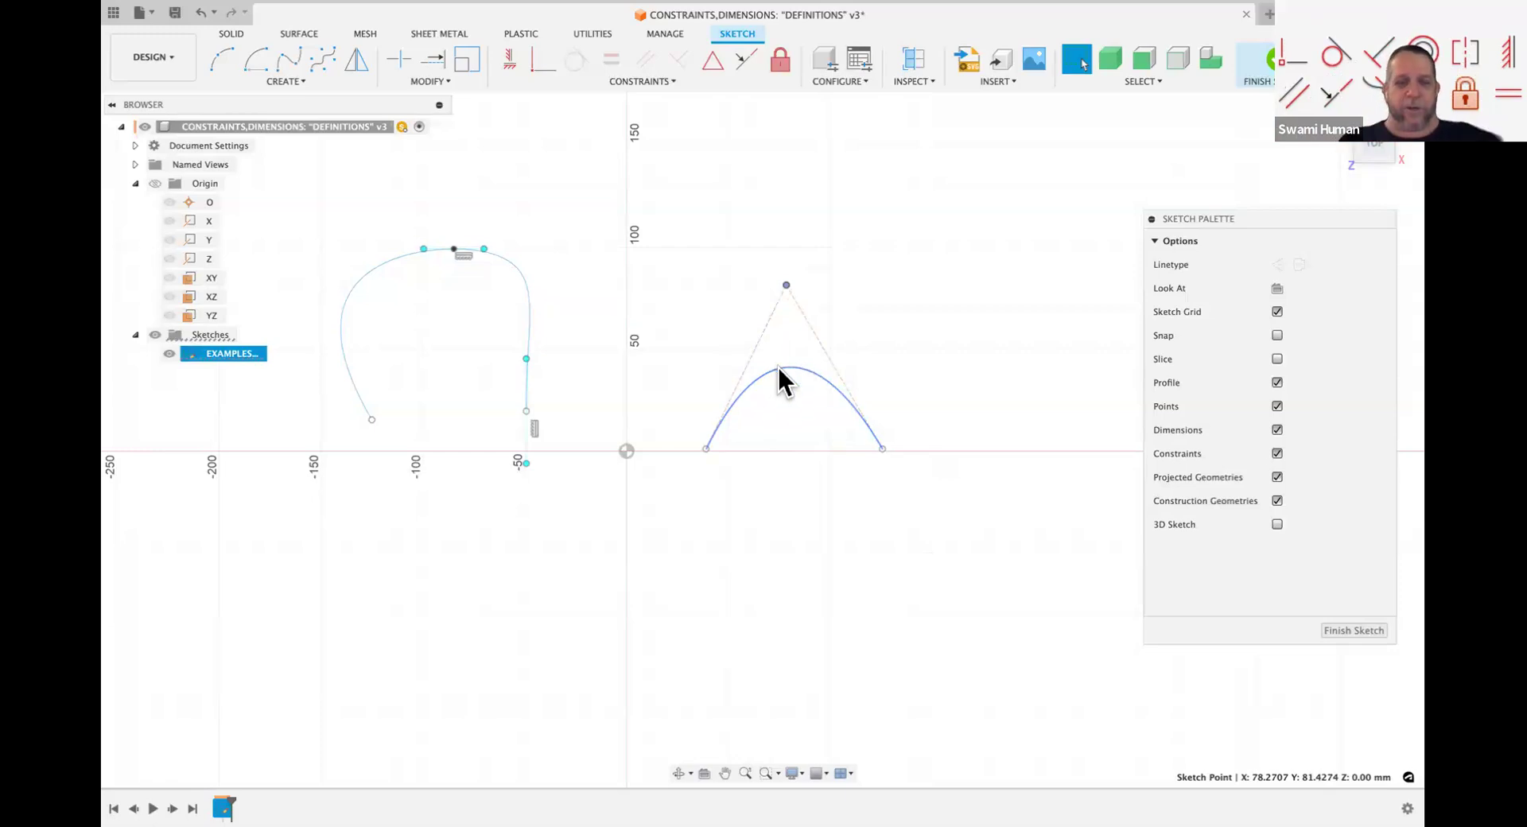
click(670, 295)
click(761, 323)
click(793, 292)
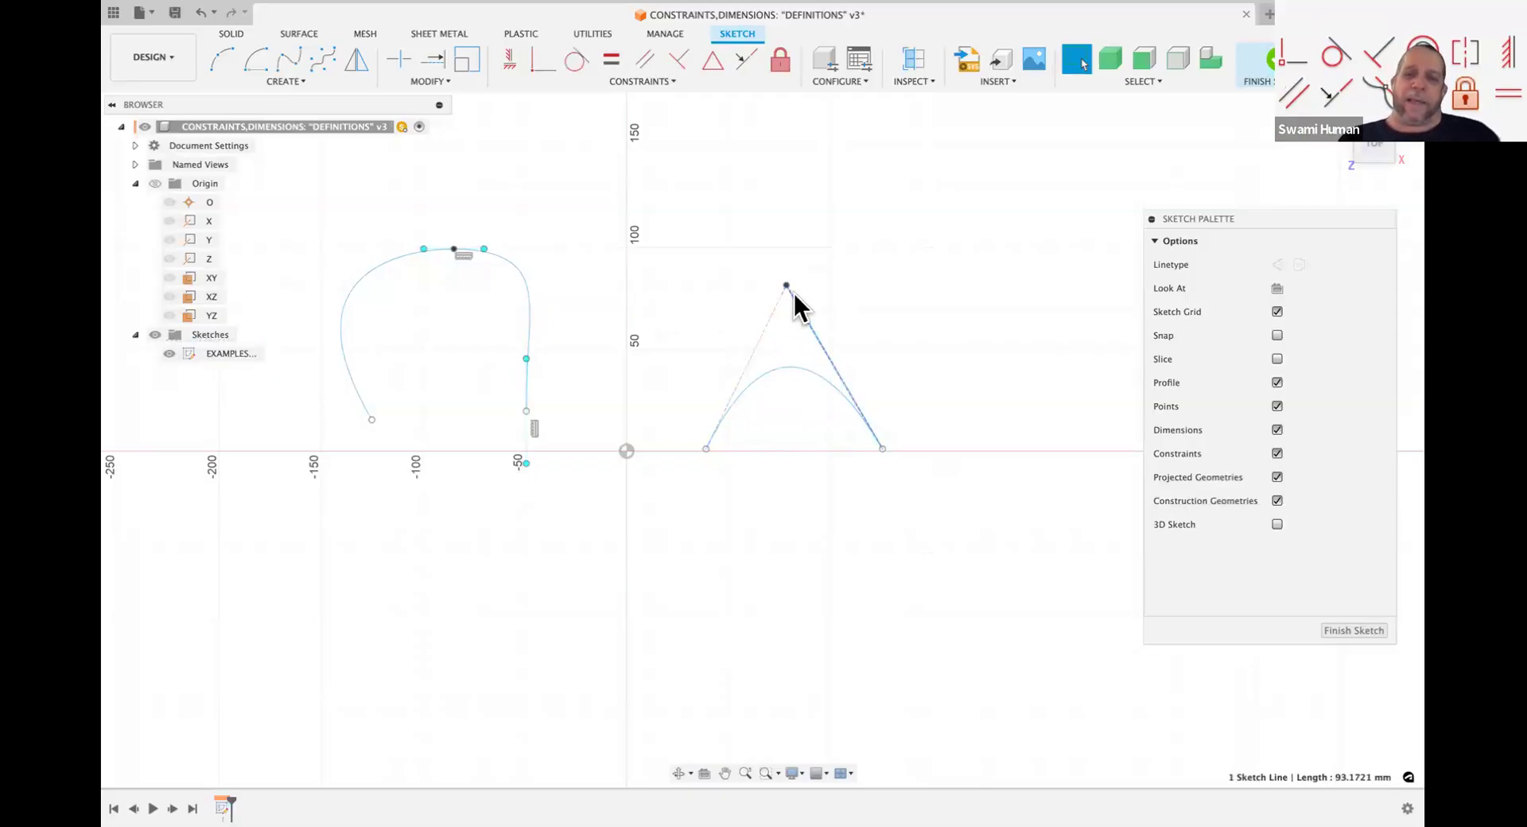
click(784, 283)
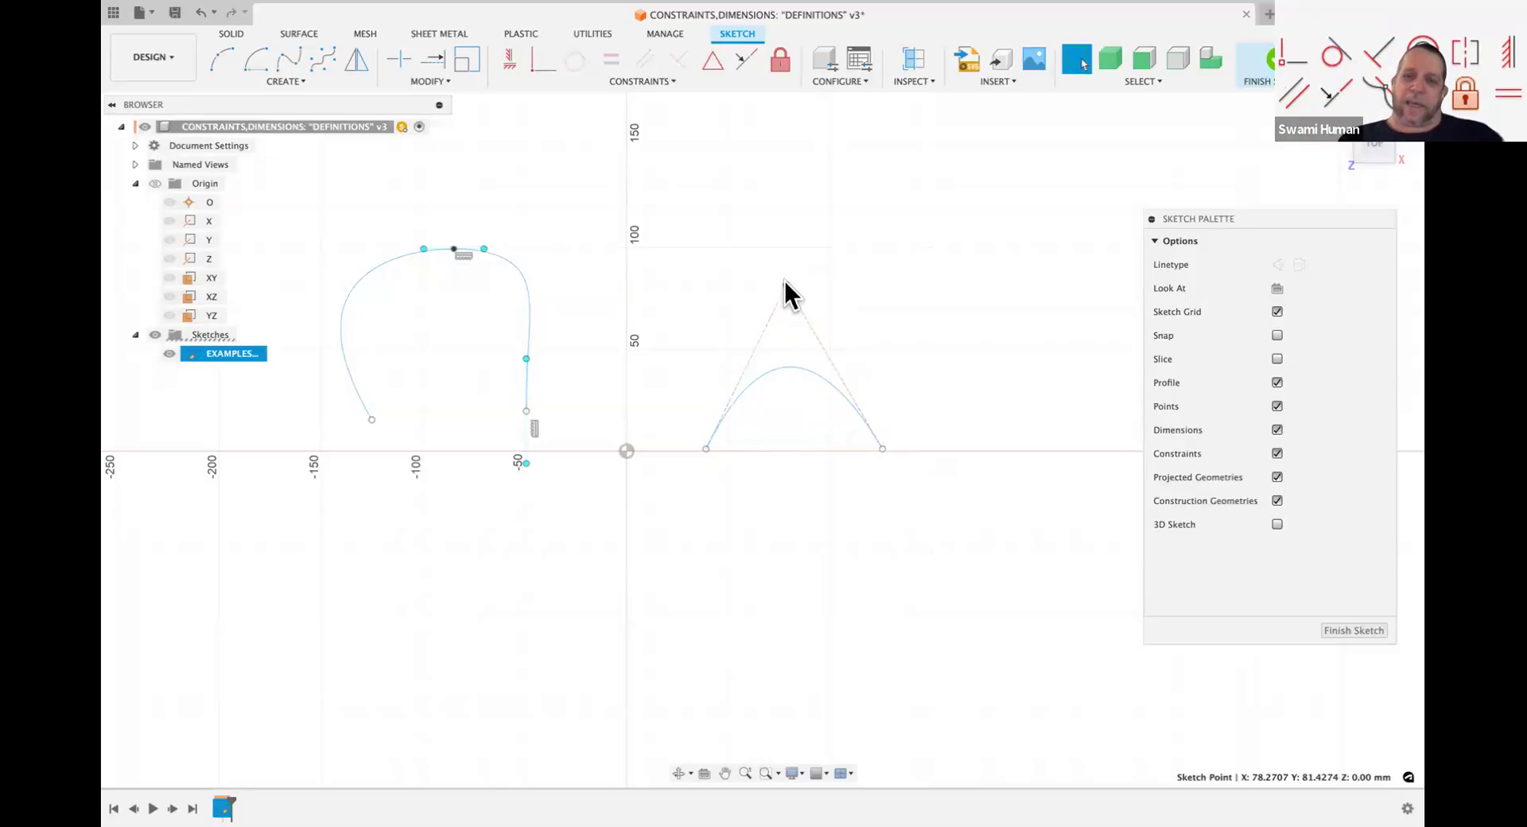
mouse_move(787, 283)
mouse_down()
mouse_move(835, 317)
mouse_move(800, 289)
mouse_up()
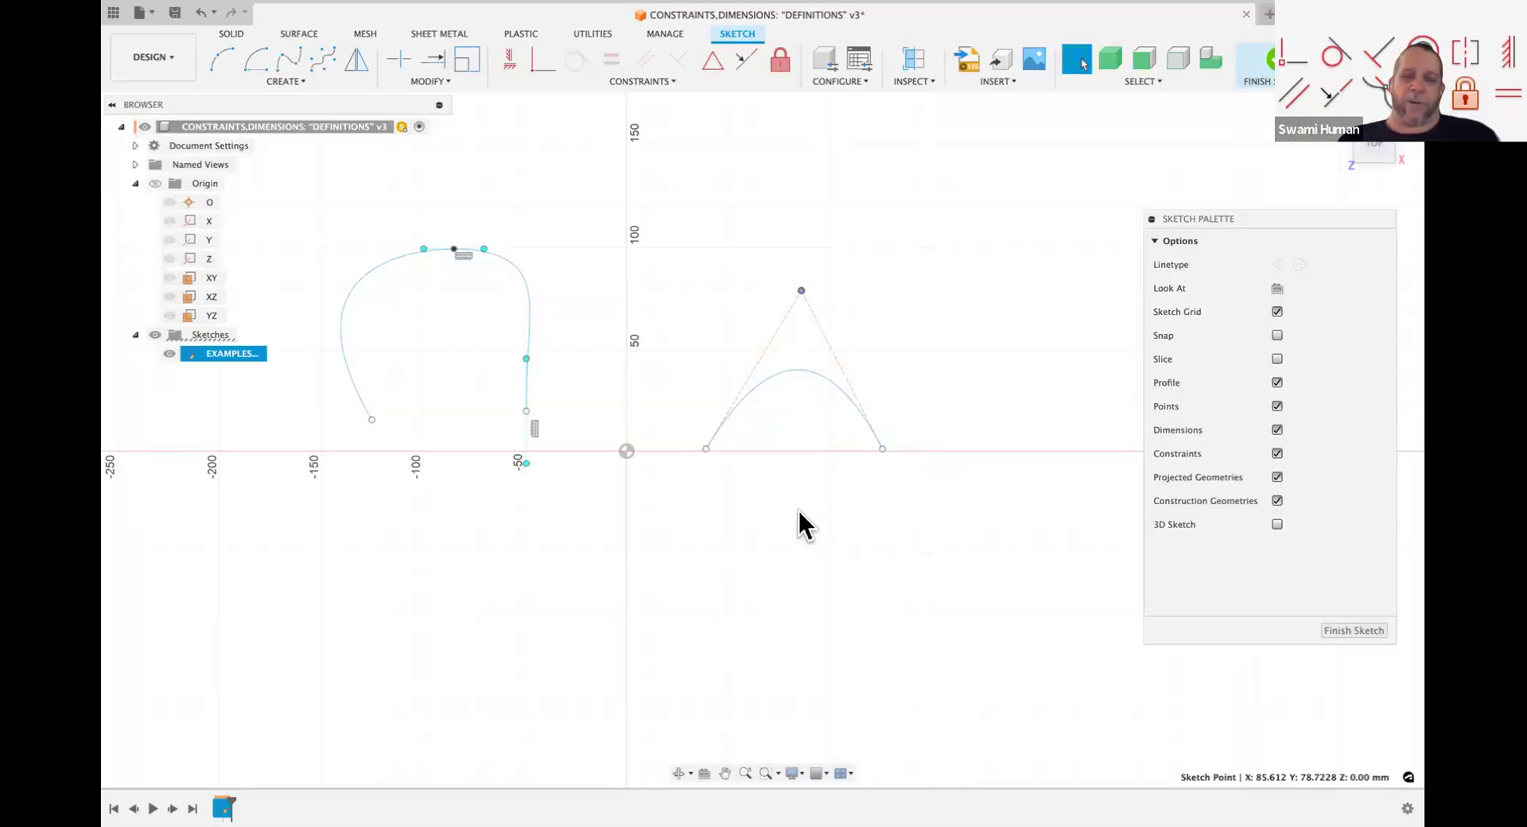
Step: Delete the fit point spline and the control point spline together with their handles and constraints
scroll(782, 510, down, 3)
scroll(783, 510, left, 2)
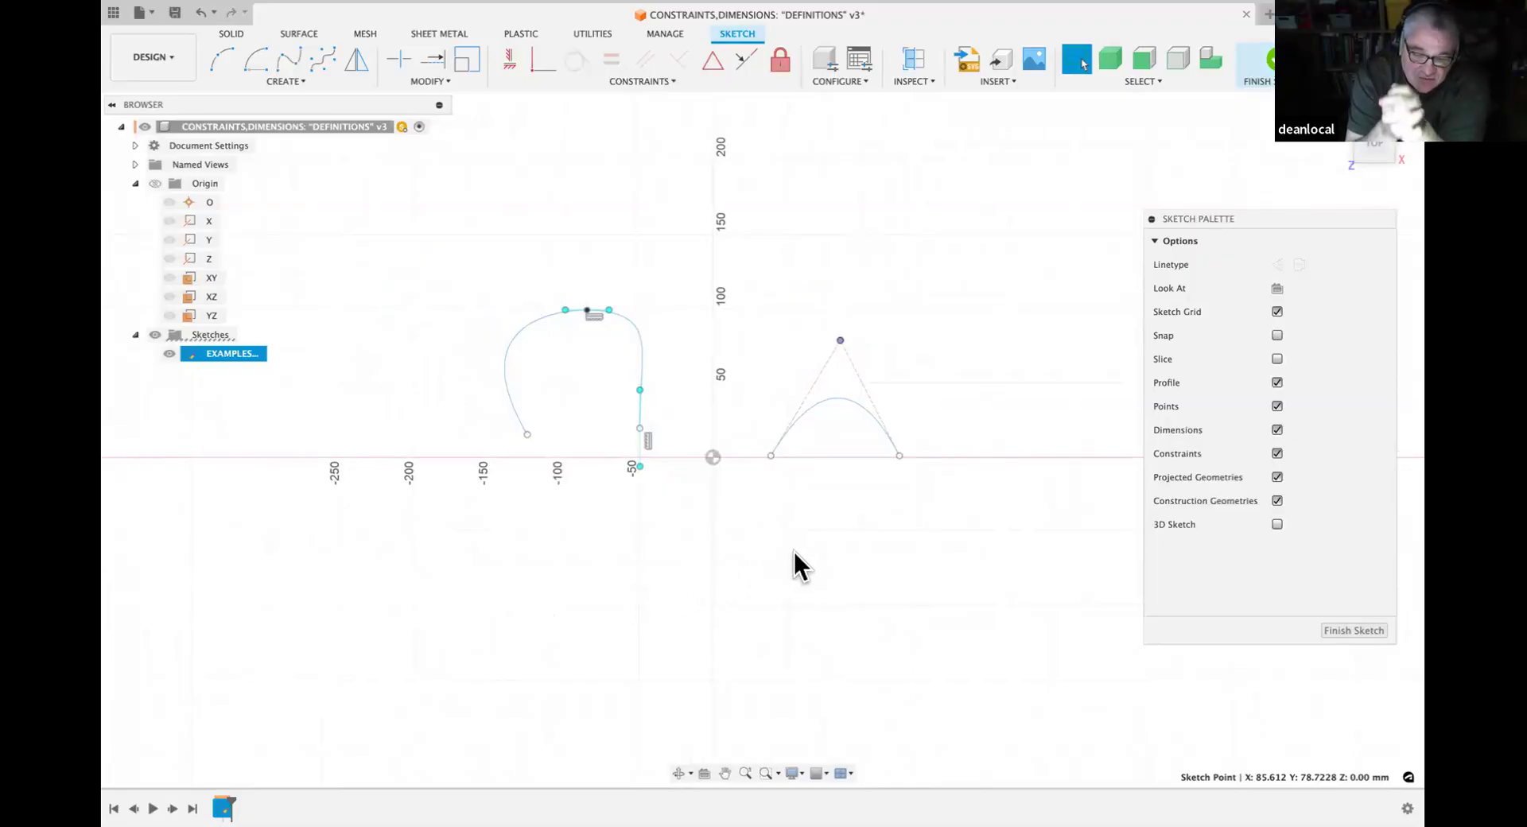
key(Escape)
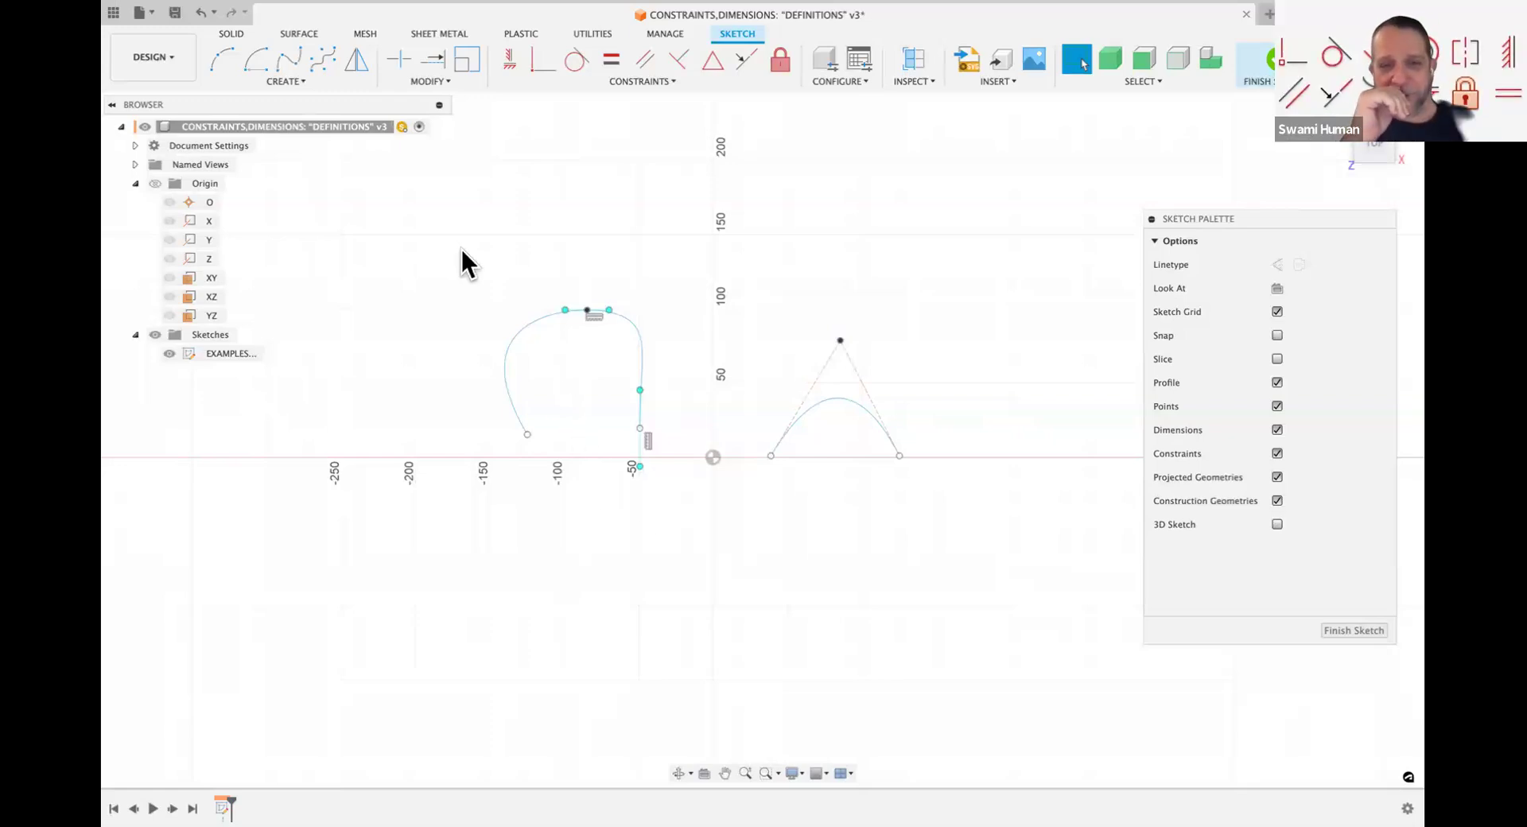
drag(462, 249, 1014, 532)
key(Delete)
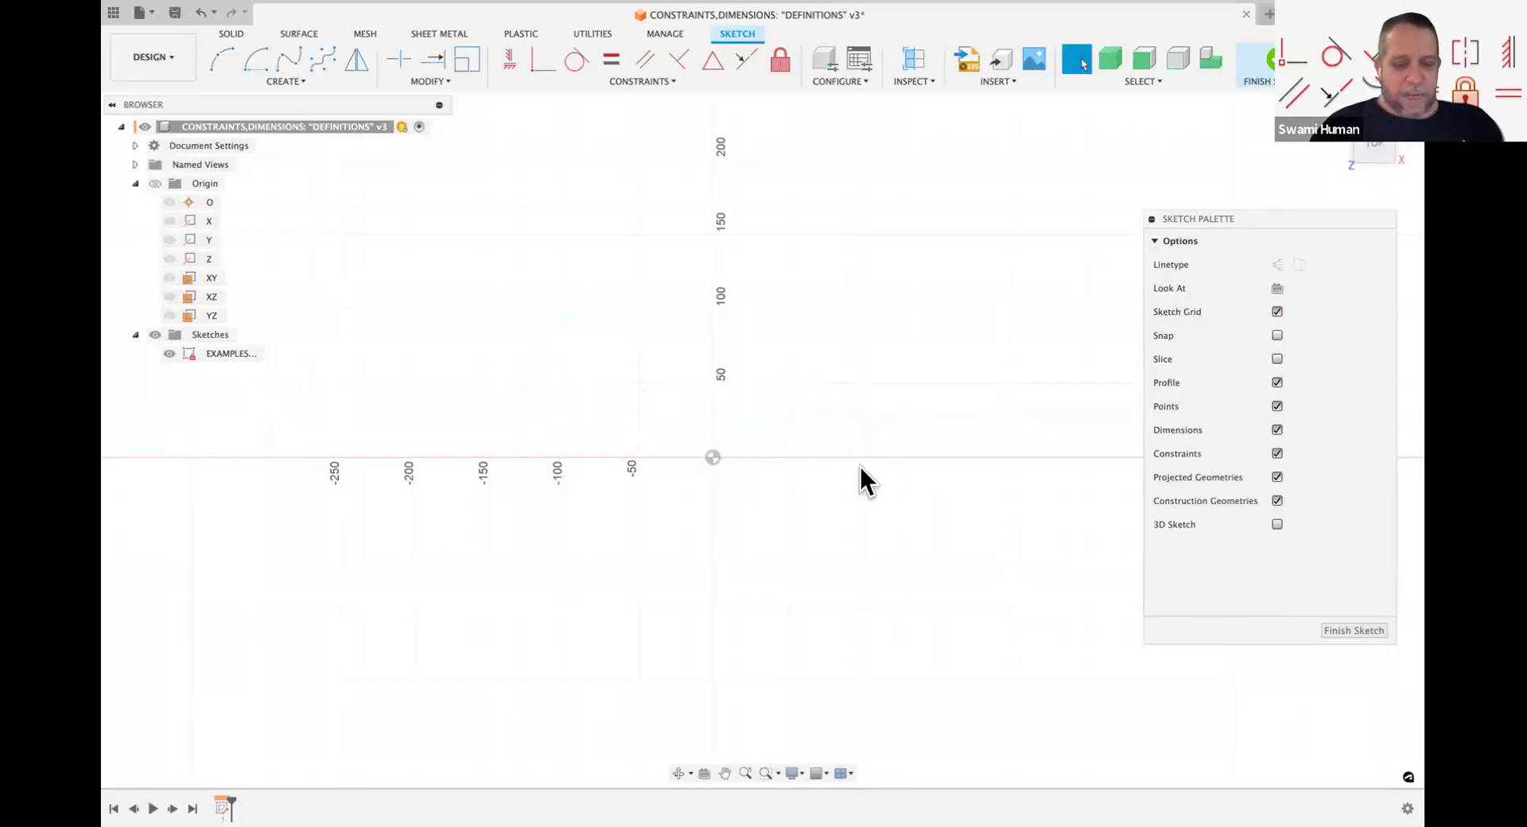
Step: Draw a circle about 100 mm in diameter to the right of the origin and a slanted line about 148 mm long beside it
key(c)
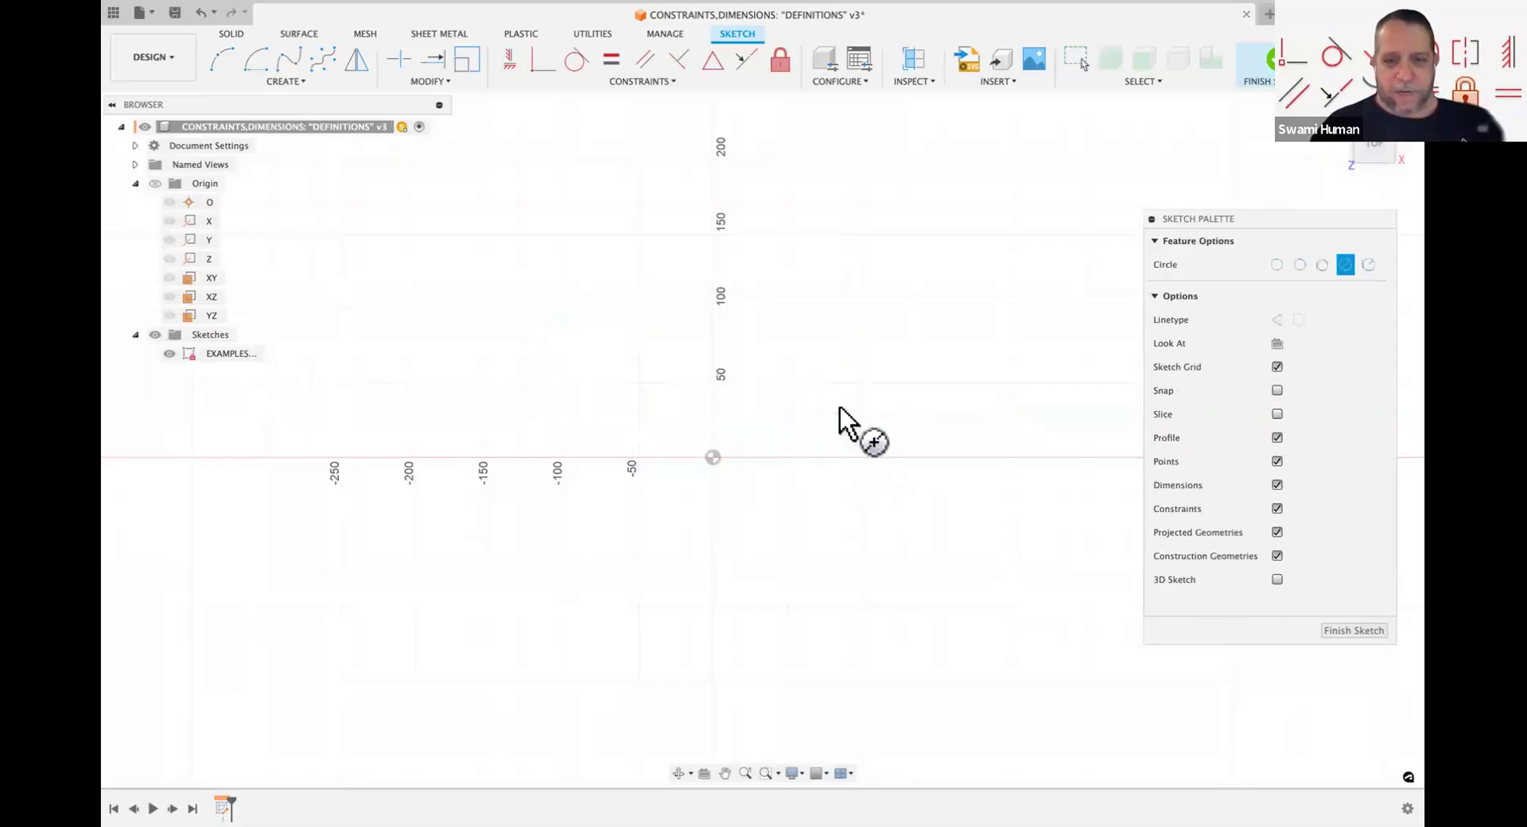
click(839, 406)
click(867, 477)
key(Escape)
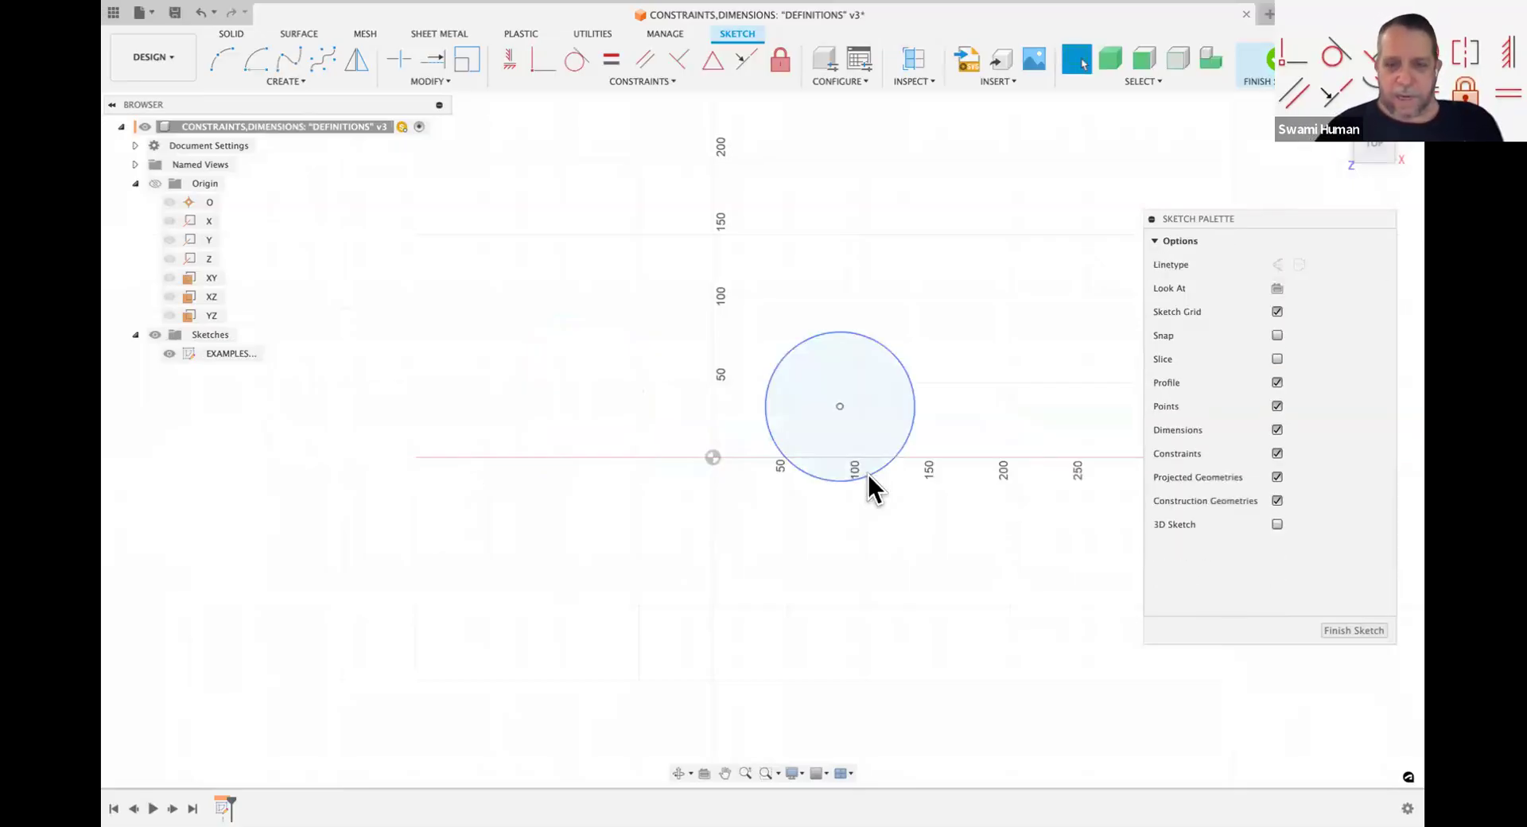
key(l)
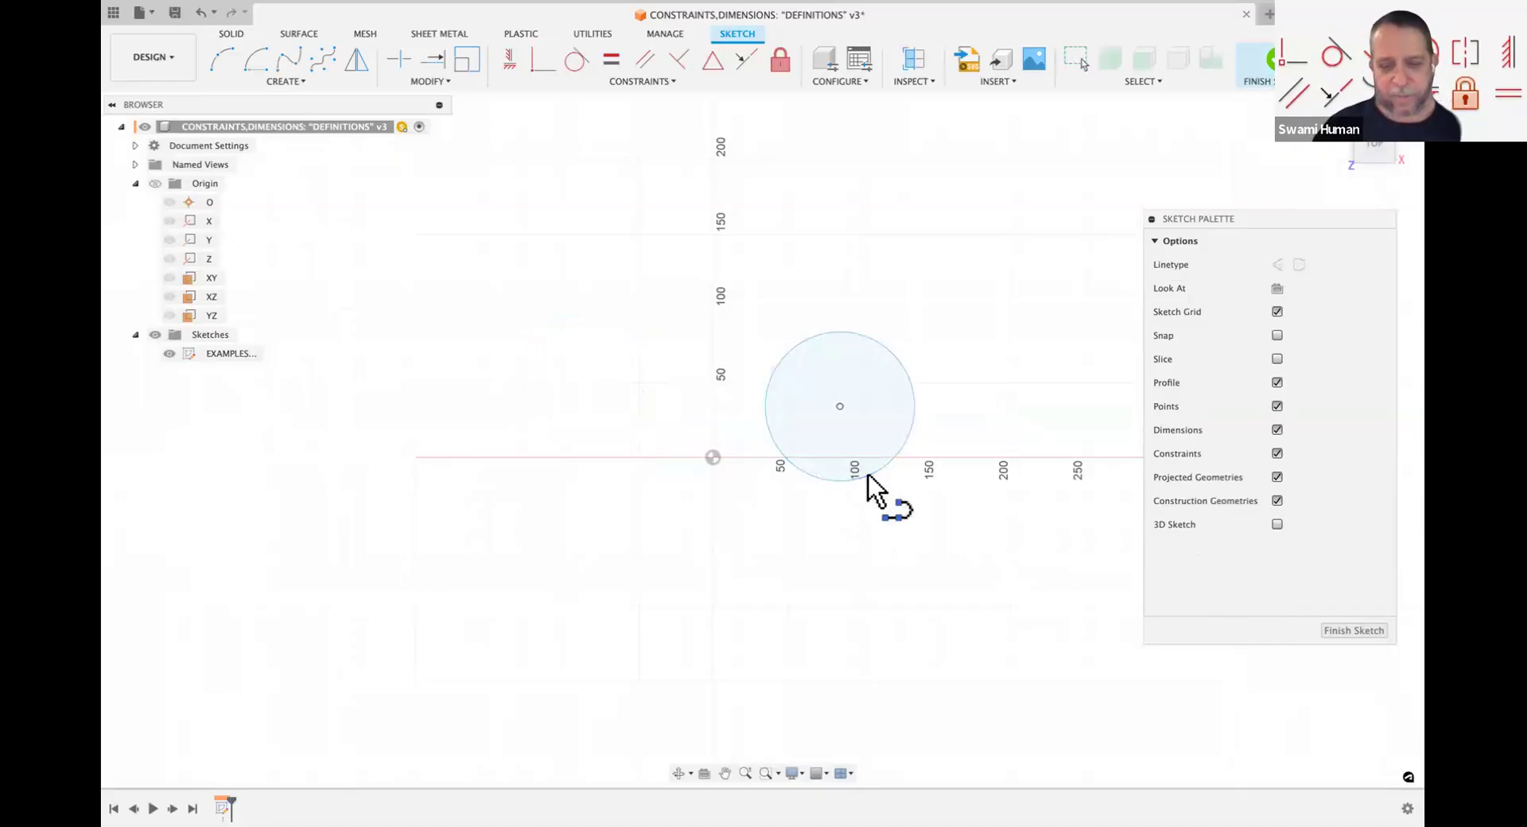
click(718, 302)
click(623, 501)
key(Escape)
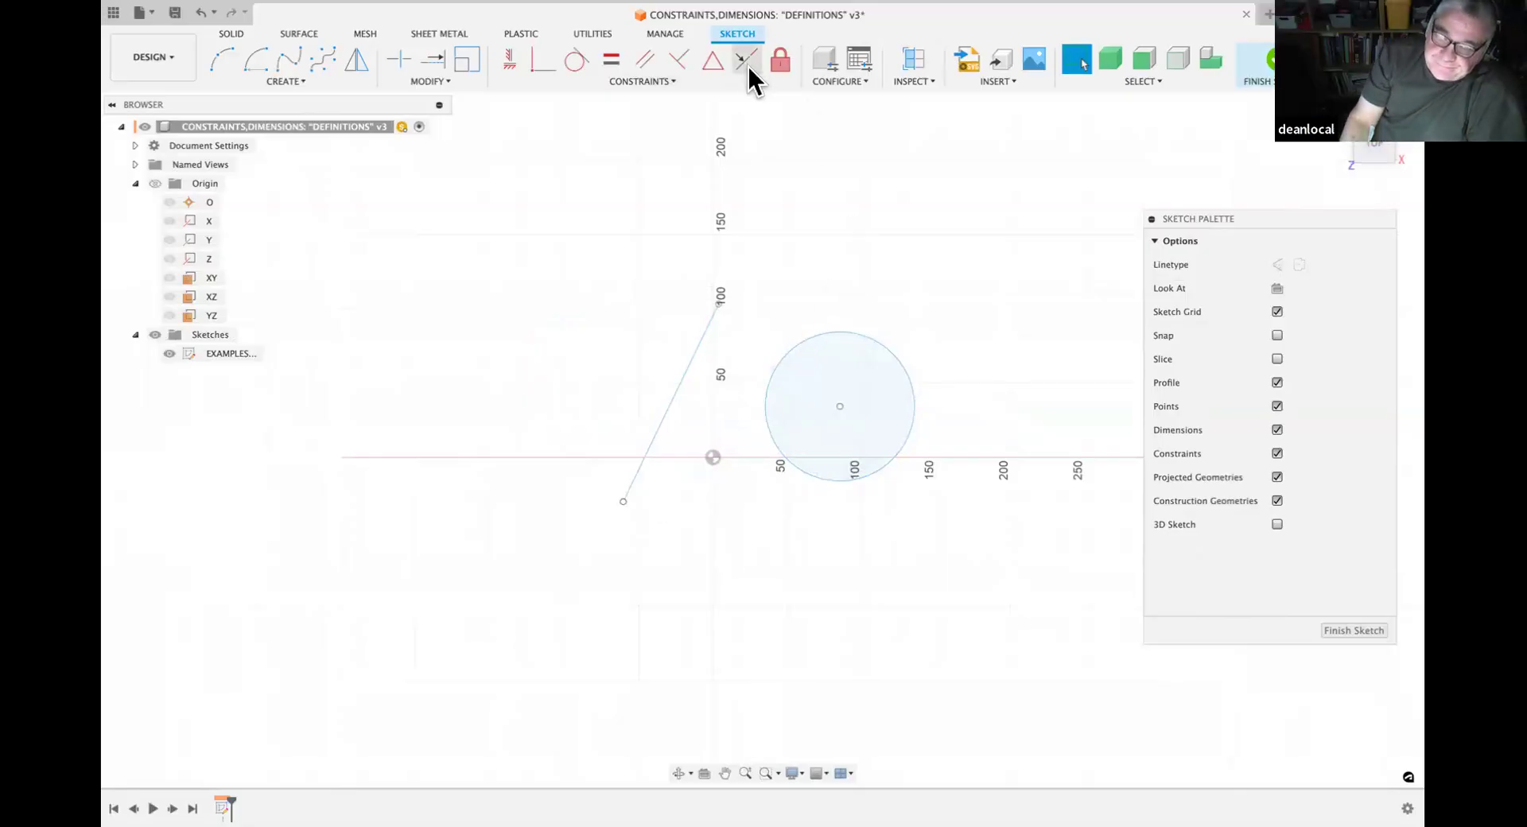
click(708, 327)
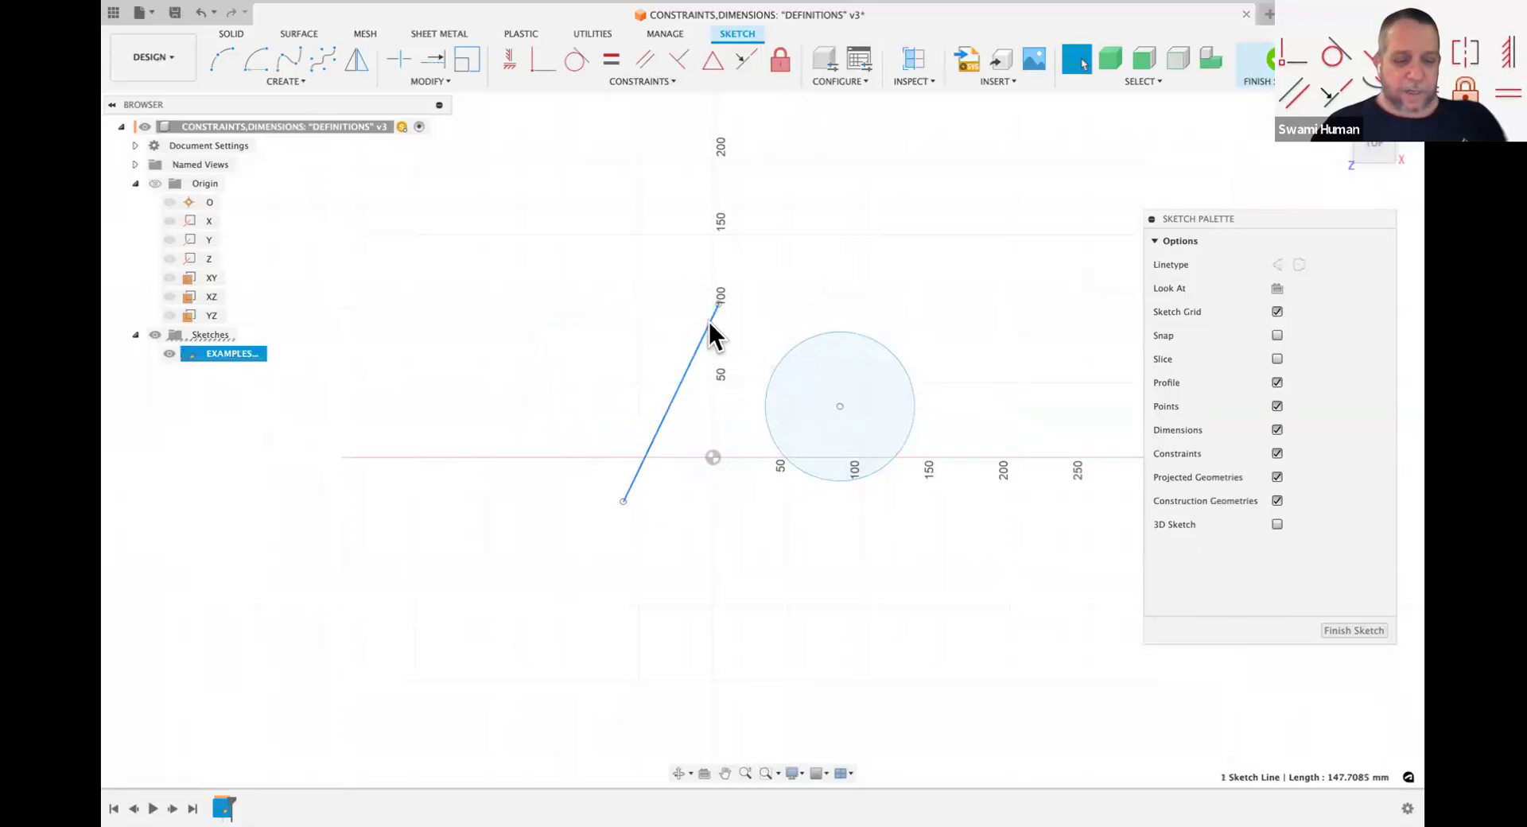
shift+click(793, 345)
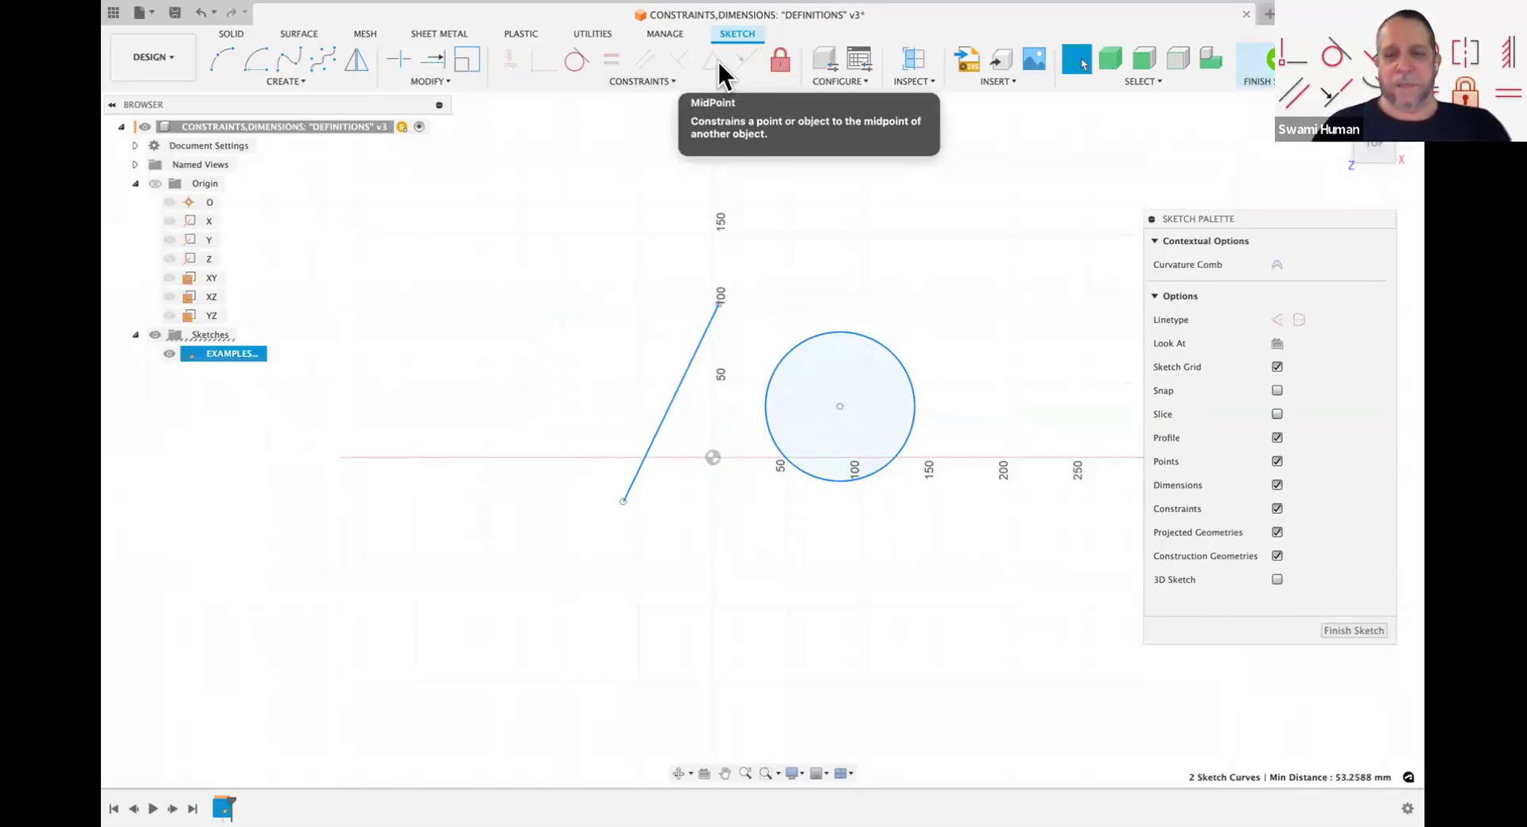
right_click(633, 306)
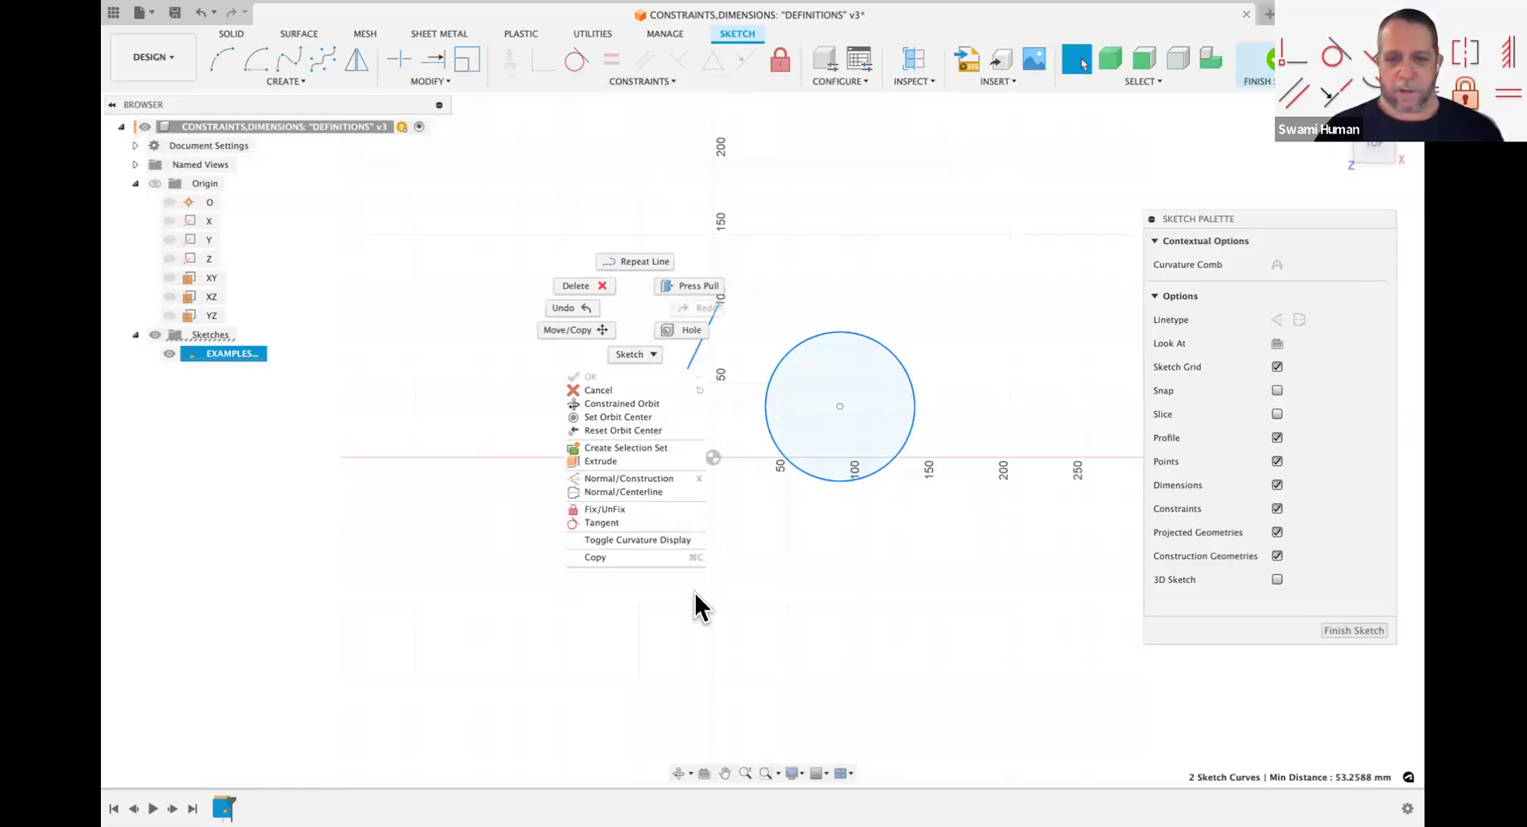
click(745, 663)
click(741, 584)
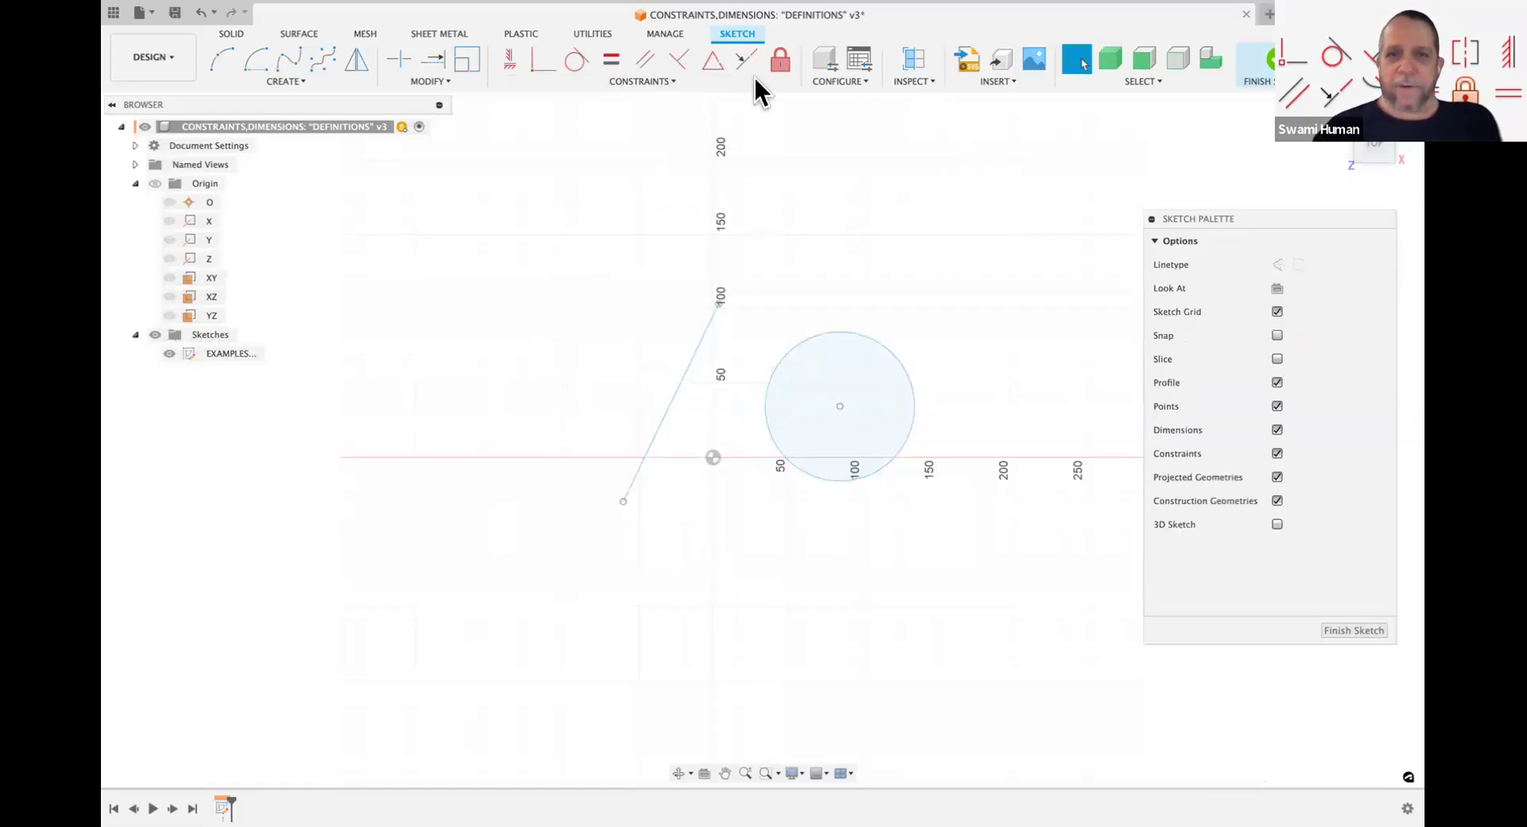
click(656, 83)
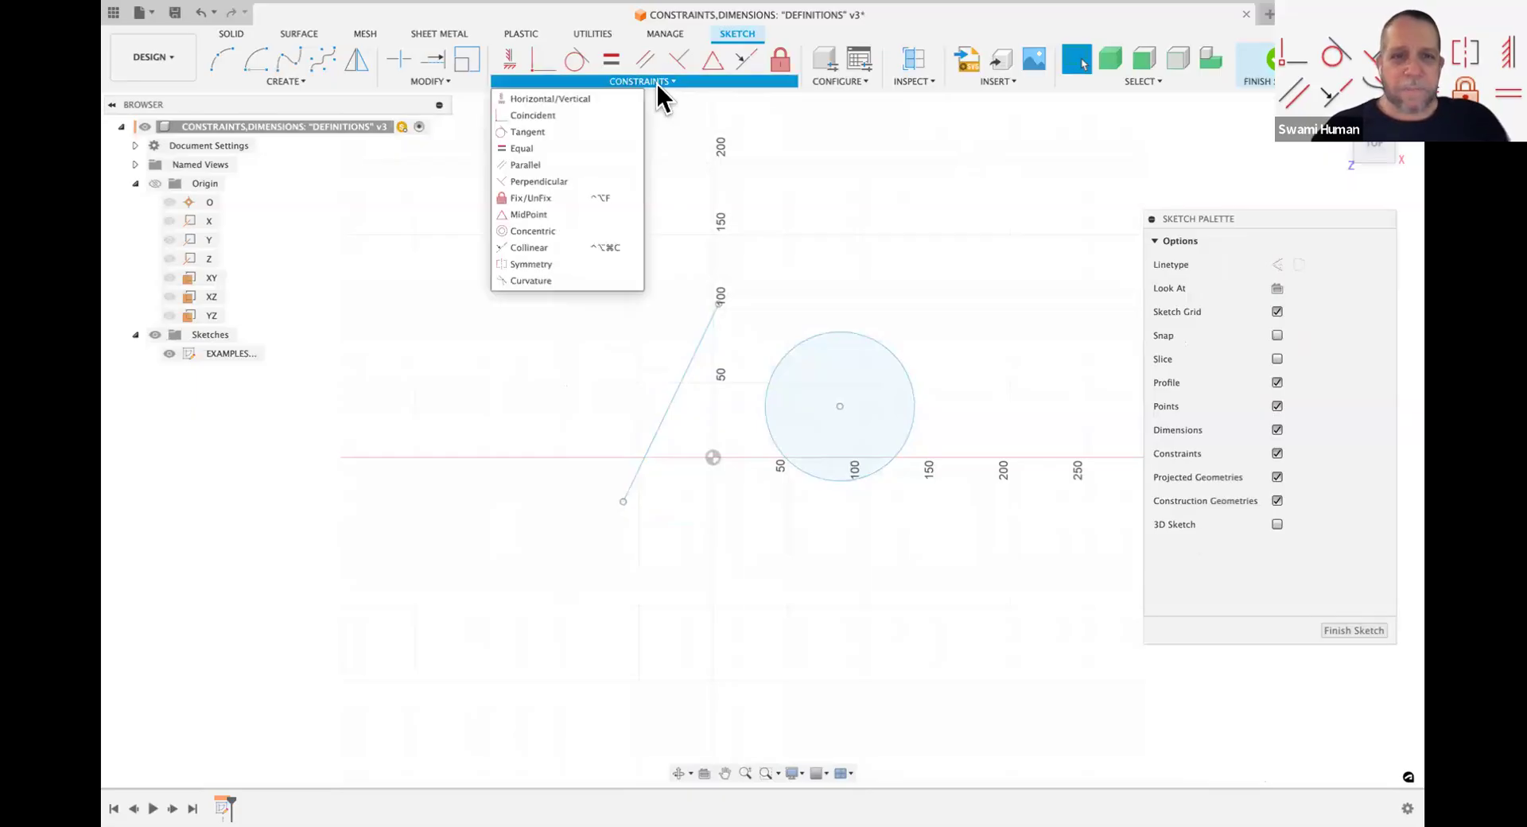
click(550, 265)
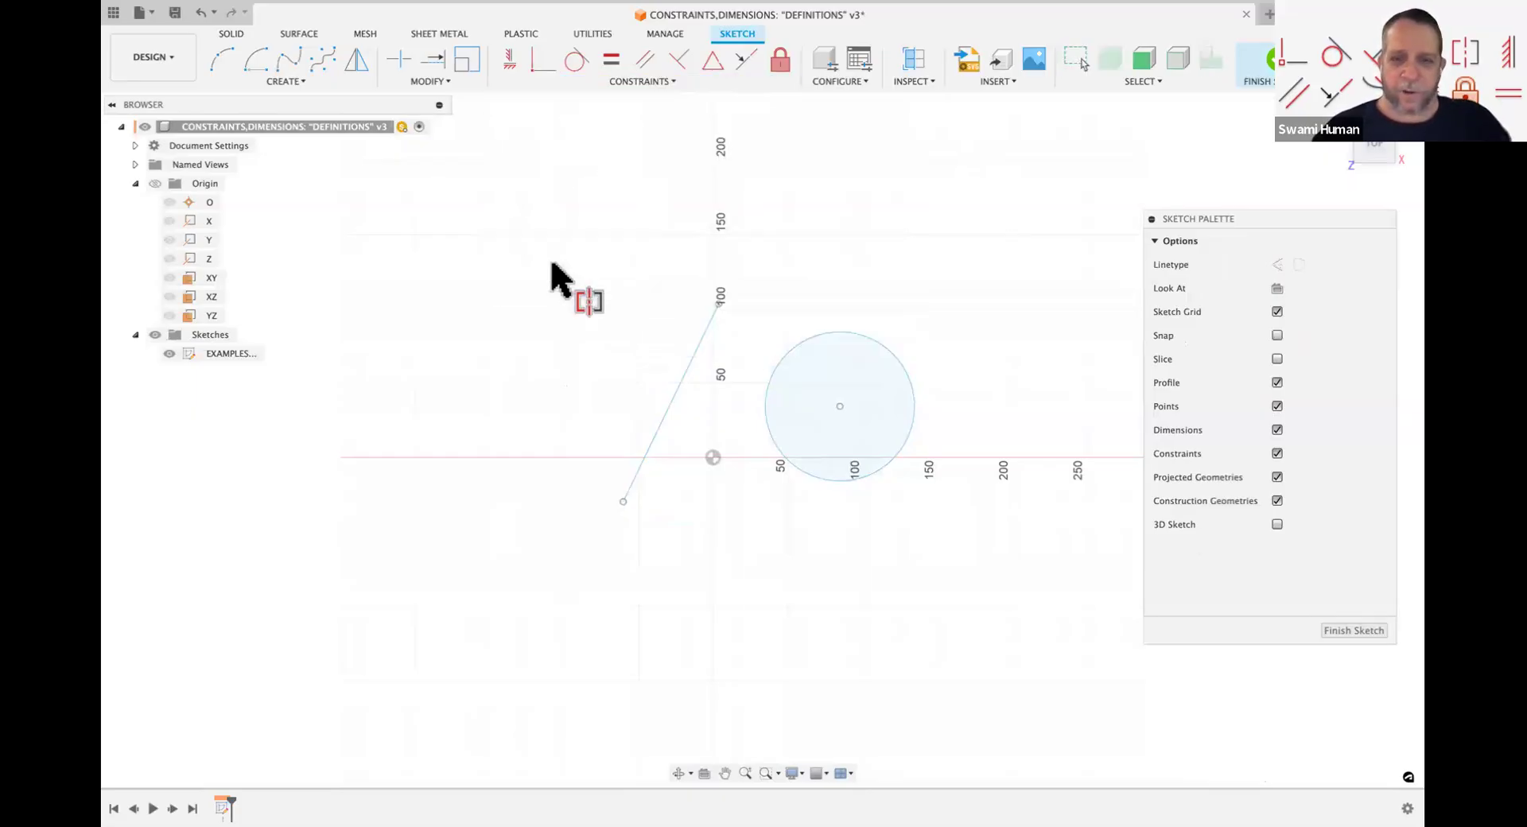
click(647, 80)
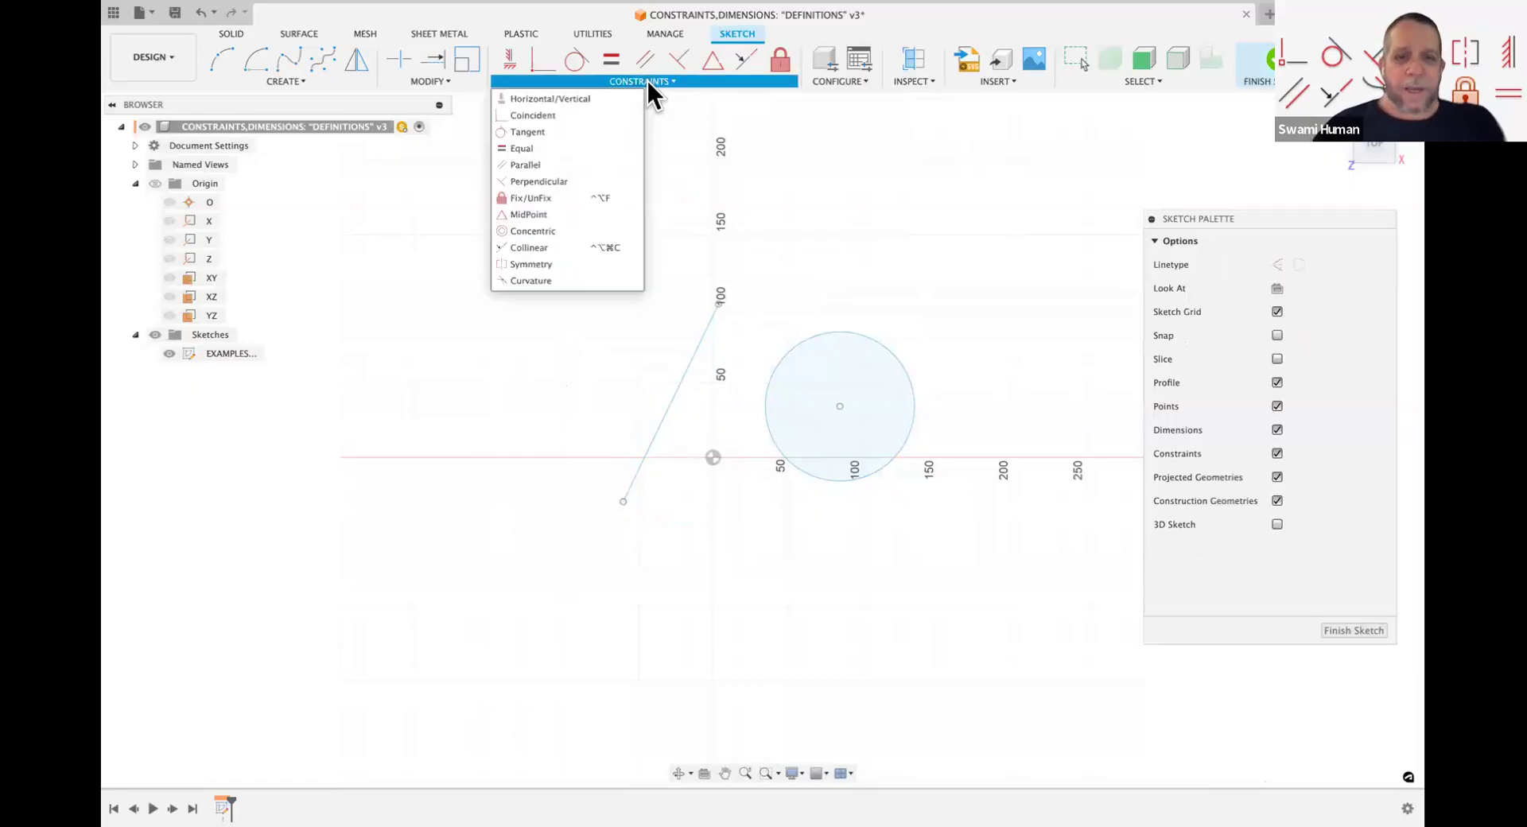
click(575, 264)
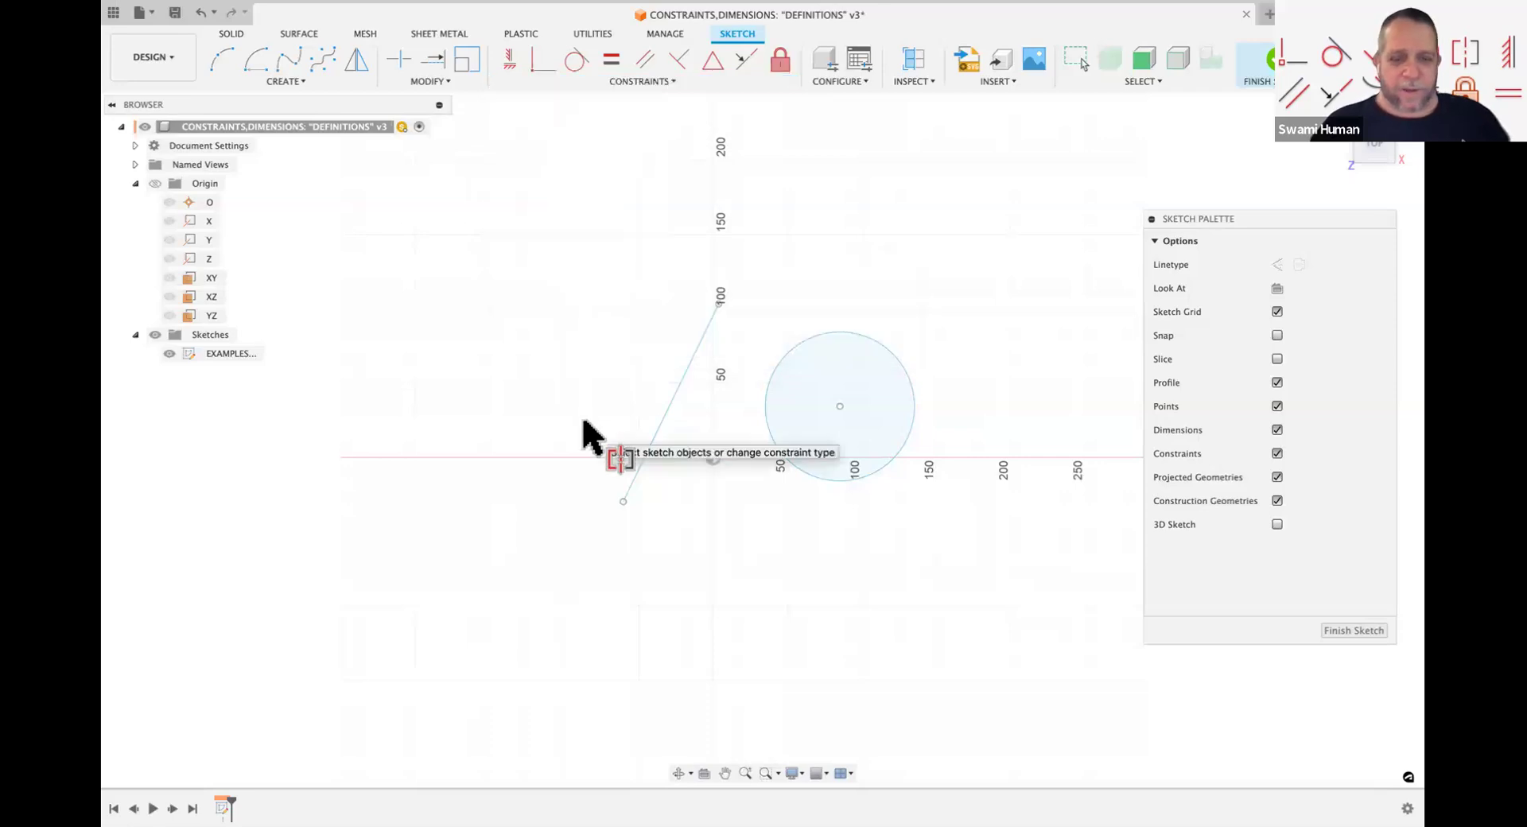
Step: Draw a second circle about 71 mm in diameter on the other side of the slanted line, to its upper left
key(c)
click(536, 314)
click(567, 358)
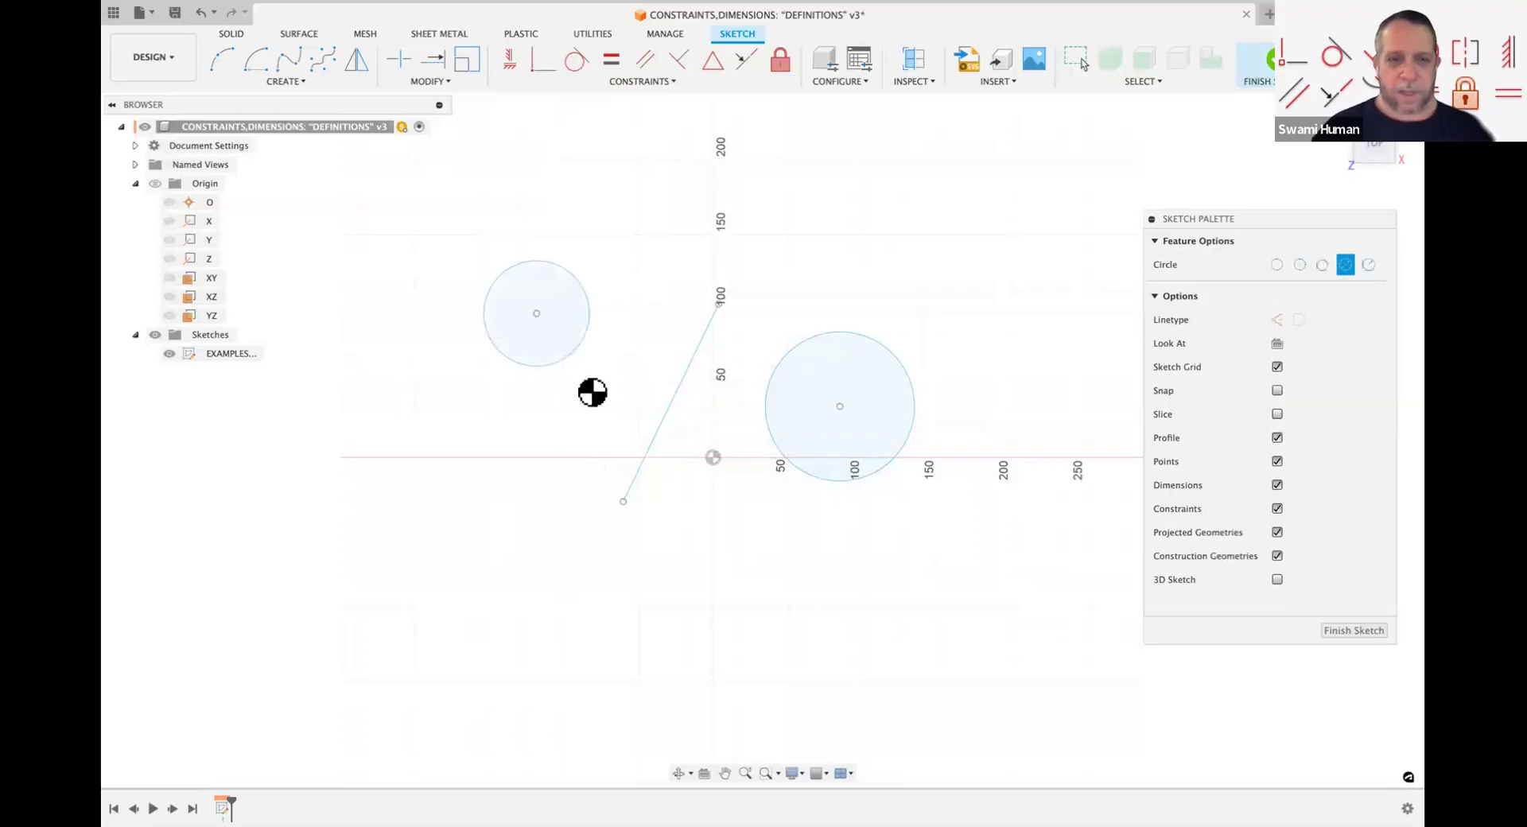
key(Escape)
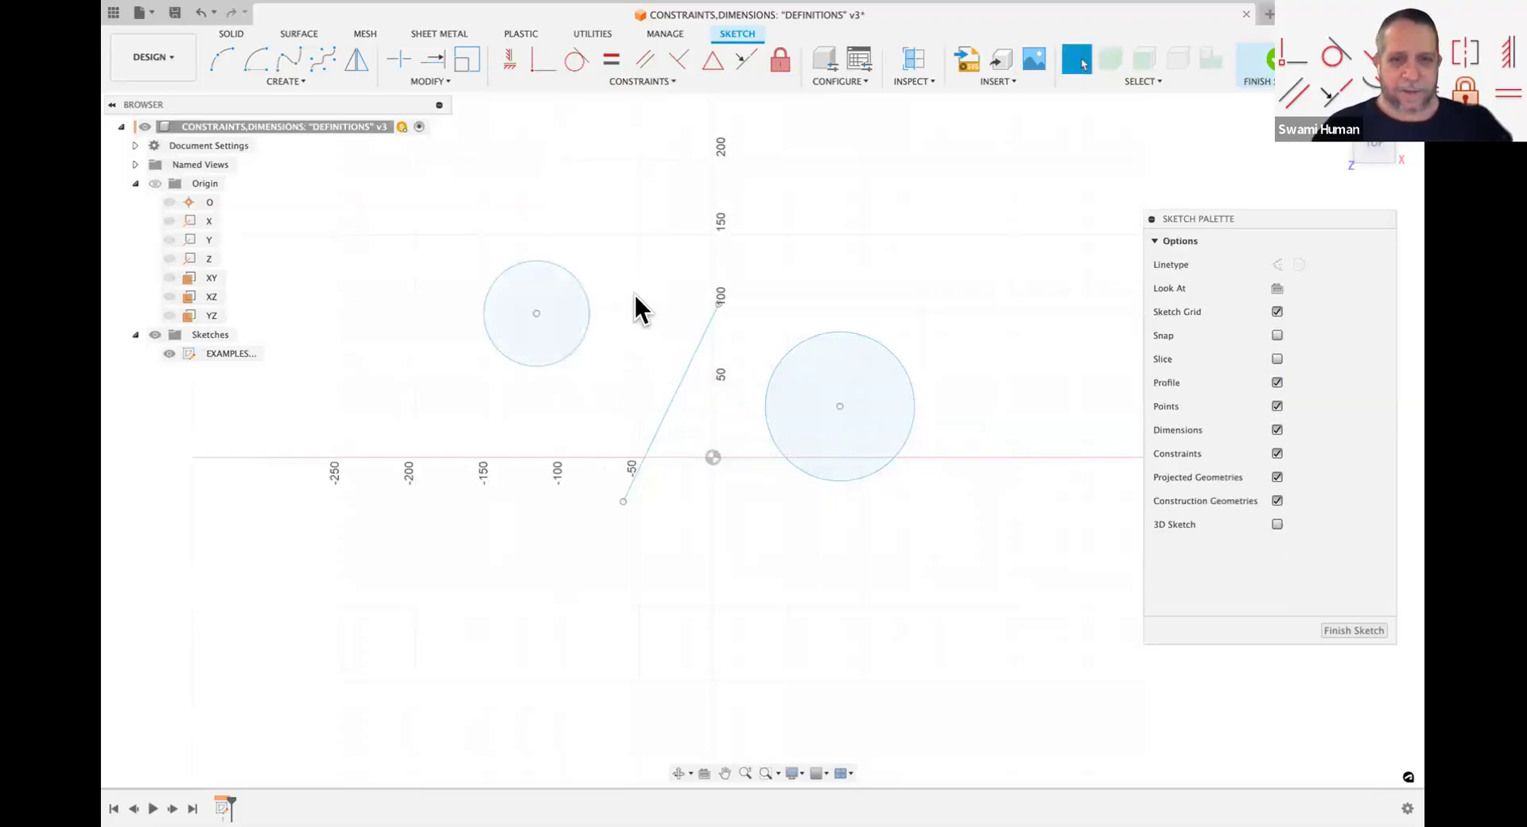
Step: Apply a symmetry constraint to the two circles, using the slanted line between them as the symmetry line
click(647, 74)
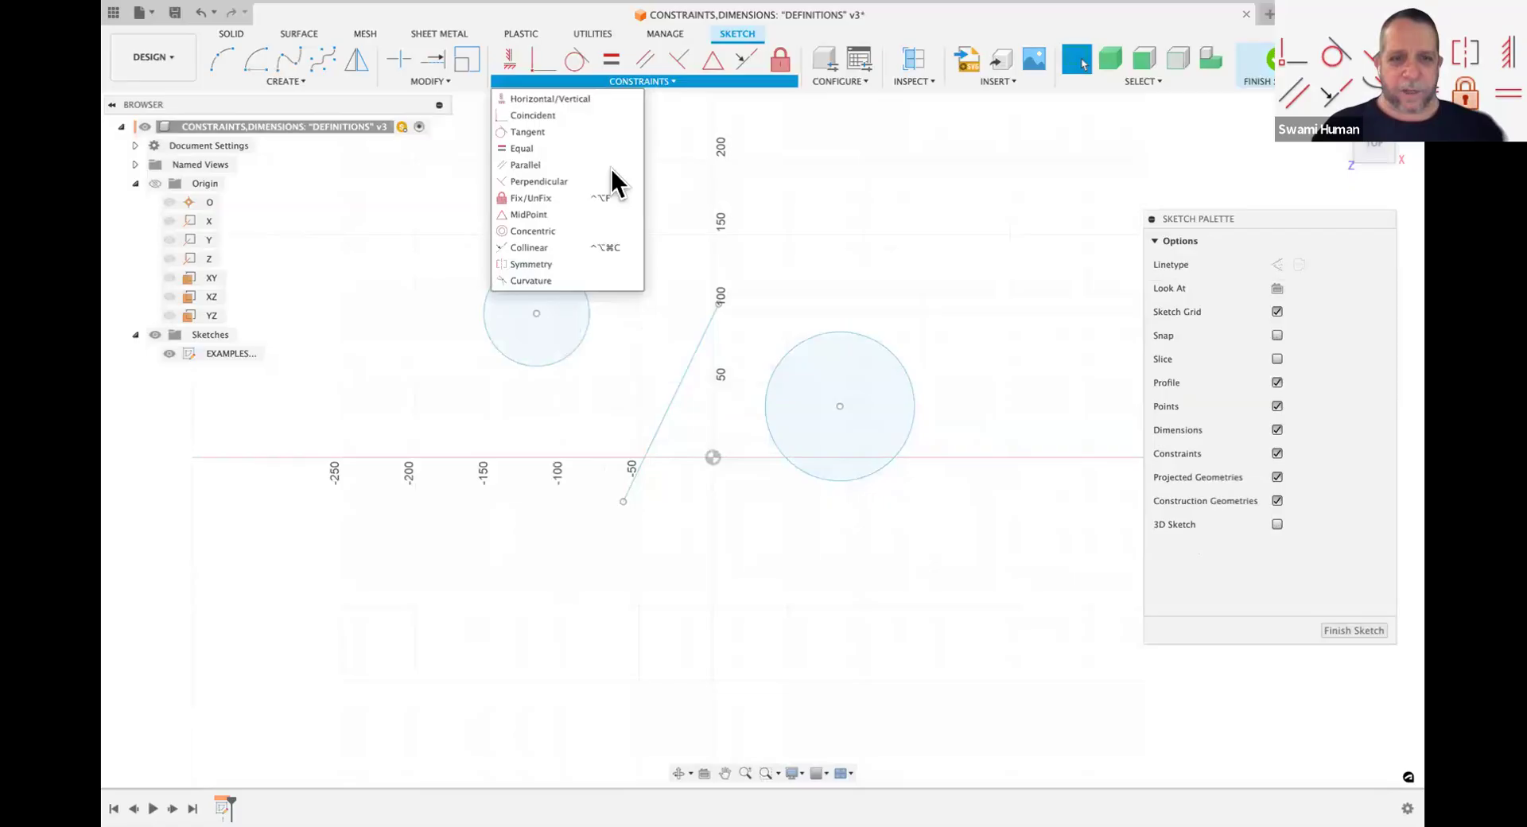
click(593, 262)
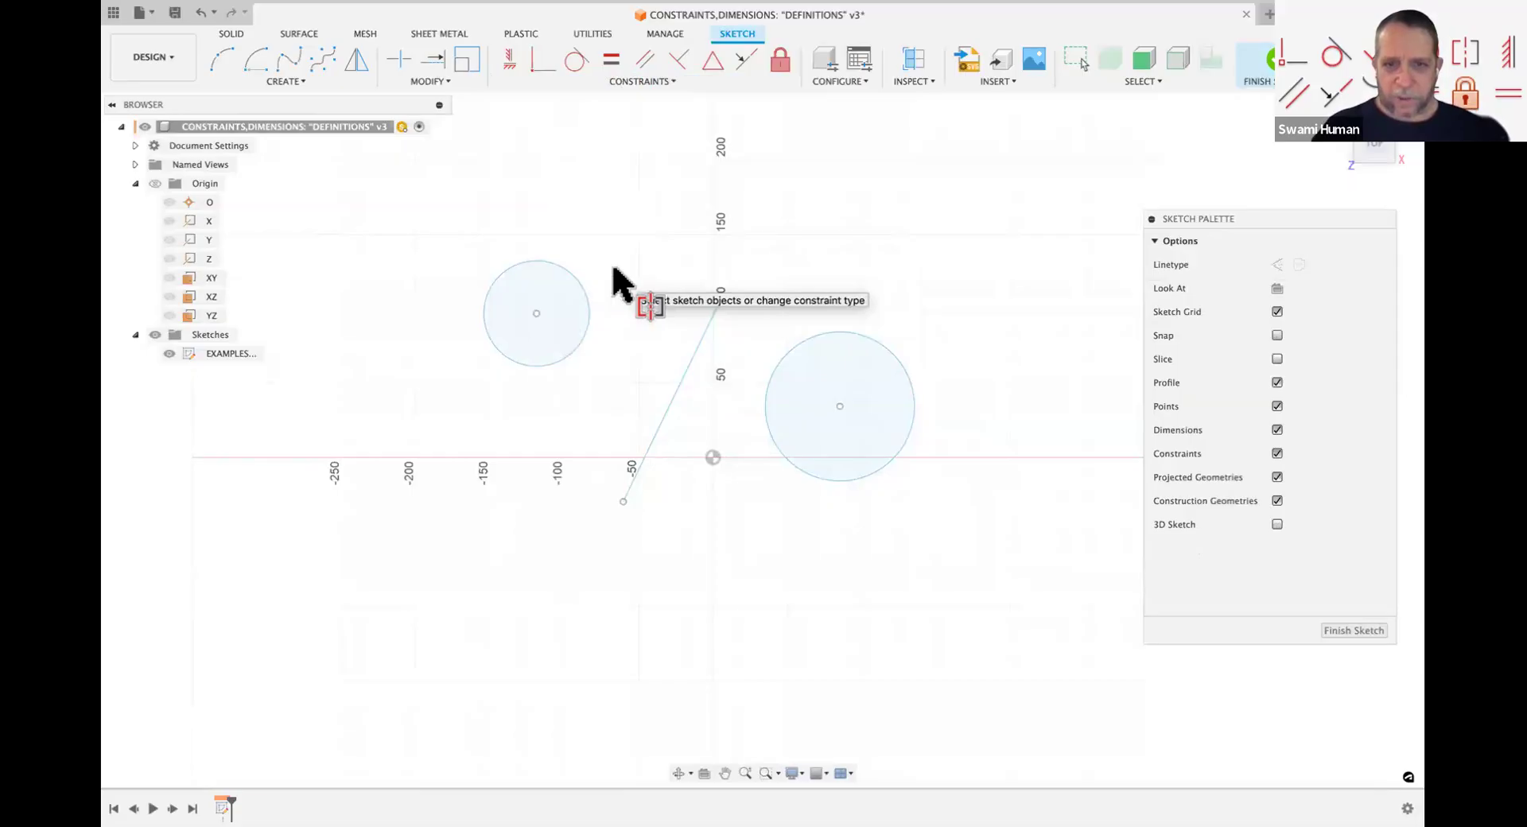
click(788, 352)
click(587, 306)
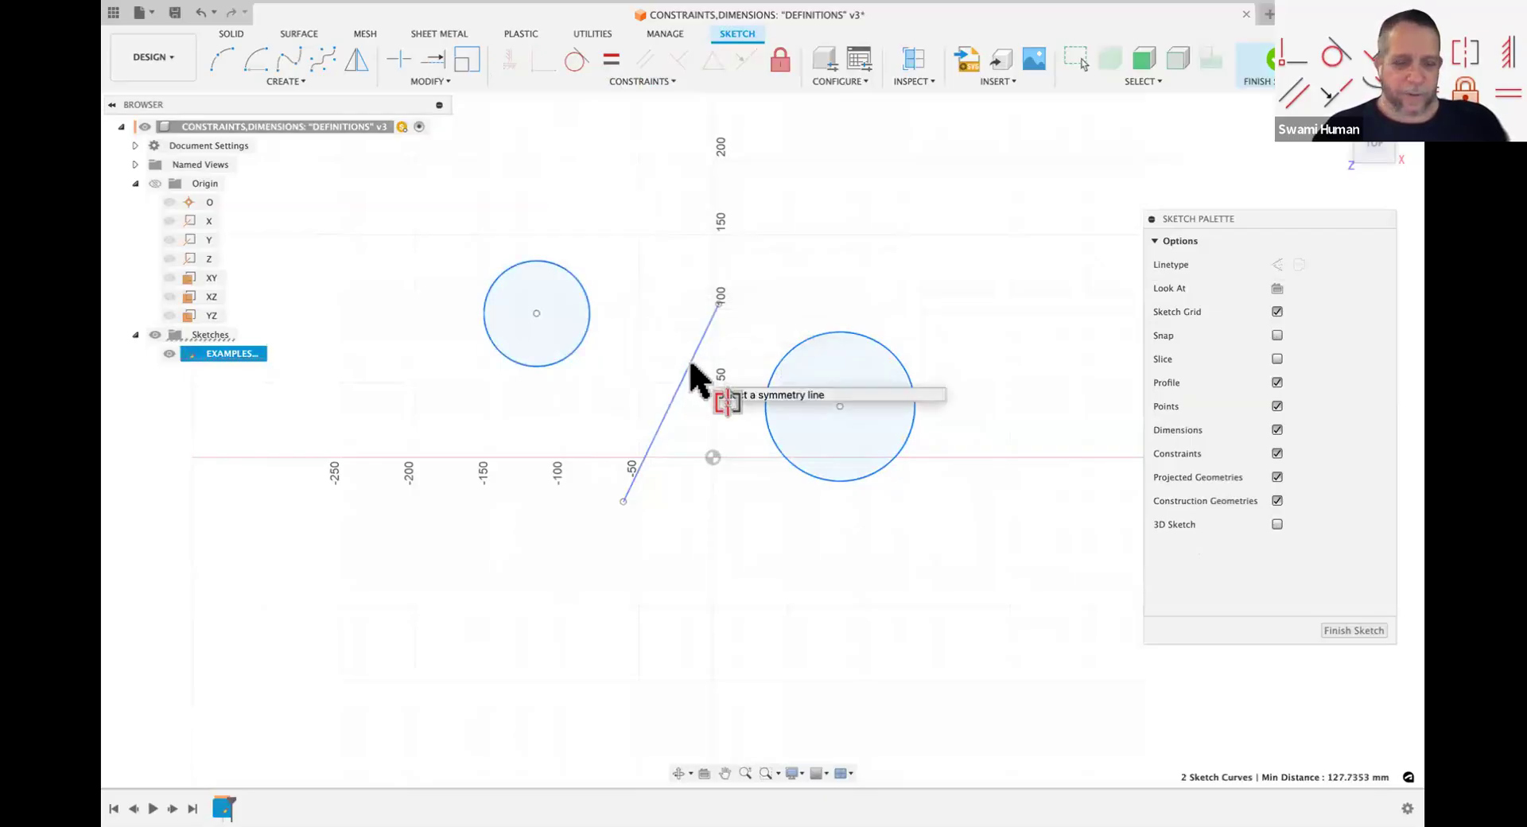
click(691, 364)
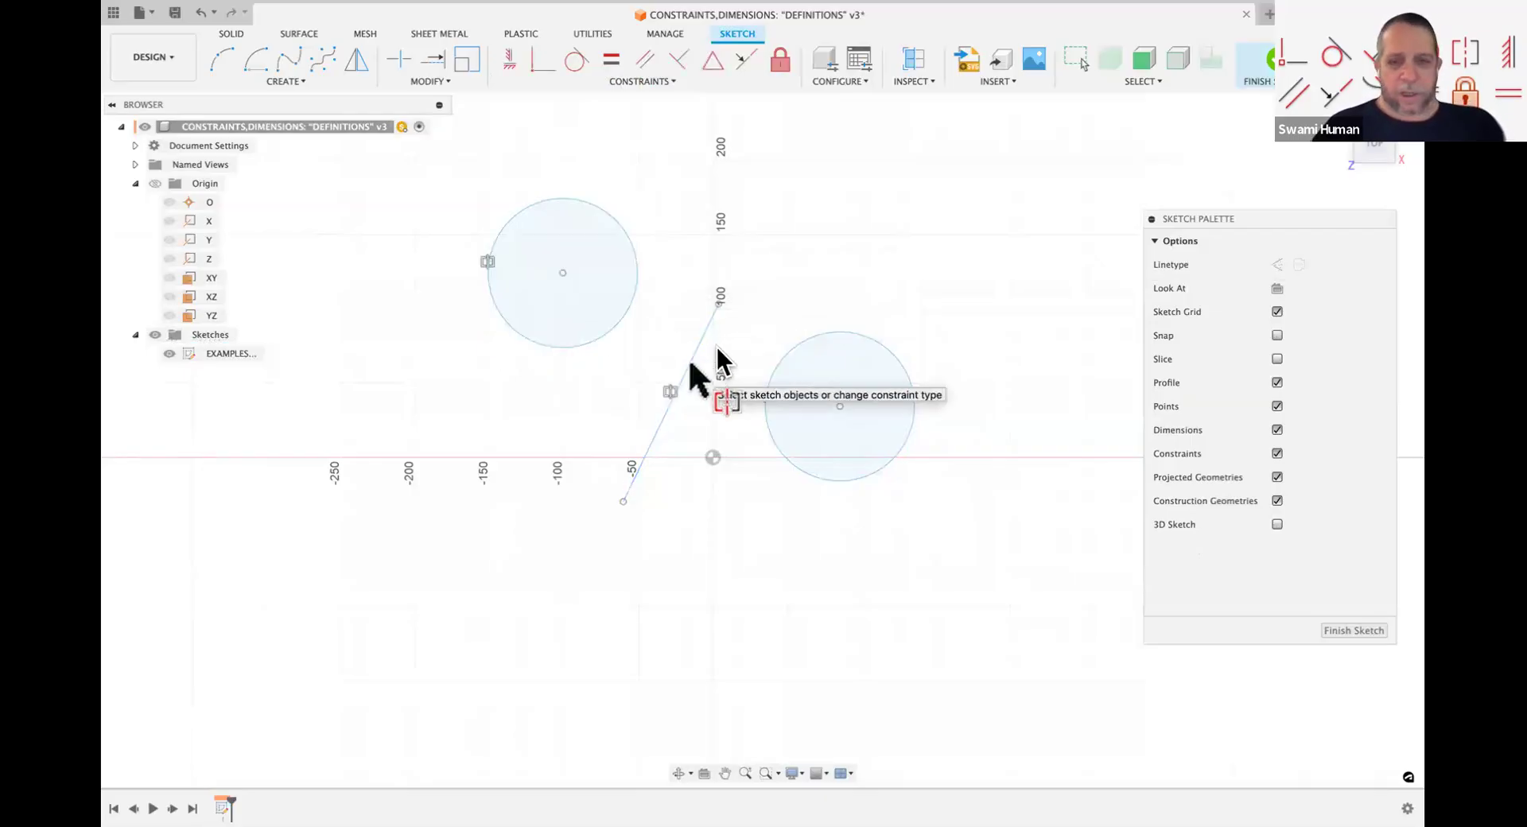
Step: Resize the lower-right circle to about 93 mm in diameter and swing the slanted line's upper end outward to reduce its slope
key(Escape)
mouse_move(854, 331)
mouse_down()
mouse_move(850, 375)
mouse_move(850, 322)
mouse_move(847, 356)
mouse_up()
drag(718, 298, 777, 289)
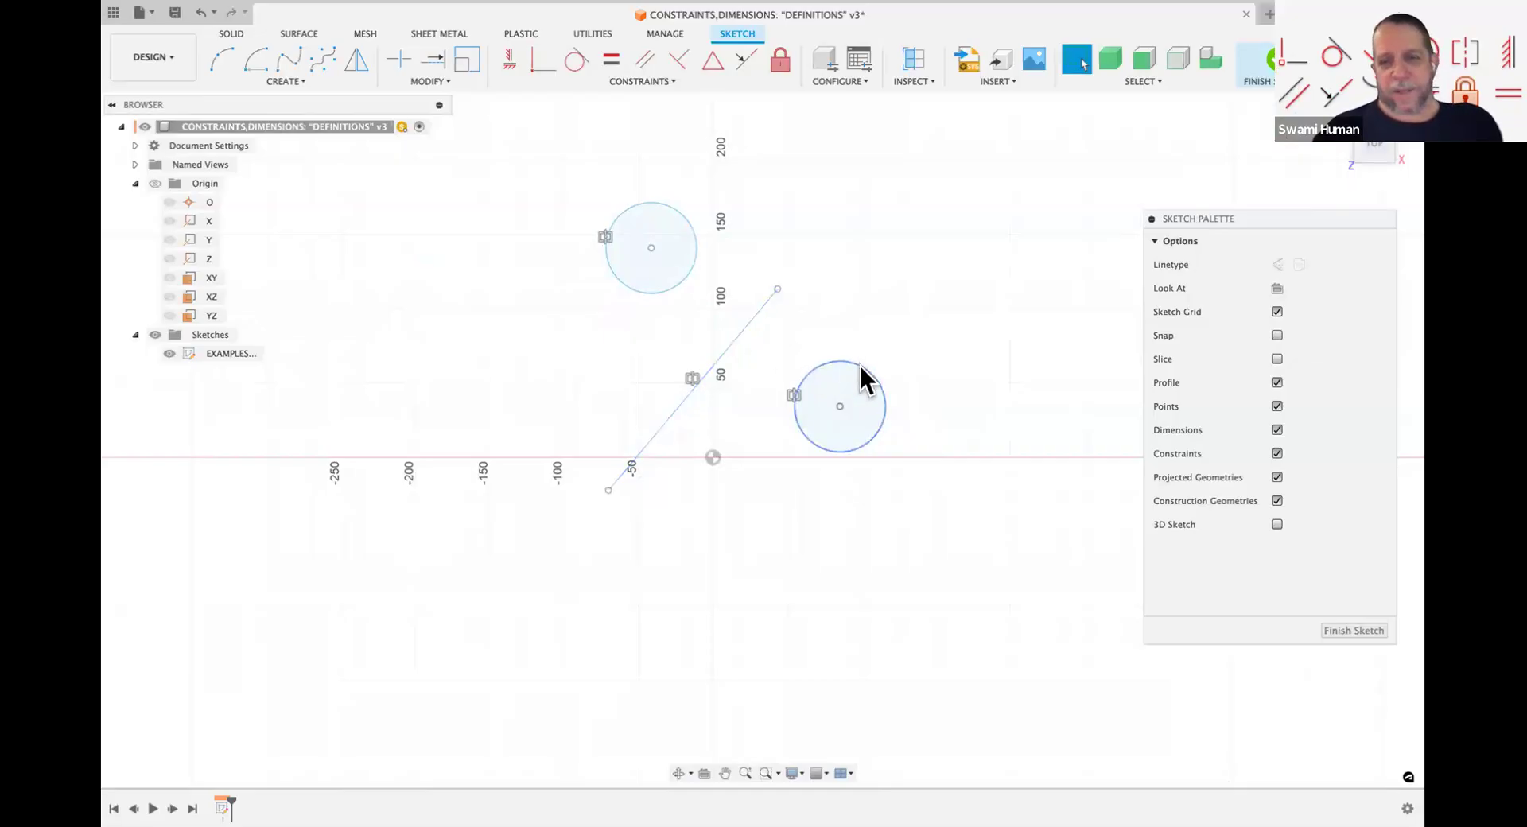
drag(843, 388, 883, 350)
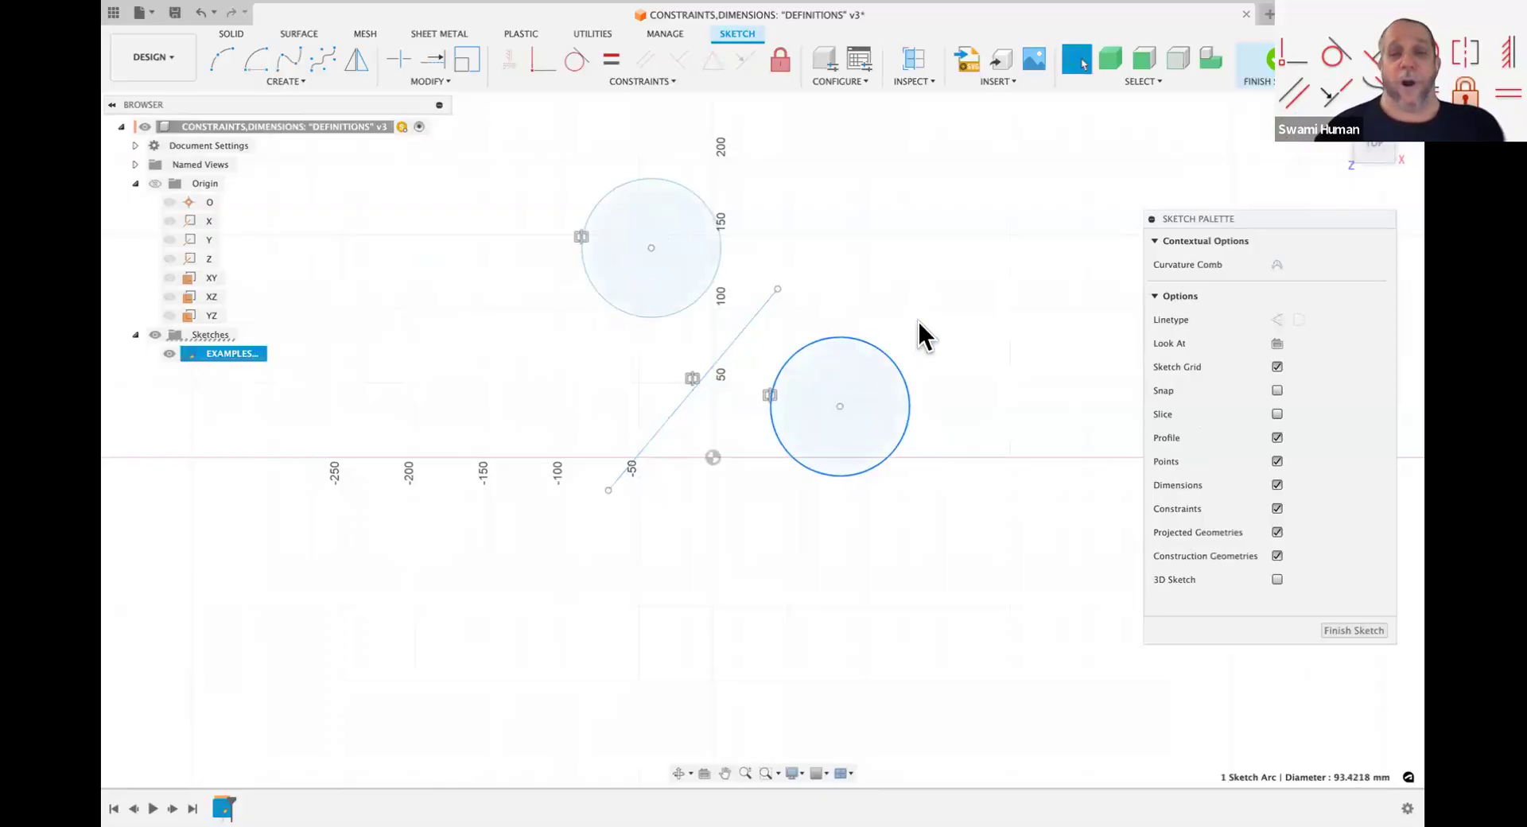
click(918, 320)
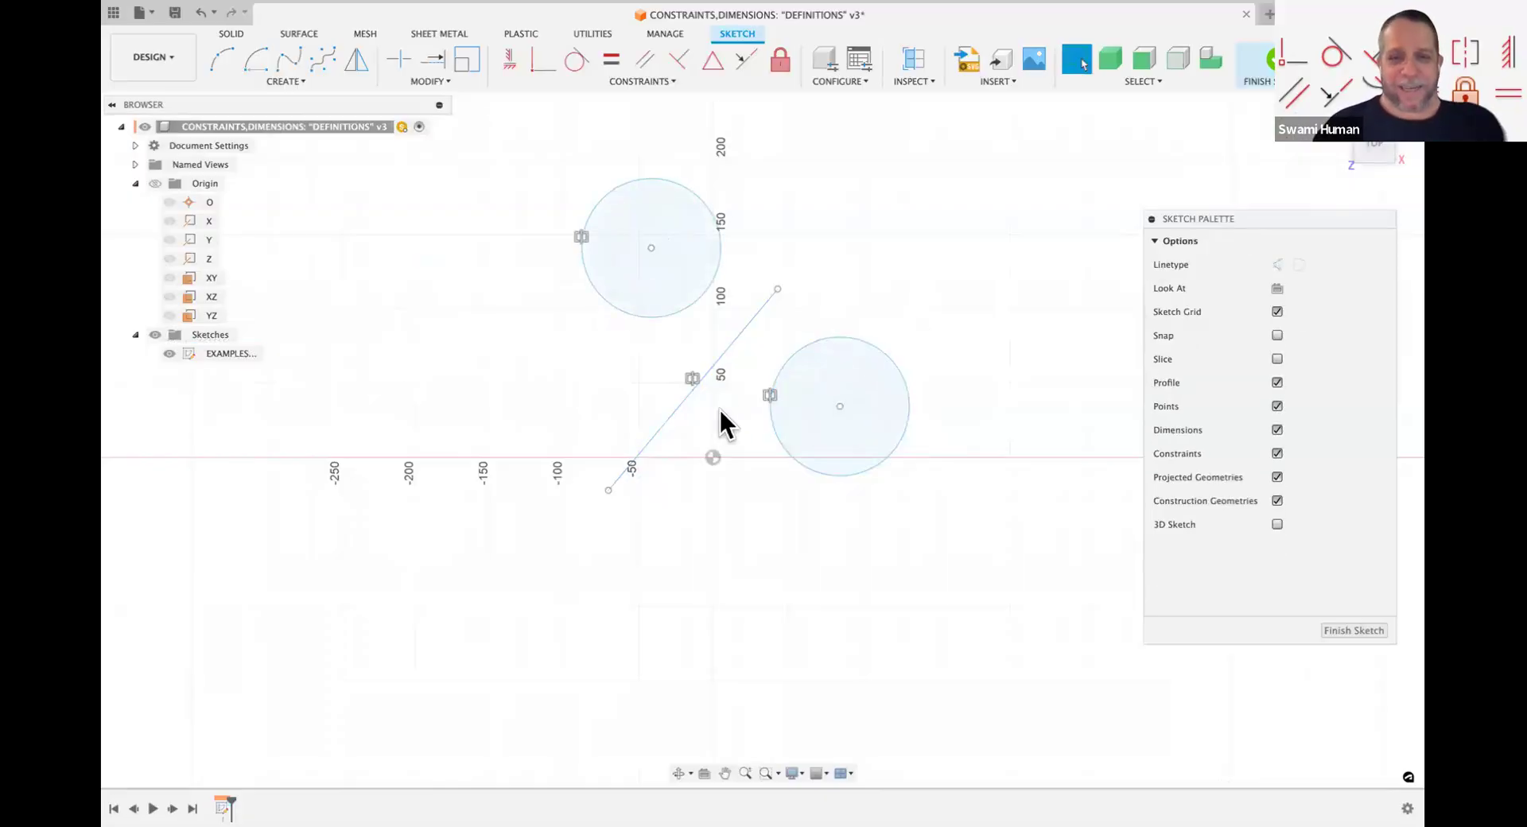
Step: Delete the symmetry constraint on the slanted line and dimension the lower-right circle's diameter, accepting the current size
click(689, 379)
key(Delete)
key(d)
click(887, 354)
click(937, 336)
key(Return)
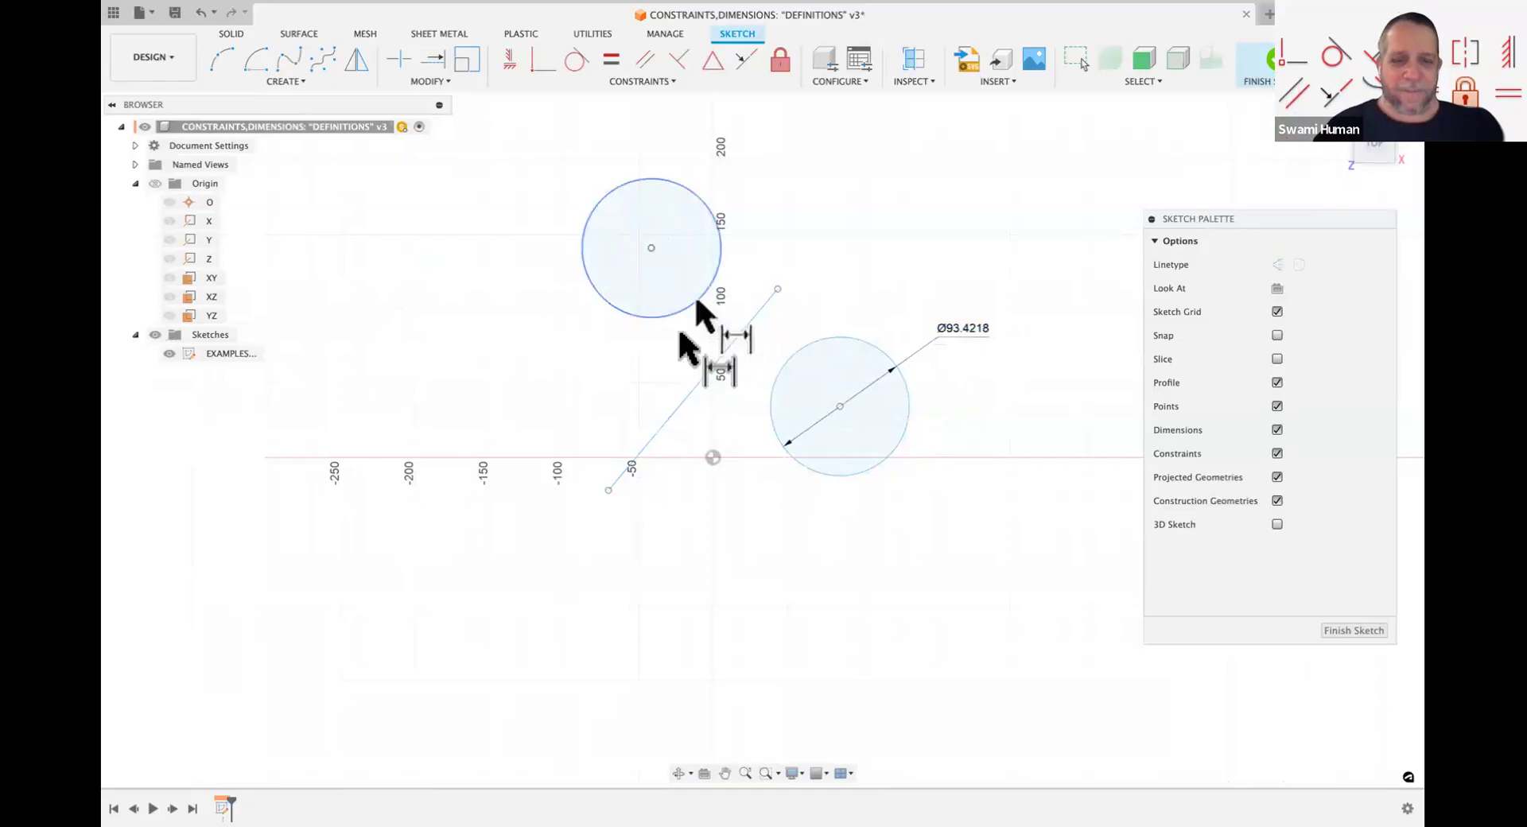
Step: Shrink the upper-left circle to about 45 mm in diameter and add a diameter dimension to it
key(Escape)
drag(657, 315, 652, 280)
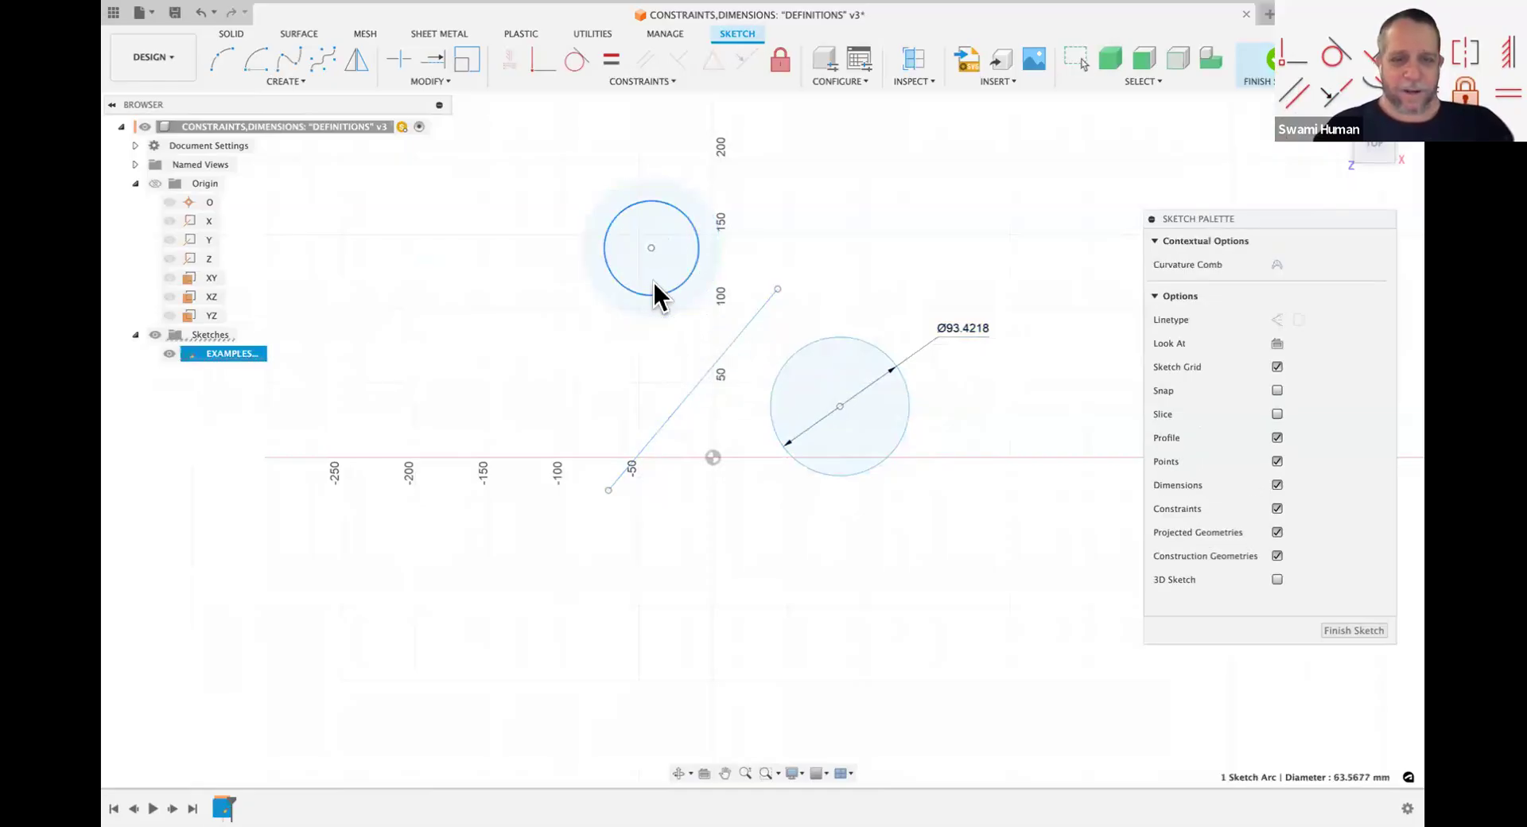
key(d)
click(639, 279)
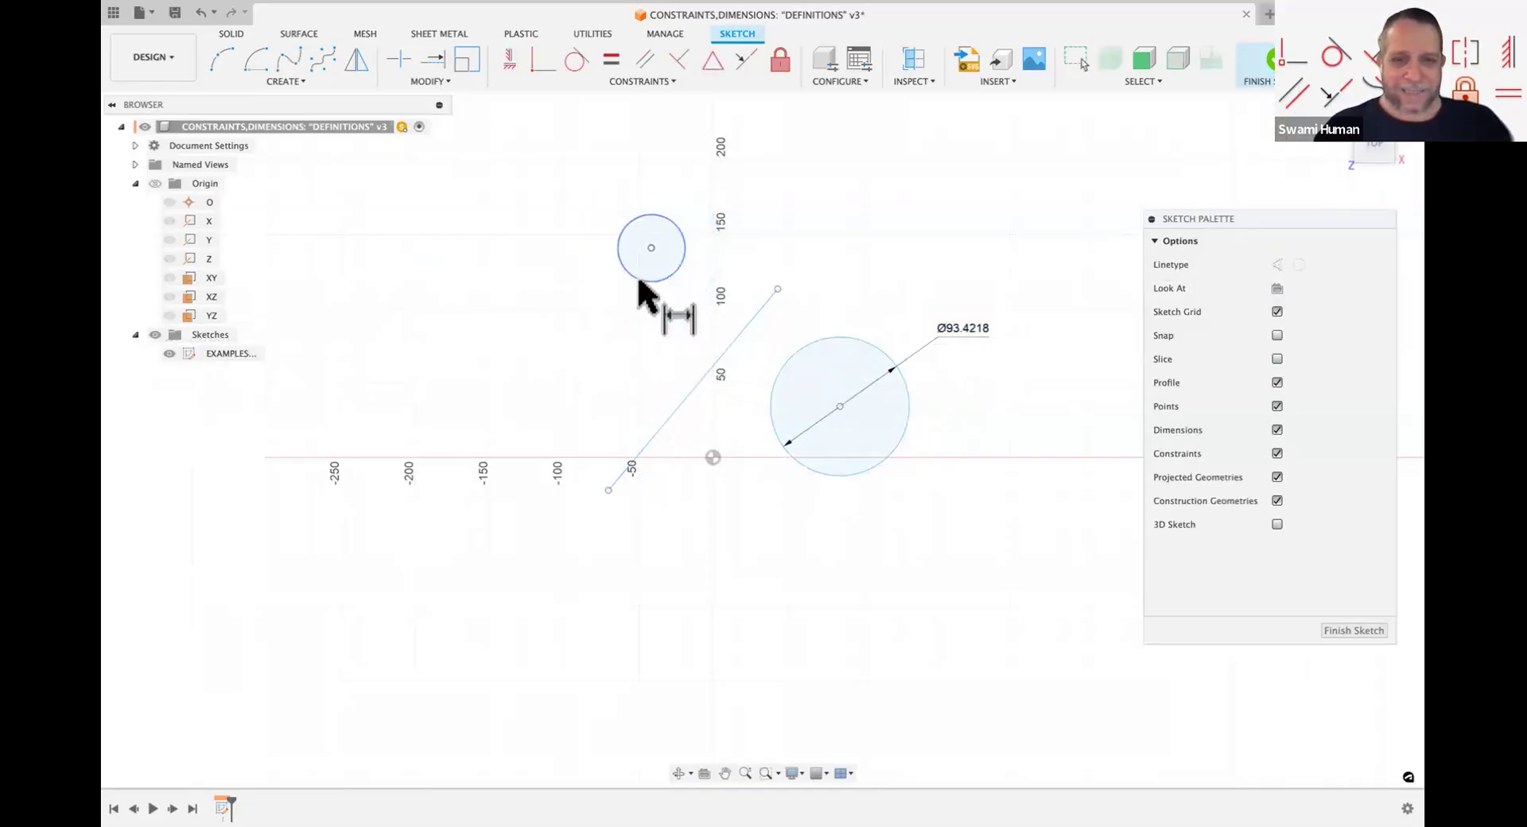
click(609, 326)
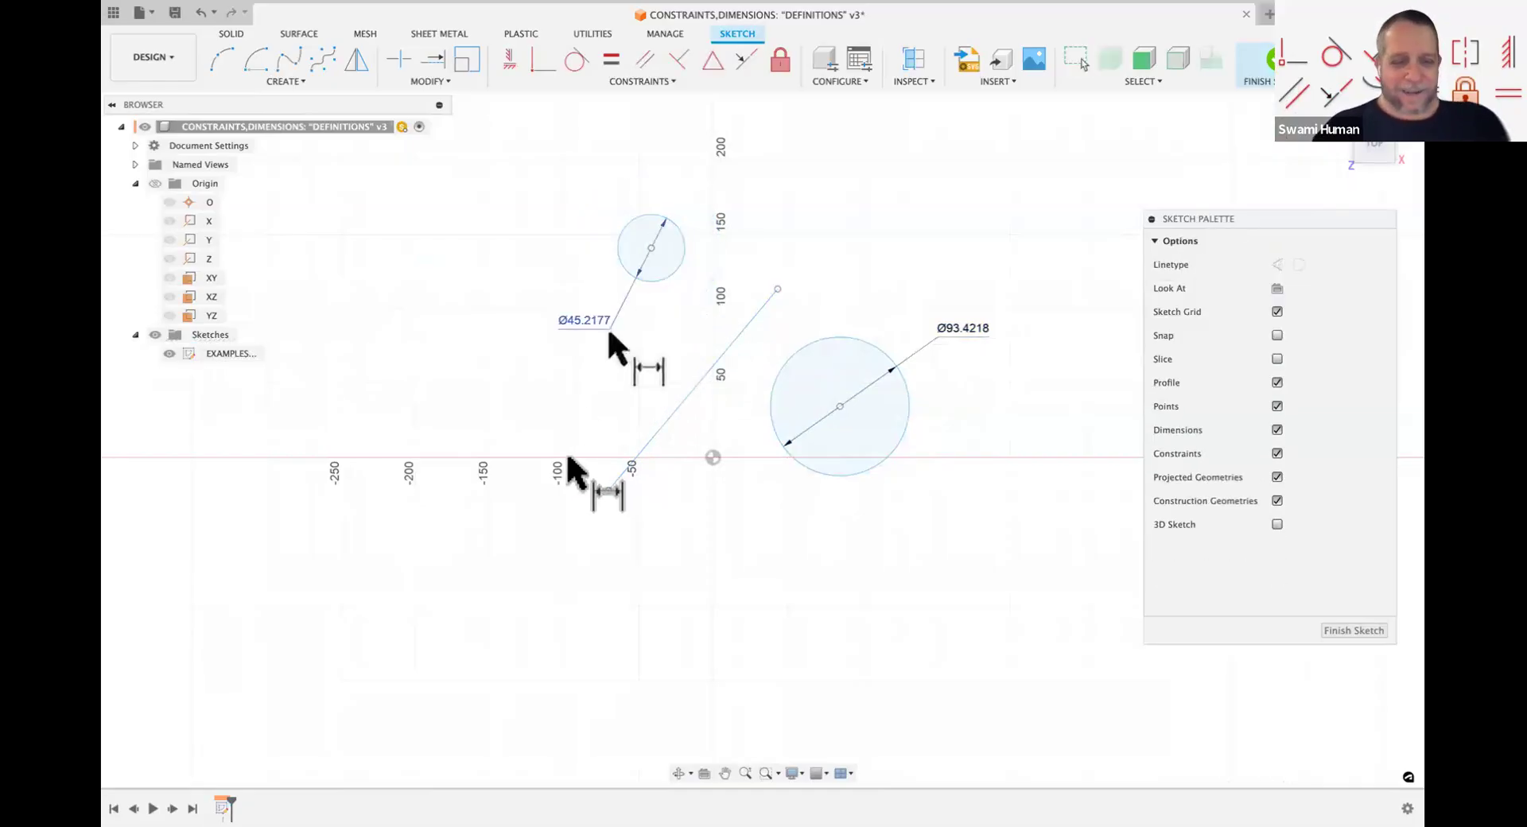
key(Escape)
Step: Try to apply a symmetry constraint to the two dimensioned circles about the slanted line
click(655, 80)
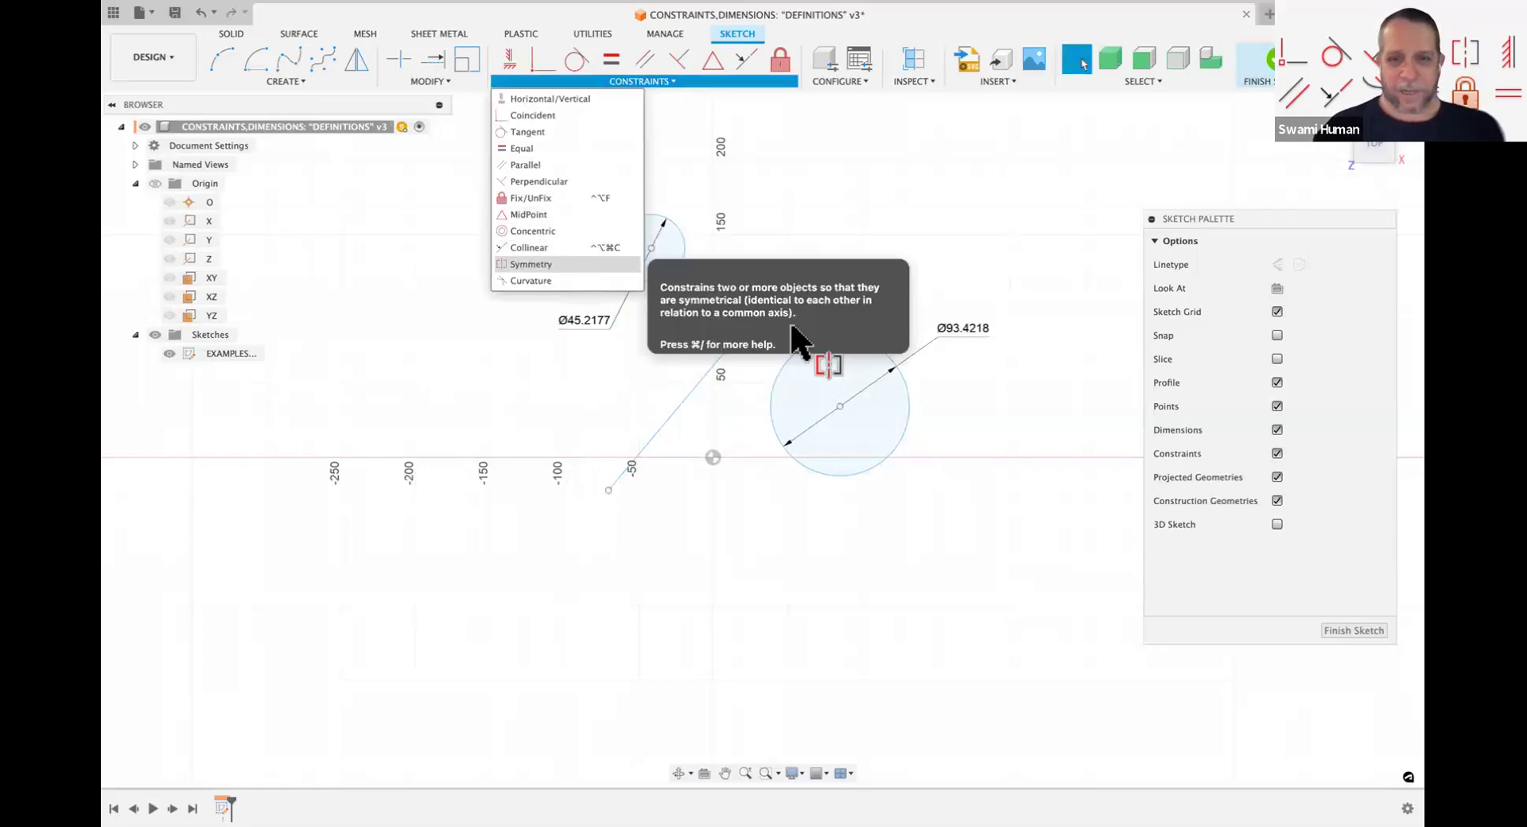
click(583, 265)
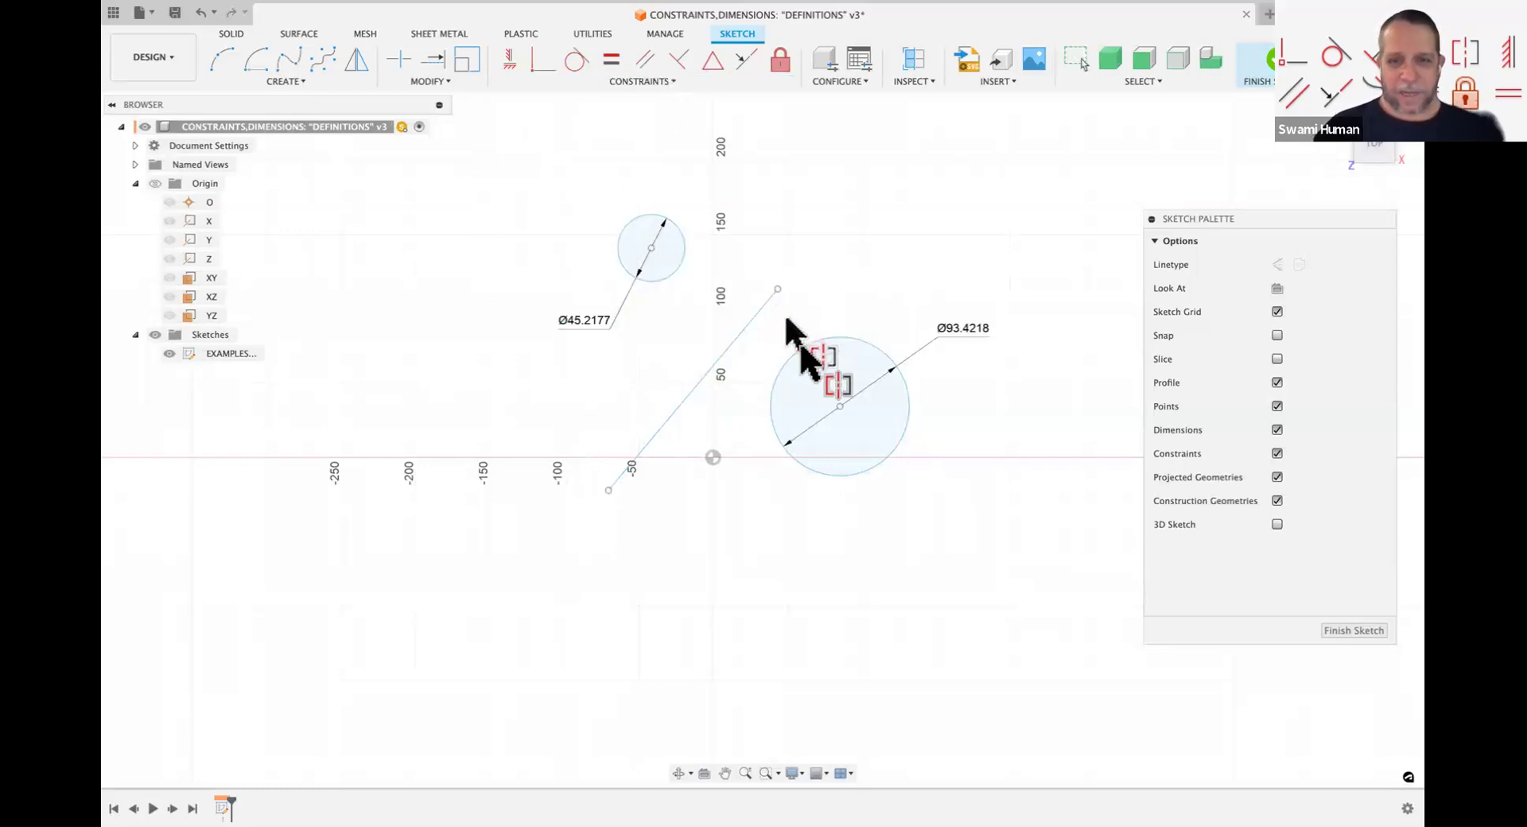
click(685, 259)
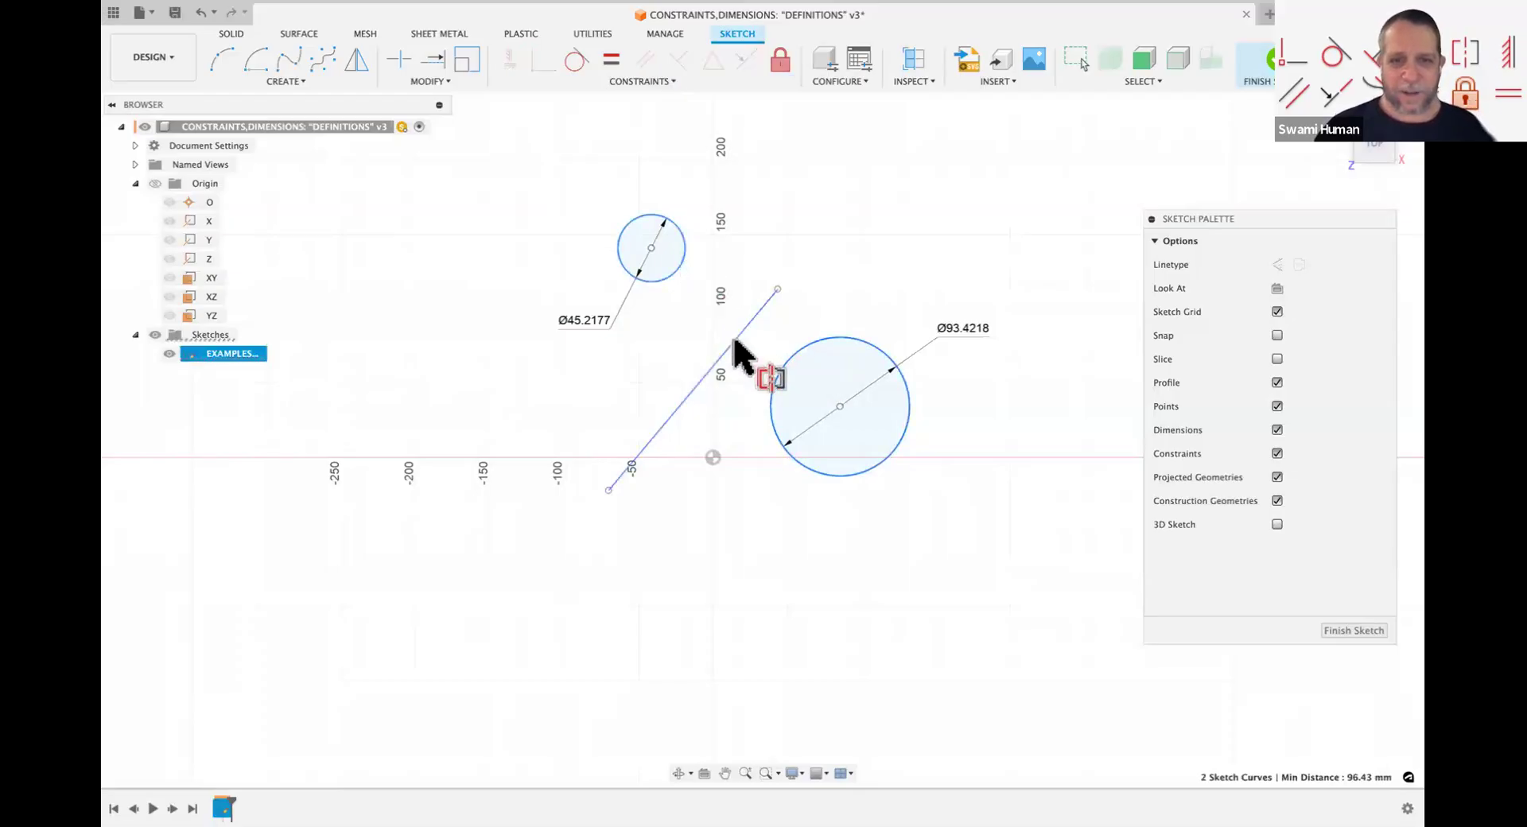
click(734, 340)
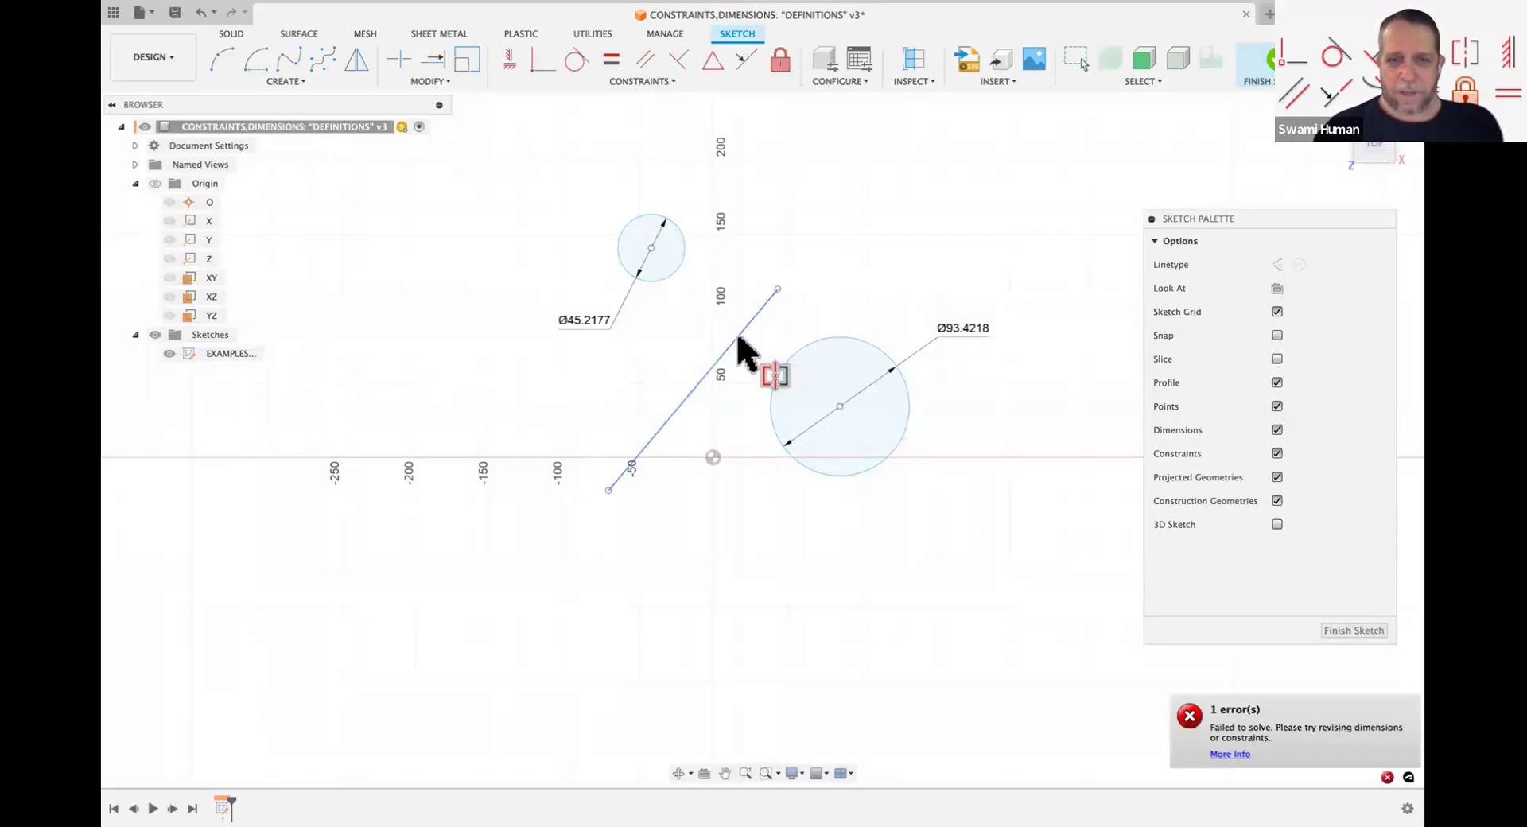
click(737, 348)
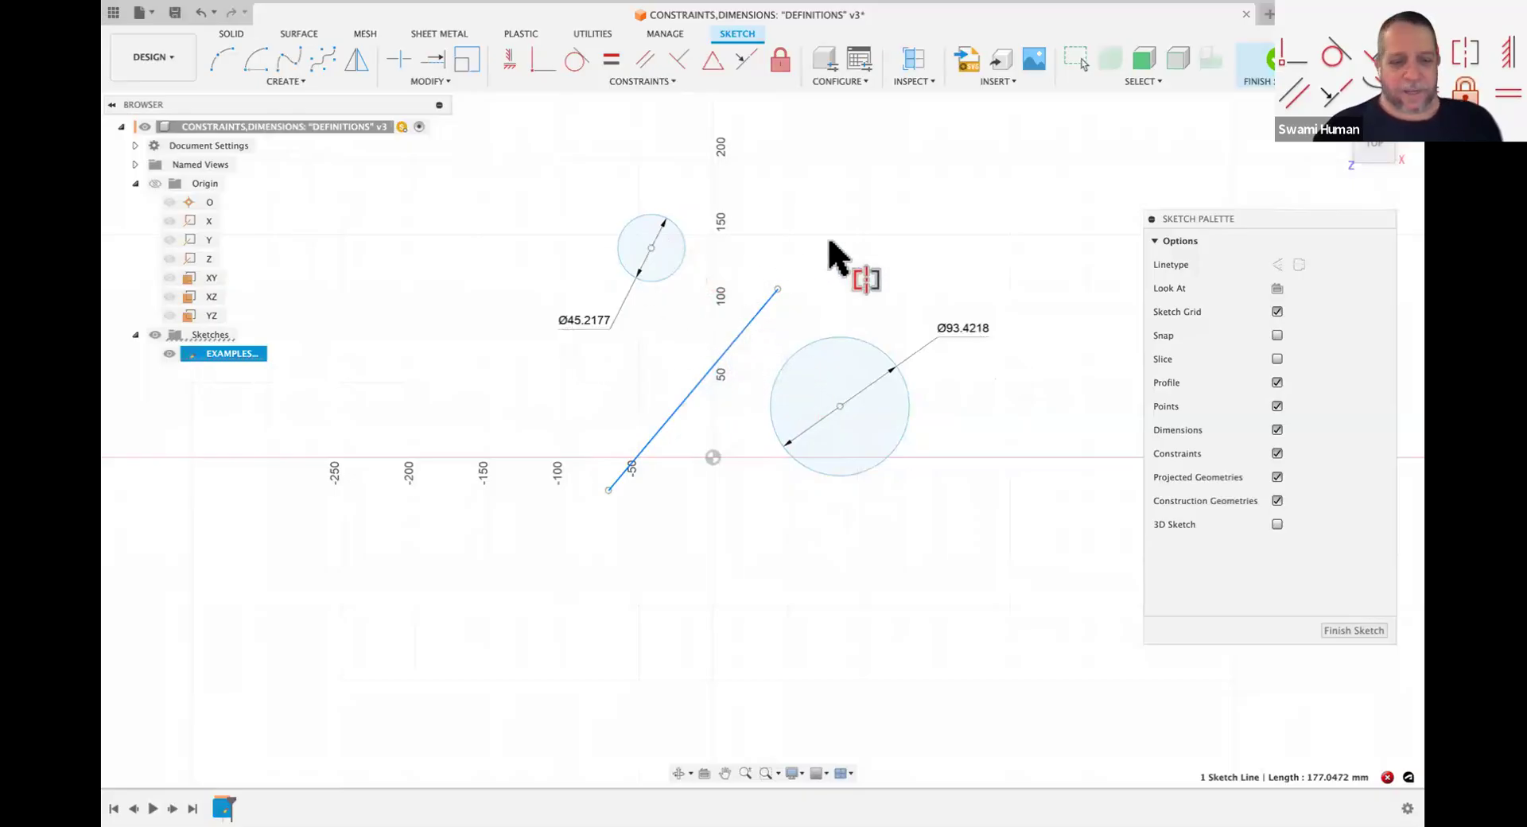
key(Escape)
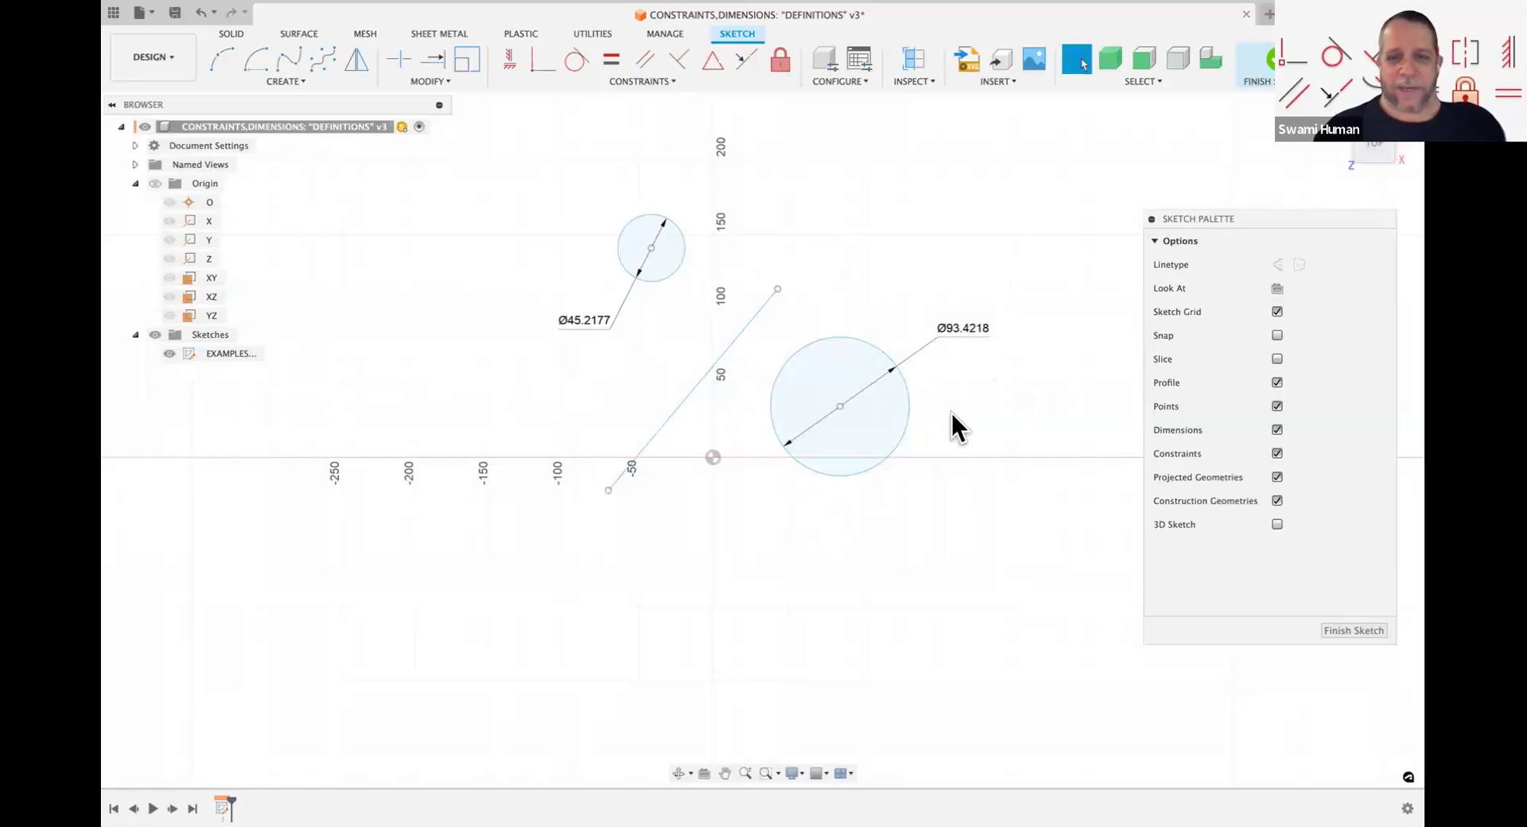
drag(961, 421, 634, 237)
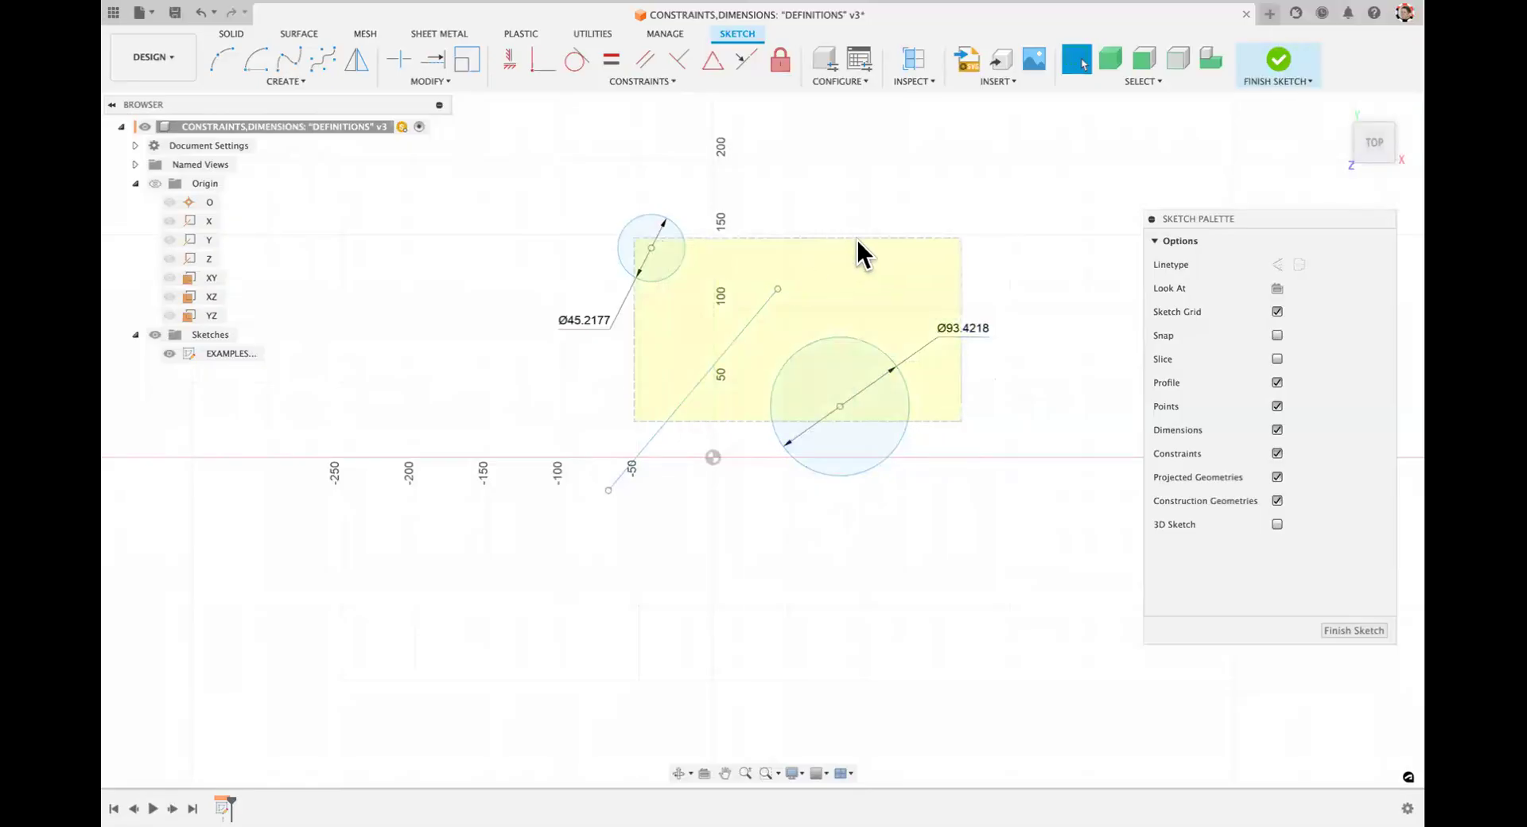
drag(857, 240, 861, 241)
right_click(860, 239)
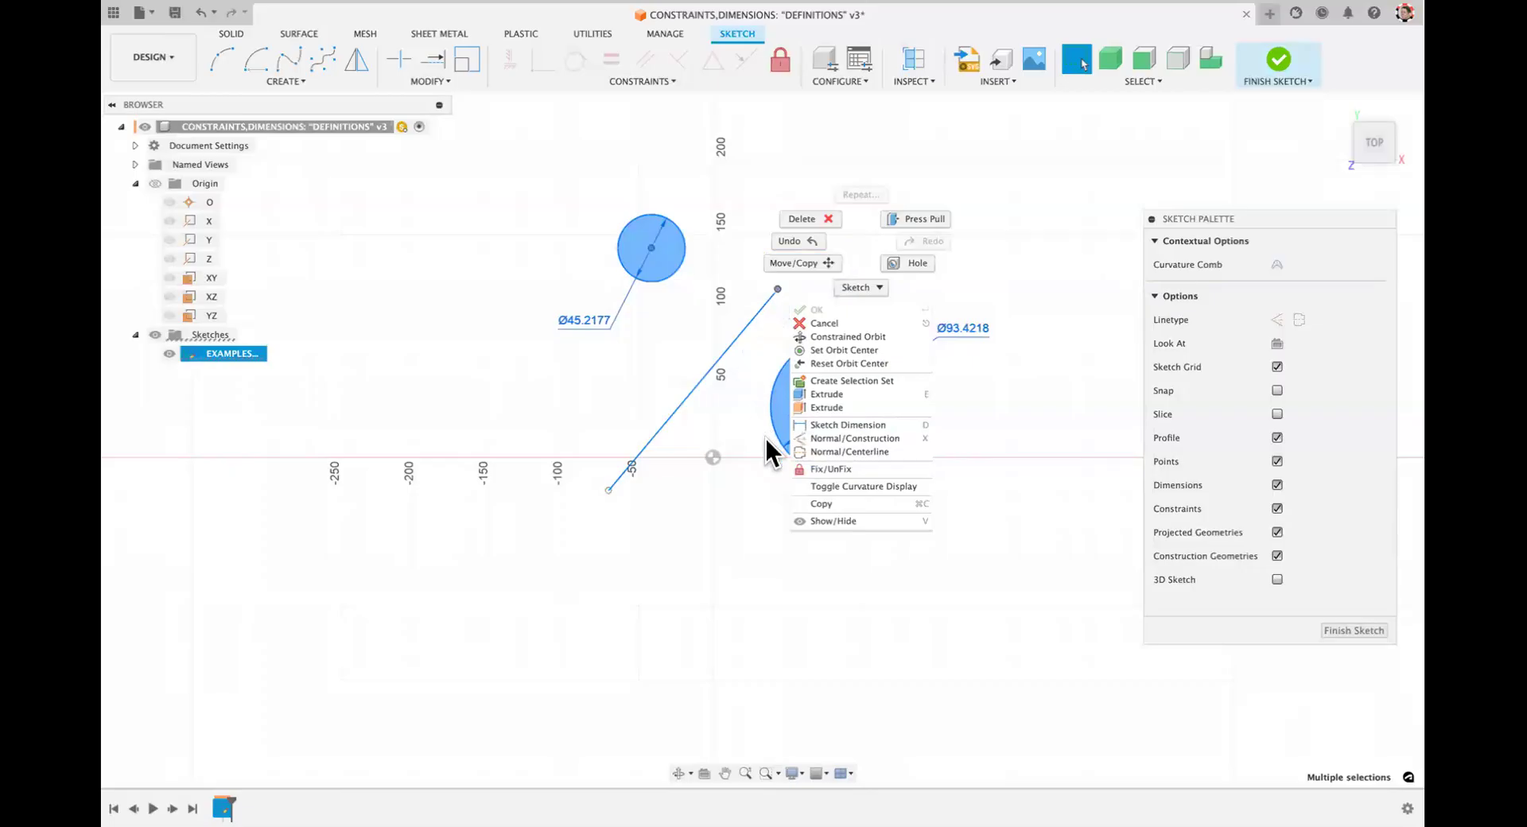
click(739, 610)
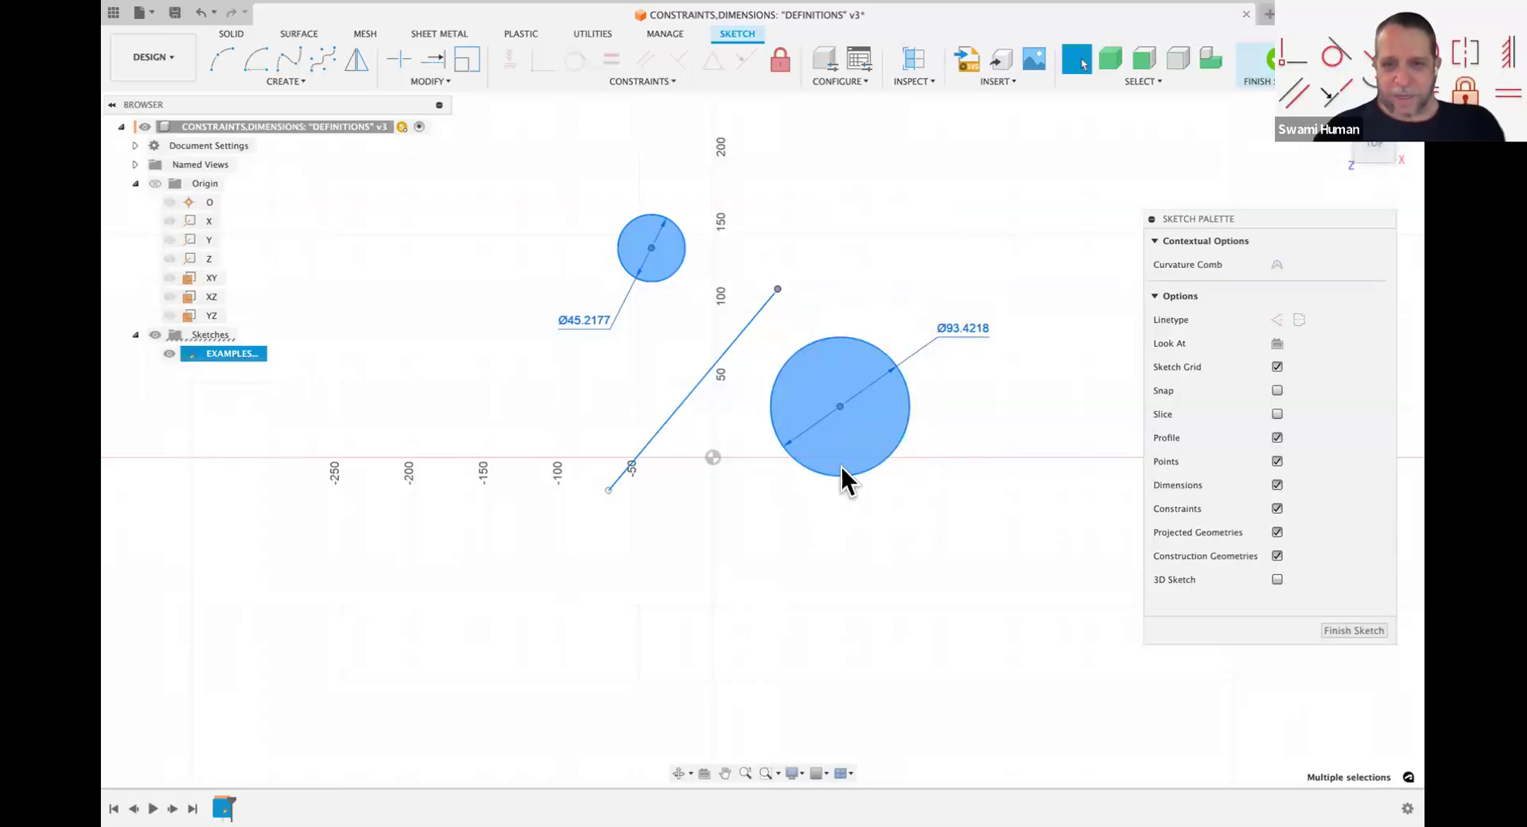
key(Escape)
Step: Delete the diameter dimension of the lower-right circle
click(976, 325)
key(Delete)
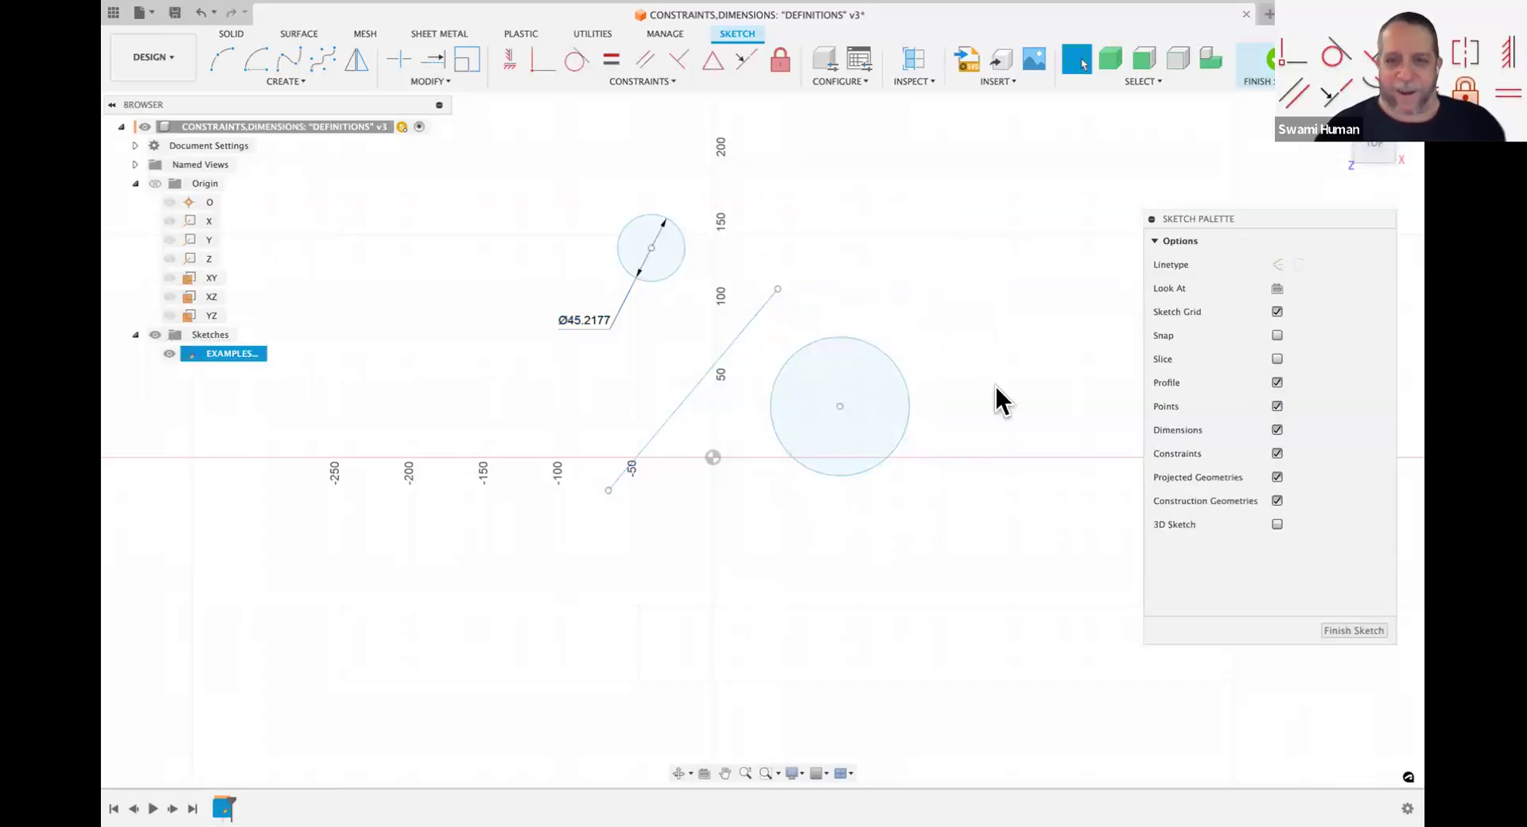
drag(656, 271, 859, 267)
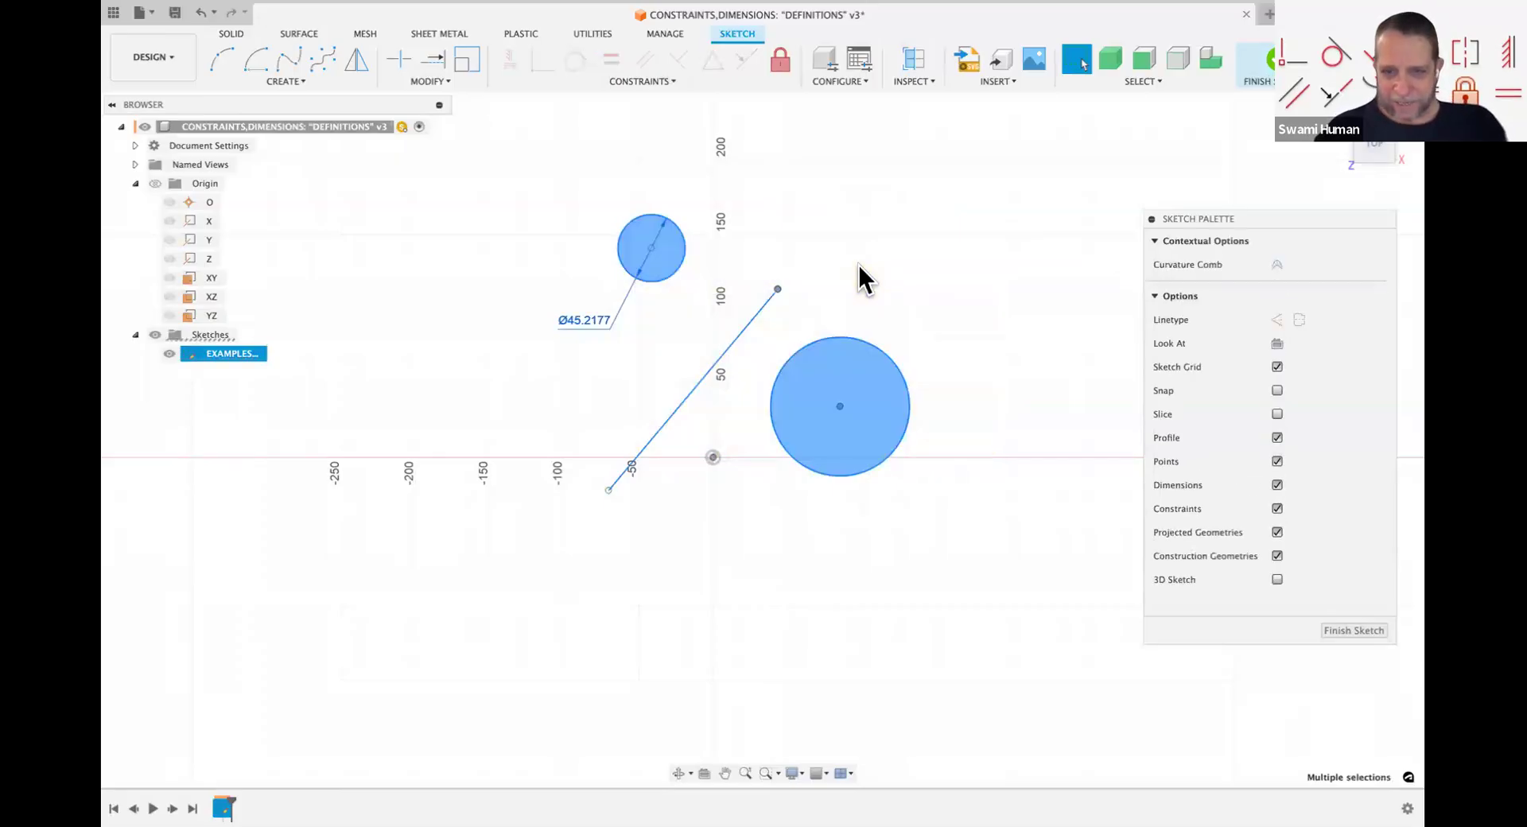
right_click(858, 267)
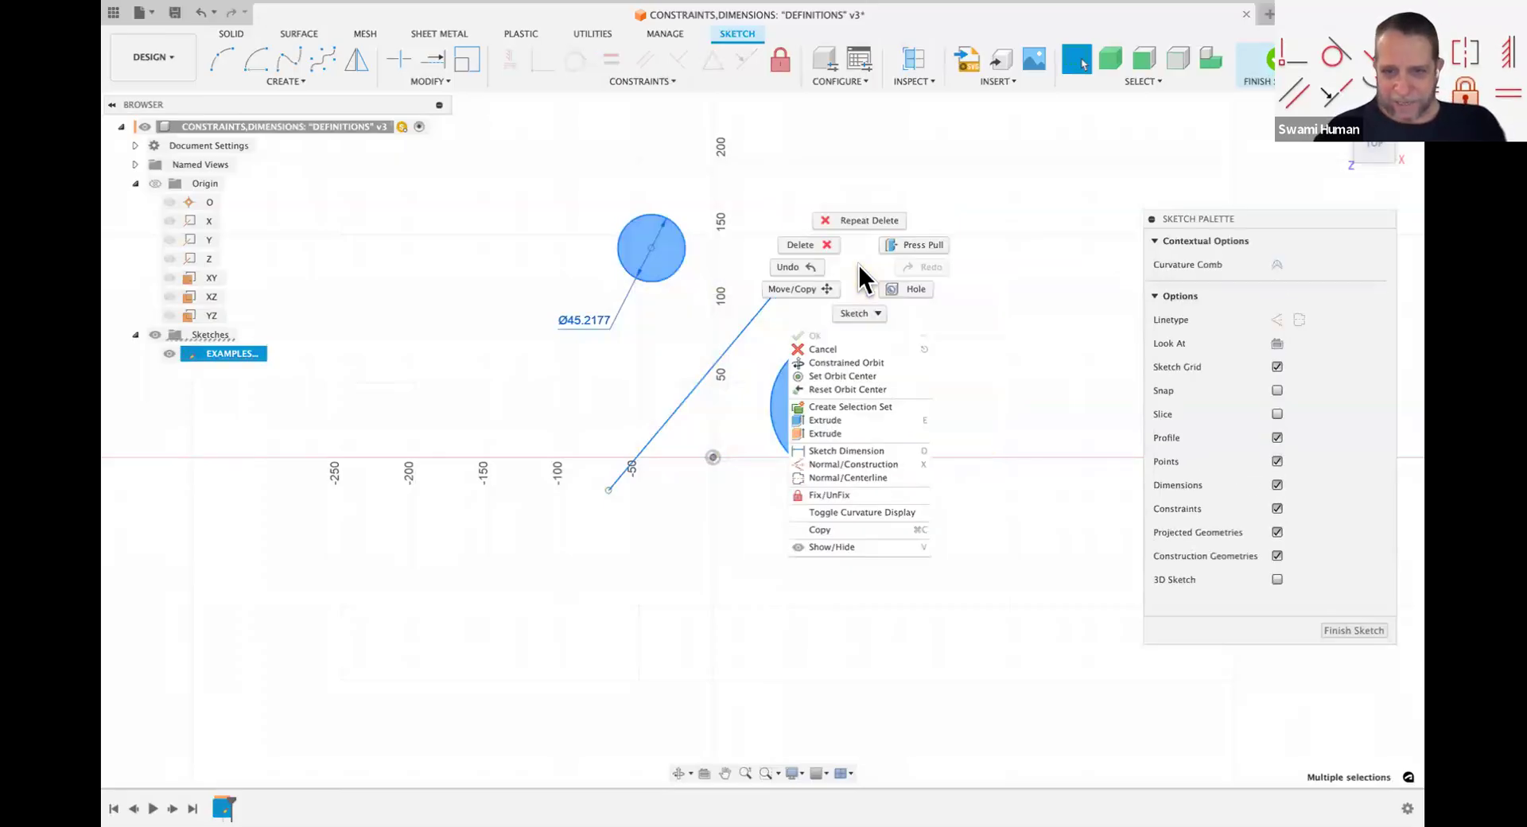
click(822, 494)
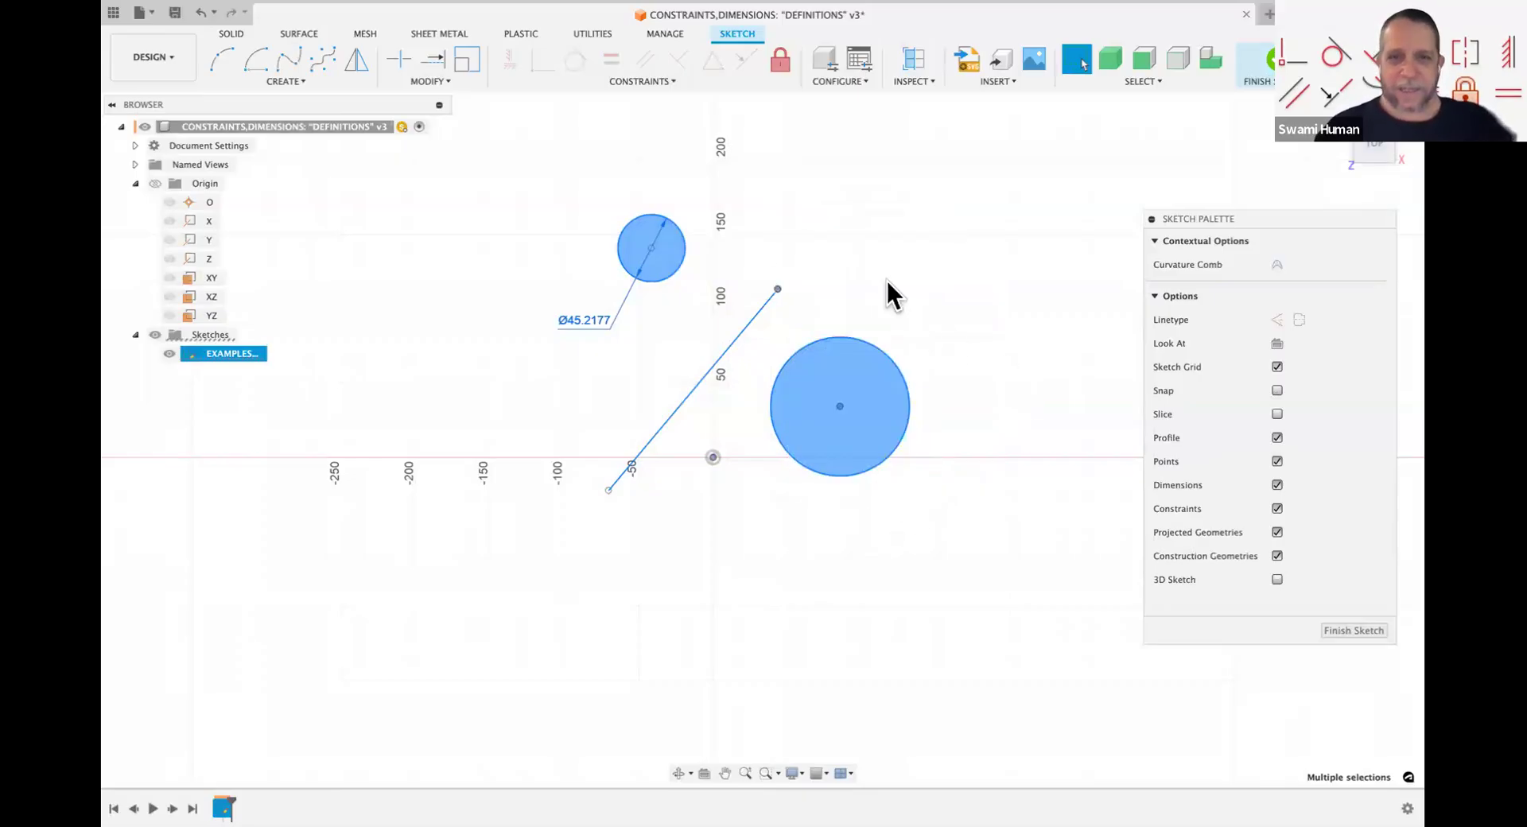
key(Escape)
Step: Apply a symmetry constraint to the dimensioned upper-left circle and the undimensioned lower-right circle, using the slanted line as symmetry line
click(644, 81)
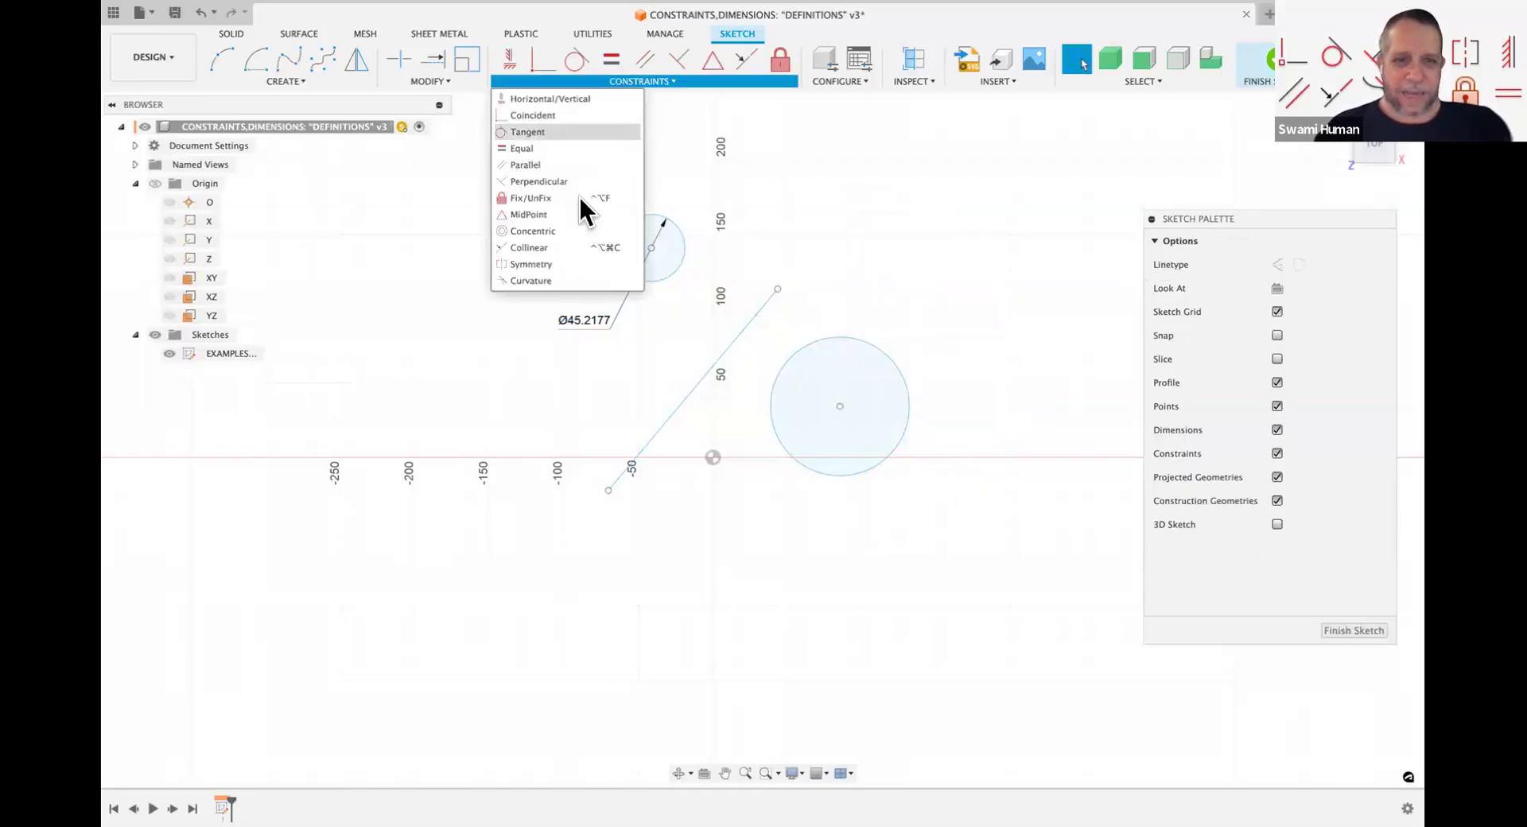
click(541, 264)
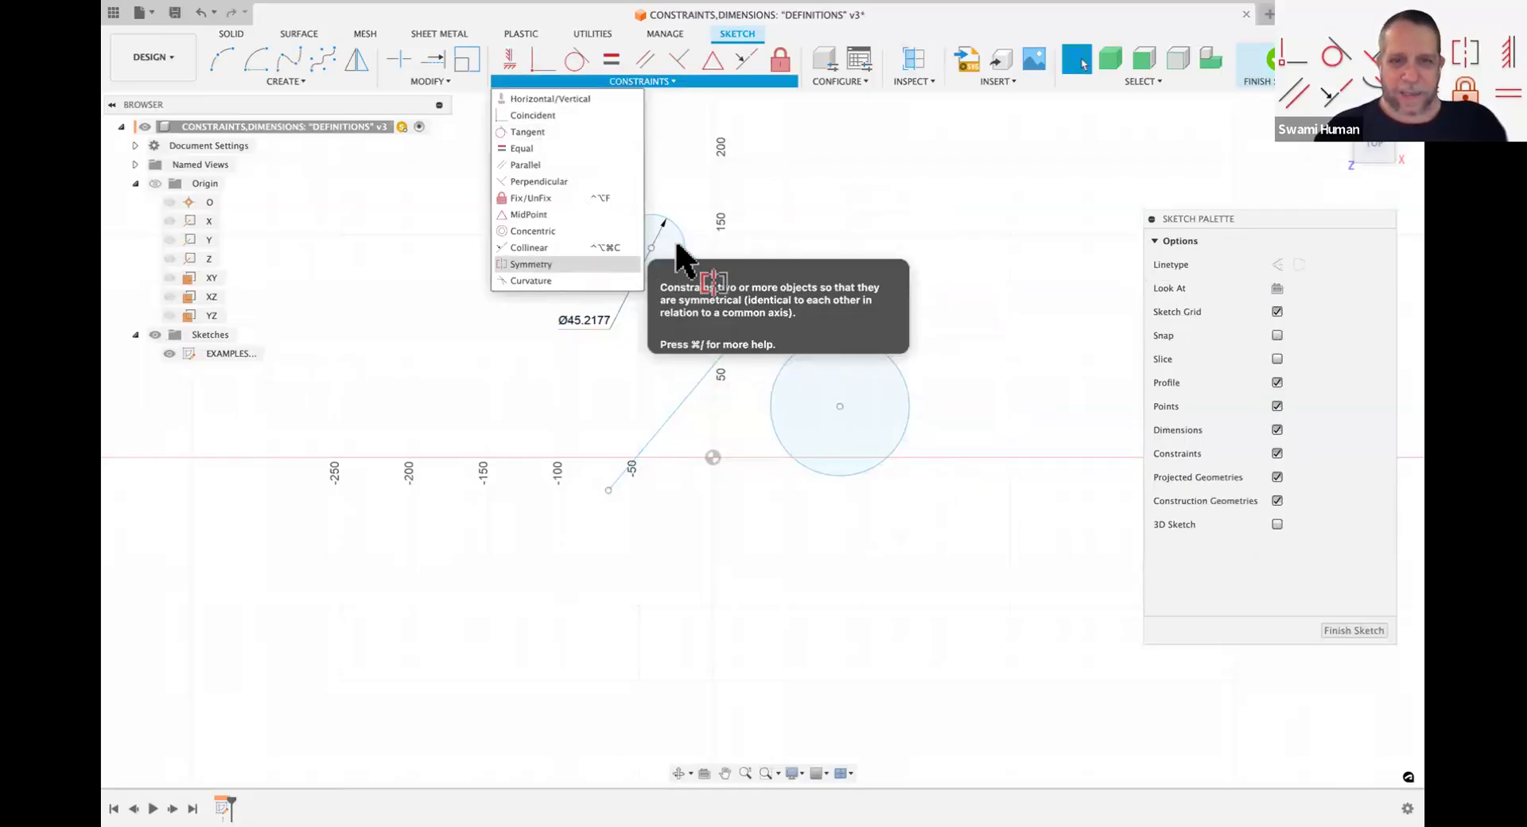
click(683, 253)
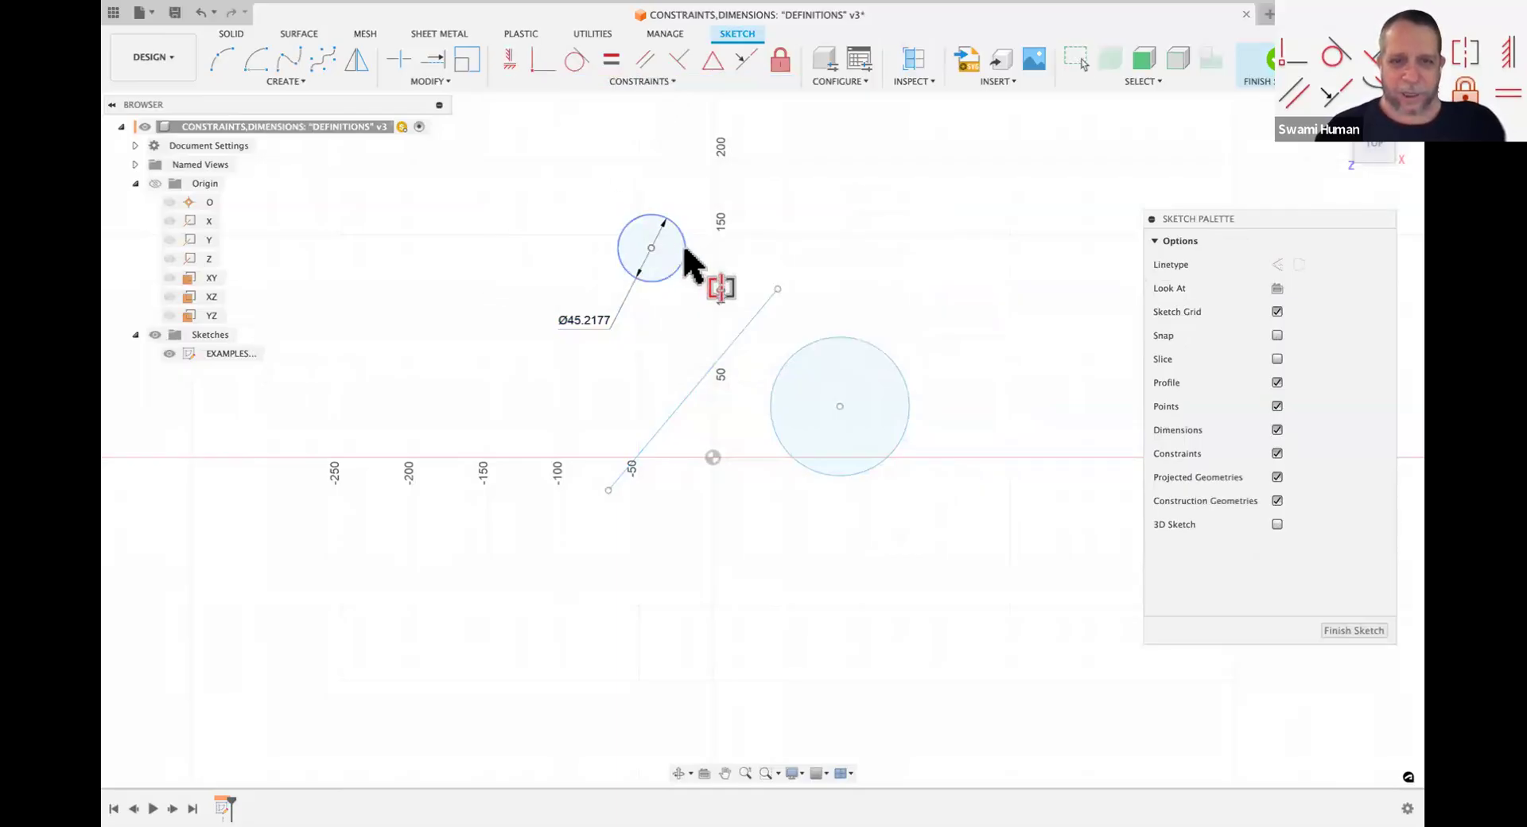
click(798, 350)
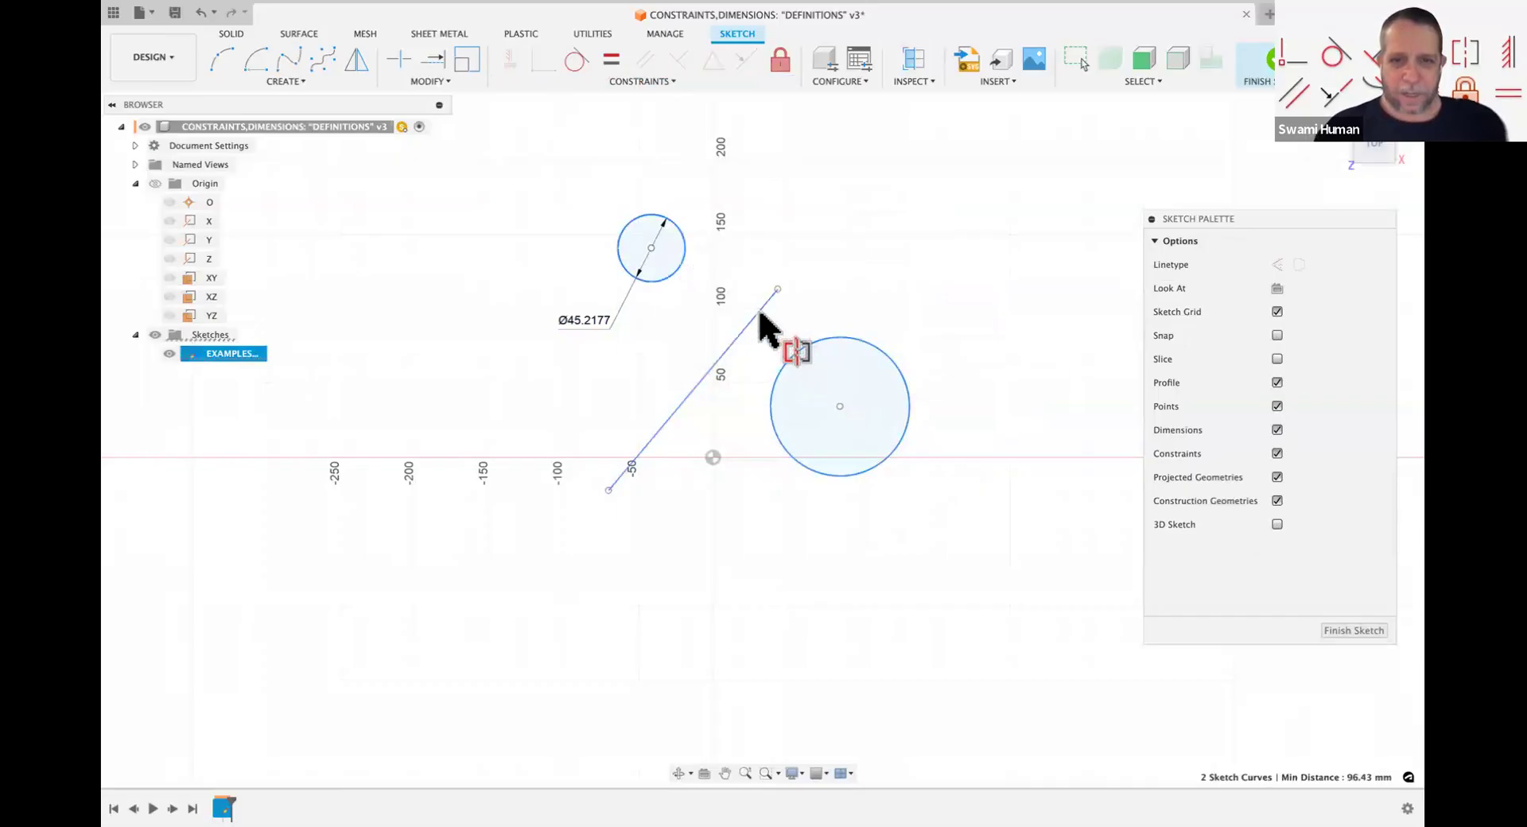
click(760, 311)
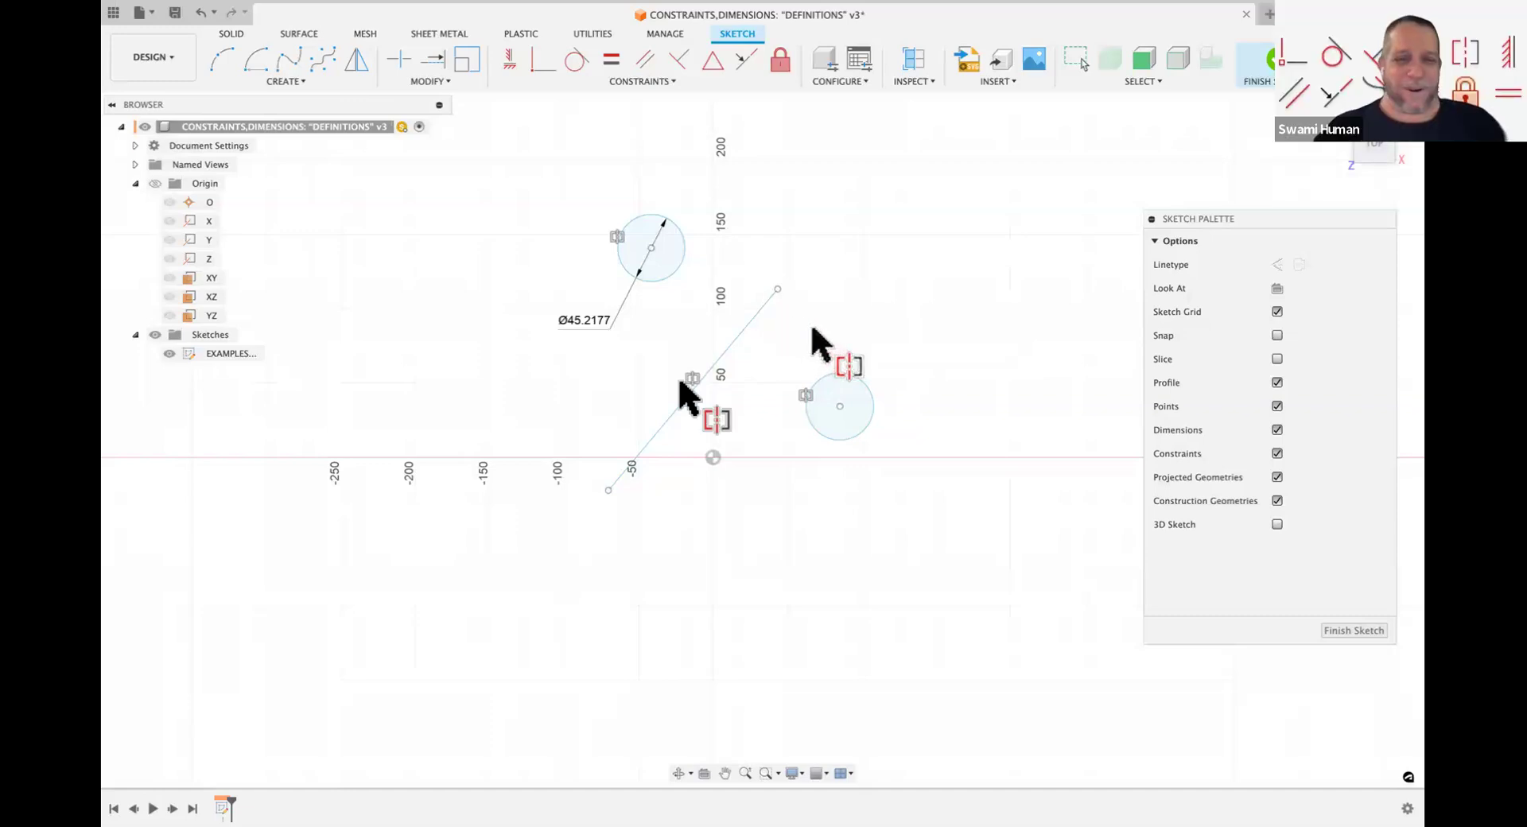
Step: Set the upper-left circle's diameter dimension to 30 mm
click(592, 321)
double_click(591, 321)
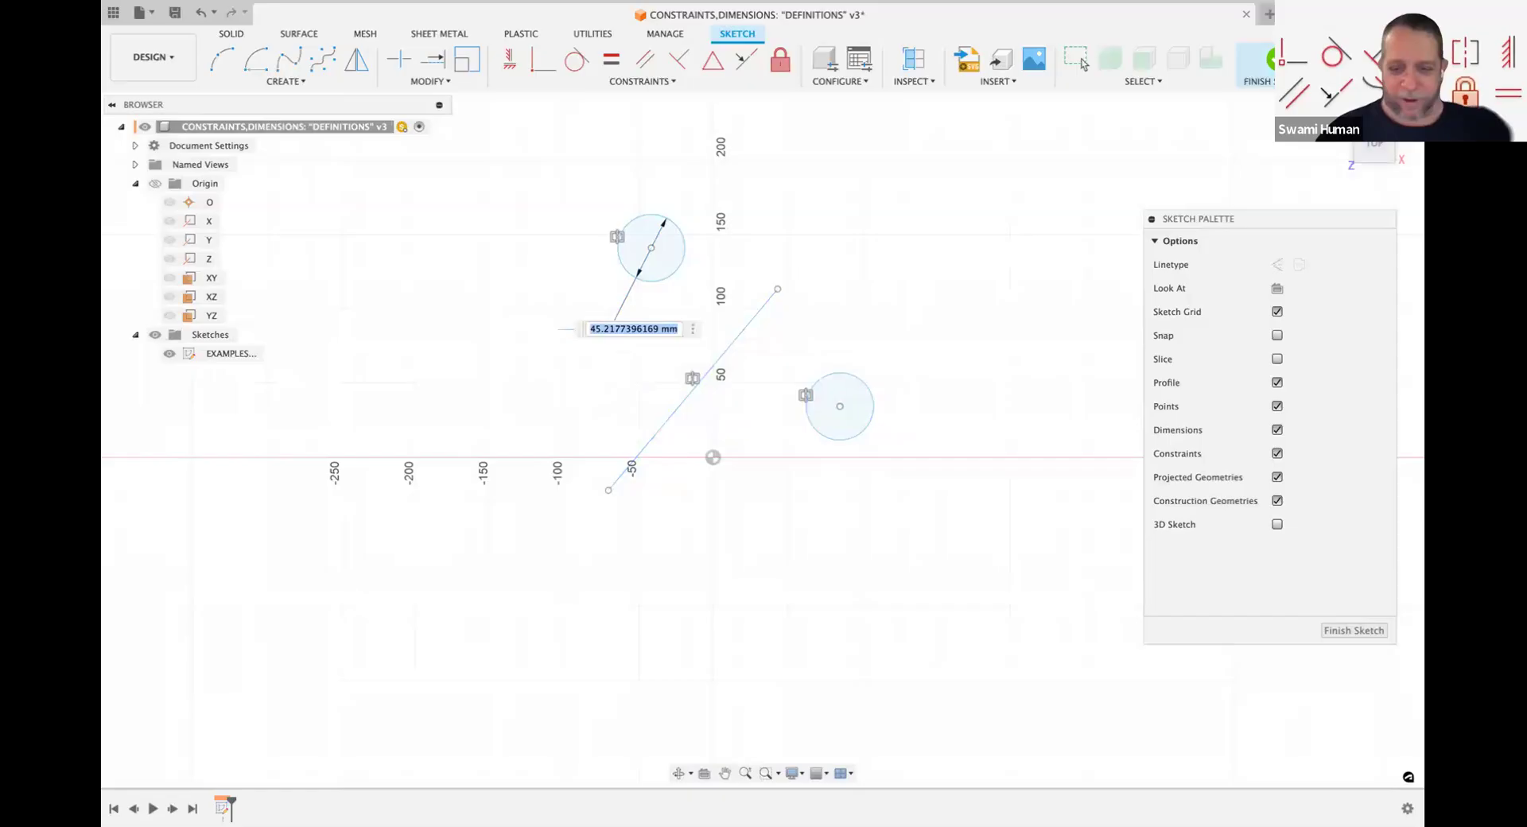
text(30)
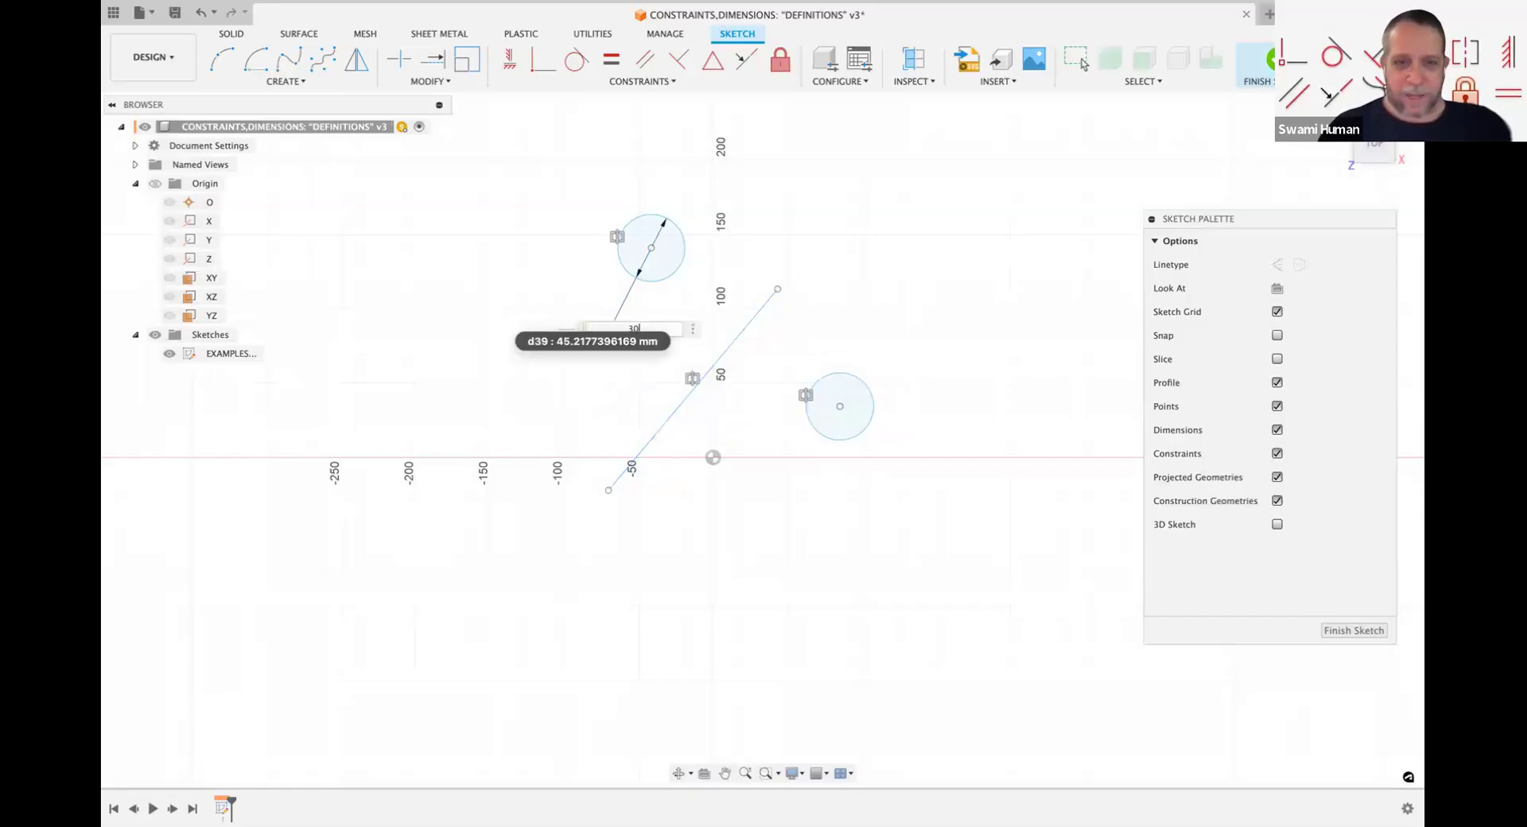
key(Return)
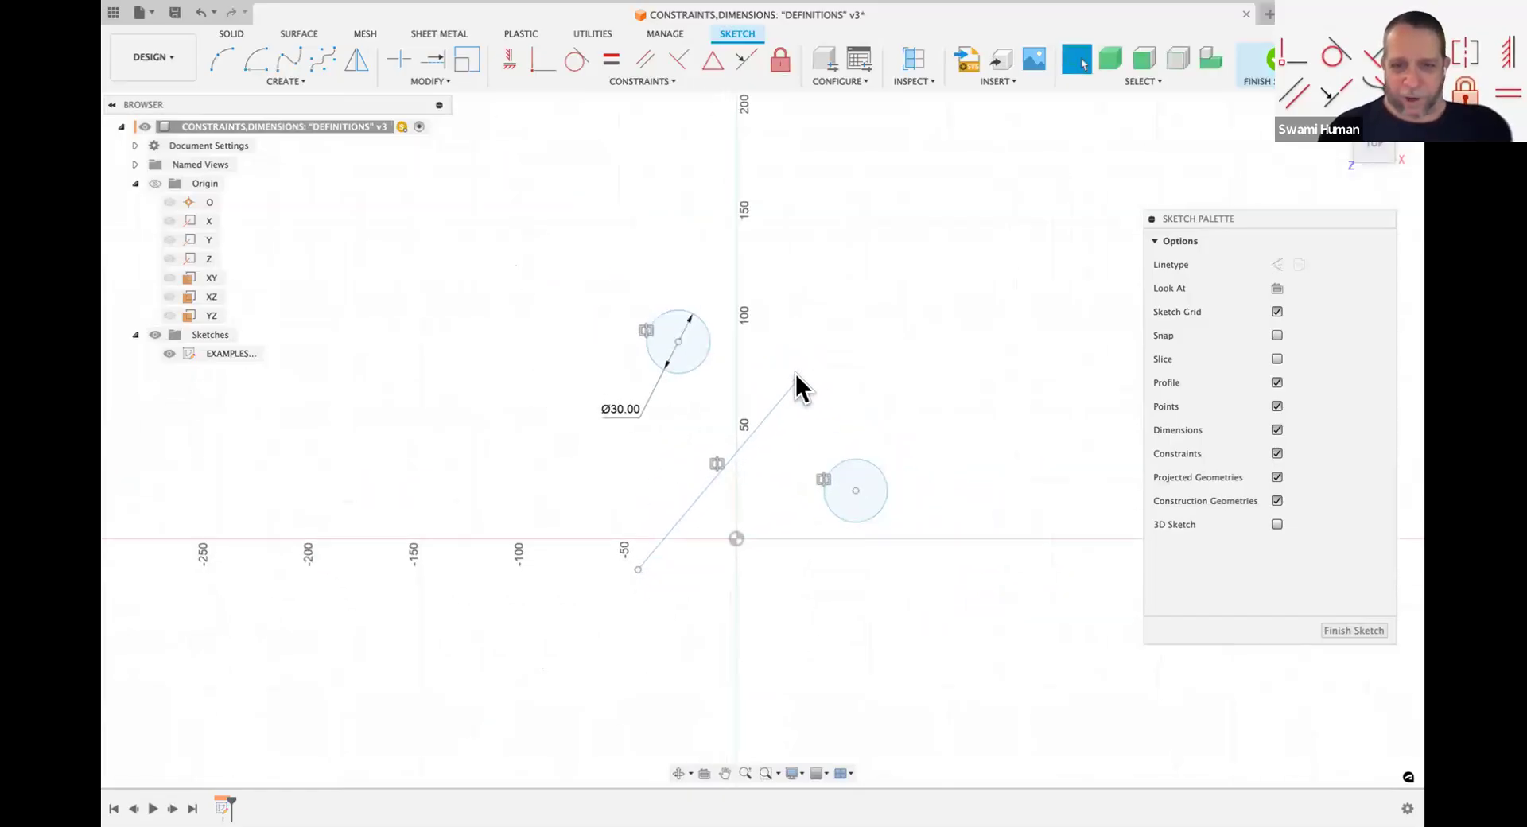
Step: Move the symmetry line's upper endpoint to about X 28 mm, Y 139 mm so the line is steeper
mouse_move(797, 380)
mouse_down()
mouse_move(874, 359)
mouse_move(761, 275)
mouse_move(885, 318)
mouse_move(943, 366)
mouse_move(873, 285)
mouse_move(793, 245)
mouse_up()
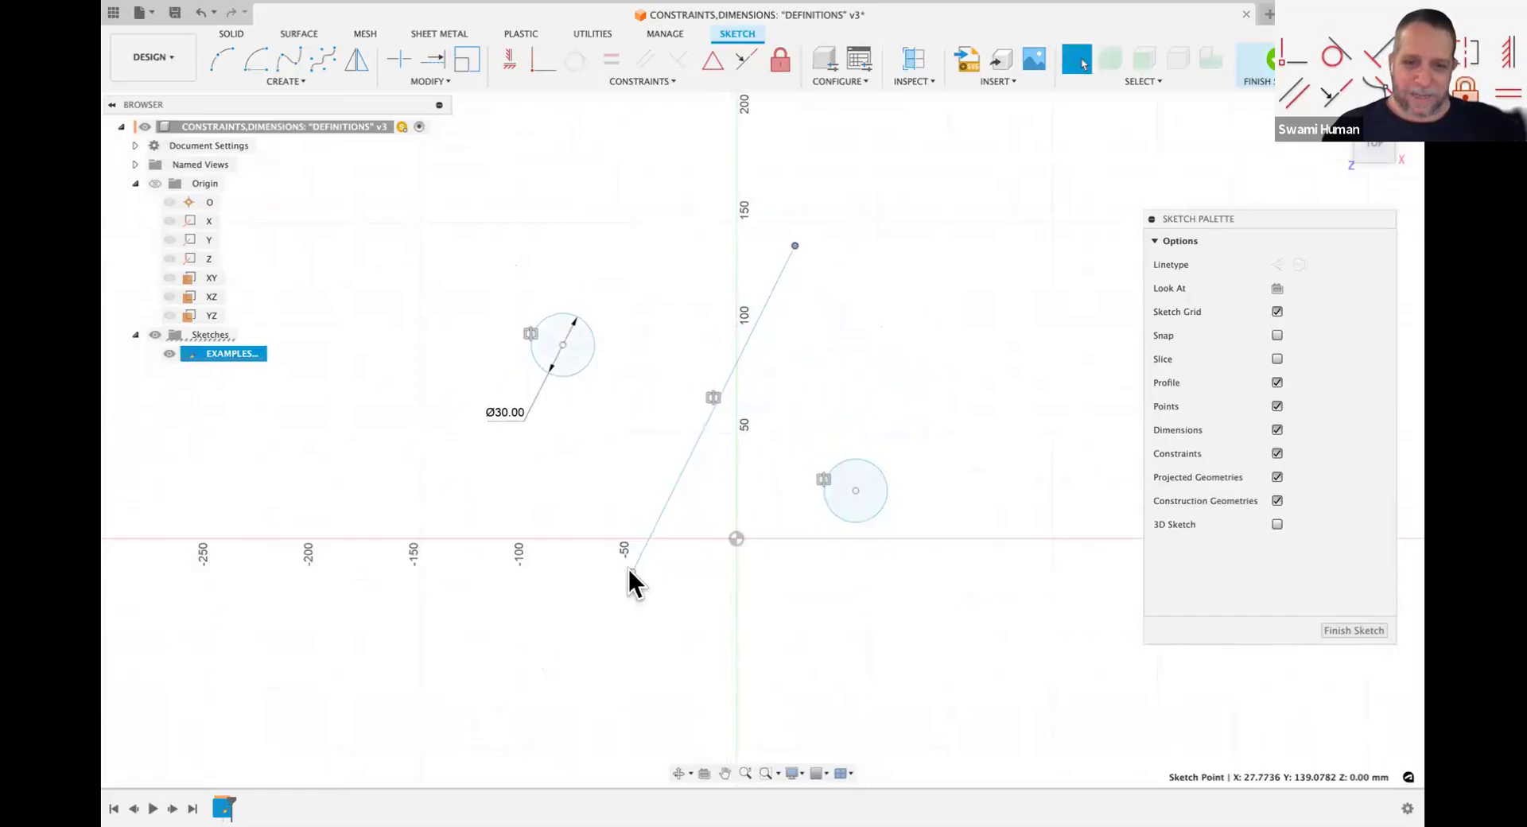
Step: Move the lower endpoint of the slanted line outward and draw a line connecting the centres of the two circles
mouse_move(632, 571)
mouse_down()
mouse_move(776, 594)
mouse_move(633, 559)
mouse_move(612, 576)
mouse_up()
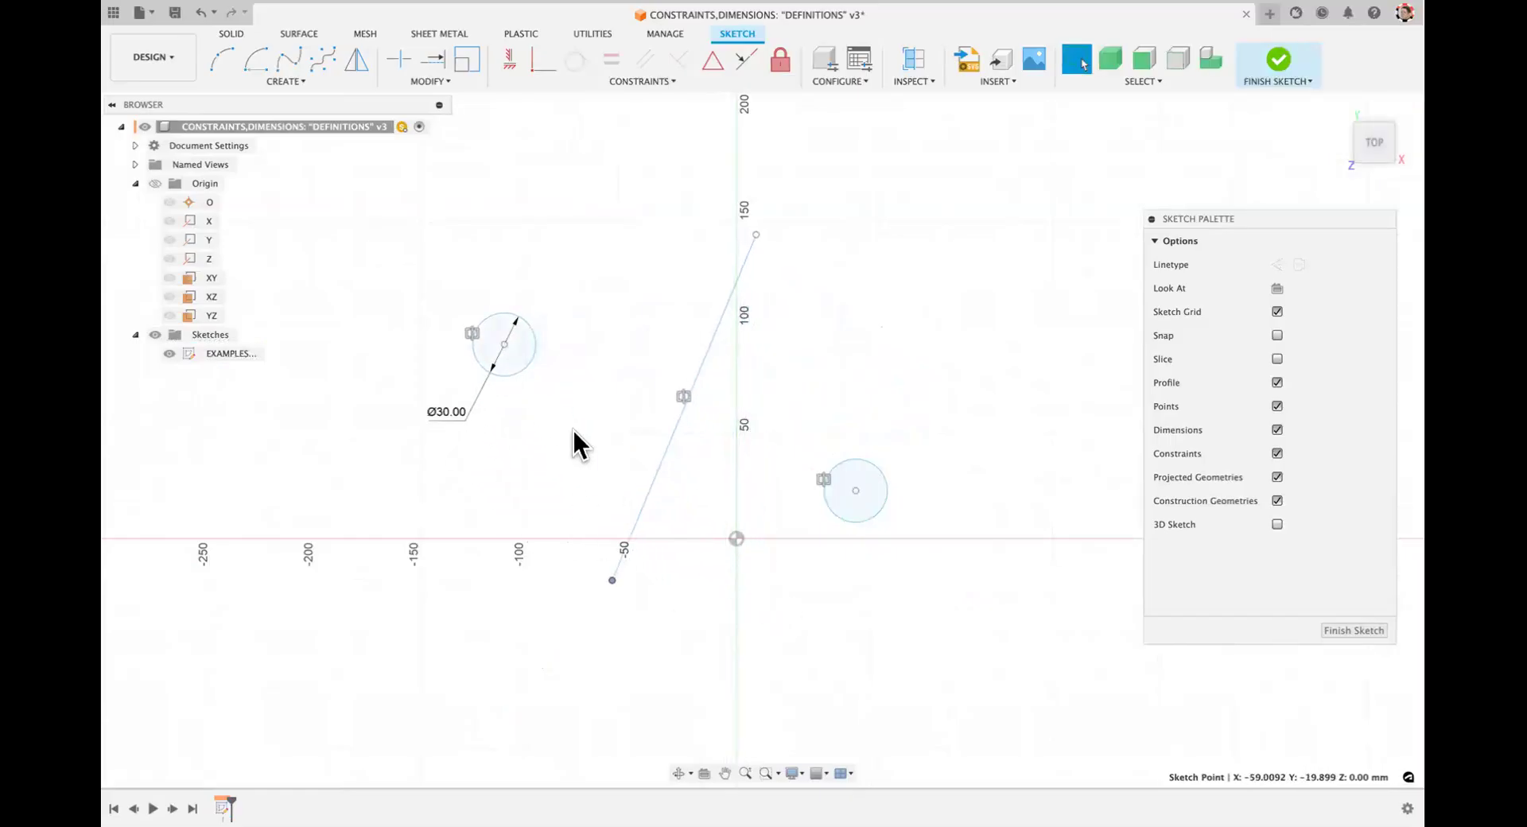
key(l)
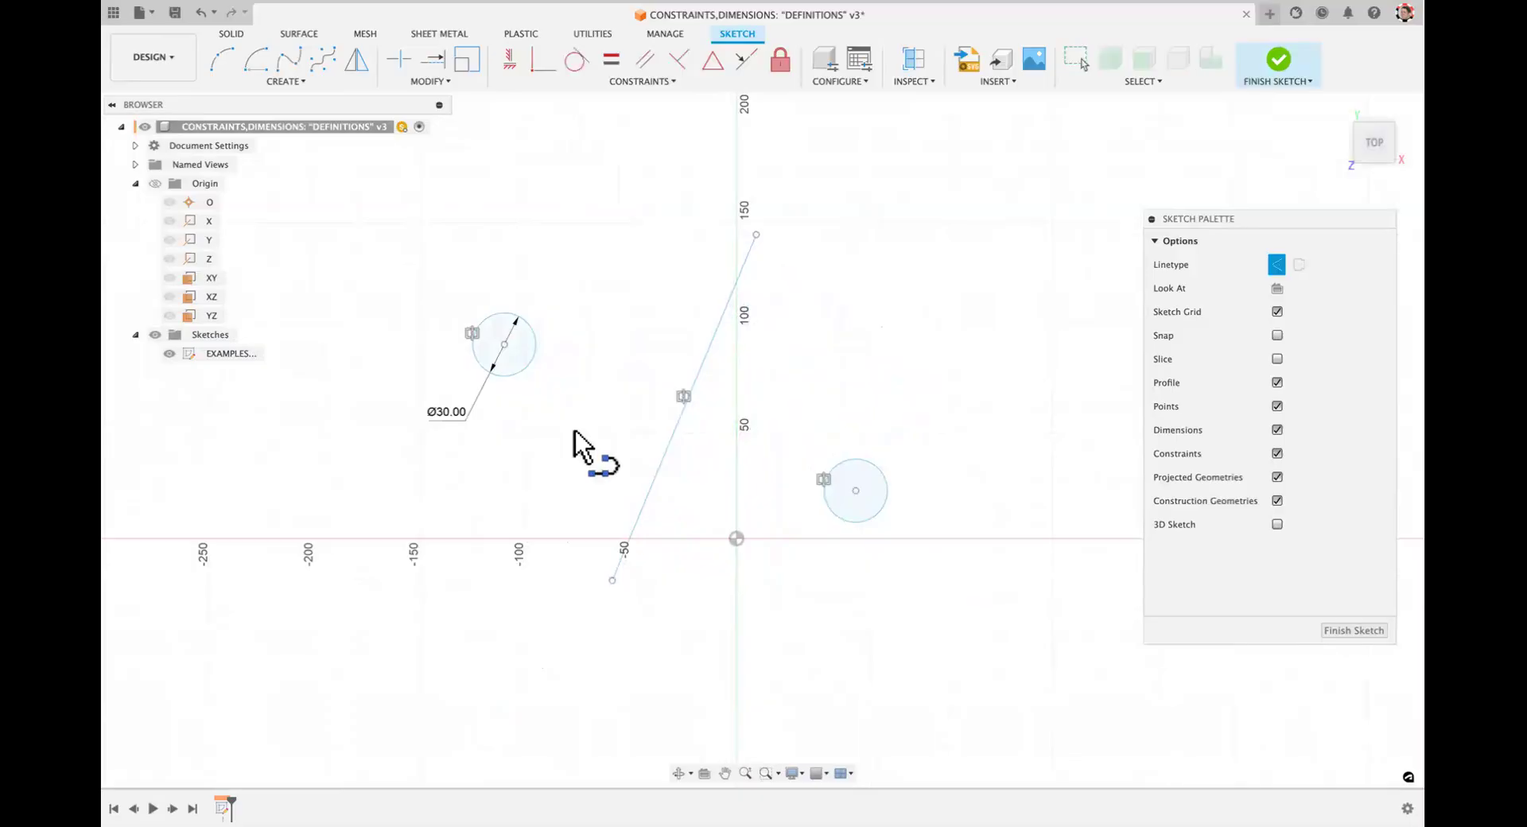
click(504, 344)
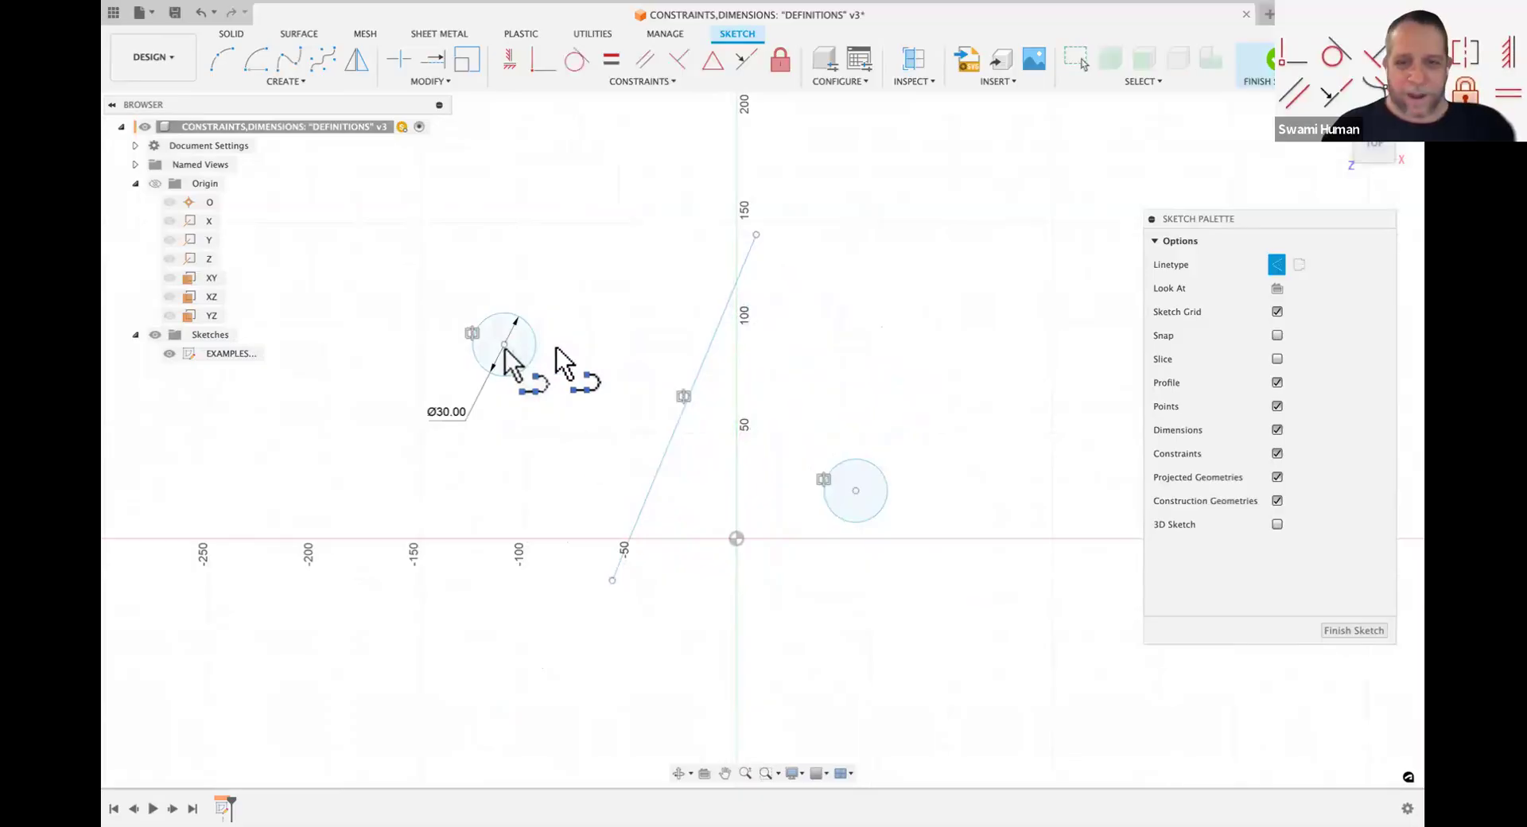
click(854, 490)
key(Escape)
key(alt+super+p)
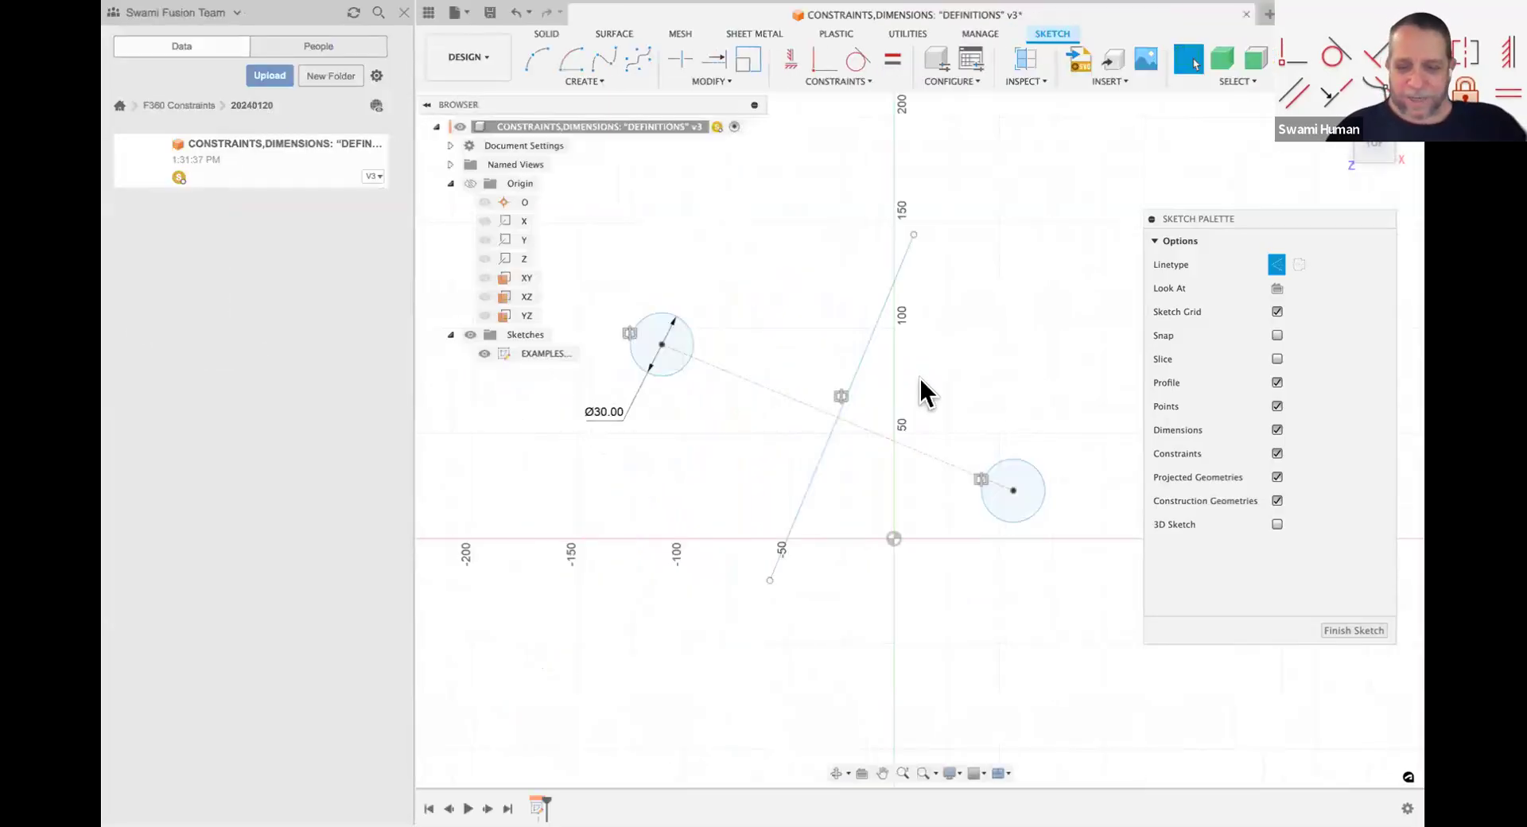
key(alt+super+p)
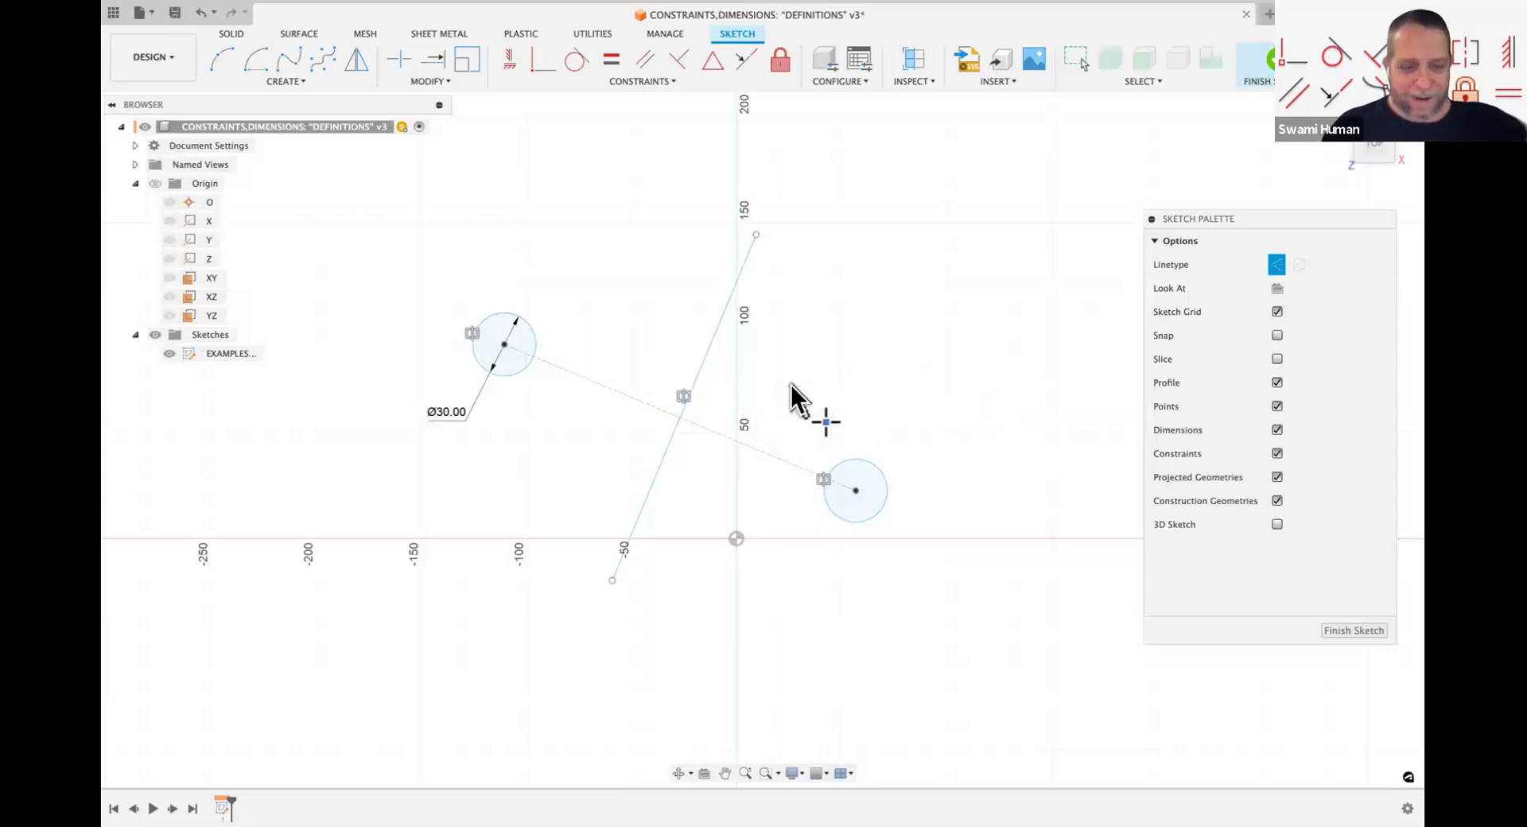
Step: Place a sketch point above the line joining the circle centres and constrain it to that line's midpoint
key(Escape)
click(792, 387)
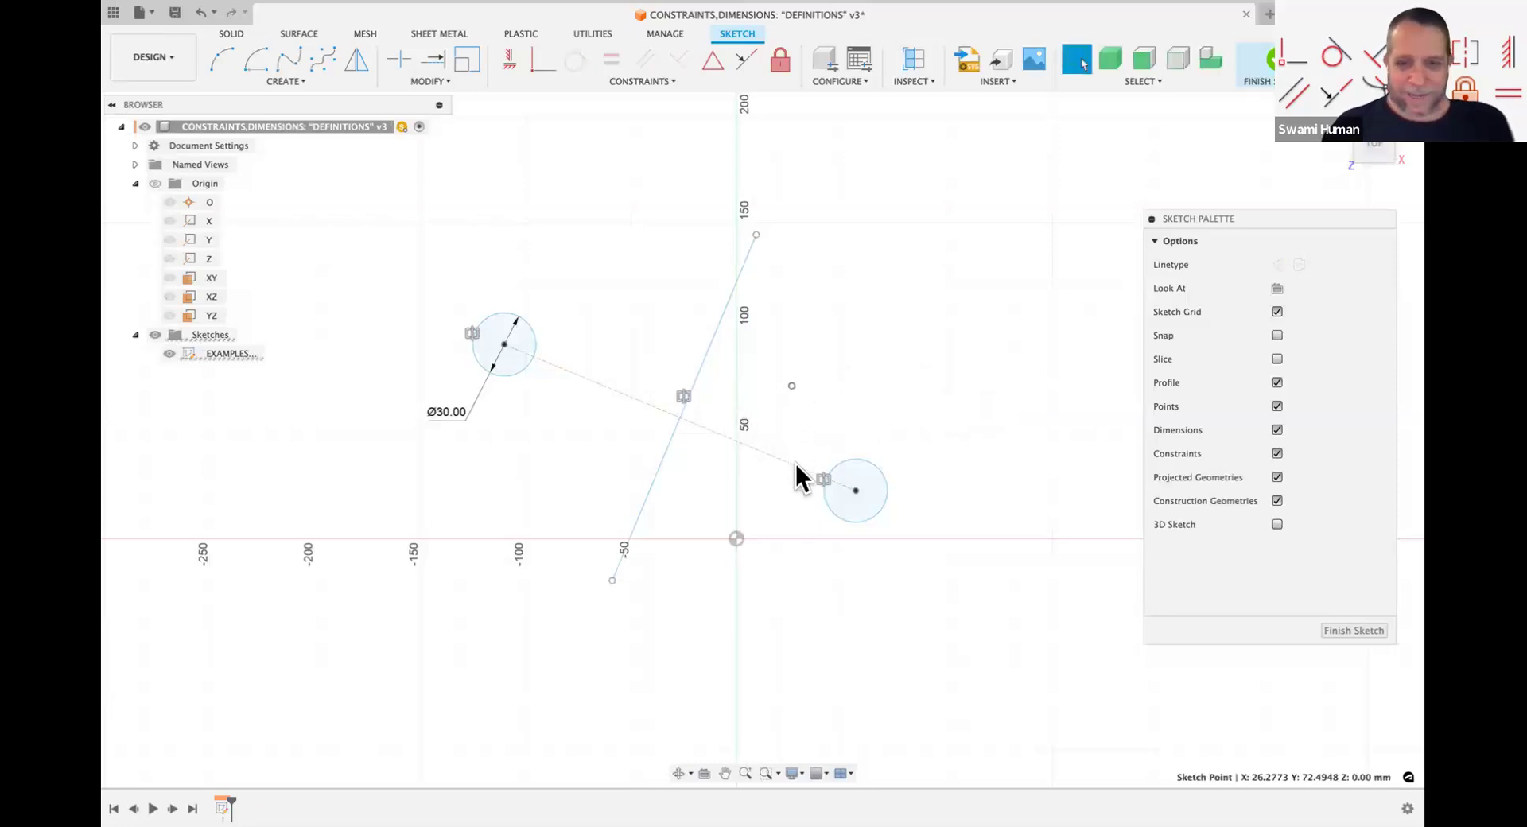
shift+click(794, 462)
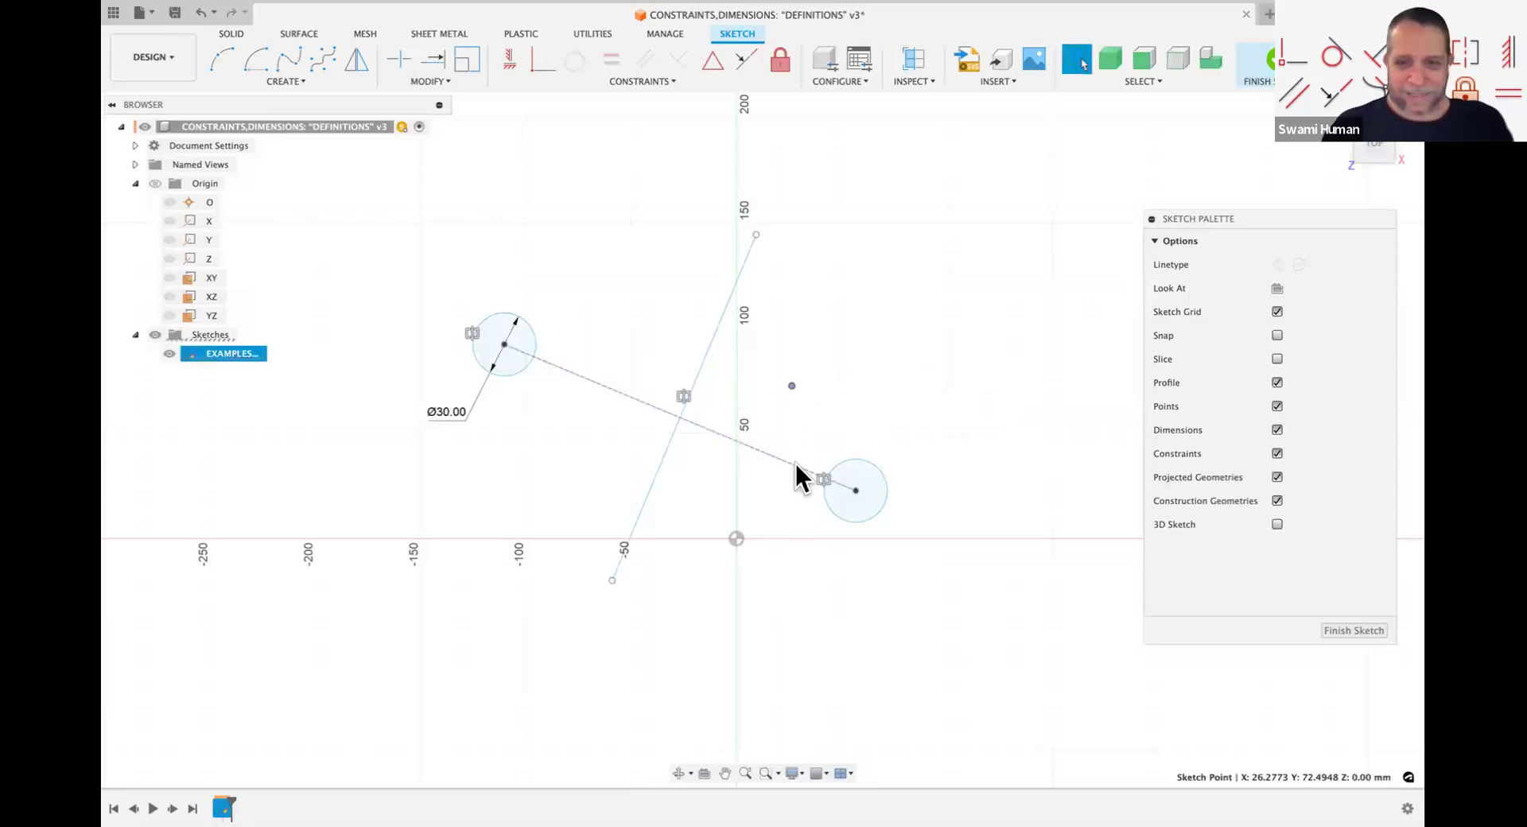
right_click(895, 364)
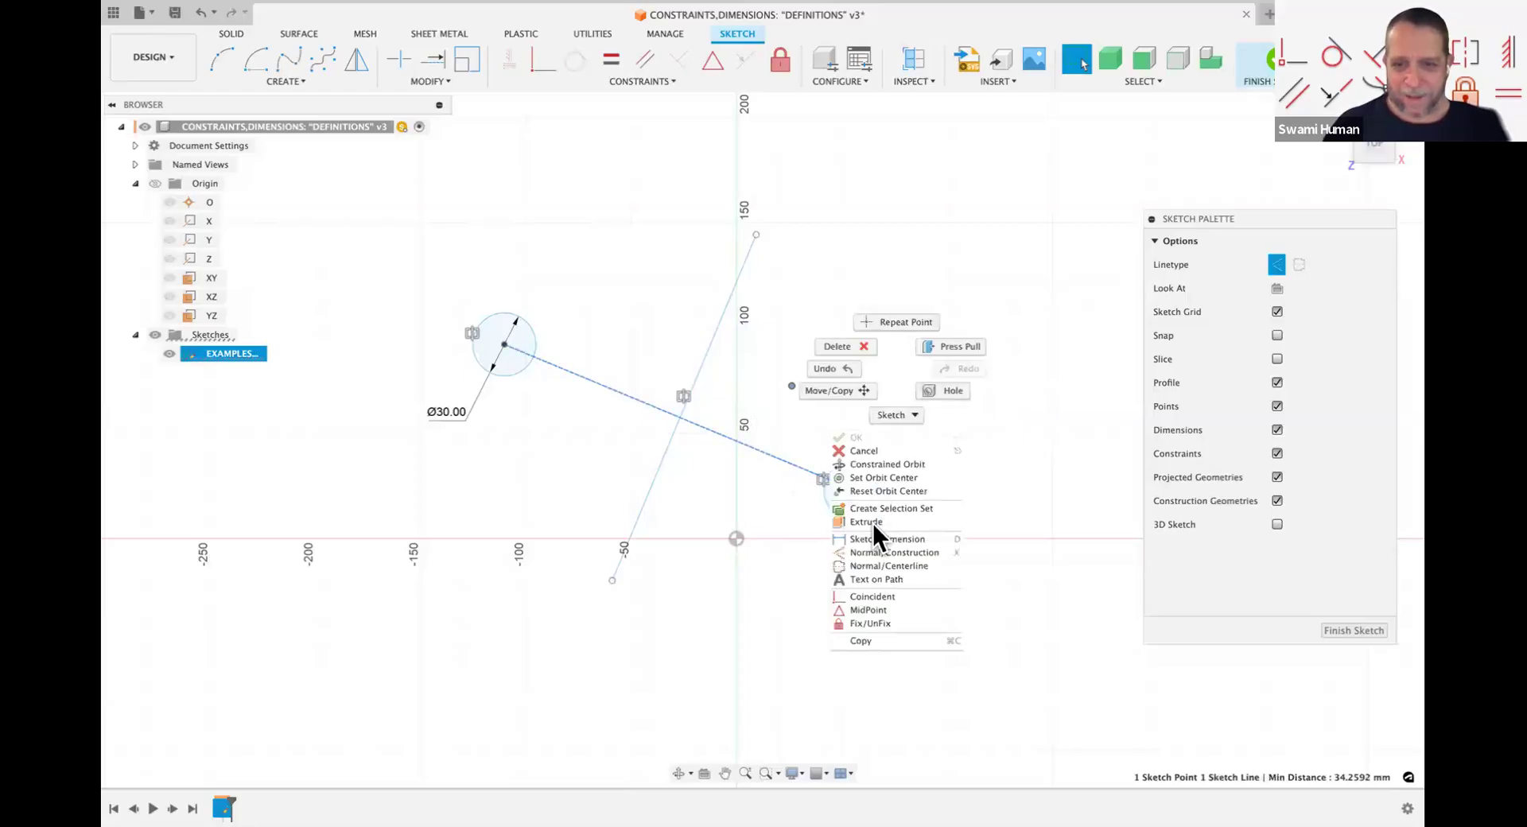
click(866, 609)
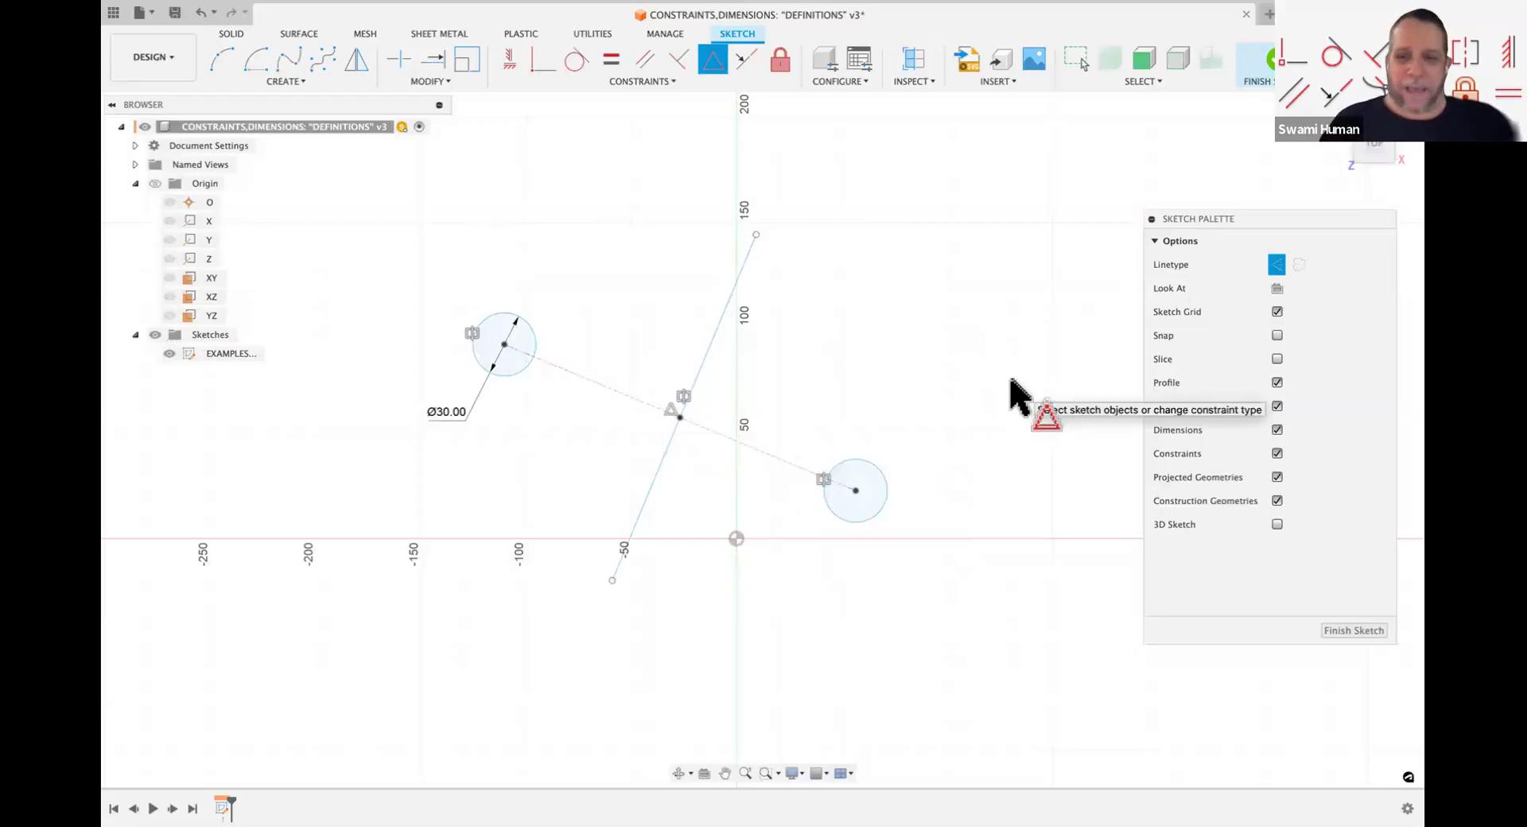
Step: Delete both circles, the lines, the point and the diameter dimension from the sketch
scroll(1011, 379, down, 4)
key(Escape)
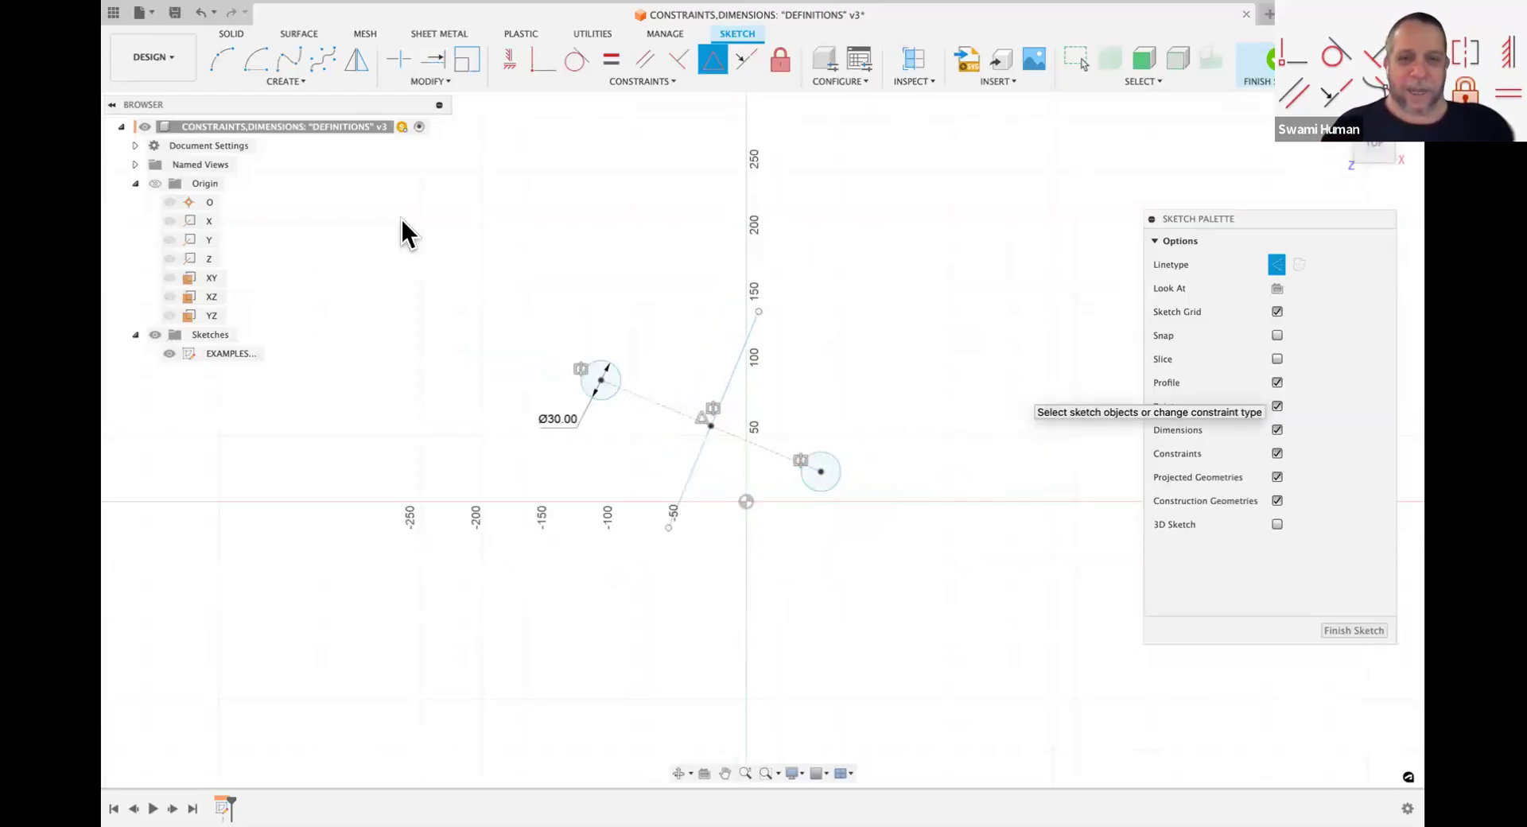
mouse_move(489, 239)
mouse_down()
mouse_move(859, 461)
mouse_move(905, 579)
mouse_up()
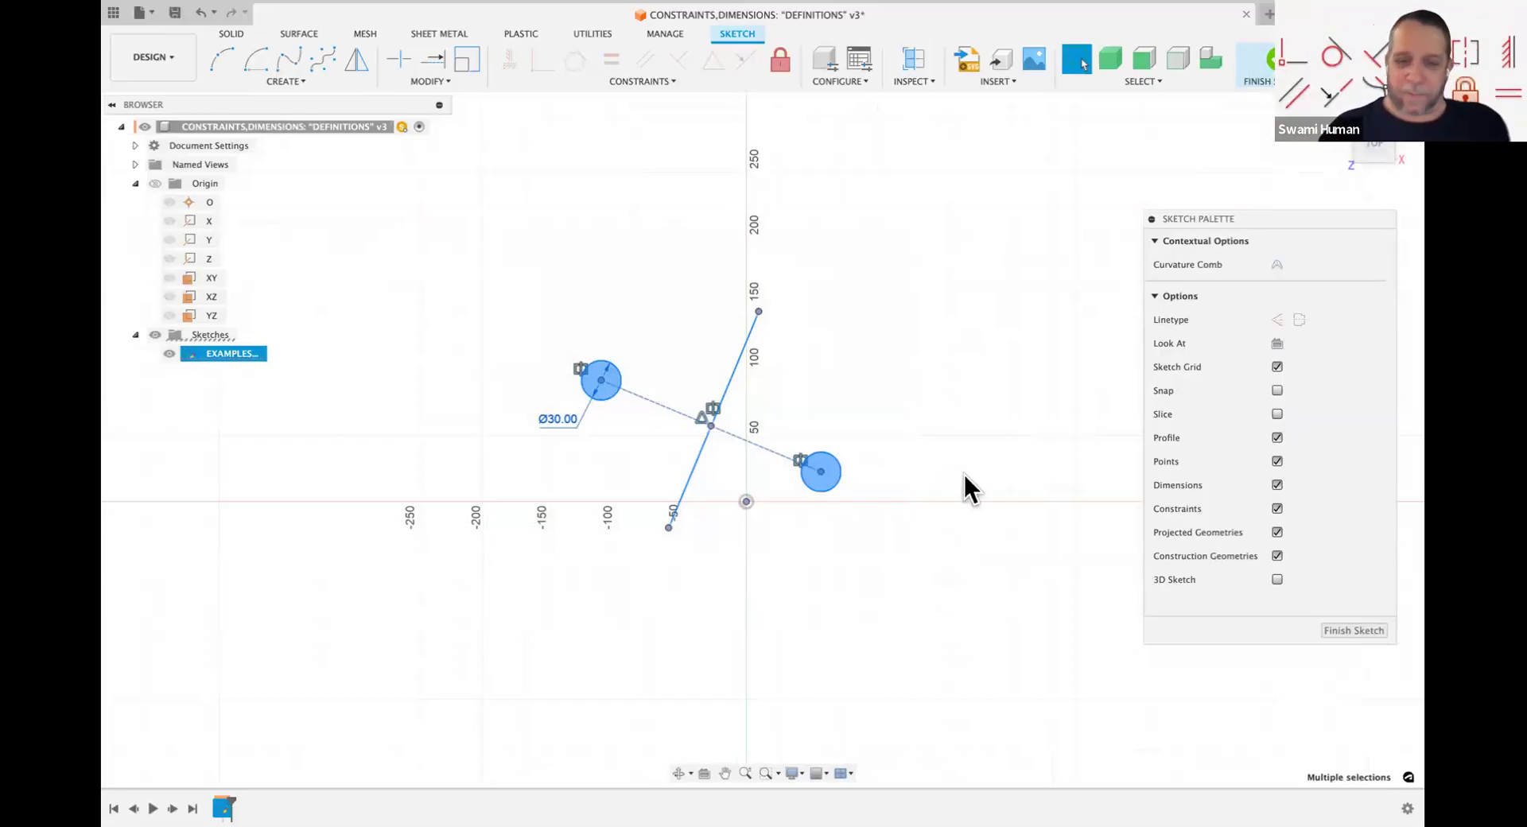
key(Delete)
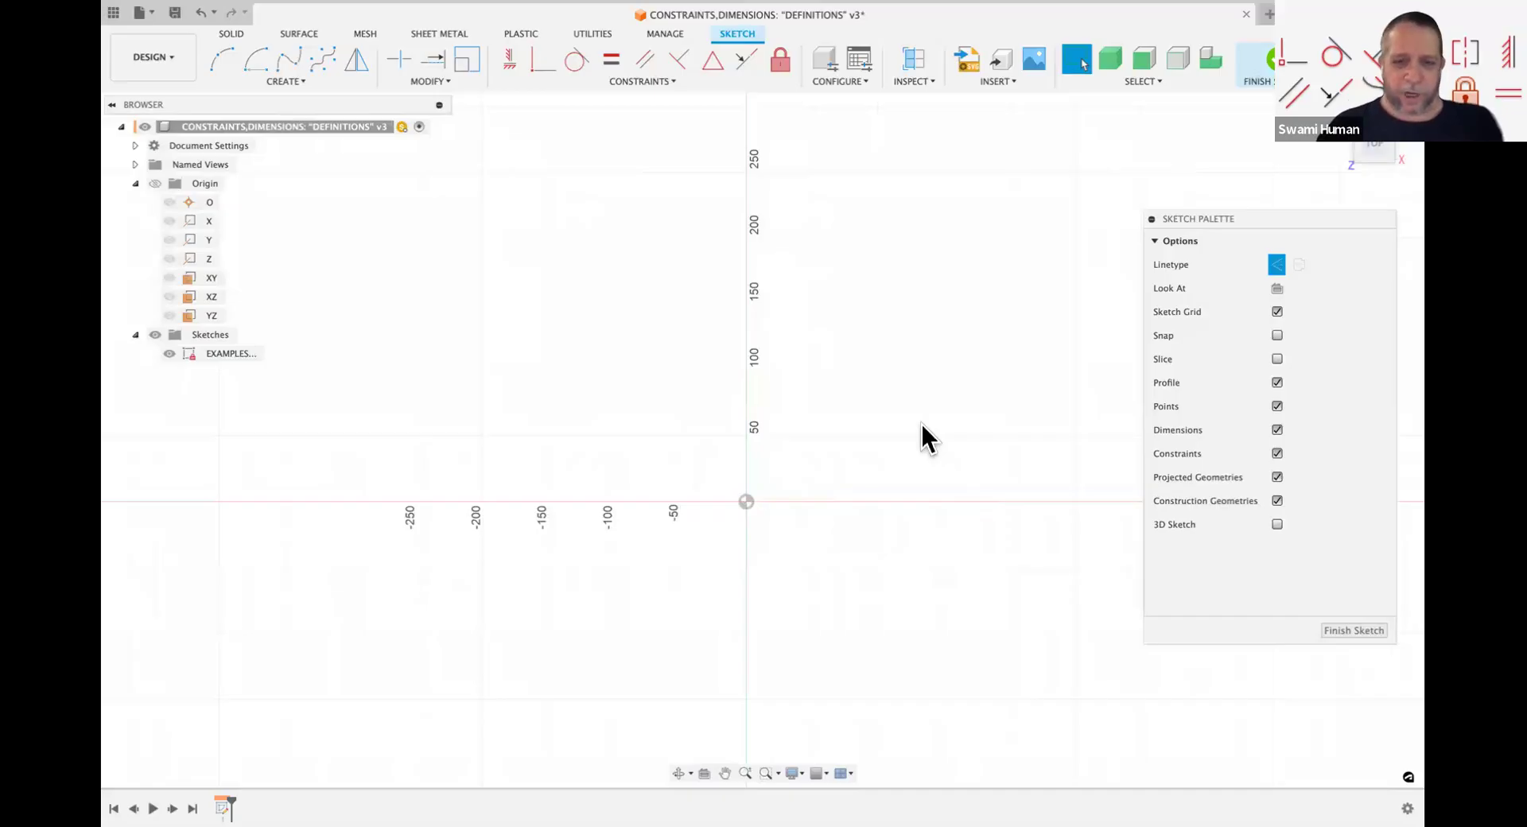
Step: Draw a two-point rectangle about 186 mm wide and 125 mm high with its lower-left corner on the origin
scroll(921, 422, down, 1)
scroll(920, 422, right, 1)
key(r)
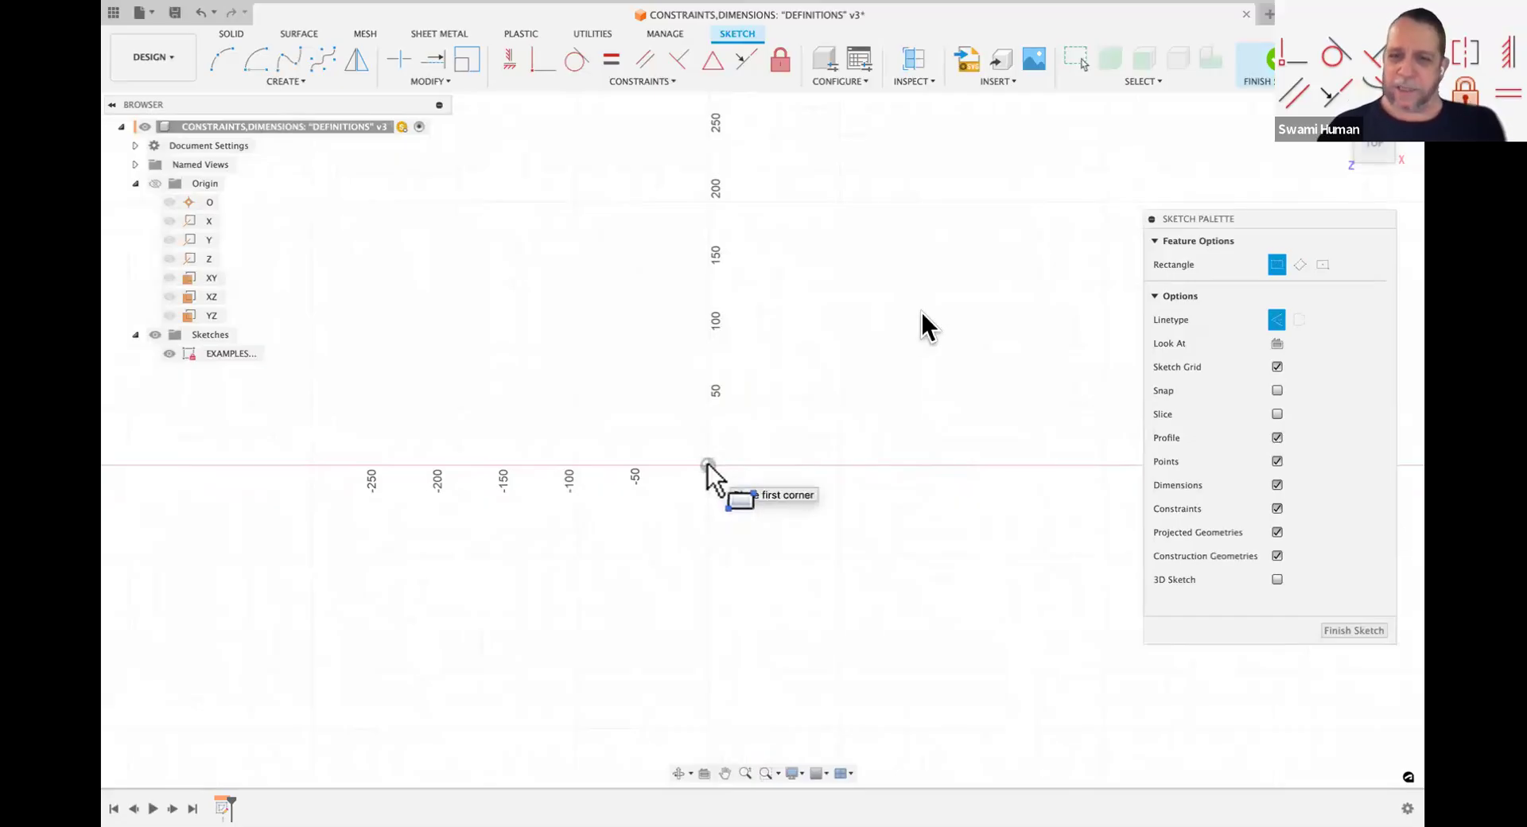
click(708, 465)
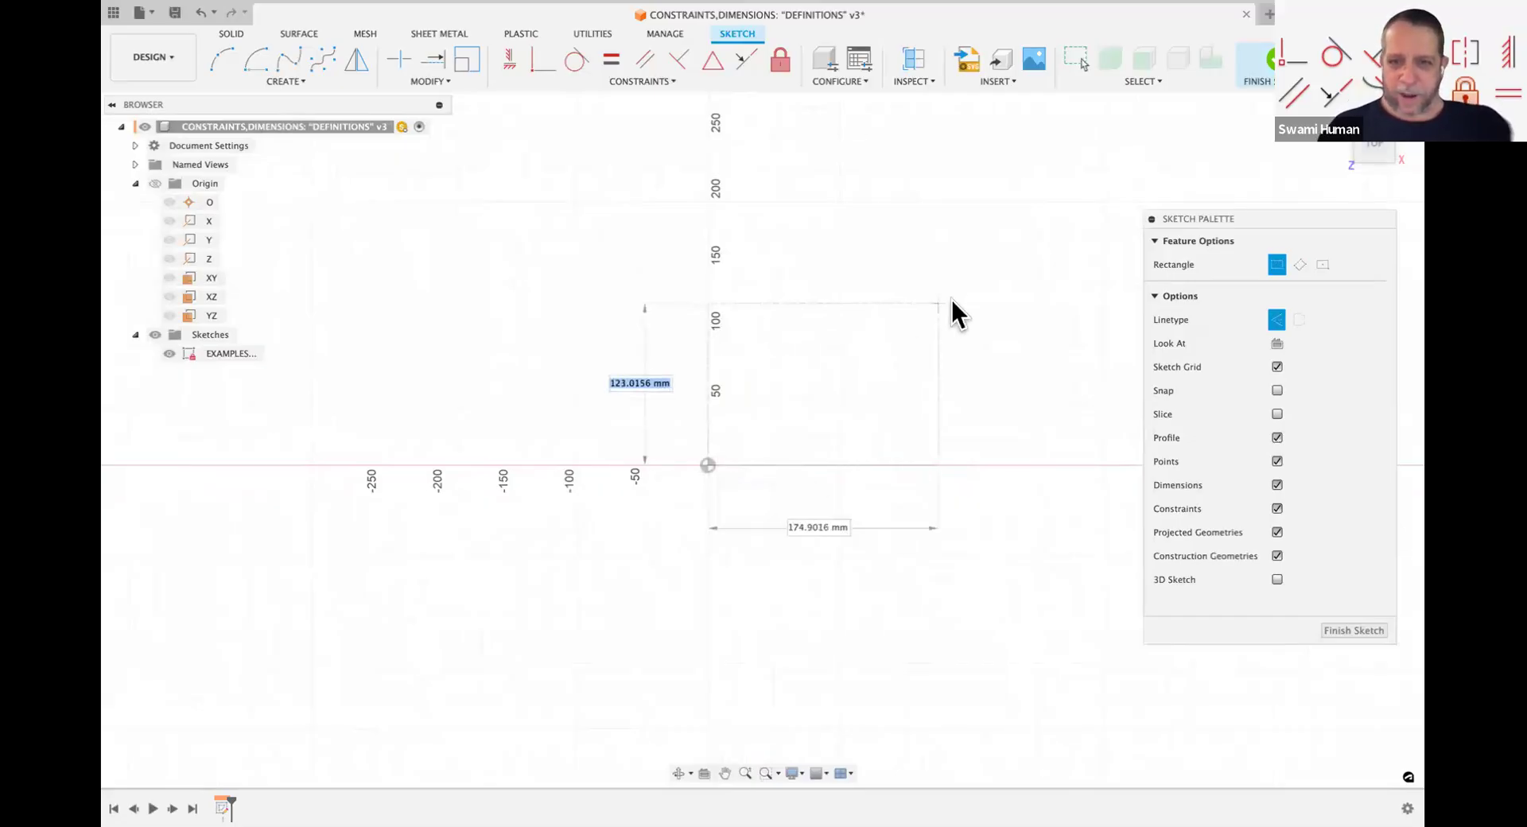
click(953, 303)
key(Escape)
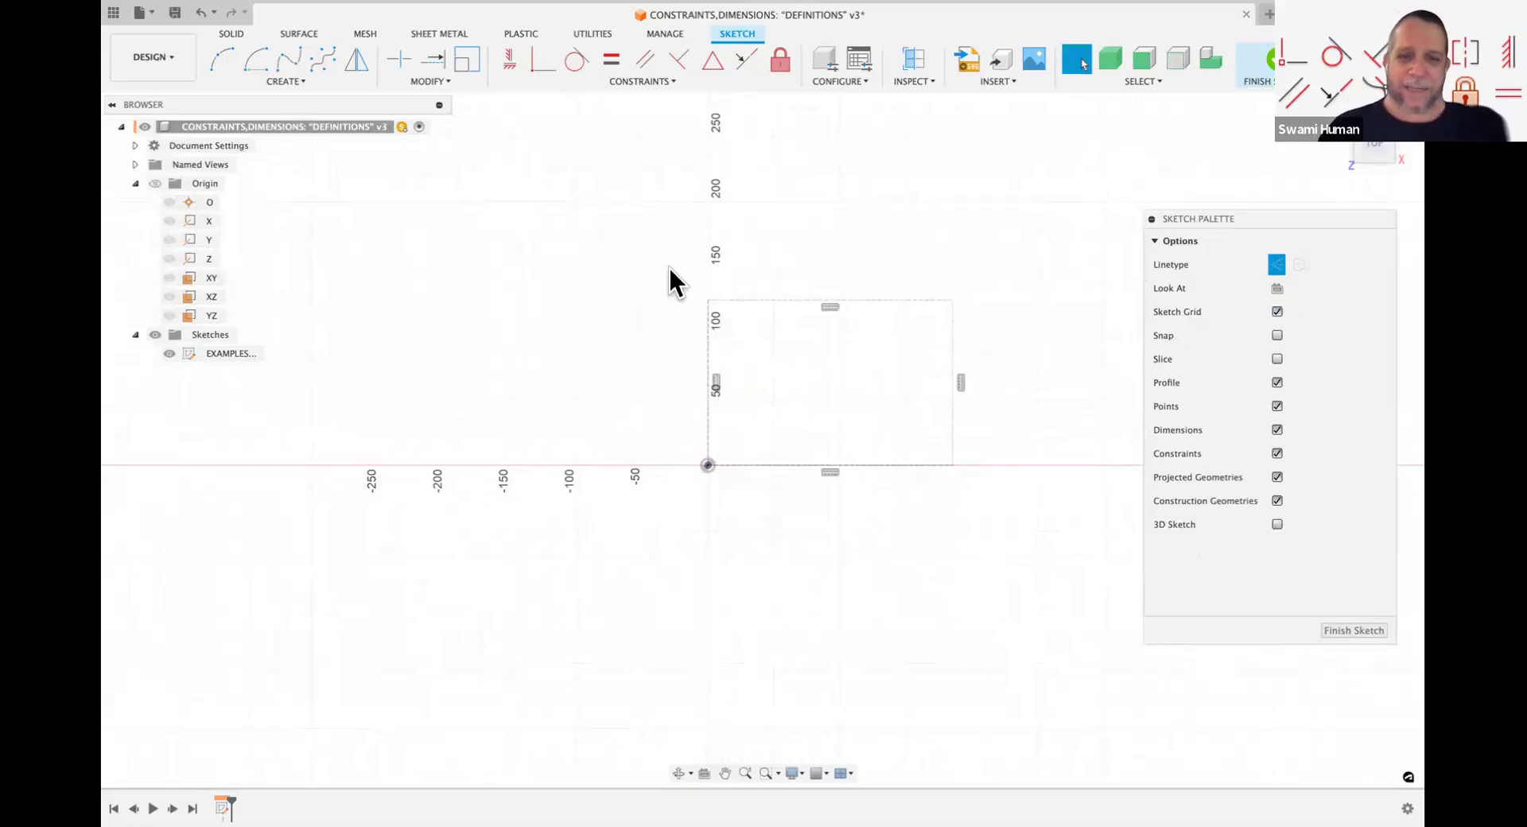
drag(656, 256, 1033, 545)
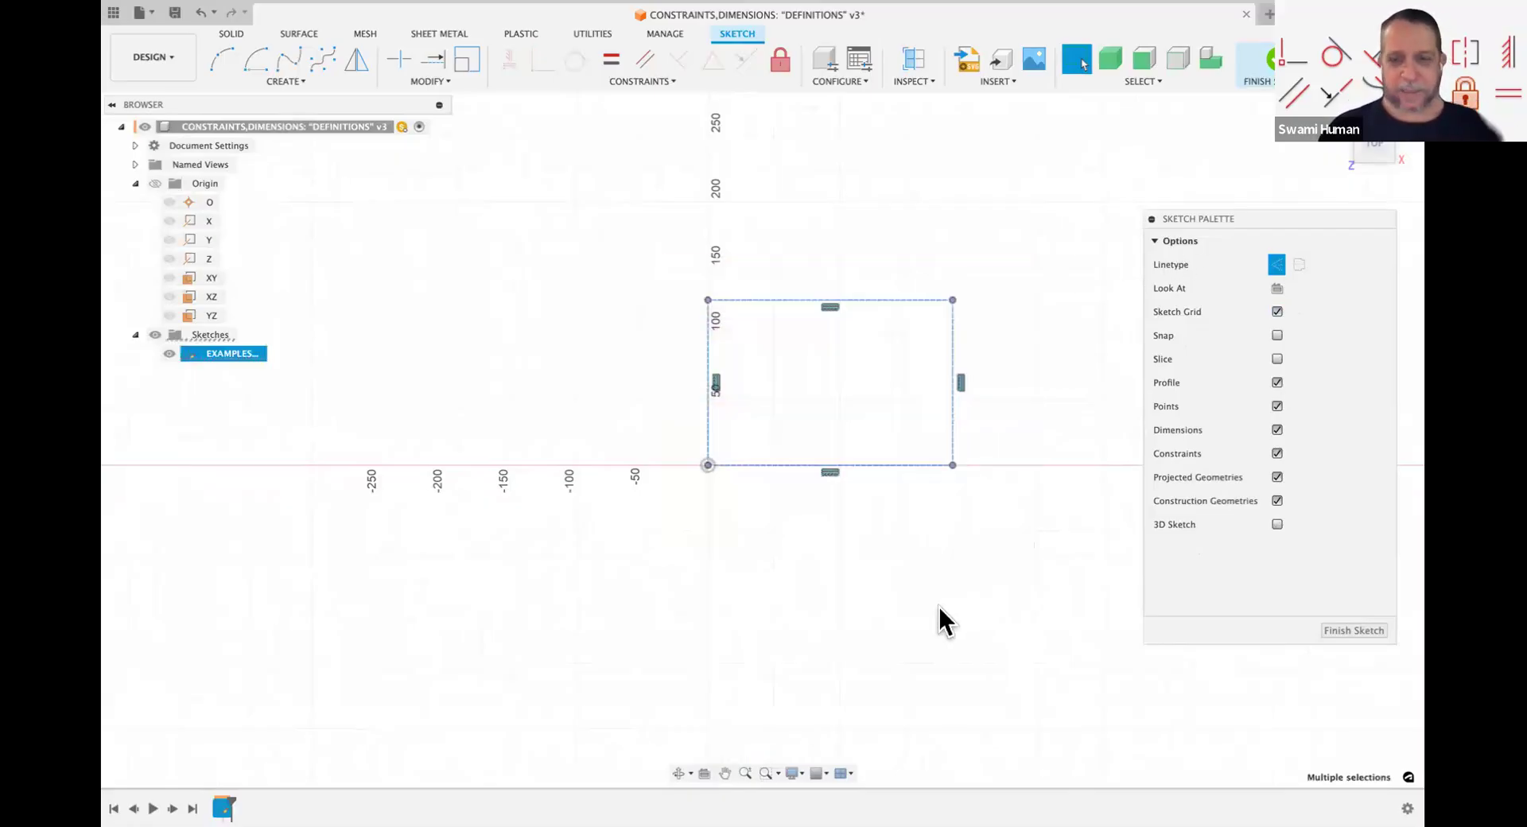
click(916, 557)
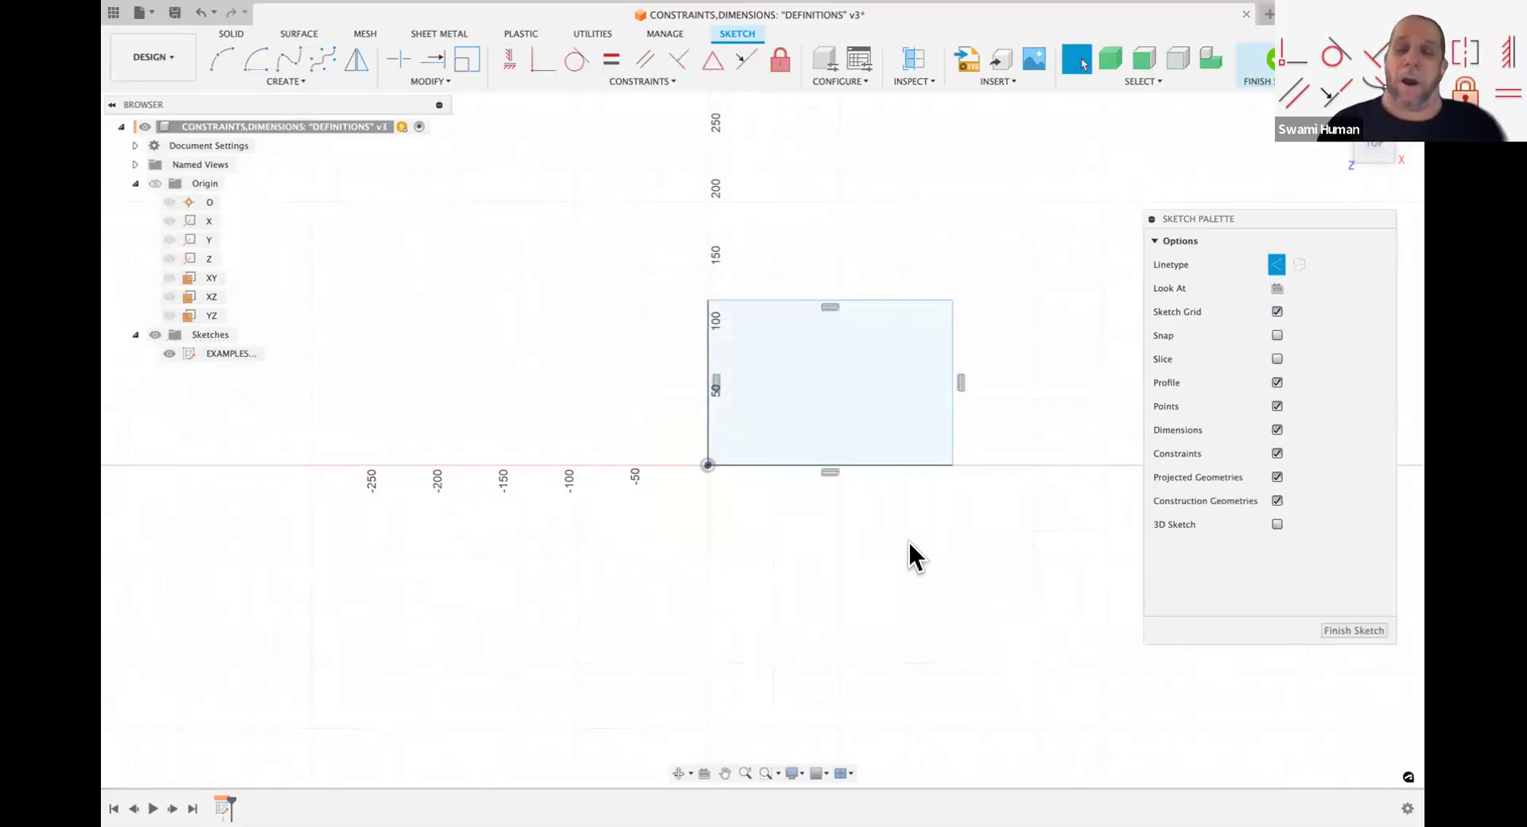
Step: Dimension the rectangle's height on its right edge and its width on its top edge, keeping the drawn sizes
key(d)
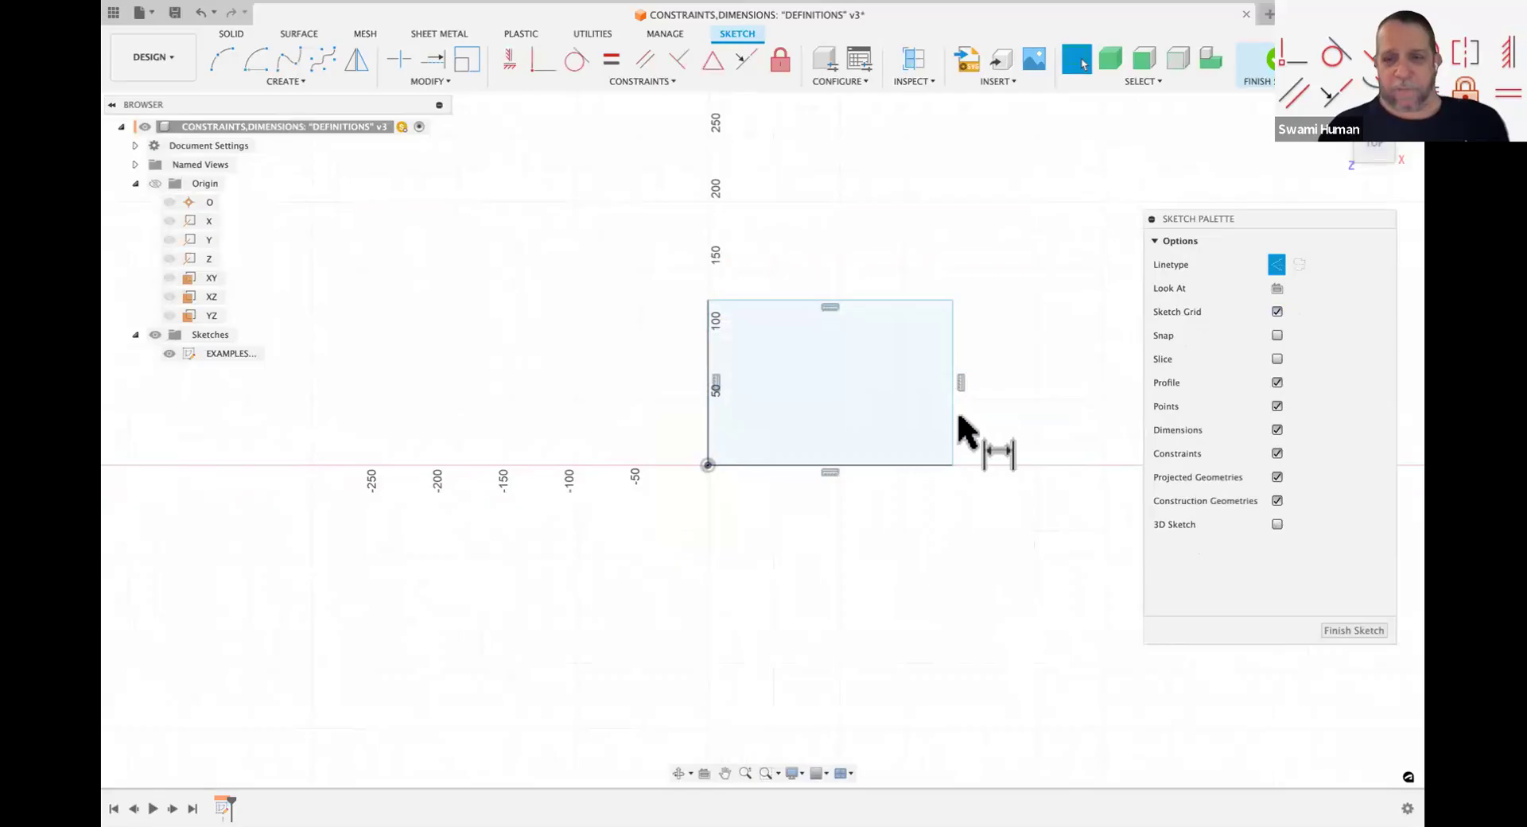
click(953, 384)
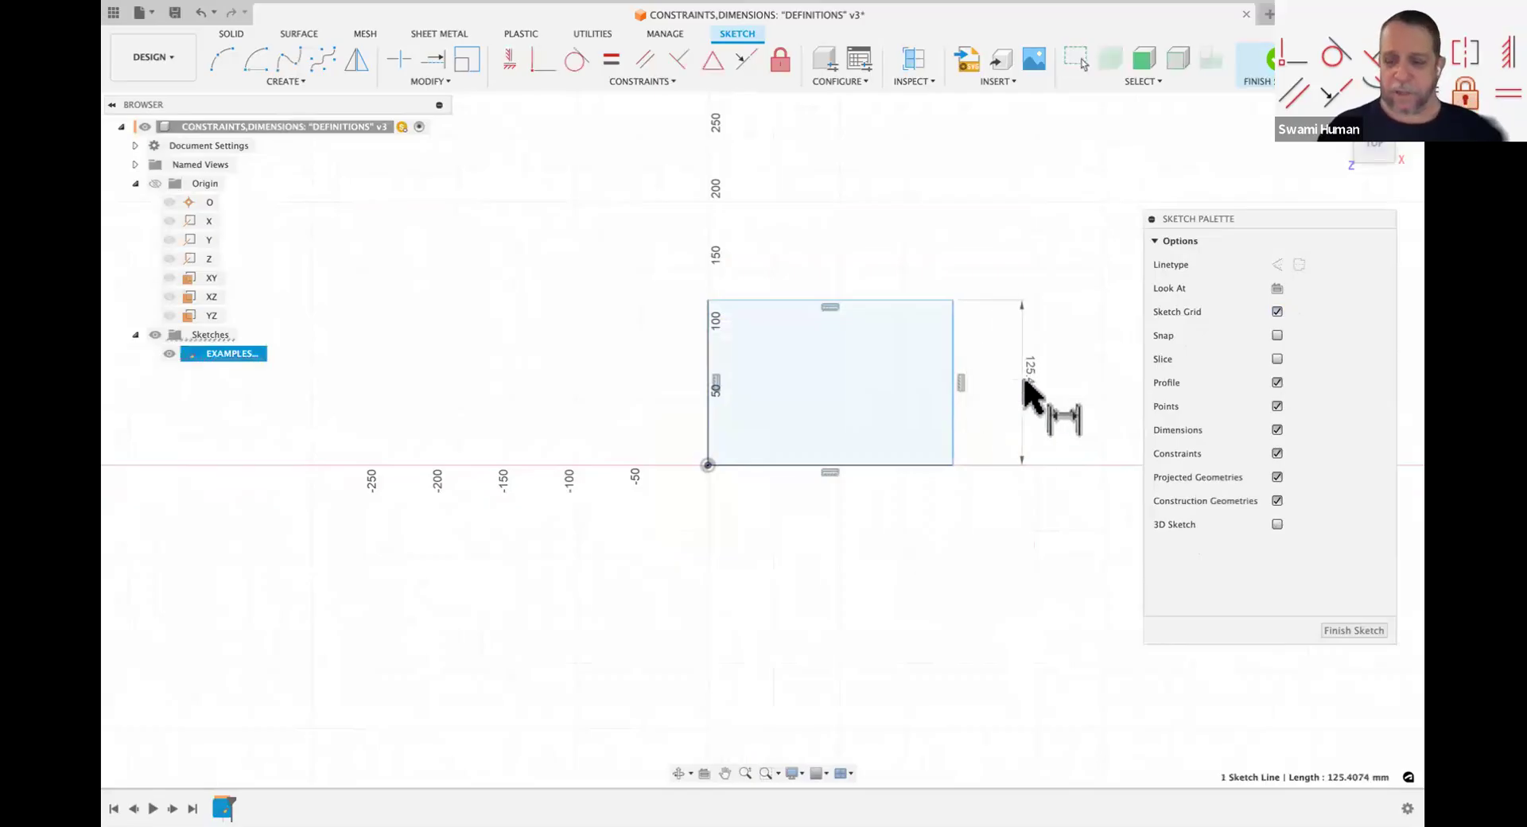
click(1022, 379)
click(879, 299)
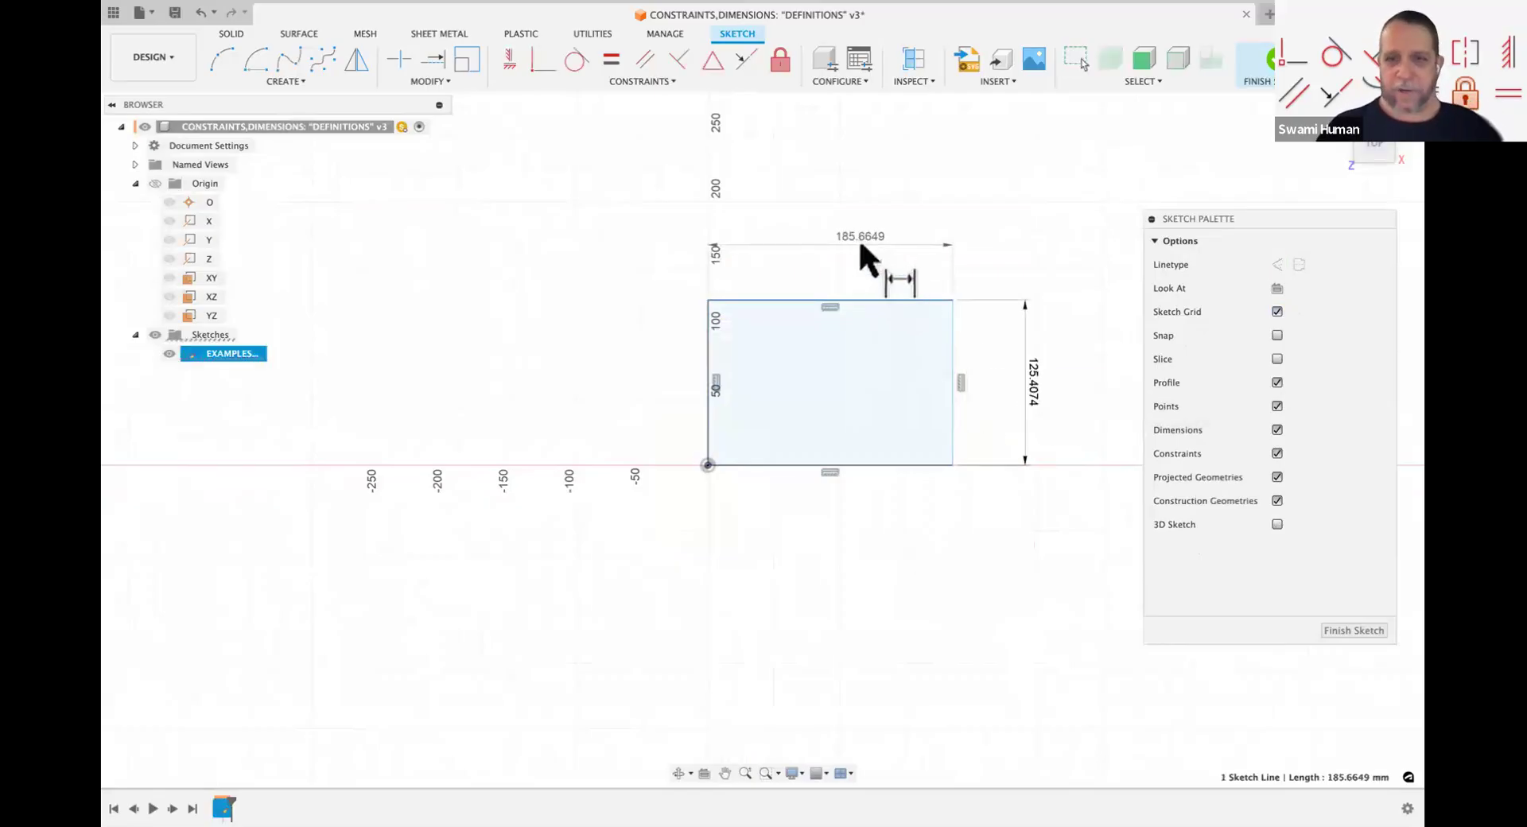
click(857, 238)
key(Return)
key(Escape)
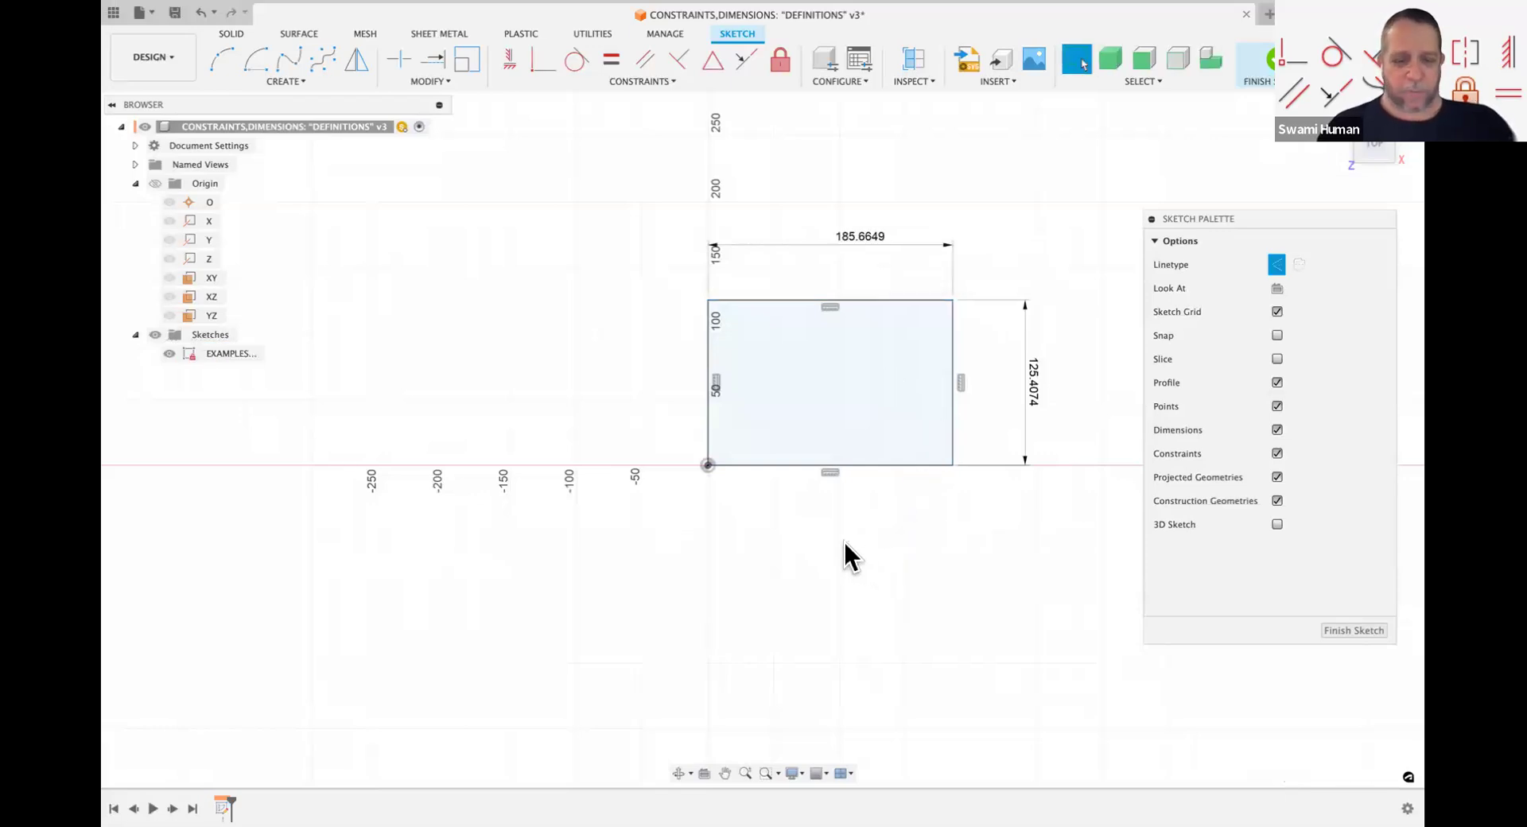
Step: Reposition the width and height dimensions close to the rectangle's top and right edges
key(F6)
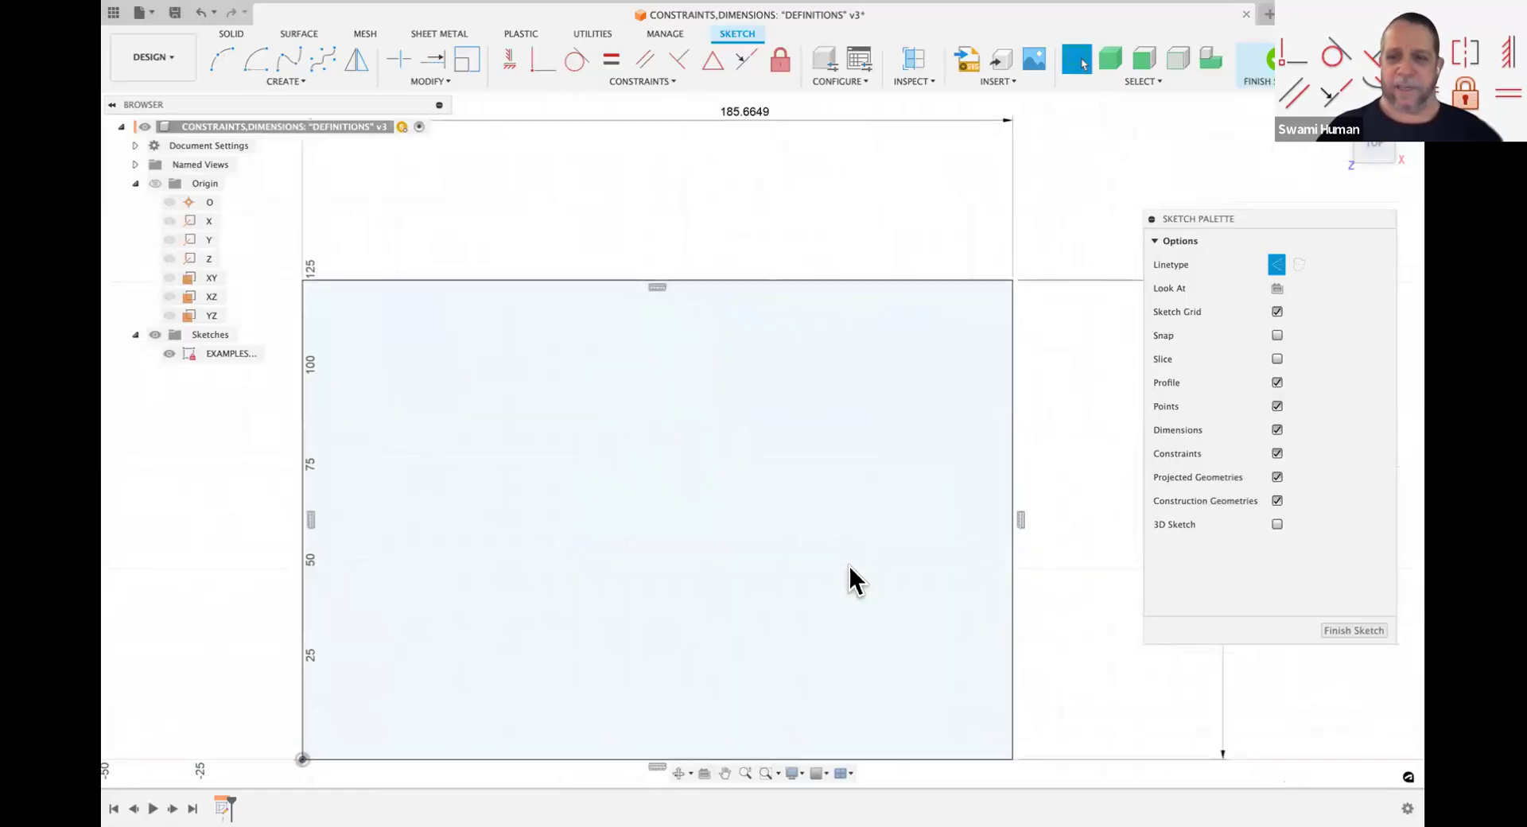
key(F6)
mouse_move(1094, 498)
mouse_down()
mouse_move(1037, 494)
mouse_move(1050, 494)
mouse_up()
drag(755, 200, 752, 215)
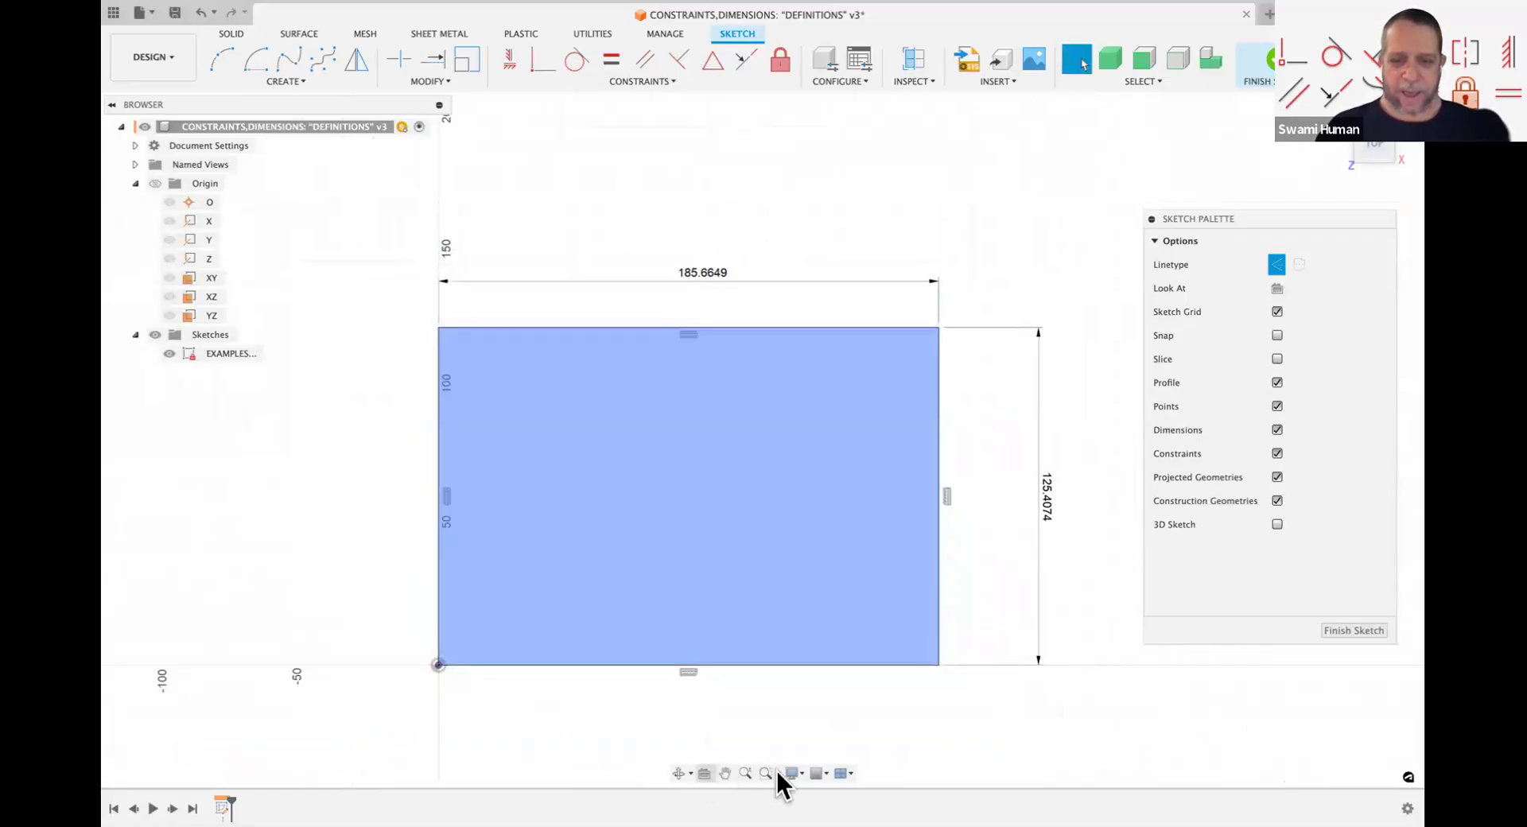
click(777, 772)
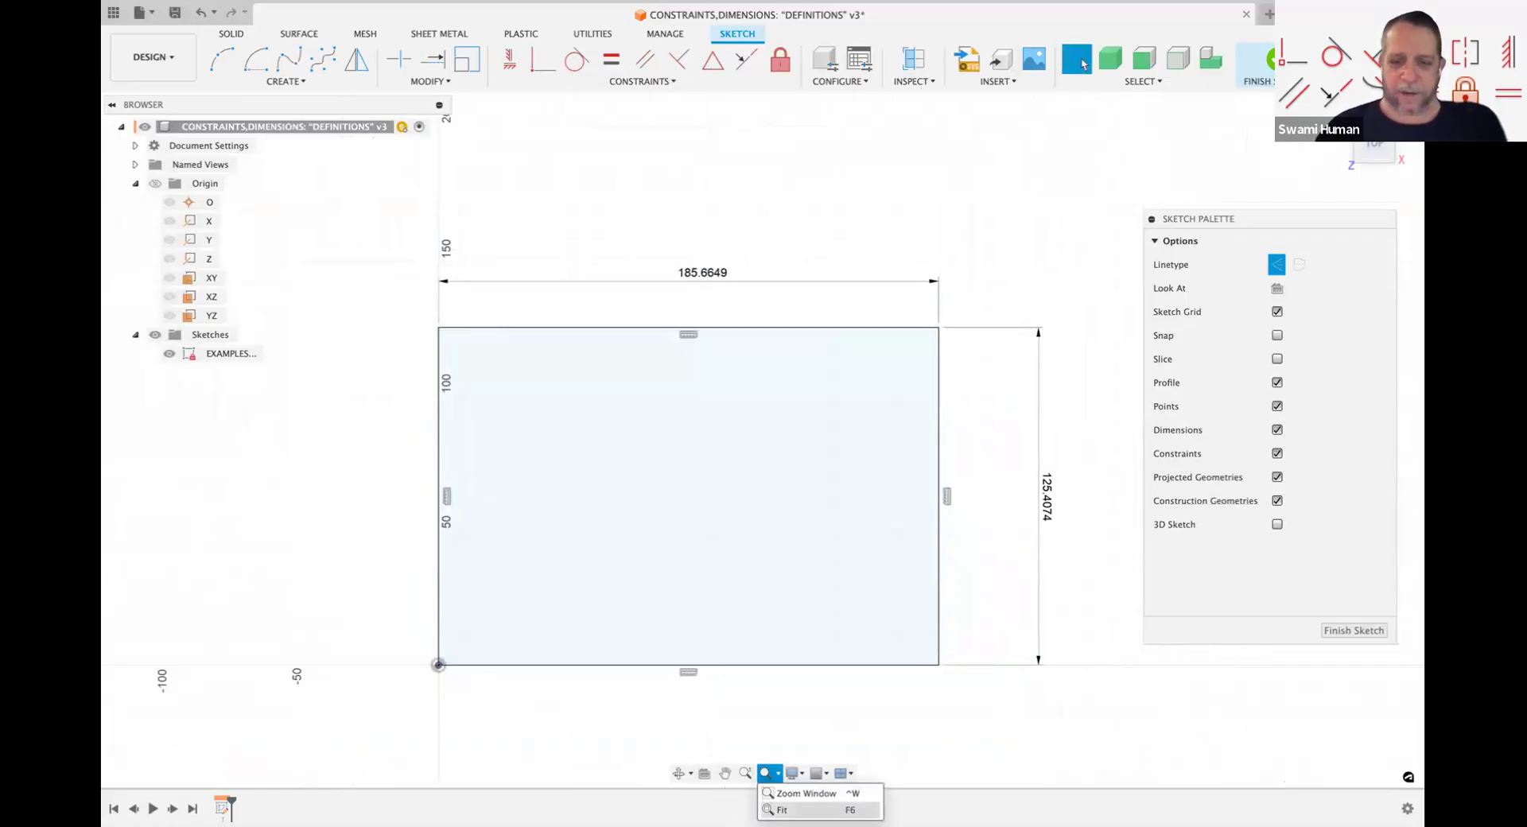
click(1080, 251)
drag(708, 272, 704, 253)
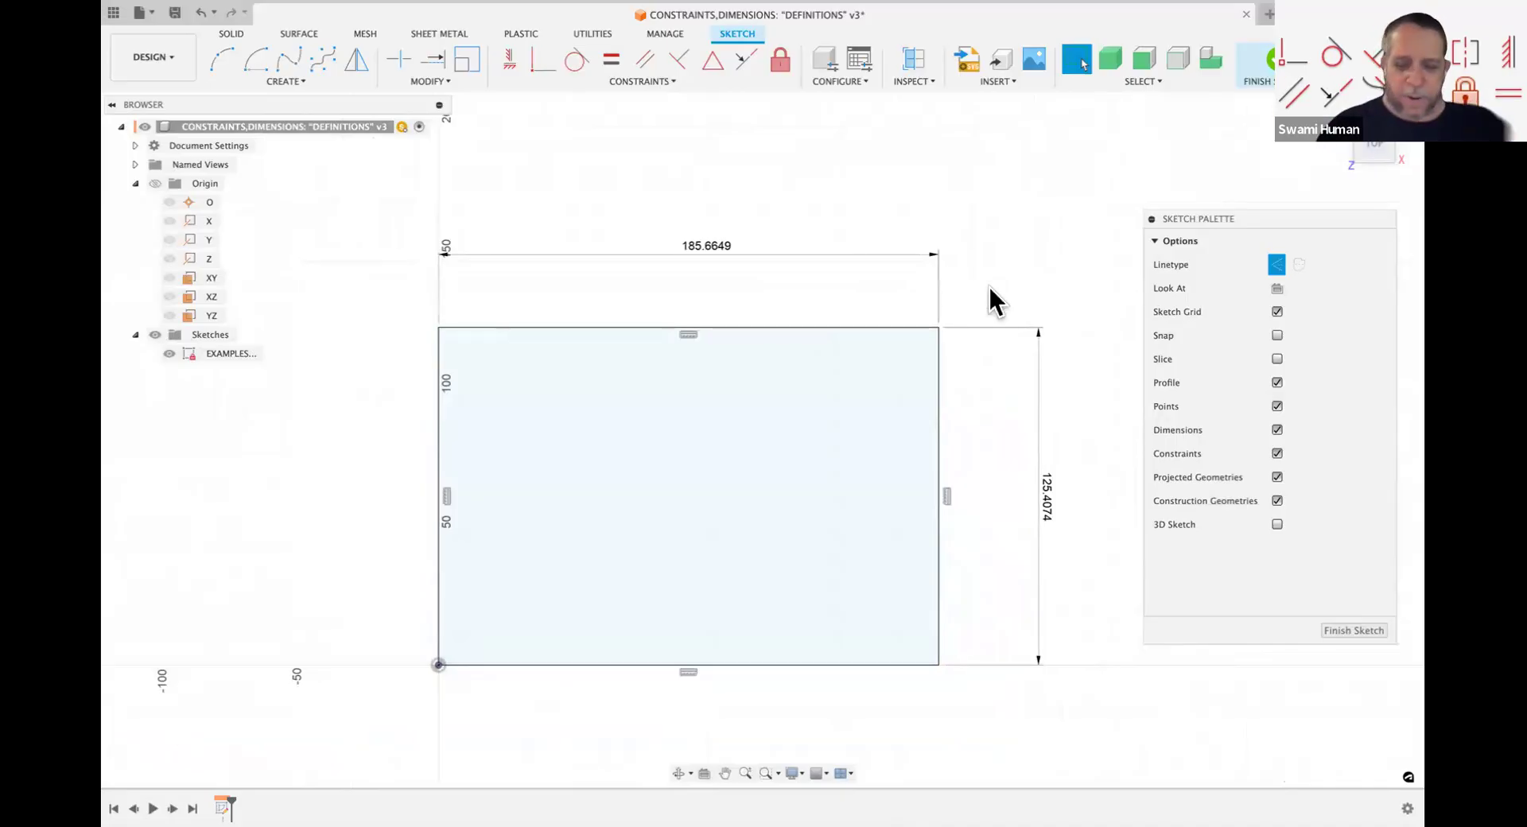
Step: Draw a diagonal line across the rectangle's upper-right corner, from the top edge to the midpoint of the right edge
key(l)
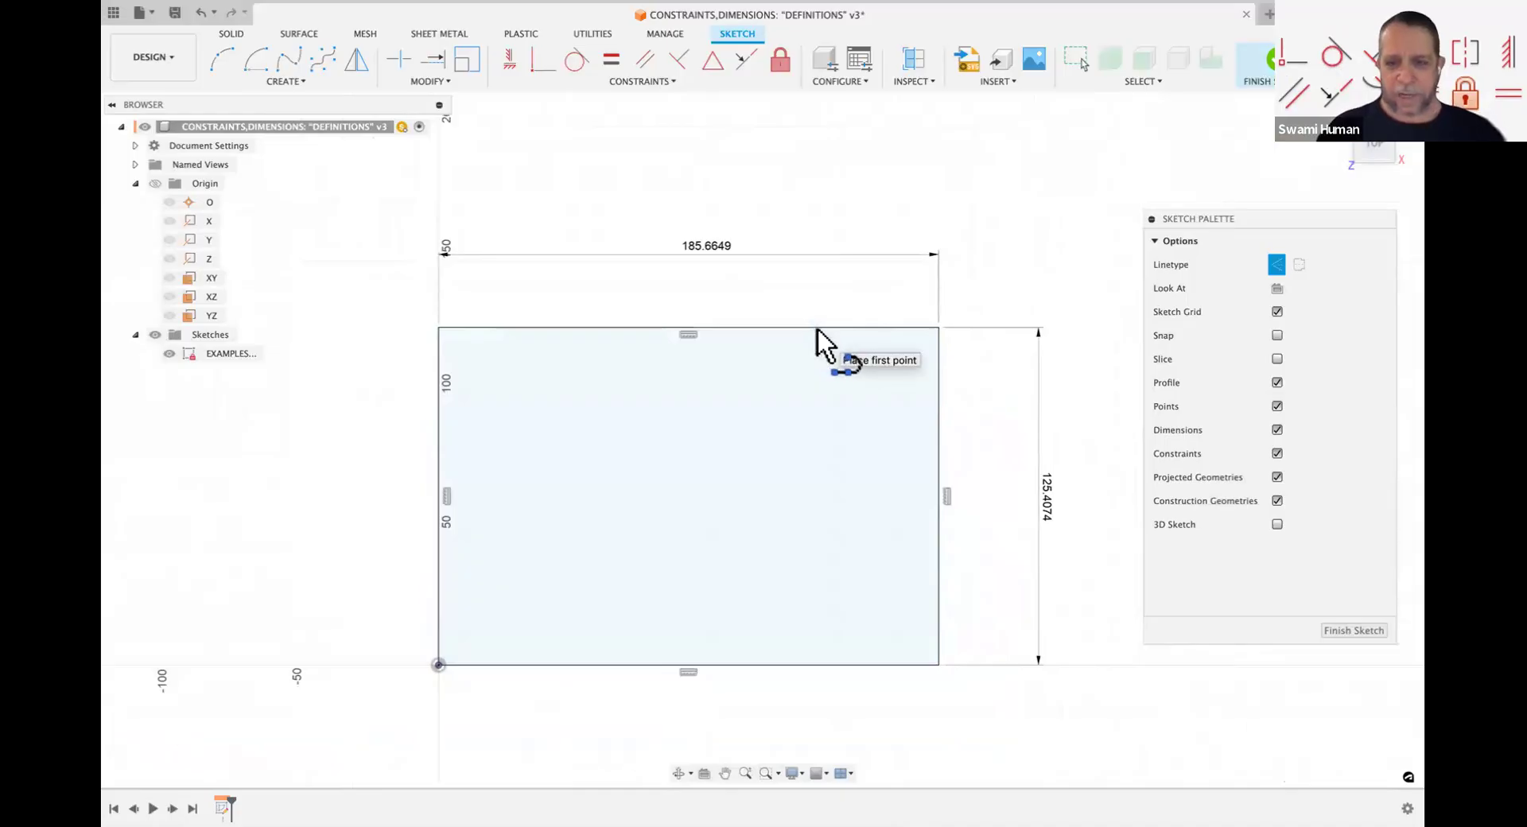
click(817, 329)
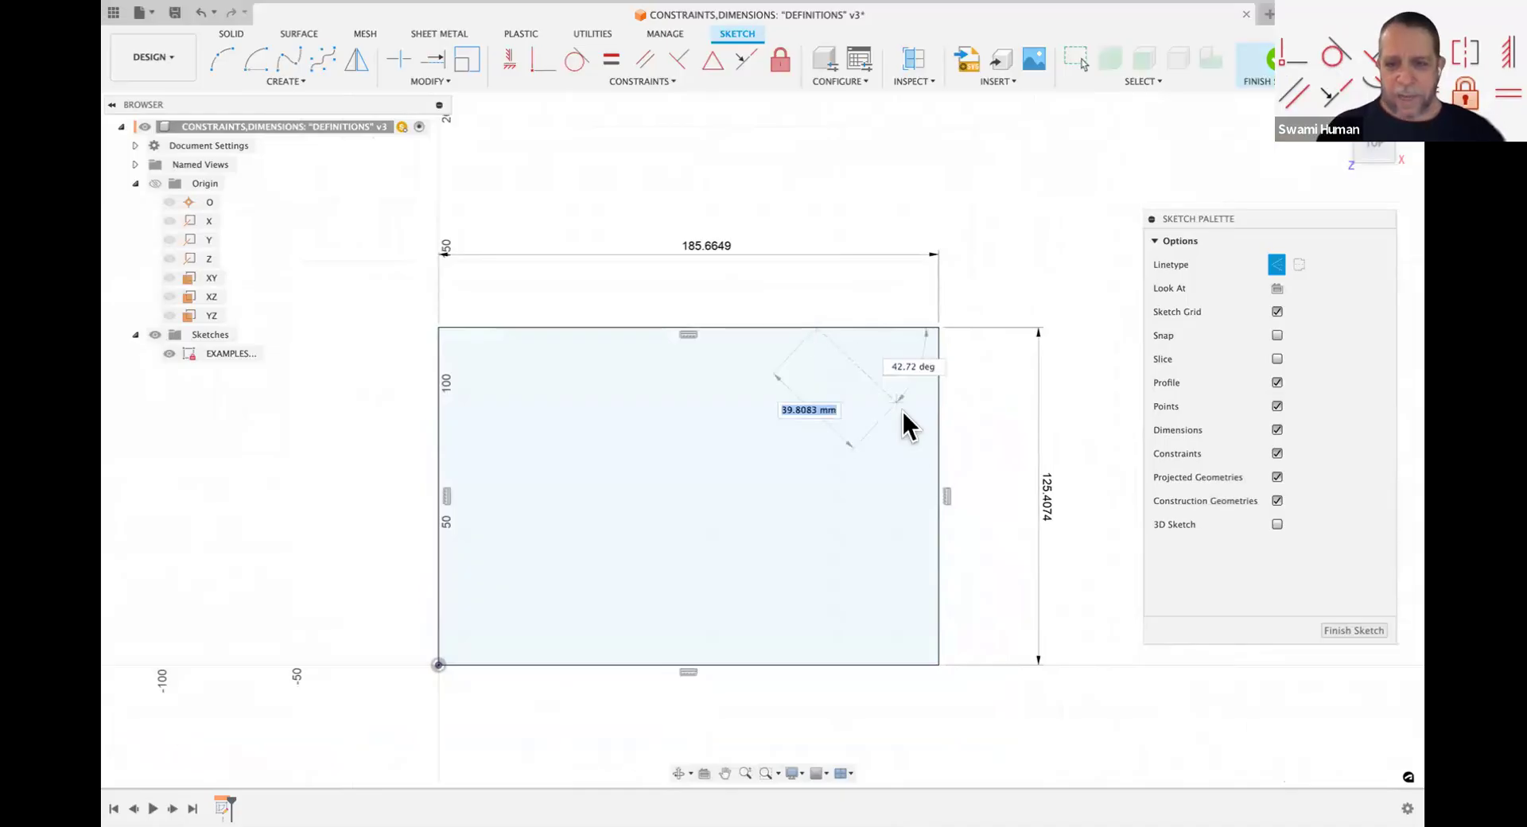
click(939, 495)
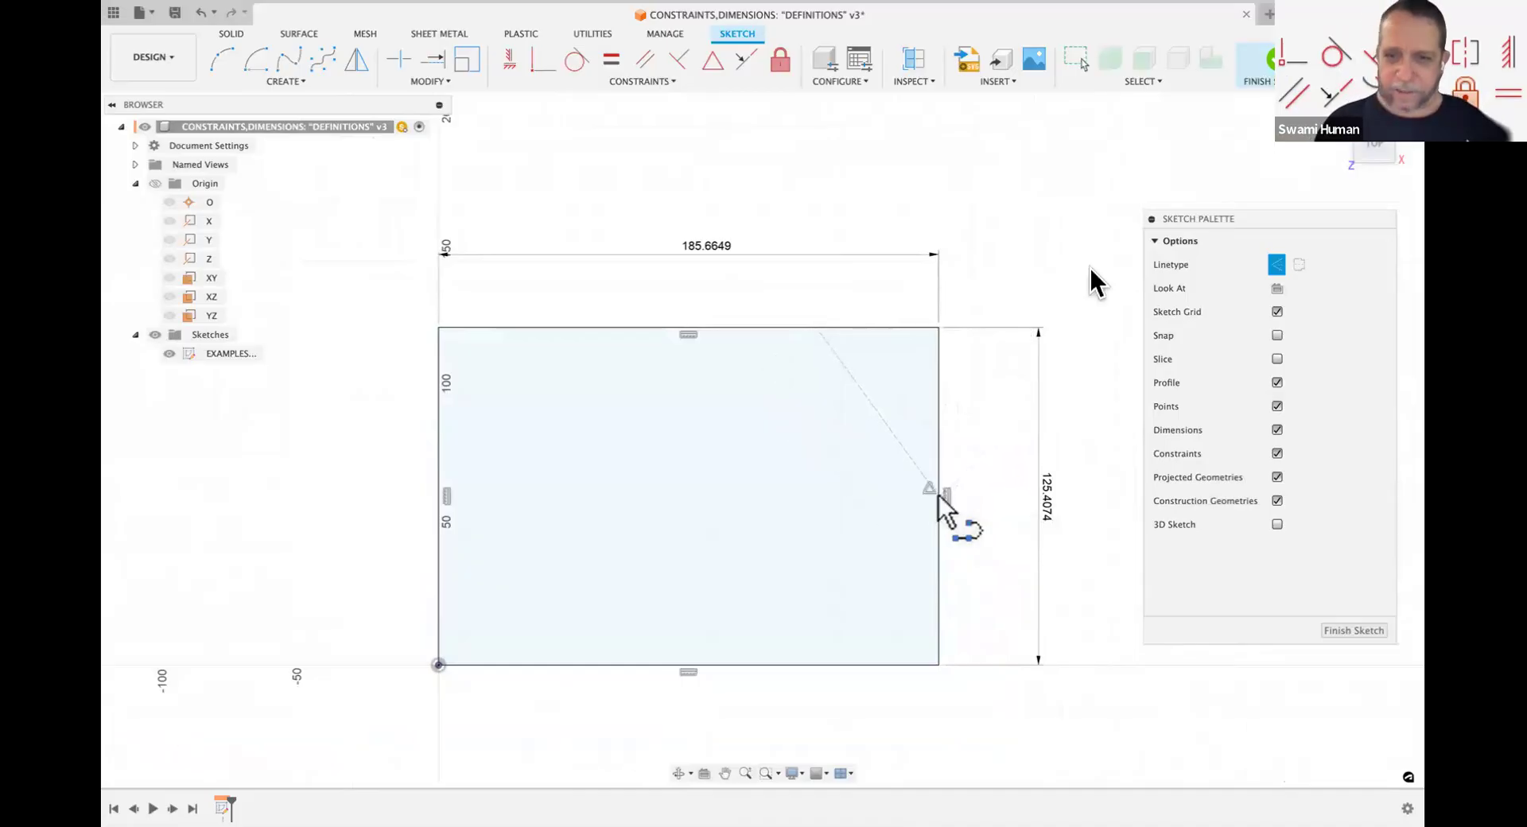
key(Escape)
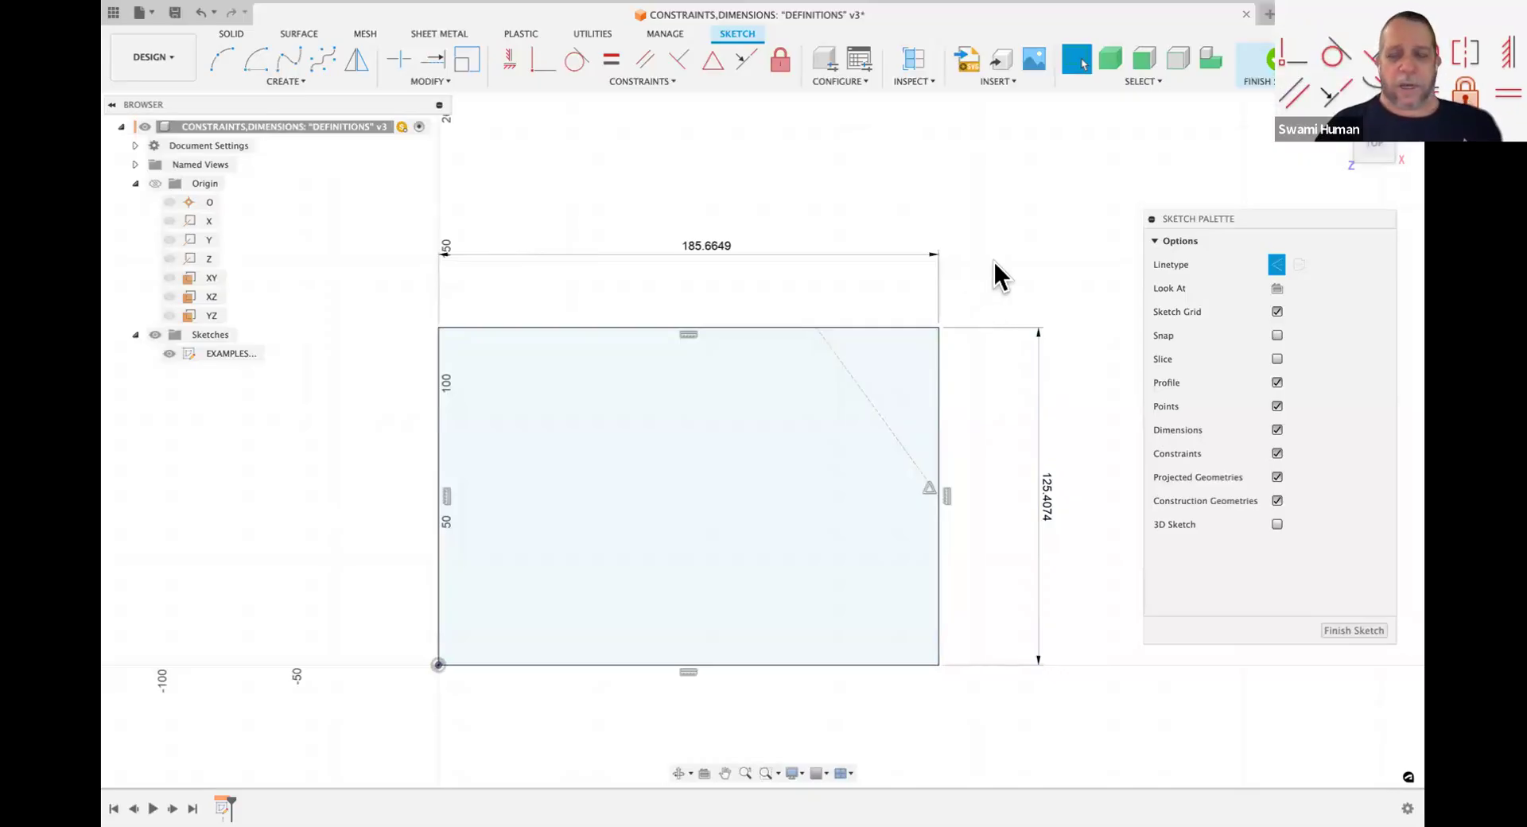
Step: Trim the top edge between the diagonal line and the upper-right corner, and read the details of the resulting warning
key(l)
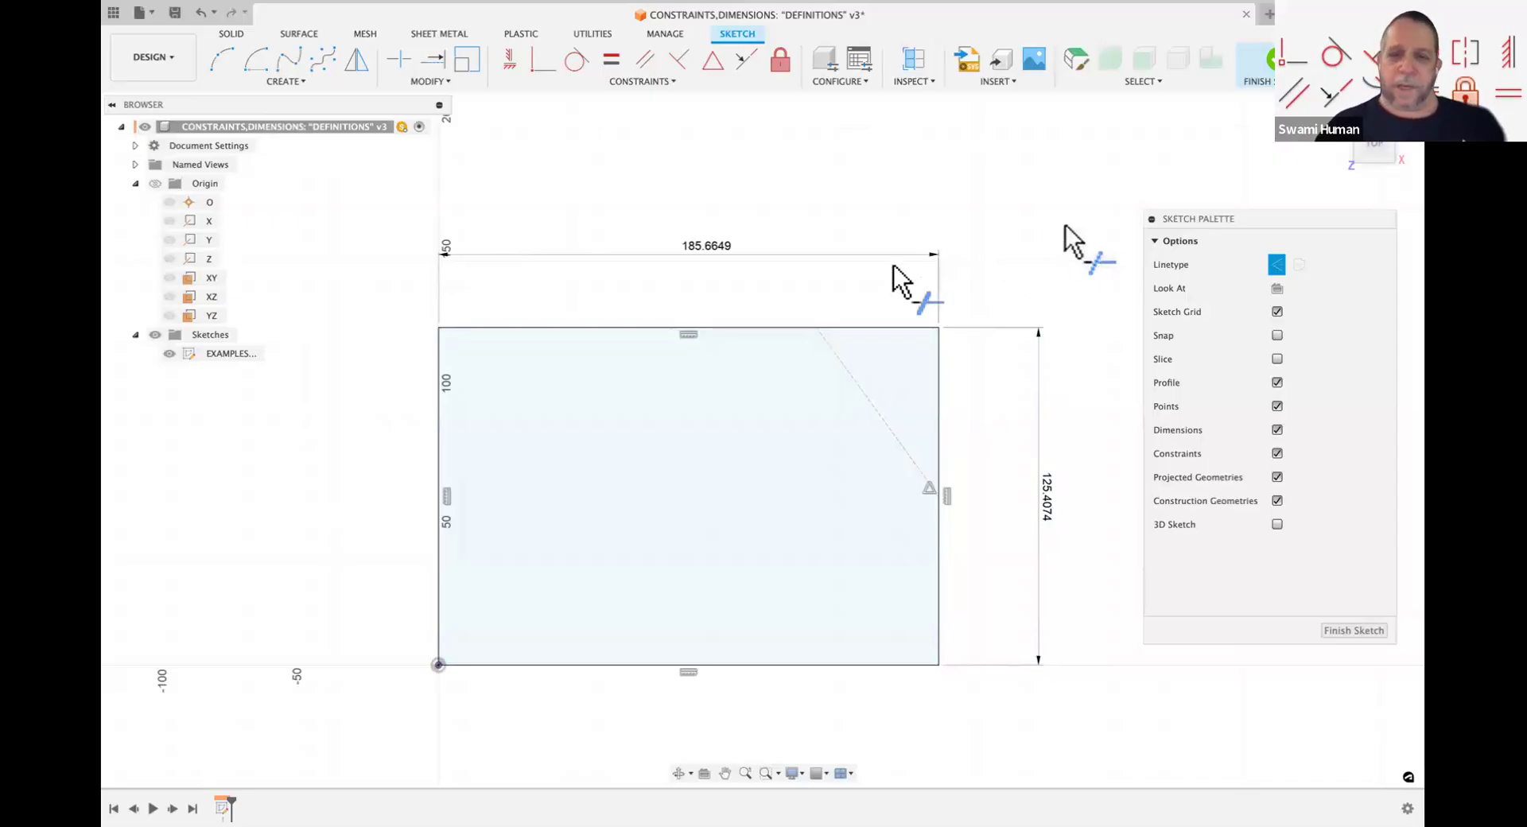
click(877, 328)
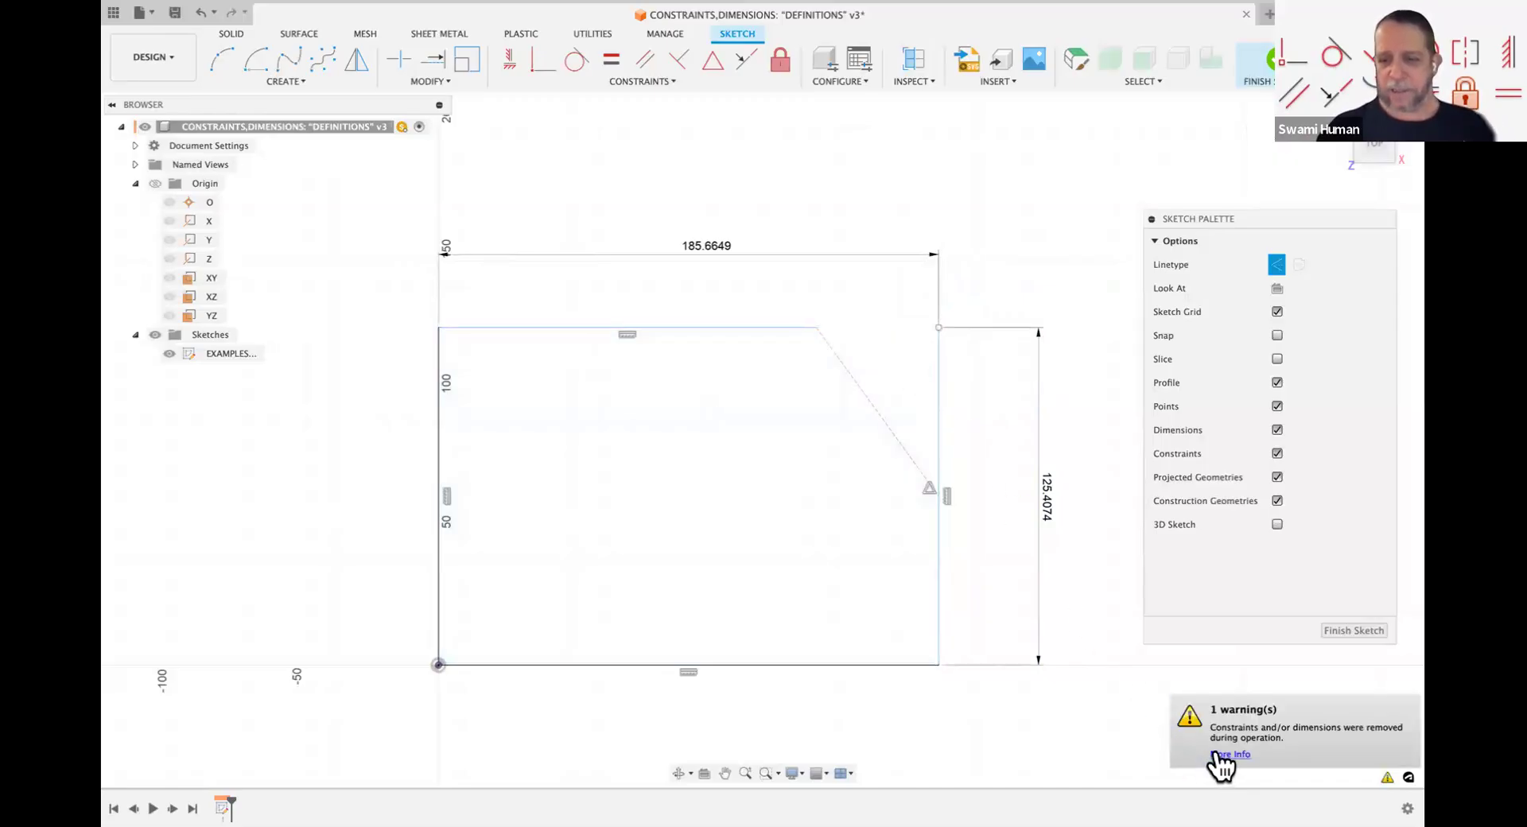
click(1215, 756)
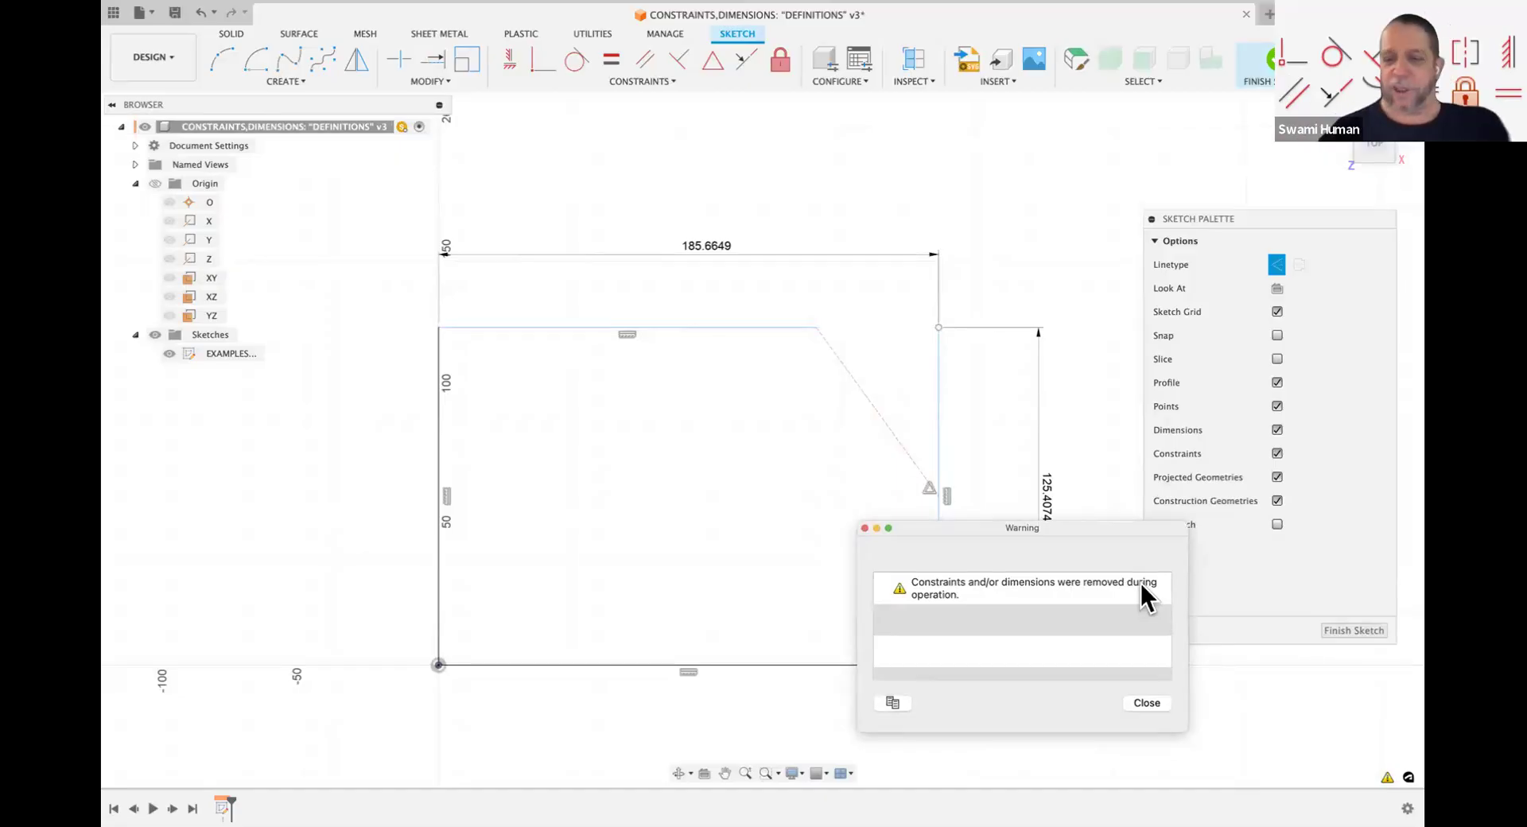
click(1149, 701)
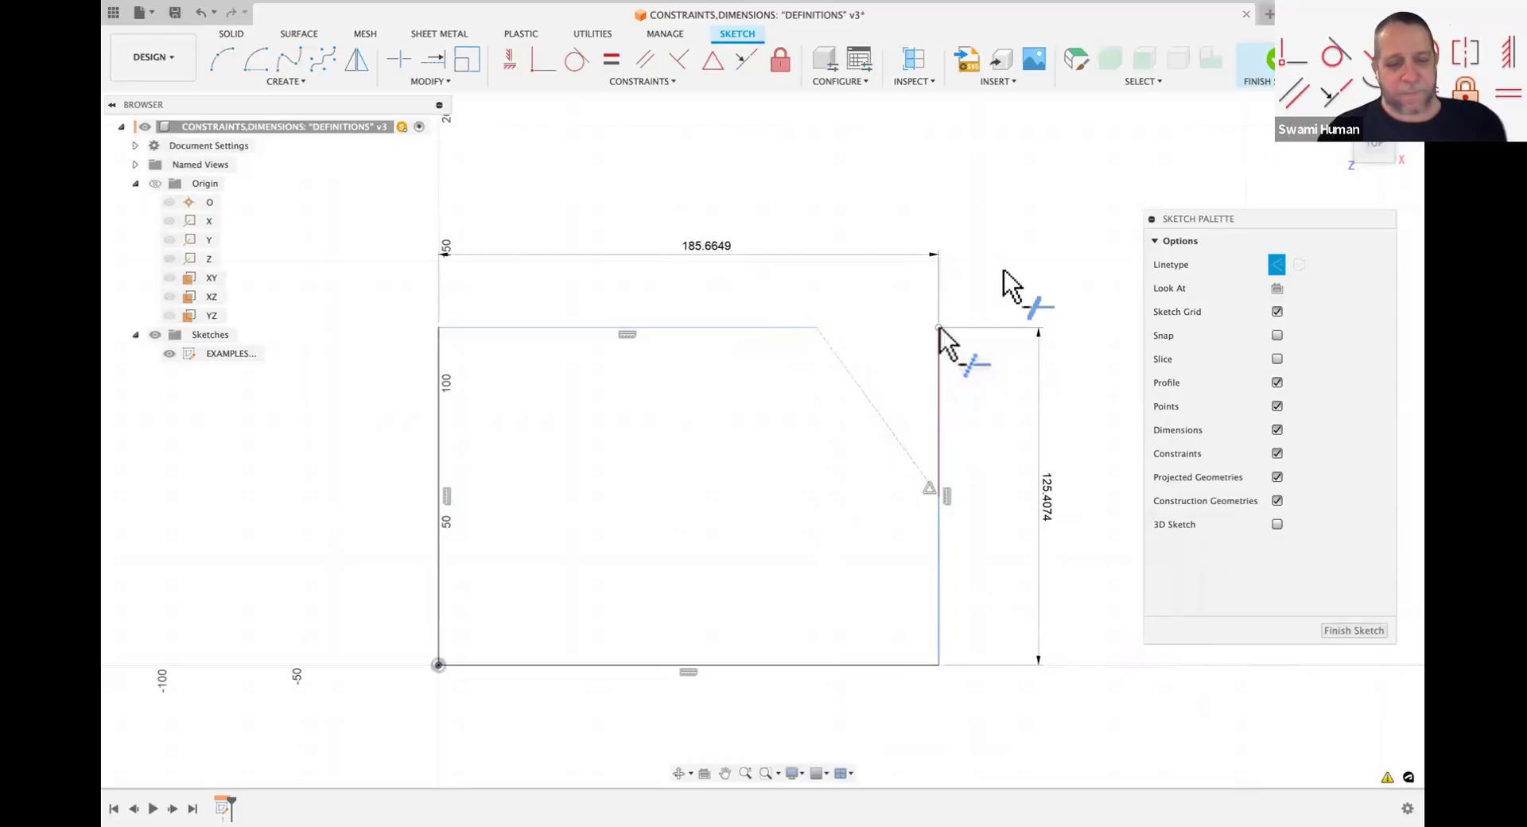
key(Escape)
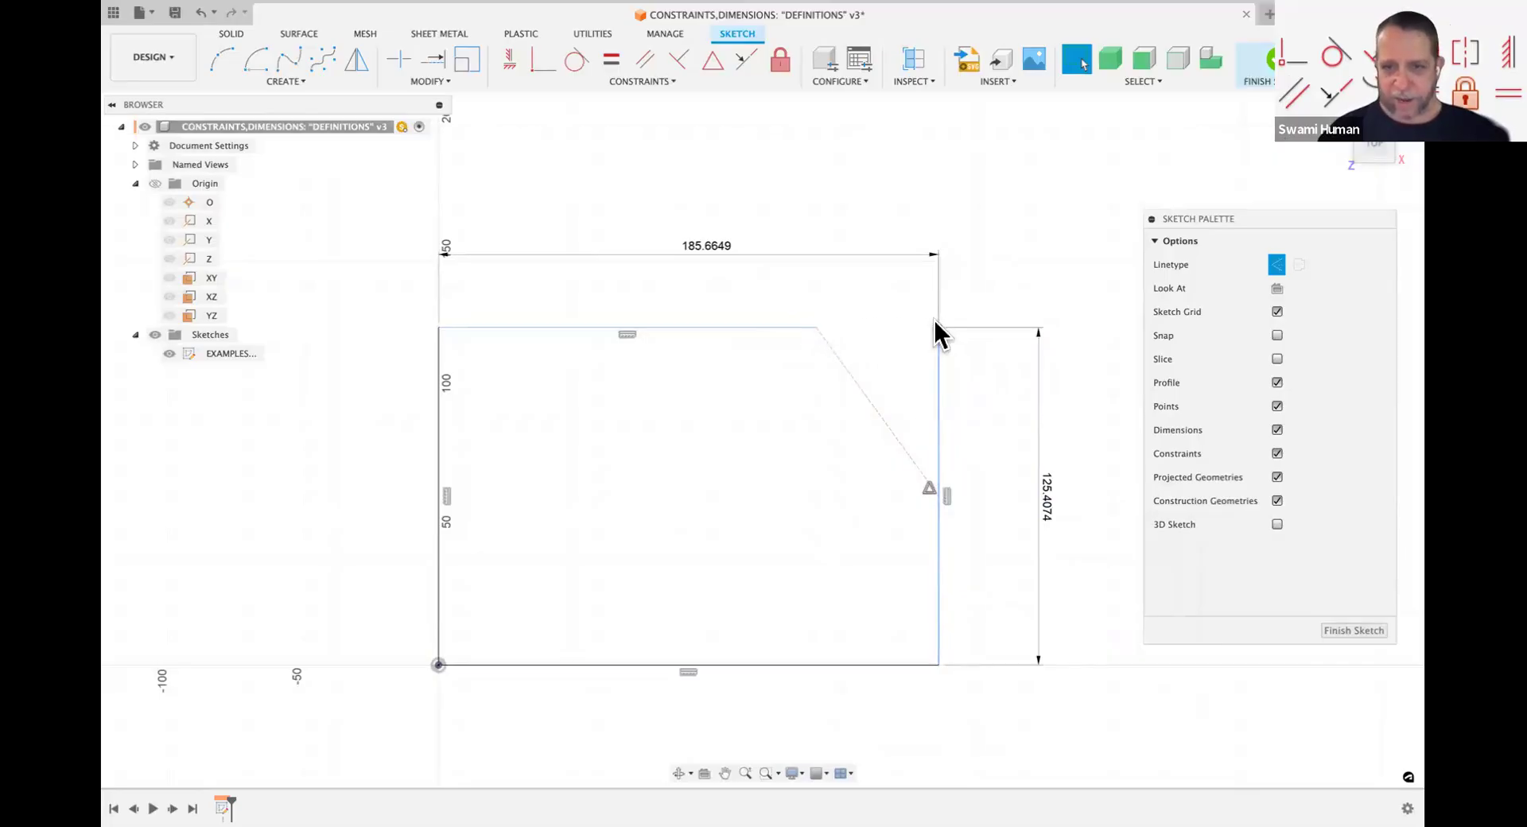
Step: Trim the right edge between the diagonal line and the former upper-right corner
mouse_move(920, 379)
mouse_down()
mouse_move(943, 303)
mouse_move(949, 368)
mouse_move(951, 303)
mouse_up()
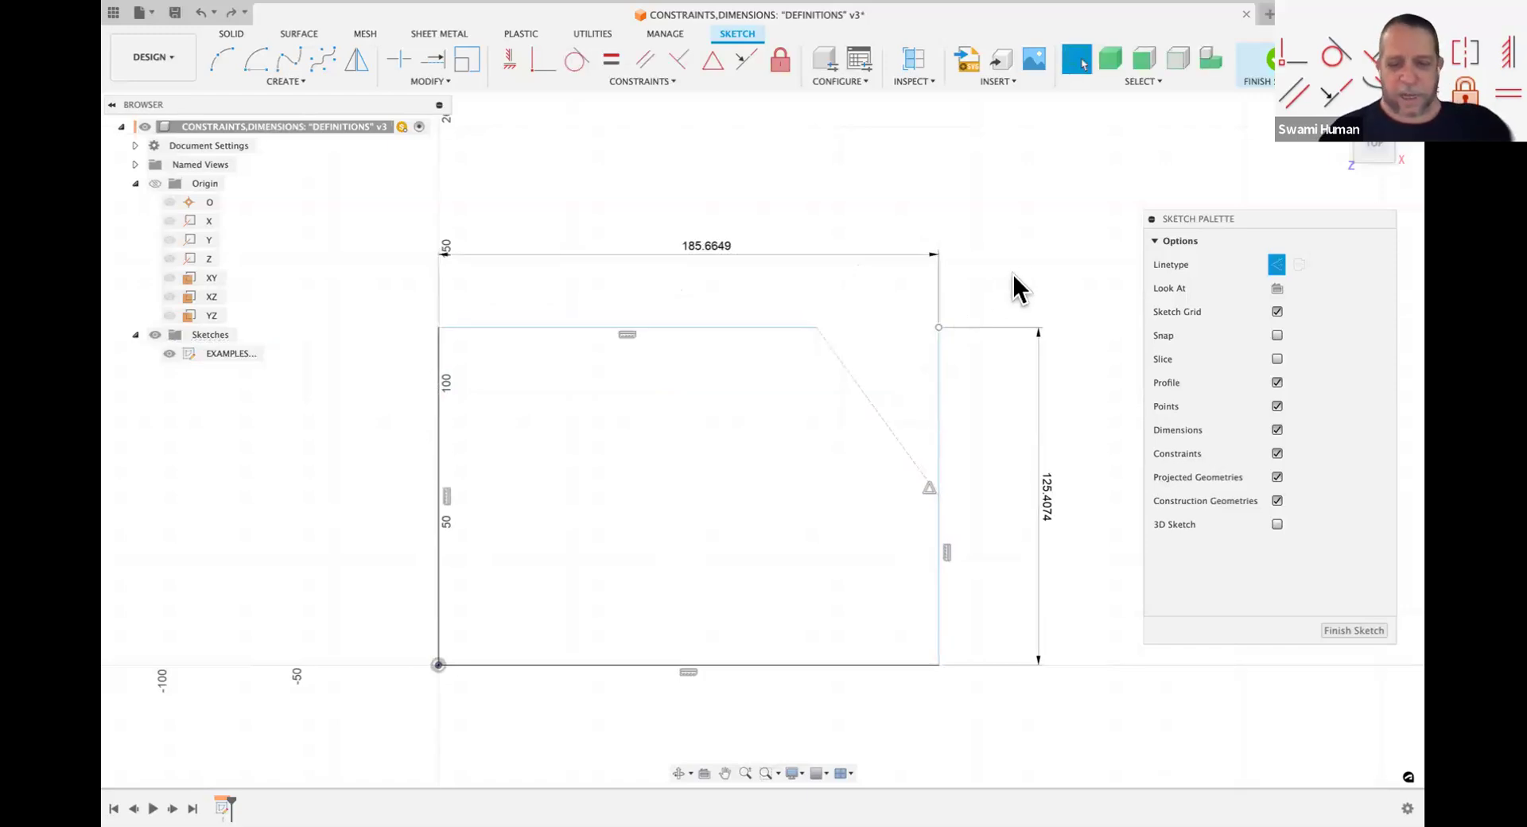
key(l)
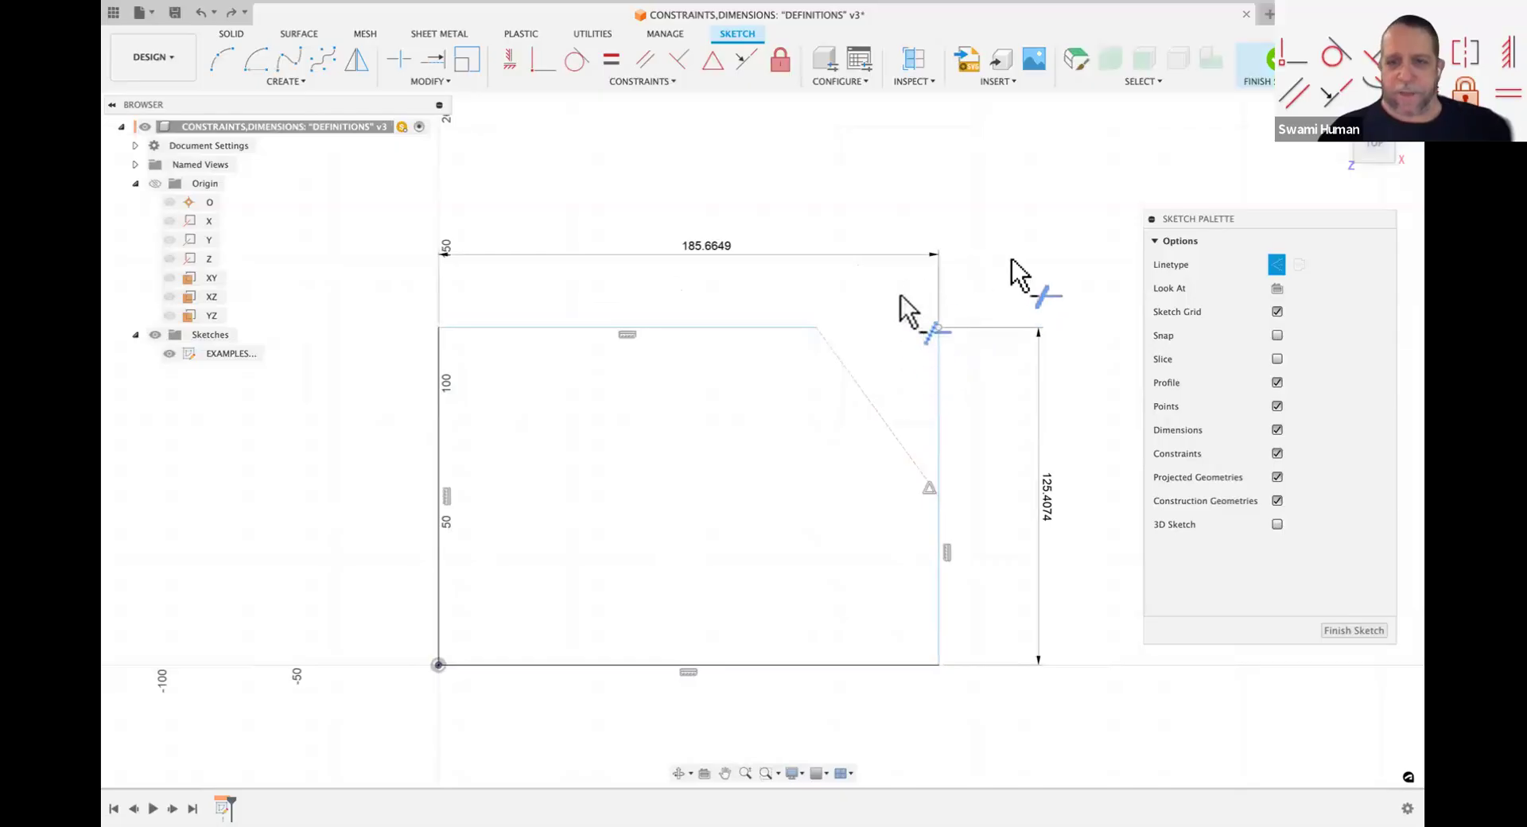
key(Escape)
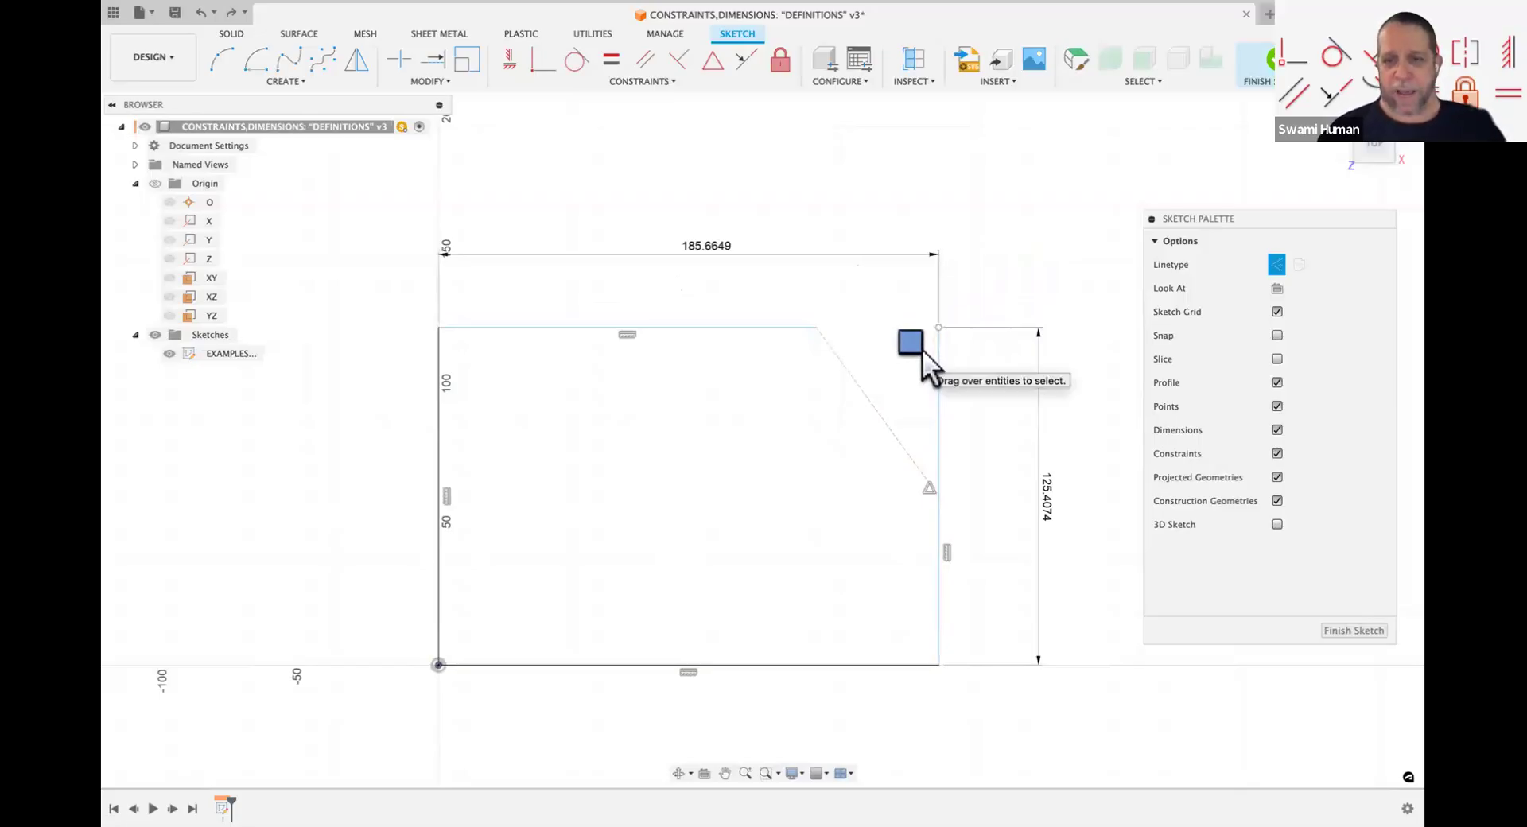
key(t)
click(972, 408)
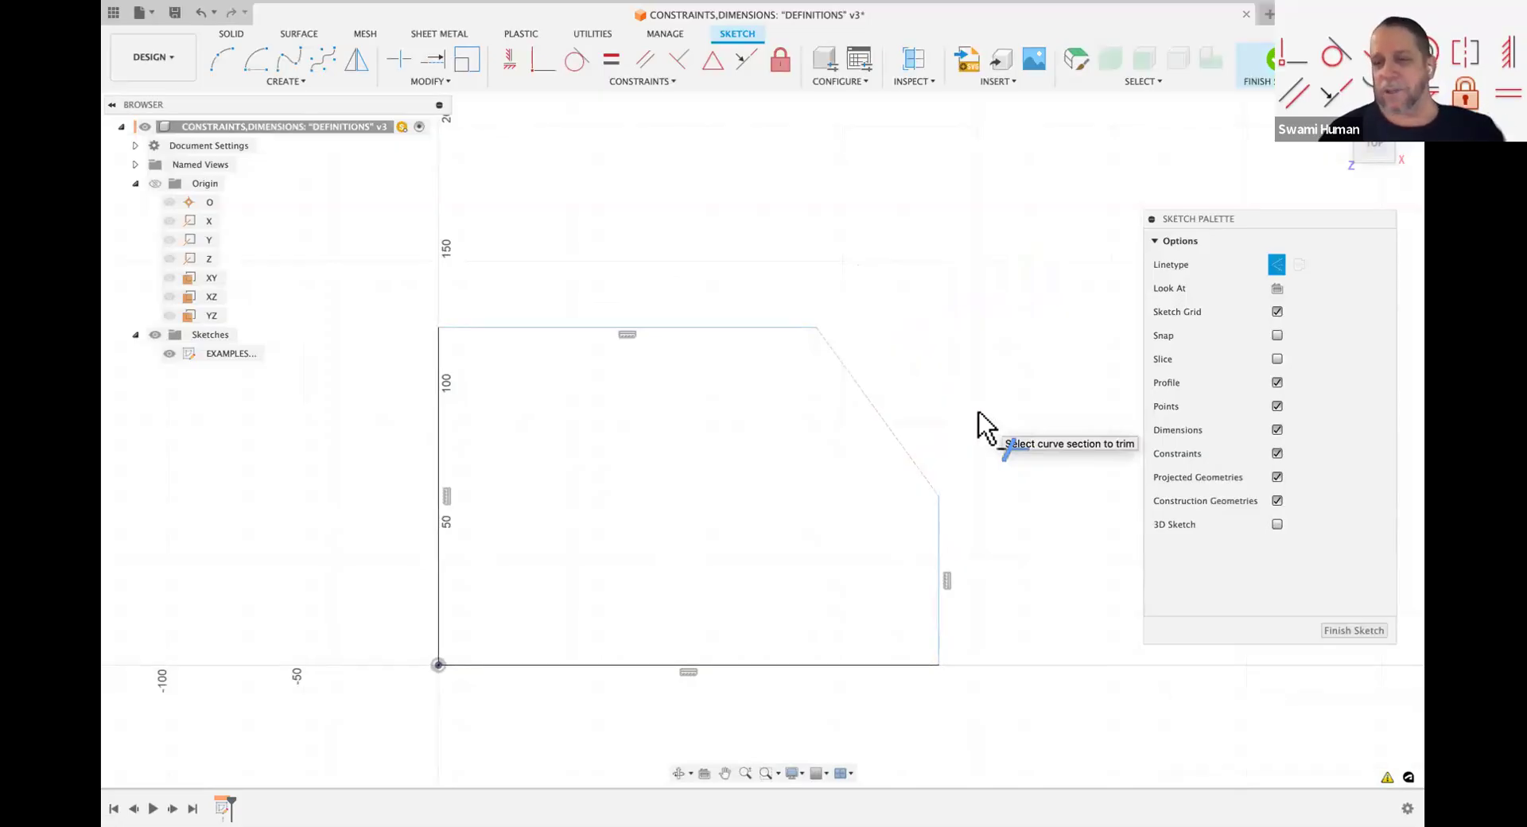
Step: Dimension the overall height between the top and bottom edges and the overall width between the left and right edges
key(d)
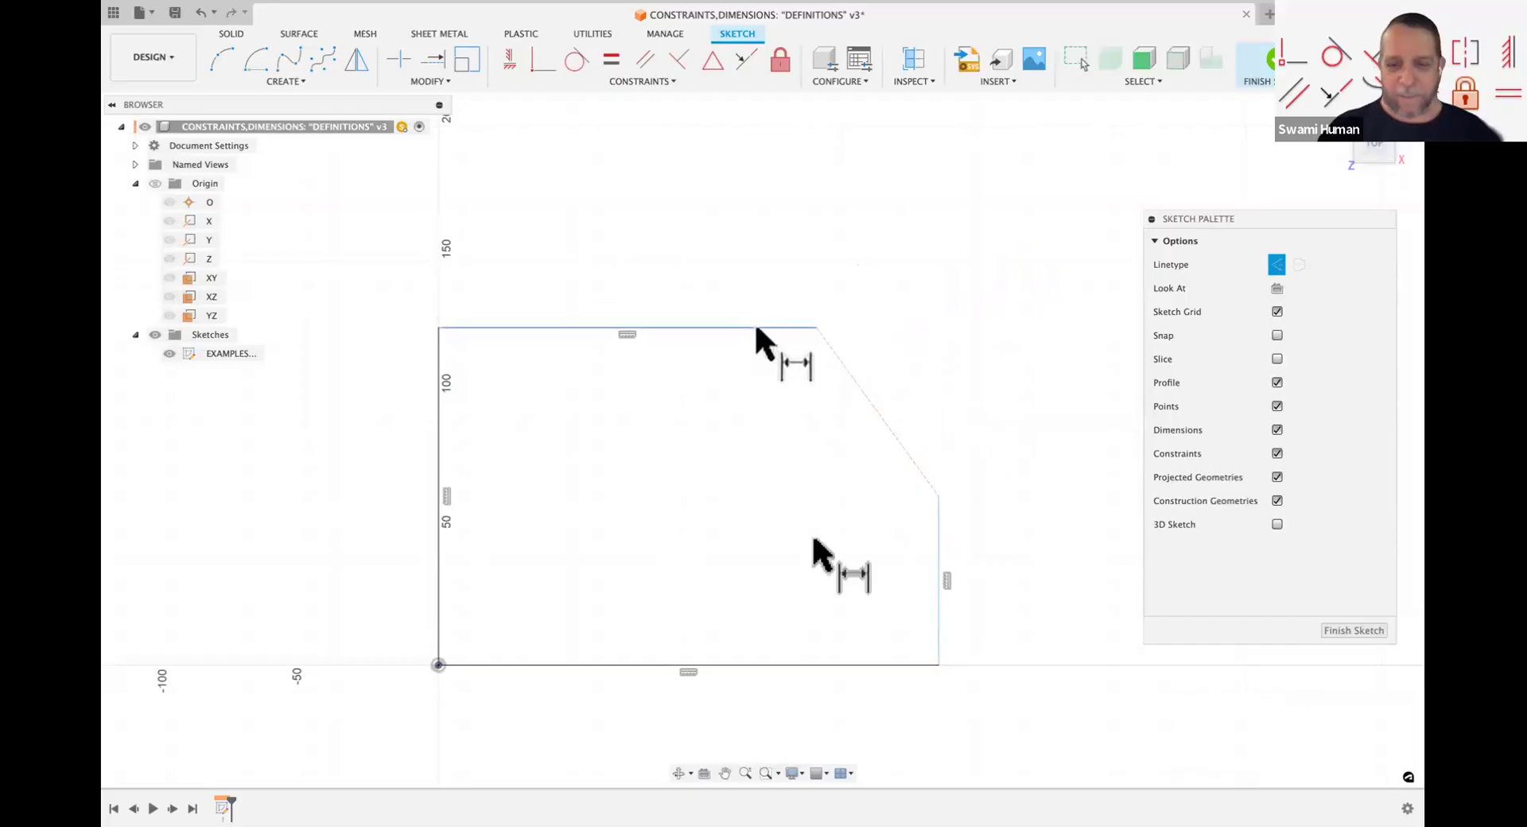
click(756, 328)
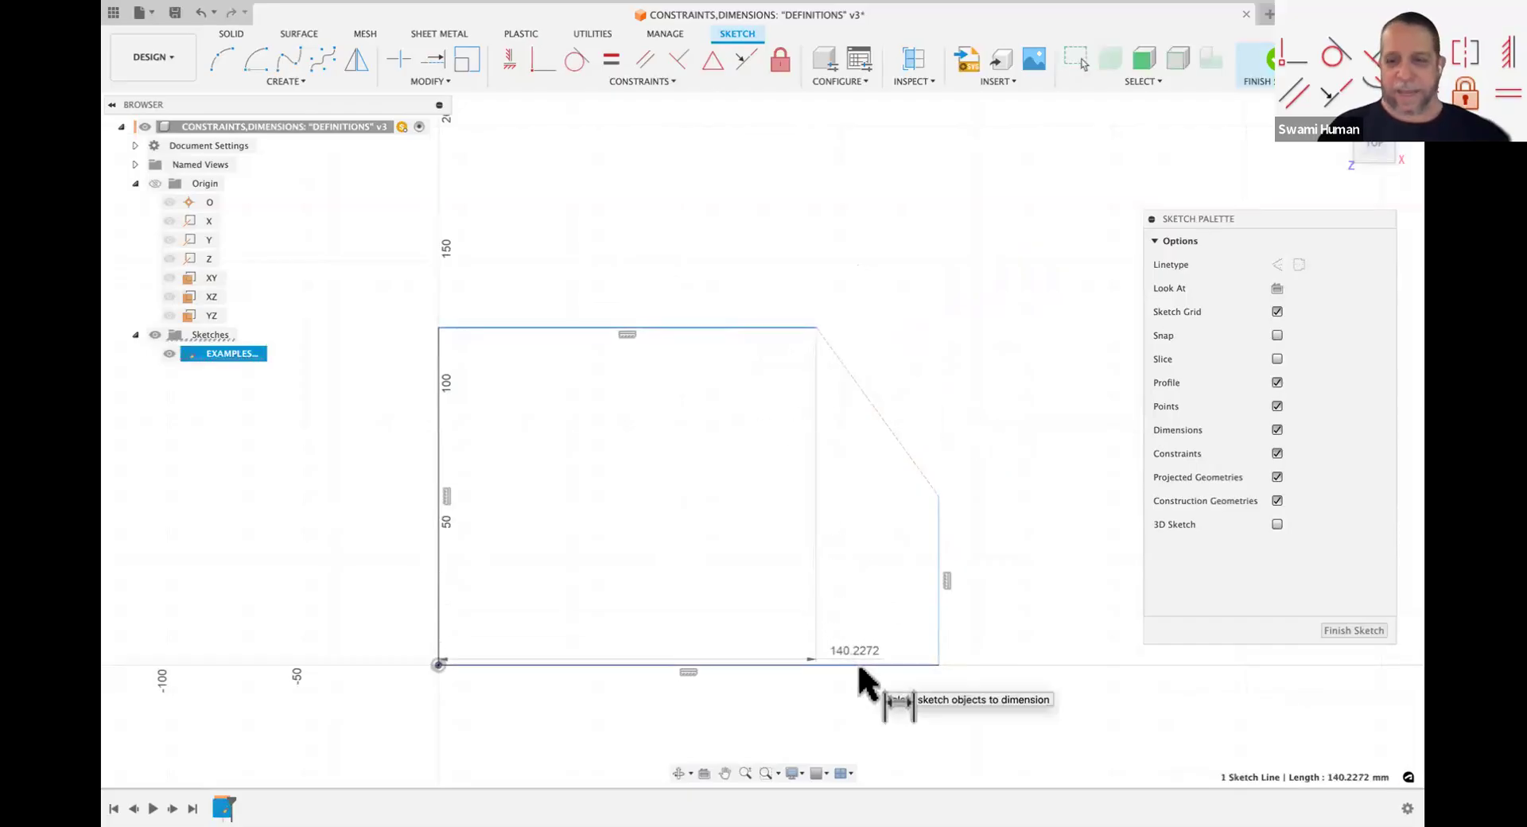
click(1037, 527)
click(940, 571)
click(438, 385)
click(729, 290)
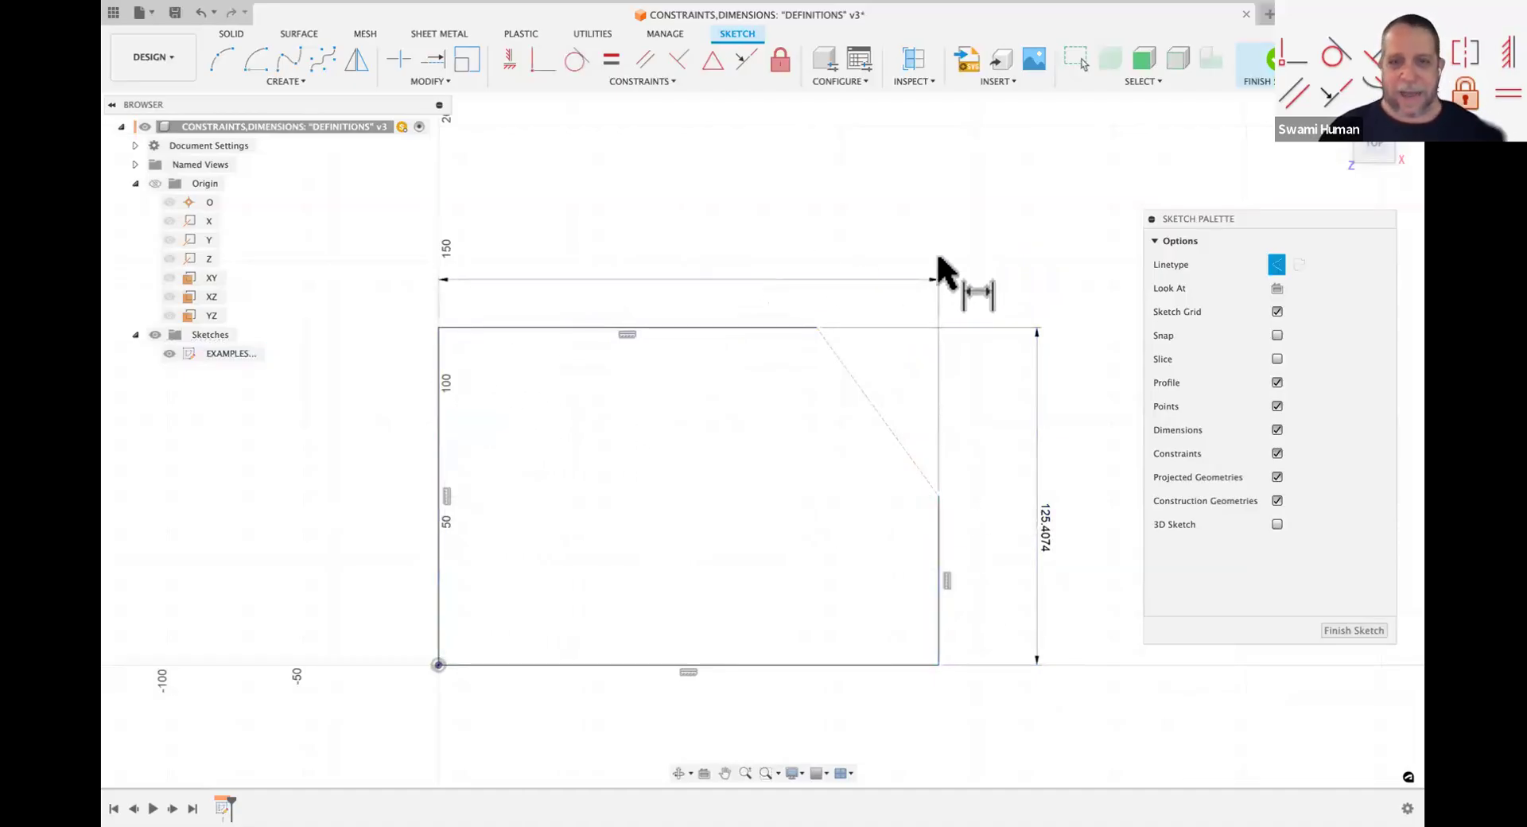
key(Escape)
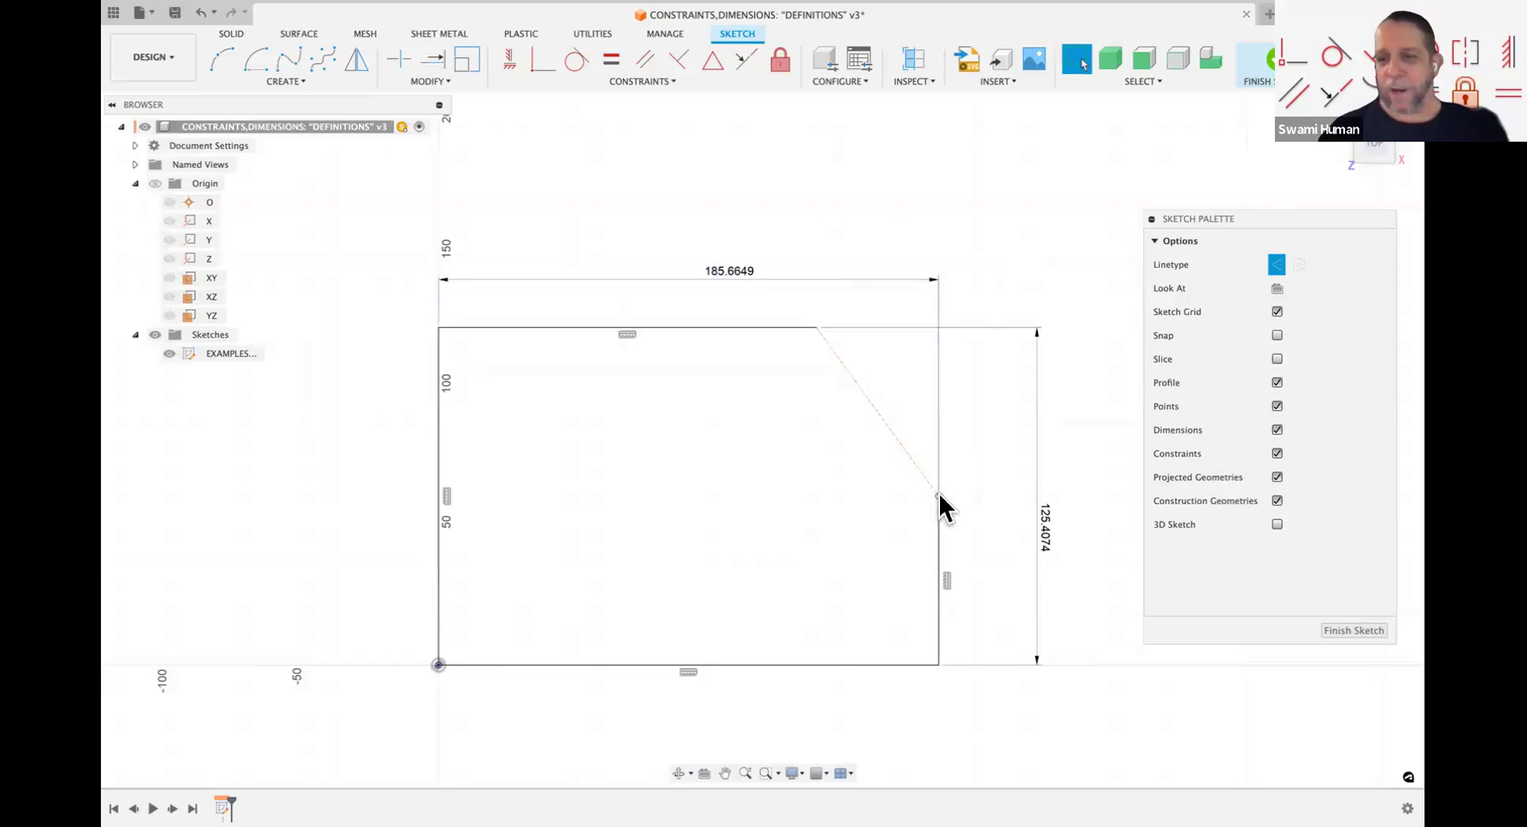
Step: Draw a horizontal line about 155 mm long from the left edge's midpoint and make its end coincident with the diagonal's lower endpoint
mouse_move(937, 495)
mouse_down()
mouse_move(938, 413)
mouse_move(941, 466)
mouse_up()
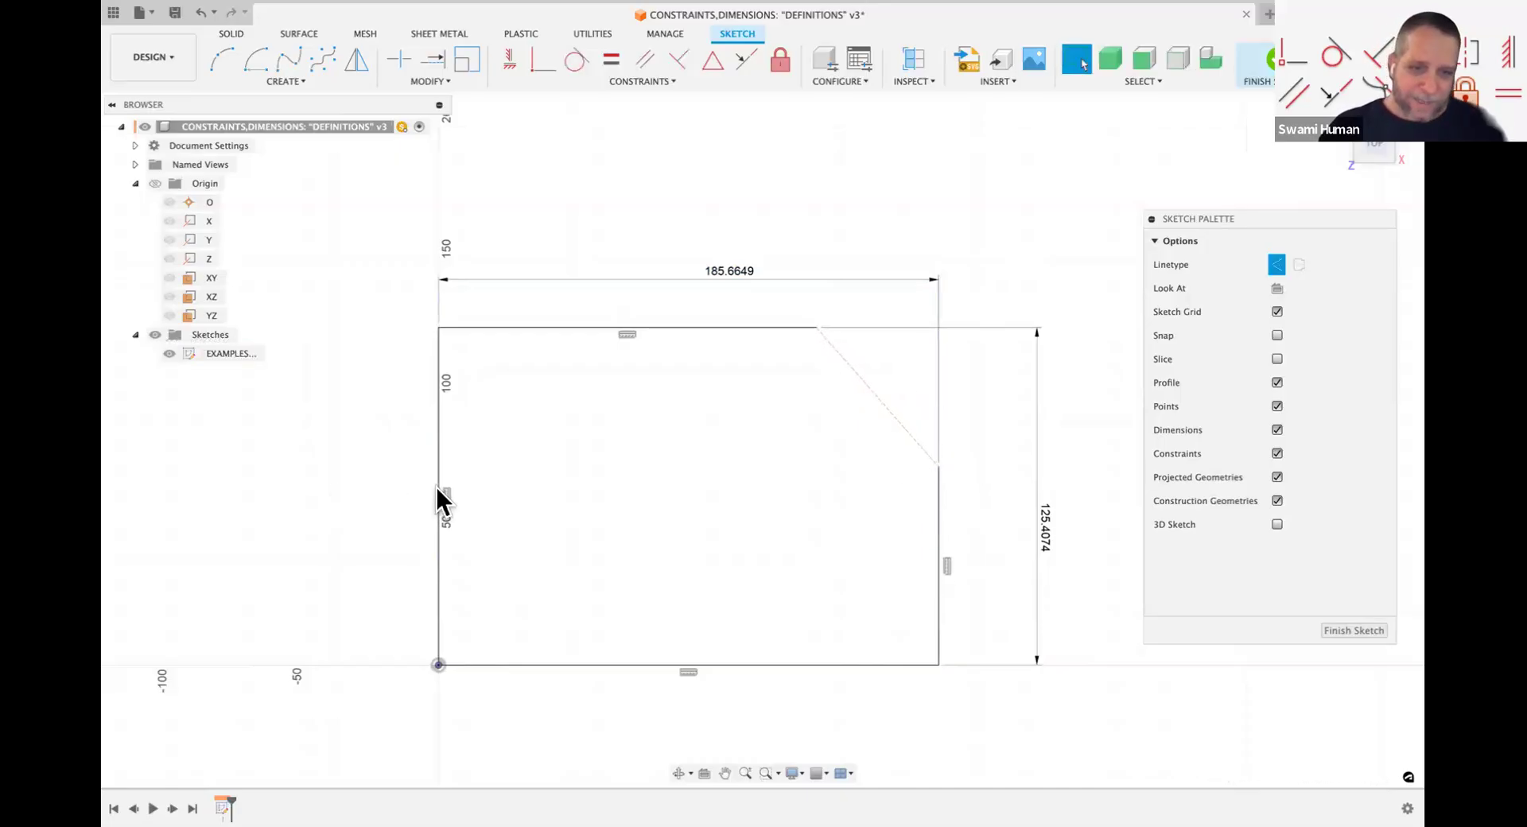
key(l)
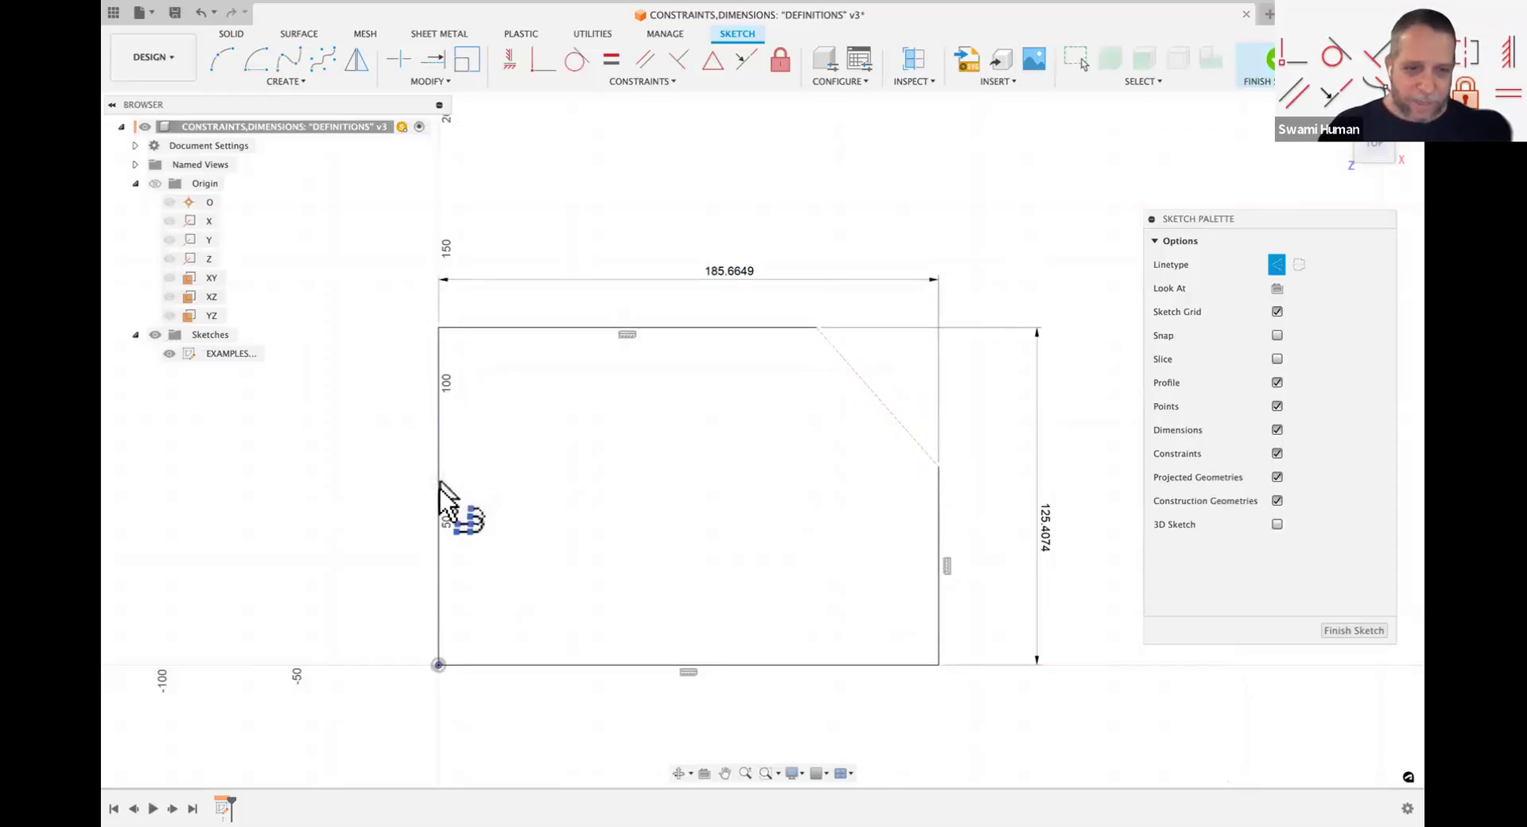
click(439, 495)
click(855, 496)
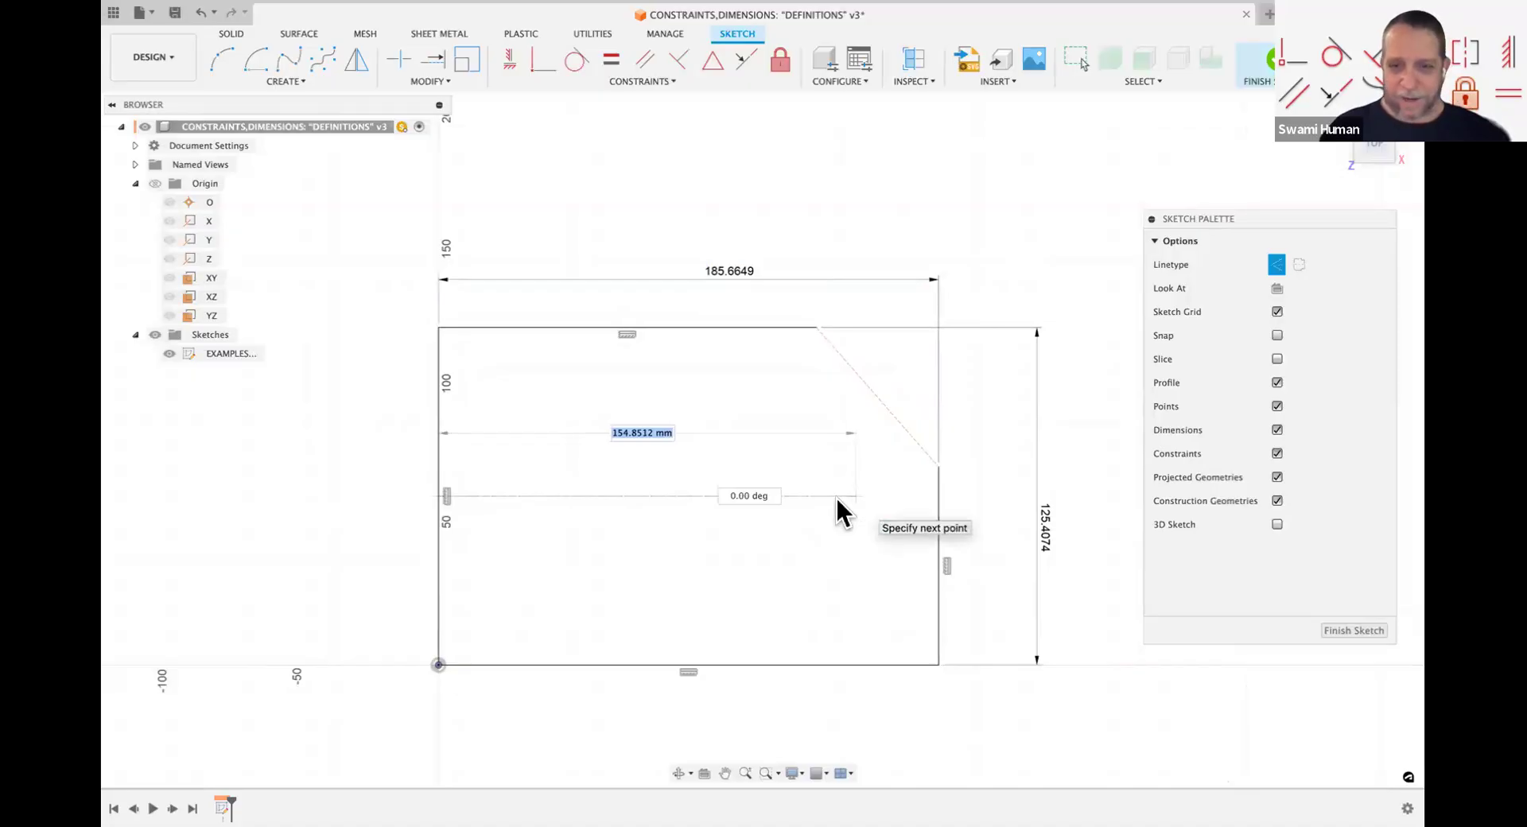
key(Escape)
drag(1002, 523, 1004, 527)
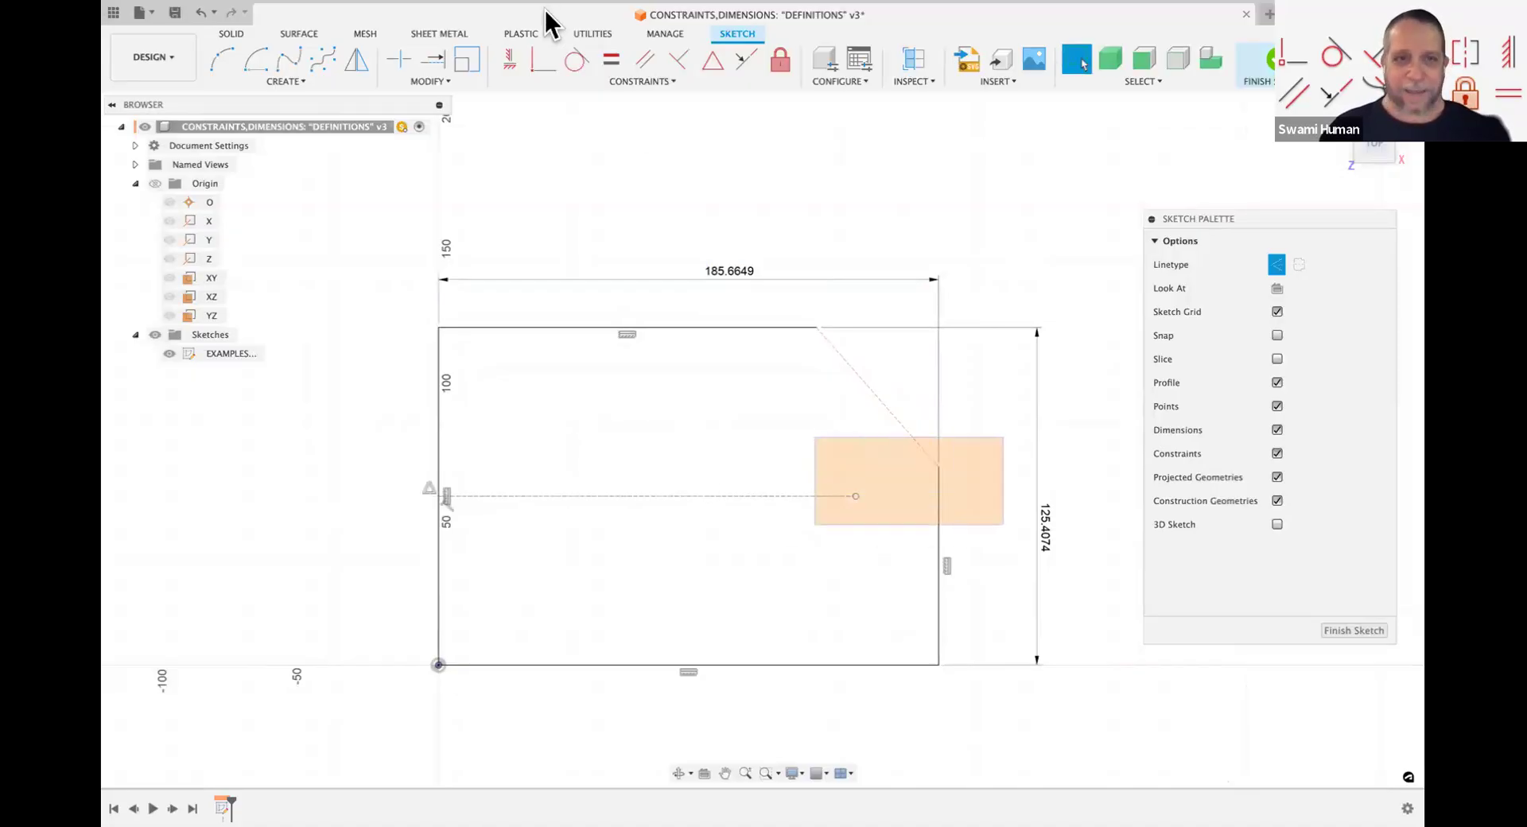
click(540, 58)
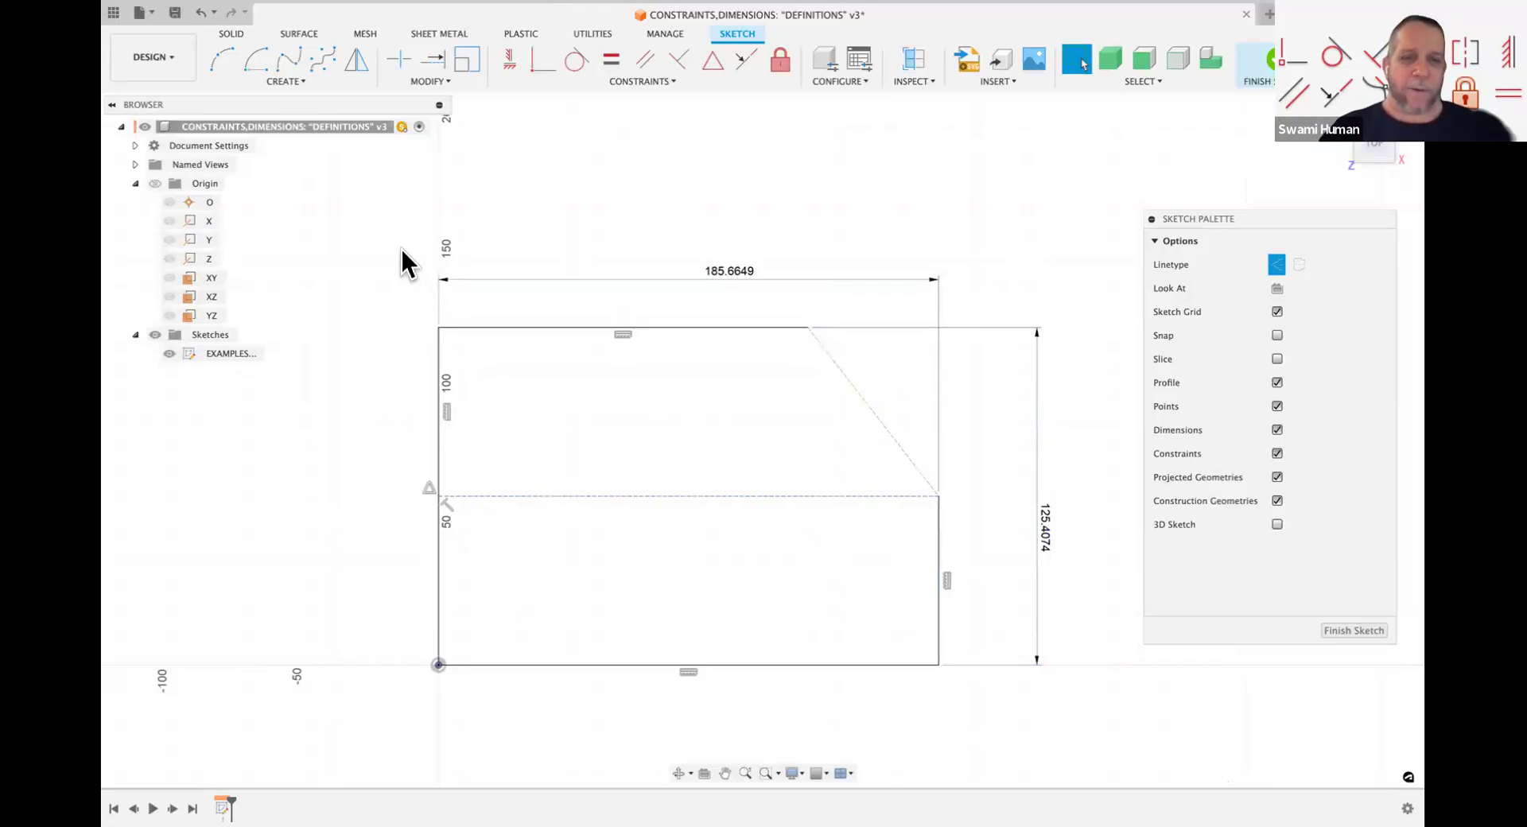
Step: Delete all of the trimmed rectangle's geometry and dimensions from the sketch
drag(942, 641, 1081, 699)
key(Delete)
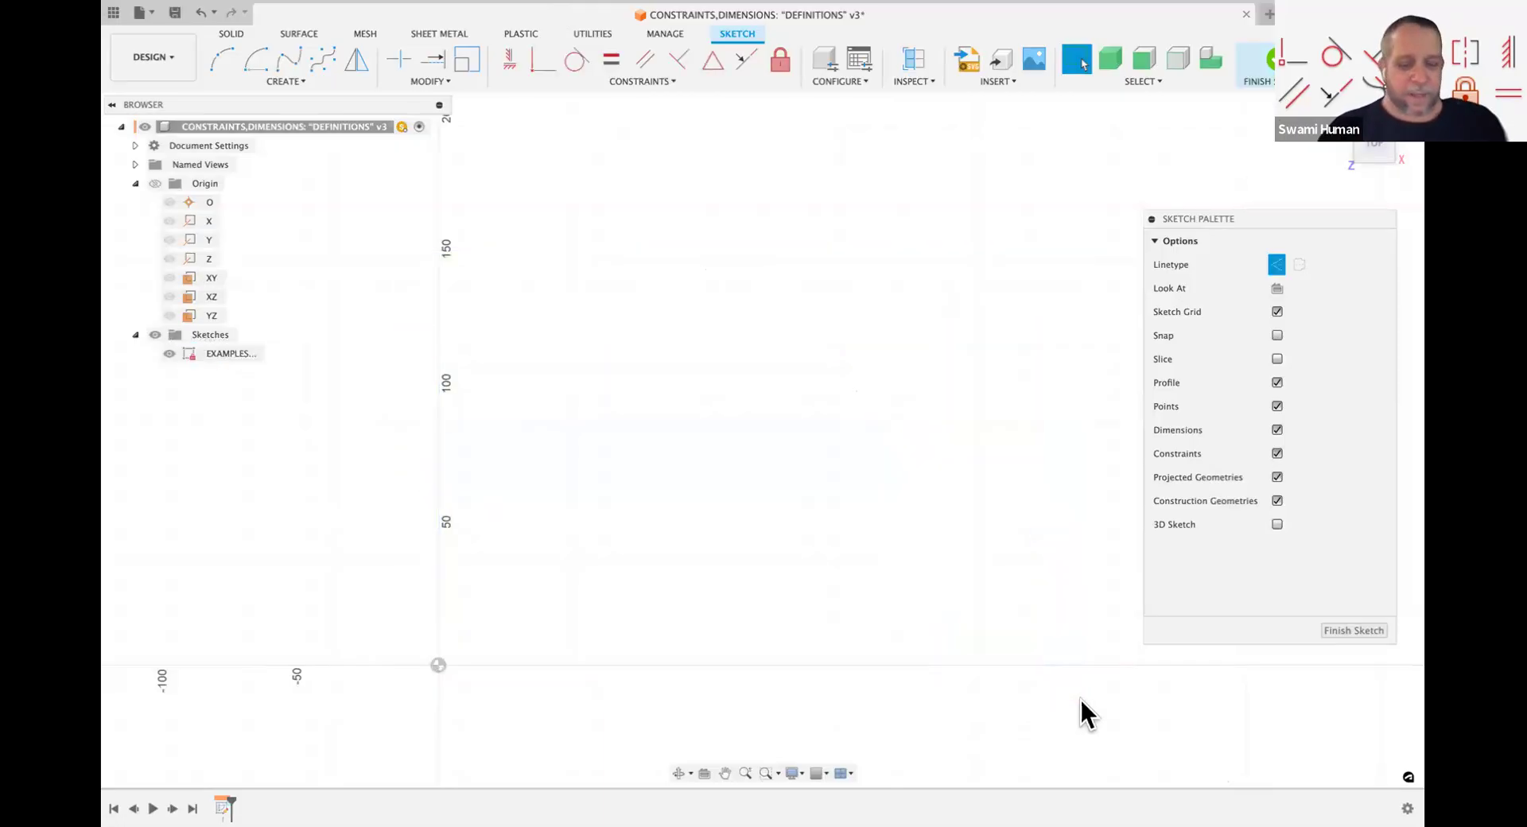
Step: Draw a two-point rectangle with one corner at the origin and convert its construction lines to normal lines
key(r)
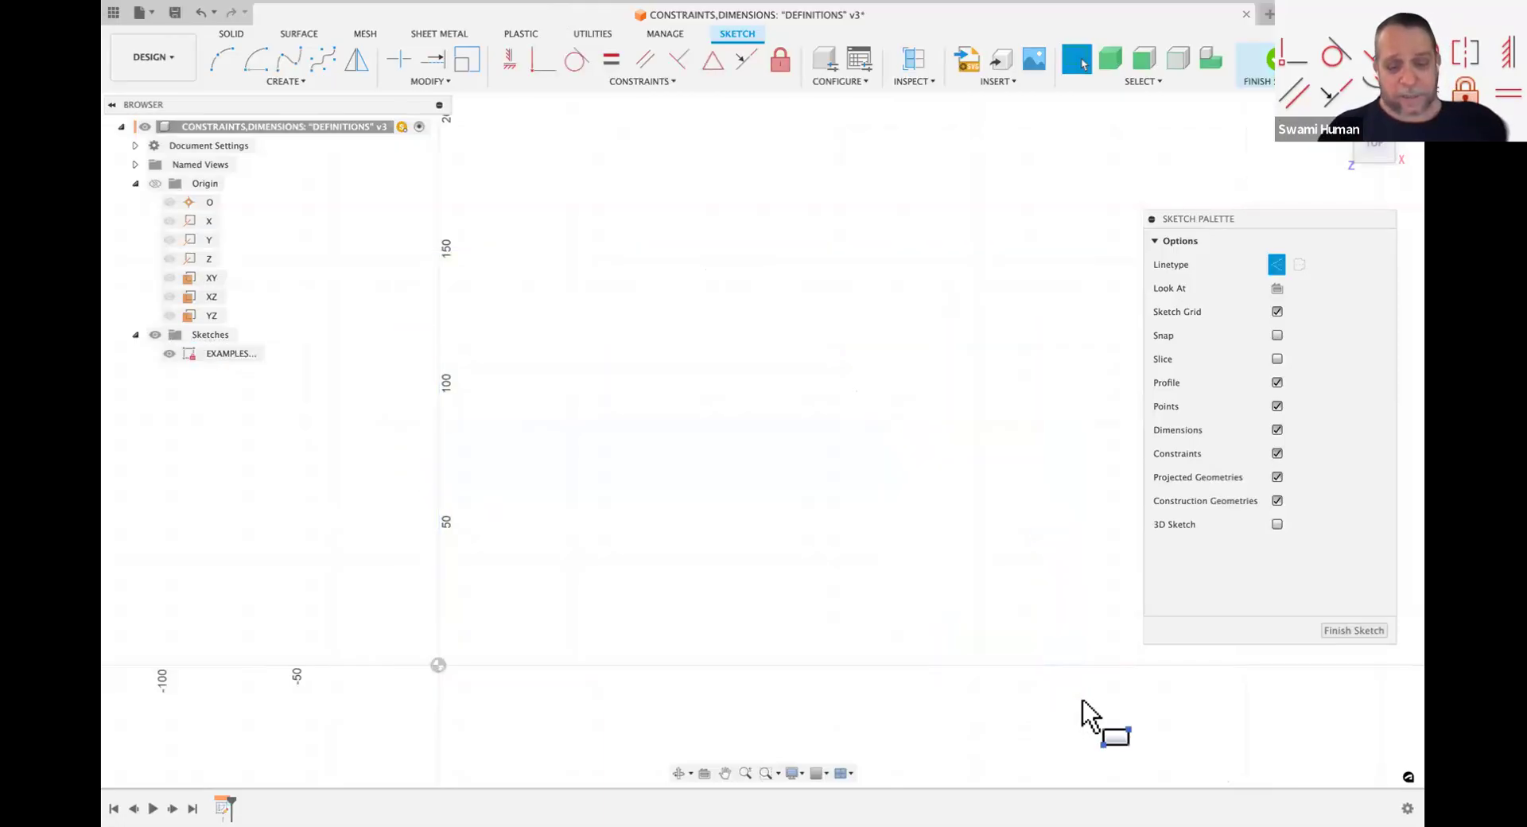
click(439, 665)
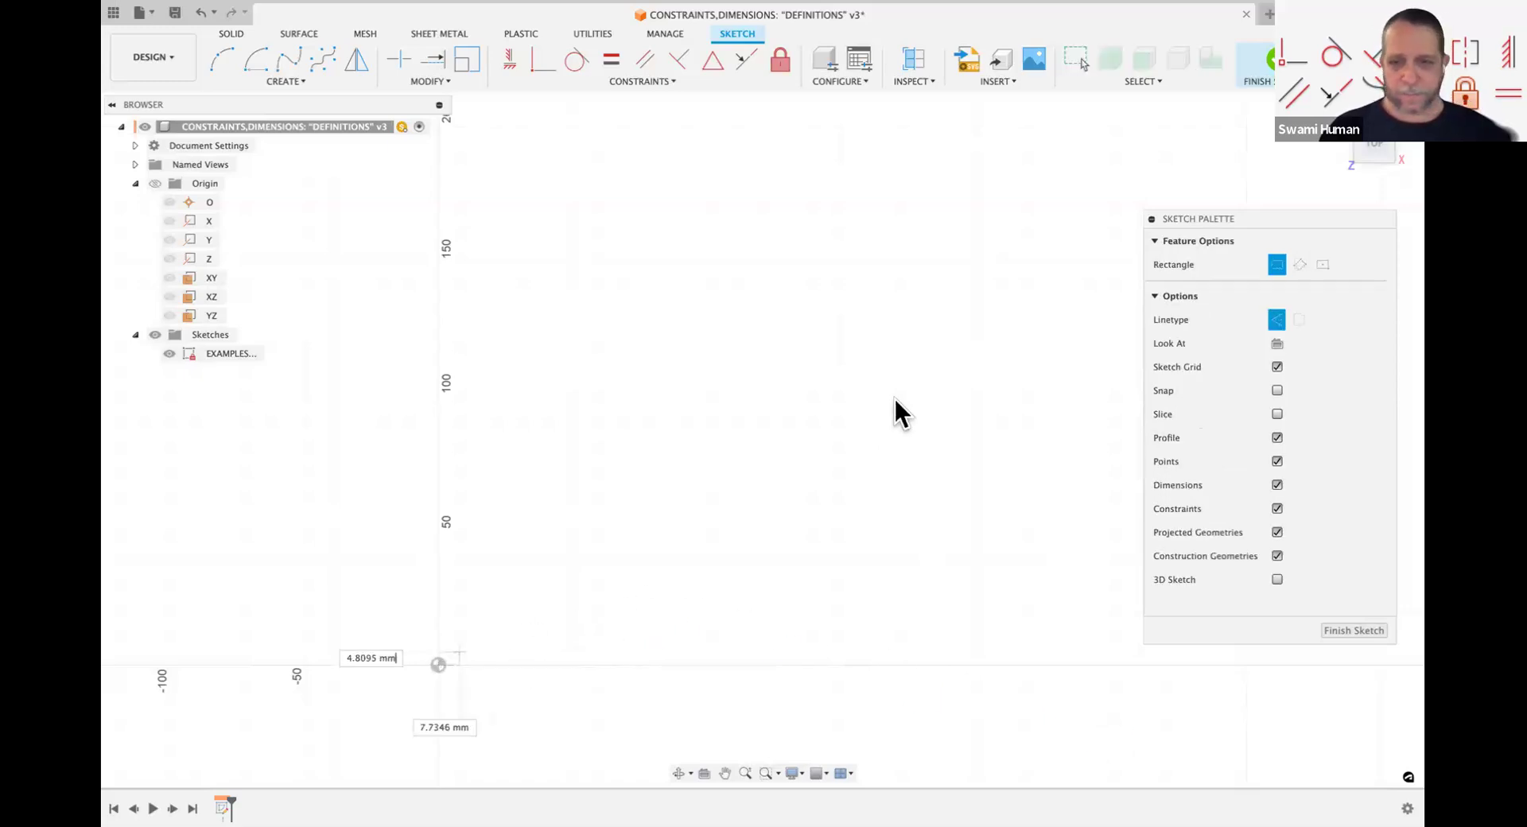
click(924, 364)
key(Escape)
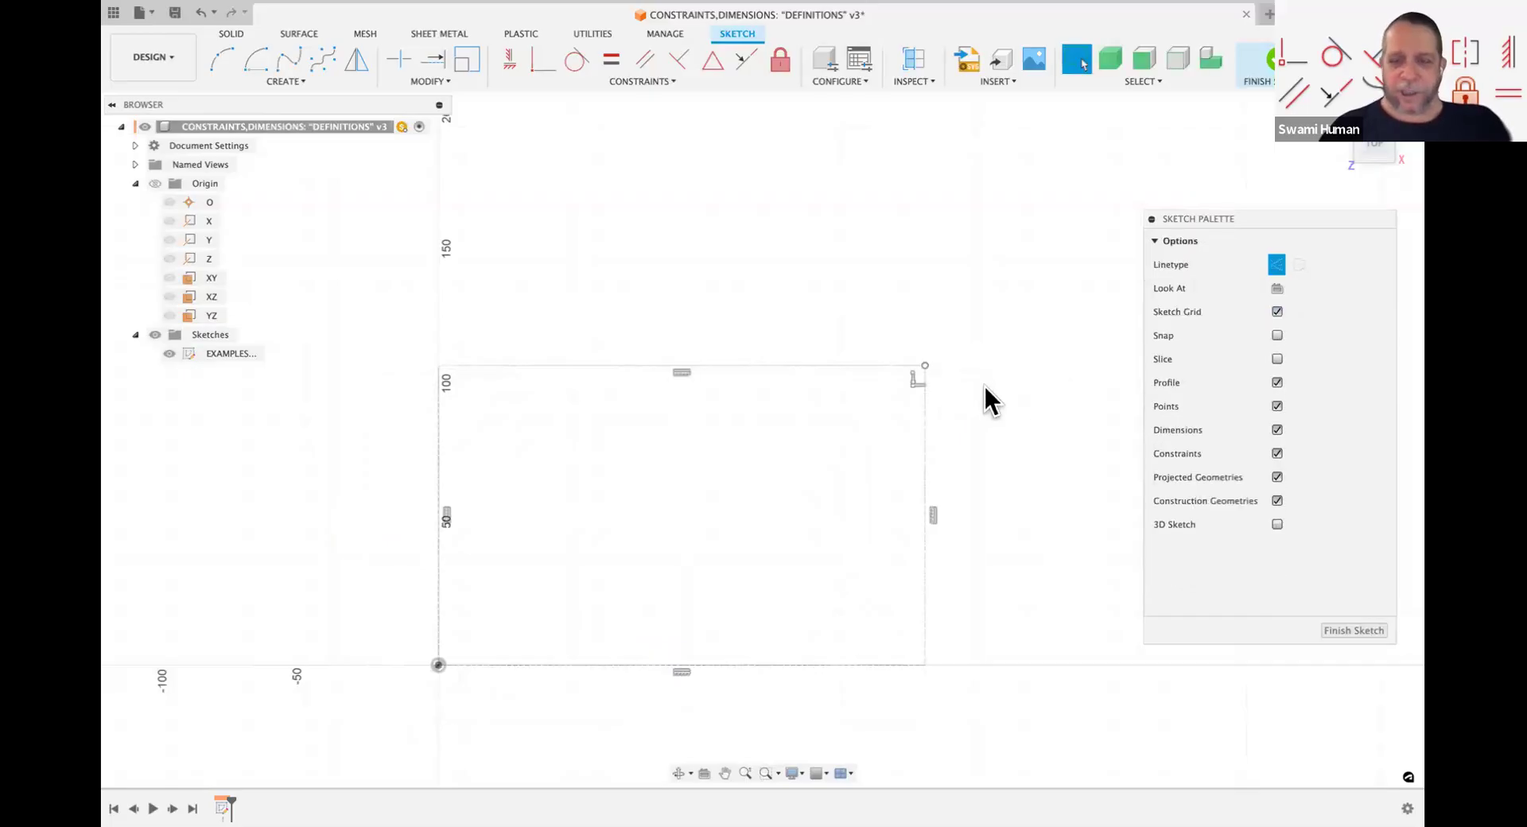
drag(963, 612, 999, 704)
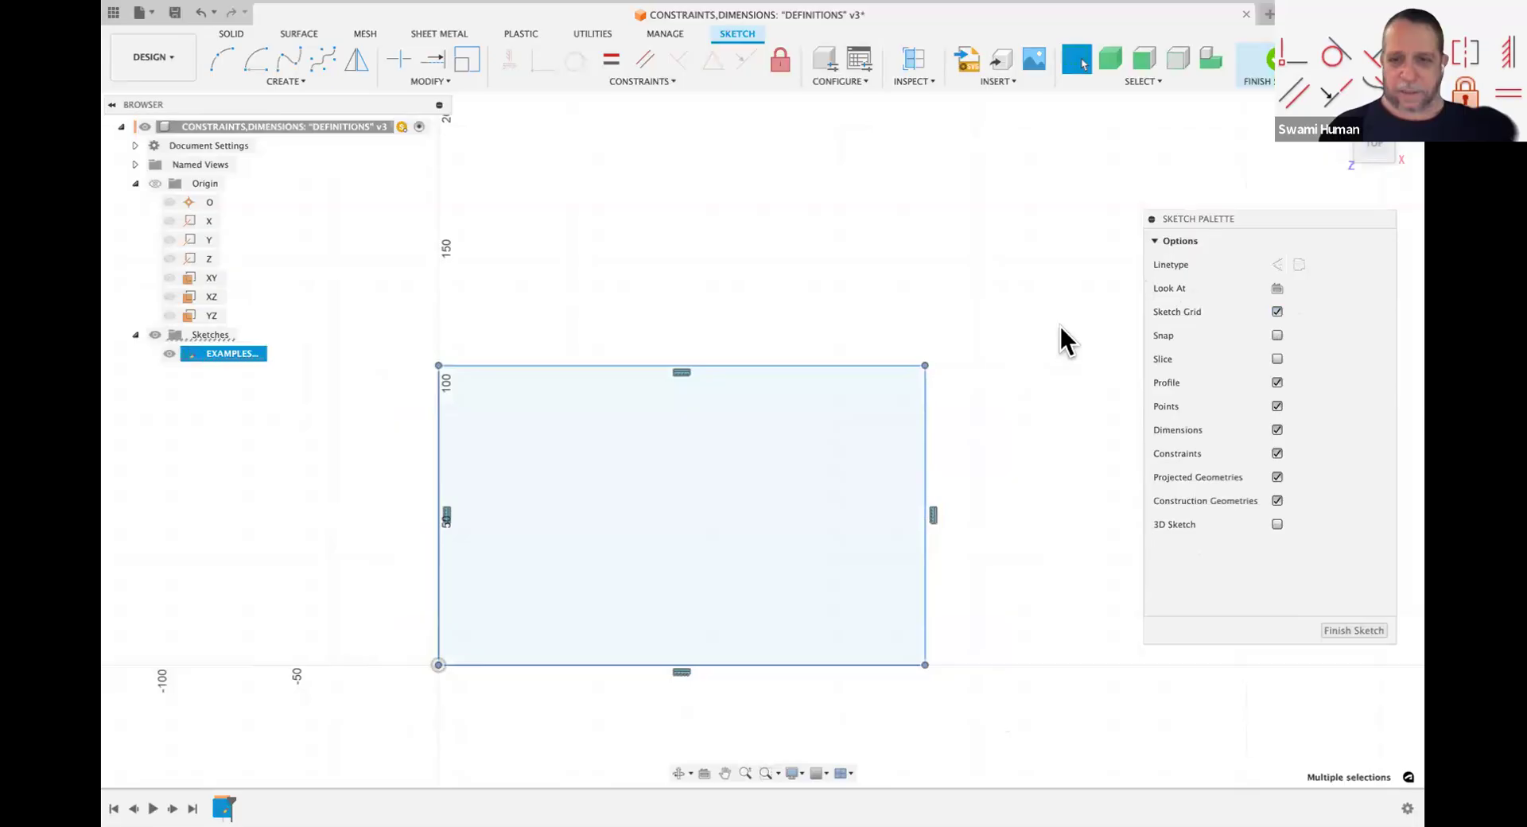
key(Escape)
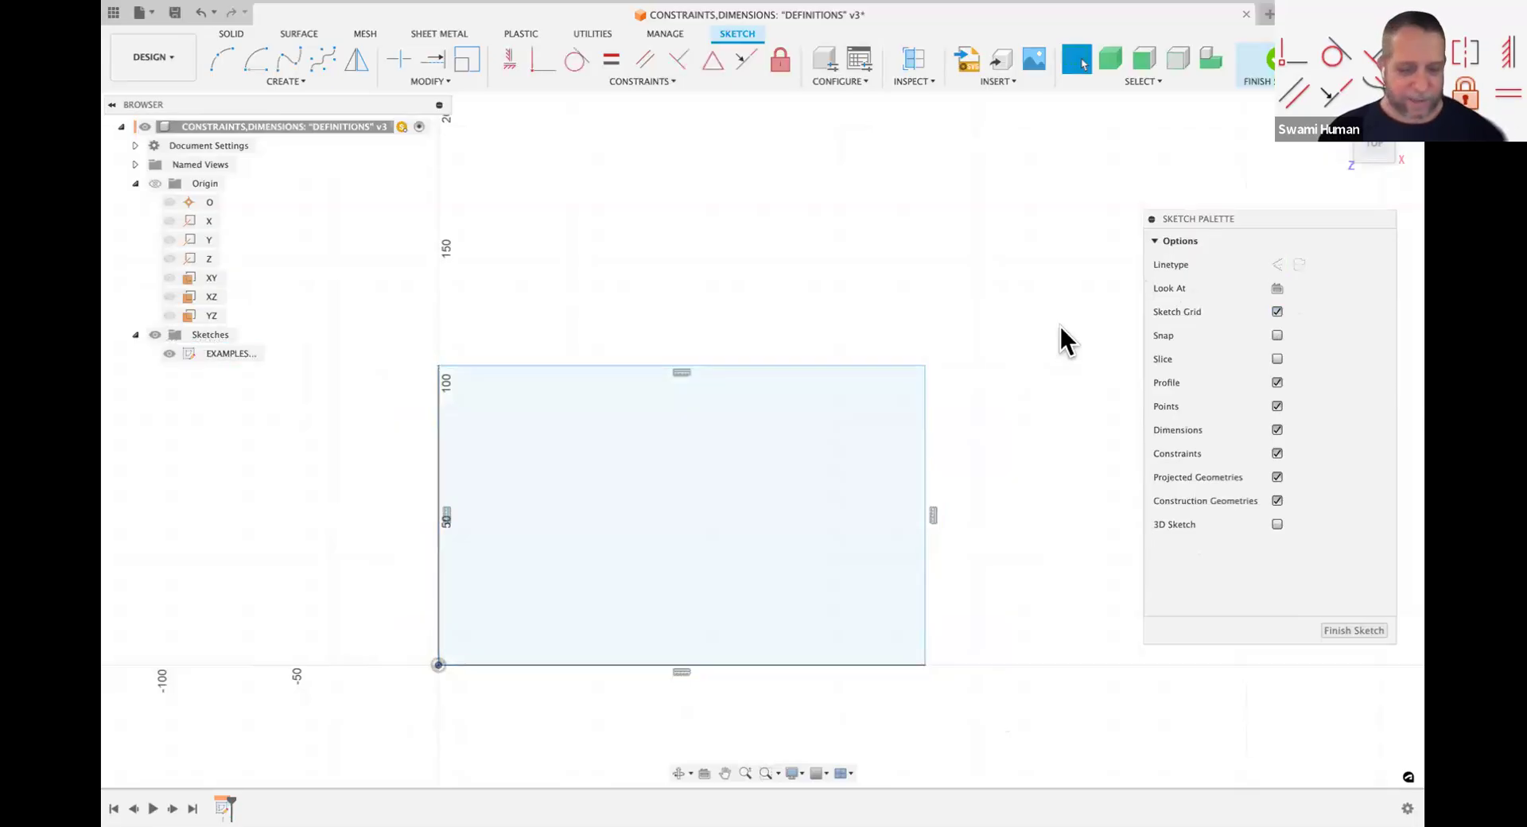
Step: Draw a diagonal line about 70 mm long from the new rectangle's top edge to the midpoint of its right edge
key(l)
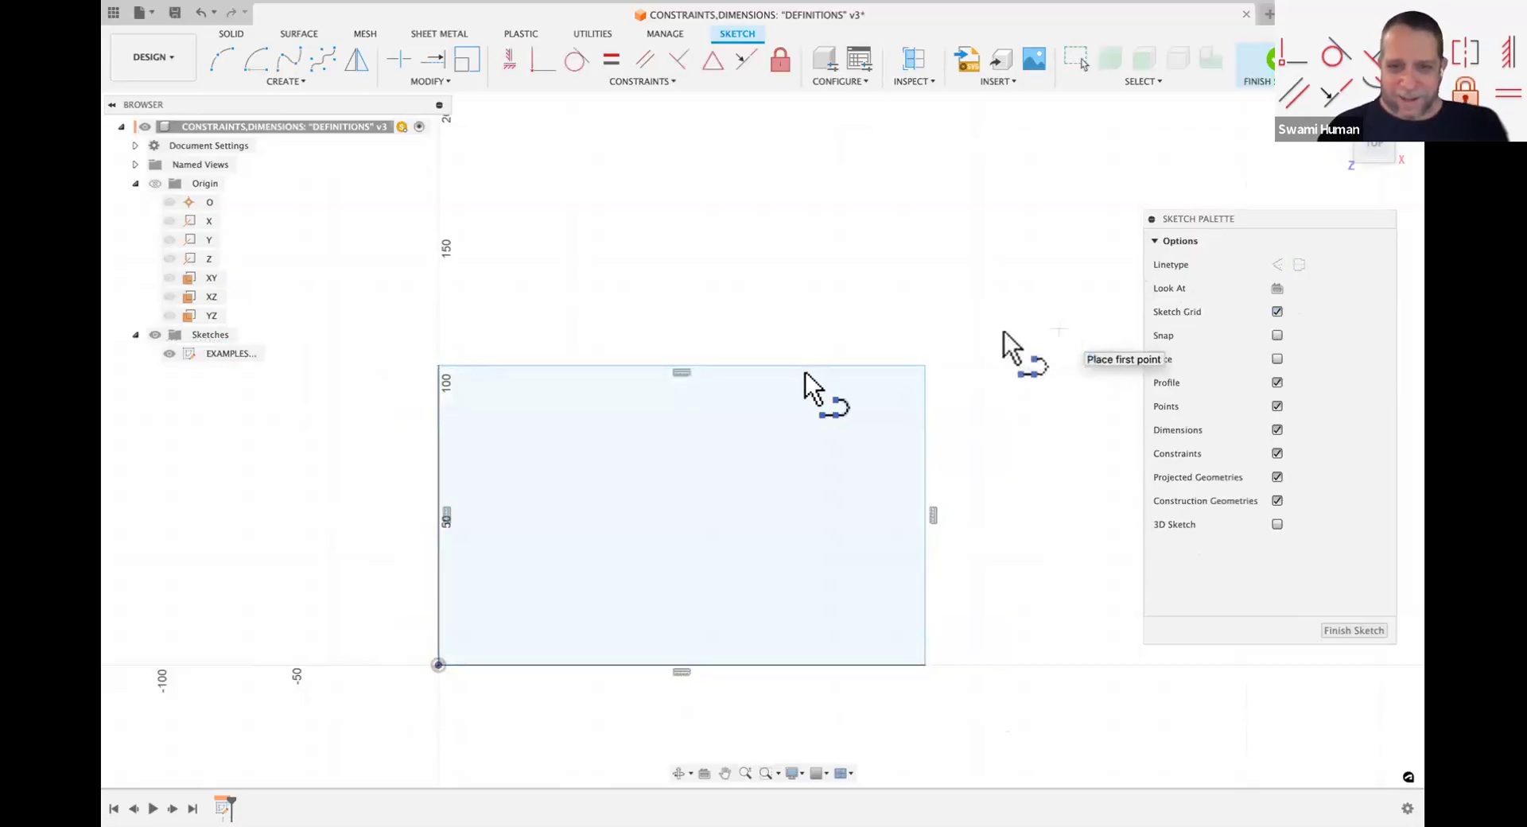
click(811, 367)
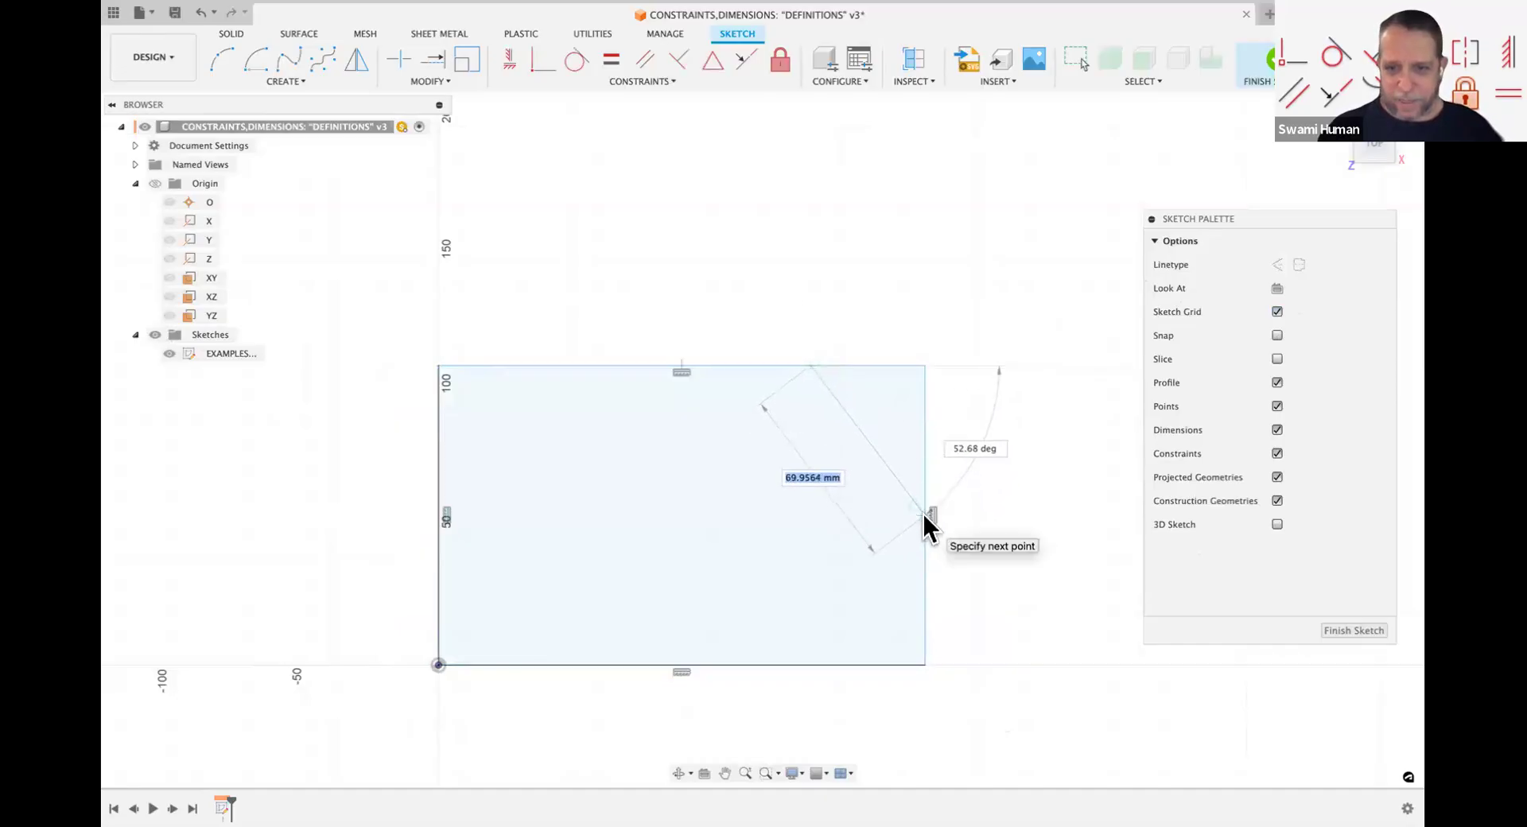
click(923, 515)
key(Escape)
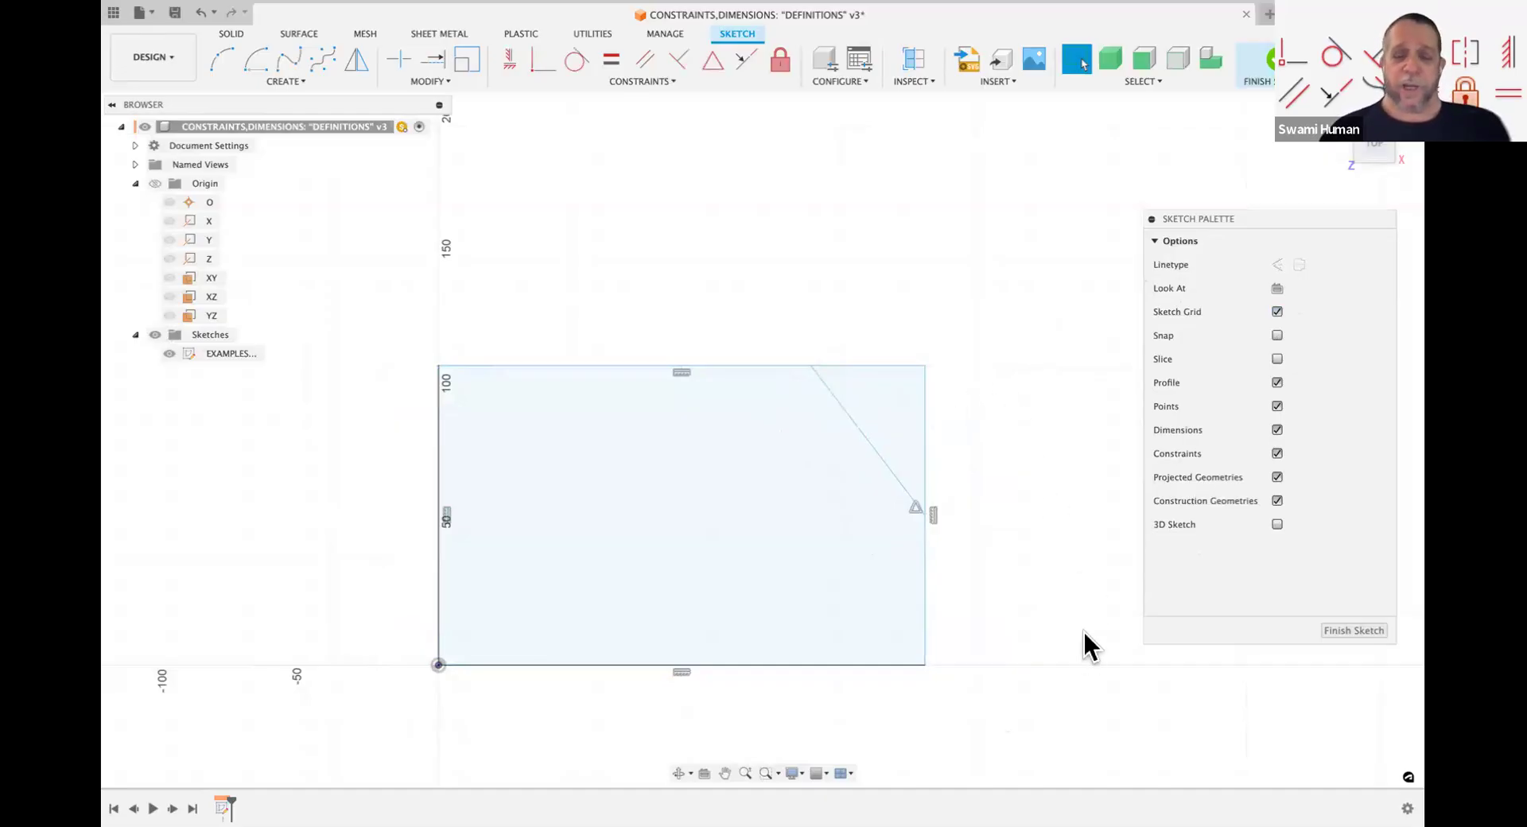
Step: Trim the top and right edge segments outside the diagonal to cut off the rectangle's upper-right corner
click(702, 462)
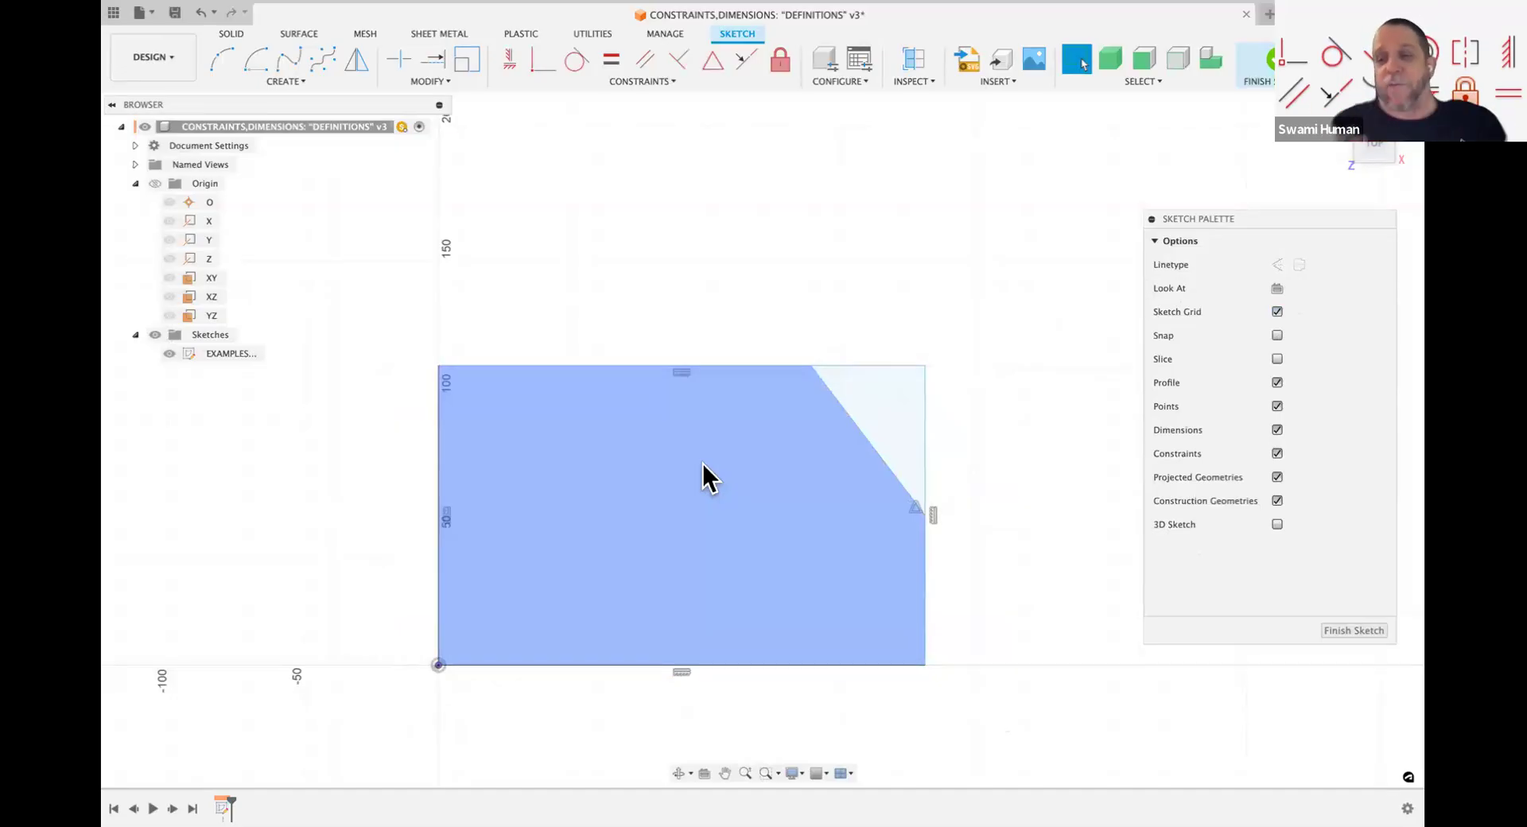
click(742, 245)
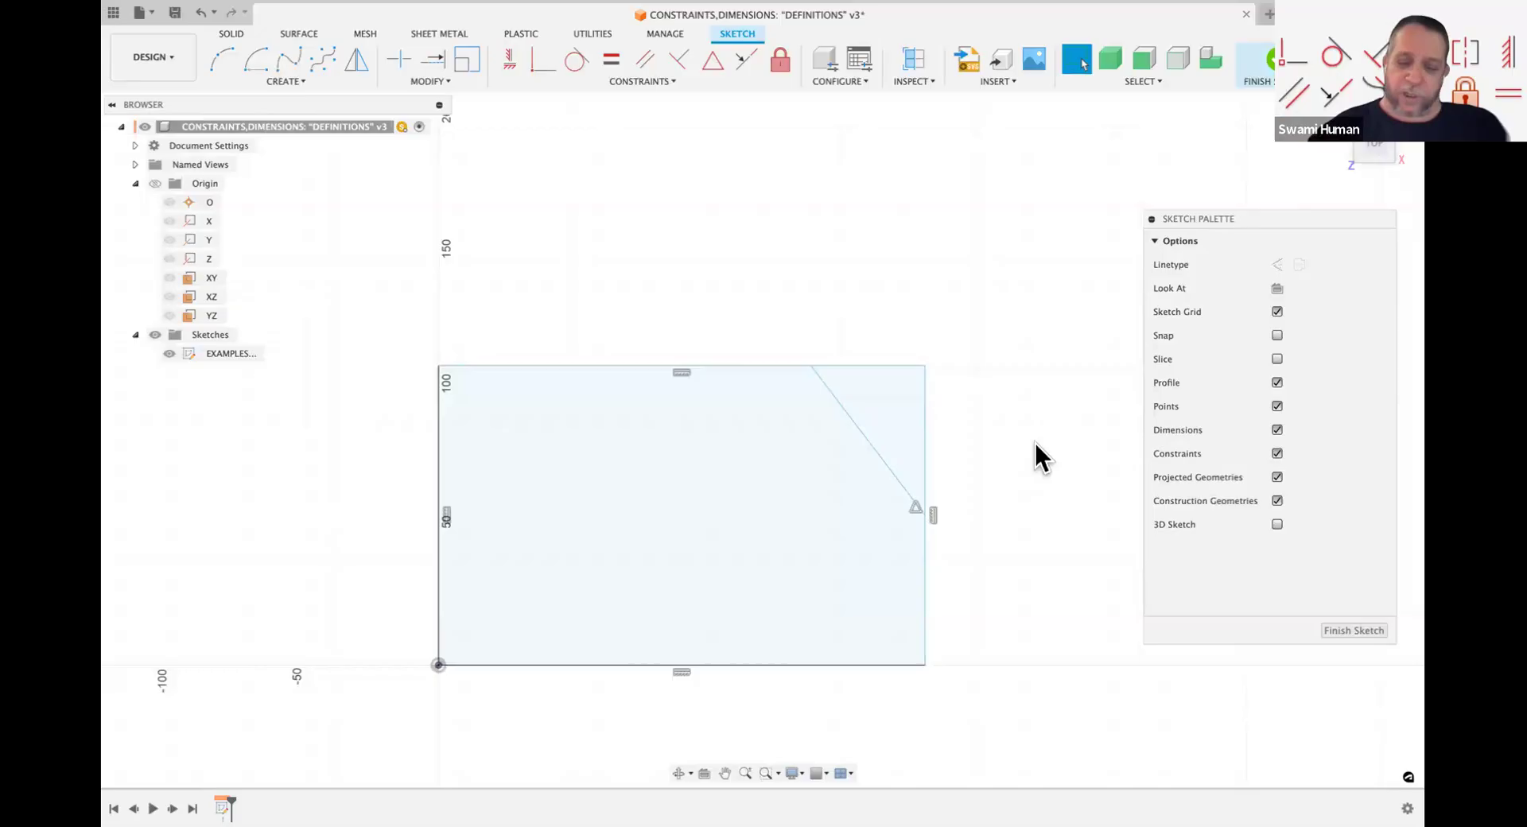
click(925, 389)
click(875, 366)
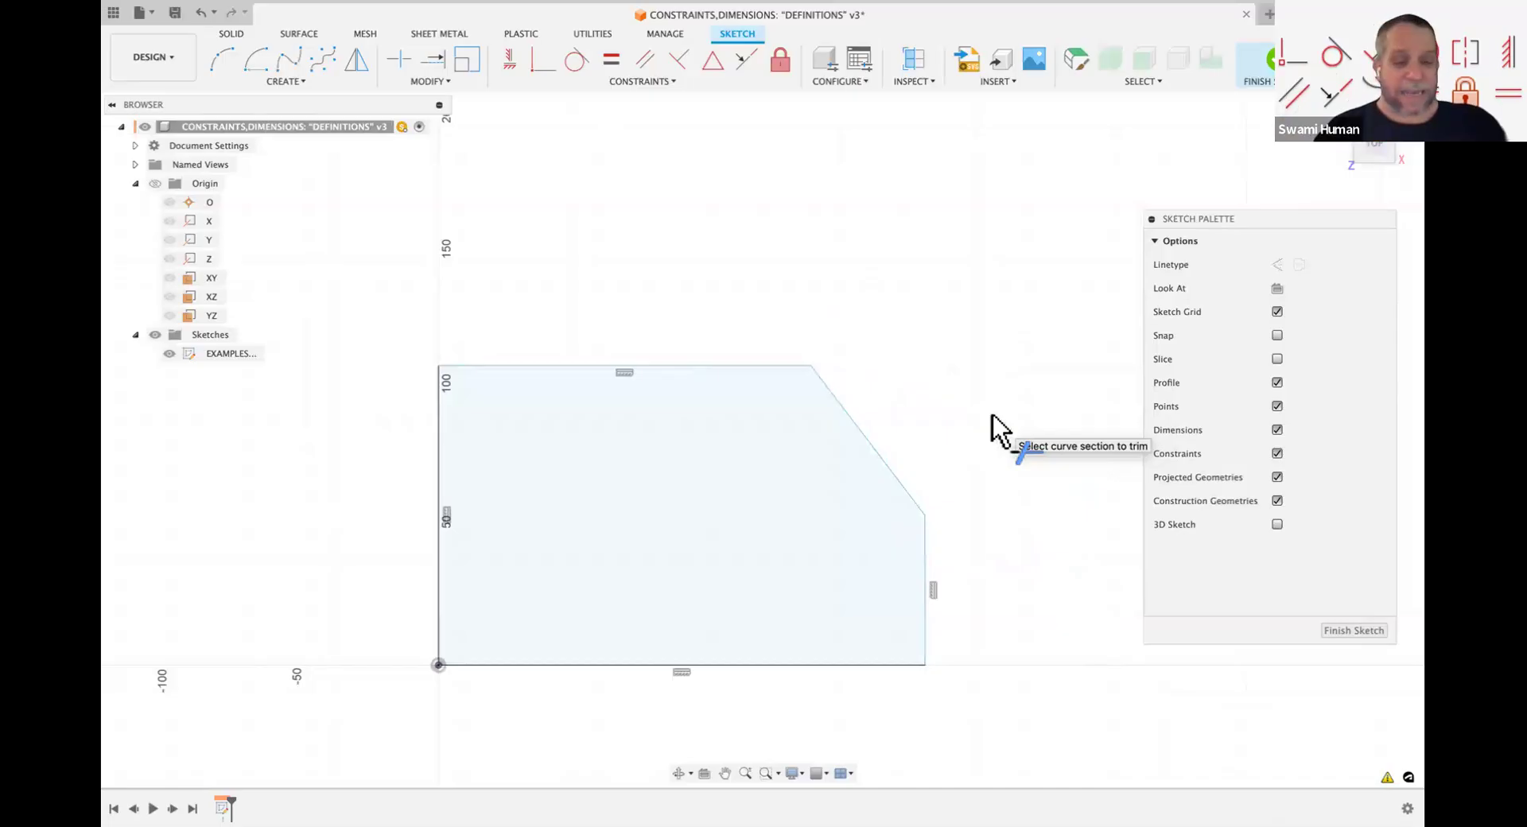
key(Escape)
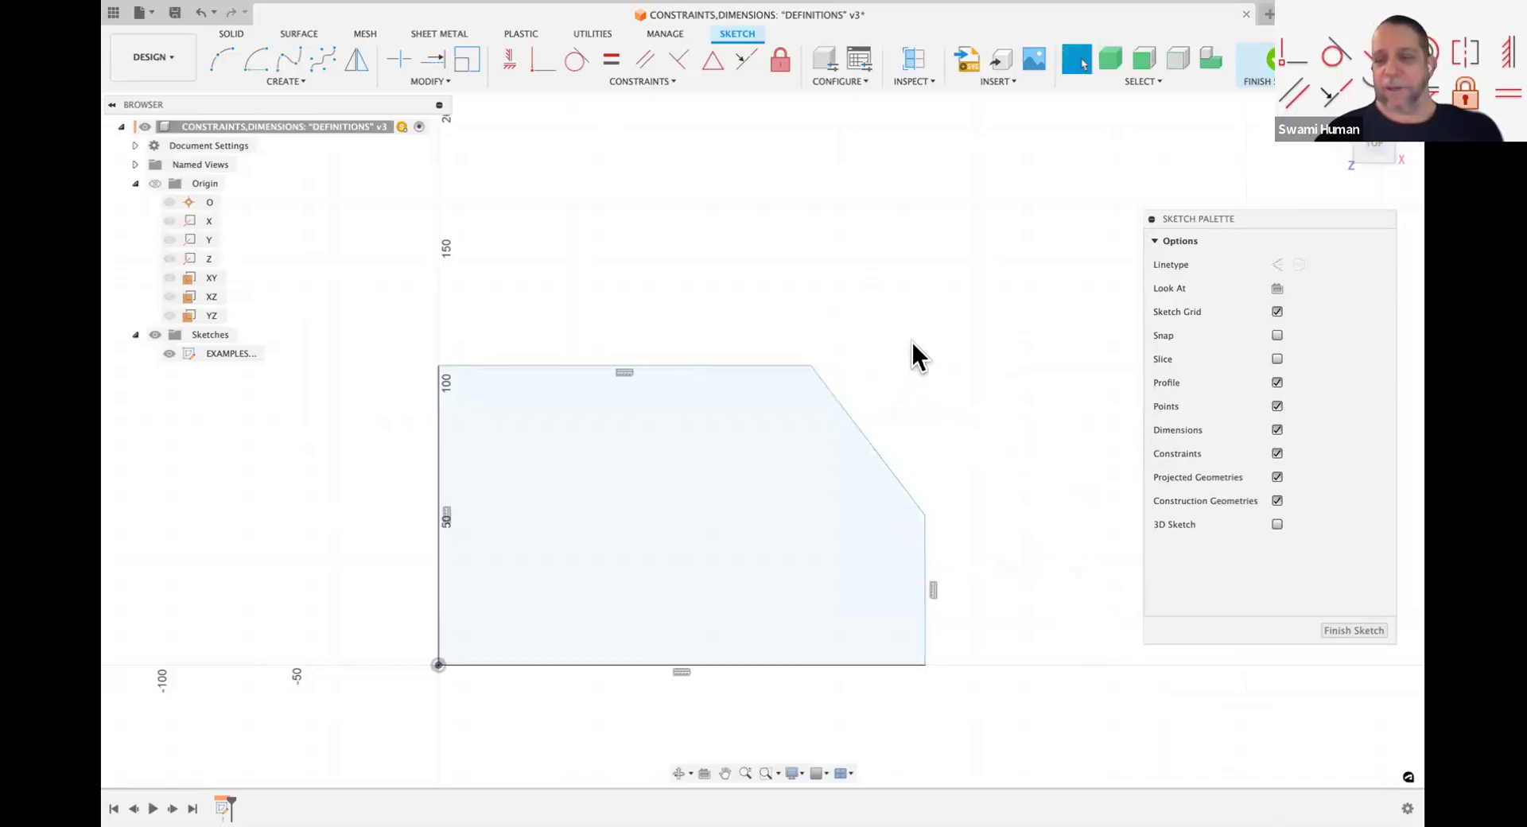
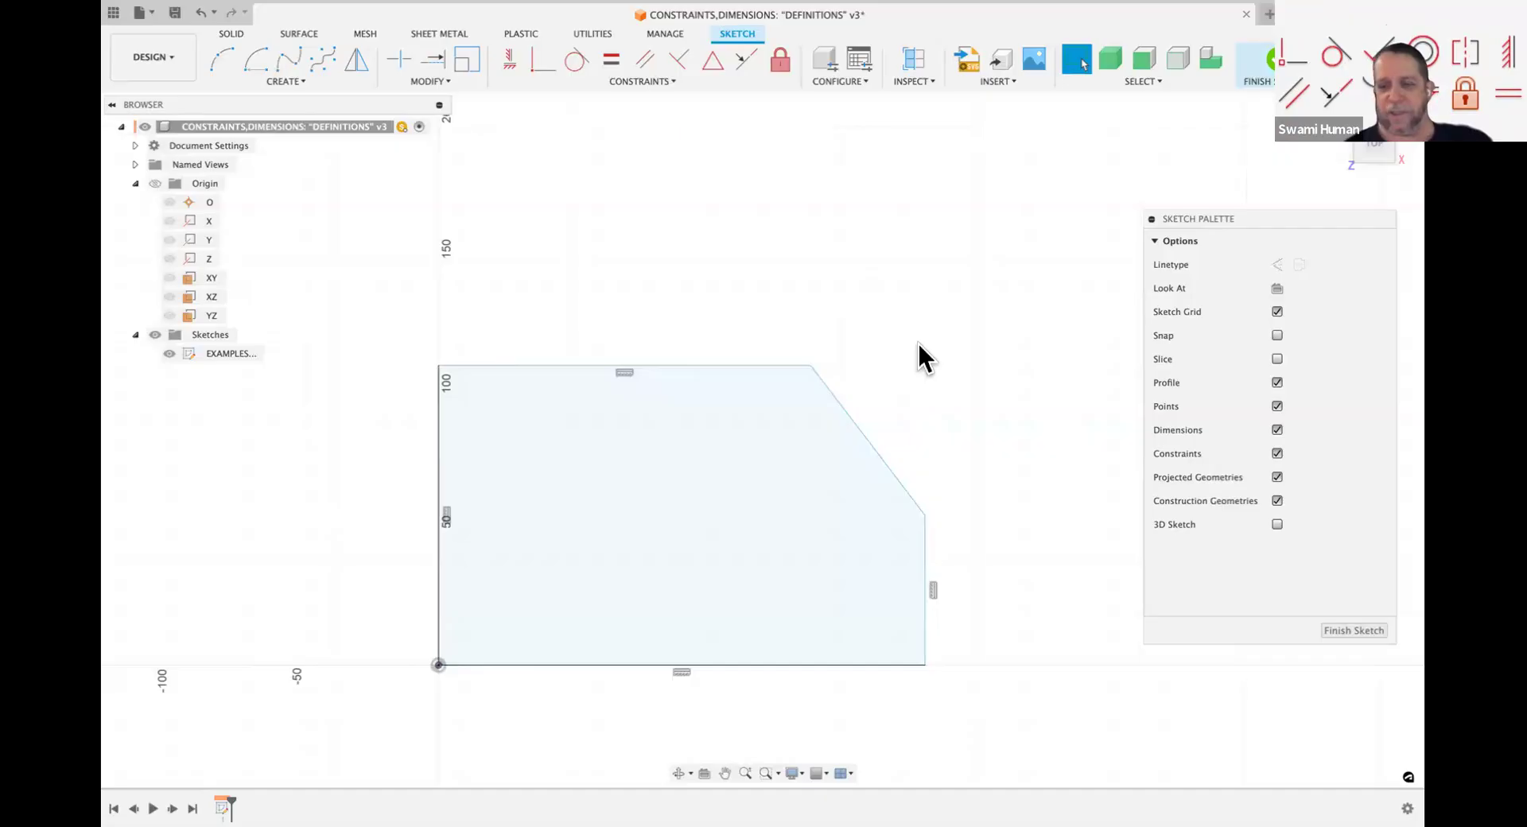
Step: Delete the entire cut-corner profile to empty the sketch
click(881, 457)
key(Escape)
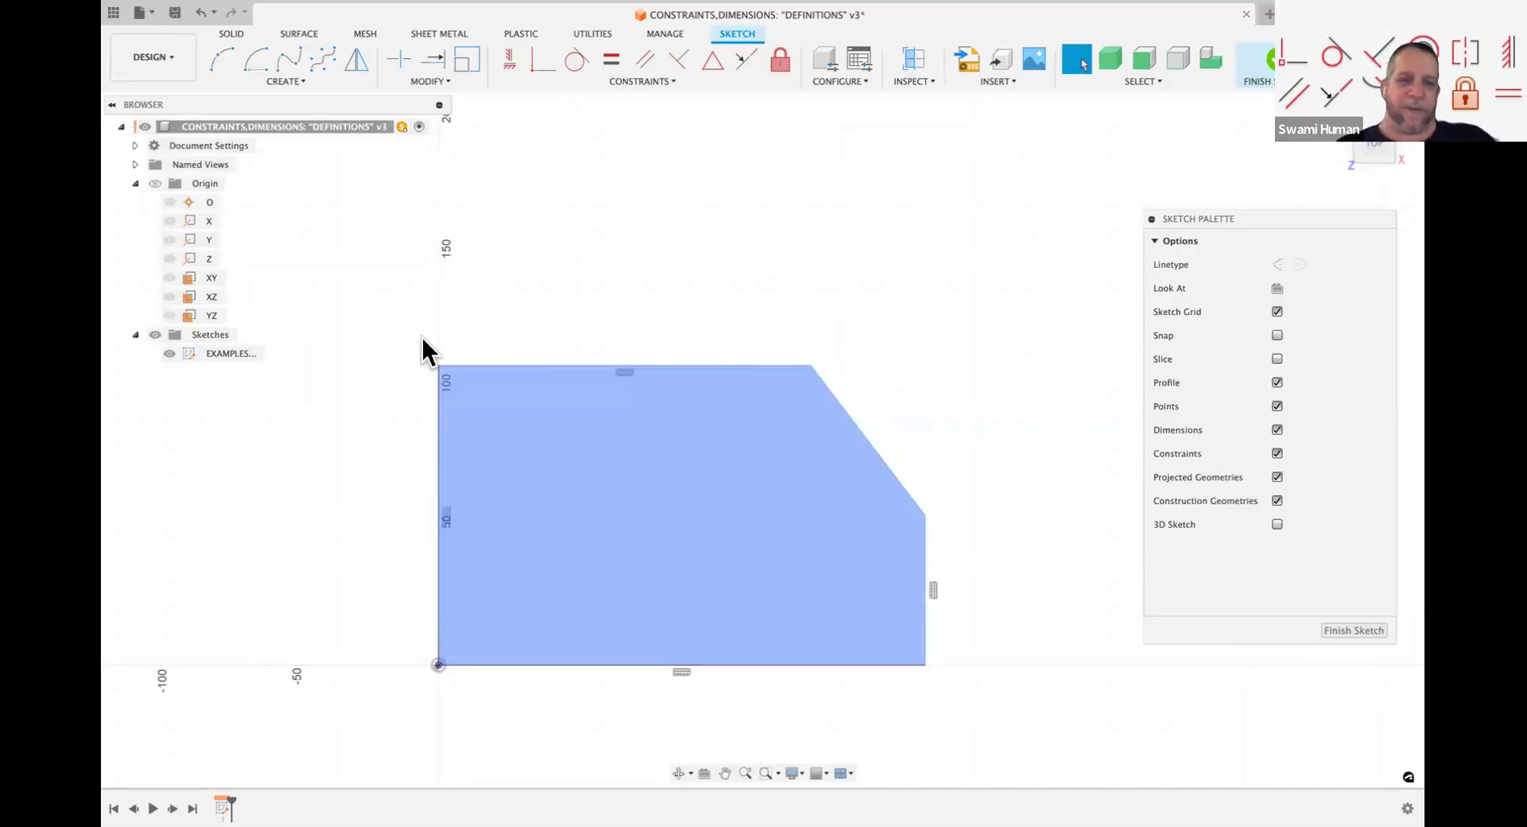
mouse_move(373, 305)
mouse_down()
mouse_move(795, 646)
mouse_move(988, 697)
mouse_up()
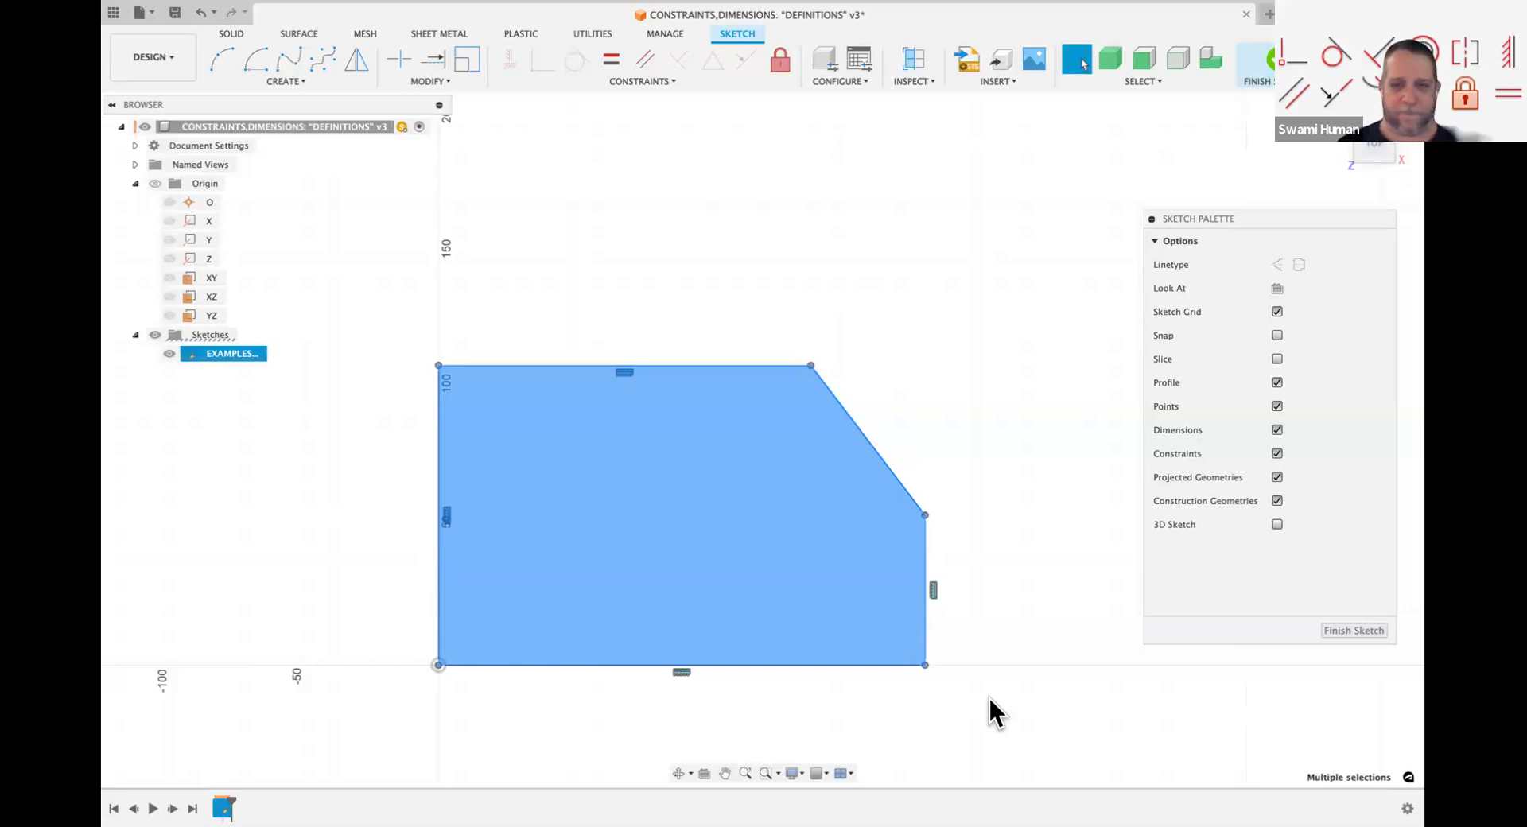
key(Delete)
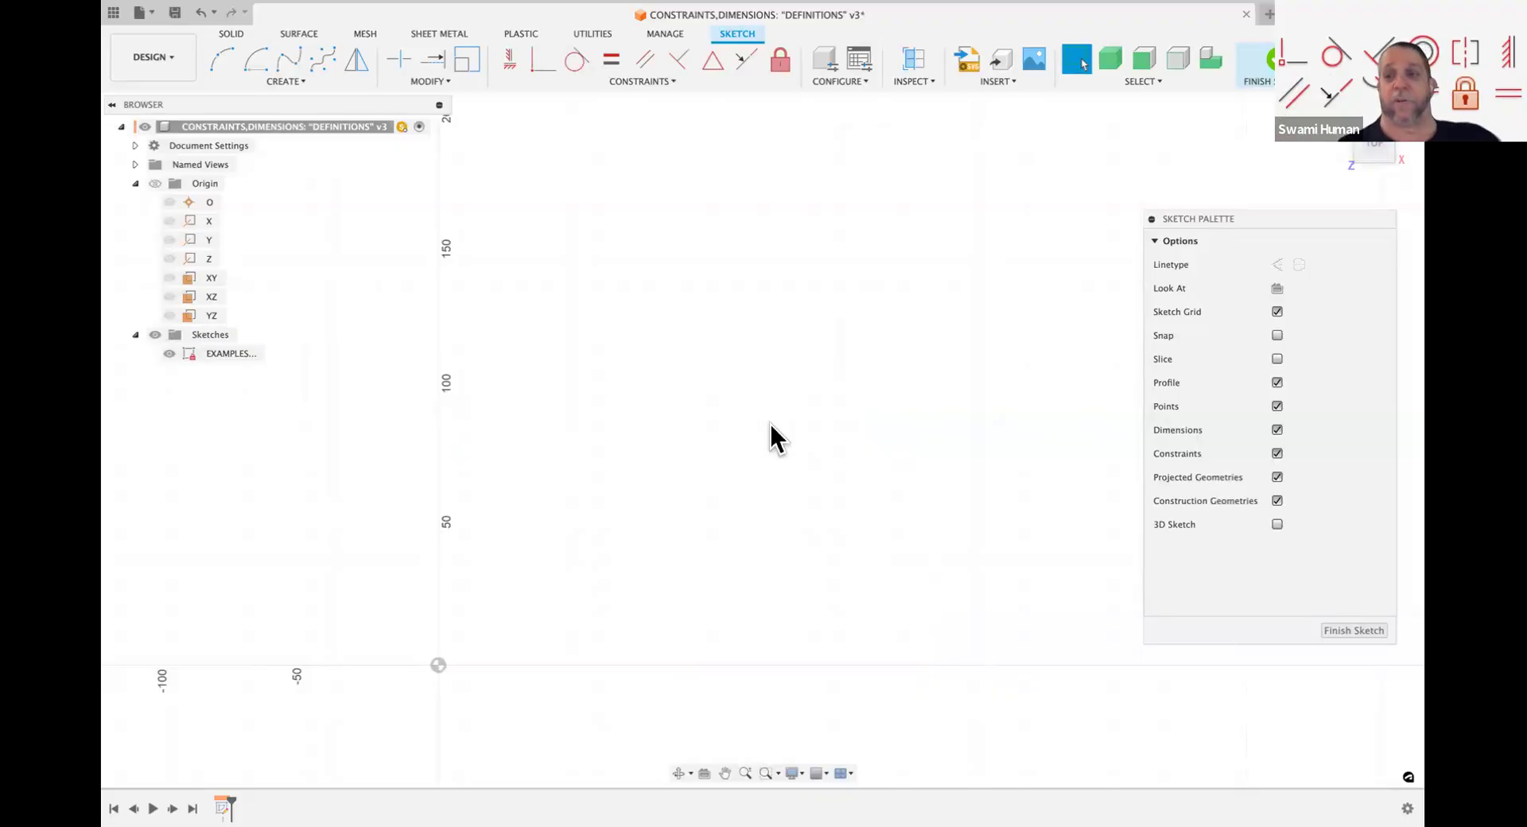
Step: Draw a circle about 97 mm in diameter centred on the origin
scroll(769, 422, down, 2)
scroll(770, 422, left, 1)
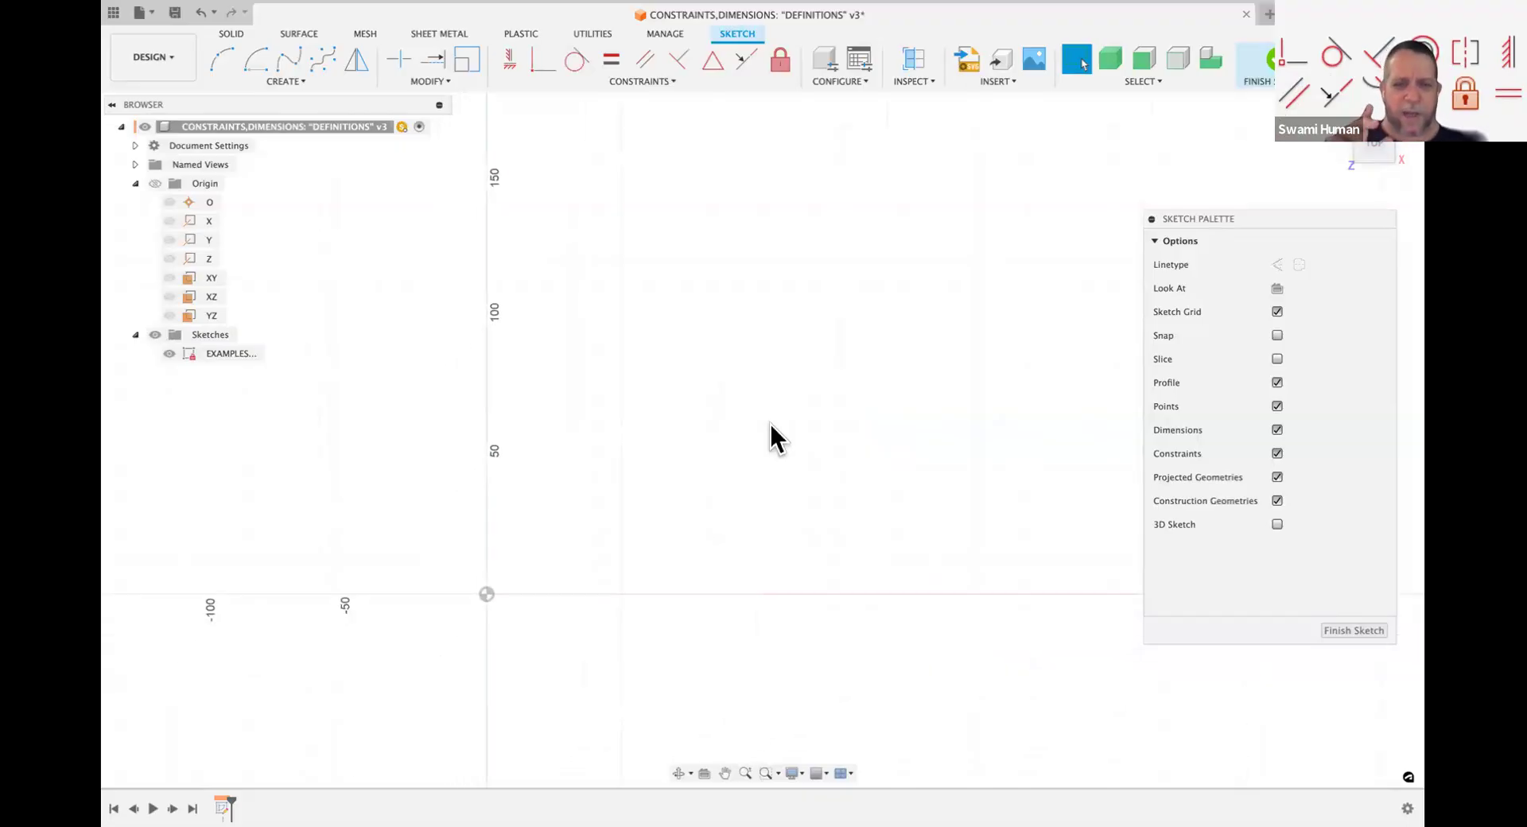
scroll(770, 422, left, 1)
scroll(769, 421, down, 1)
scroll(770, 421, down, 3)
scroll(770, 421, right, 1)
scroll(769, 422, up, 1)
scroll(769, 422, left, 1)
scroll(770, 423, up, 1)
scroll(770, 423, left, 1)
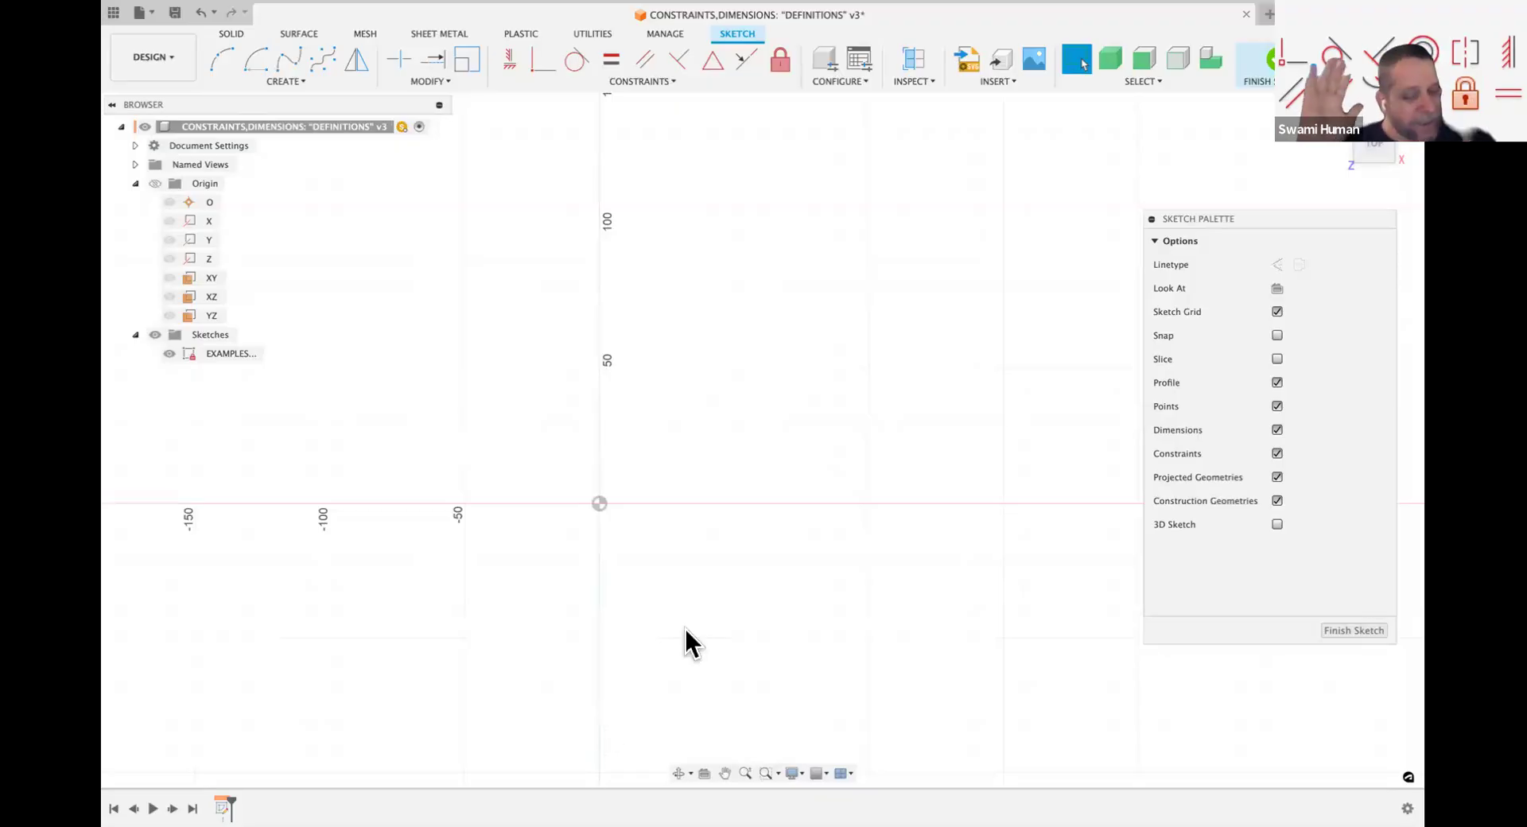
key(c)
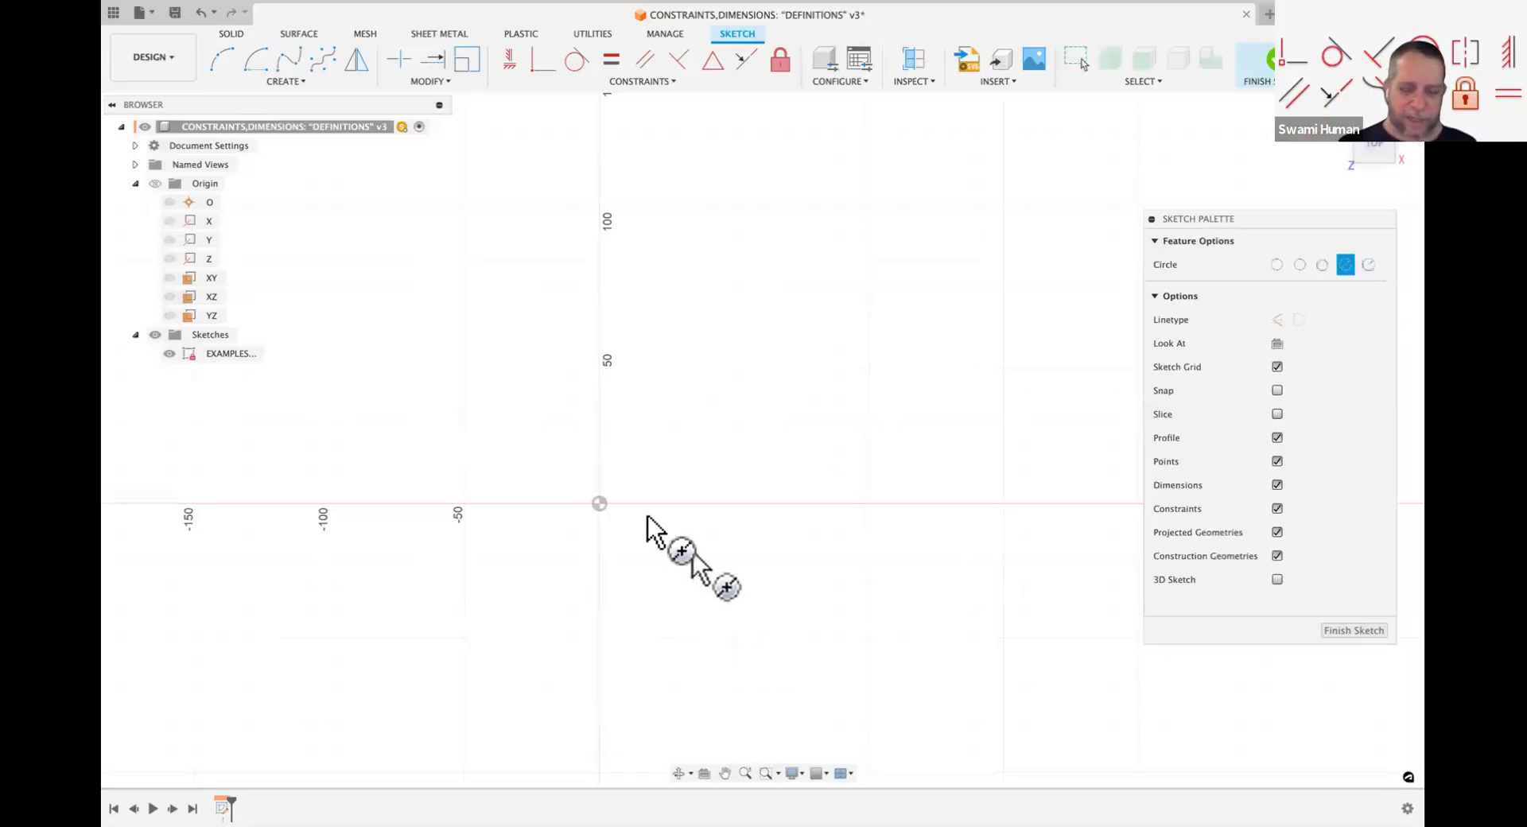
click(598, 504)
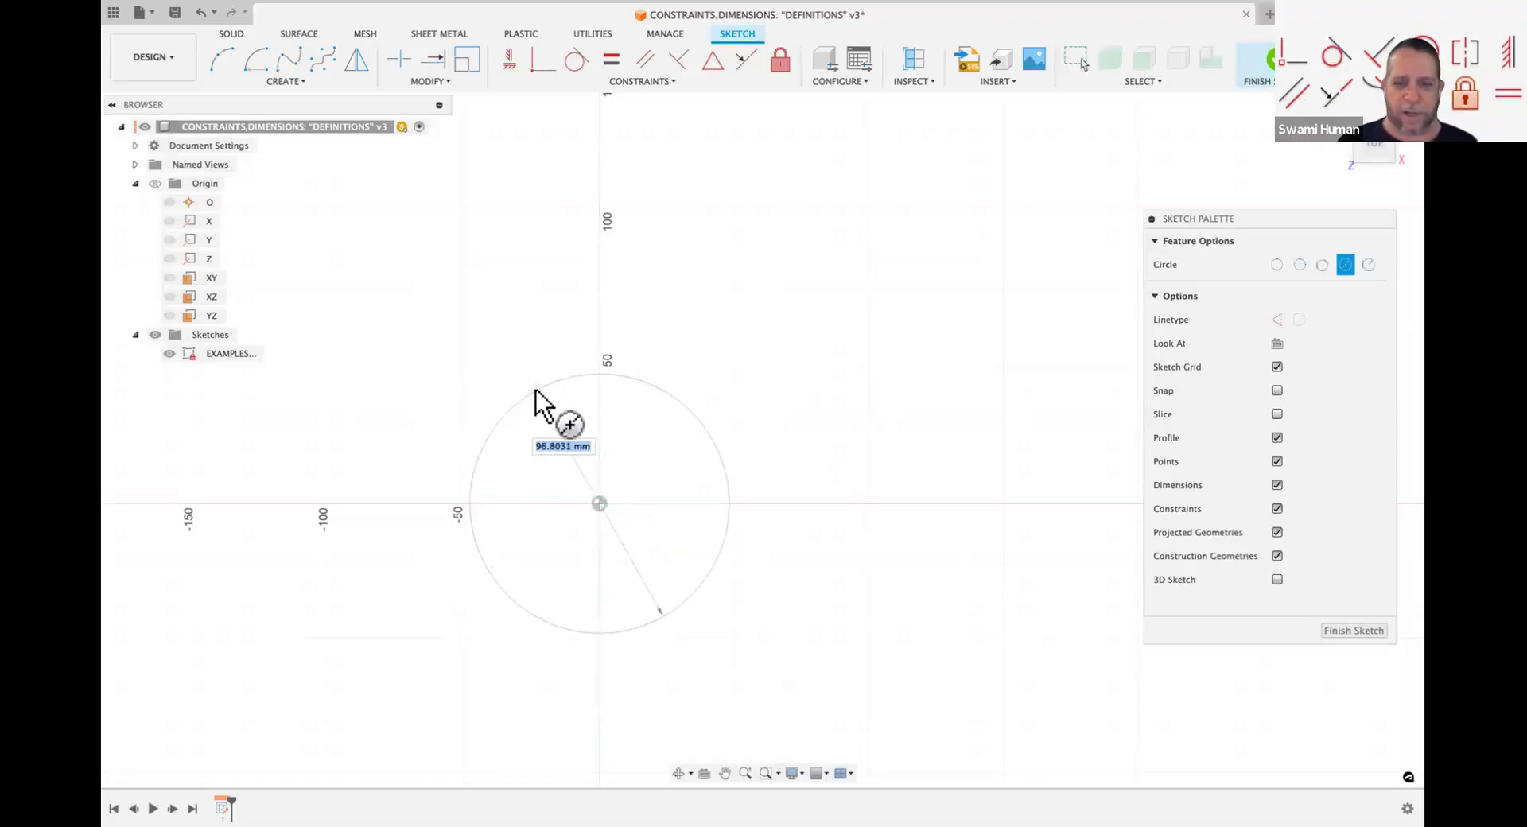
text(96)
key(Return)
key(Escape)
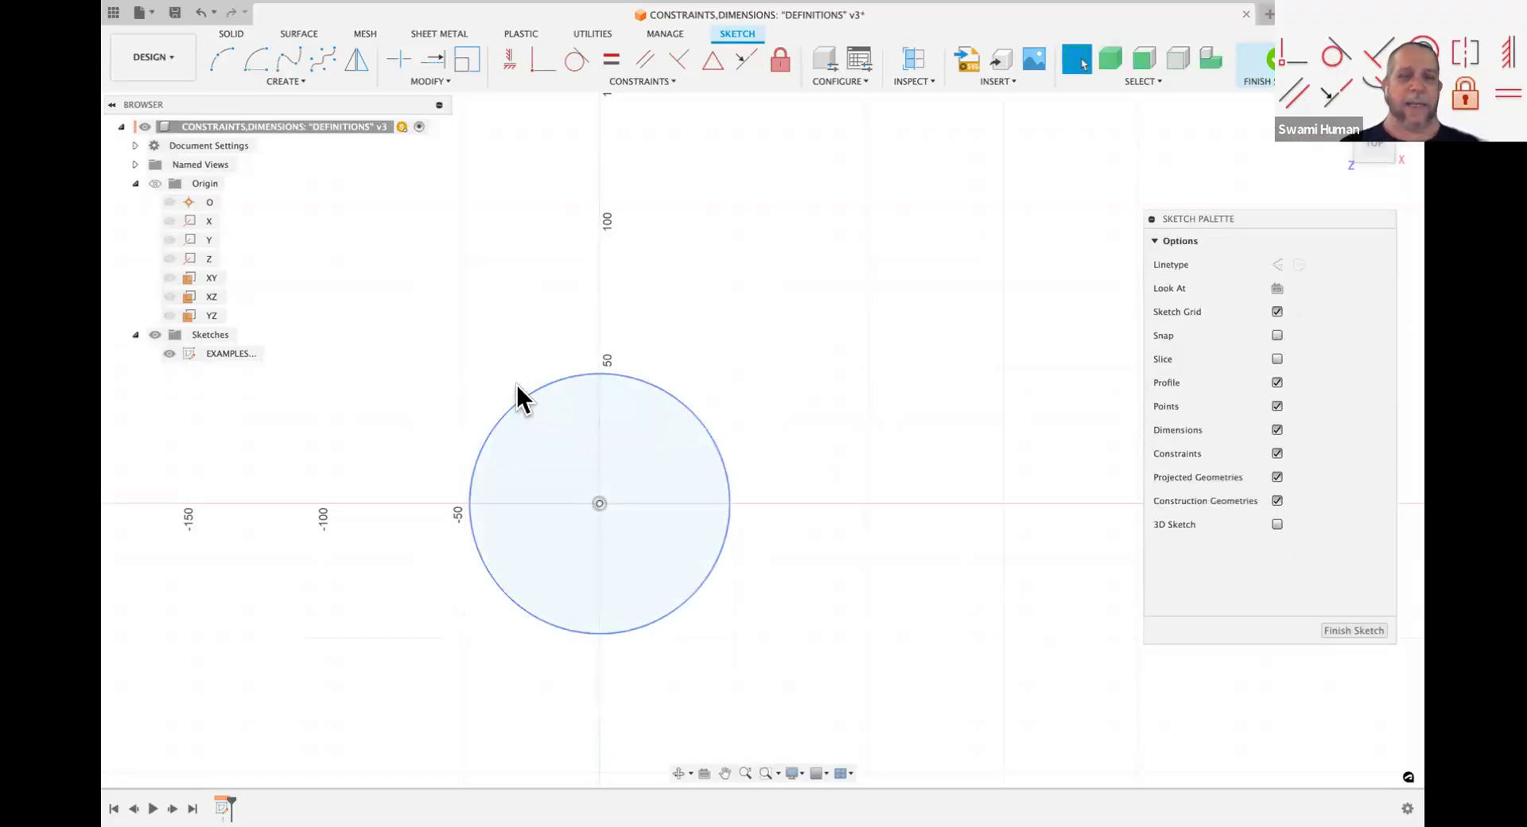
Step: Draw a three-point arc of about 13.6 mm radius on the right side of the circle, bulging away from it
click(223, 60)
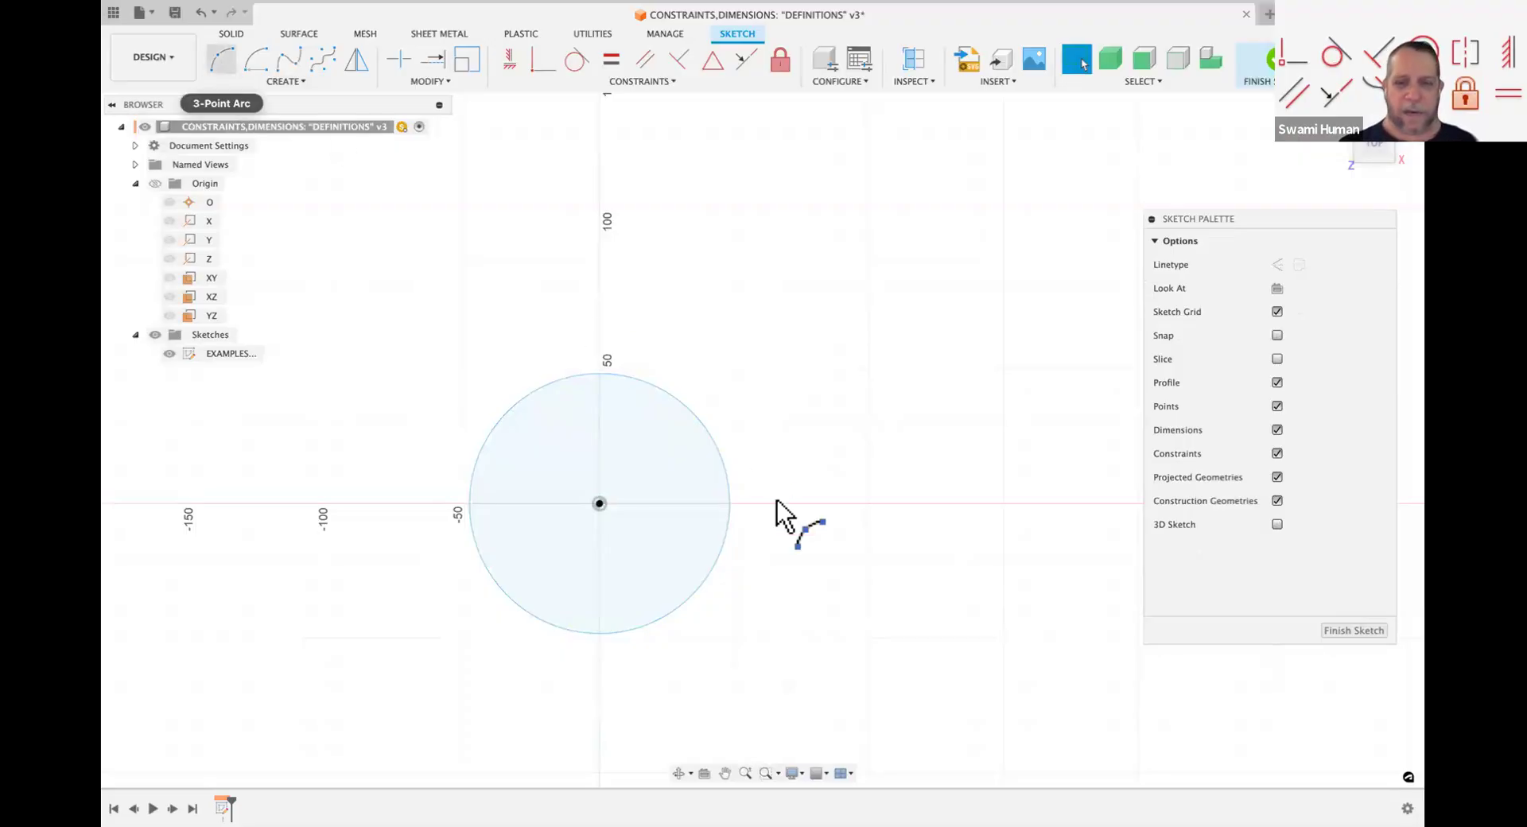
click(855, 450)
click(857, 518)
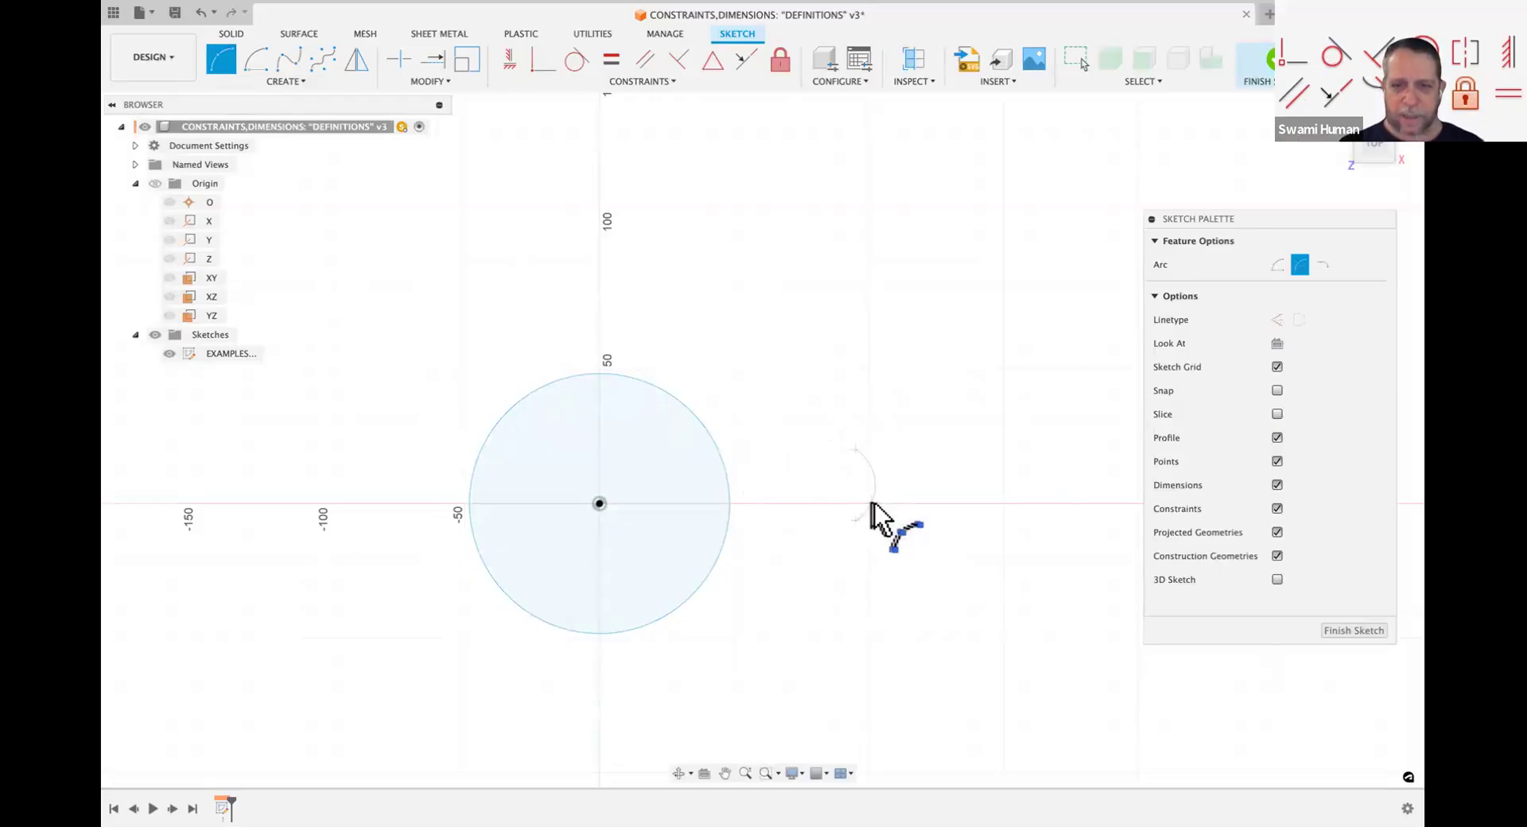
click(877, 503)
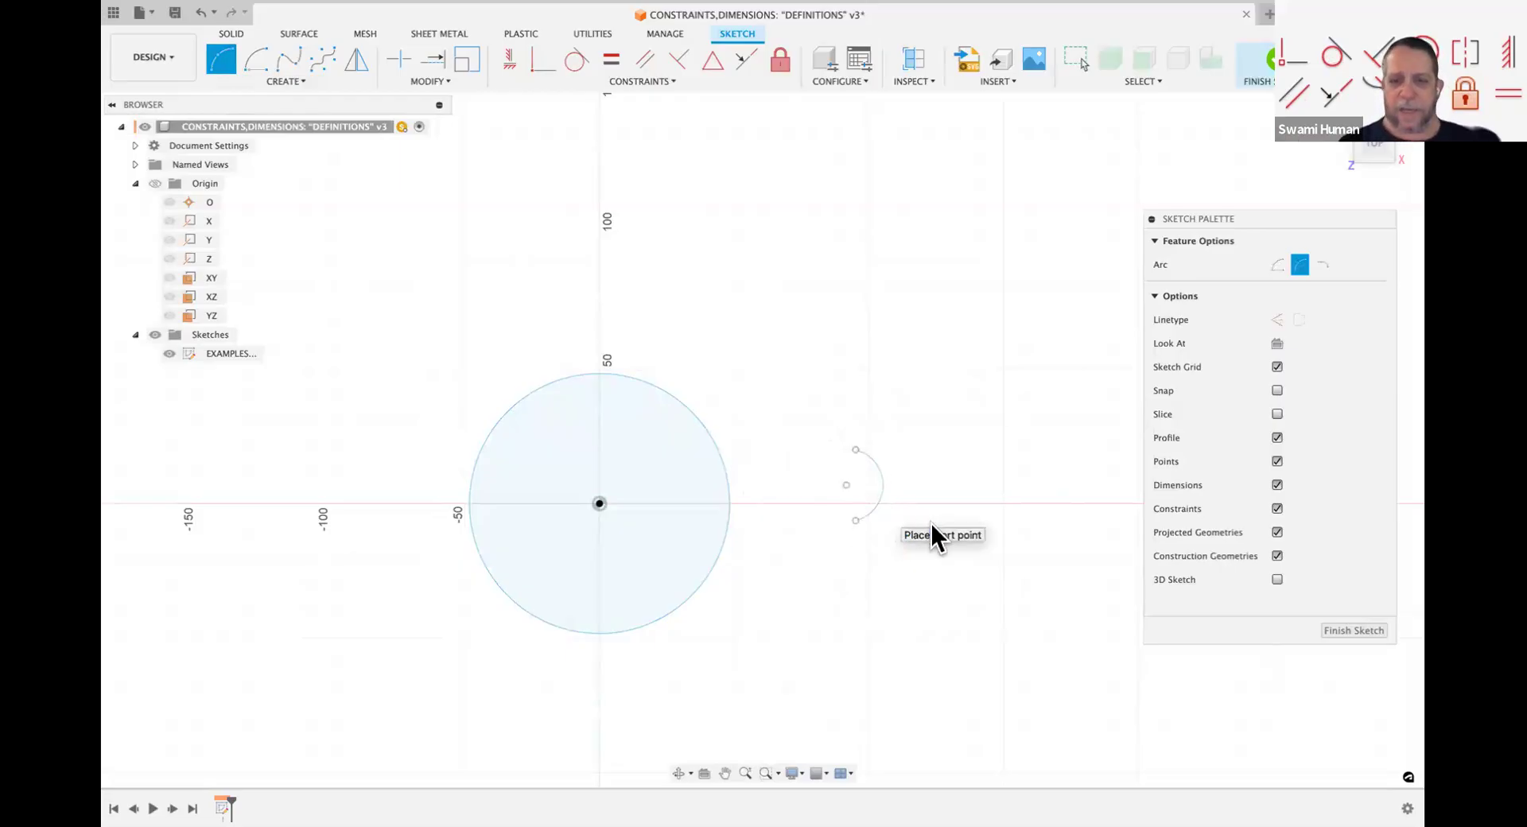
key(Escape)
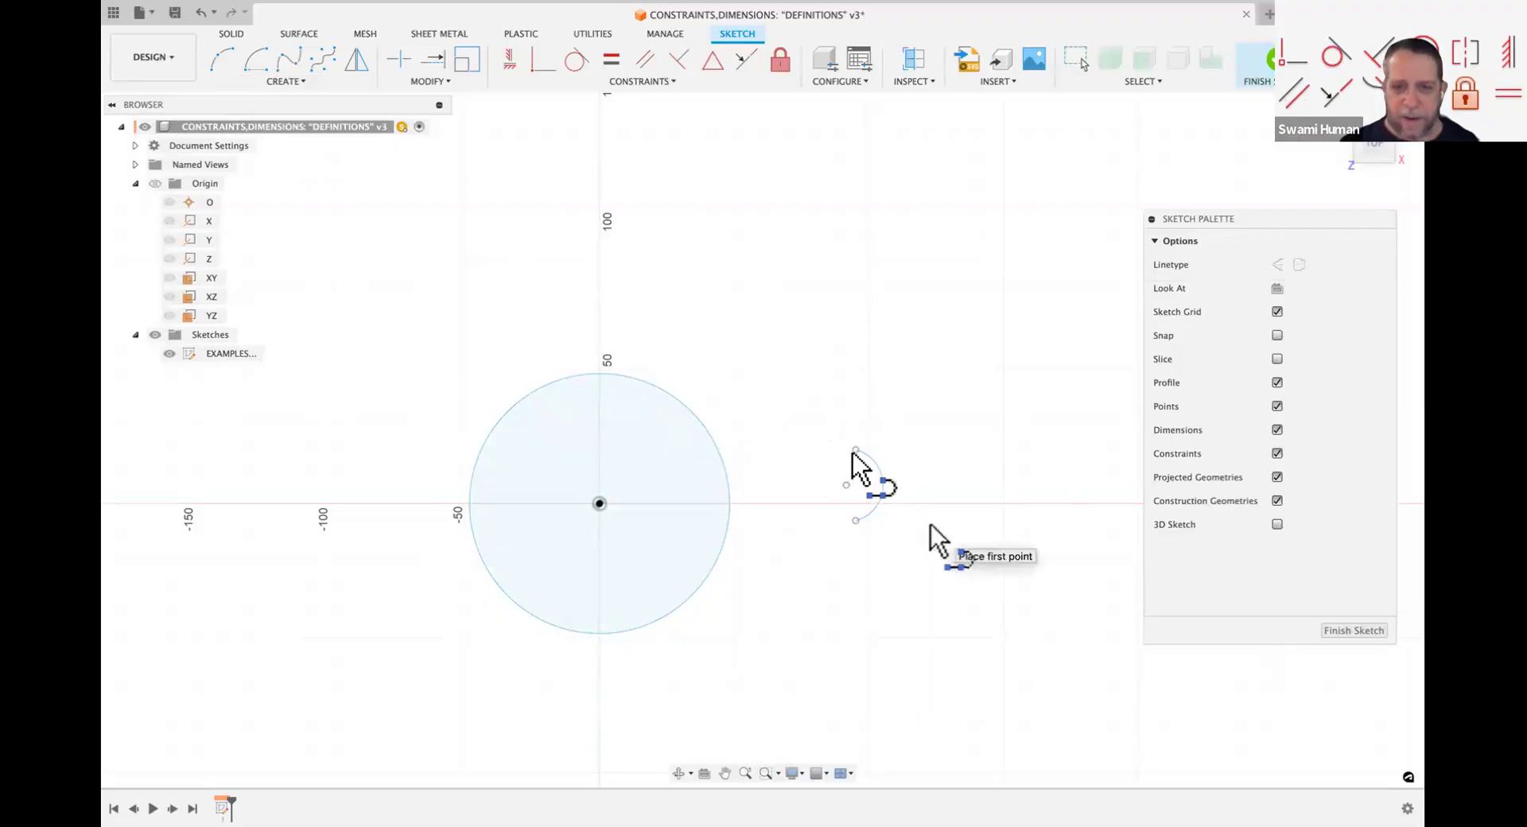
Step: Connect the arc's upper and lower endpoints to the circle's edge with two lines, each about 62 mm long
click(855, 451)
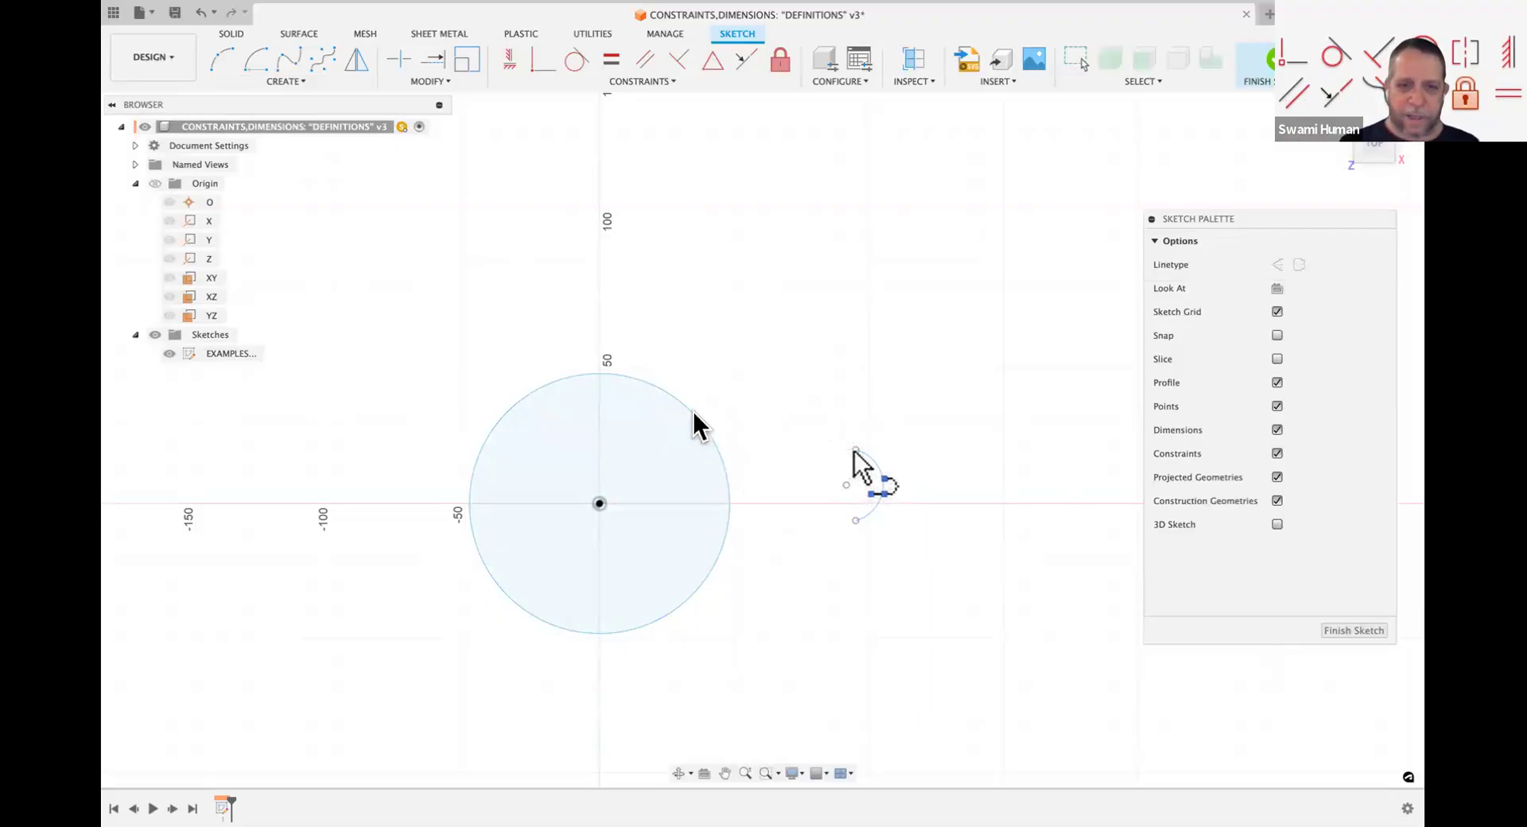
click(690, 411)
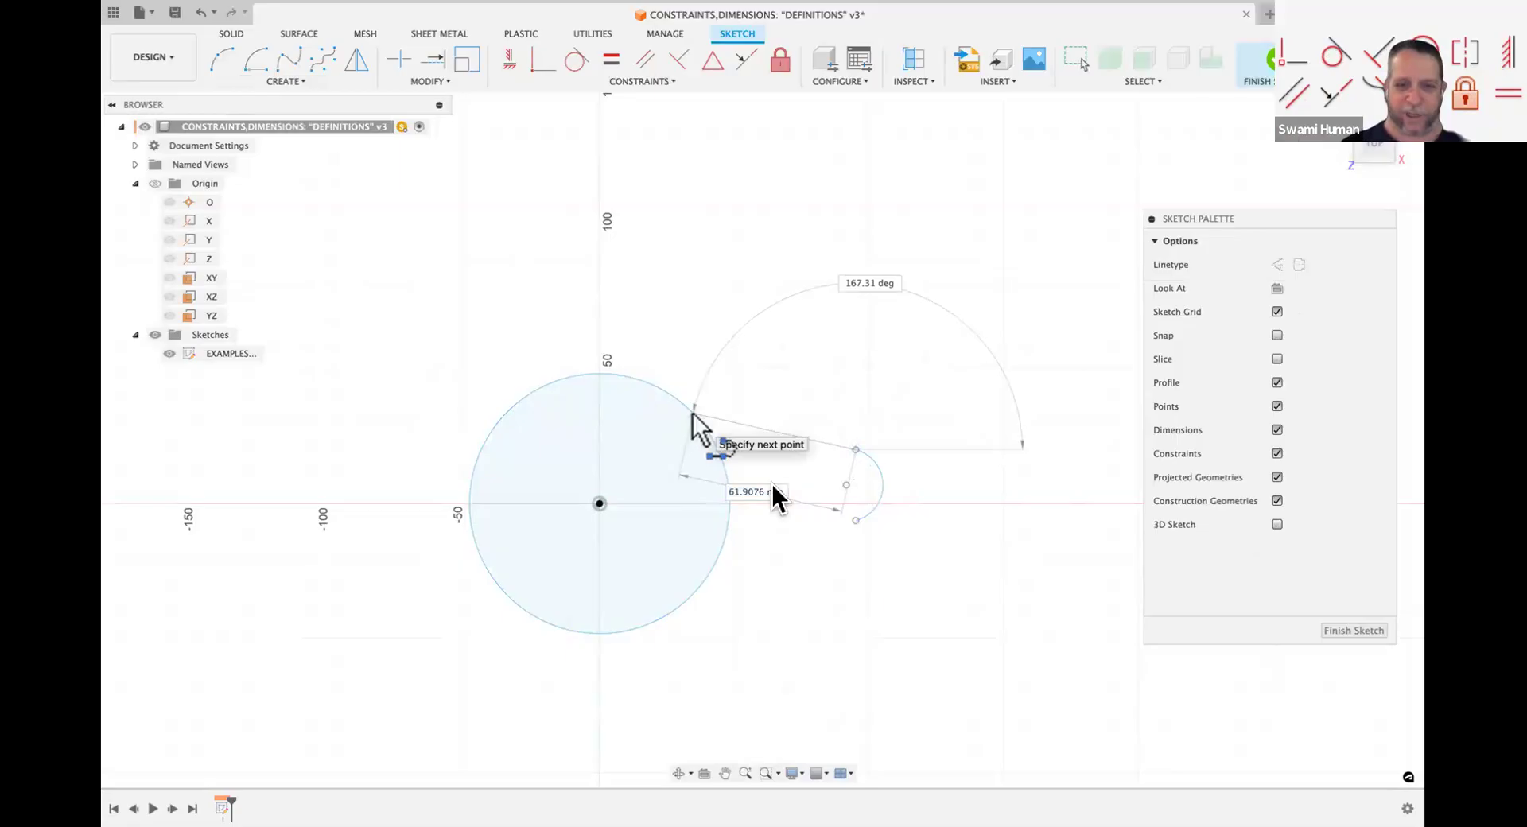
key(Escape)
key(l)
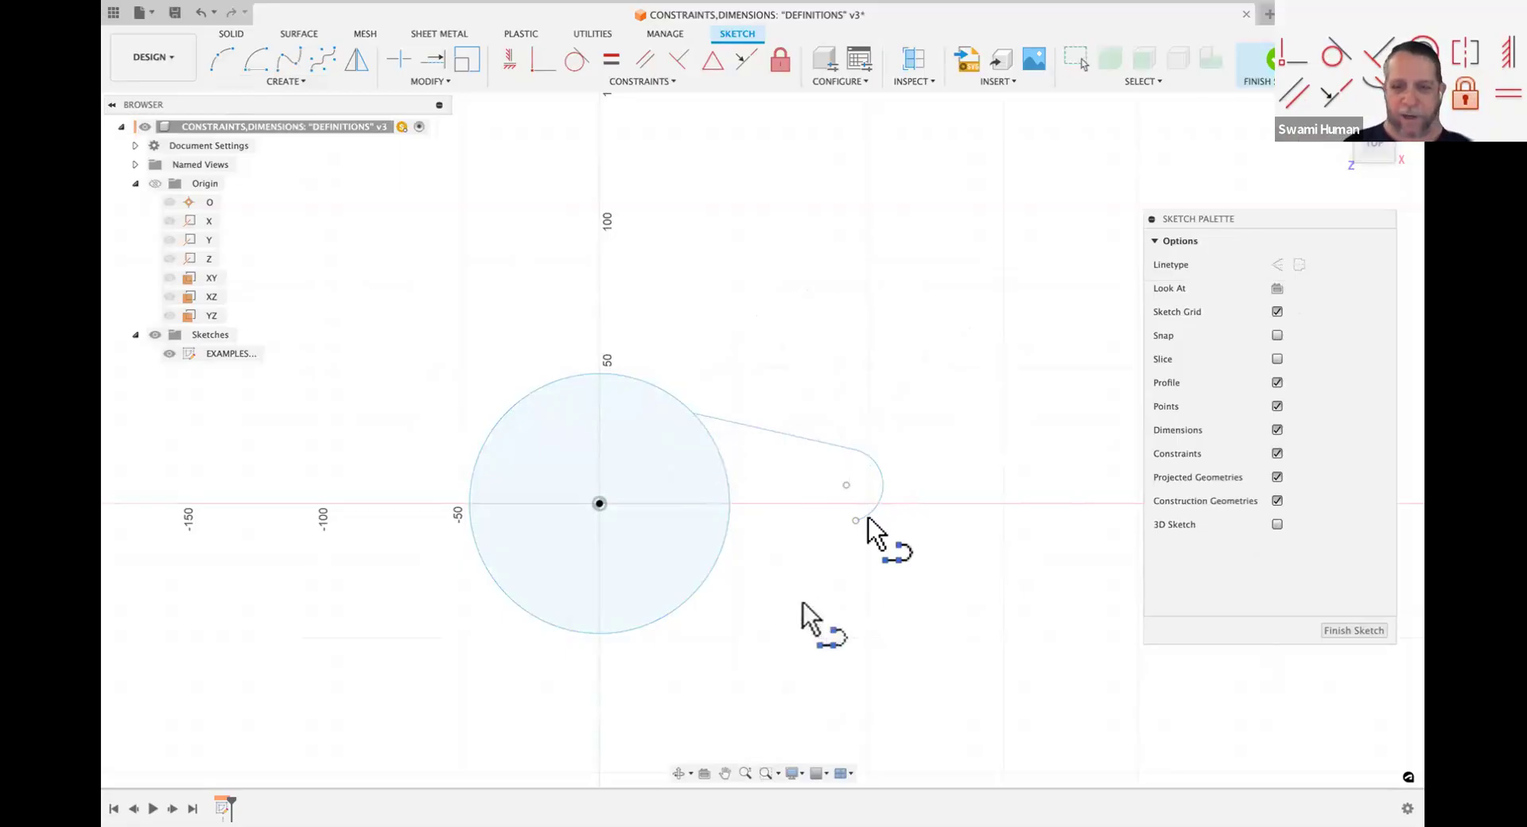
click(856, 521)
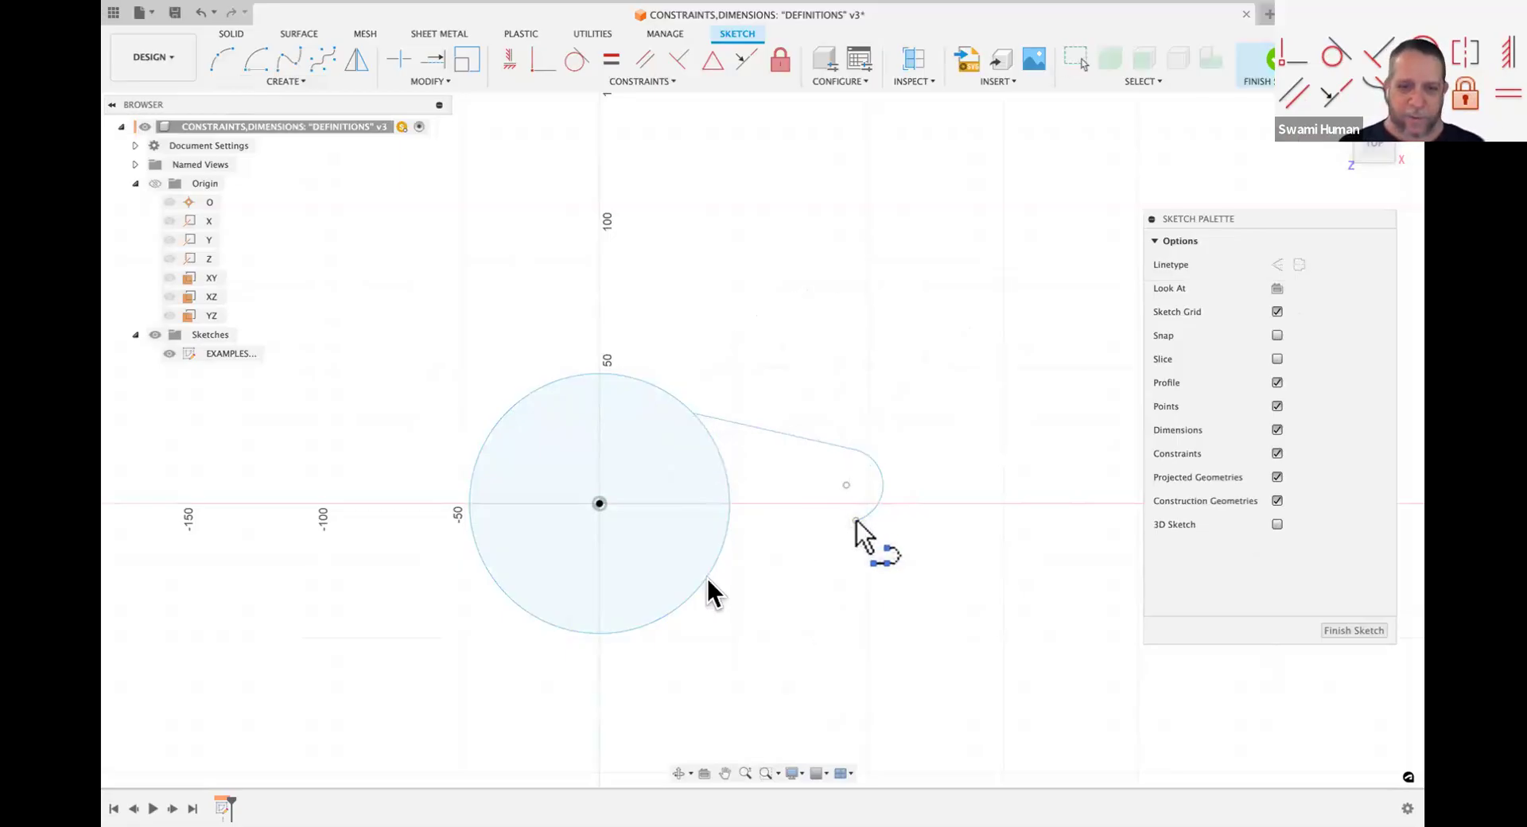
click(706, 577)
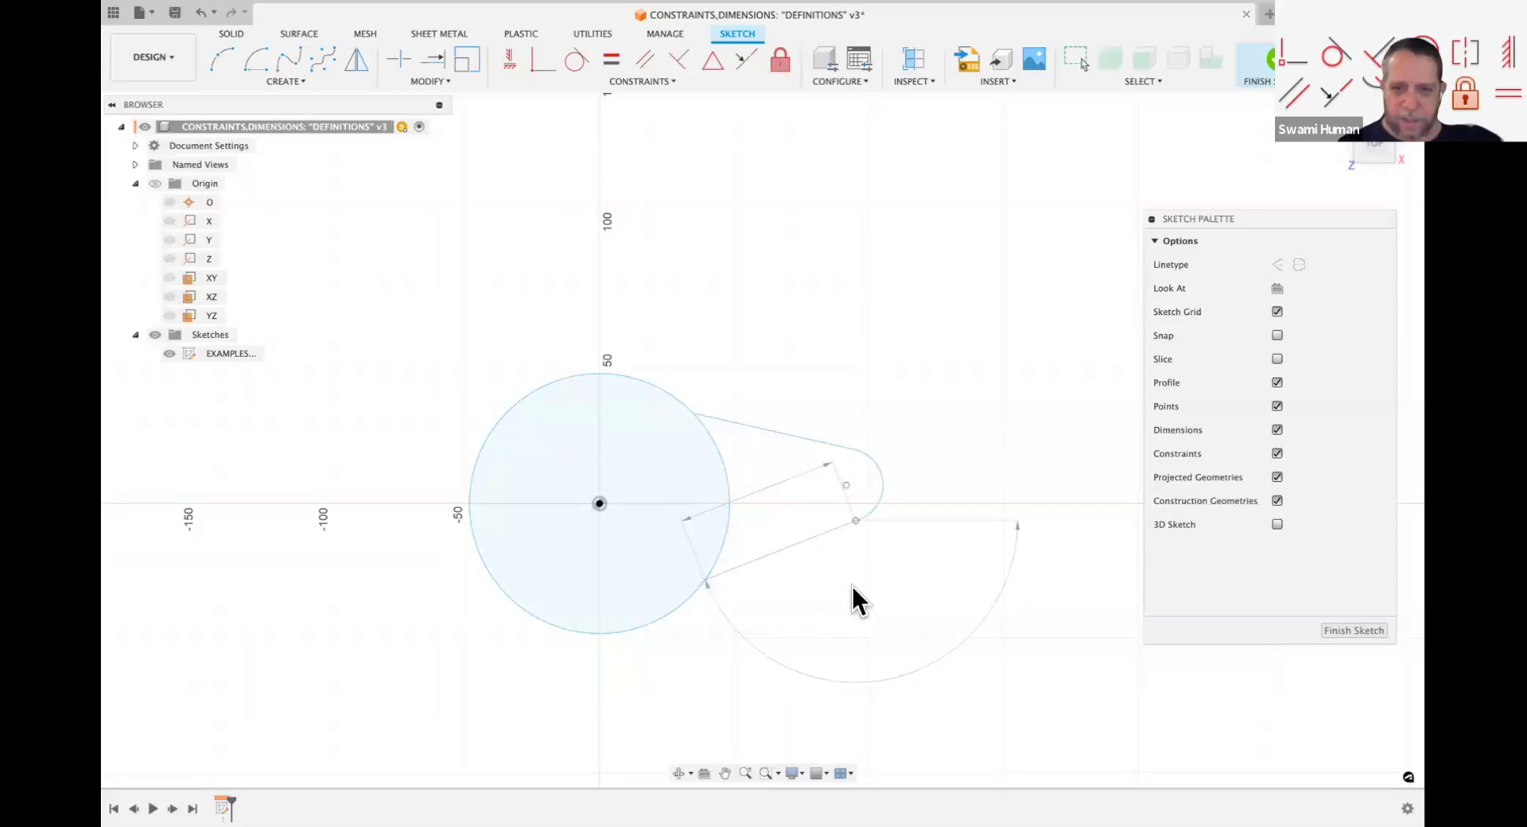
key(Escape)
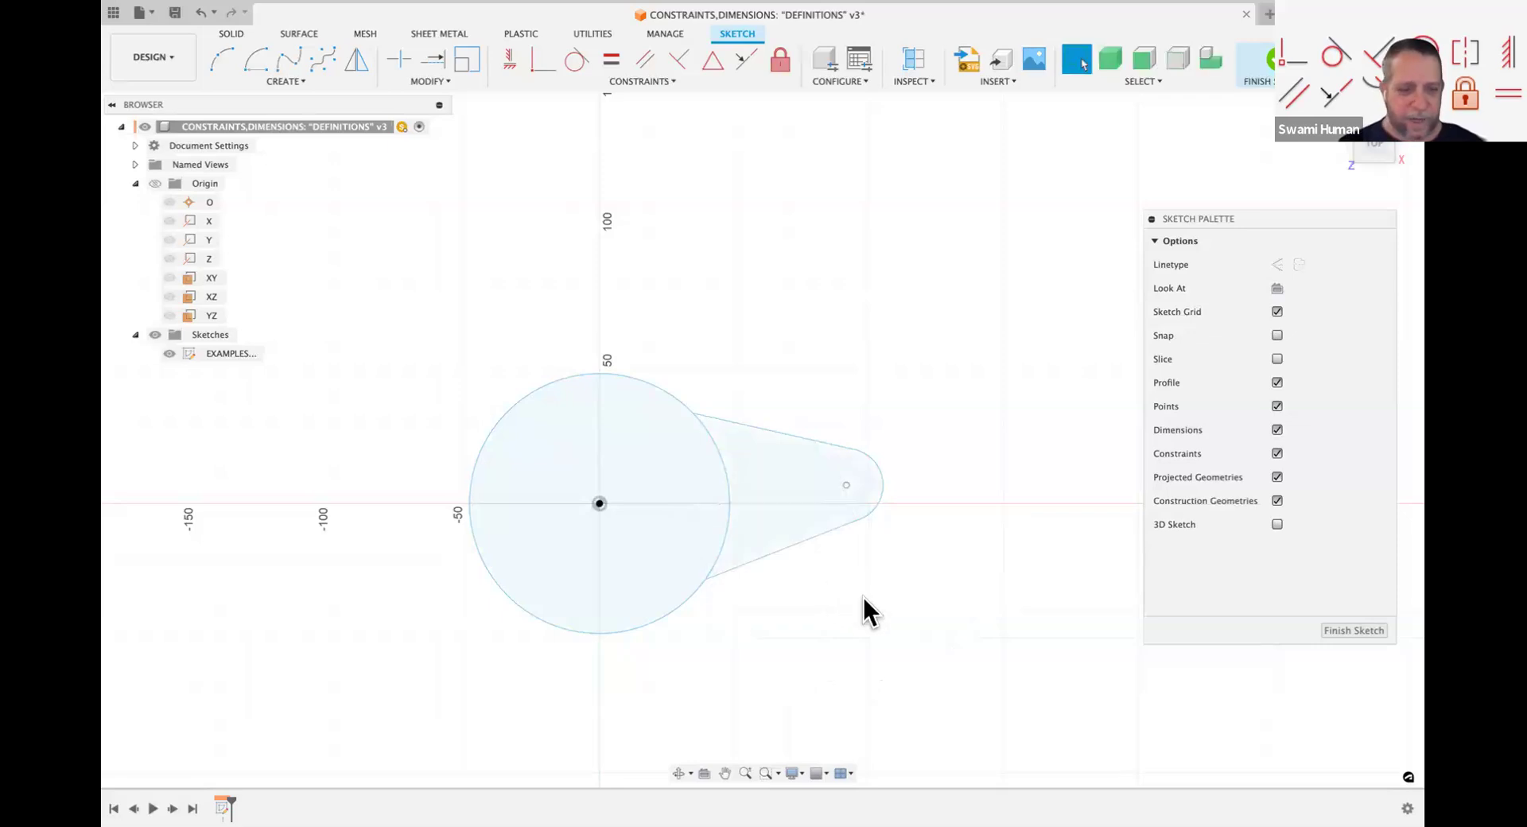
Step: Apply tangent constraints between the circle, both connecting lines and the small arc at all four junctions
click(573, 68)
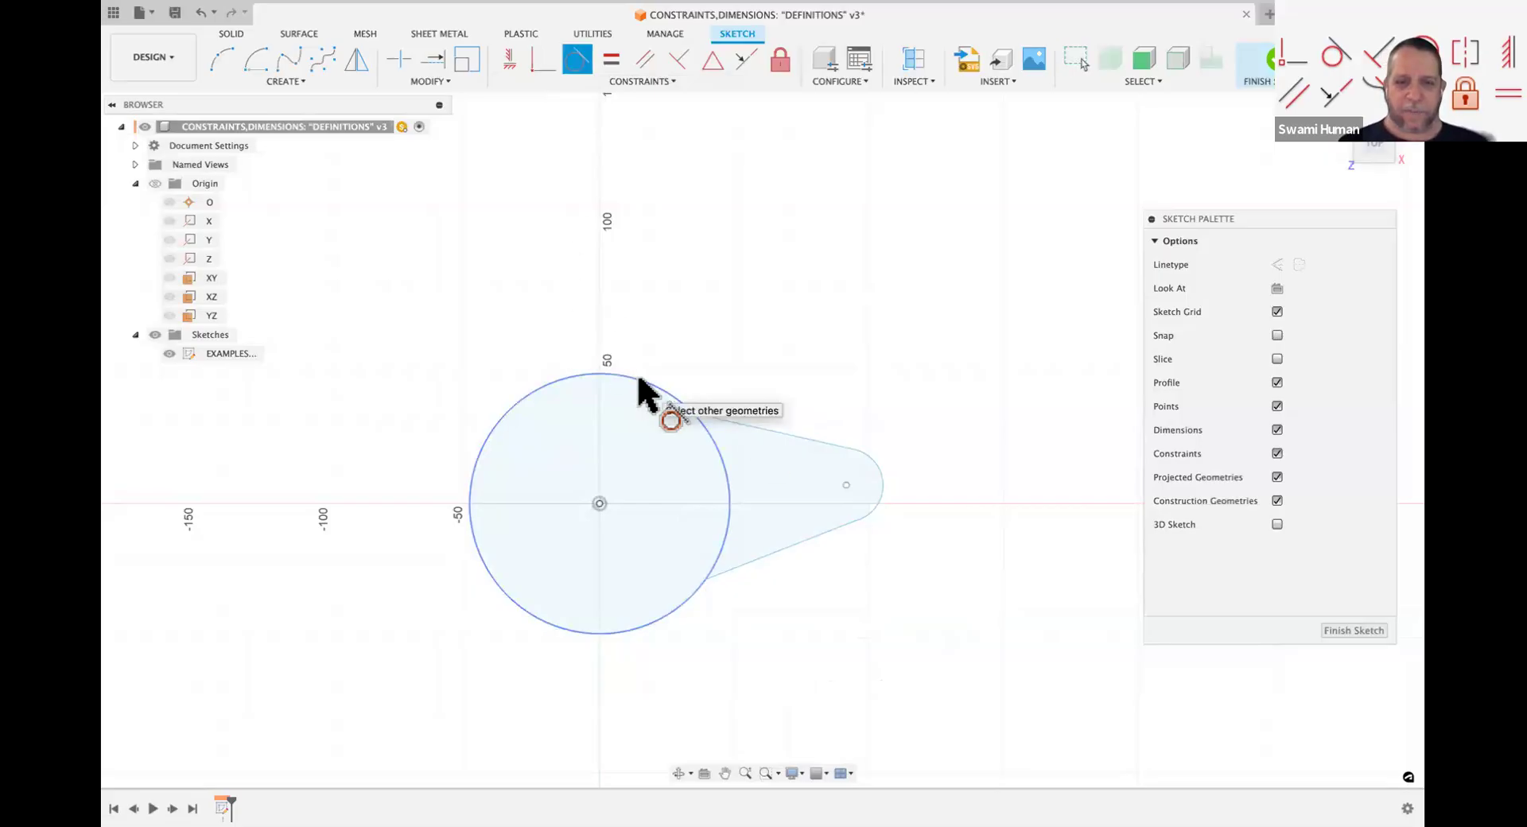
click(639, 379)
click(825, 446)
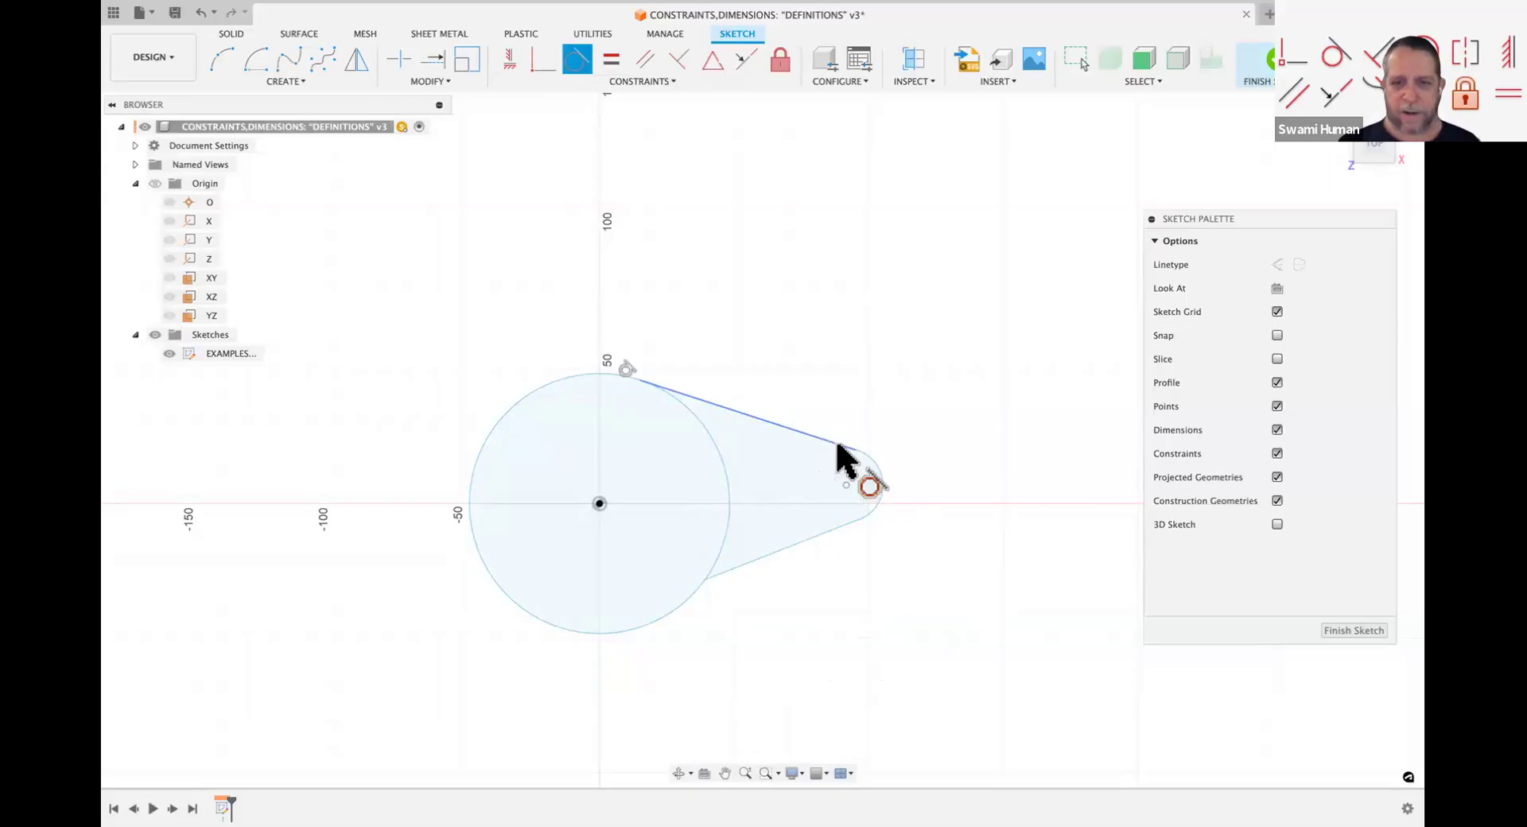
click(837, 443)
click(875, 462)
click(876, 515)
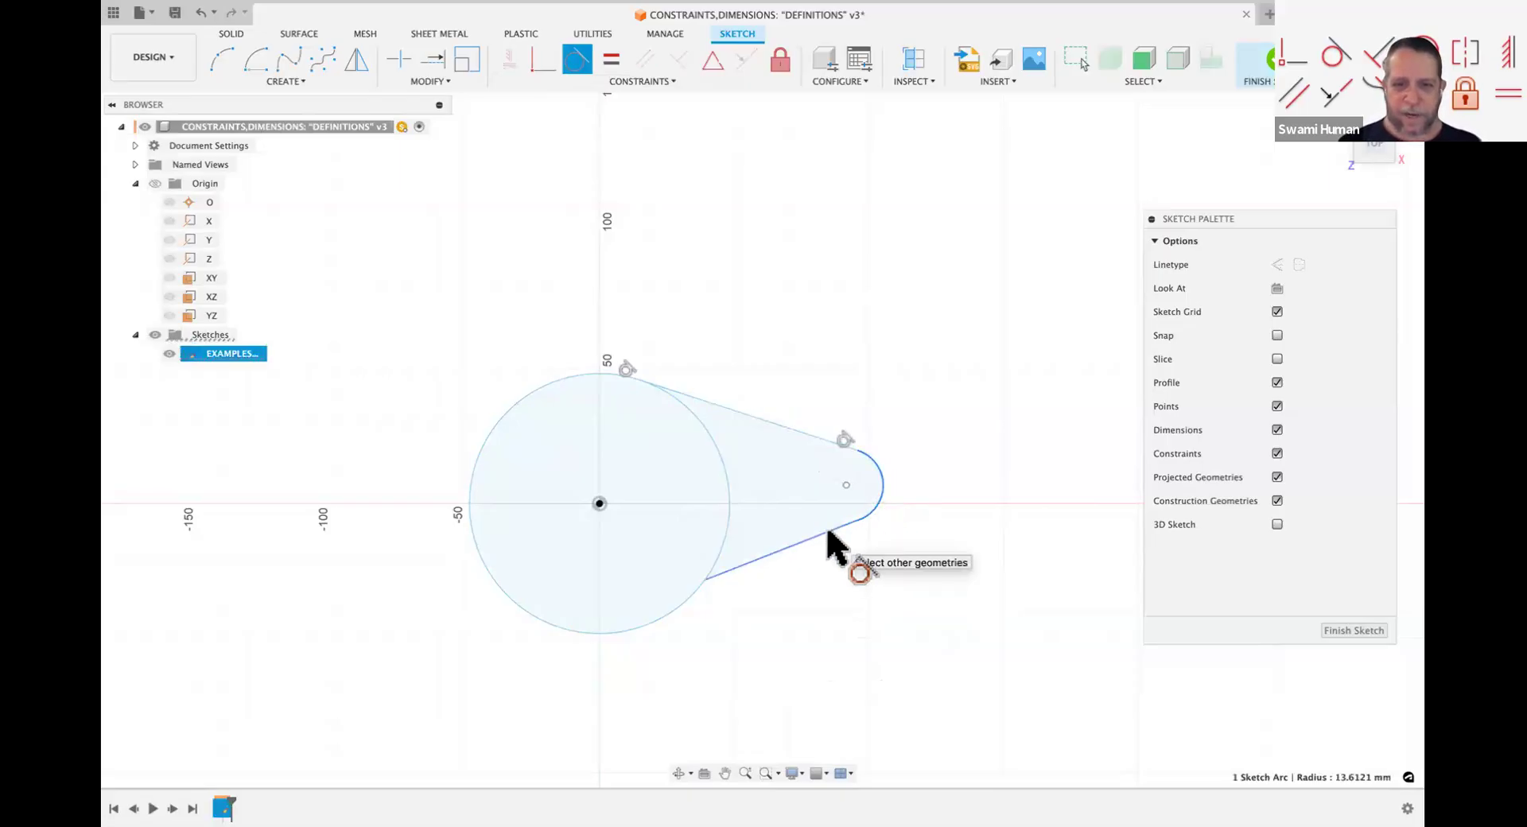
click(825, 526)
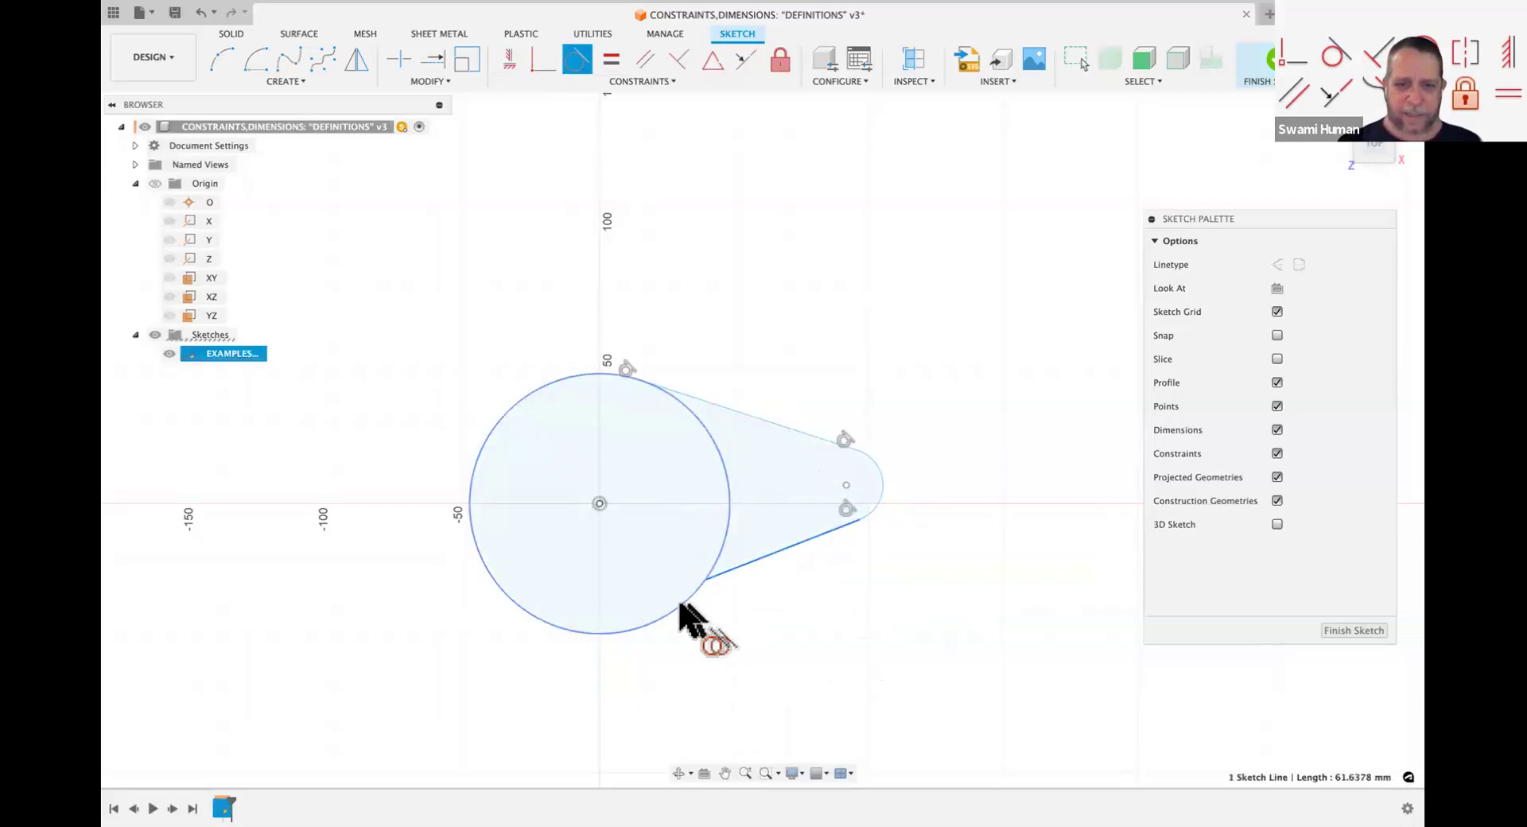
click(681, 604)
key(Escape)
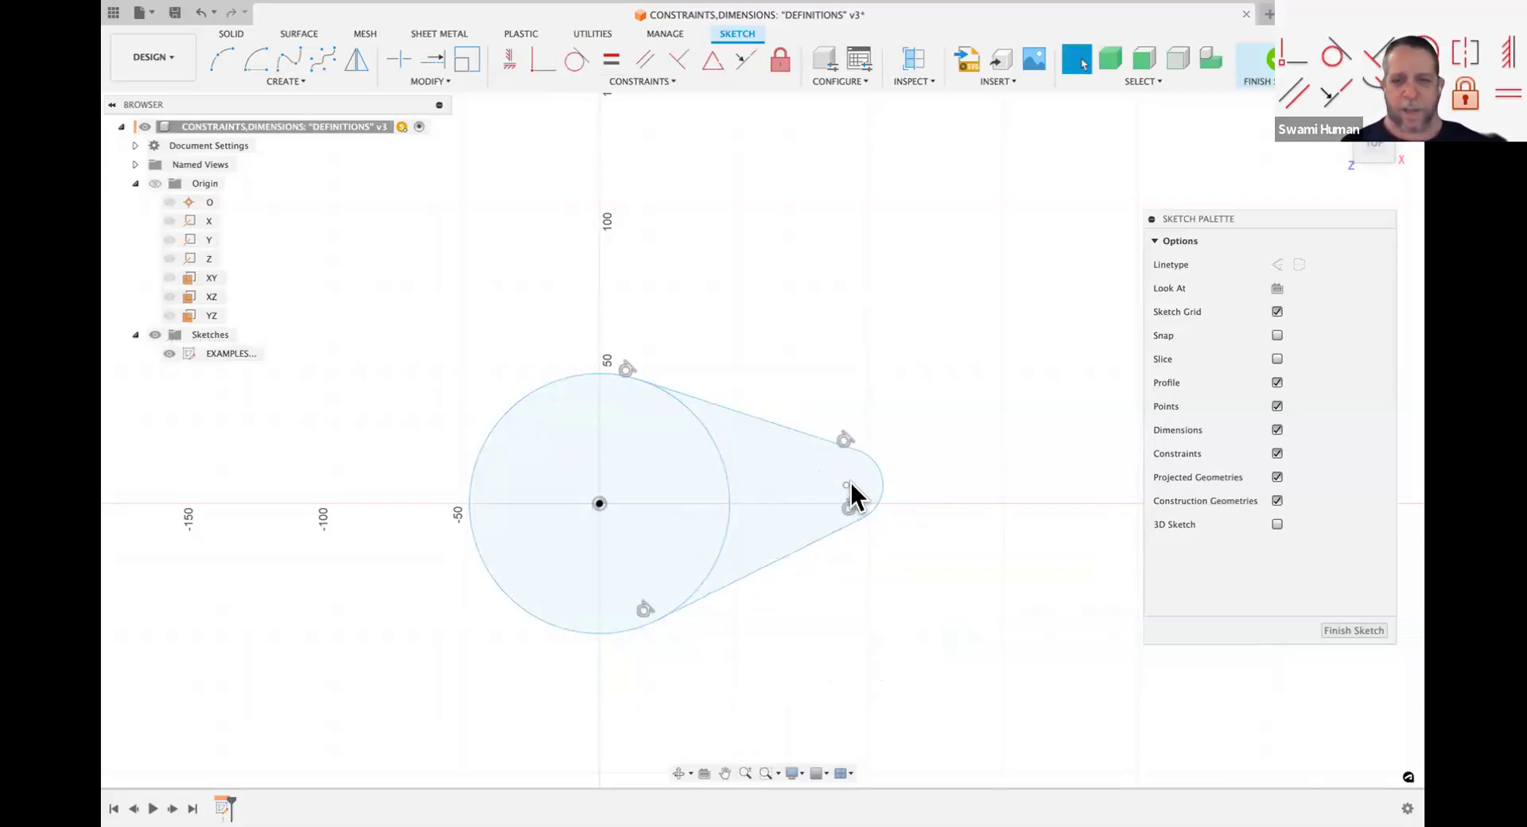
Step: Reposition the small arc's centre point to about X 112 mm, Y 10 mm to test the tangent constraints
drag(847, 486, 837, 372)
drag(862, 459, 902, 477)
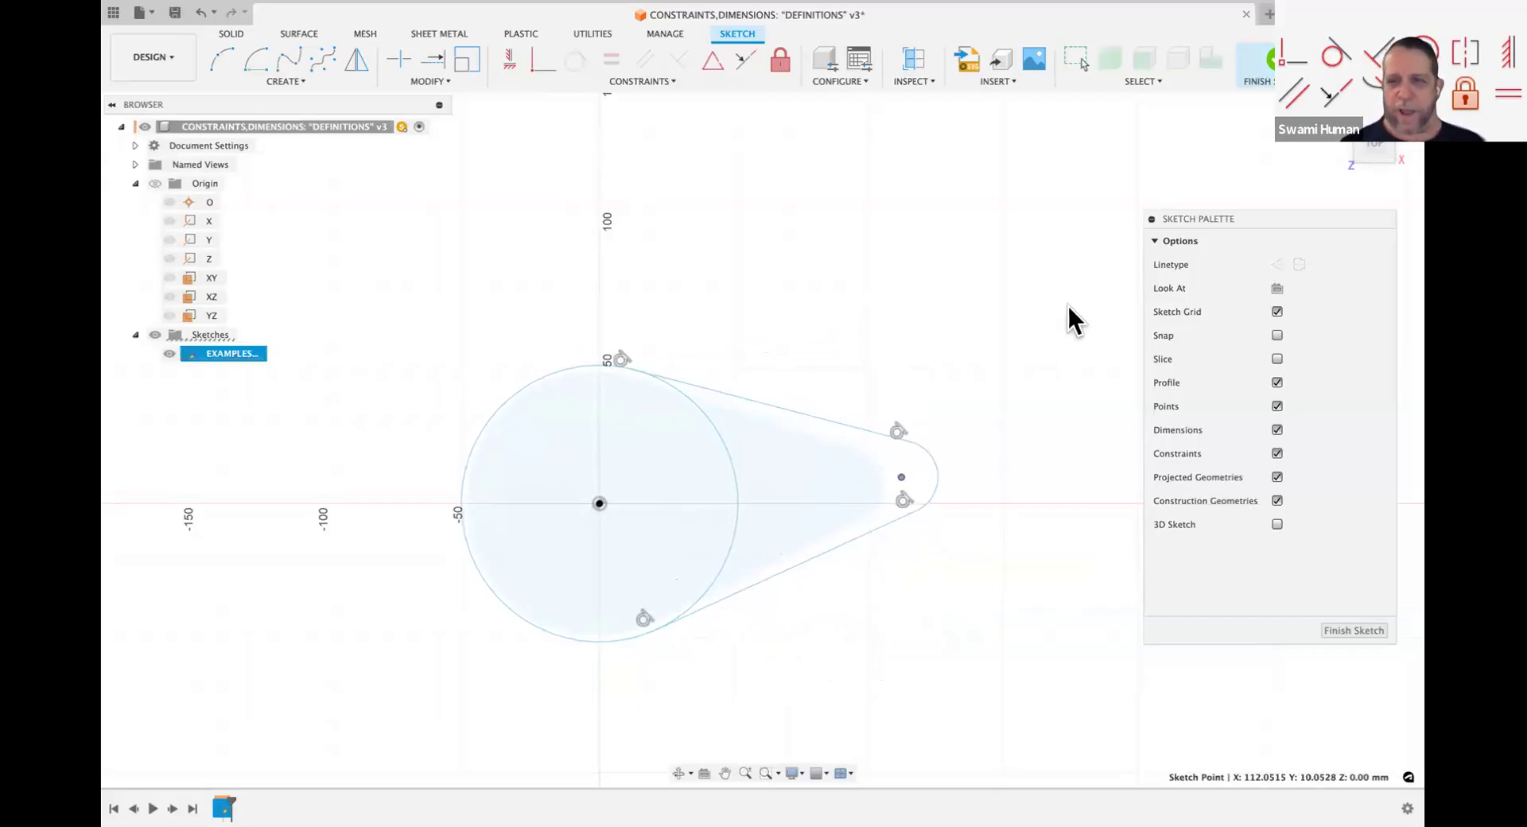
Step: Switch the display of sketch constraints off and back on twice
drag(1063, 231, 1051, 230)
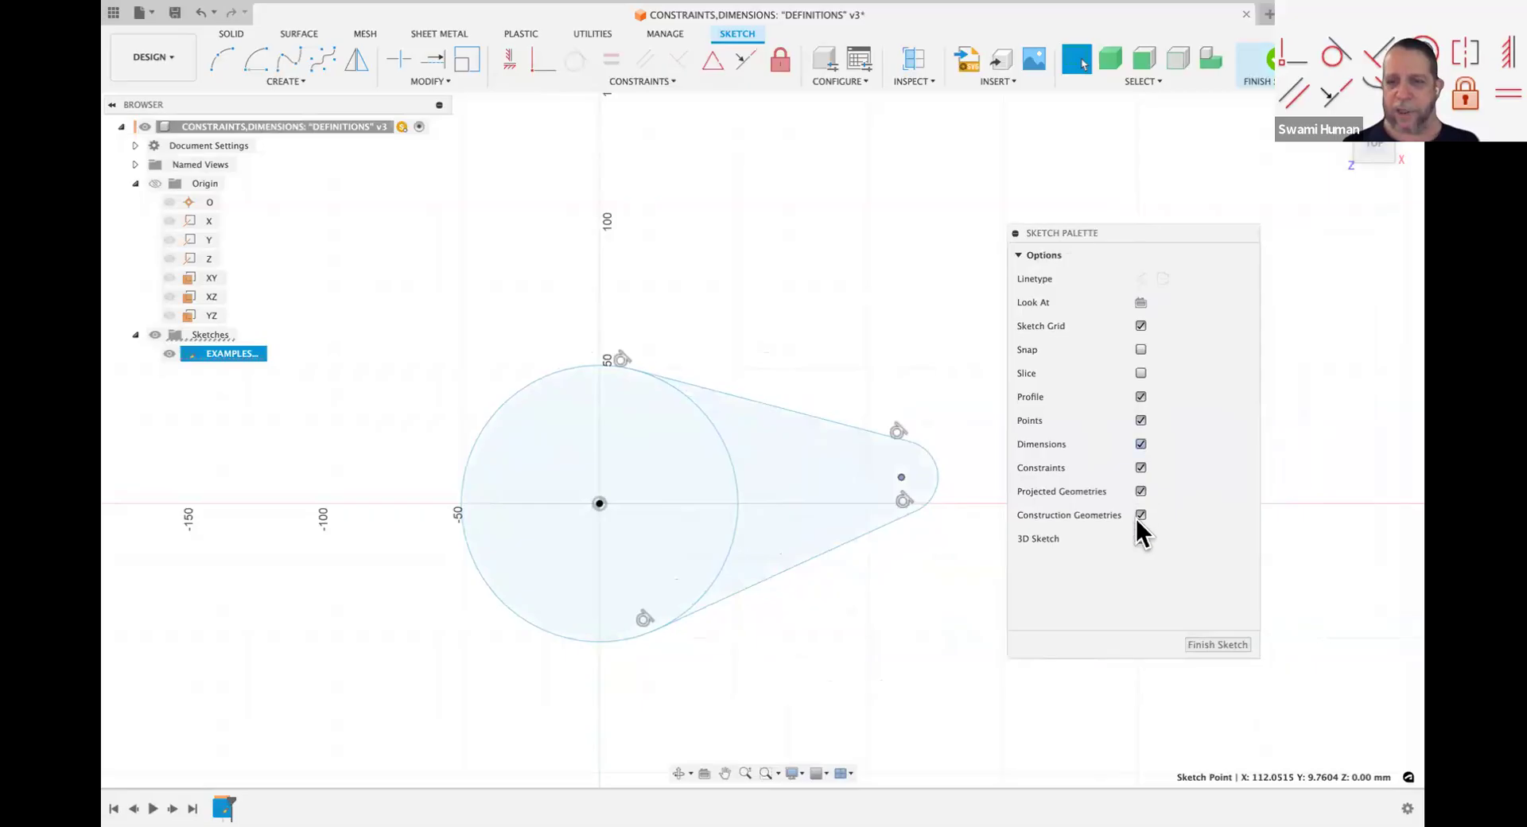
click(1137, 465)
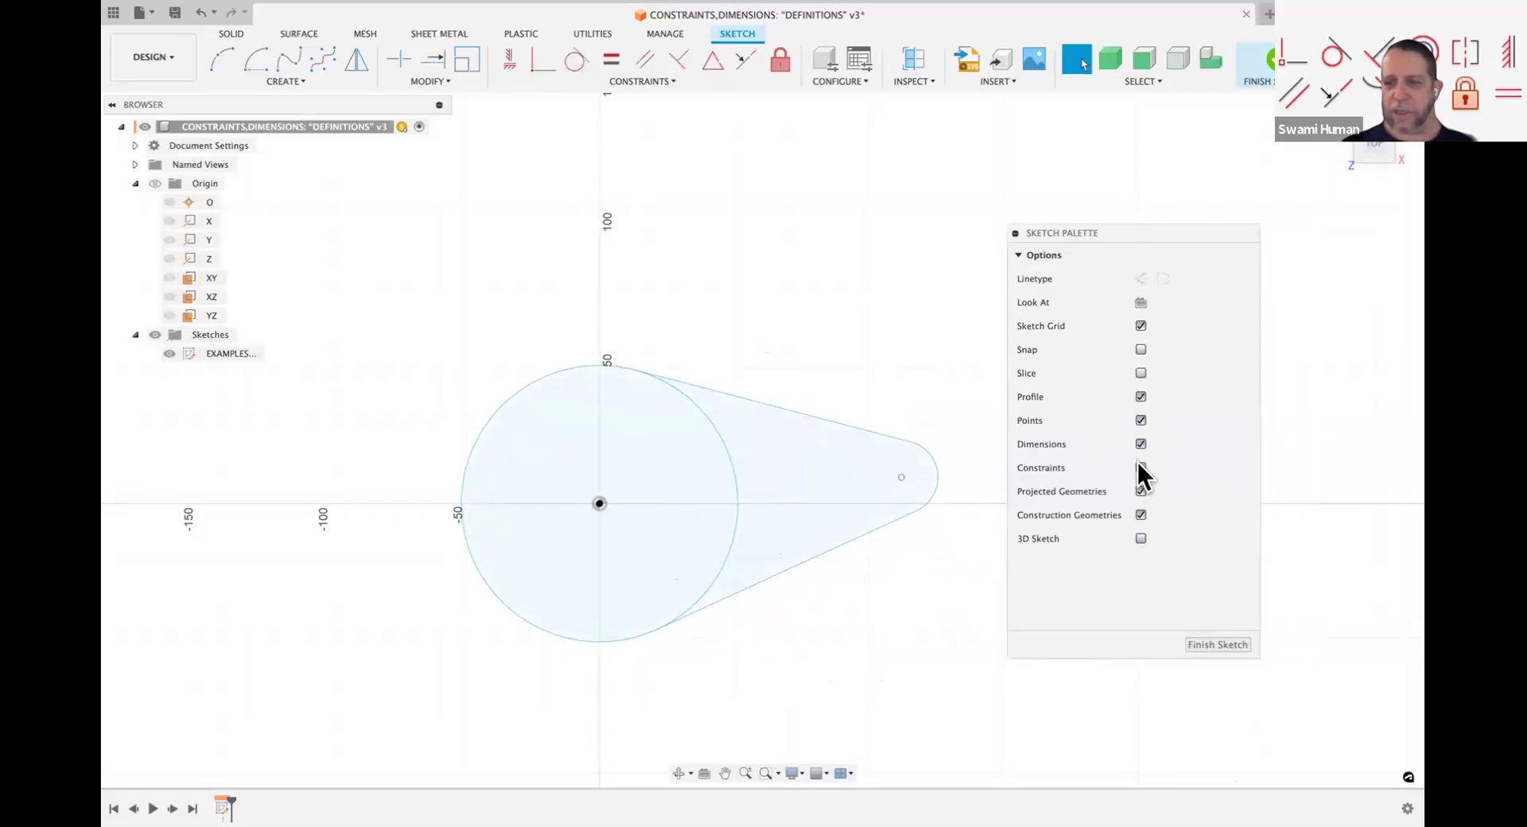
click(1137, 464)
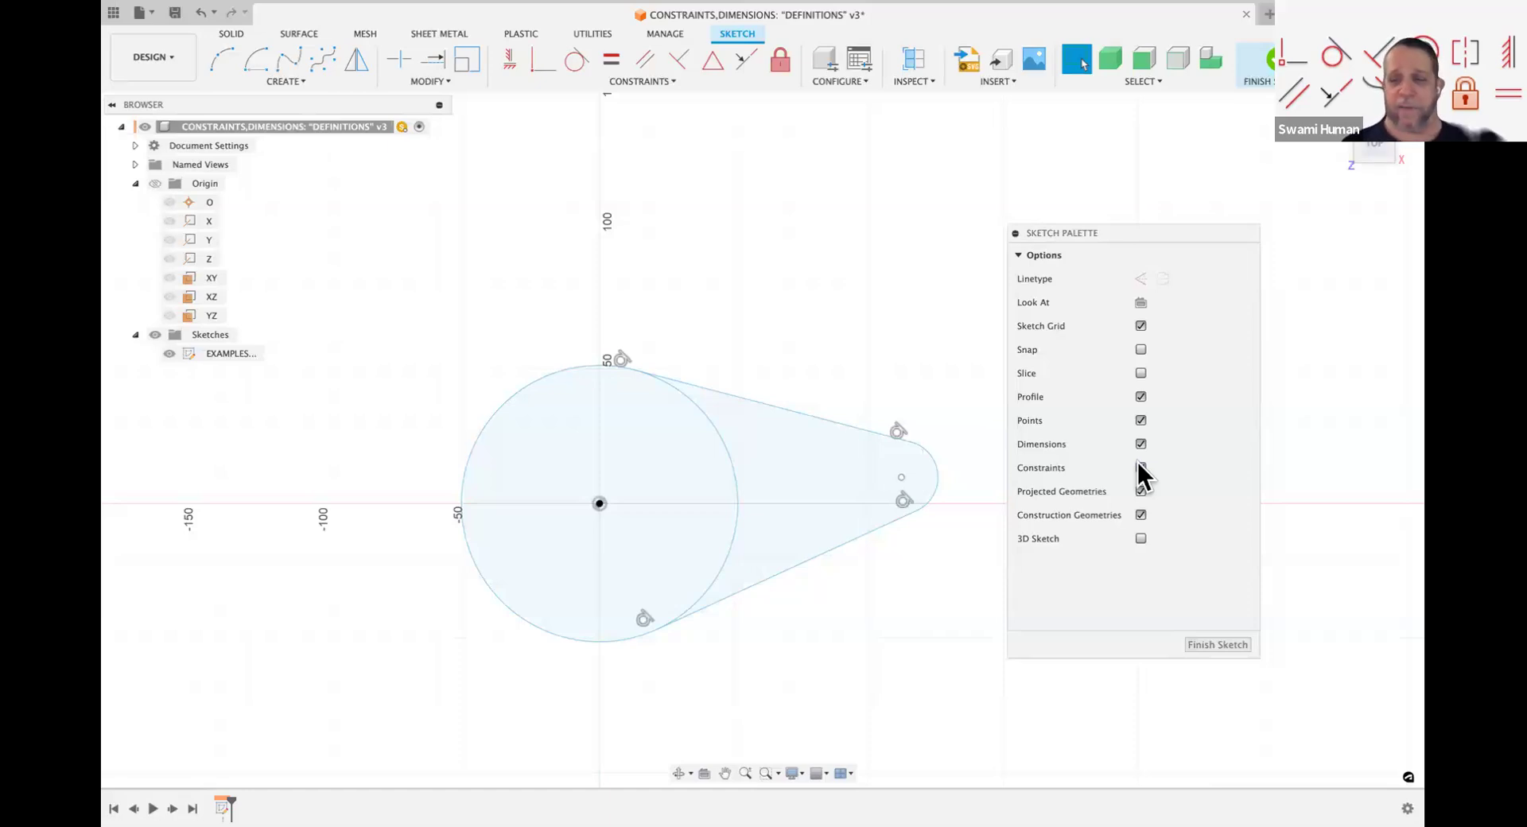
click(1137, 464)
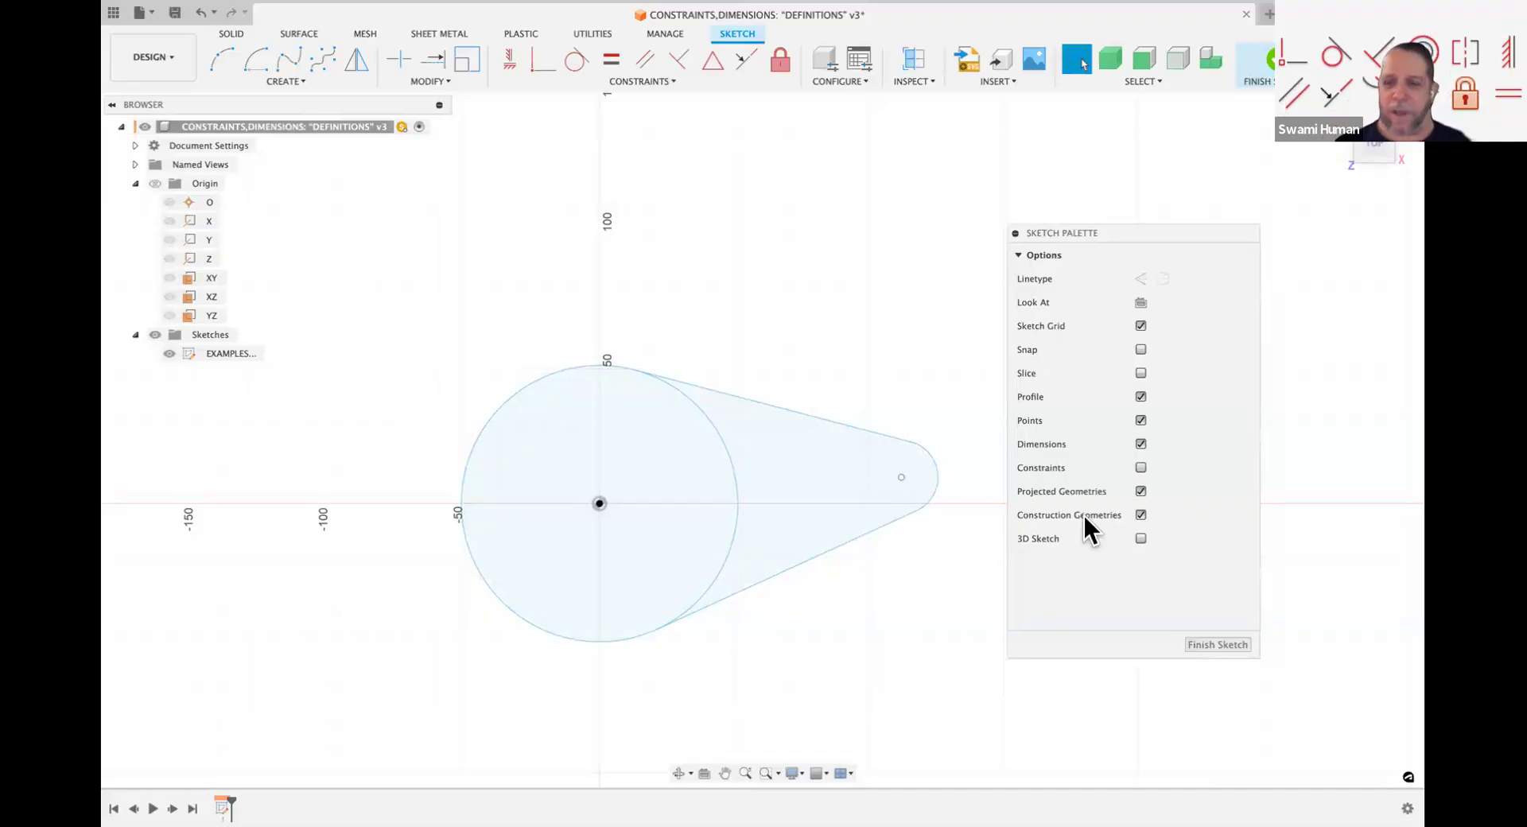
click(1139, 464)
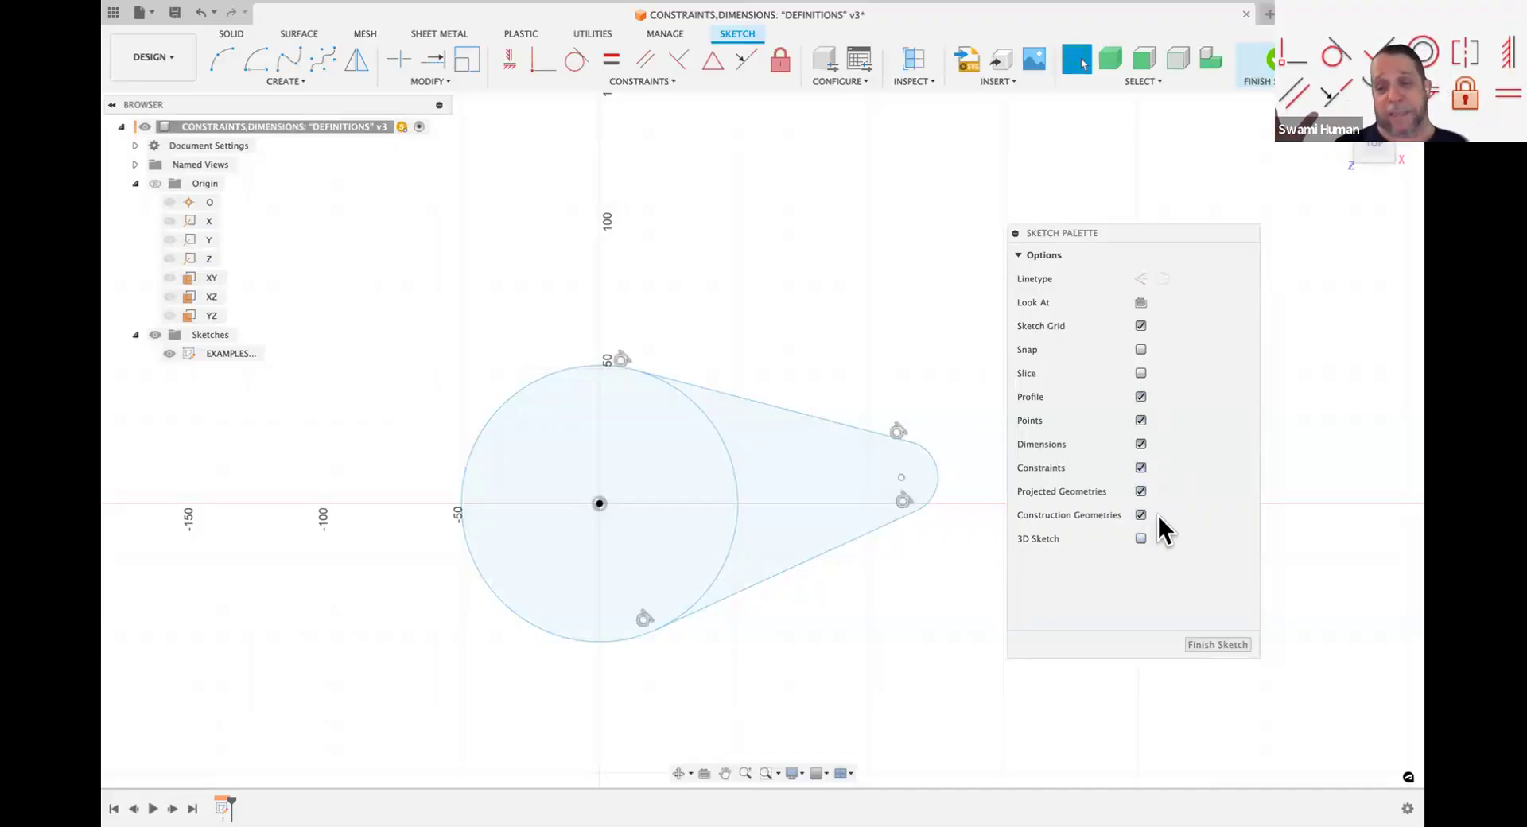
click(1141, 396)
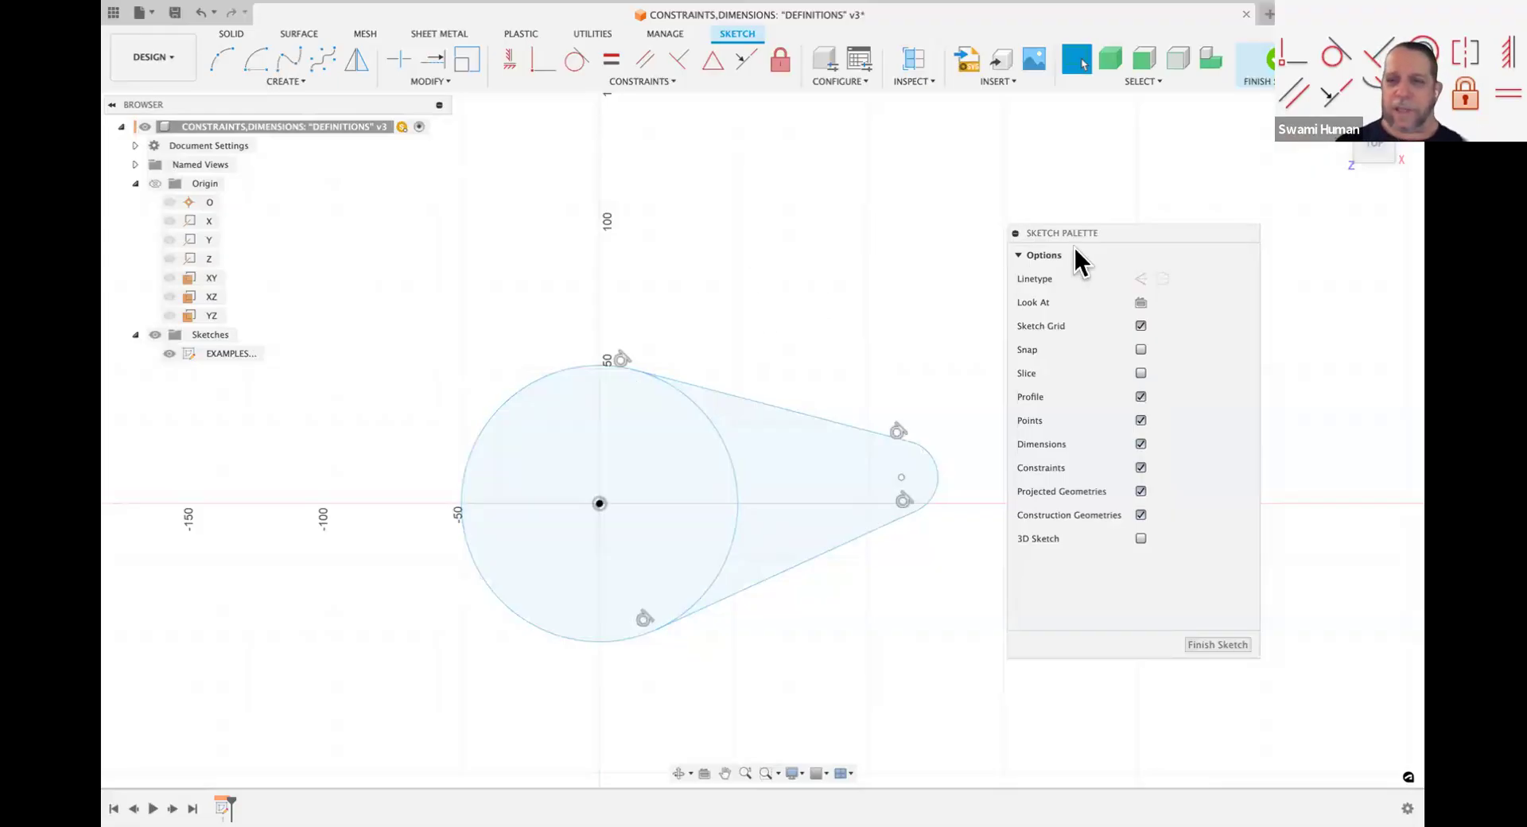
drag(1109, 227, 1252, 220)
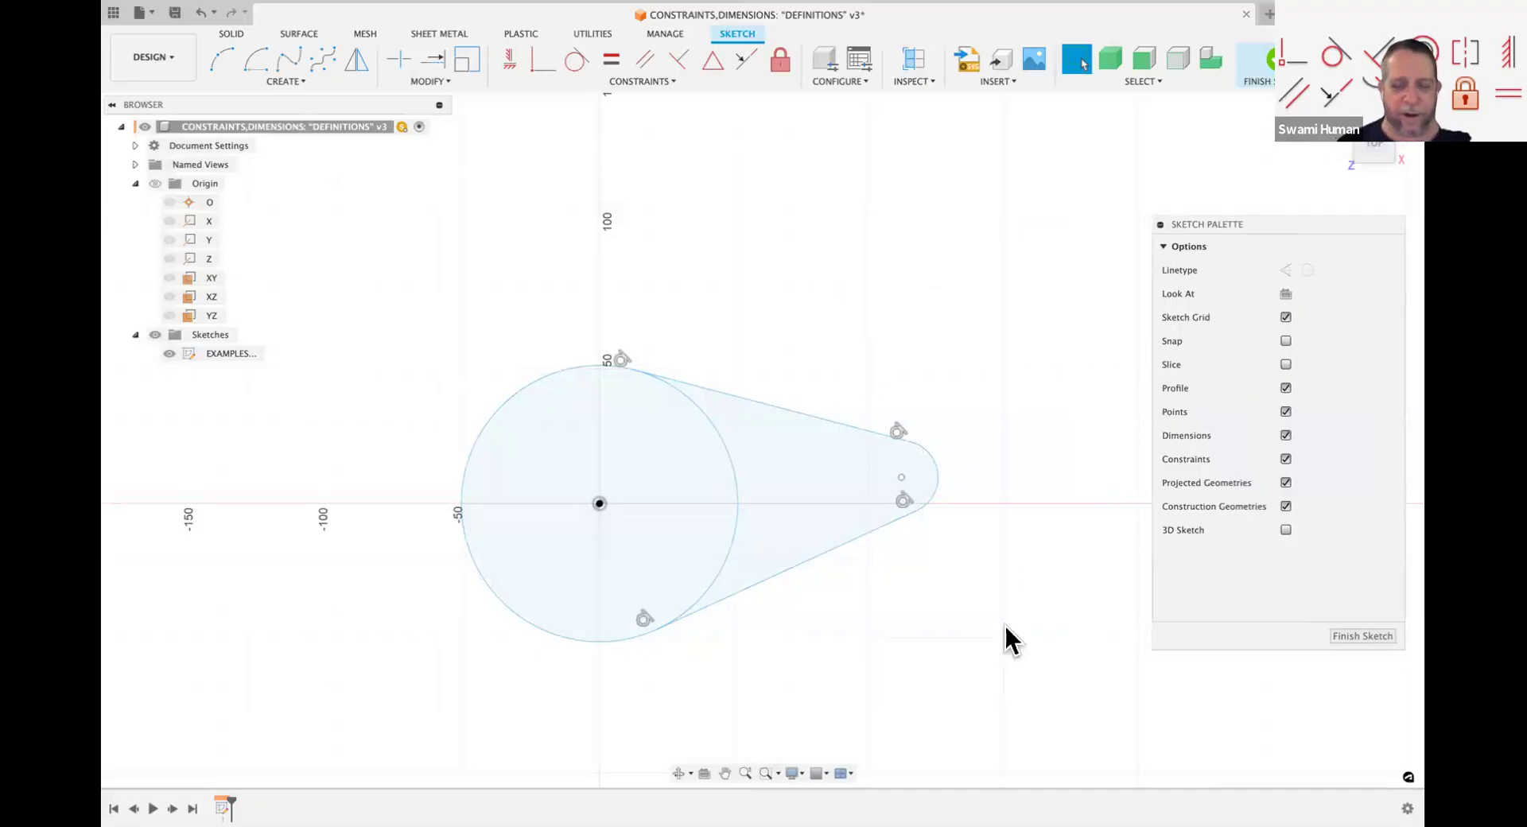
Step: Delete the small arc and both tangent lines, keeping only the circle
drag(1004, 625, 795, 303)
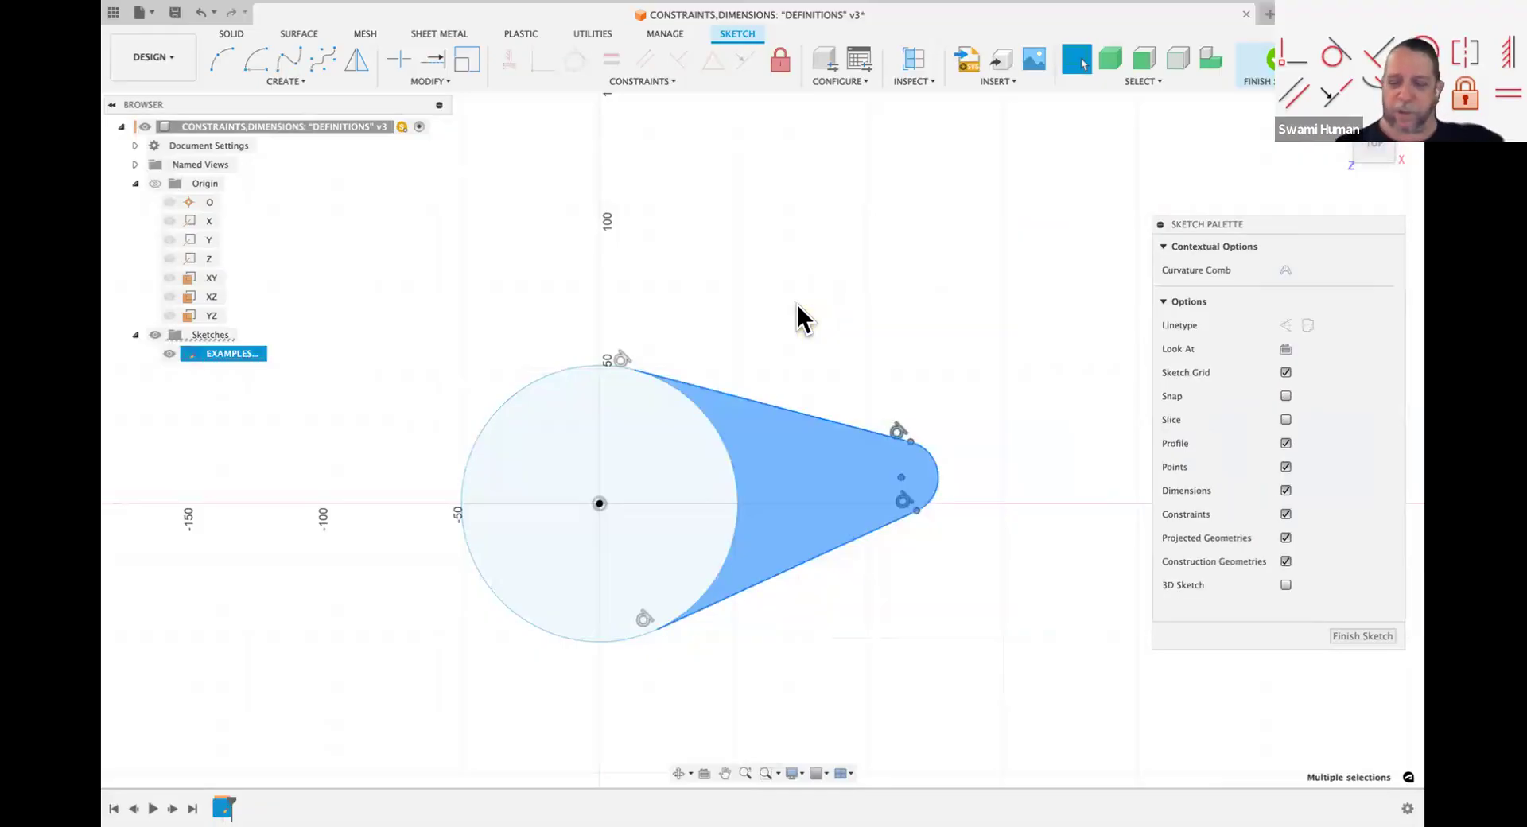
key(Delete)
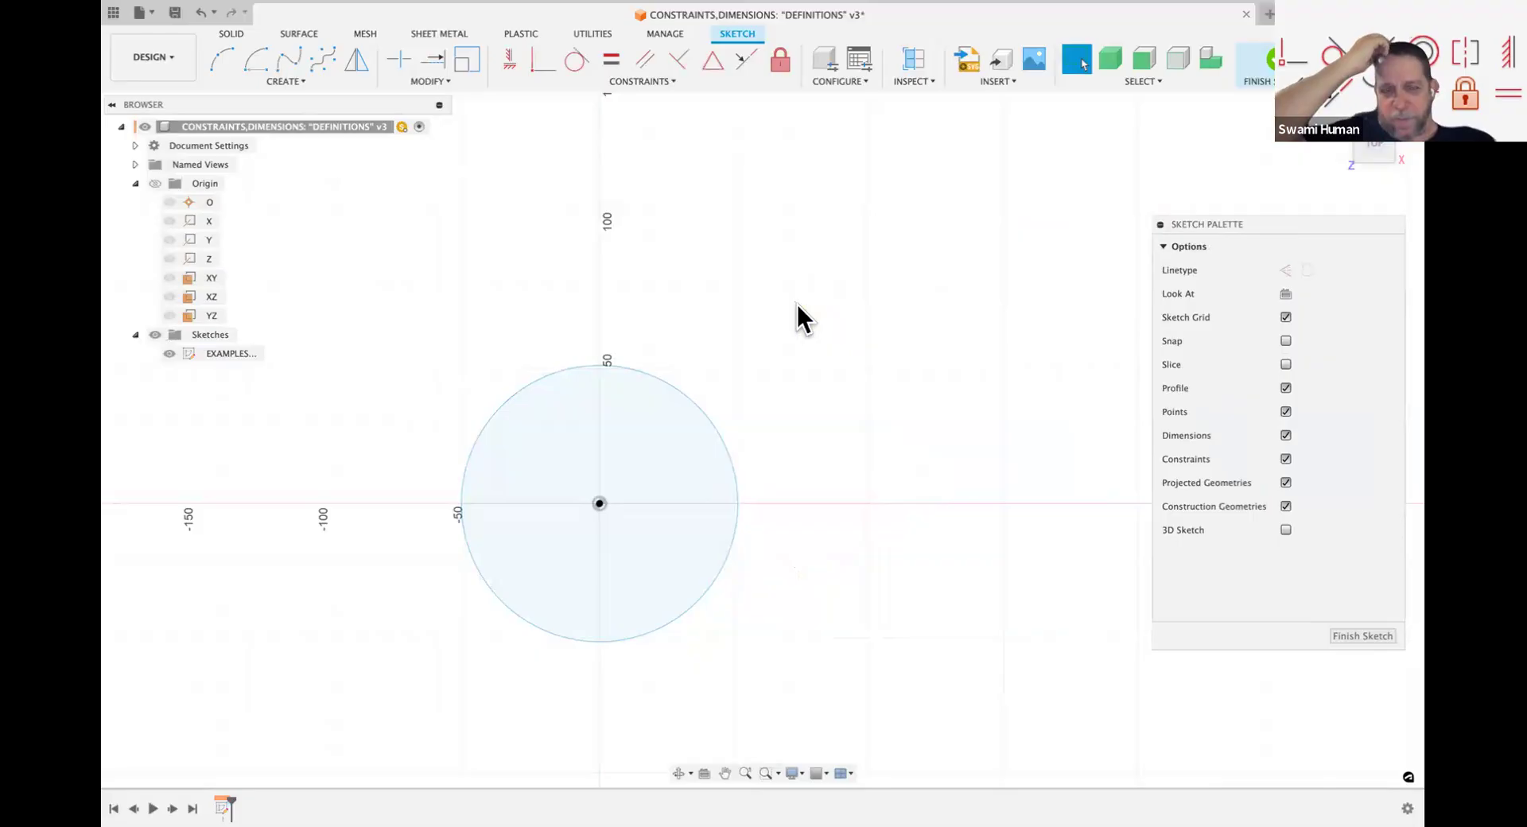
Step: Draw a continuous outline from the circle's upper edge: a tangent line, a tangent arc, and a line about 106 mm long back to the circle's lower edge
key(l)
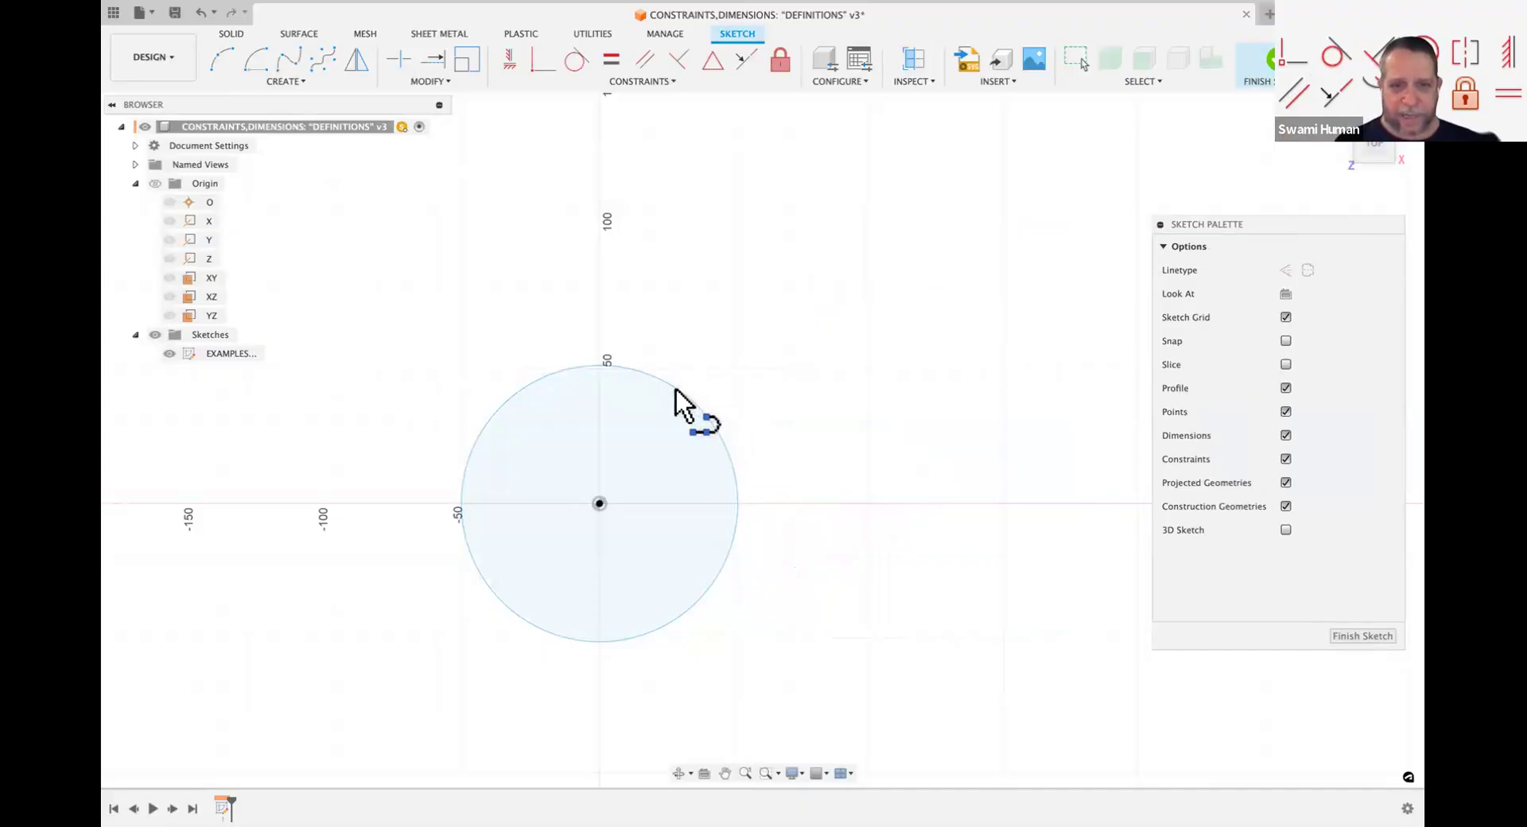
click(675, 392)
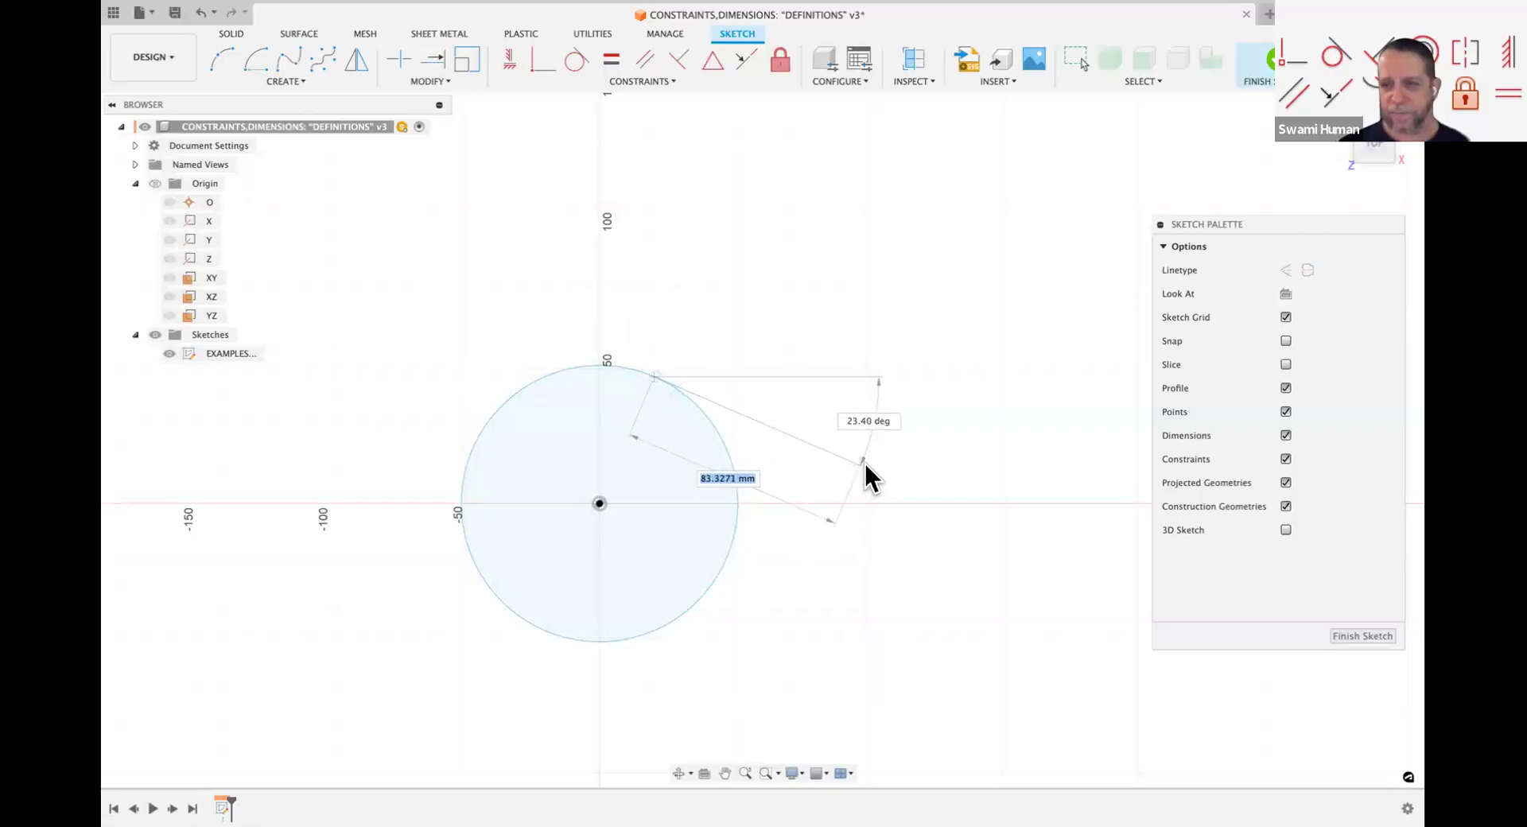
click(920, 430)
drag(928, 441, 912, 517)
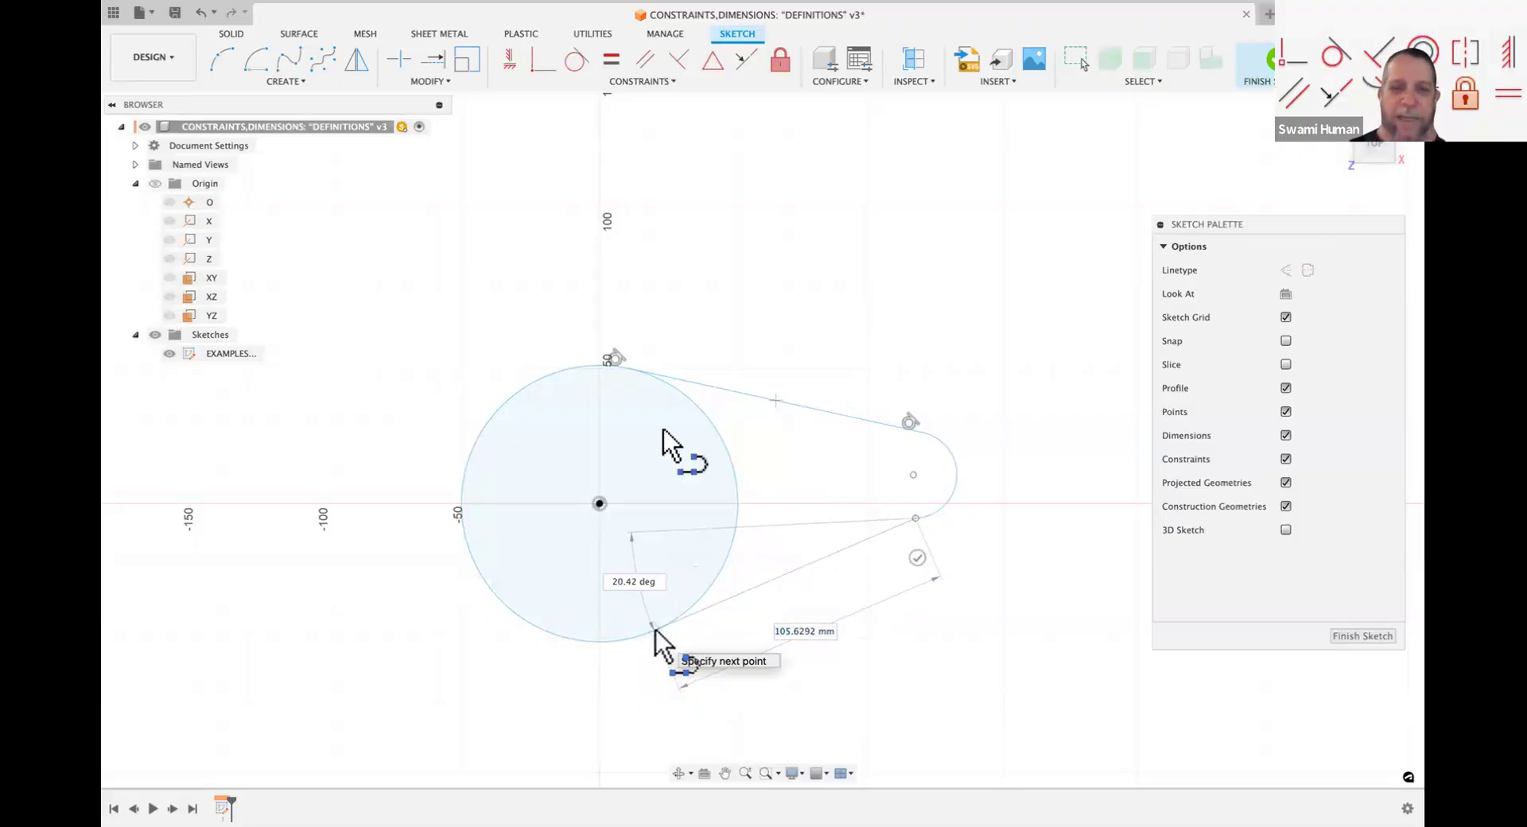
click(656, 631)
Step: Apply a tangent constraint between the lower line and the end arc
click(576, 60)
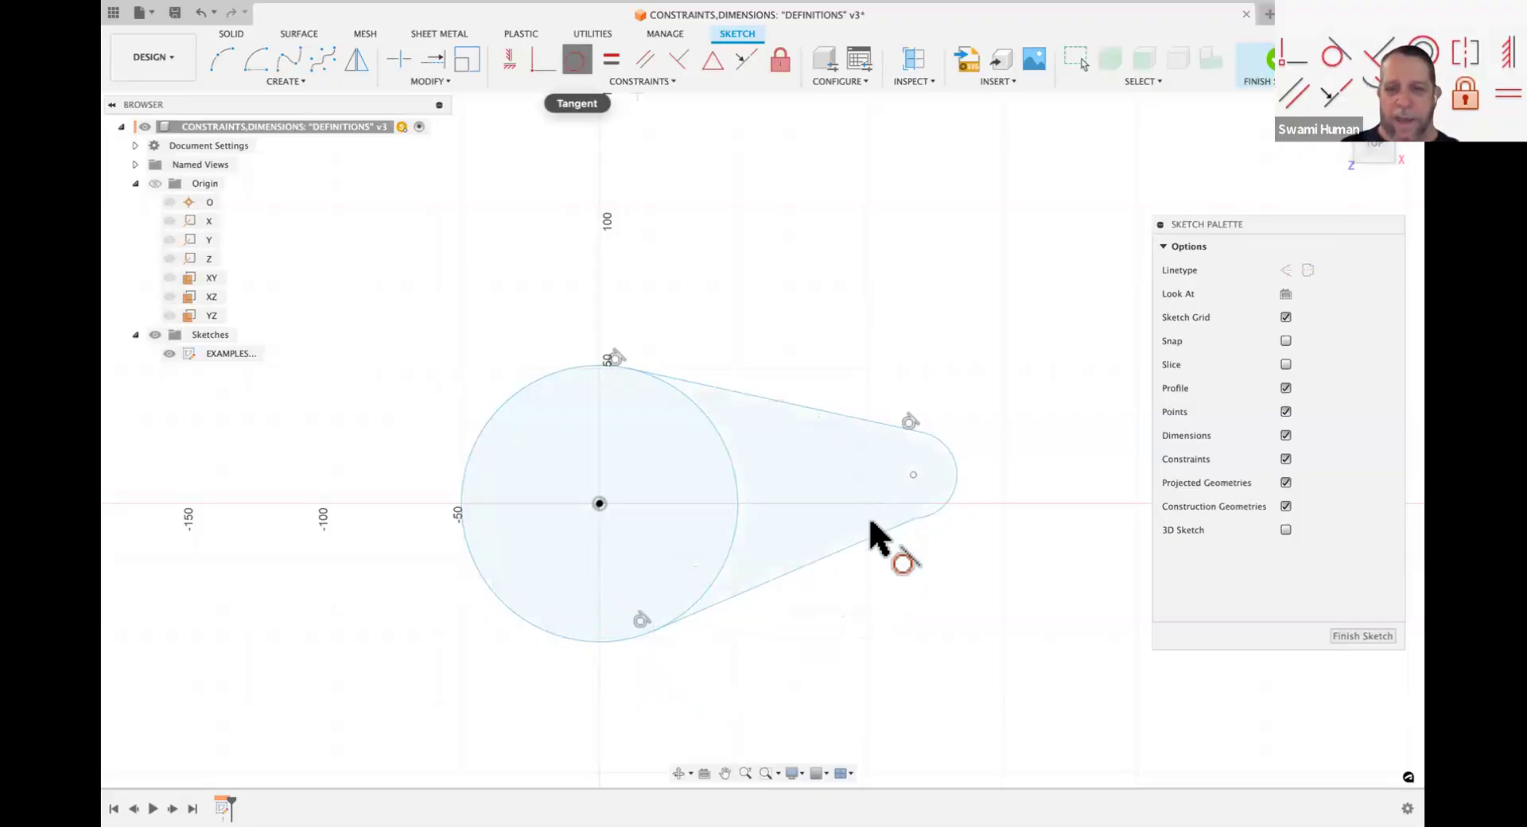
click(876, 535)
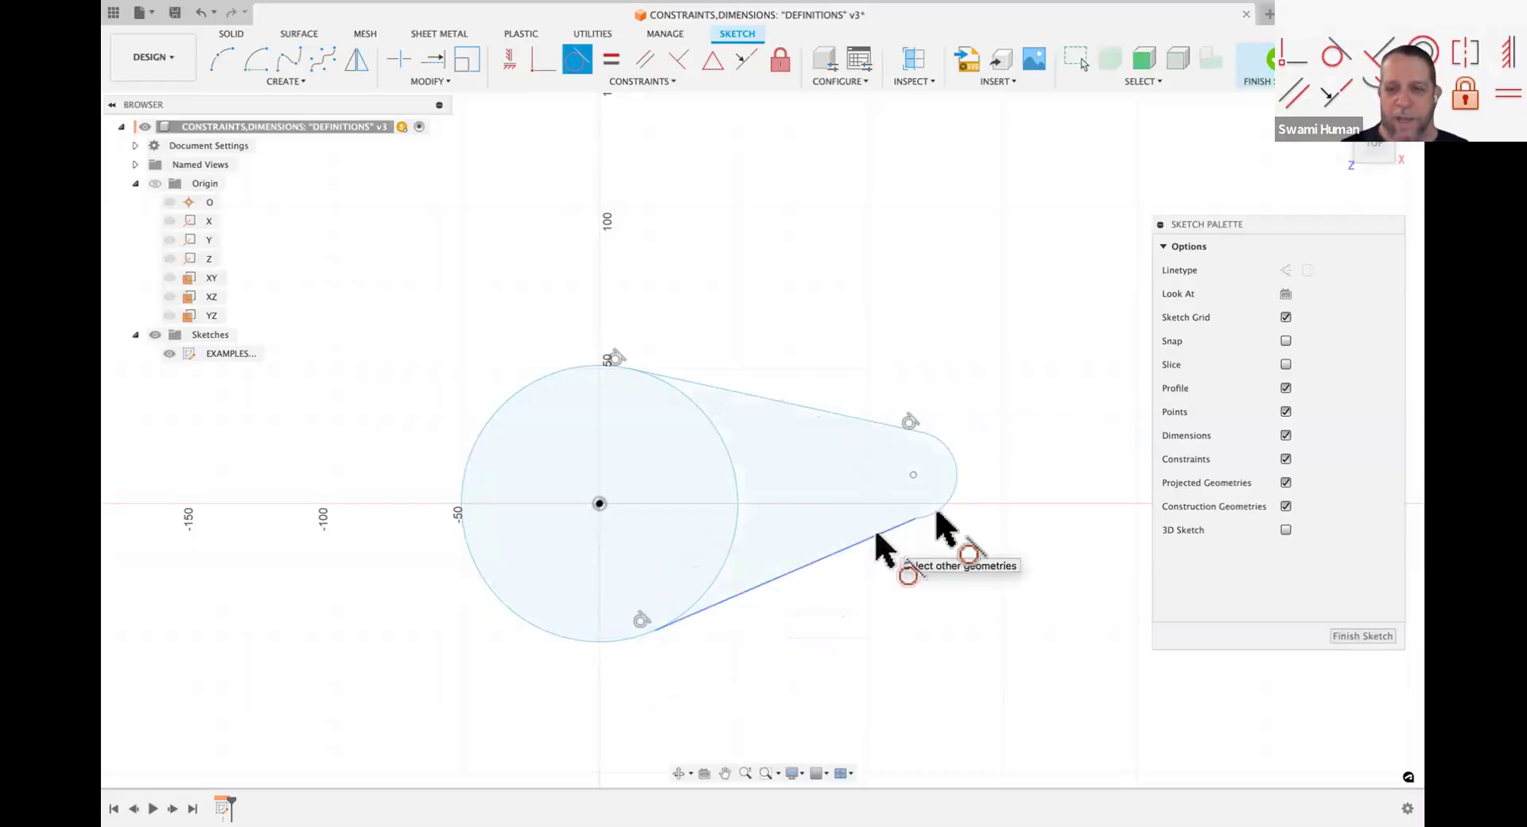
click(936, 511)
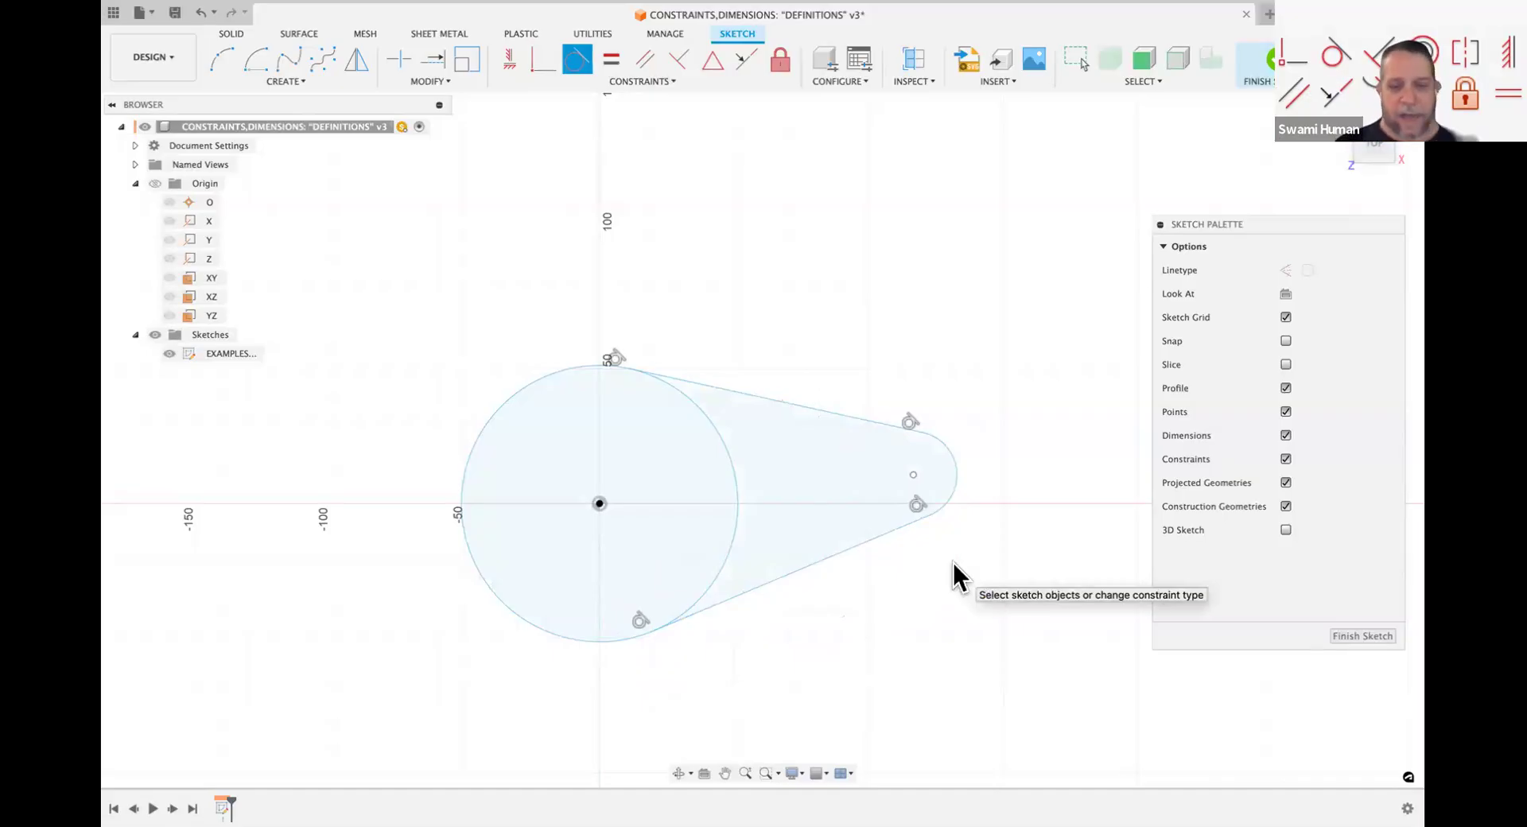
key(Escape)
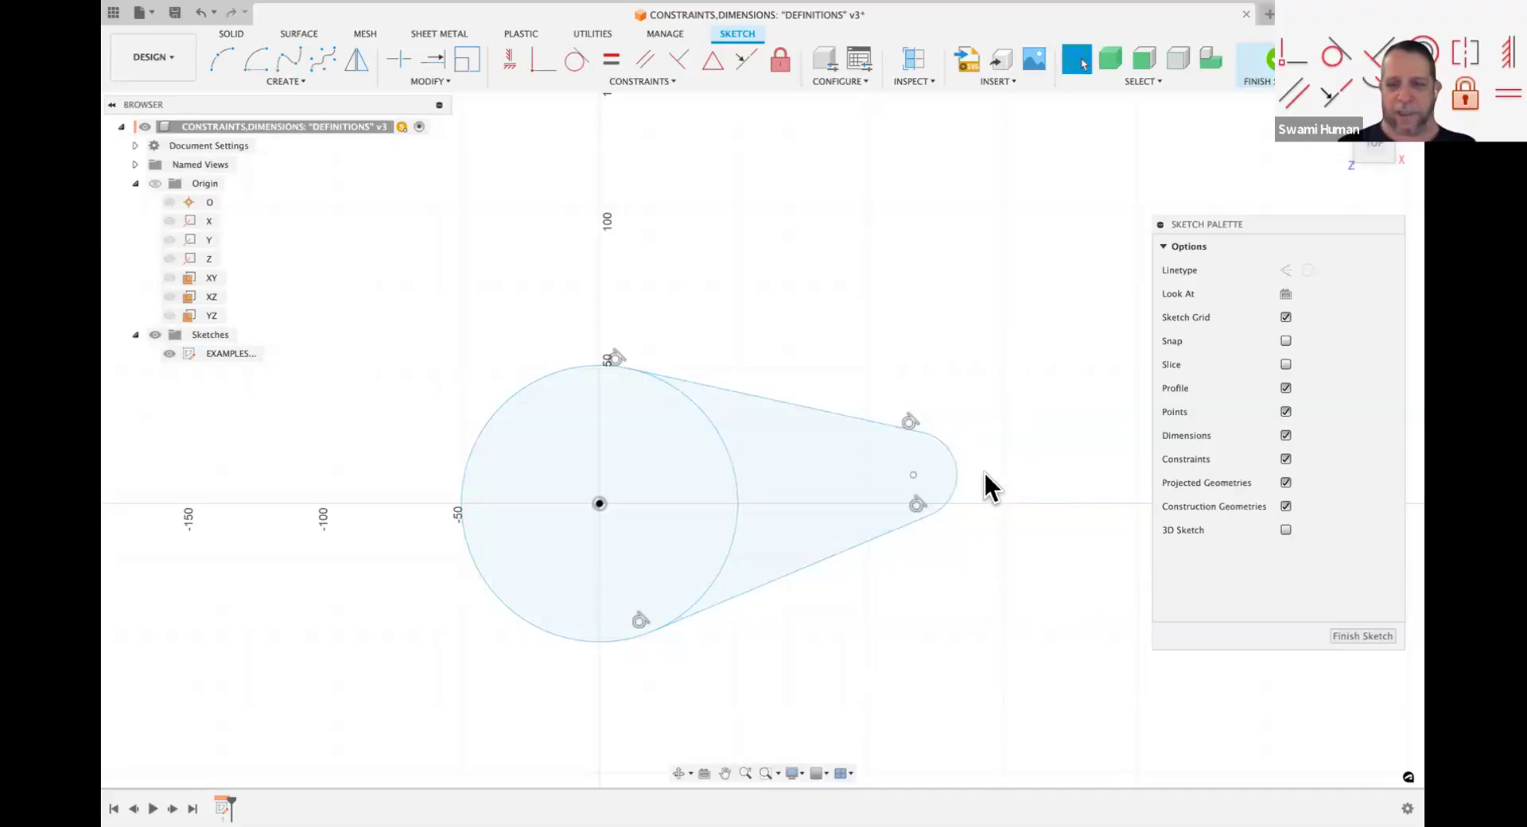
Step: Delete the end arc that joins the outer ends of the two tangent lines
click(953, 467)
key(Delete)
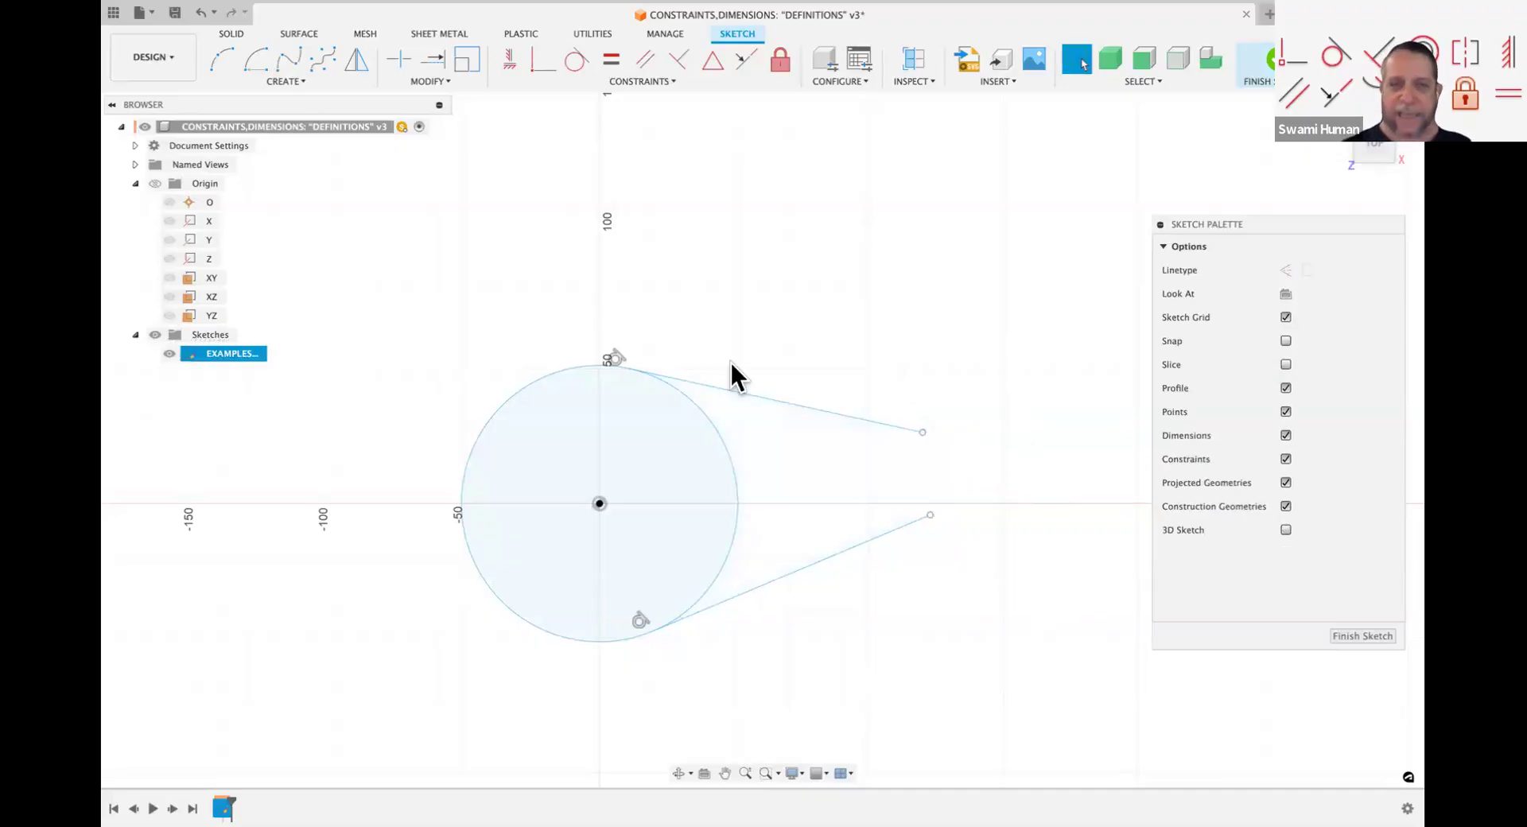
Step: Join the outer ends of the two tangent lines with a tangent arc running from the upper line's end to the lower line's end
click(280, 84)
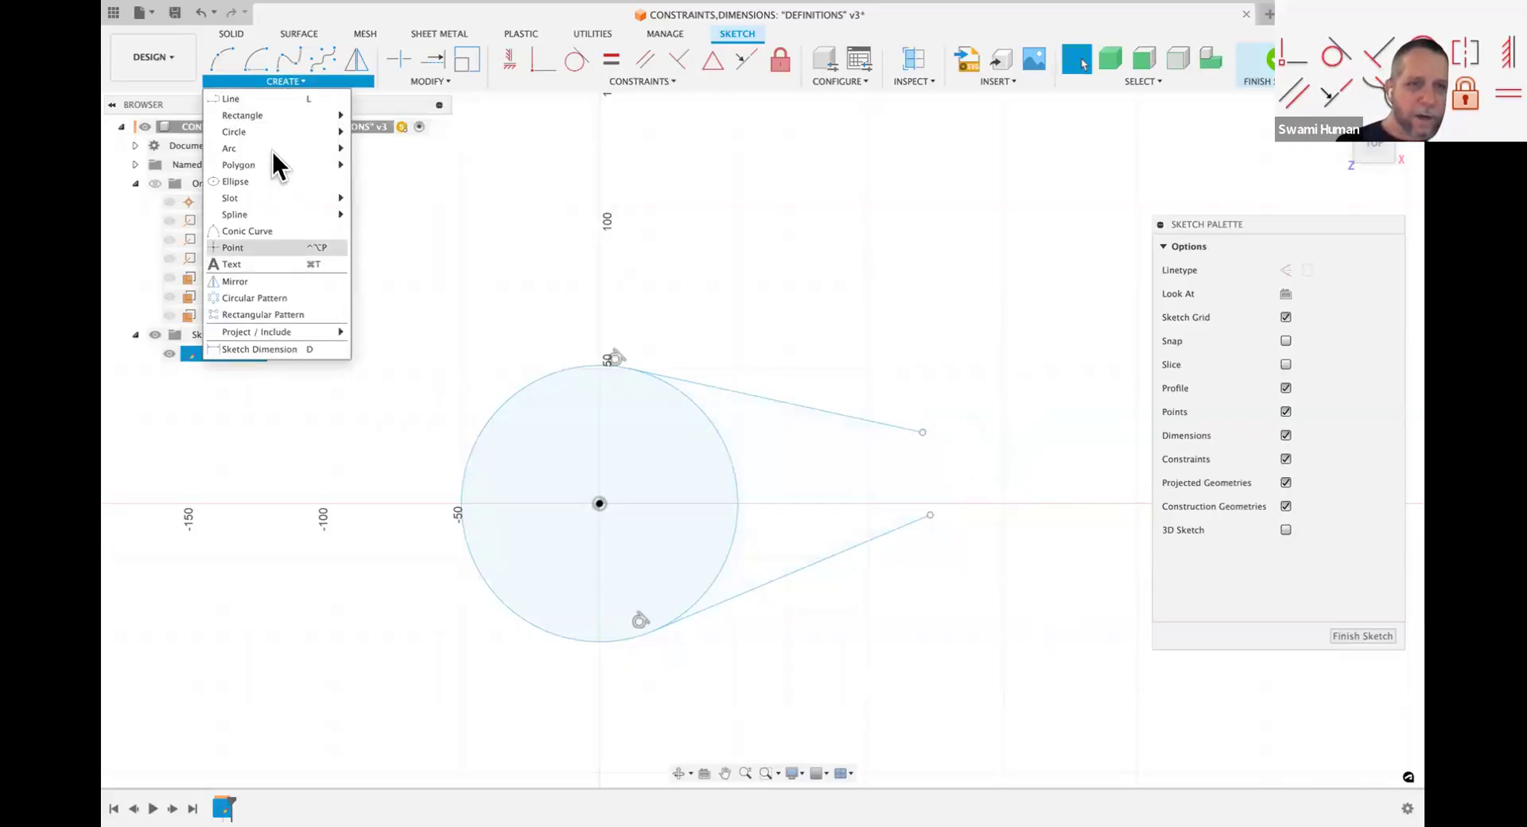
mouse_move(271, 148)
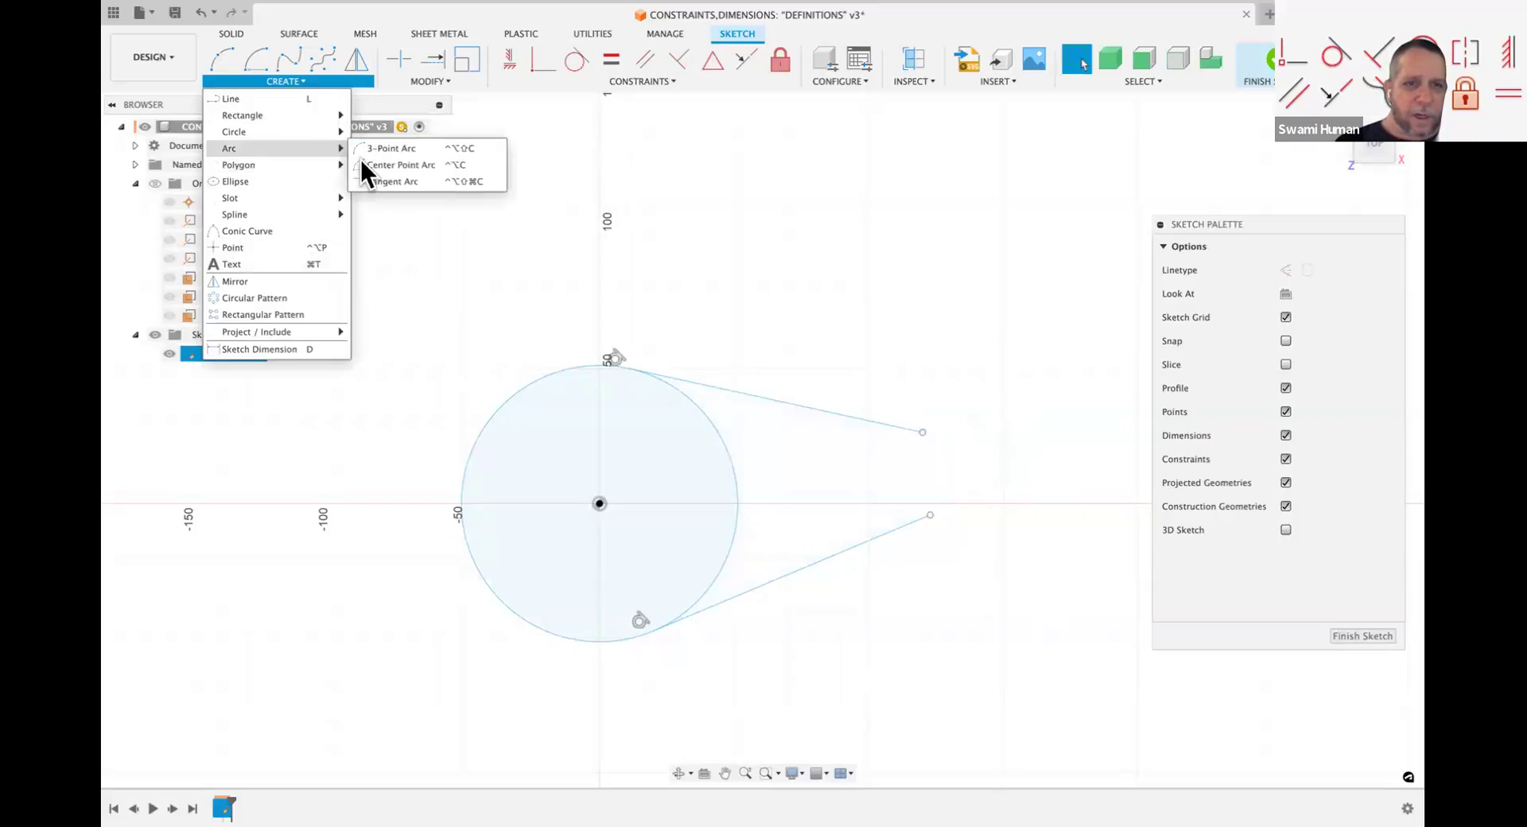
click(393, 184)
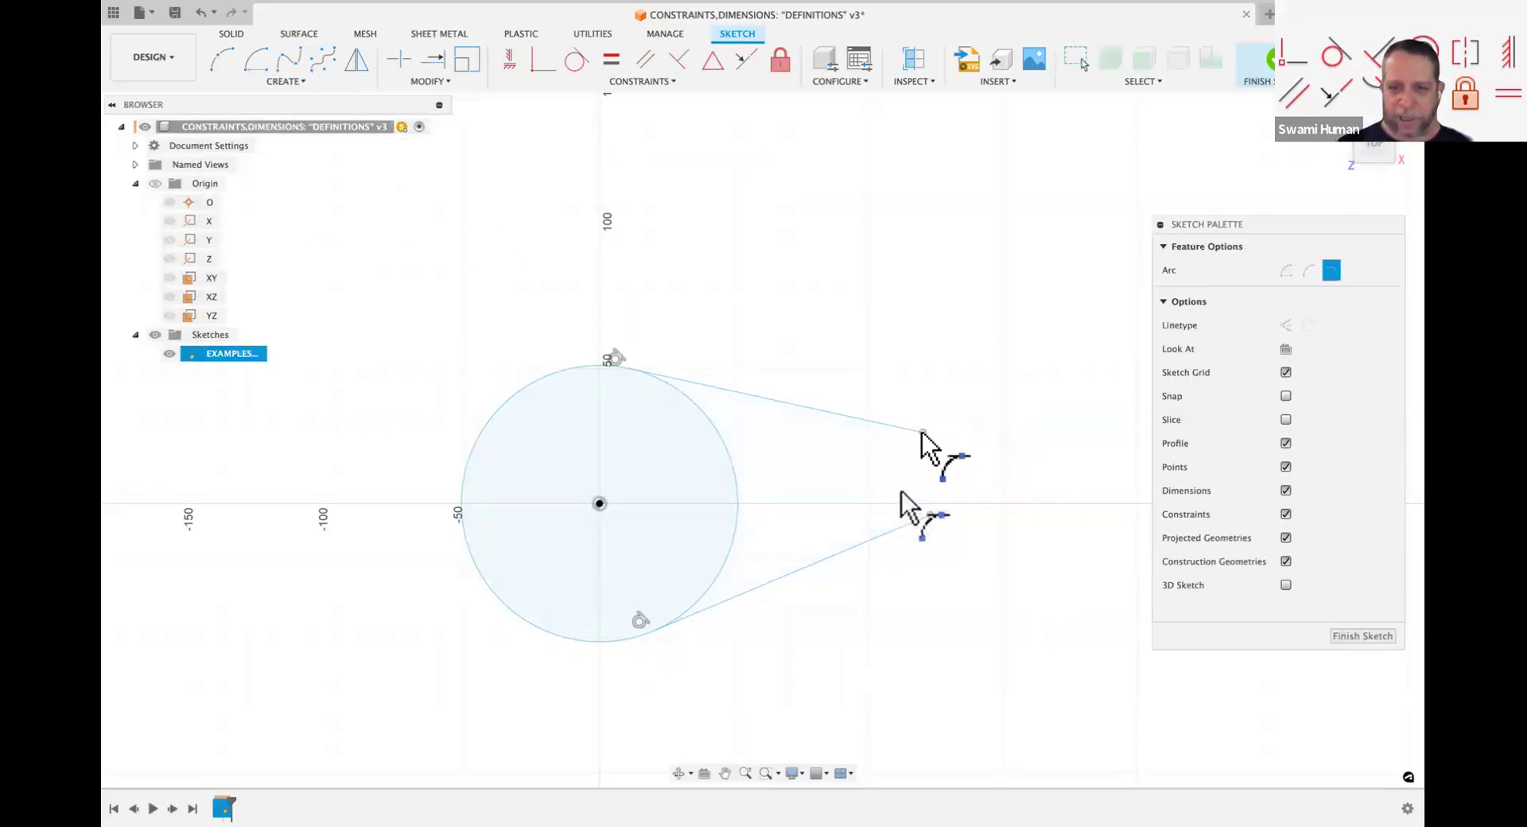
click(922, 433)
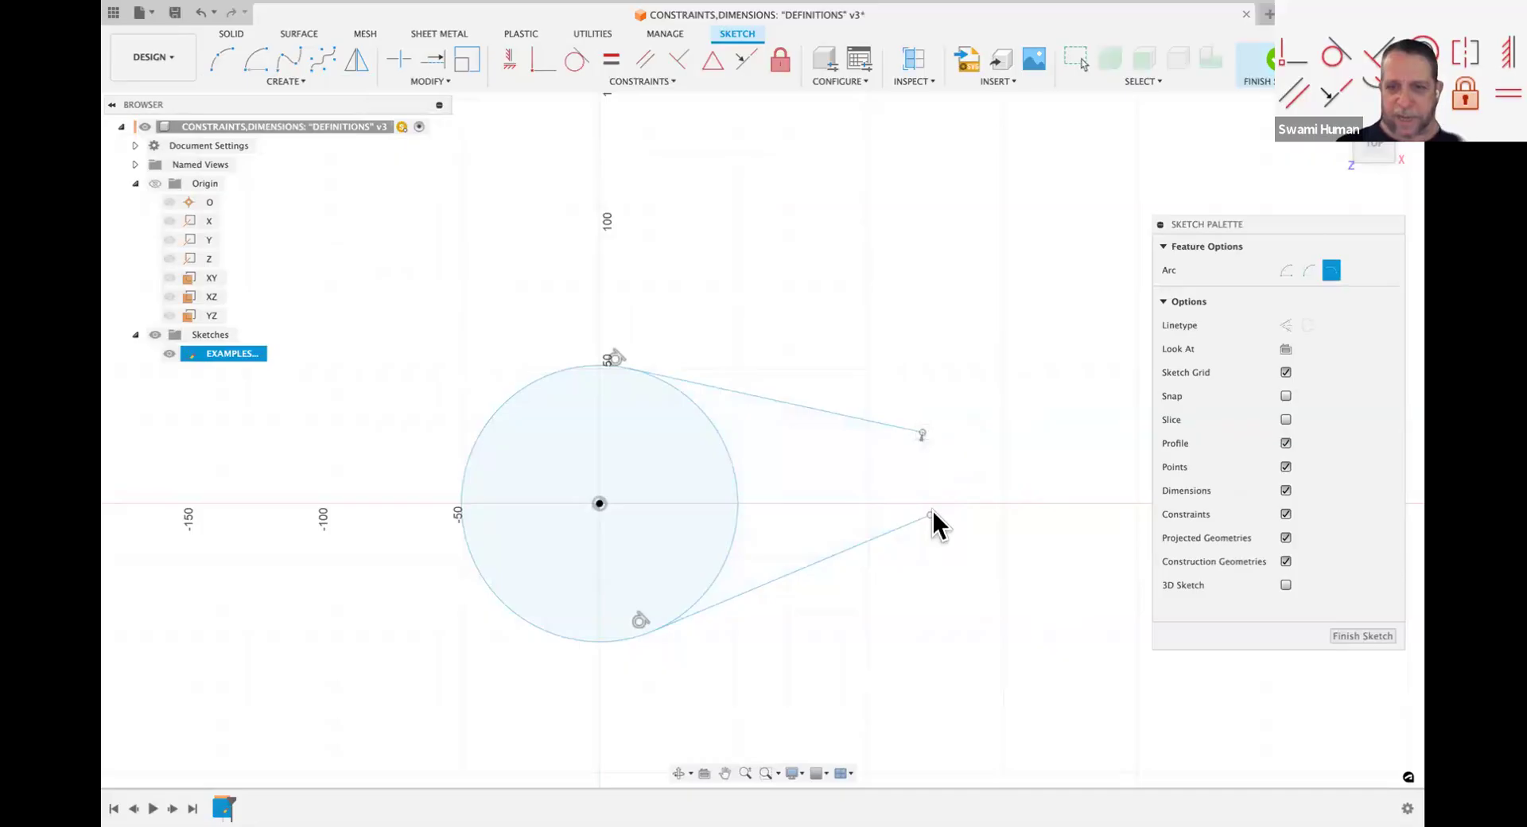
click(927, 512)
Step: Apply a tangent constraint between the new end arc and the lower line
click(578, 59)
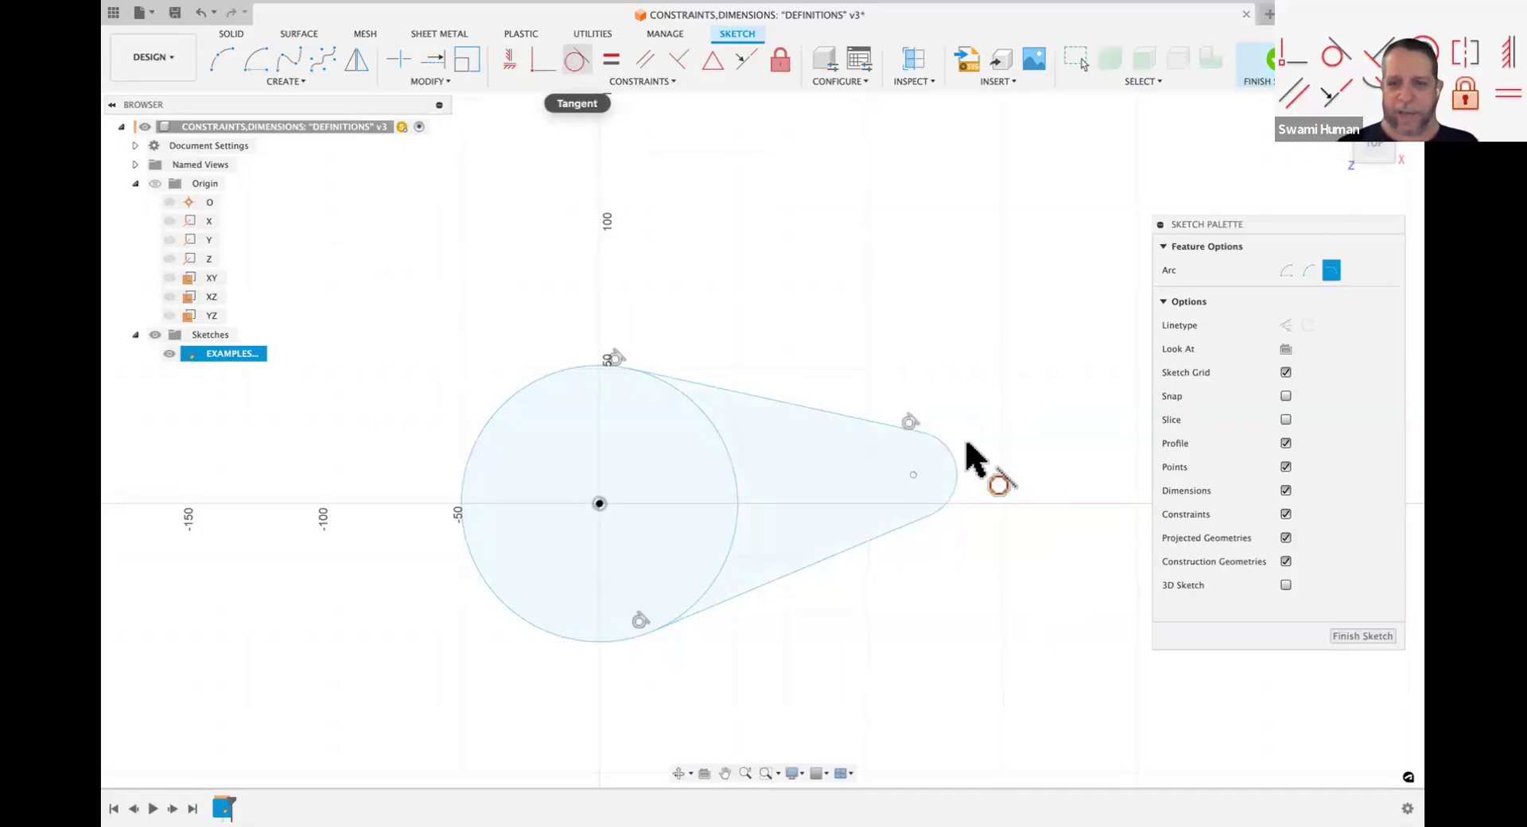
click(957, 481)
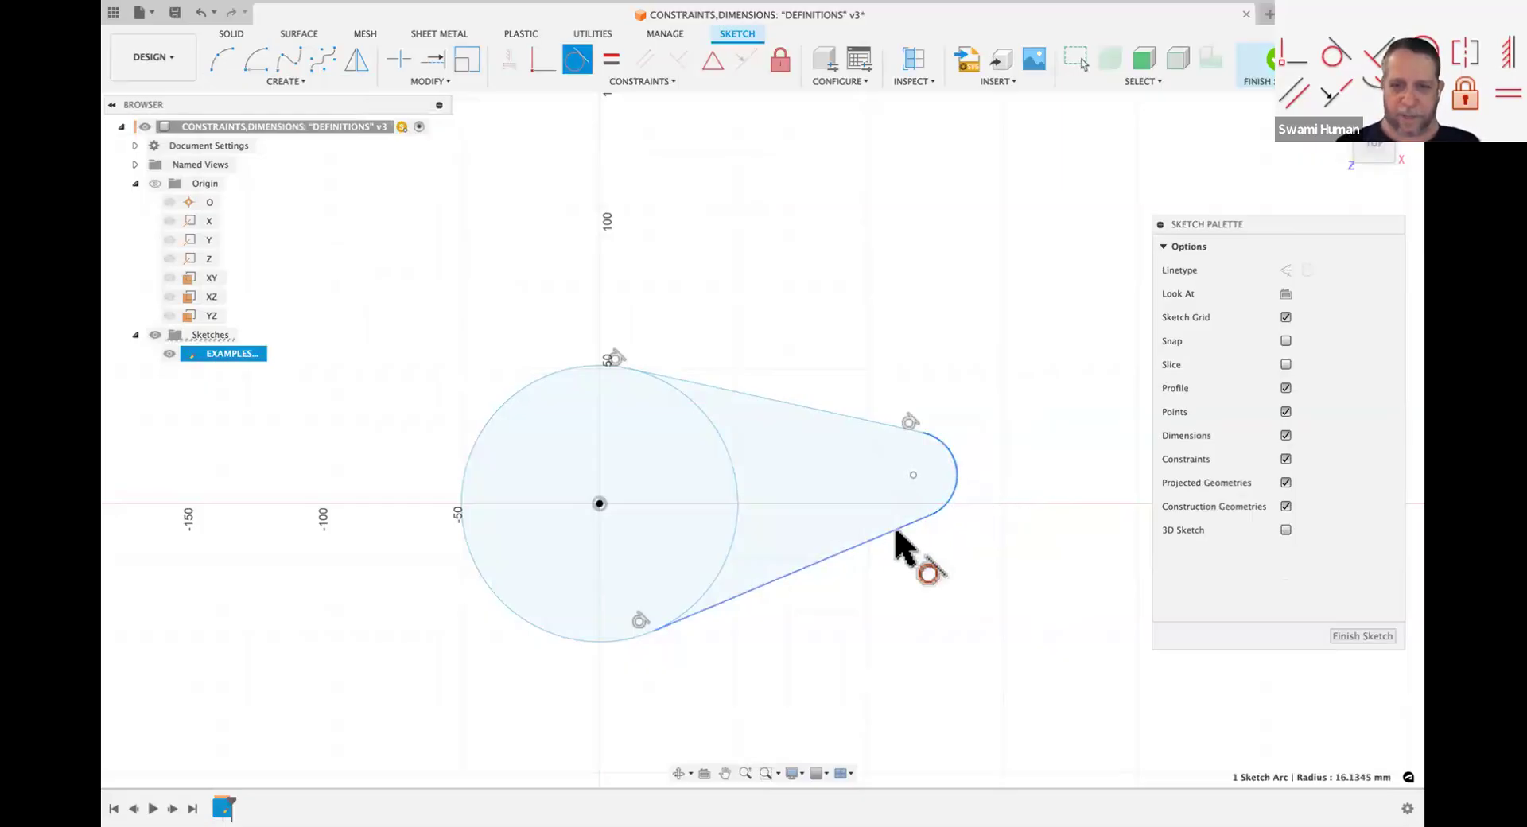
click(896, 532)
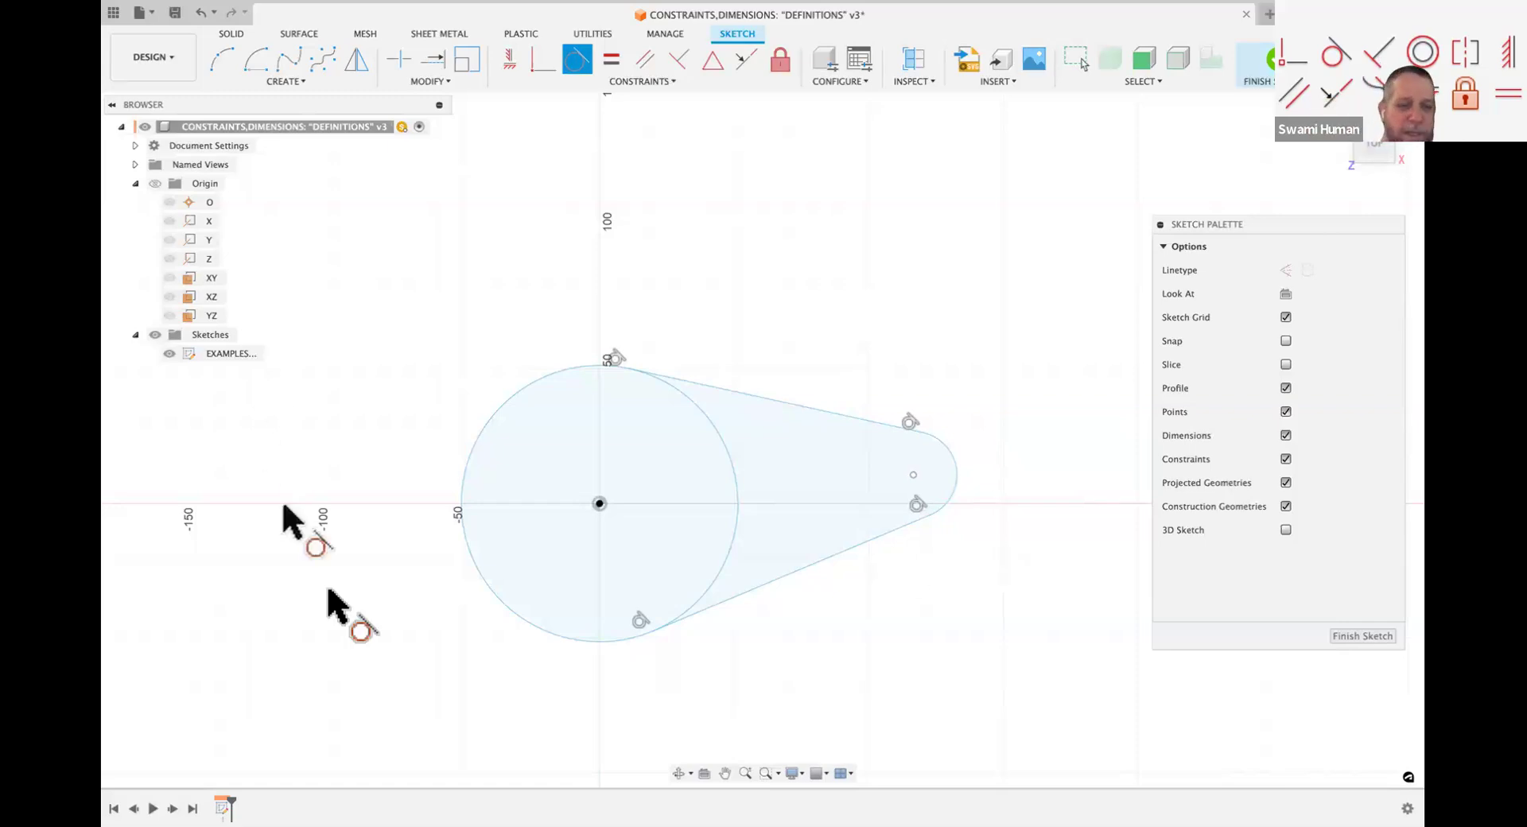
key(Escape)
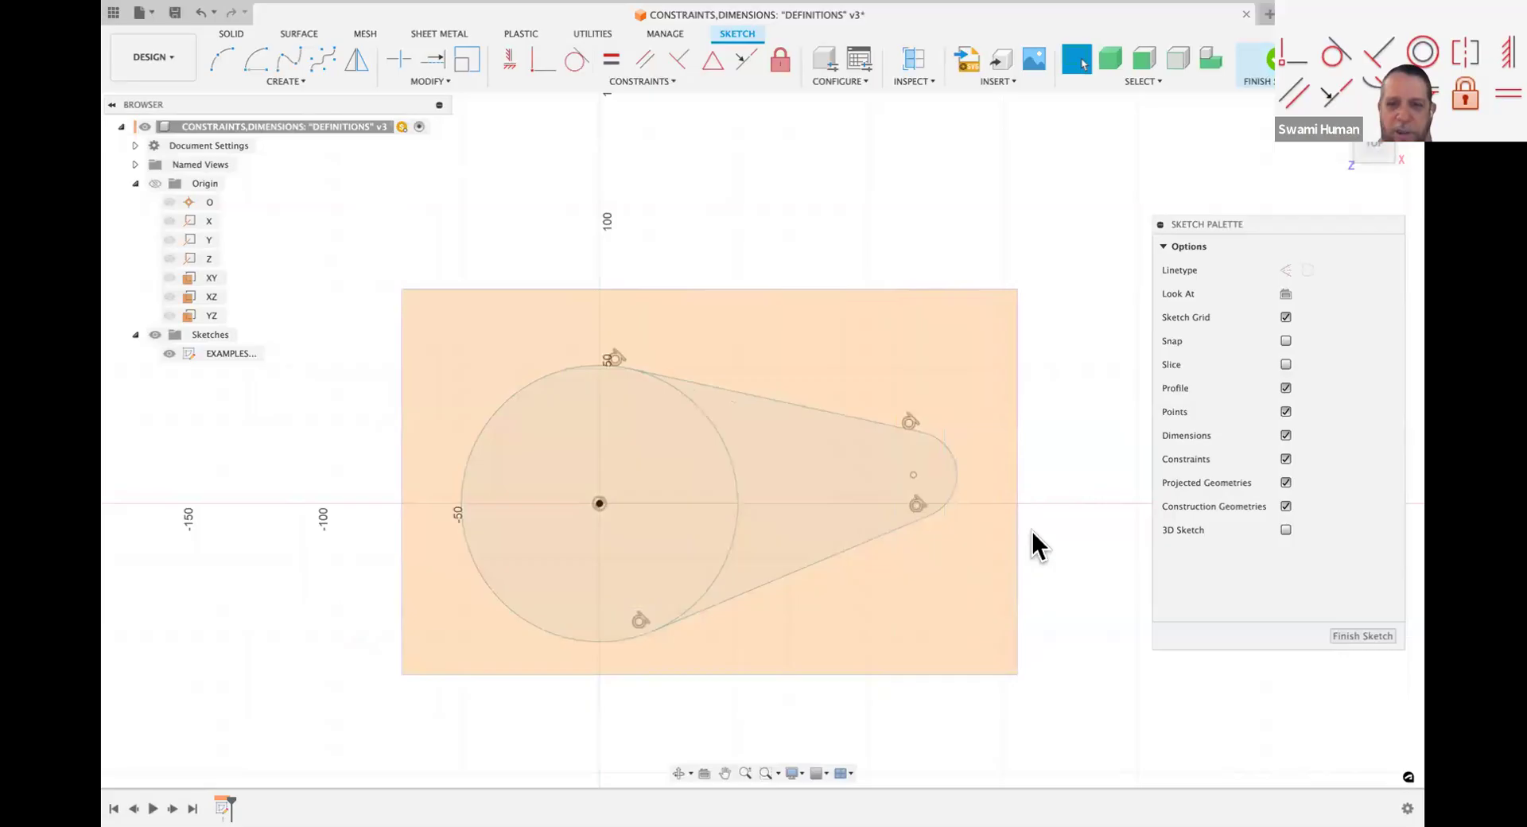
Step: Delete all the sketch geometry and draw a new circle centred on the origin
drag(401, 289, 1017, 675)
key(Delete)
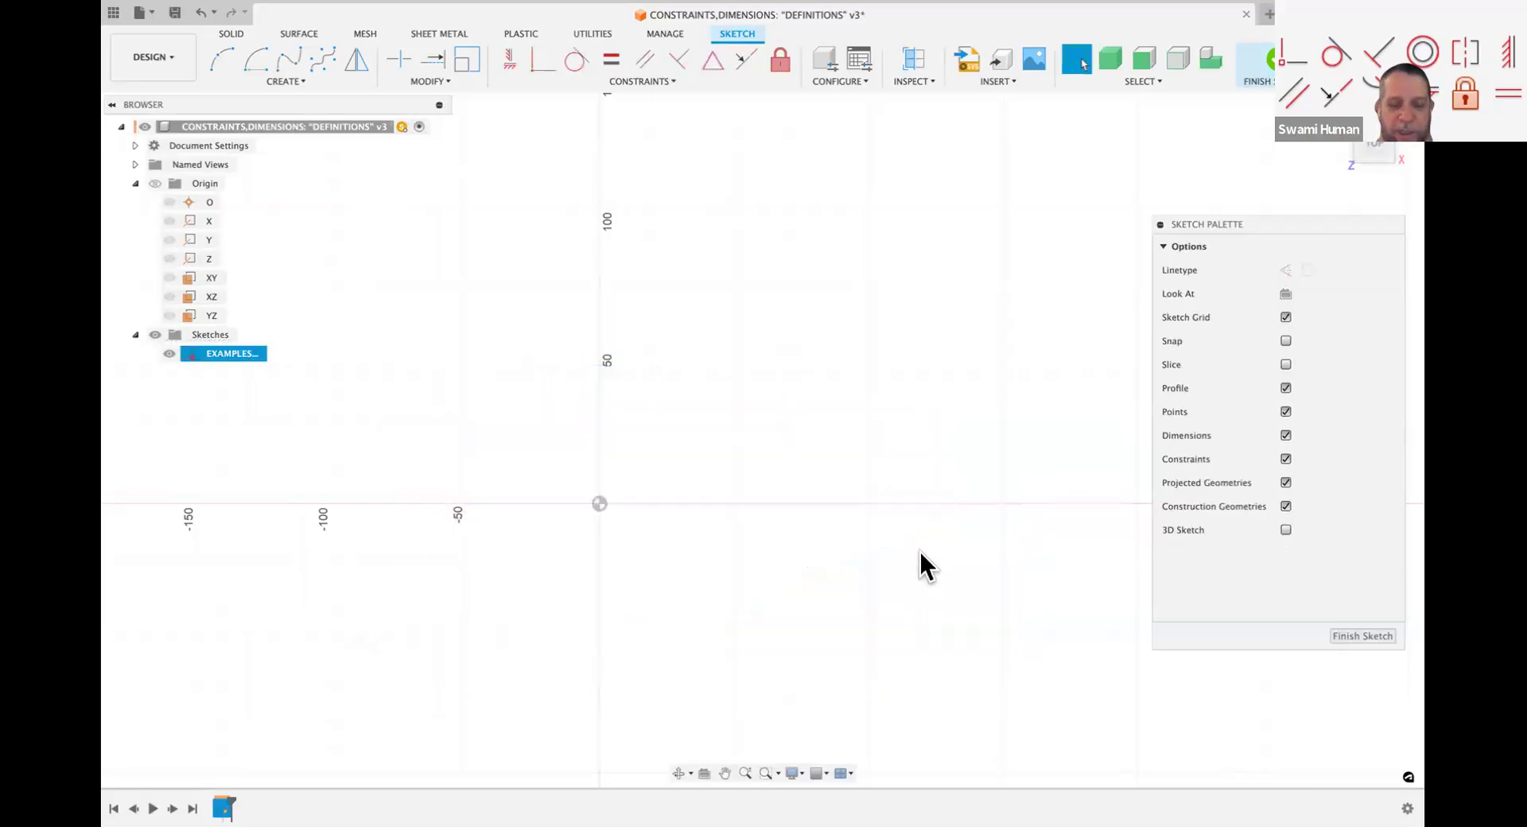
key(c)
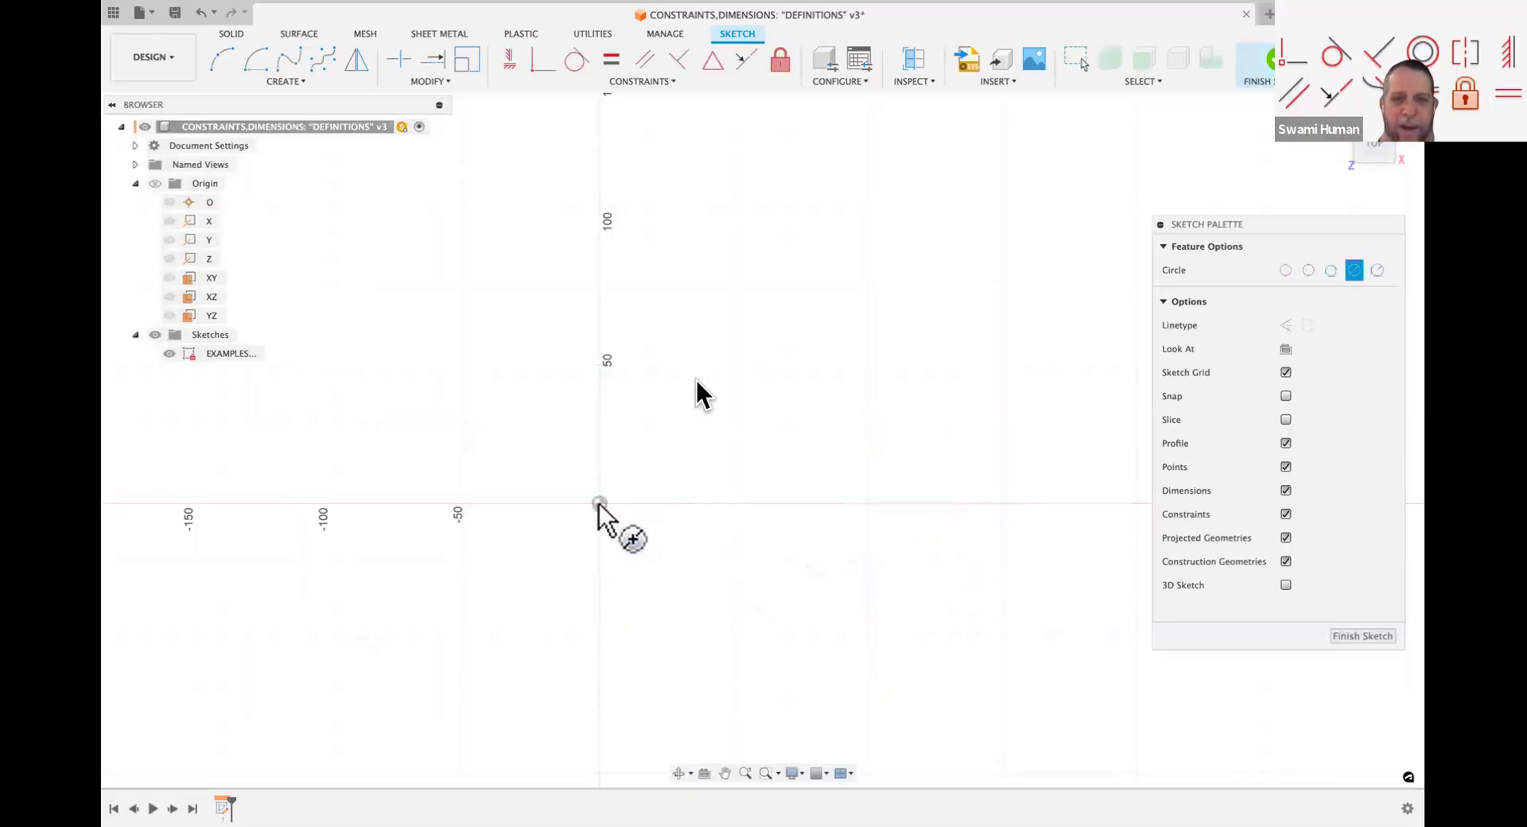
click(598, 503)
click(697, 382)
key(Escape)
Step: Draw a tangent line about 125 mm long from the circle's upper edge, a tangent arc, and a short tangent line ending short of the circle
key(l)
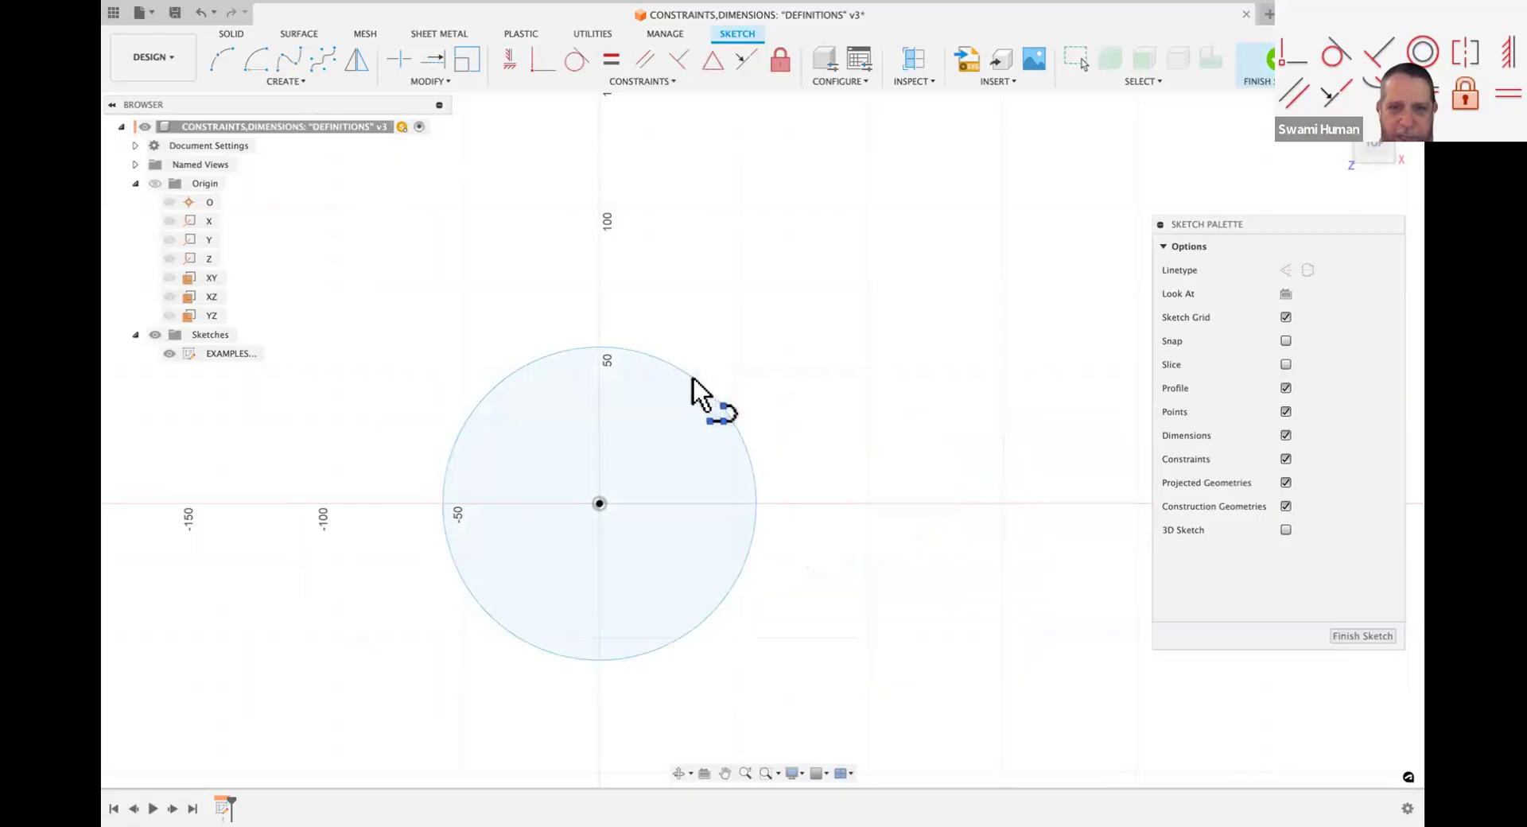
click(644, 351)
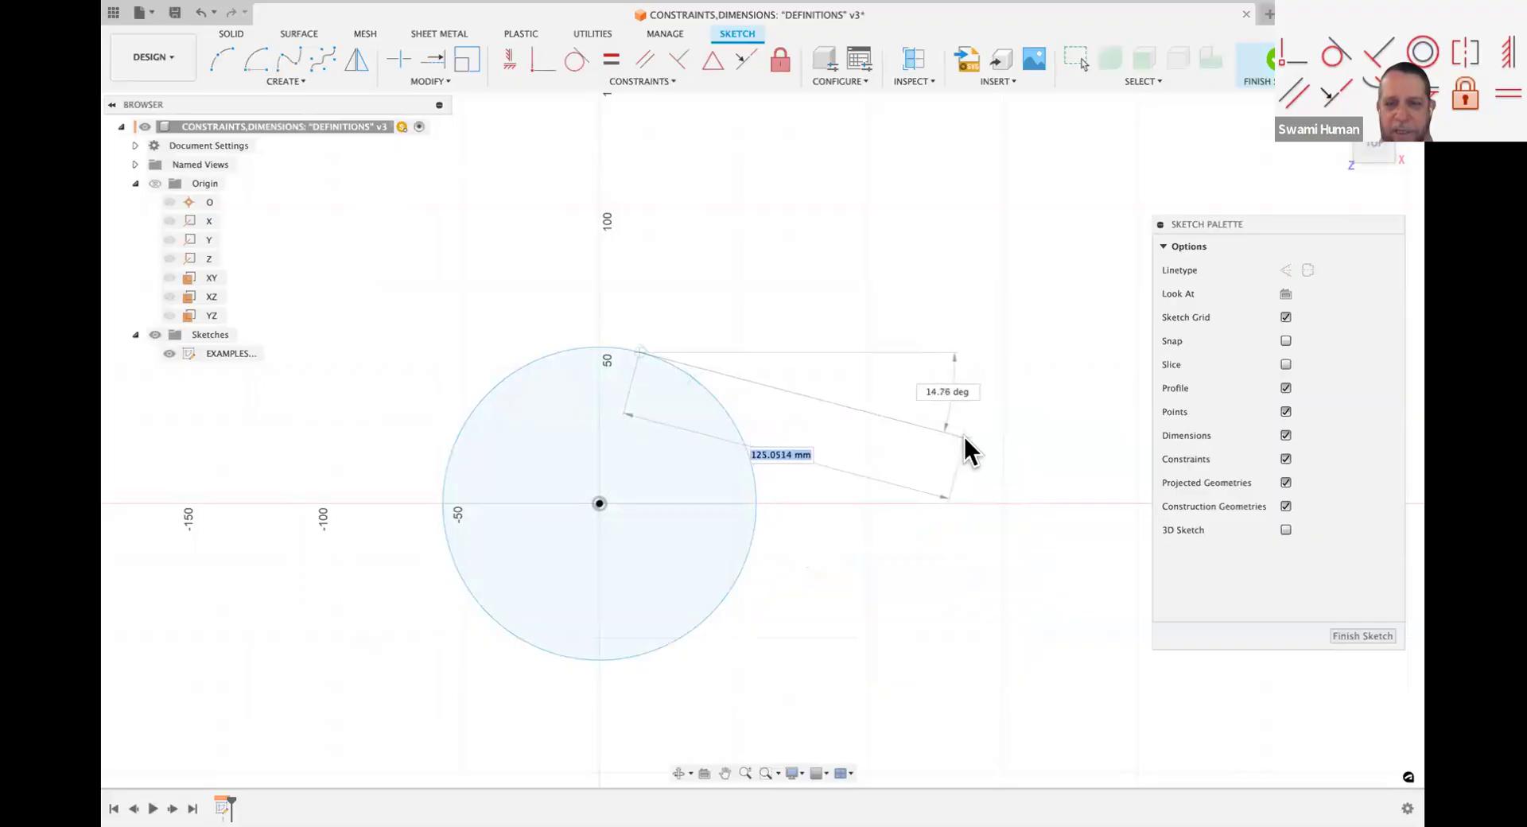
click(965, 437)
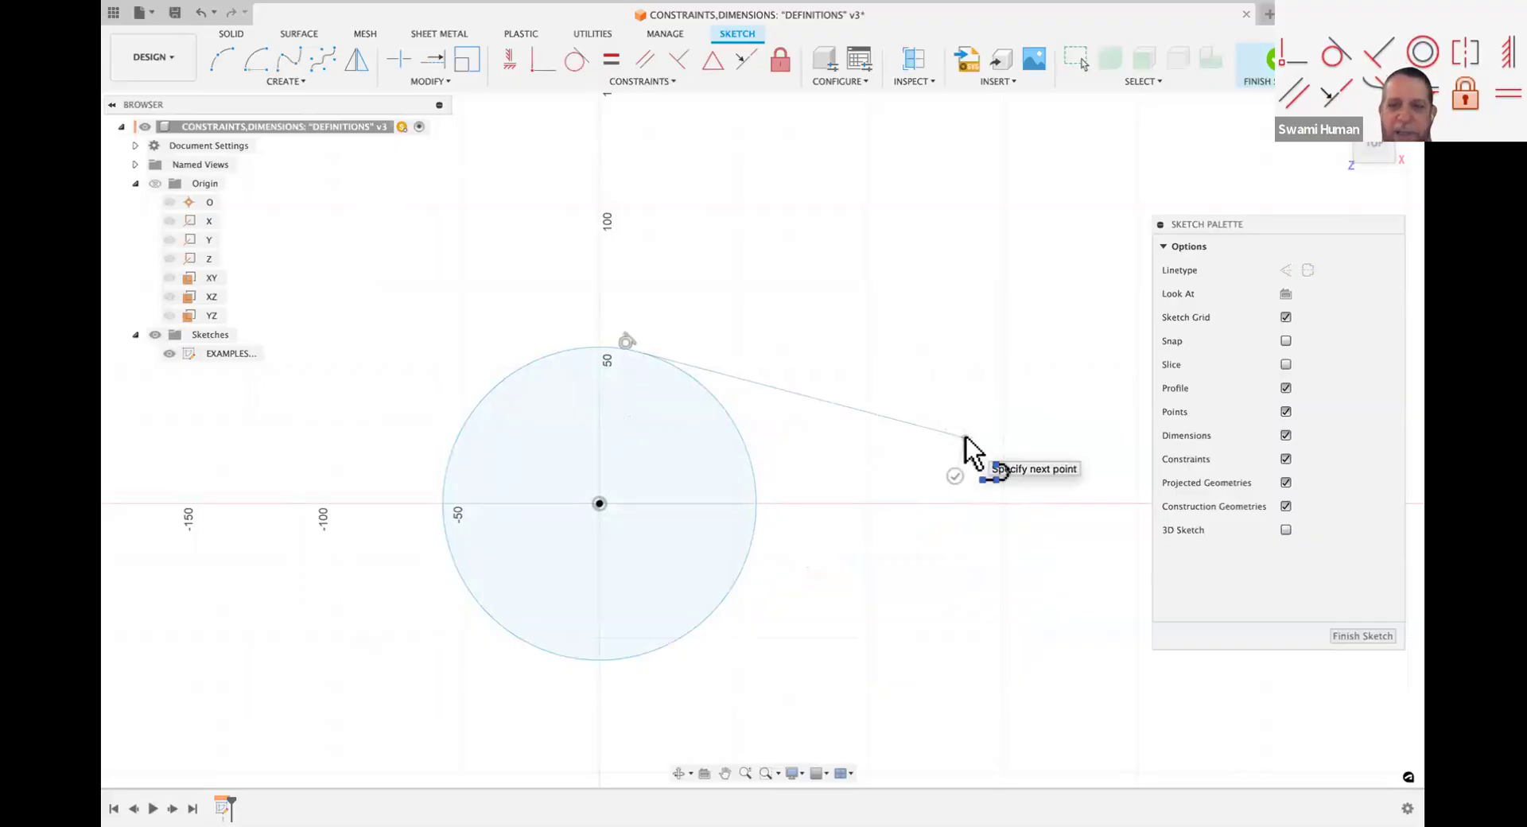
click(960, 509)
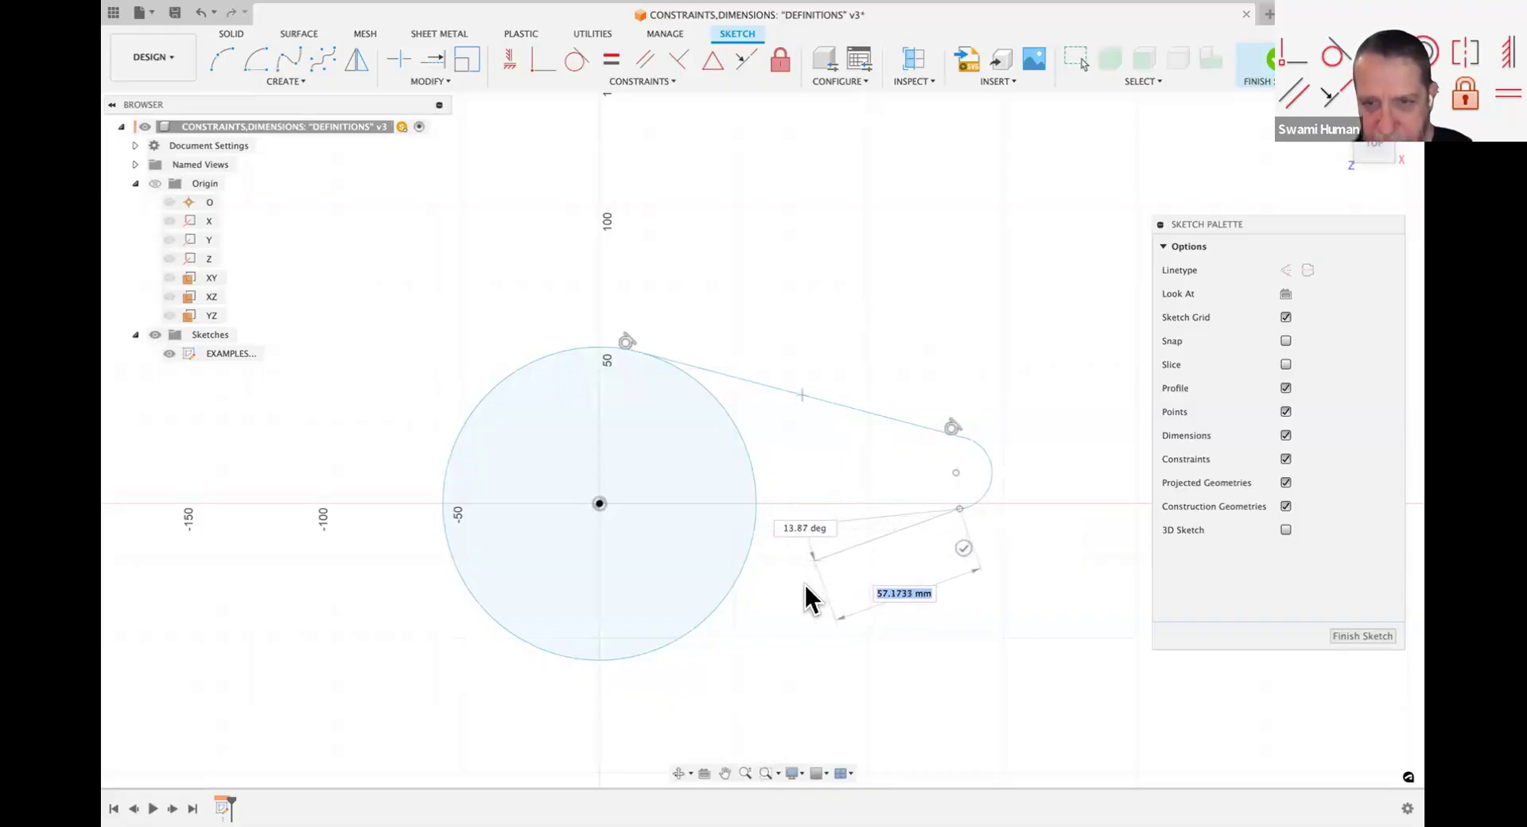
click(849, 522)
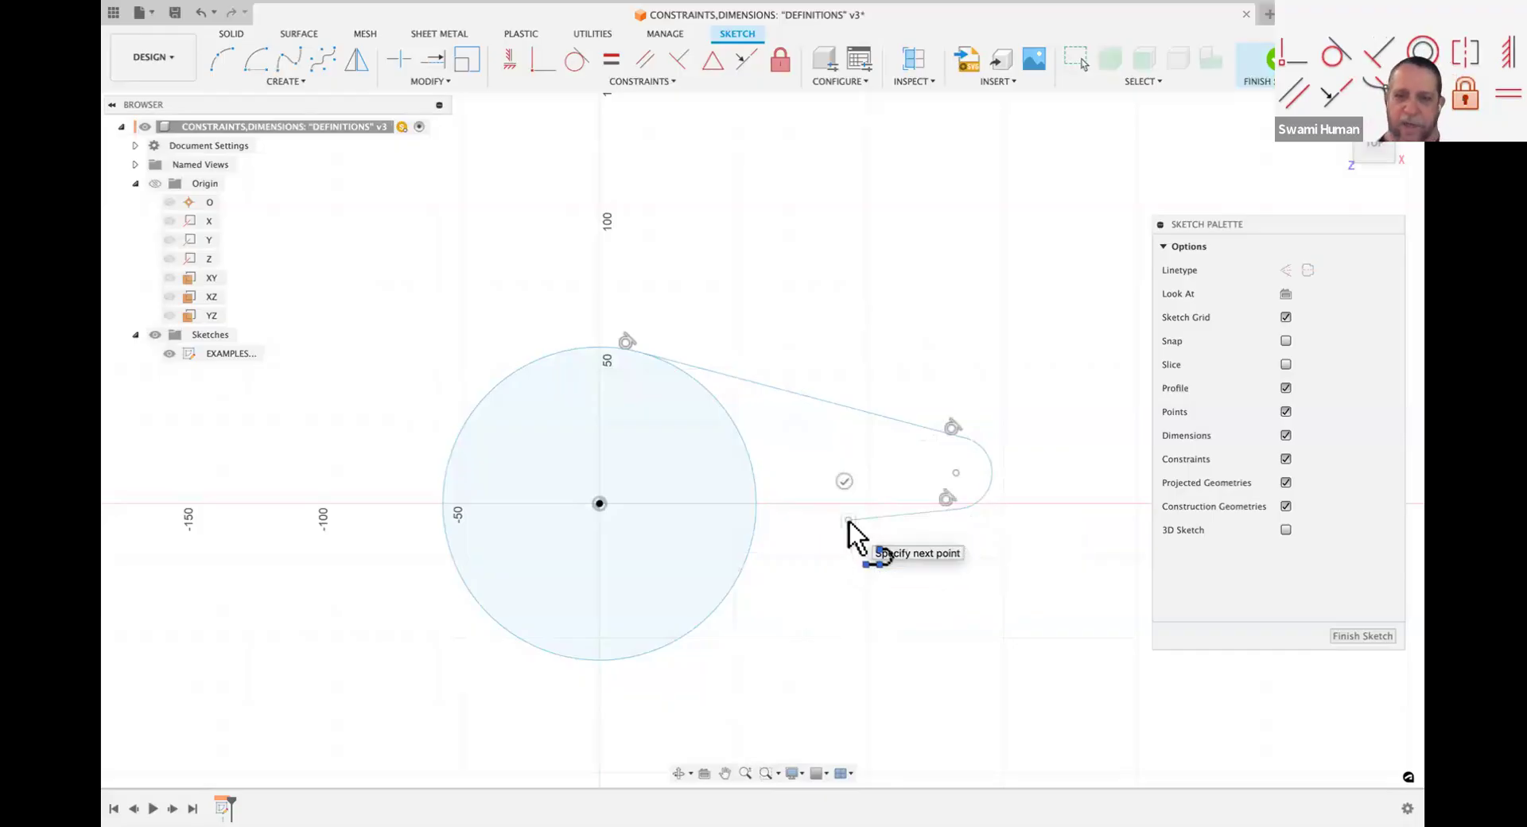
key(Escape)
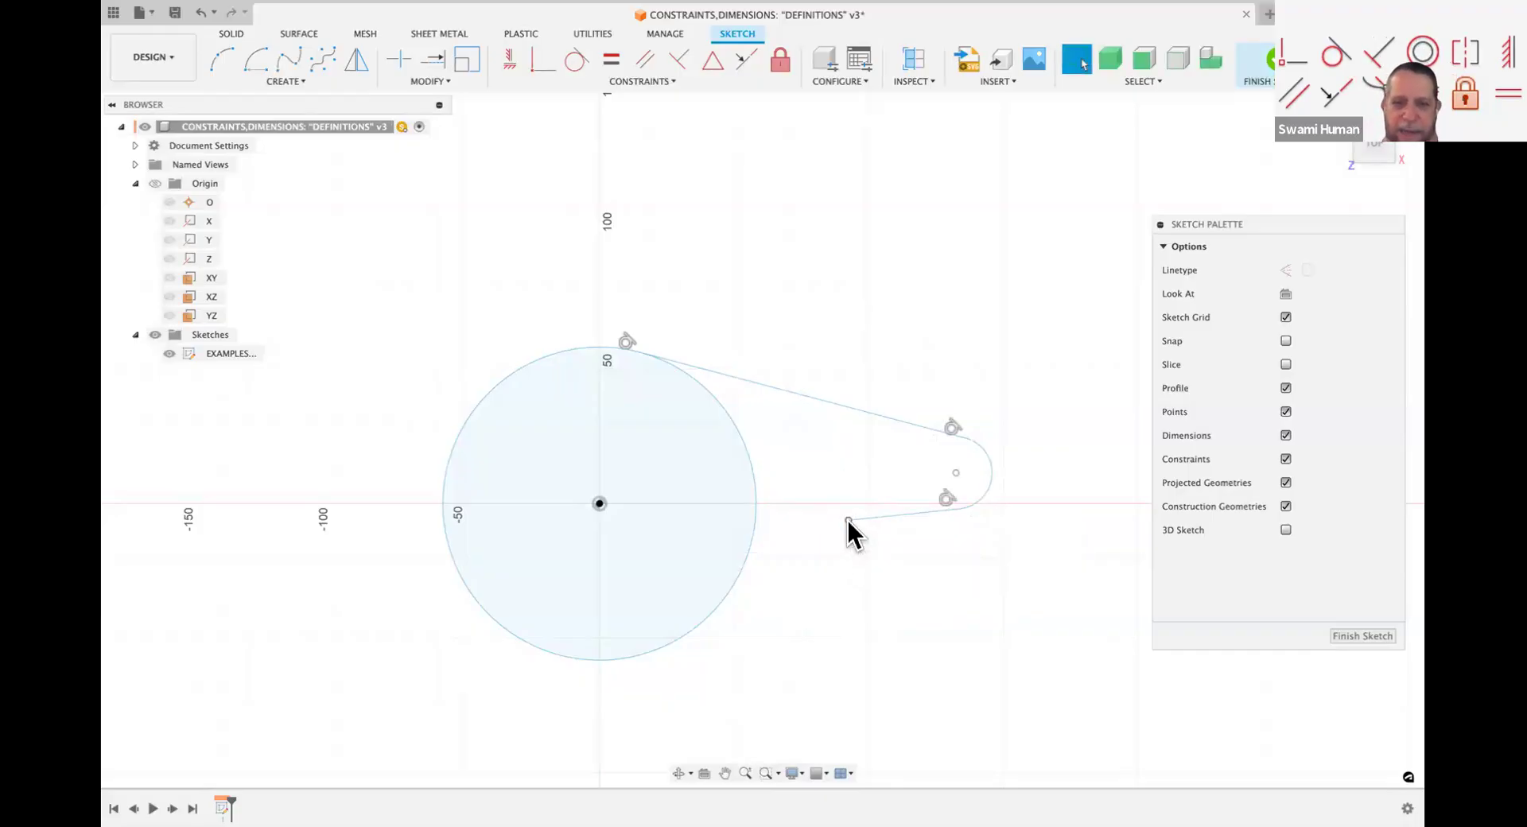
Step: Move the free end of the short lower line slightly away from the circle
mouse_move(849, 520)
mouse_down()
mouse_move(856, 537)
mouse_move(866, 507)
mouse_move(866, 524)
mouse_up()
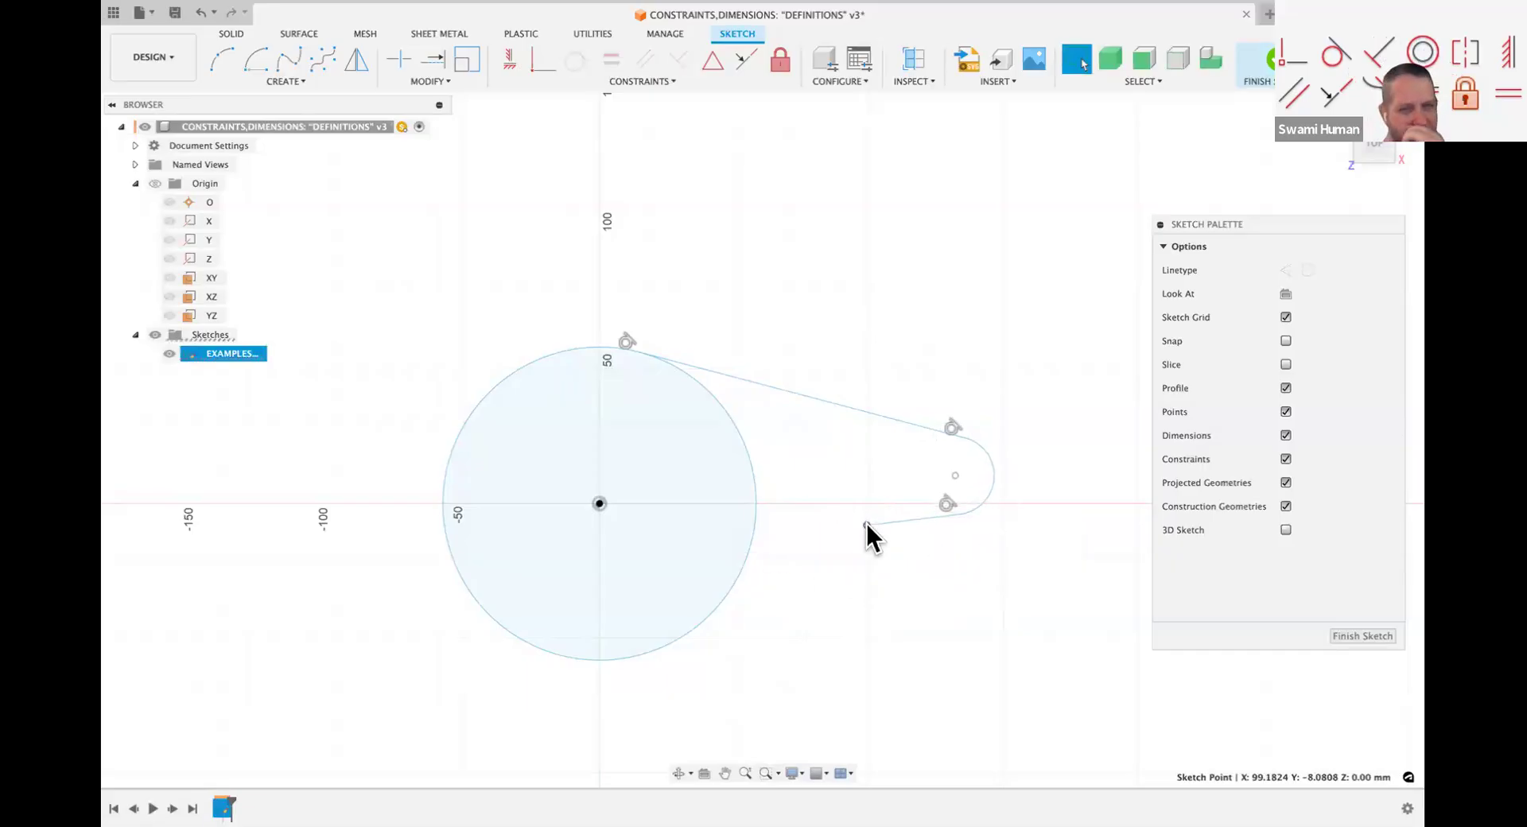
click(901, 521)
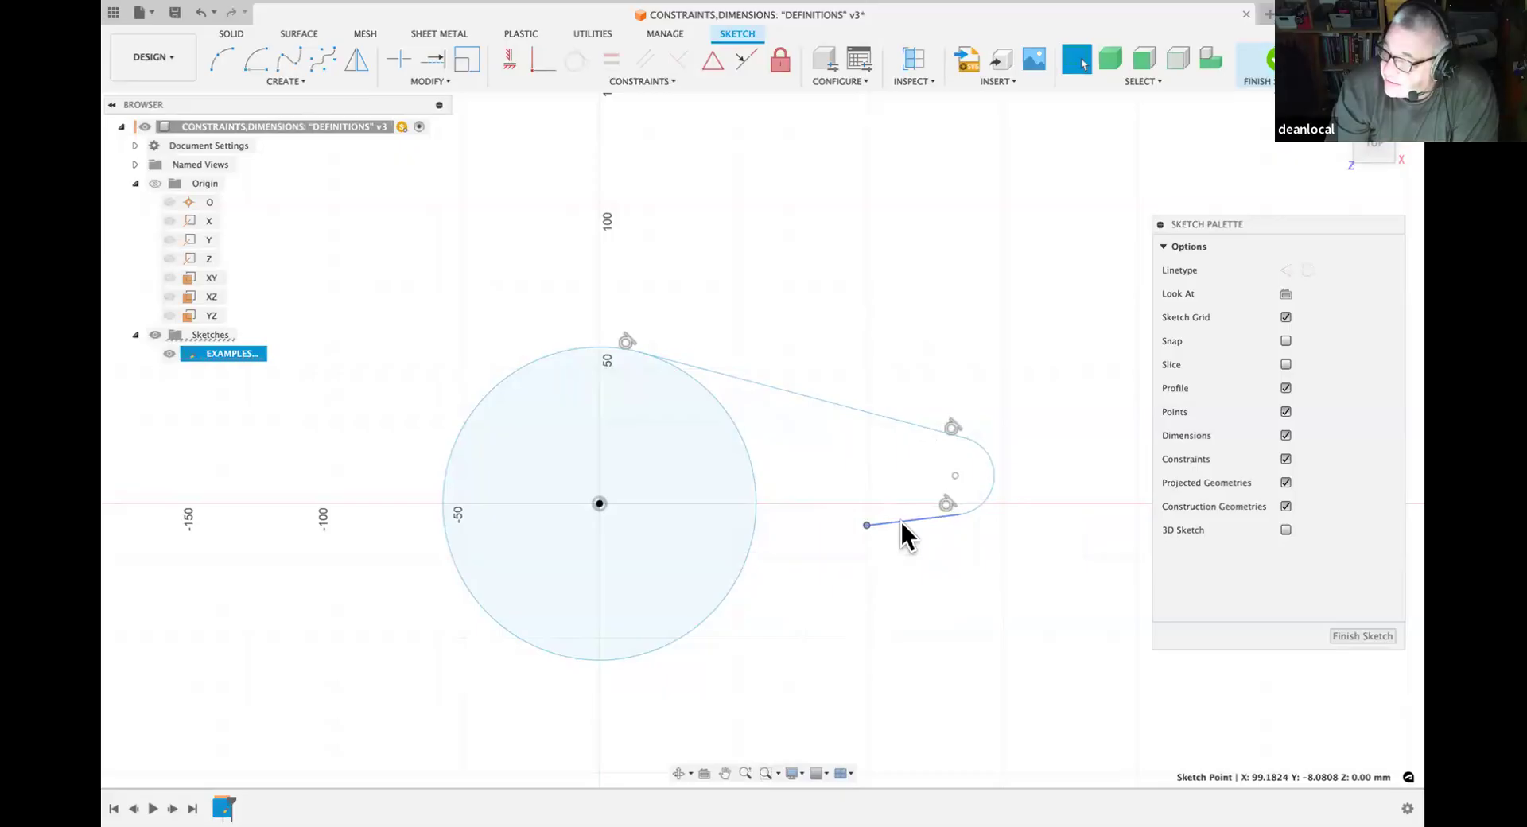
key(Escape)
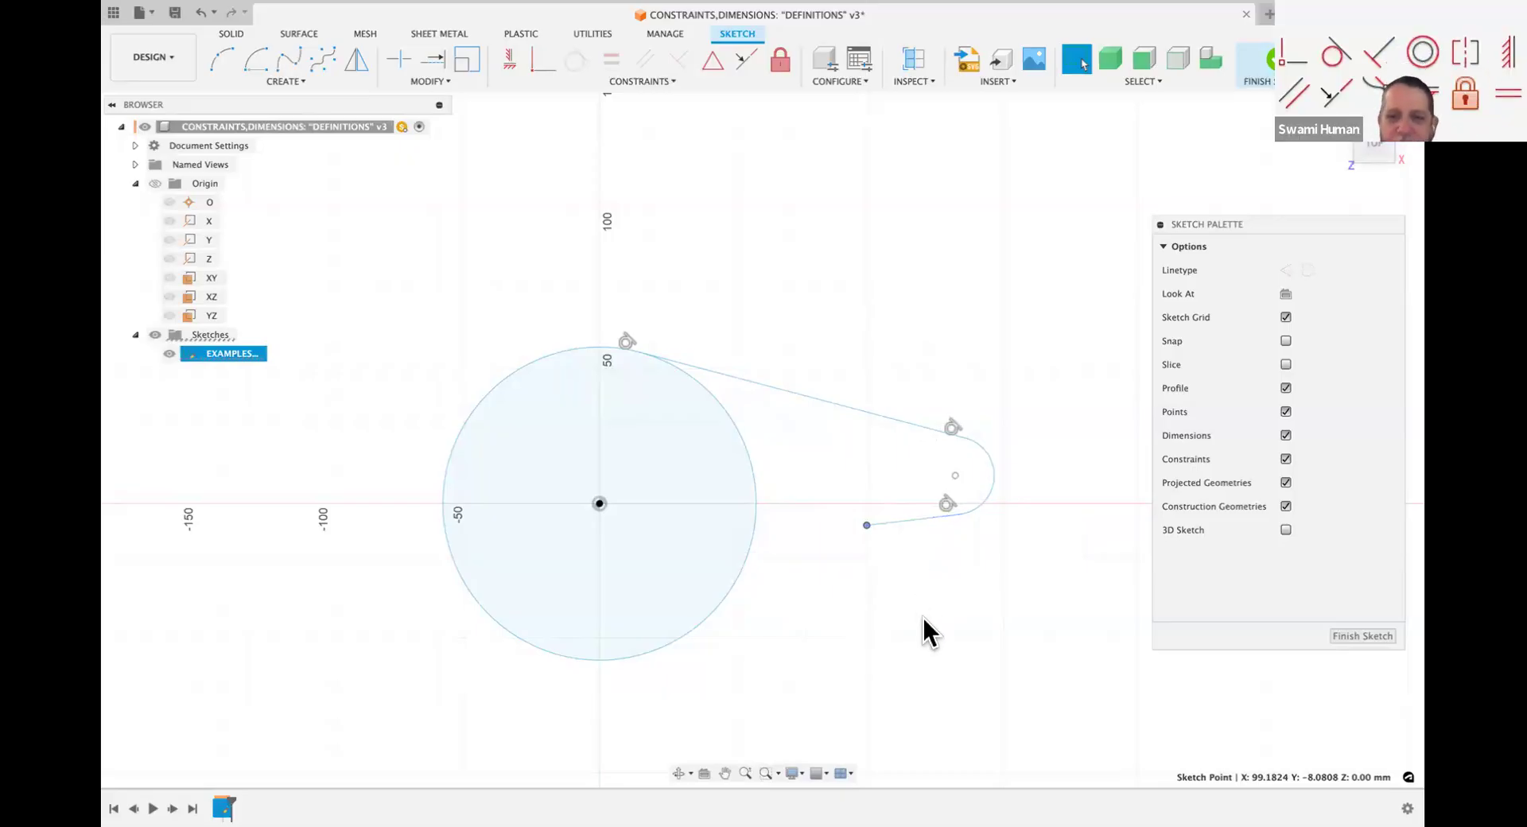
Step: Draw a separate line about 61 mm long below the outline and continue it with a tangent arc
key(l)
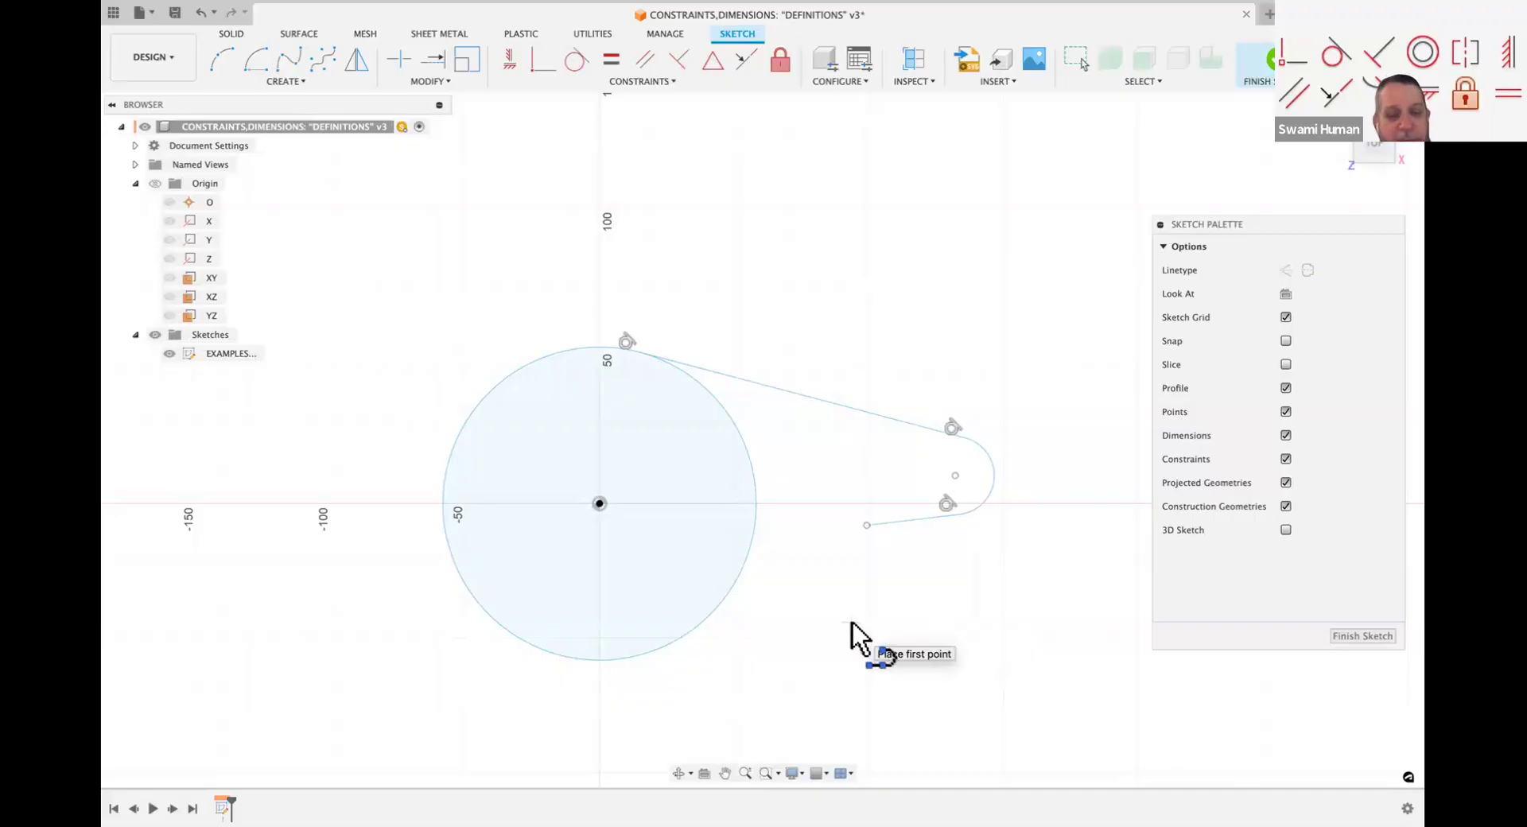
key(Escape)
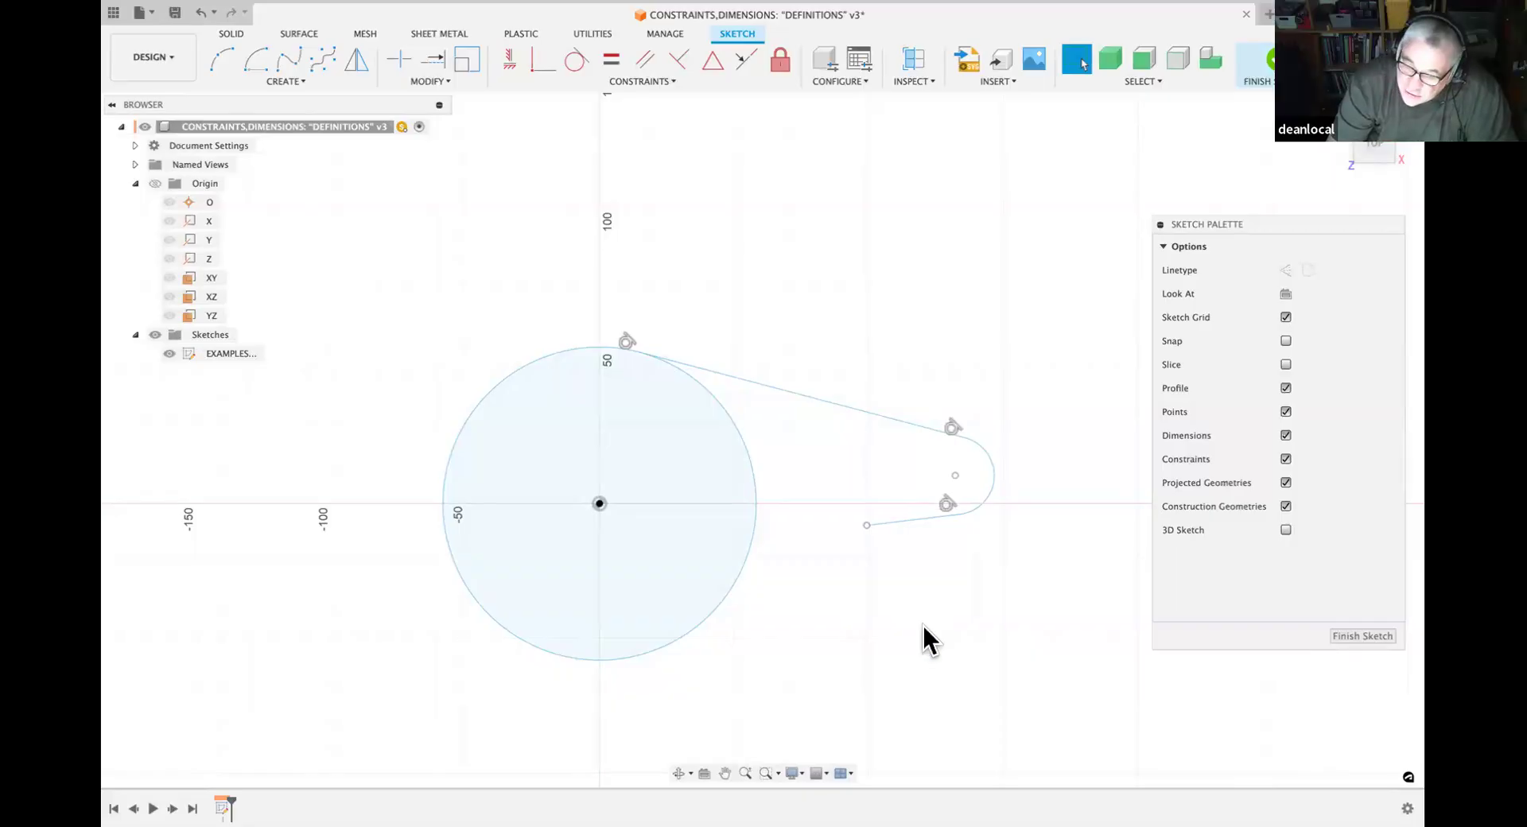
key(l)
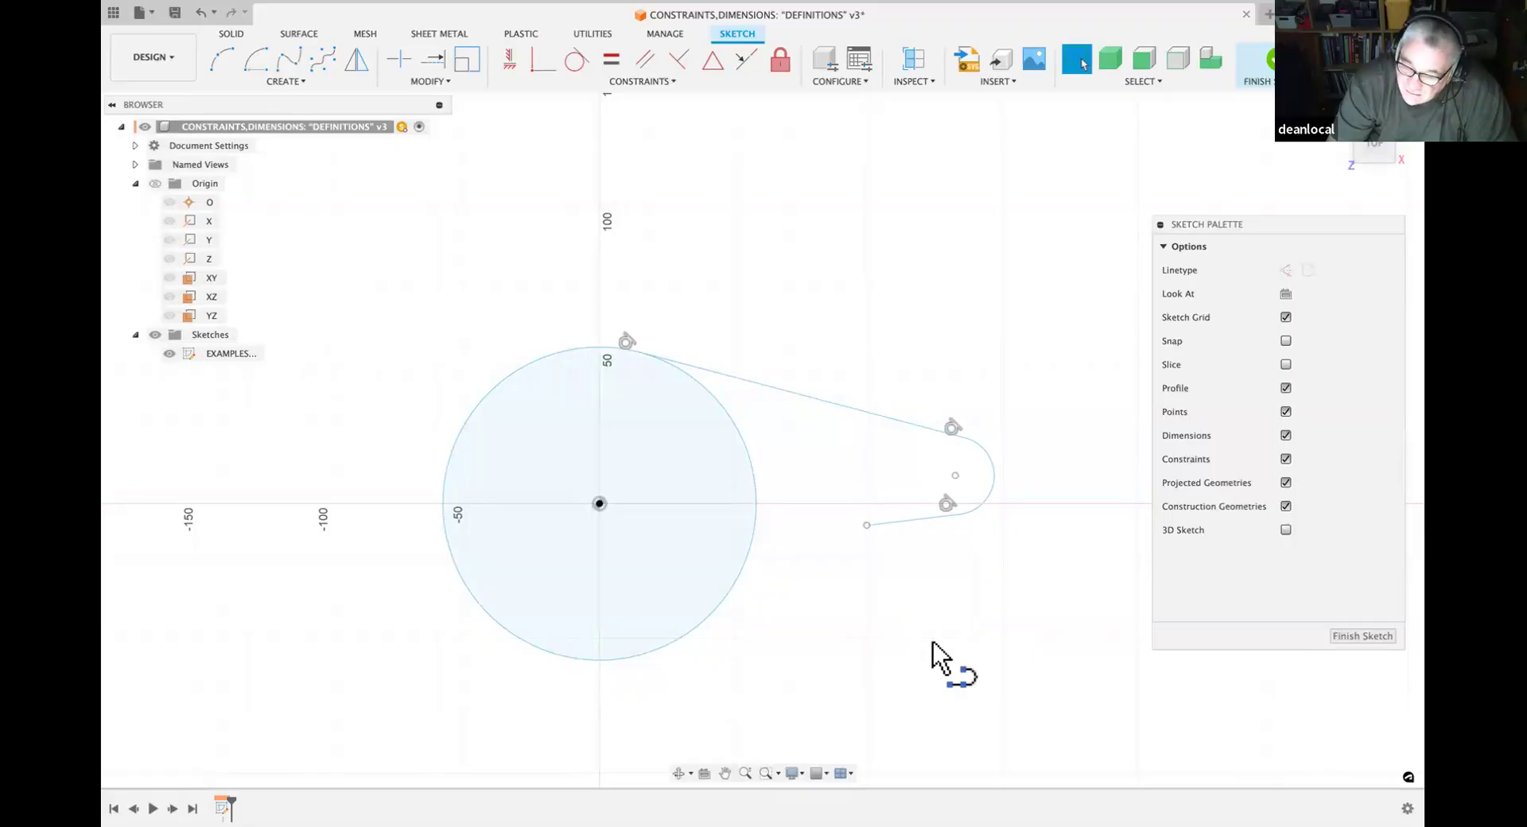
click(788, 671)
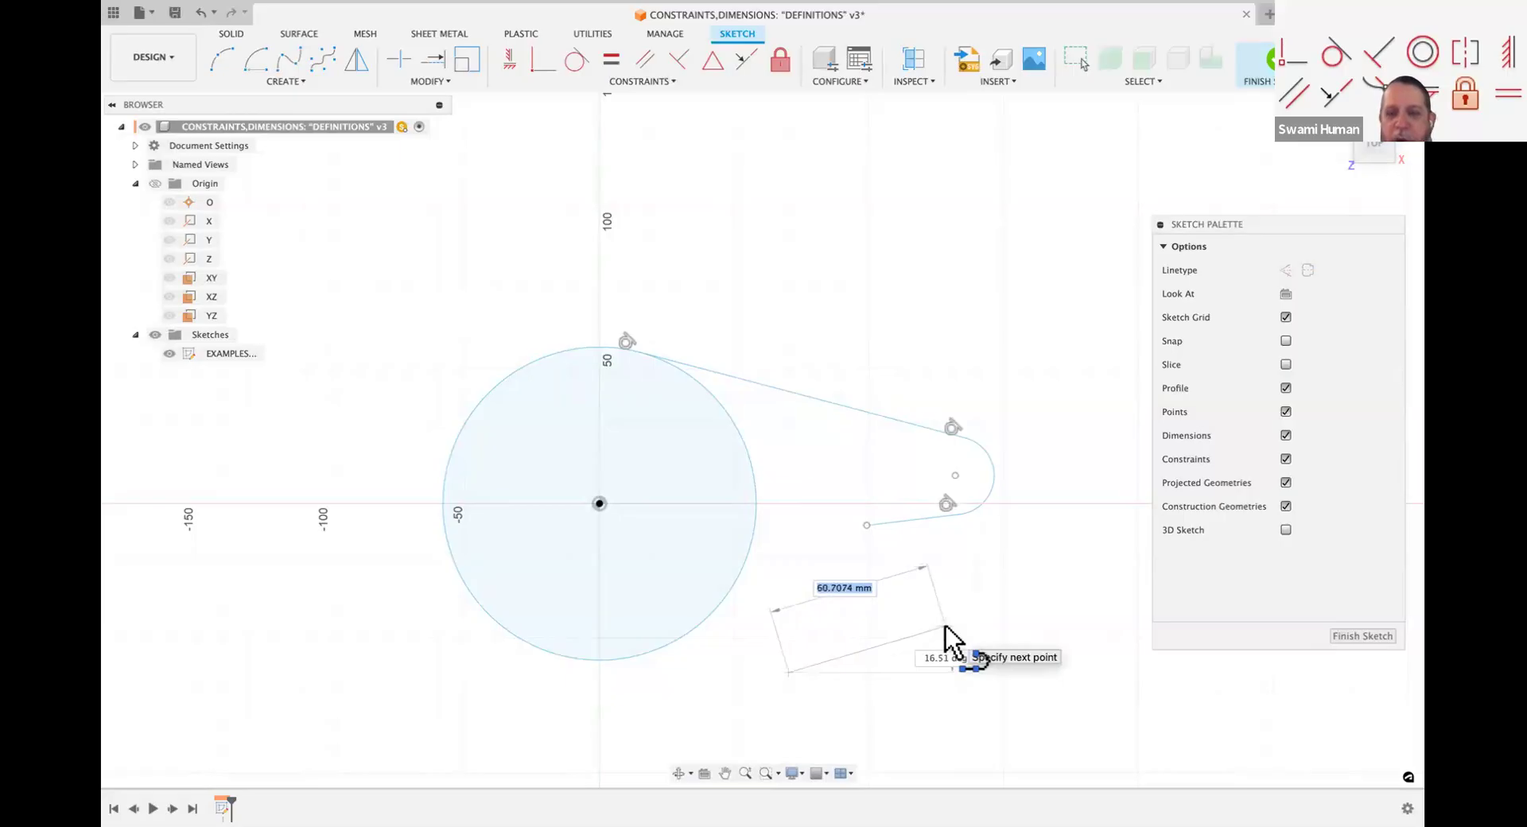
click(944, 626)
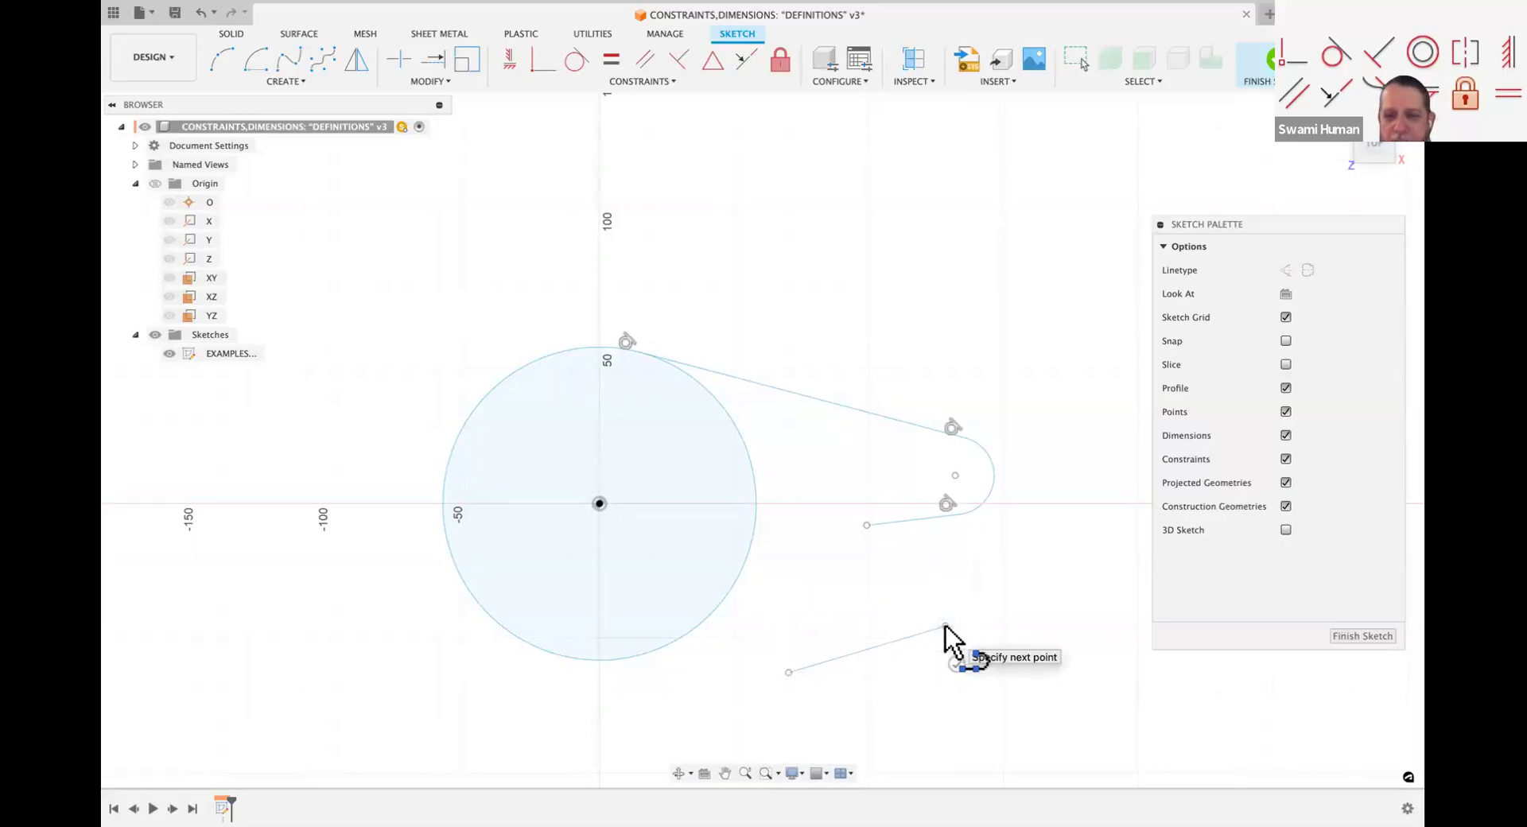
click(971, 563)
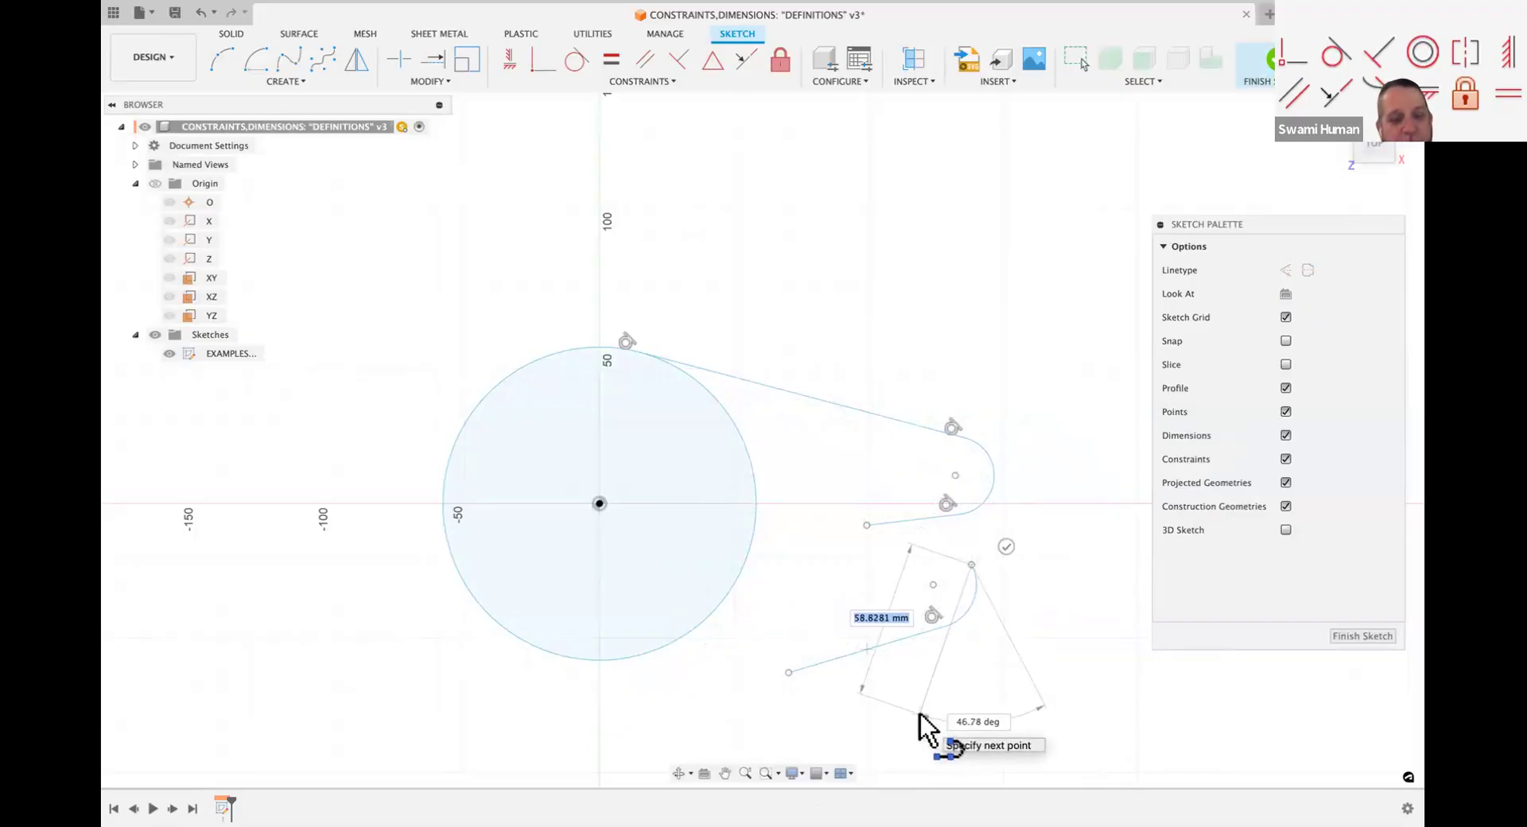
key(Escape)
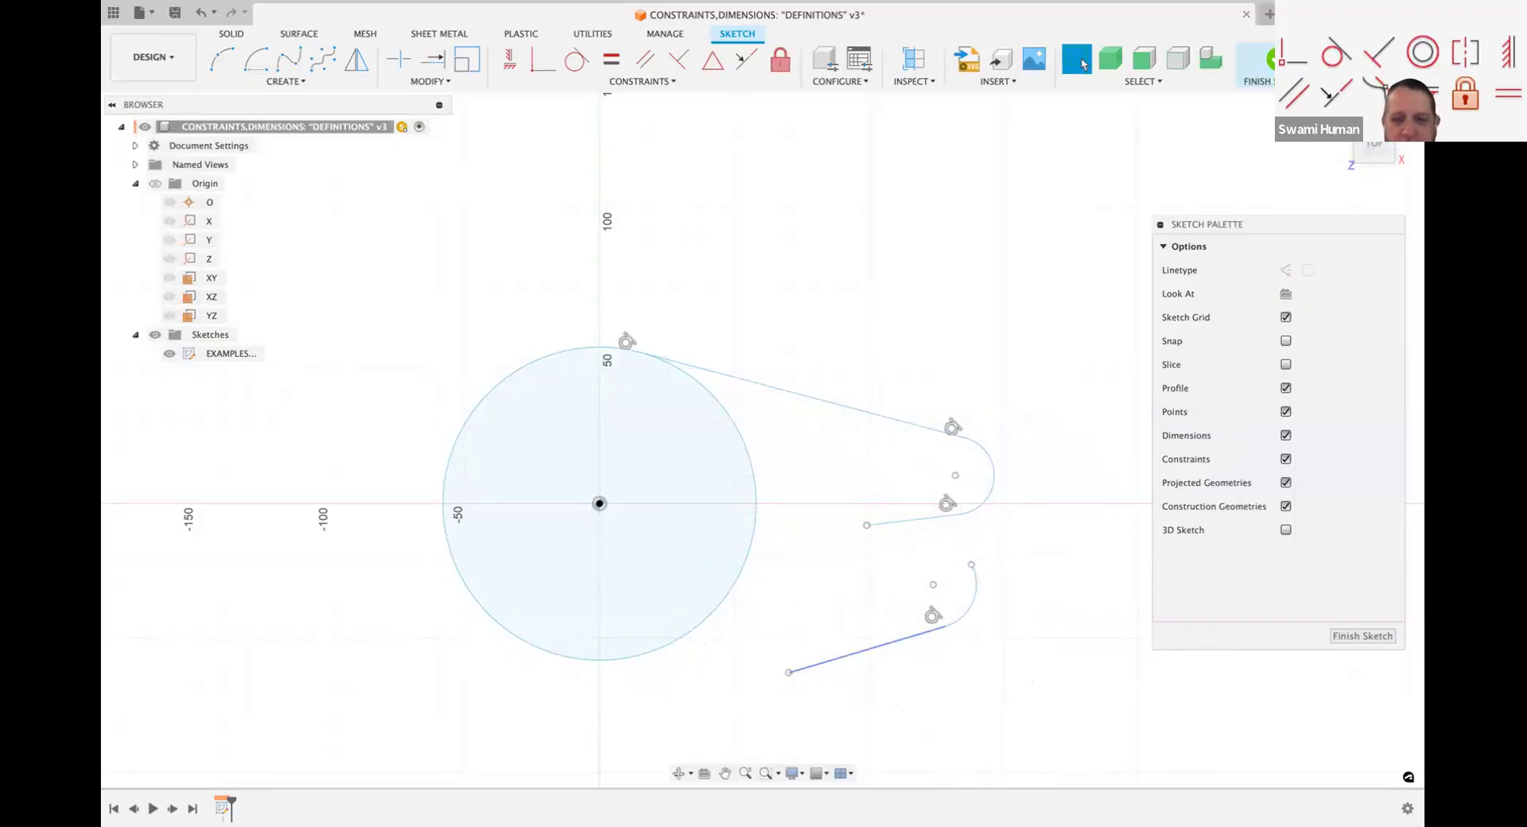
Step: Delete the separate line and its arc below the outline
click(867, 650)
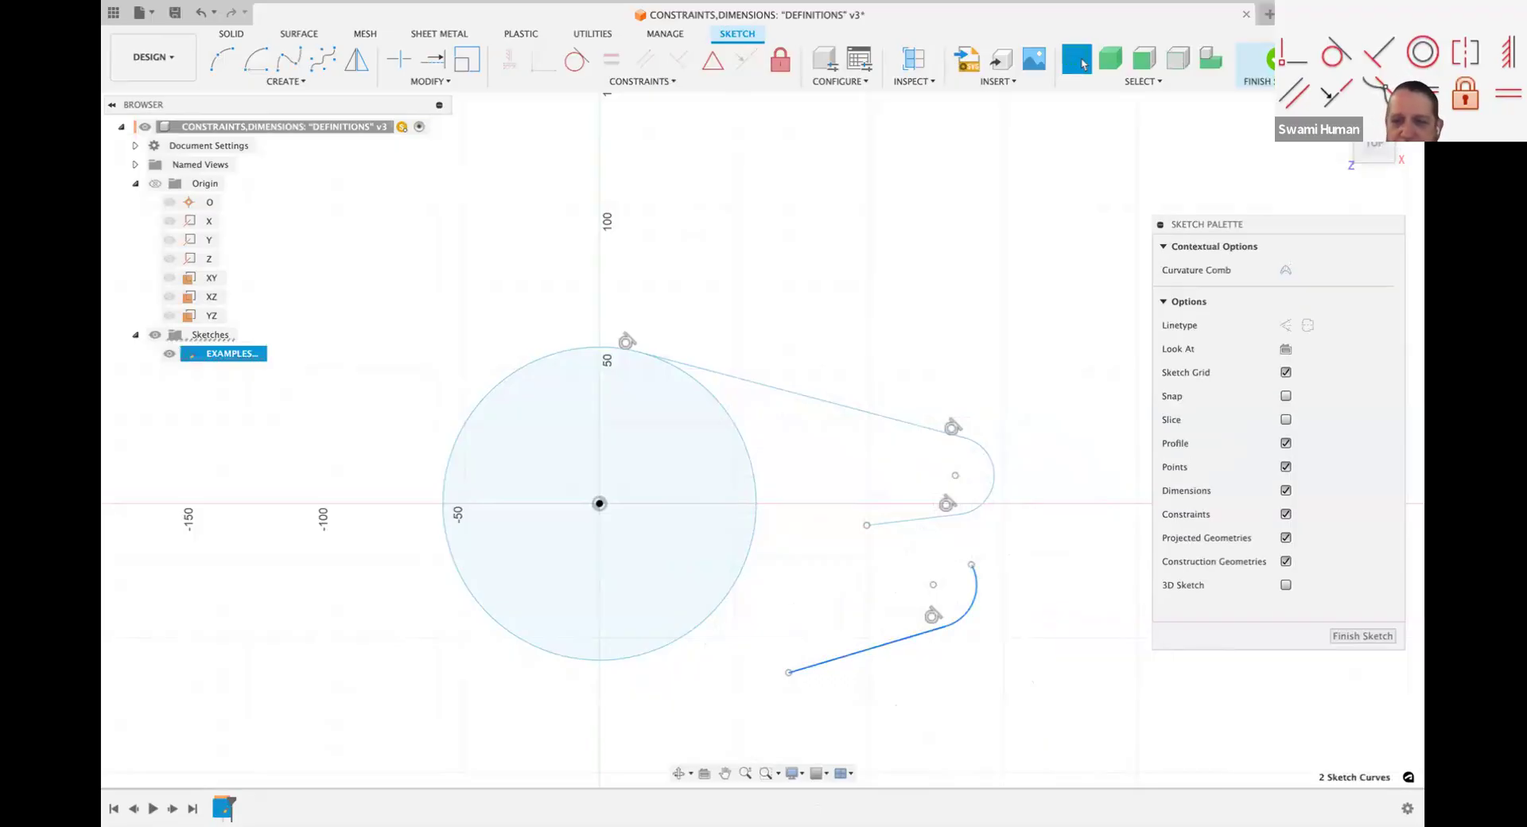
key(Delete)
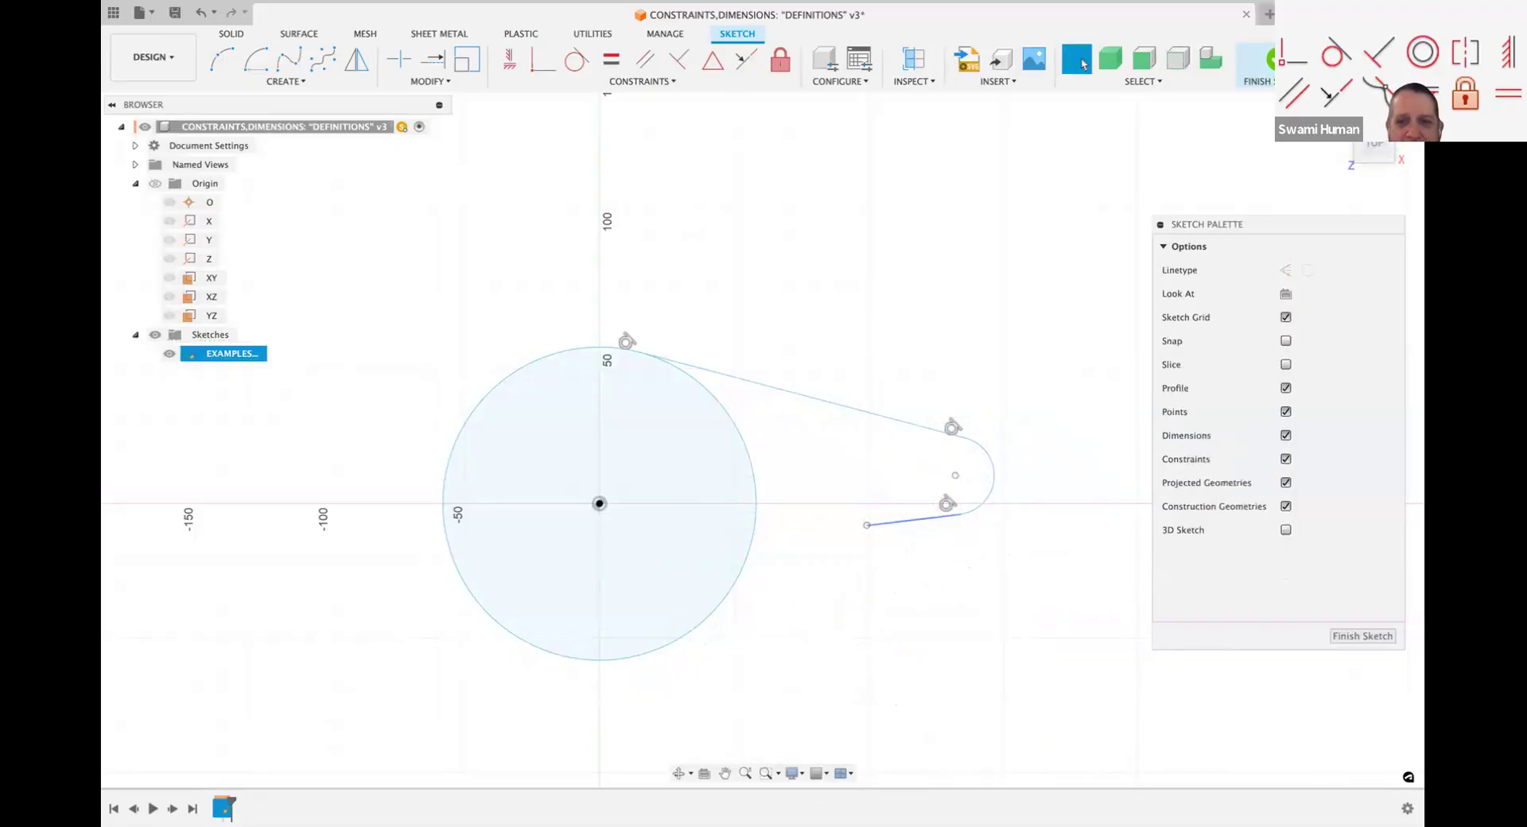
Step: Shift the short lower line's free end slightly downward and constrain that line tangent to the circle
mouse_move(867, 525)
mouse_down()
mouse_move(881, 548)
mouse_move(863, 534)
mouse_up()
click(1081, 63)
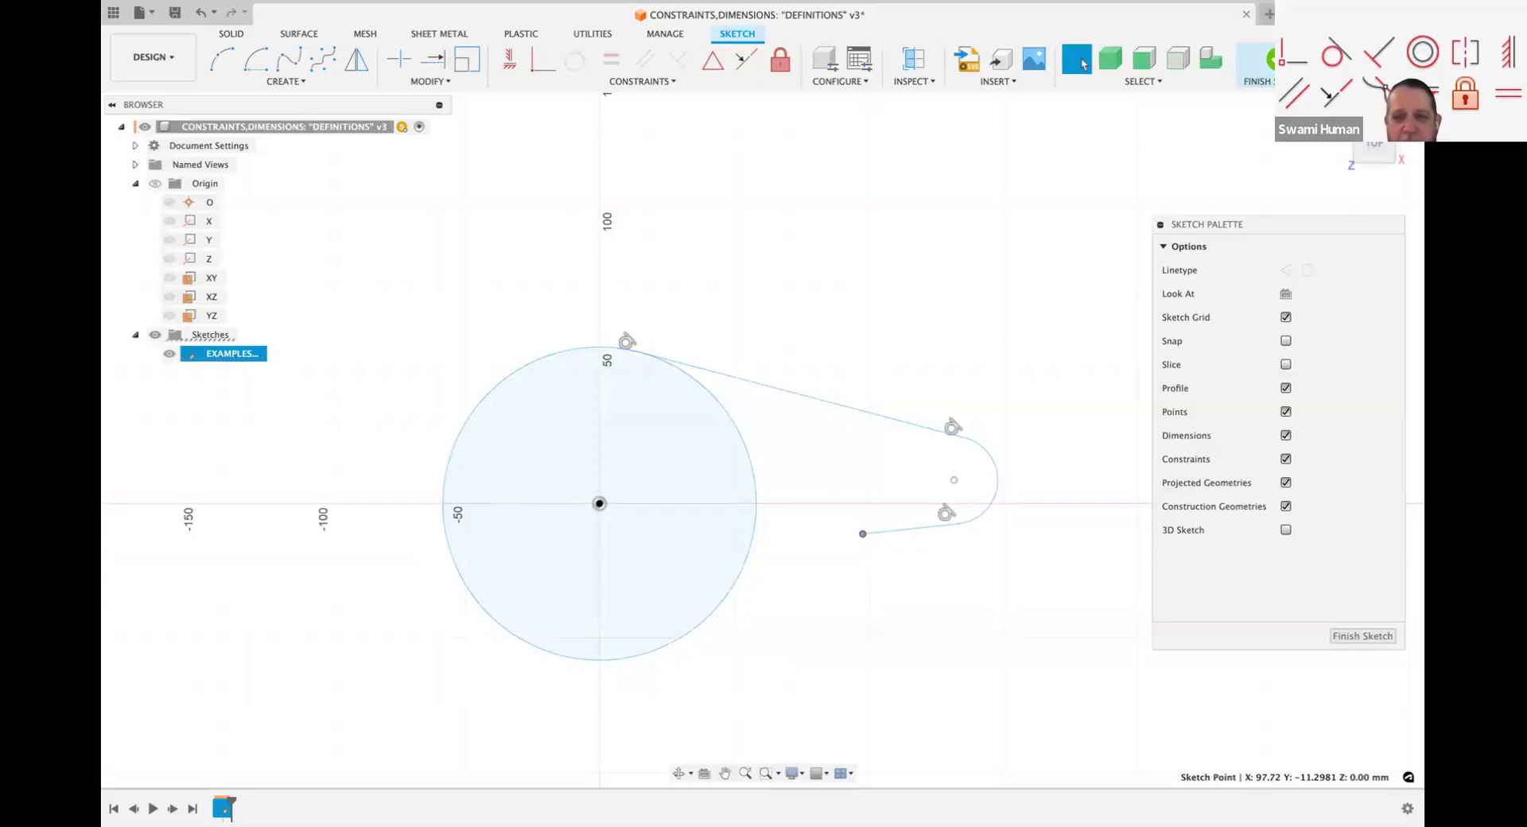
key(Escape)
click(910, 528)
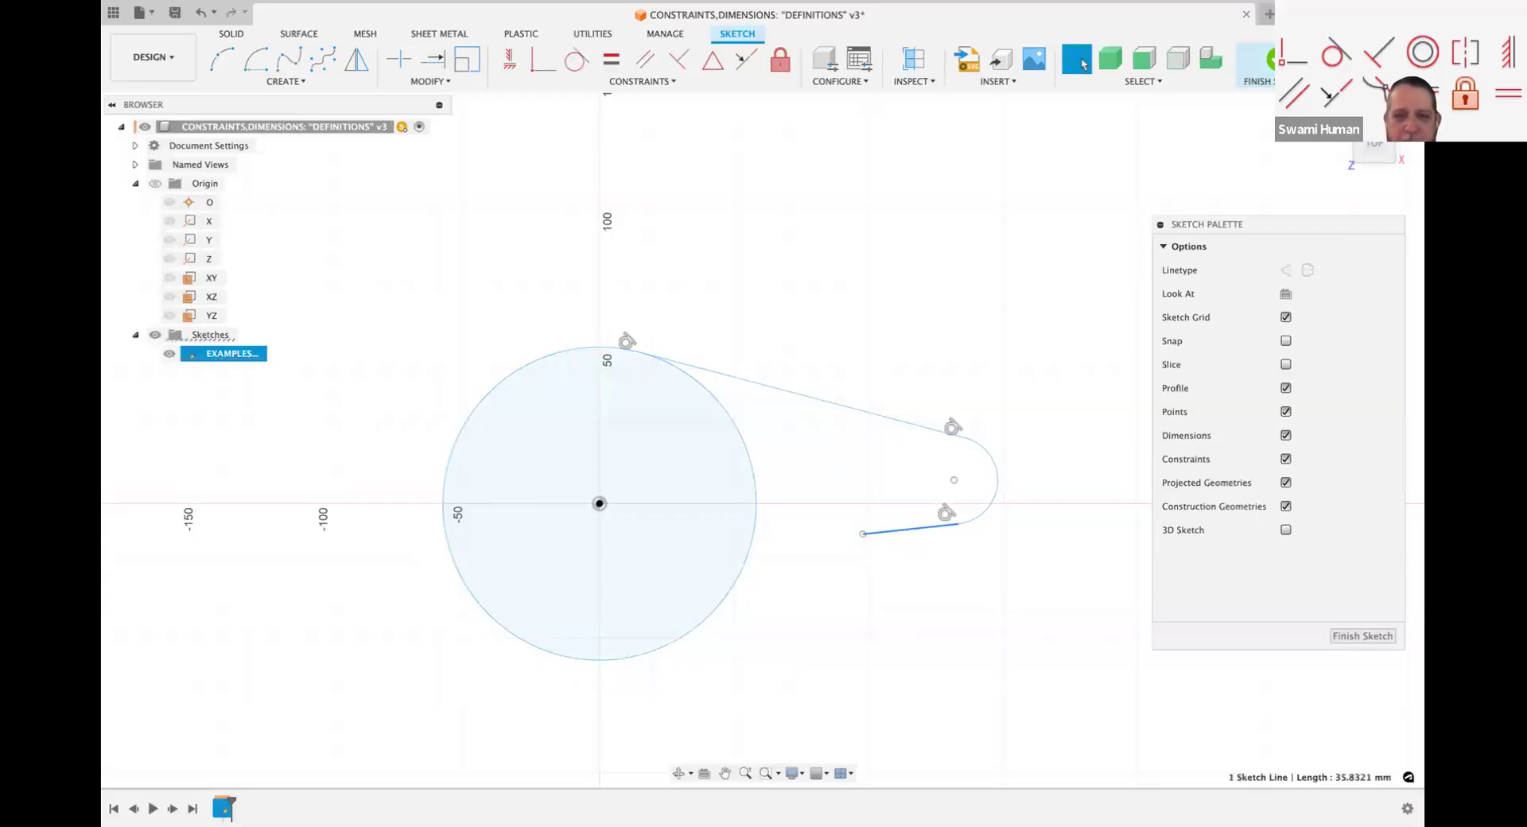
shift+click(750, 547)
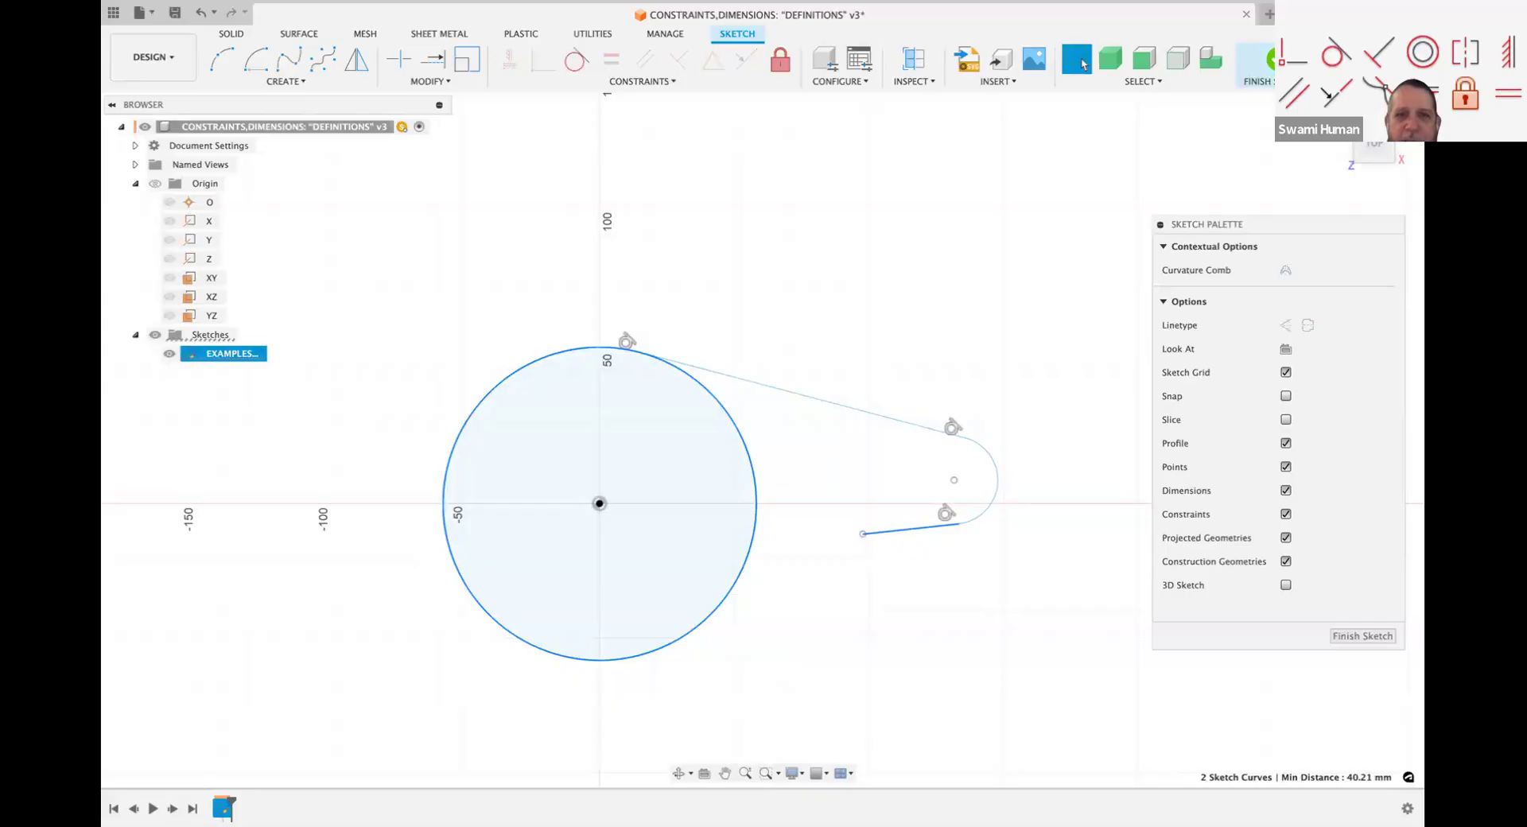
click(576, 59)
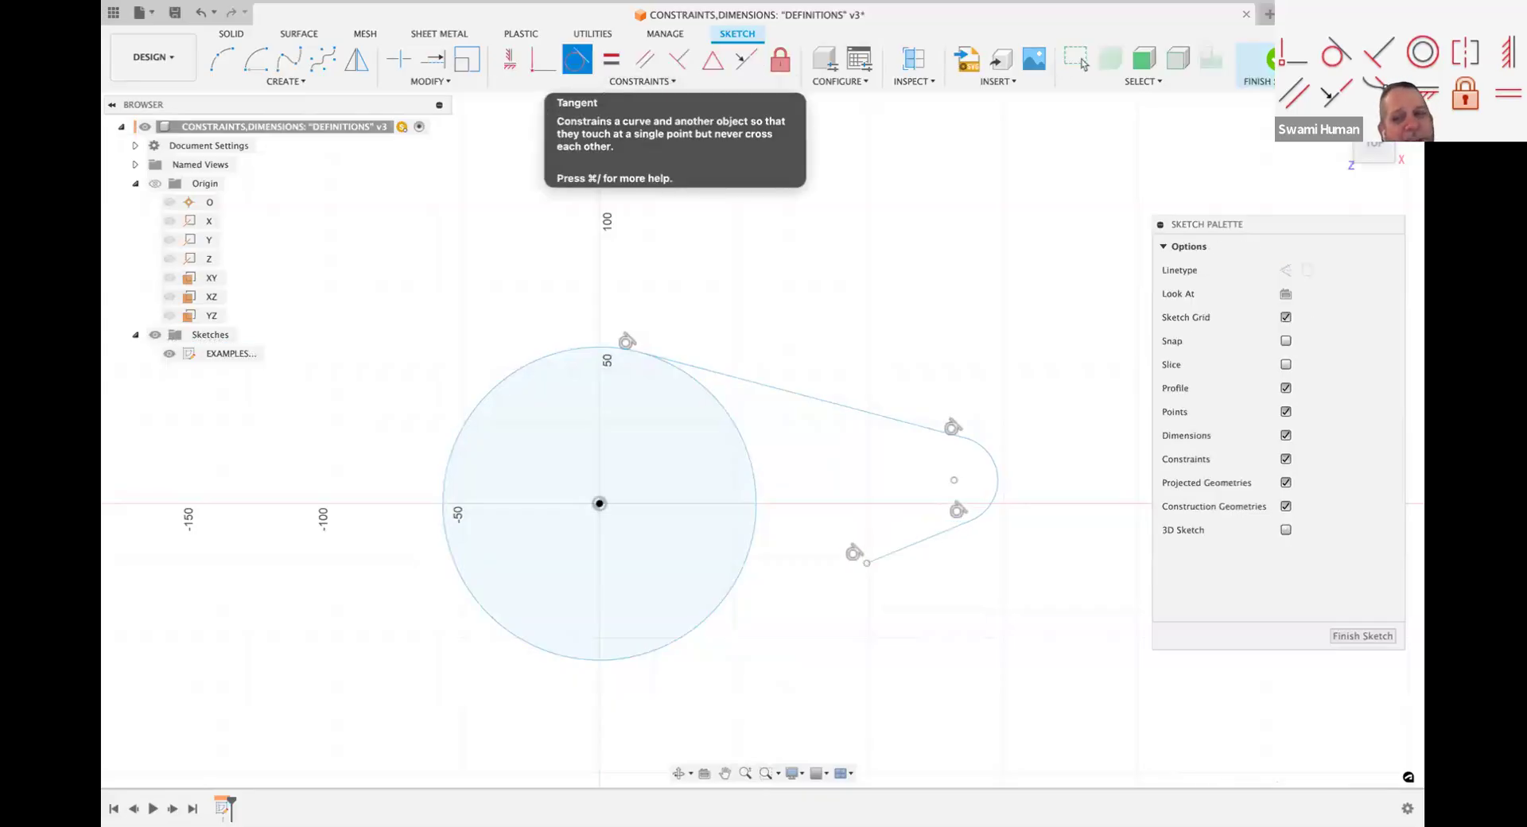
click(1080, 61)
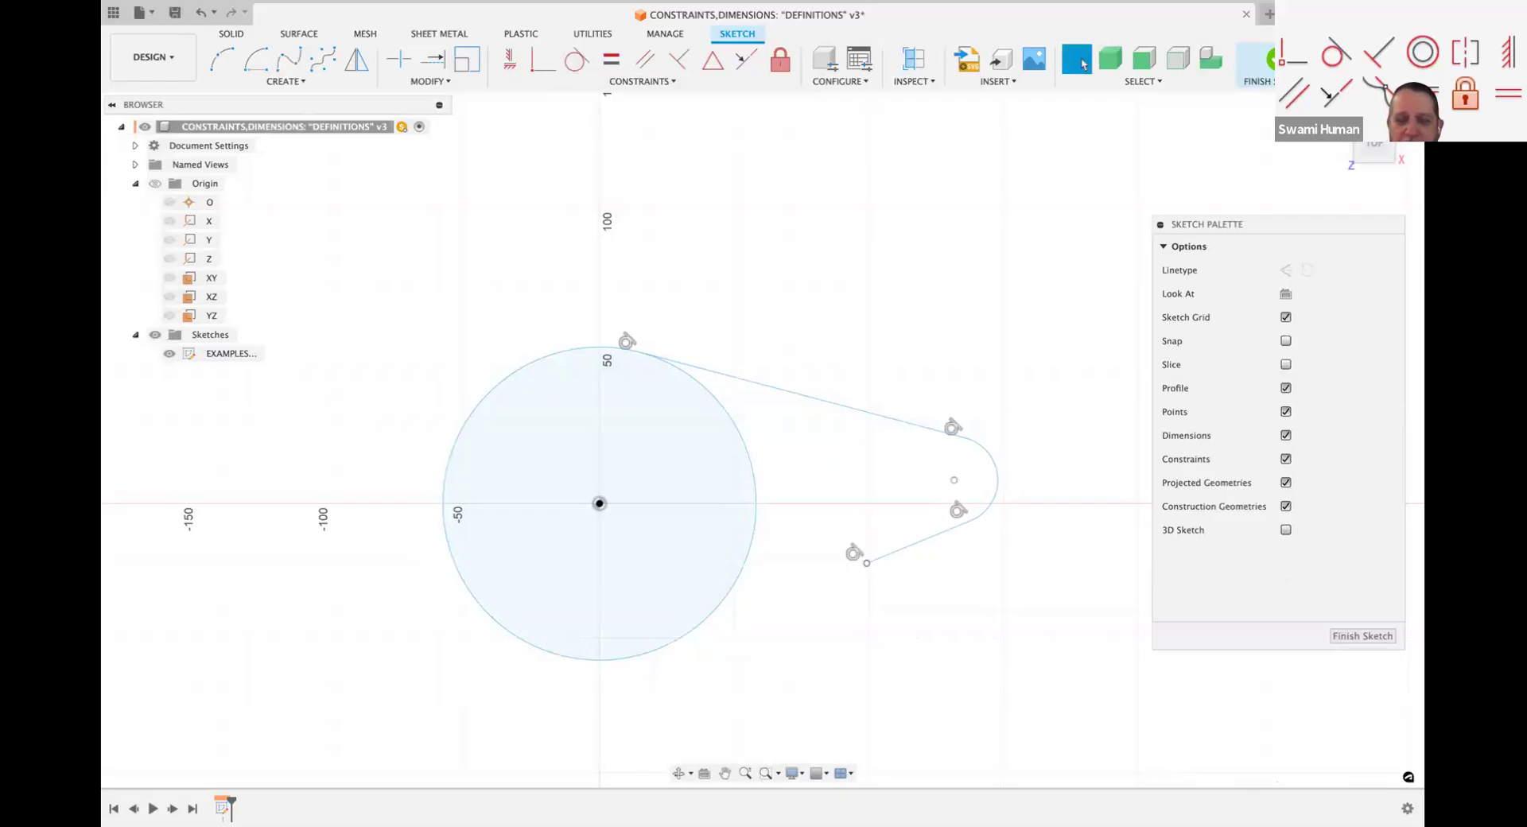
Step: Move the lower line's free end close to the circle and constrain that endpoint coincident with the circle
mouse_move(866, 562)
mouse_down()
mouse_move(726, 586)
mouse_move(738, 597)
mouse_up()
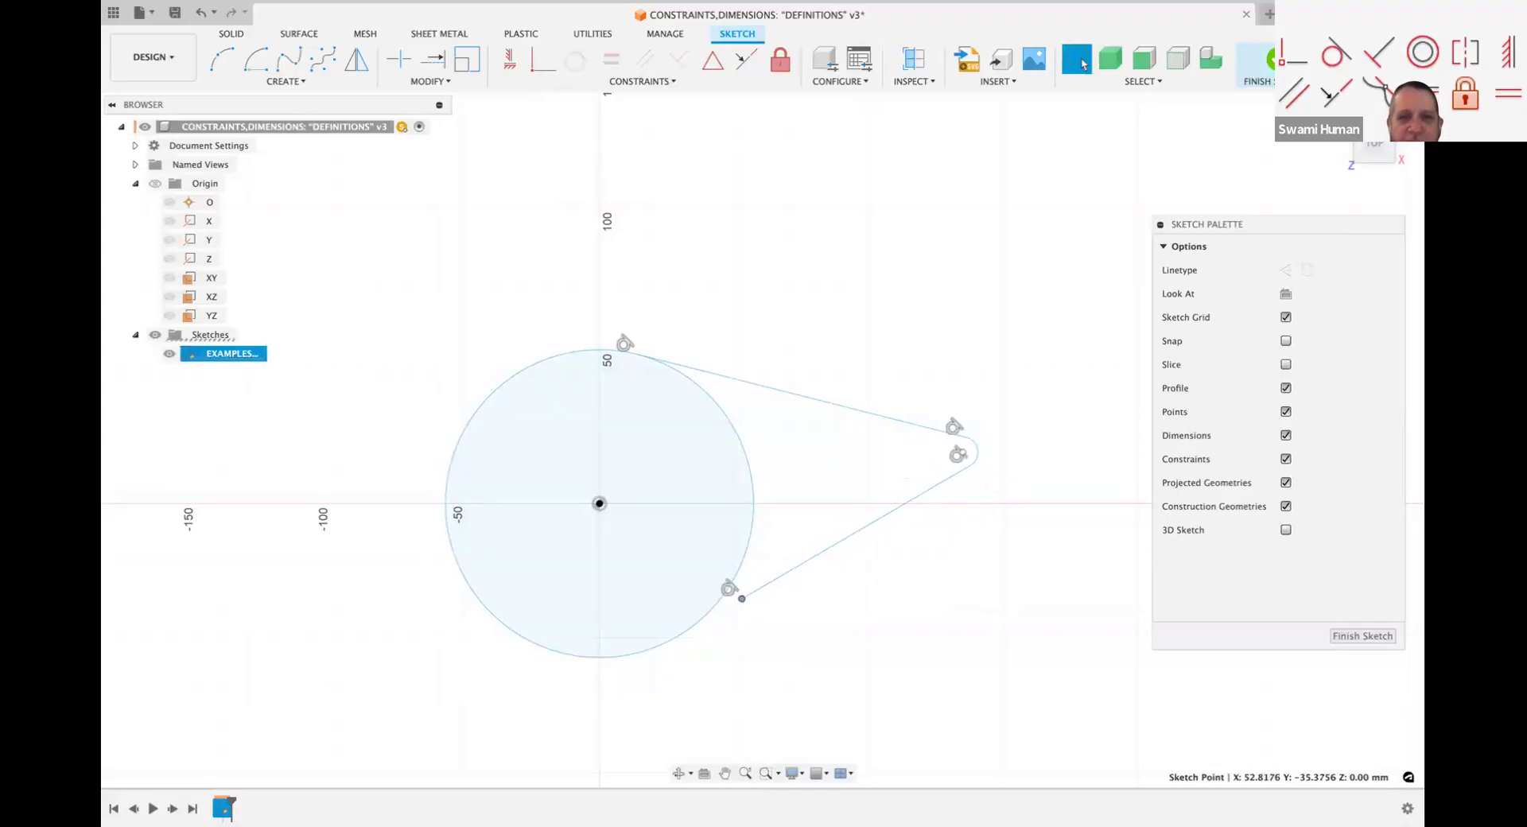
click(543, 59)
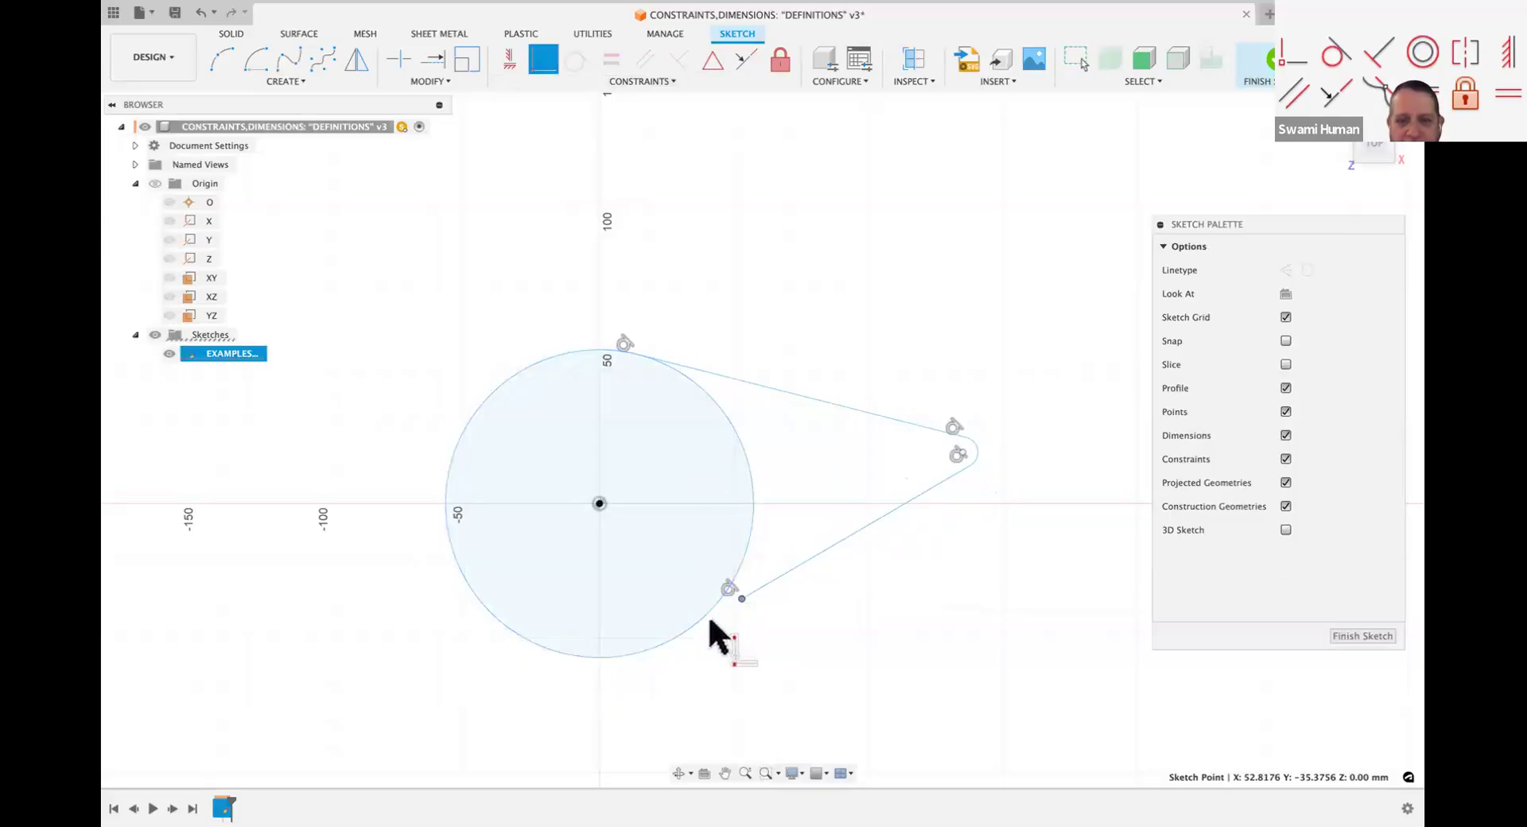
click(704, 608)
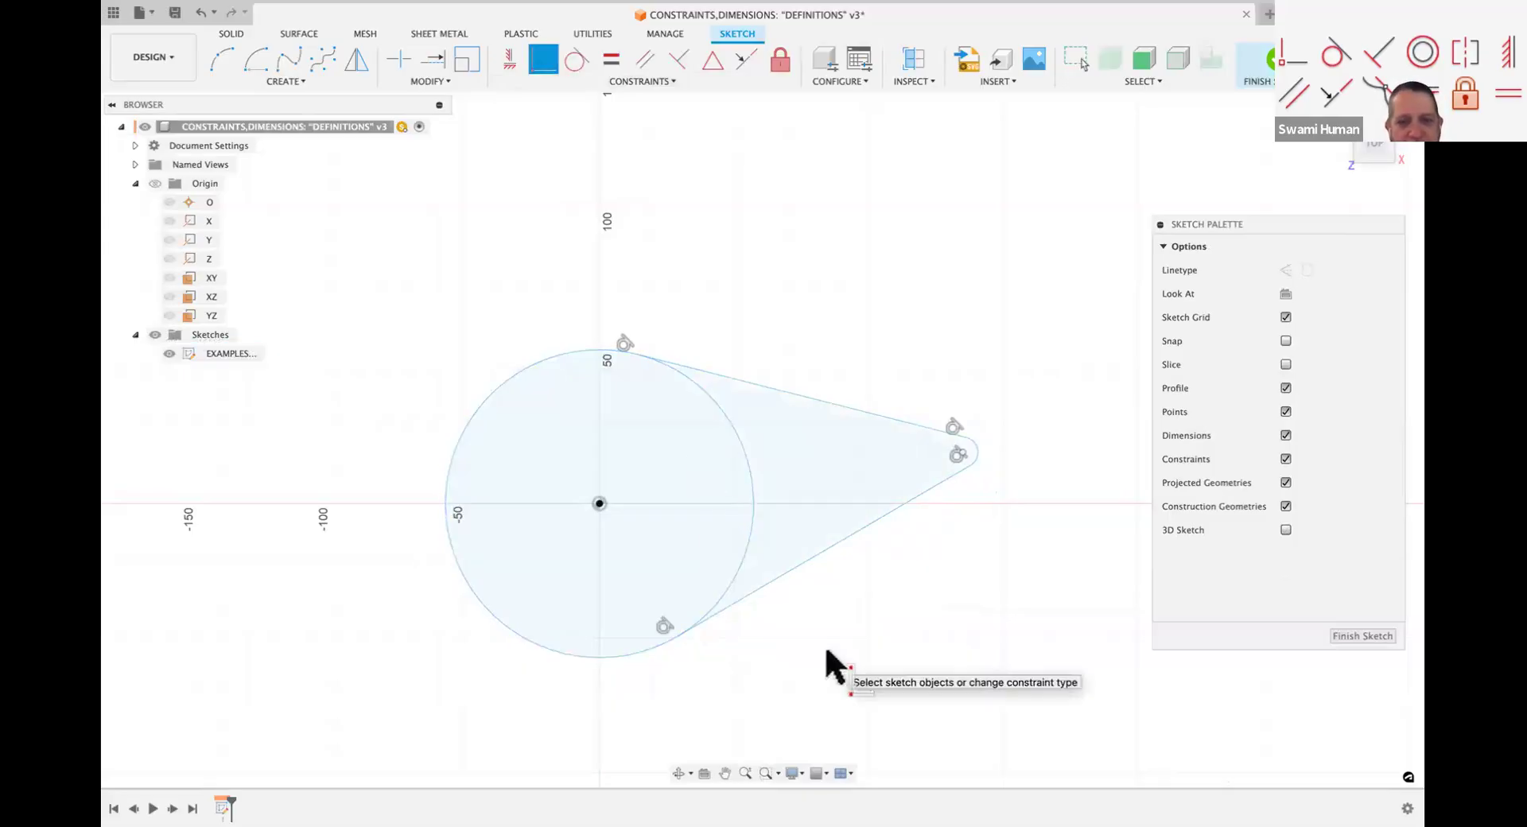
click(1078, 60)
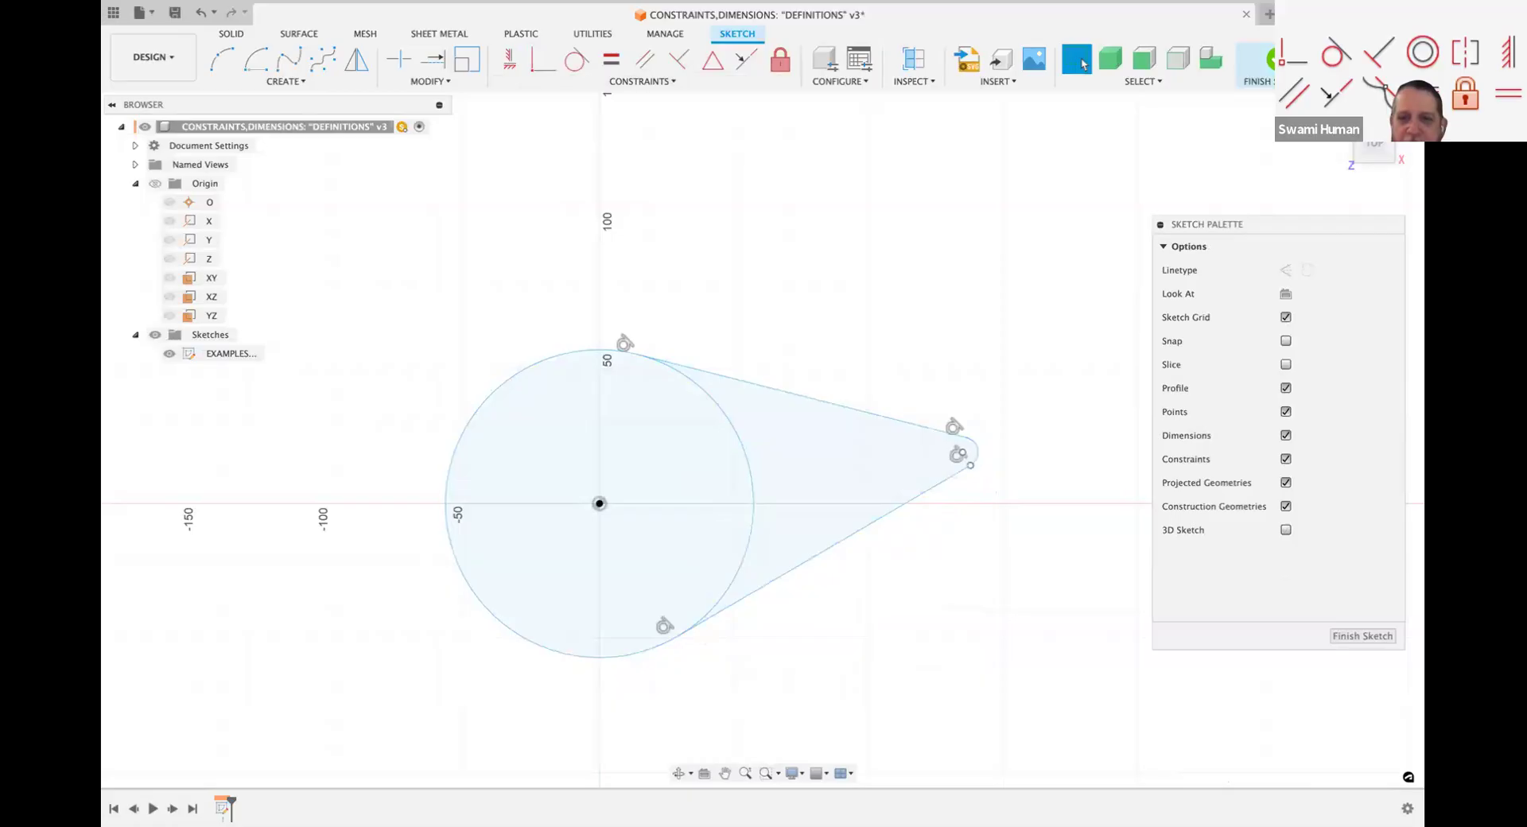
Step: Reshape the closed outline by enlarging the rounded end and shifting the end arc's centre slightly upward
mouse_move(971, 465)
mouse_down()
mouse_move(975, 547)
mouse_move(974, 462)
mouse_up()
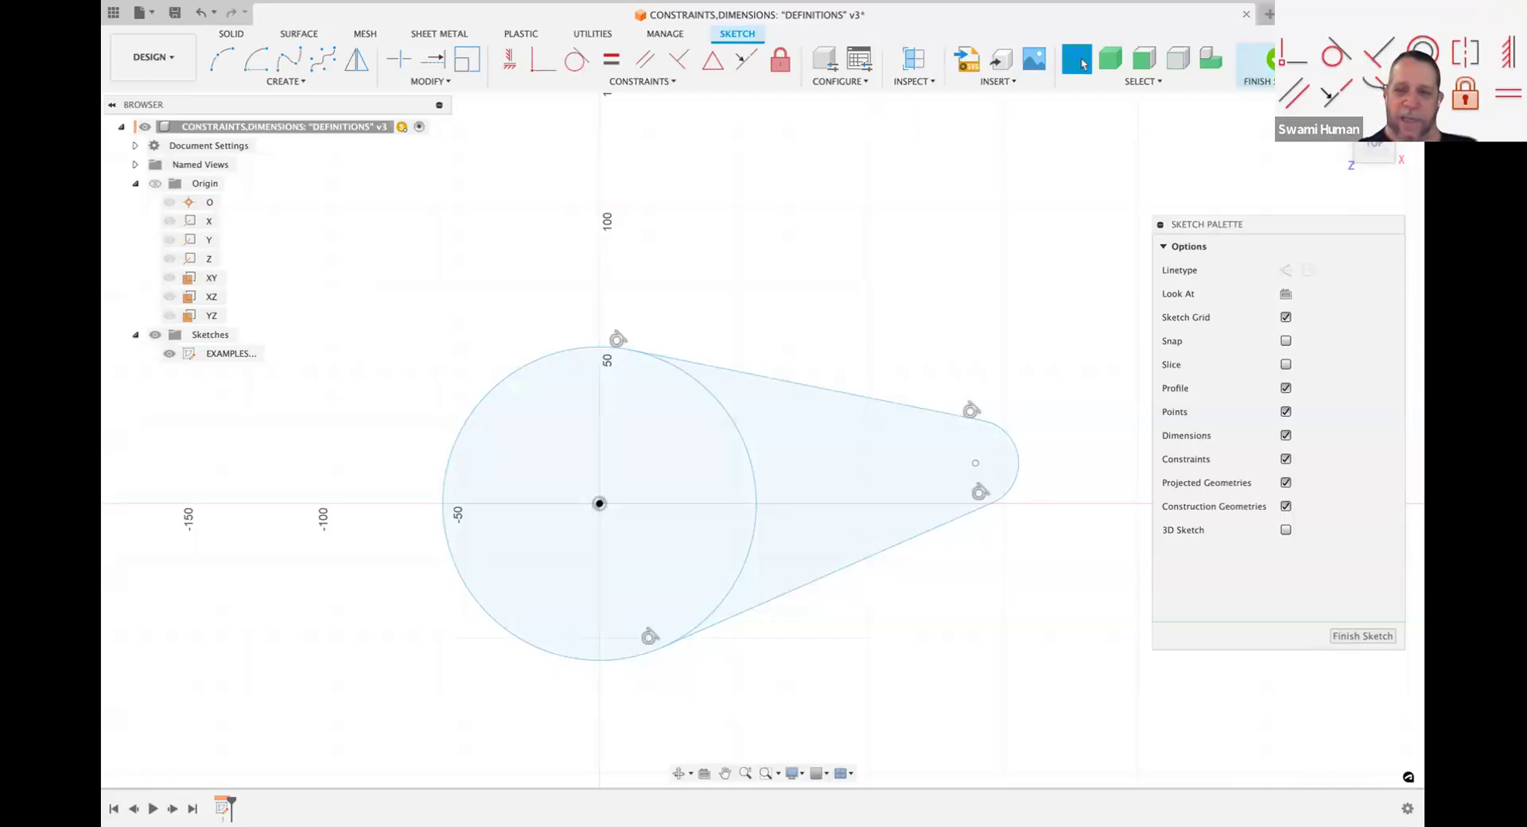
mouse_move(975, 463)
mouse_down()
mouse_move(970, 436)
mouse_move(974, 450)
mouse_up()
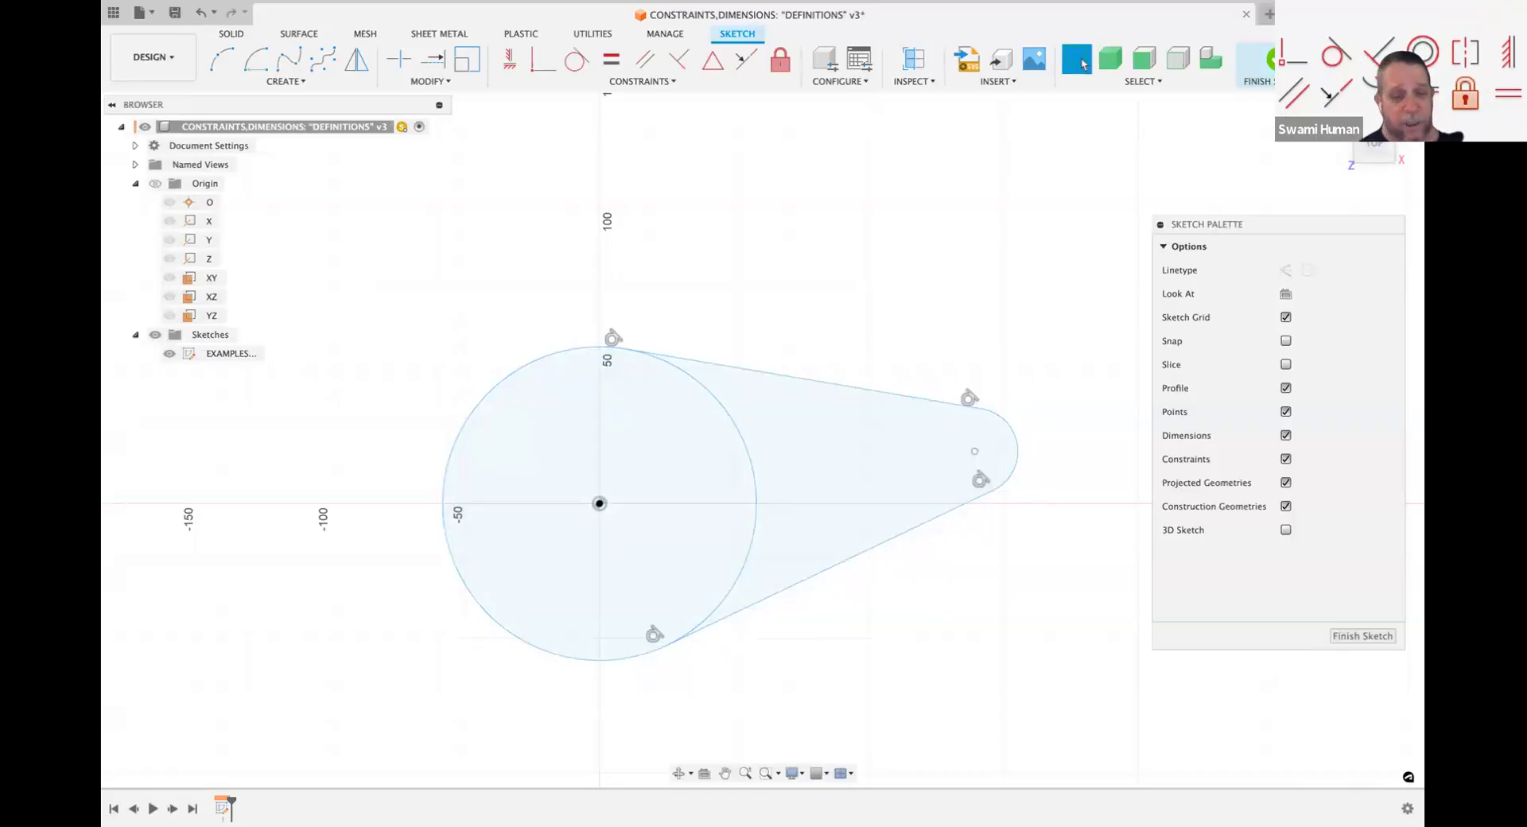
Step: Dimension the centre-to-centre distance between the large circle and the end arc, accepting the measured value
key(d)
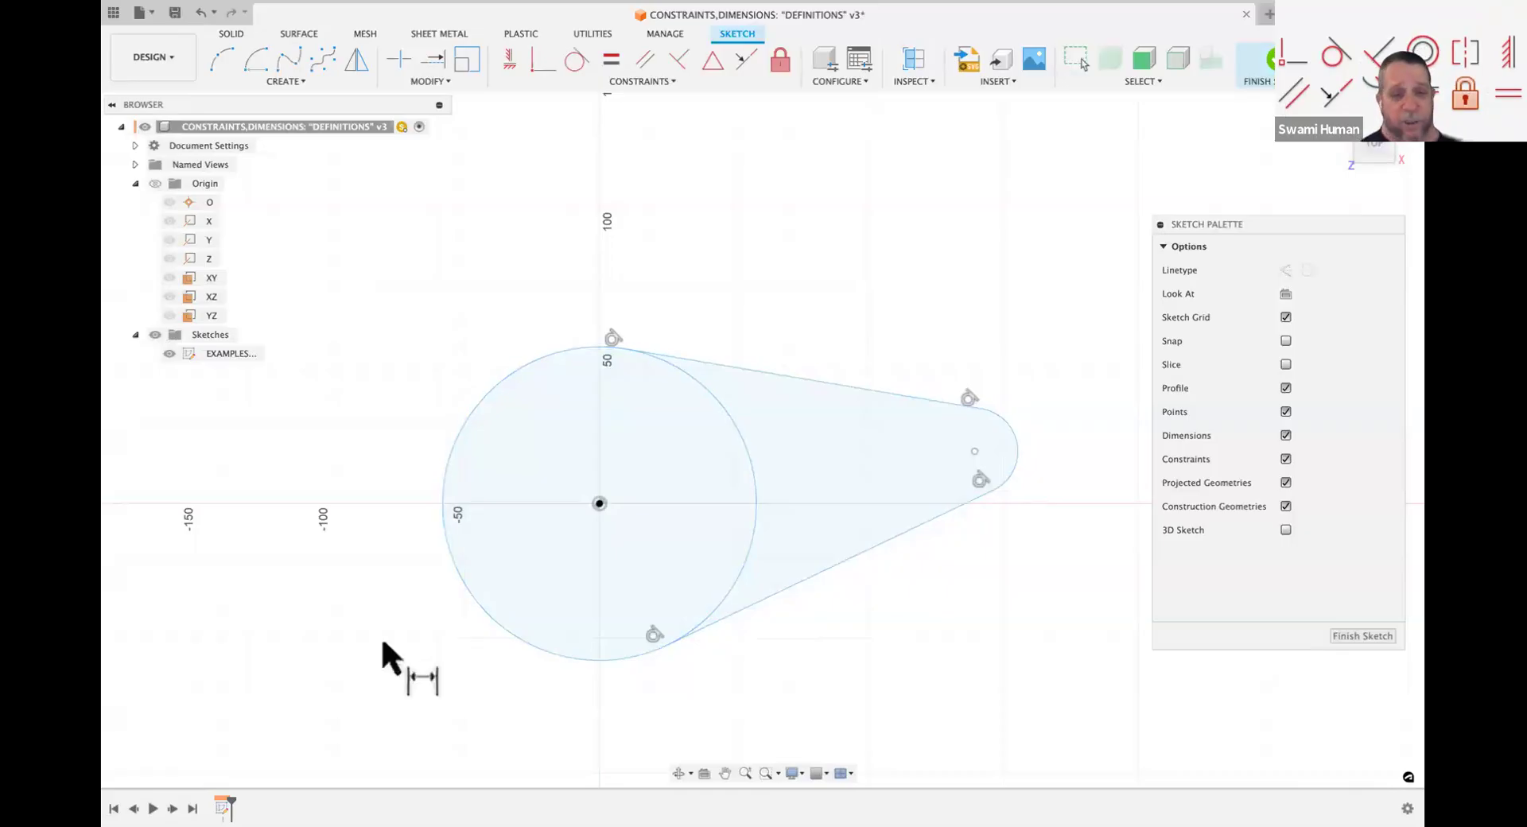
click(458, 577)
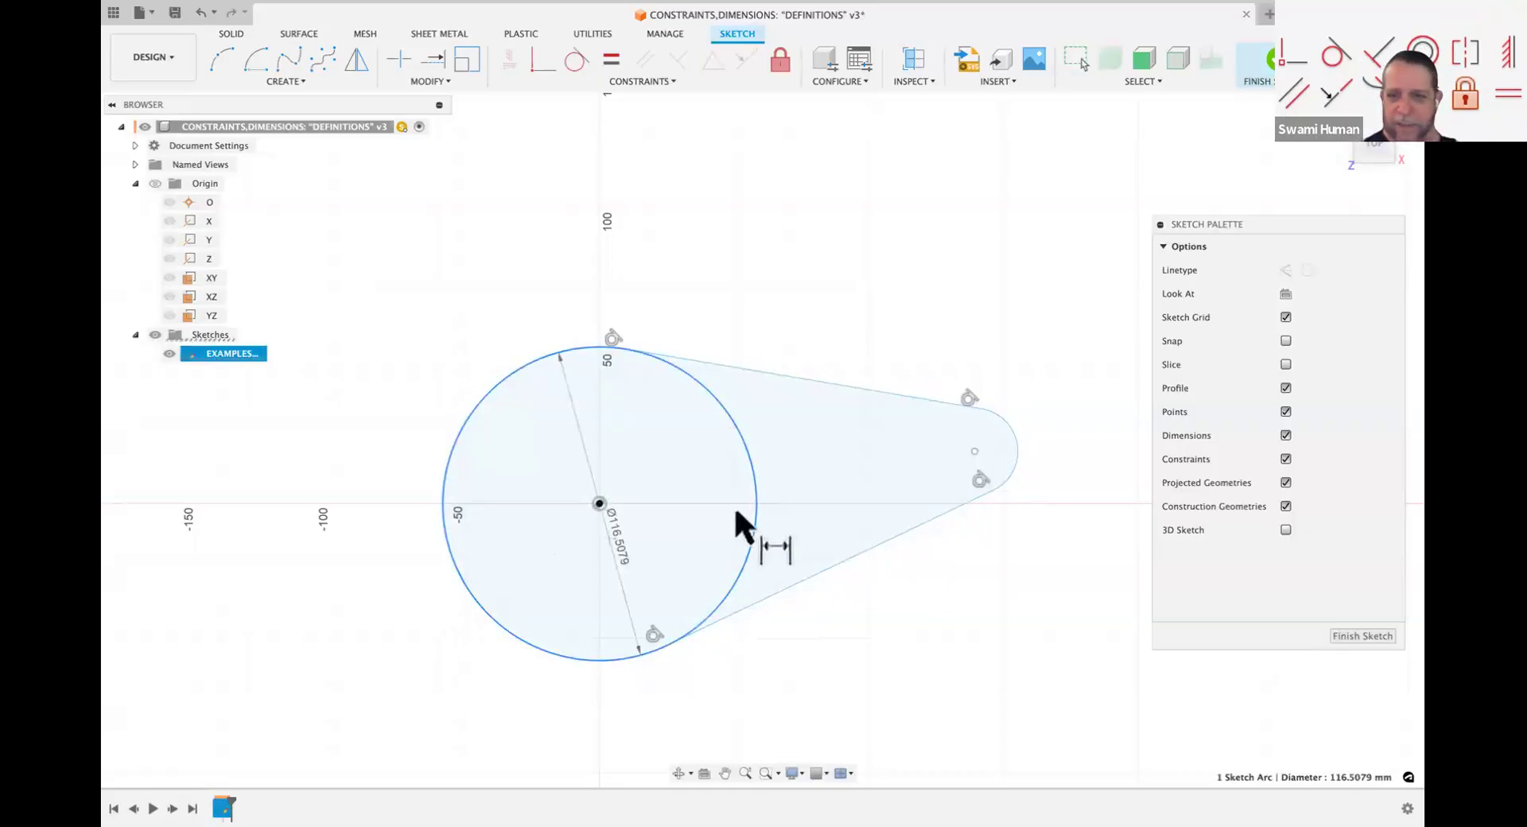
click(1013, 444)
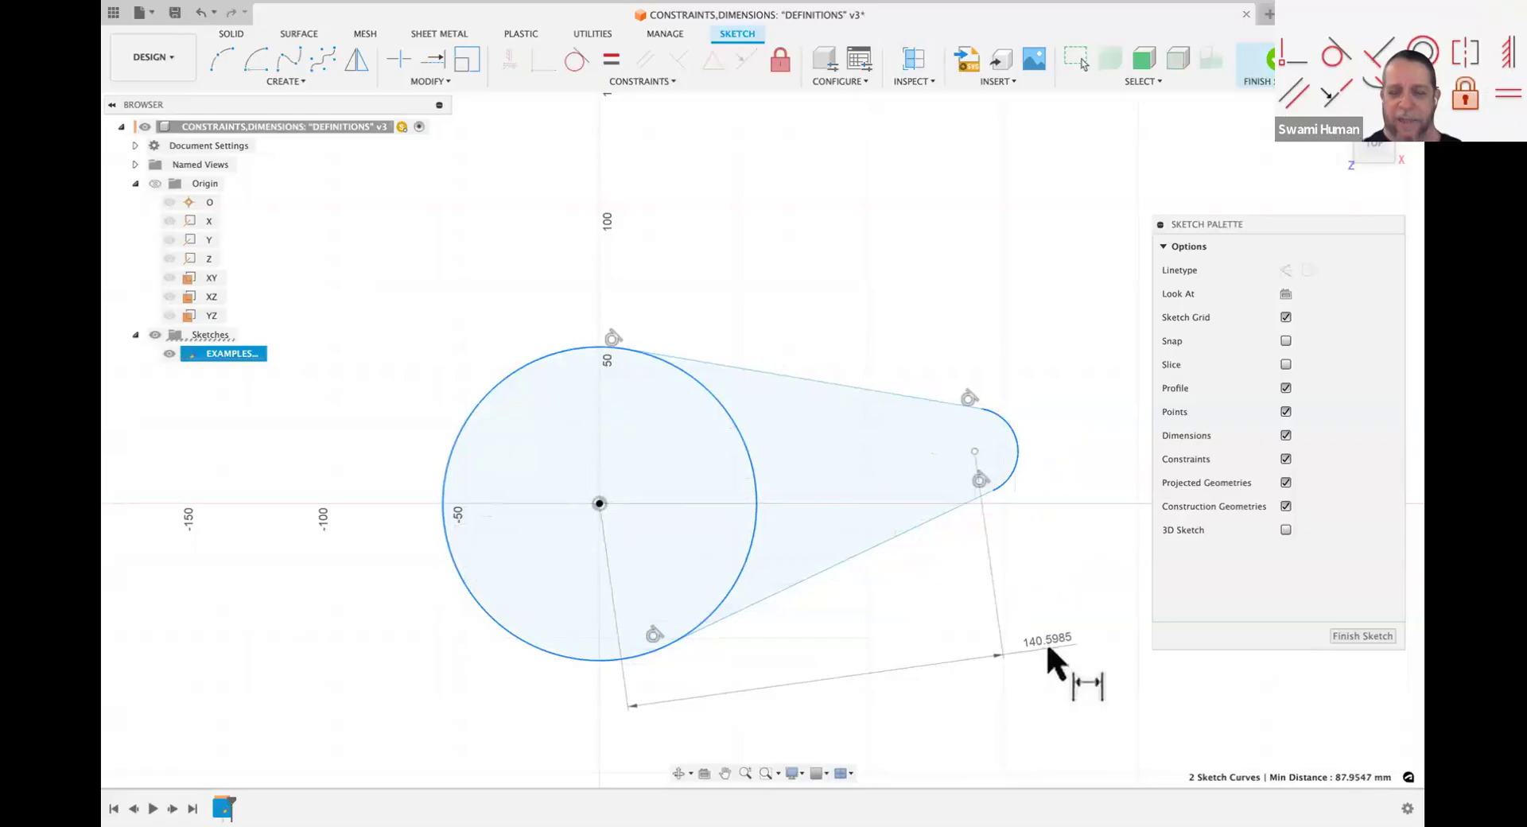
click(1046, 641)
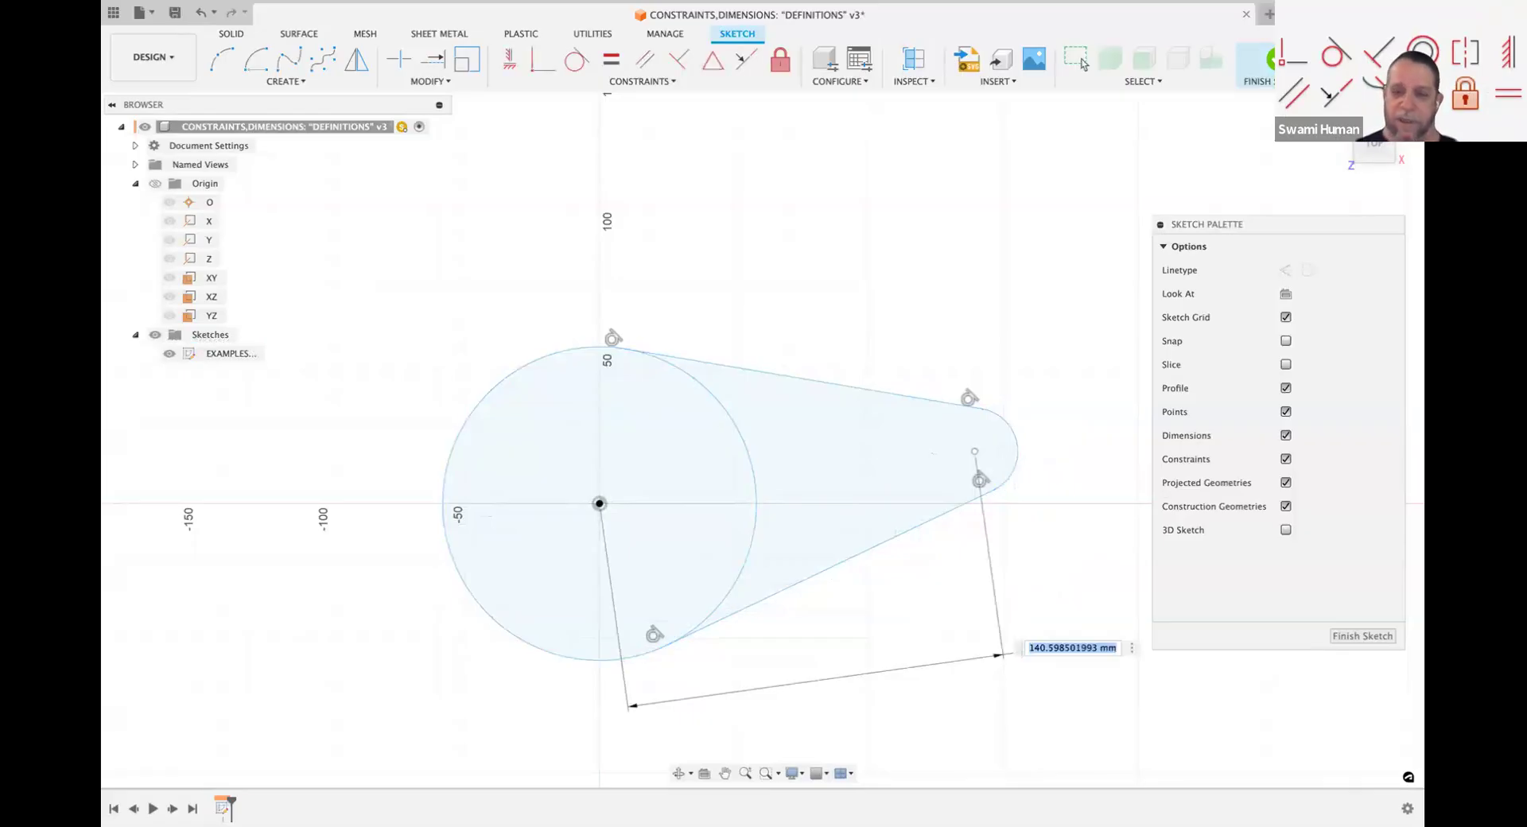
key(Return)
key(Escape)
Step: Move the centre-to-centre dimension beneath the outline and delete it
drag(1048, 642, 827, 634)
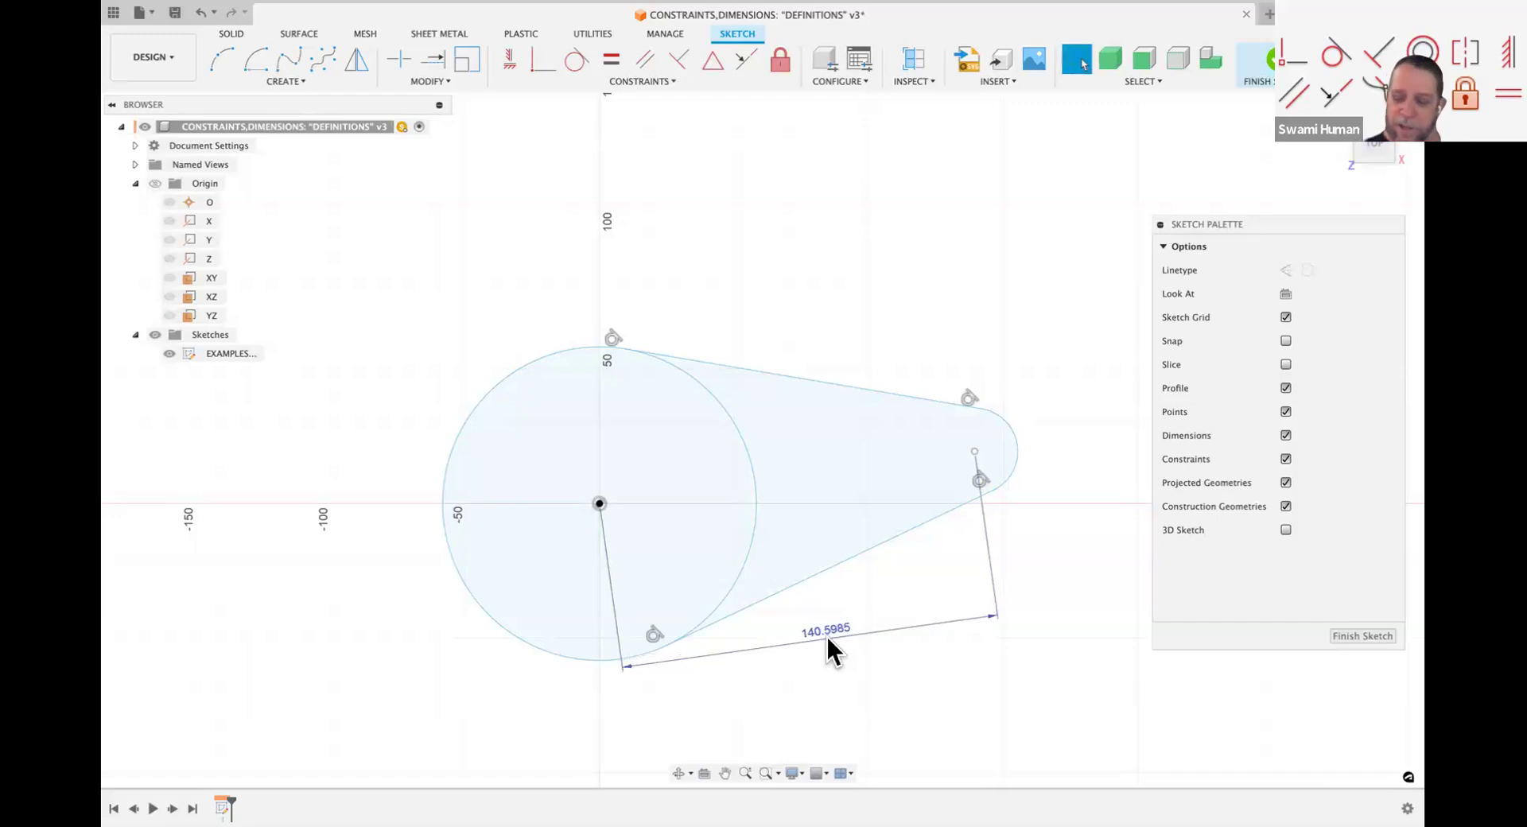
click(829, 625)
key(Delete)
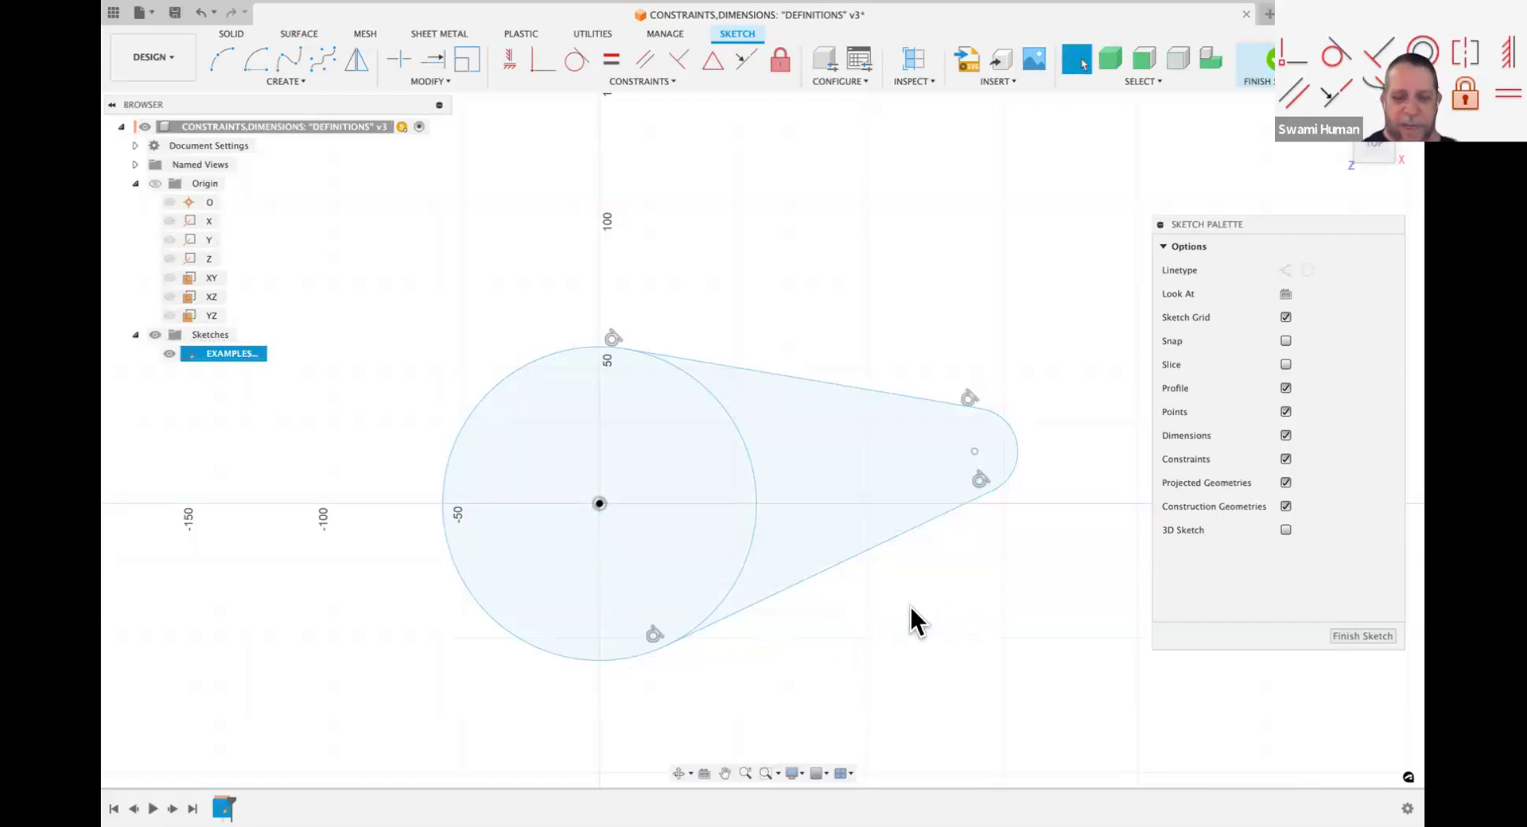
Step: Dimension the overall length between the circle's far side and the end arc's outer side using the Pick Circle/Arc Tangent option
key(d)
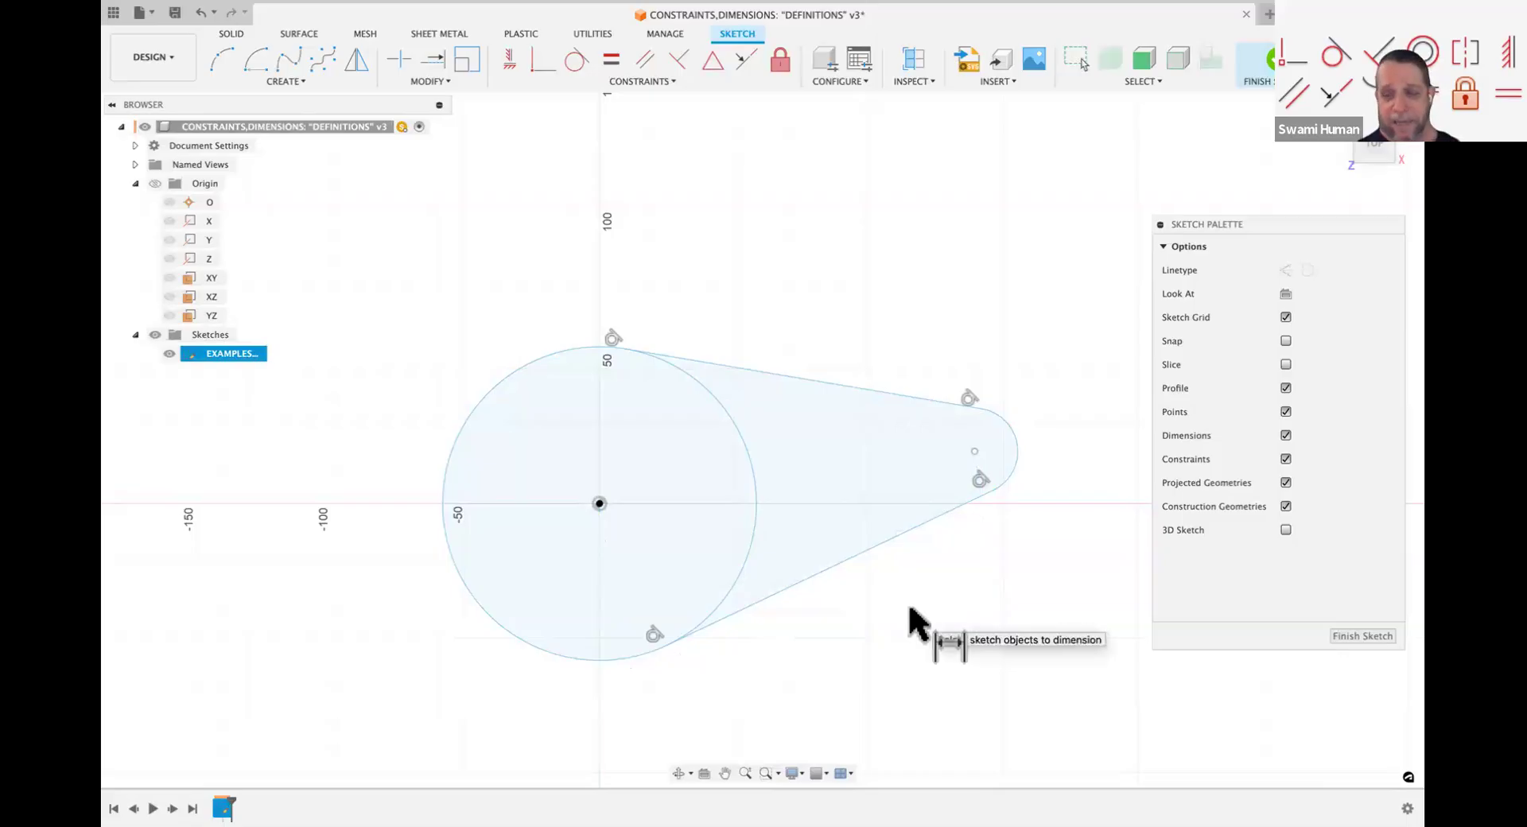
right_click(911, 613)
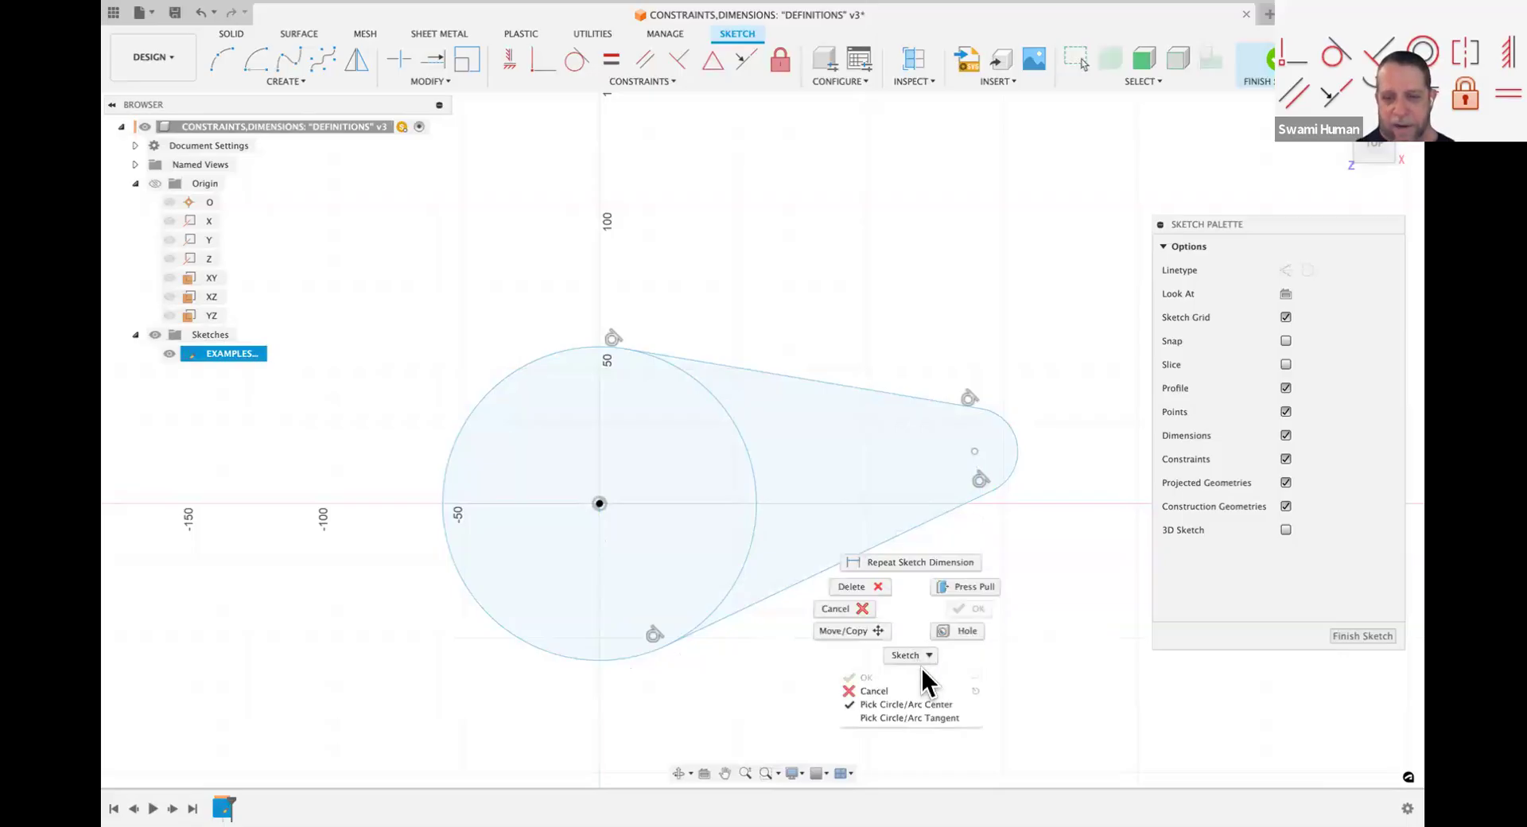
click(940, 717)
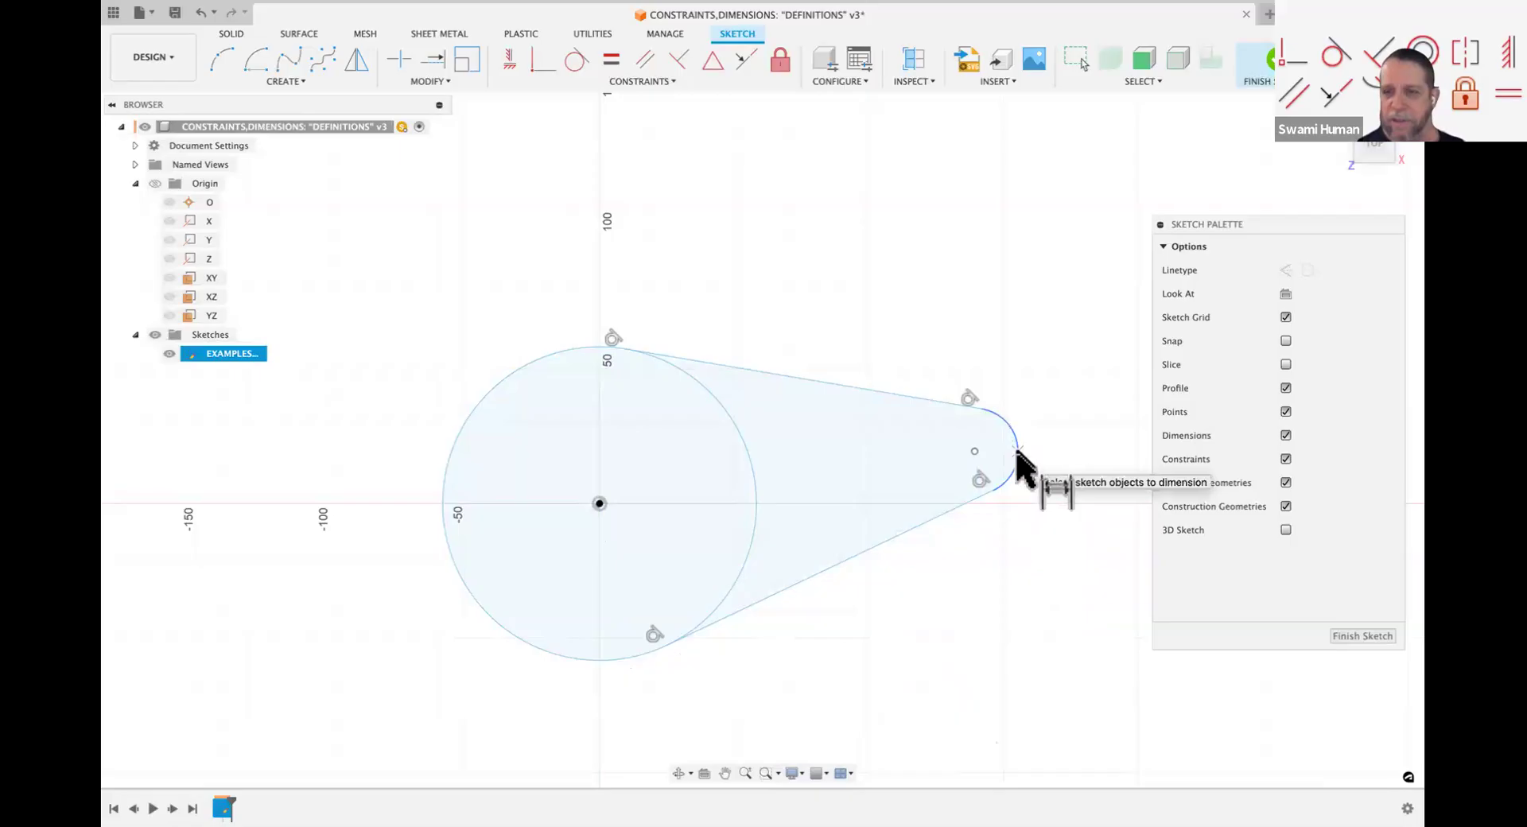
click(1016, 458)
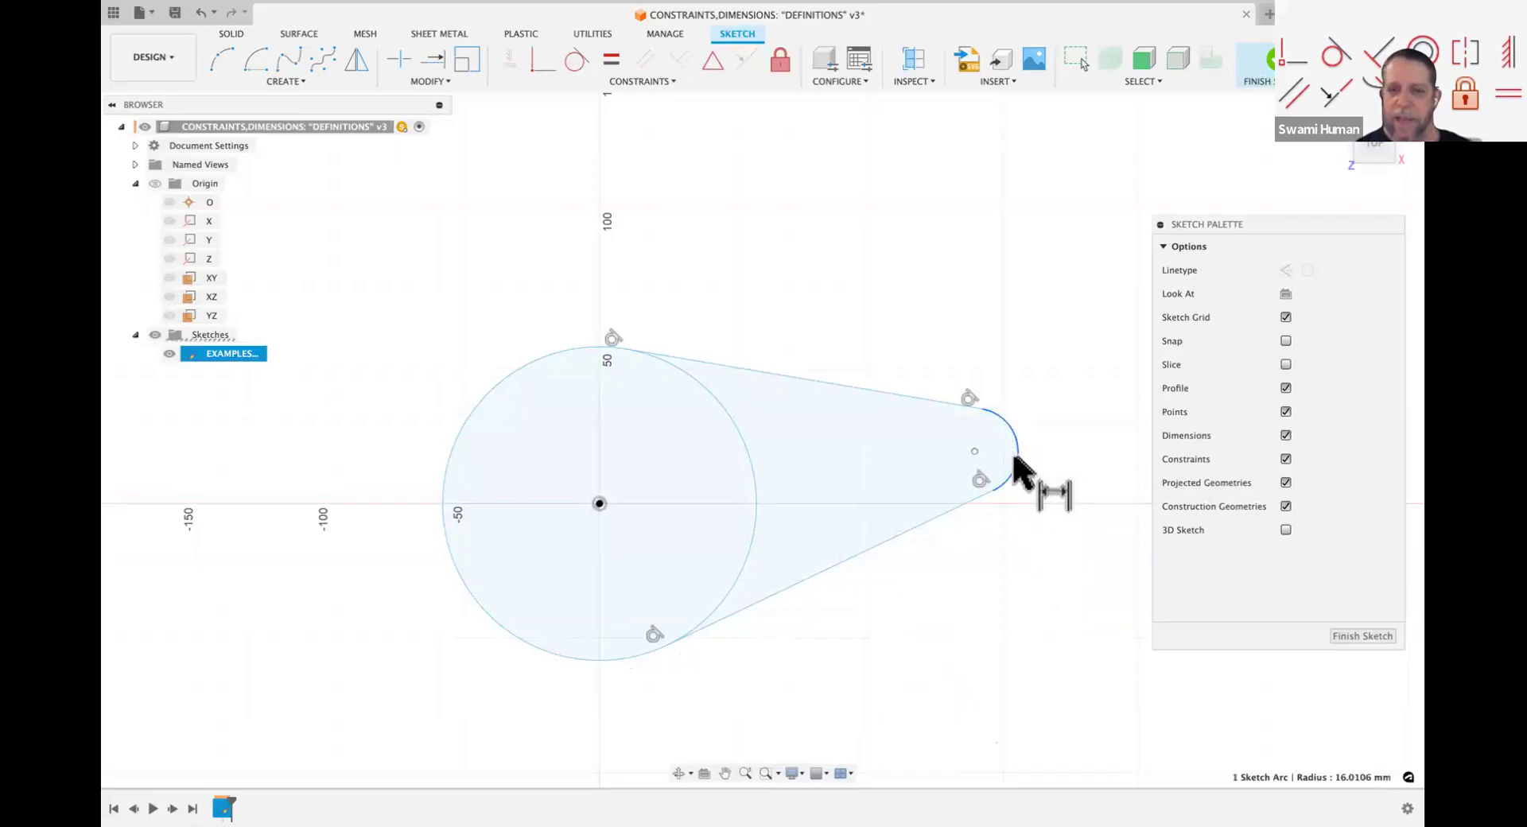
click(456, 443)
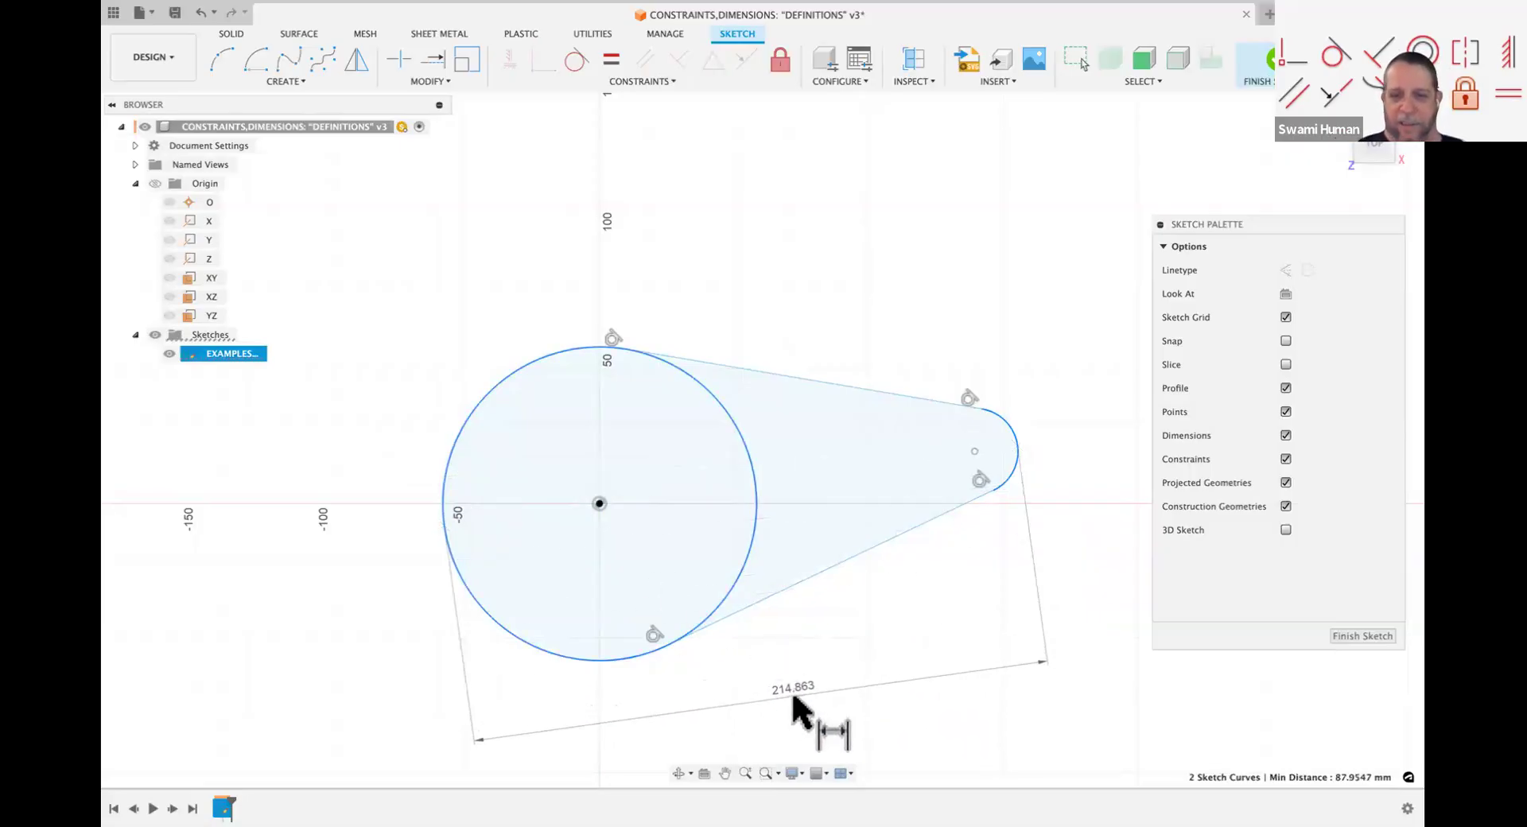
click(793, 698)
key(Return)
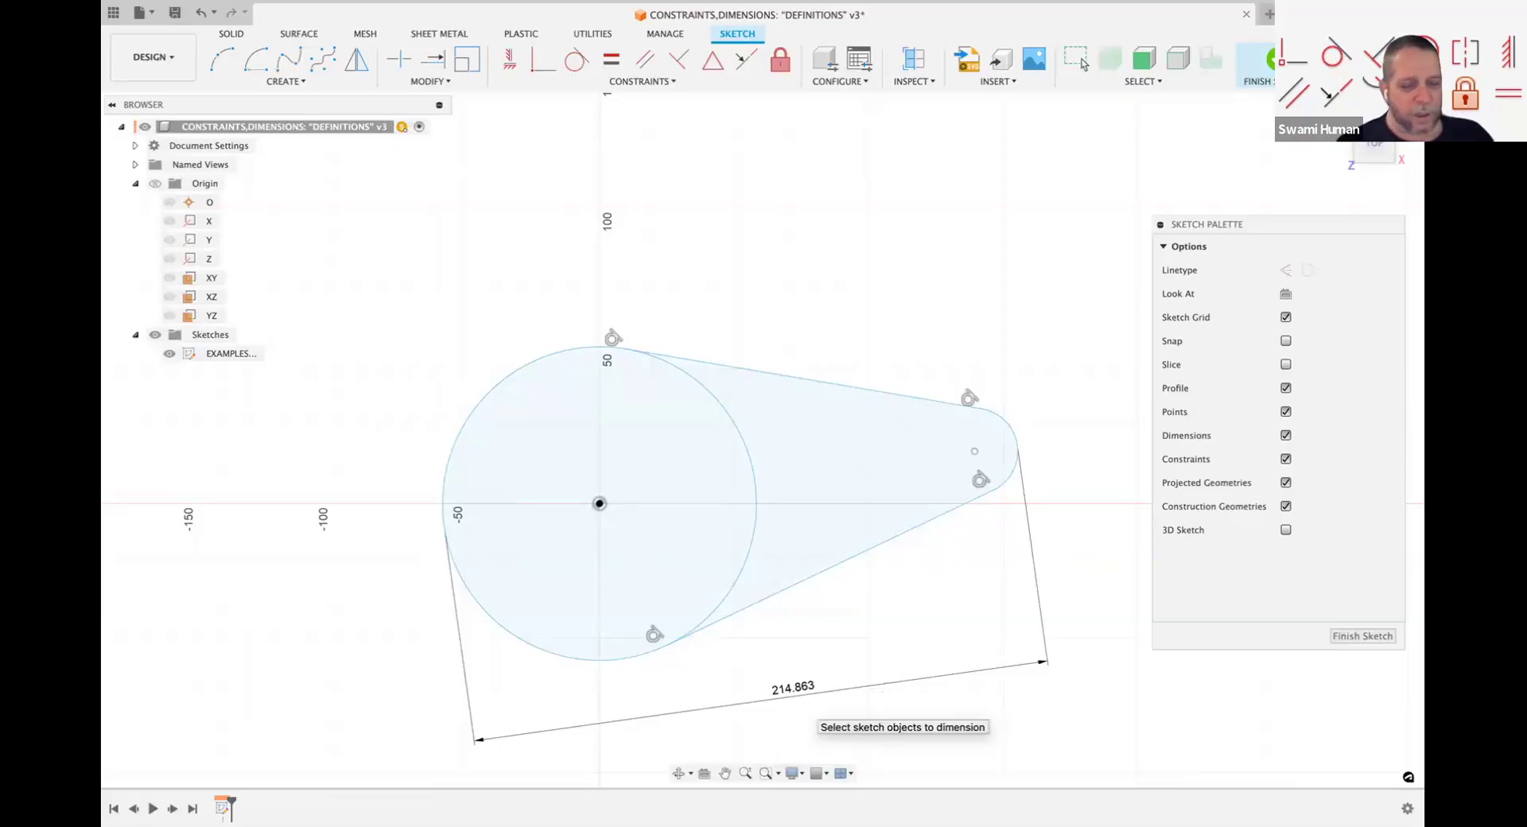
key(Escape)
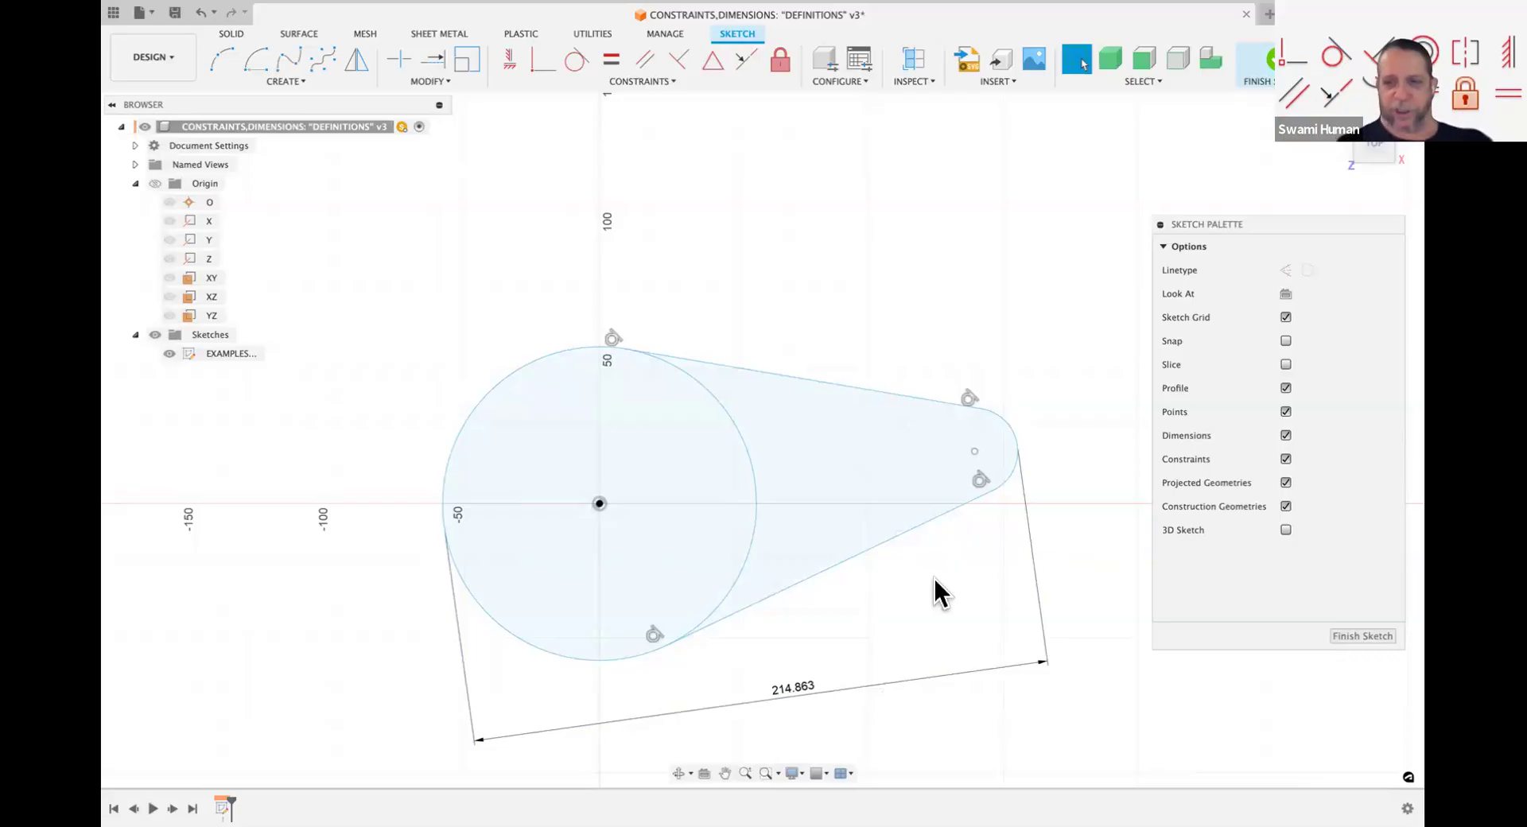
Step: Add a second tangent dimension from the circle's near side to the end arc's outer side using Pick Circle/Arc Tangent
key(d)
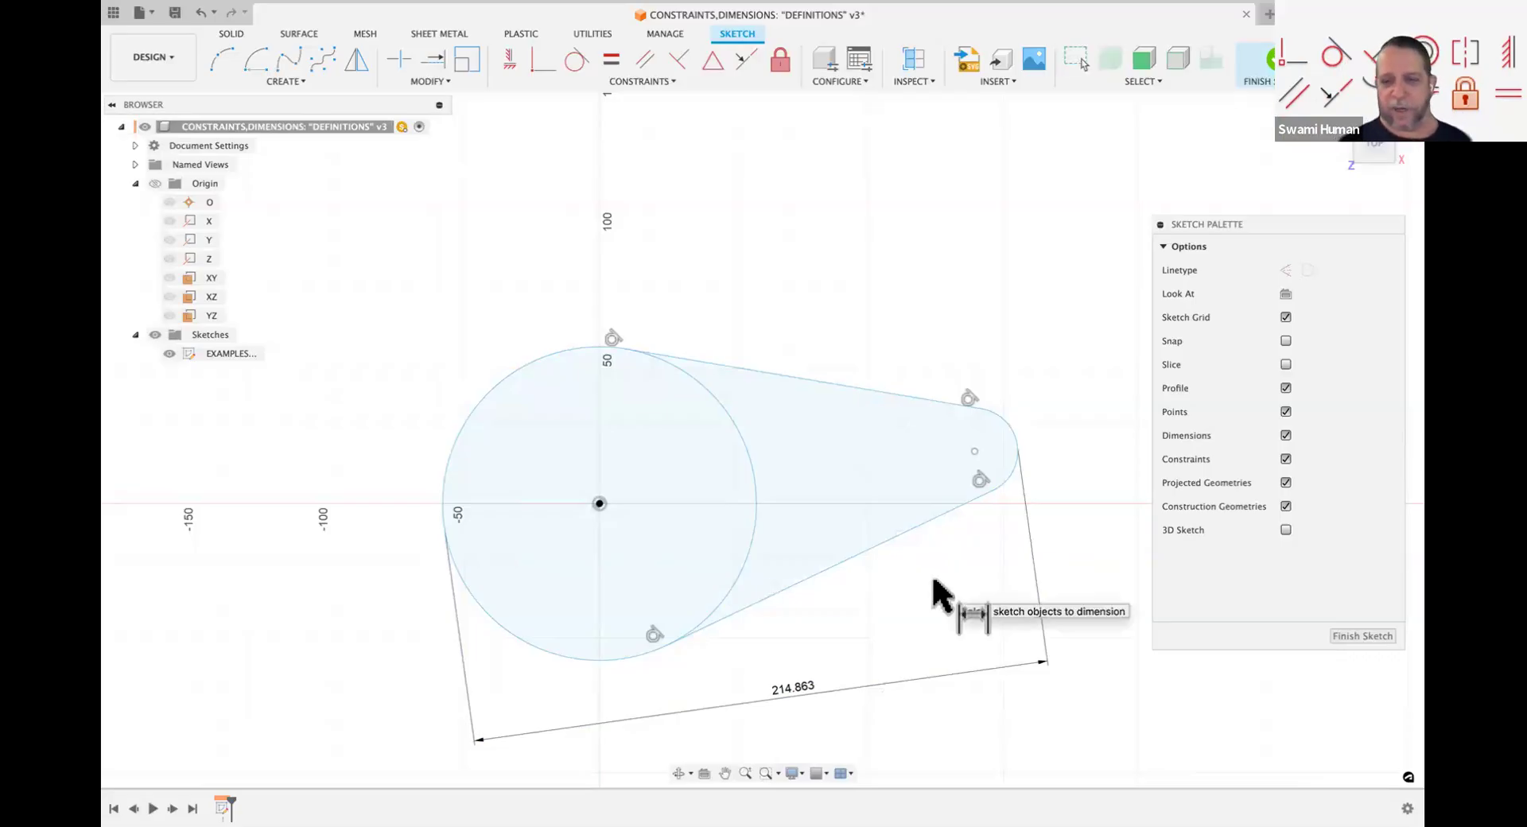
right_click(933, 579)
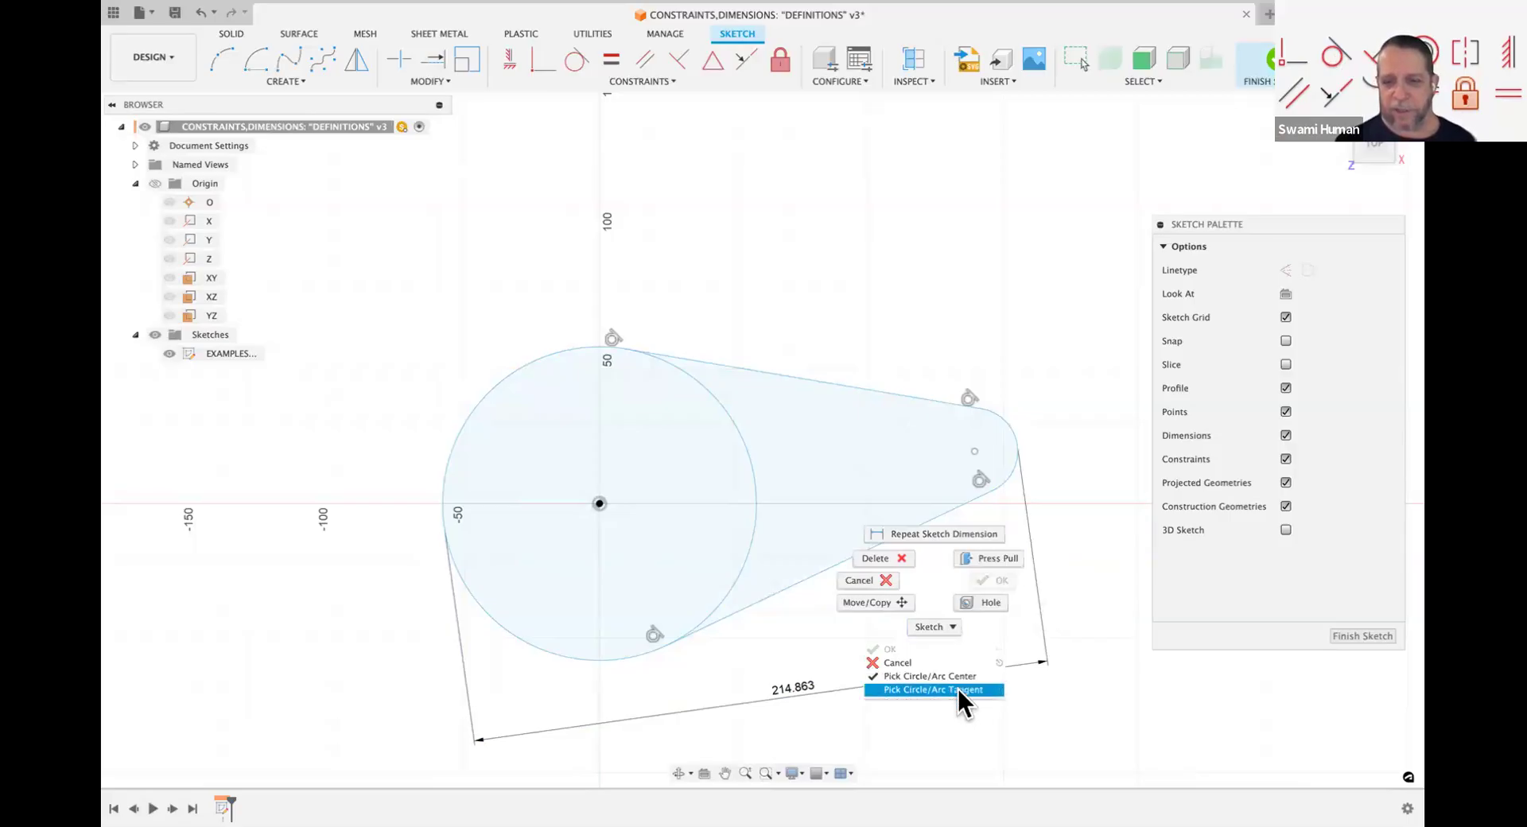
click(958, 689)
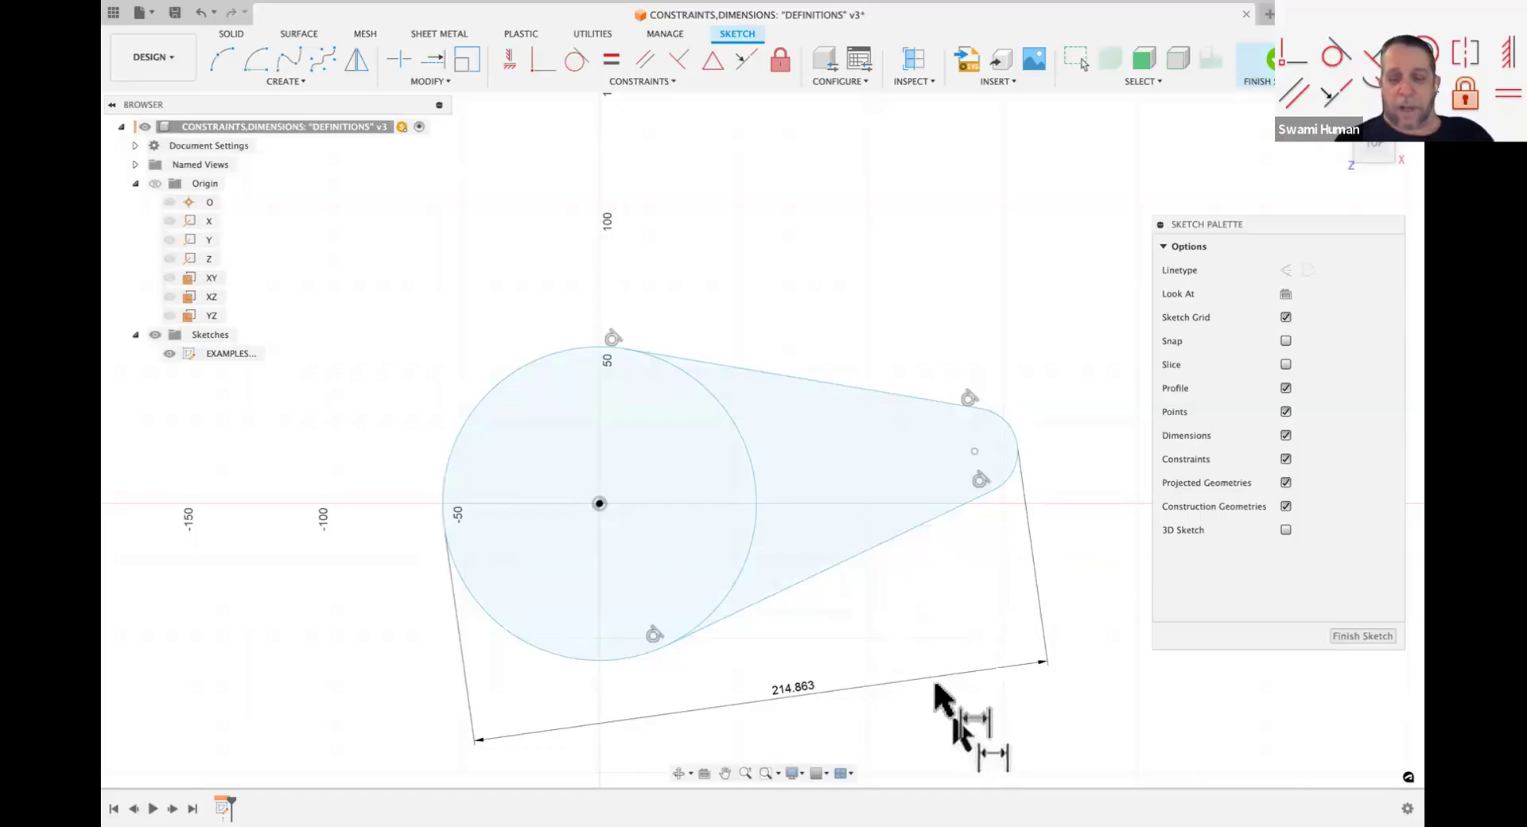
right_click(924, 638)
click(934, 728)
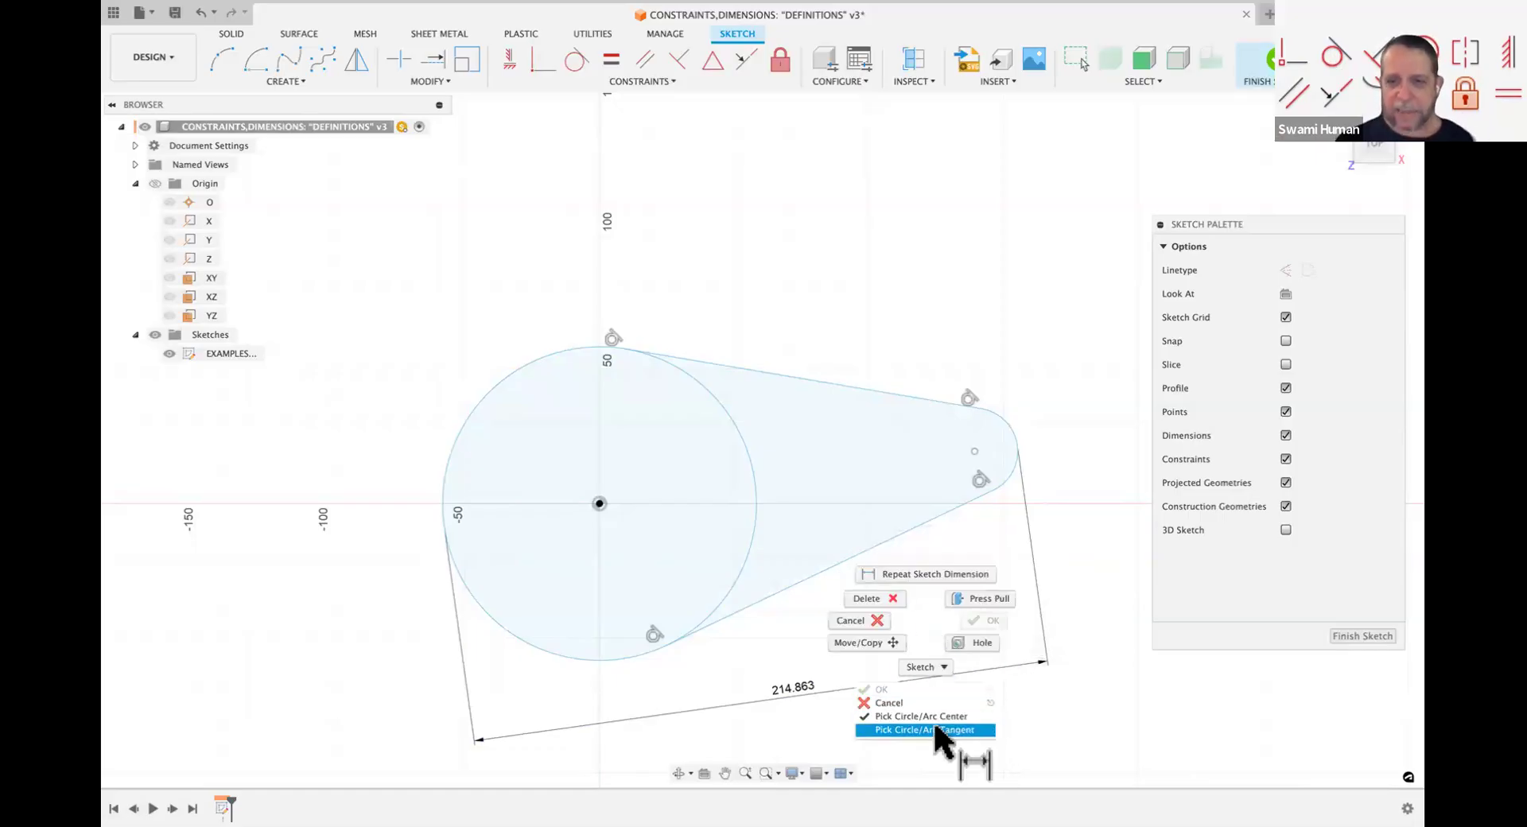
click(1011, 433)
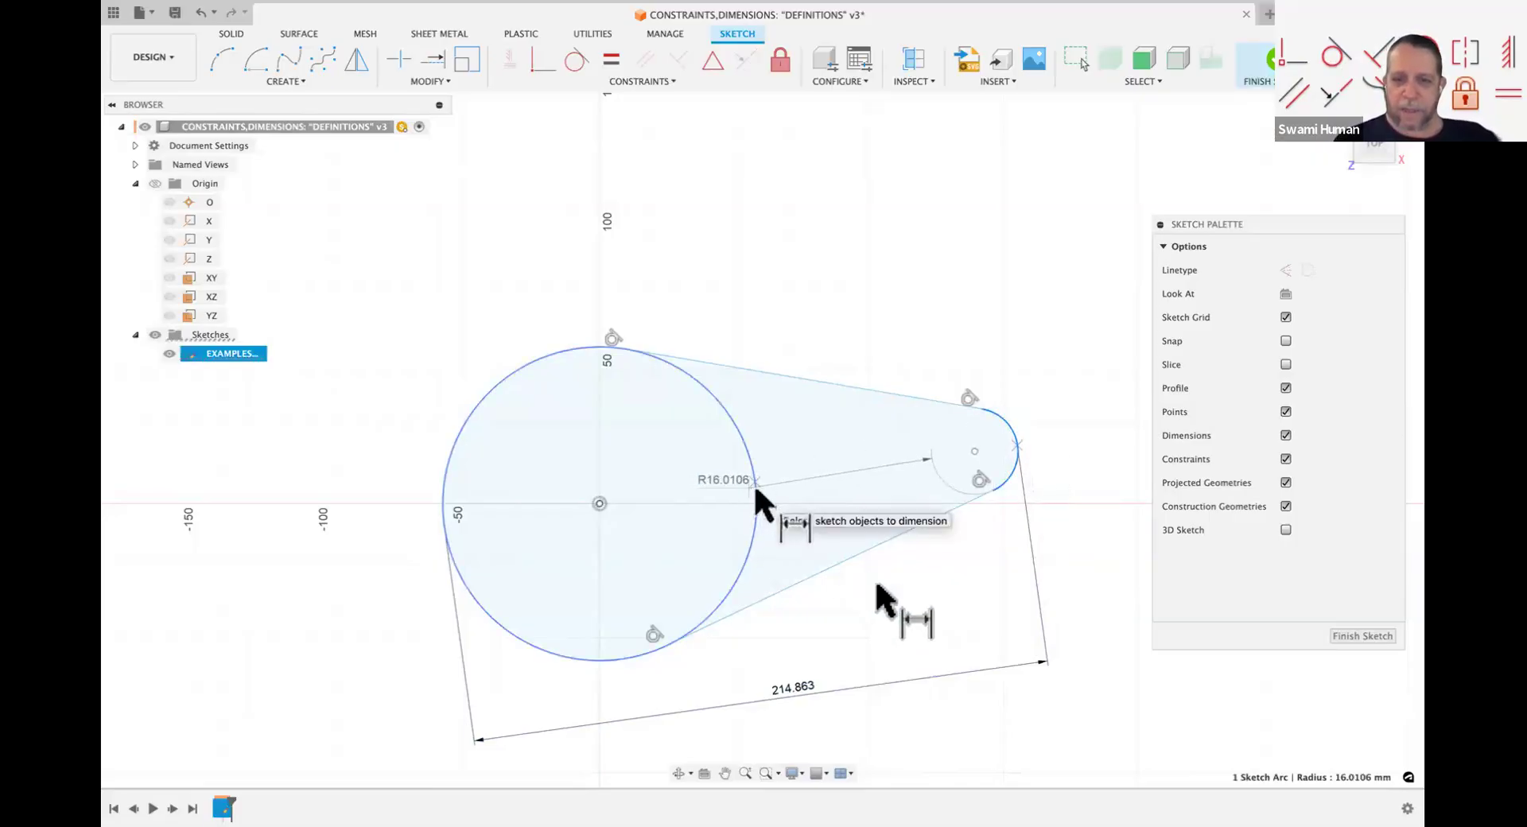
click(756, 493)
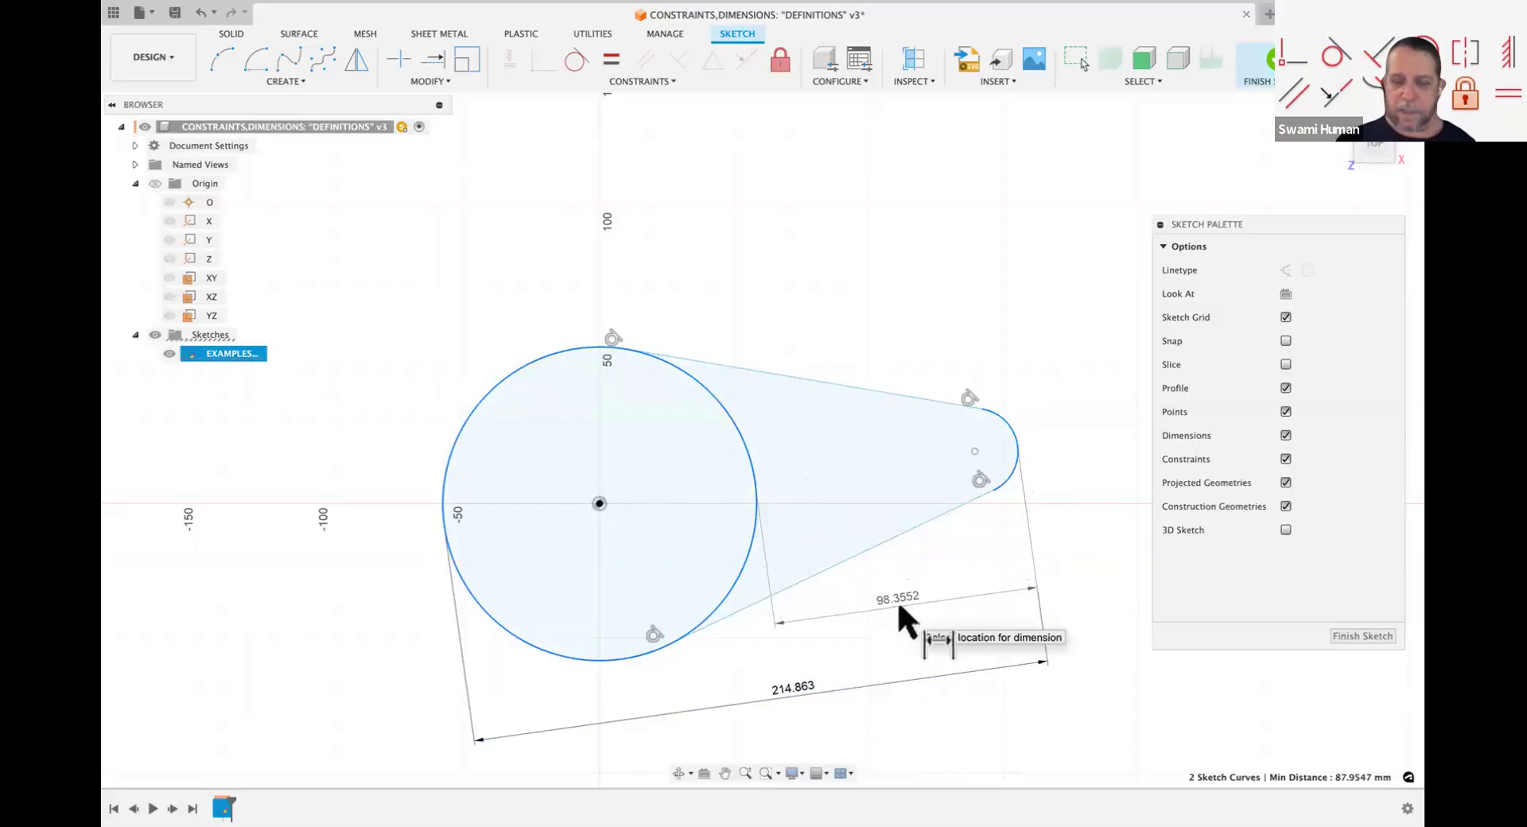
click(898, 607)
key(Return)
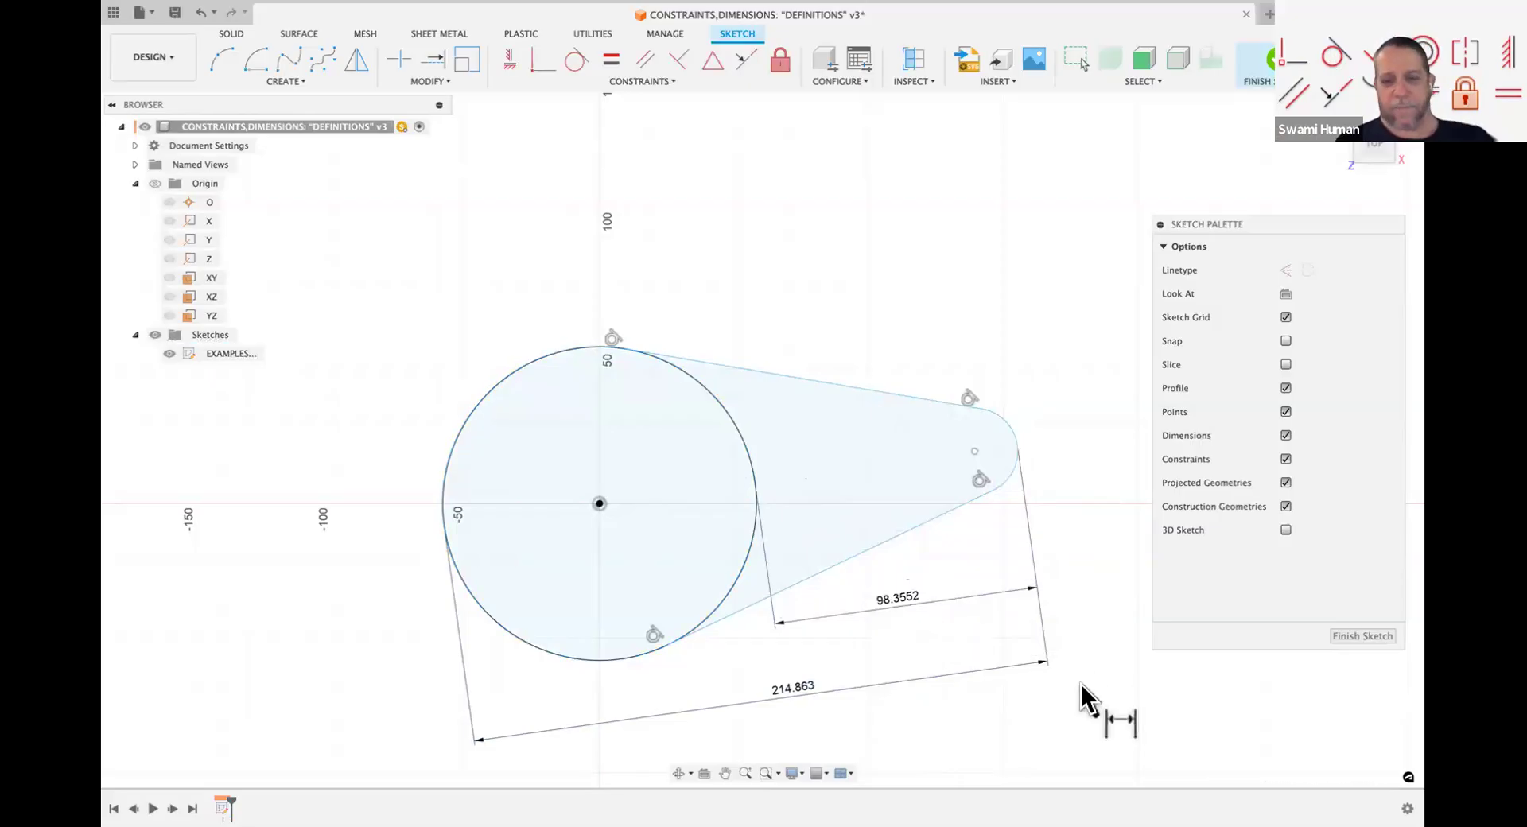
key(Escape)
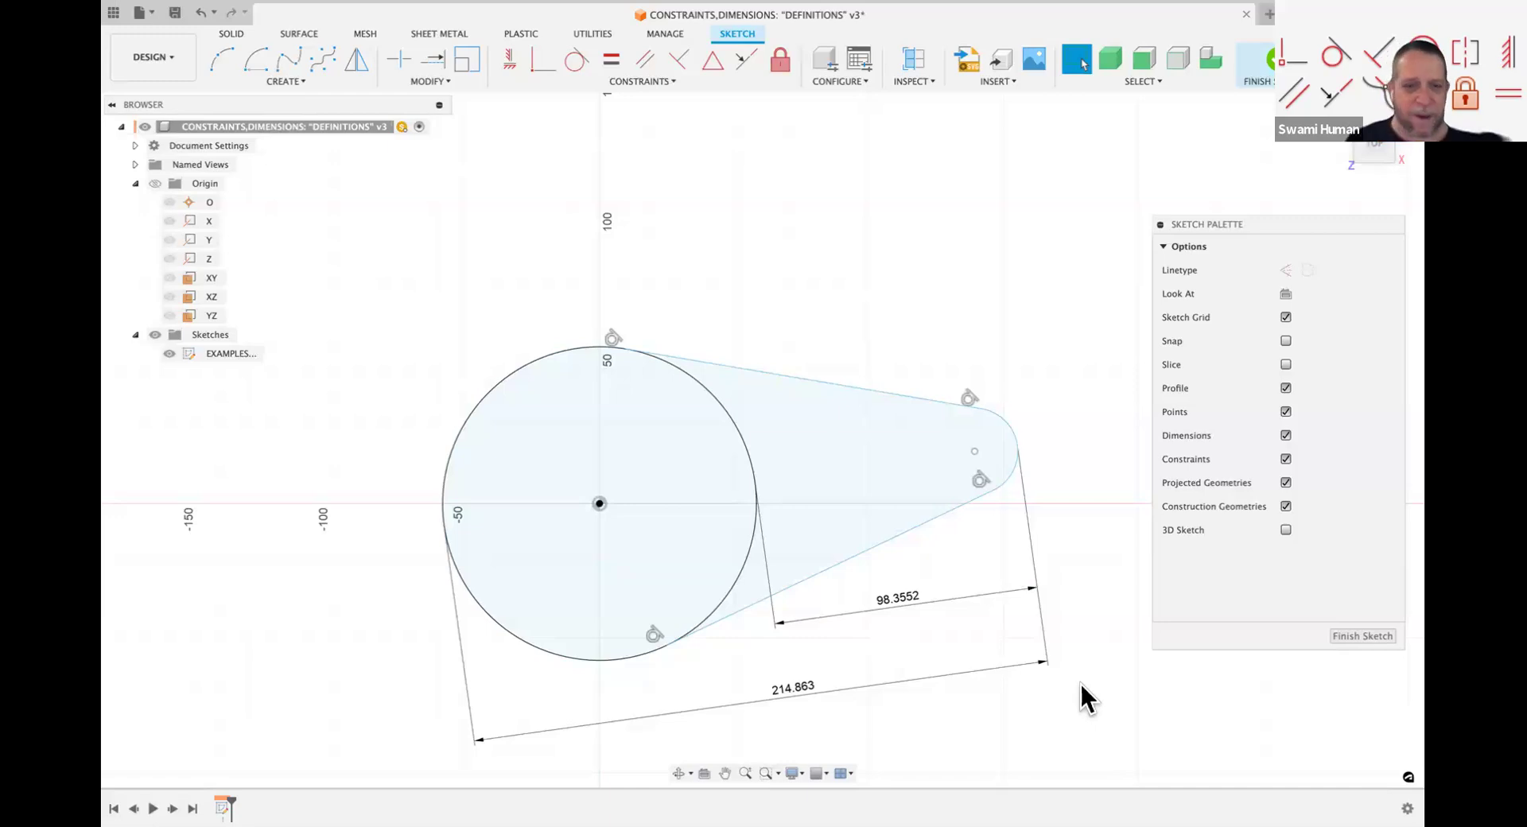
Step: Try to align the end arc's centre with the circle's centre using the Horizontal/Vertical constraint, and undo the alignment
click(974, 452)
drag(975, 454, 976, 456)
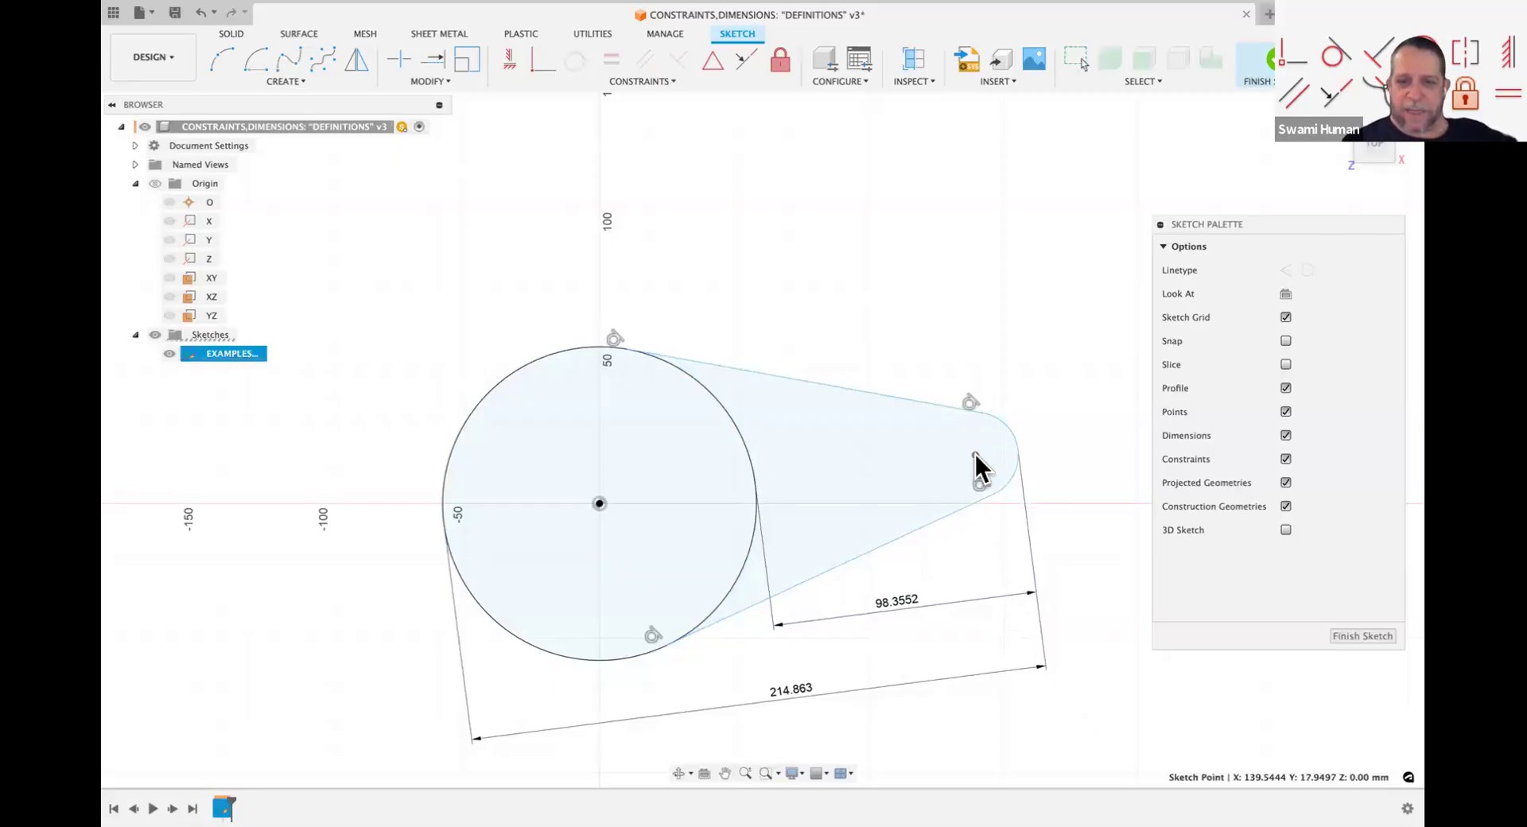
click(842, 331)
click(512, 64)
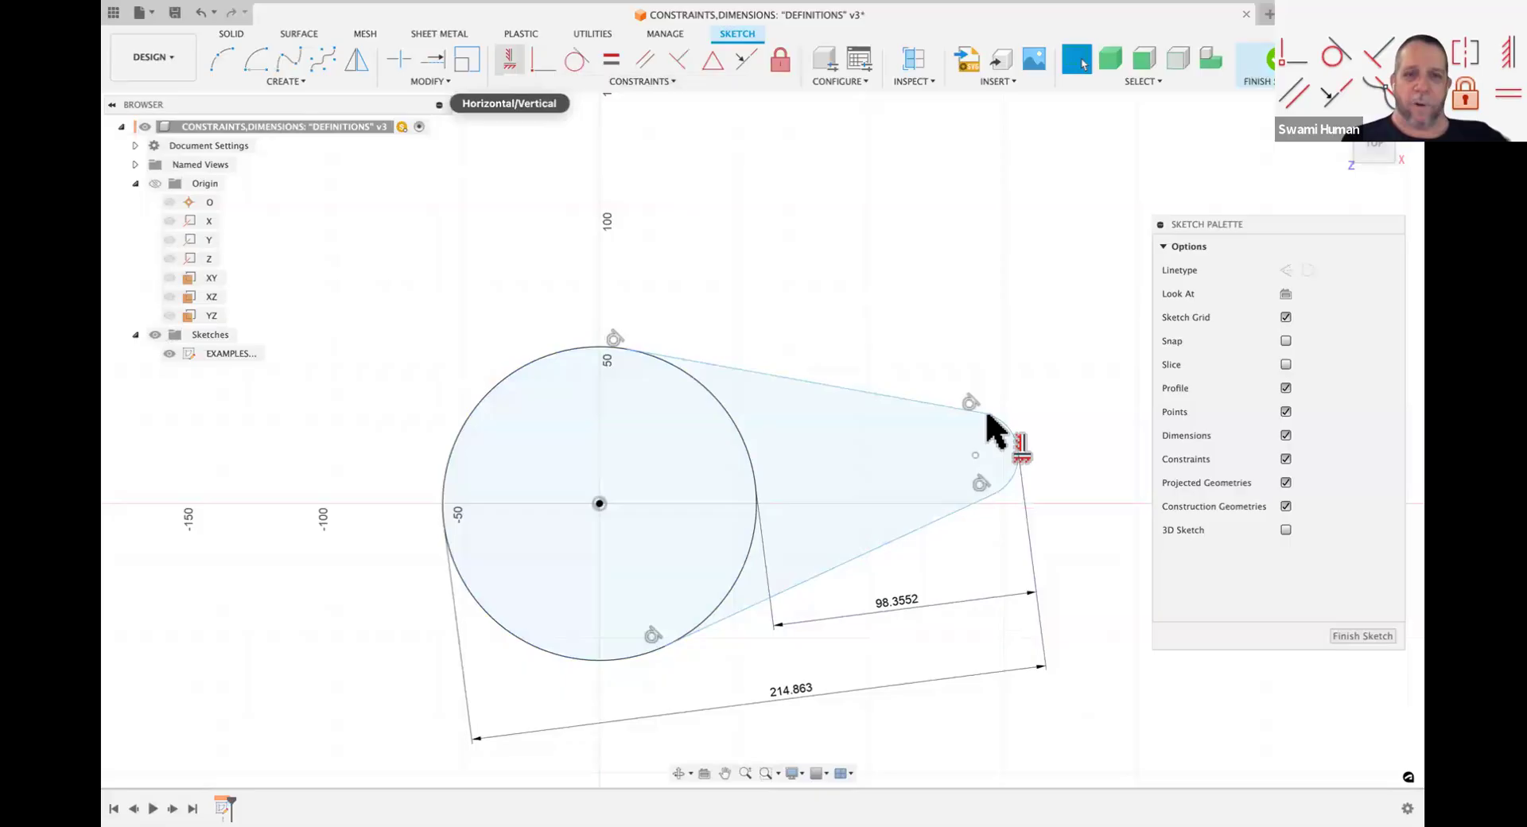
click(976, 455)
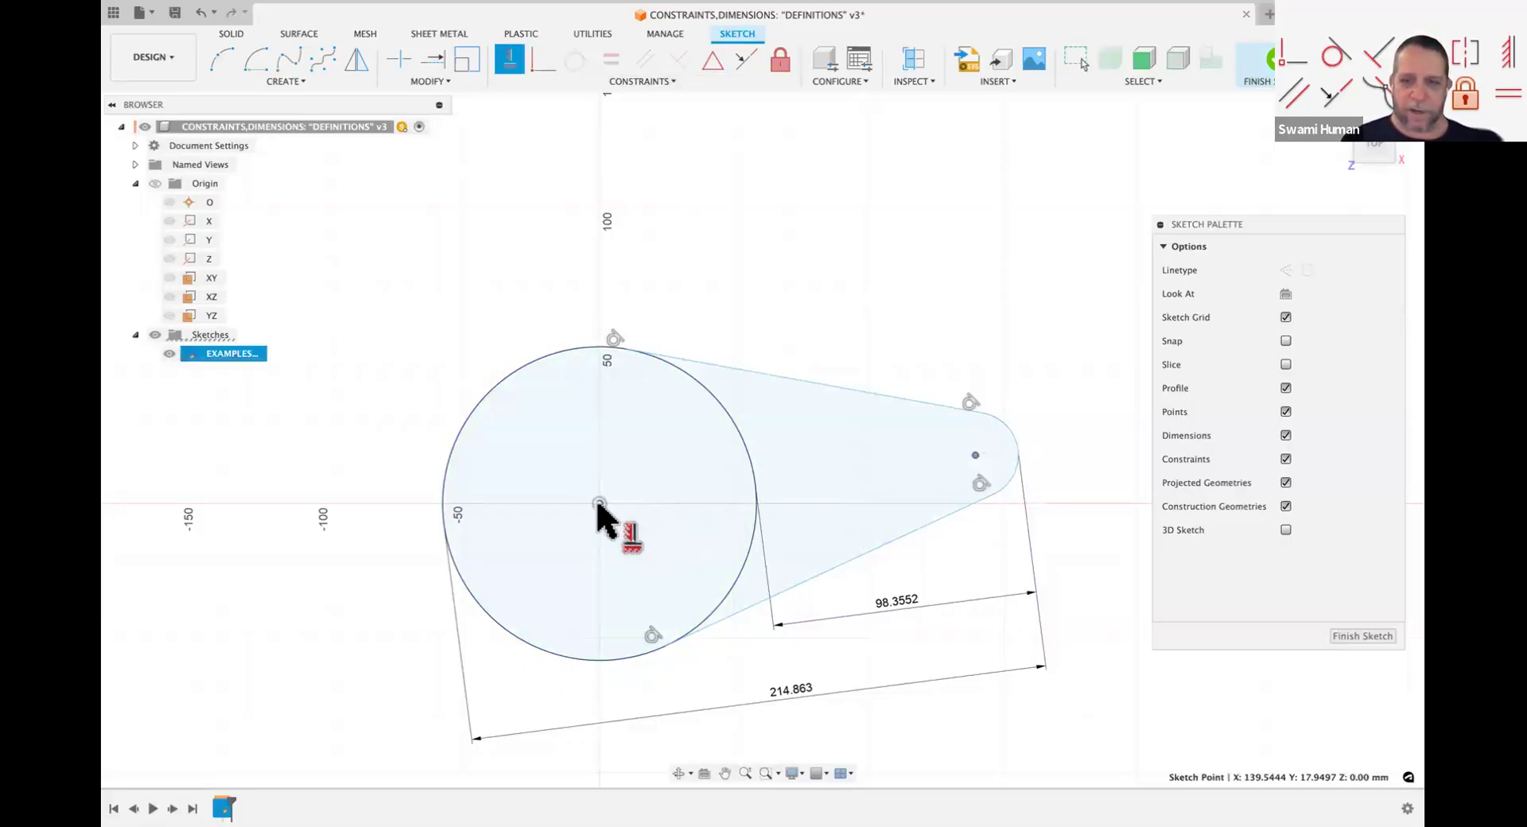
click(599, 505)
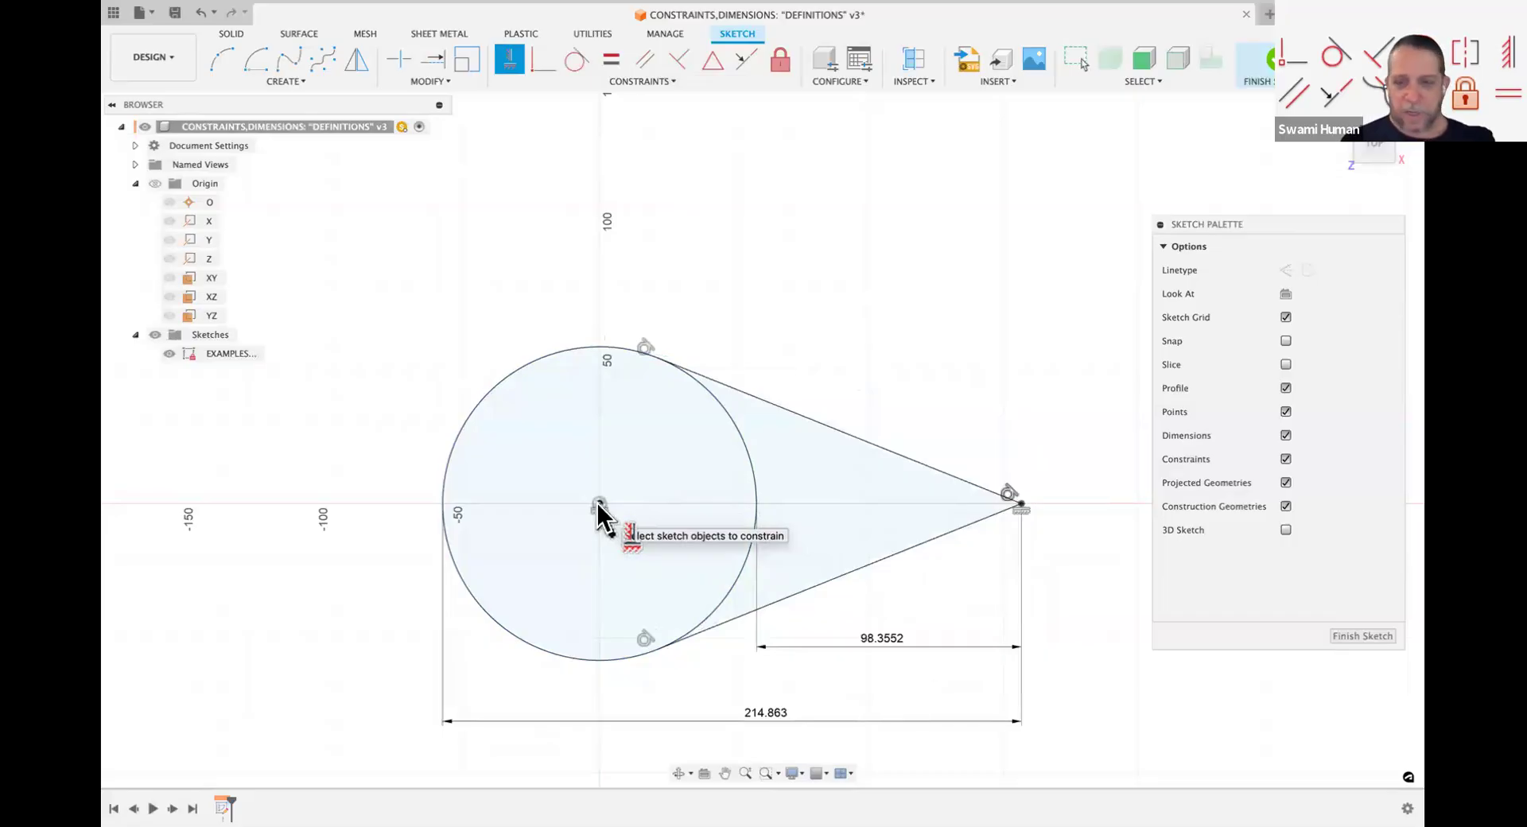
key(Escape)
key(ctrl+z)
Step: Enlarge the rounded end by moving the arc's centre toward the circle, to about X 116.4 mm, Y 4.5 mm
drag(973, 451, 913, 473)
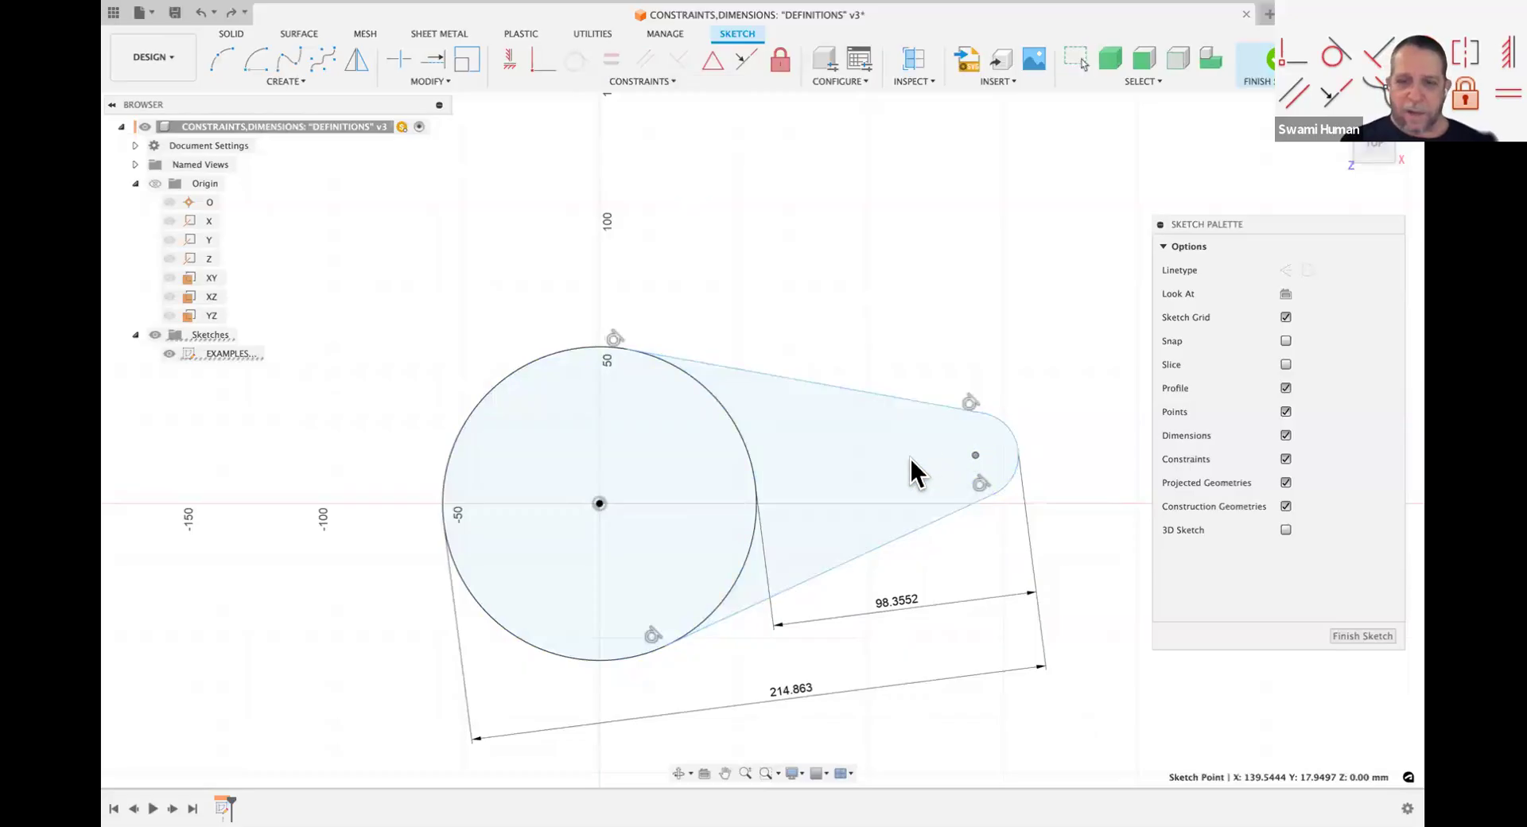
click(994, 343)
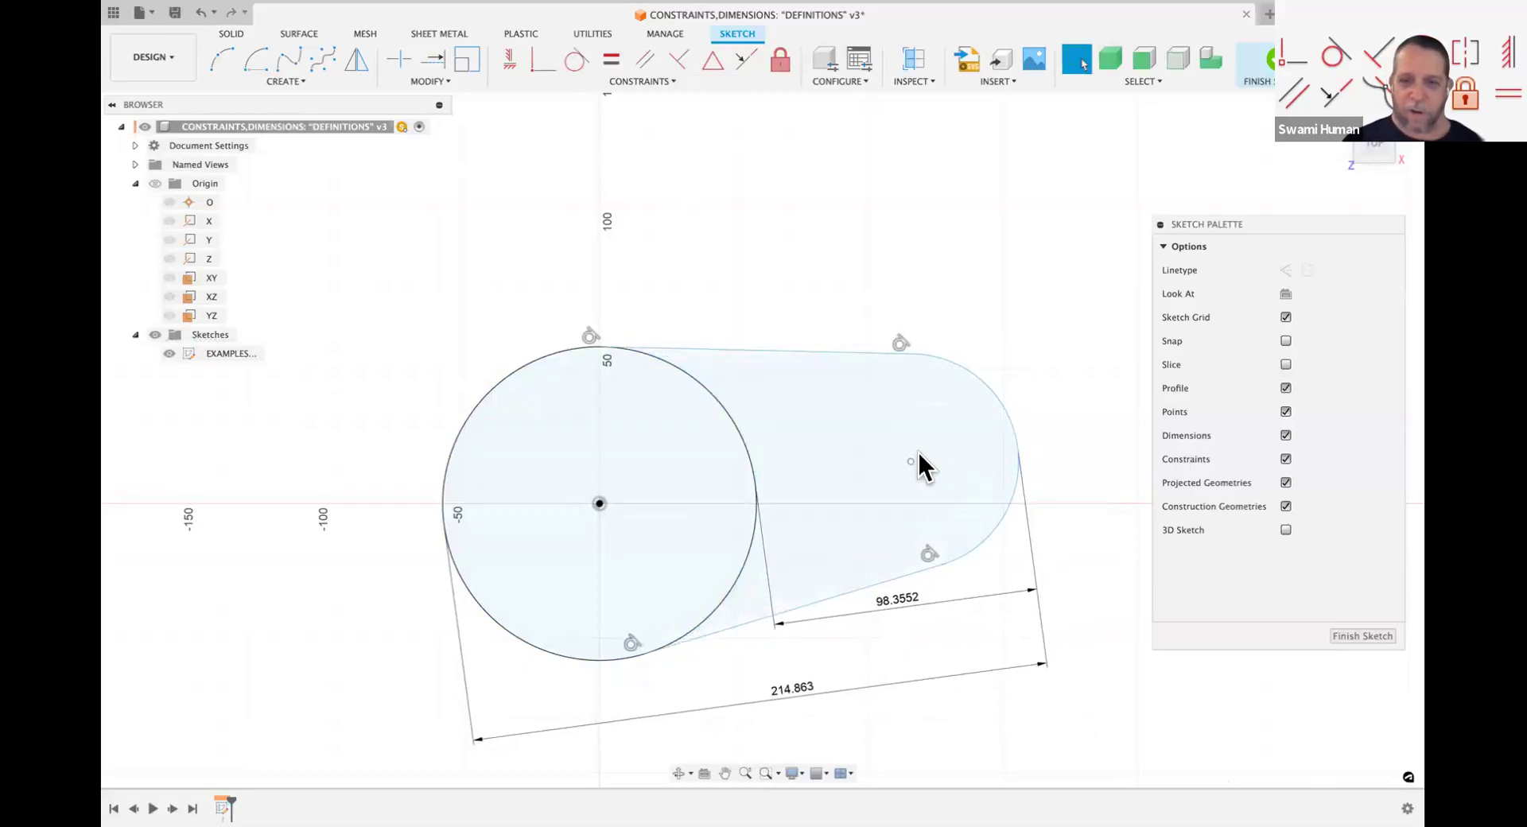
drag(912, 485, 913, 488)
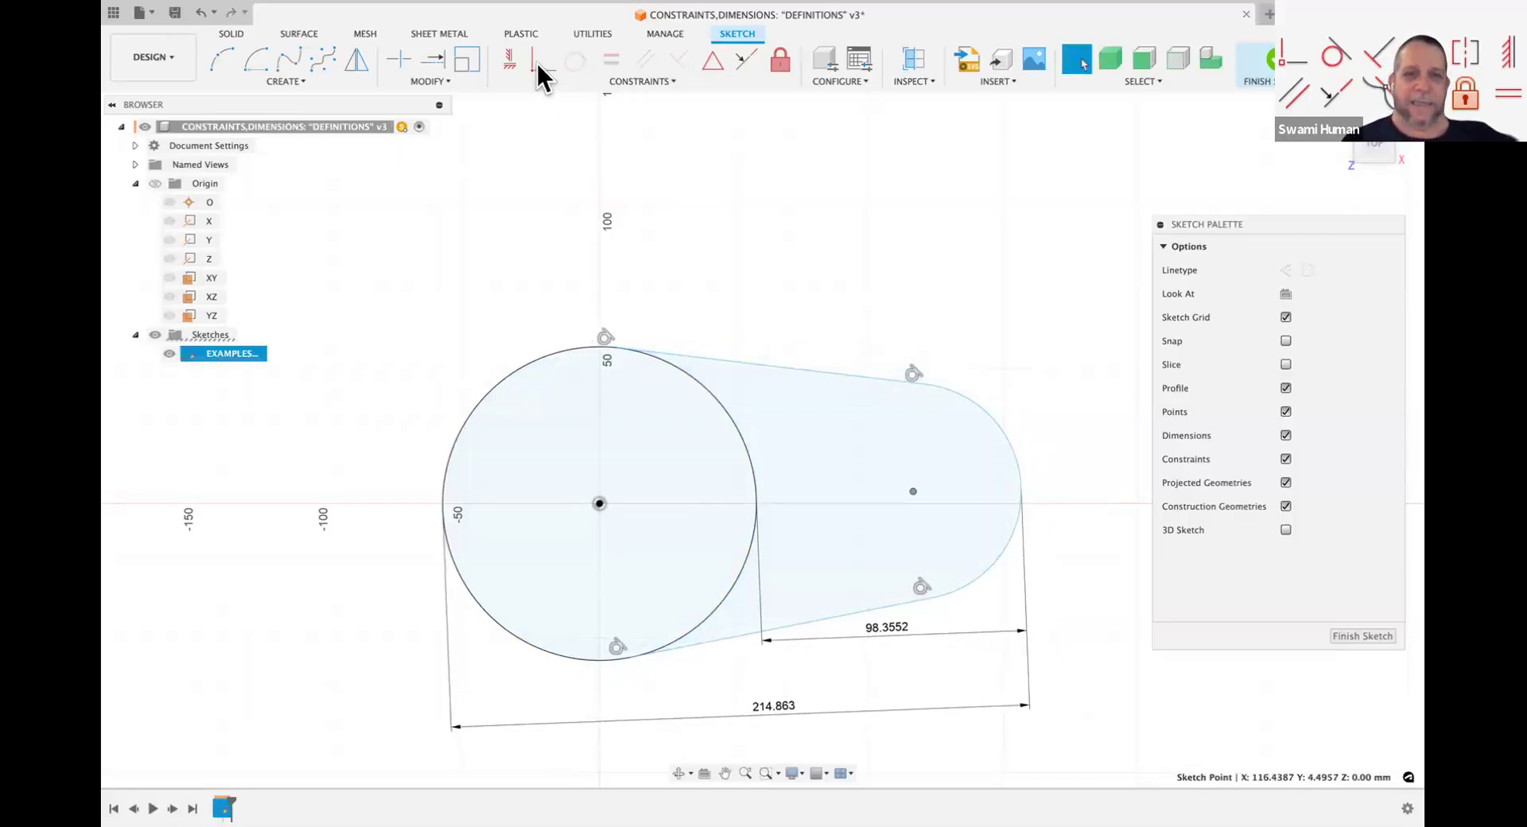
Step: Align the end arc's centre with the circle's centre using the Horizontal/Vertical constraint
click(510, 62)
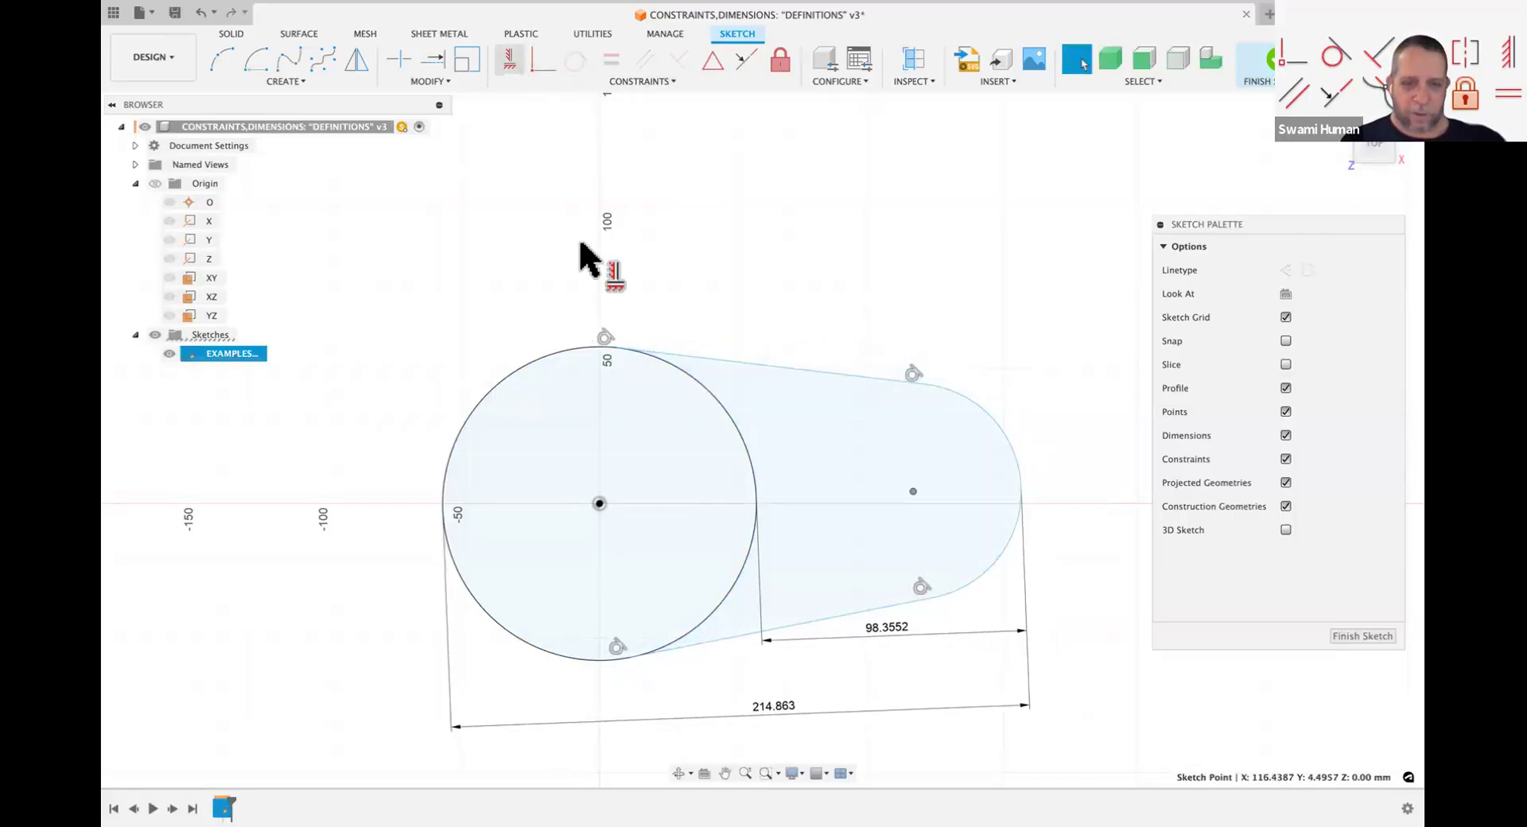
click(599, 504)
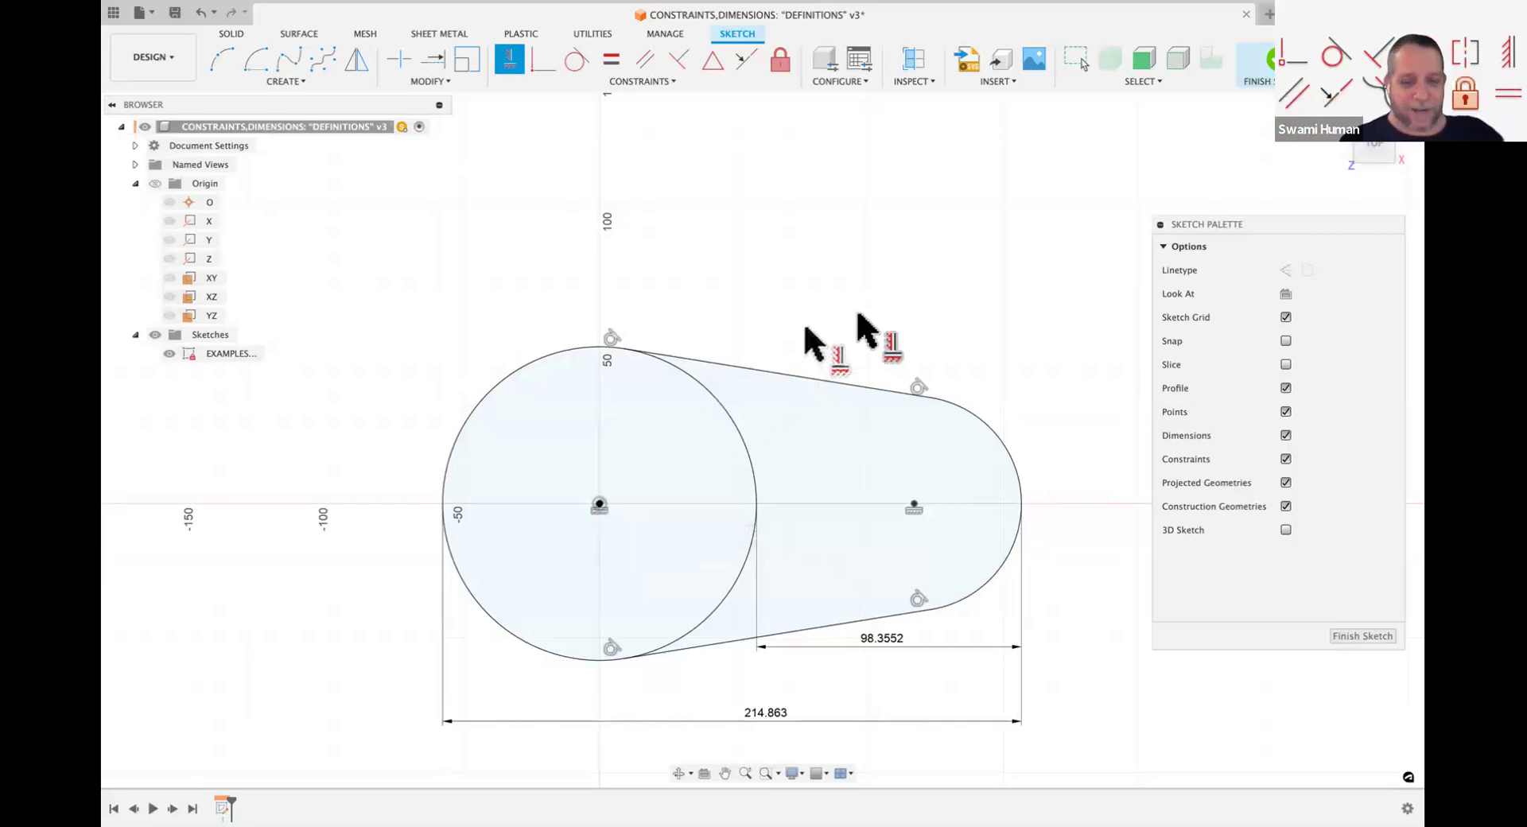
key(Escape)
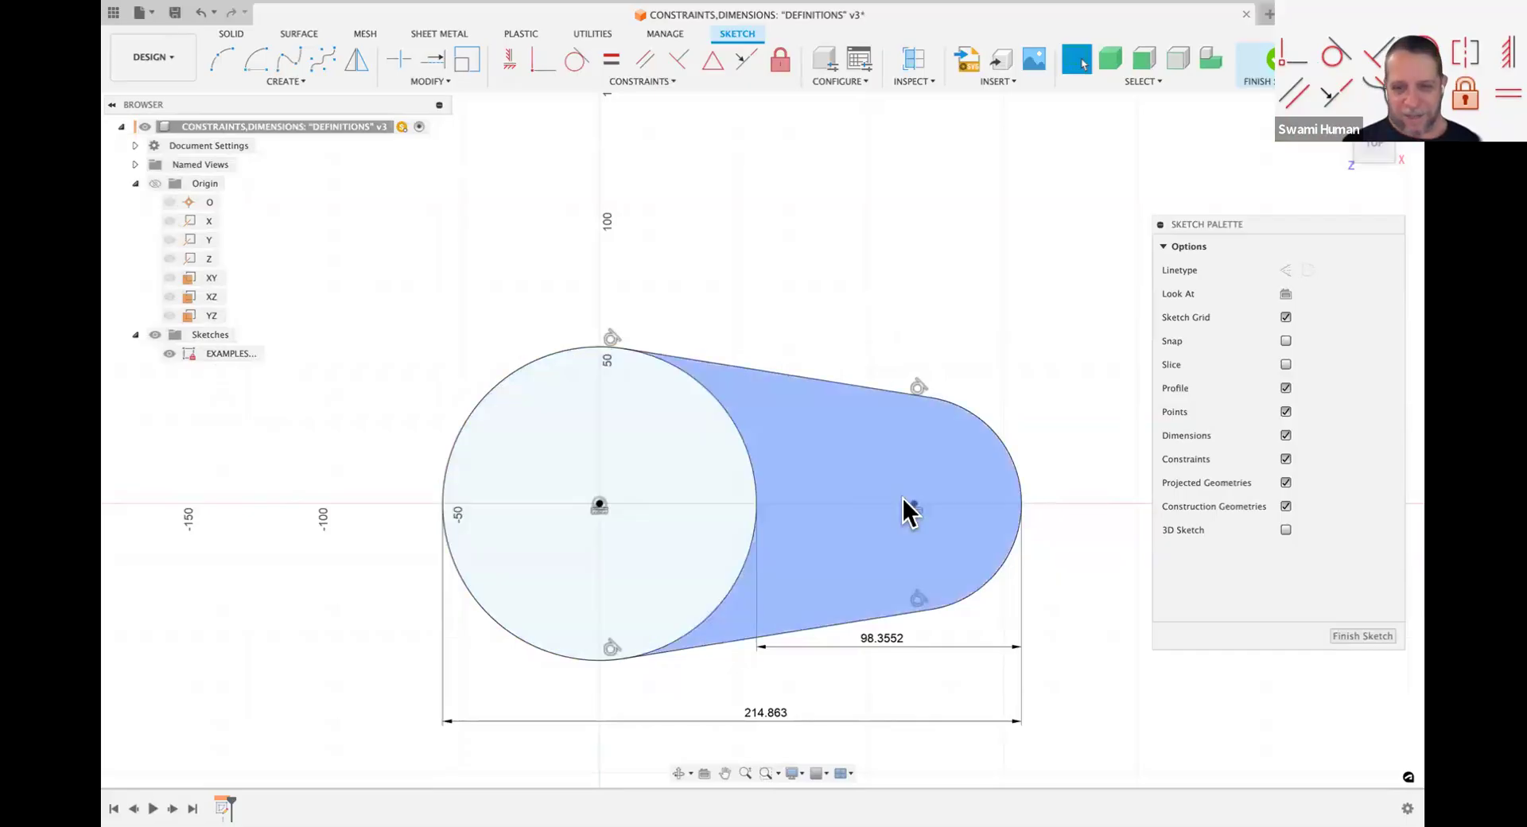
Step: Shrink the rounded end by moving the arc's centre away from the circle, to about X 132.2 mm, Y 0 mm
drag(913, 503, 966, 508)
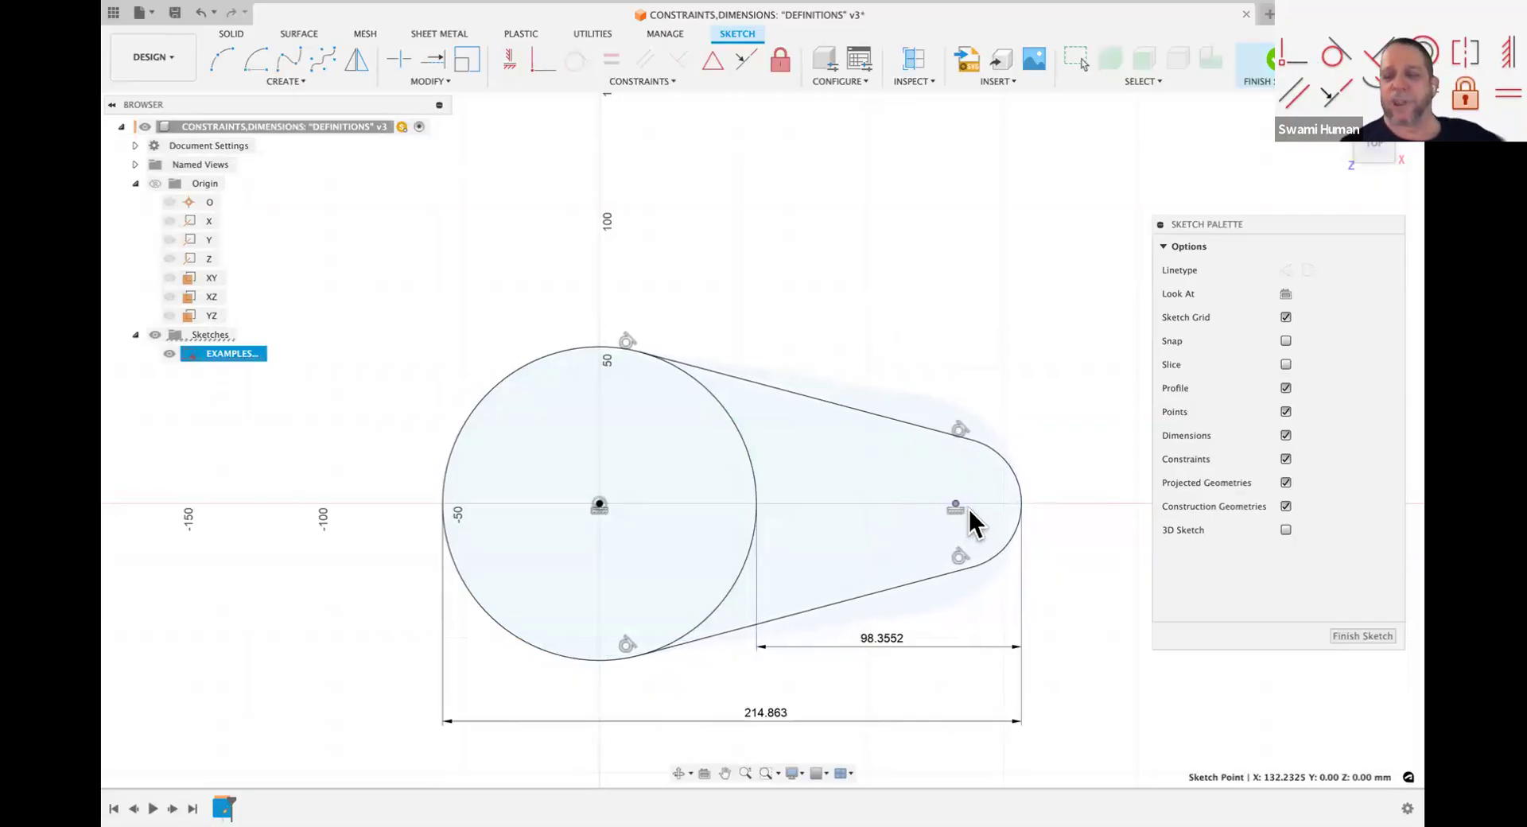
click(968, 509)
key(Escape)
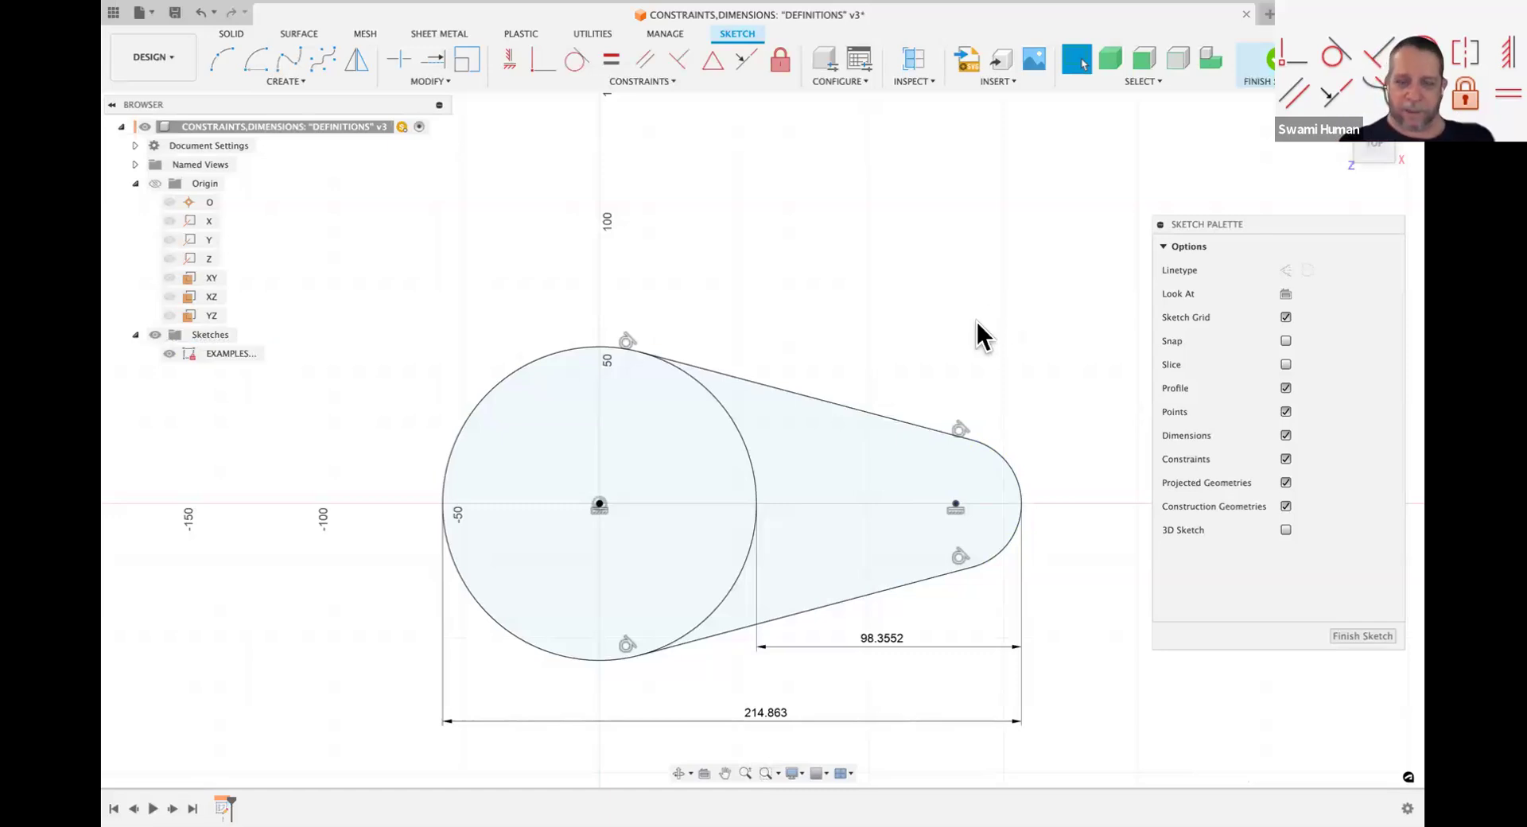
Step: Add a radius dimension to the end arc, accept its current size, and place the label outside the arc
scroll(976, 320, down, 1)
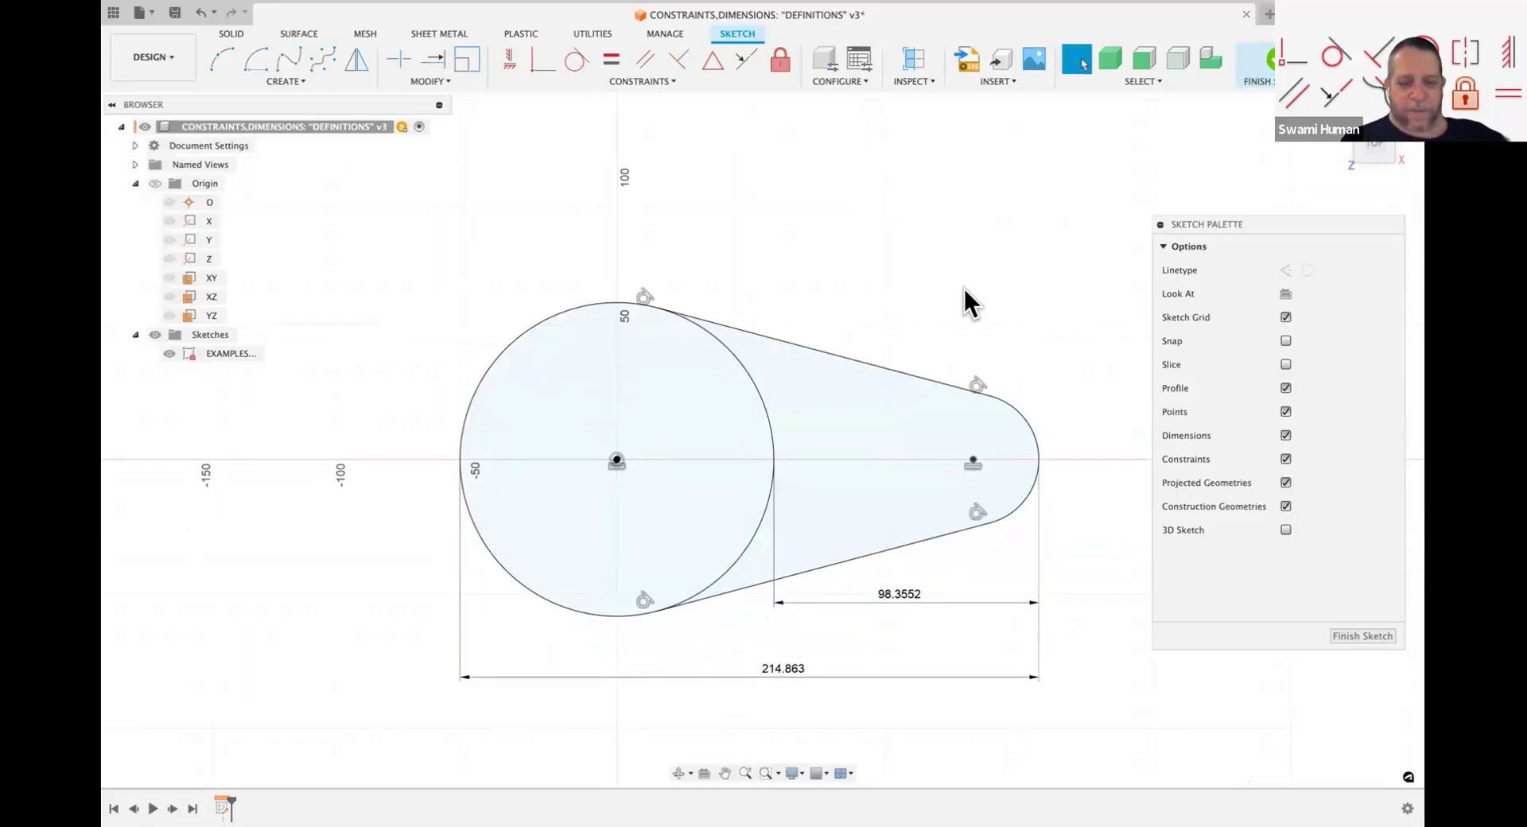
key(d)
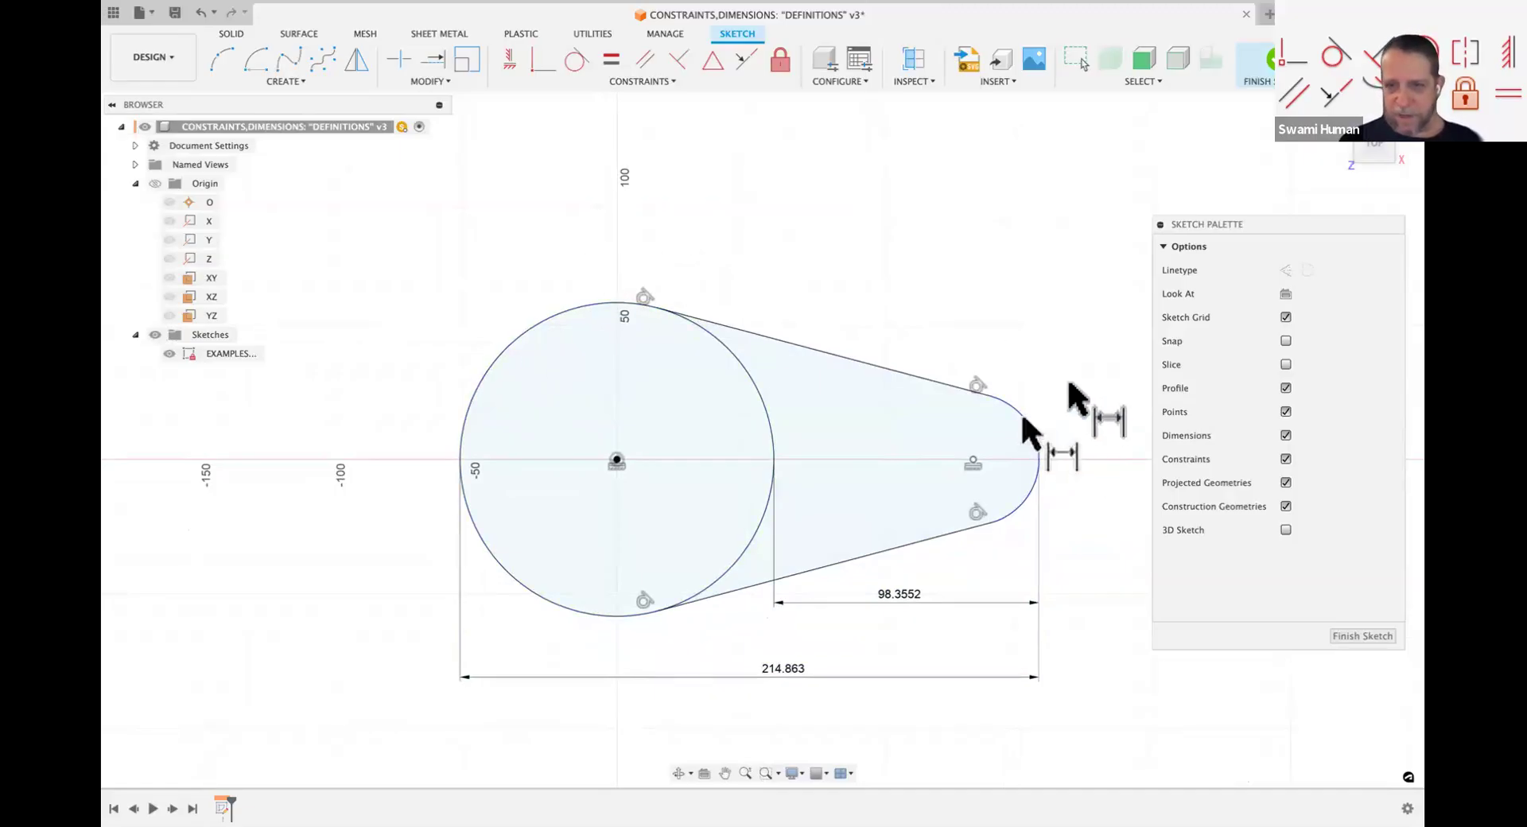
click(1024, 415)
click(1070, 388)
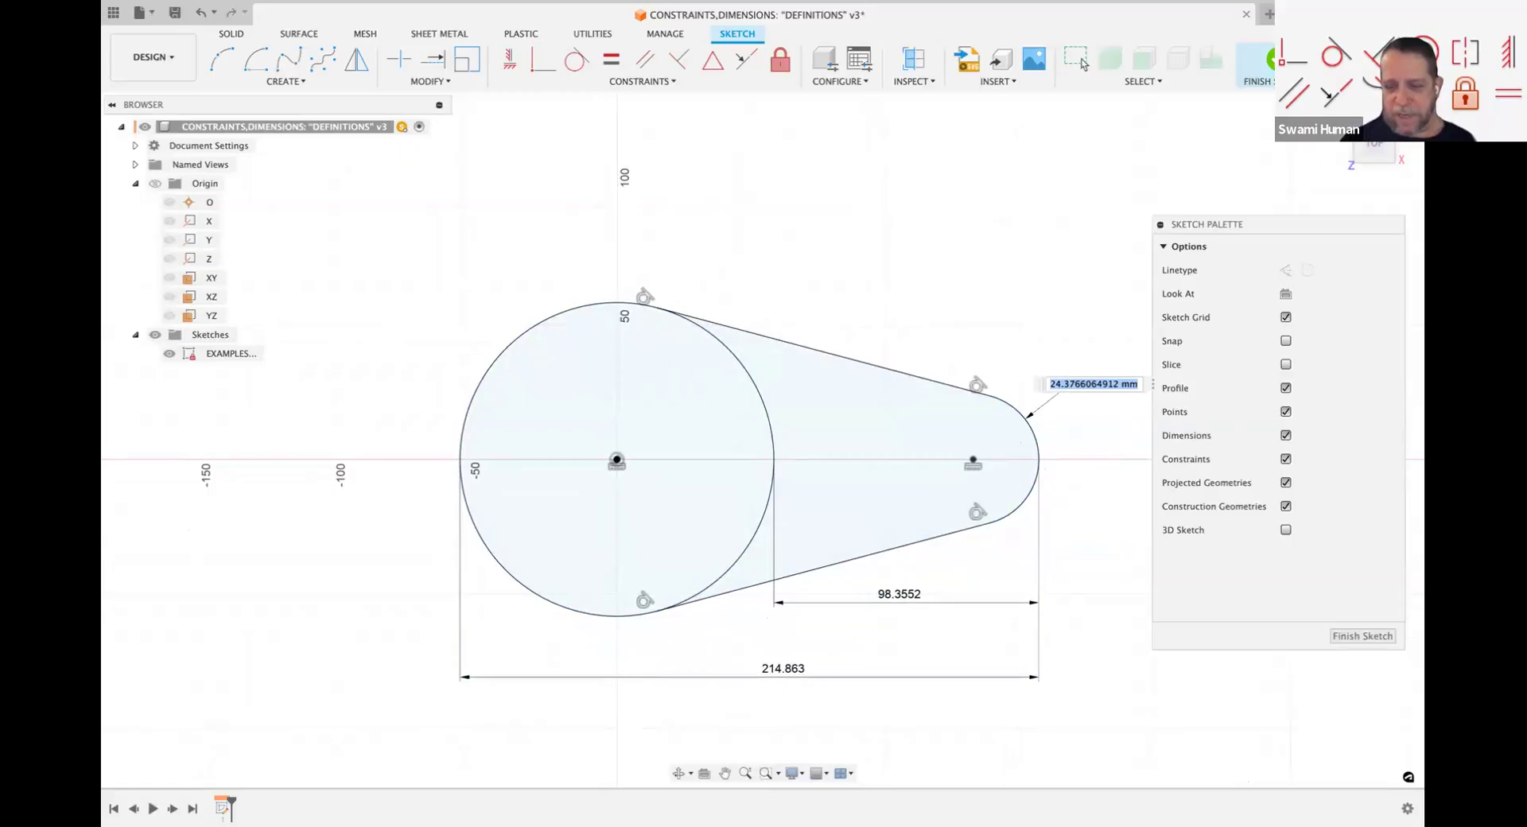
key(Return)
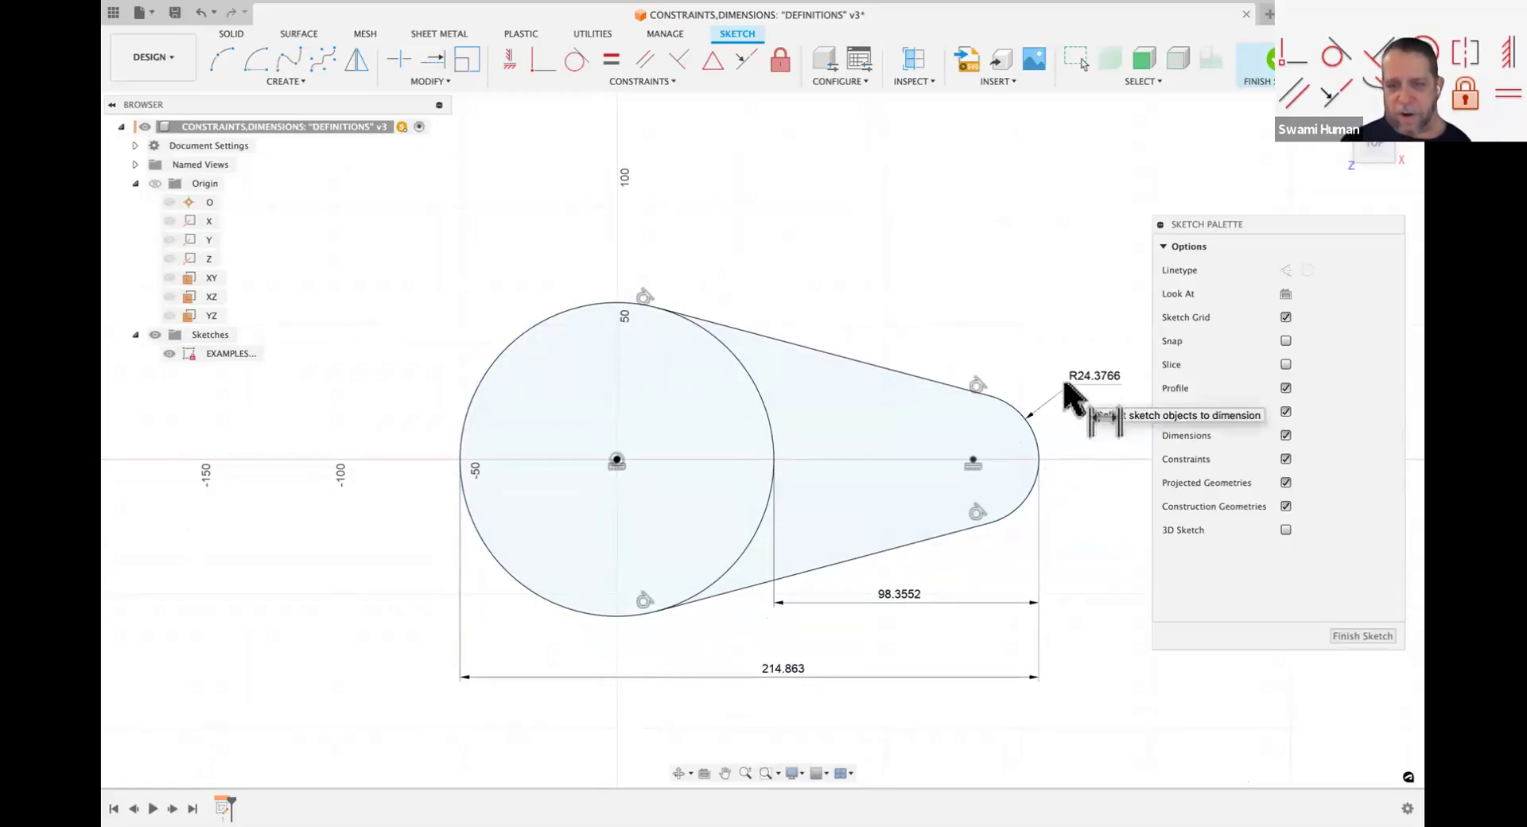
key(Escape)
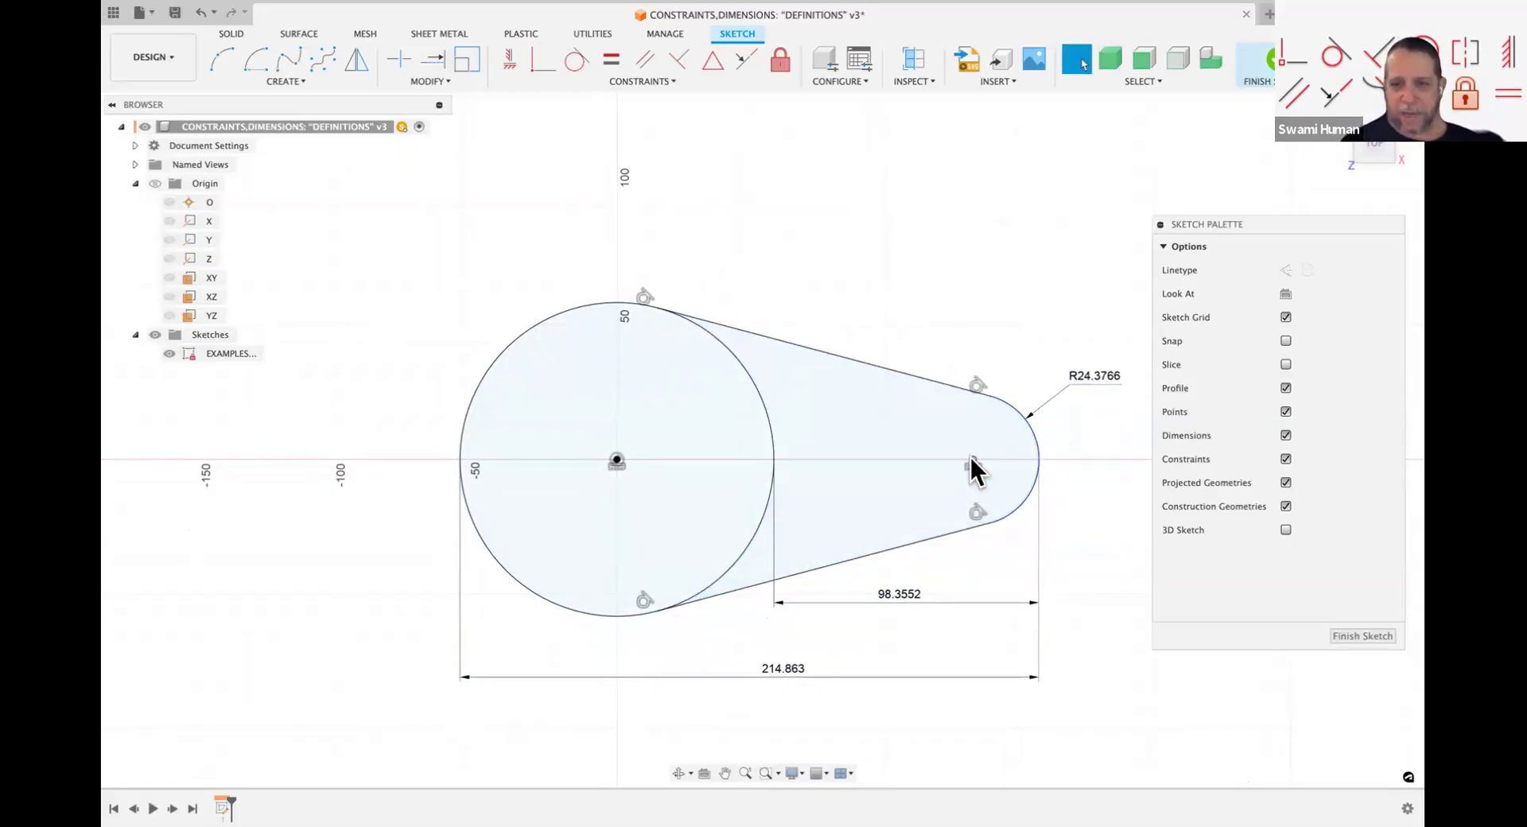
Step: Check the end arc's centre, its upper tangent point and the lower line's tangent point on the circle for remaining freedom of movement
click(972, 463)
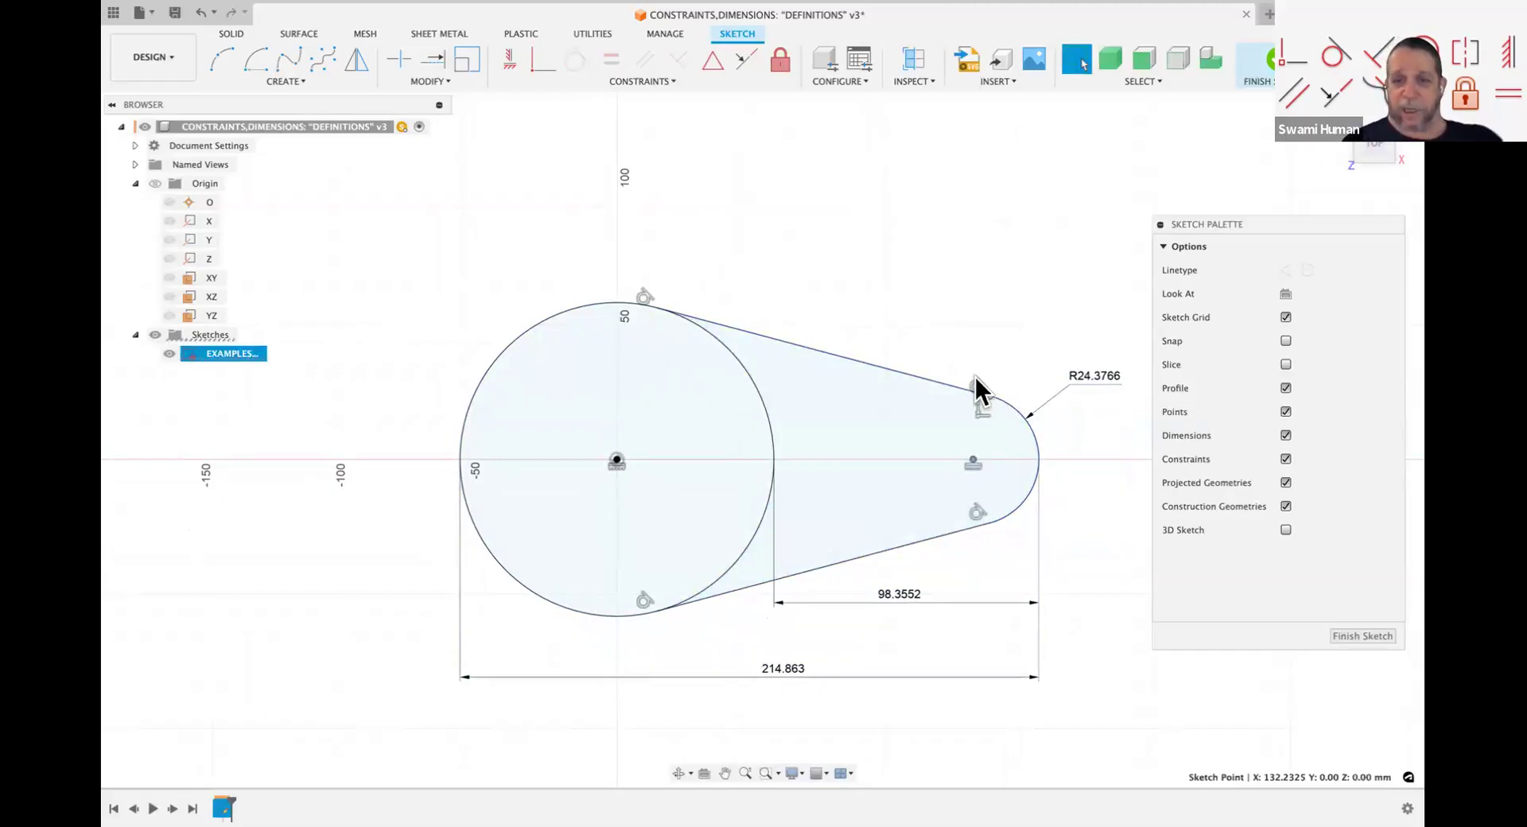
click(987, 394)
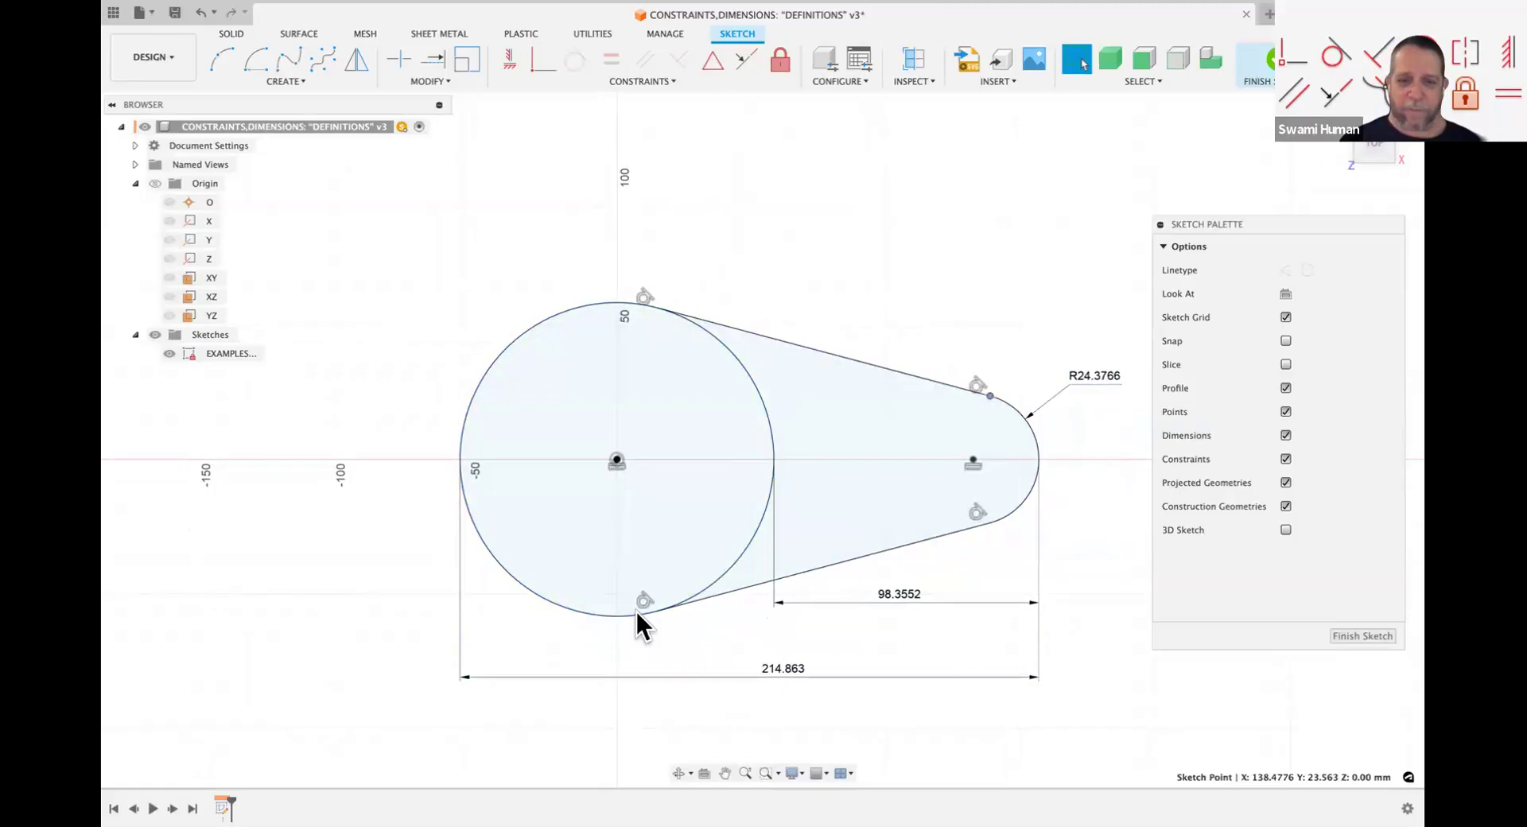
click(656, 609)
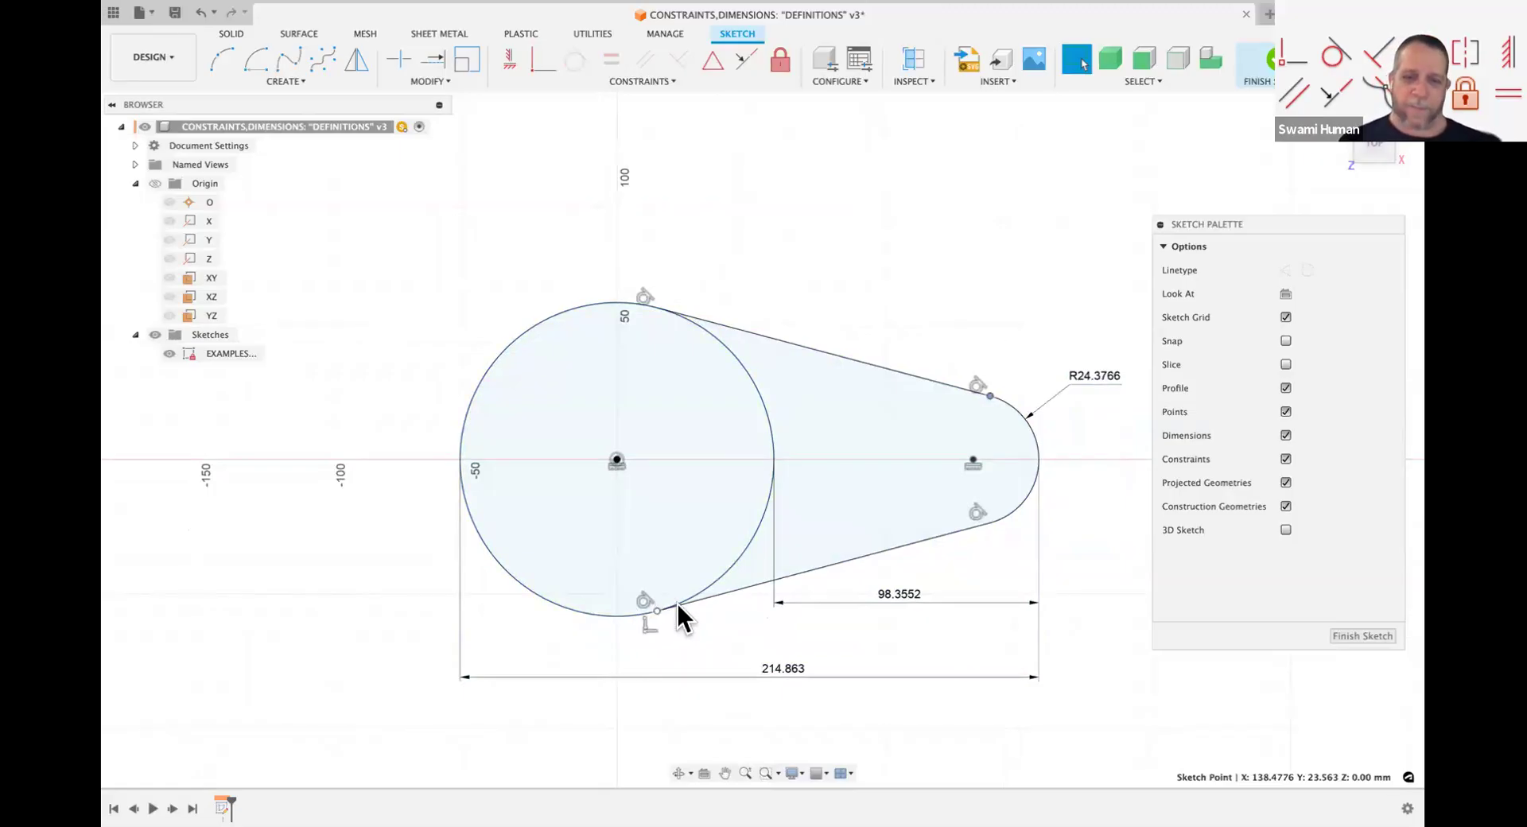
click(289, 412)
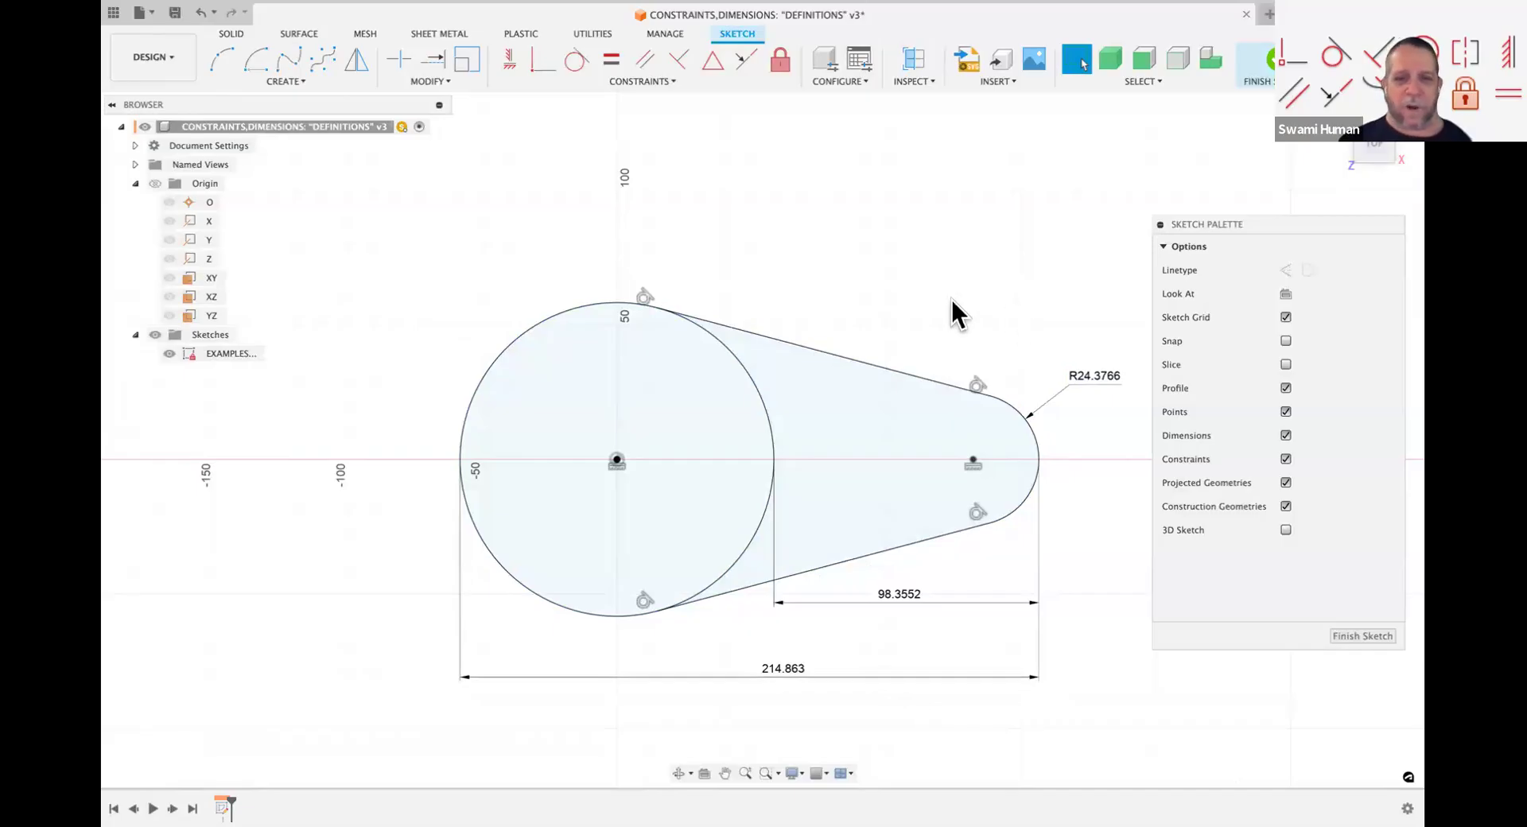
scroll(951, 298, left, 2)
scroll(951, 298, right, 2)
scroll(950, 297, left, 1)
scroll(950, 298, right, 2)
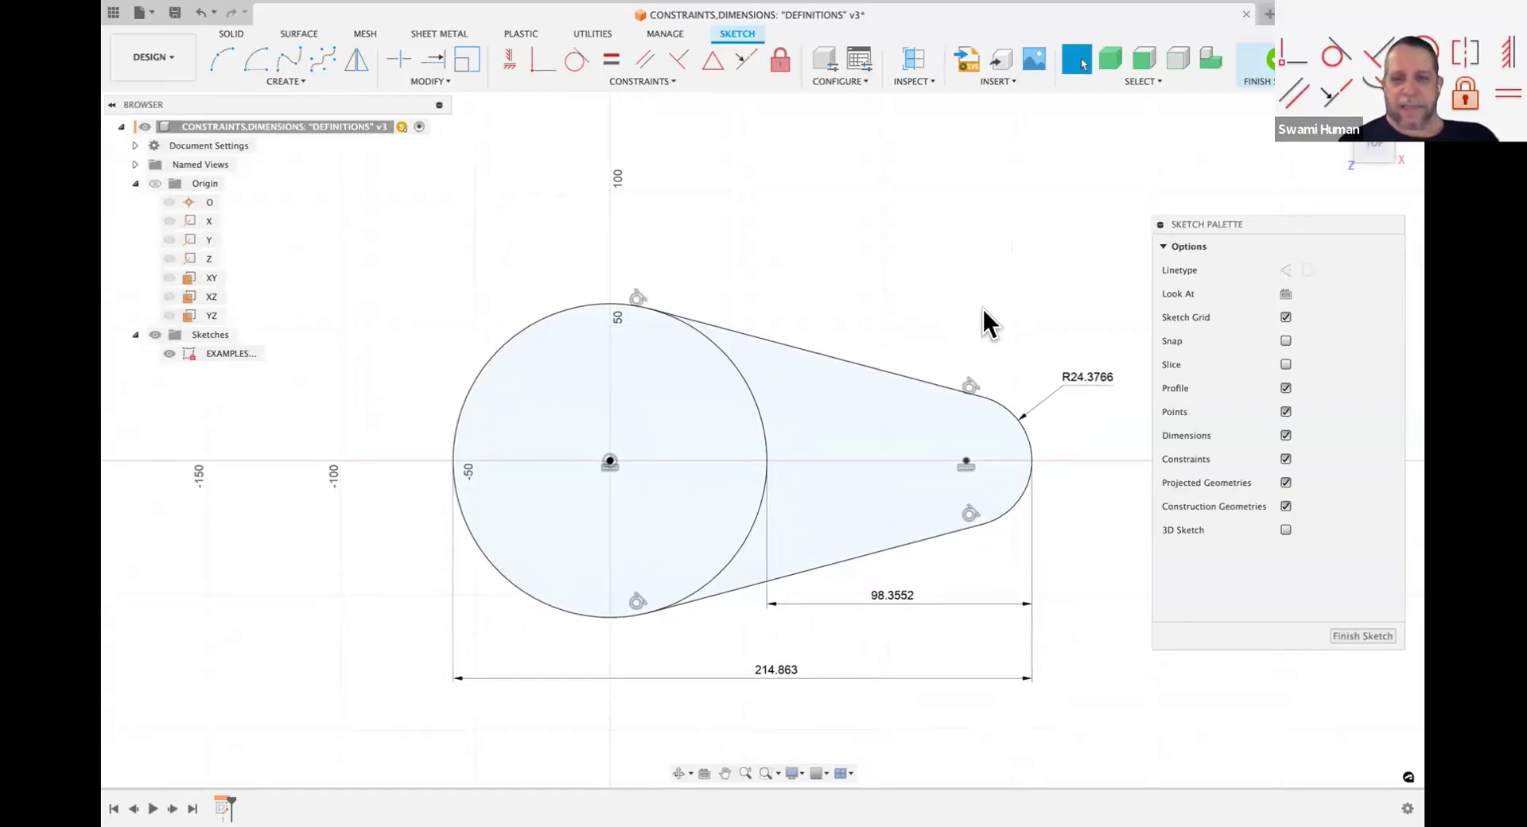
Step: Add a diameter dimension to the large circle and create it as a driven dimension
key(d)
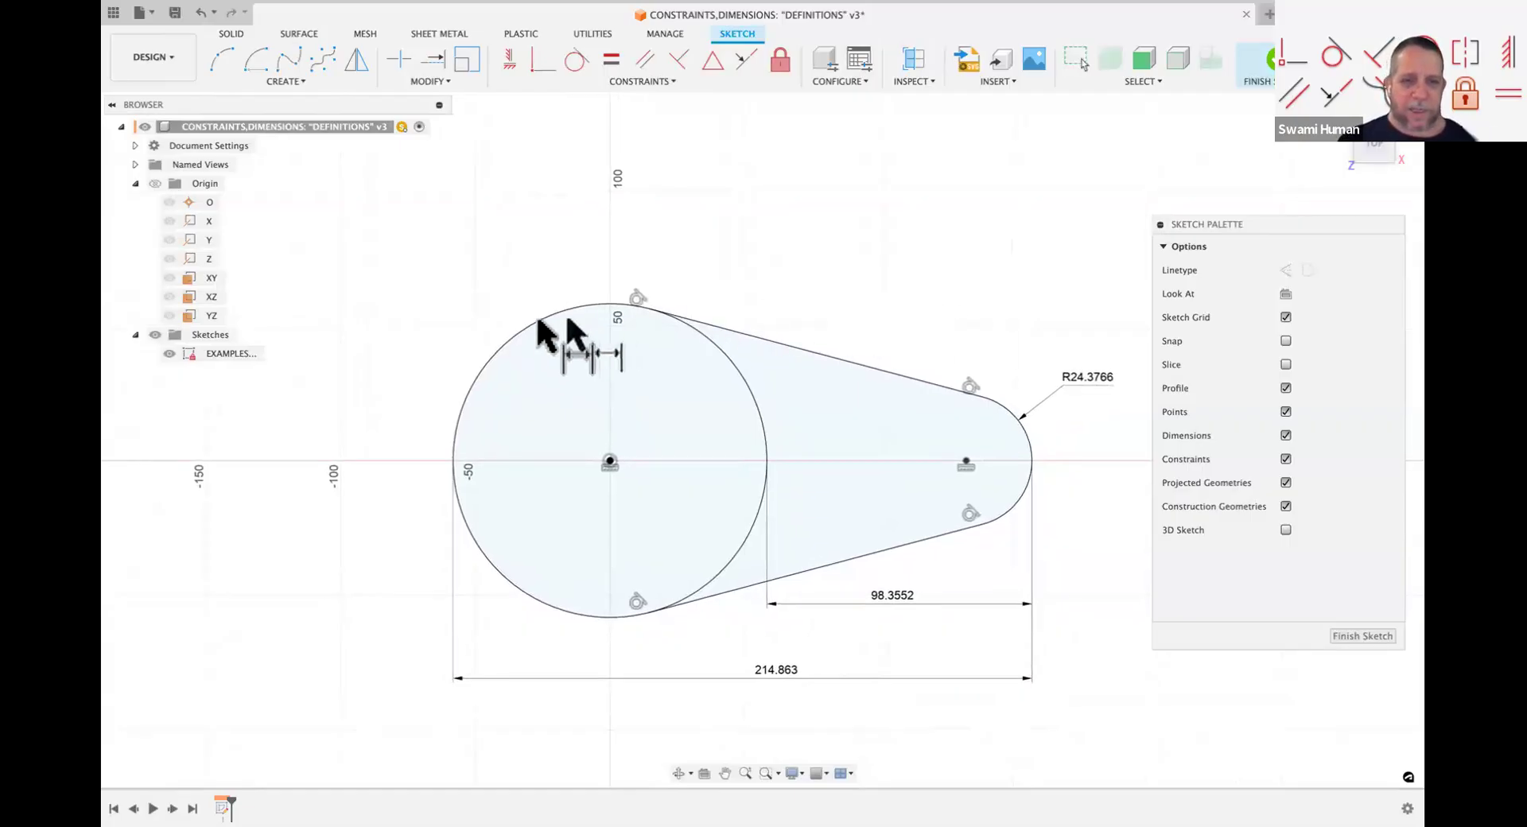
click(540, 323)
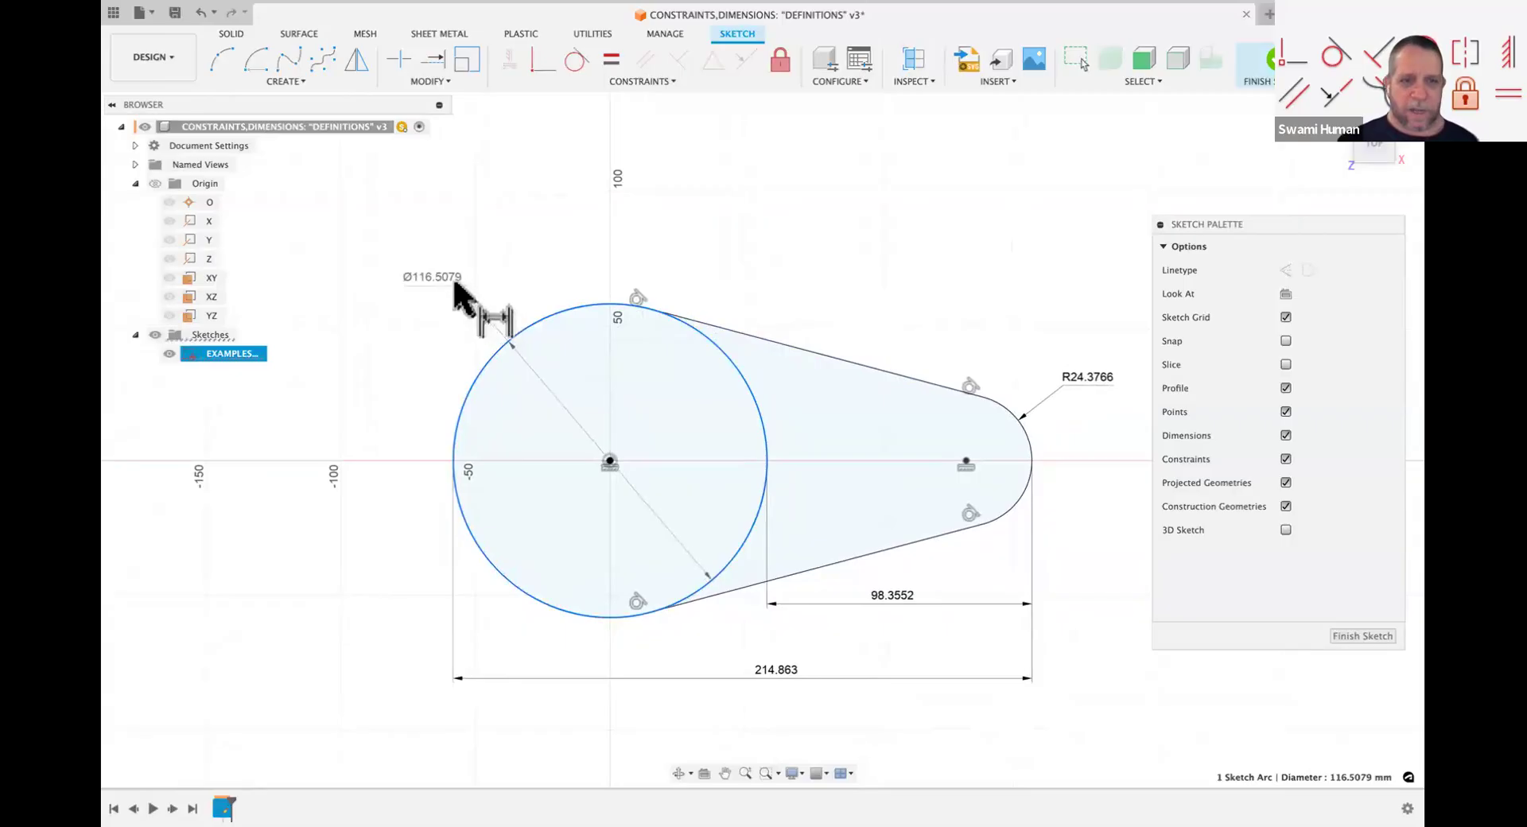
click(453, 280)
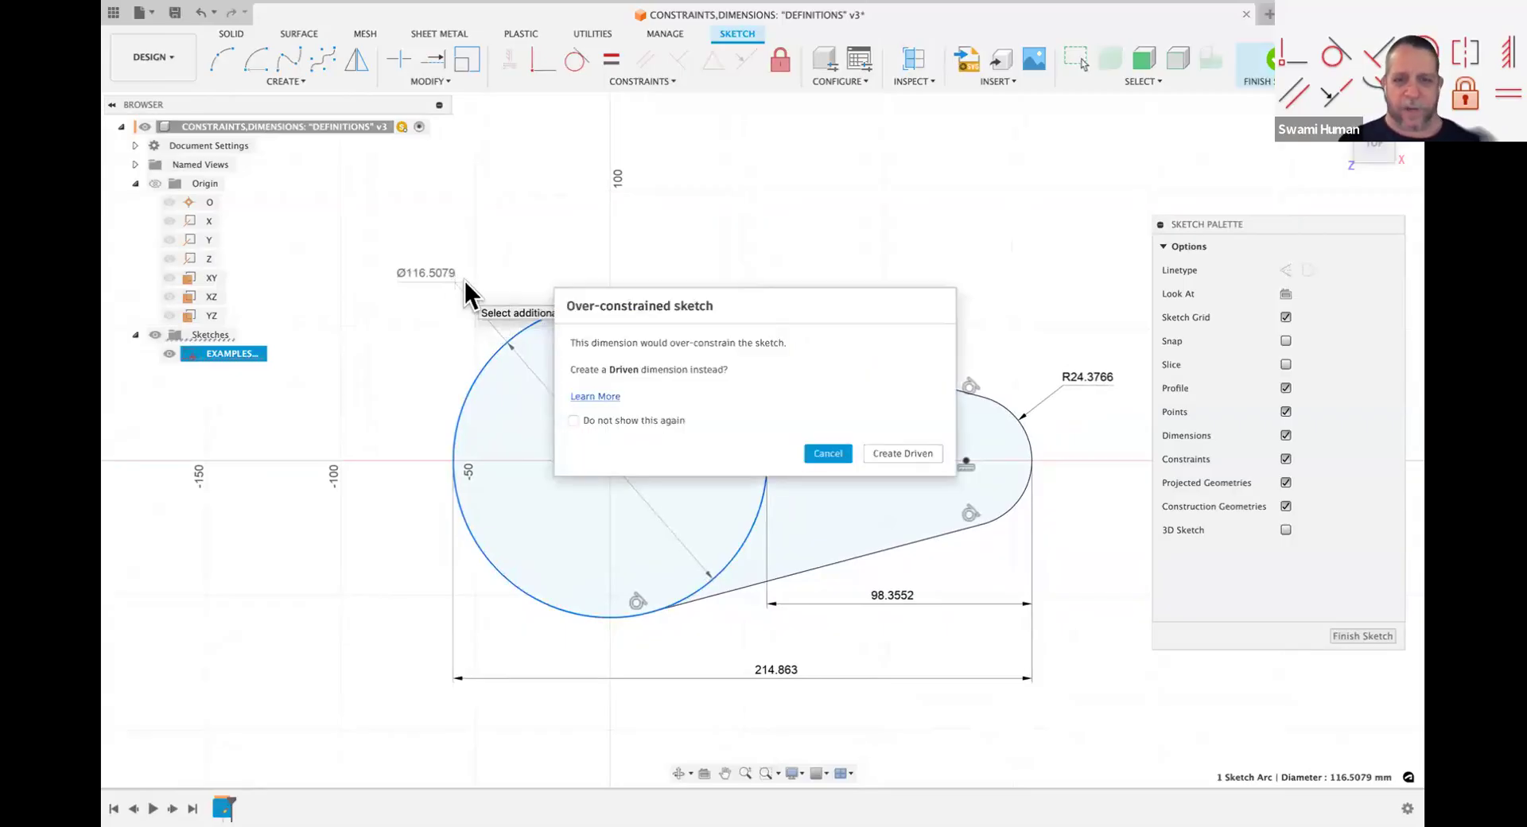
click(898, 452)
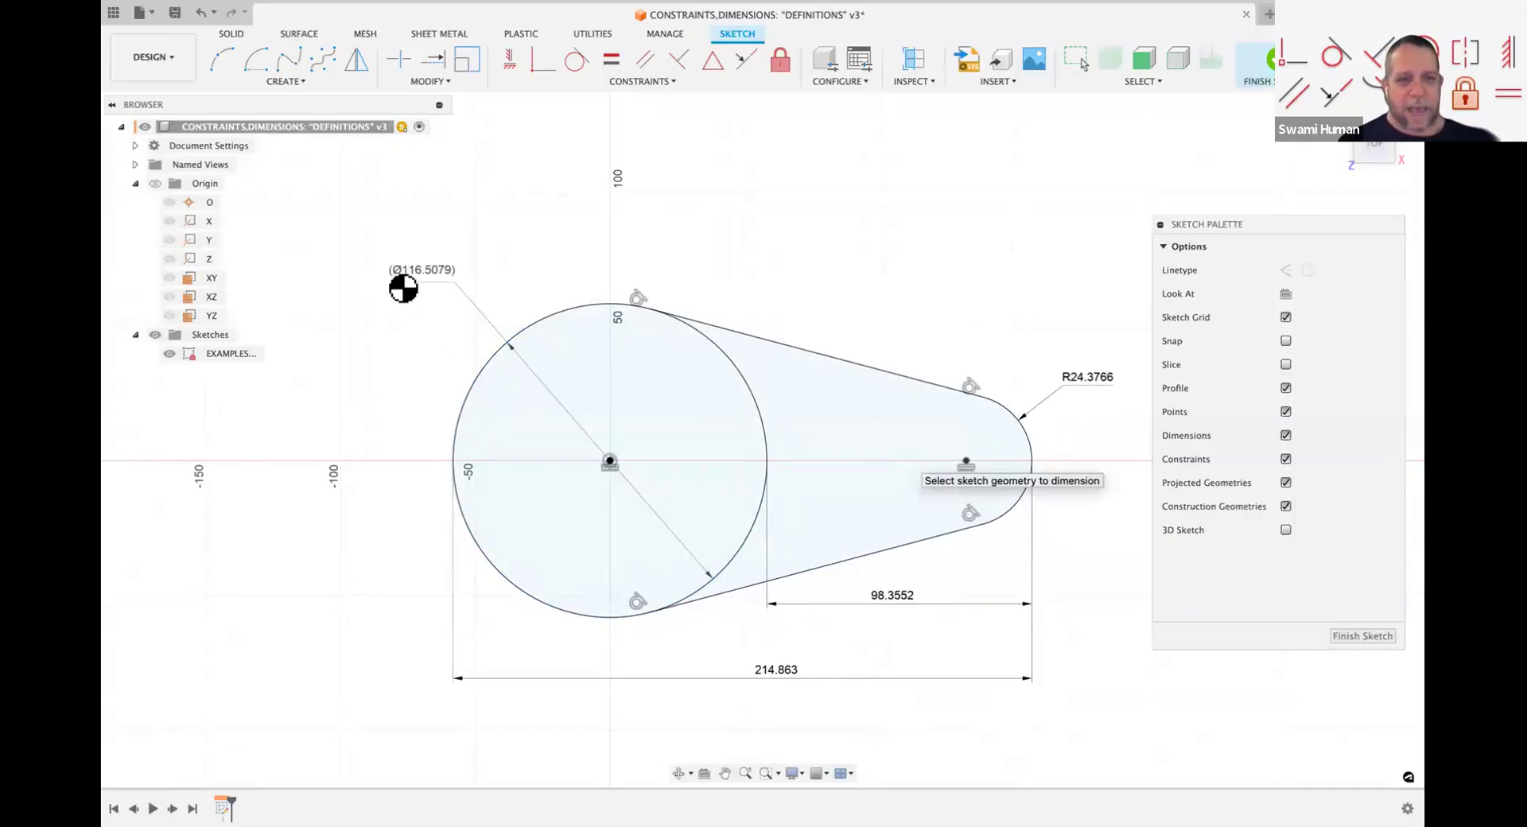
key(Escape)
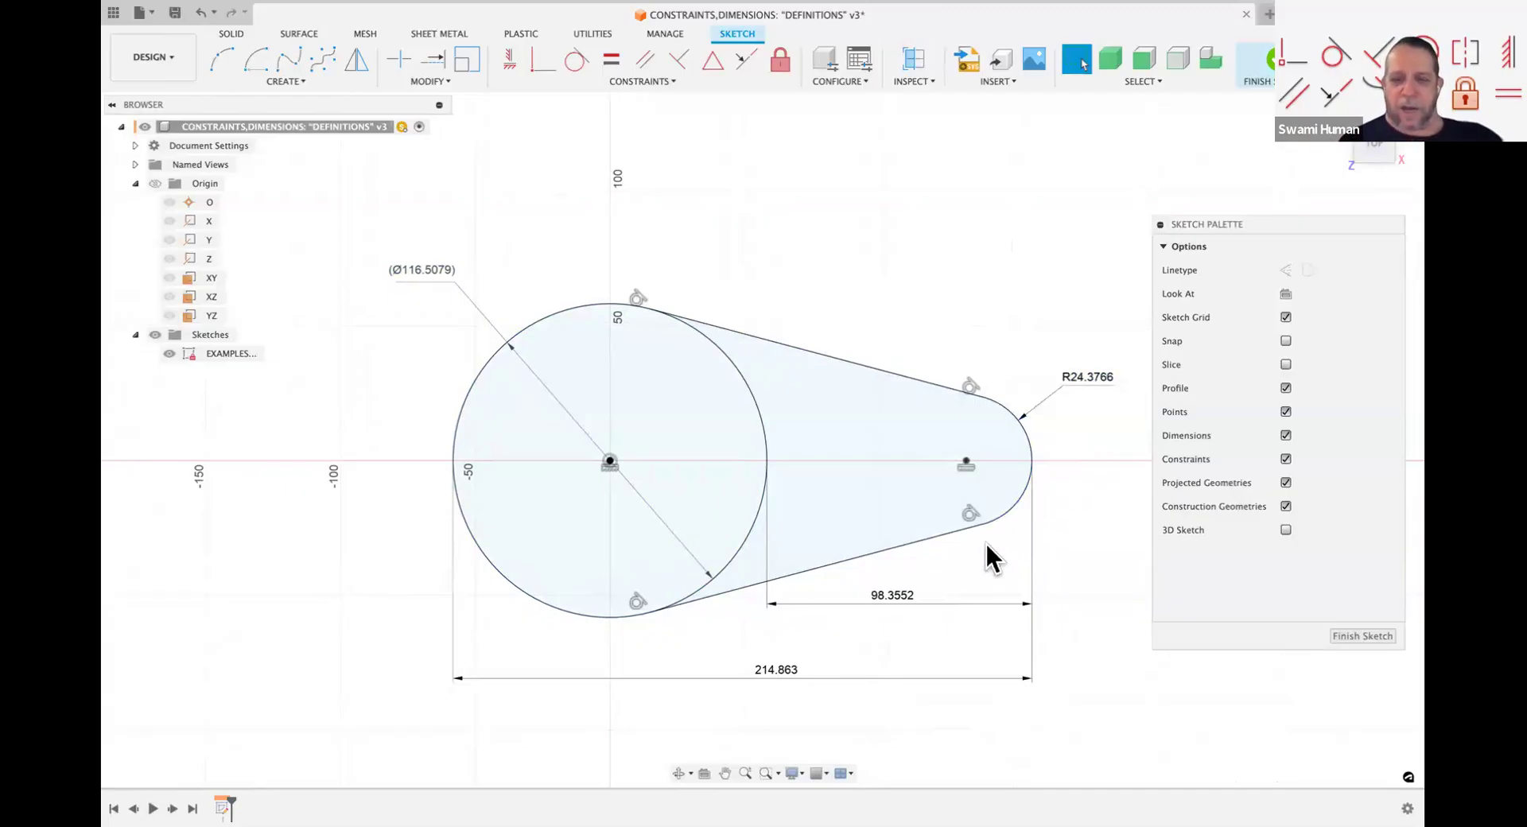
Step: Delete the tangent dimension between the circle's near side and the end arc, and toggle the circle's diameter dimension to driving
click(892, 600)
key(Delete)
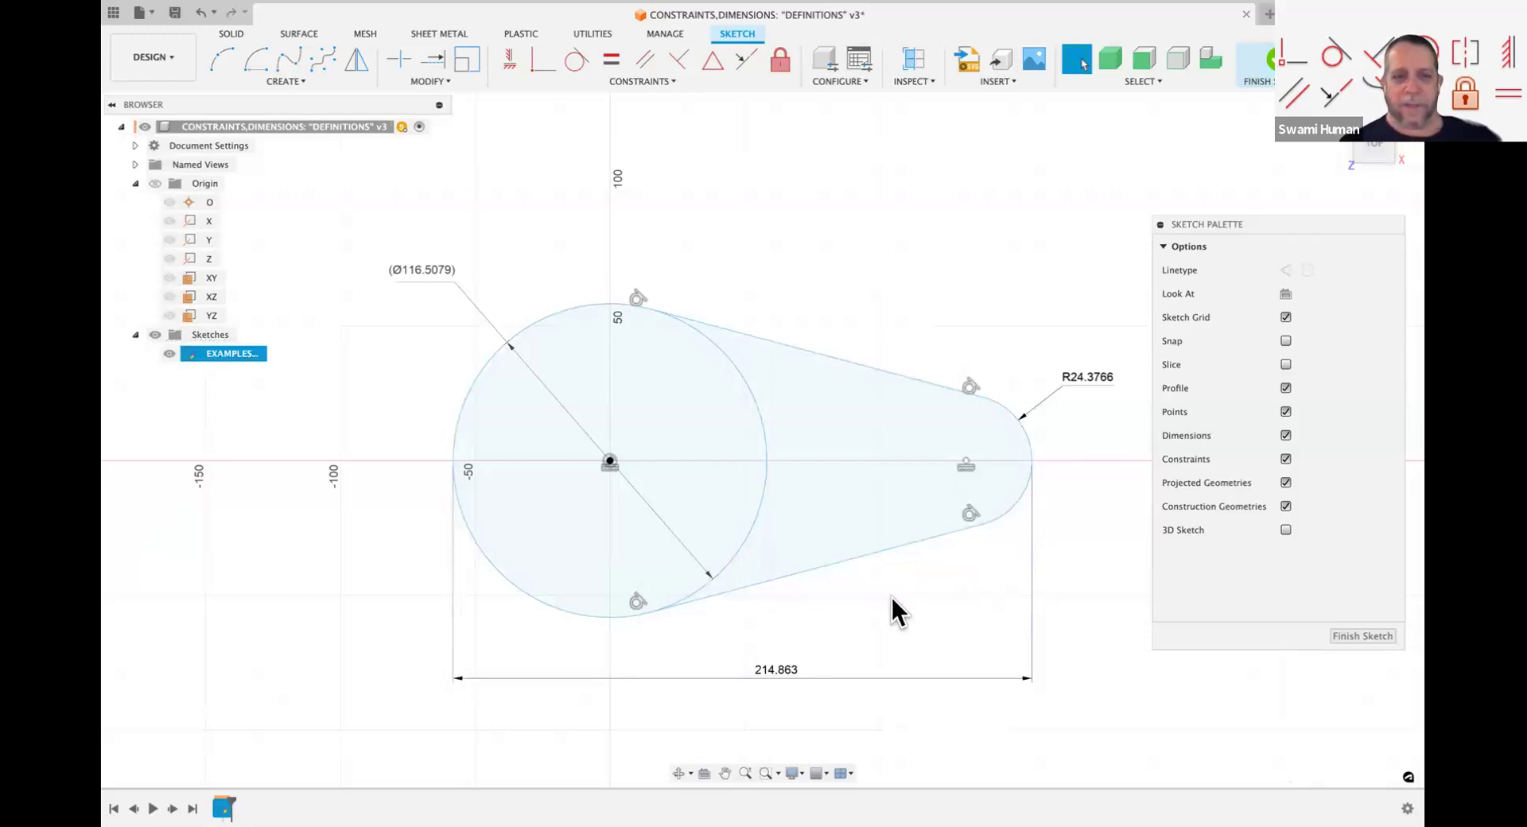
click(423, 272)
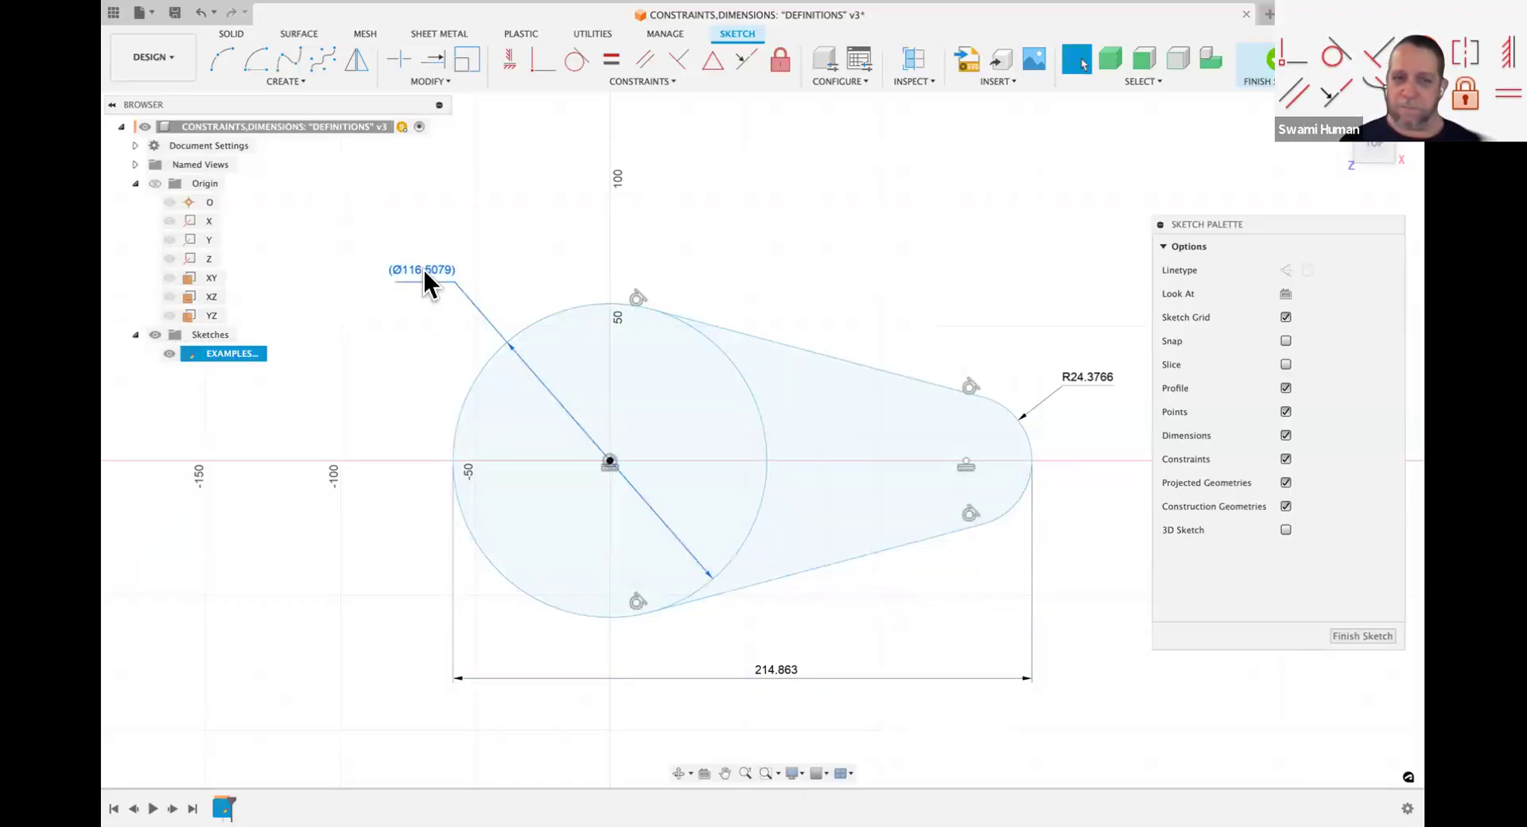
right_click(424, 272)
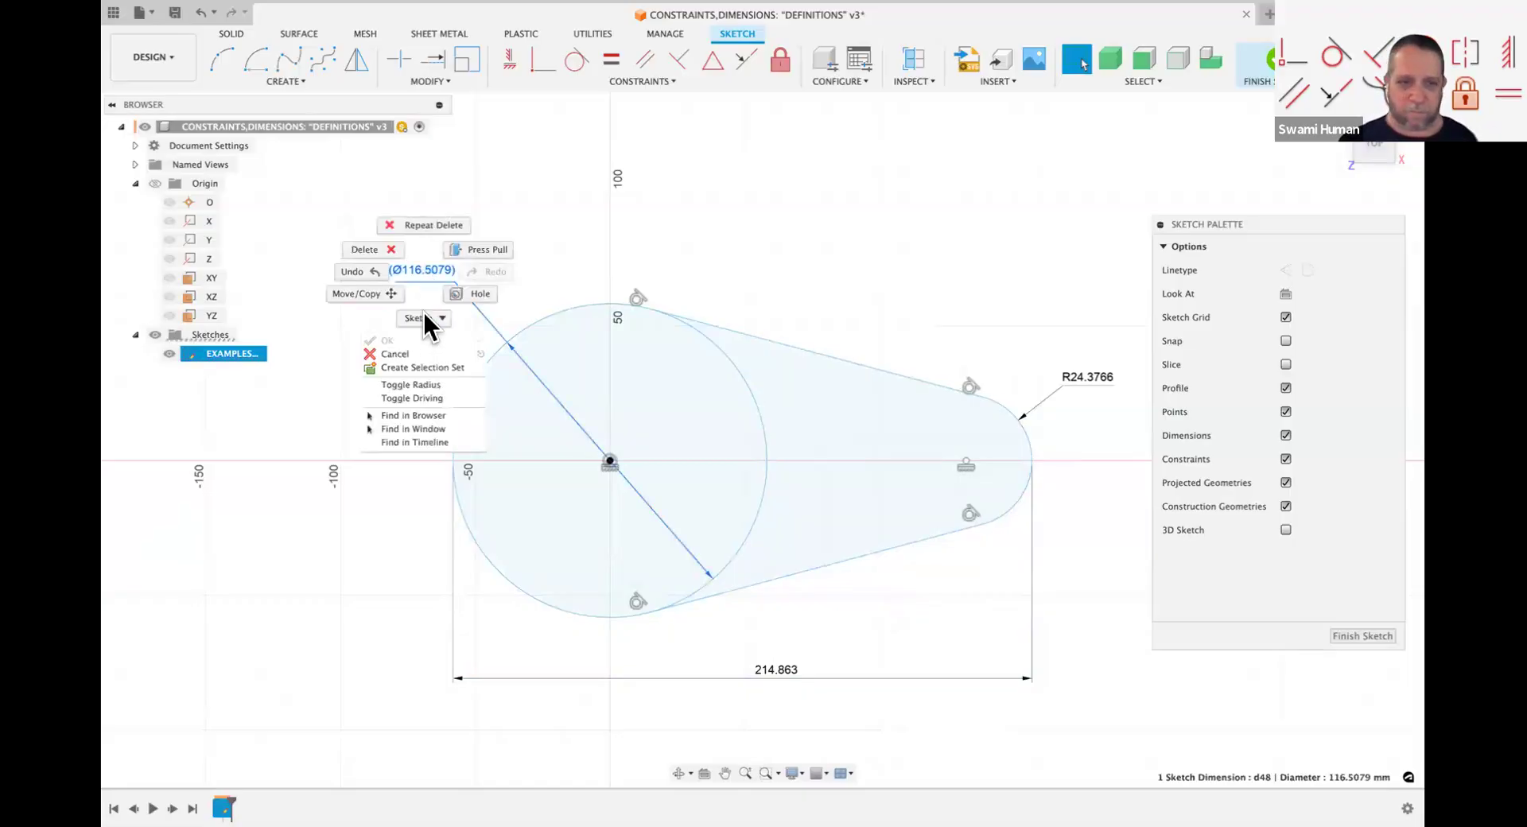
click(434, 399)
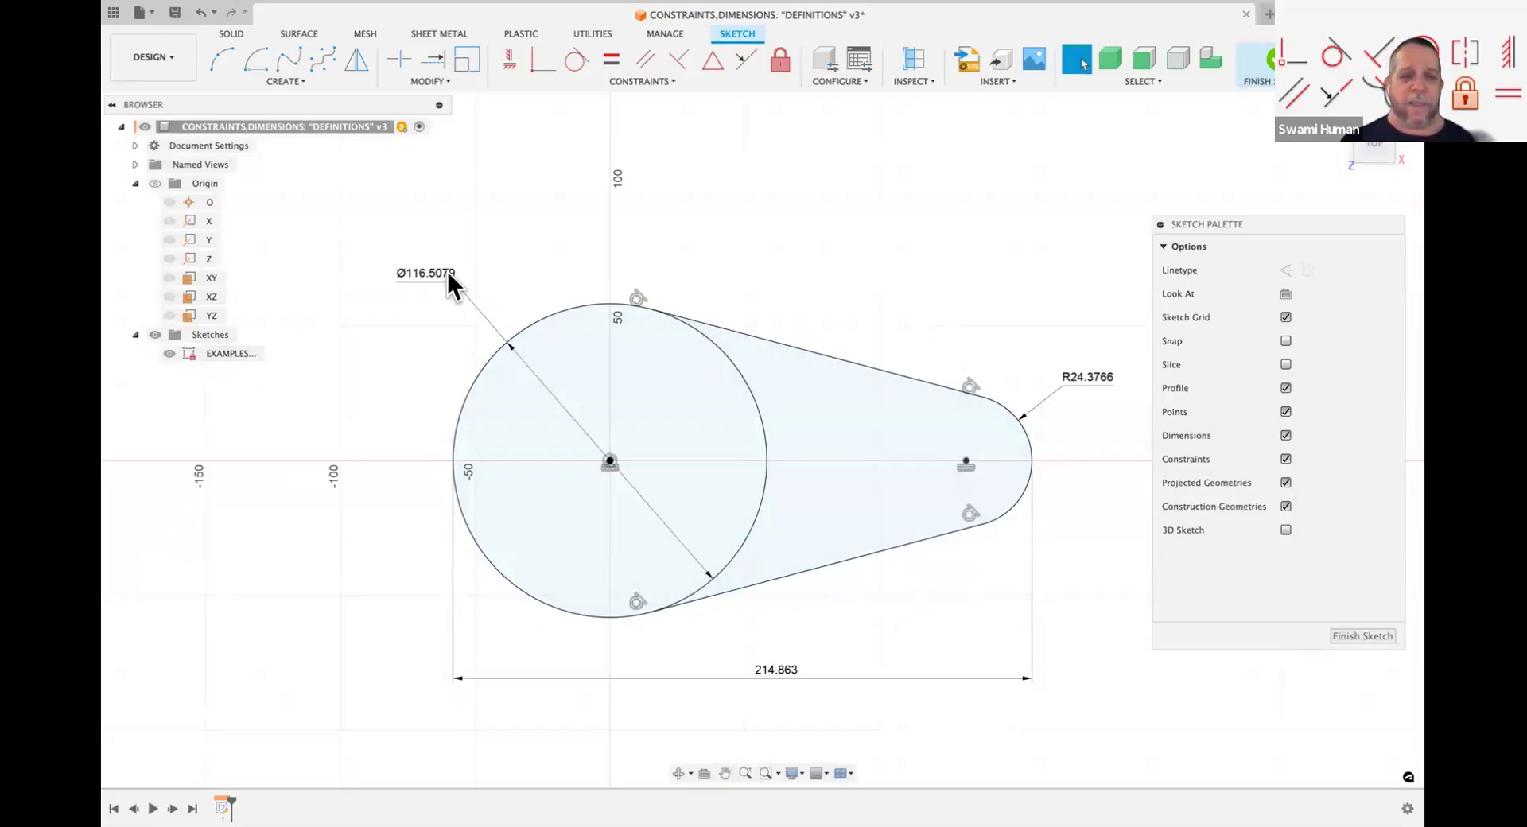
Step: Toggle the large circle's diameter dimension to a radius dimension and place its label outside the circle's upper-left edge
click(412, 272)
click(1089, 380)
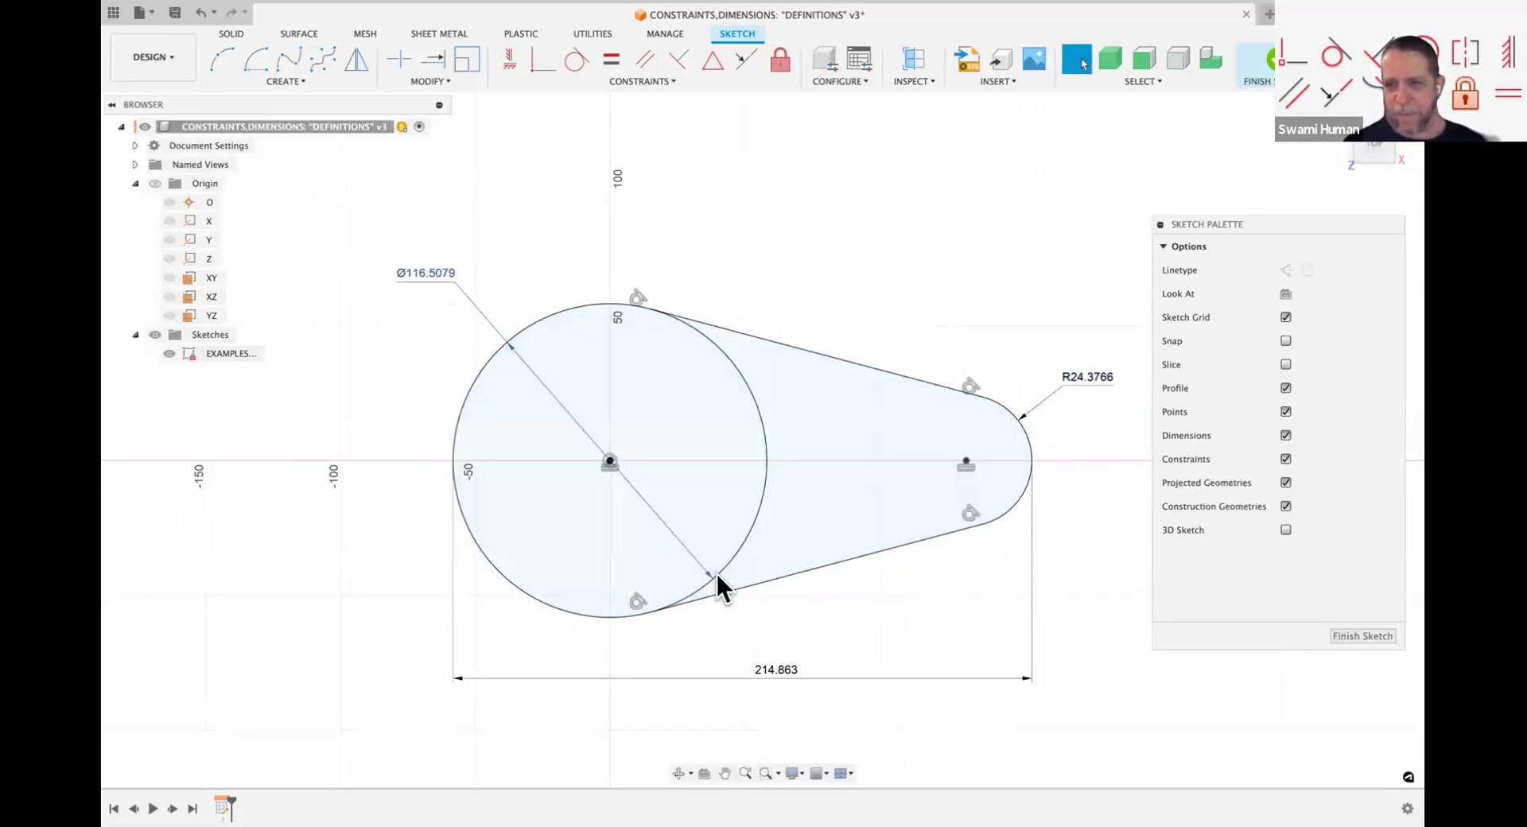
right_click(428, 273)
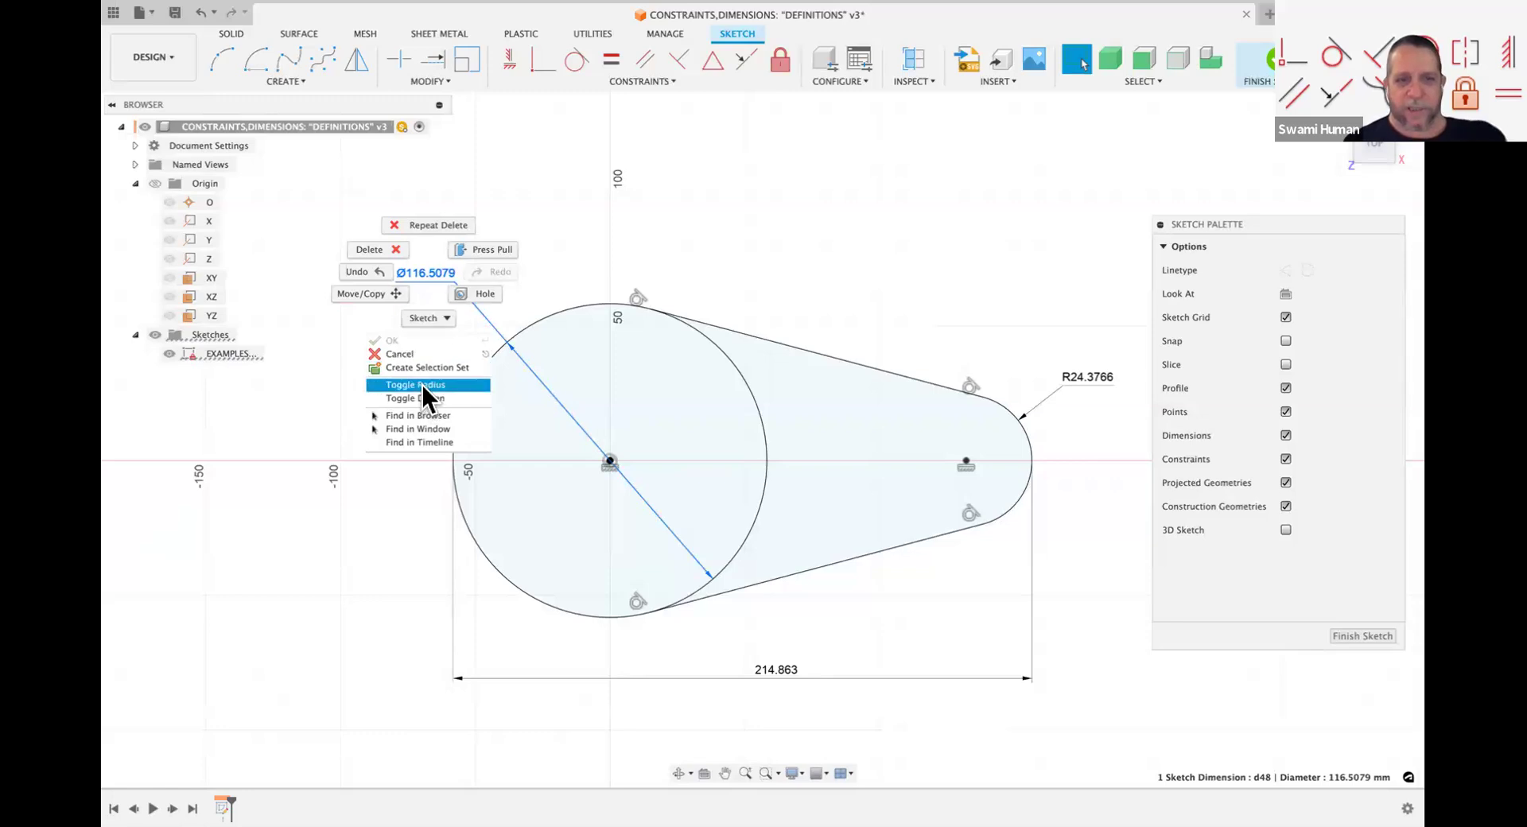
click(422, 385)
drag(533, 392, 445, 282)
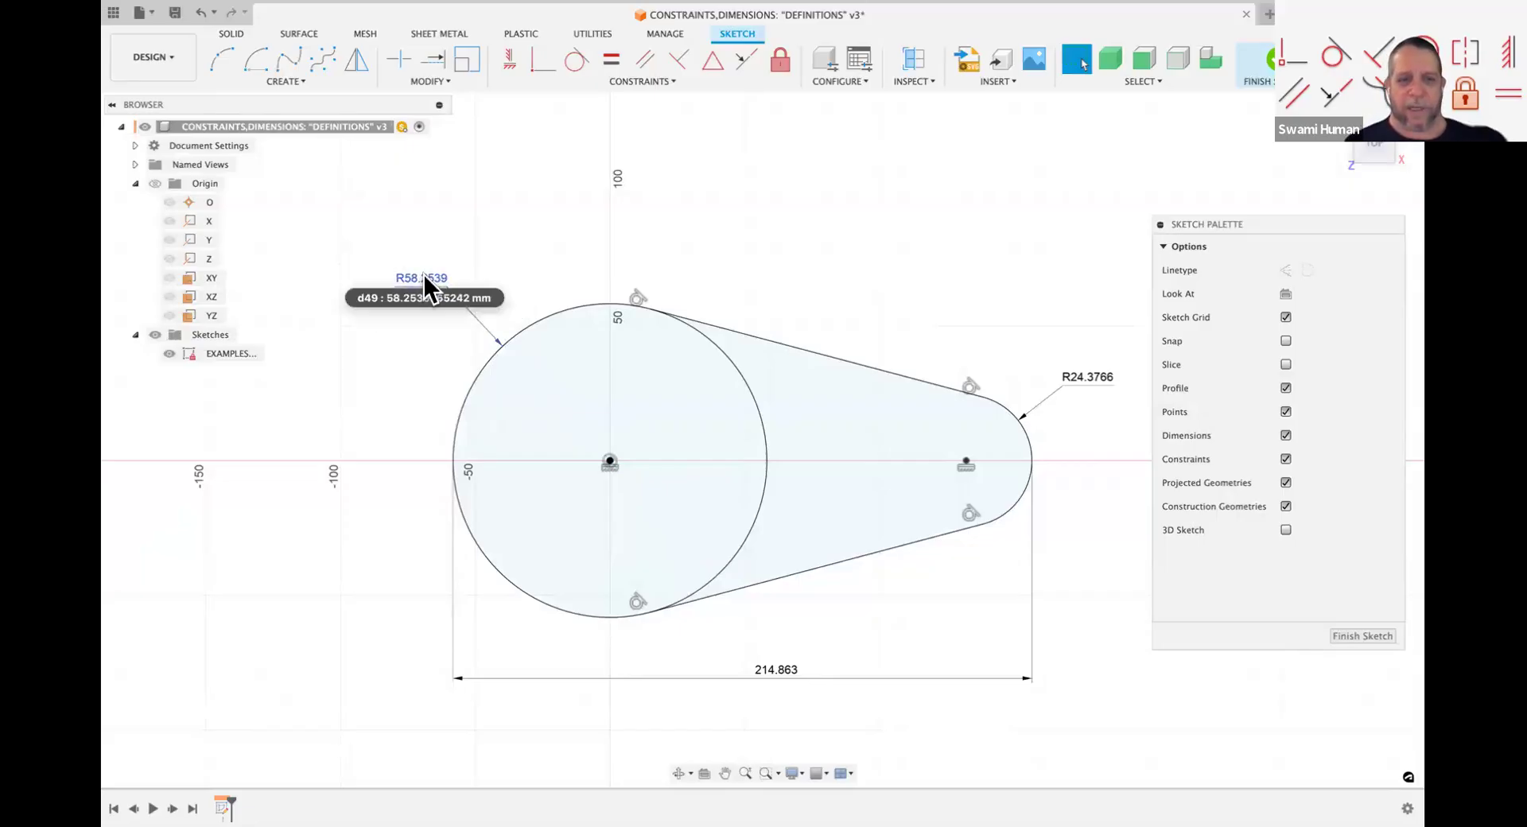
click(423, 275)
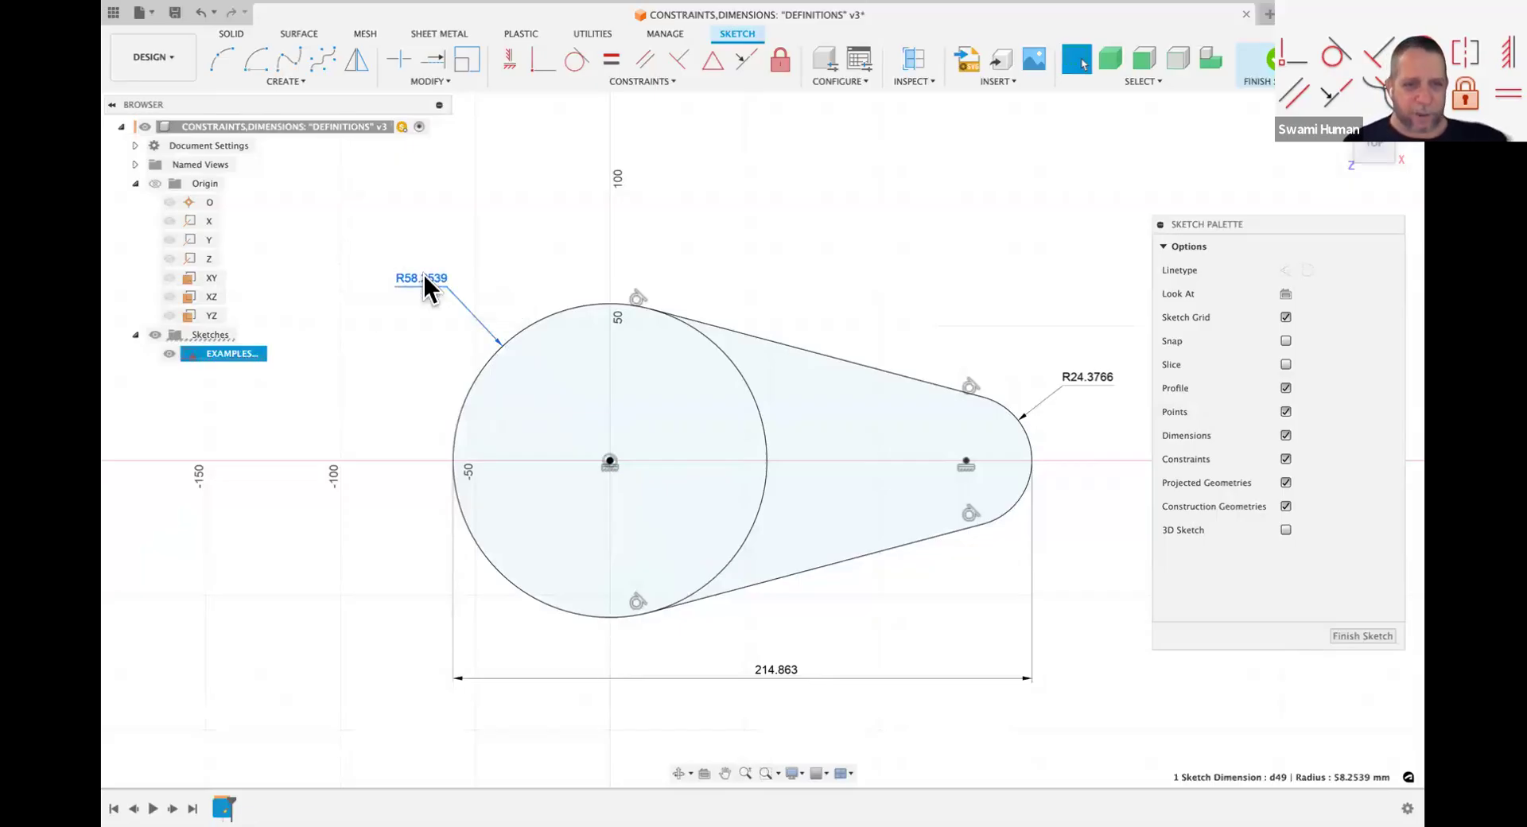
key(Escape)
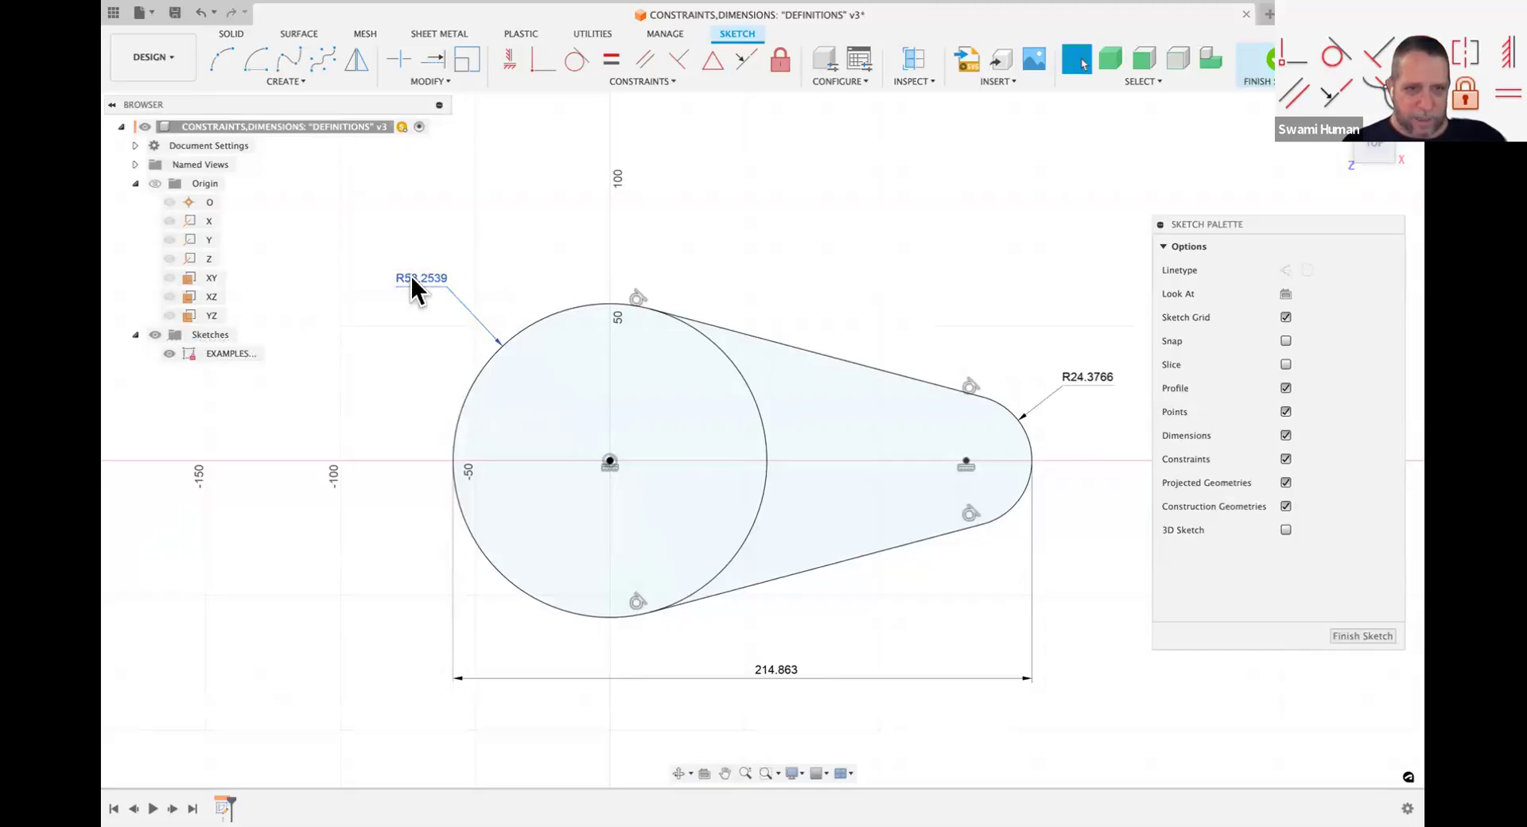
click(413, 278)
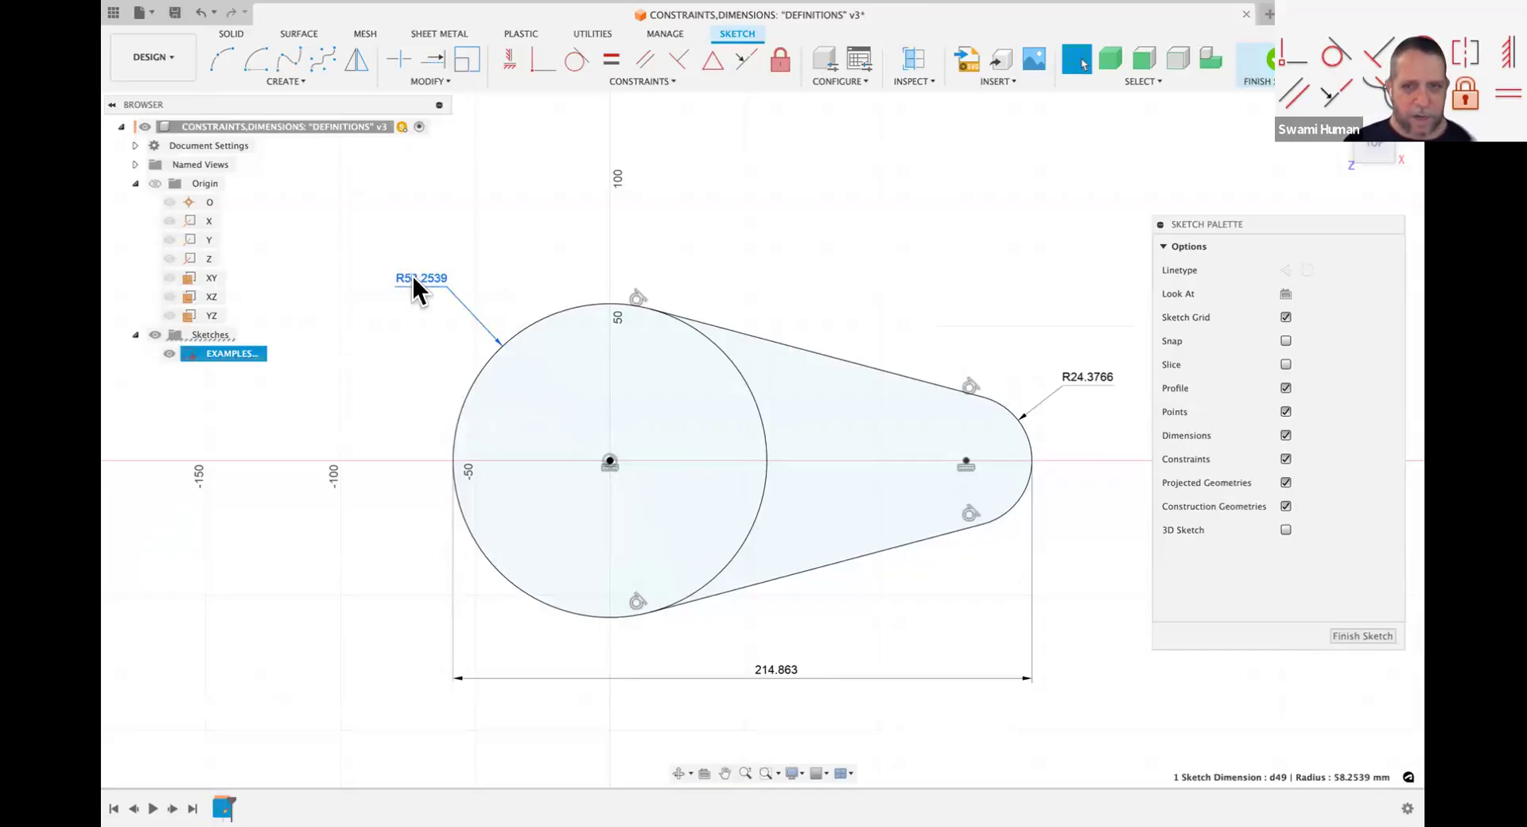
click(403, 367)
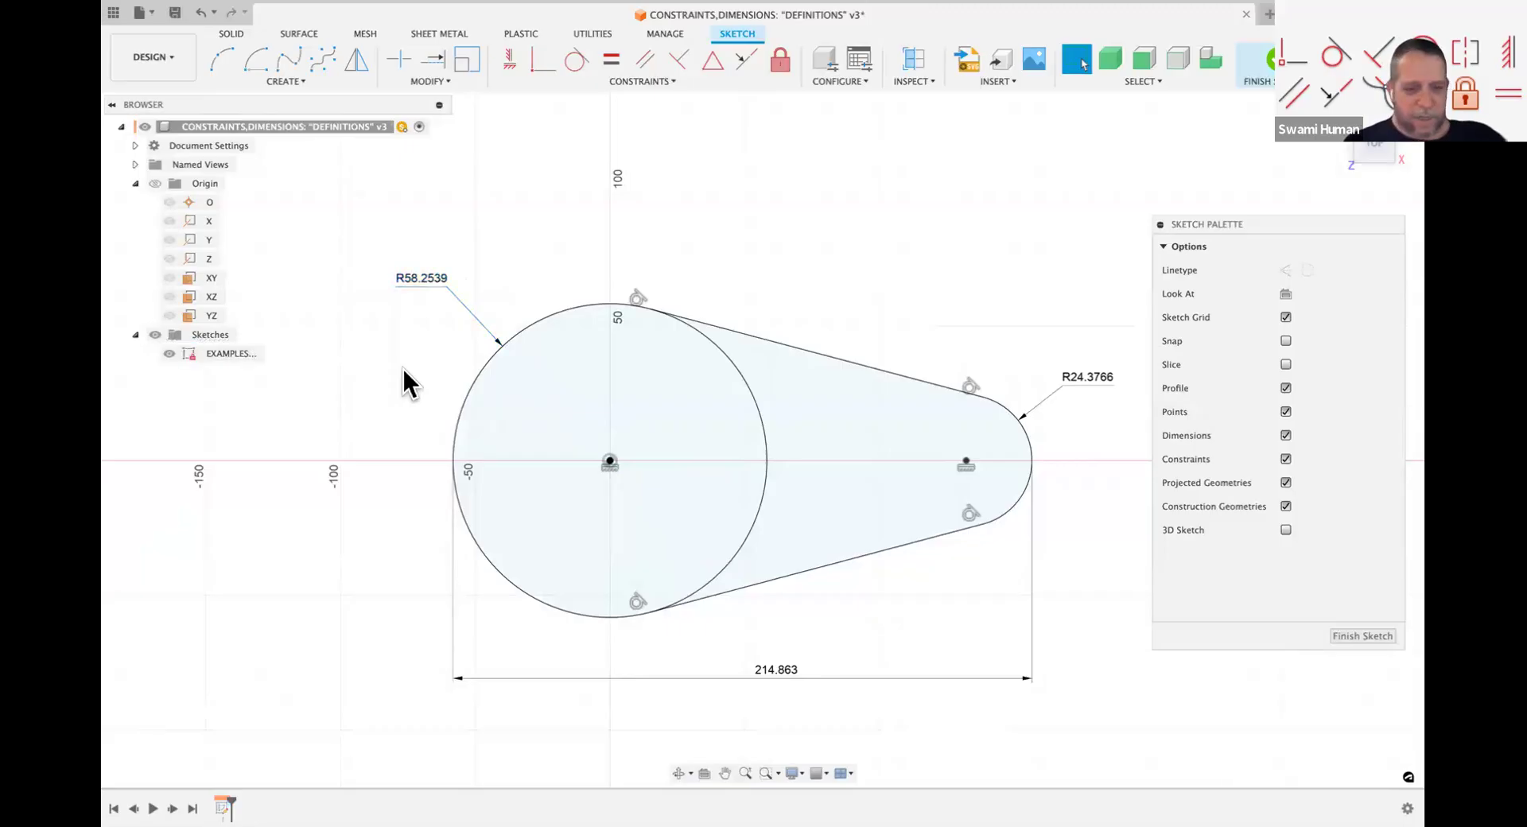
click(413, 276)
key(Escape)
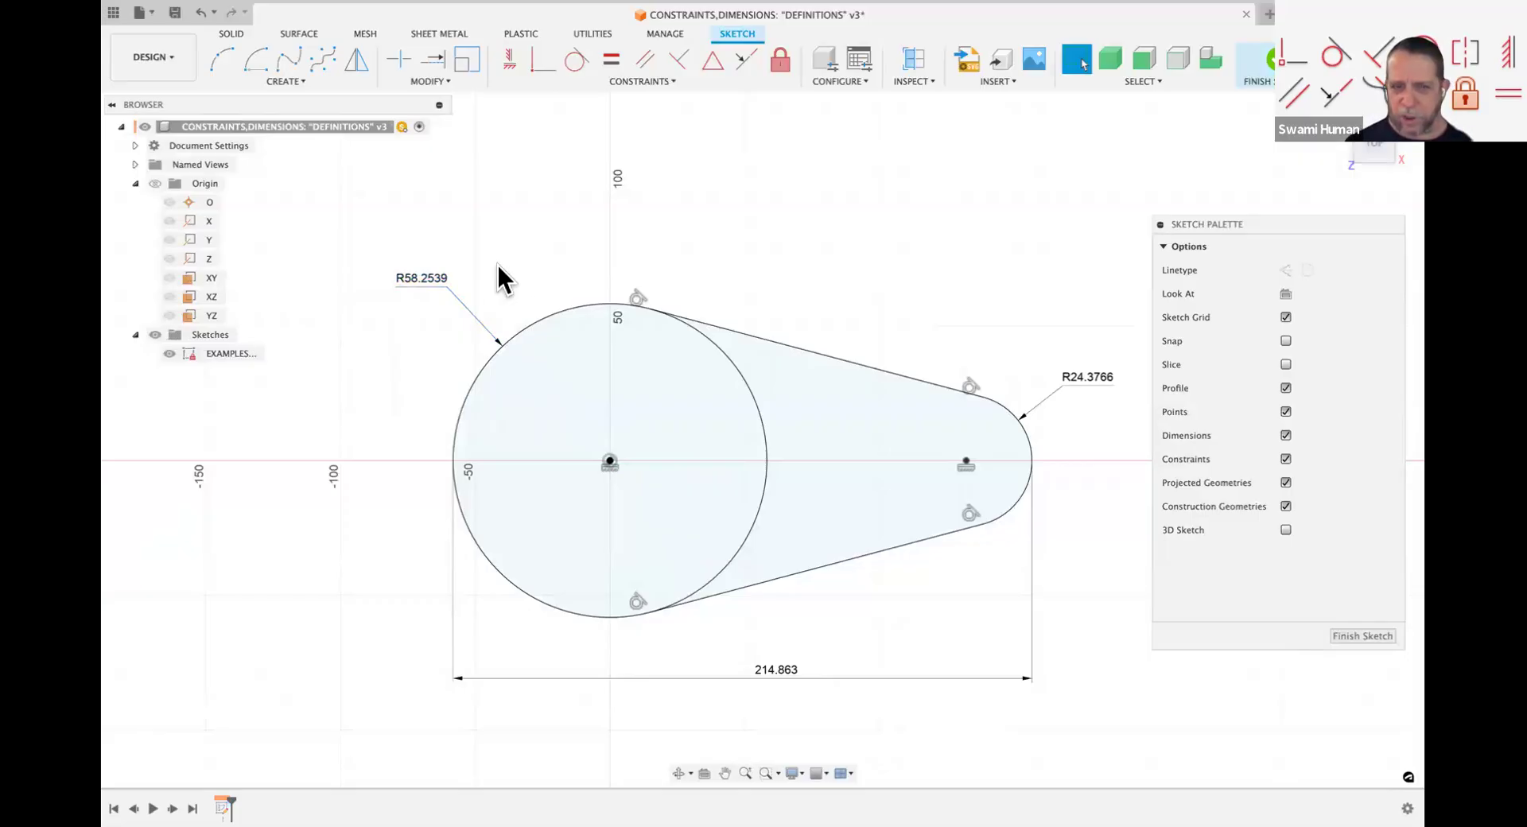
click(429, 278)
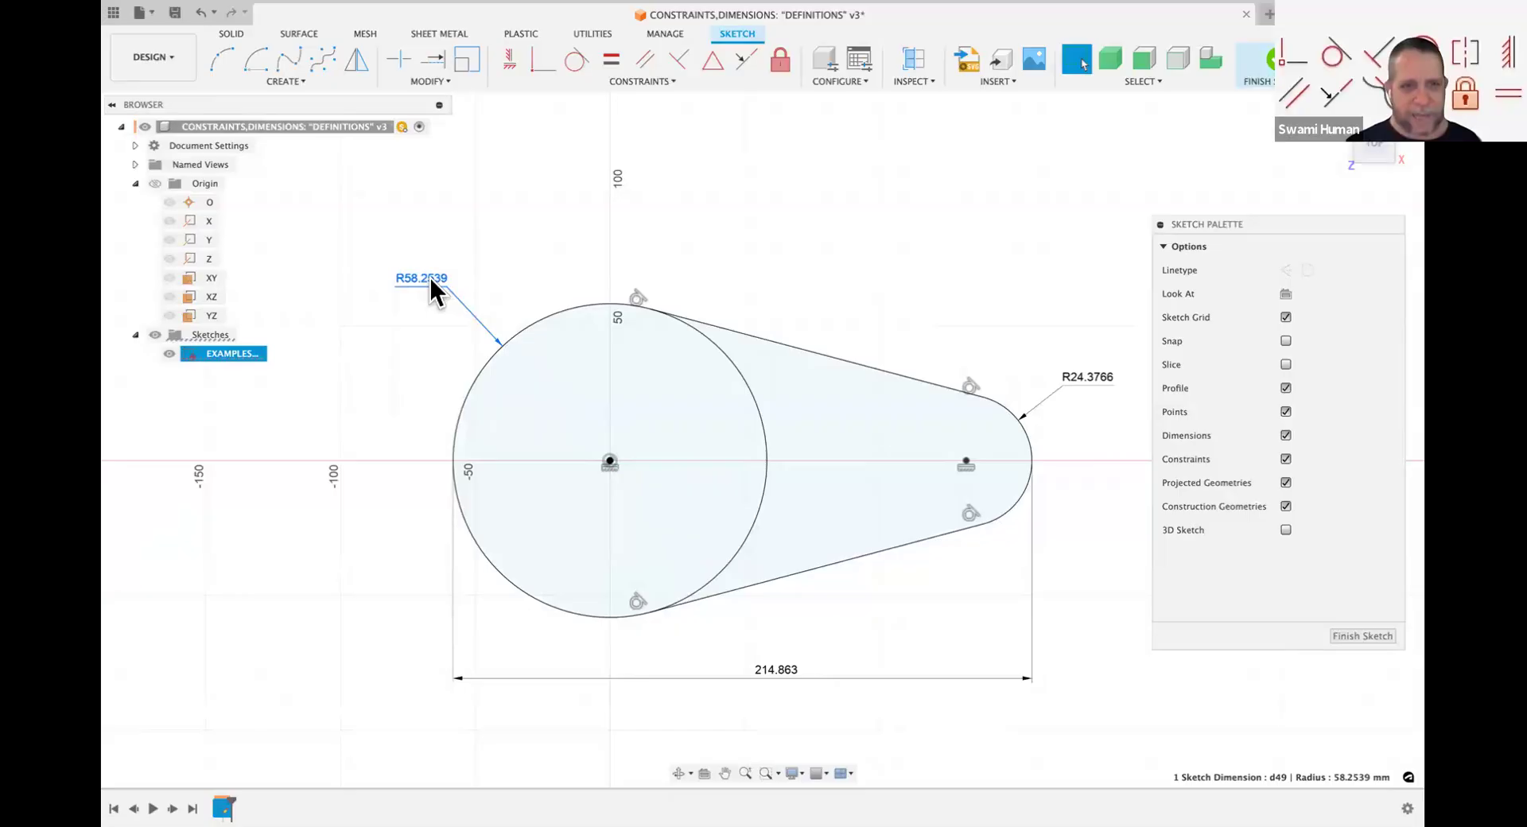
click(308, 365)
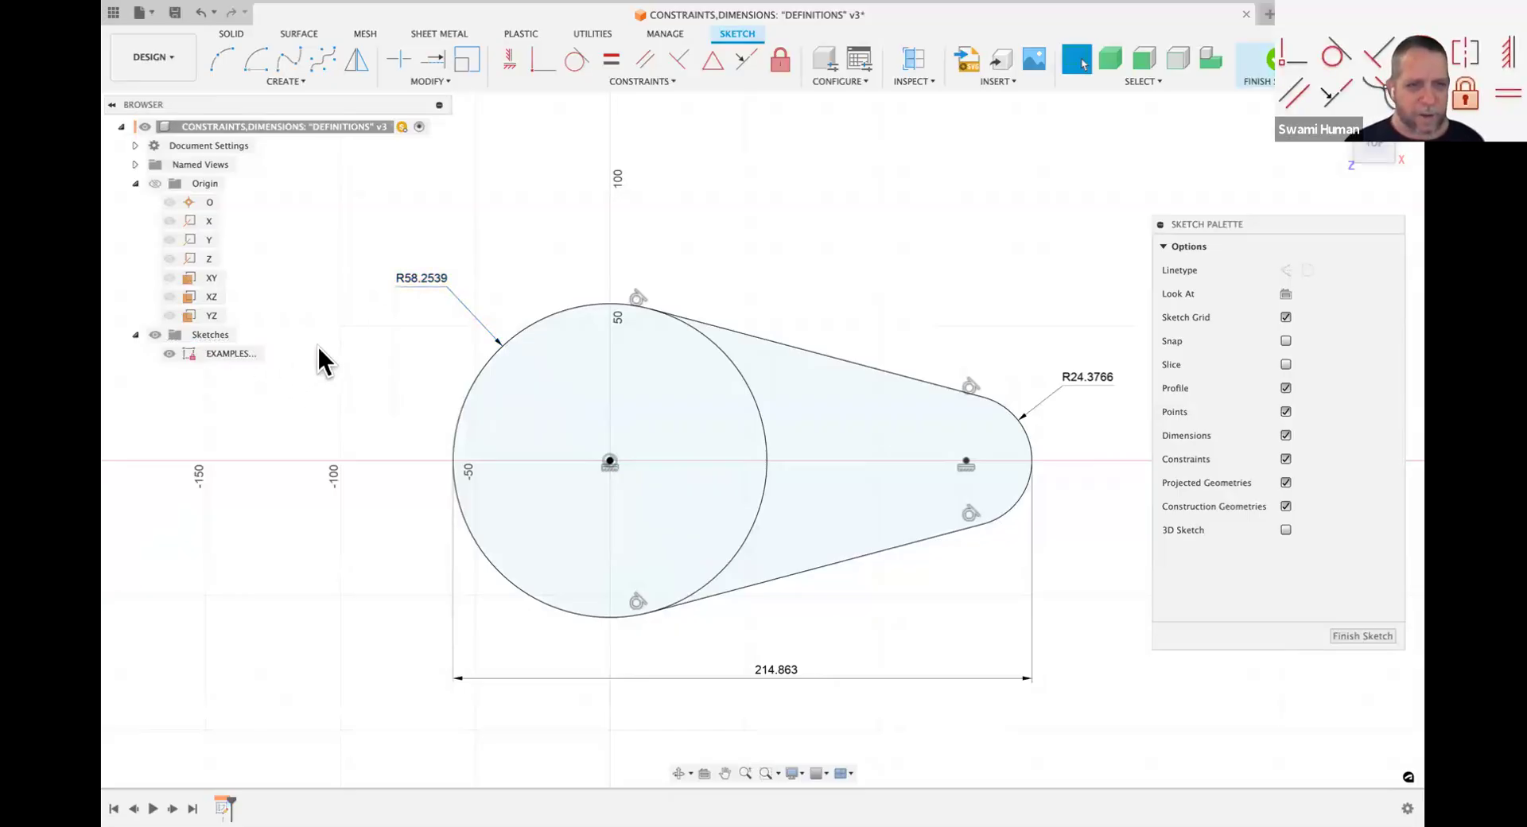
click(155, 334)
click(155, 334)
click(419, 276)
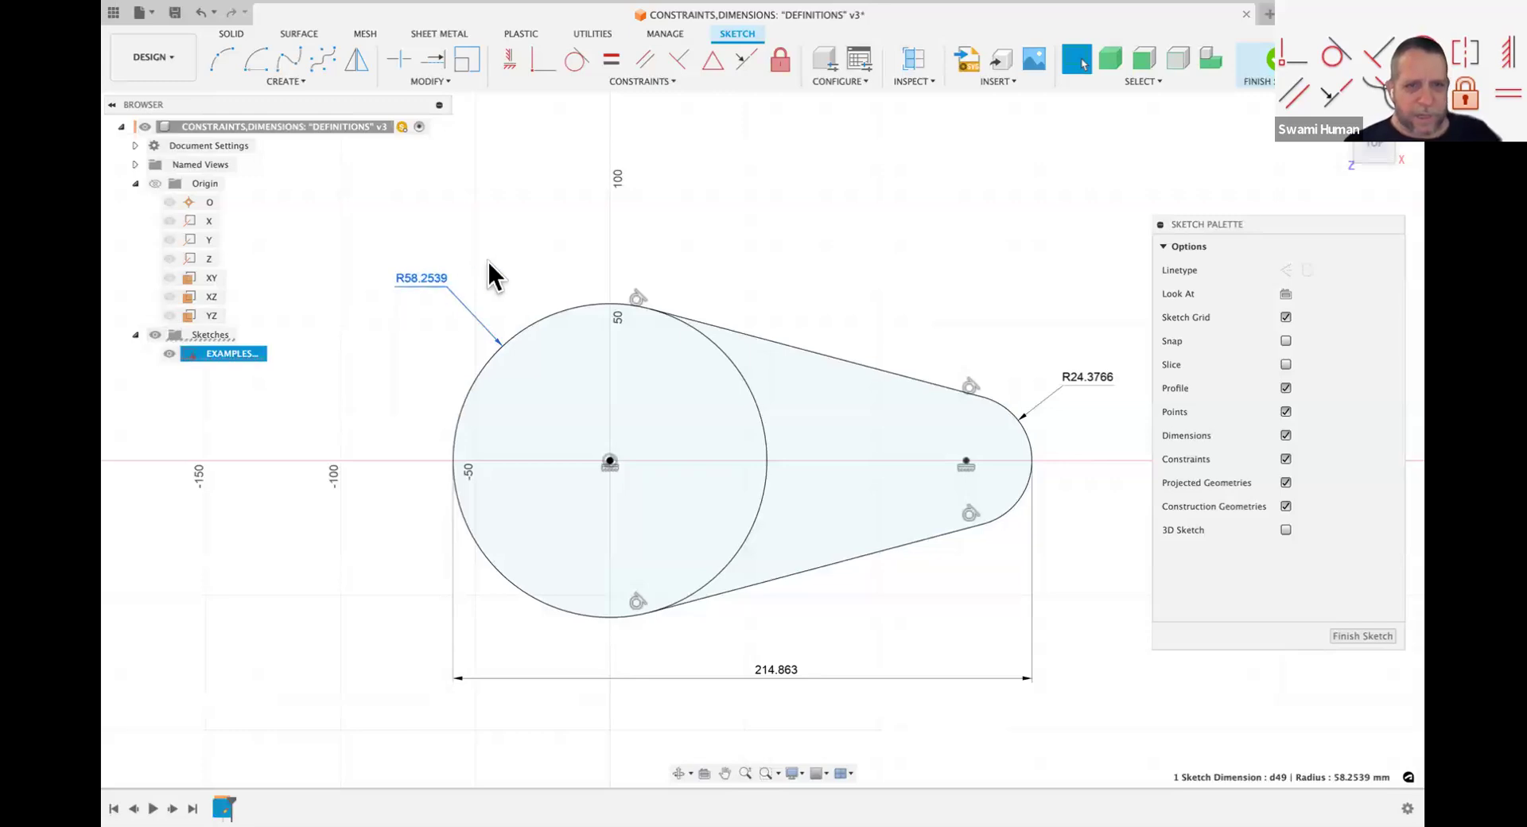
key(d)
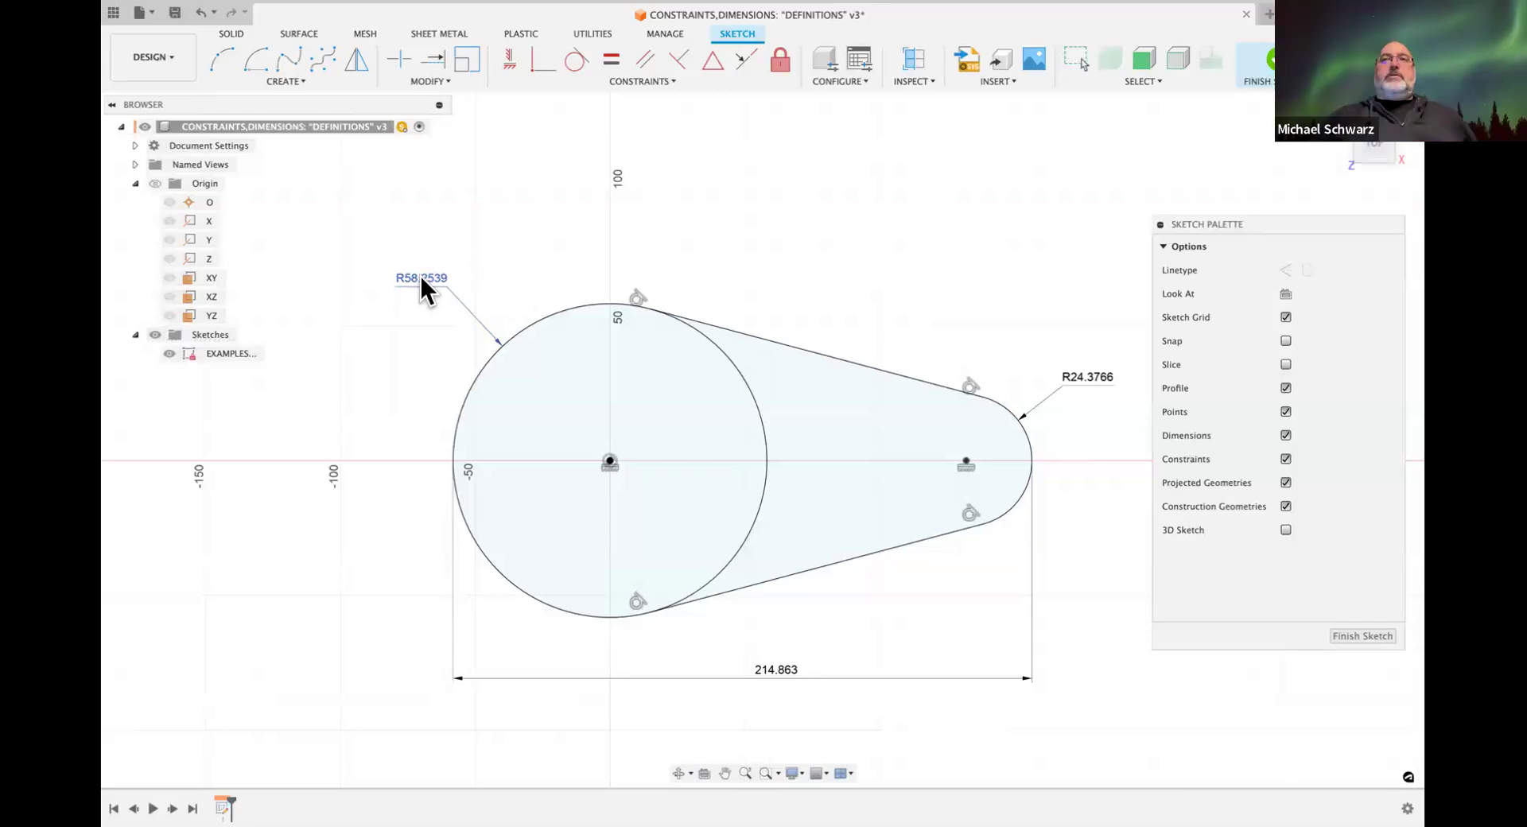
click(421, 278)
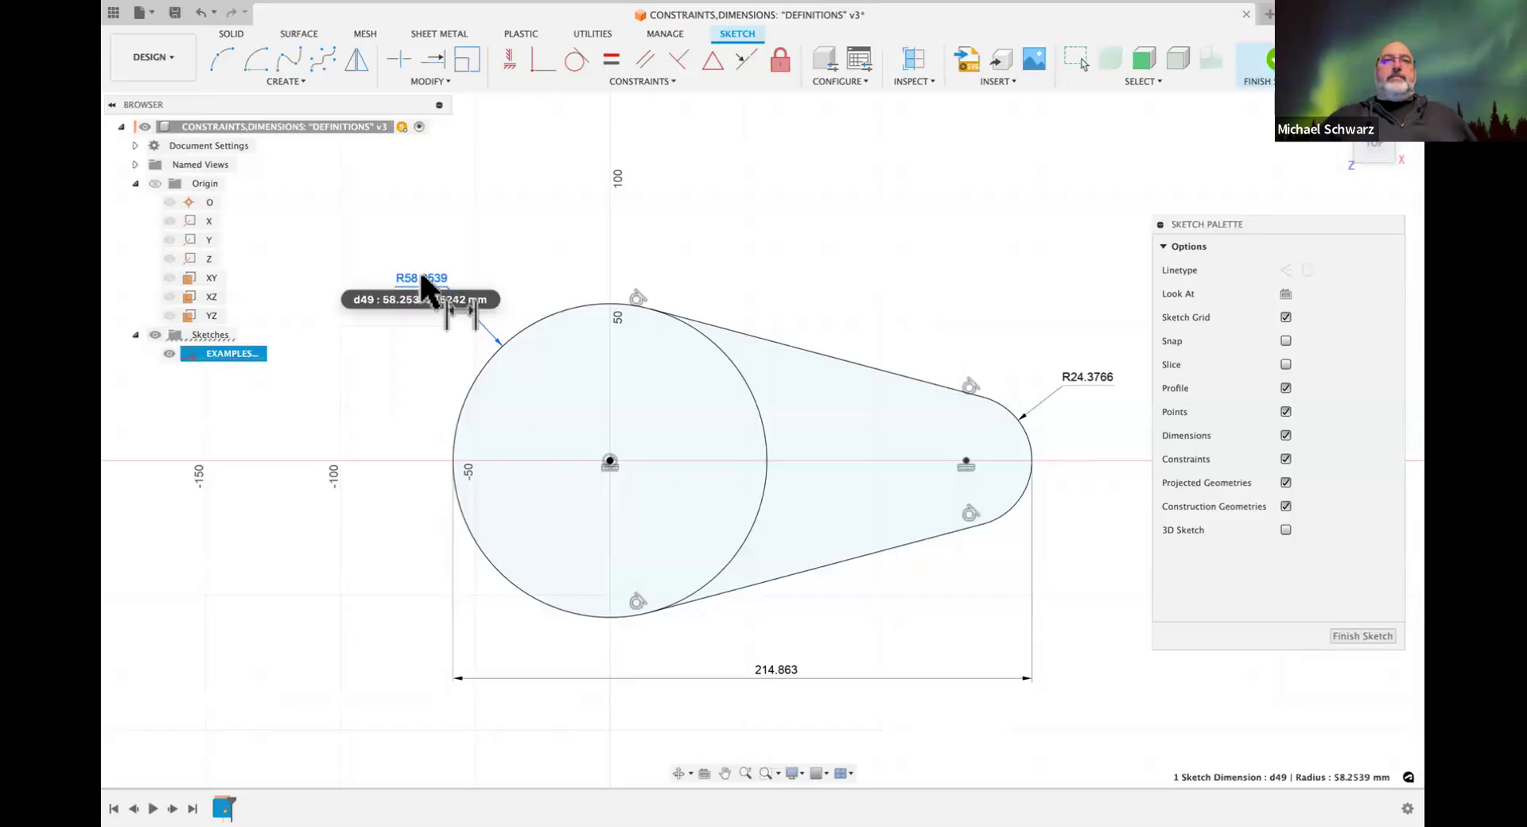
key(Escape)
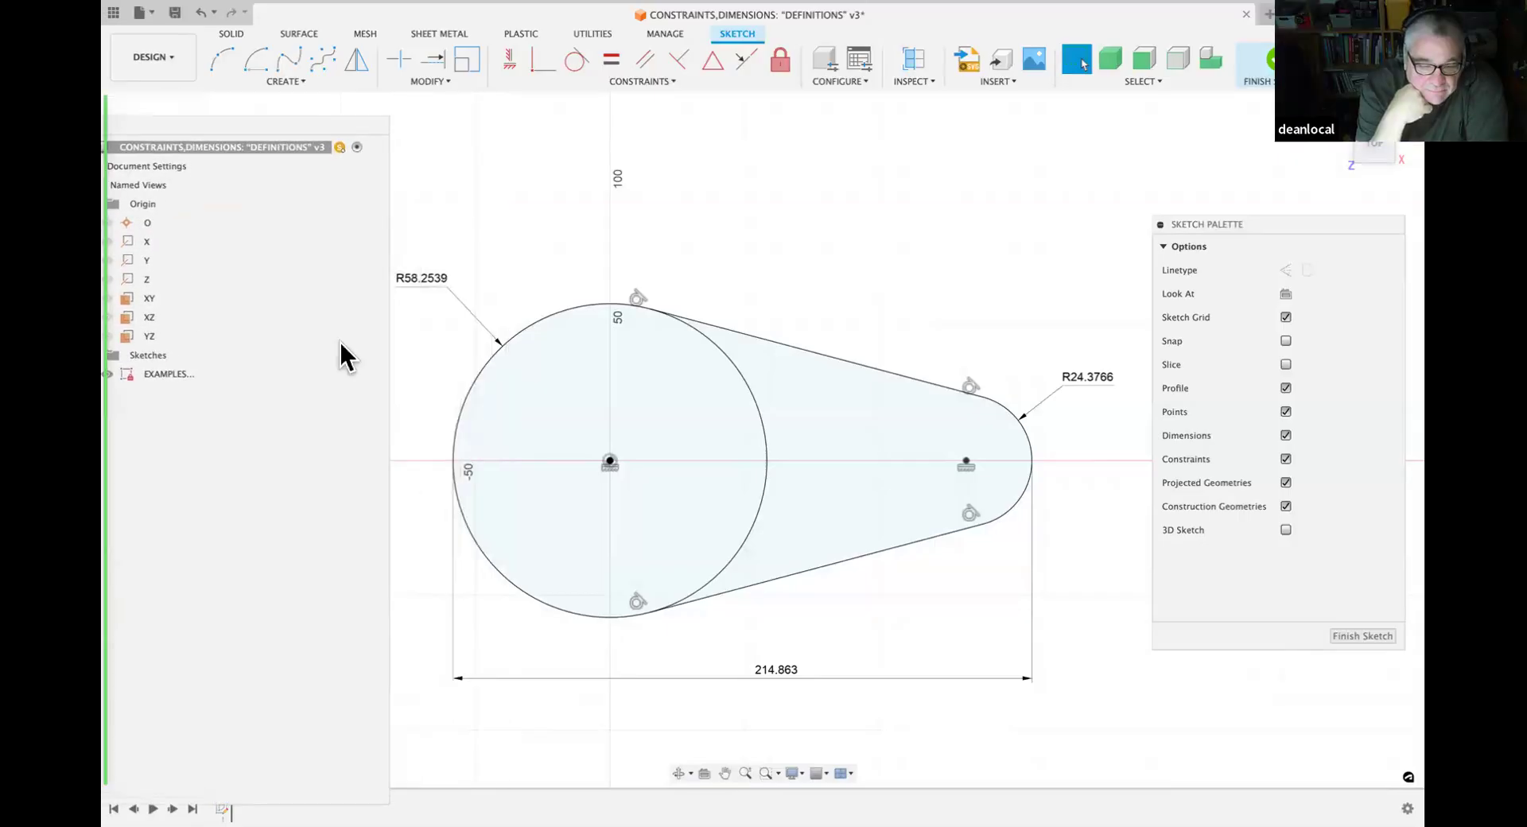
Step: Move the large circle's radius label slightly lower, keeping it outside the circle's upper-left edge
click(422, 277)
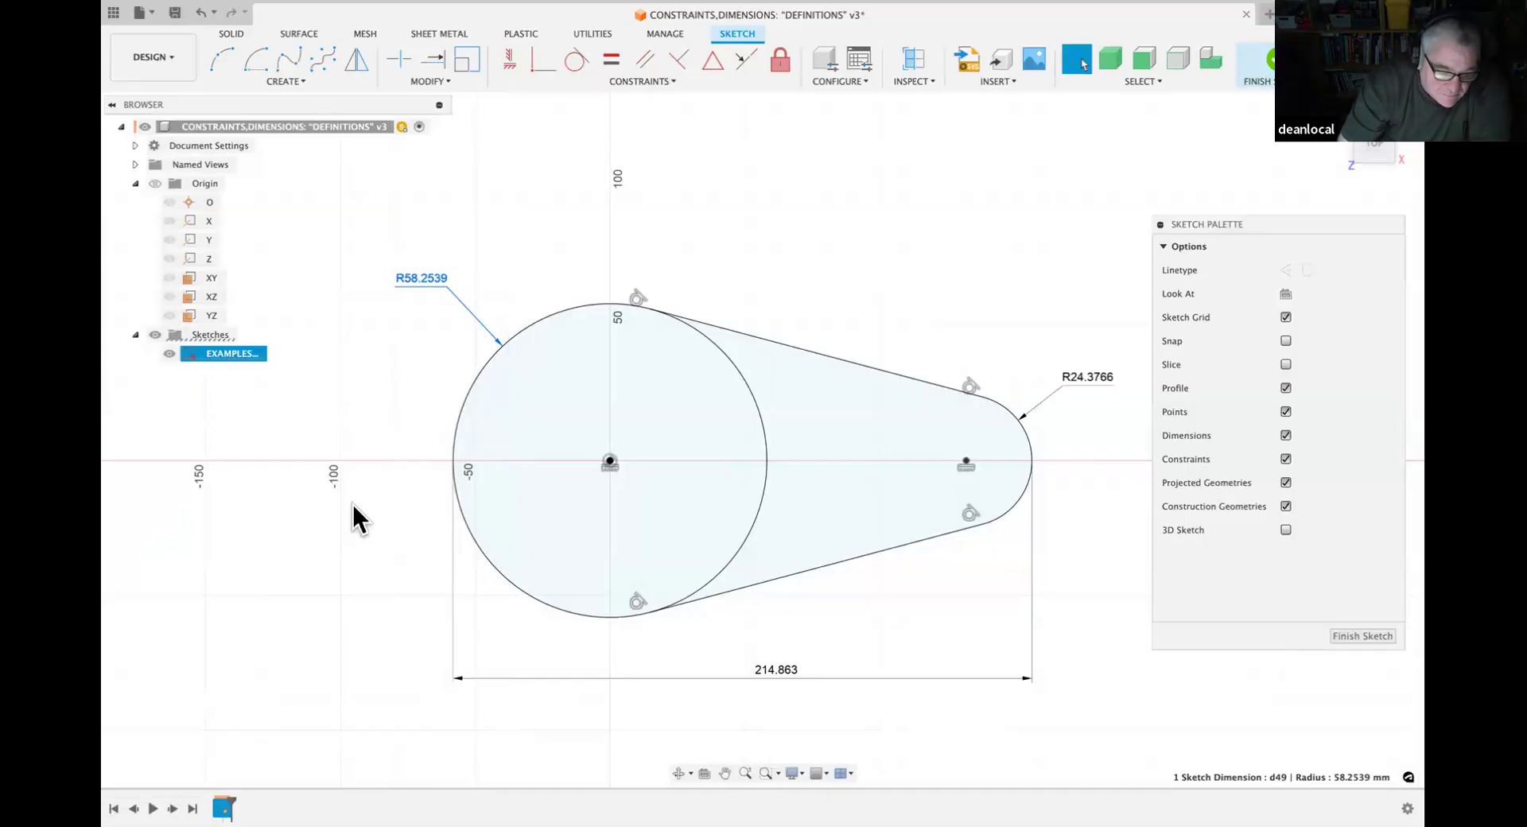
middle_drag(351, 503, 518, 519)
drag(593, 295, 522, 343)
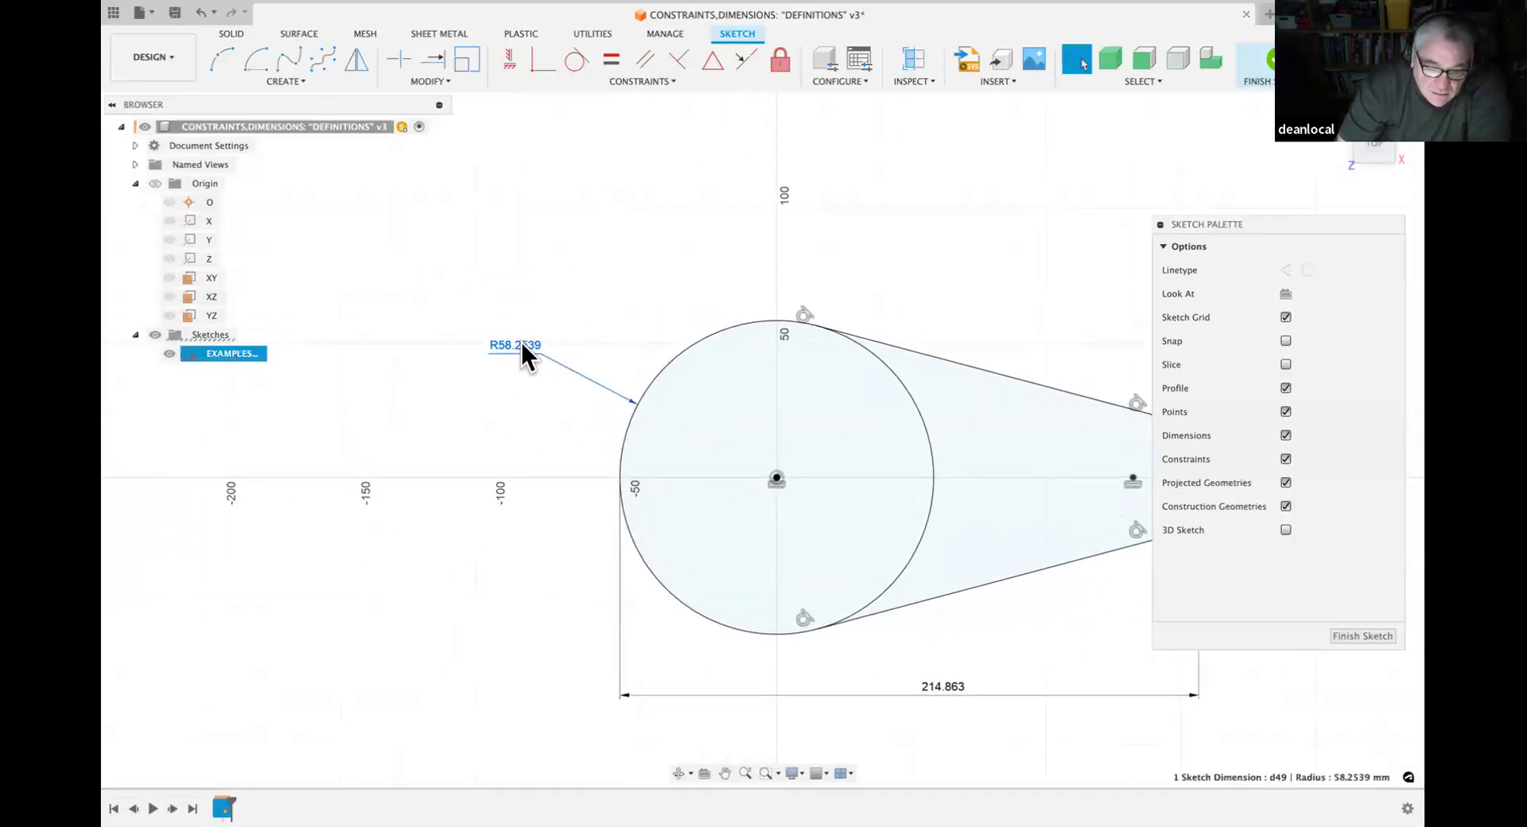
Step: Set the large circle's radius to three times the end arc's radius with the expression d47*3
double_click(522, 343)
scroll(613, 282, right, 4)
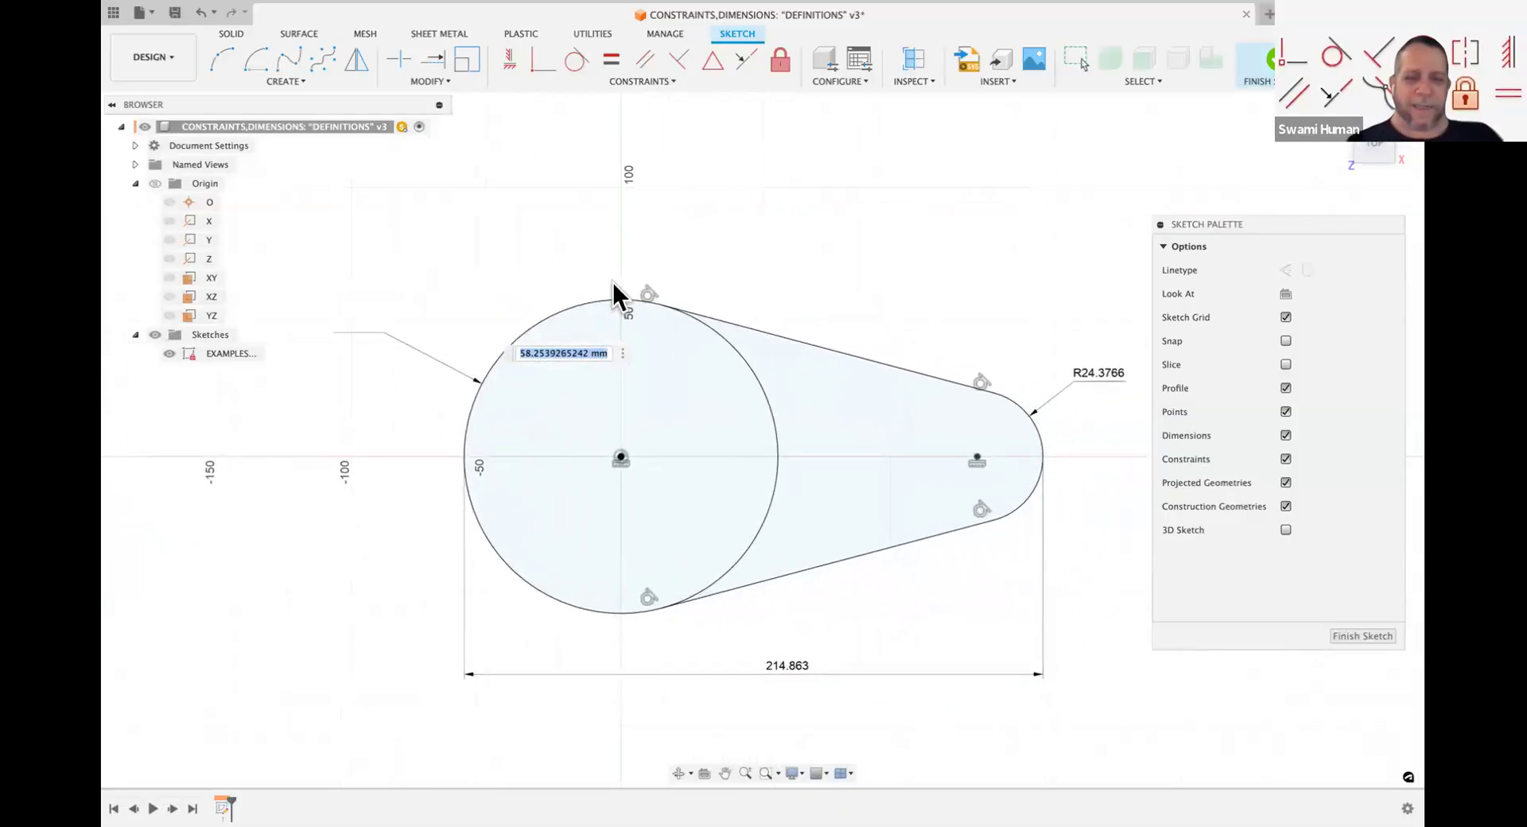
click(1100, 371)
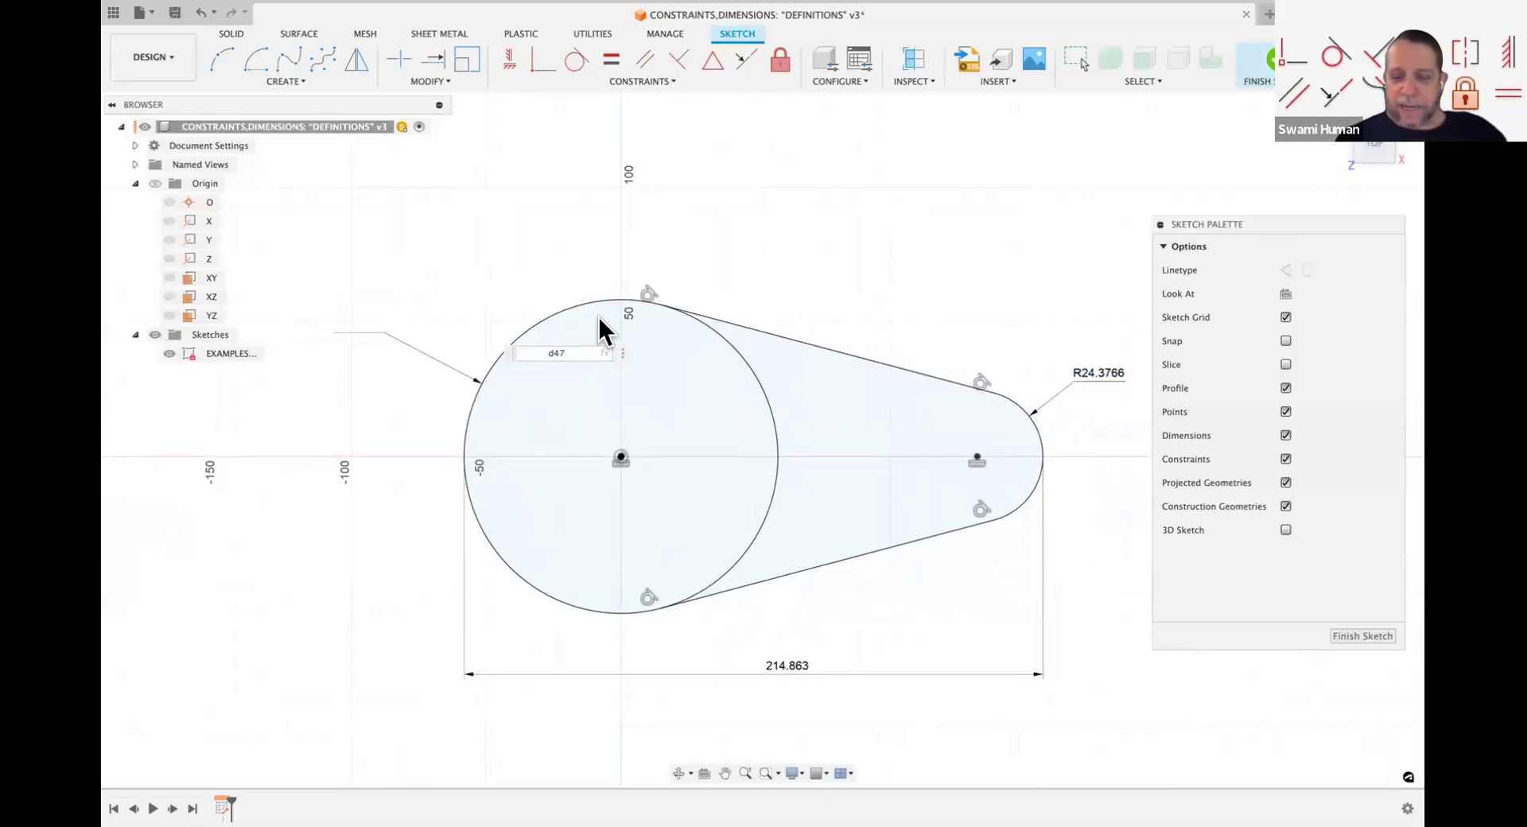
text(*3)
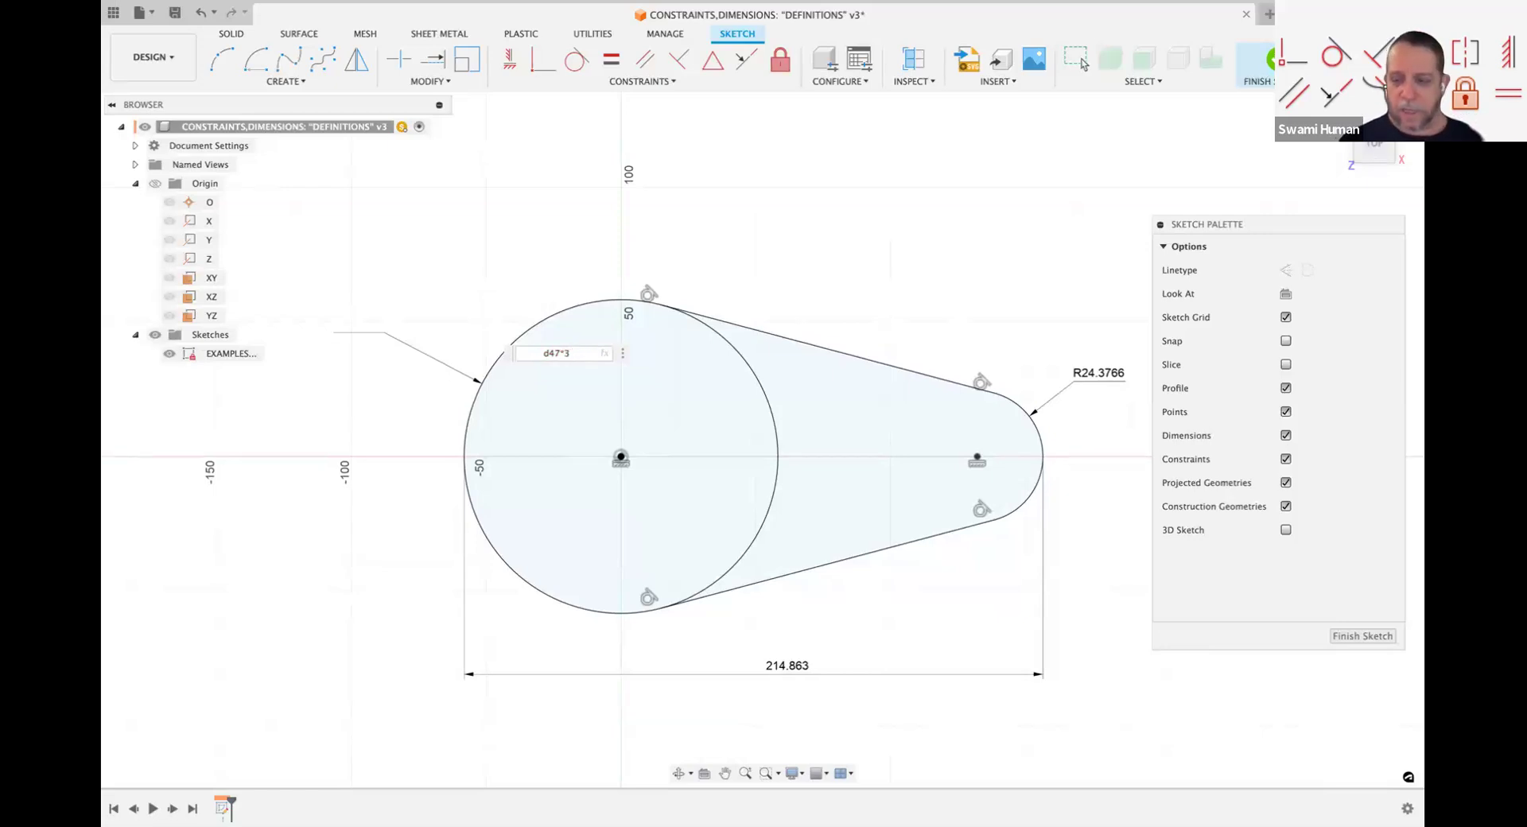
key(Return)
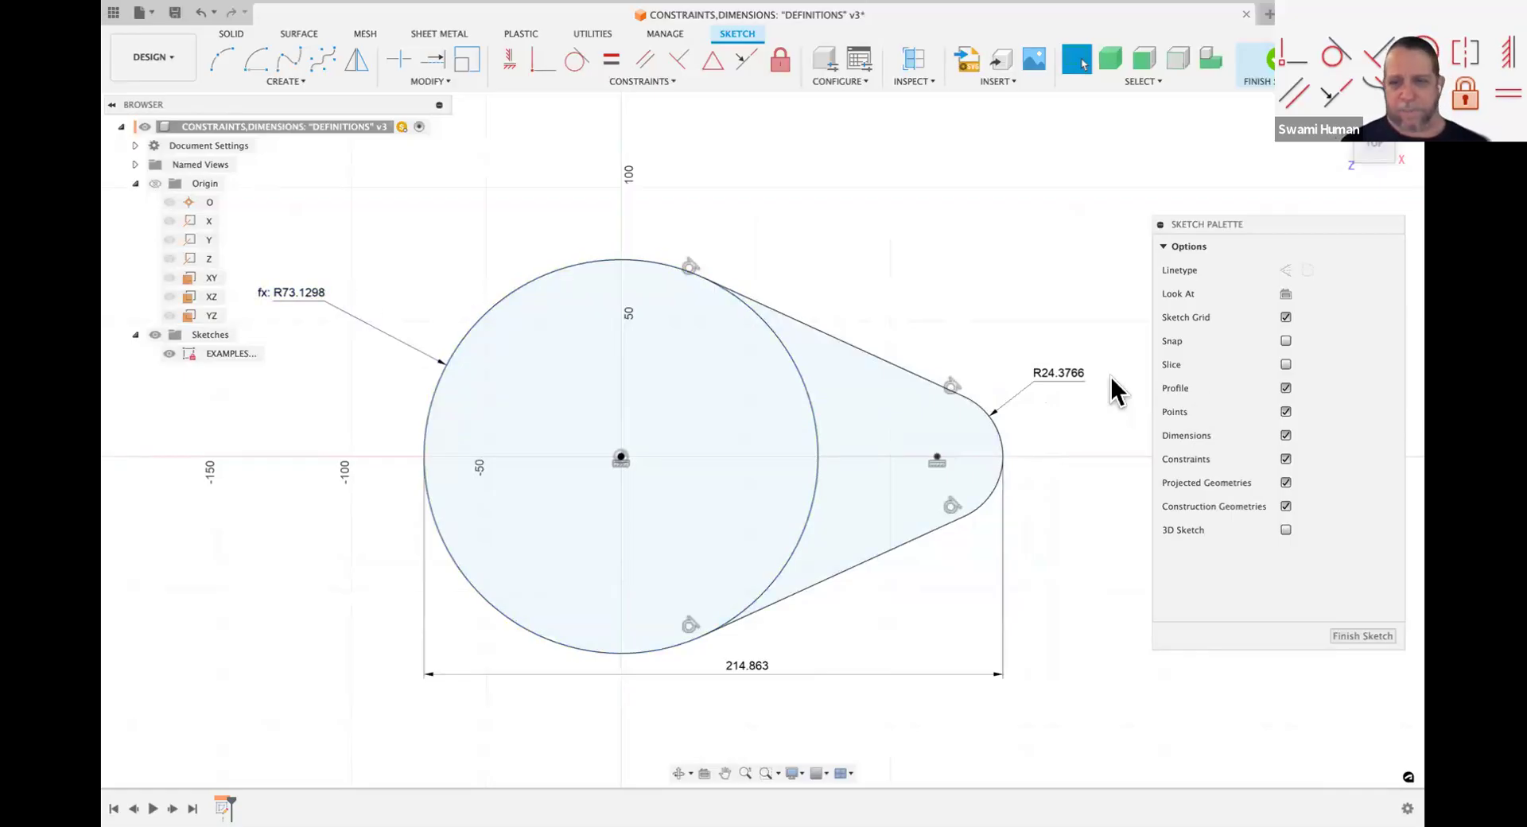
Step: Try to set the end arc's radius to 50 mm
double_click(1068, 369)
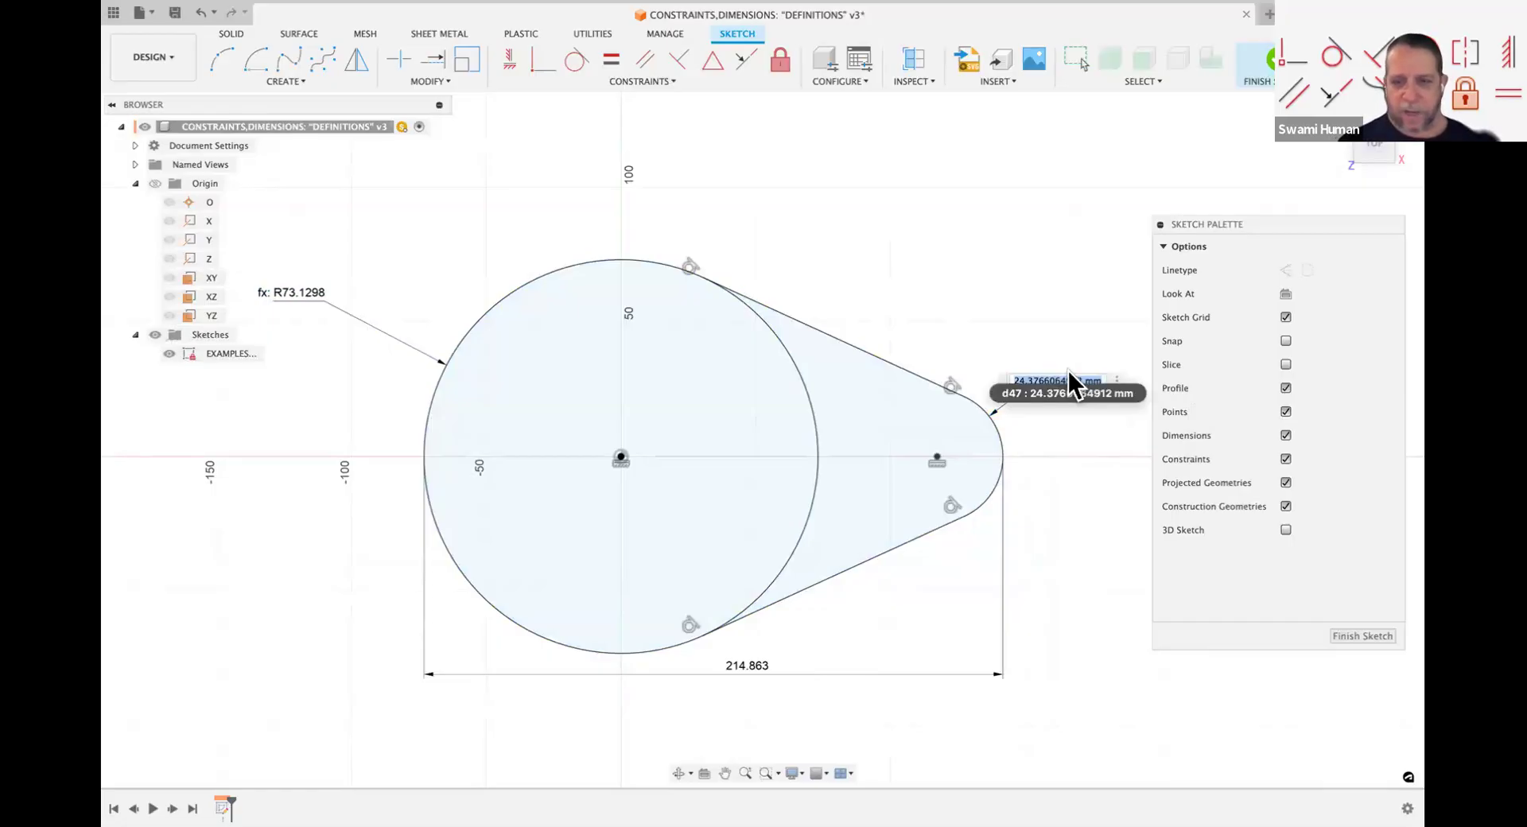
text(50)
key(Return)
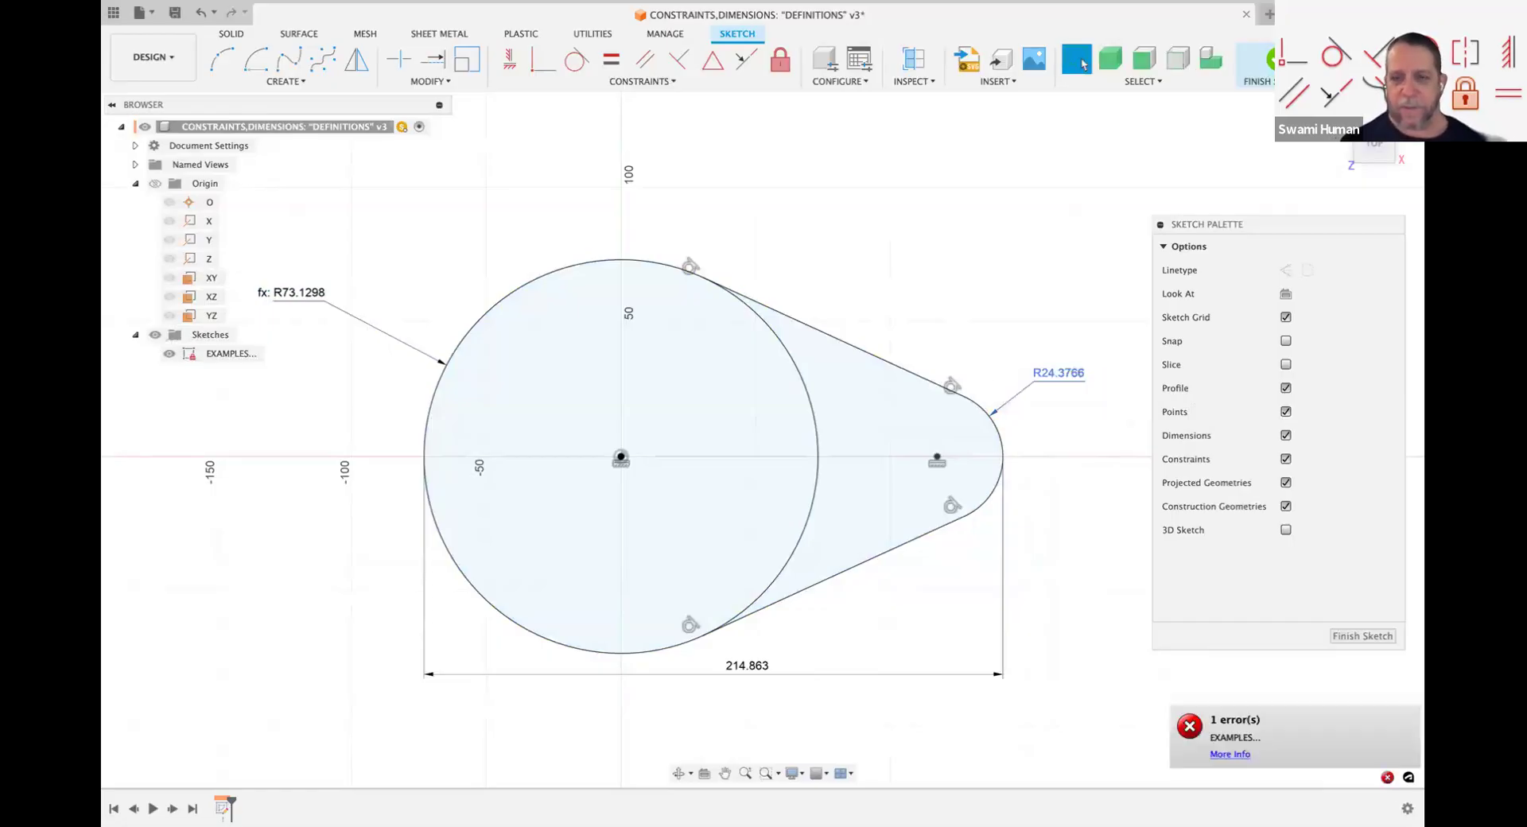
double_click(1070, 372)
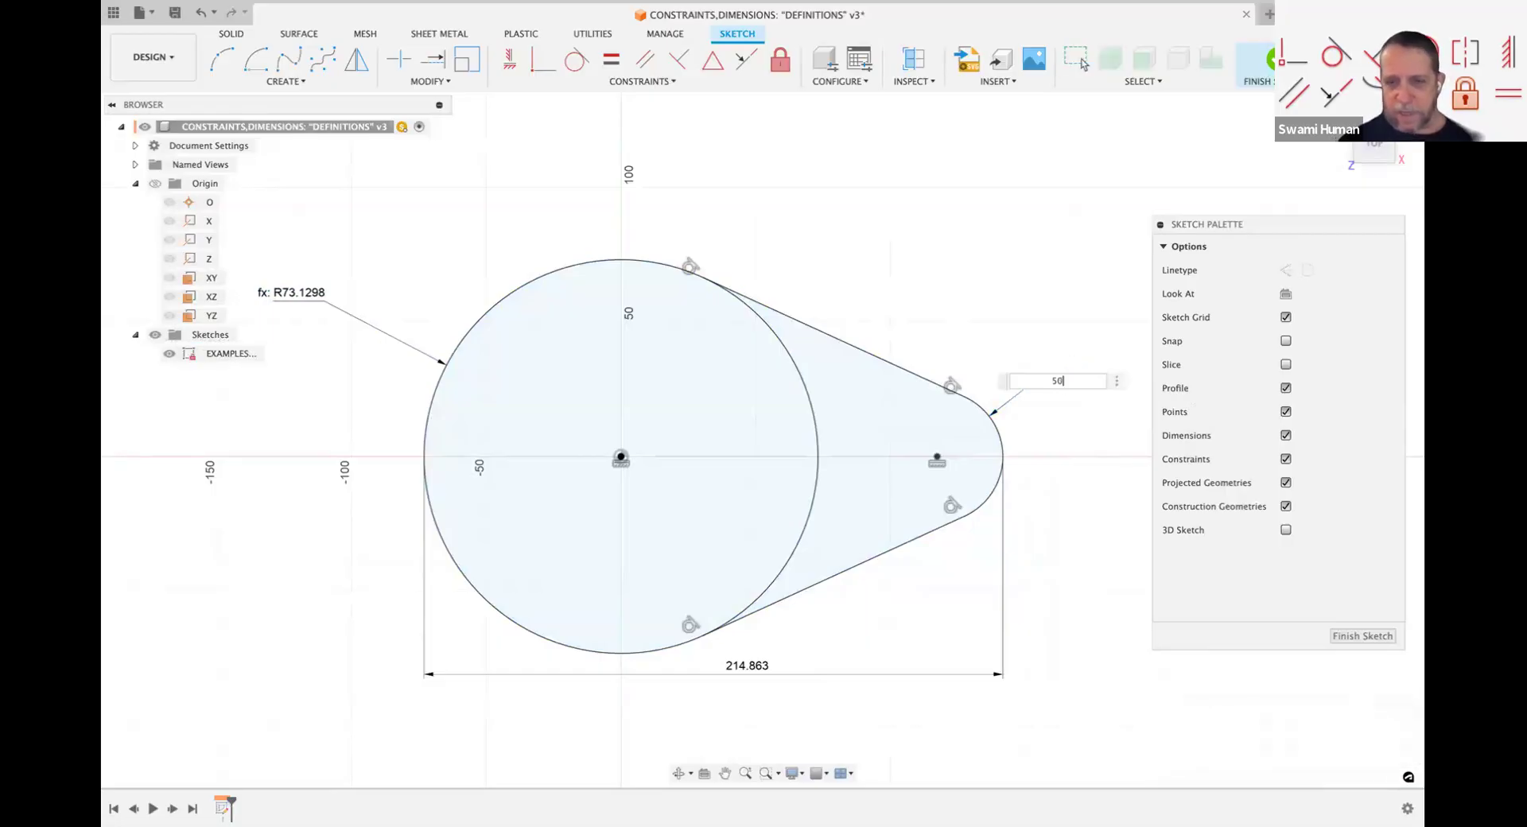
key(Return)
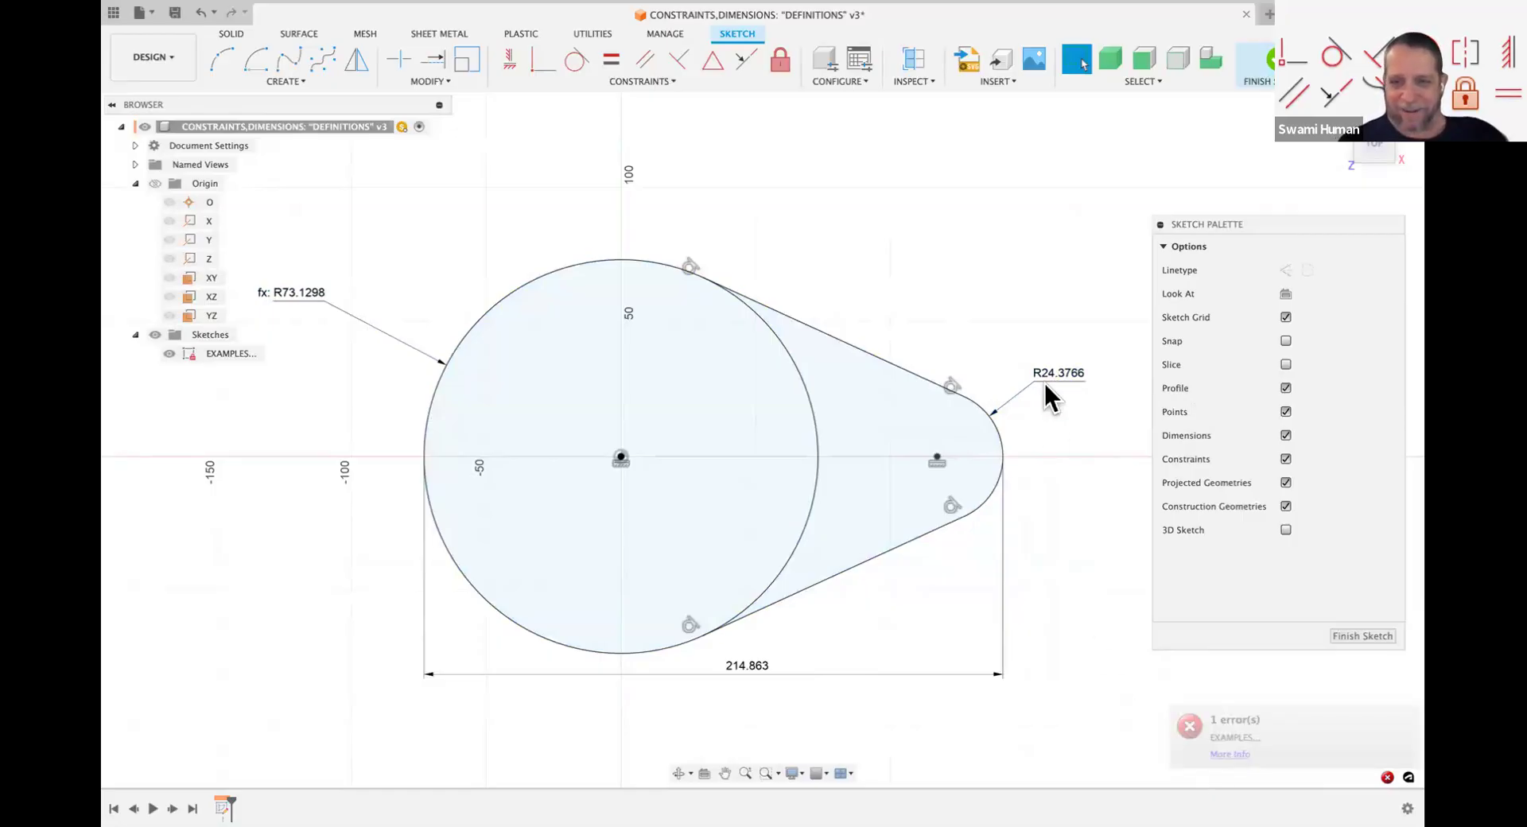
Step: Review the large circle's radius and the overall length dimension, and undo the circle's radius expression
click(291, 293)
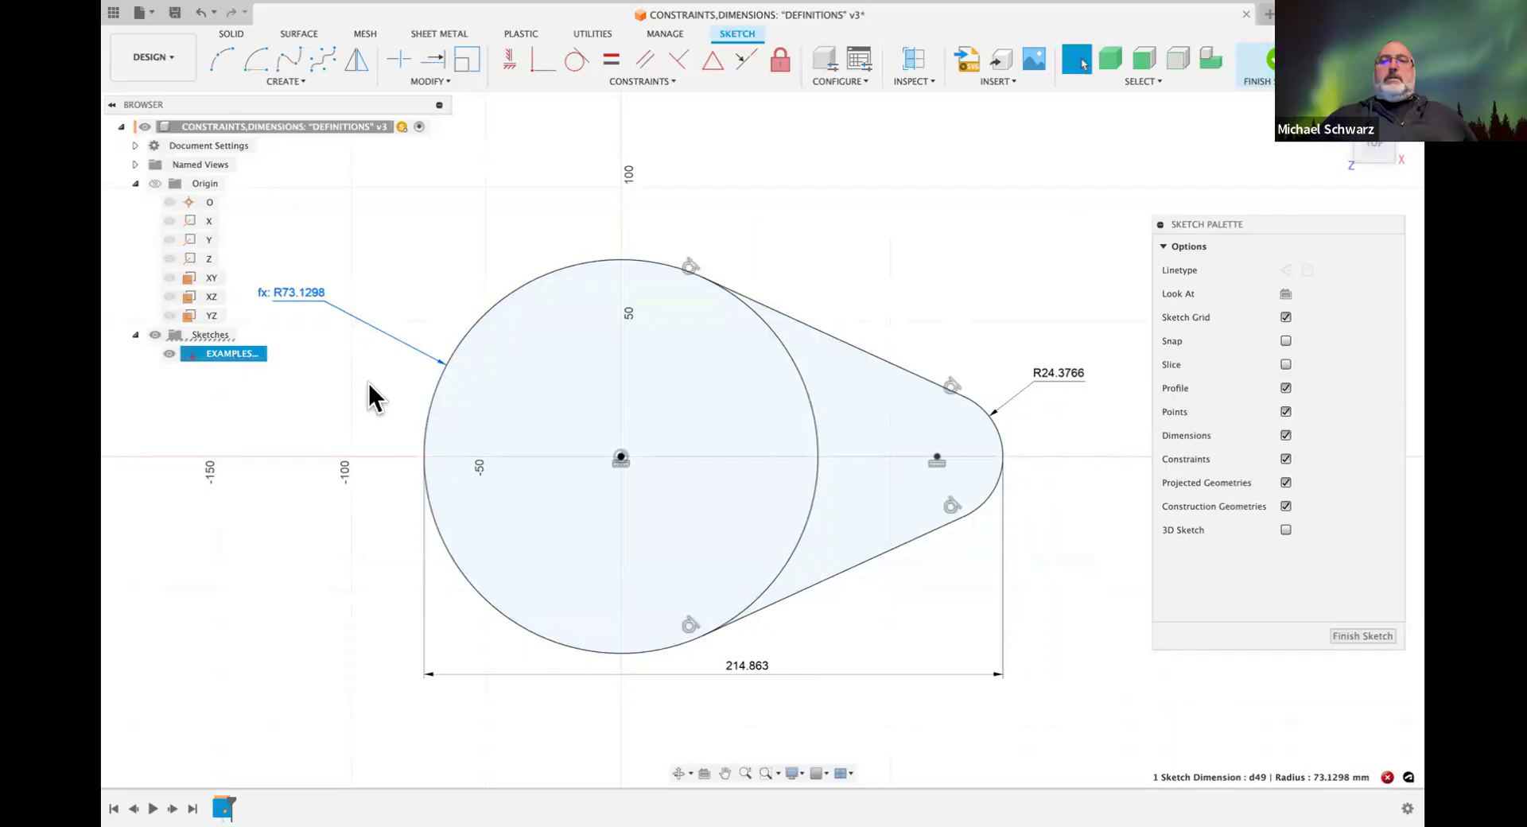
scroll(361, 408, down, 3)
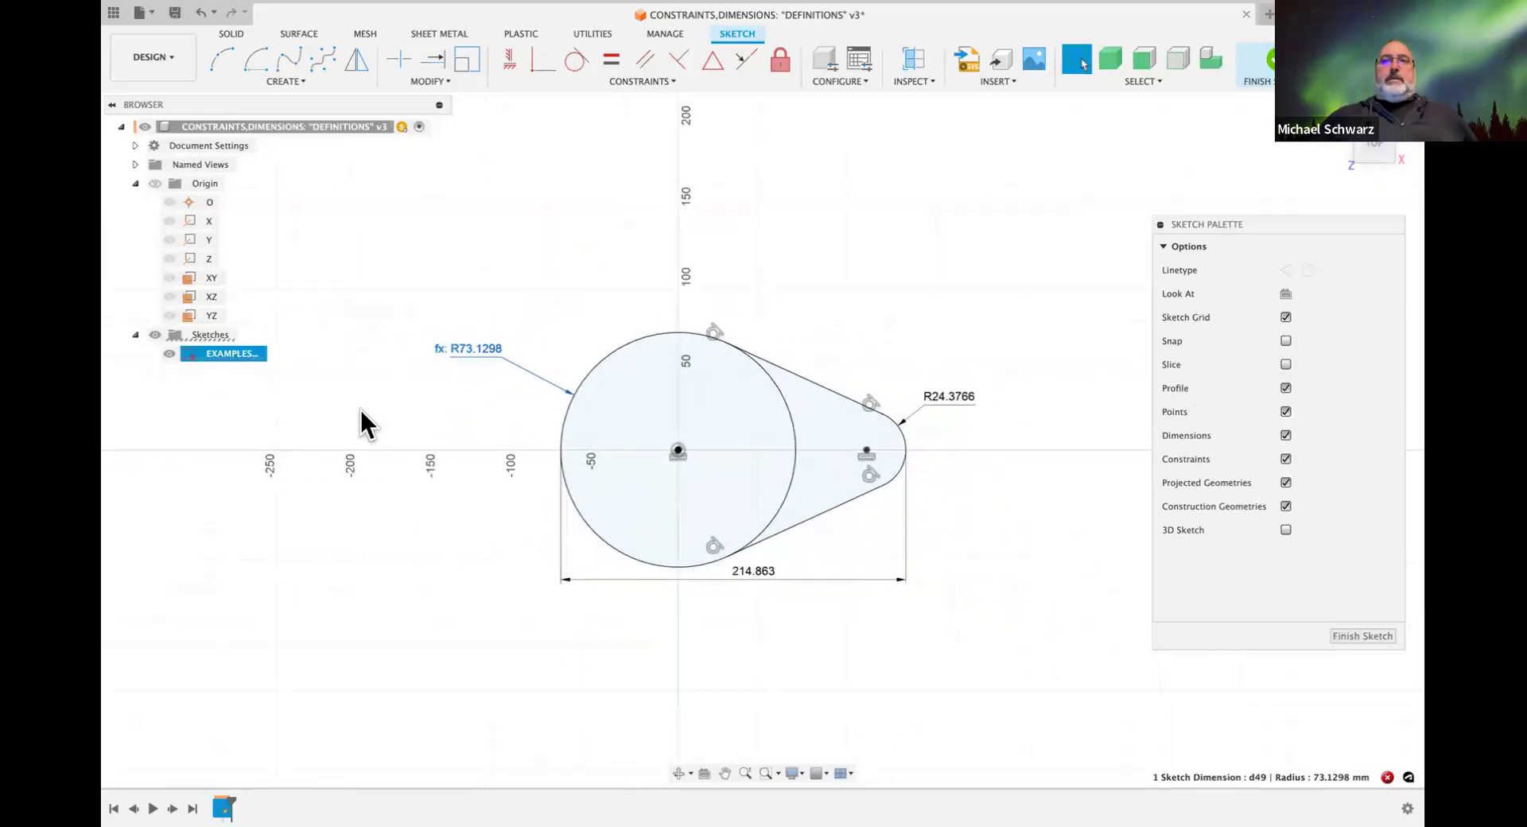
scroll(359, 408, left, 3)
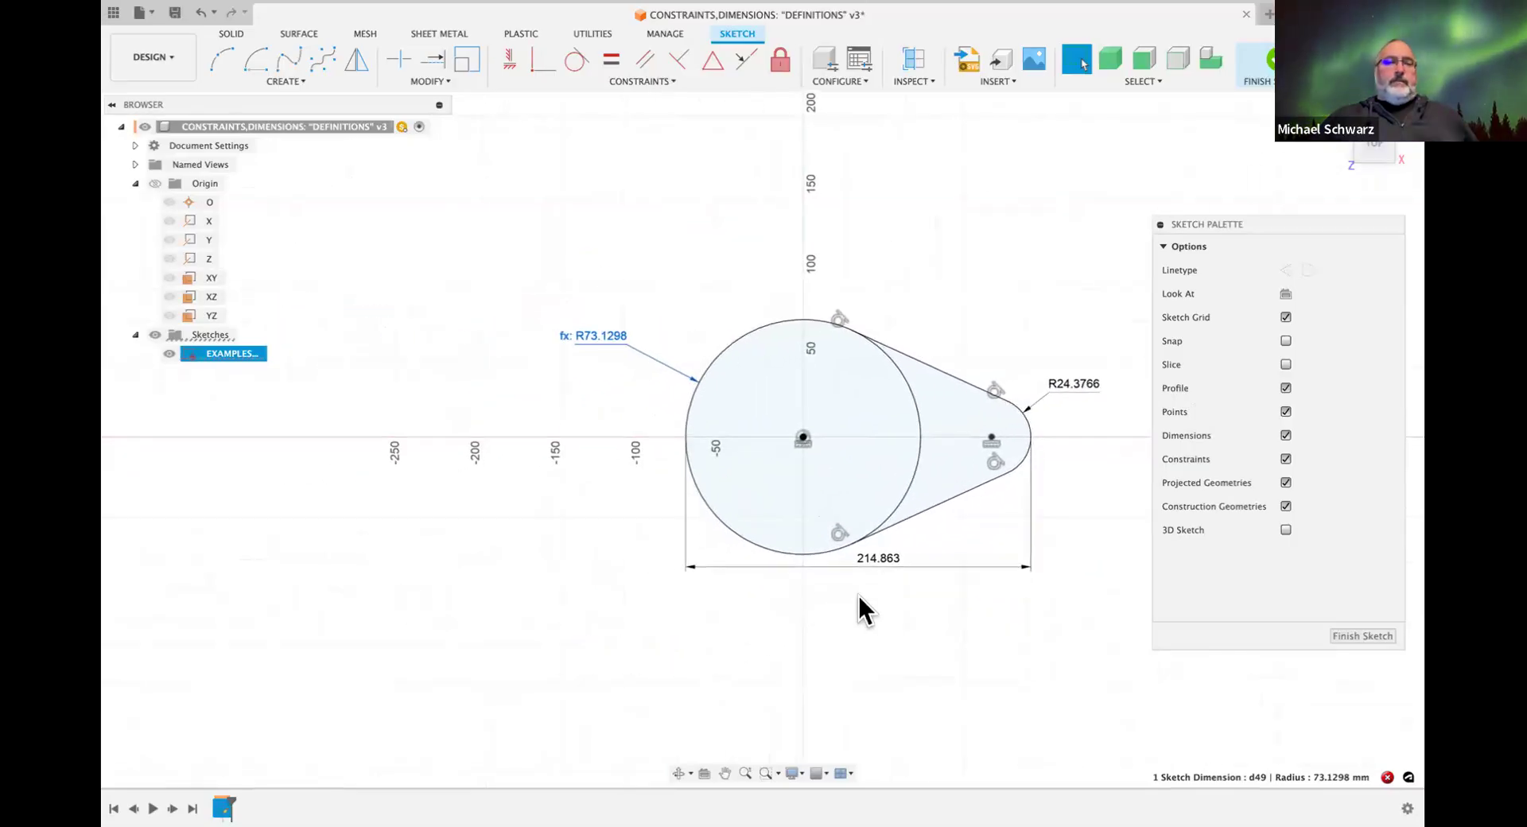
click(910, 607)
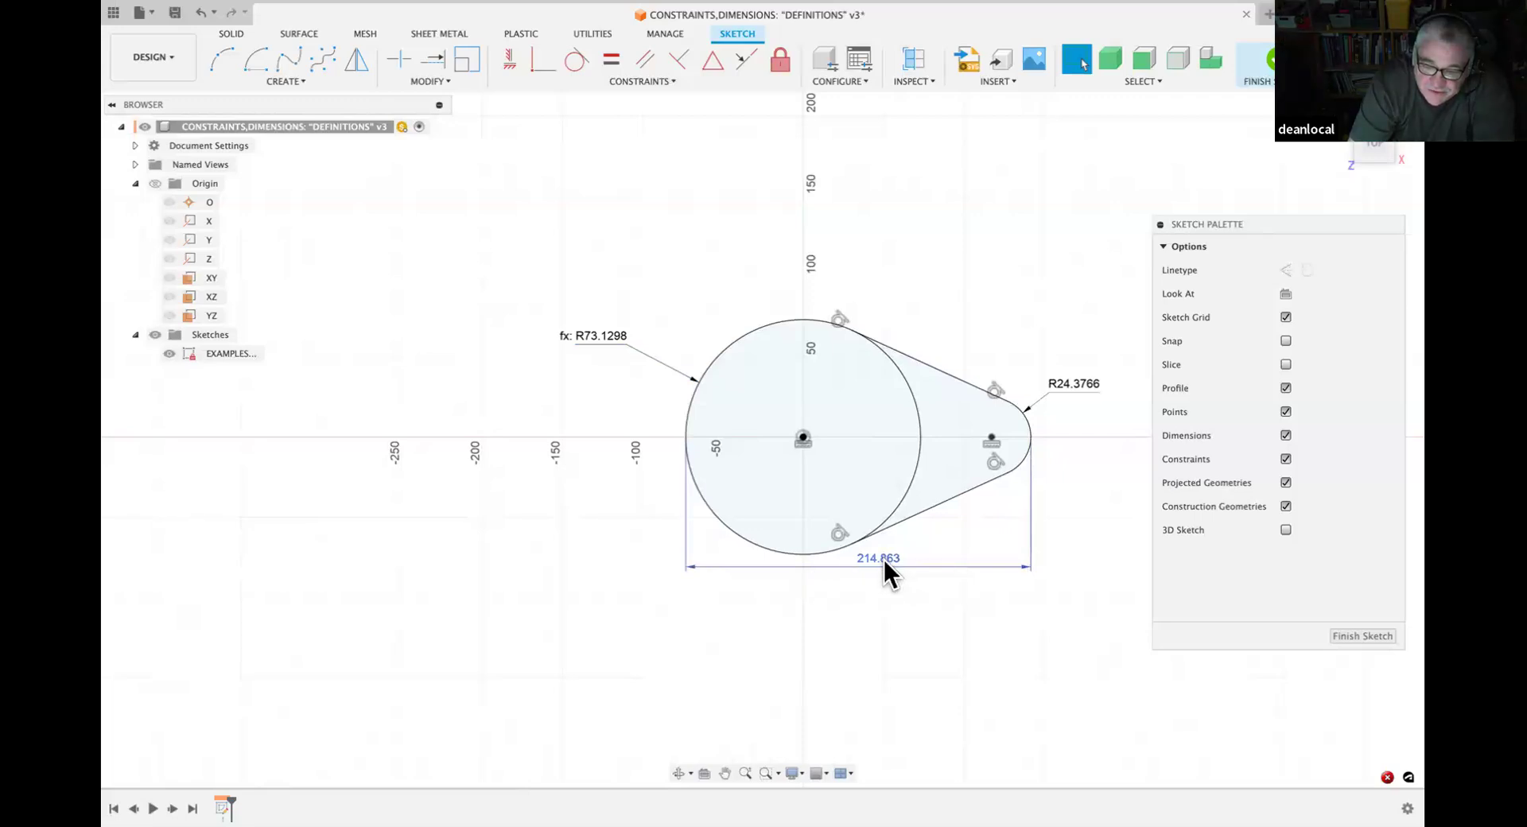
mouse_move(884, 560)
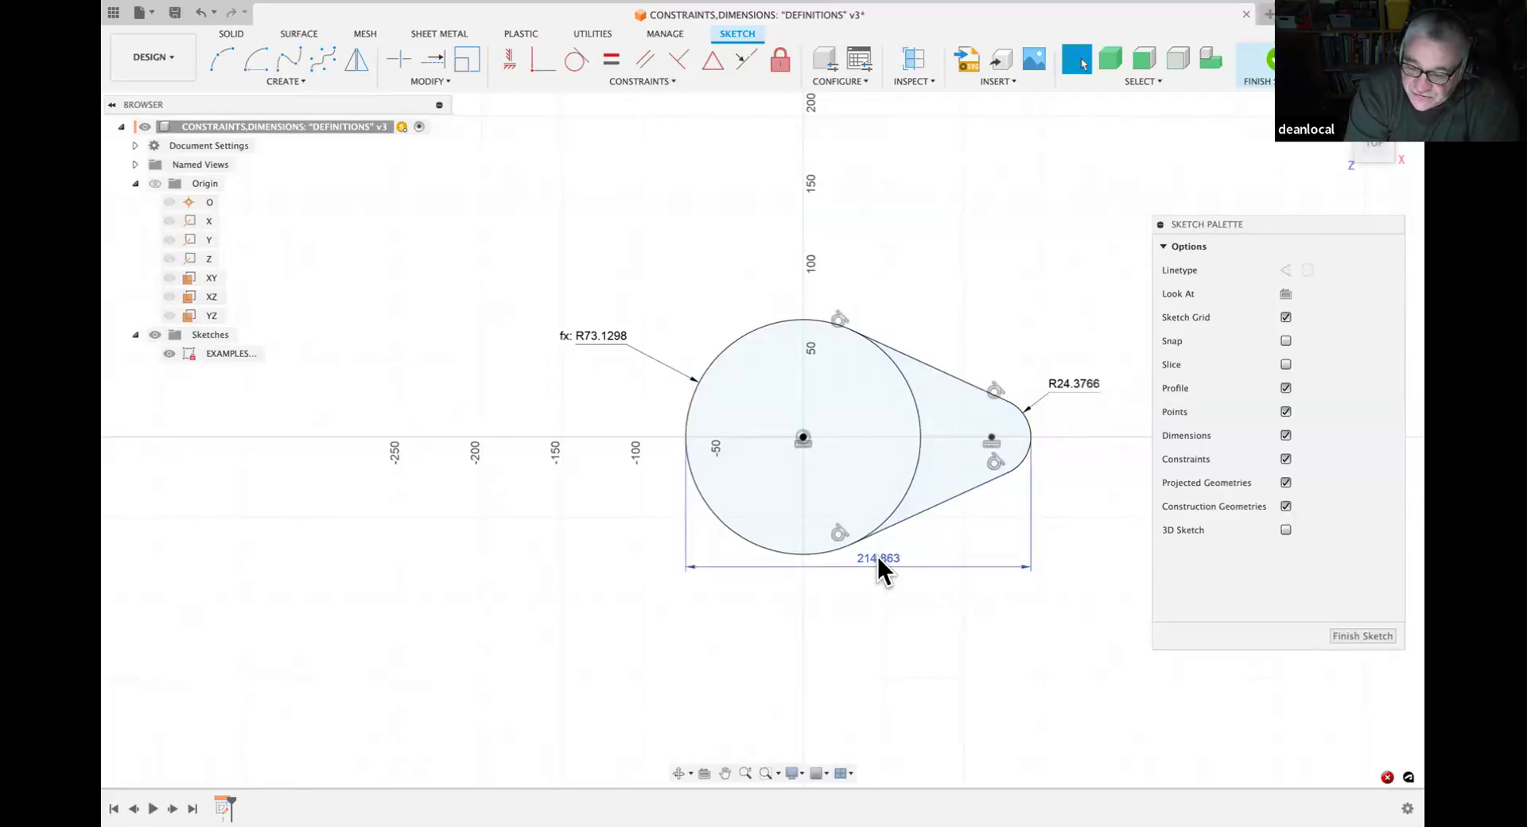
key(ctrl+z)
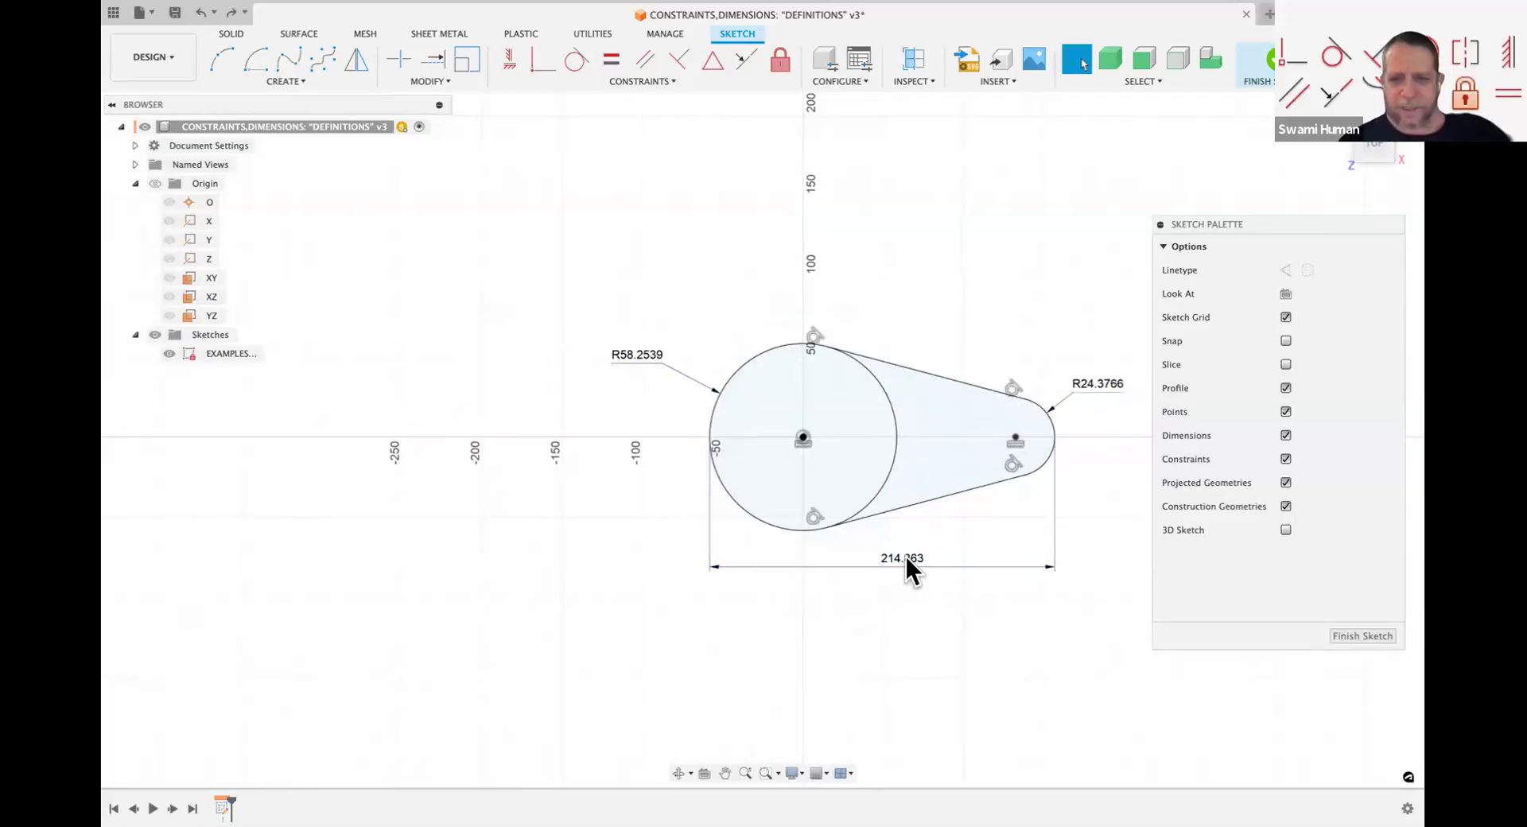
Step: Link the large circle's radius to the end arc's radius with the expression d47*1.5
double_click(634, 356)
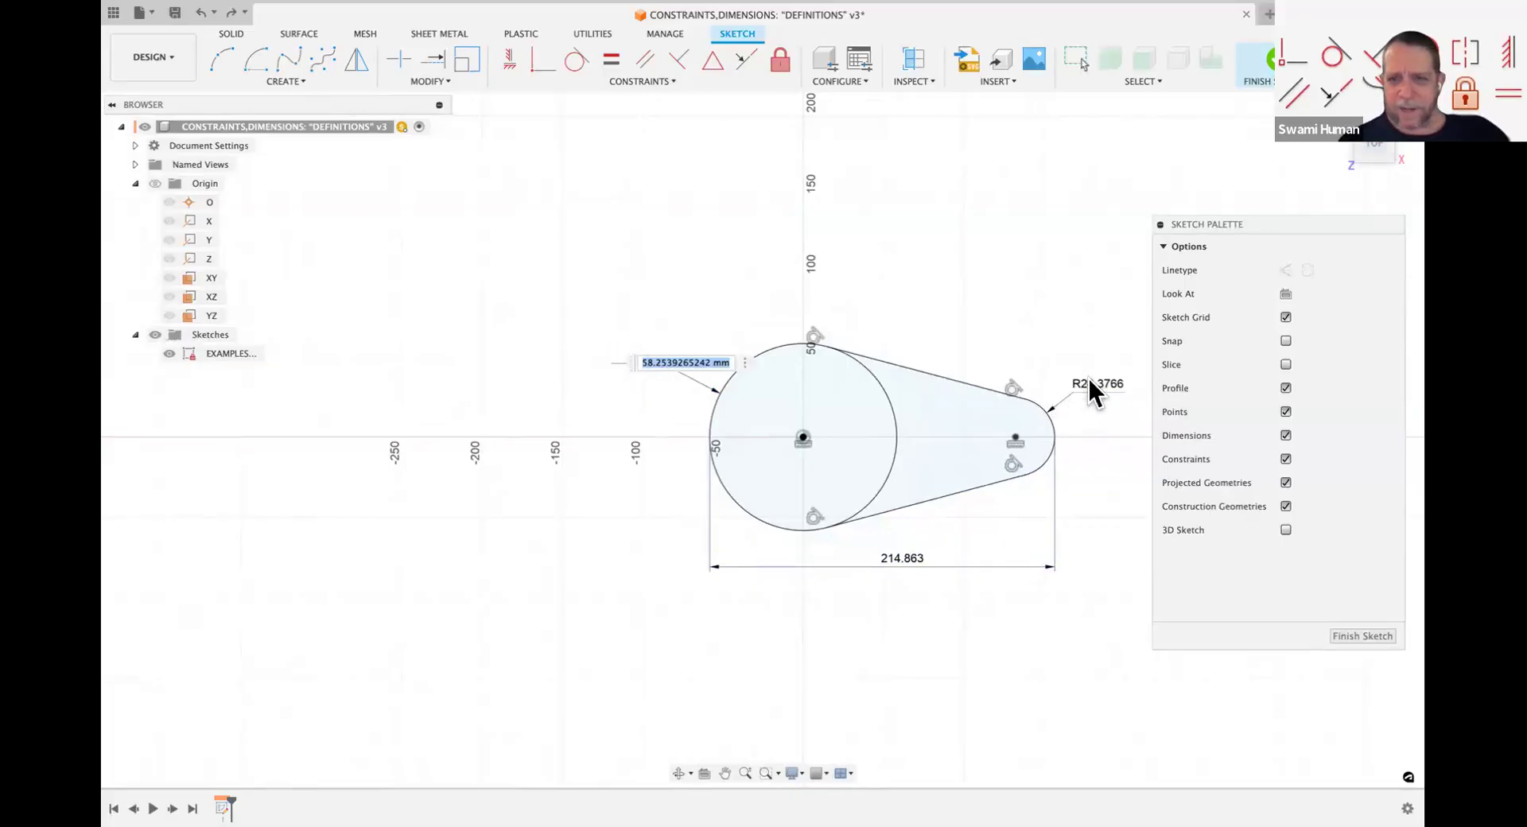
click(1091, 394)
click(1096, 395)
click(1093, 382)
key(BackSpace)
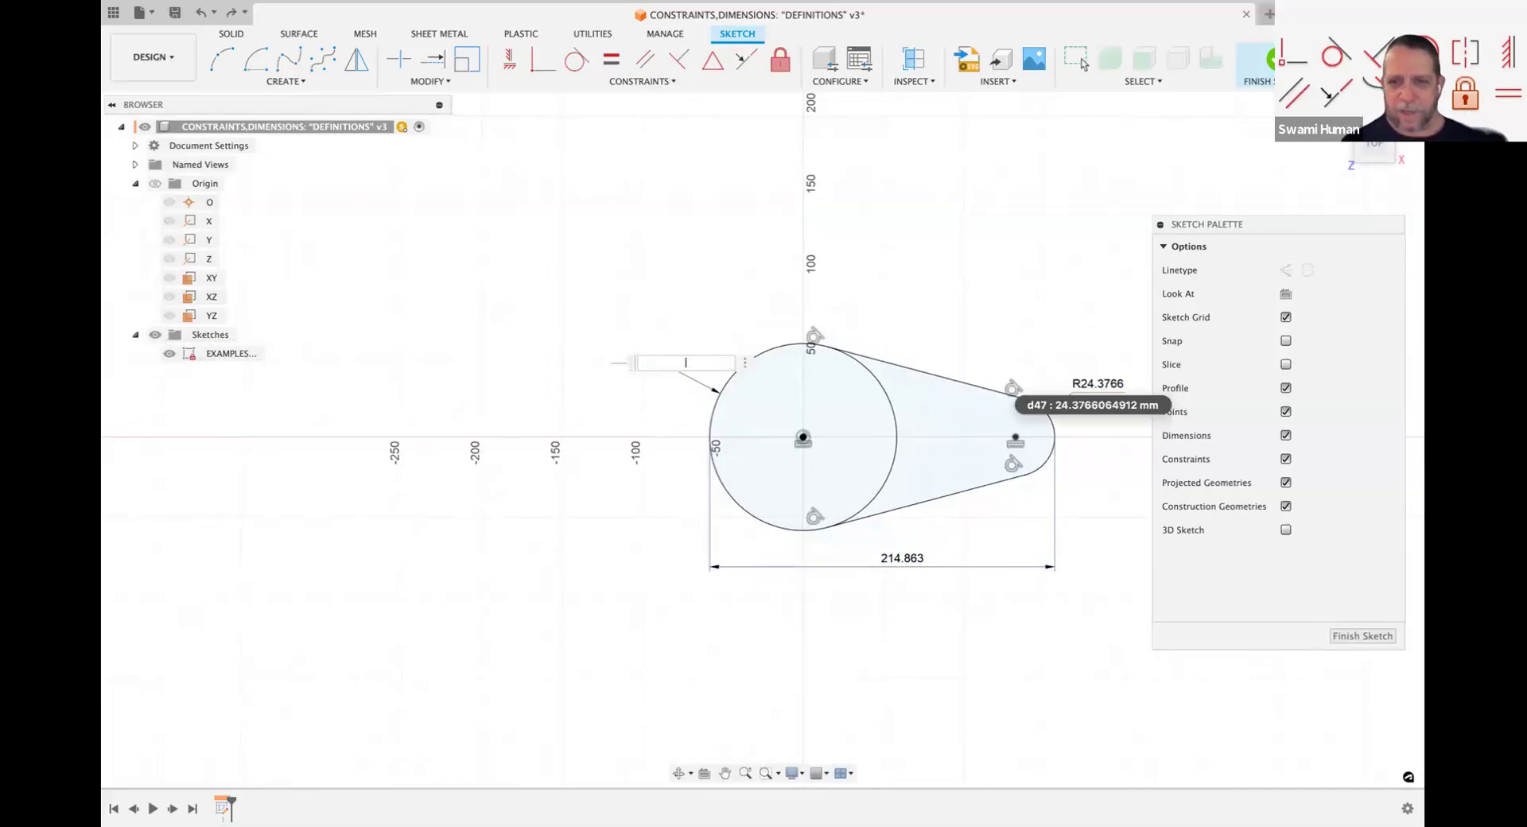
click(1086, 380)
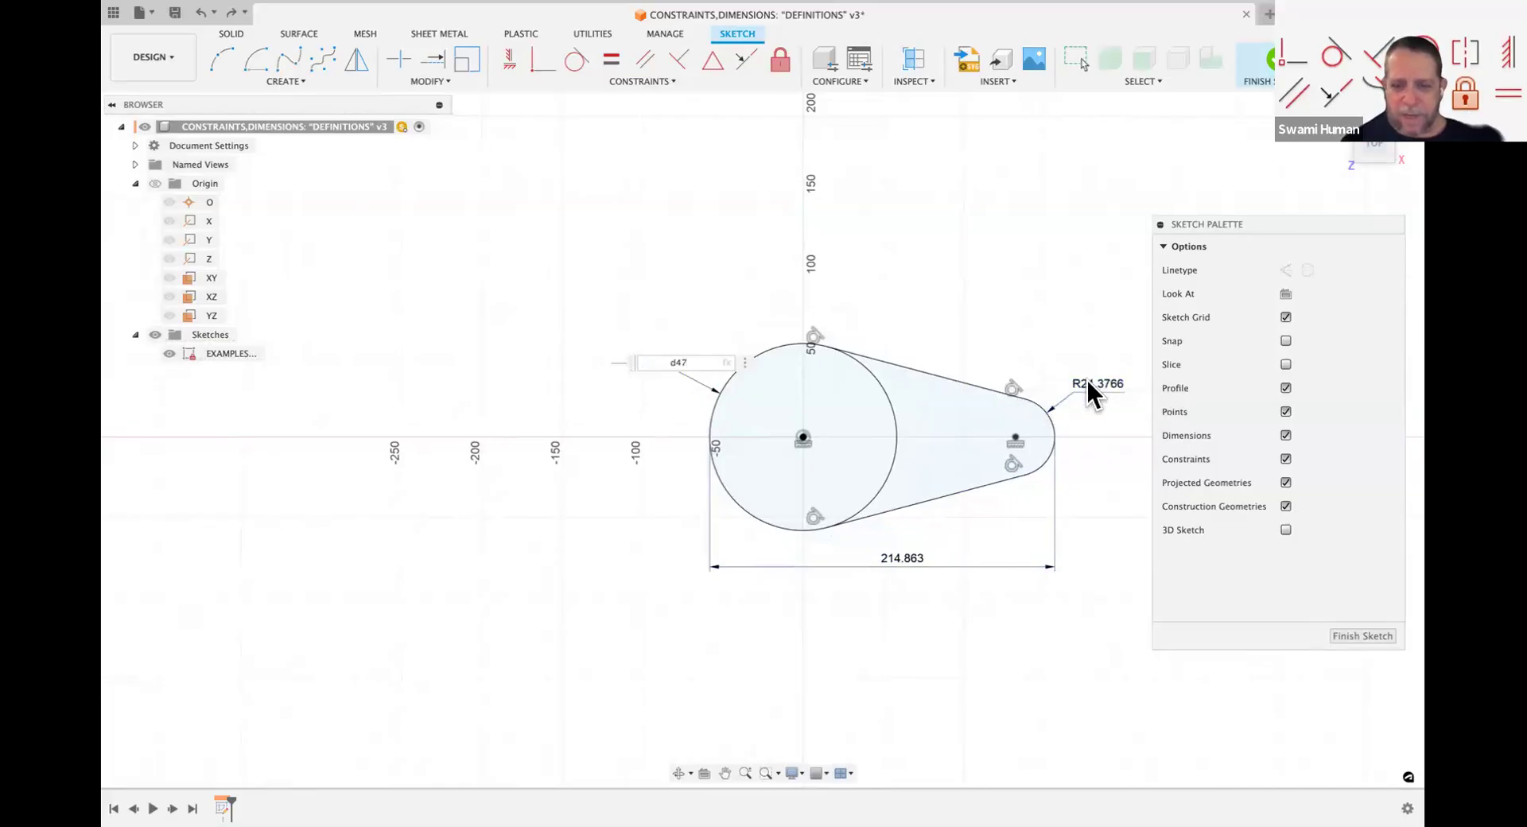
text(*1.5)
key(Return)
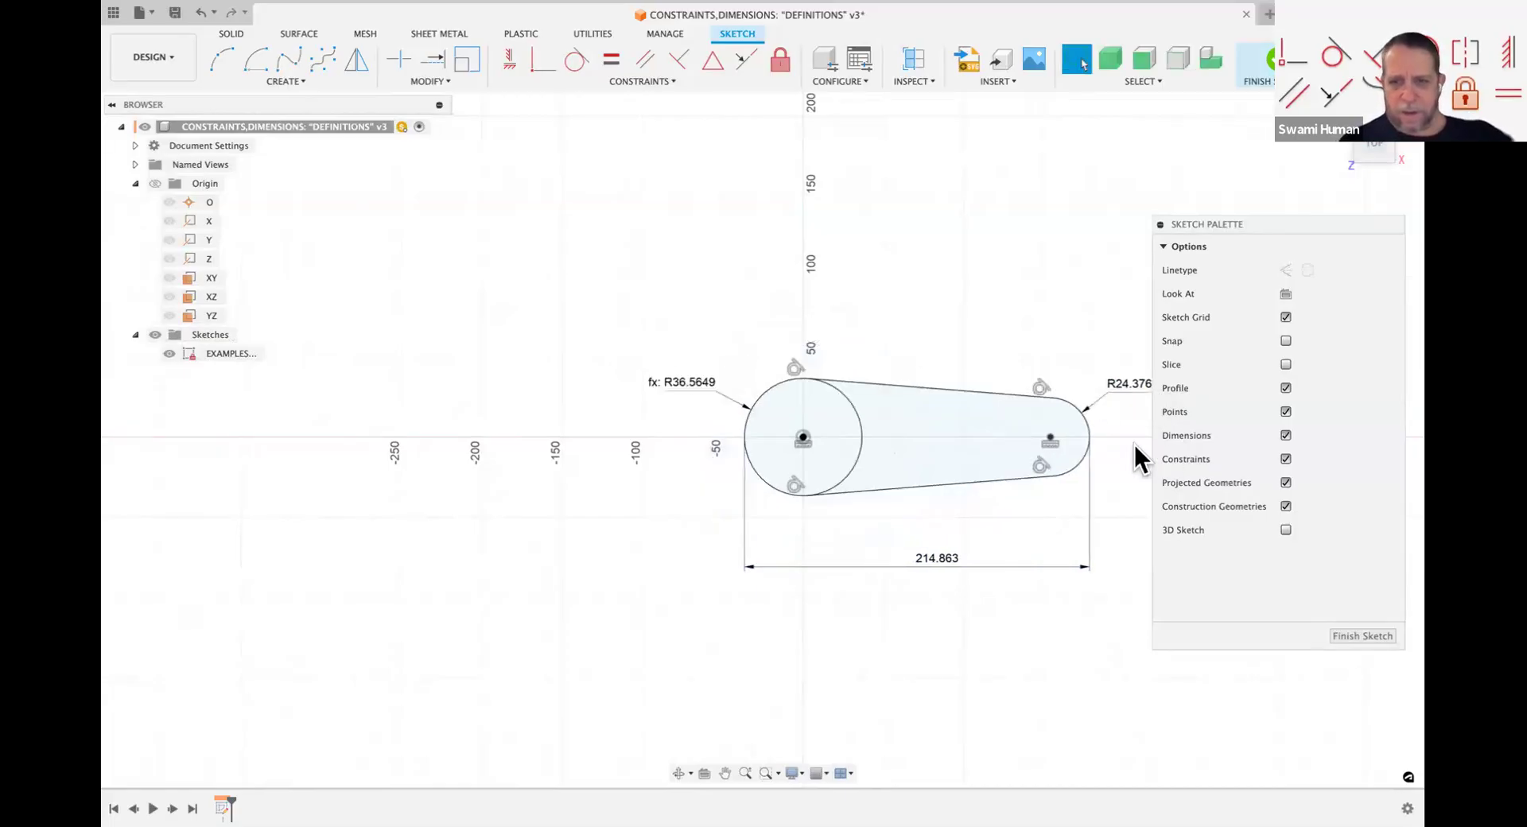
Step: Set the end arc's radius to 40 mm
double_click(1116, 386)
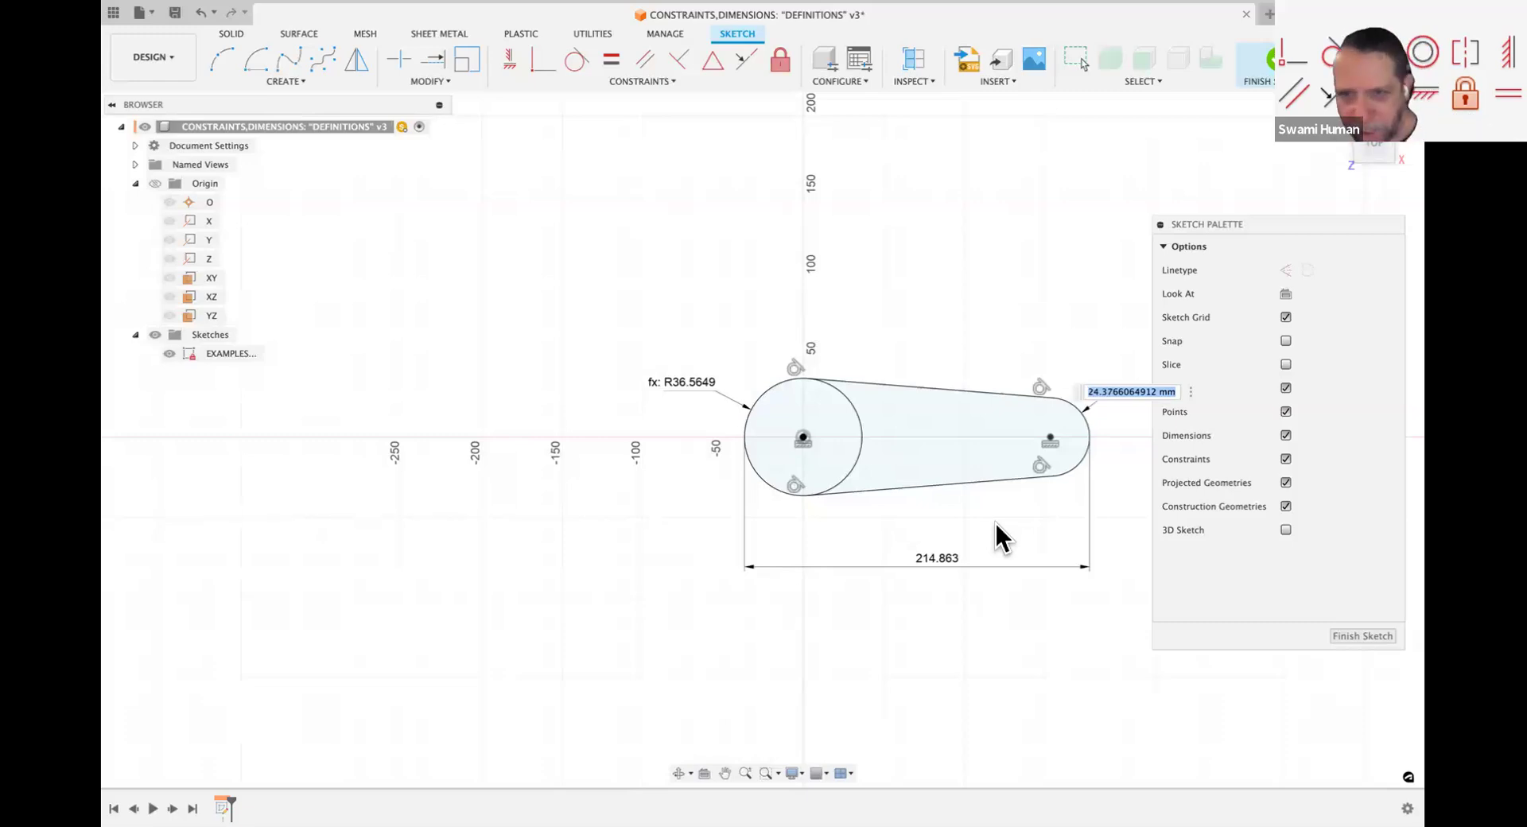
text(40)
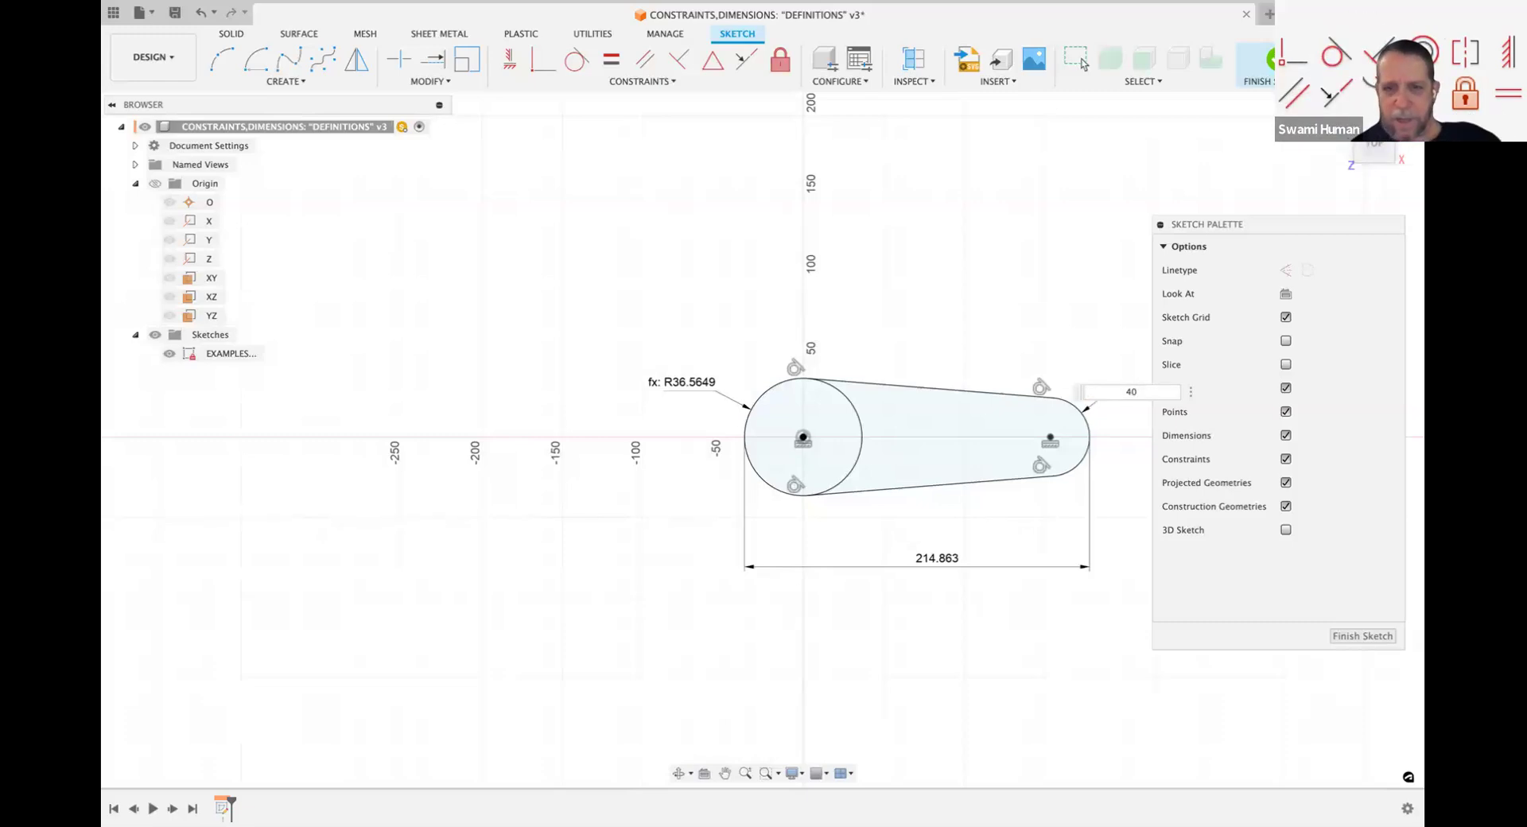
key(Return)
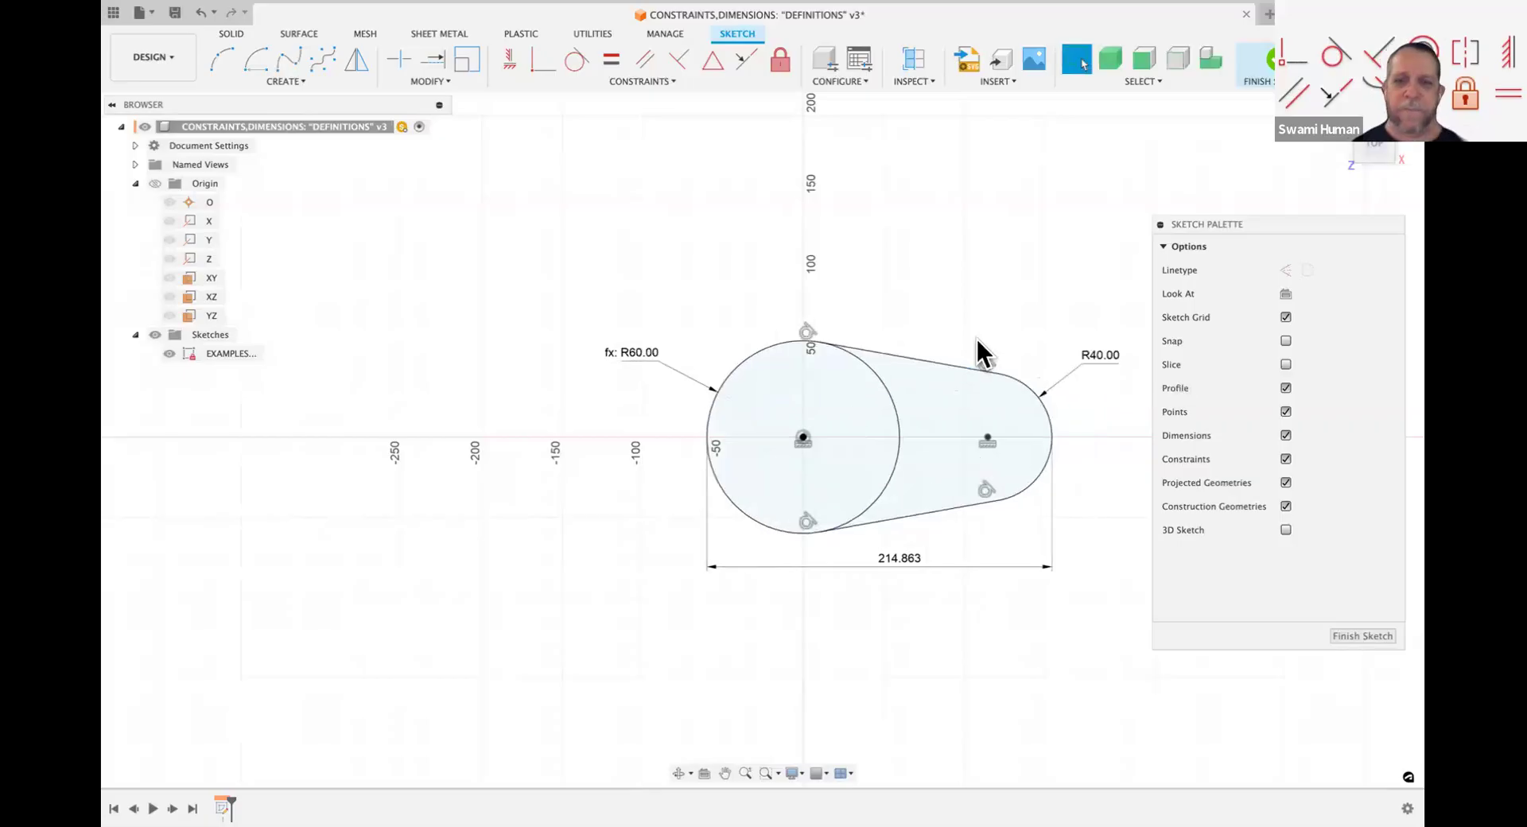
Step: Check the large circle's radius expression and toggle the overall length dimension to driven
scroll(975, 337, right, 3)
scroll(976, 336, left, 1)
scroll(976, 339, left, 1)
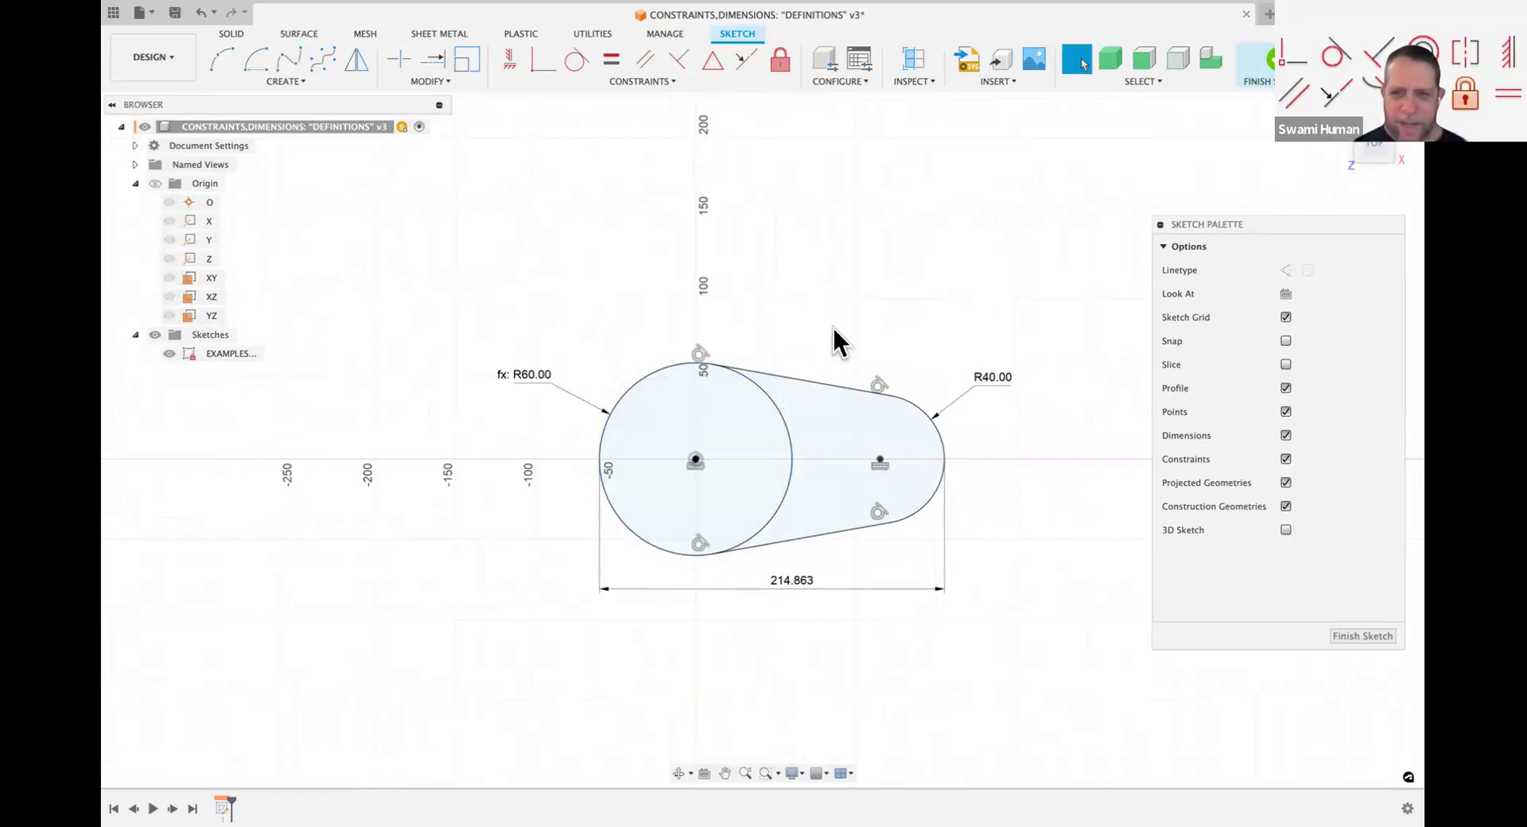
double_click(527, 378)
key(Right)
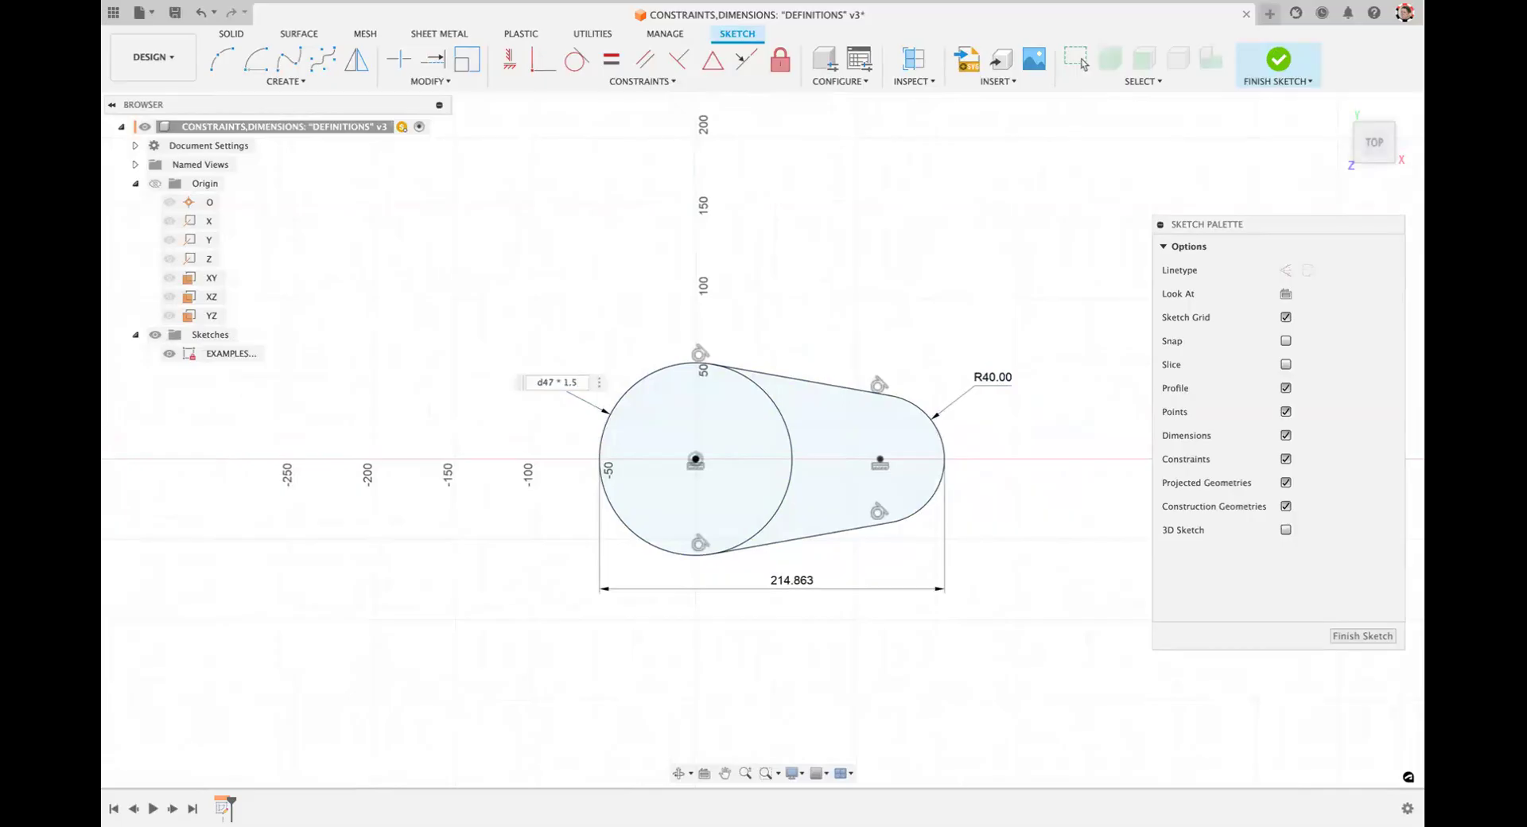
key(Return)
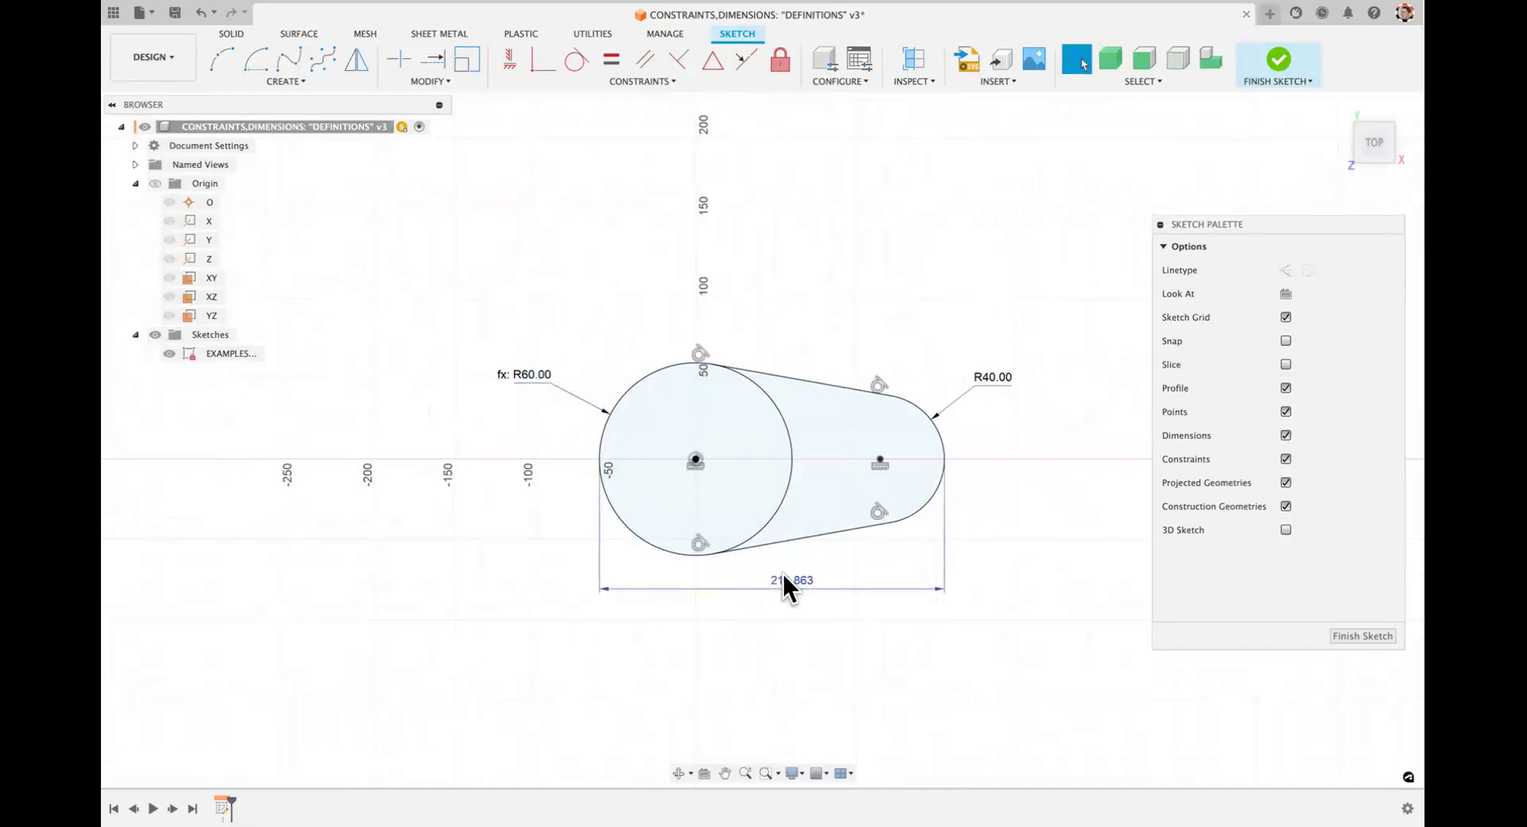
right_click(785, 574)
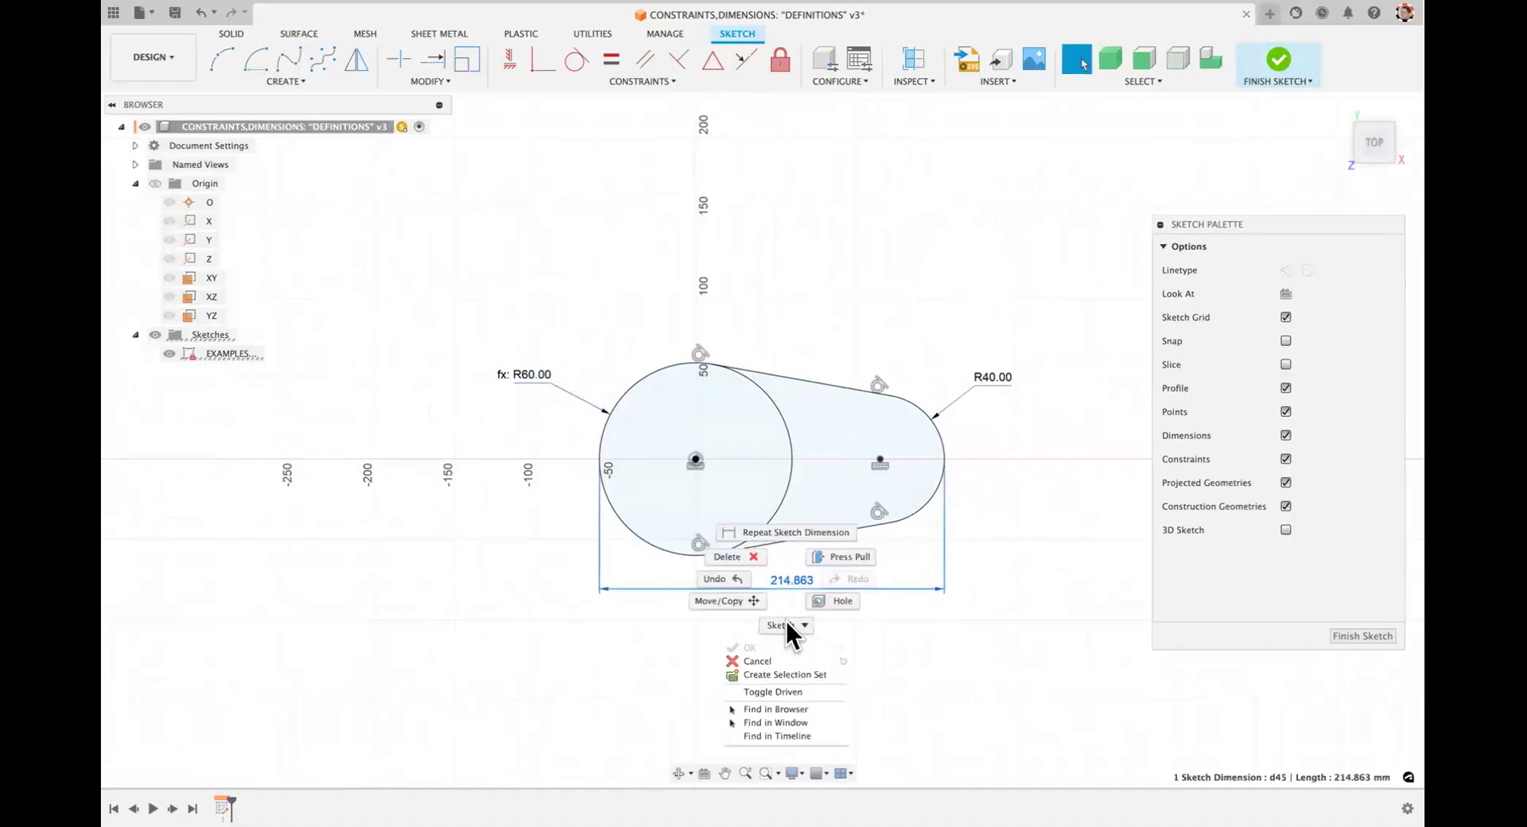
click(781, 690)
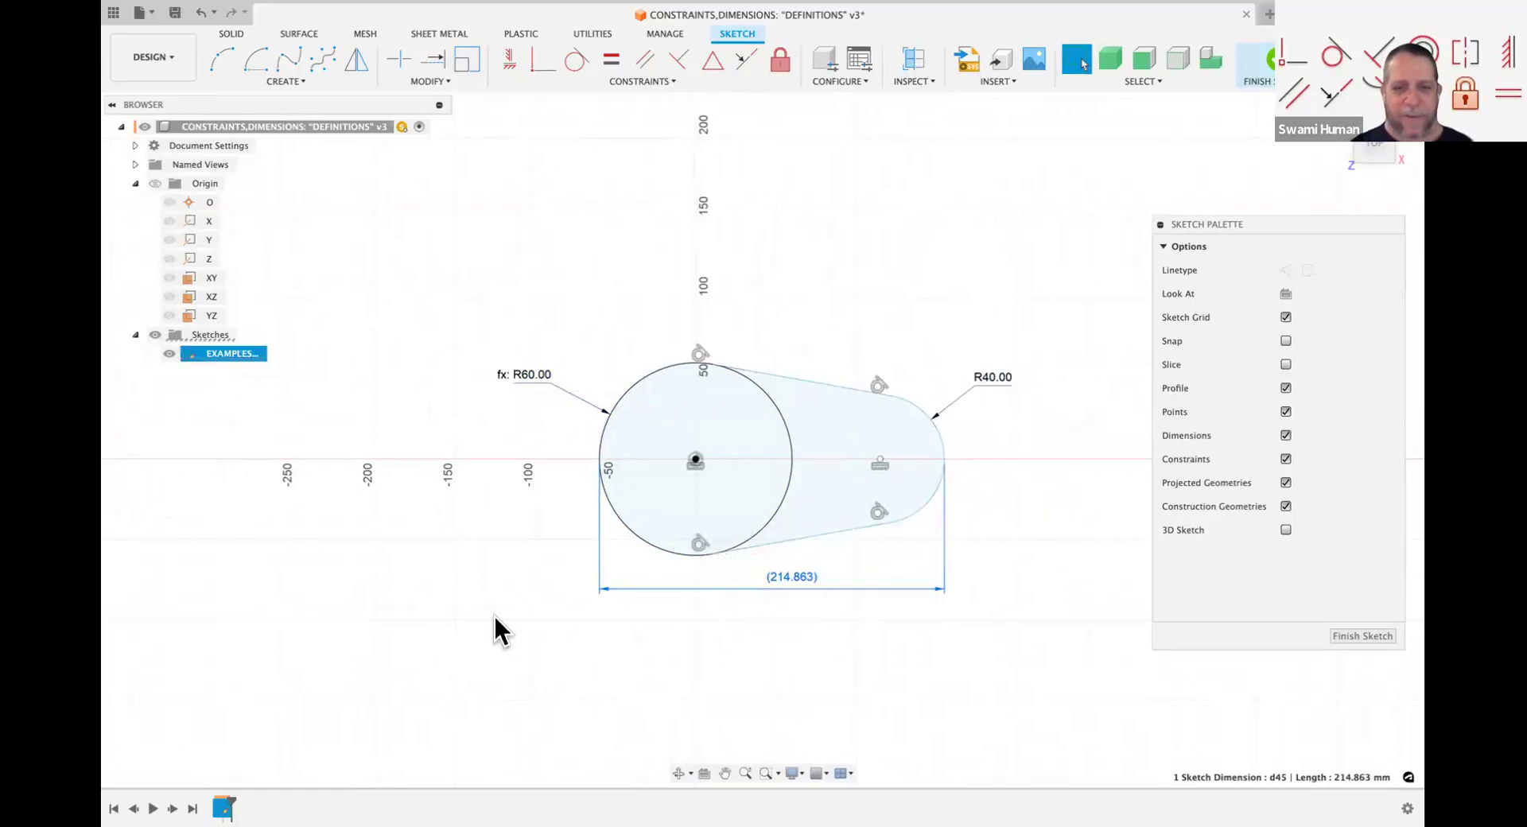
Step: Try the expression d47 * 3 for the large circle's radius with the overall length driven, and undo it
double_click(522, 374)
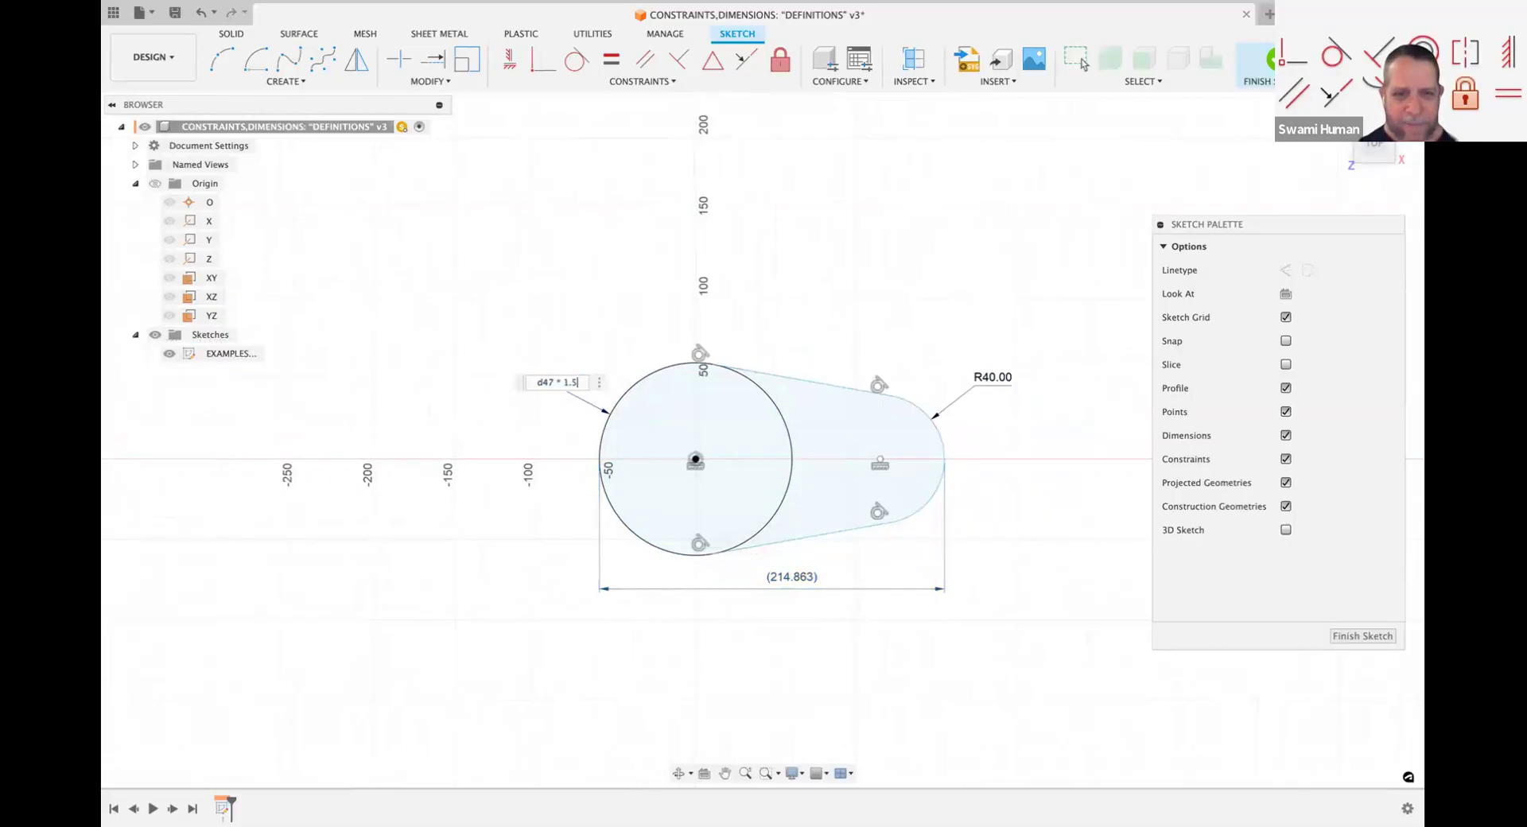
key(BackSpace)
key(BackSpace)
key(BackSpace)
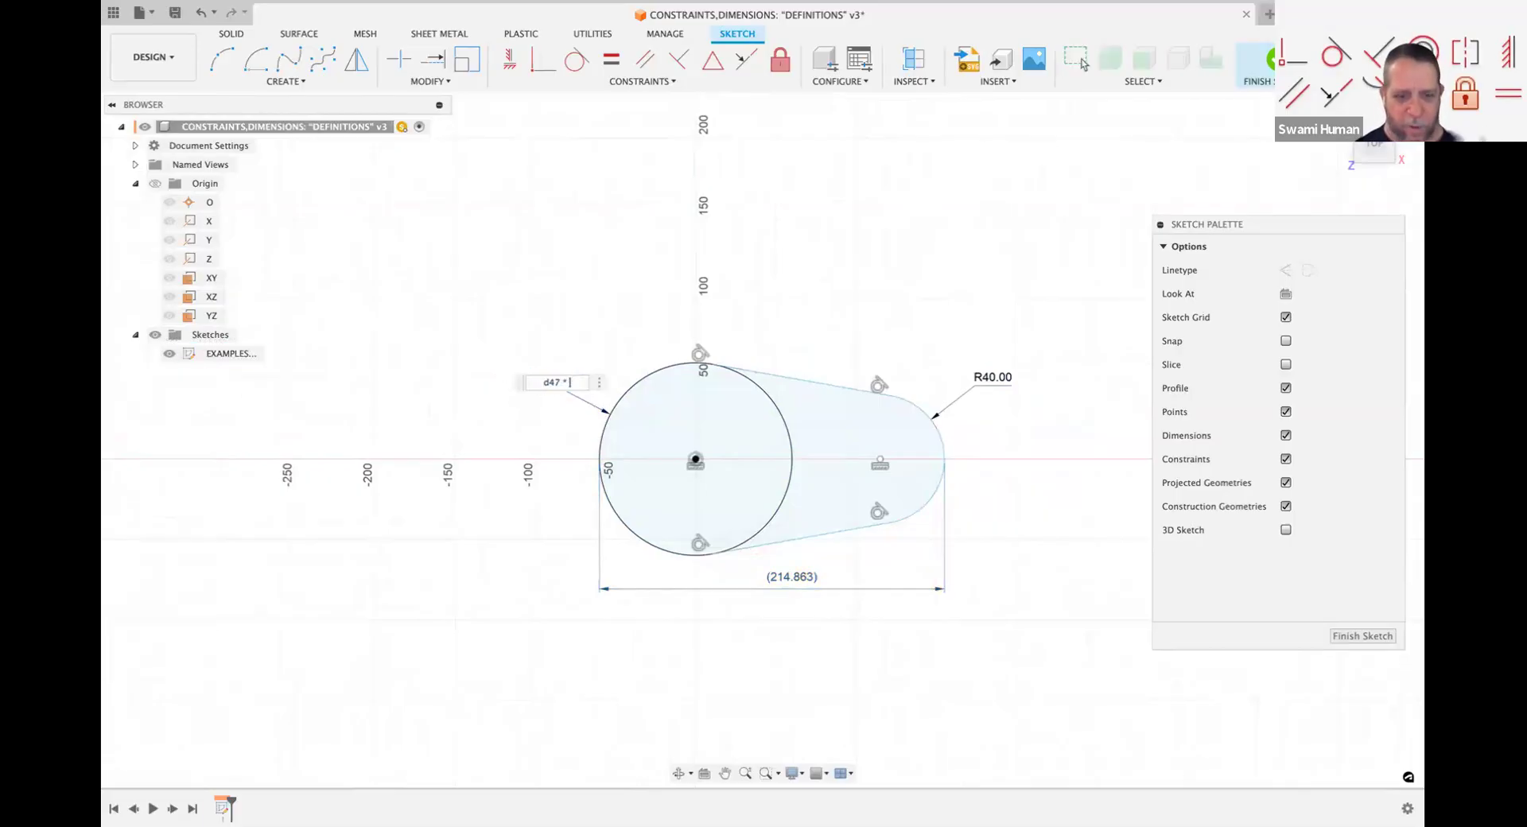
text(3)
key(Return)
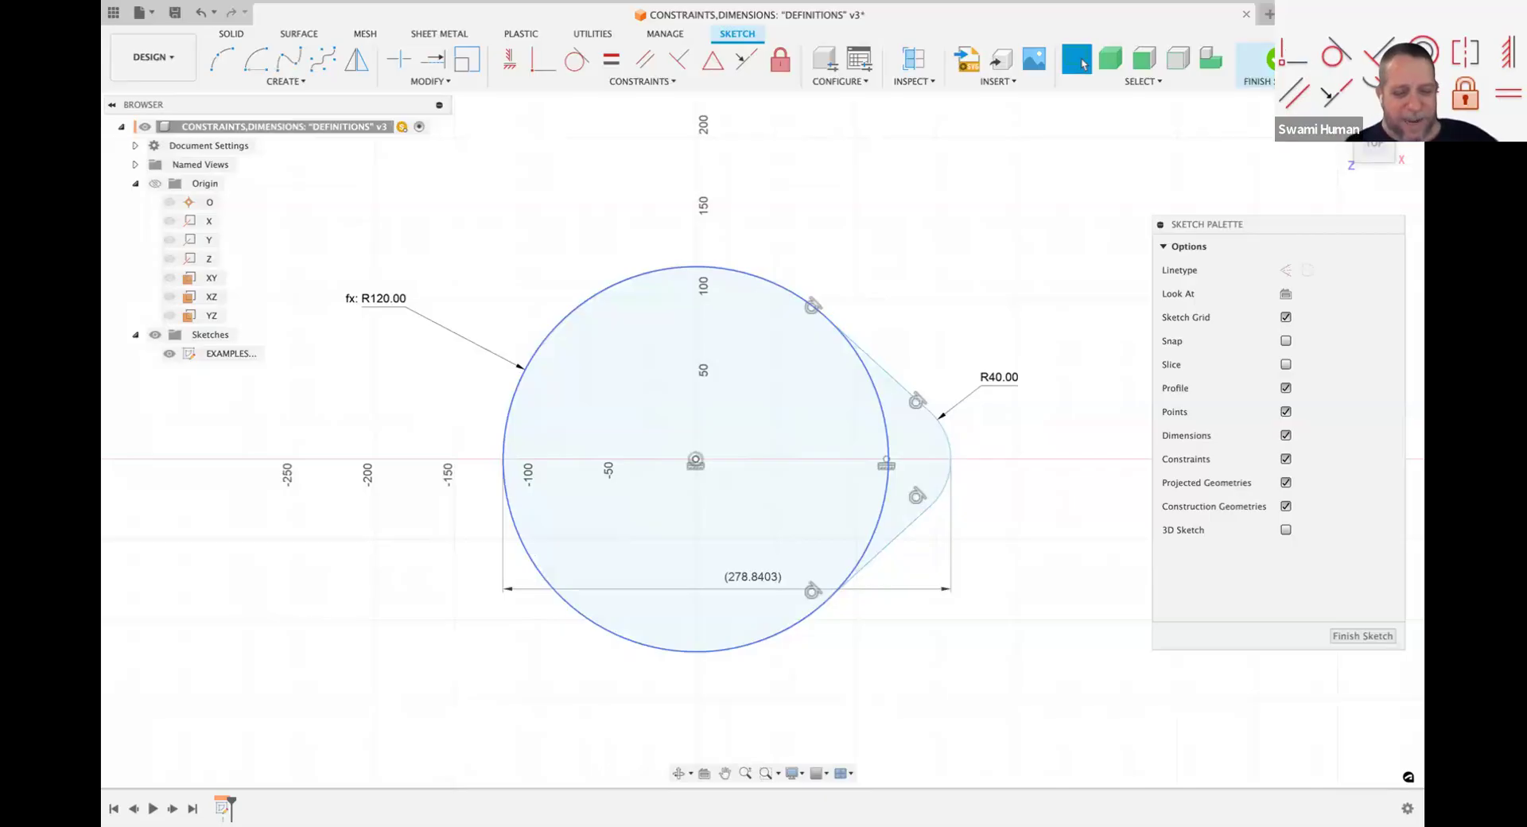
key(super+z)
key(super+z)
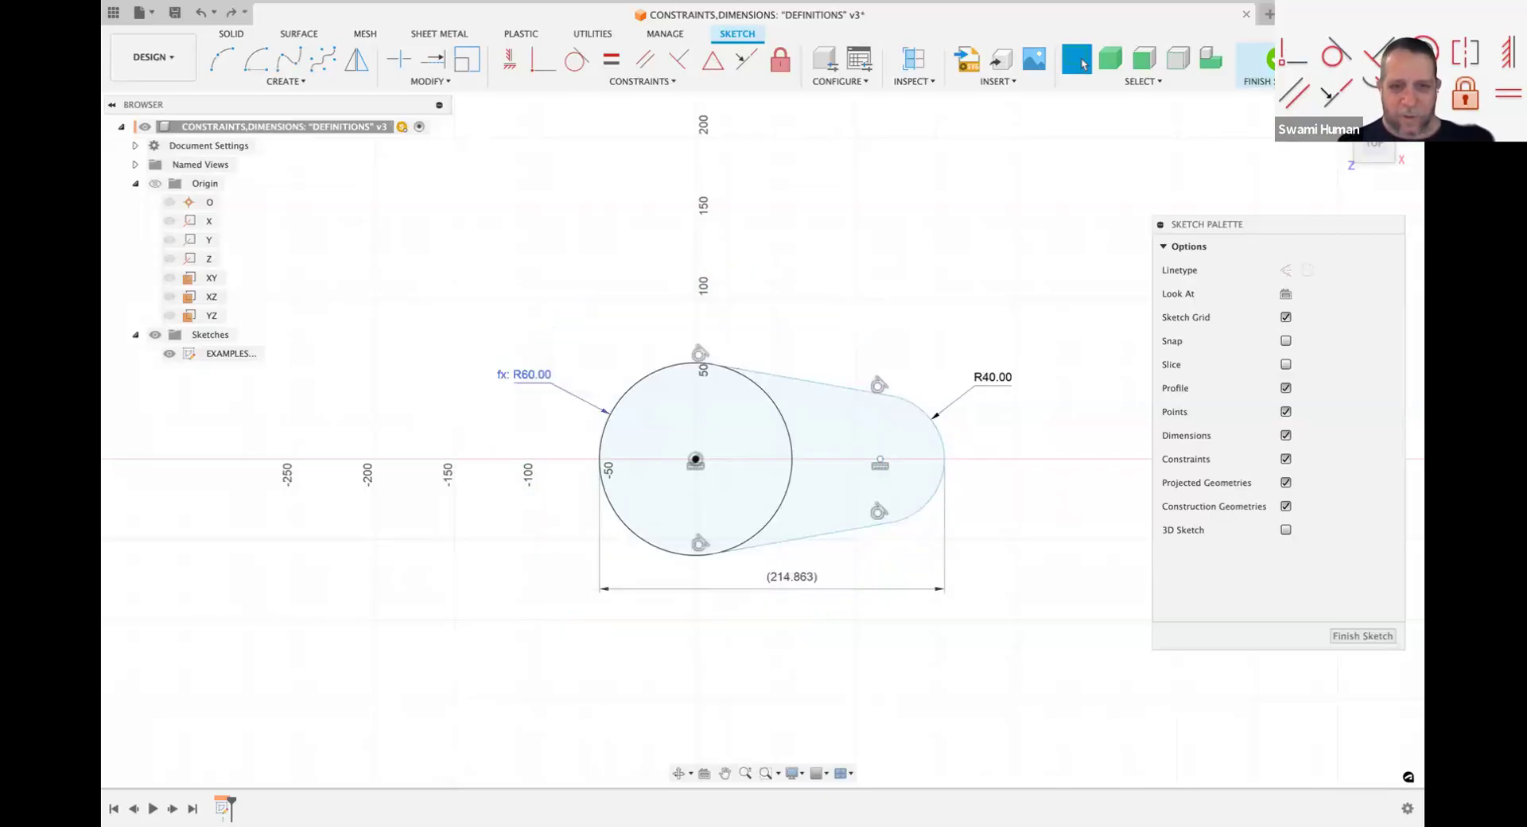
Step: Undo the radius expression and end arc radius changes, and reposition the large circle's radius dimension above the circle
key(super+z)
key(super+z)
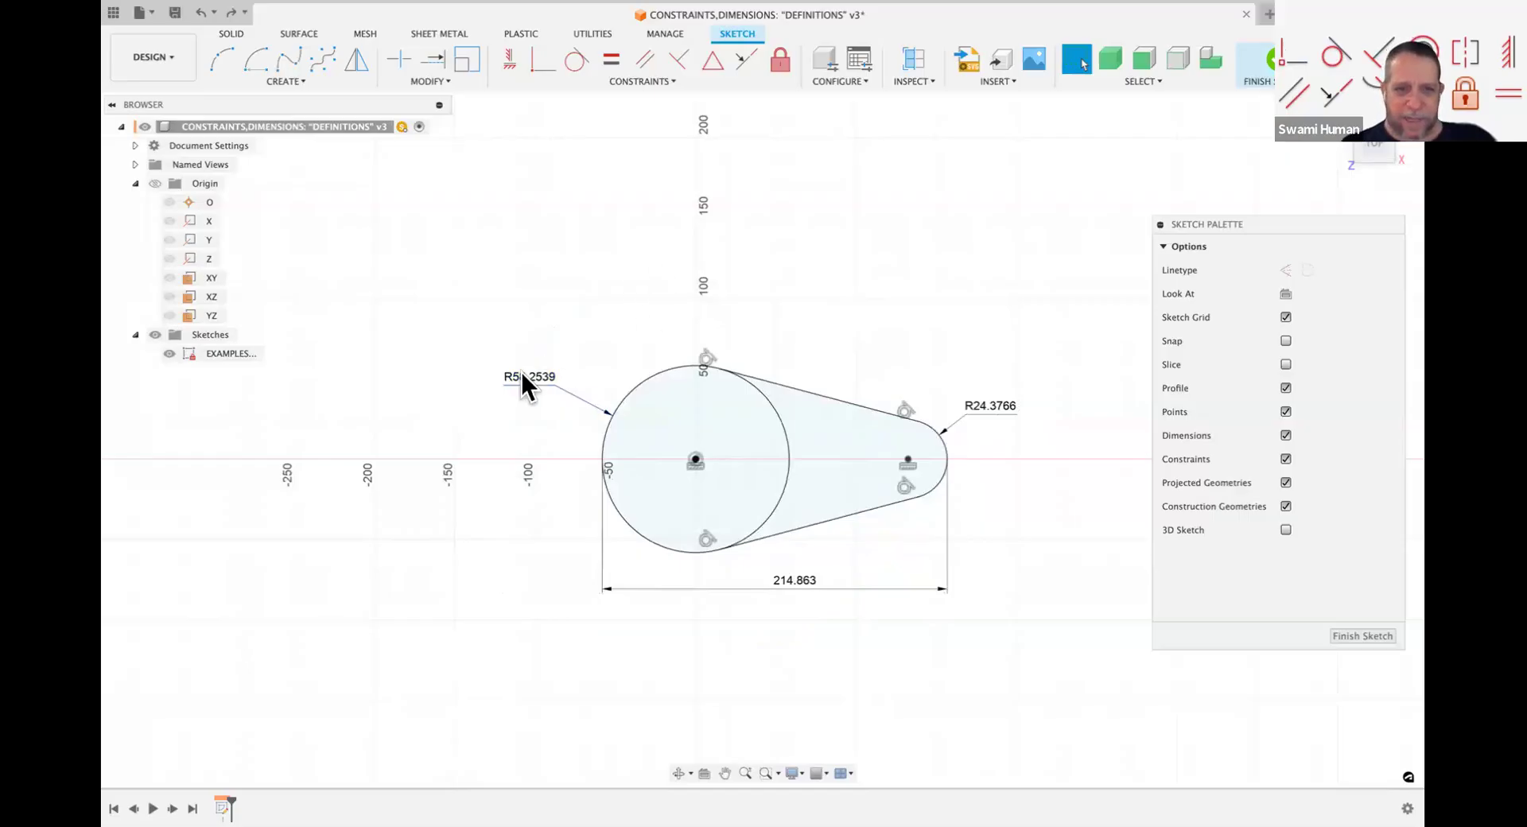
drag(627, 327, 666, 291)
key(Escape)
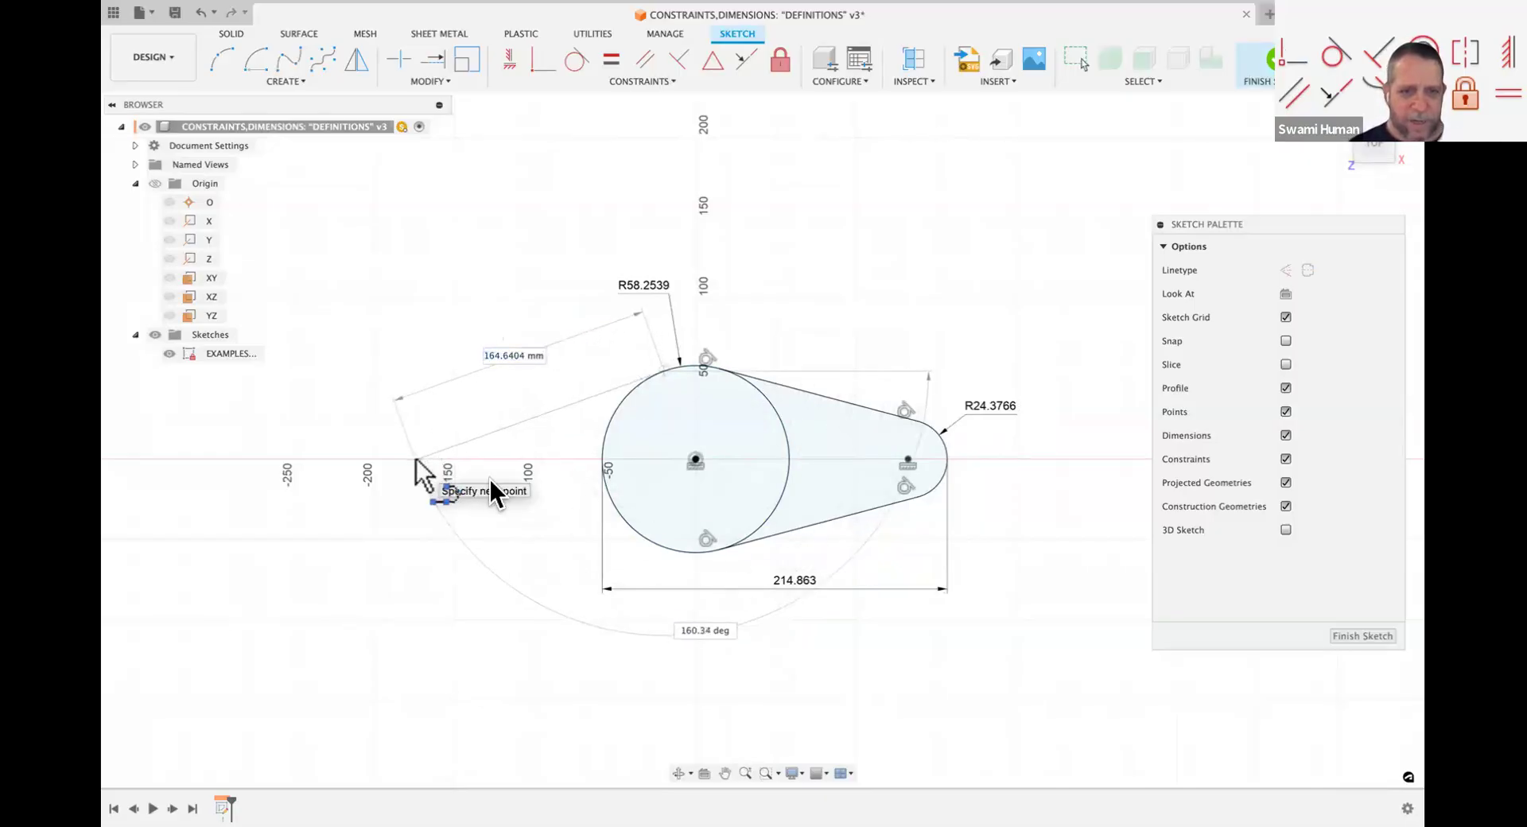
Step: Draw two lines, about 165 mm and 141 mm long, from the large circle to a shared point on its left, and make the lower one tangent
click(415, 460)
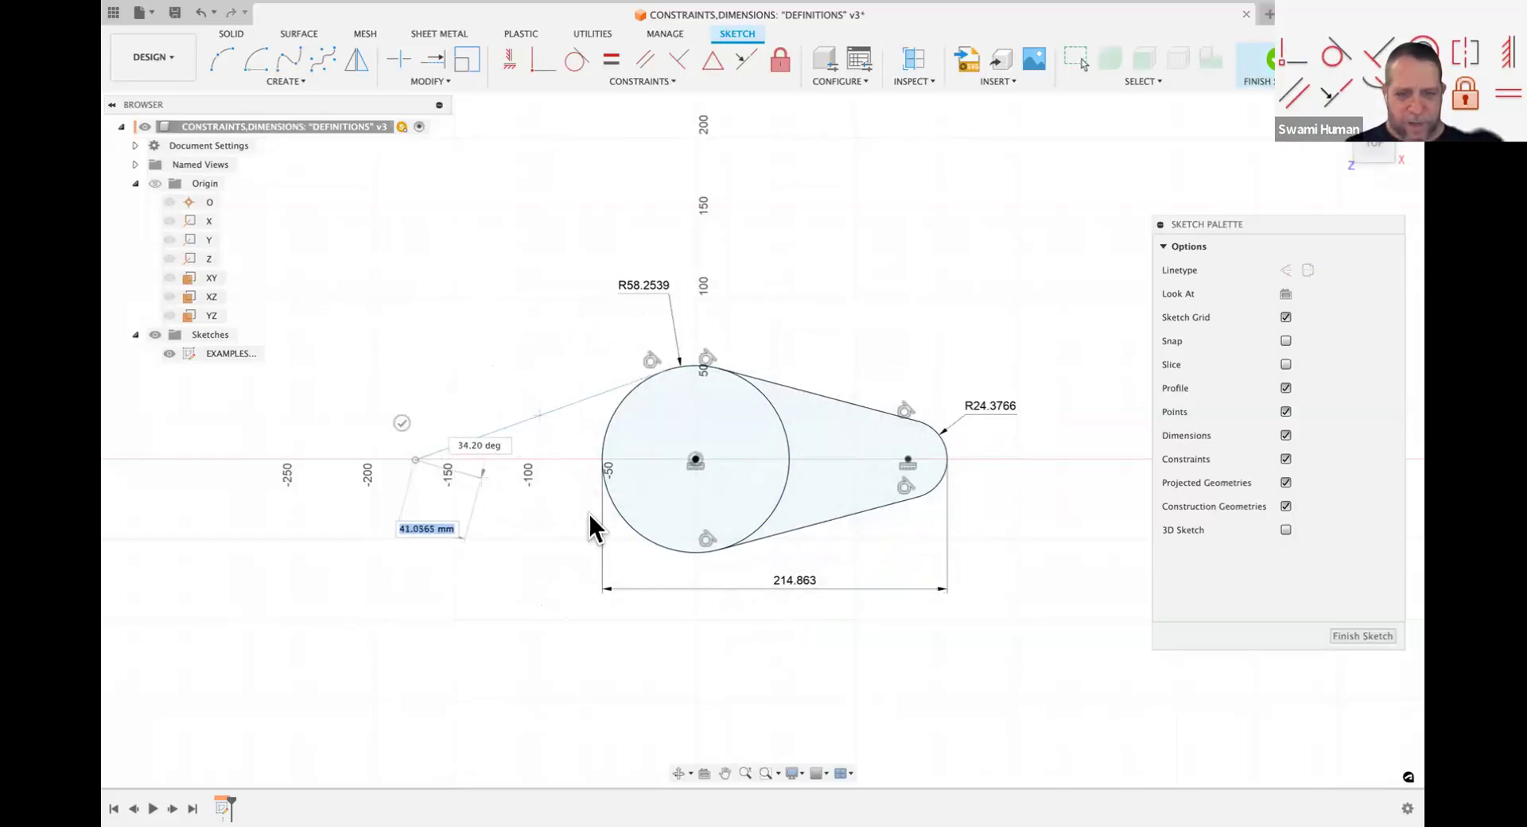
click(632, 527)
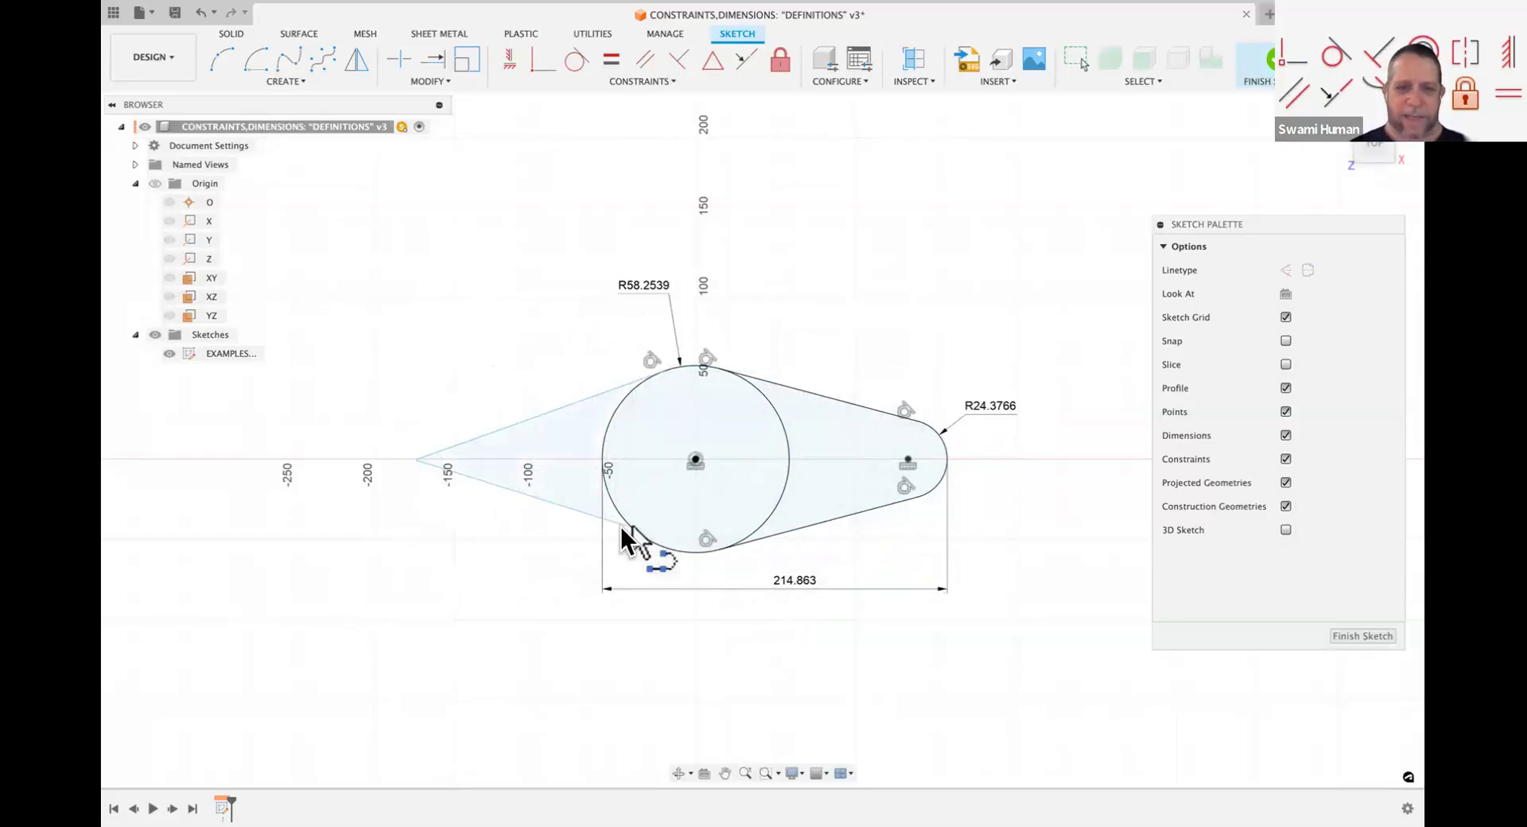
key(Escape)
click(575, 60)
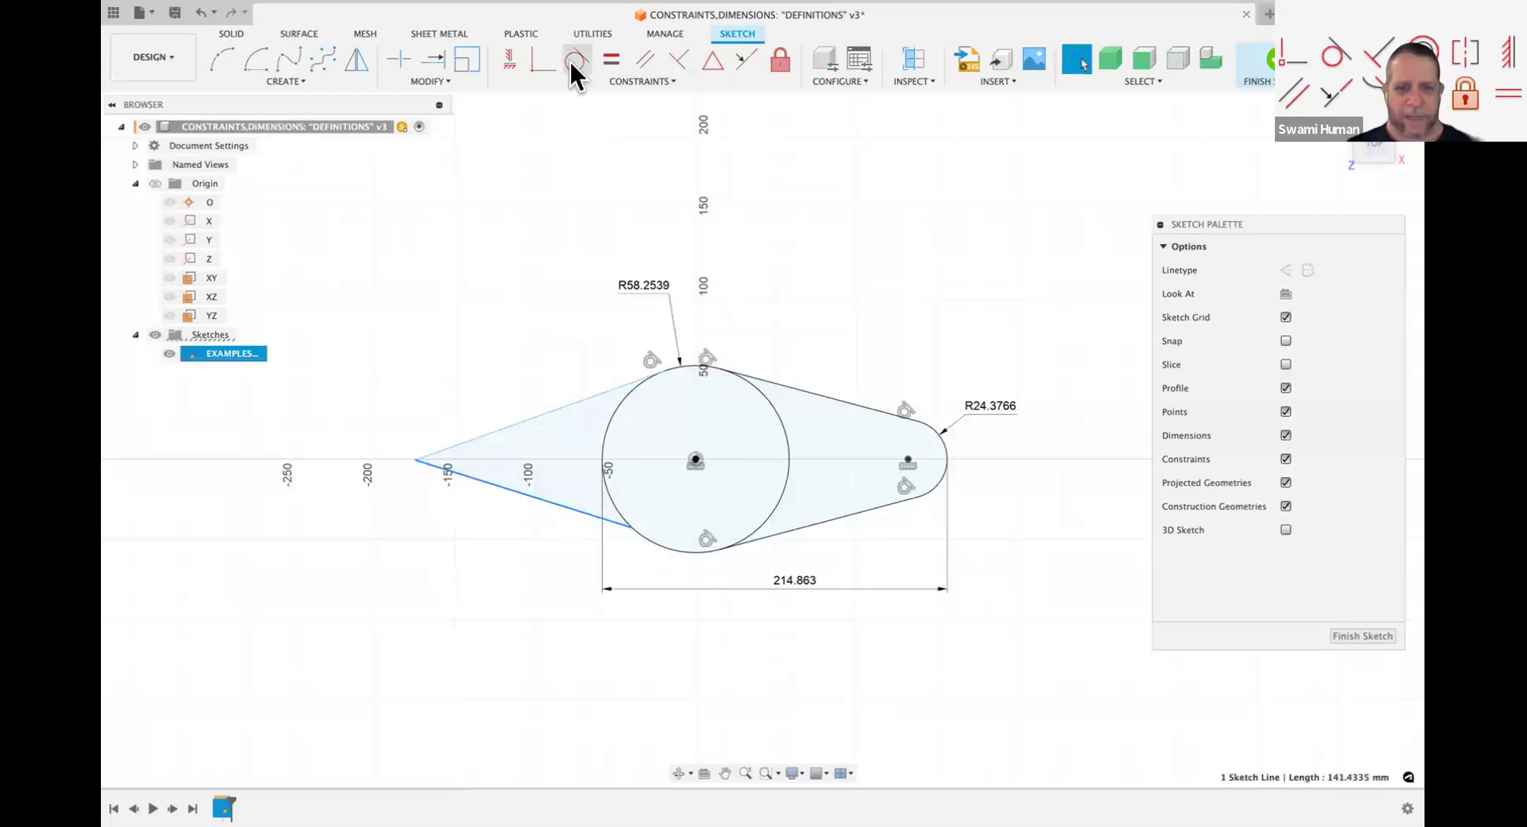
click(657, 547)
key(Escape)
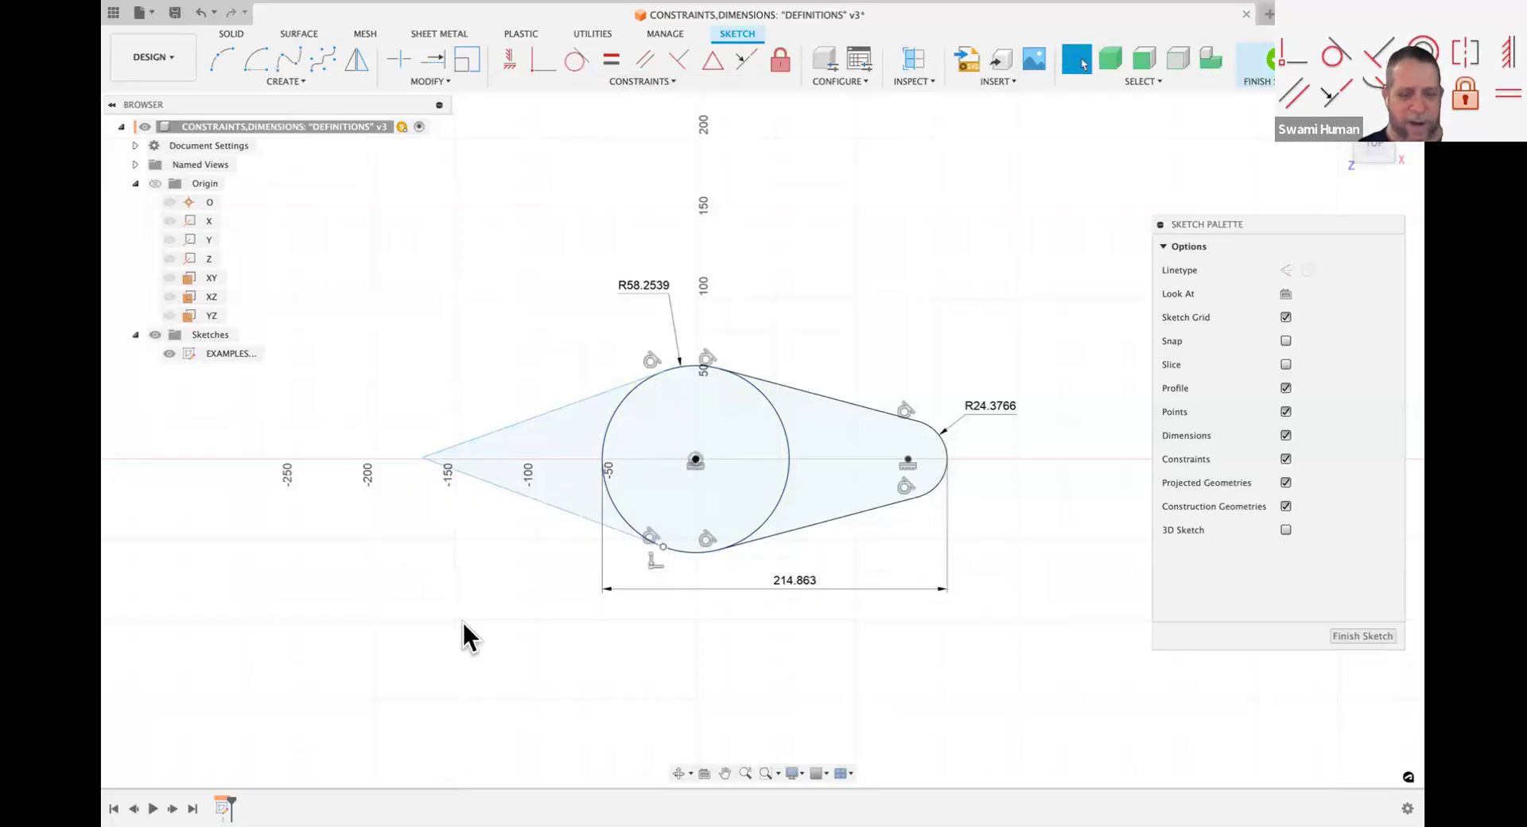
Step: Dimension the upper tangent line's length and add a driven length dimension to the lower tangent line
key(d)
click(520, 423)
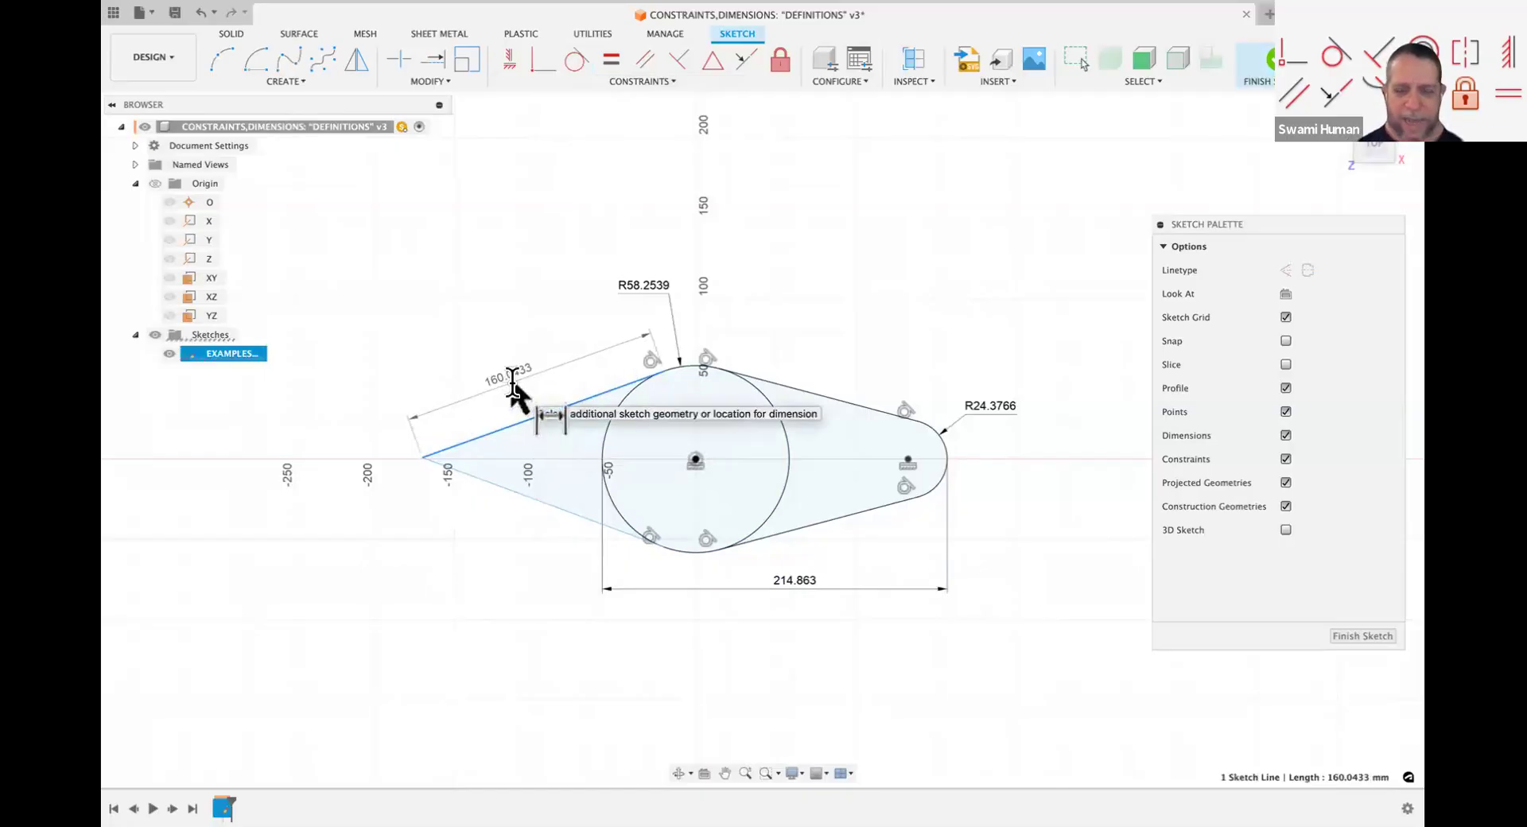
click(513, 389)
key(Return)
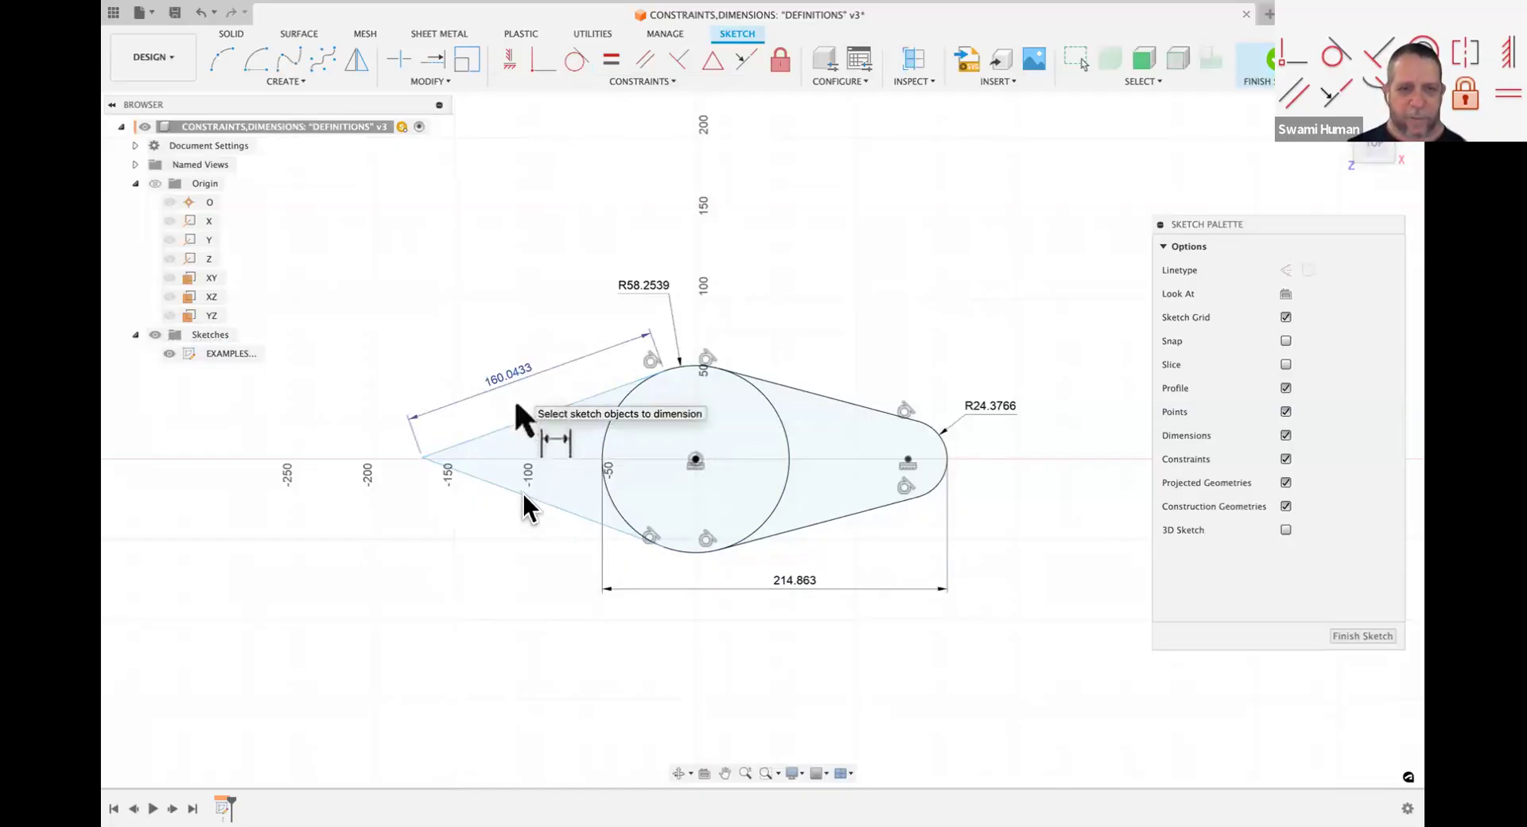
click(494, 556)
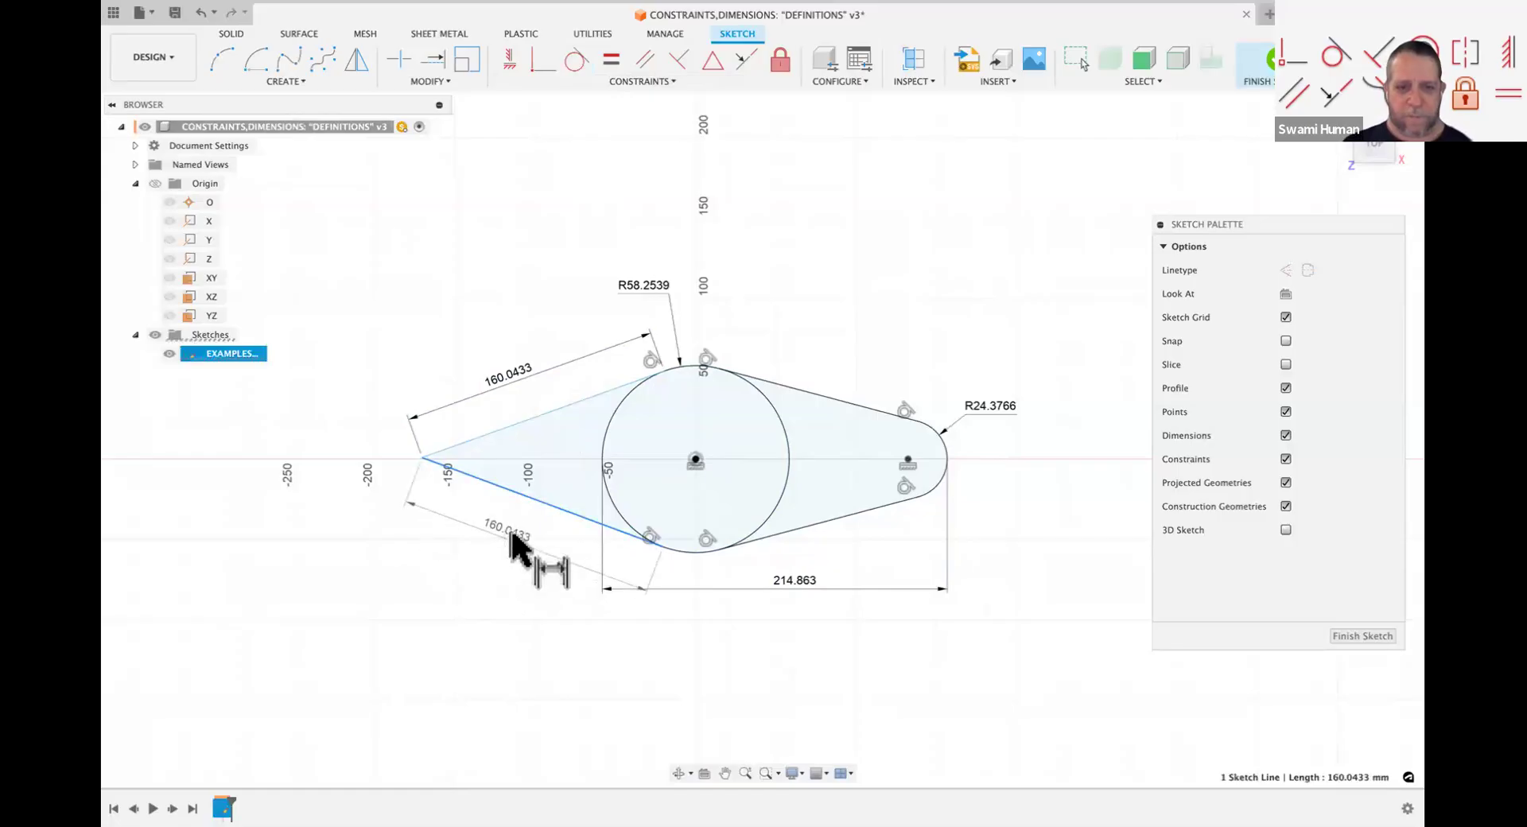
click(562, 522)
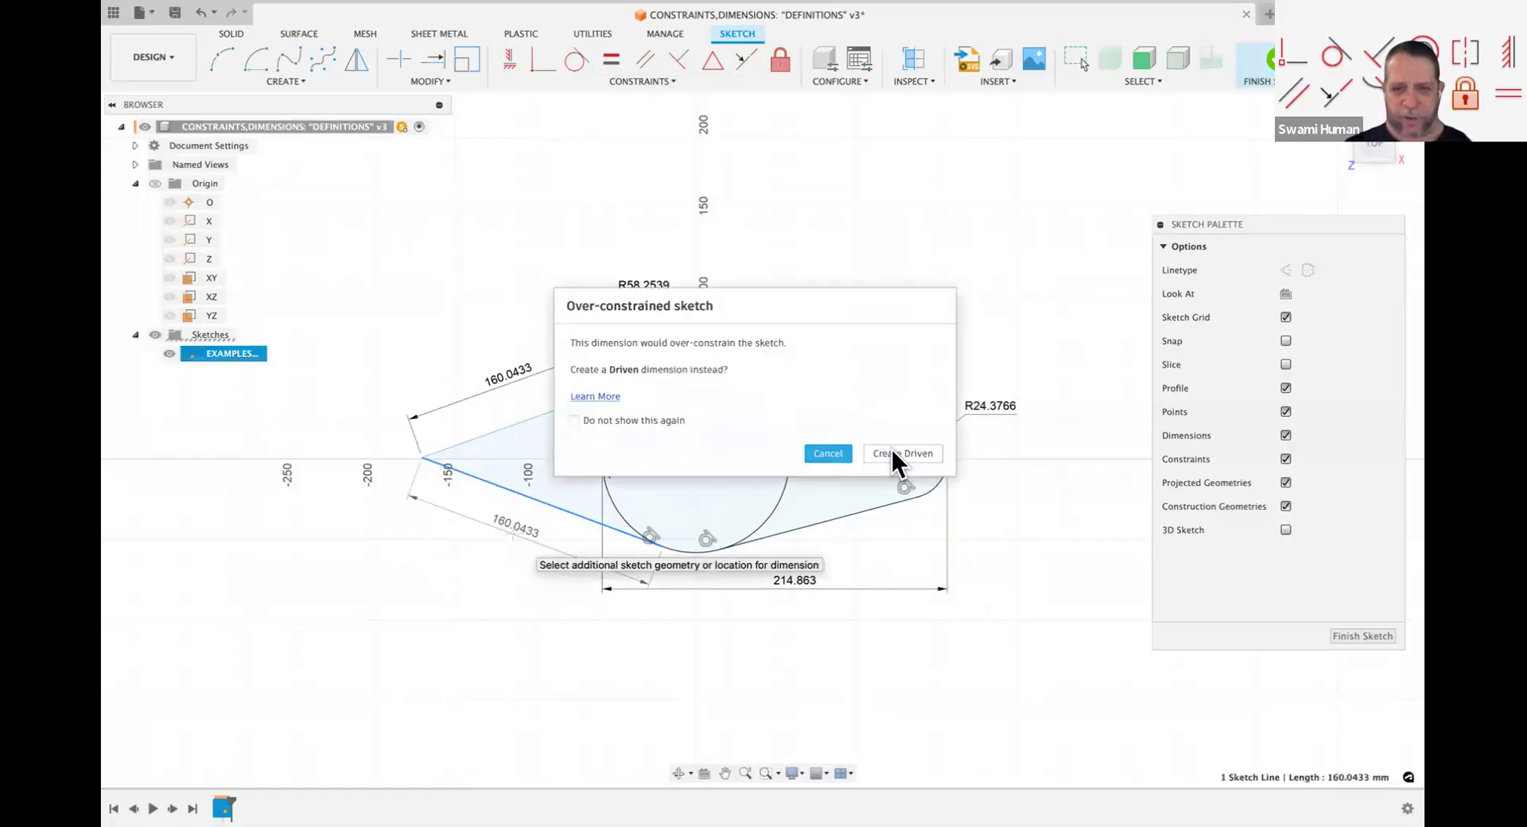
click(895, 455)
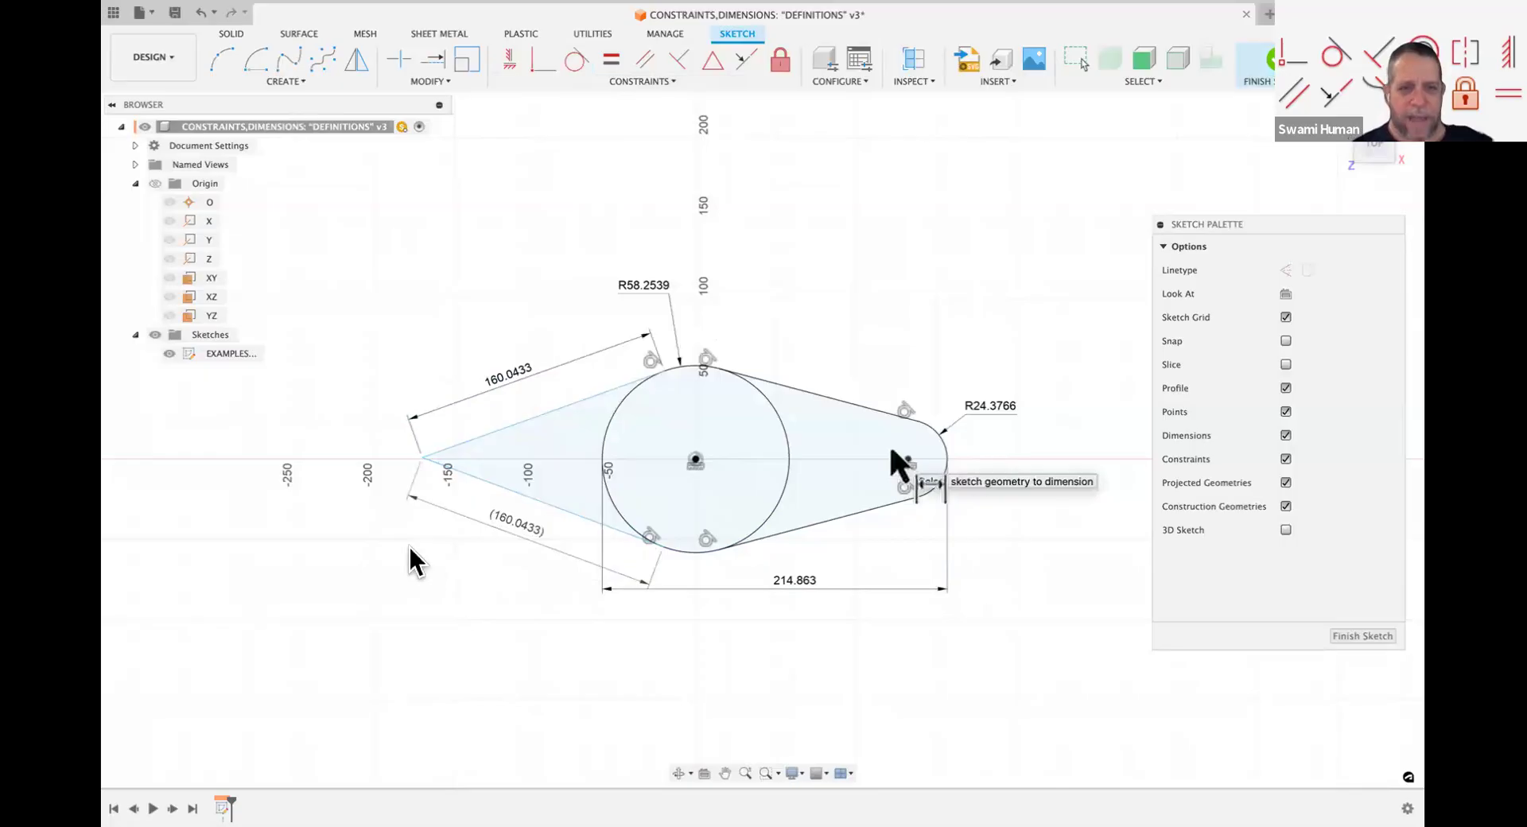
key(Escape)
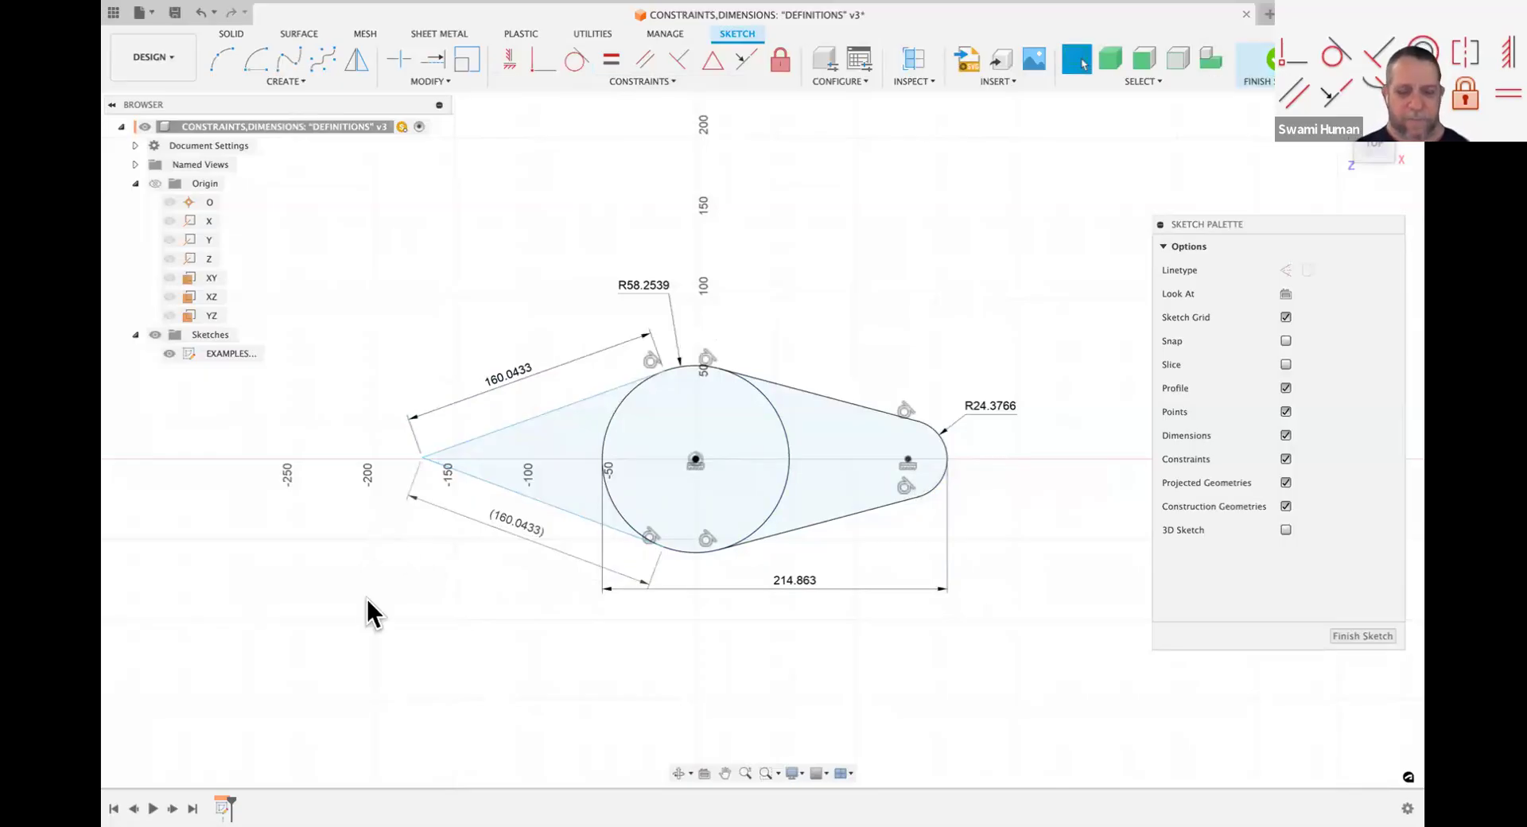
Step: Fillet the corner where the two new tangent lines meet with a 40 mm radius
key(d)
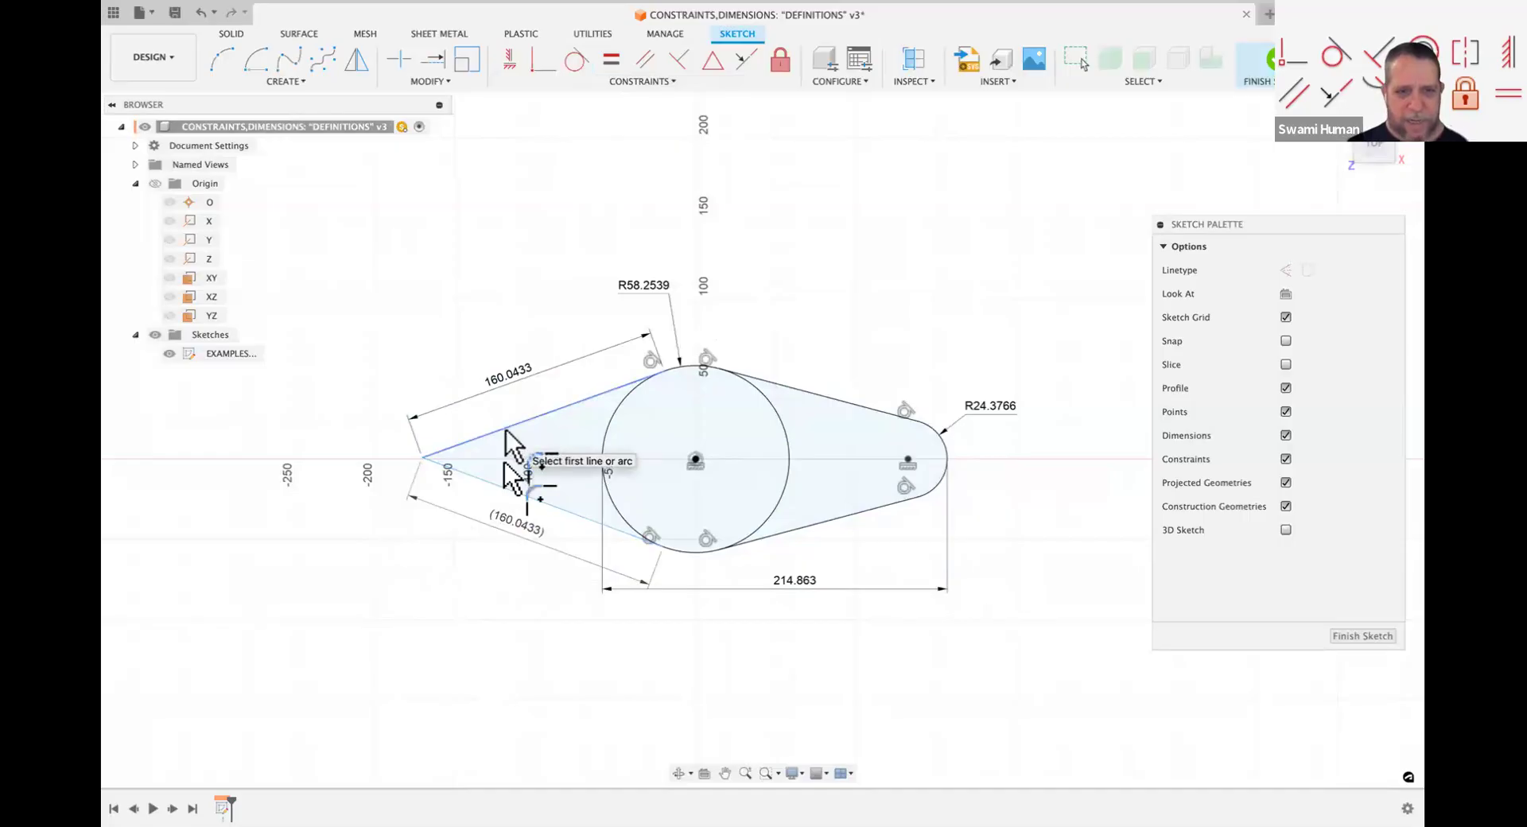
click(506, 430)
click(505, 488)
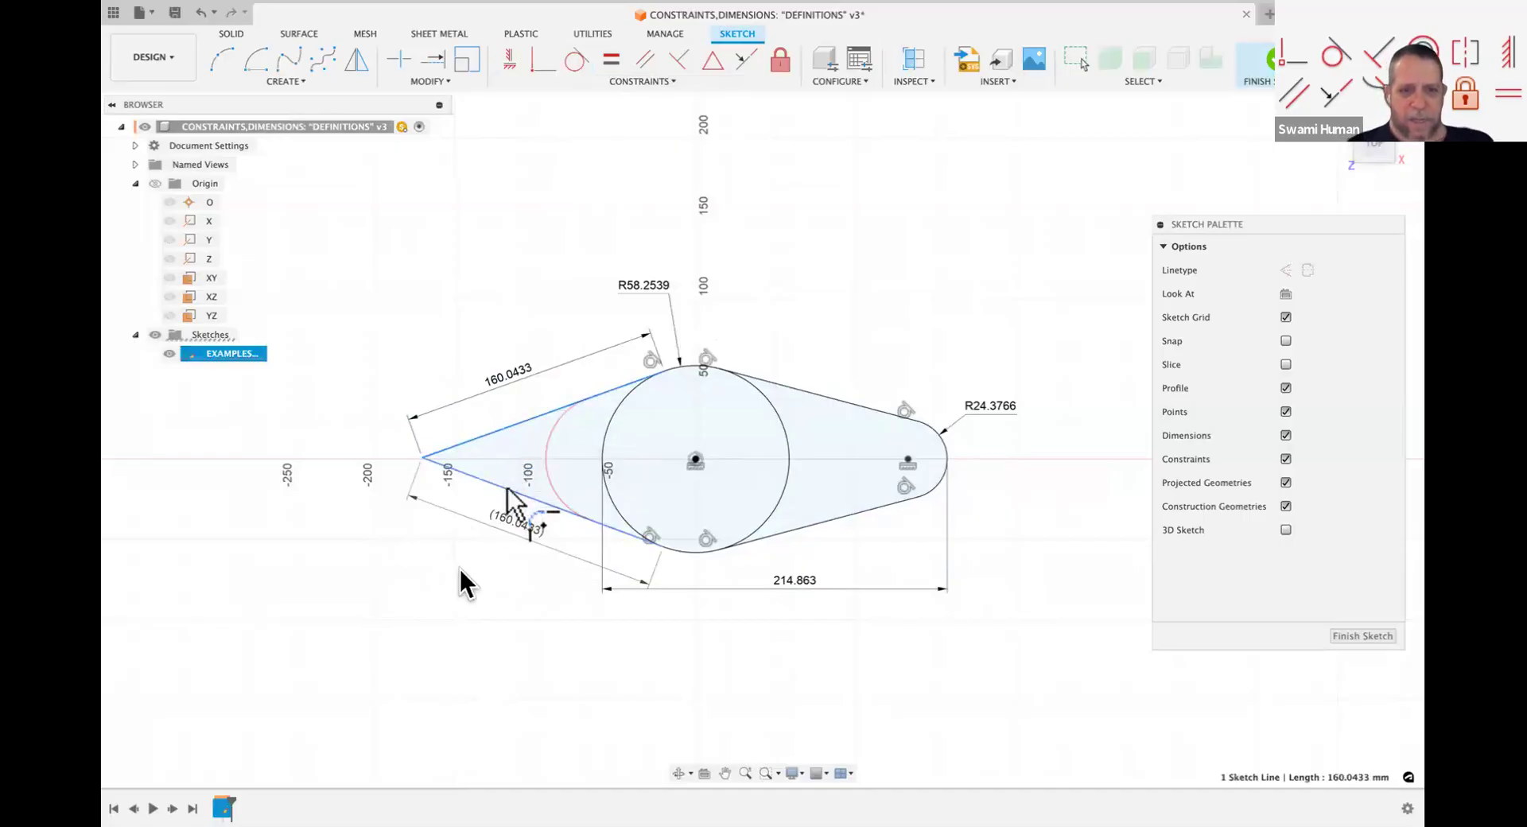
click(1080, 61)
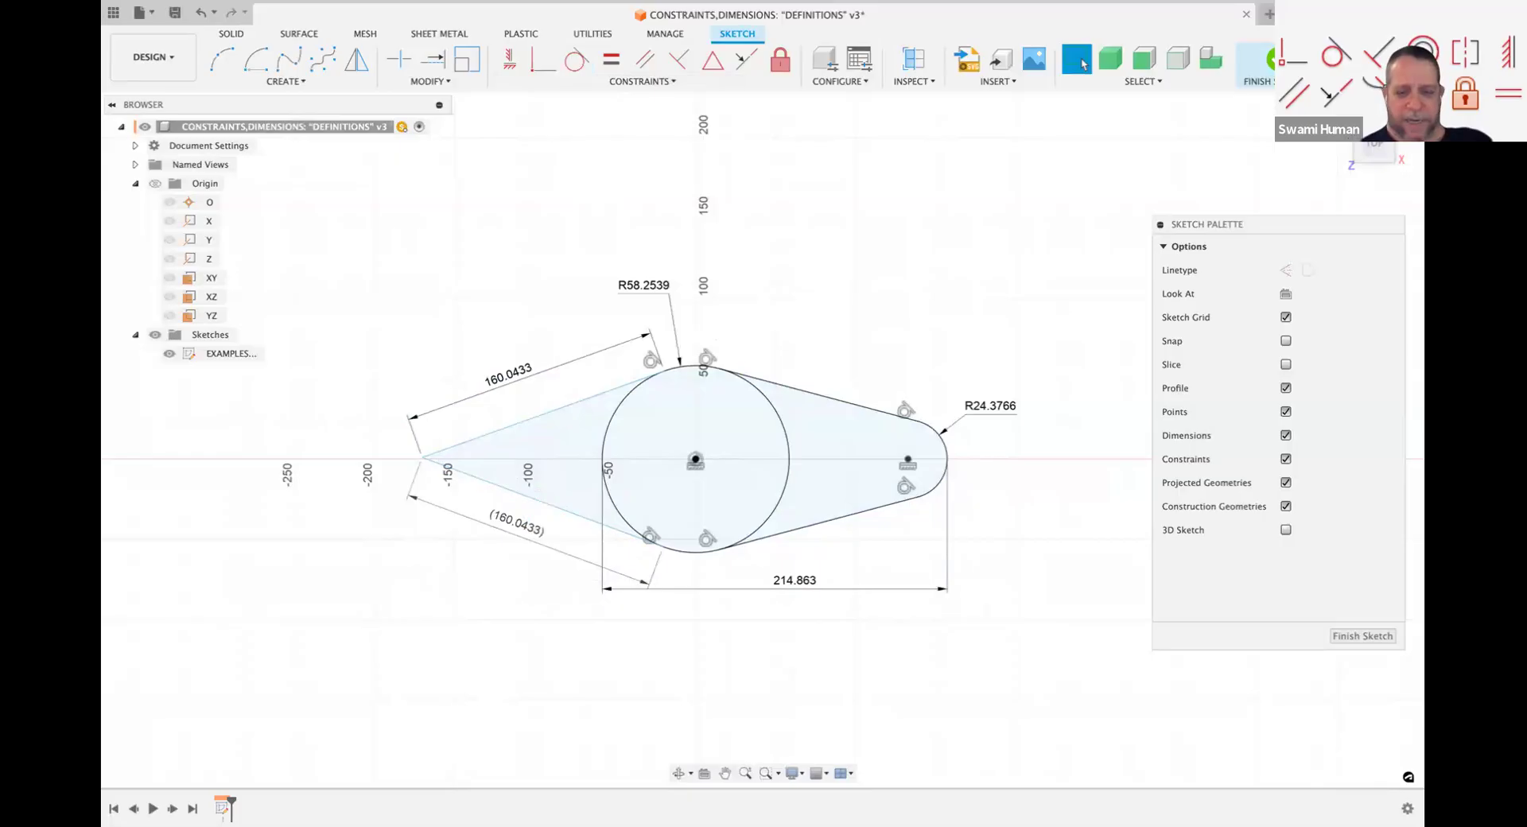
click(423, 459)
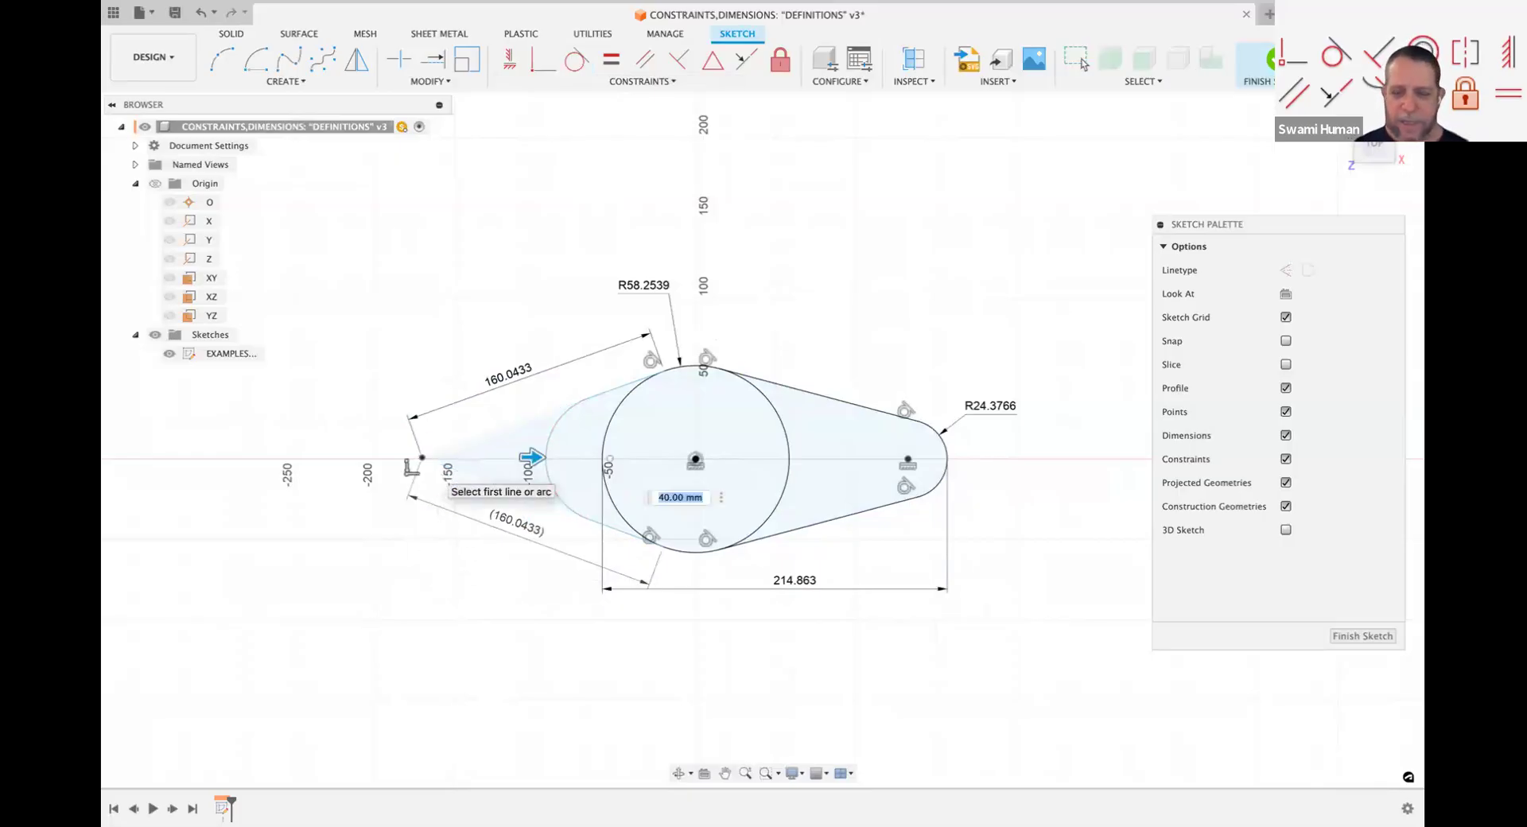
click(1080, 61)
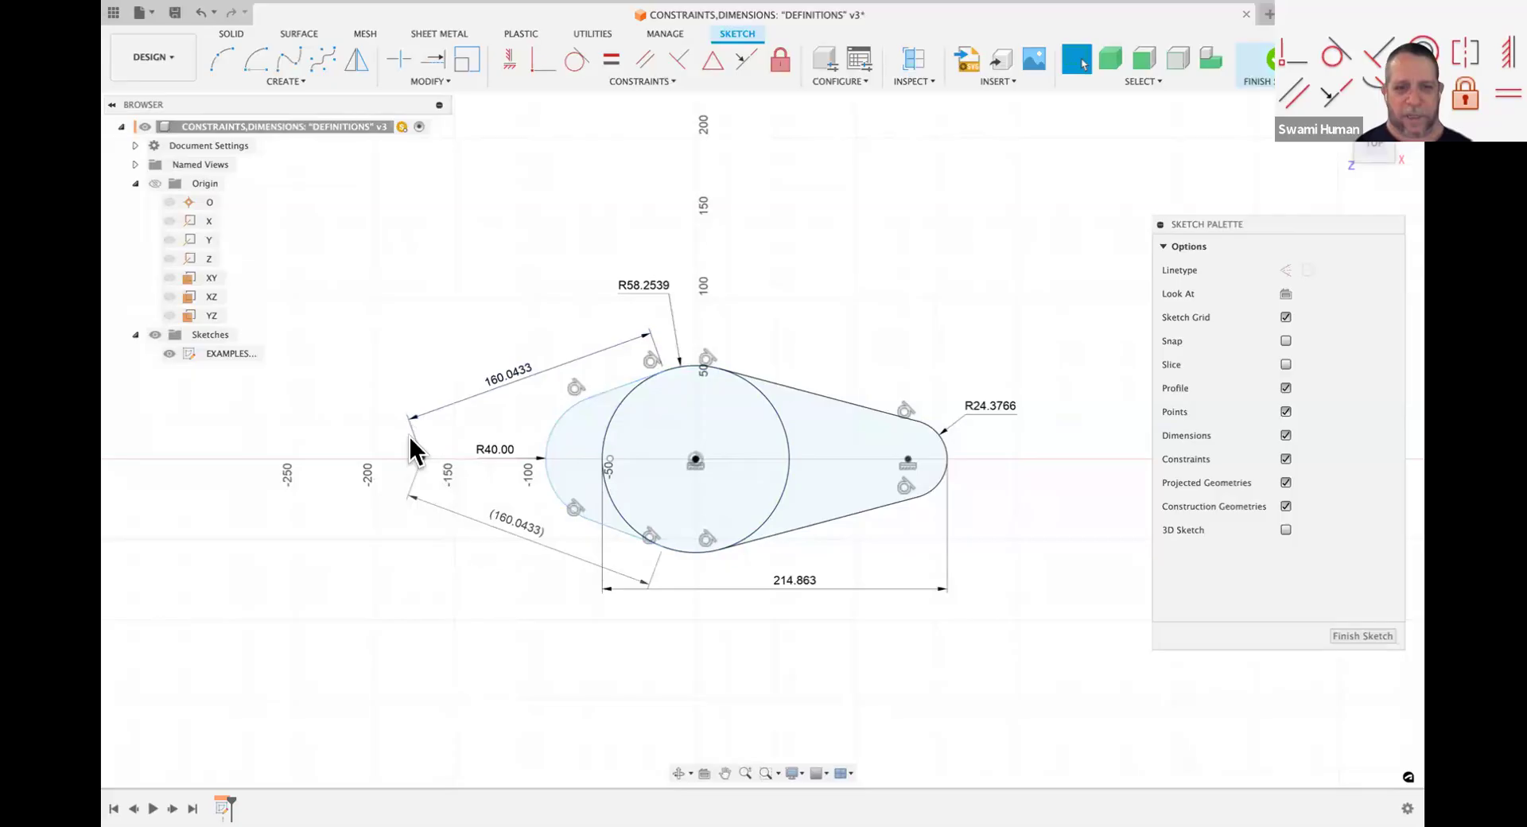
click(871, 462)
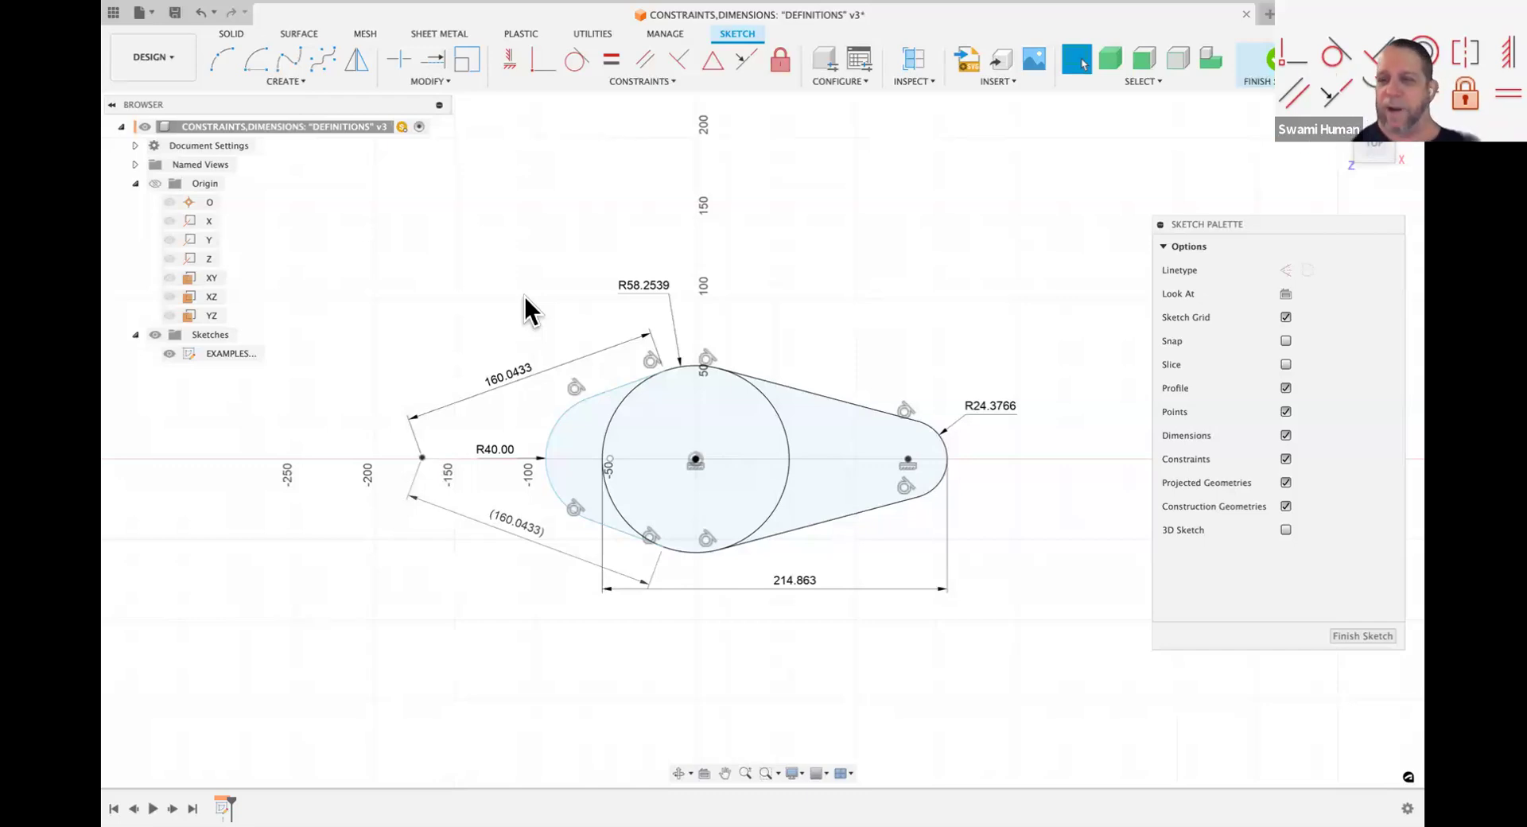
mouse_move(322, 253)
mouse_down()
mouse_move(702, 565)
mouse_move(947, 635)
mouse_move(1084, 642)
mouse_up()
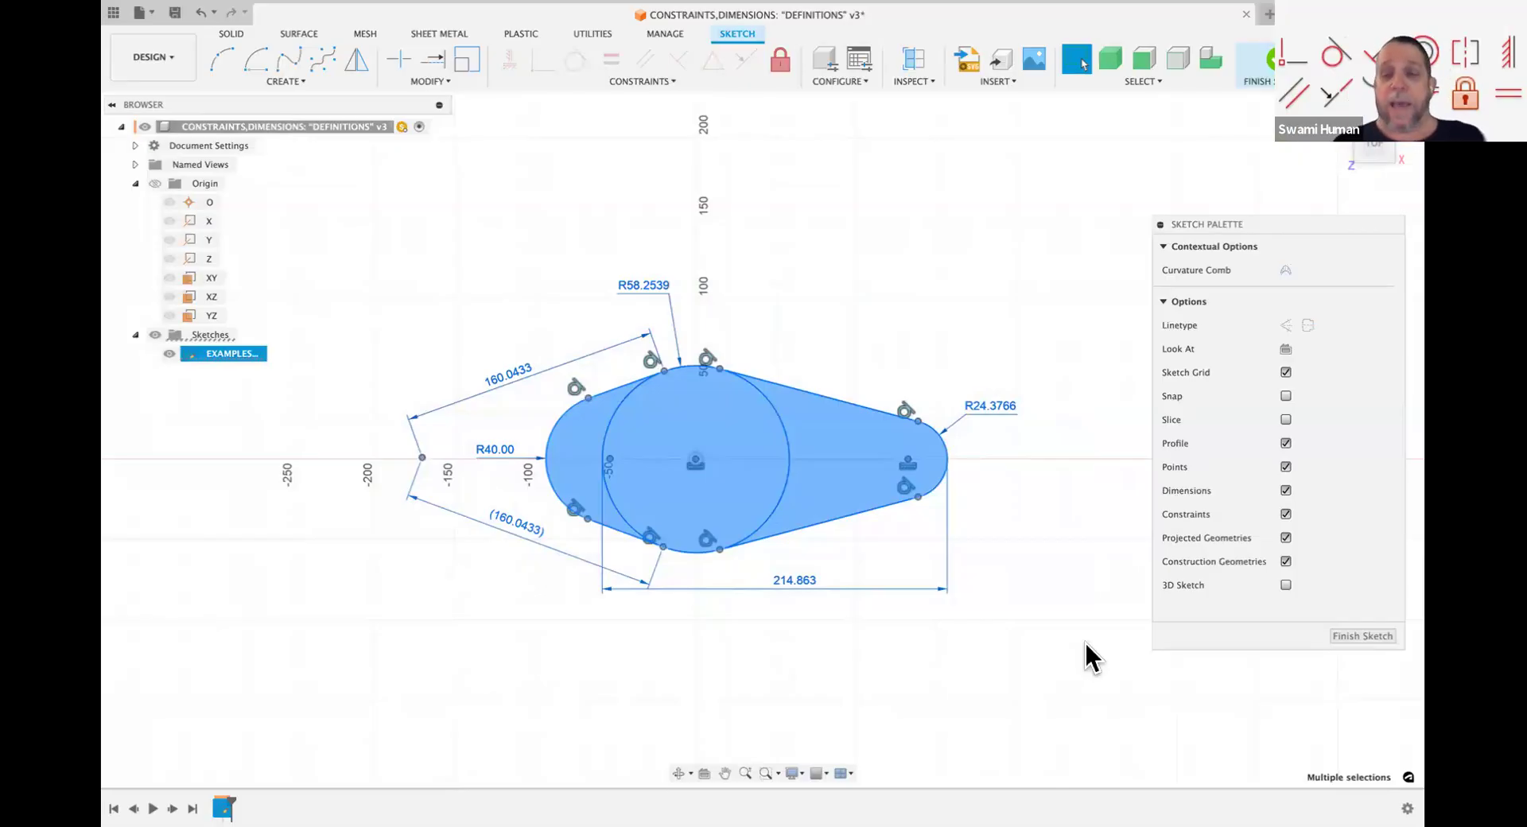
click(984, 374)
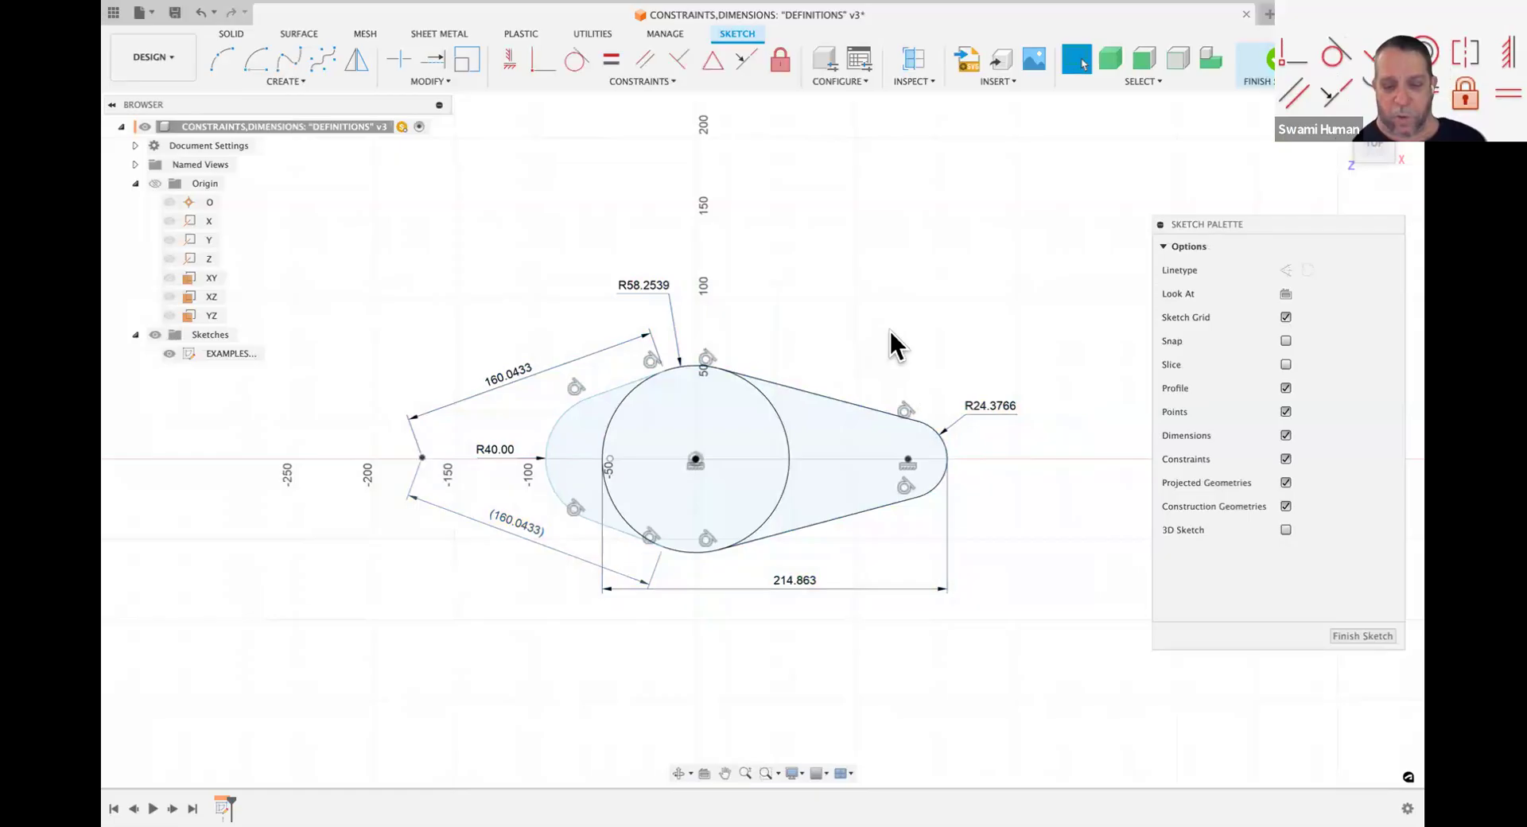
Step: Sketch a separate circle below the outline's small end and a line about 62 mm long starting on its upper edge
key(c)
click(998, 656)
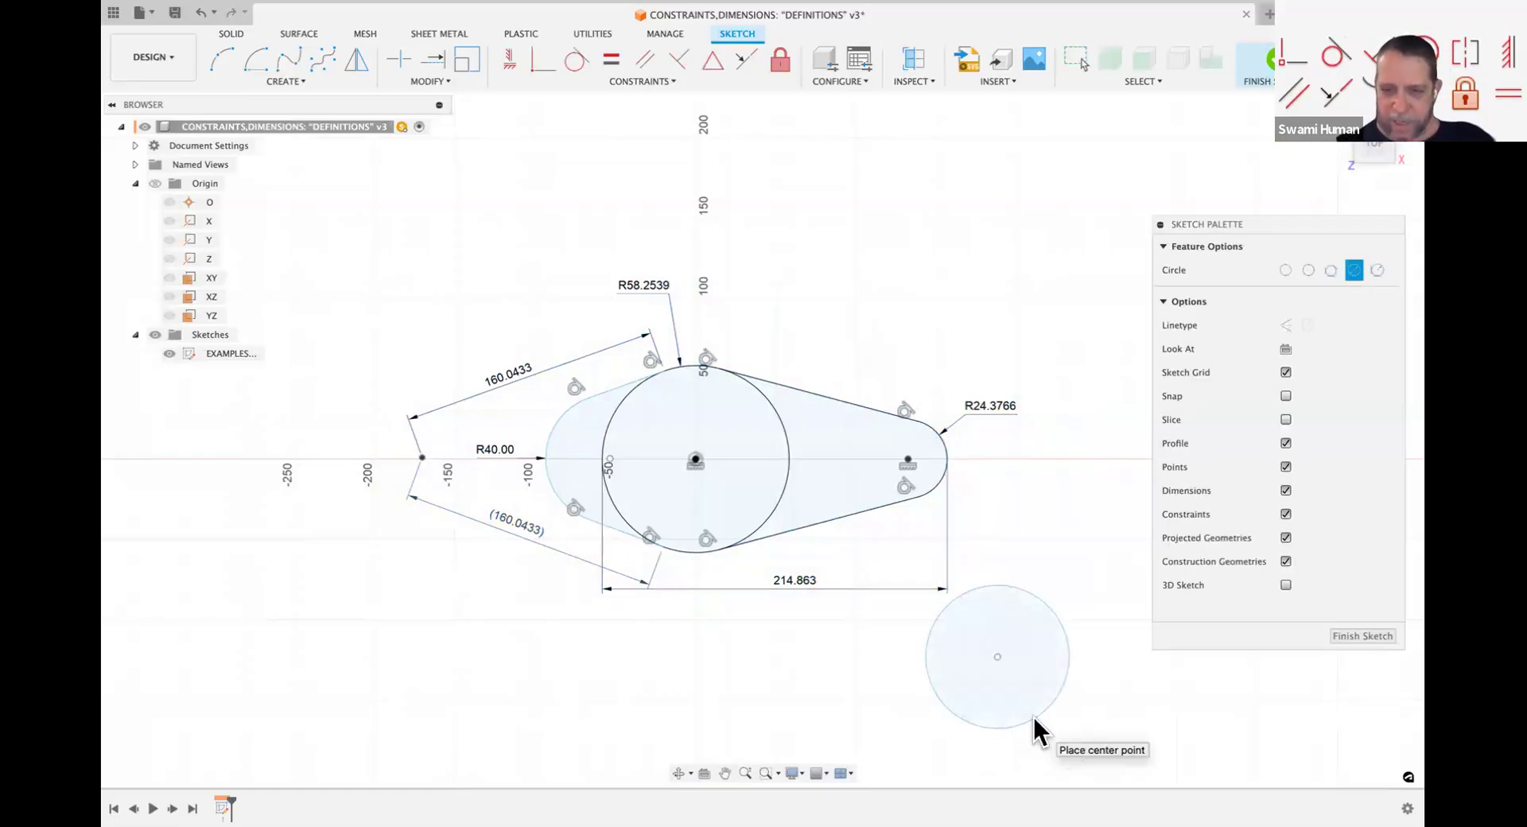
key(Escape)
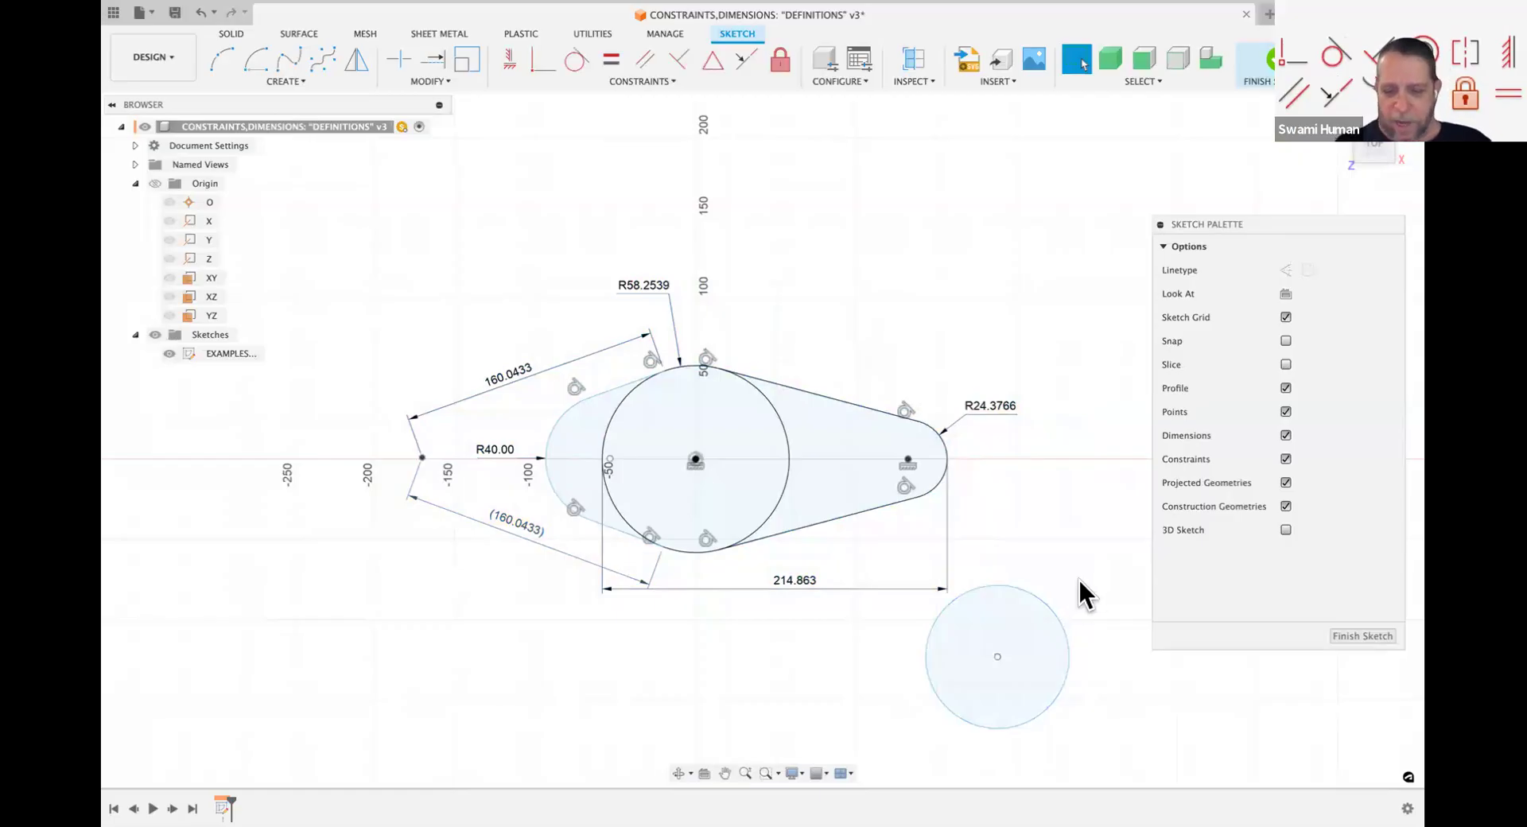
click(1009, 587)
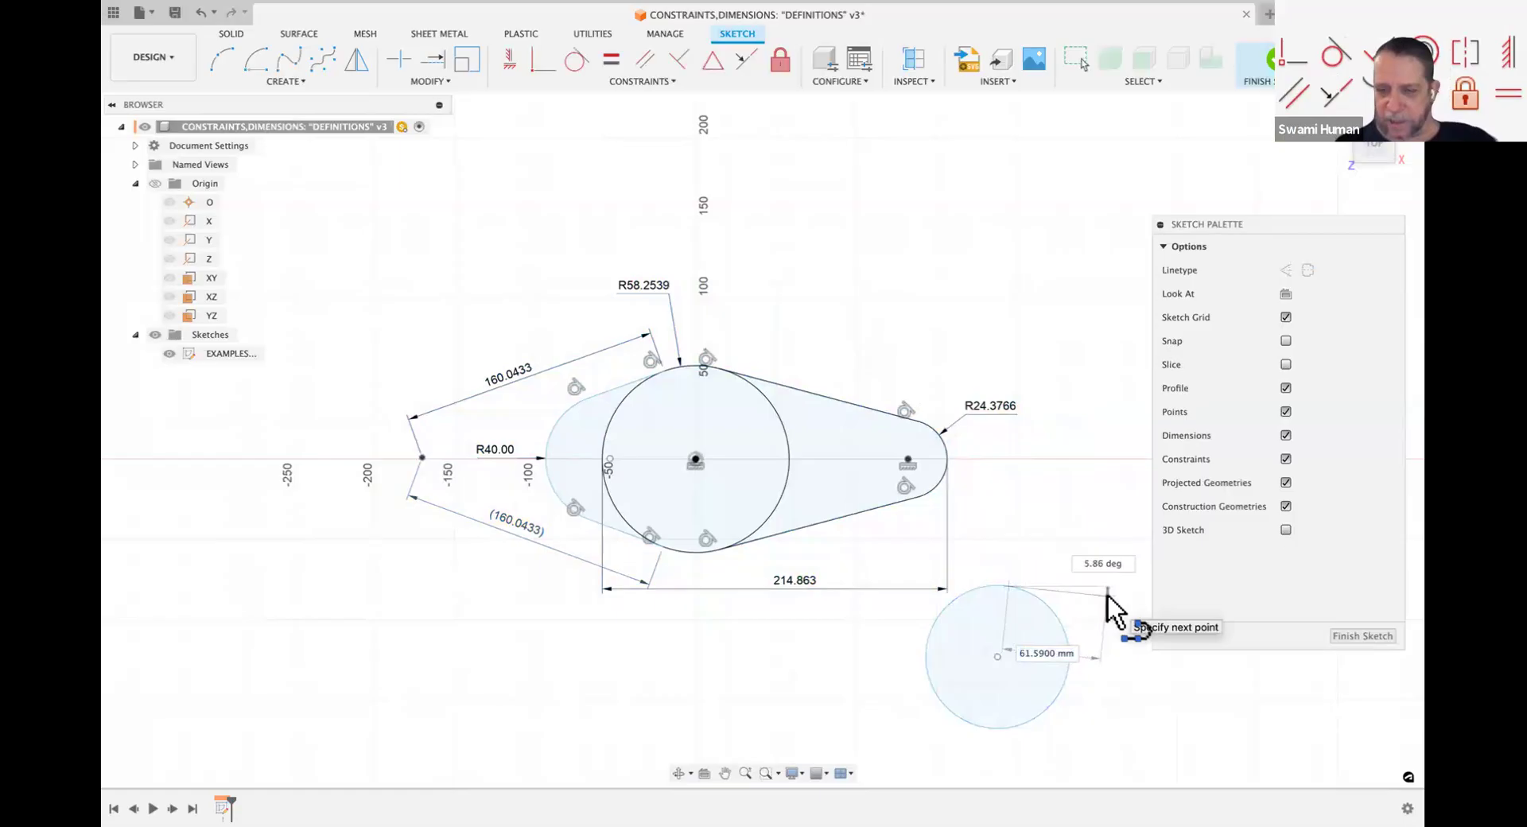
click(1106, 594)
key(Escape)
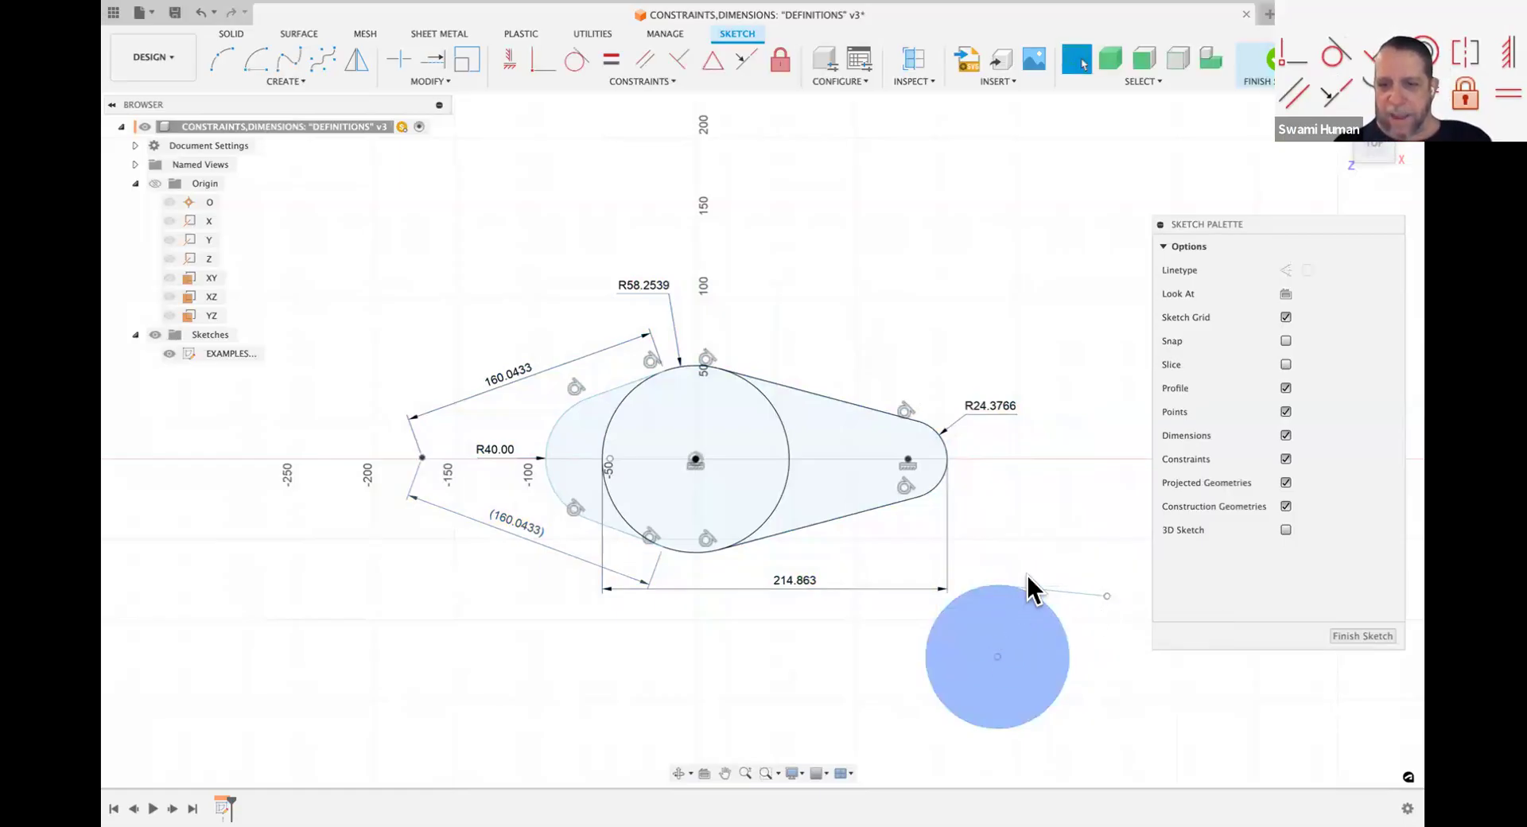
Step: Draw a construction line from the separate circle's center to the start point of the line on its edge
key(l)
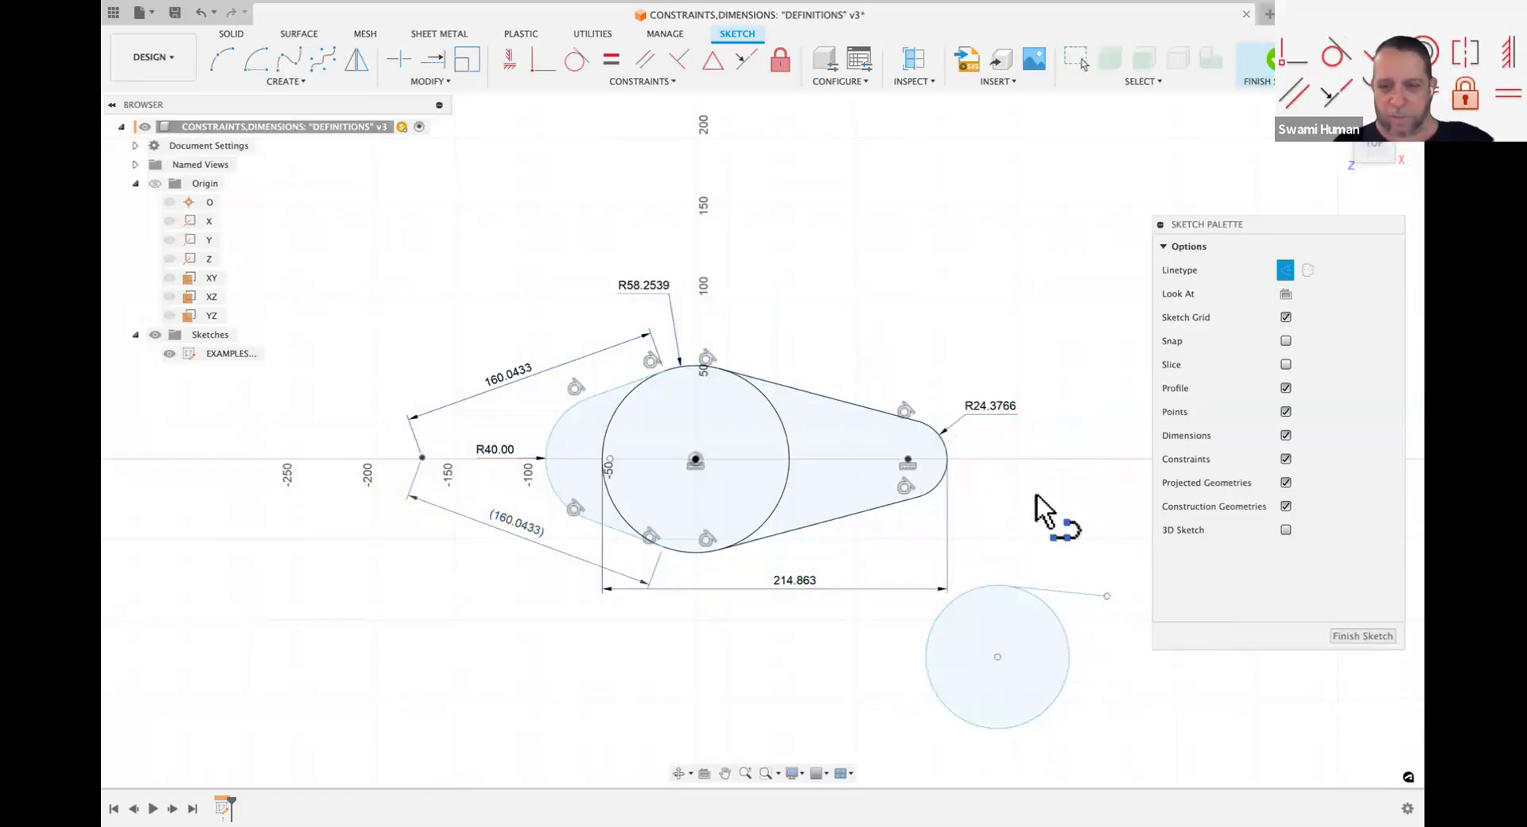
click(996, 657)
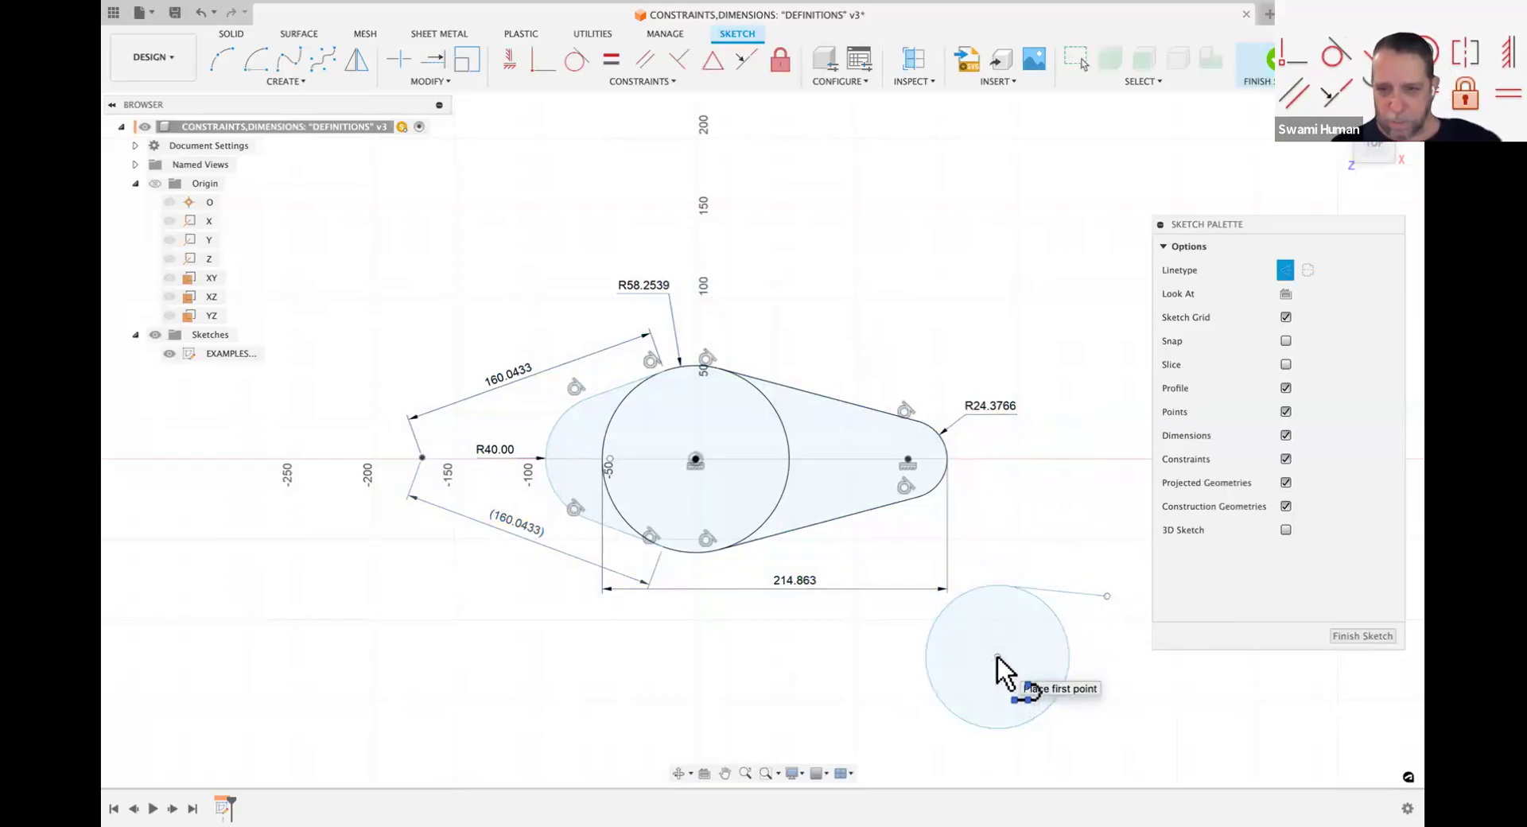
click(1006, 589)
key(Escape)
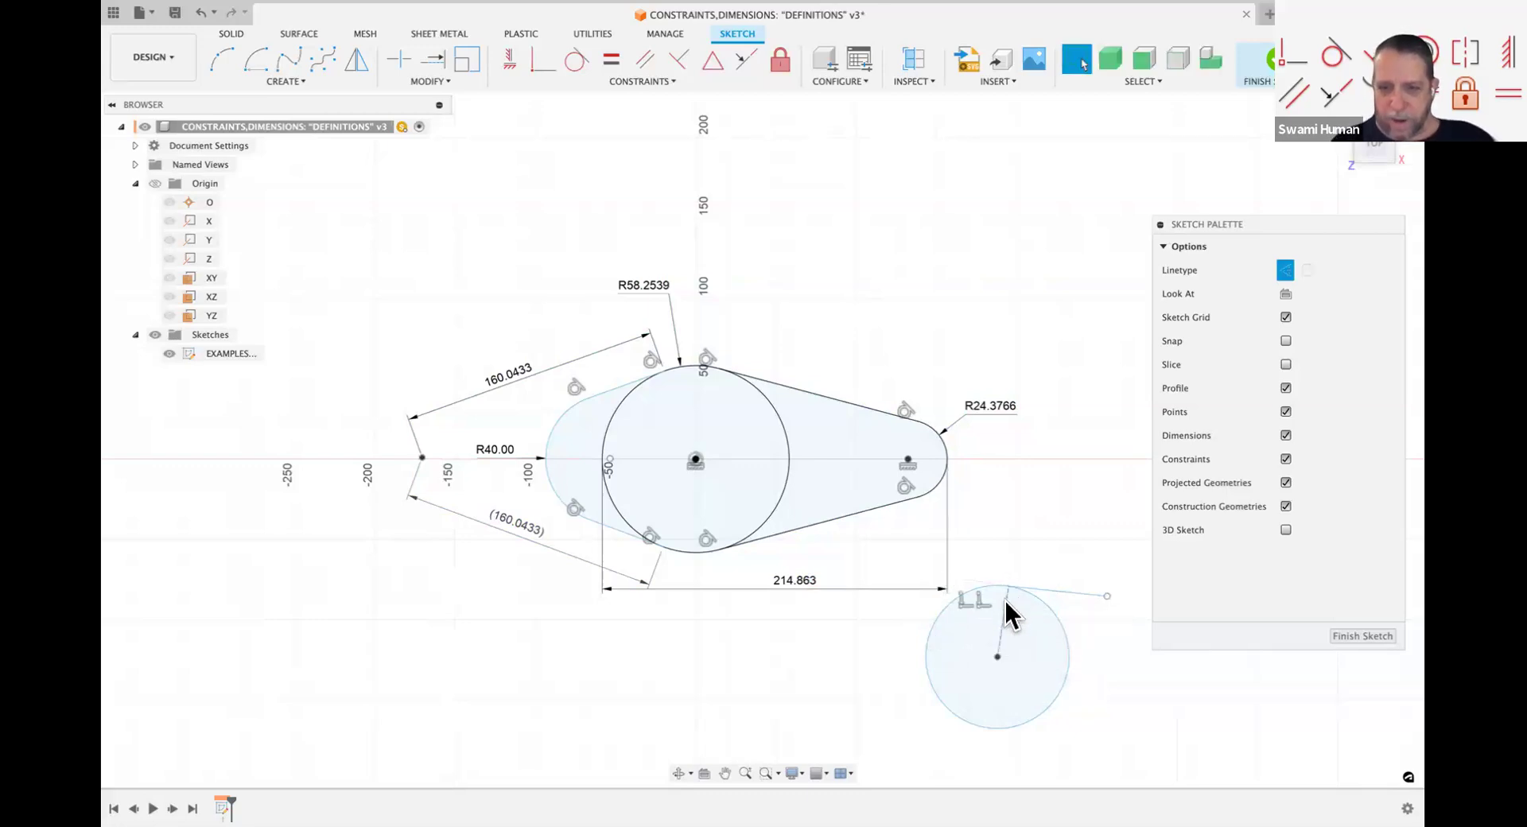
Step: Constrain the construction radius line and outer line perpendicular, and swing the outer line's free end down around the circle
click(1005, 603)
shift+click(1047, 591)
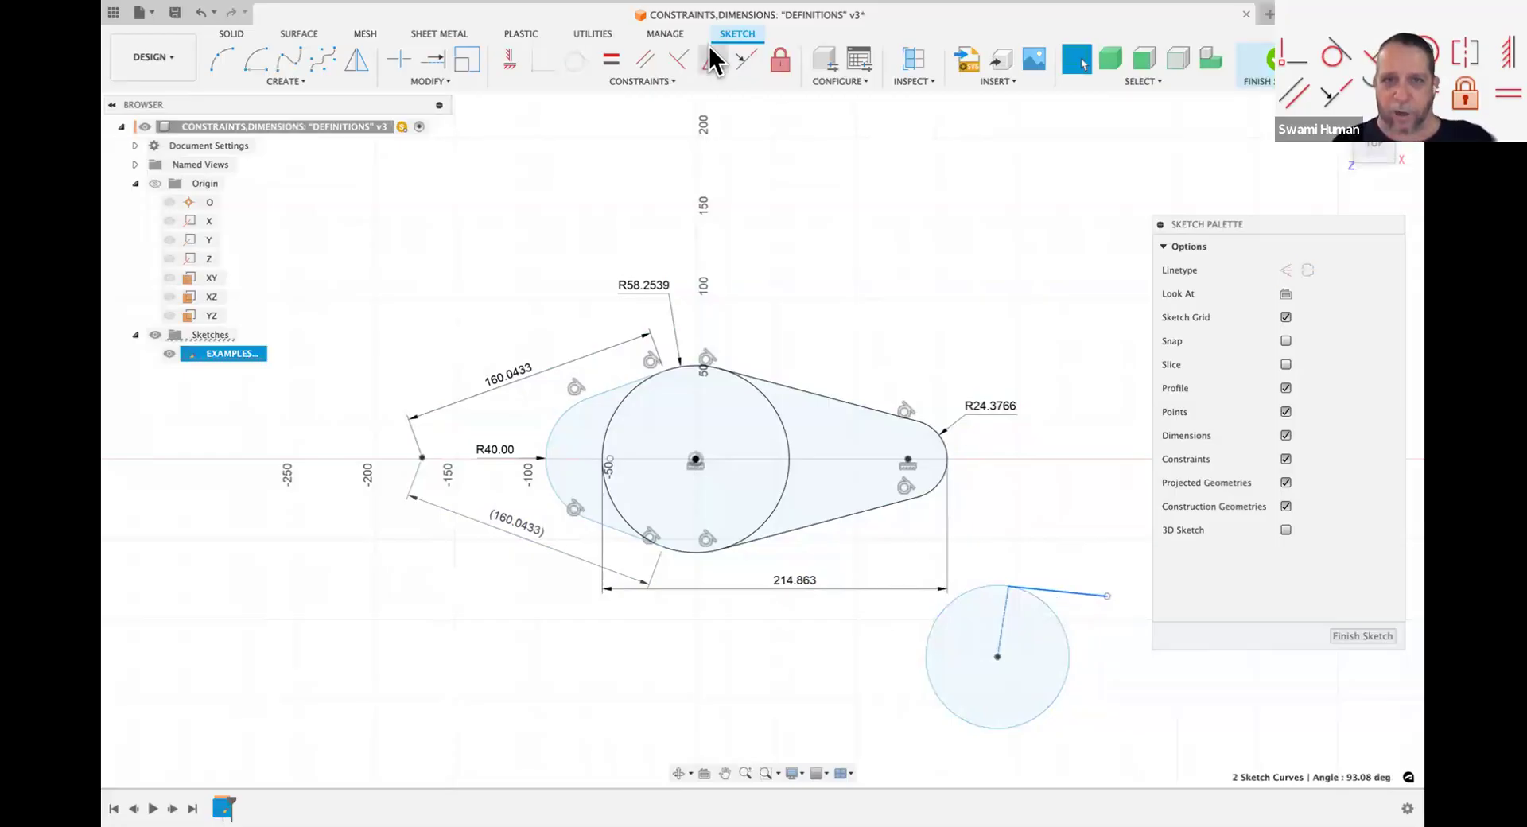
click(678, 68)
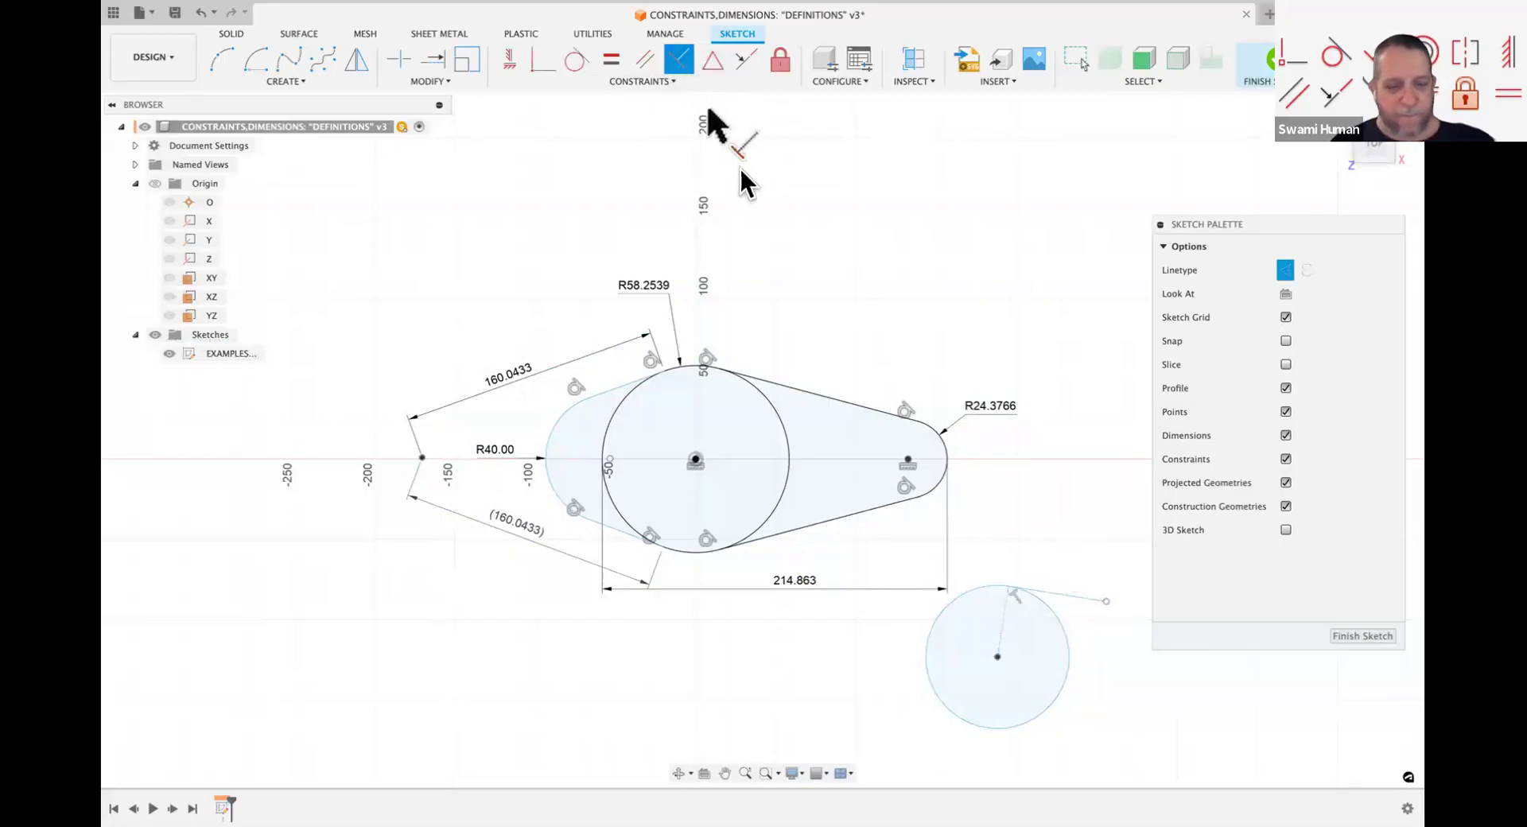
mouse_move(1105, 596)
mouse_down()
mouse_move(1133, 641)
mouse_move(1137, 656)
mouse_move(1113, 634)
mouse_move(1131, 690)
mouse_up()
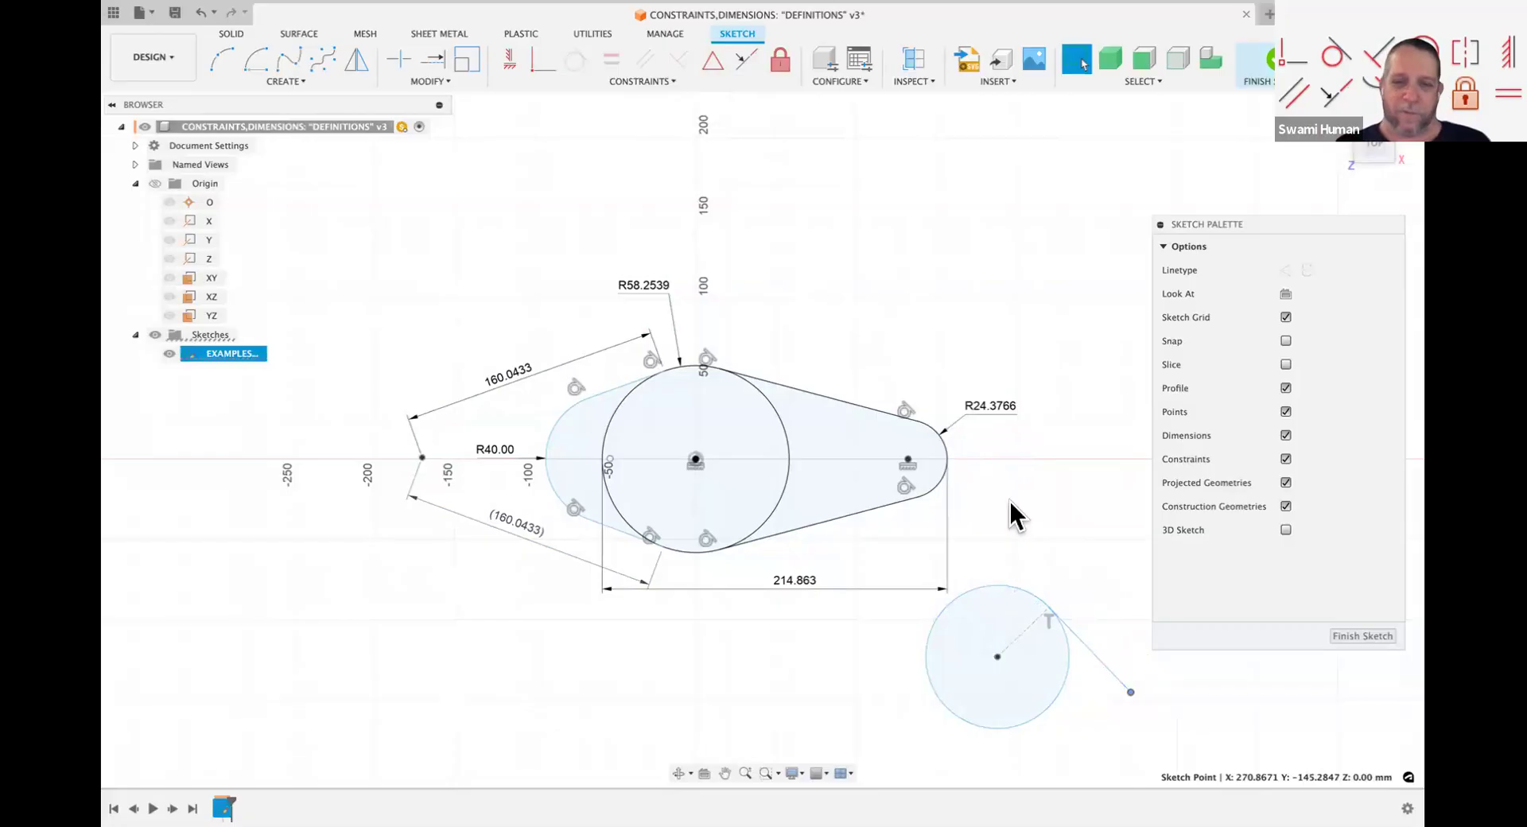
Step: Delete all the existing geometry, constraints and dimensions from the example sketch
scroll(1023, 532, down, 3)
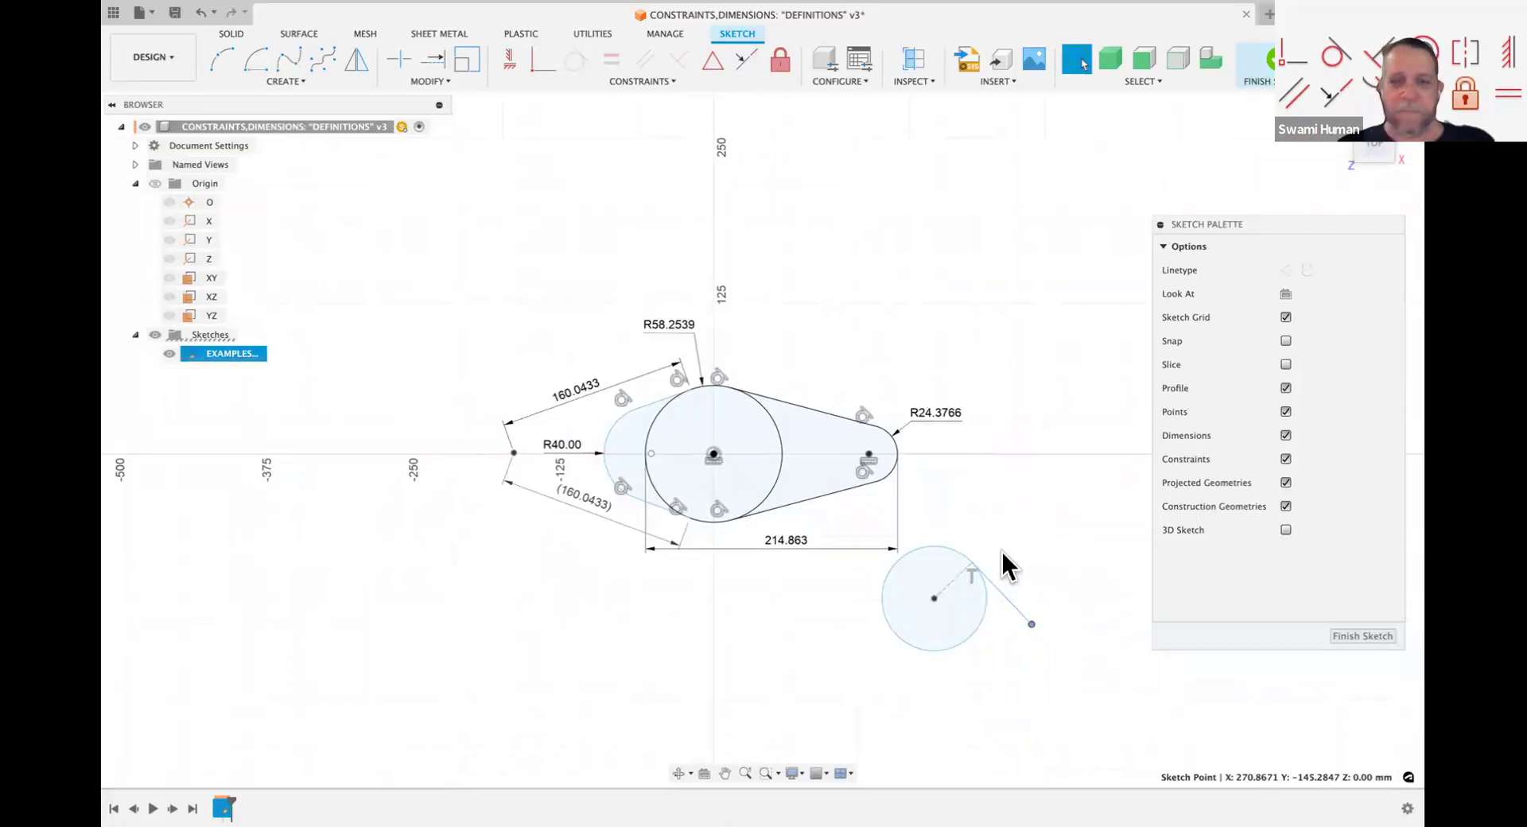
mouse_move(372, 265)
mouse_down()
mouse_move(798, 554)
mouse_move(1073, 701)
mouse_up()
key(Delete)
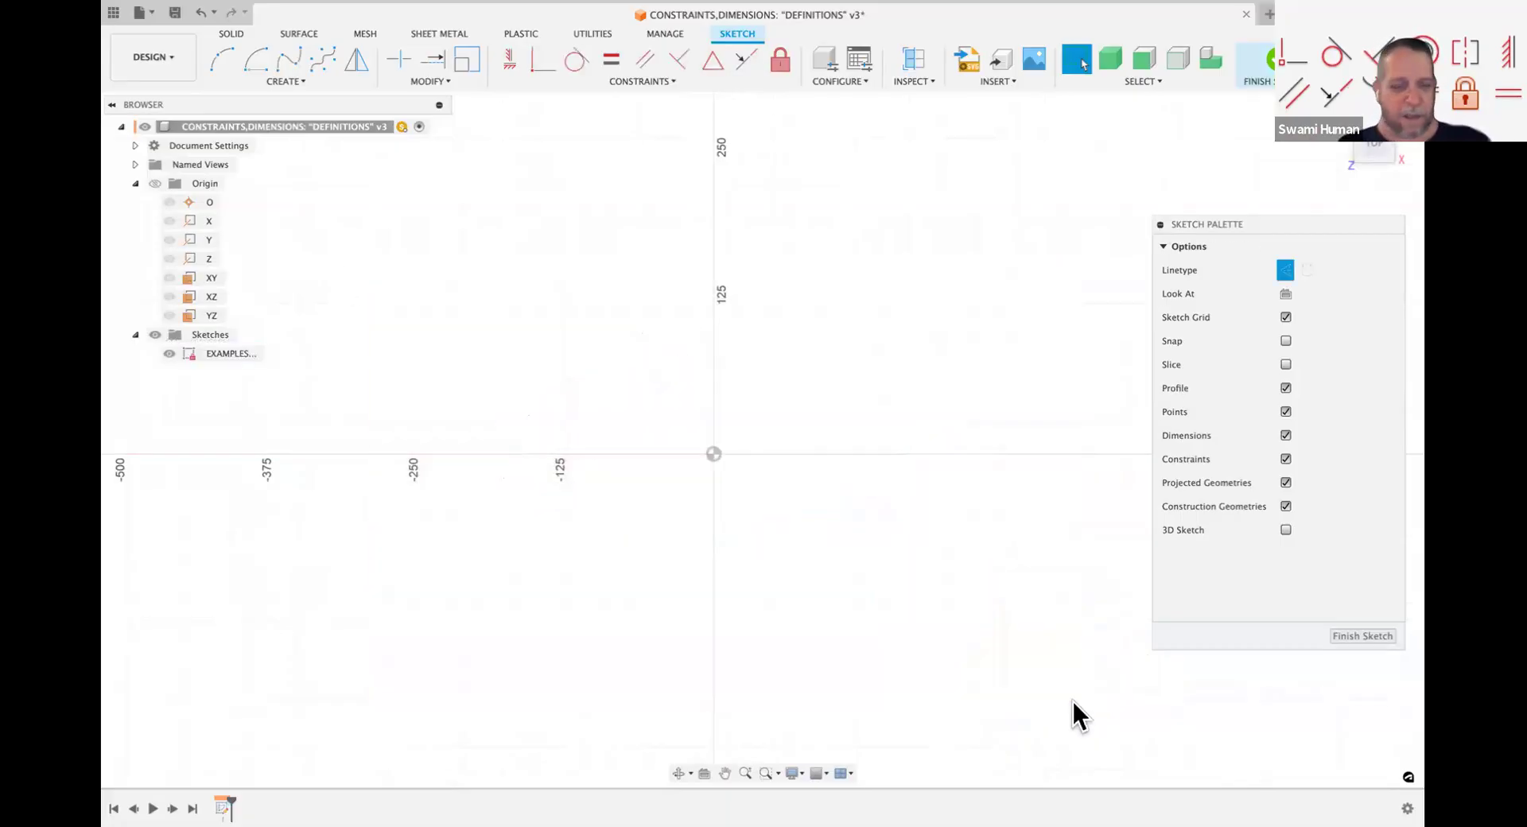
Step: Switch to the CONSTRAINTS,DIMENSIONS-Overview,Details-10.txt notes and review the progression of the "in-sketch" examples
key(super+Tab)
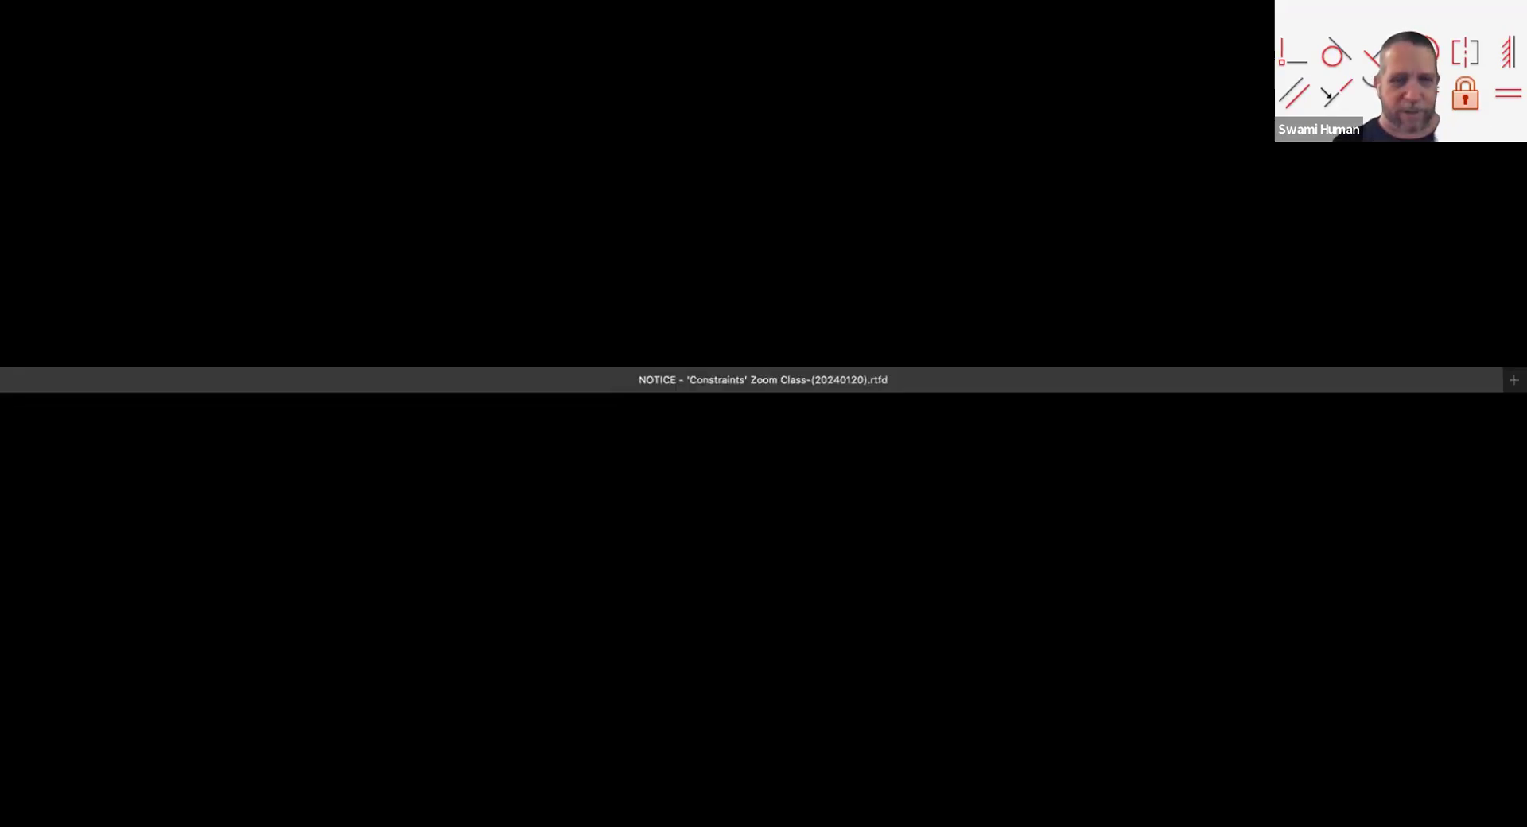
mouse_move(421, 367)
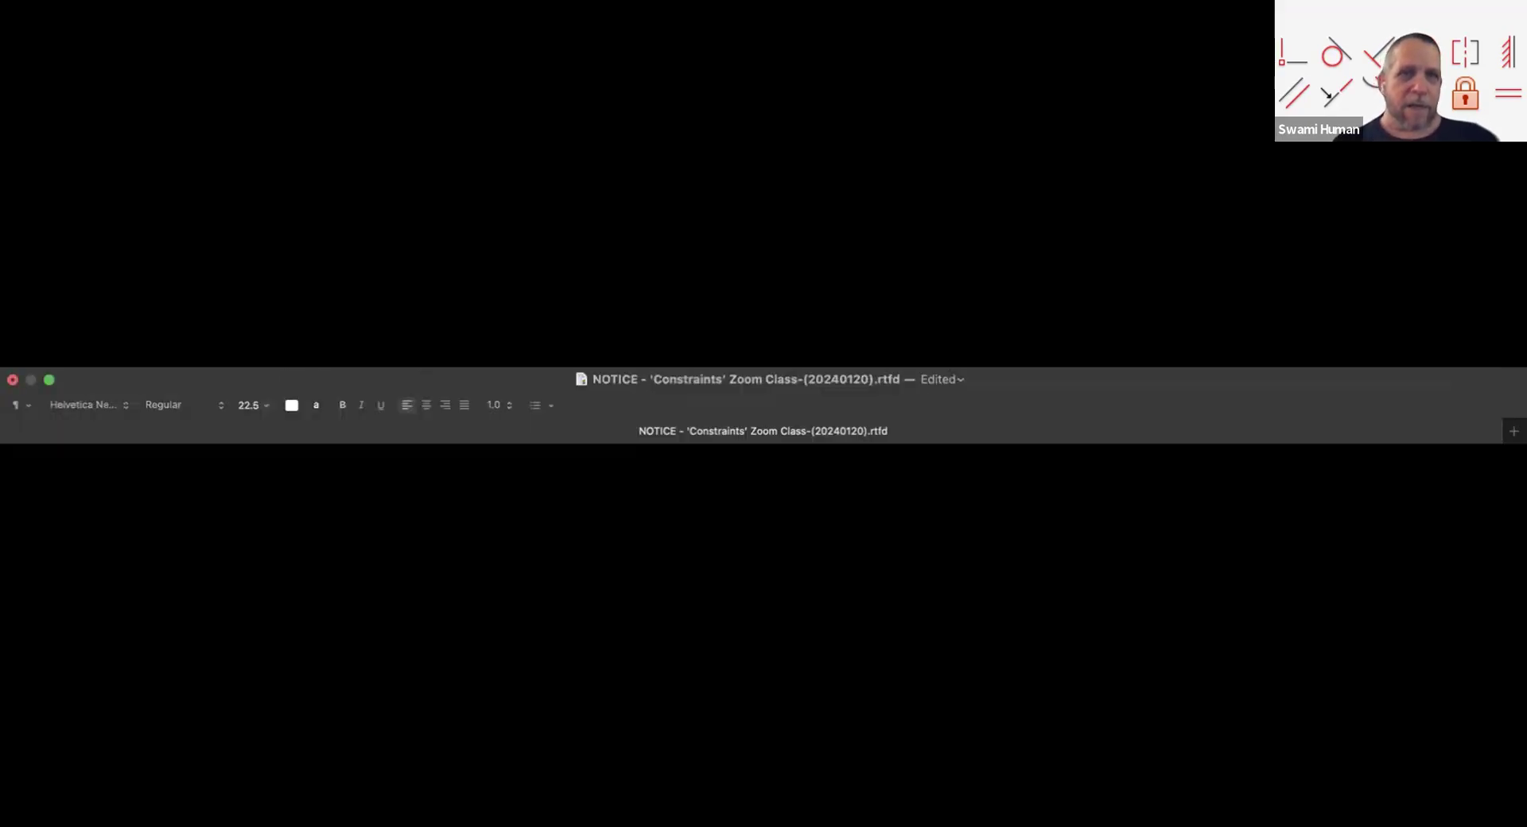
click(314, 359)
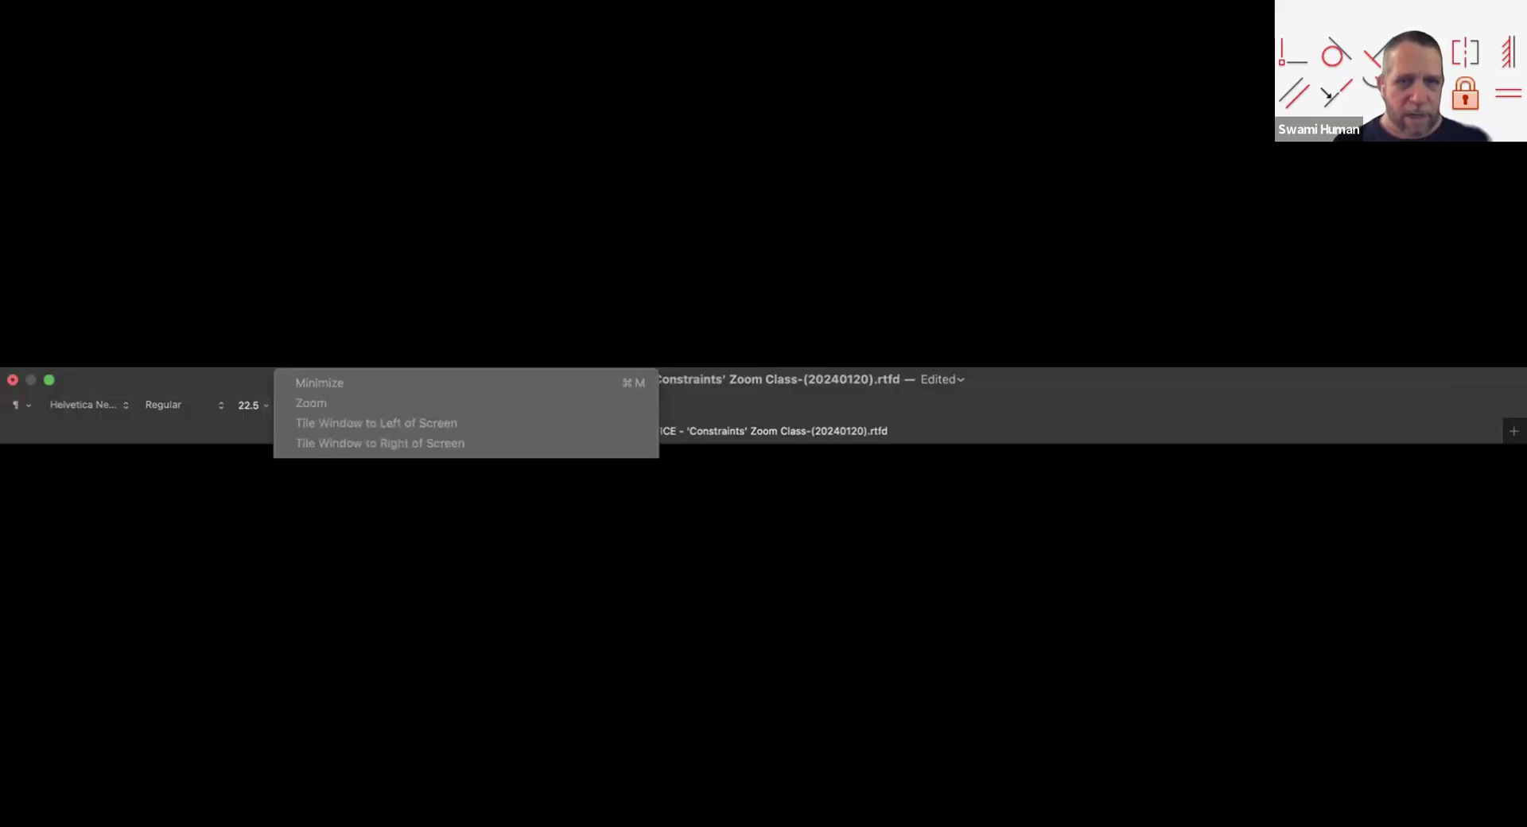
click(403, 730)
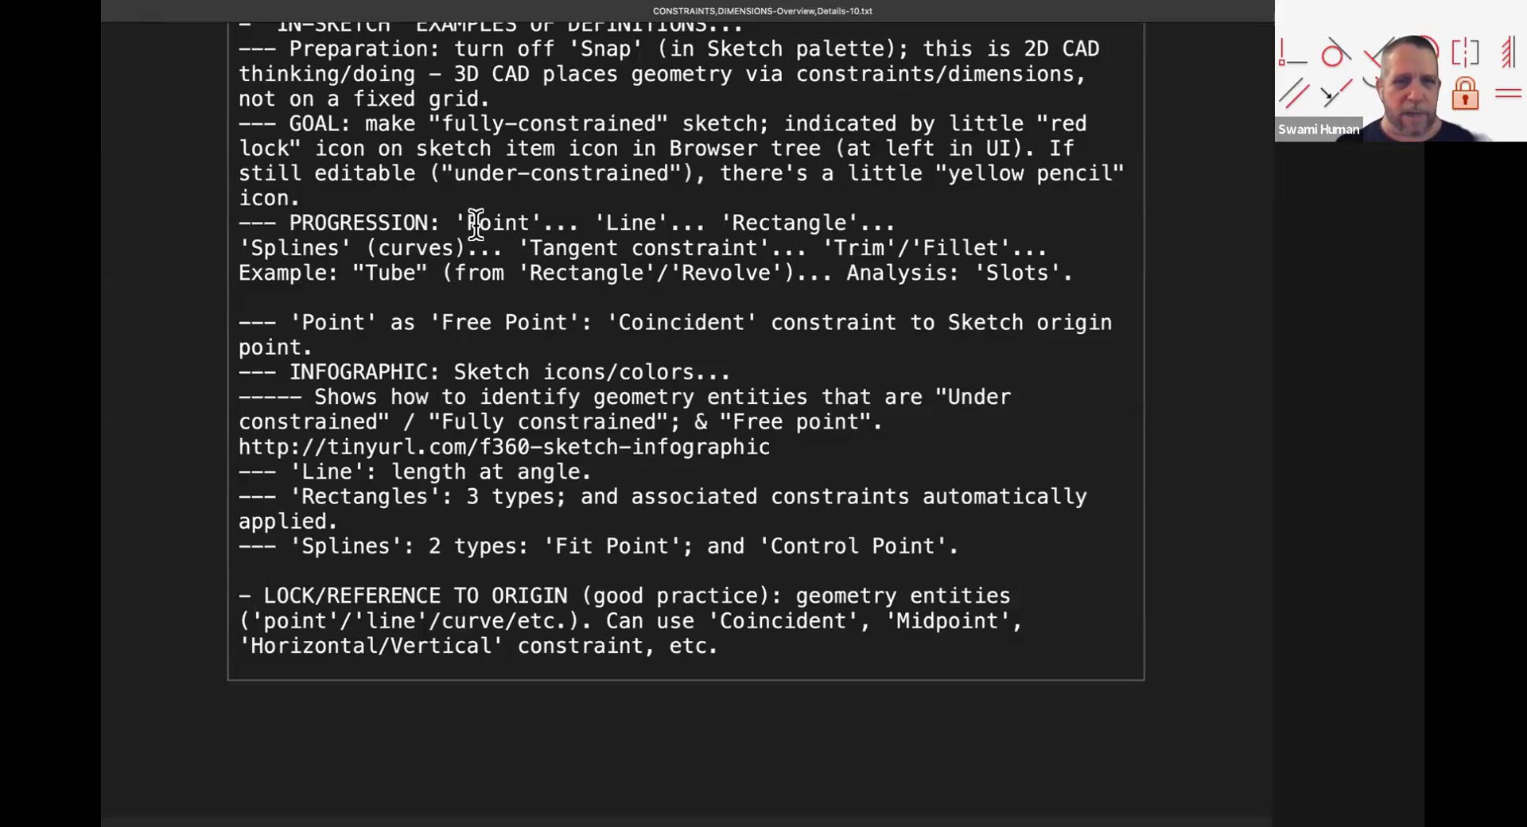
scroll(475, 275, up, 1)
scroll(475, 274, up, 3)
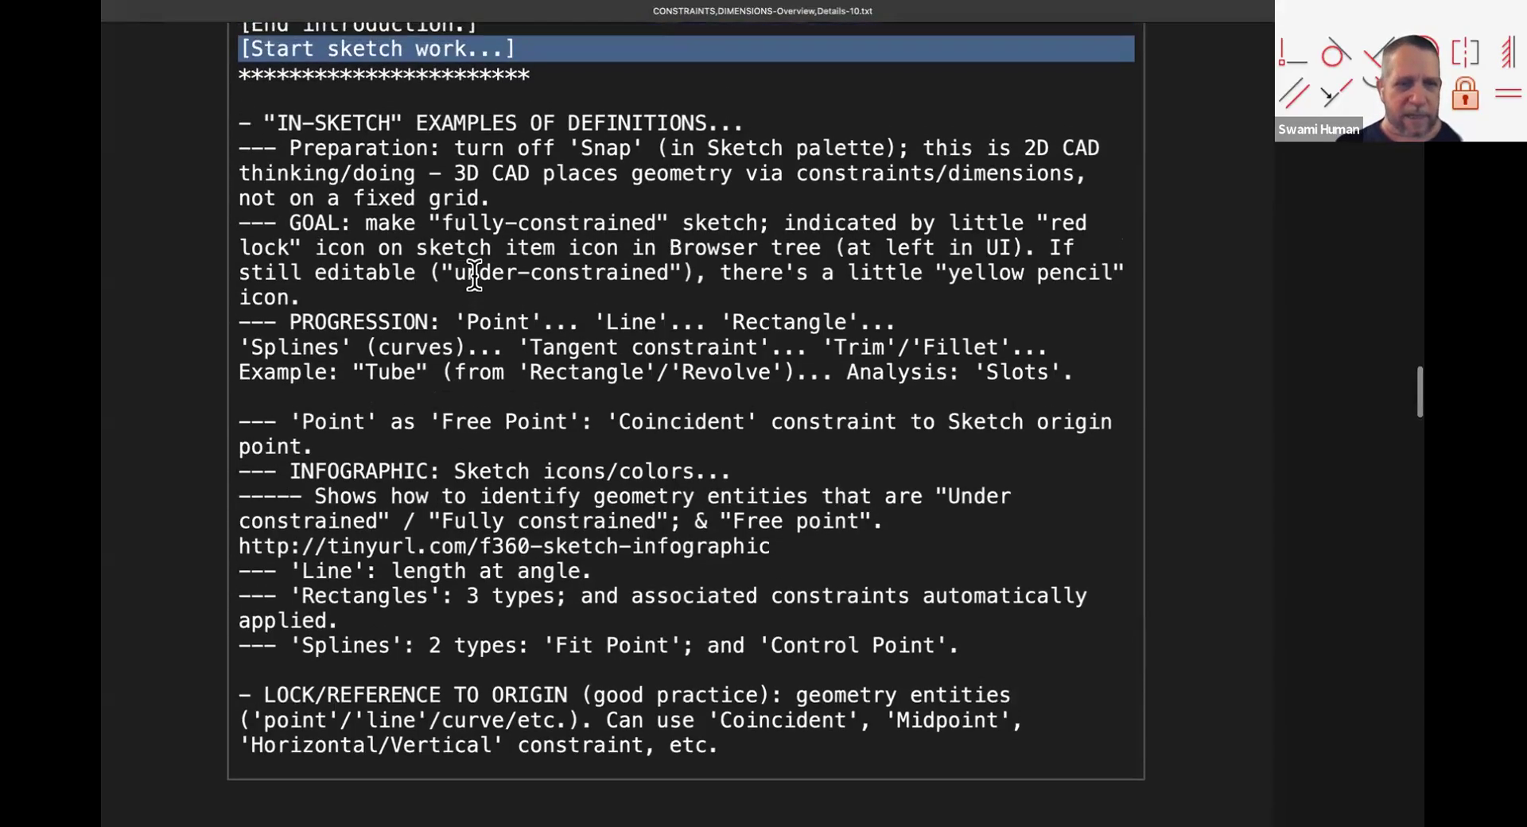
scroll(474, 274, up, 2)
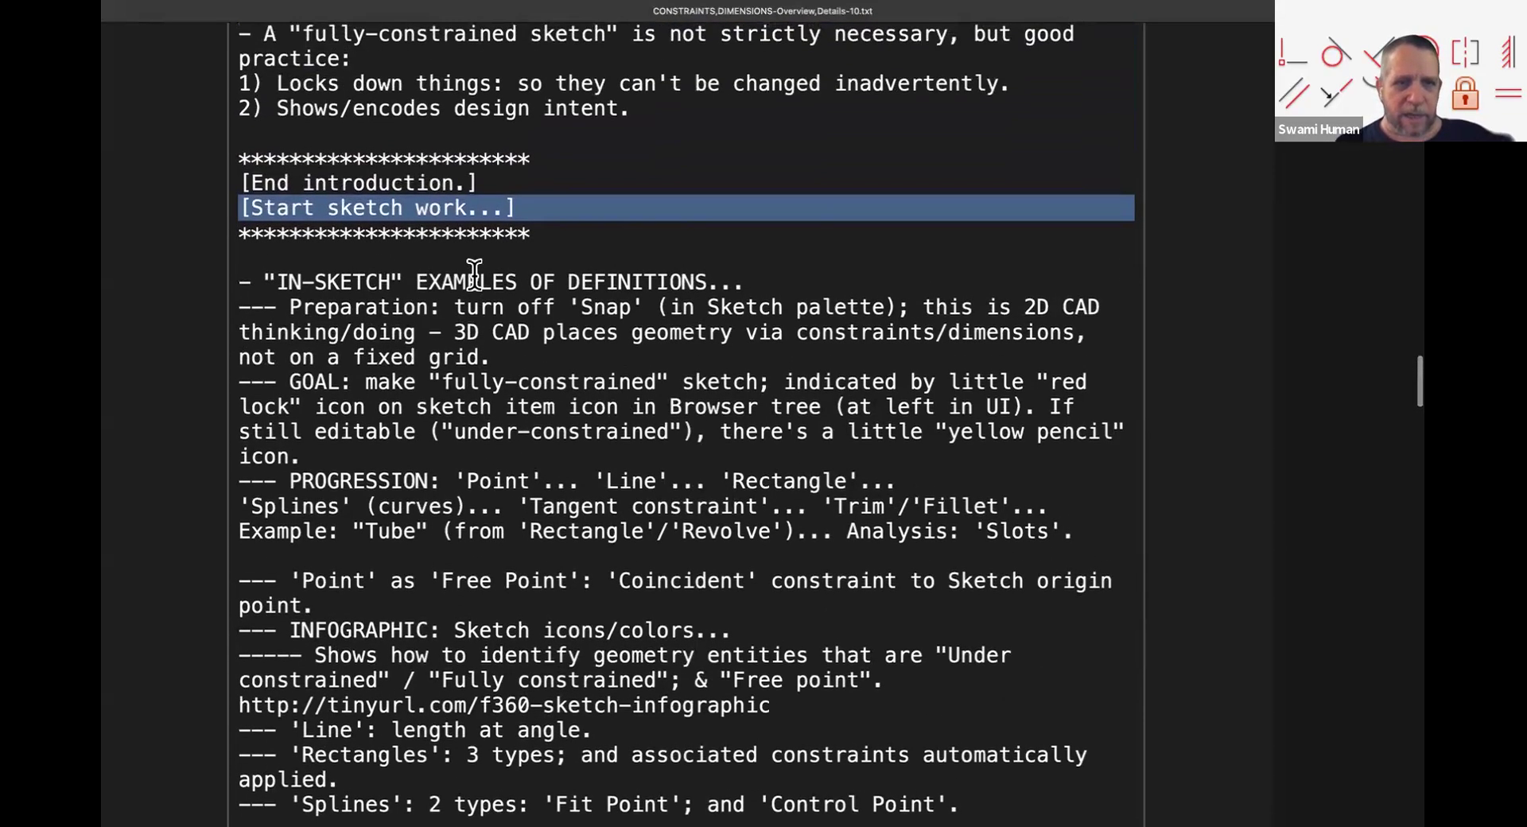
scroll(475, 274, down, 5)
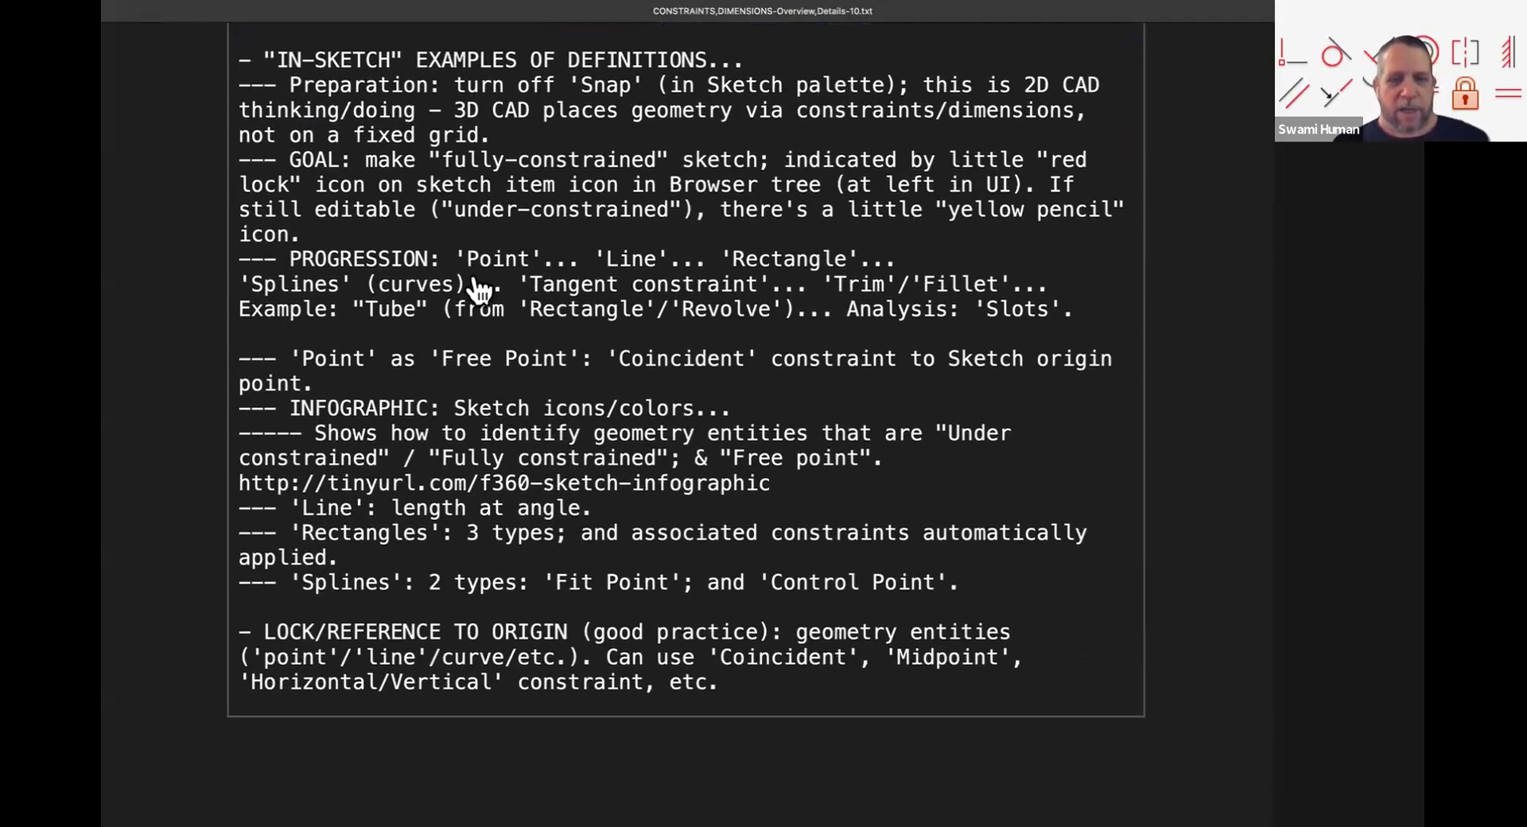
Step: Switch back to Fusion 360 and sketch a tall two-point rectangle about 50 by 180 mm beside the vertical axis near the origin
key(super+Tab)
drag(212, 99, 151, 137)
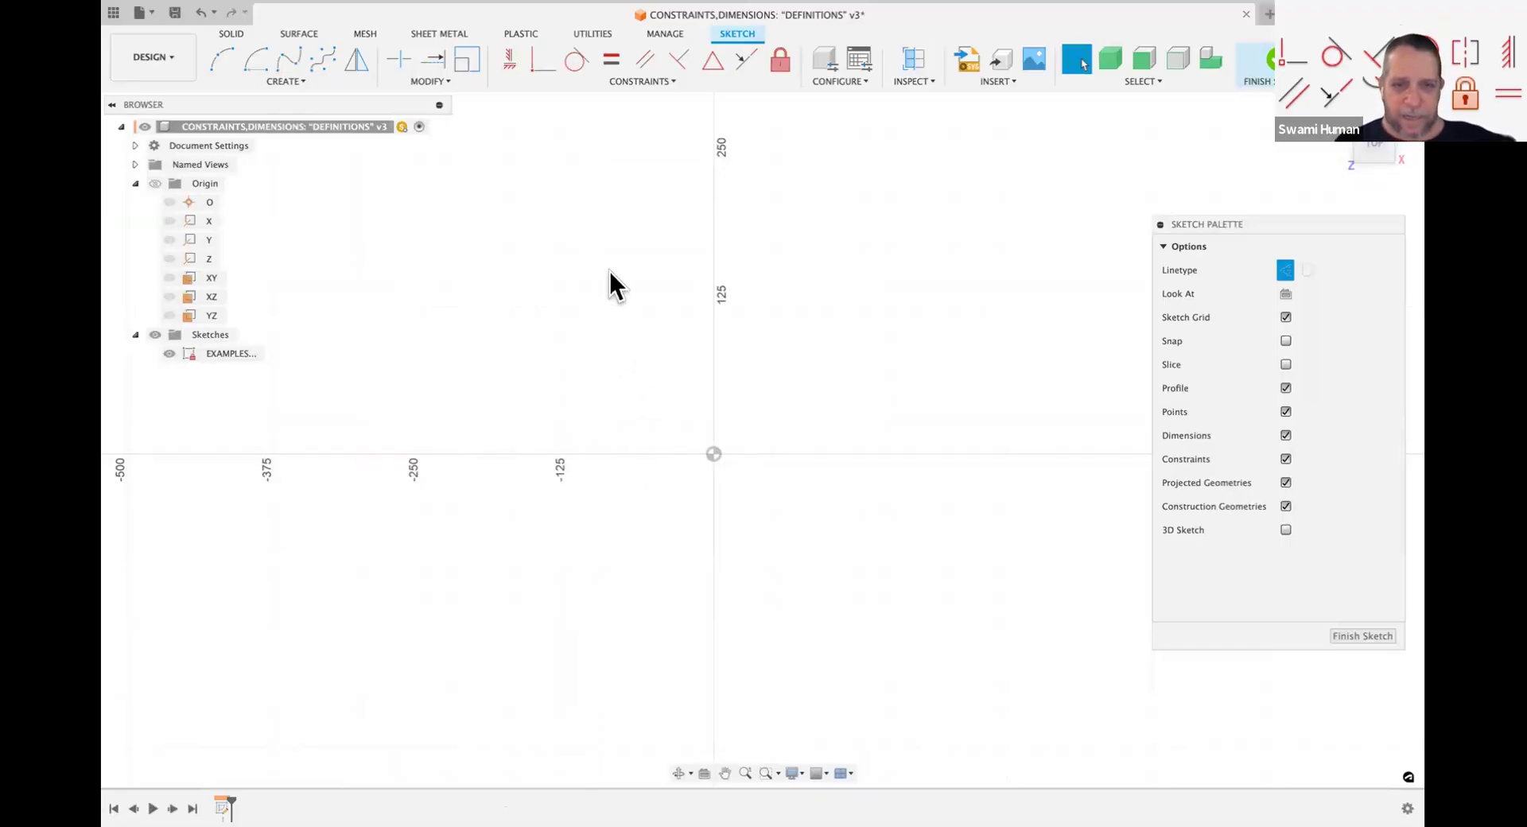
key(r)
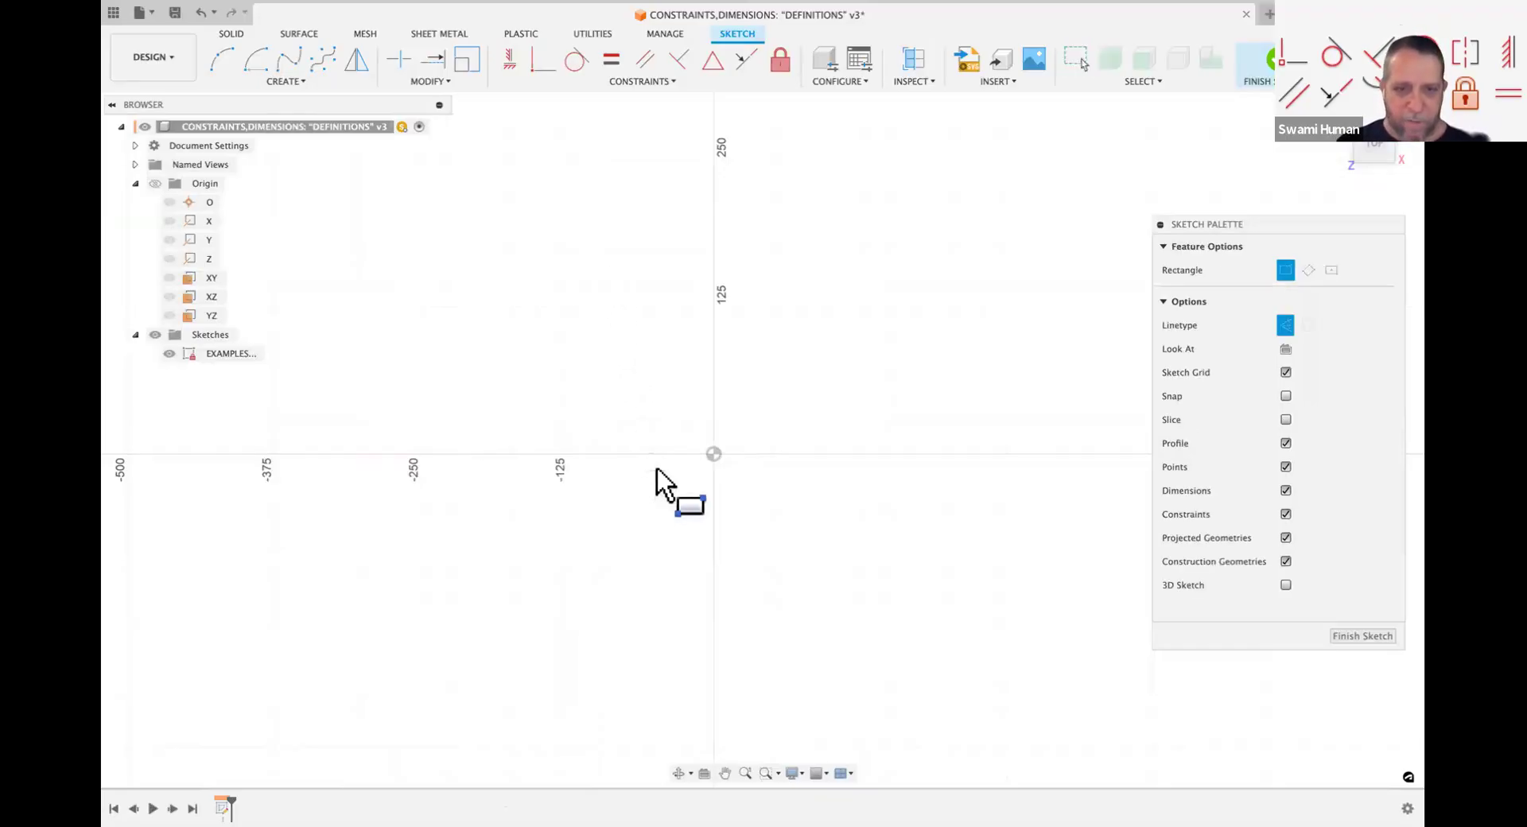
click(657, 462)
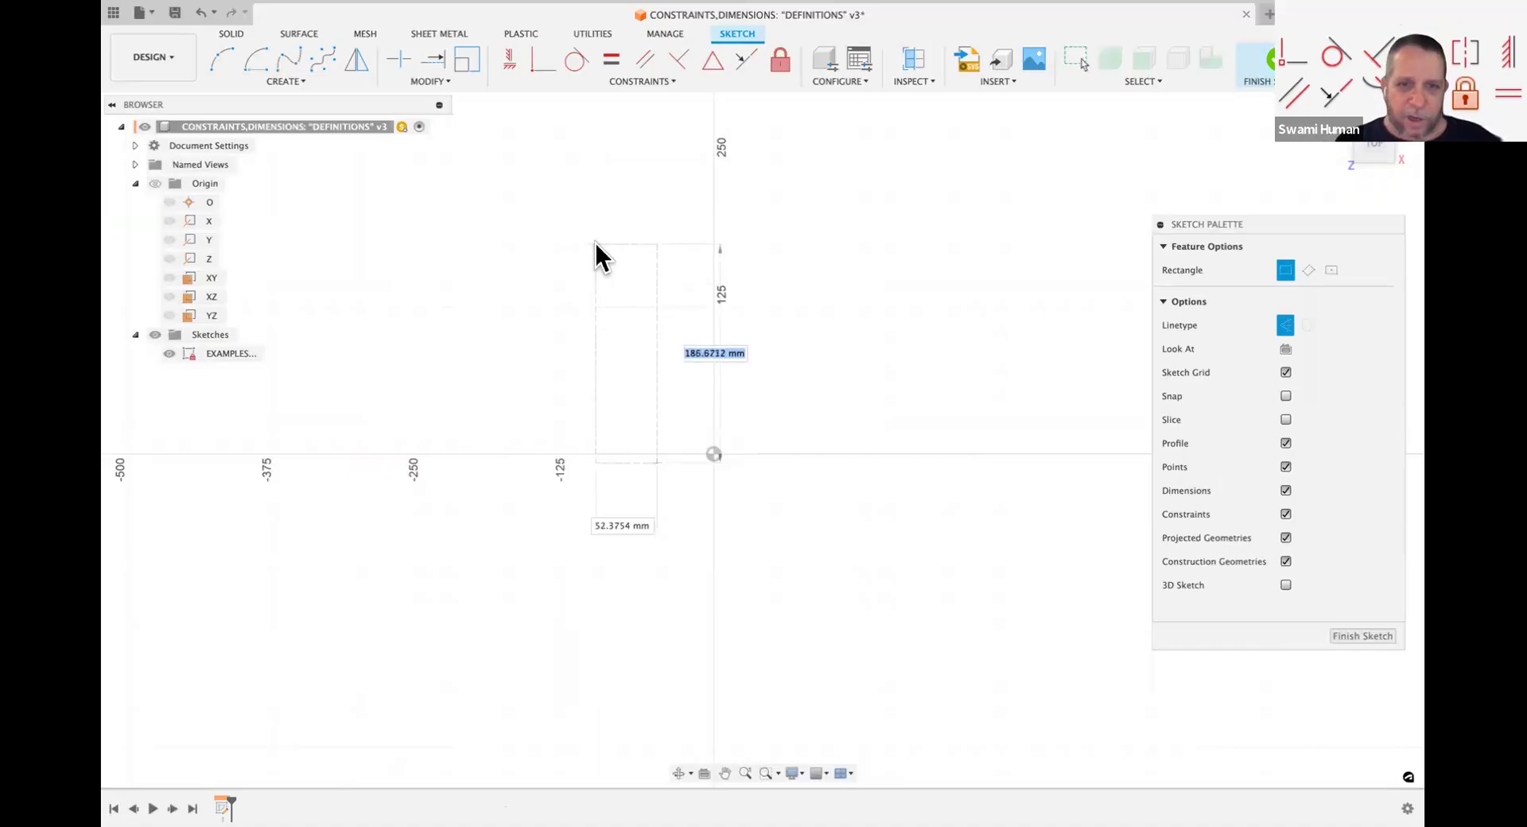
click(597, 249)
key(Escape)
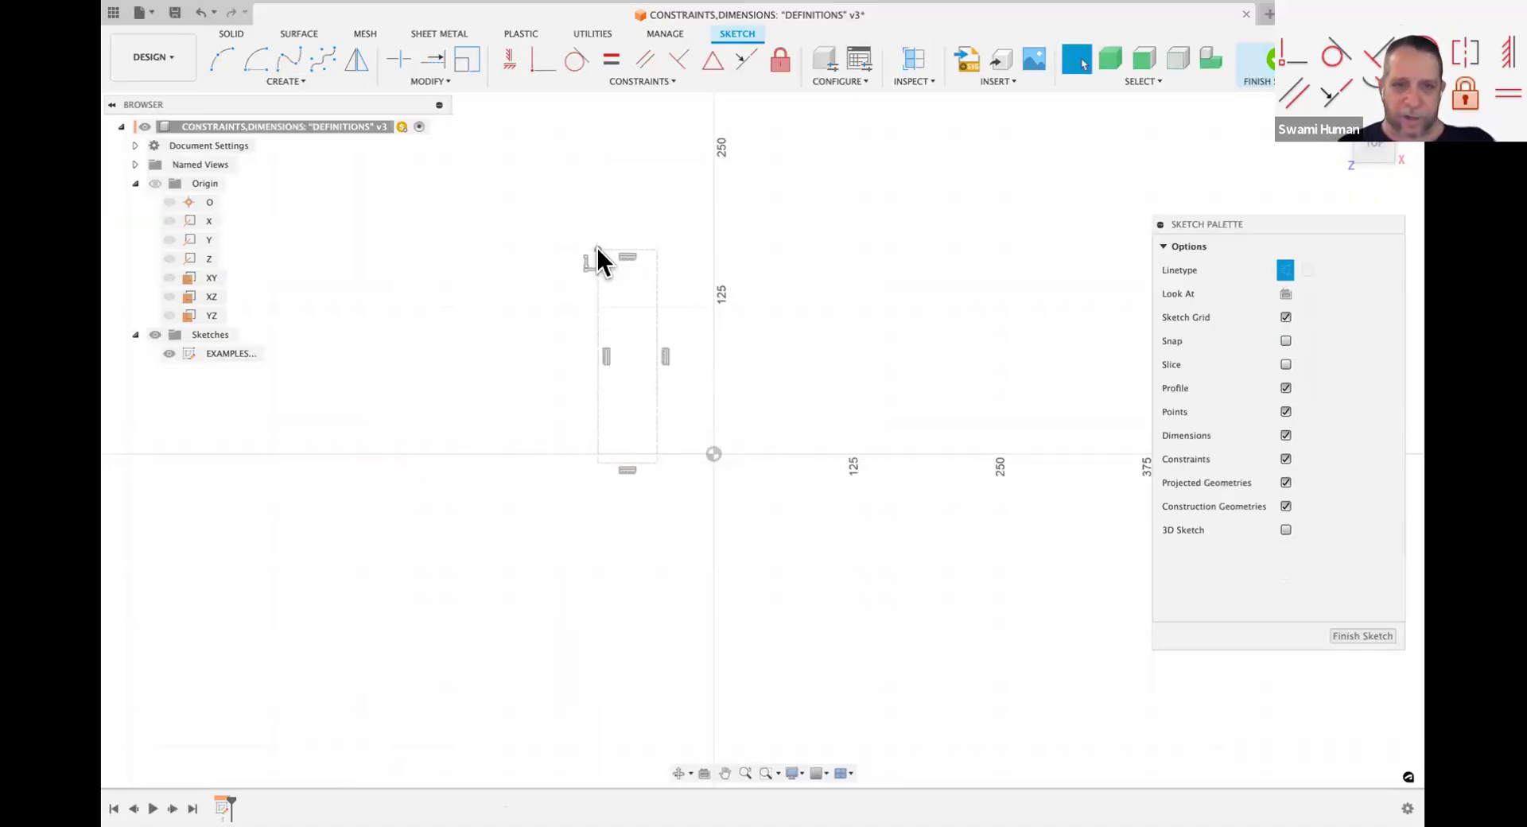
Step: Convert the rectangle's sides from construction lines to normal lines, keeping the Sketch Palette clear of the geometry
drag(583, 232, 707, 494)
key(x)
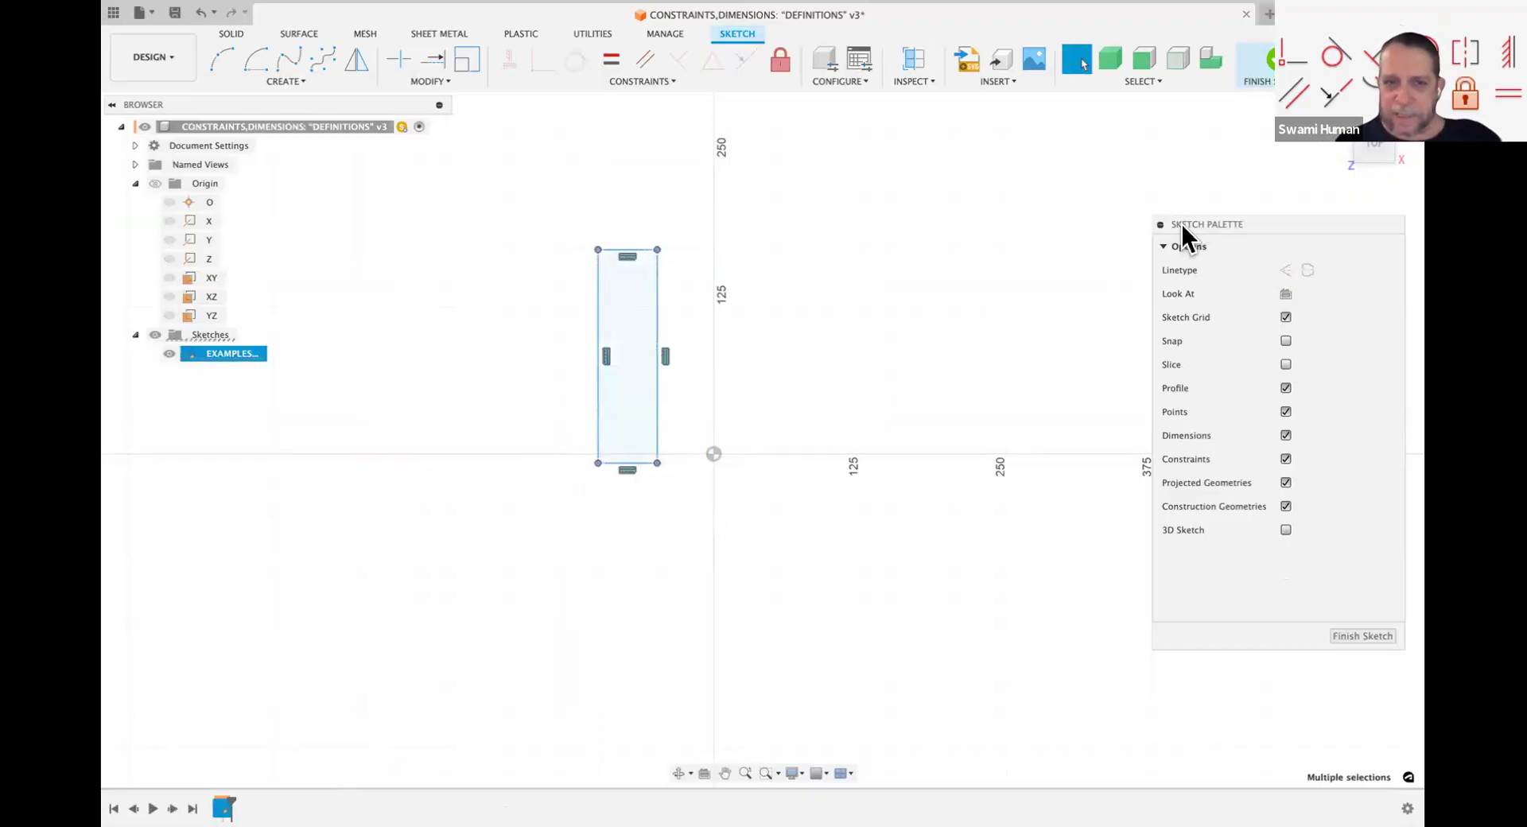
drag(1180, 224, 965, 248)
click(892, 340)
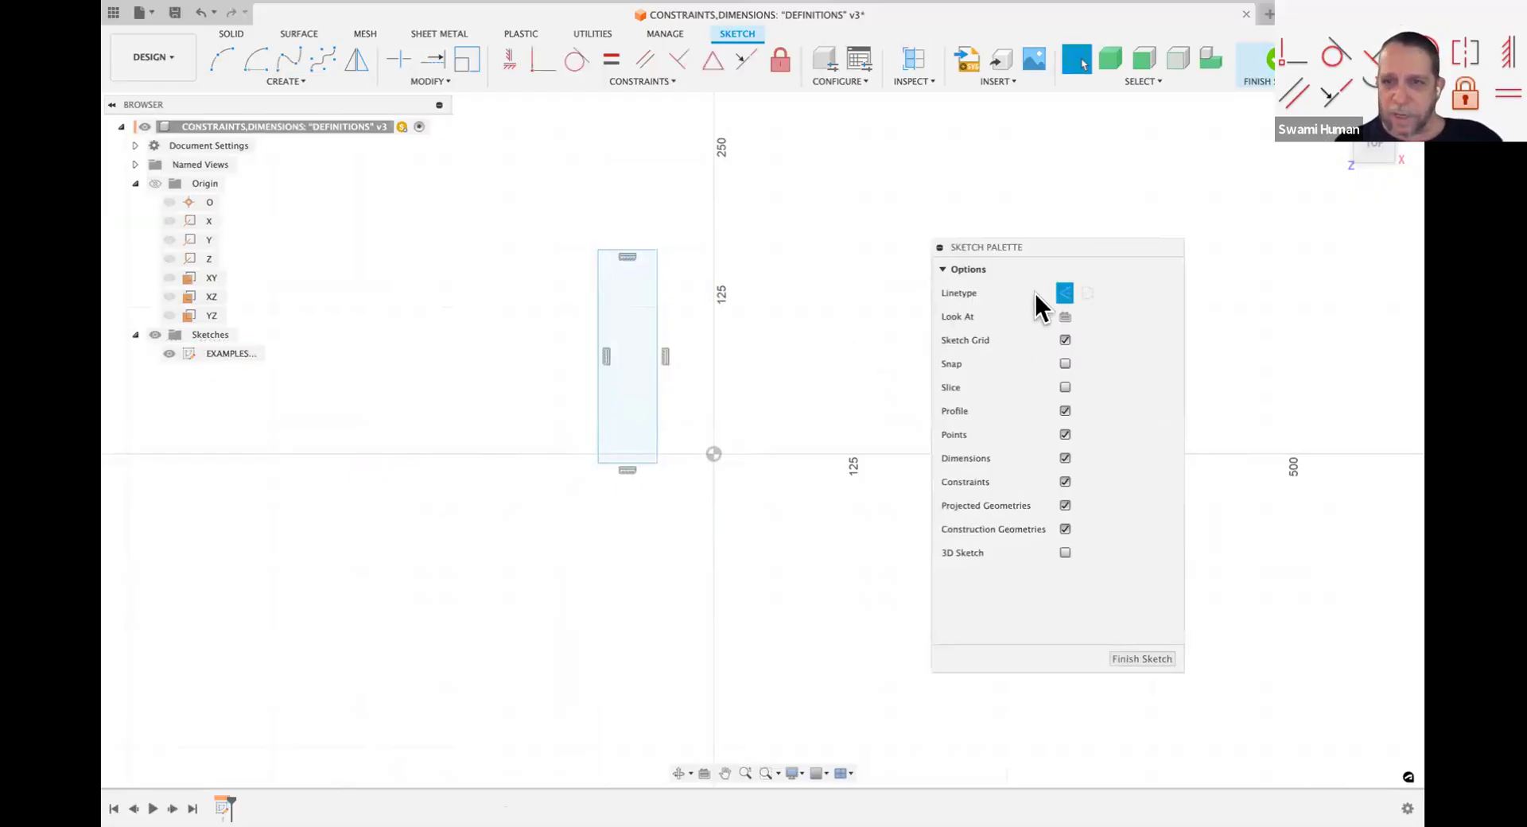
mouse_move(1030, 245)
mouse_down()
mouse_move(1288, 245)
mouse_move(1208, 250)
mouse_up()
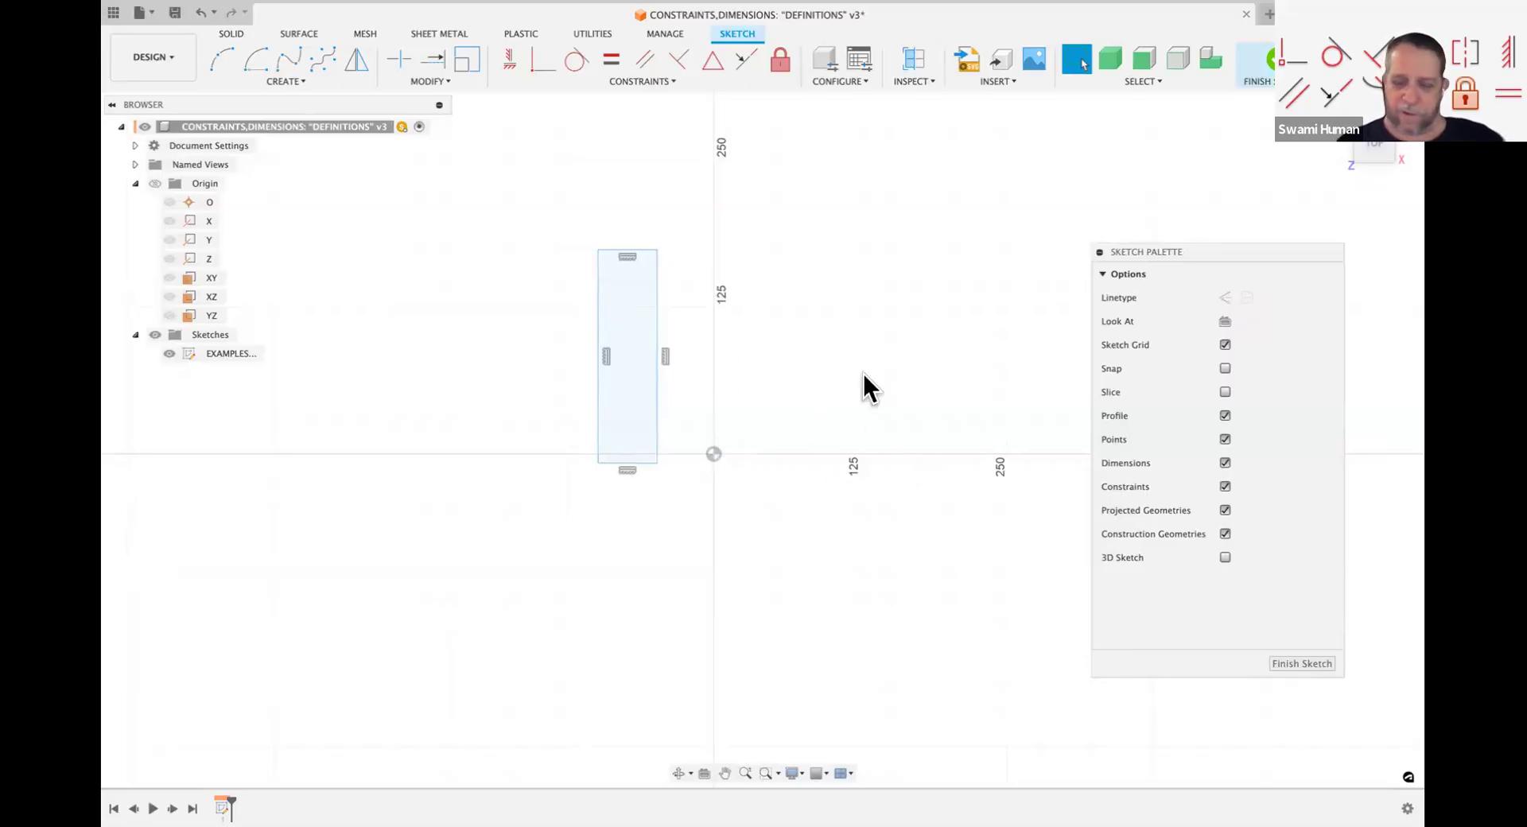
Step: Draw a vertical centerline about 171 mm long upward from the sketch origin beside the rectangle
key(l)
drag(1193, 264, 1061, 256)
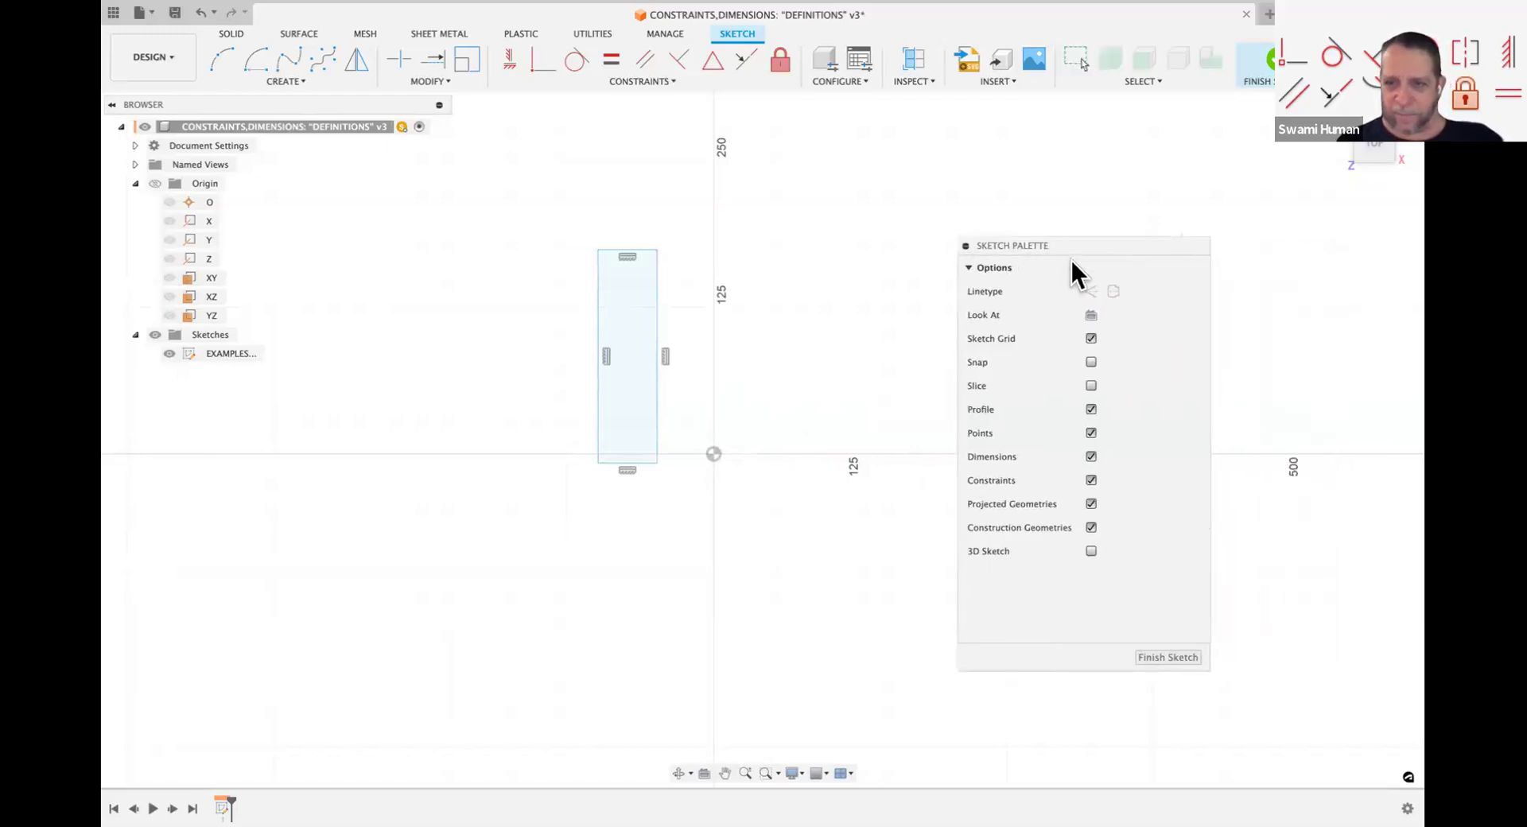
click(1113, 292)
drag(1063, 255, 1128, 251)
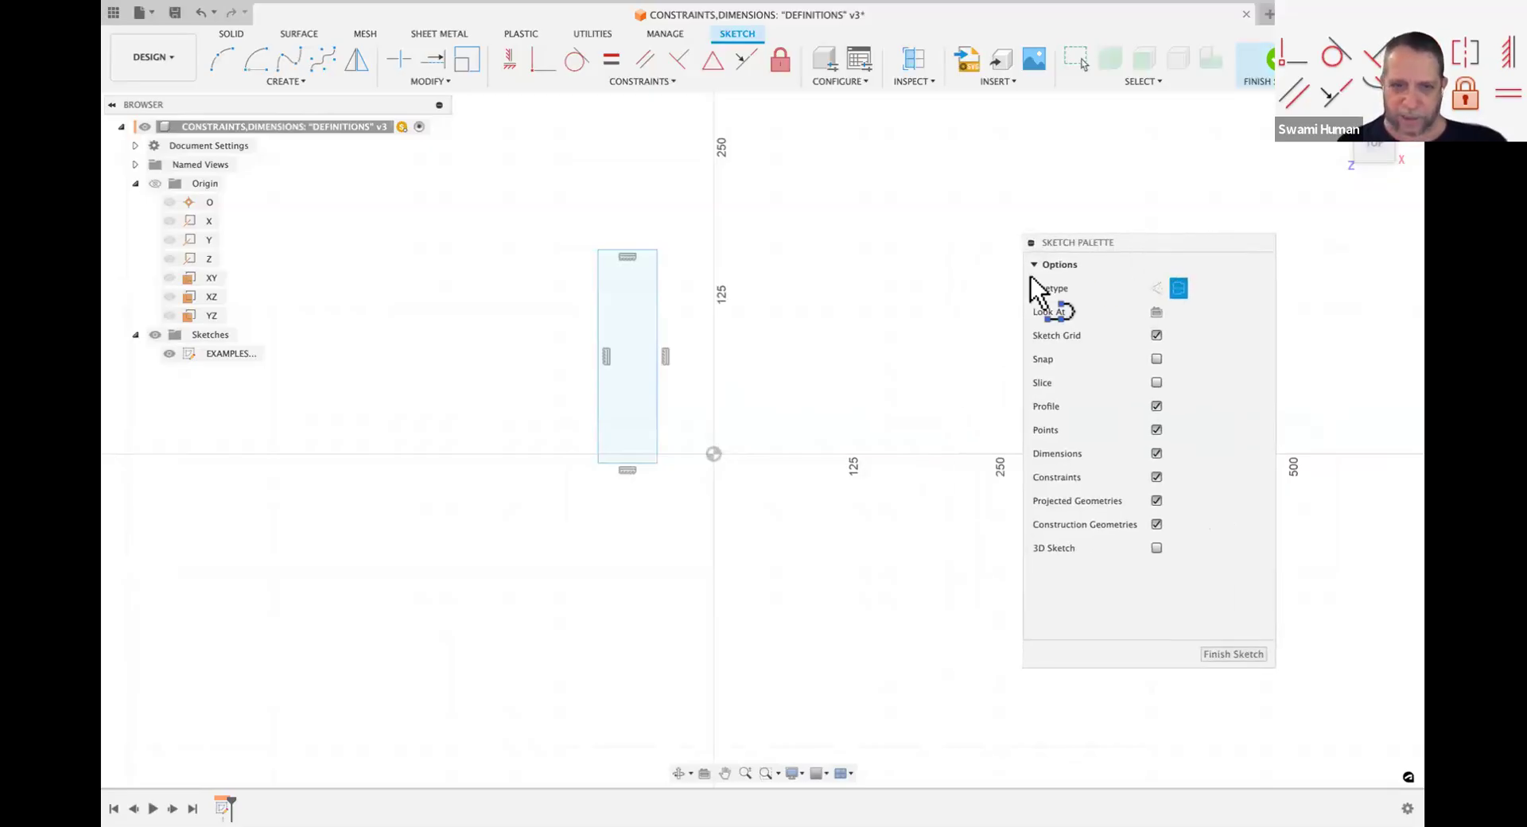
click(714, 454)
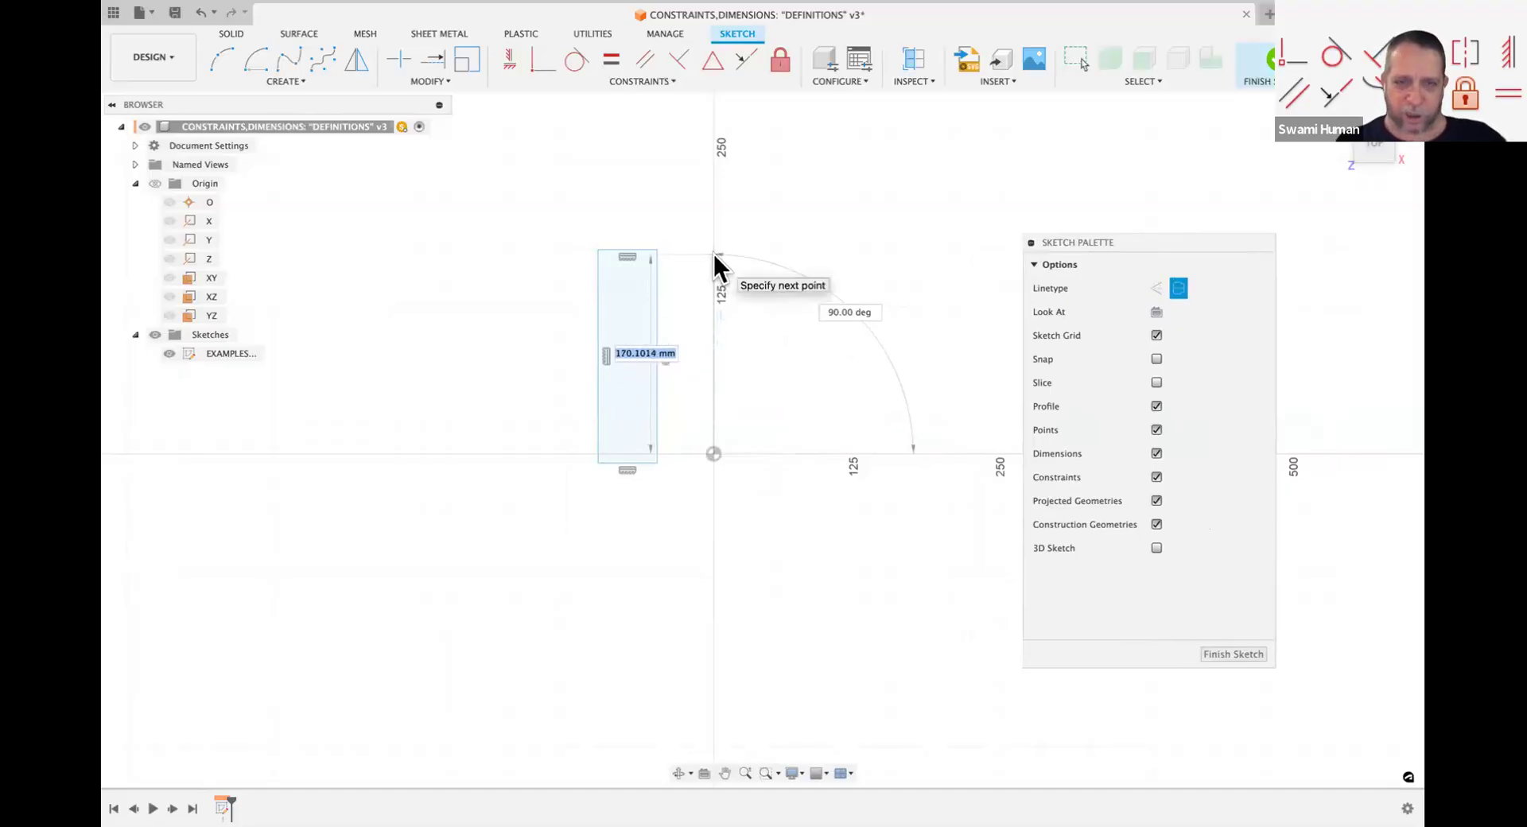
click(713, 255)
key(Escape)
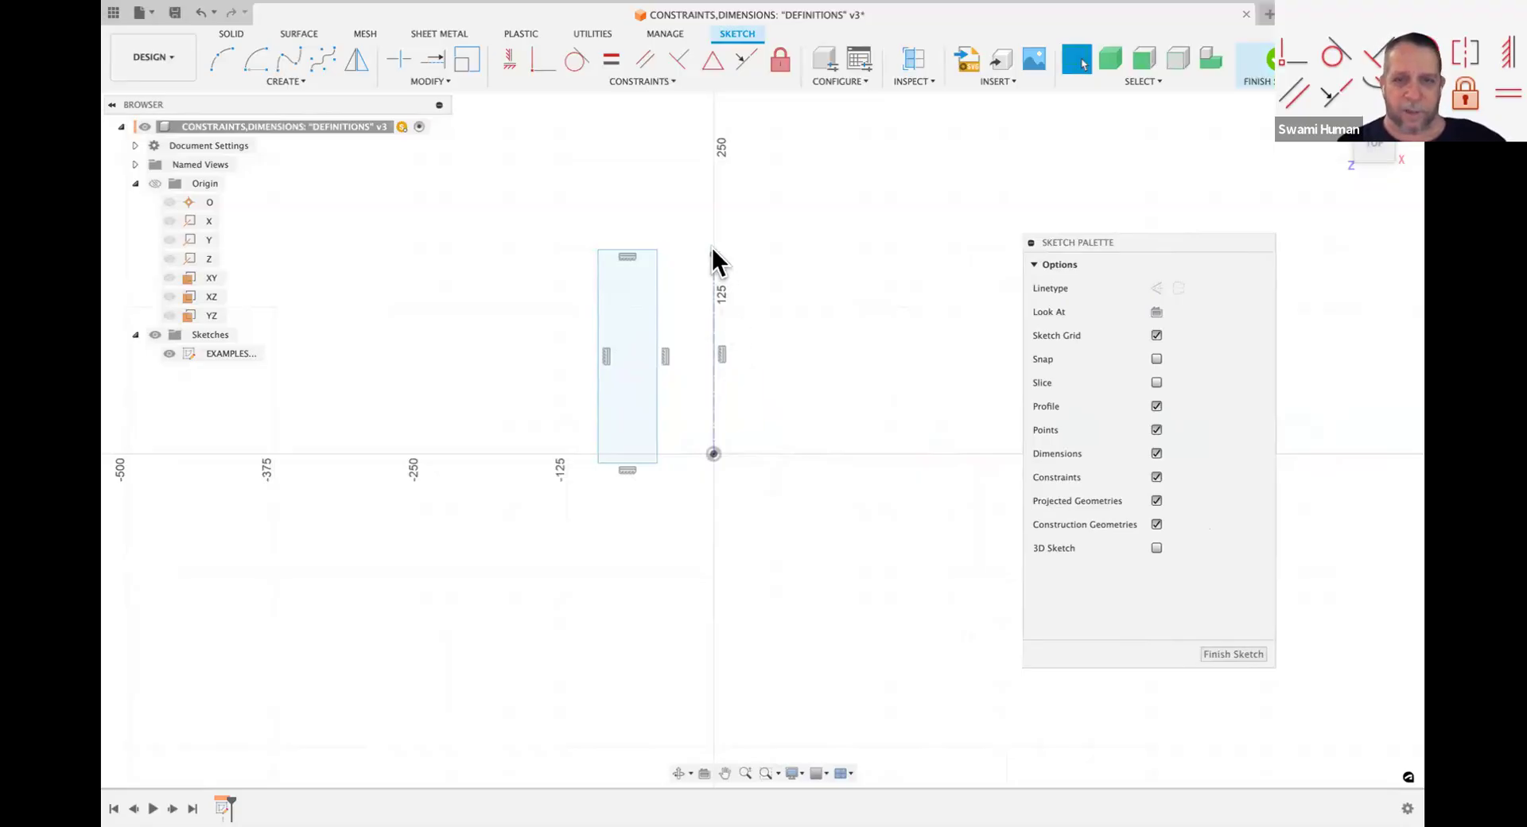
click(713, 253)
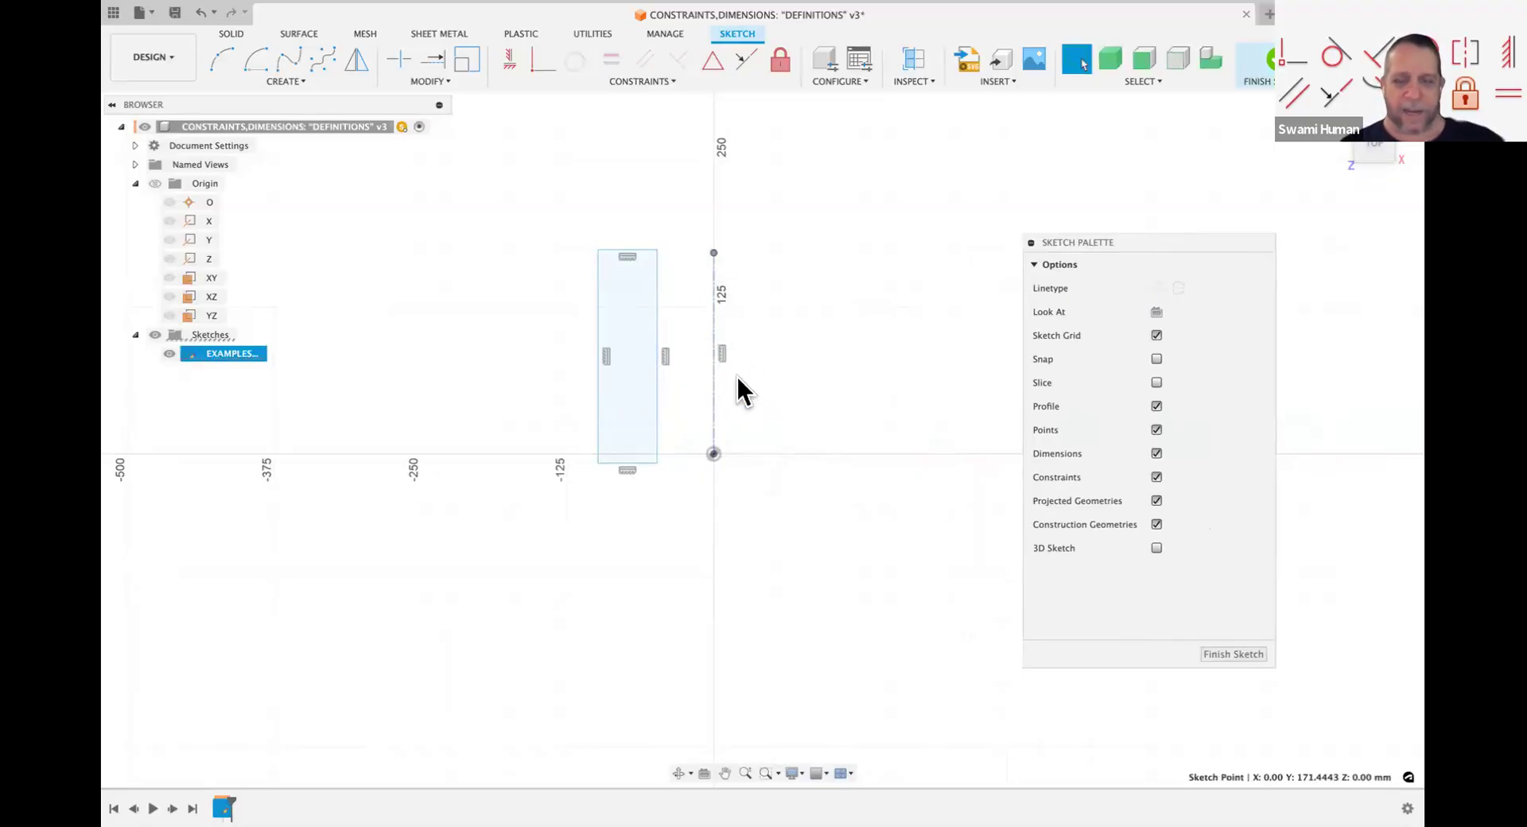
scroll(736, 375, up, 1)
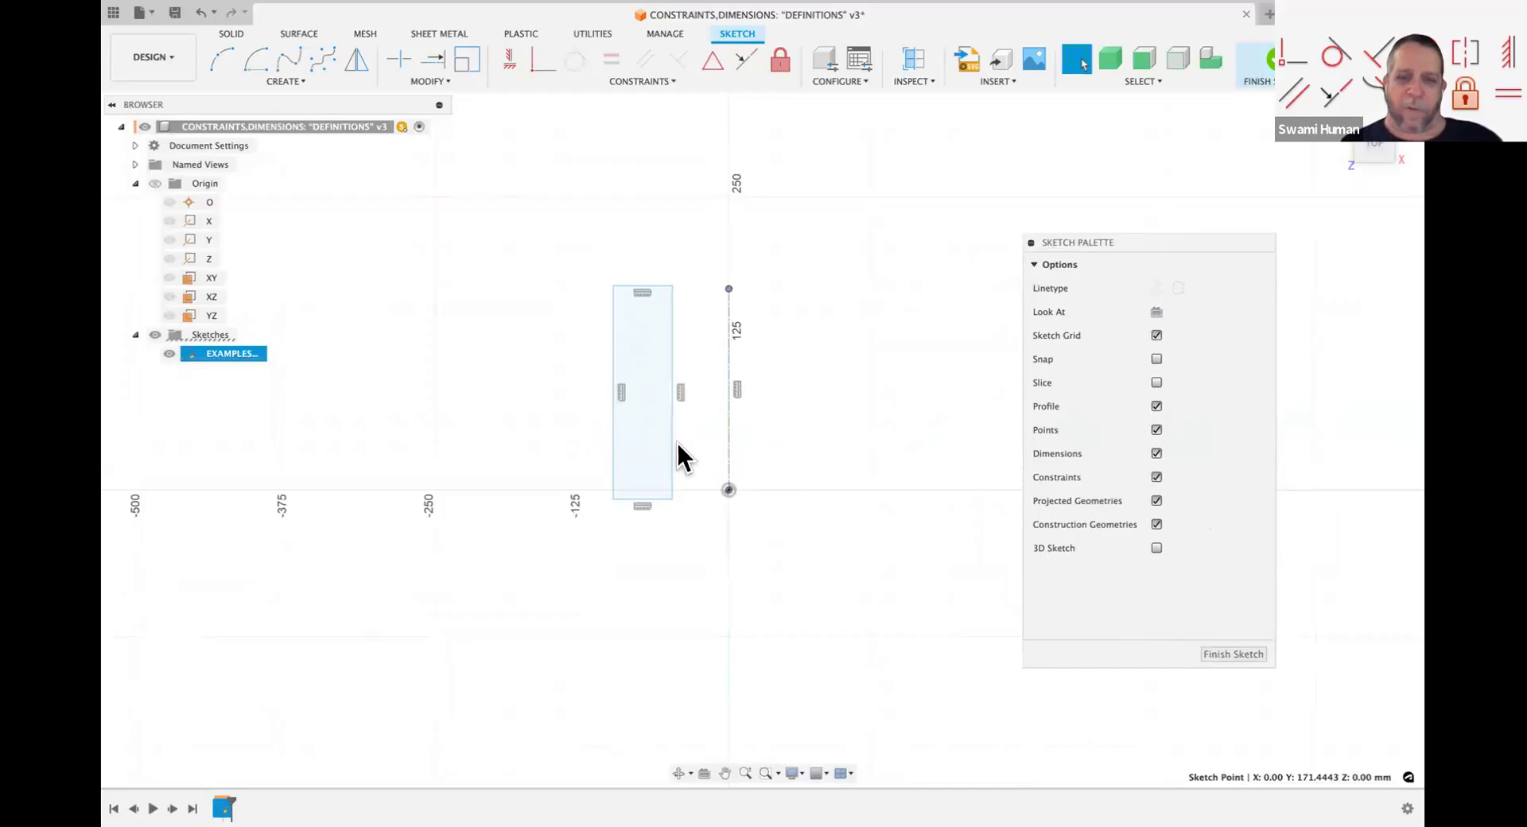
Step: Apply a Horizontal/Vertical constraint to align the rectangle's lower corner nearest the centerline with the sketch origin
click(646, 368)
click(729, 380)
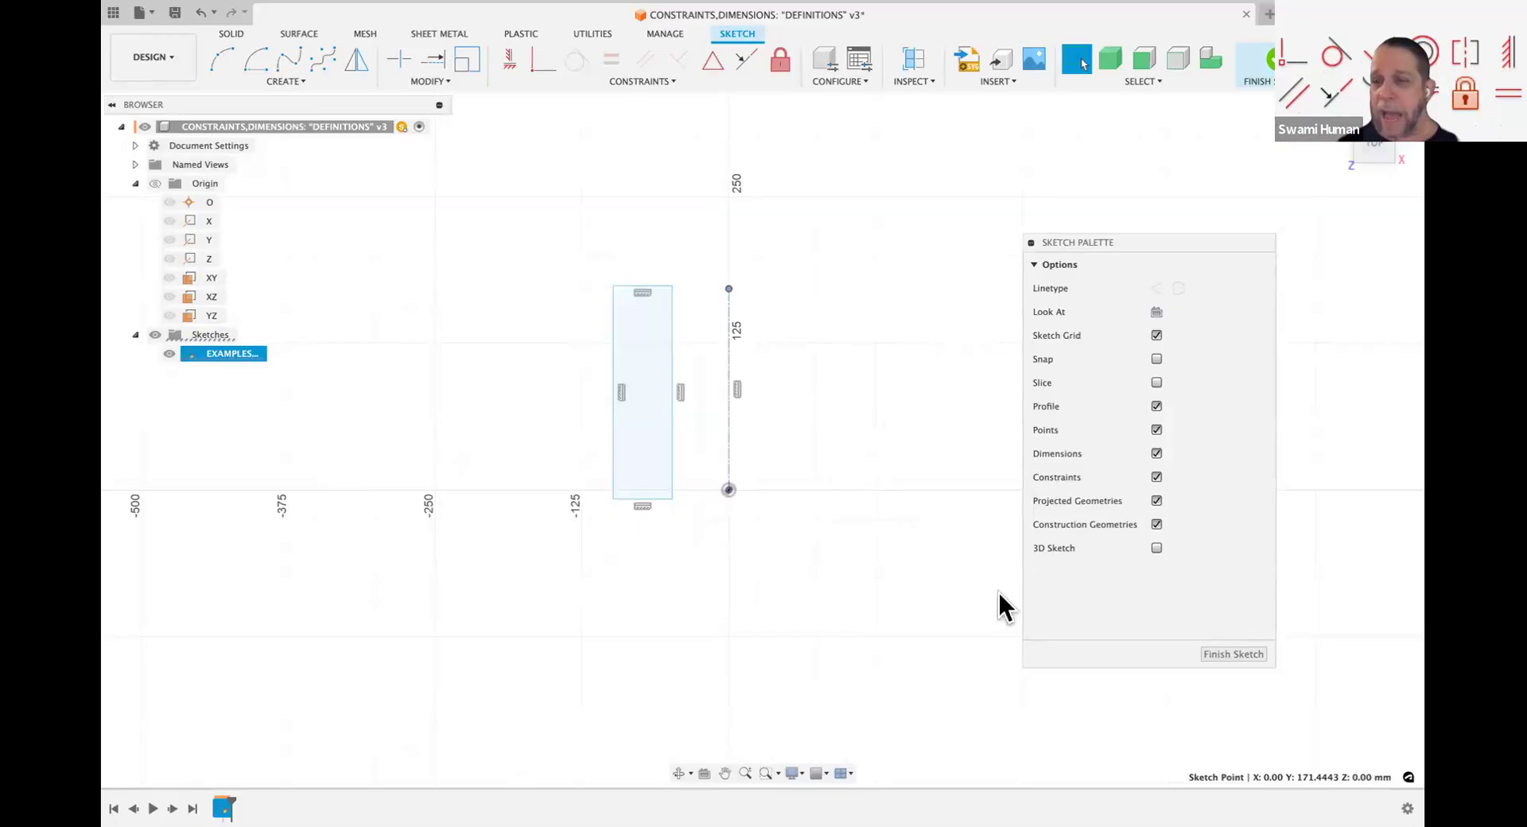
click(771, 526)
click(672, 497)
click(729, 489)
click(514, 52)
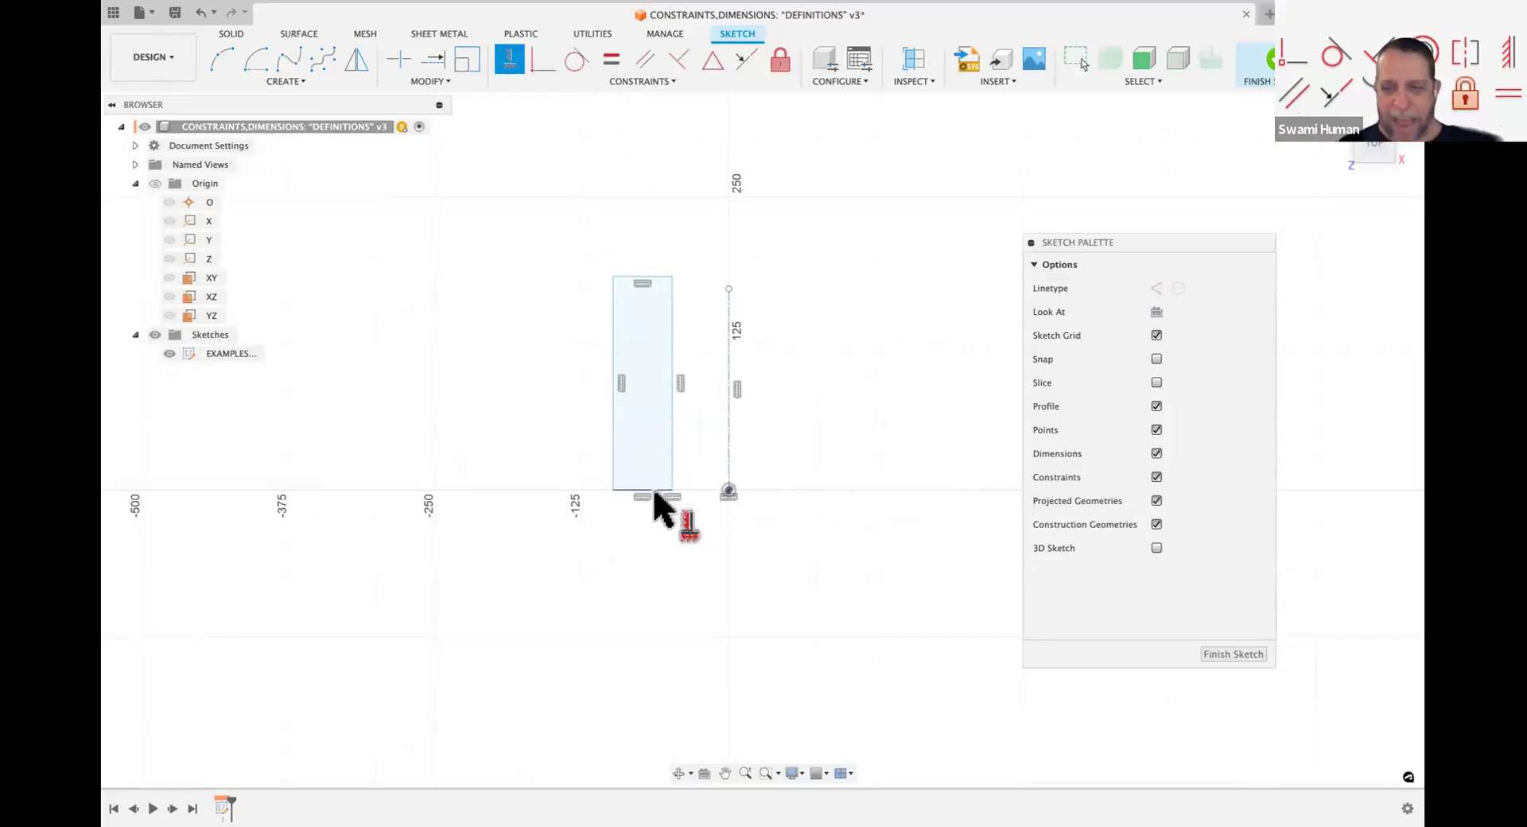
key(Escape)
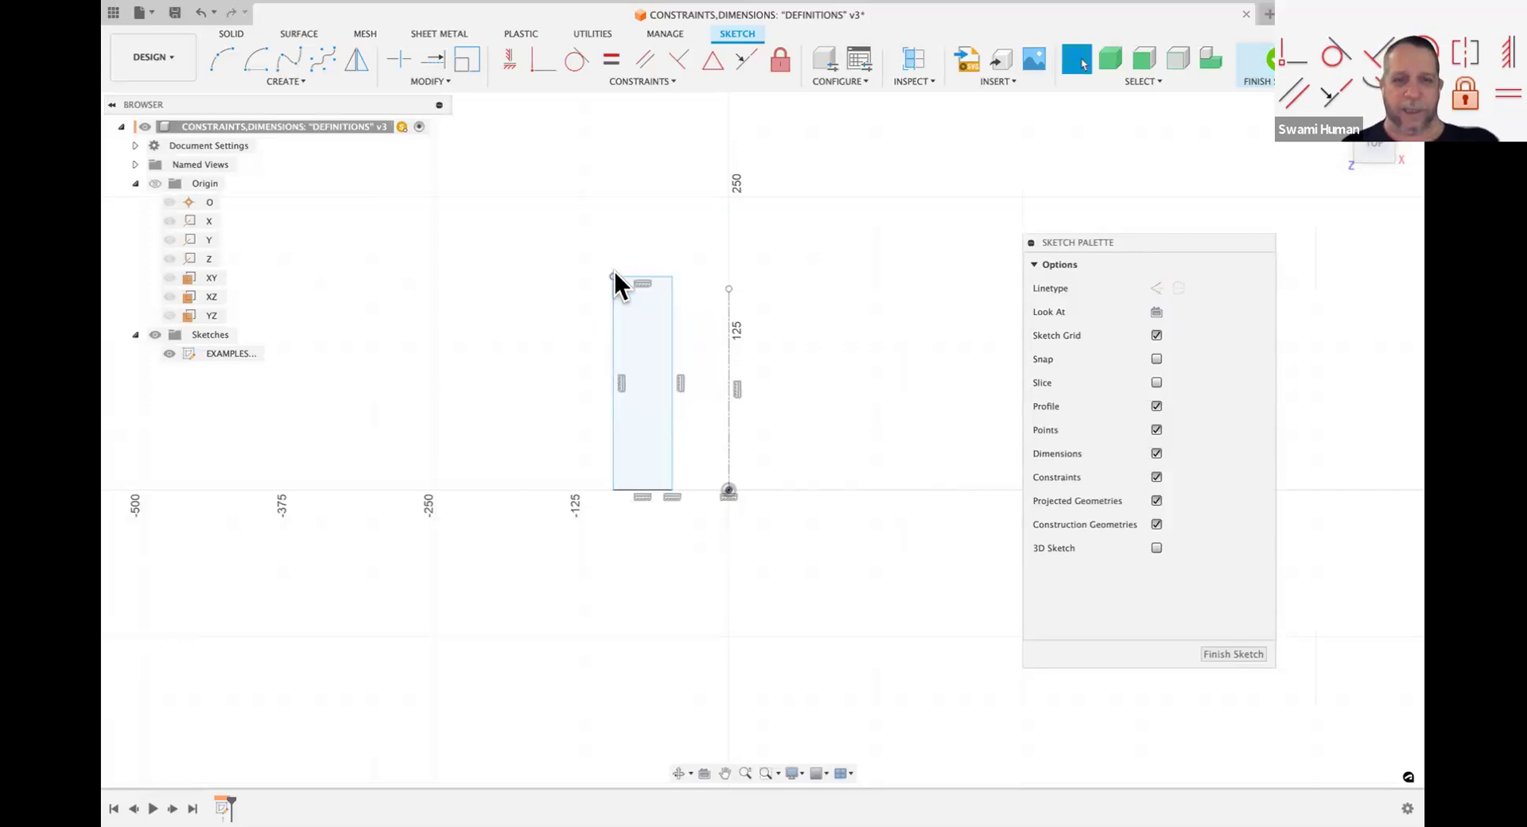
Step: Narrow the rectangle freehand to about 38 by 180 mm, and dimension its width and height at that size
mouse_move(614, 272)
mouse_down()
mouse_move(559, 284)
mouse_move(610, 272)
mouse_move(562, 303)
mouse_move(640, 275)
mouse_move(626, 278)
mouse_up()
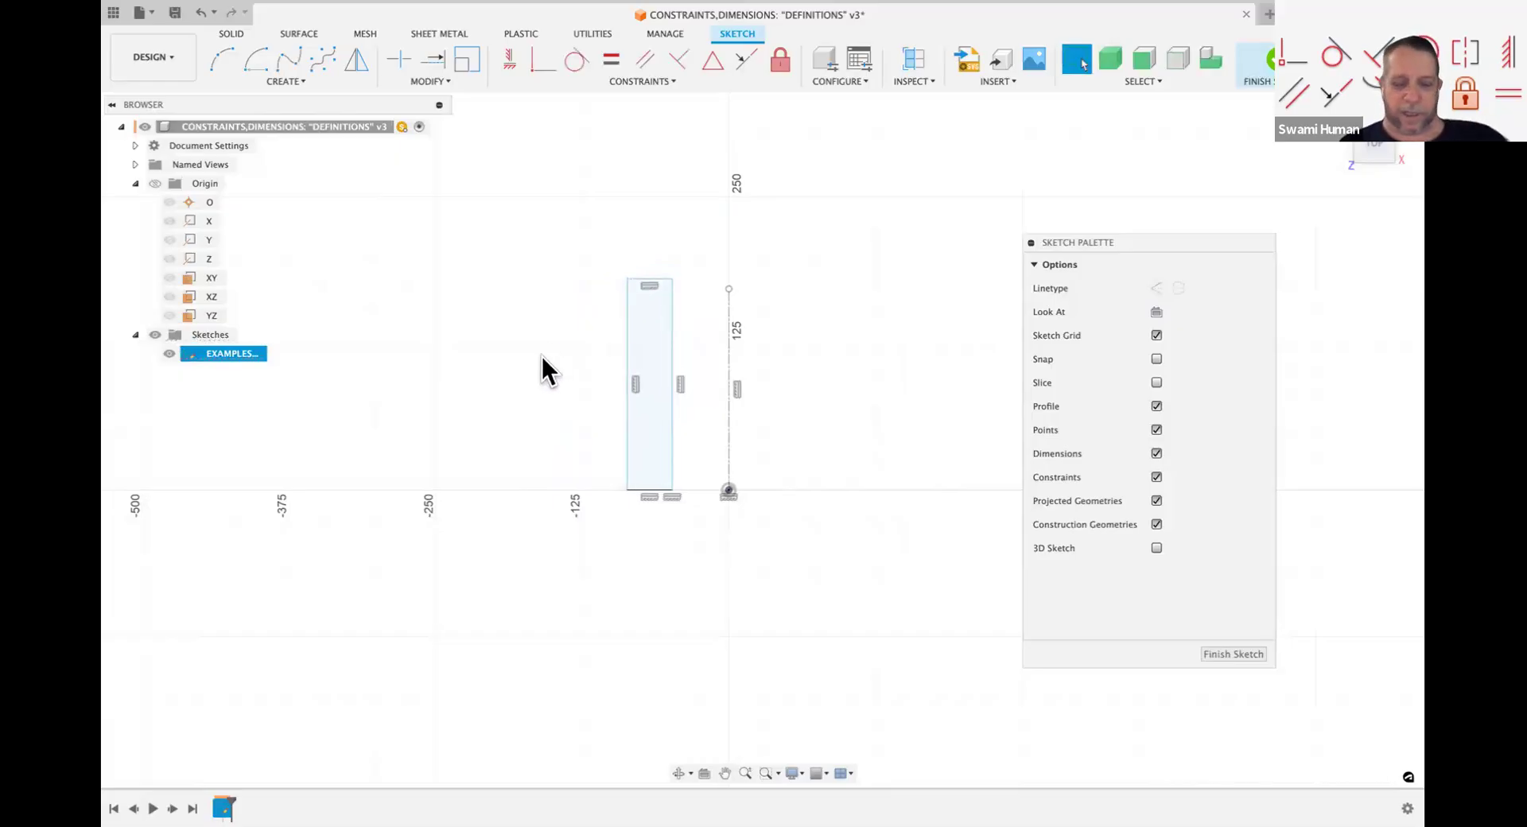
key(d)
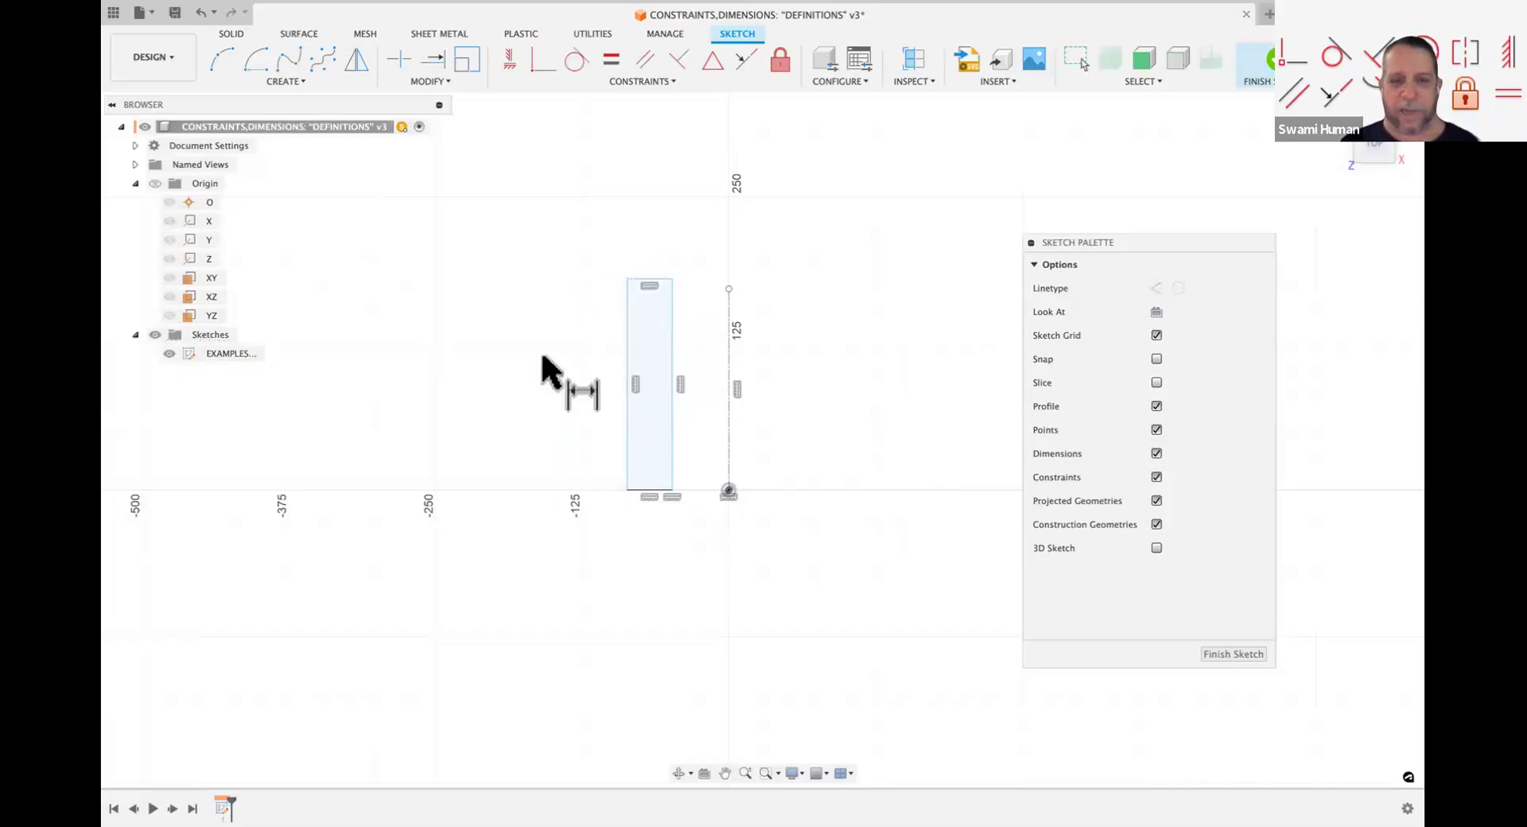
click(654, 497)
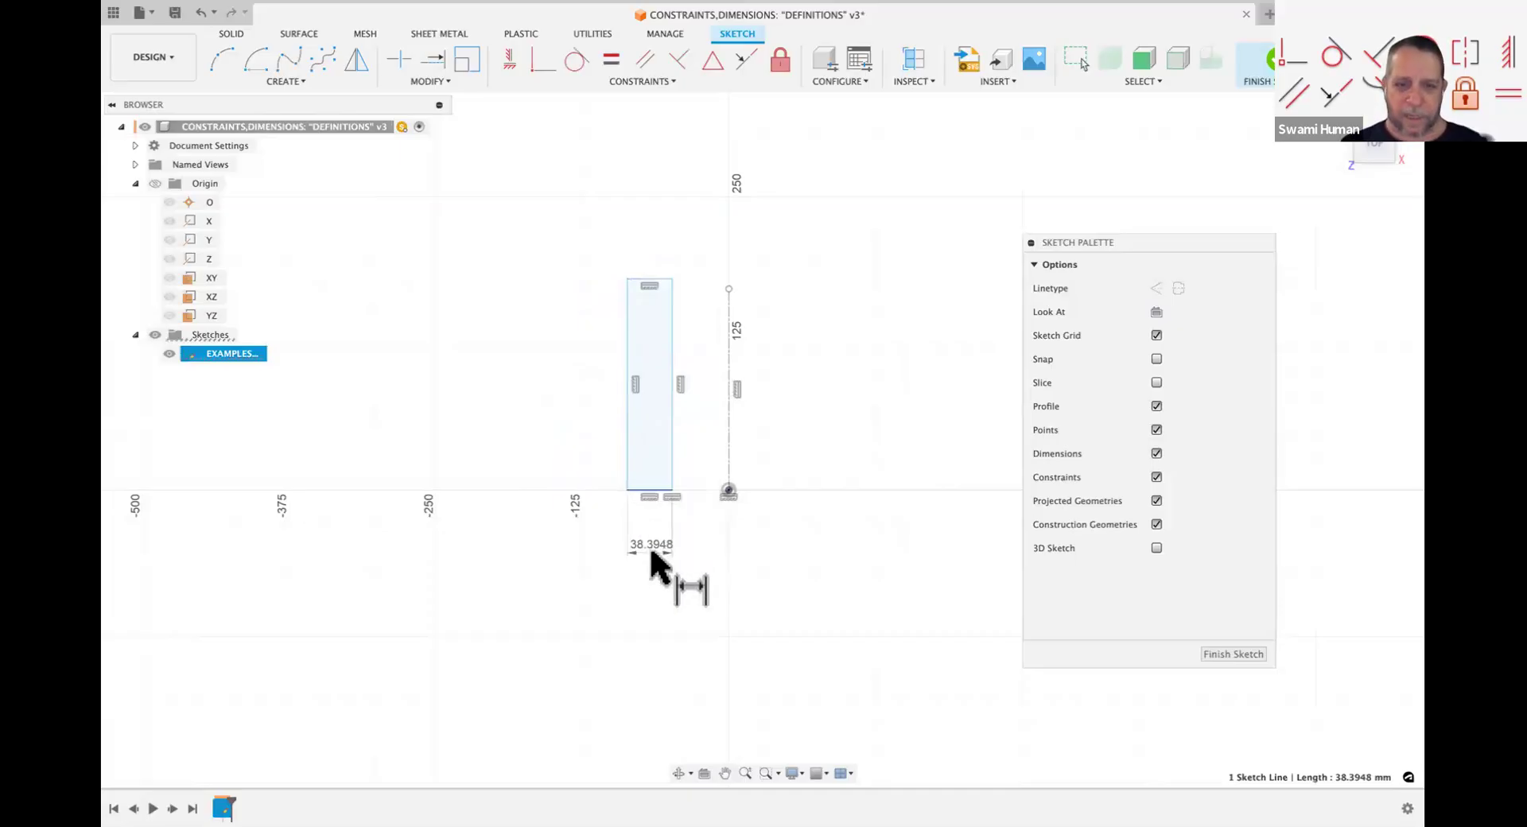
click(650, 553)
key(Return)
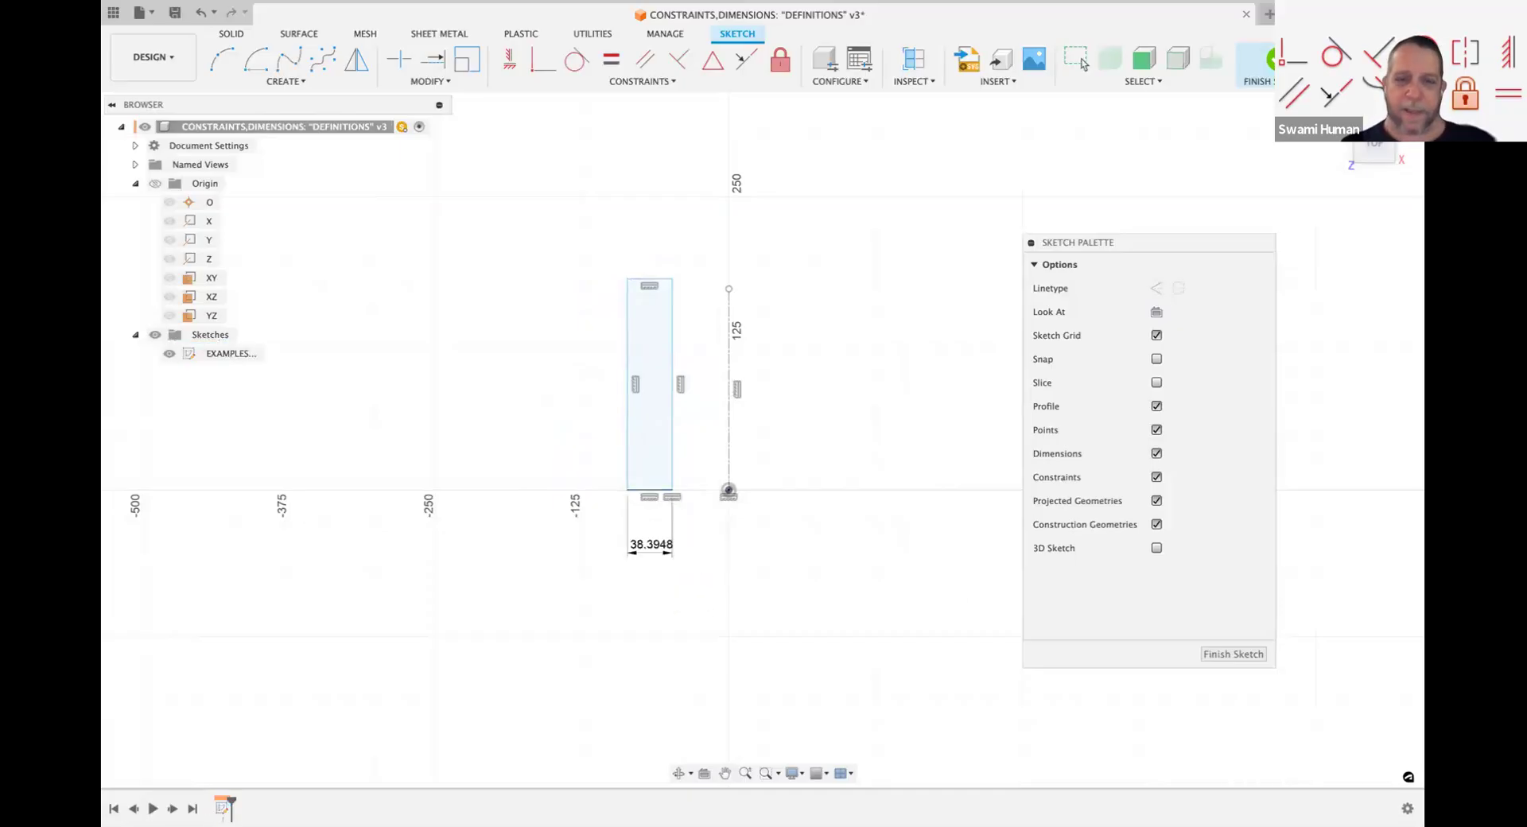
click(628, 398)
click(576, 394)
key(Return)
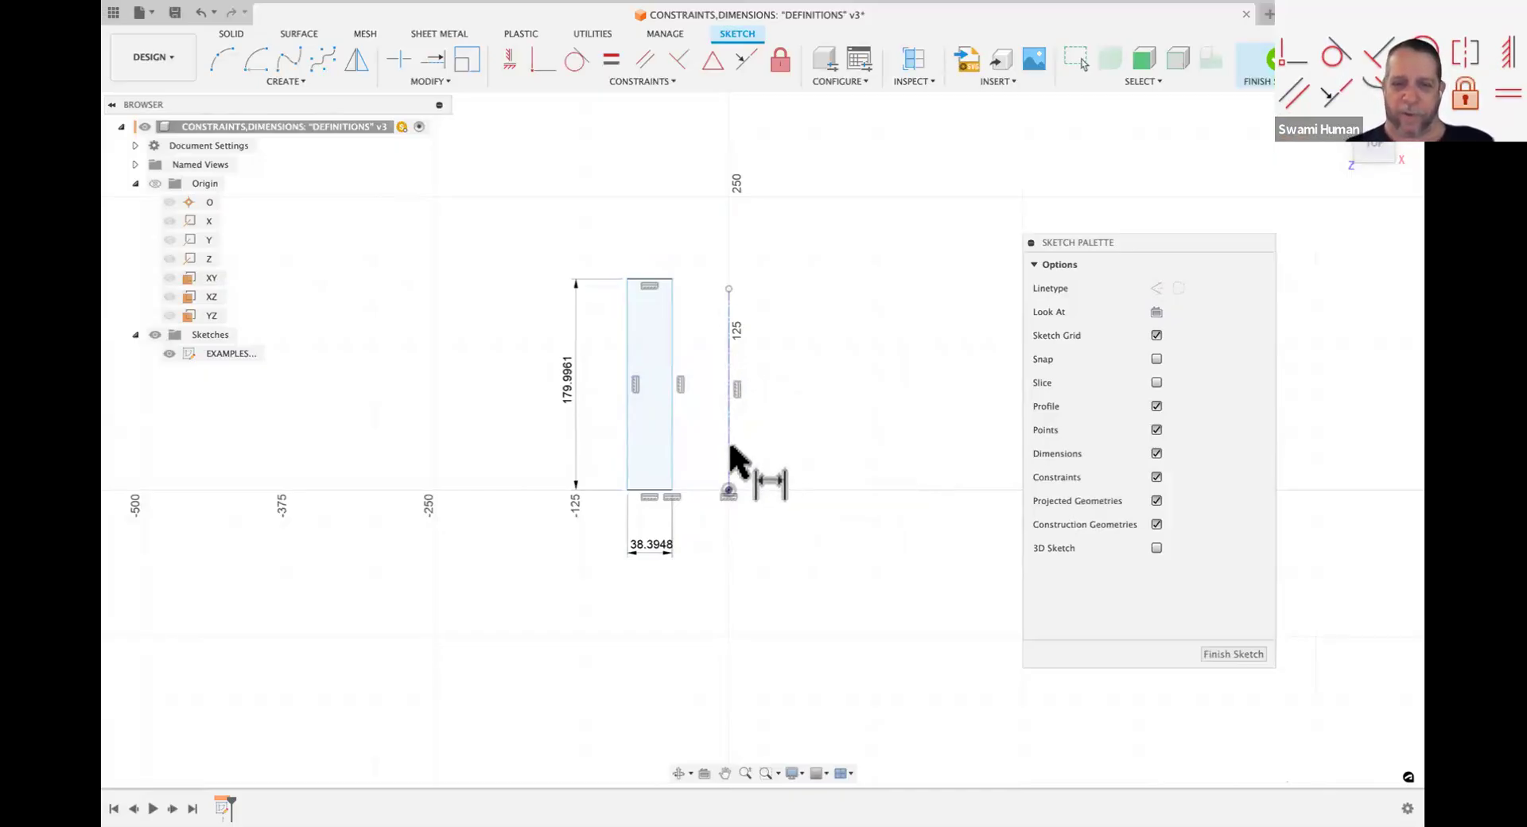
Step: Add a diameter dimension between the rectangle's inner side and the centerline, accepting its drawn size of about 96 mm
click(672, 435)
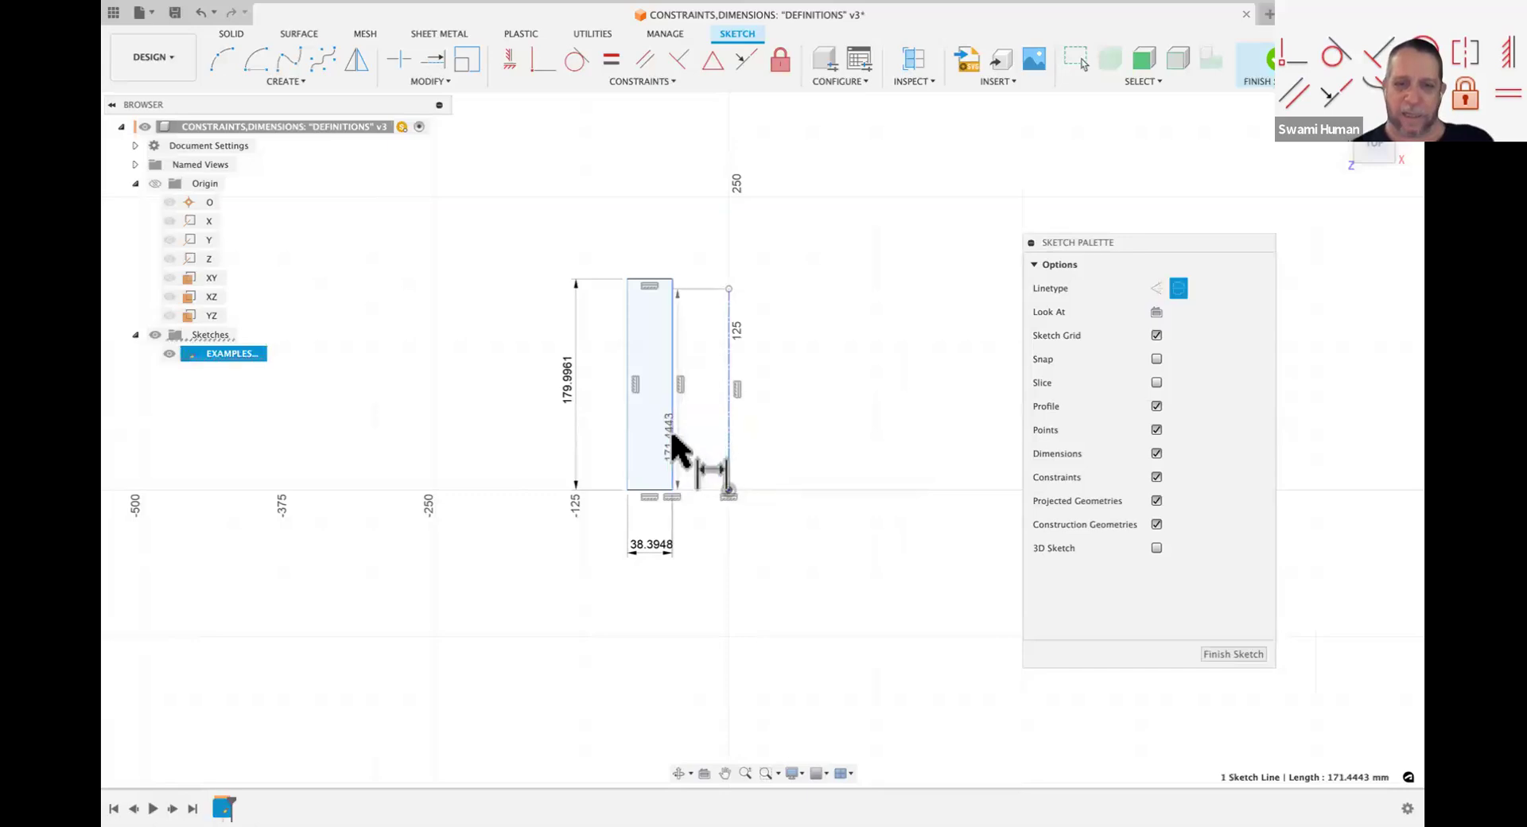
click(728, 469)
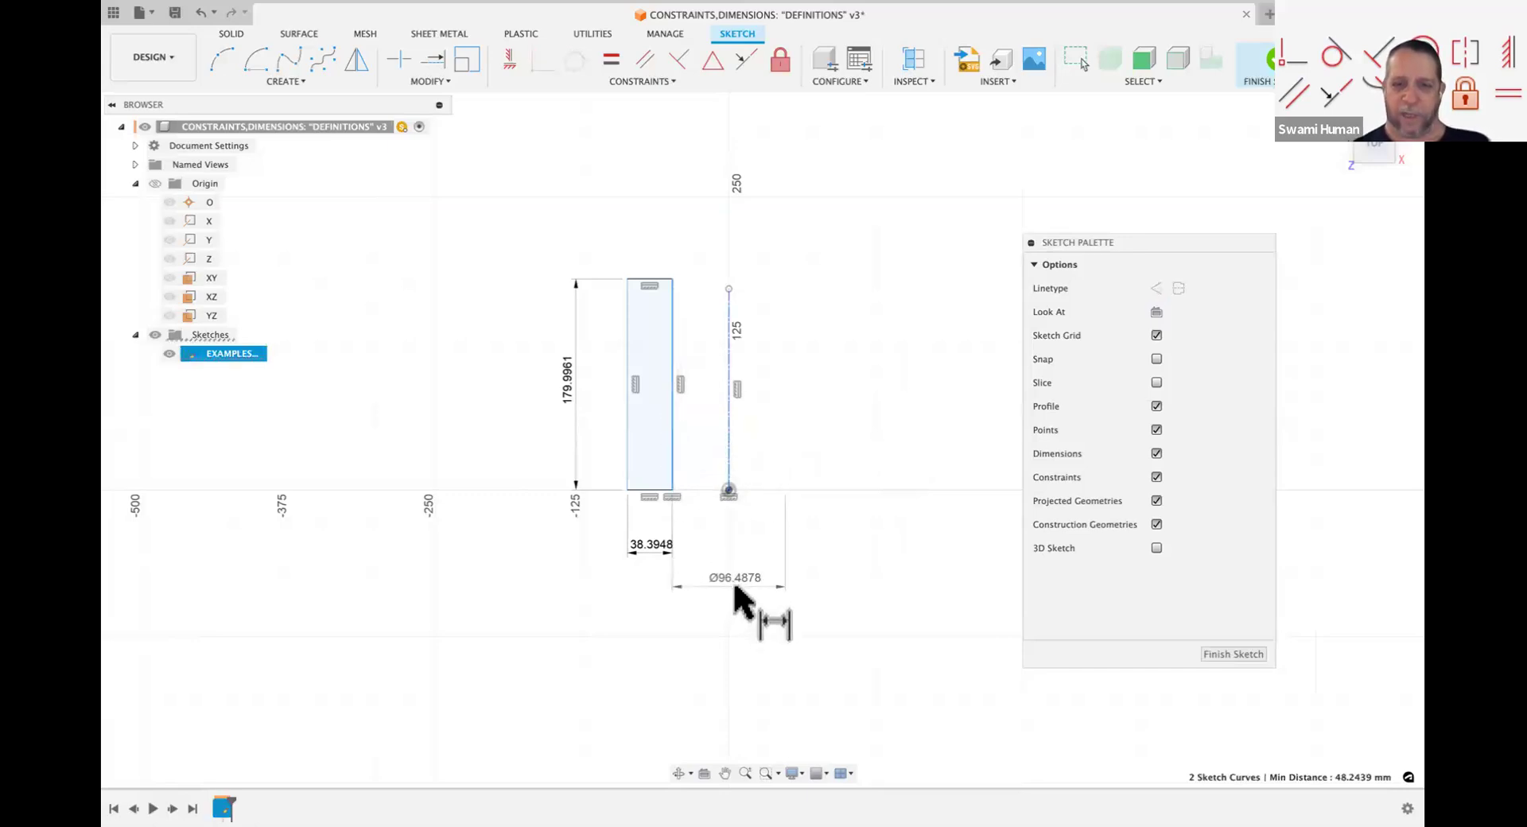
click(752, 598)
key(Return)
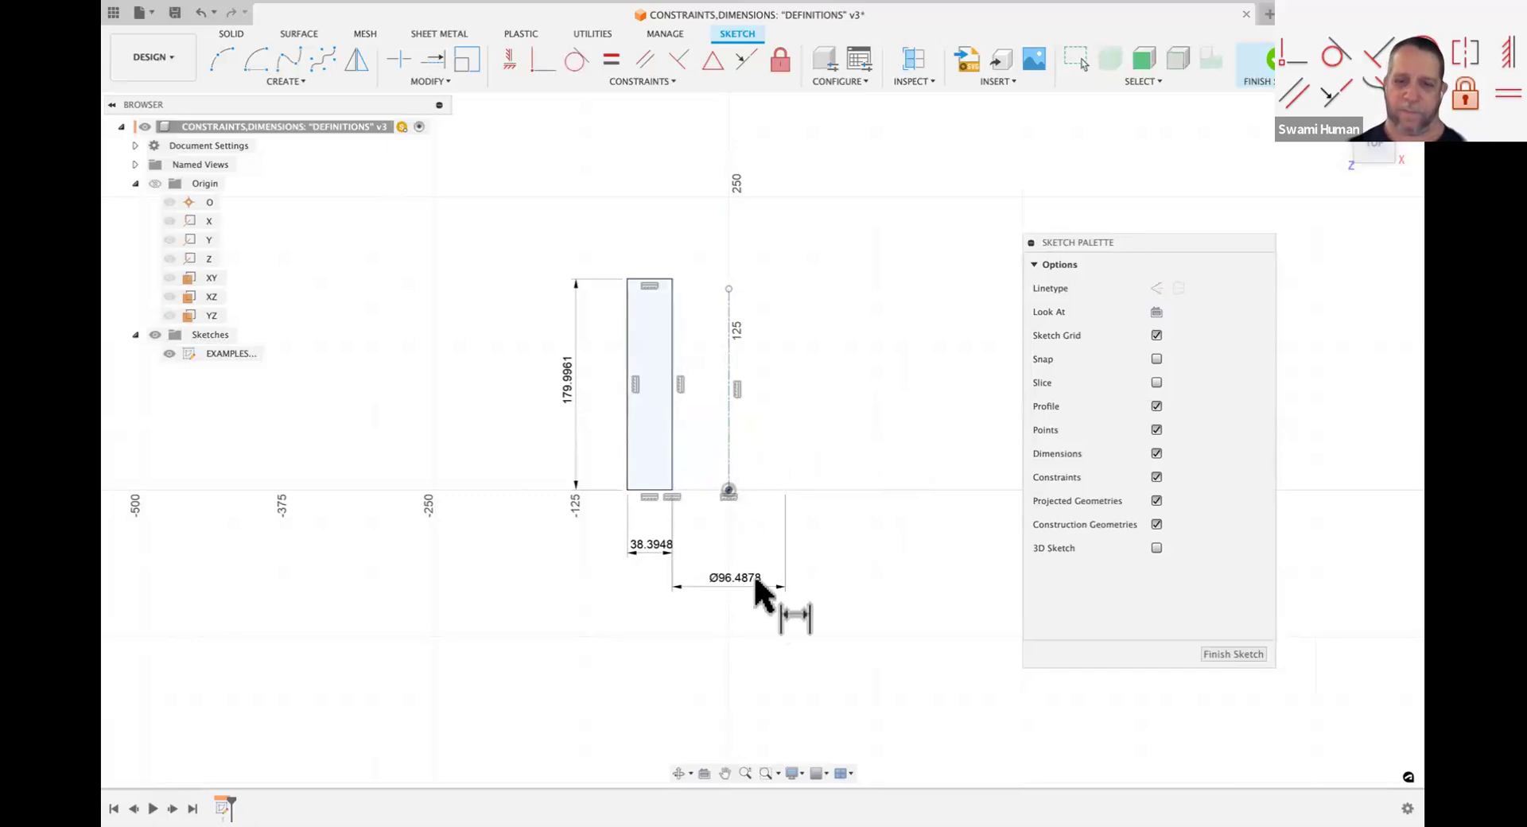
key(Escape)
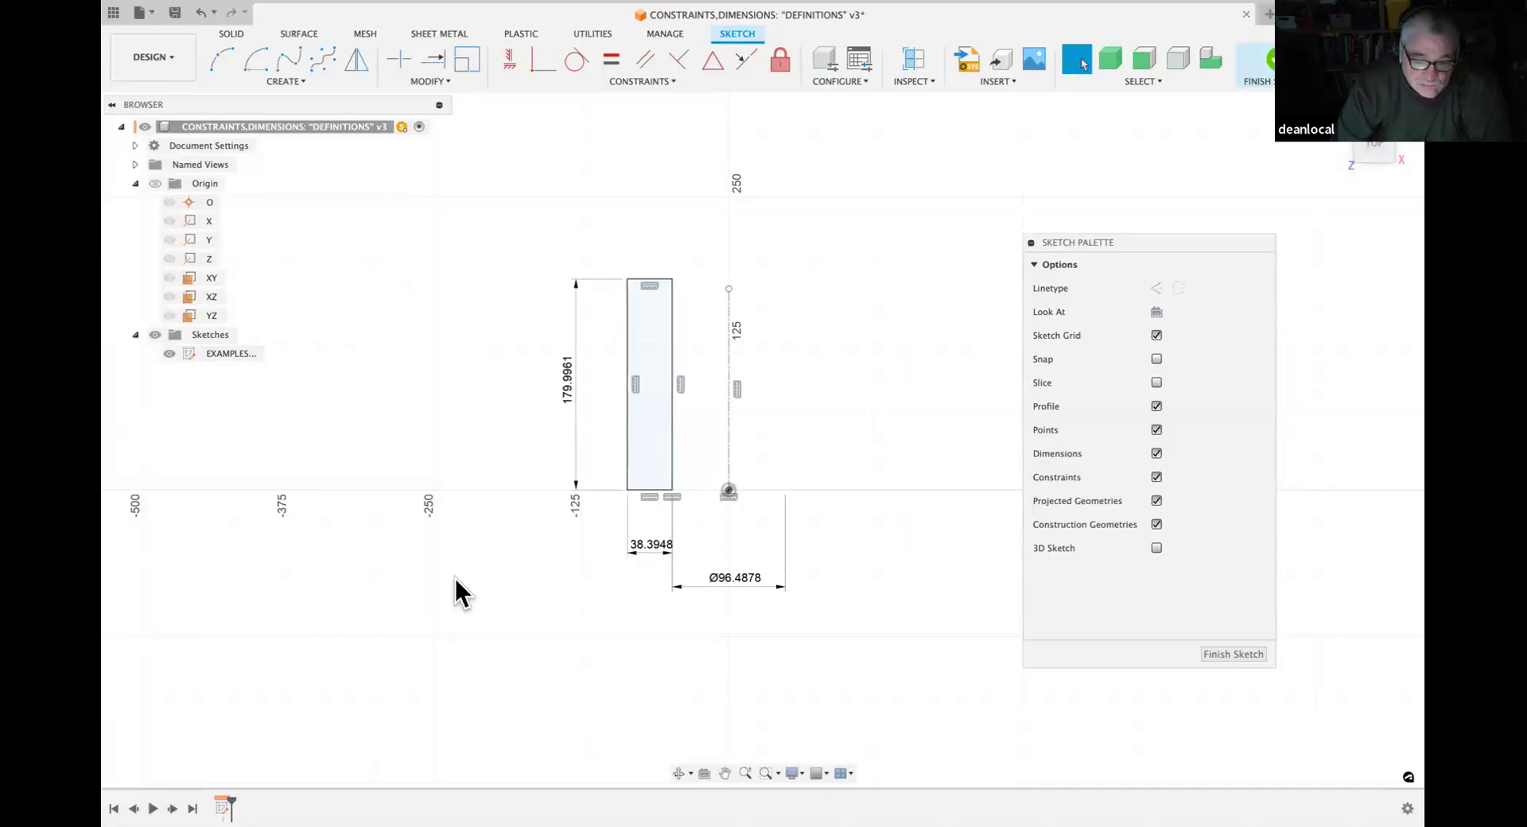
click(739, 574)
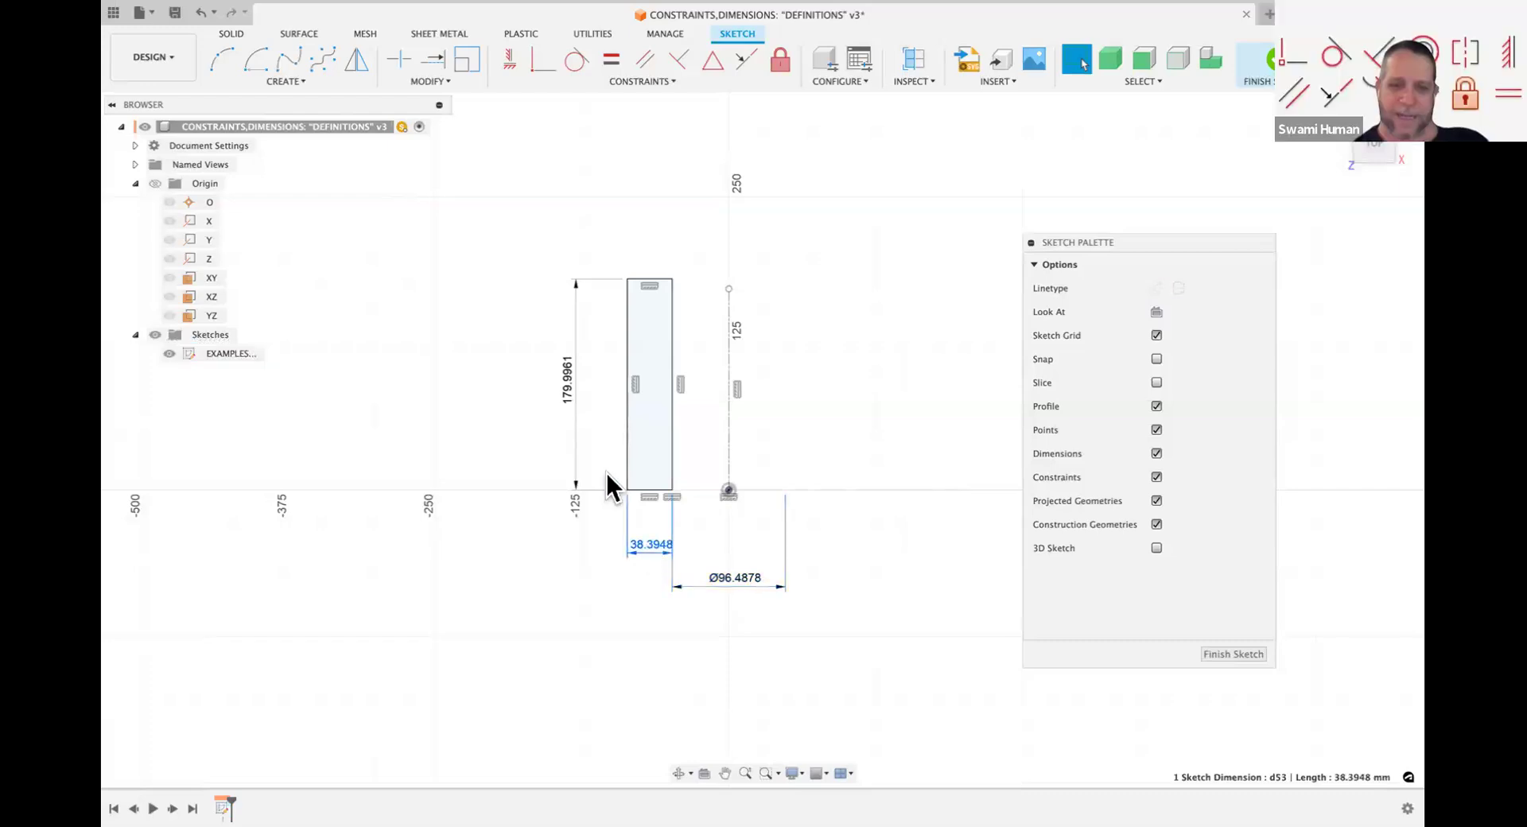
click(566, 388)
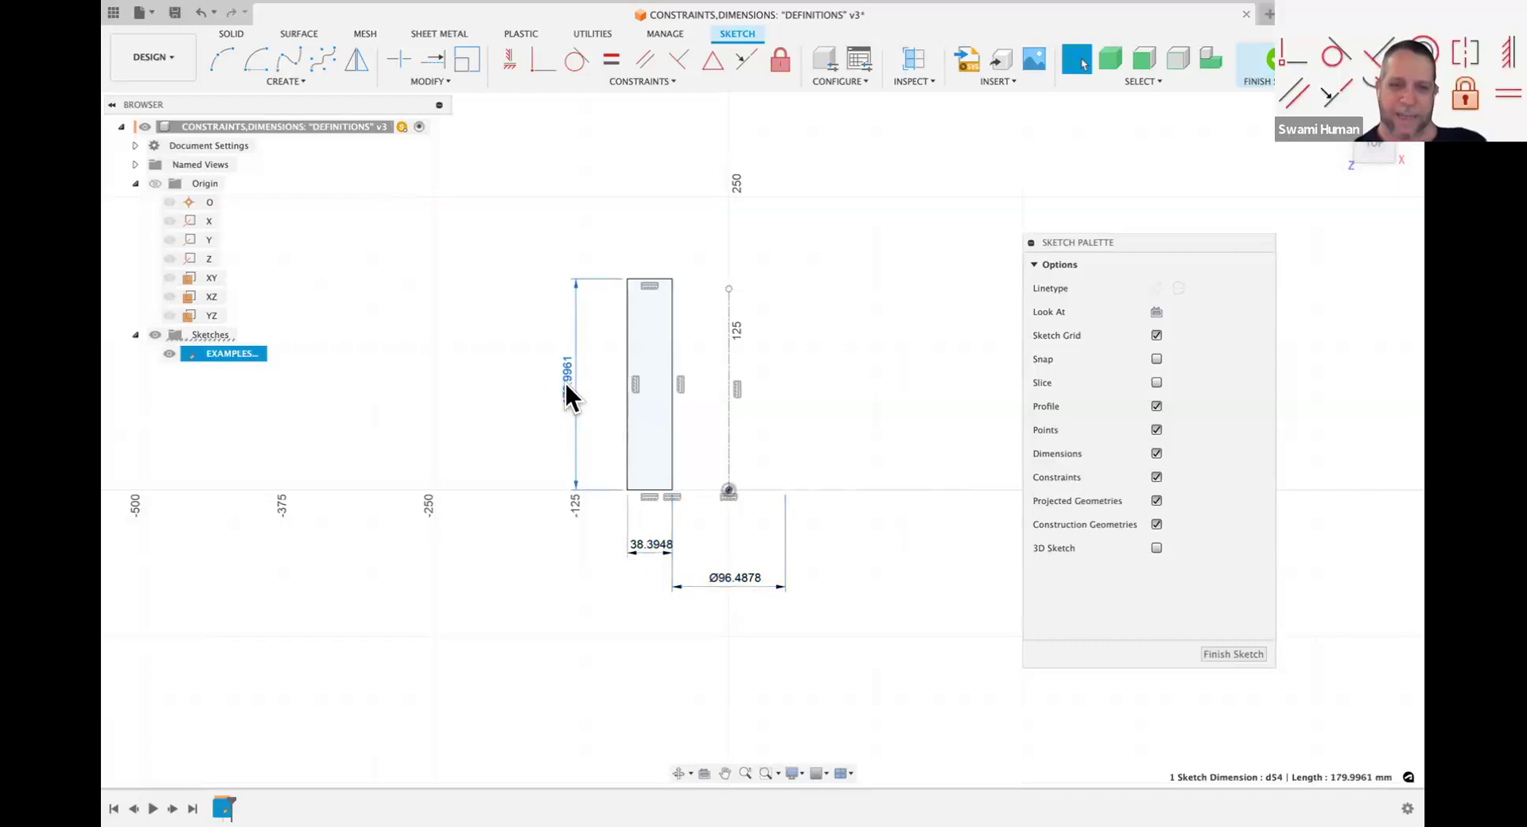
click(558, 614)
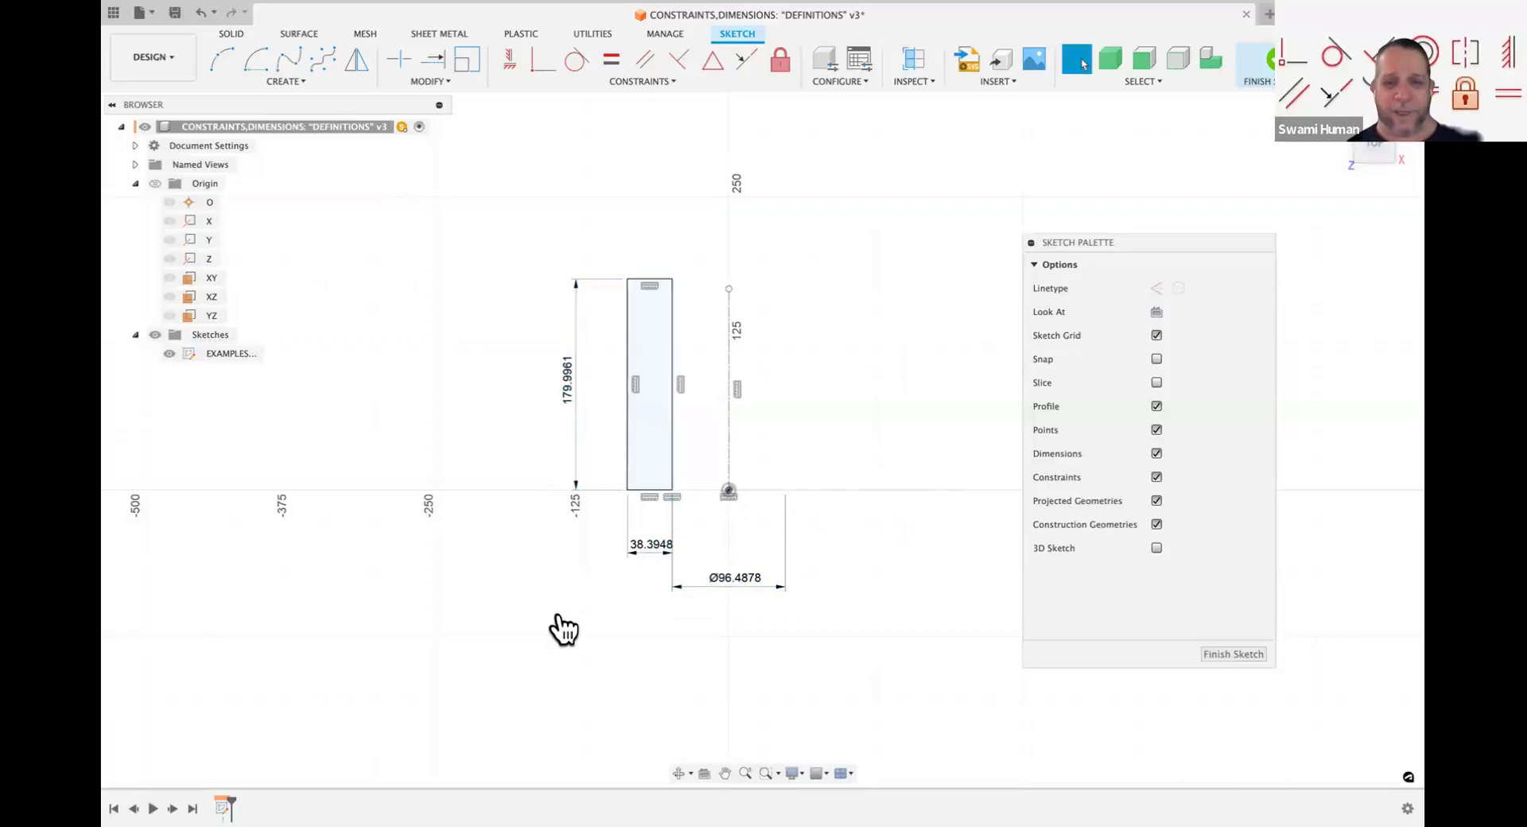
key(super+Tab)
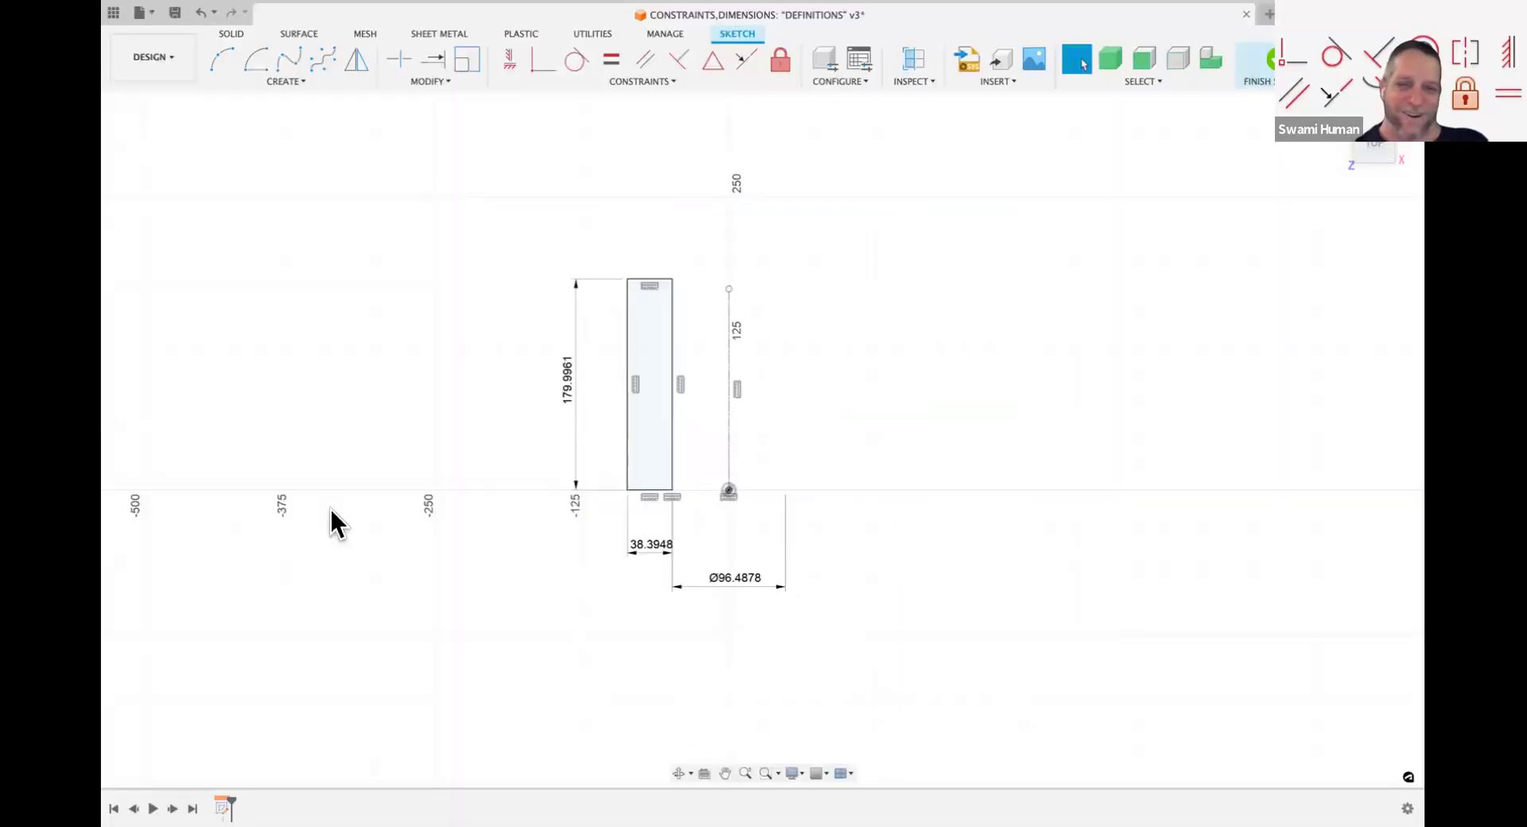
Step: Try aligning the centerline's upper endpoint with the rectangle's nearest upper corner using a Horizontal/Vertical constraint, and undo the constraint
mouse_move(727, 285)
mouse_down()
mouse_move(727, 386)
mouse_move(723, 255)
mouse_move(727, 390)
mouse_move(718, 248)
mouse_move(718, 261)
mouse_up()
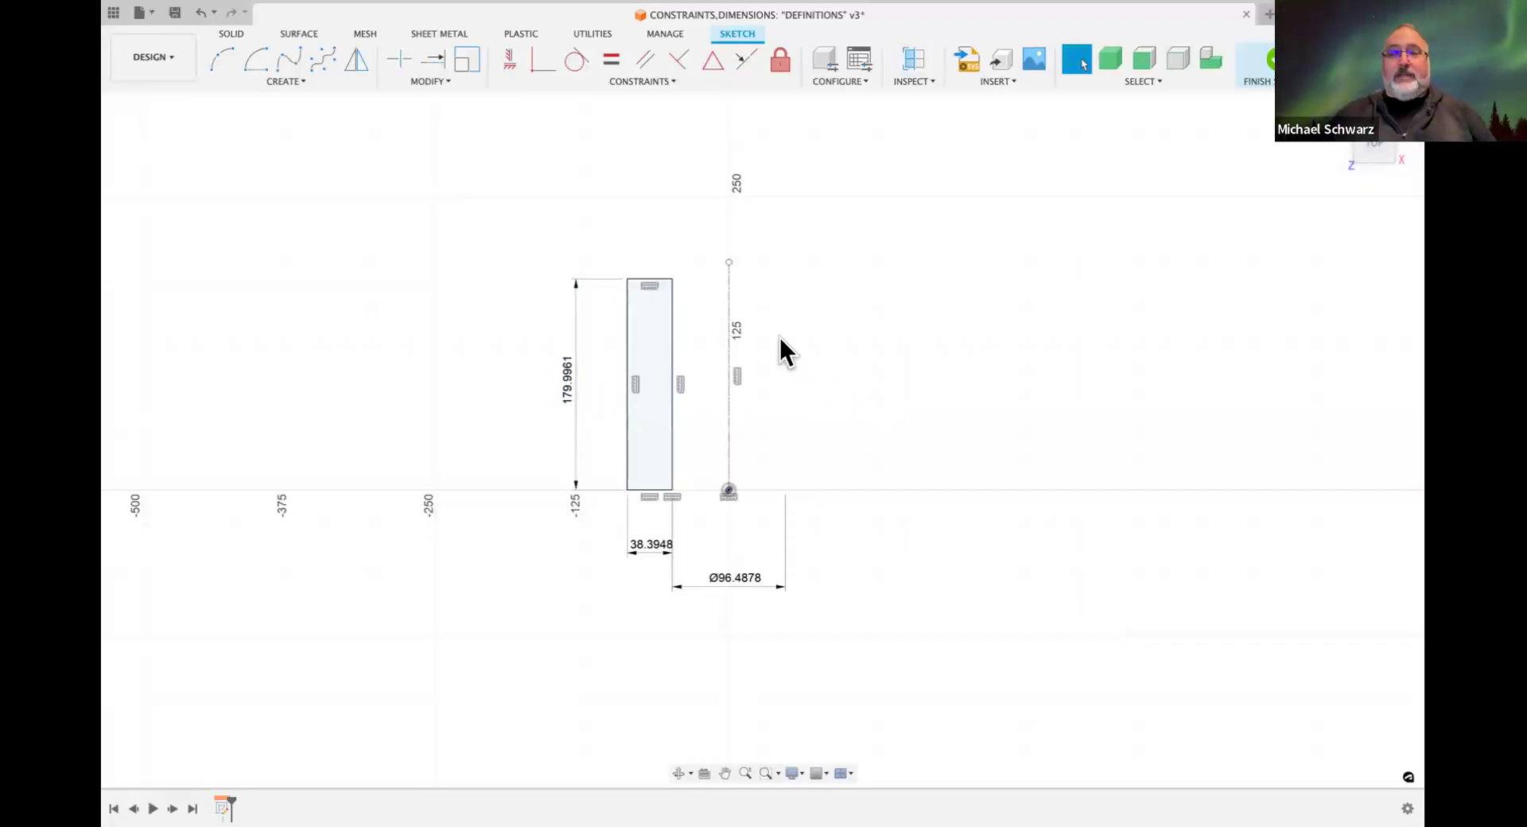
mouse_move(727, 263)
mouse_down()
mouse_move(726, 318)
mouse_move(727, 272)
mouse_up()
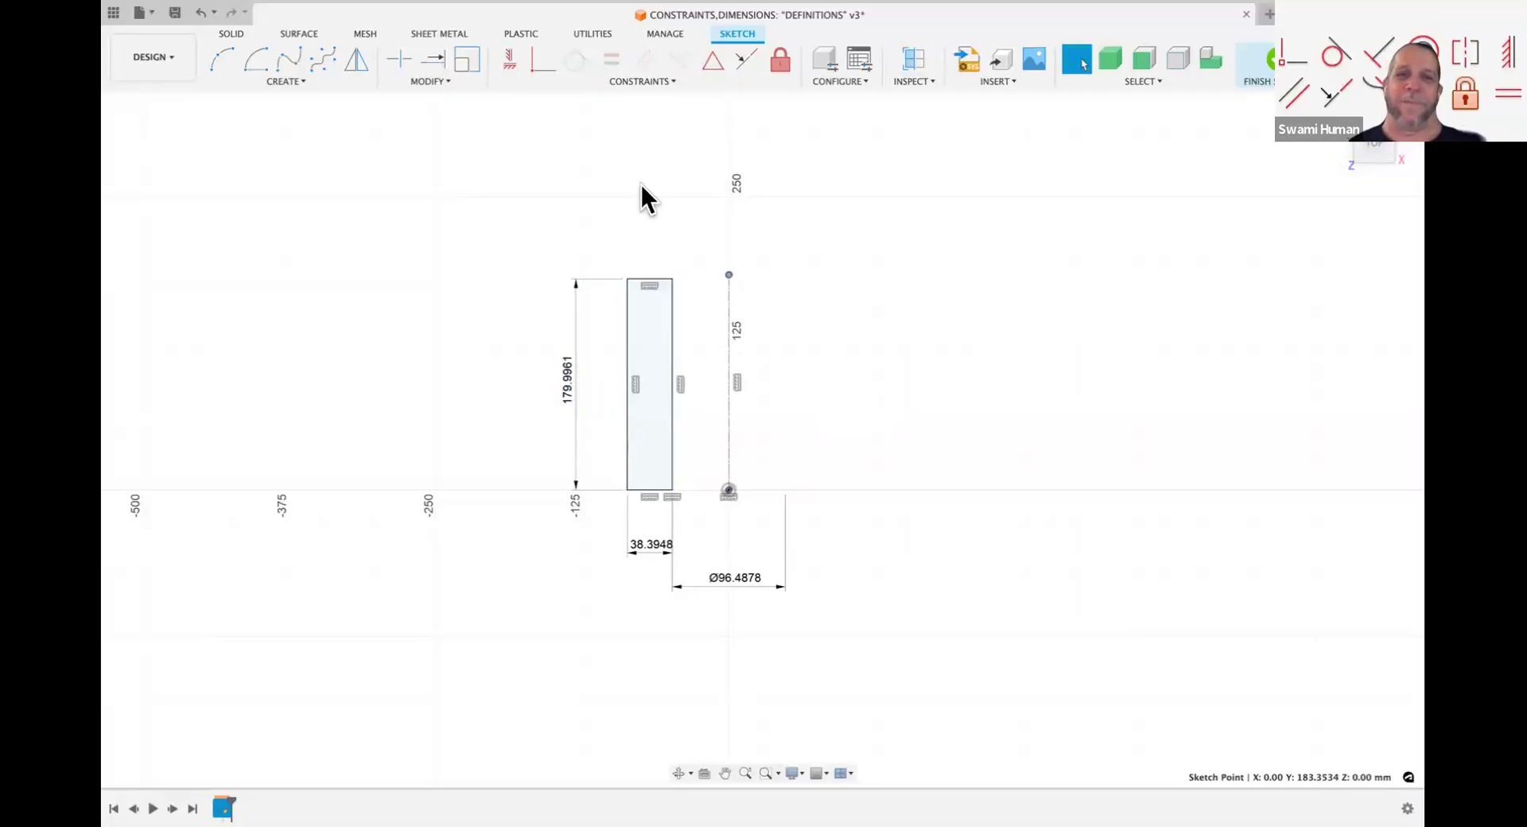
click(507, 59)
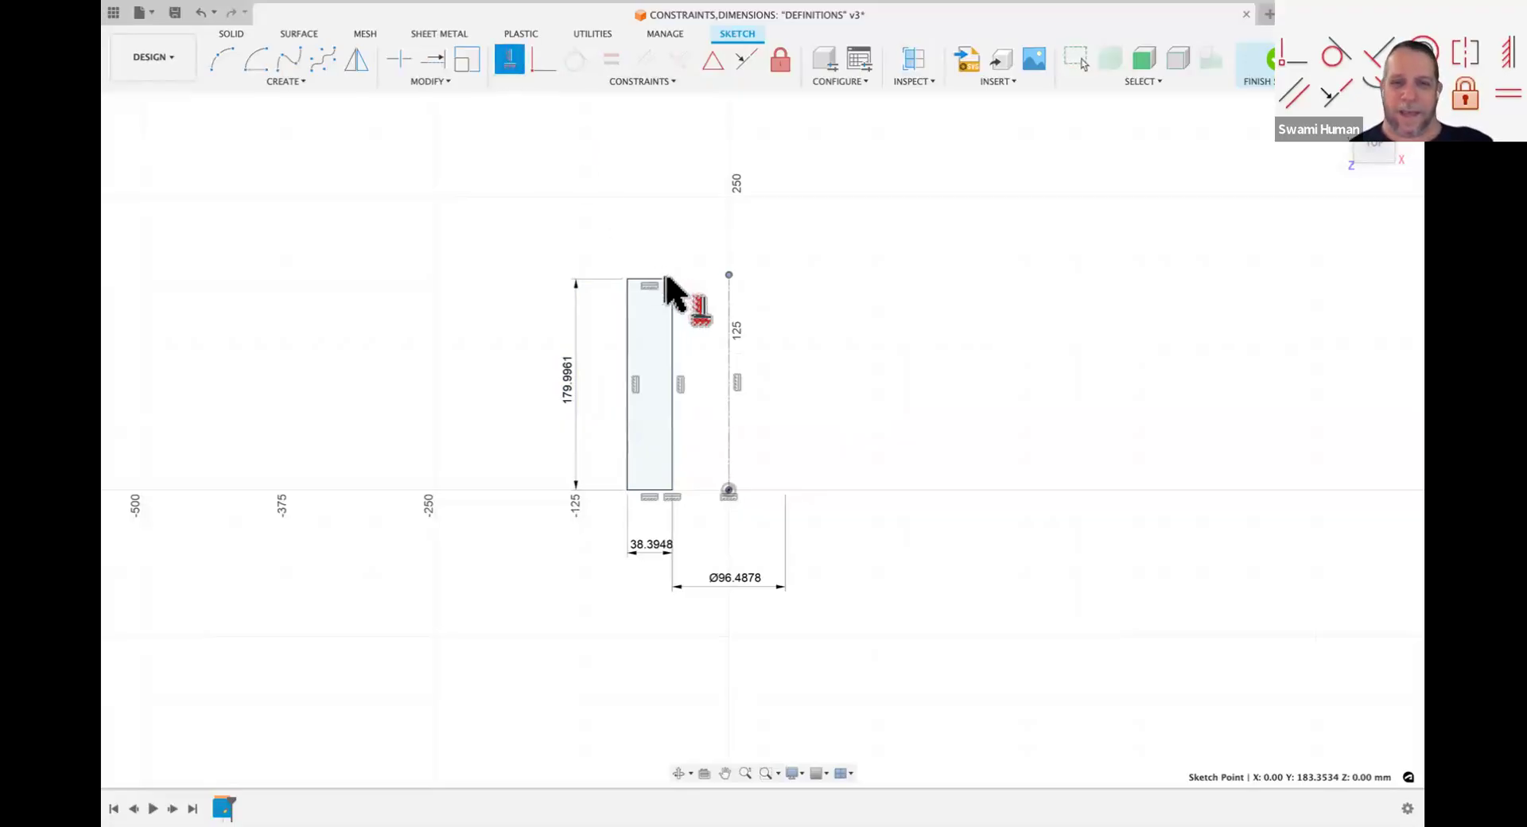
key(Escape)
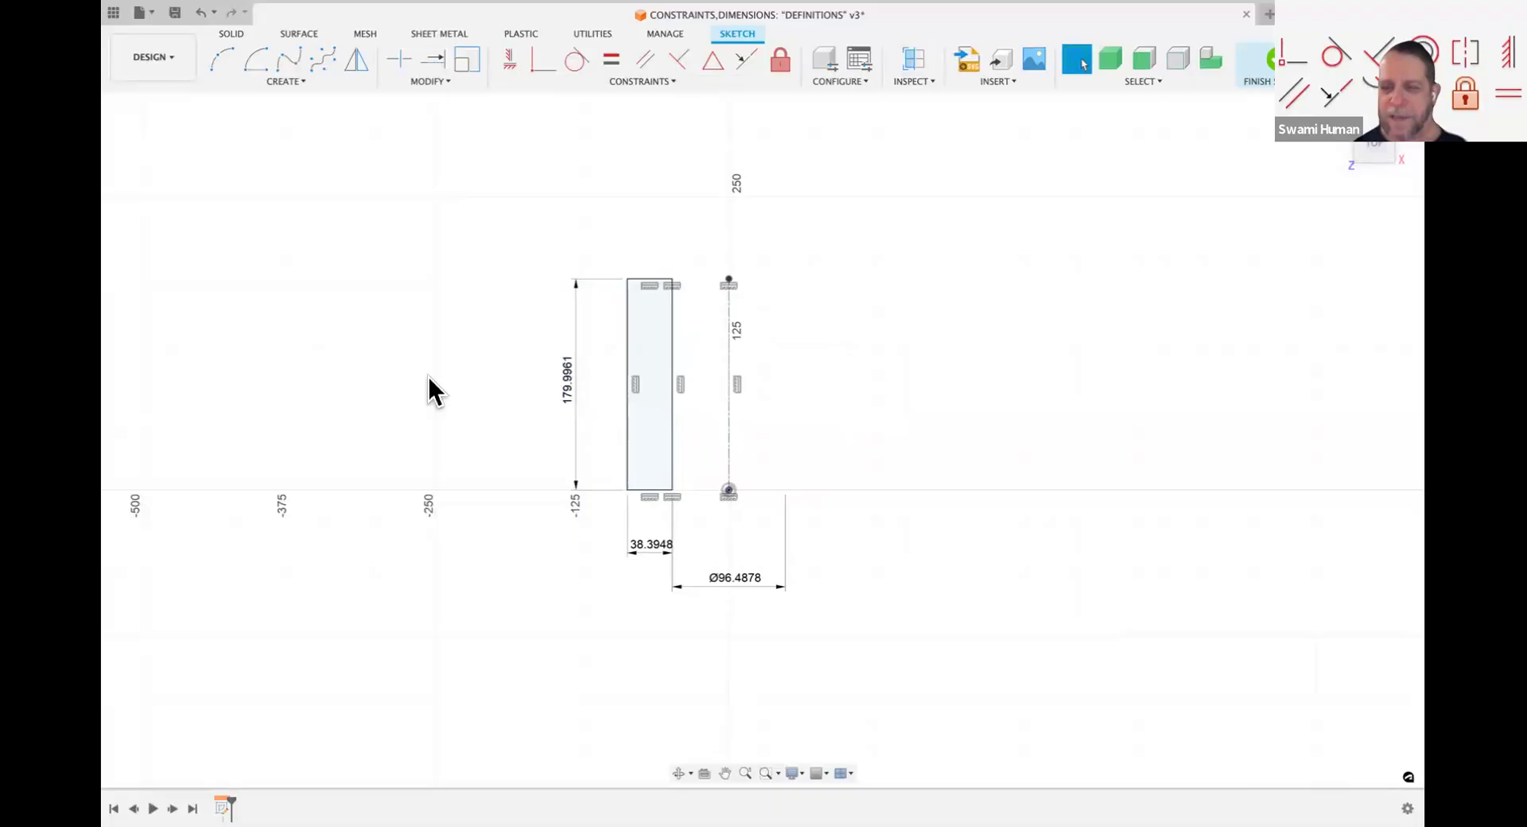
key(super+z)
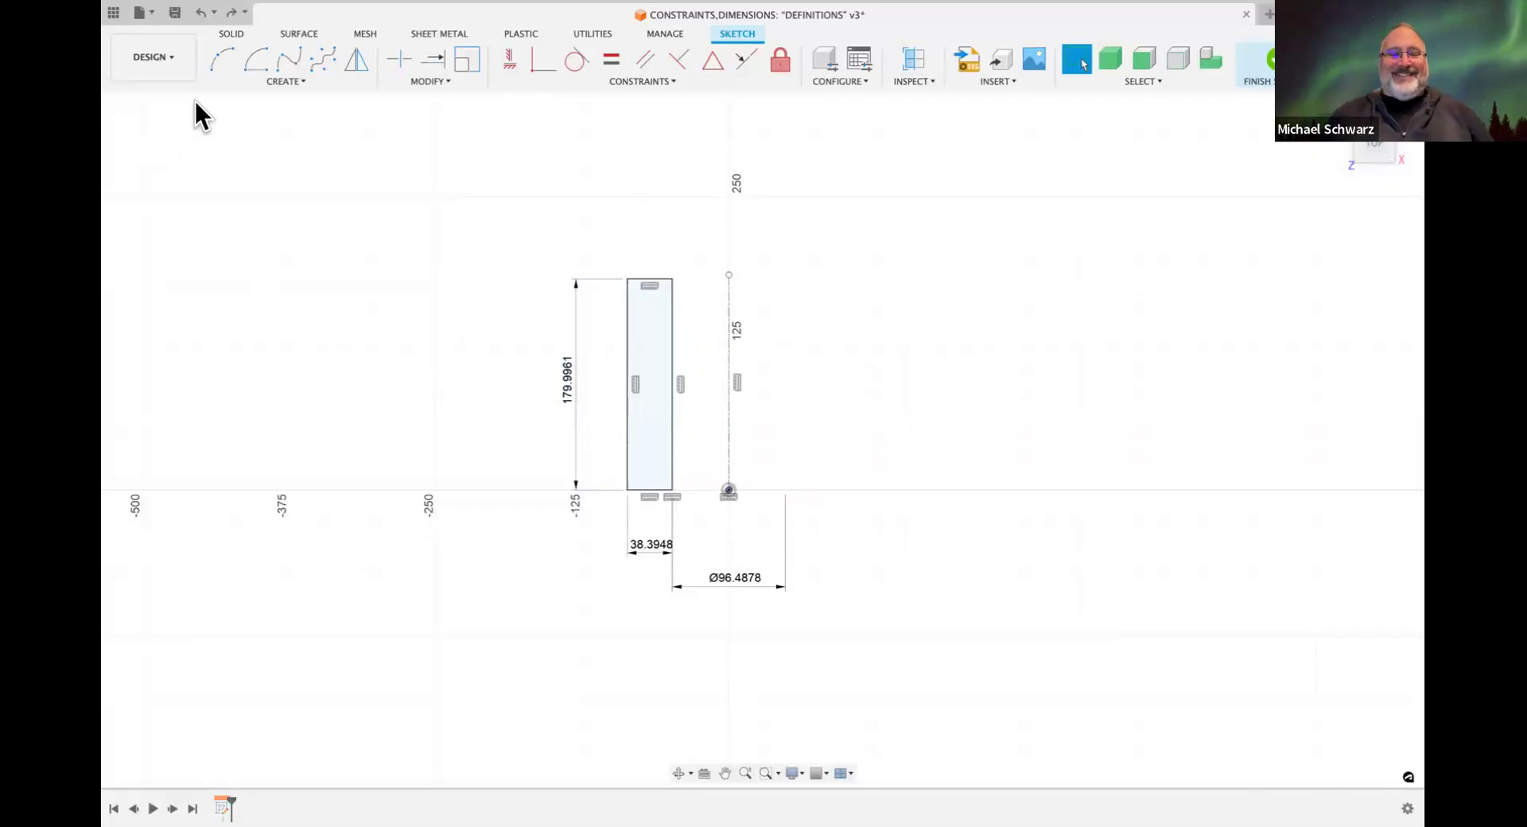
Step: Stretch the centerline upward freehand until its free endpoint is about 208 mm above the sketch origin
drag(299, 96, 108, 121)
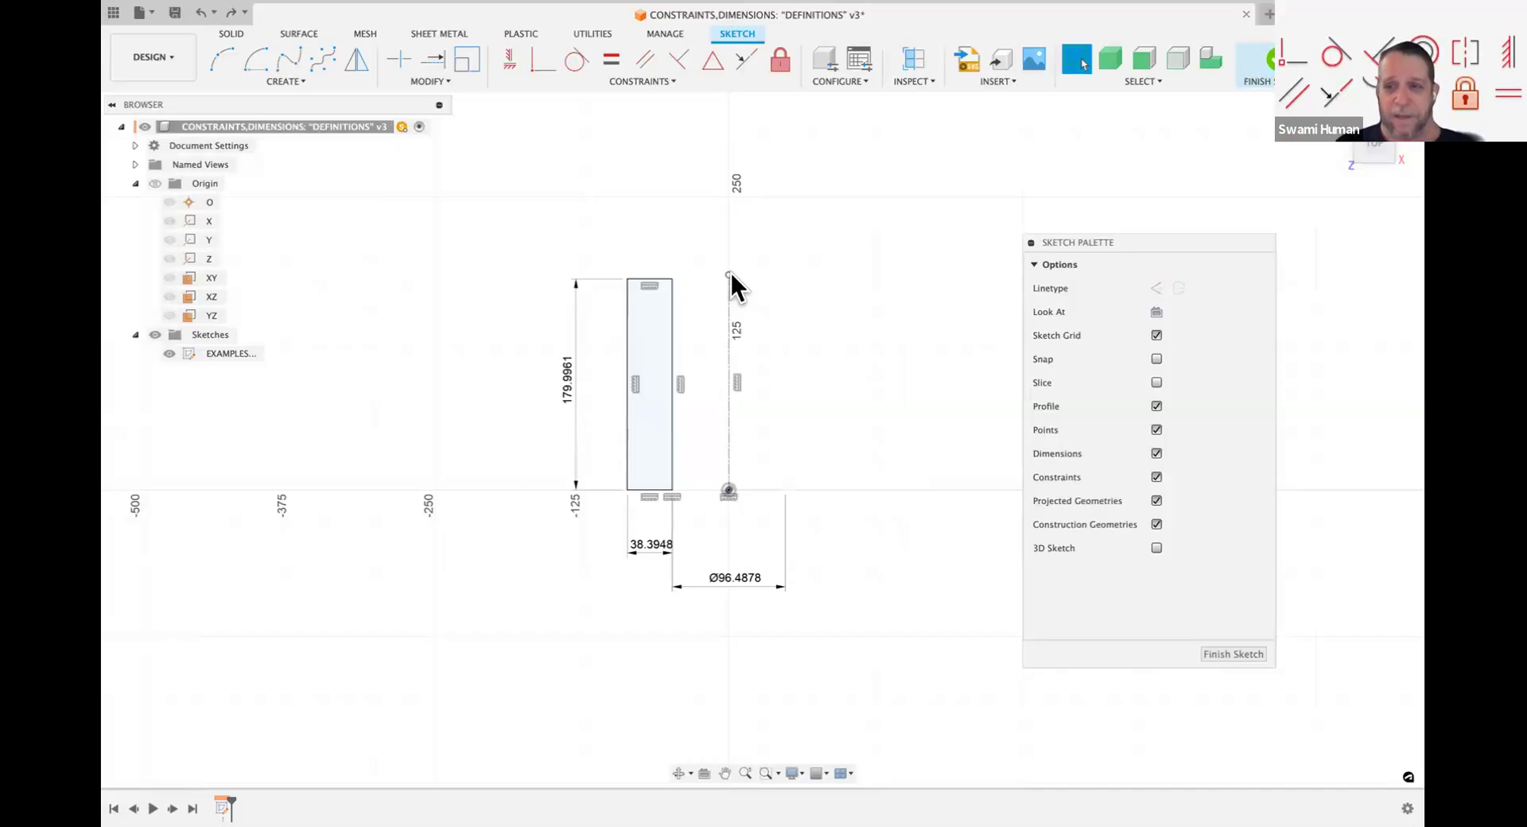
mouse_move(730, 274)
mouse_down()
mouse_move(727, 399)
mouse_move(732, 246)
mouse_move(726, 400)
mouse_move(732, 243)
mouse_up()
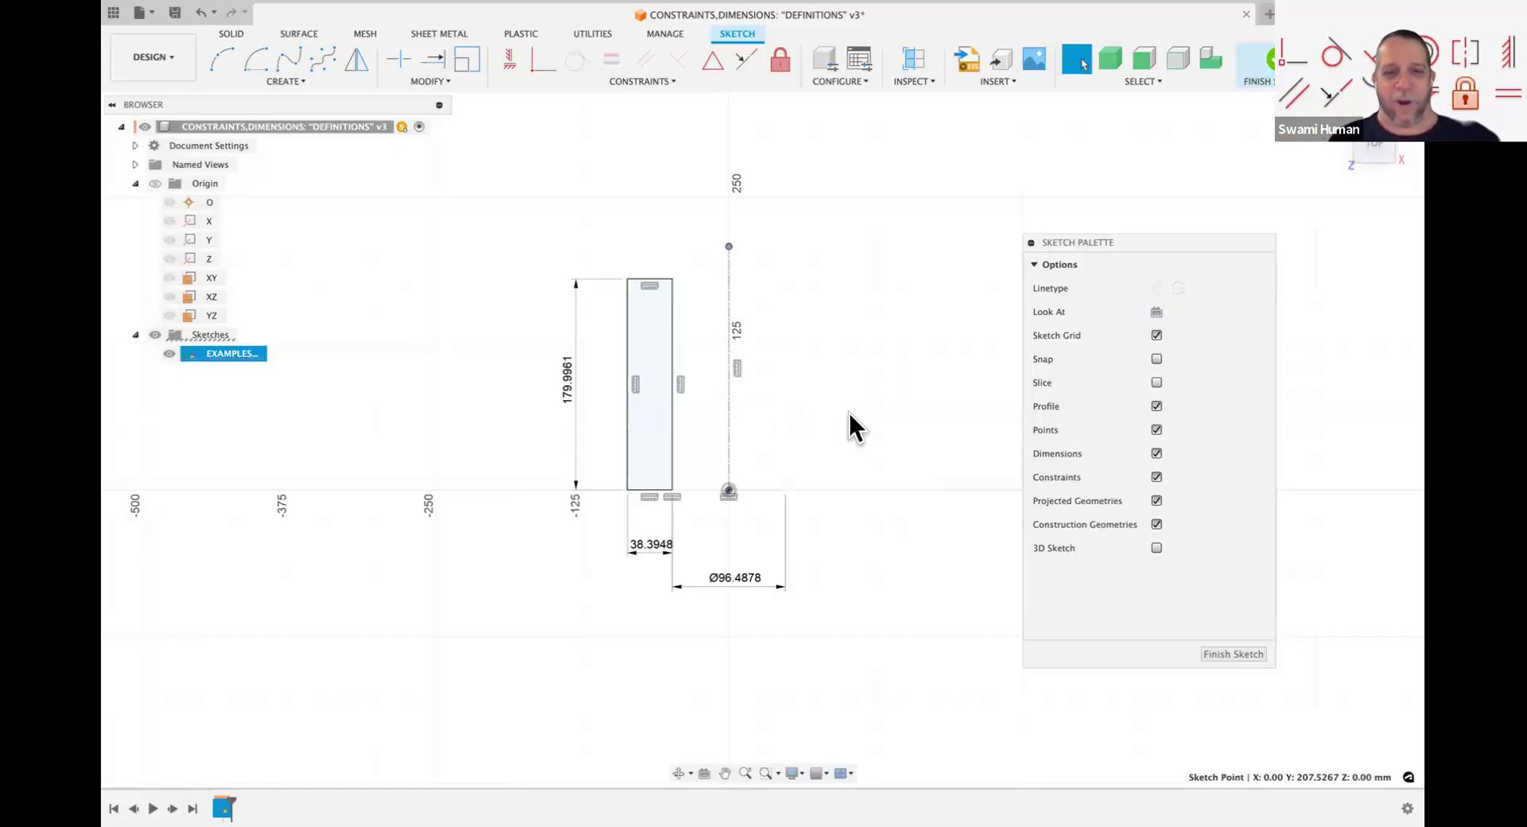
click(846, 438)
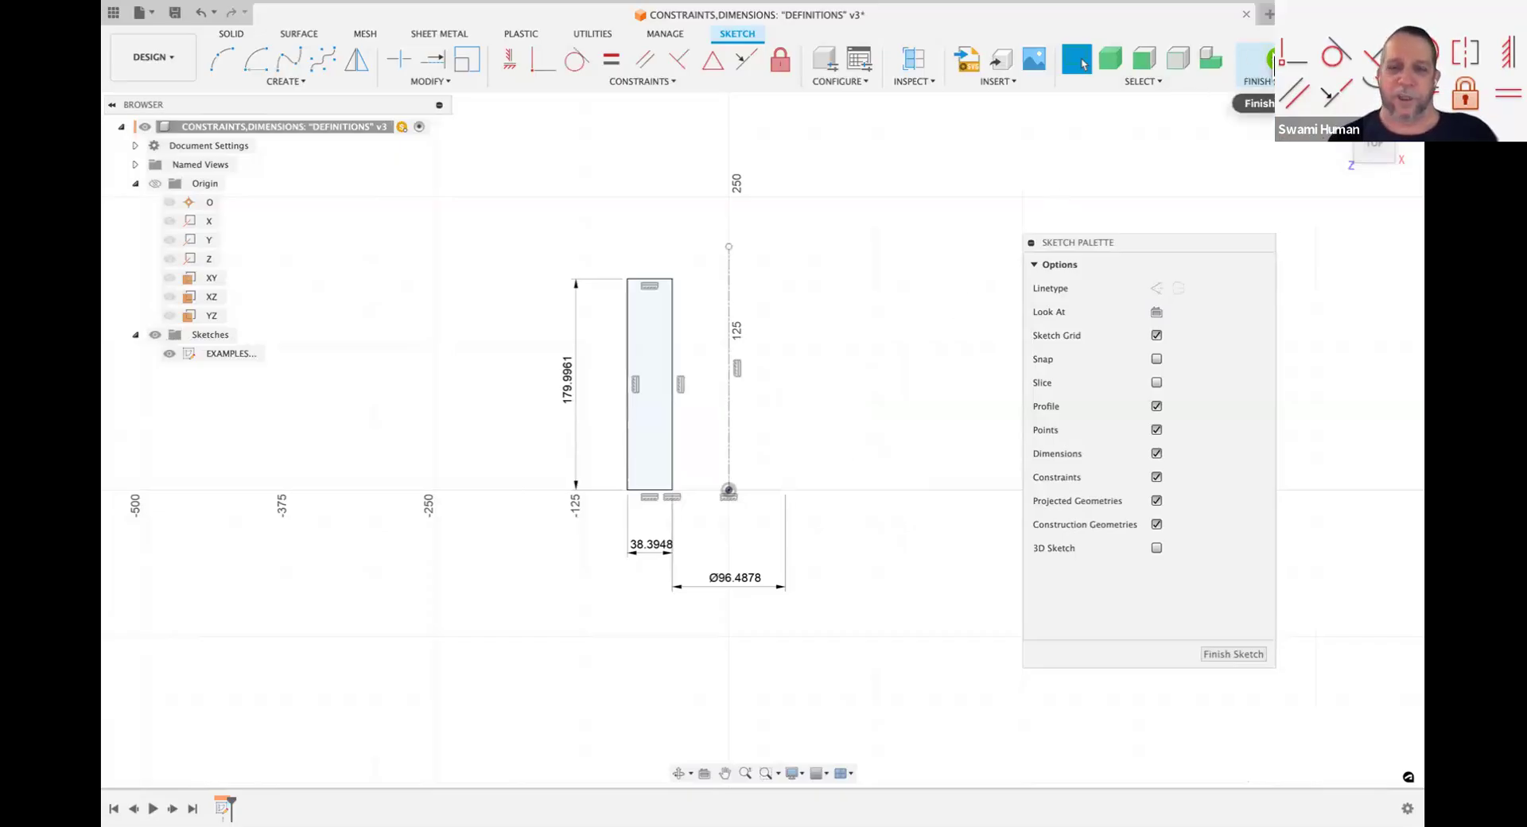
Step: Finish the sketch and set up a 360-degree Revolve of the rectangle profile about the centerline as a new body
click(1270, 63)
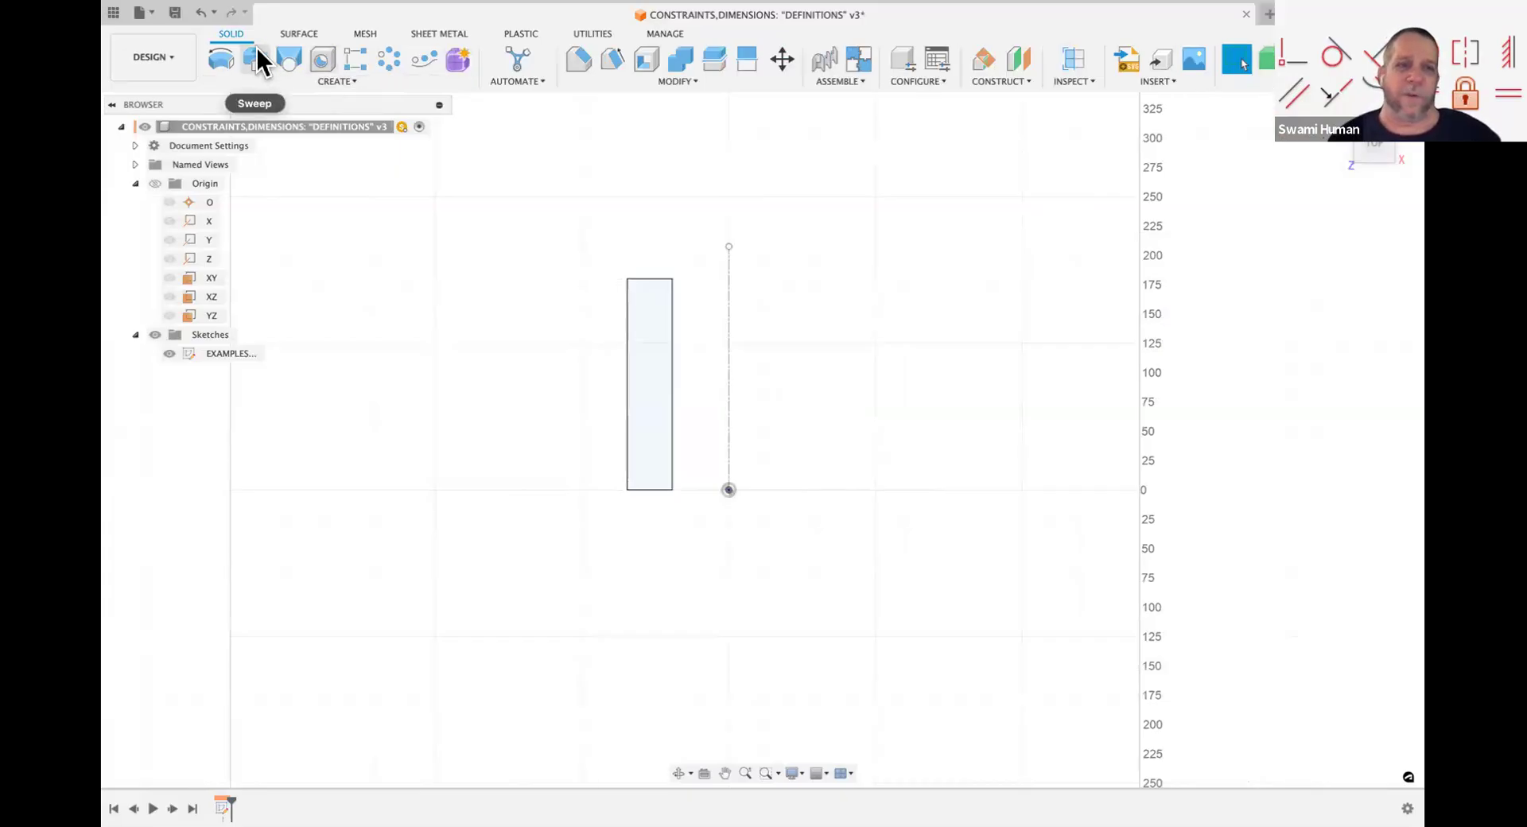
click(257, 54)
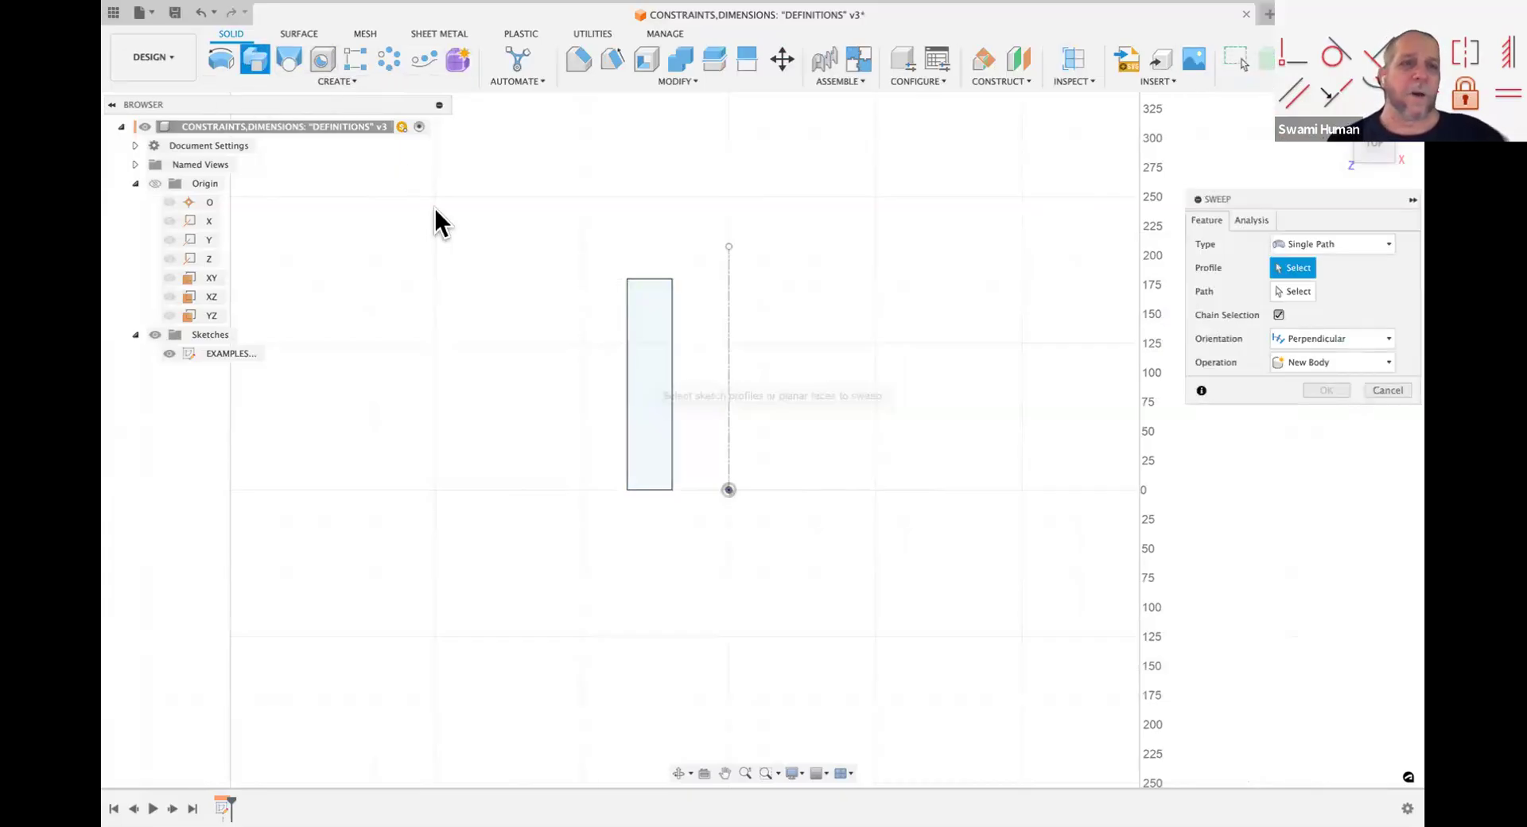
click(220, 62)
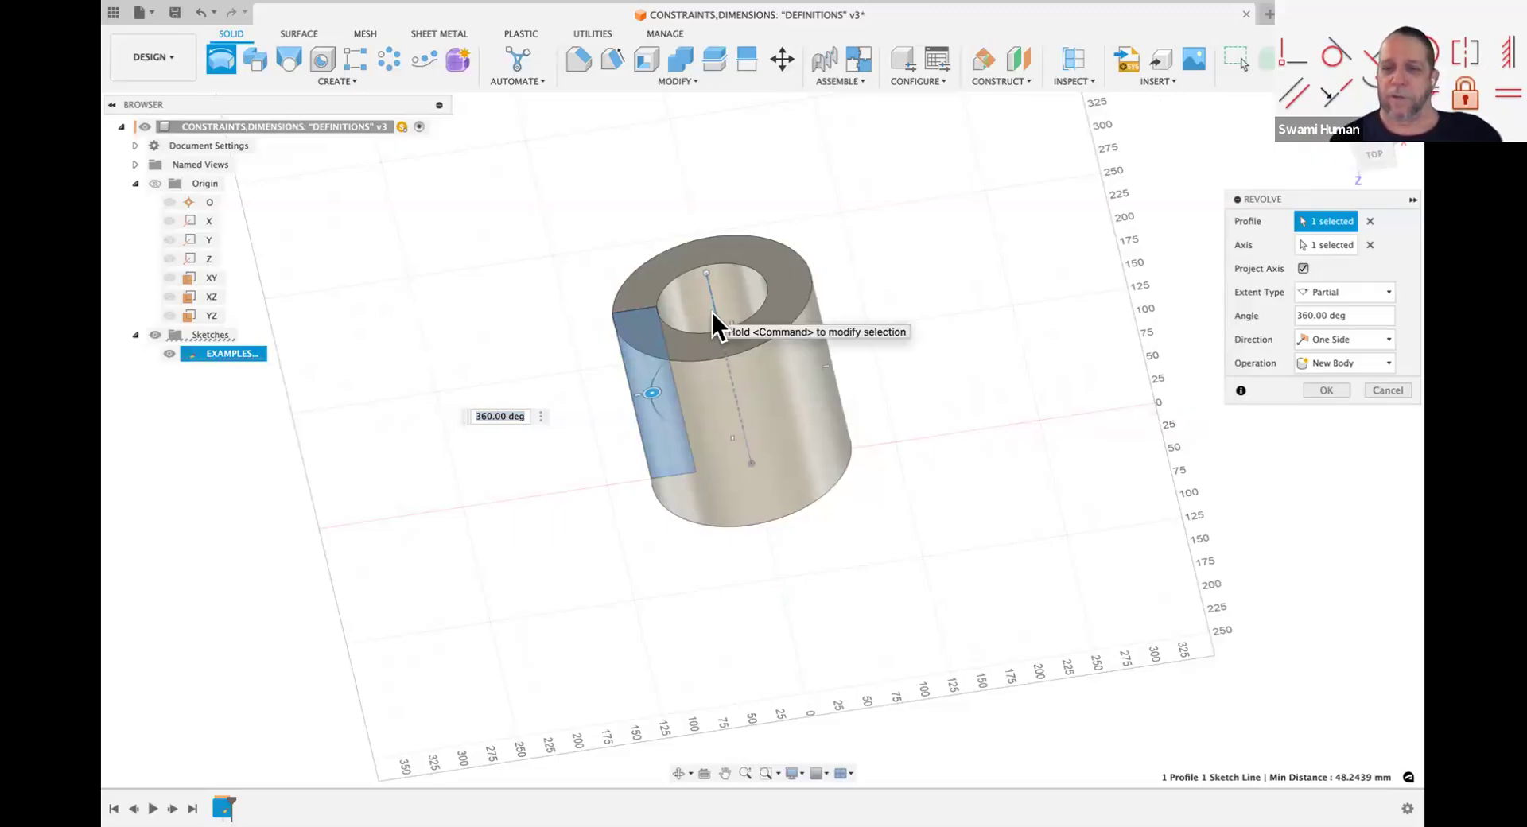
Step: Switch the revolve axis to the rectangle's short lower edge, abandon the revolve, and reopen the sketch for editing
click(1369, 245)
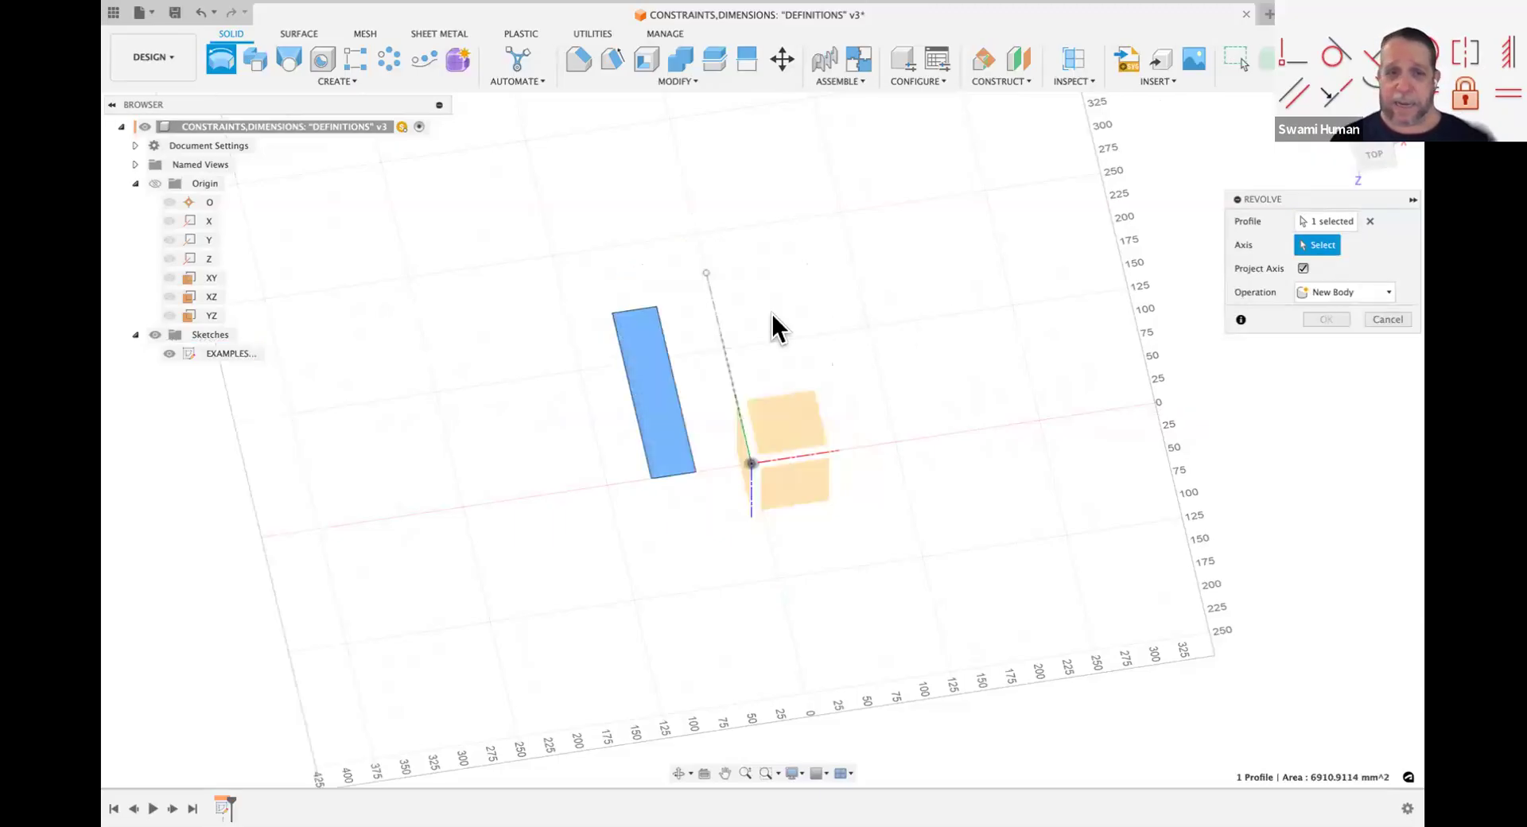
click(667, 474)
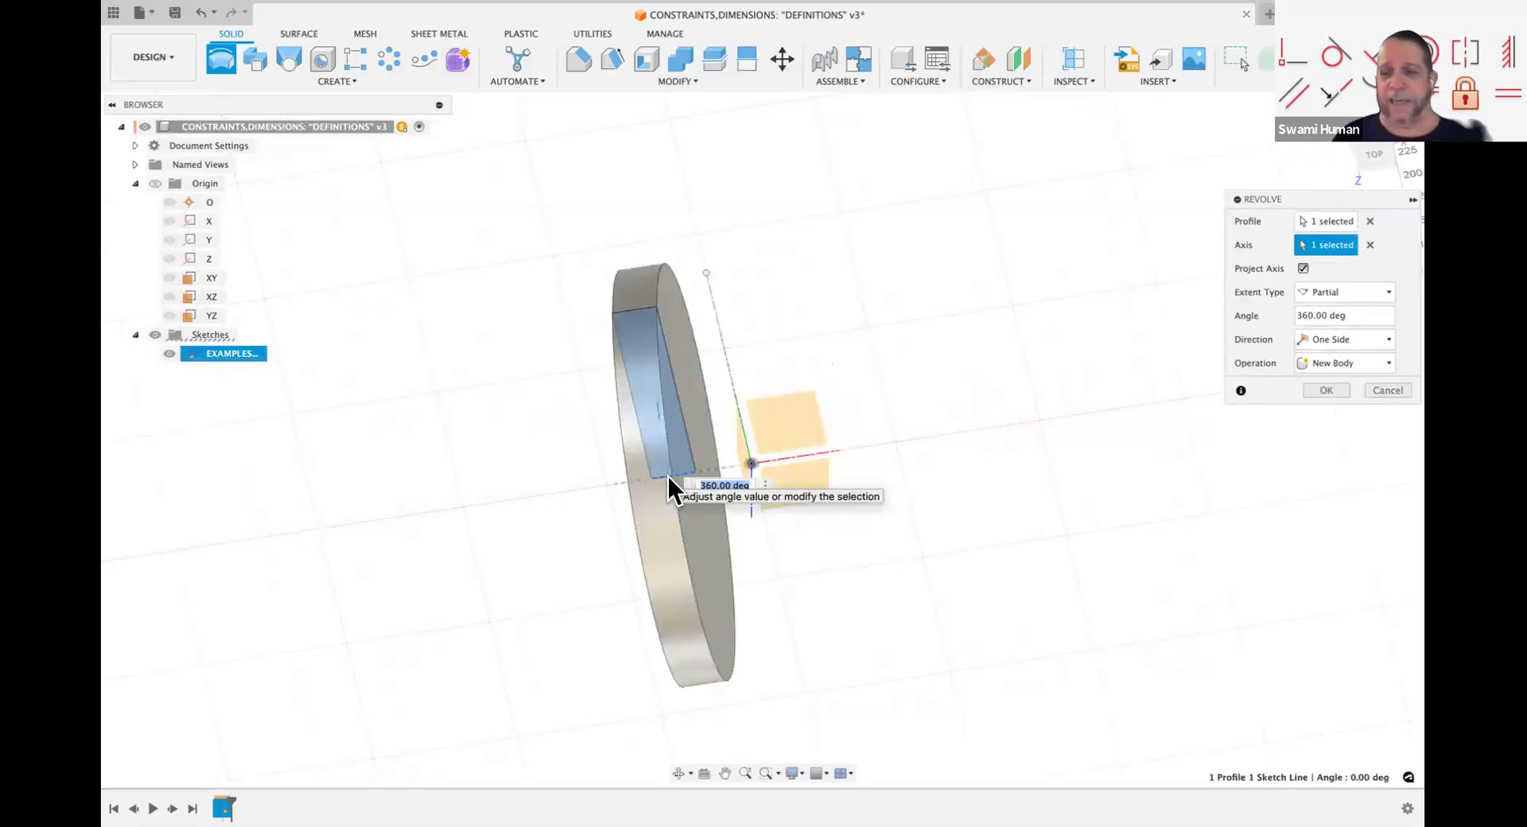
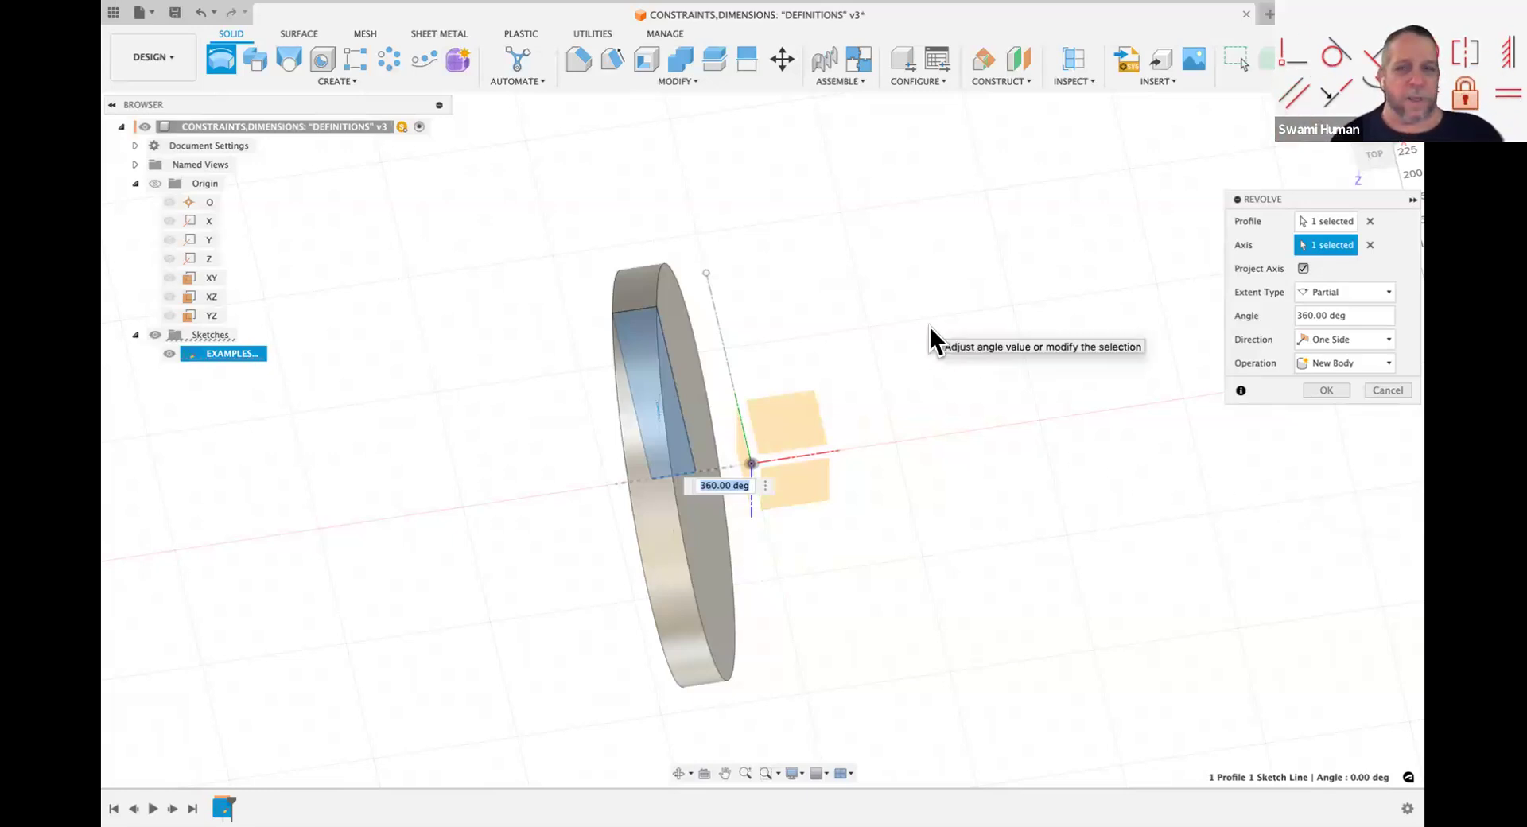
click(213, 12)
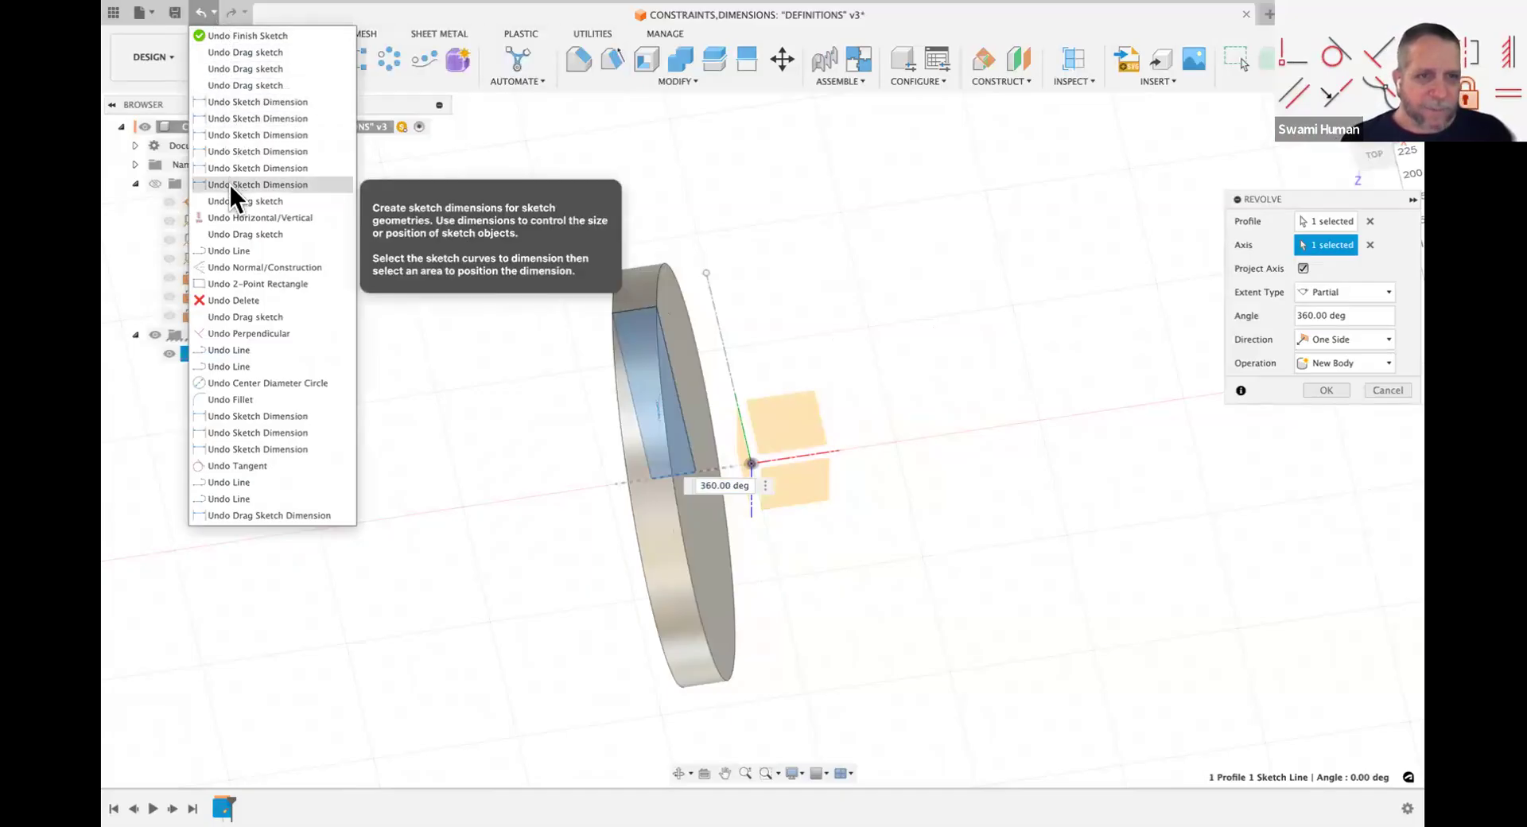
click(233, 234)
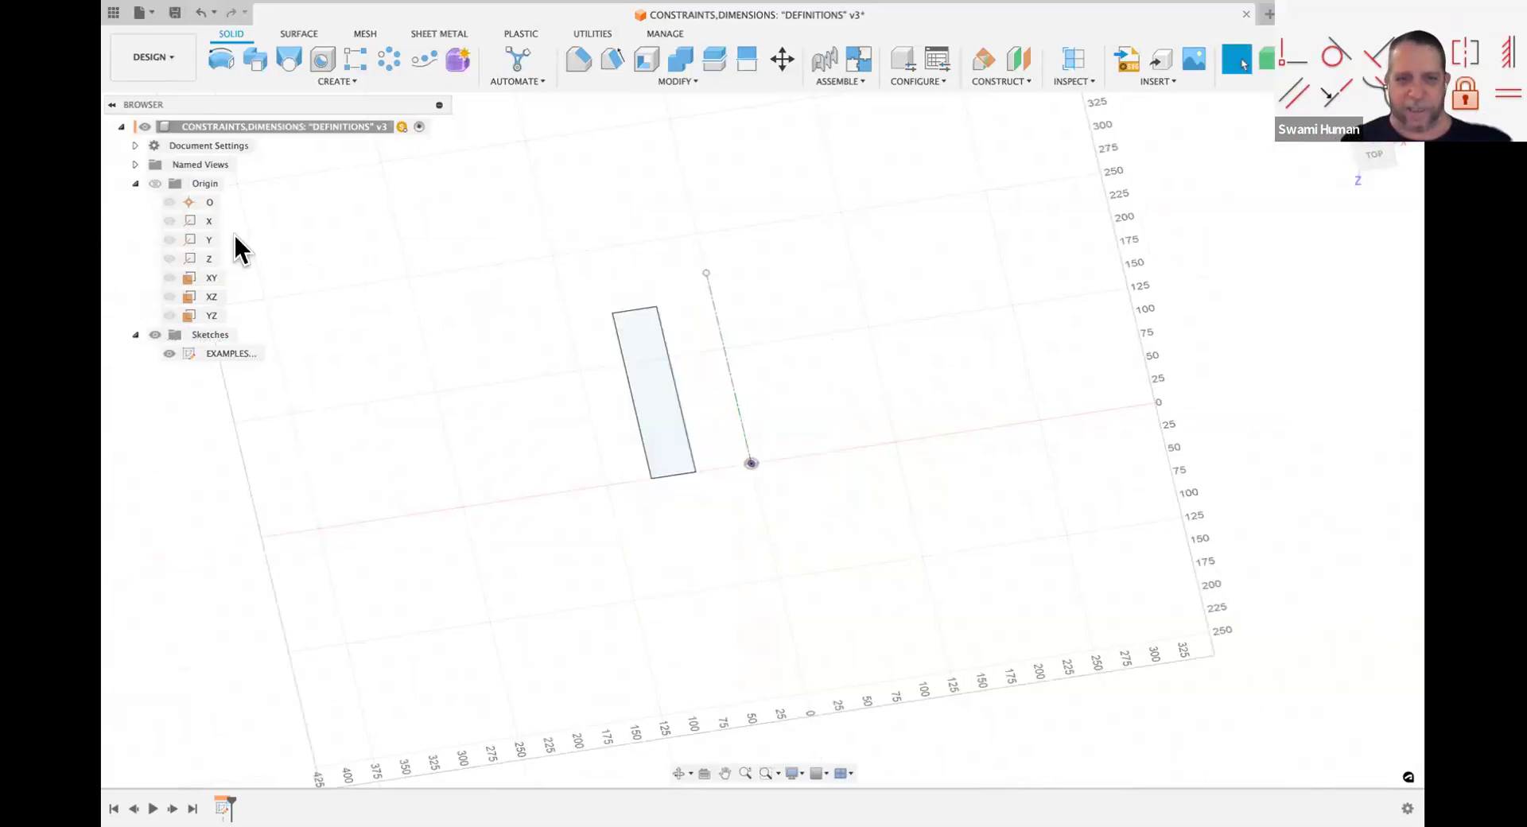
double_click(188, 352)
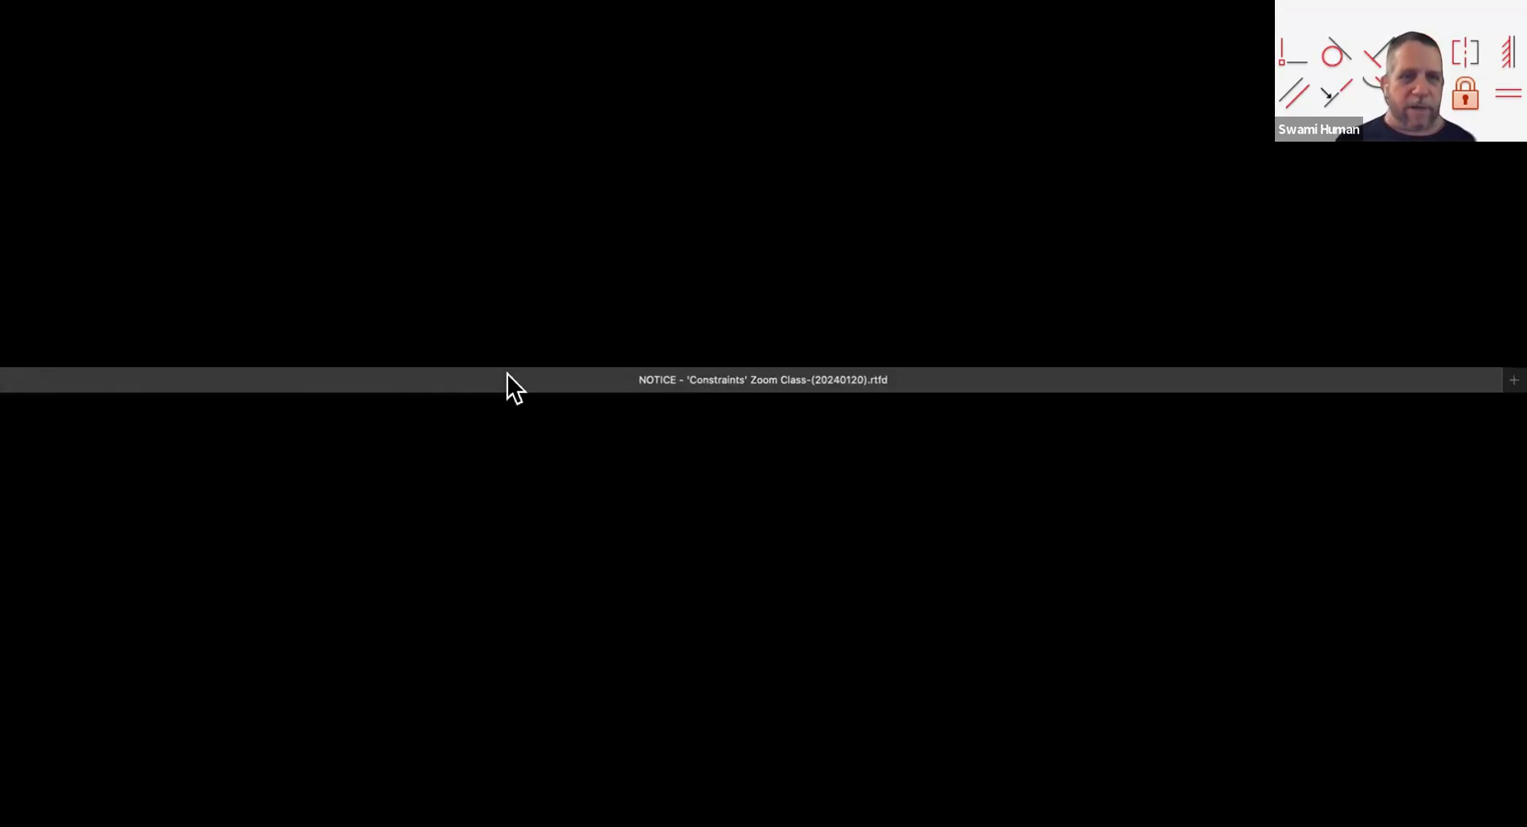
Step: Switch to the constraints and dimensions text notes and examine the in-sketch examples and the advice on referencing geometry to the origin
click(304, 357)
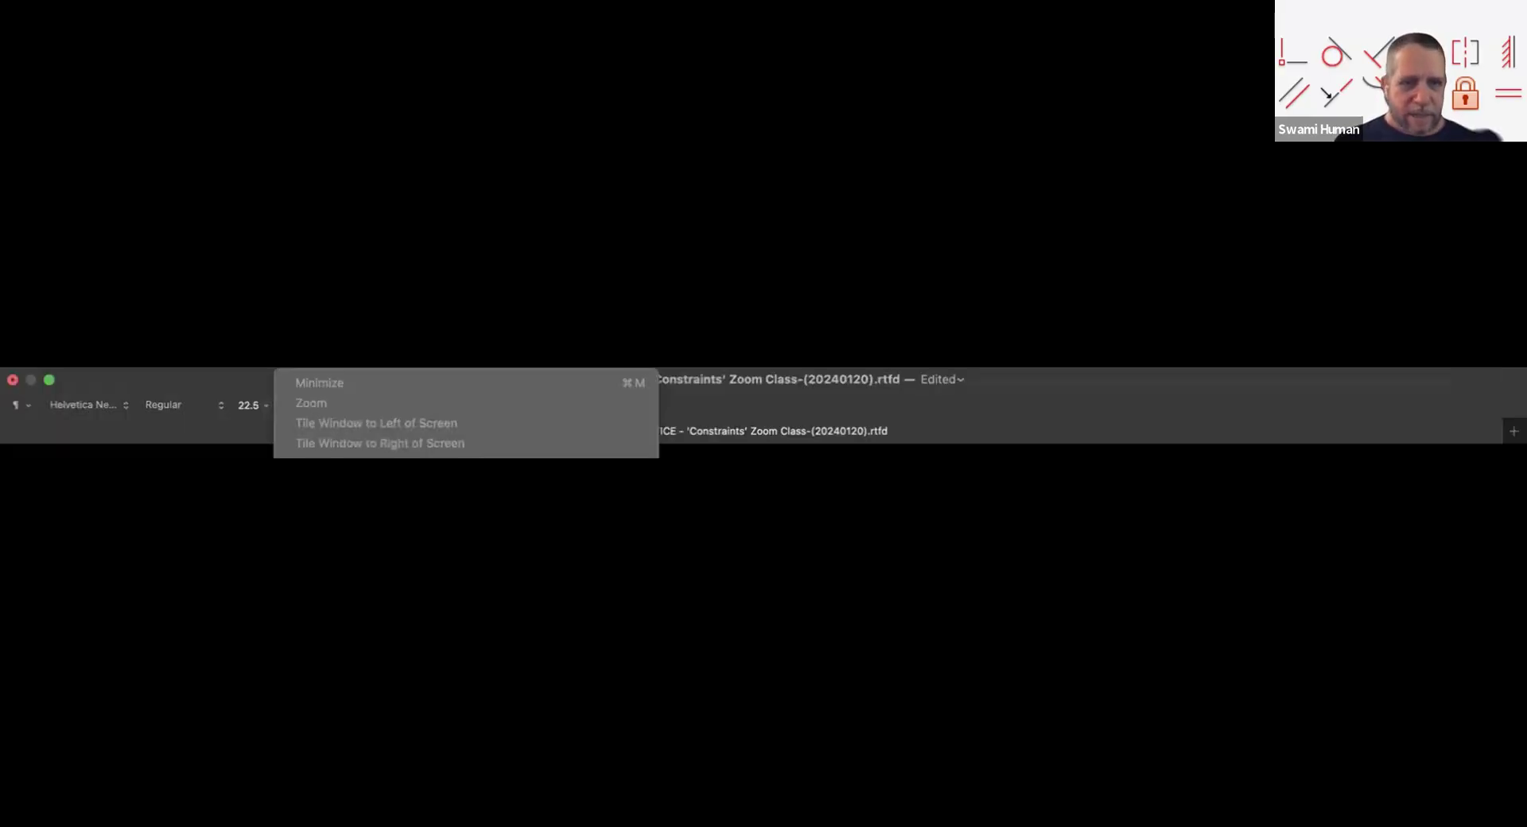
key(Escape)
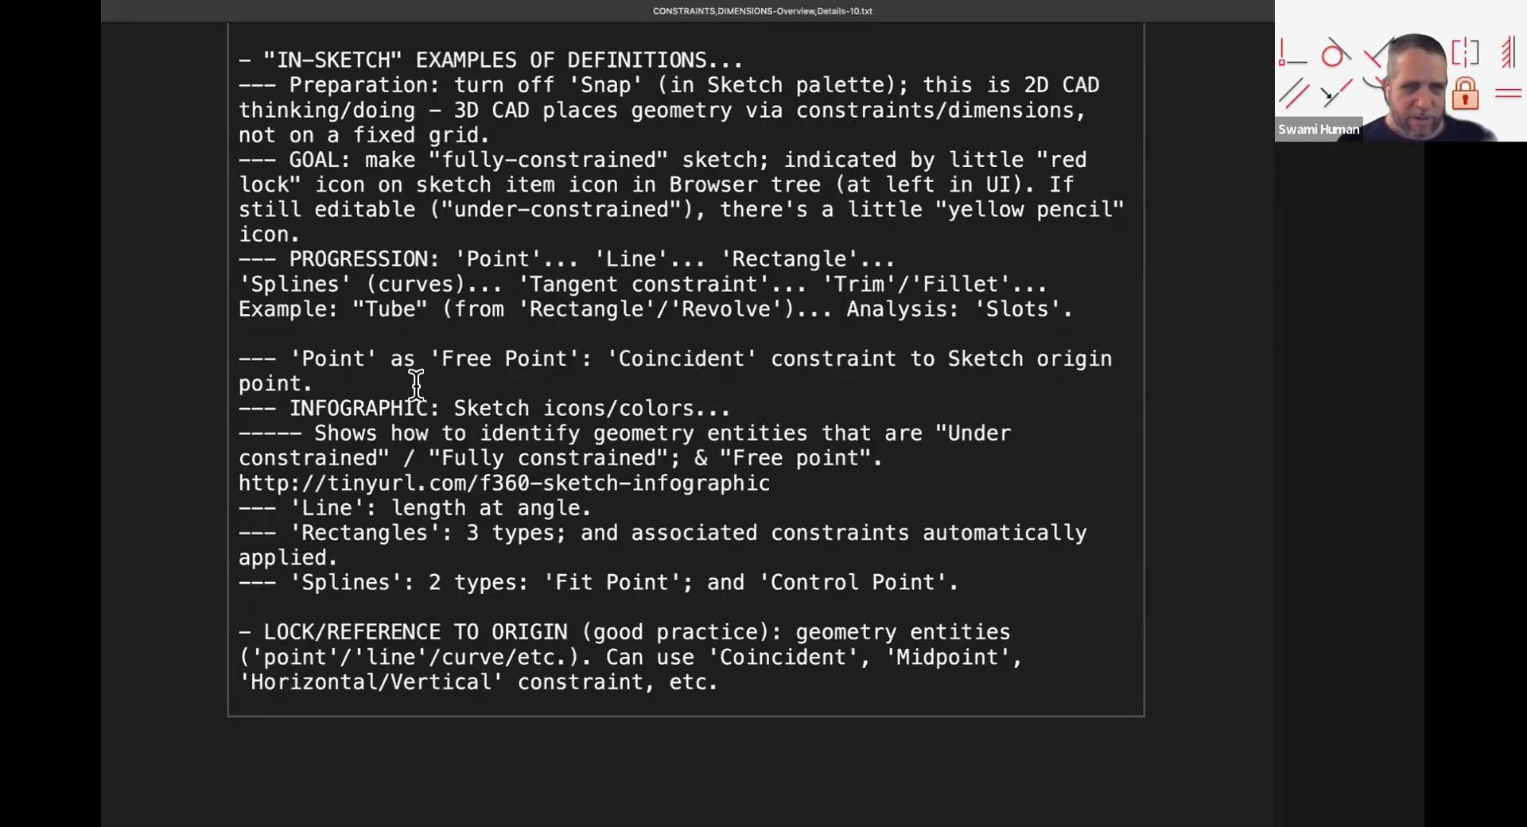
scroll(416, 382, up, 7)
scroll(416, 382, down, 3)
scroll(416, 382, down, 4)
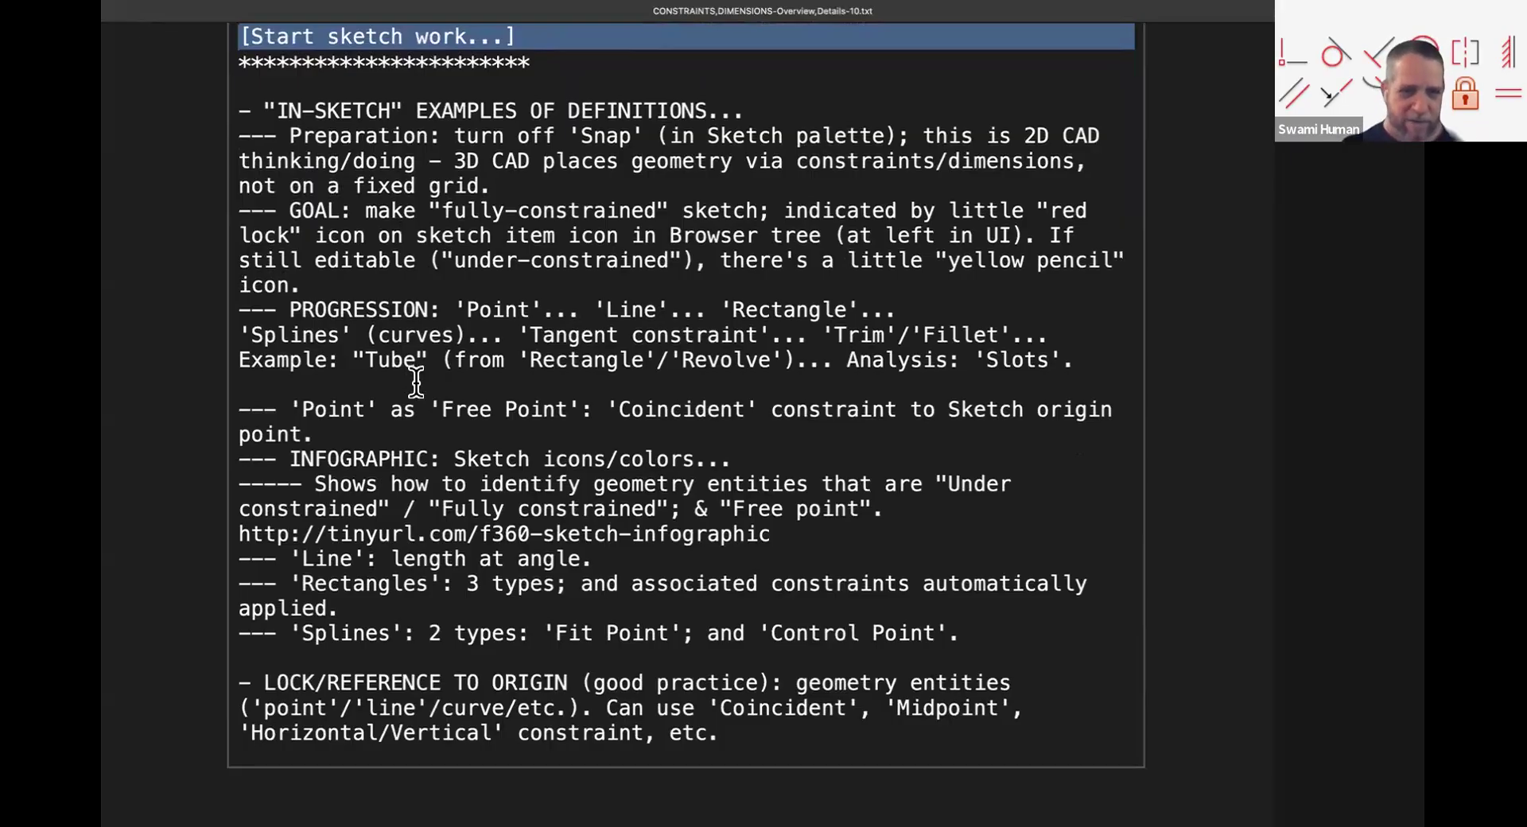
scroll(416, 381, down, 3)
scroll(416, 382, down, 4)
scroll(416, 382, down, 2)
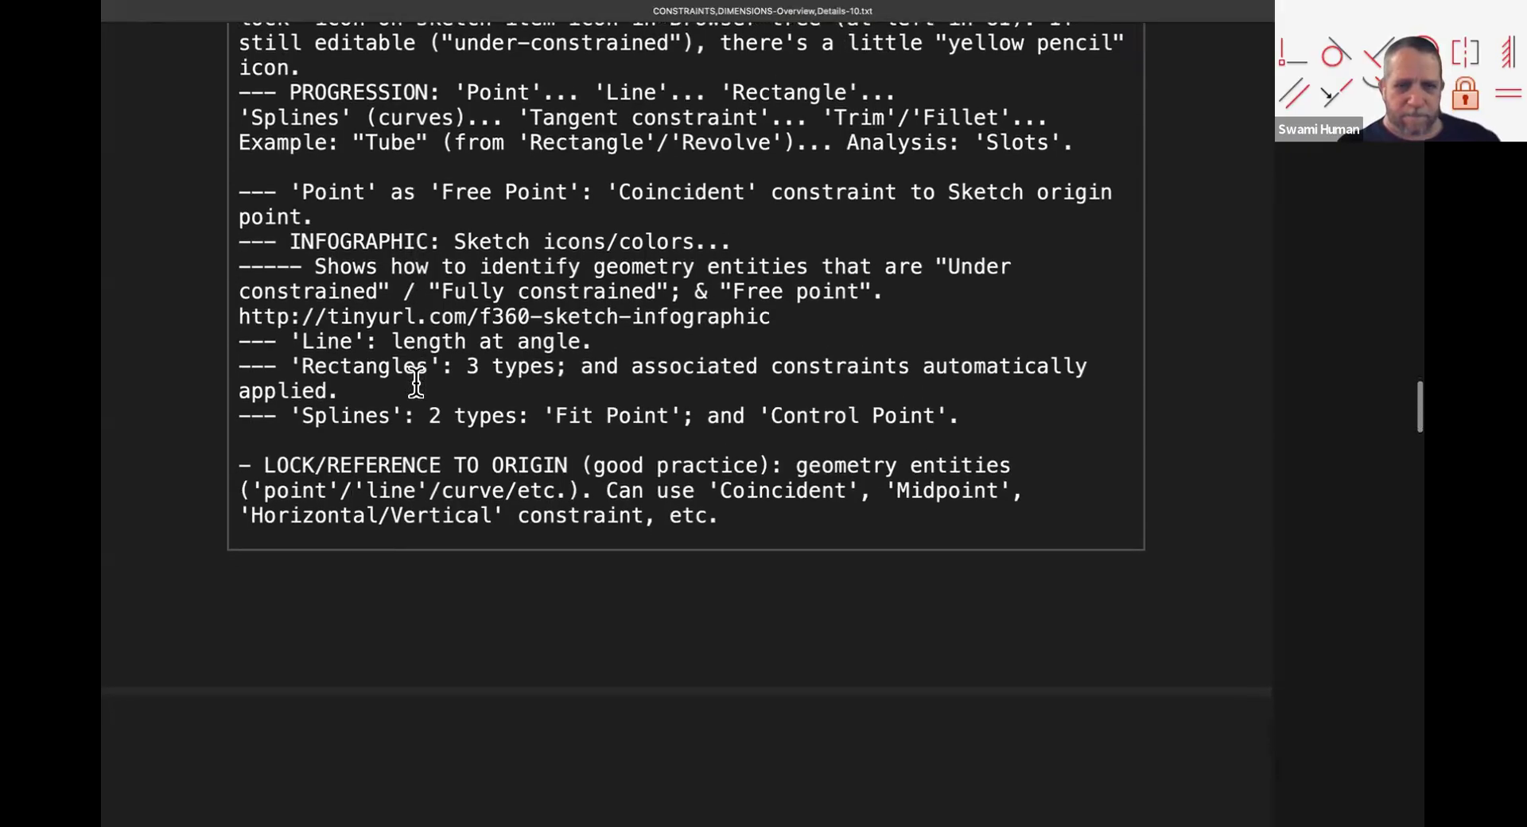
scroll(416, 384, down, 2)
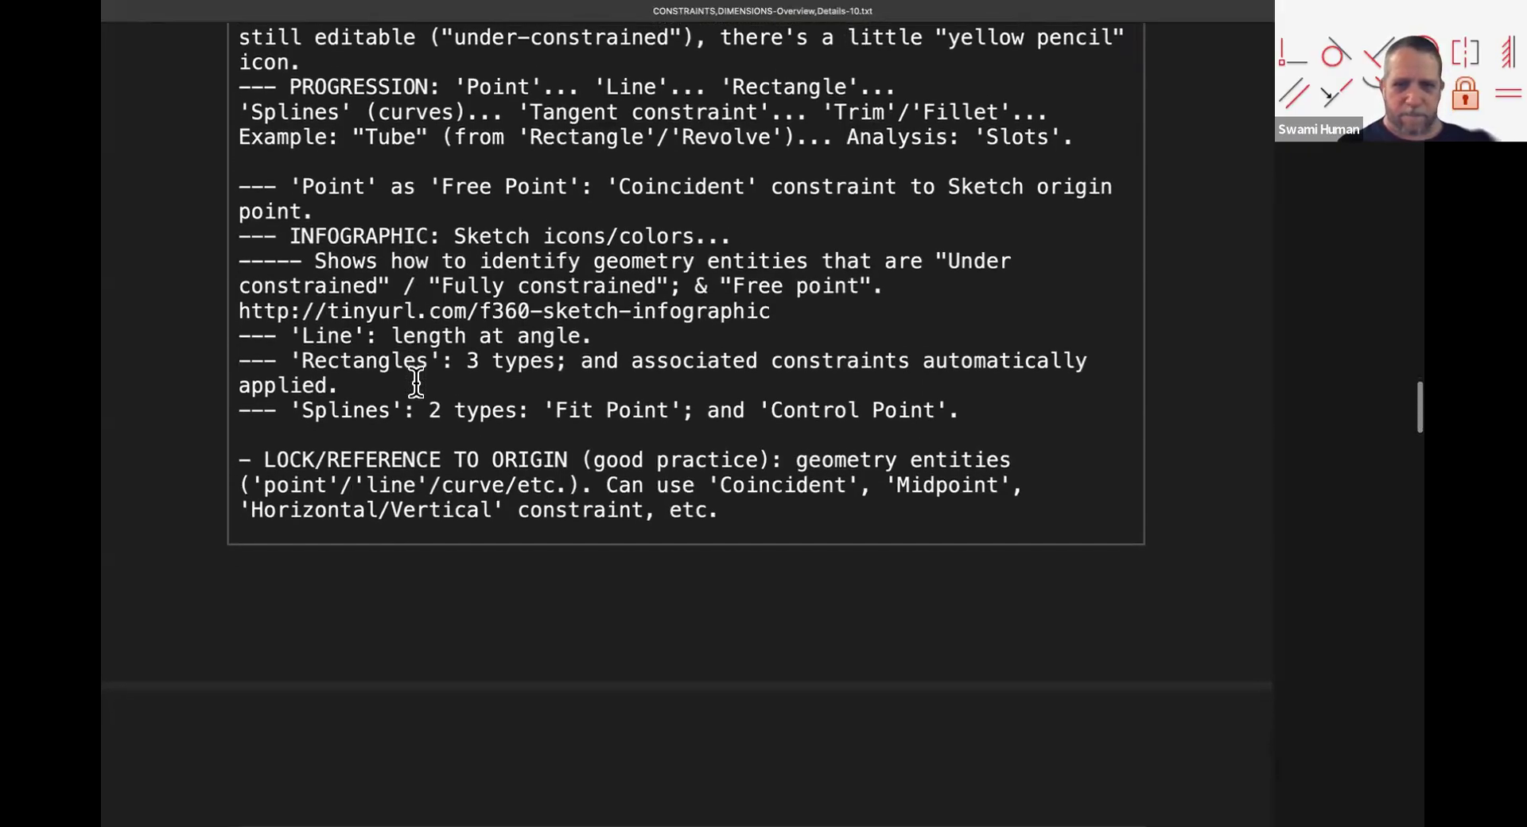
scroll(416, 384, up, 1)
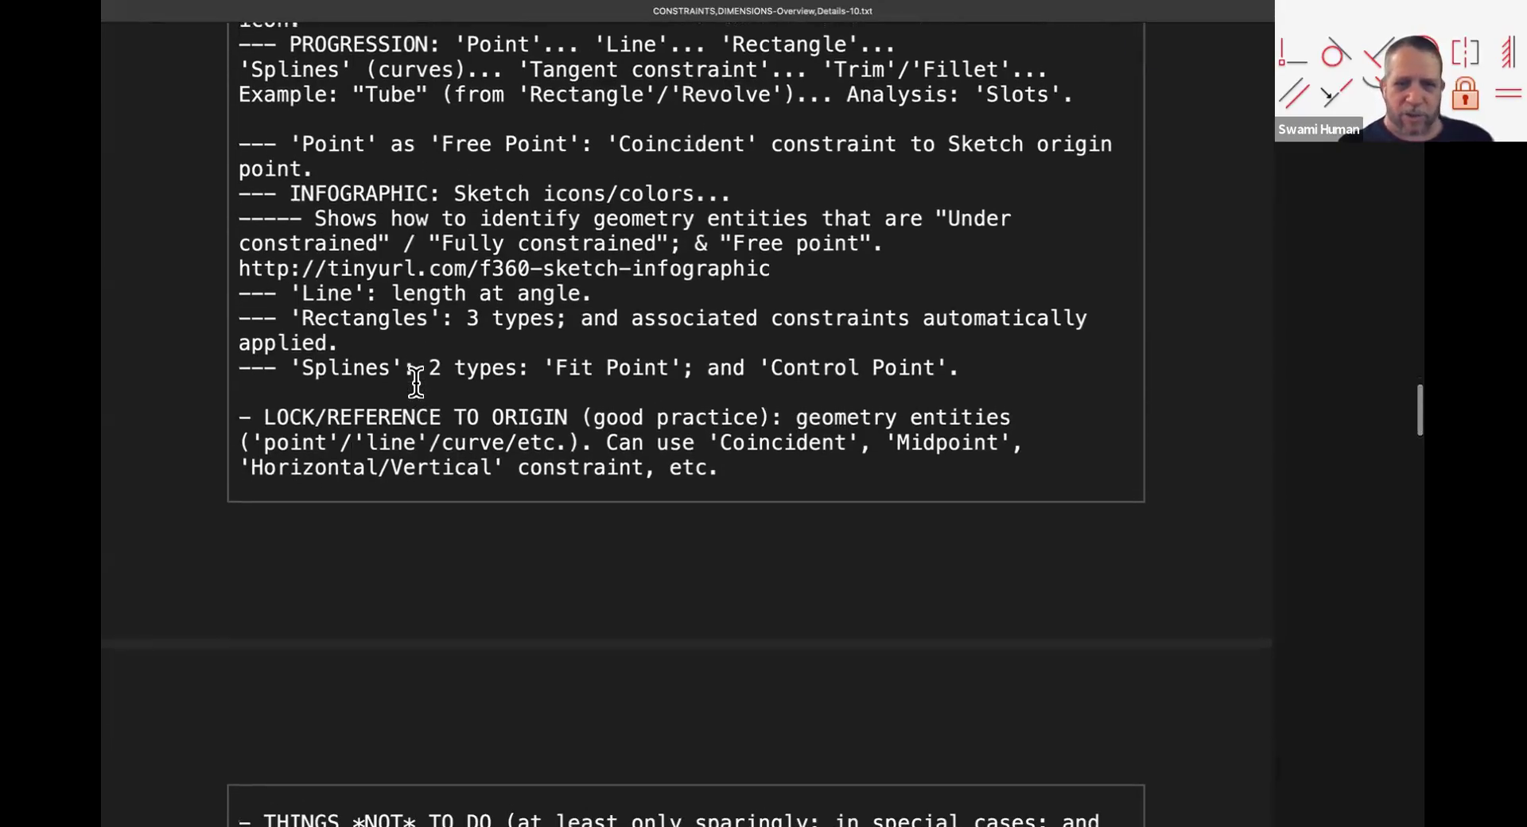
scroll(416, 382, up, 4)
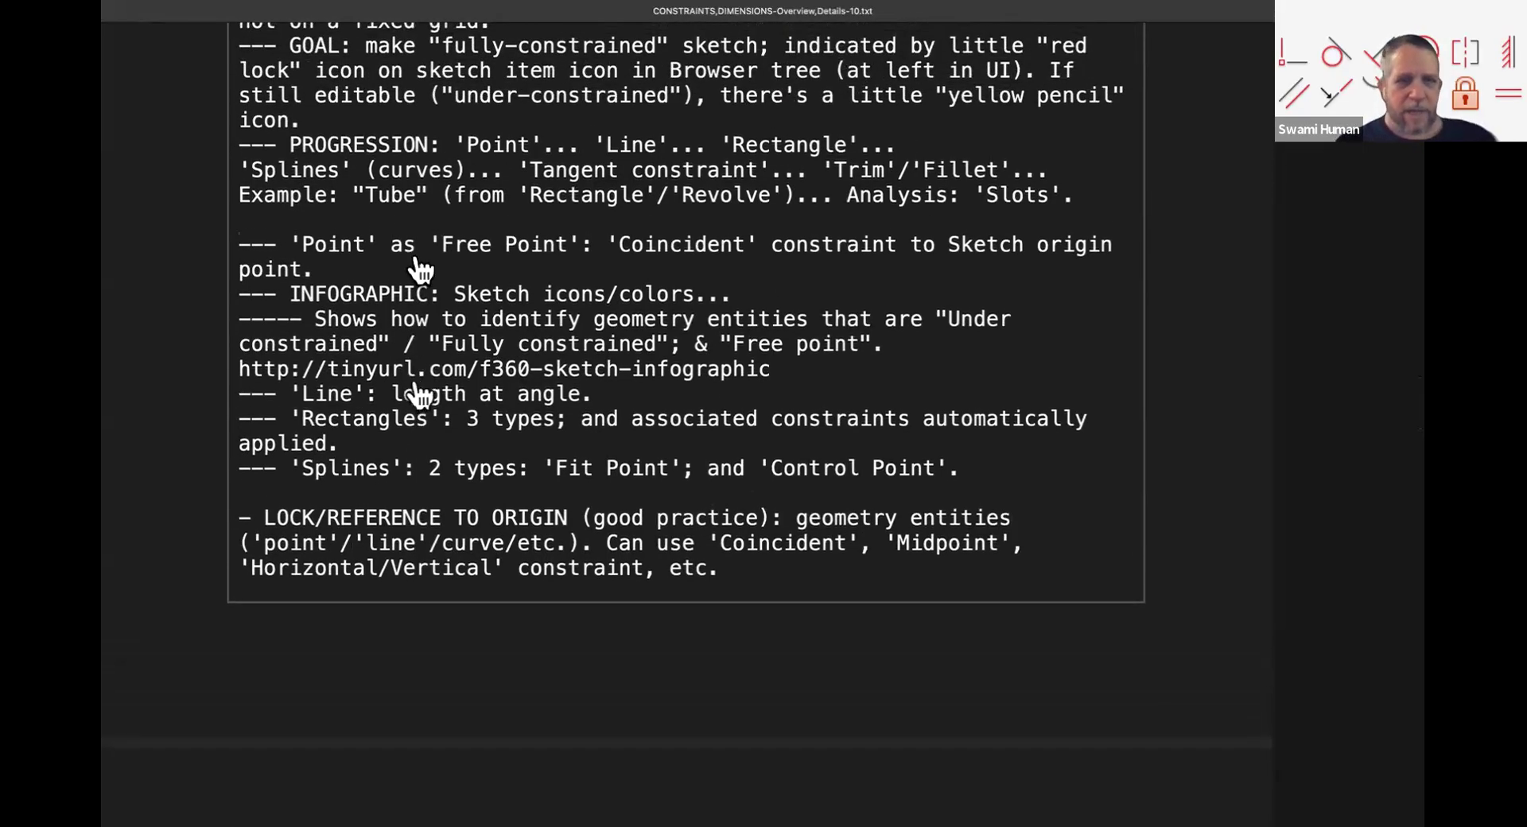
Step: Switch back to Fusion 360 and shorten the centerline freehand to about 160 mm above the sketch origin
key(super+Tab)
mouse_move(211, 97)
mouse_down()
mouse_move(107, 104)
mouse_move(109, 129)
mouse_up()
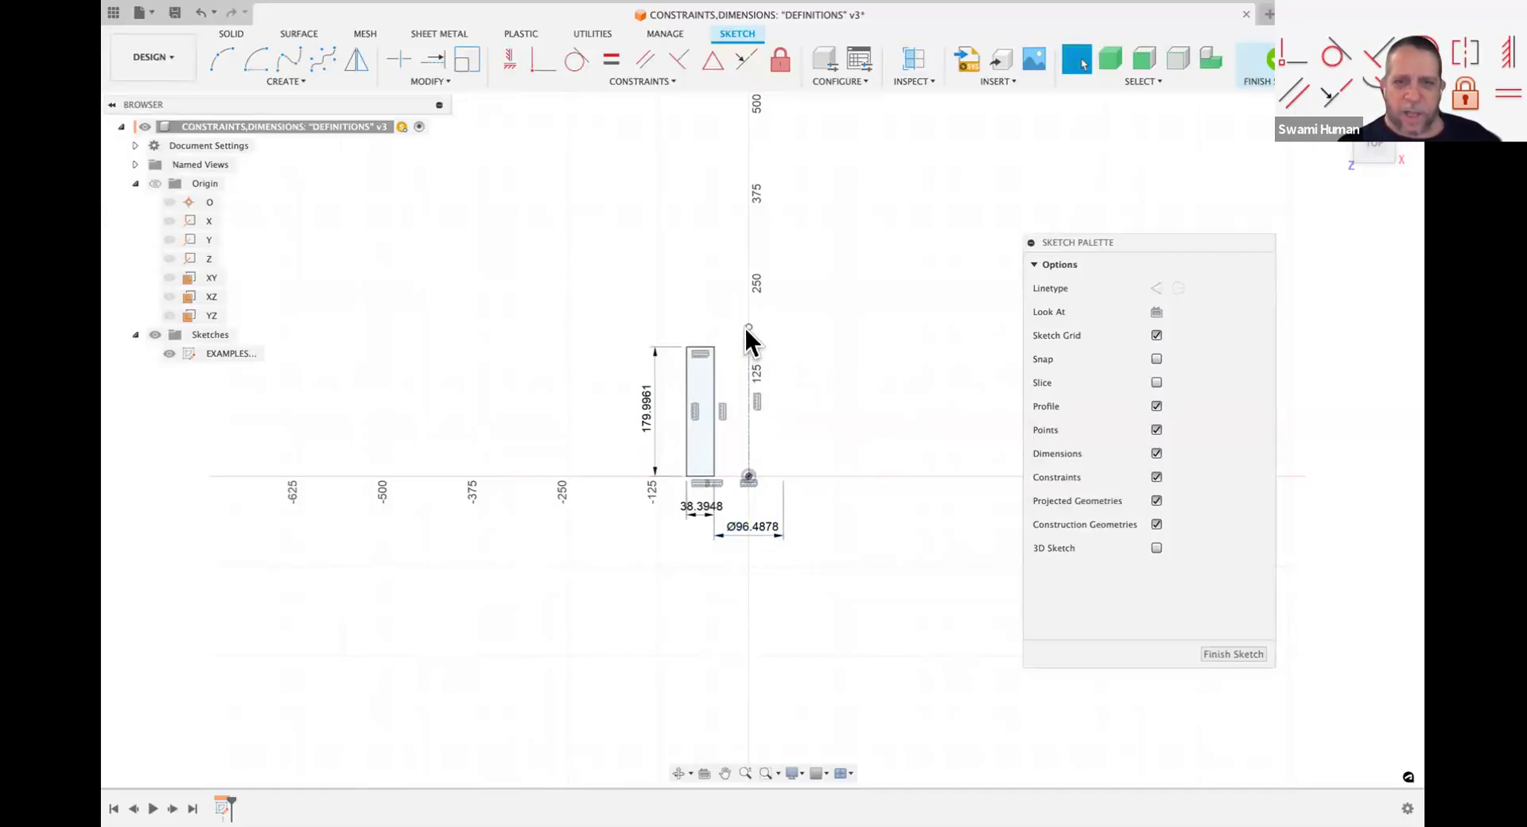
mouse_move(746, 325)
mouse_down()
mouse_move(749, 394)
mouse_move(748, 361)
mouse_up()
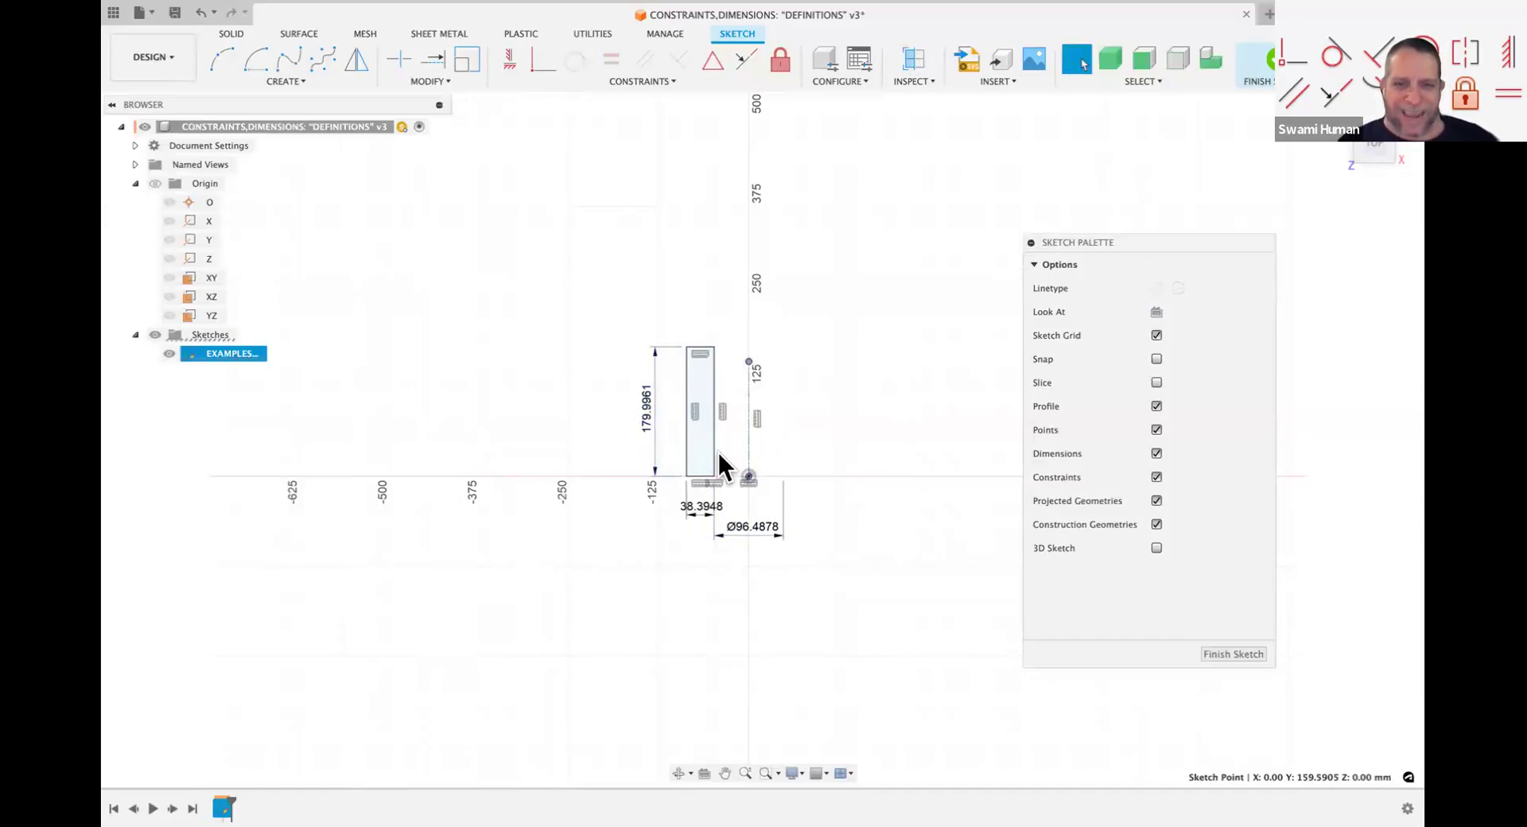
click(826, 435)
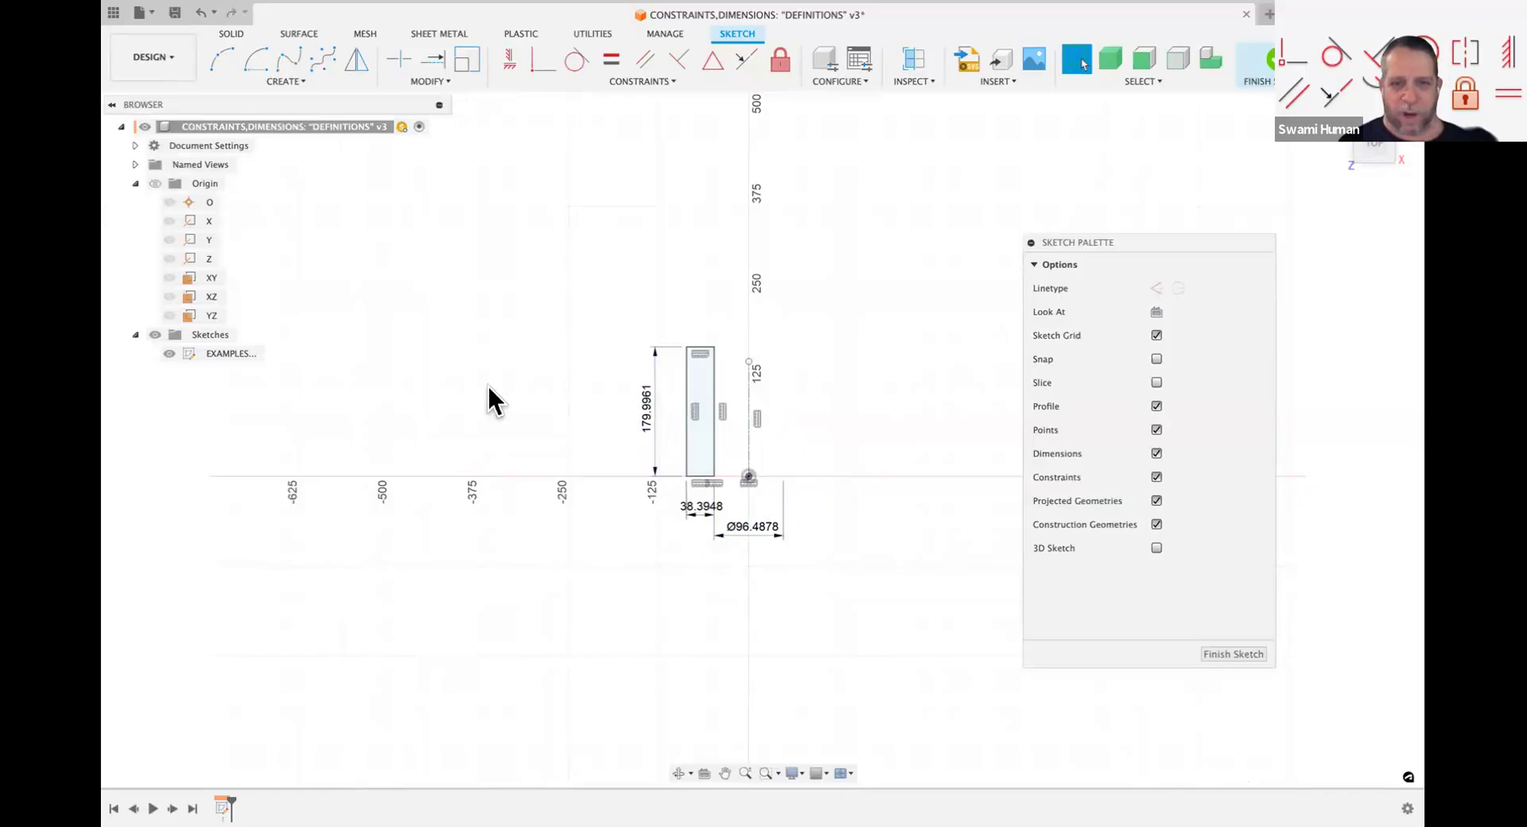
Step: Show the Text Commands window and run sketch.showunderconstrained on the open sketch, highlighting the command's line in the output
mouse_move(275, 7)
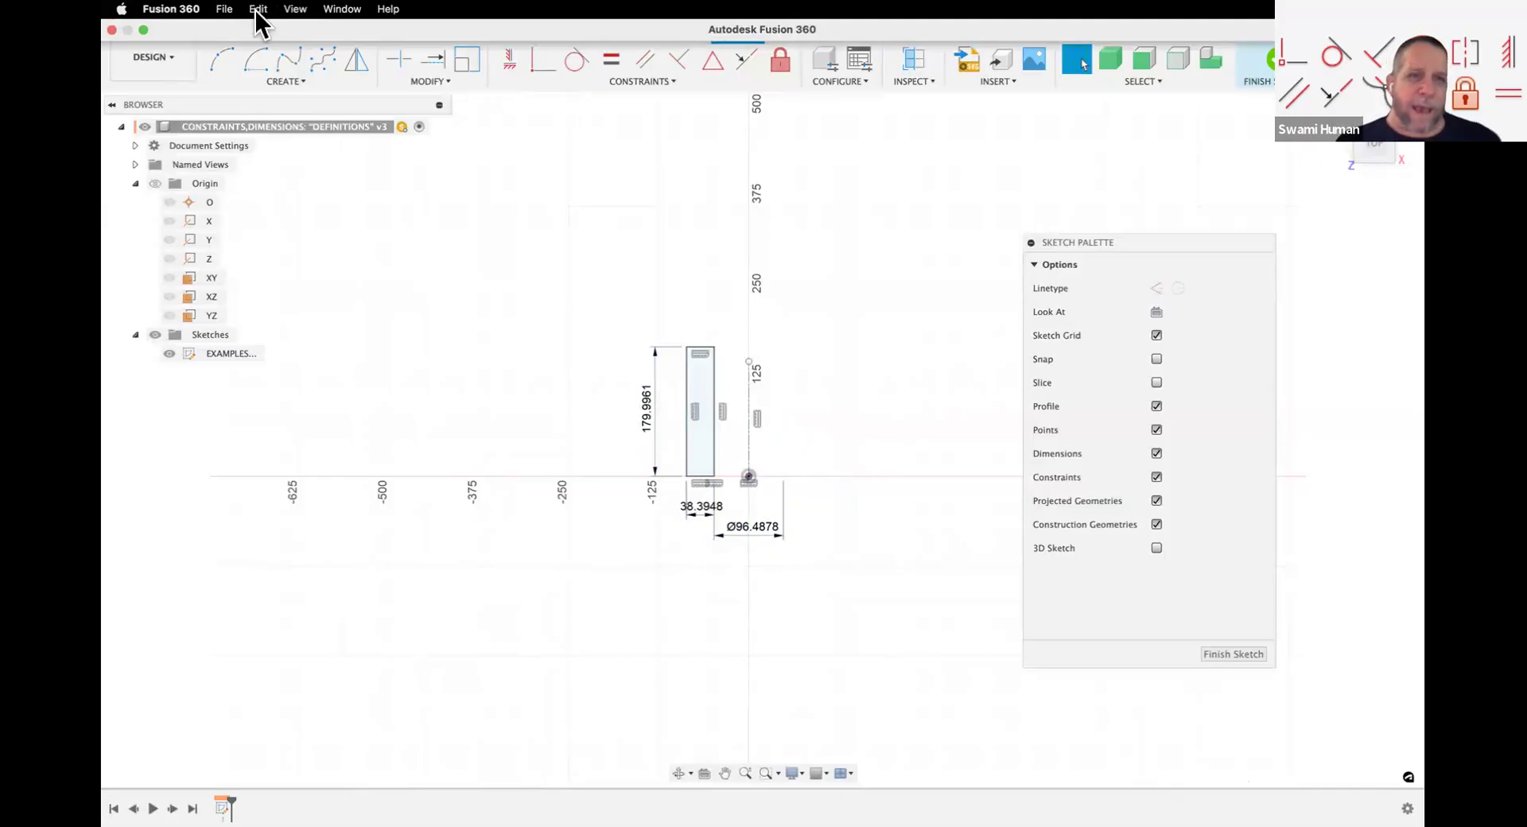
click(294, 10)
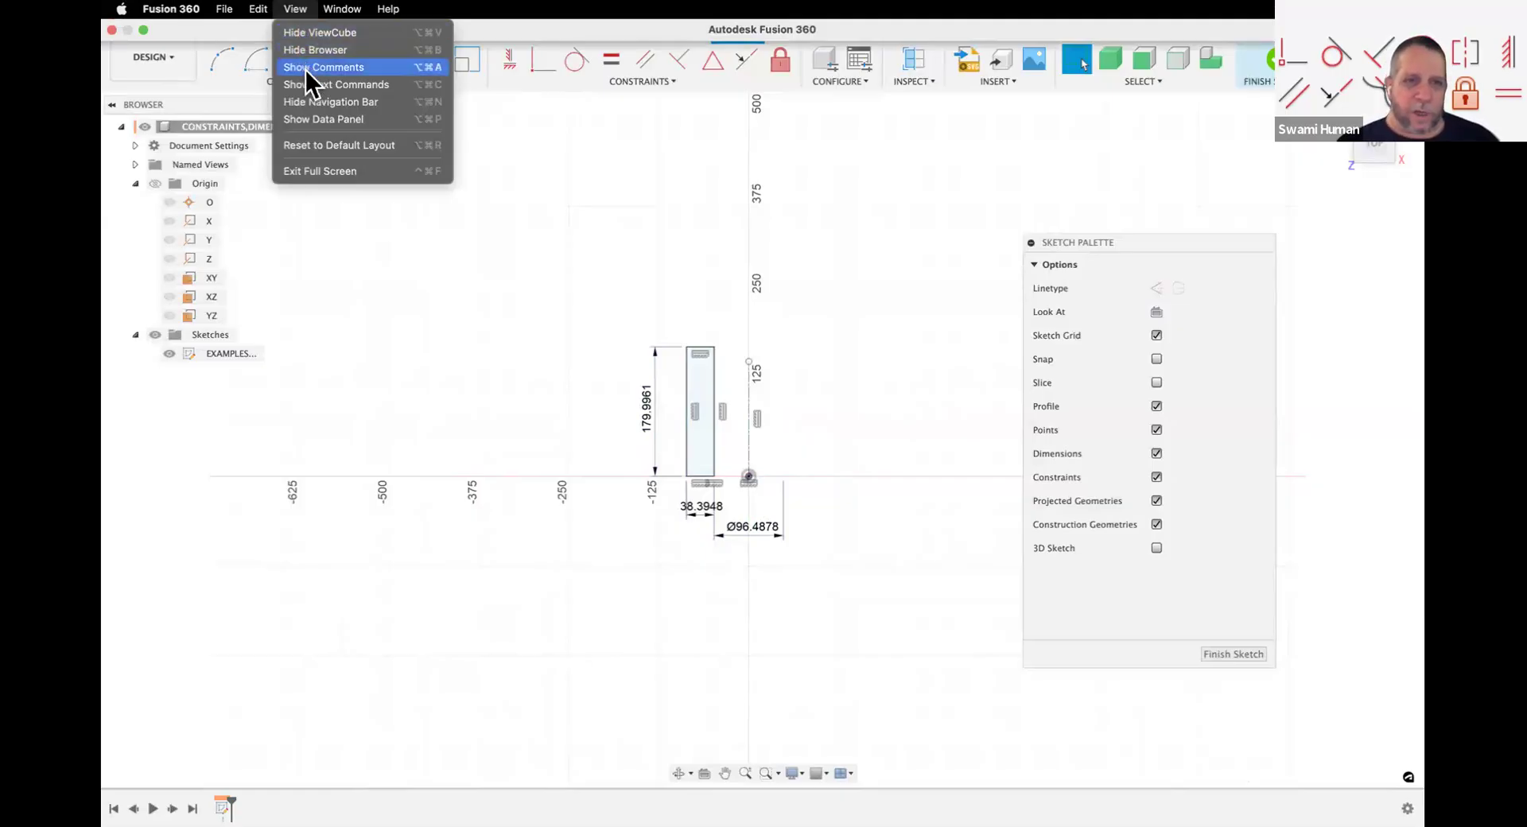
click(336, 88)
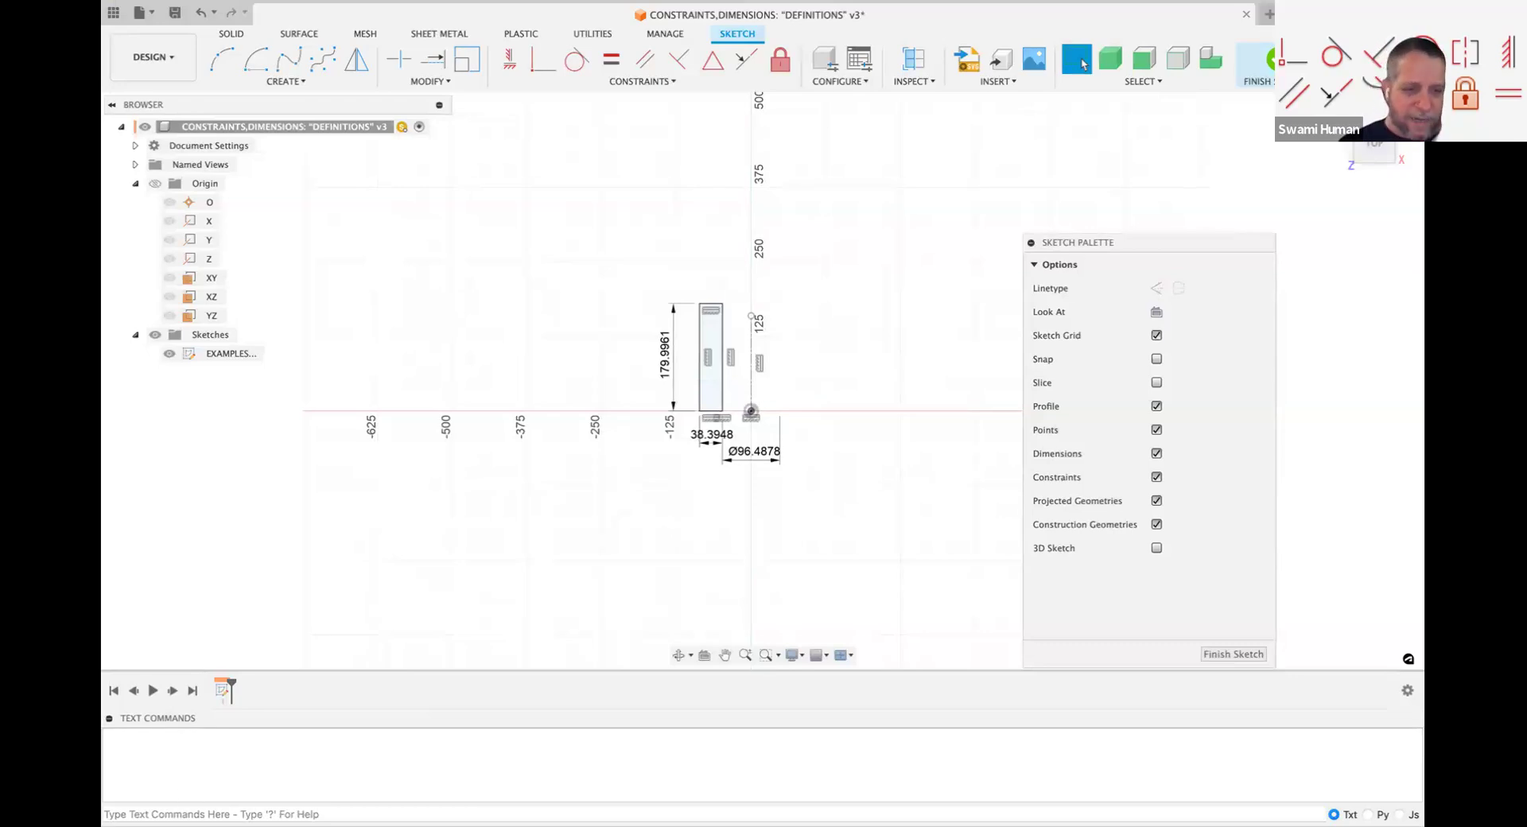
click(105, 814)
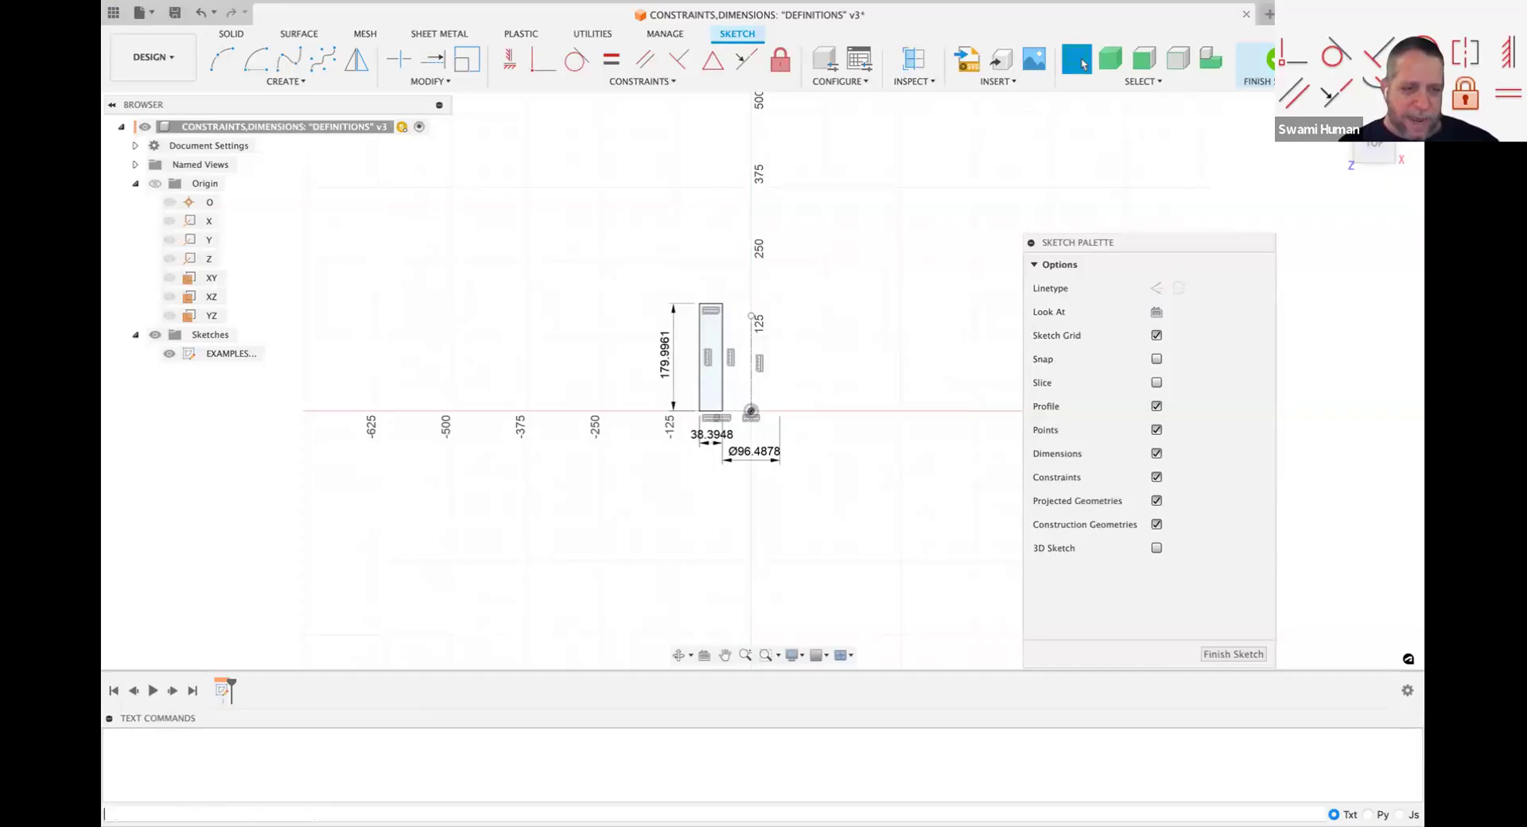
text(s)
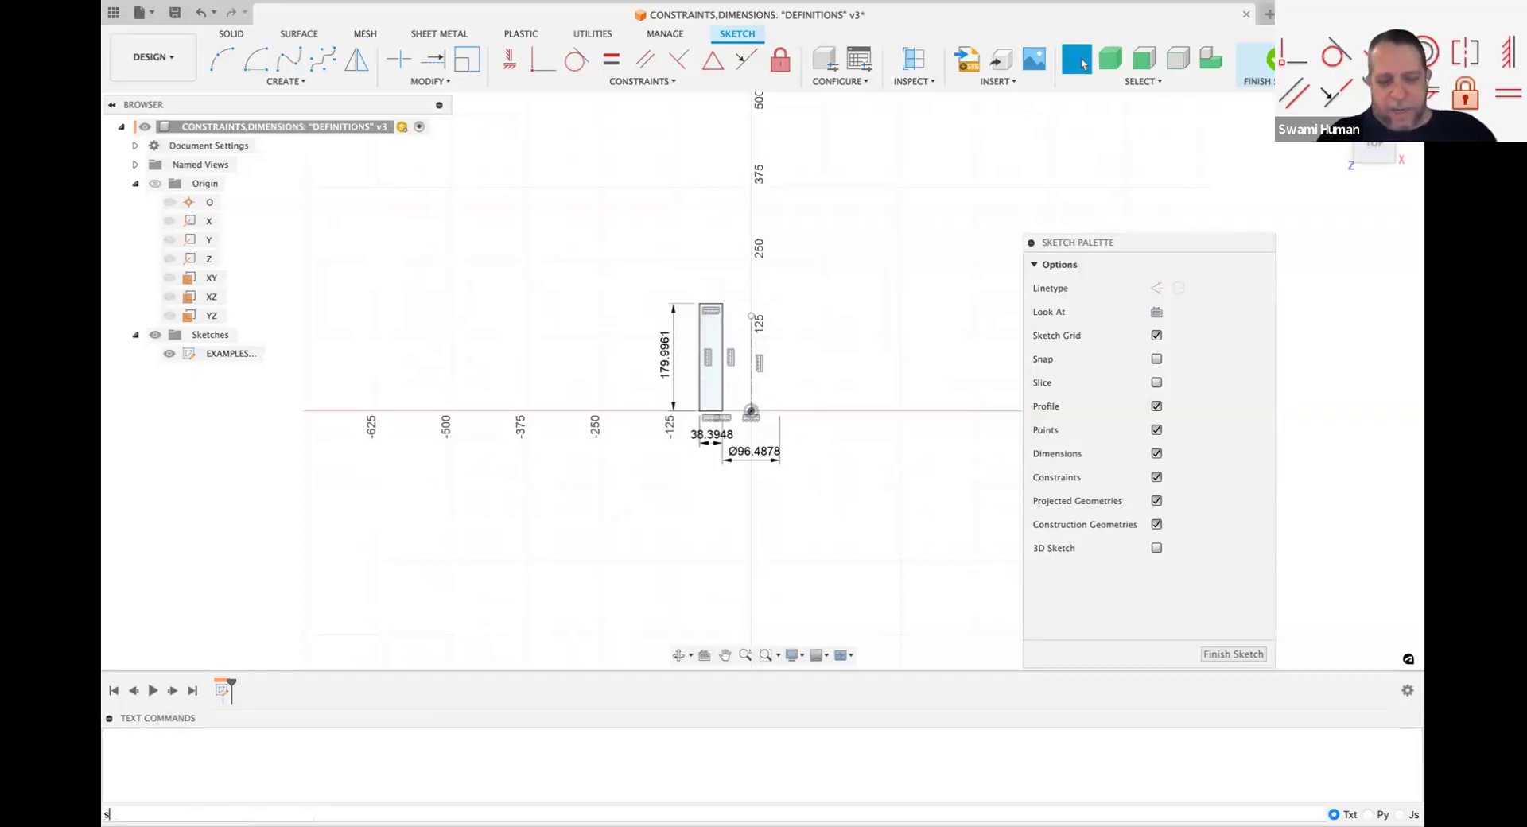
text(ketc)
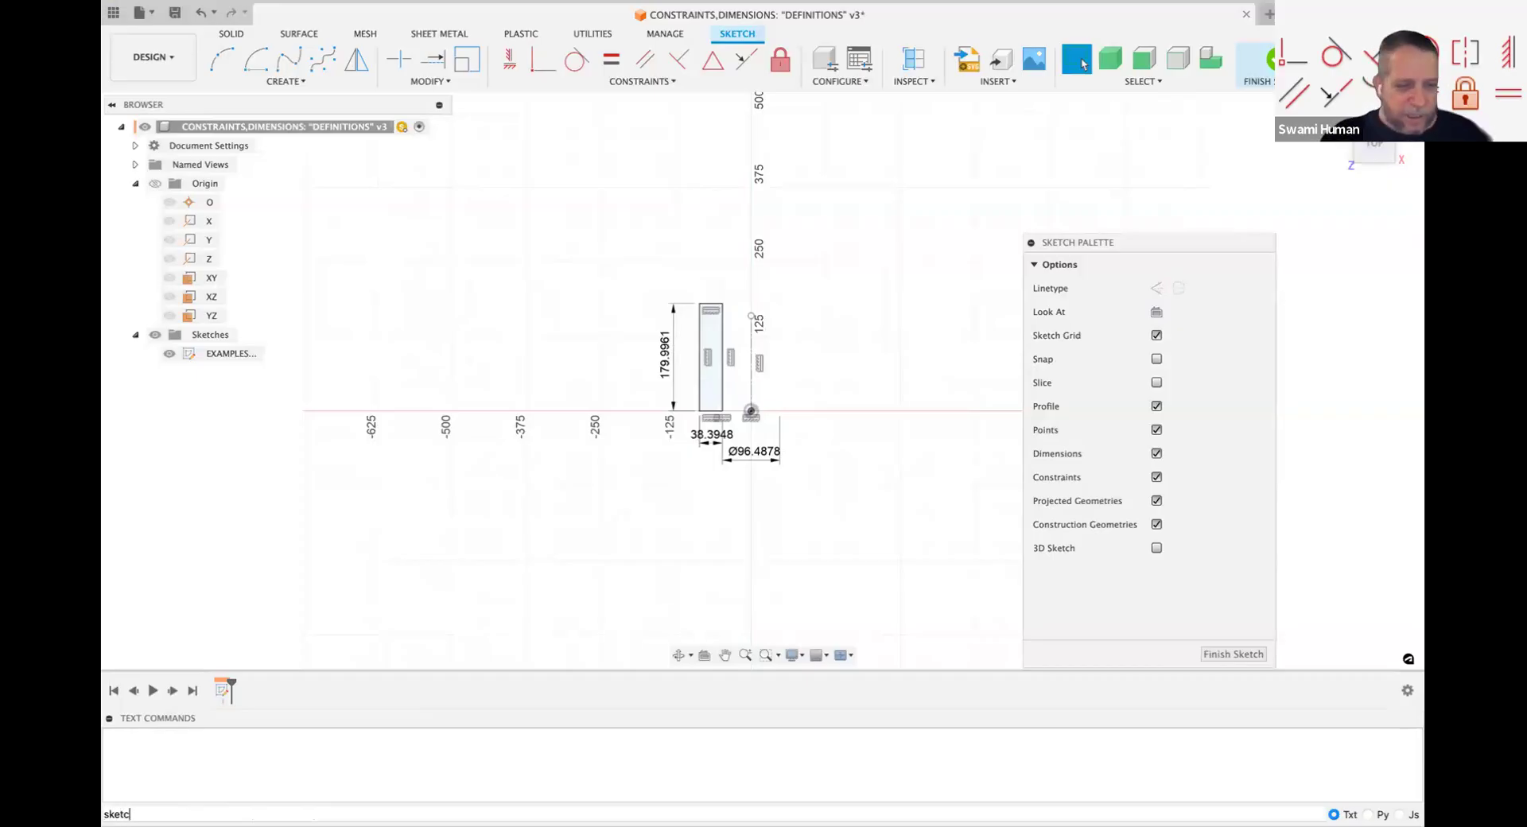
text(h)
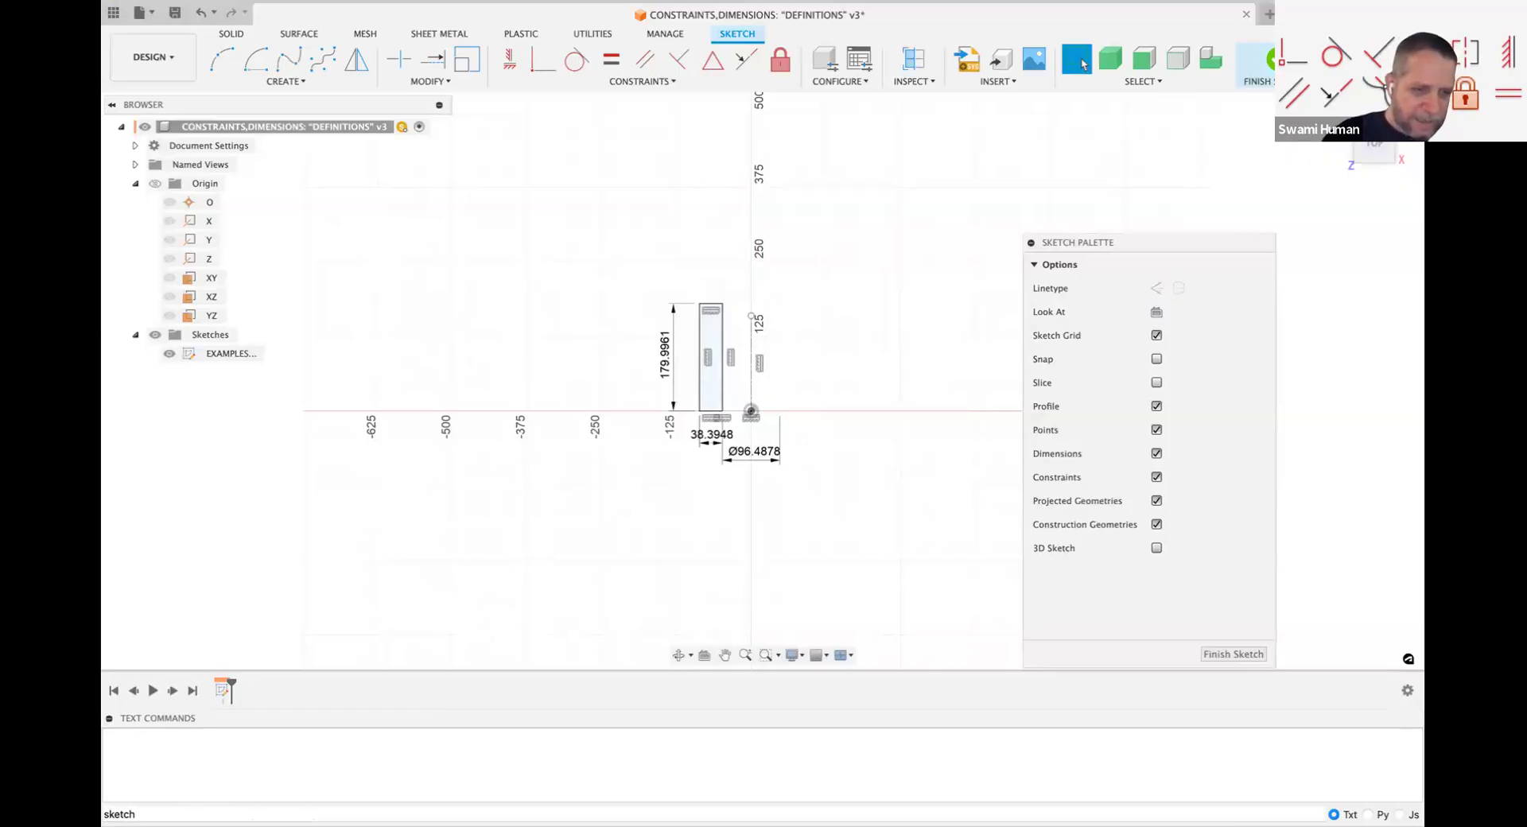
text(.sho)
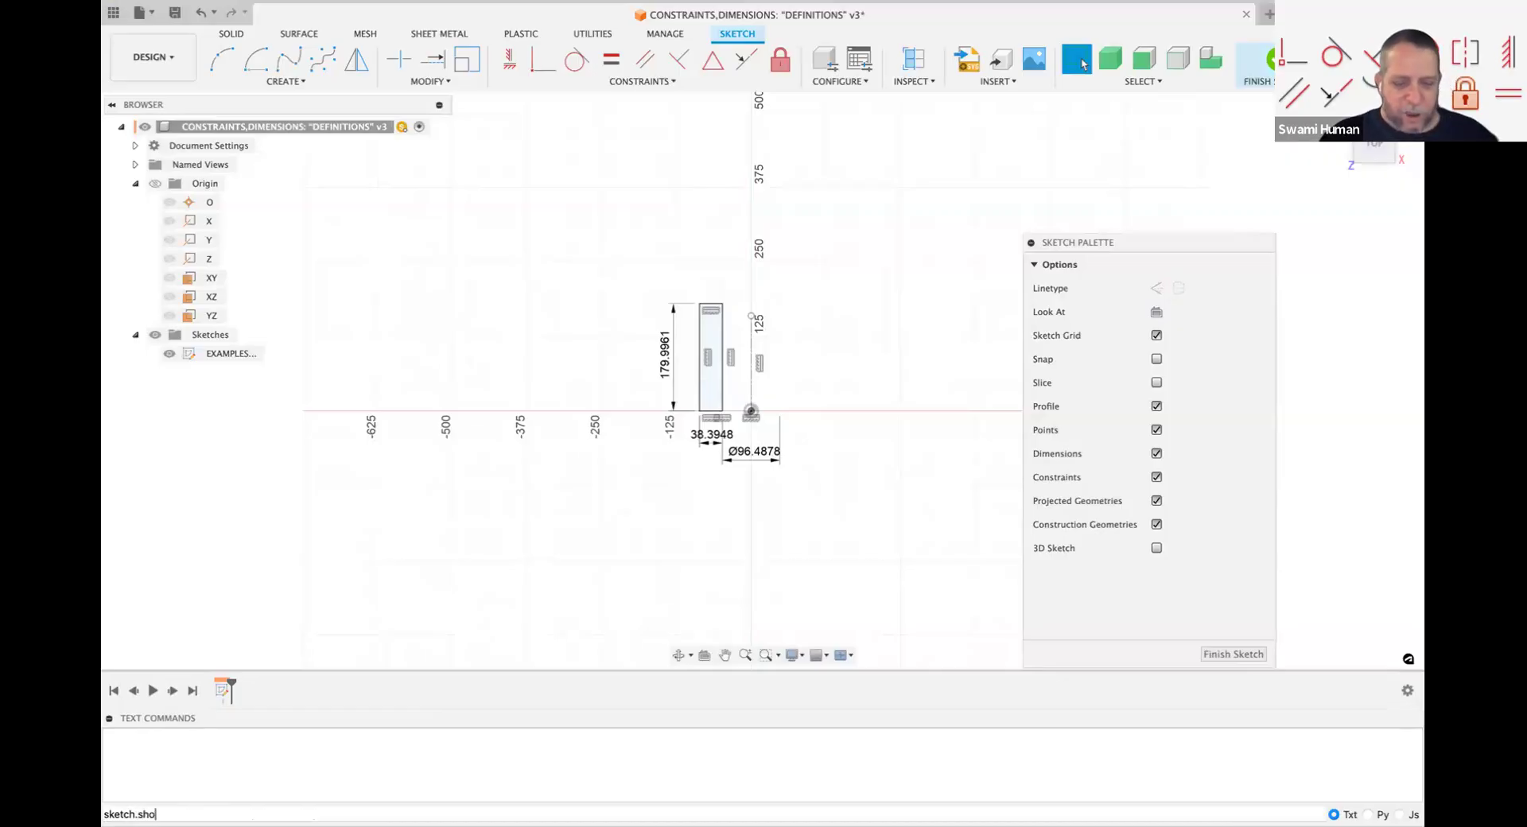
text(wunder)
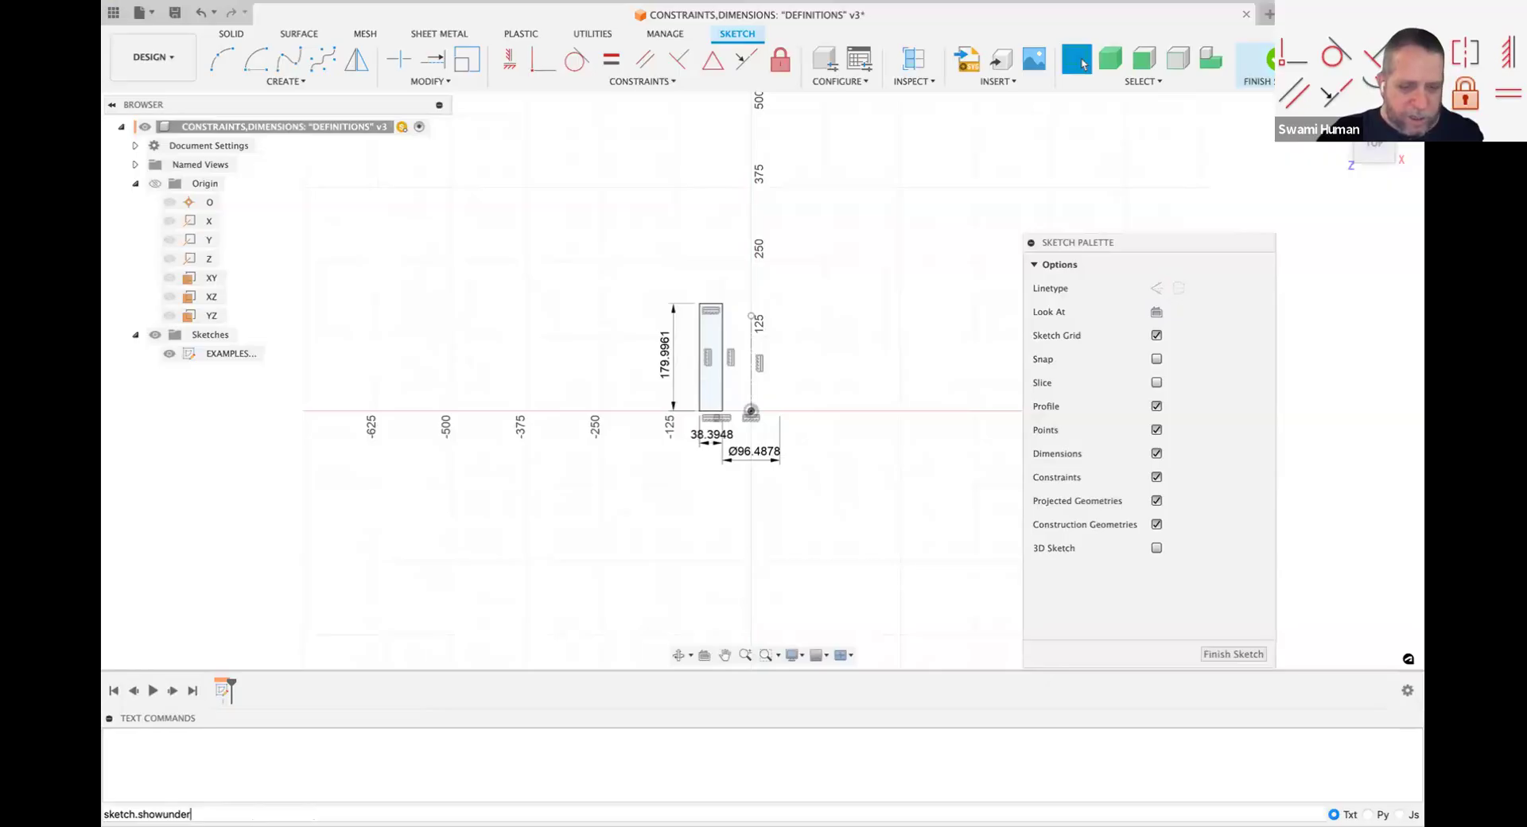
text(constrained)
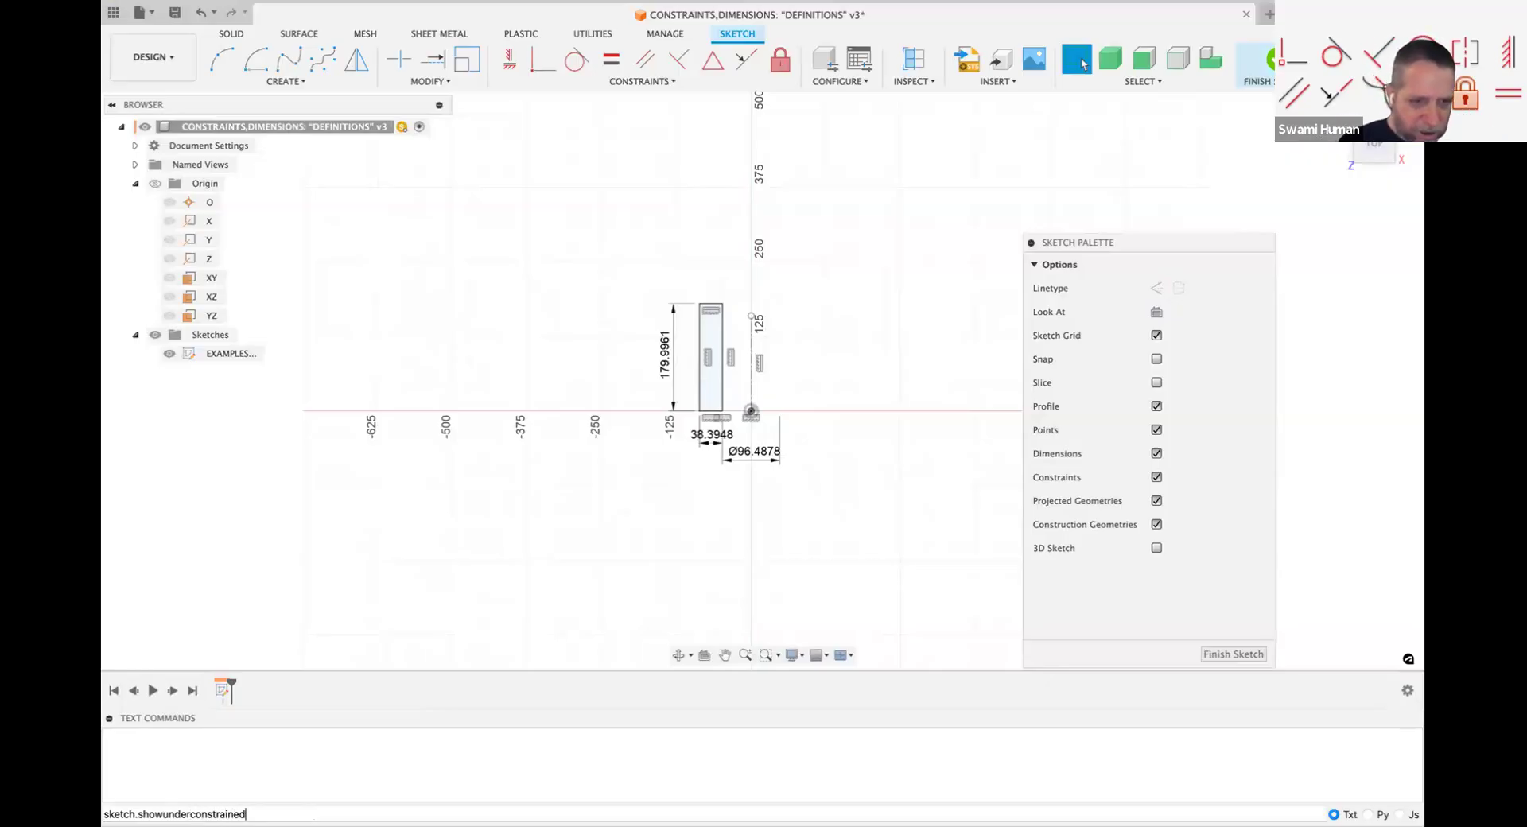
key(Return)
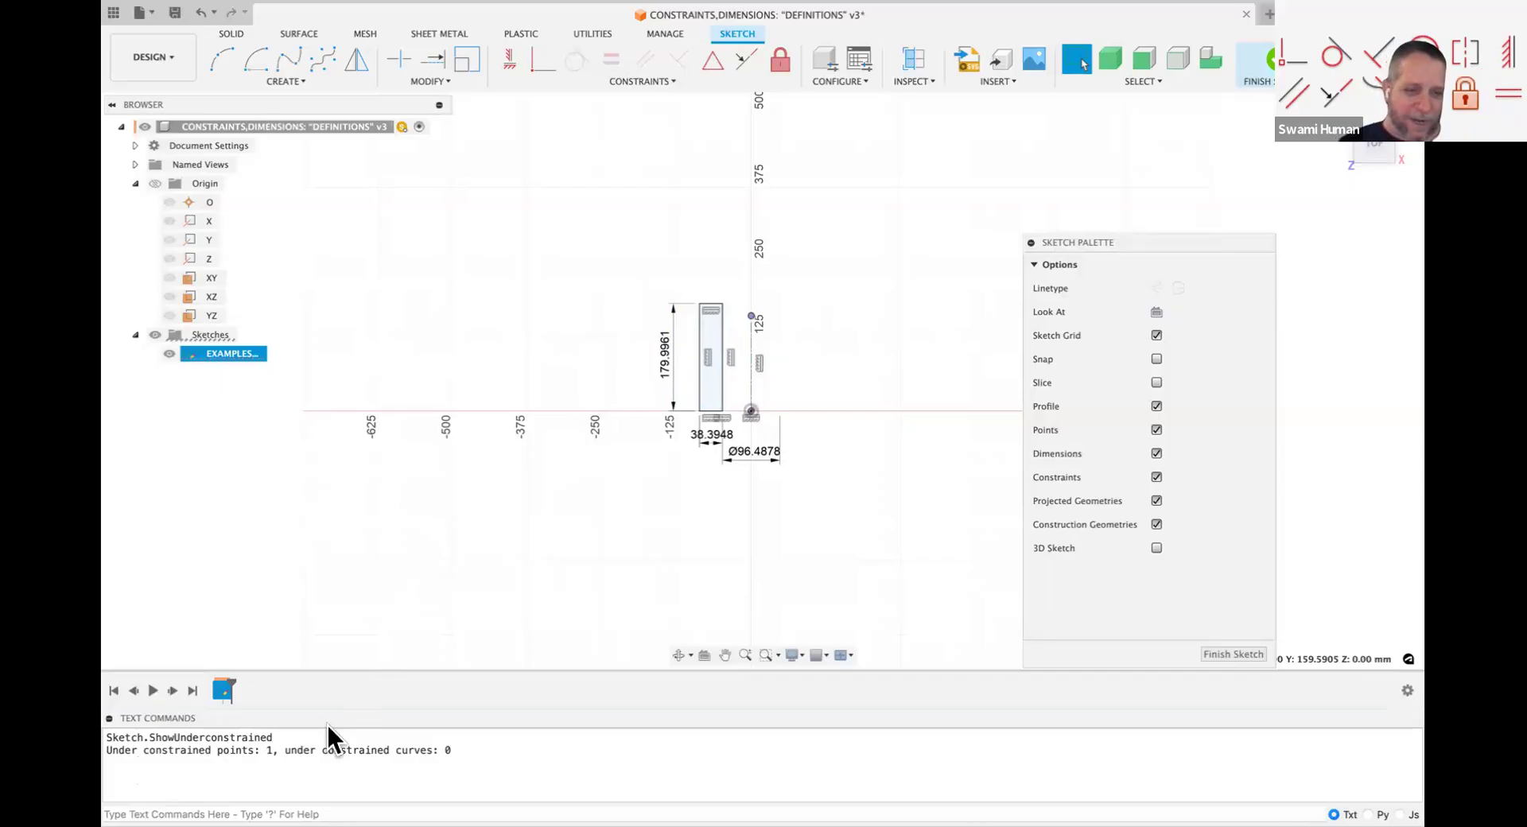
triple_click(151, 738)
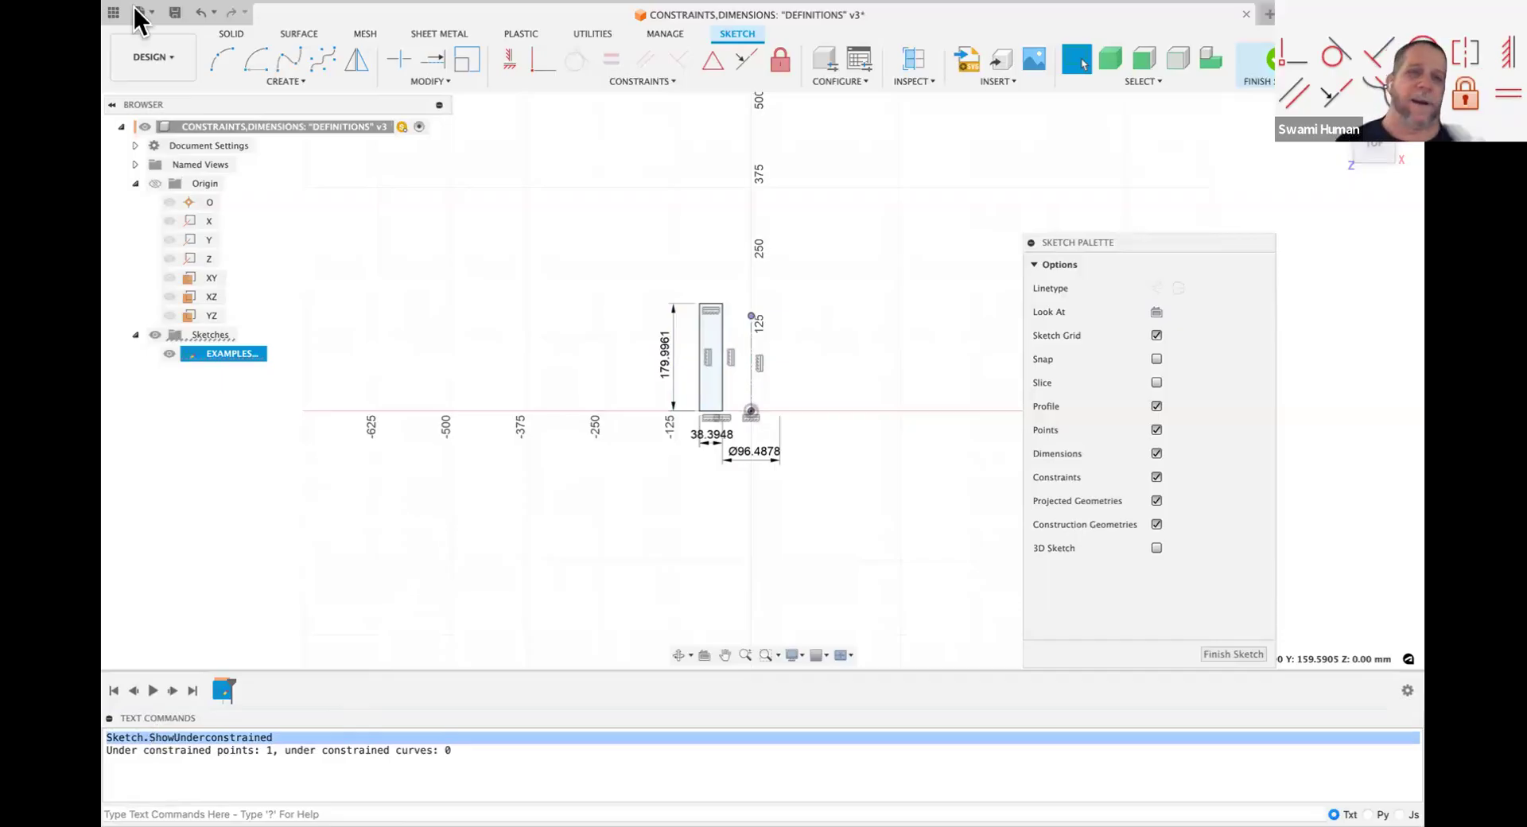
mouse_move(133, 7)
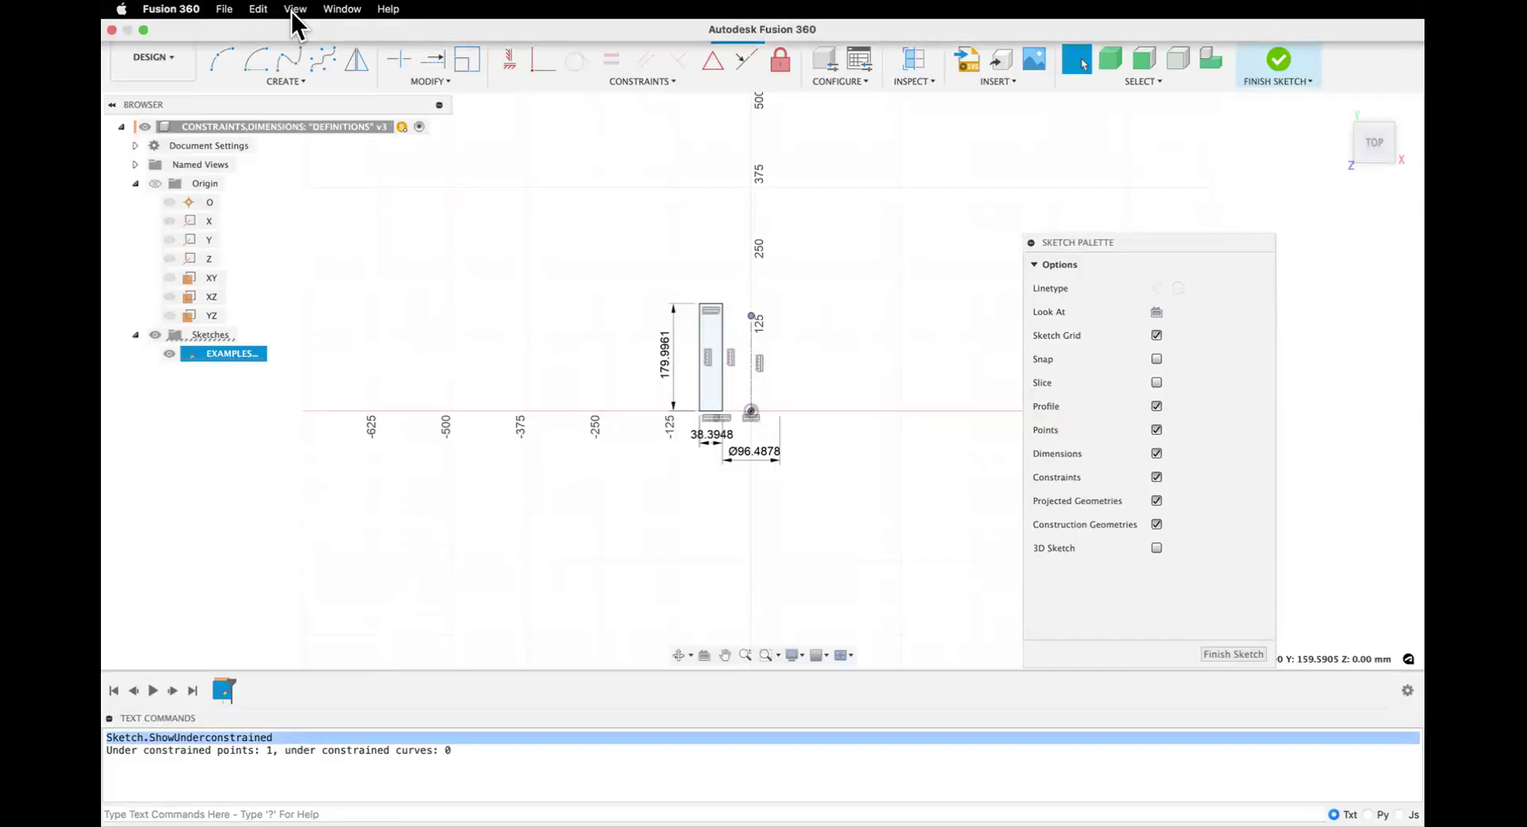
Step: Delete the height dimension of the rectangle profile and clear the selection
click(848, 366)
click(663, 360)
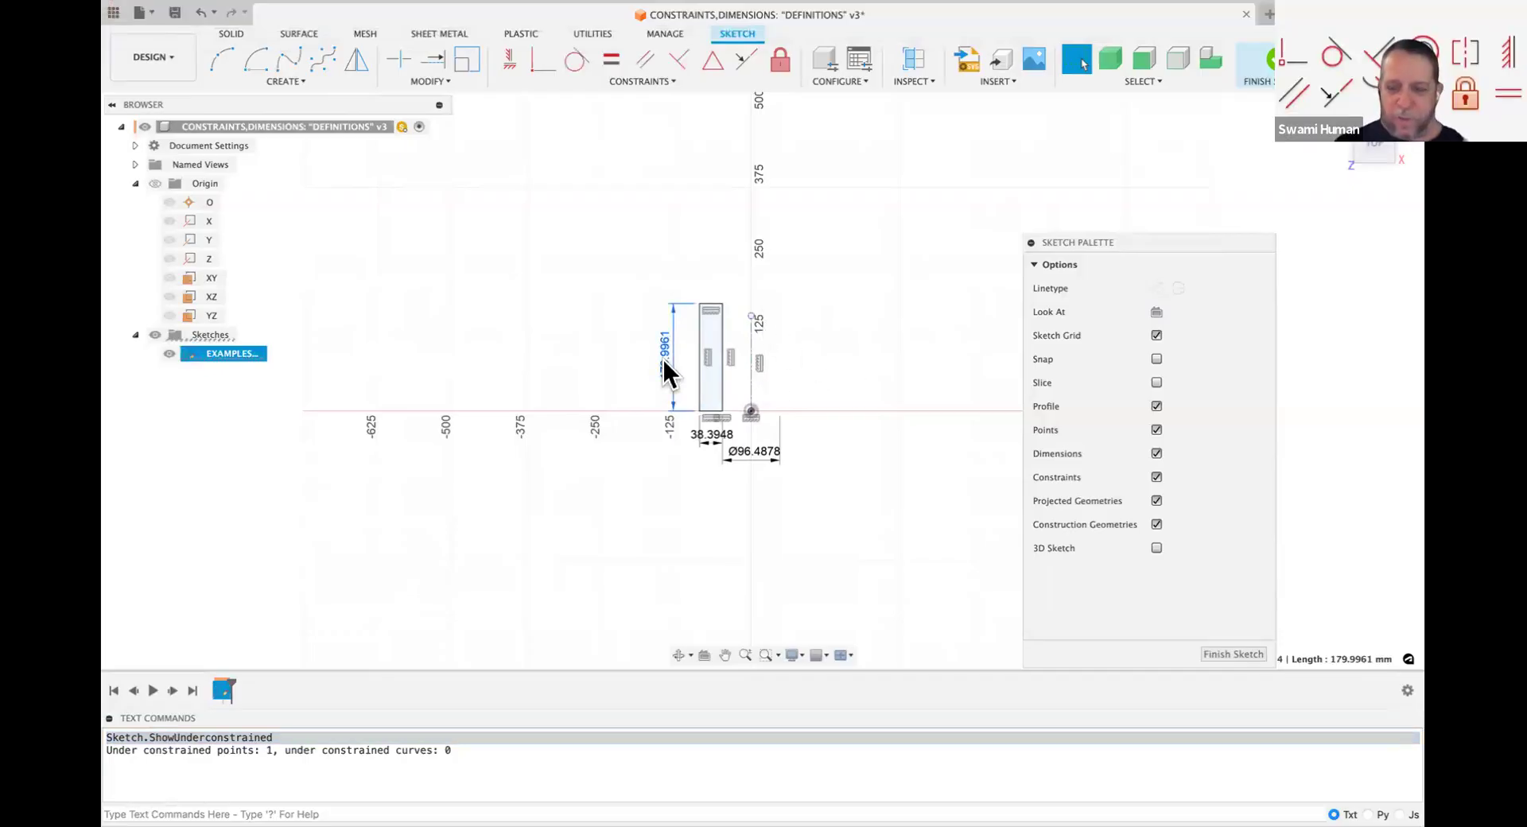
key(Delete)
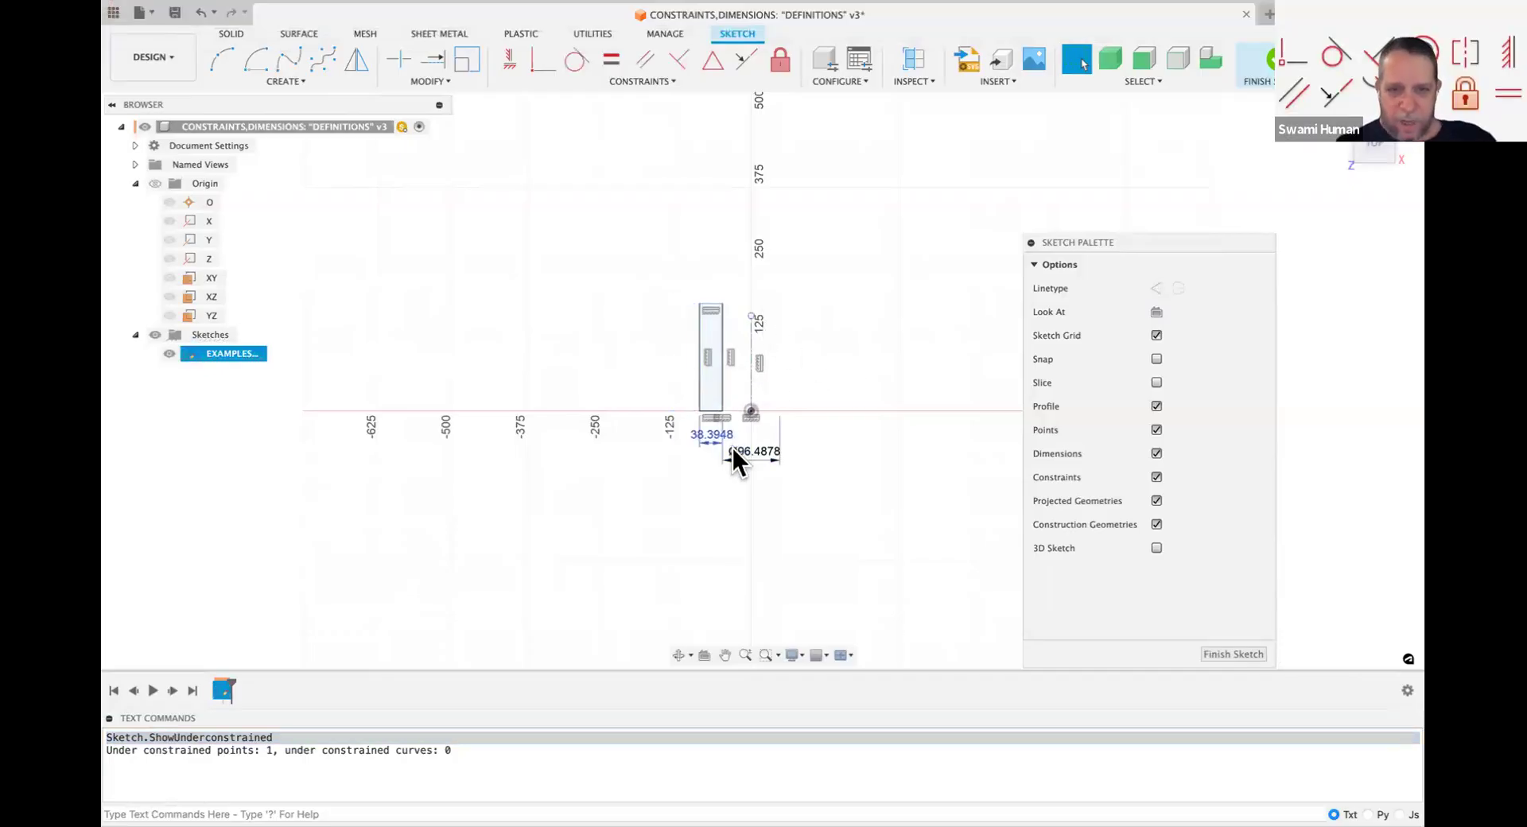
click(706, 433)
click(780, 416)
scroll(779, 416, up, 3)
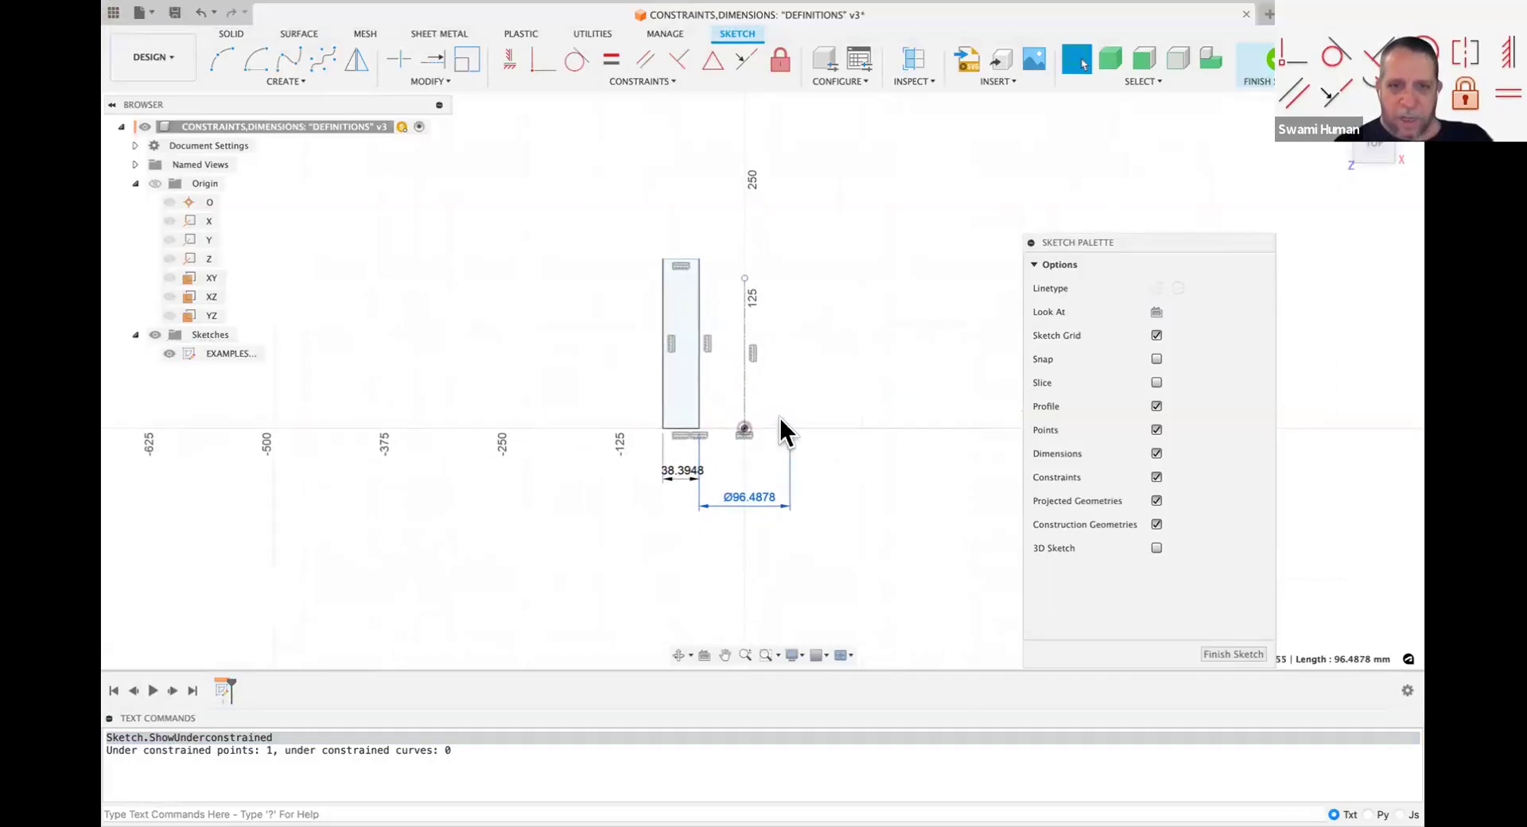
scroll(779, 417, up, 1)
click(853, 350)
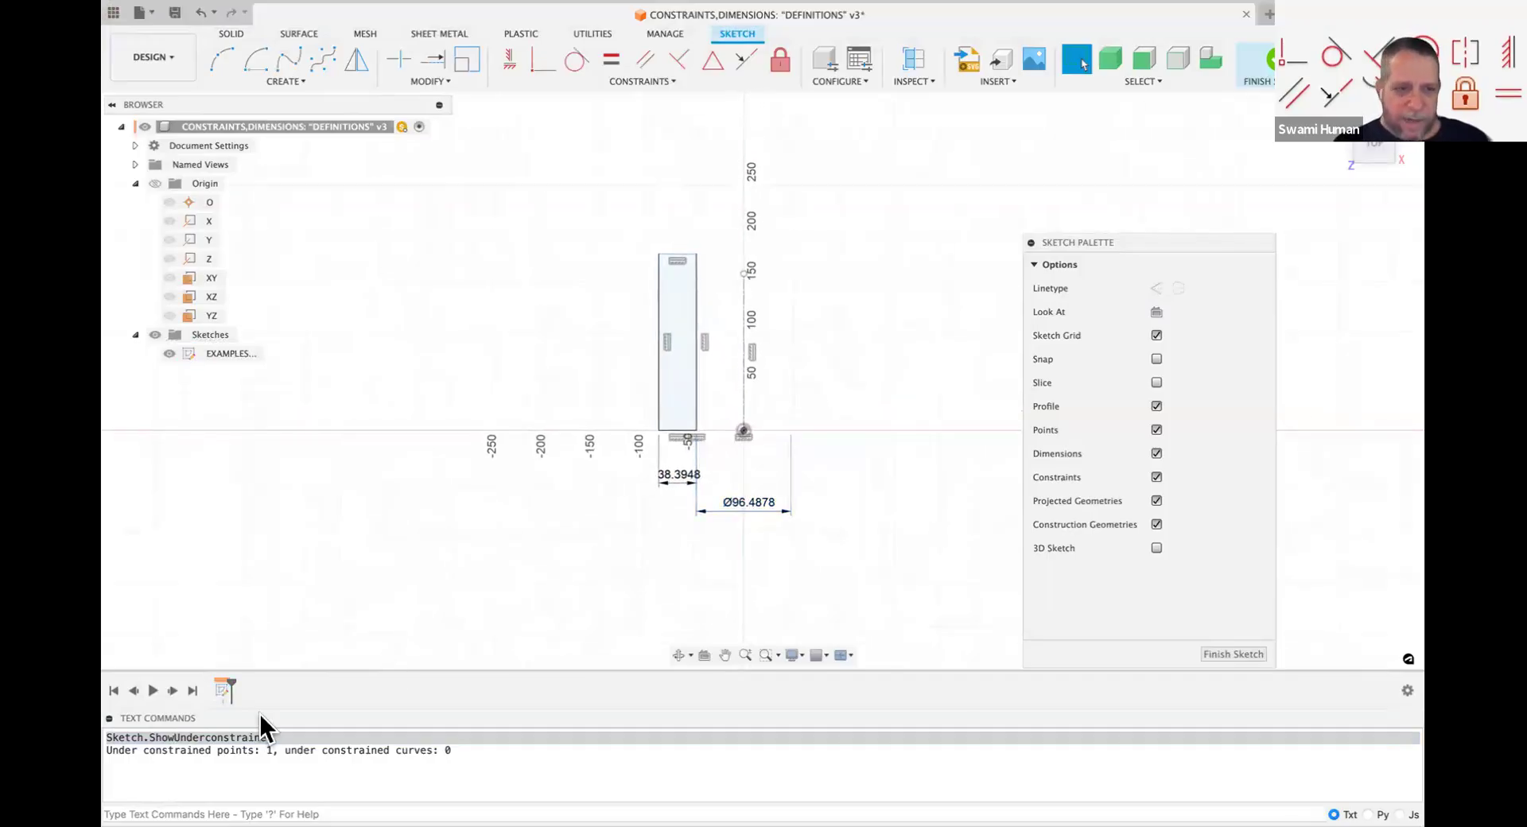
Step: Rerun sketch.showunderconstrained with the rectangle's height dimension removed
click(211, 814)
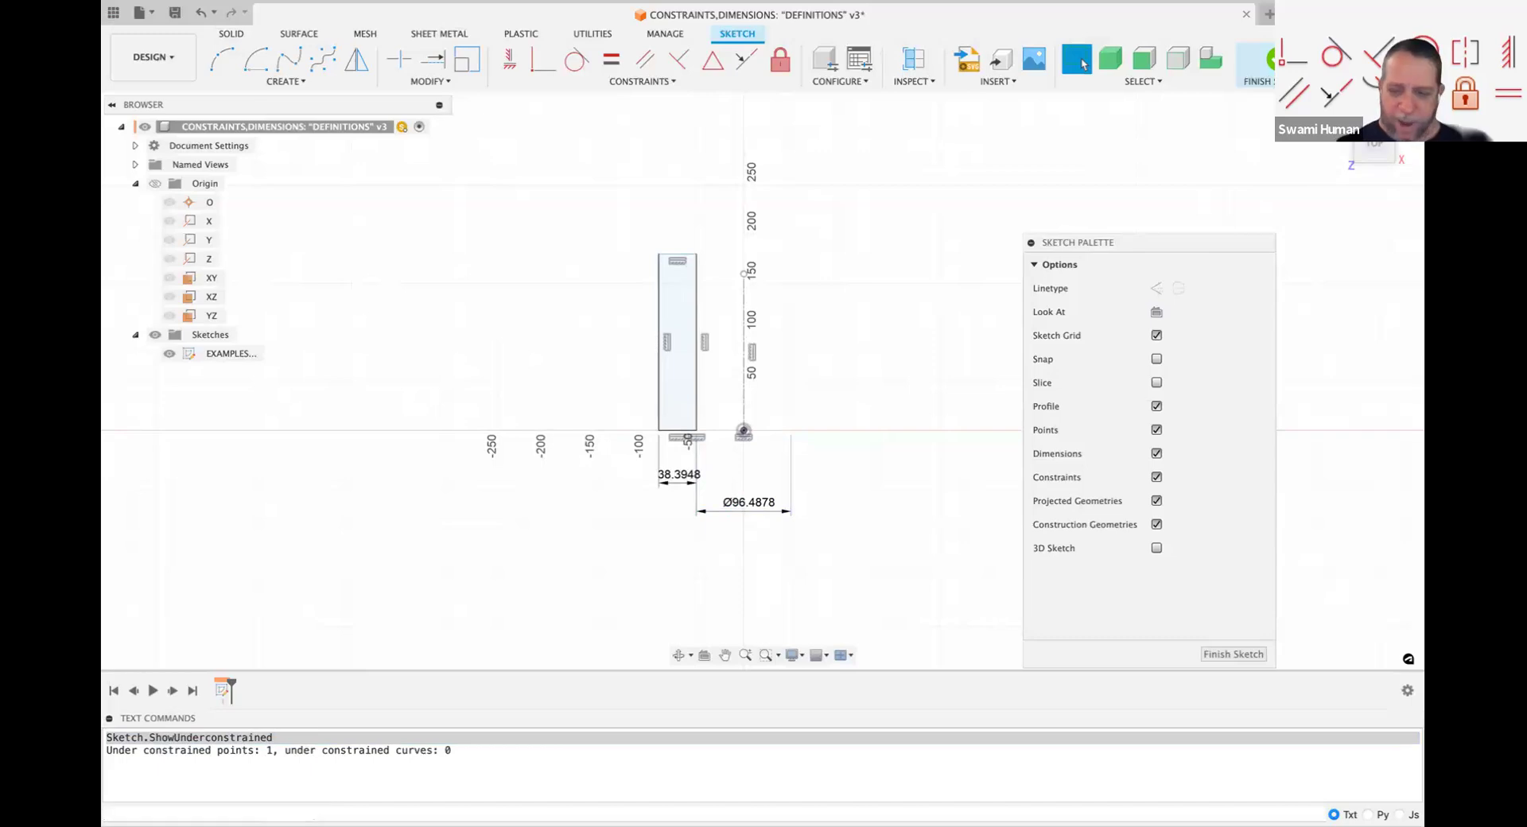
key(Up)
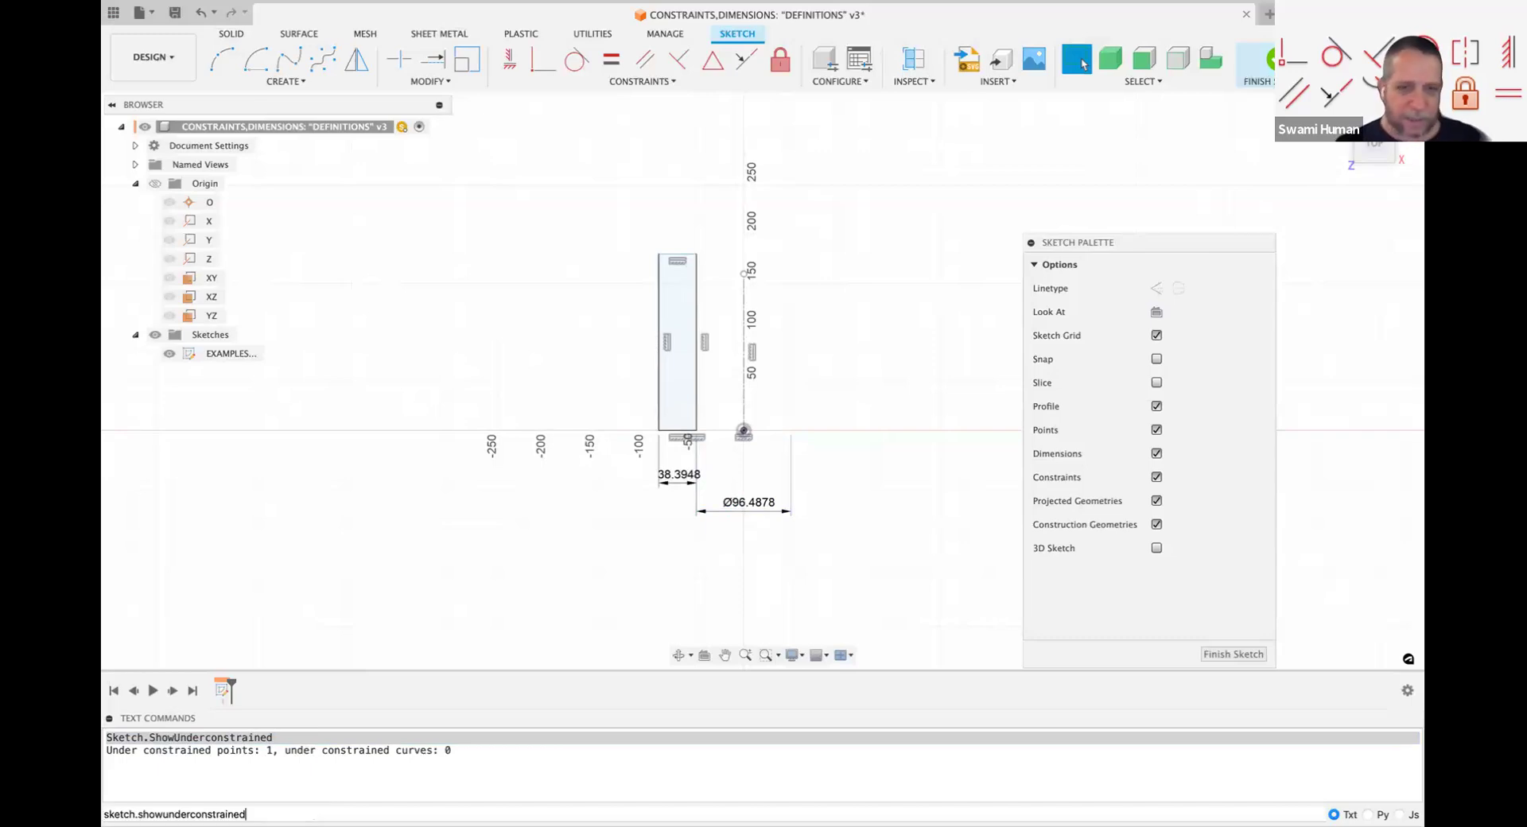
key(Return)
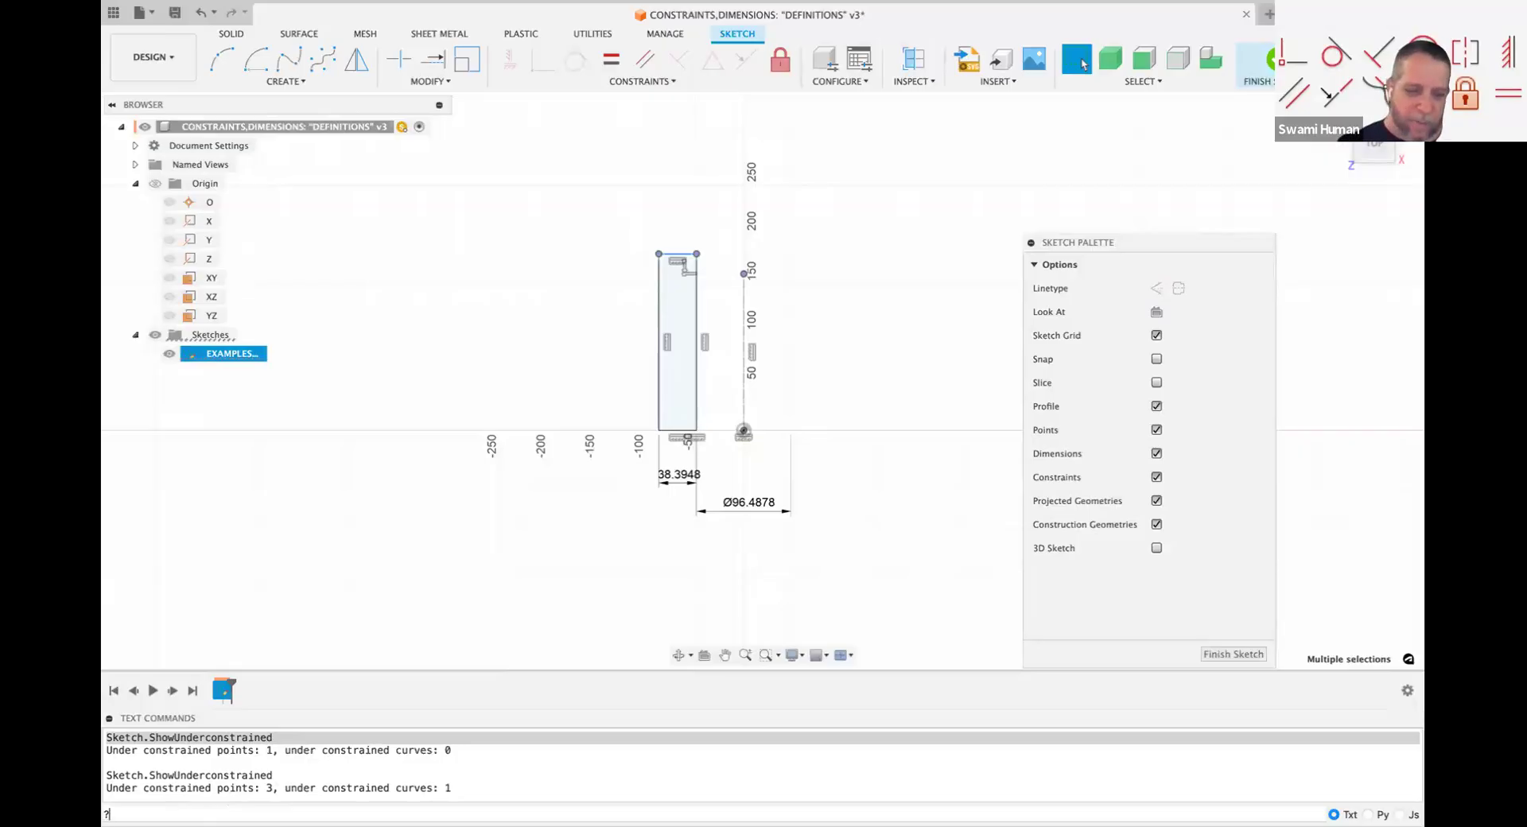
Step: List the available text command subject areas with the ? command and enlarge the Text Commands window to read them
text(?)
key(Return)
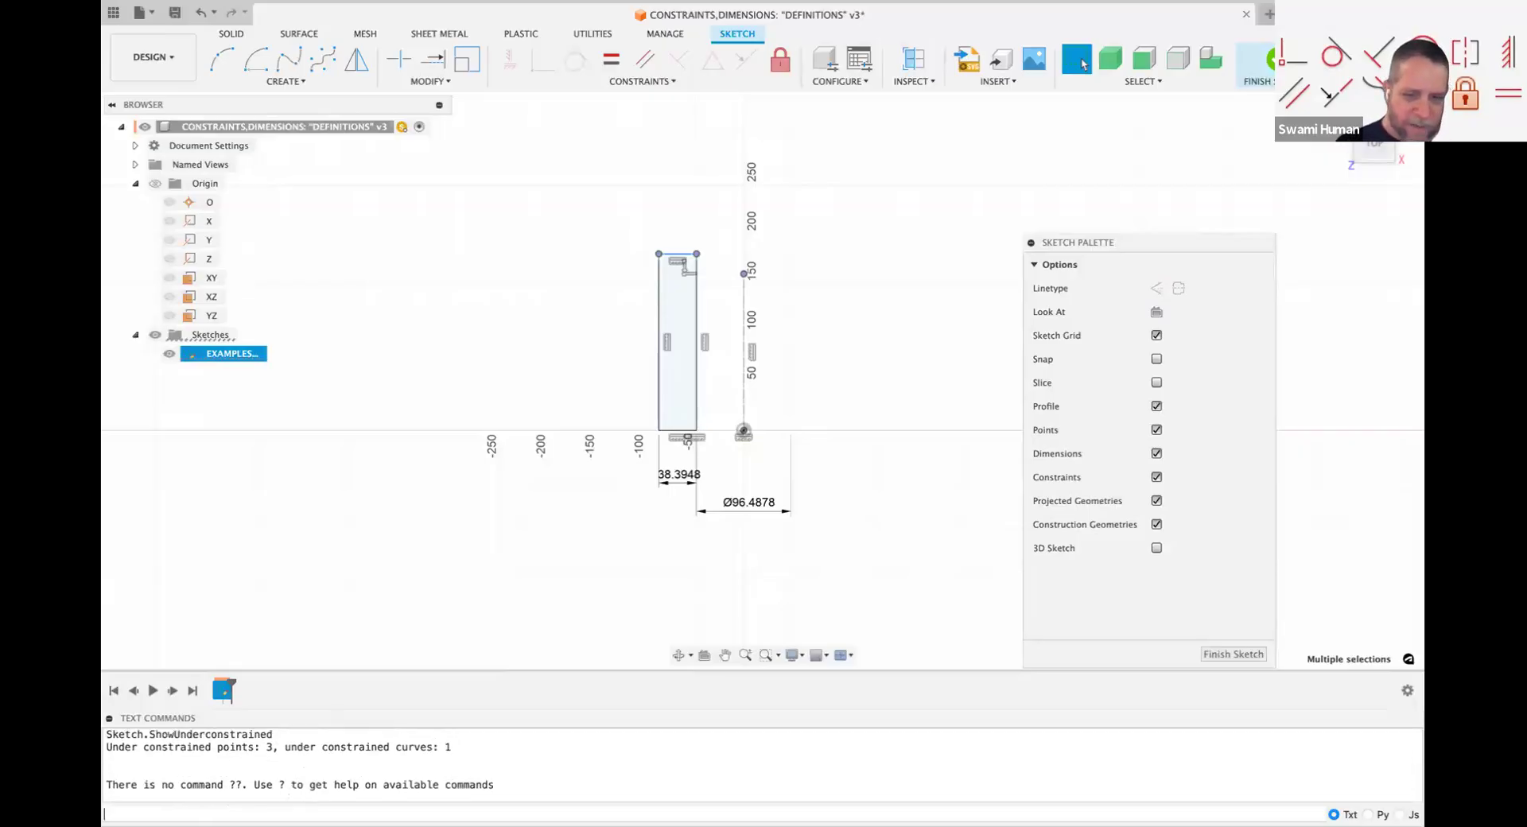
text(?)
key(Return)
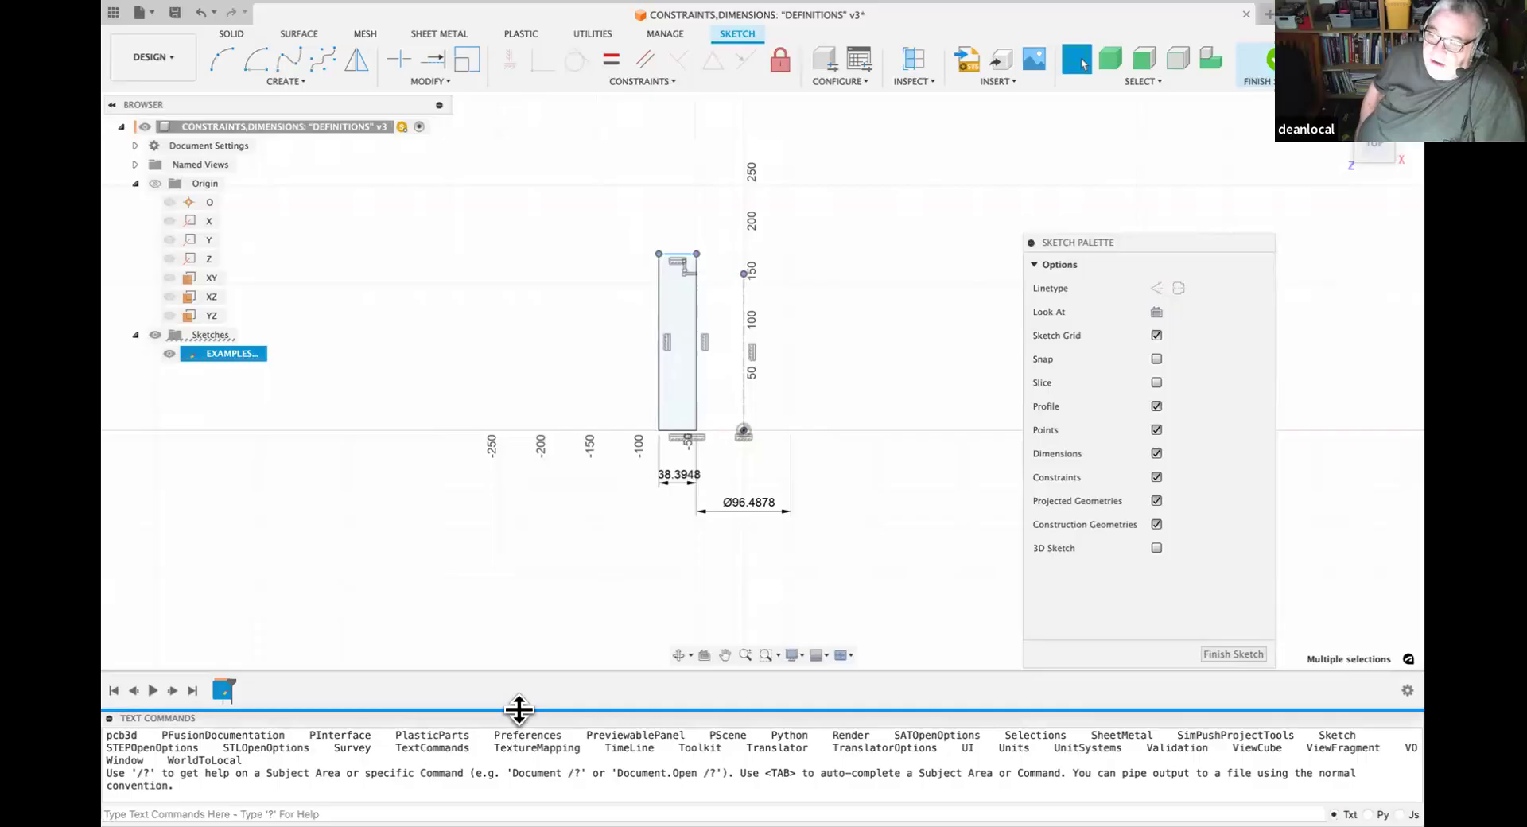
drag(517, 711, 528, 470)
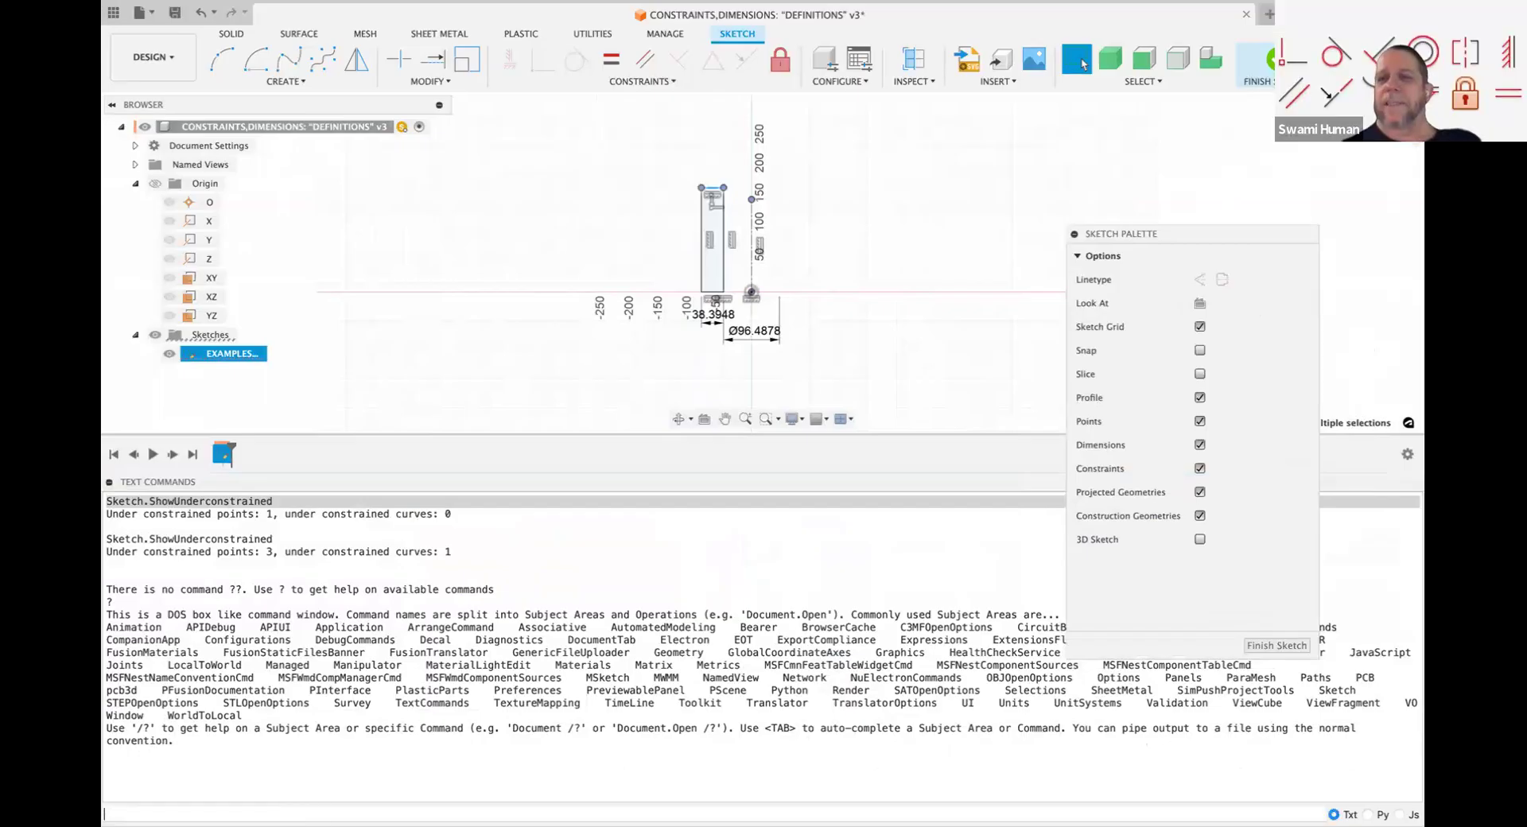
click(1385, 14)
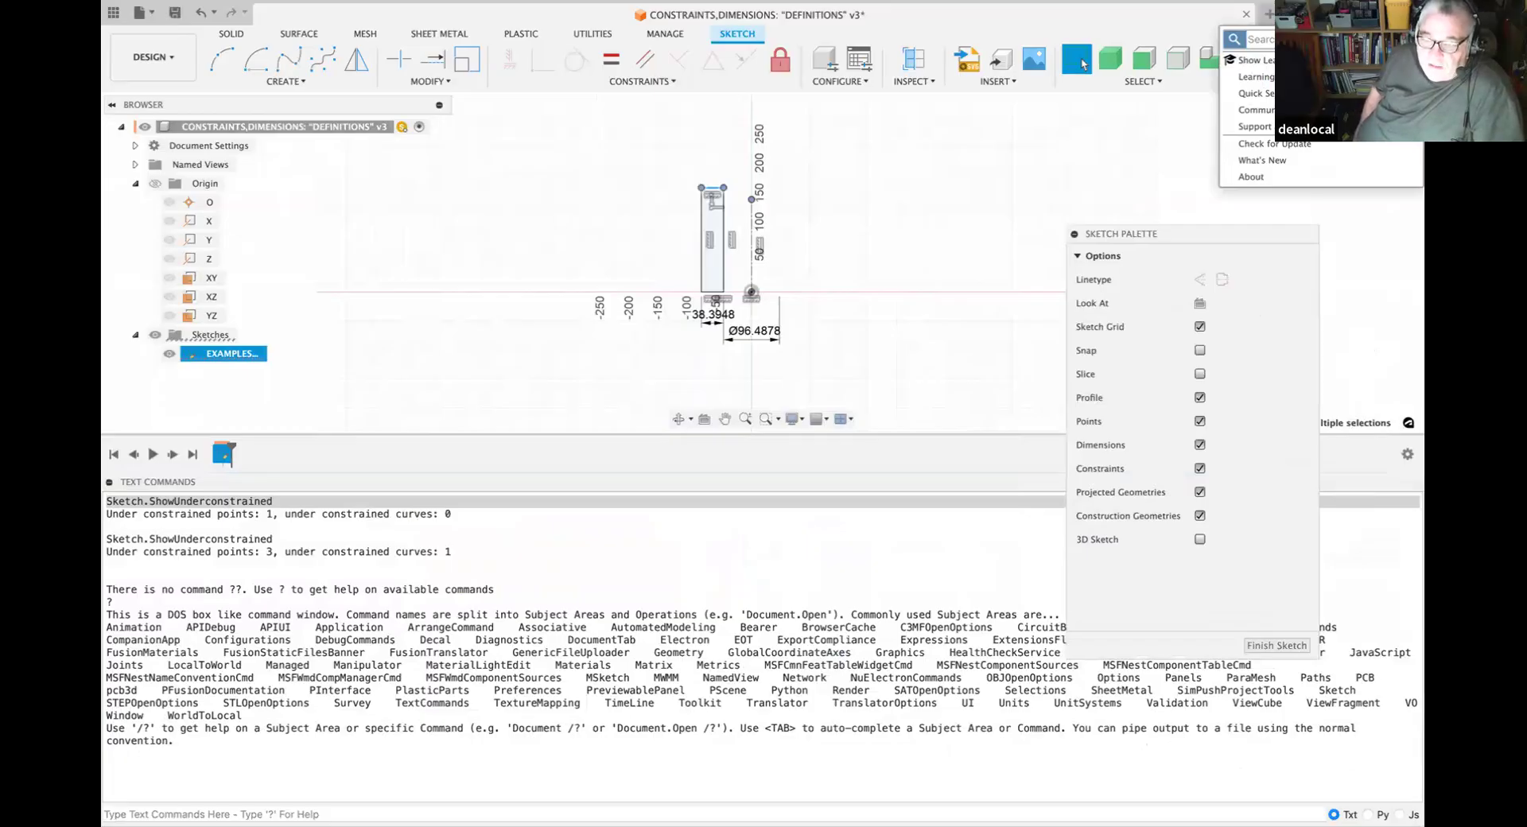
mouse_move(1254, 77)
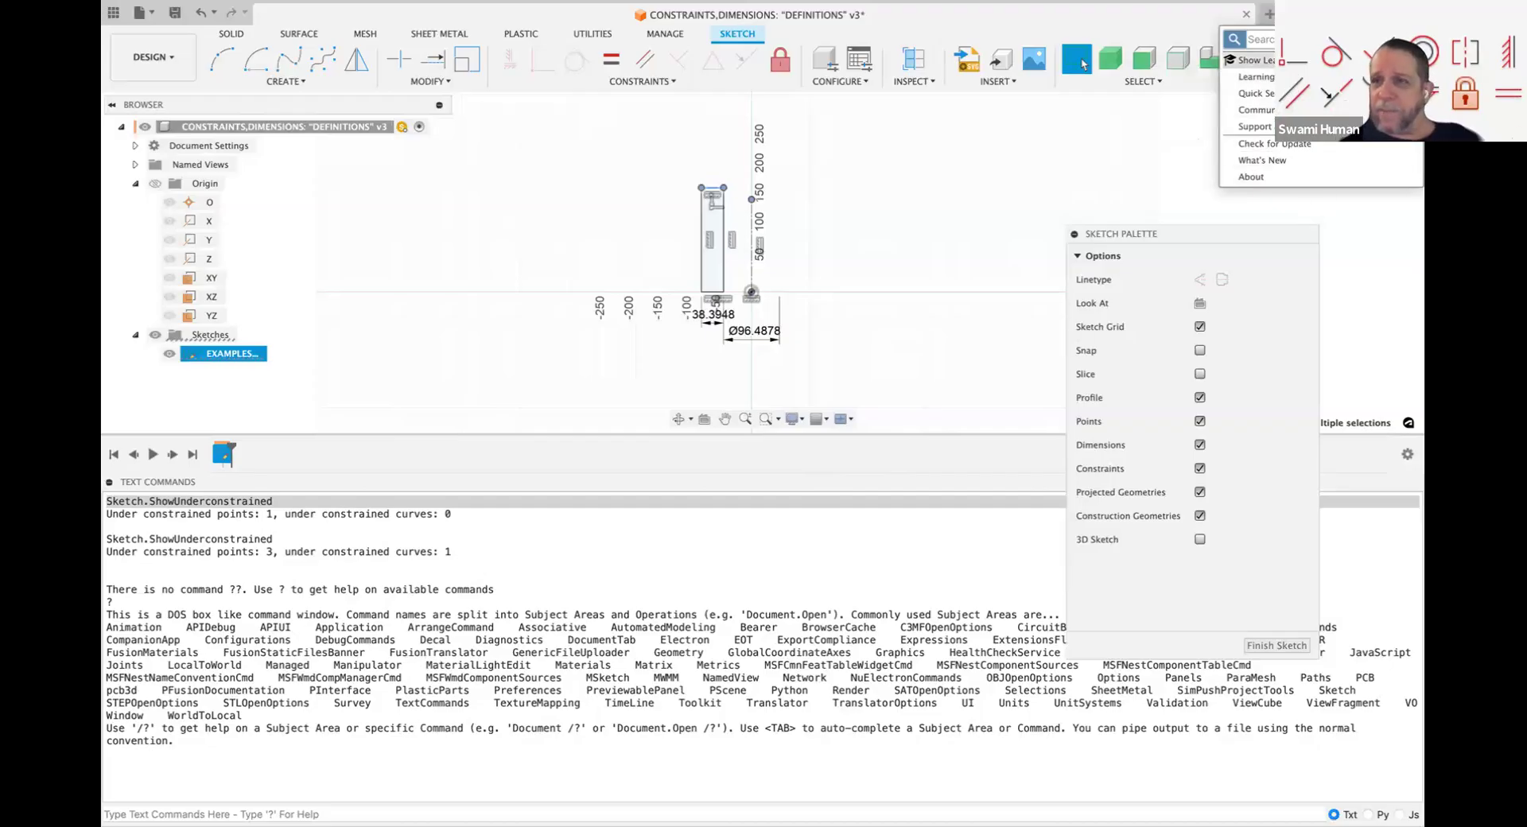
click(1082, 235)
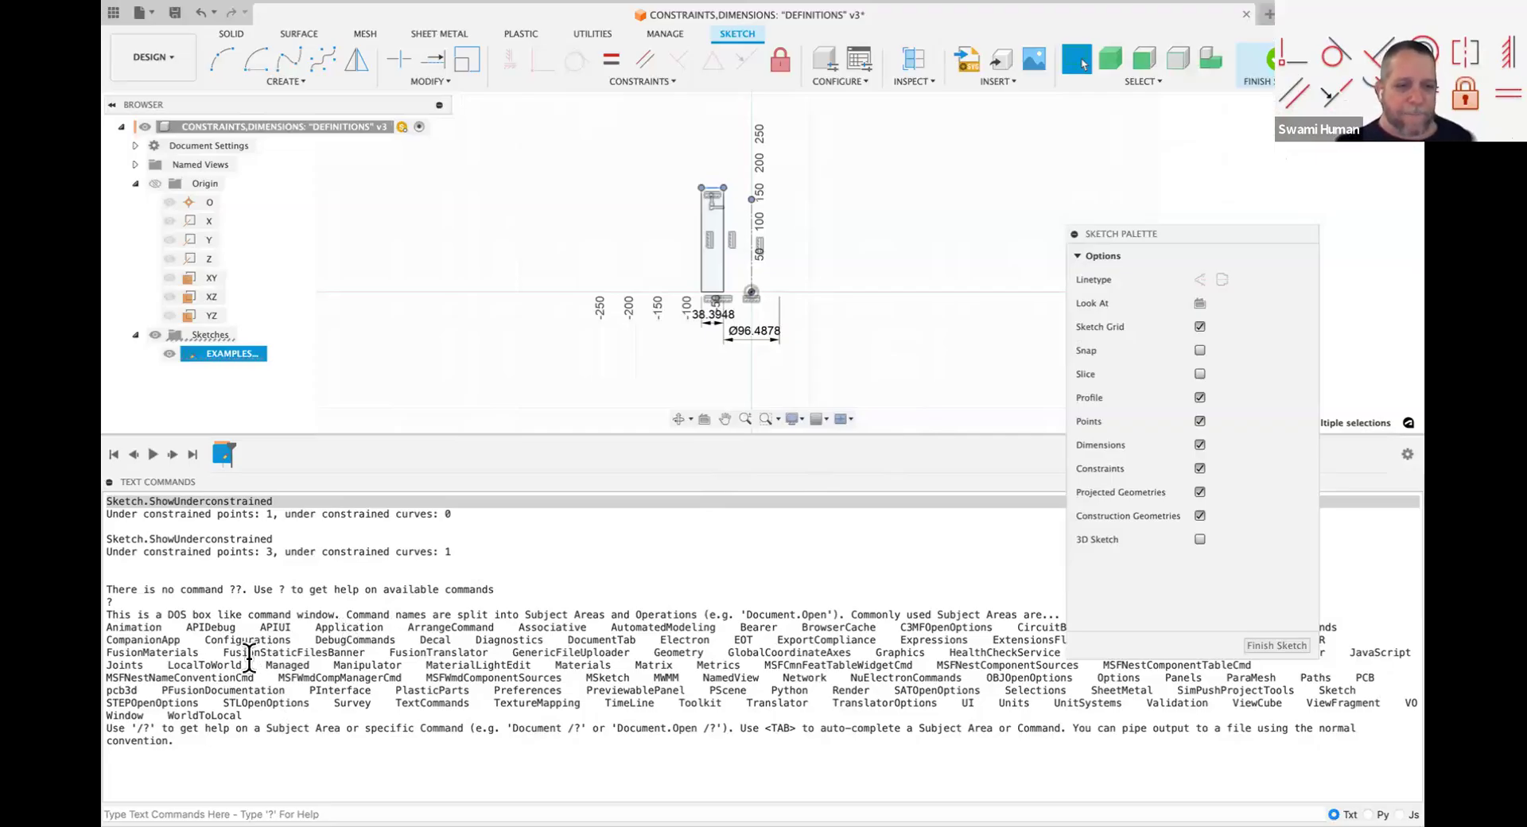
Step: Move the Sketch Palette aside to uncover more of the command list, and hide the Text Commands window
click(262, 539)
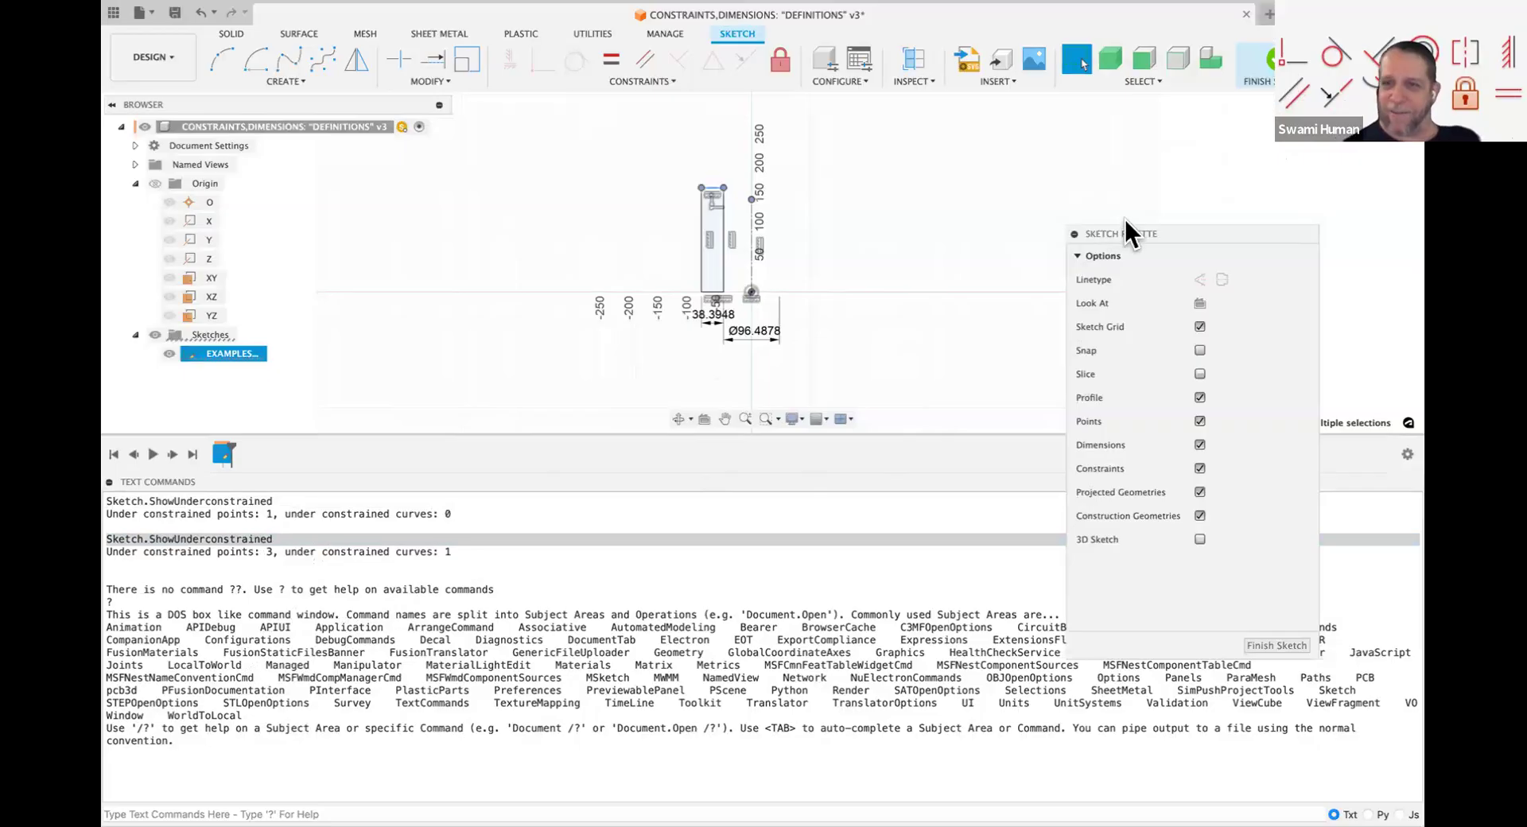
mouse_move(1171, 231)
mouse_down()
mouse_move(1217, 228)
mouse_move(1216, 212)
mouse_up()
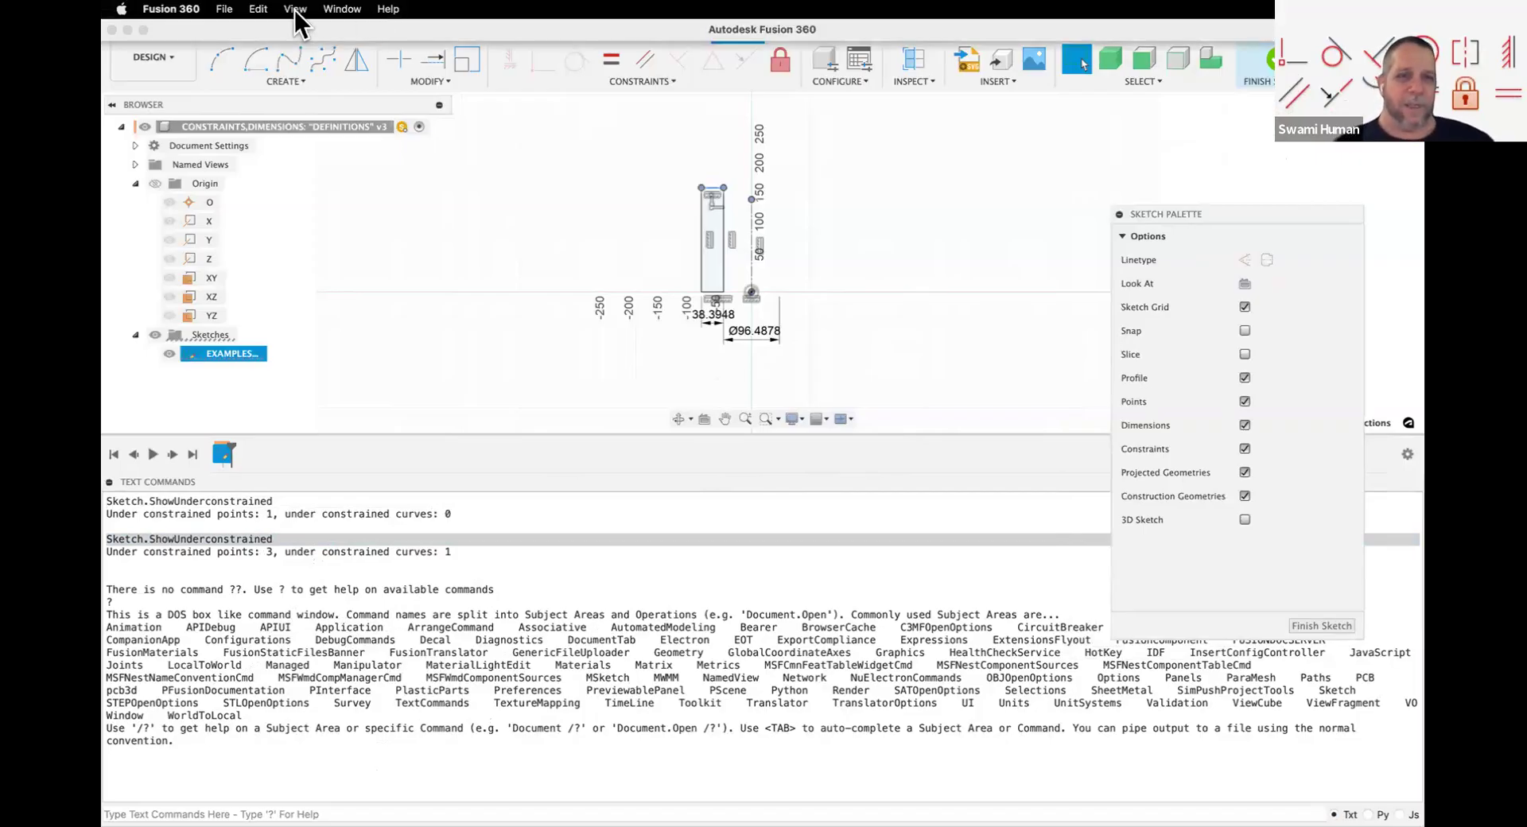
click(295, 9)
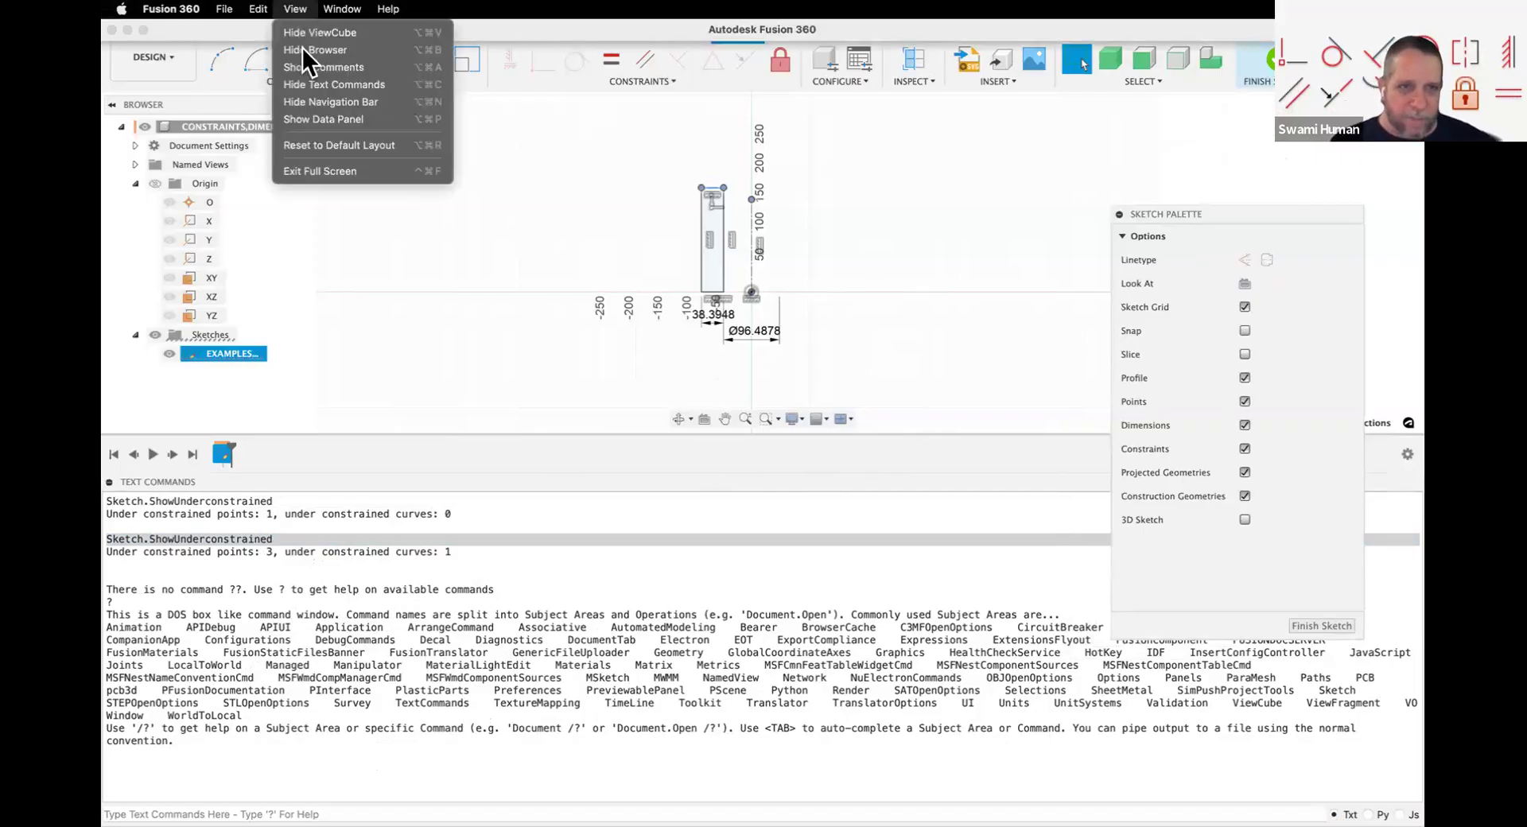
click(351, 85)
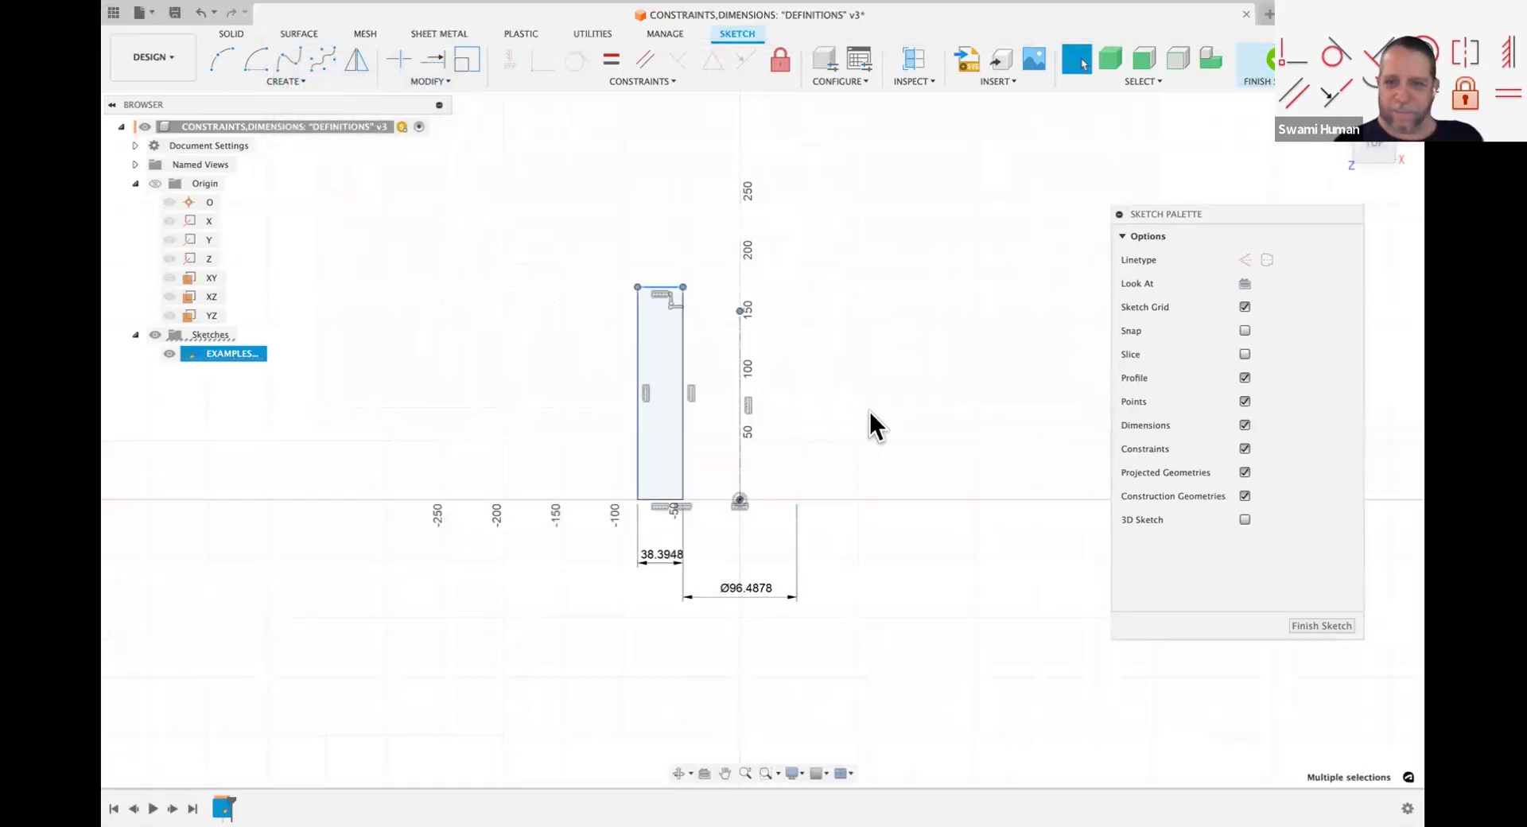
Step: Delete all the sketch geometry, including the rectangle profile, the centerline and their remaining dimensions
click(868, 408)
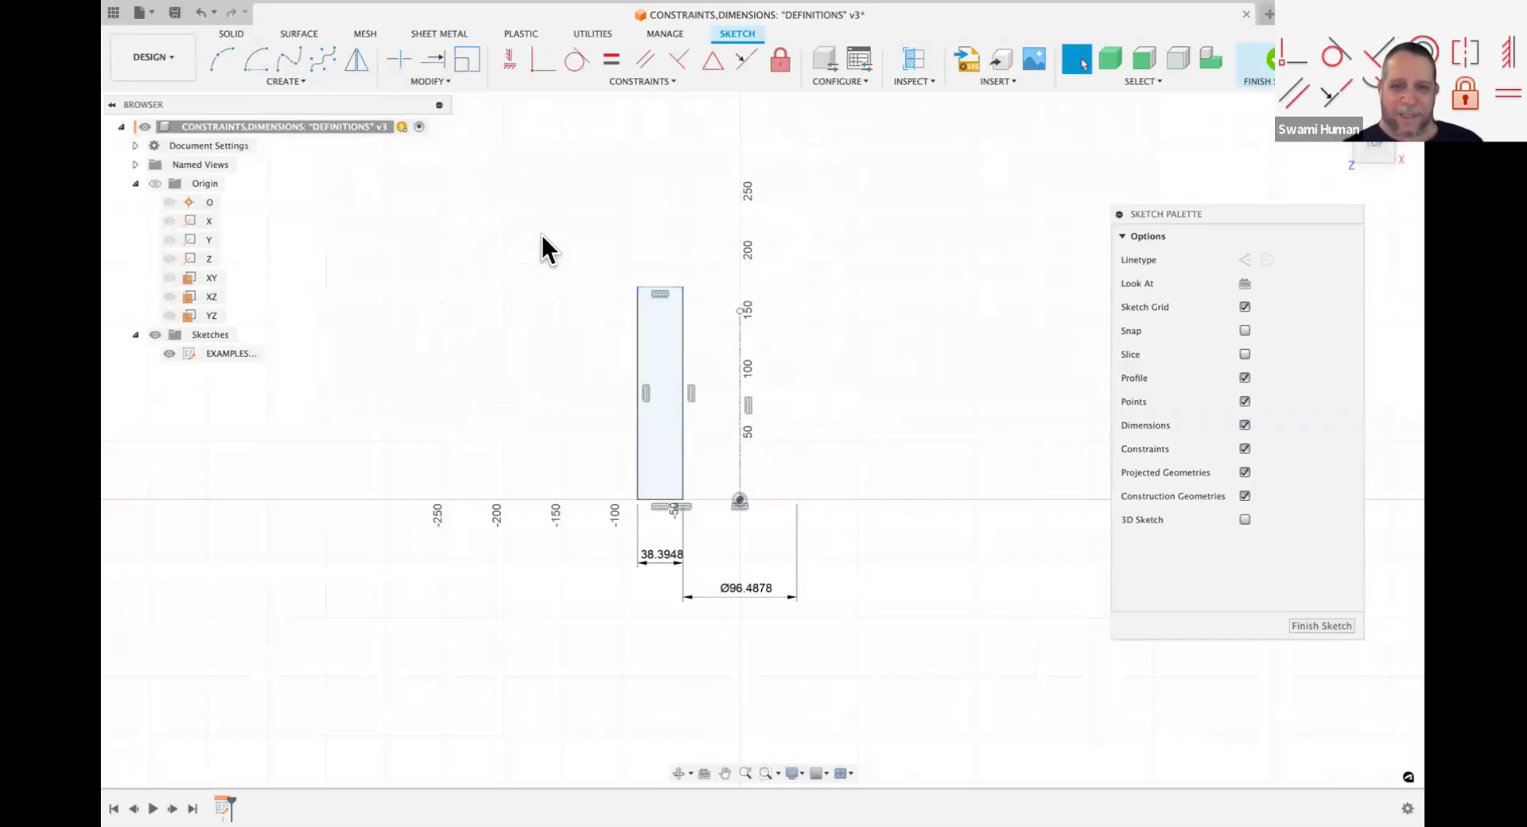
drag(541, 236, 903, 626)
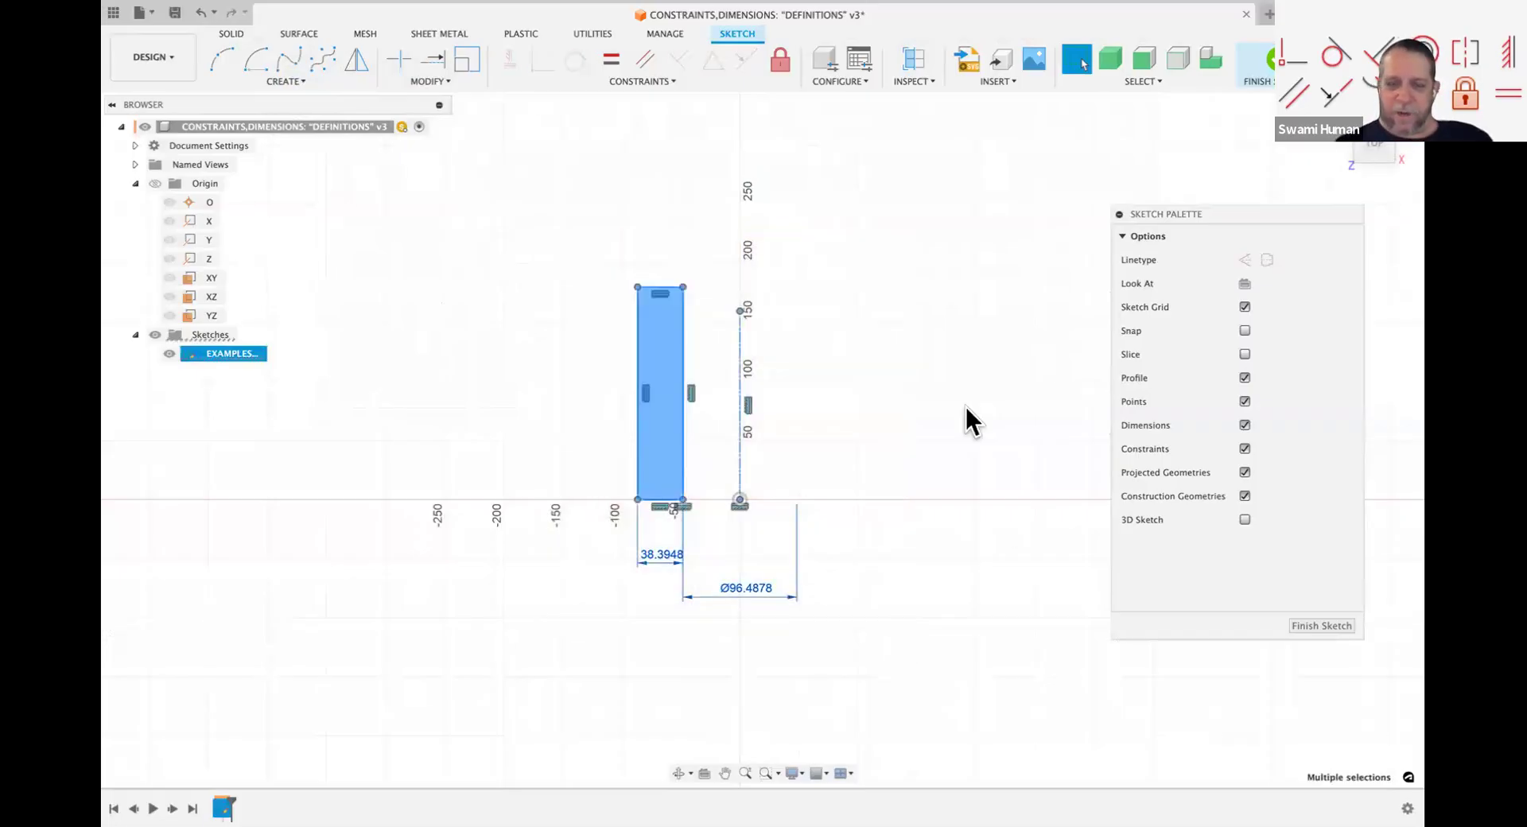
key(Delete)
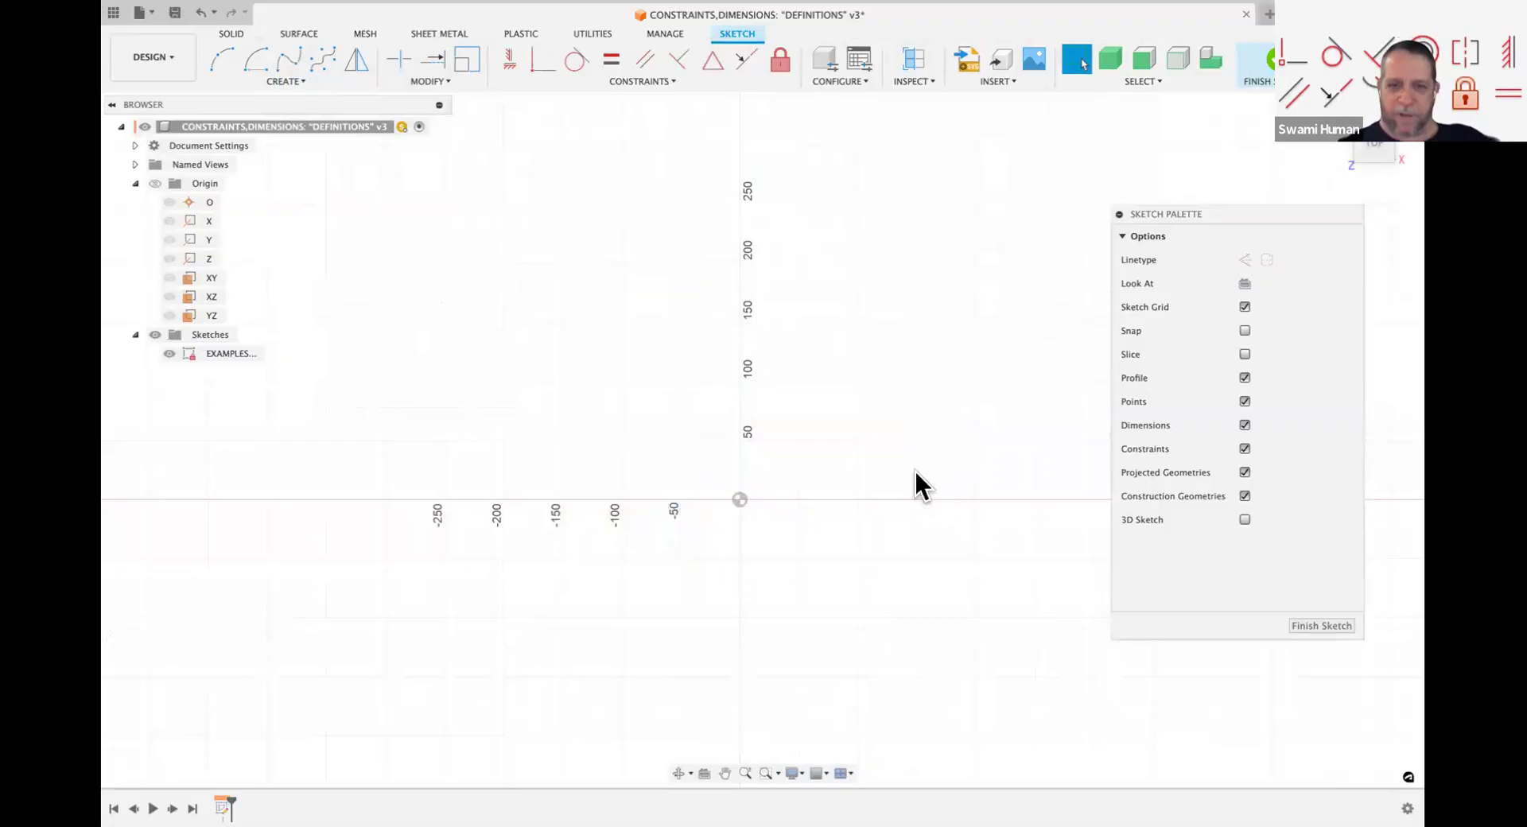
Step: Sketch a horizontal center-to-center slot beside the origin, about 117 mm between arc centers and 82 mm wide
scroll(914, 470, right, 3)
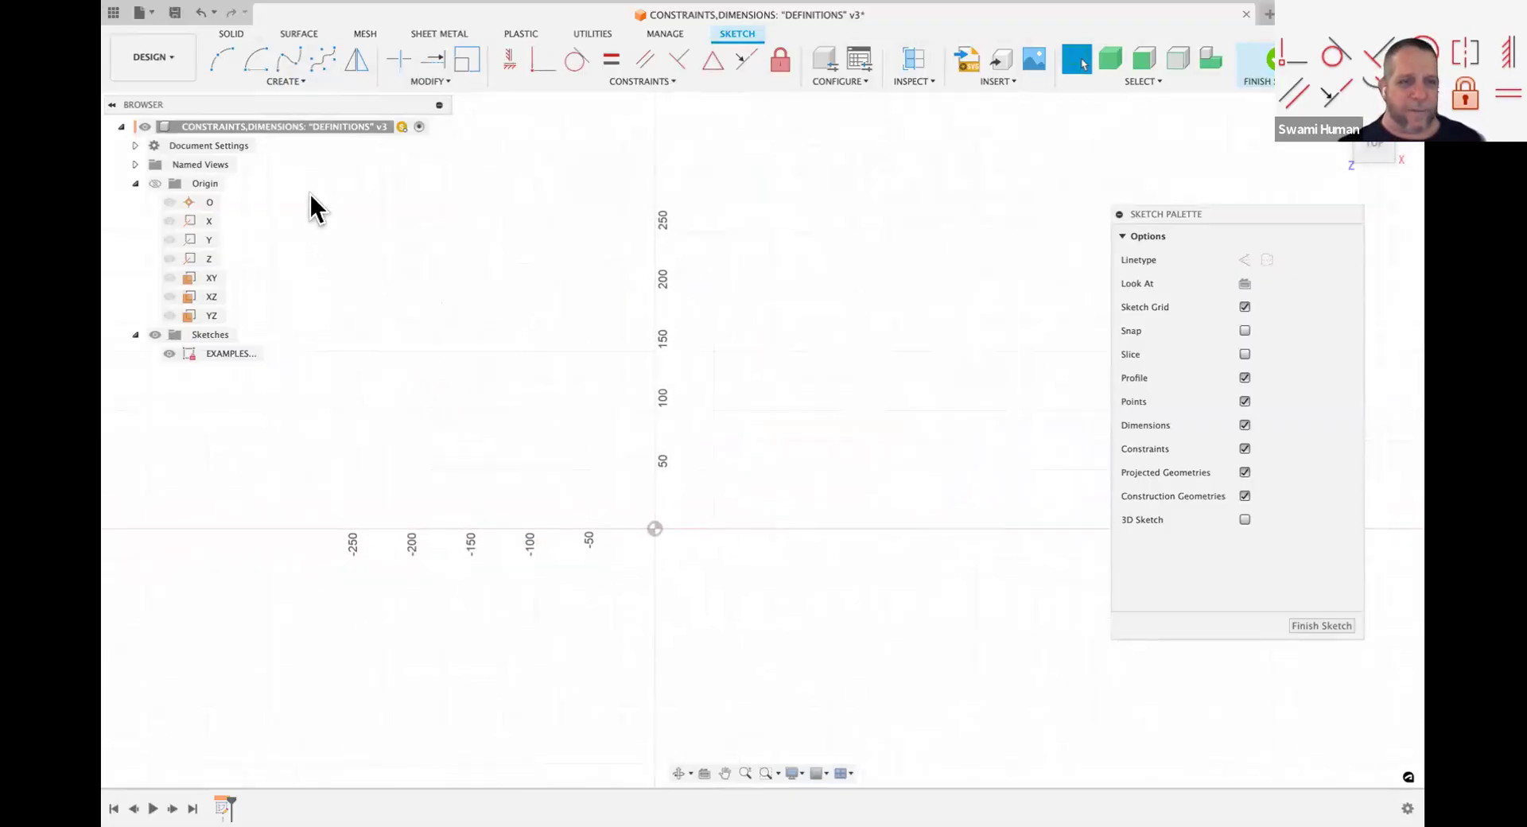
click(283, 80)
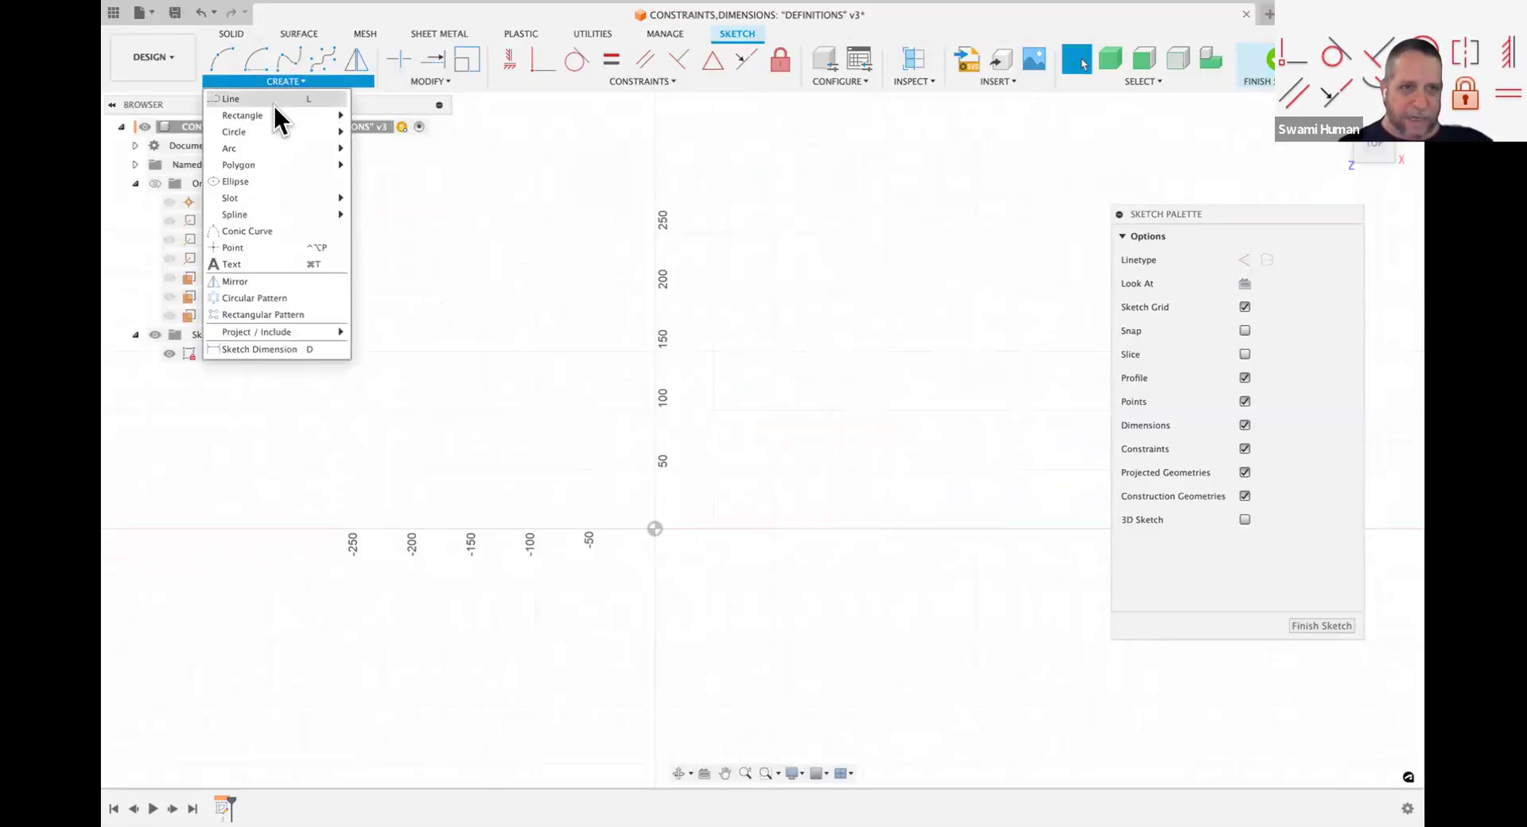
mouse_move(270, 197)
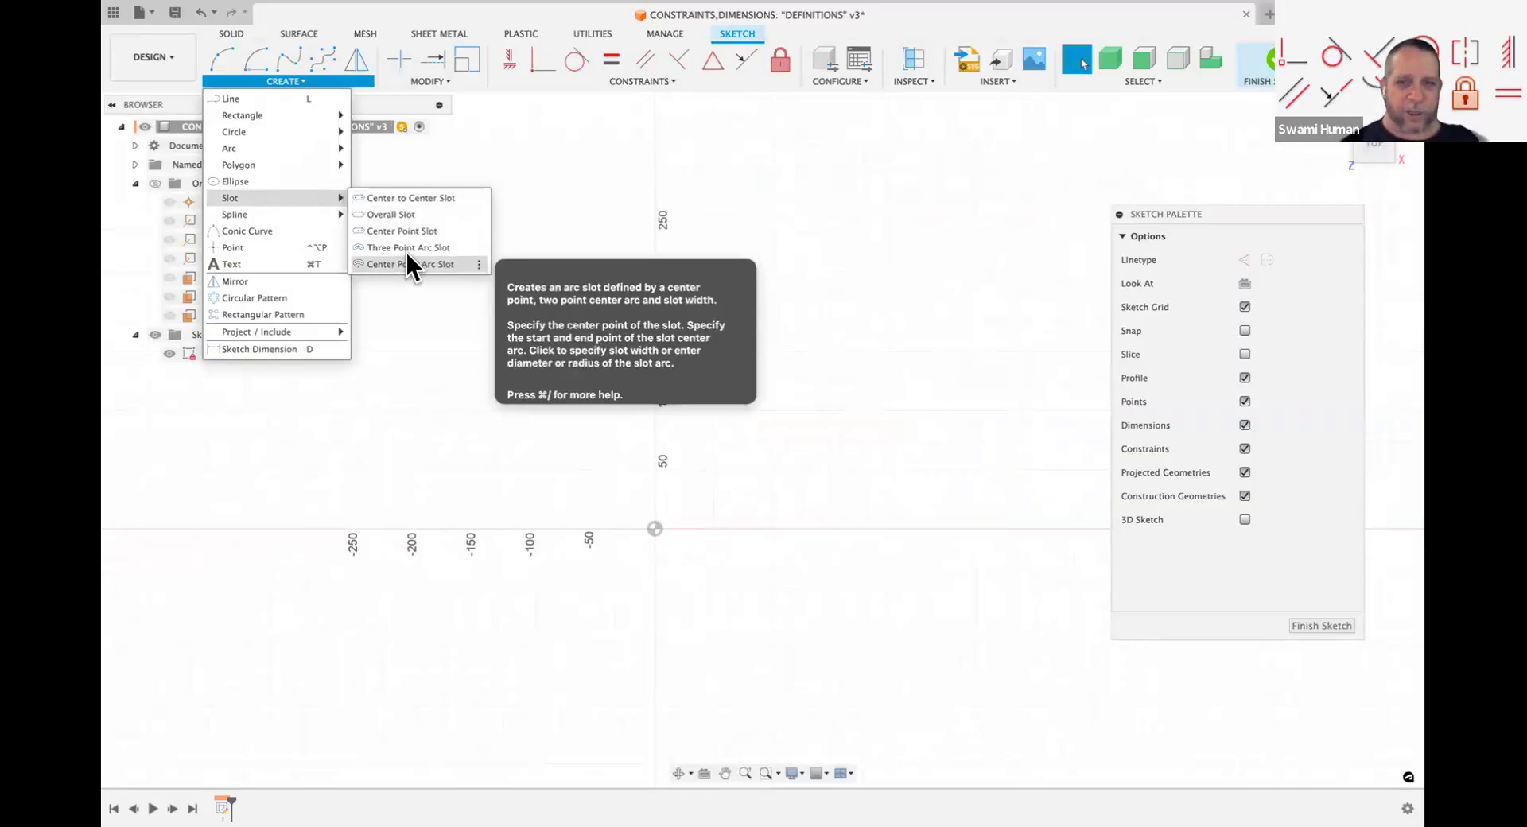
click(409, 200)
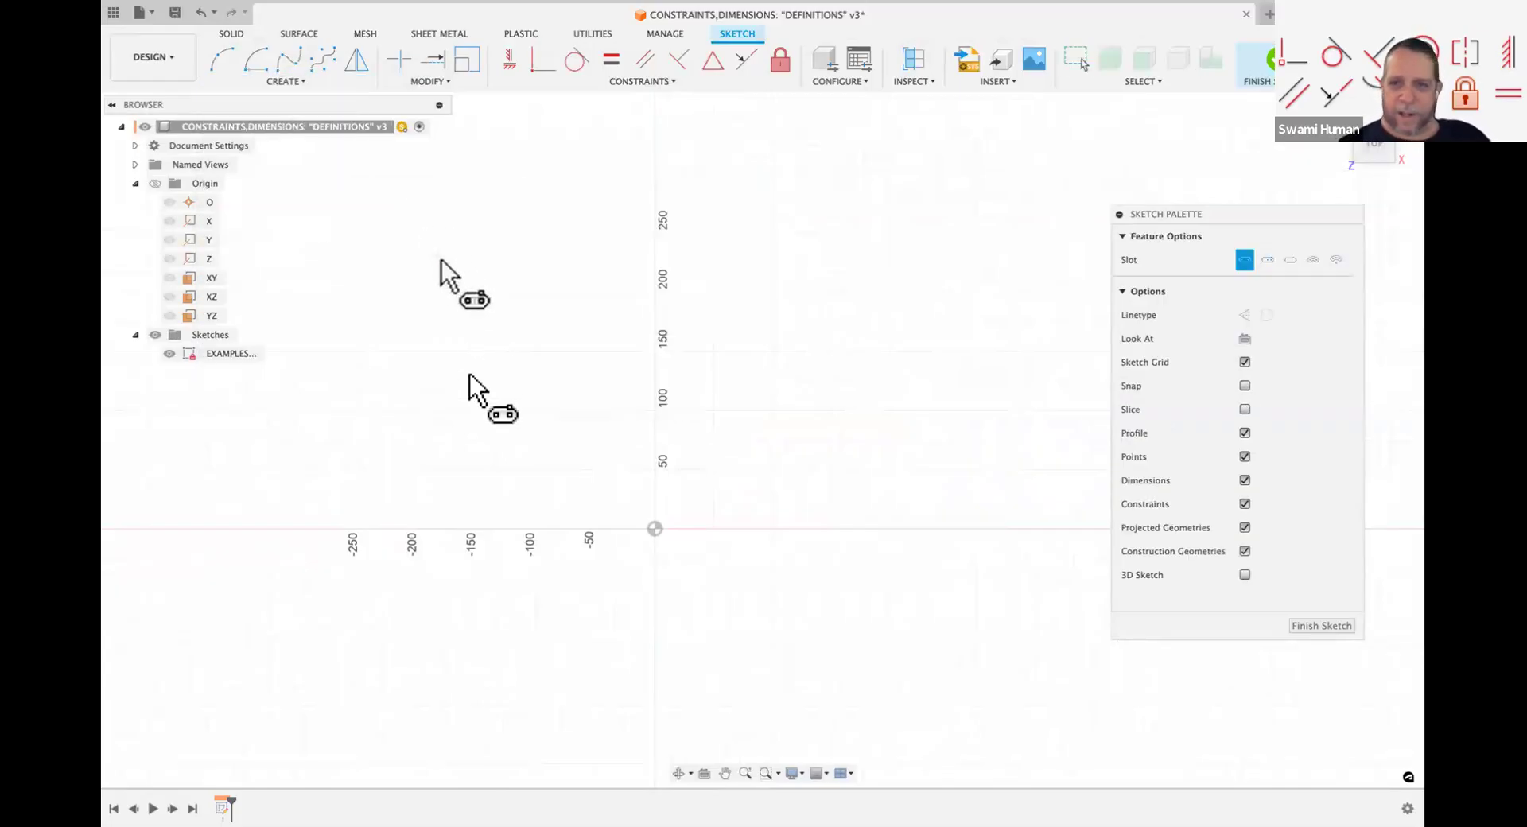
click(285, 82)
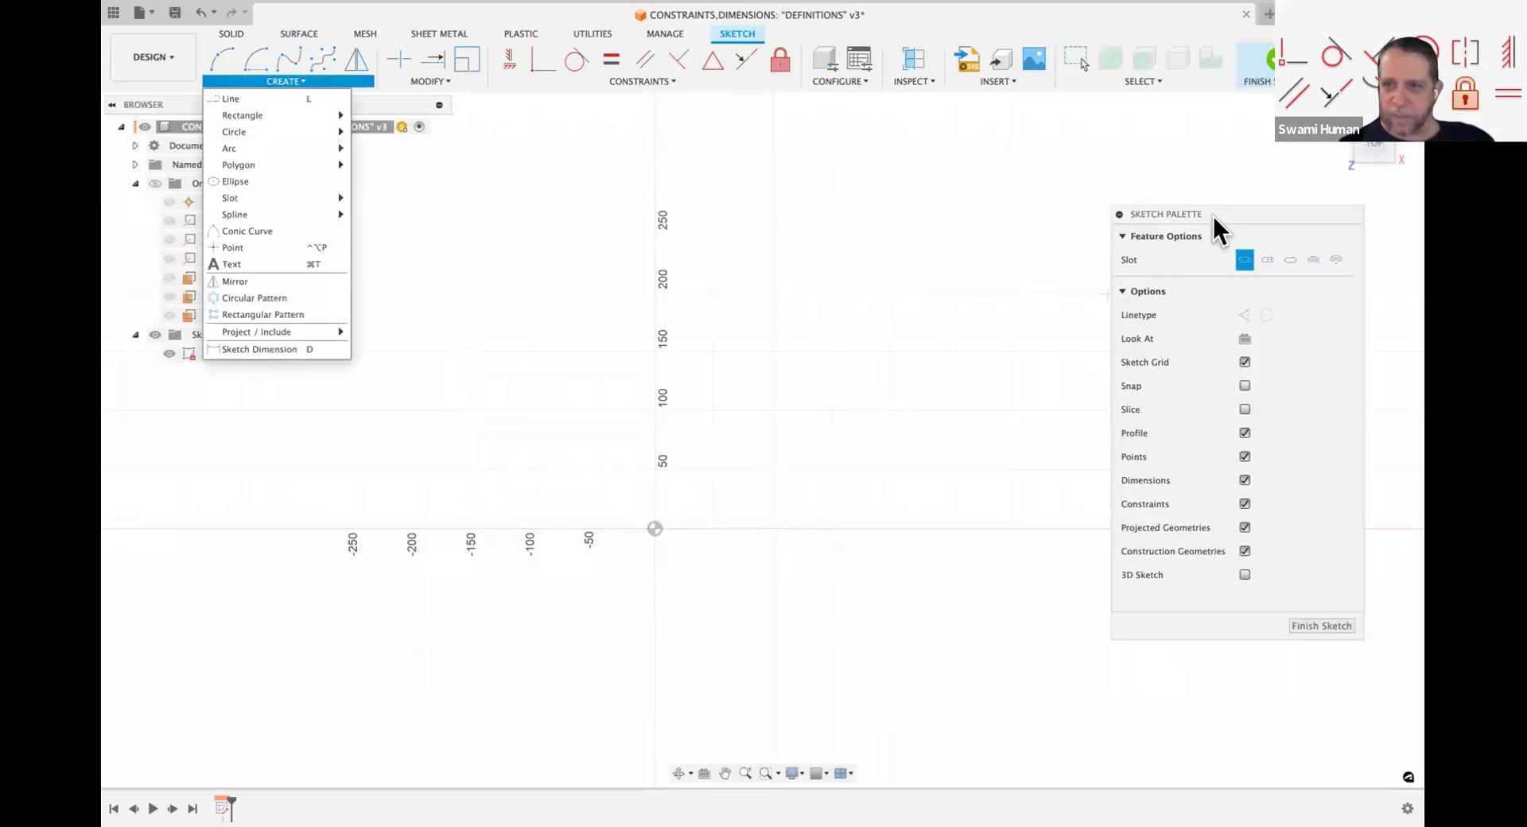
drag(1215, 214, 1049, 251)
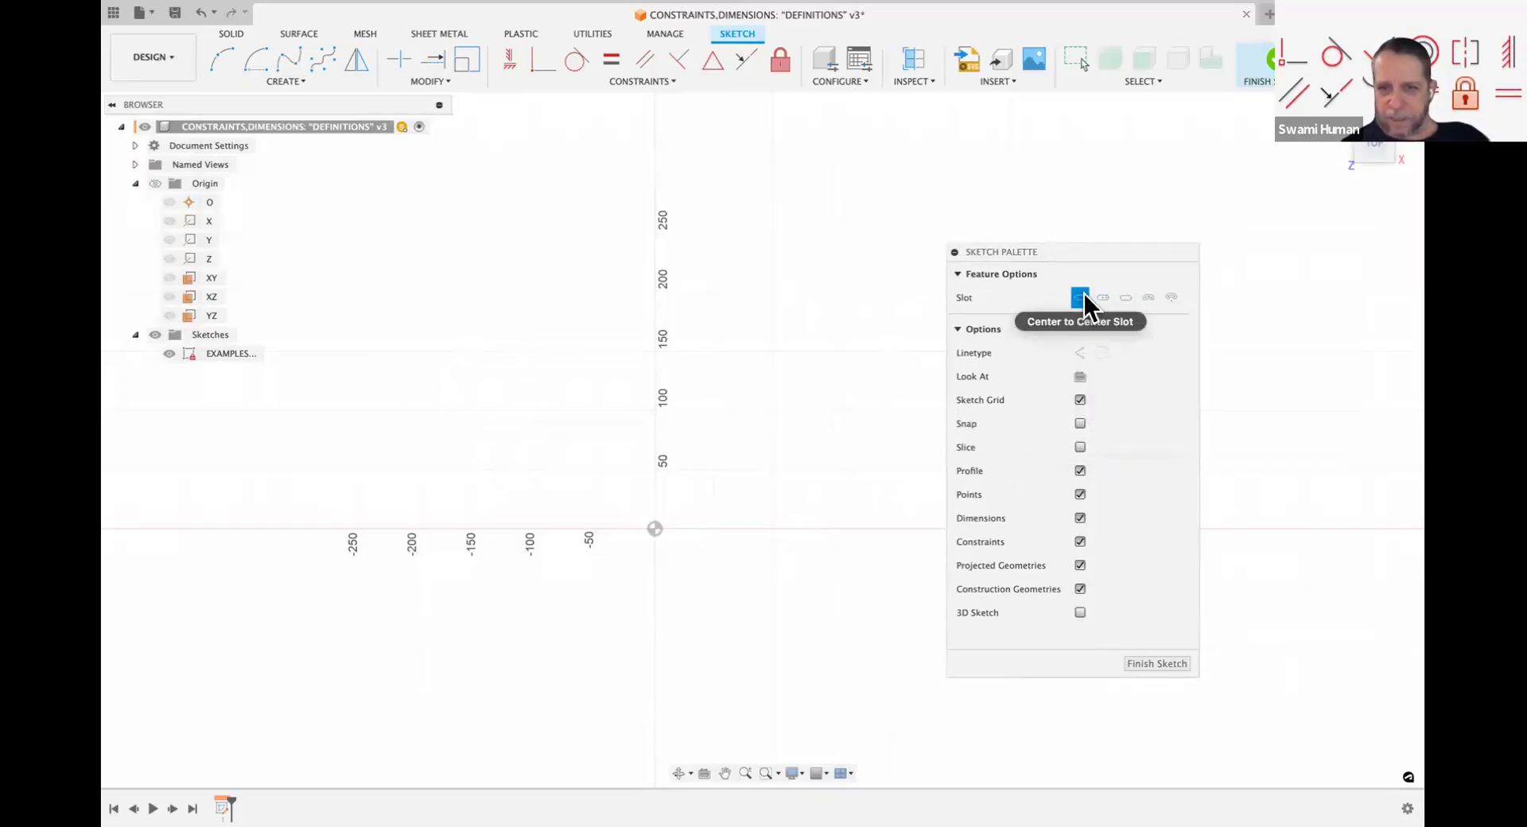
scroll(653, 414, down, 1)
scroll(653, 414, right, 3)
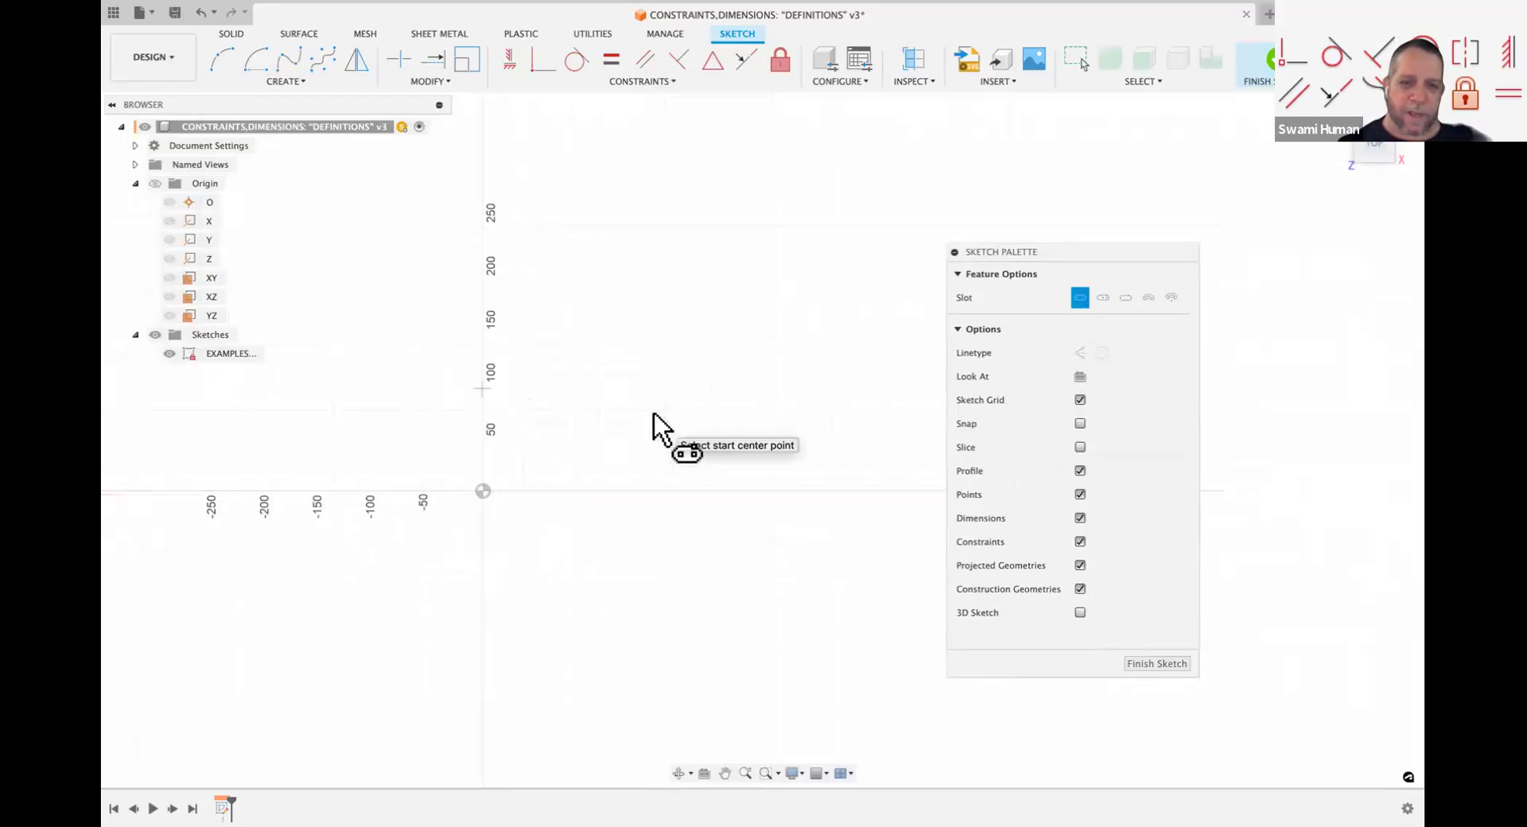
scroll(654, 414, right, 1)
click(527, 488)
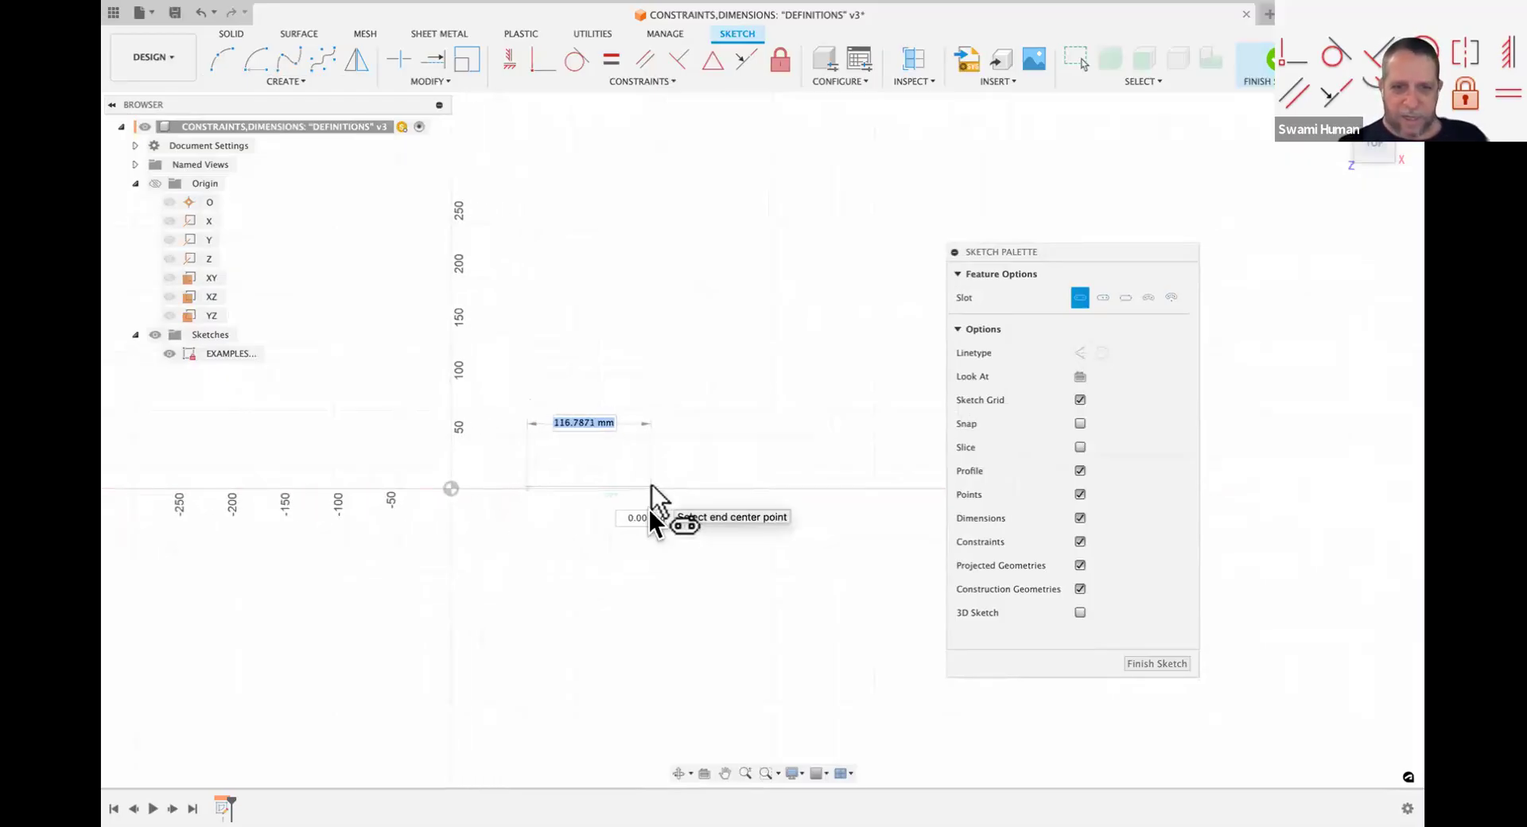
click(650, 487)
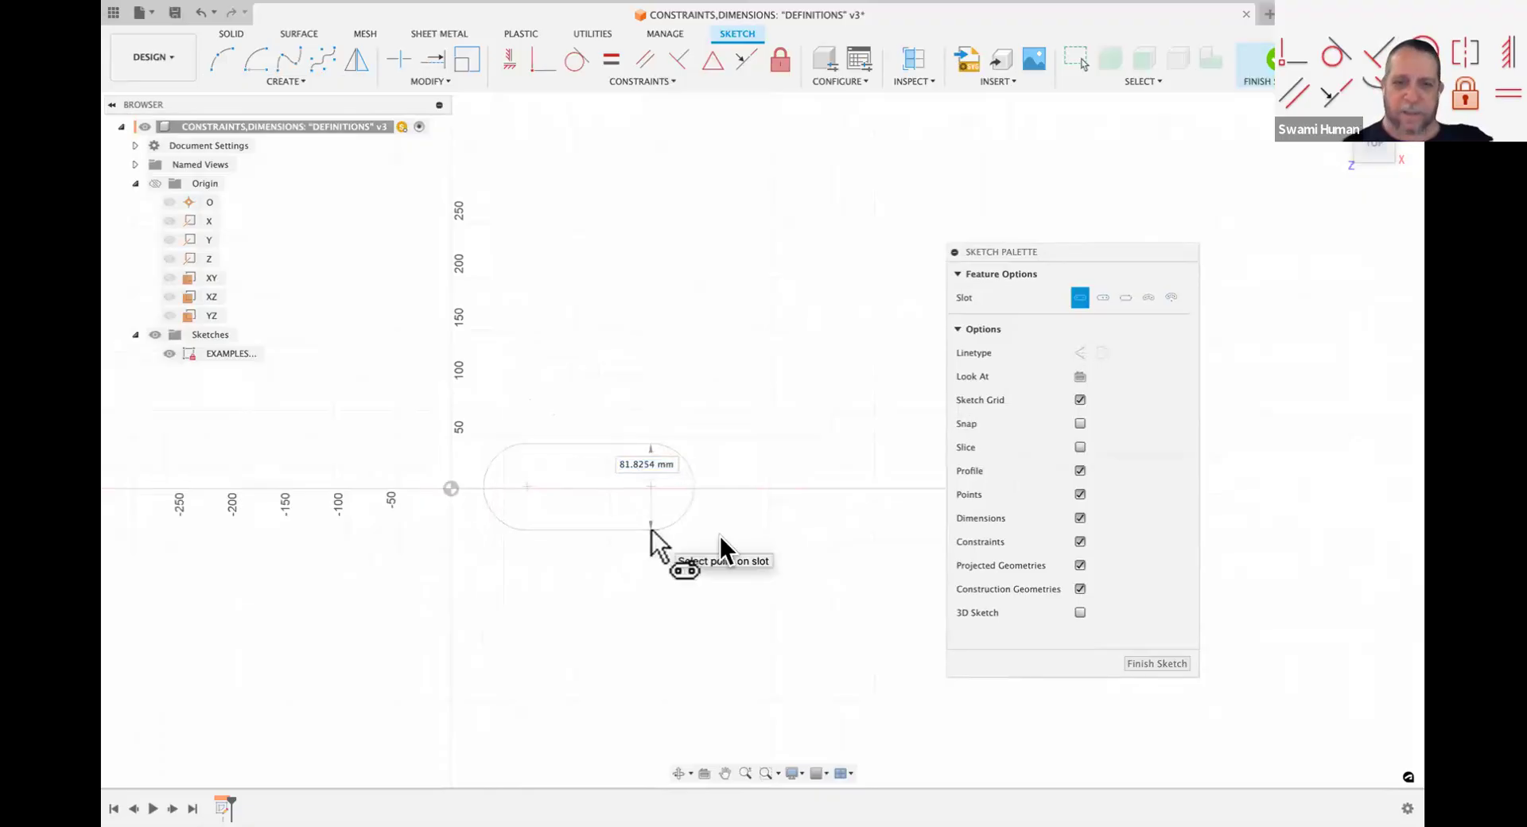
click(650, 529)
Step: Sketch a horizontal overall slot beside the first one, about 179 mm long and 89 mm wide
scroll(767, 572, right, 4)
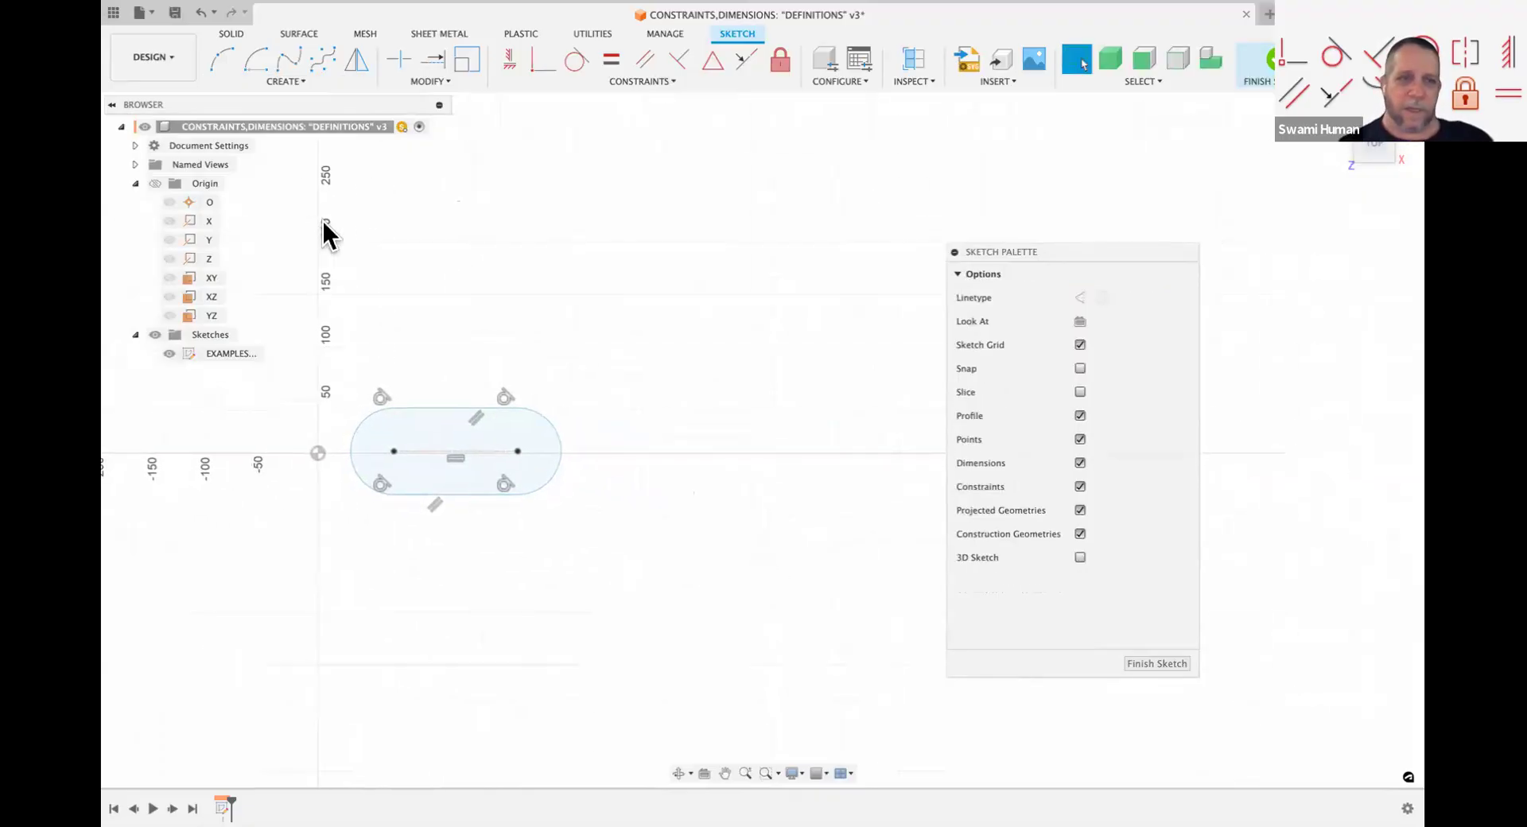
click(286, 81)
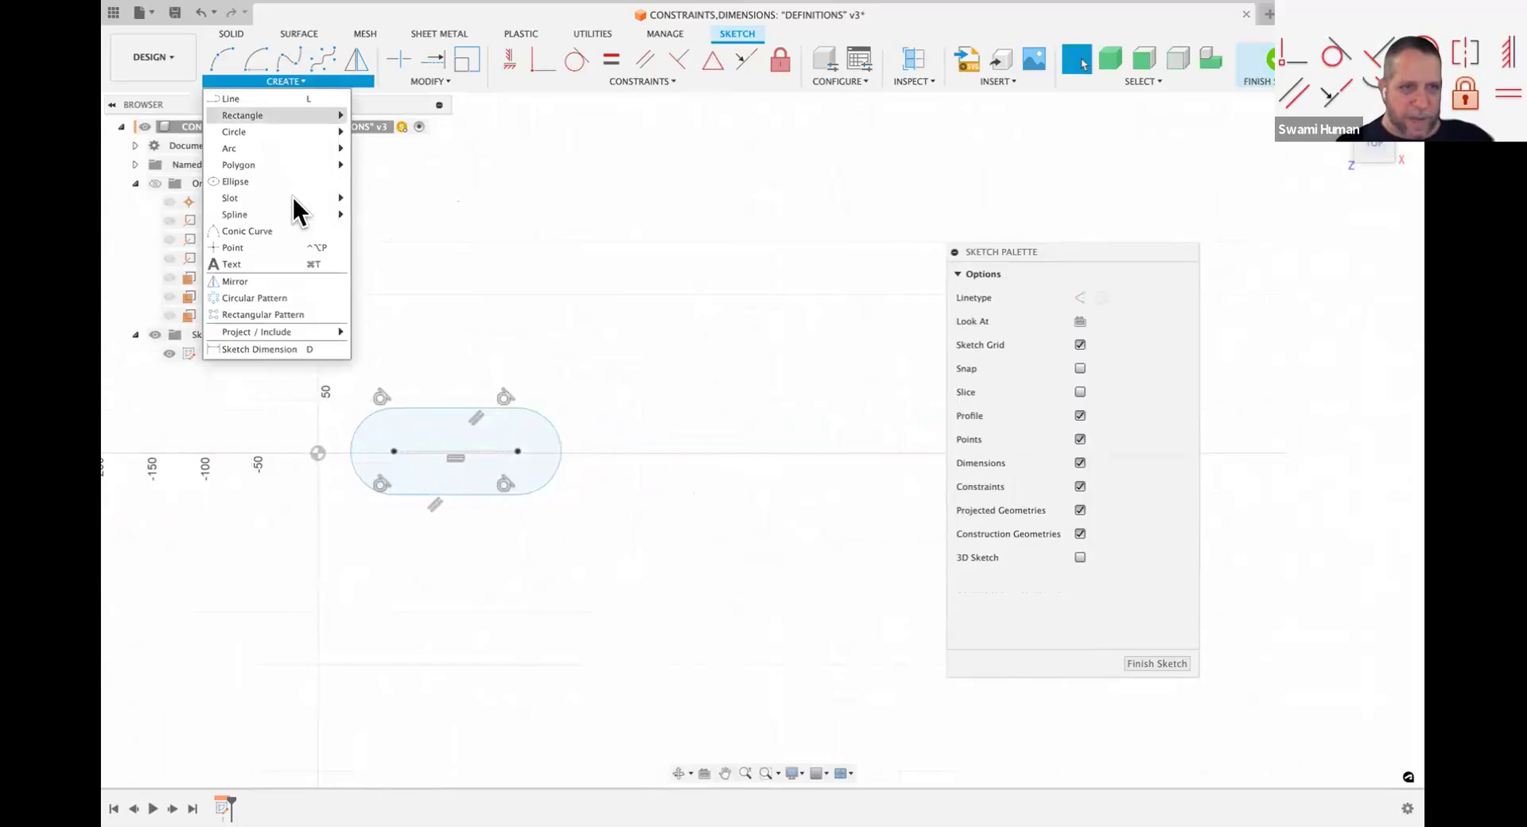
mouse_move(338, 198)
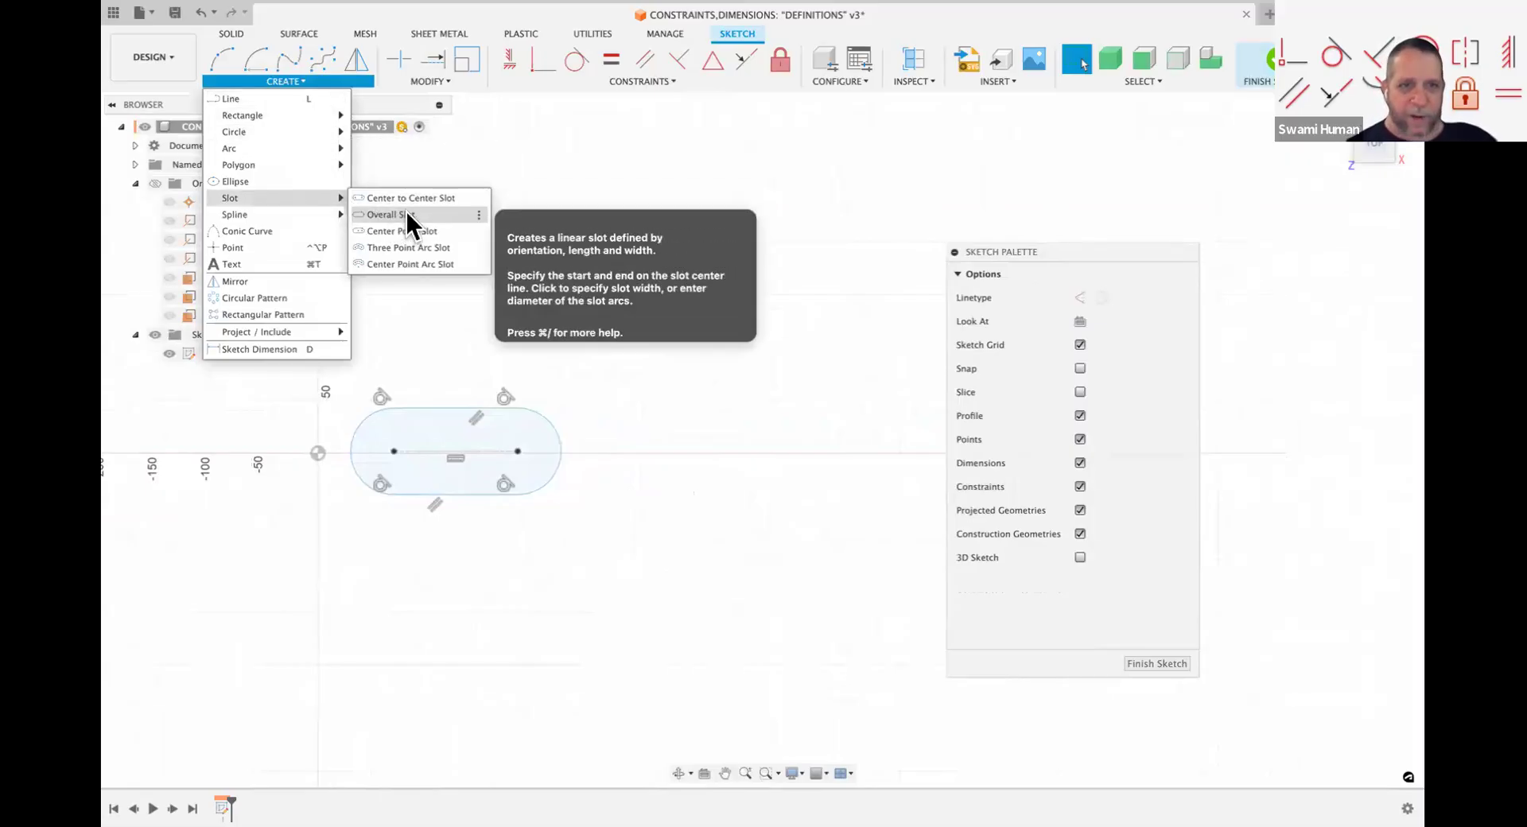
click(407, 214)
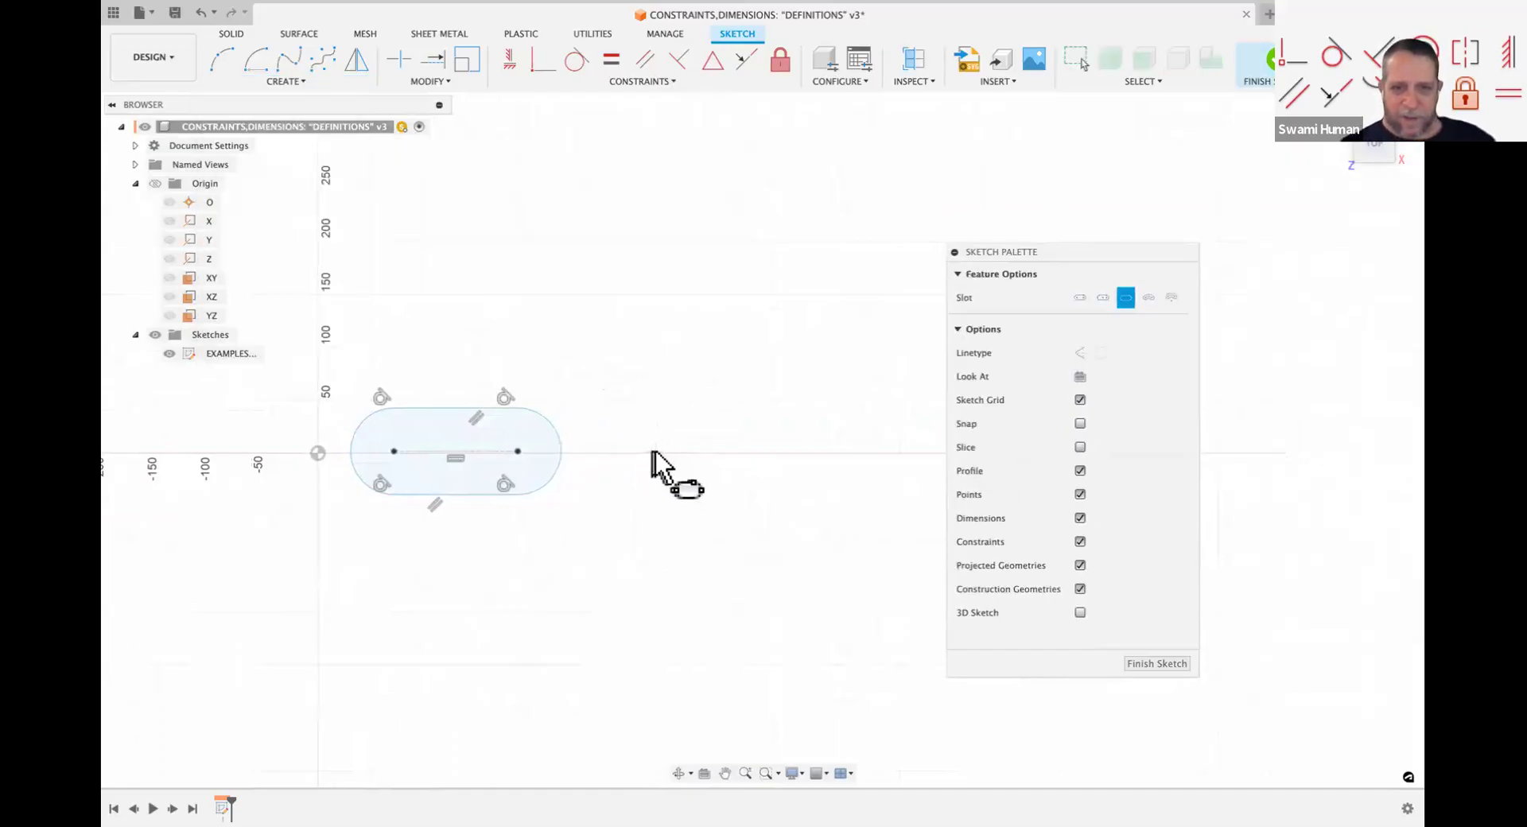
click(653, 451)
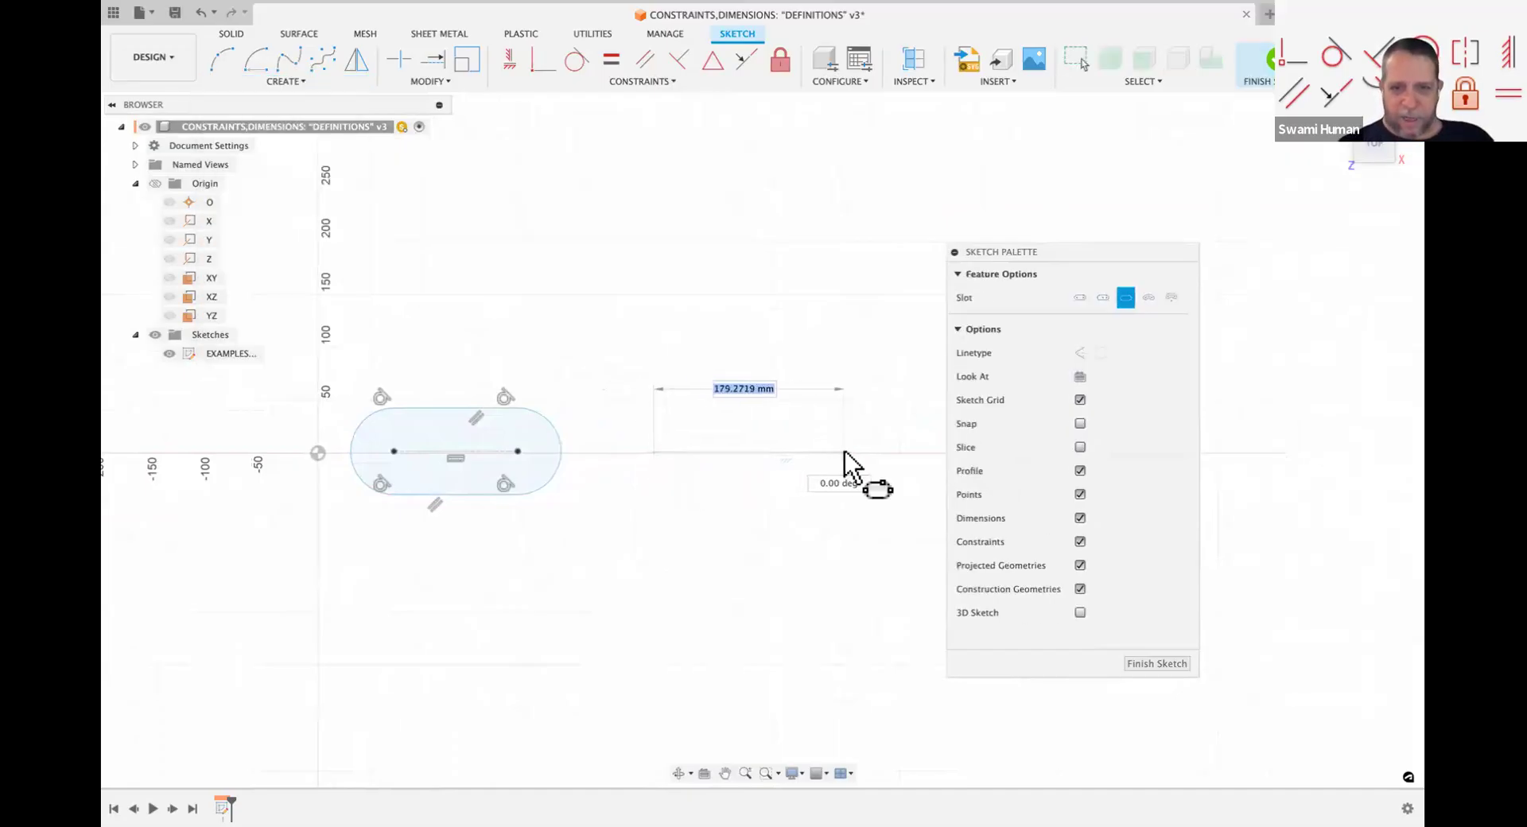
click(844, 451)
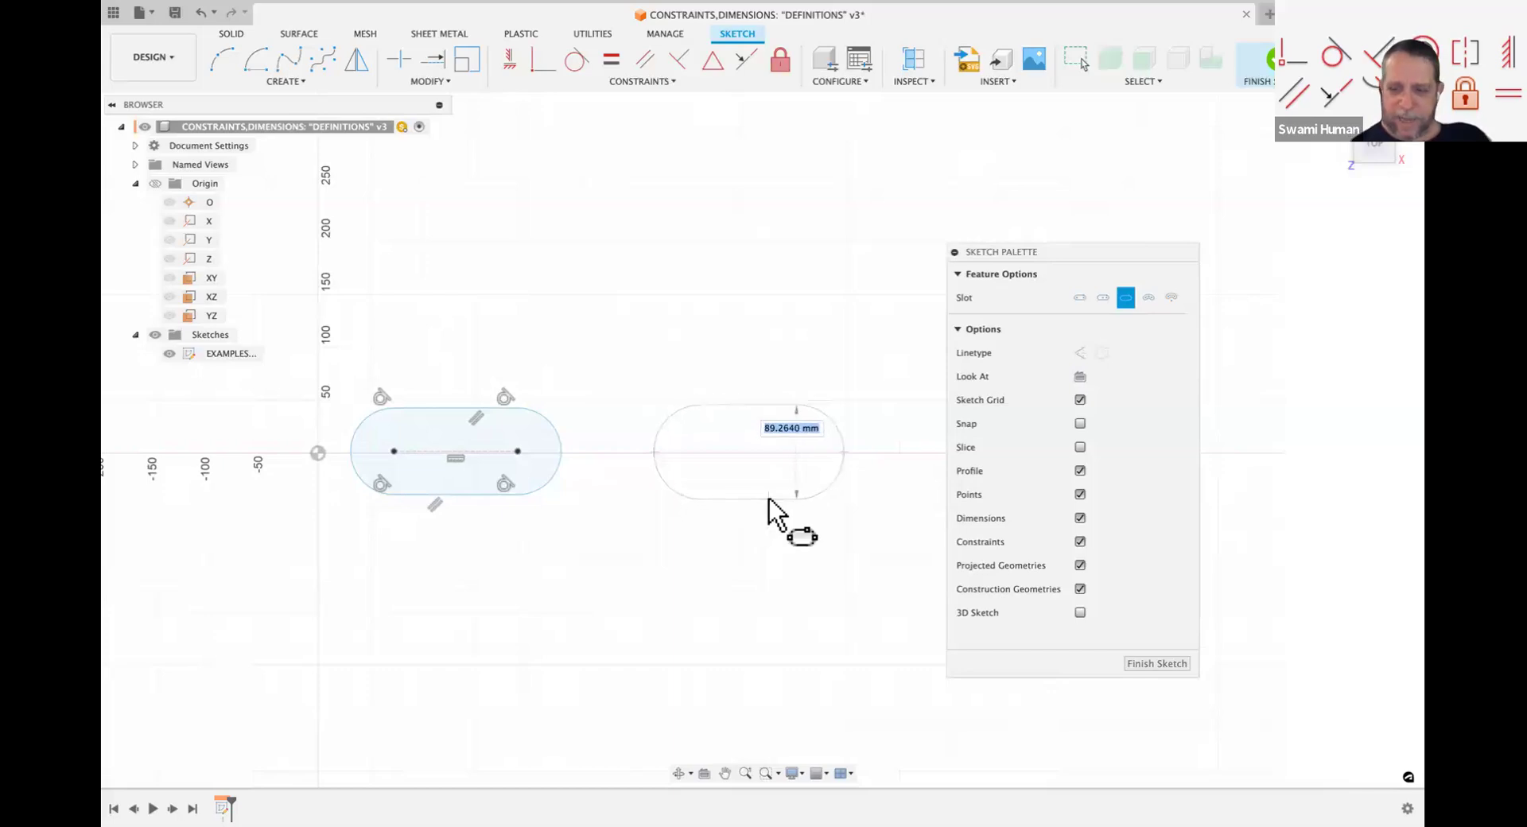
click(768, 498)
key(Escape)
Step: Sketch a horizontal center point slot beyond the second slot, with about 62 mm from its midpoint to each arc center
scroll(799, 568, right, 5)
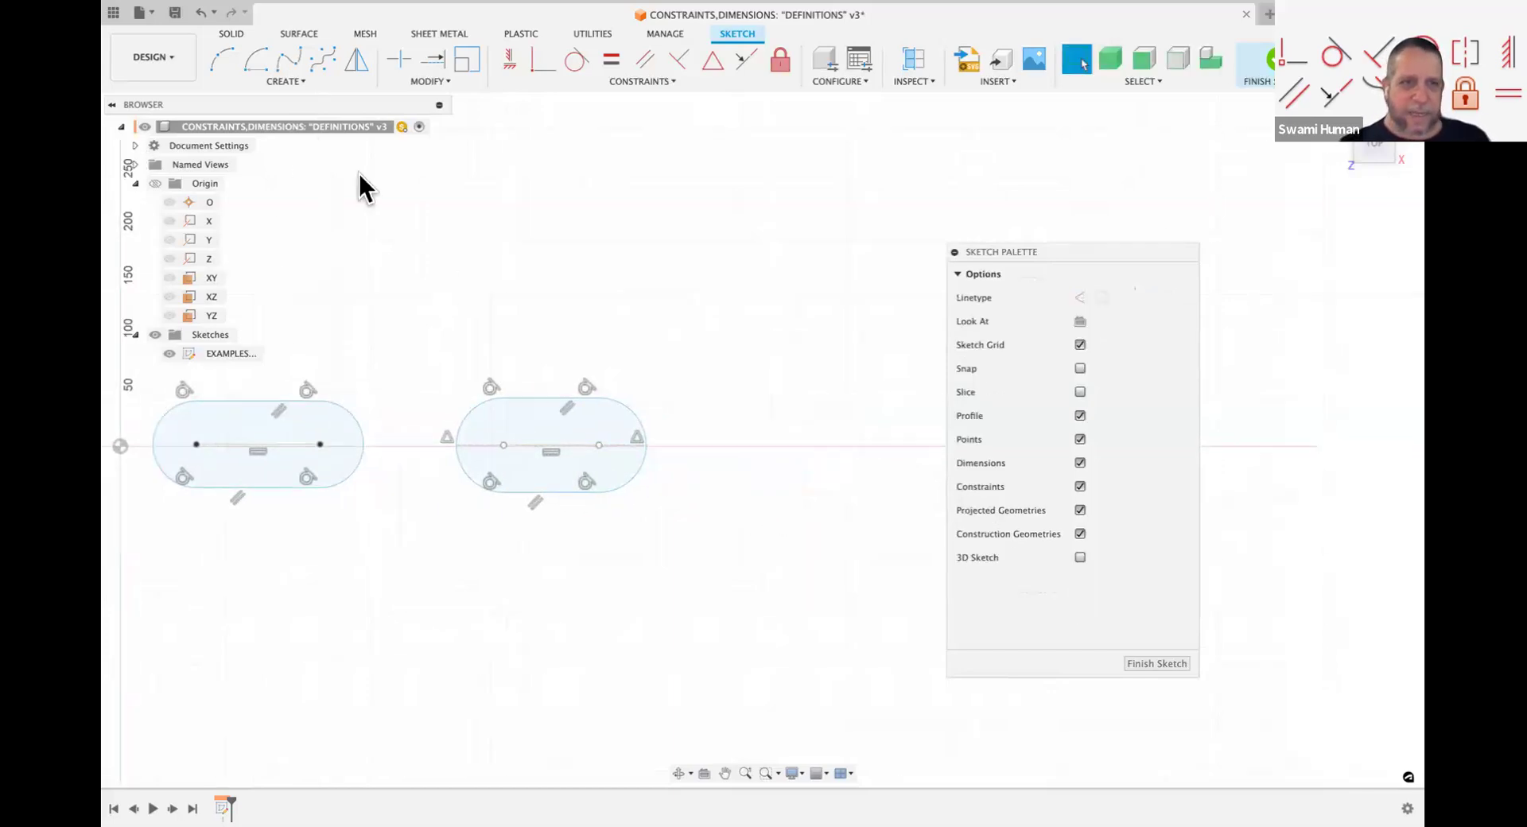
click(291, 81)
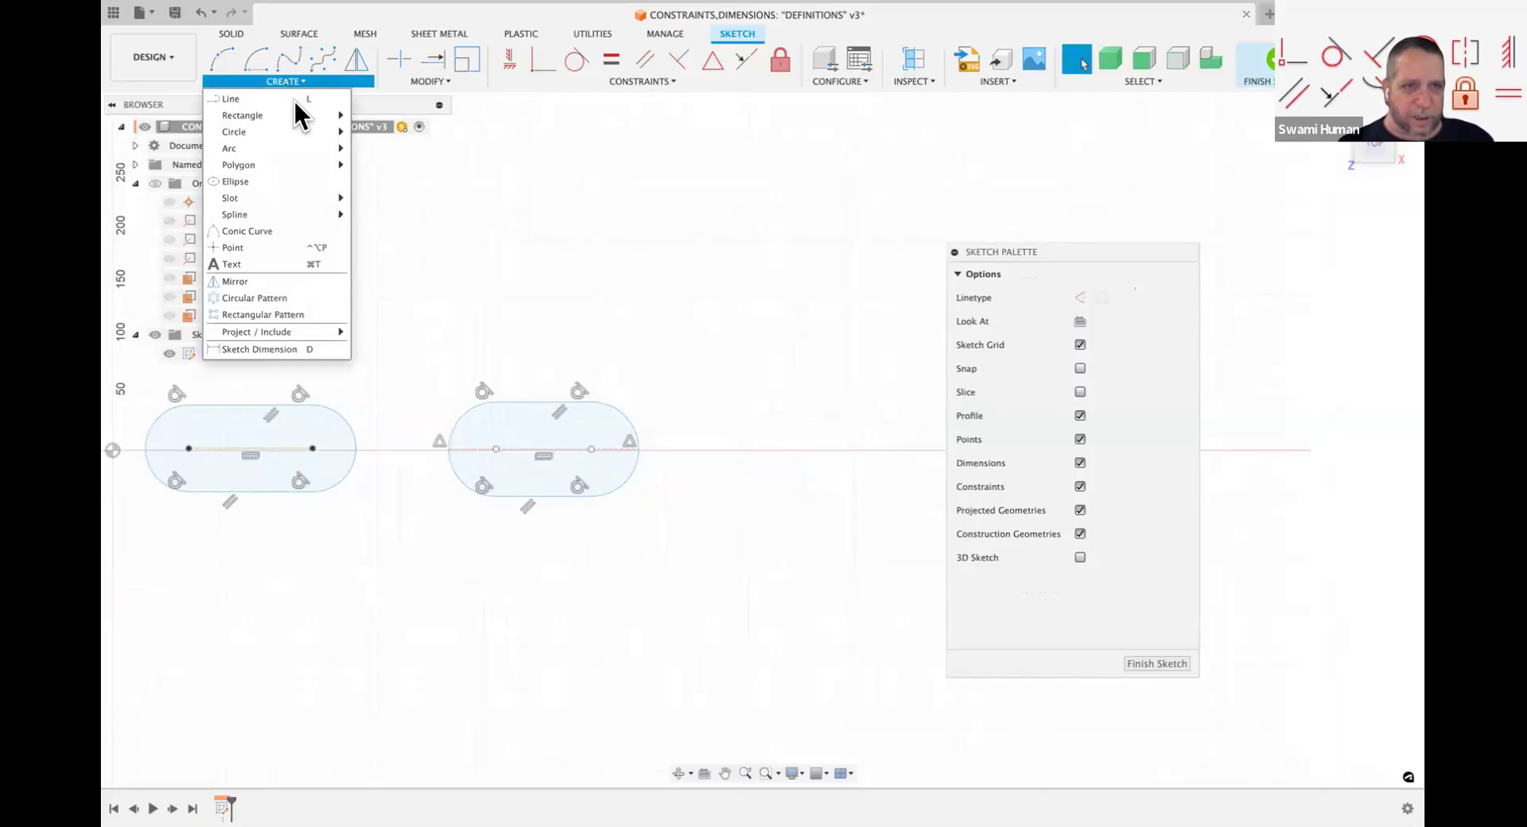
mouse_move(310, 134)
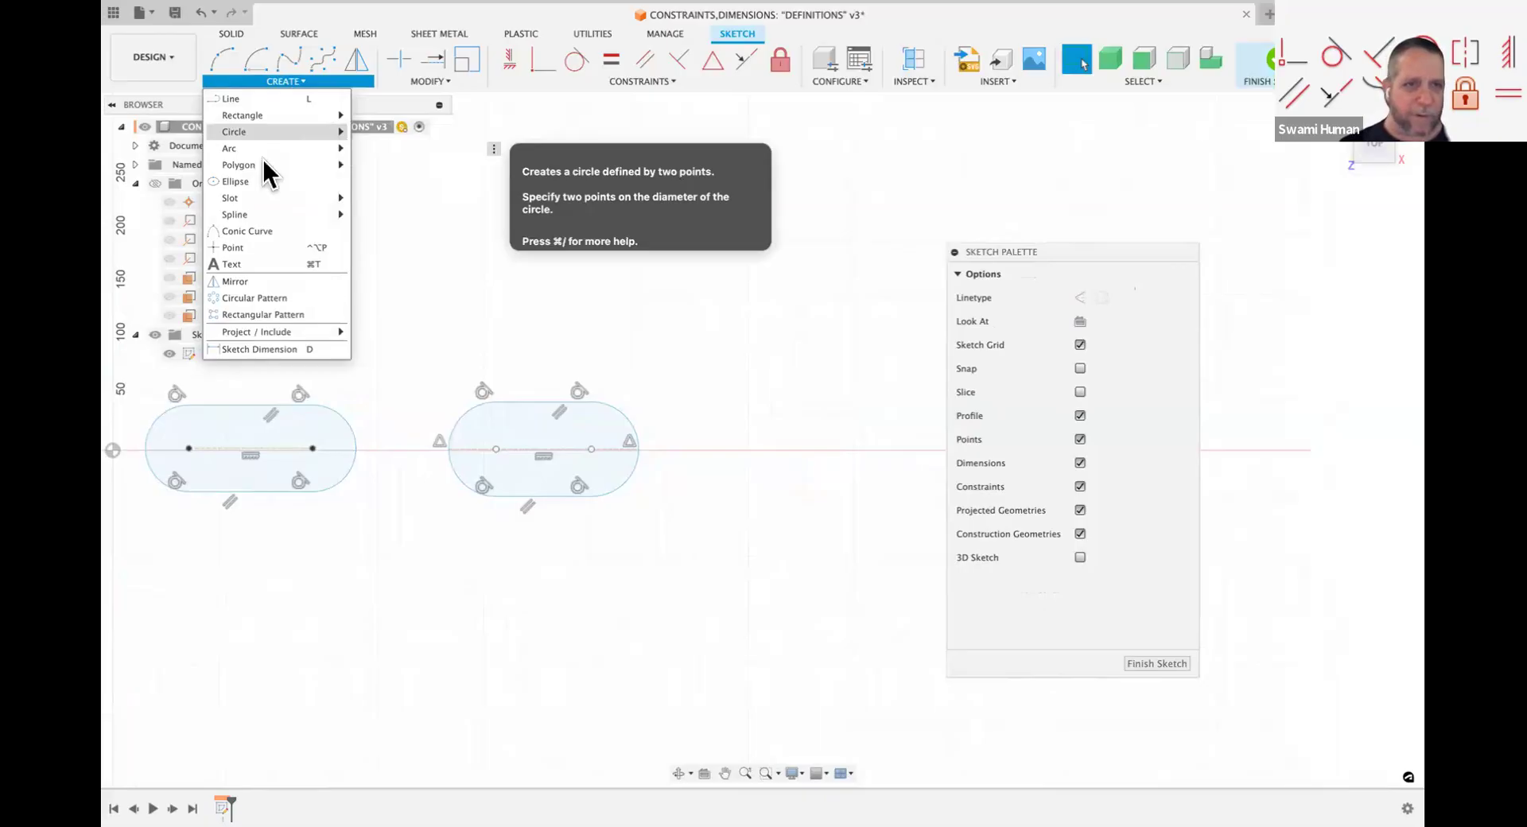
mouse_move(333, 194)
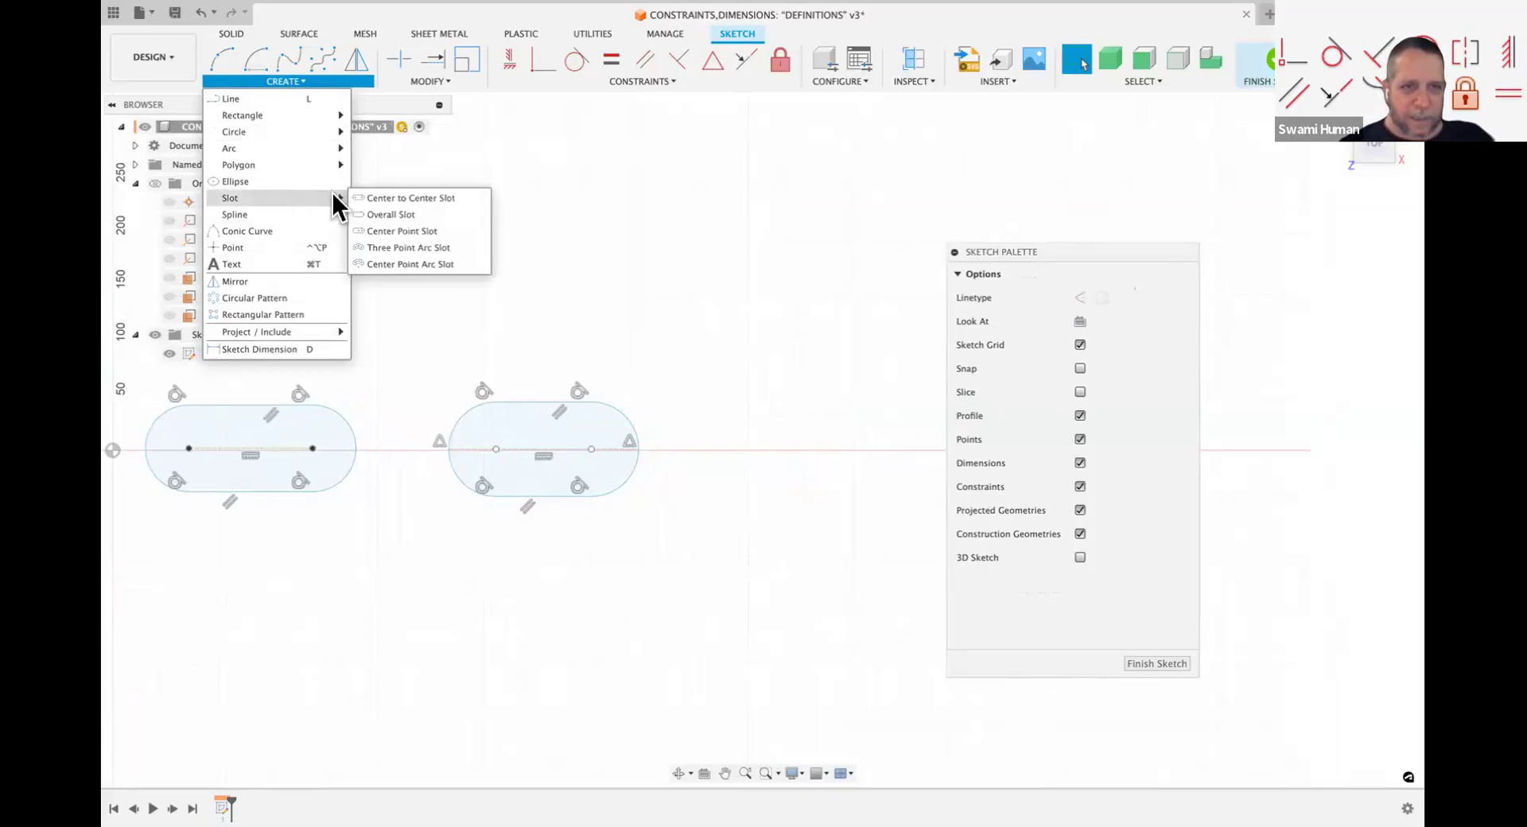
click(389, 229)
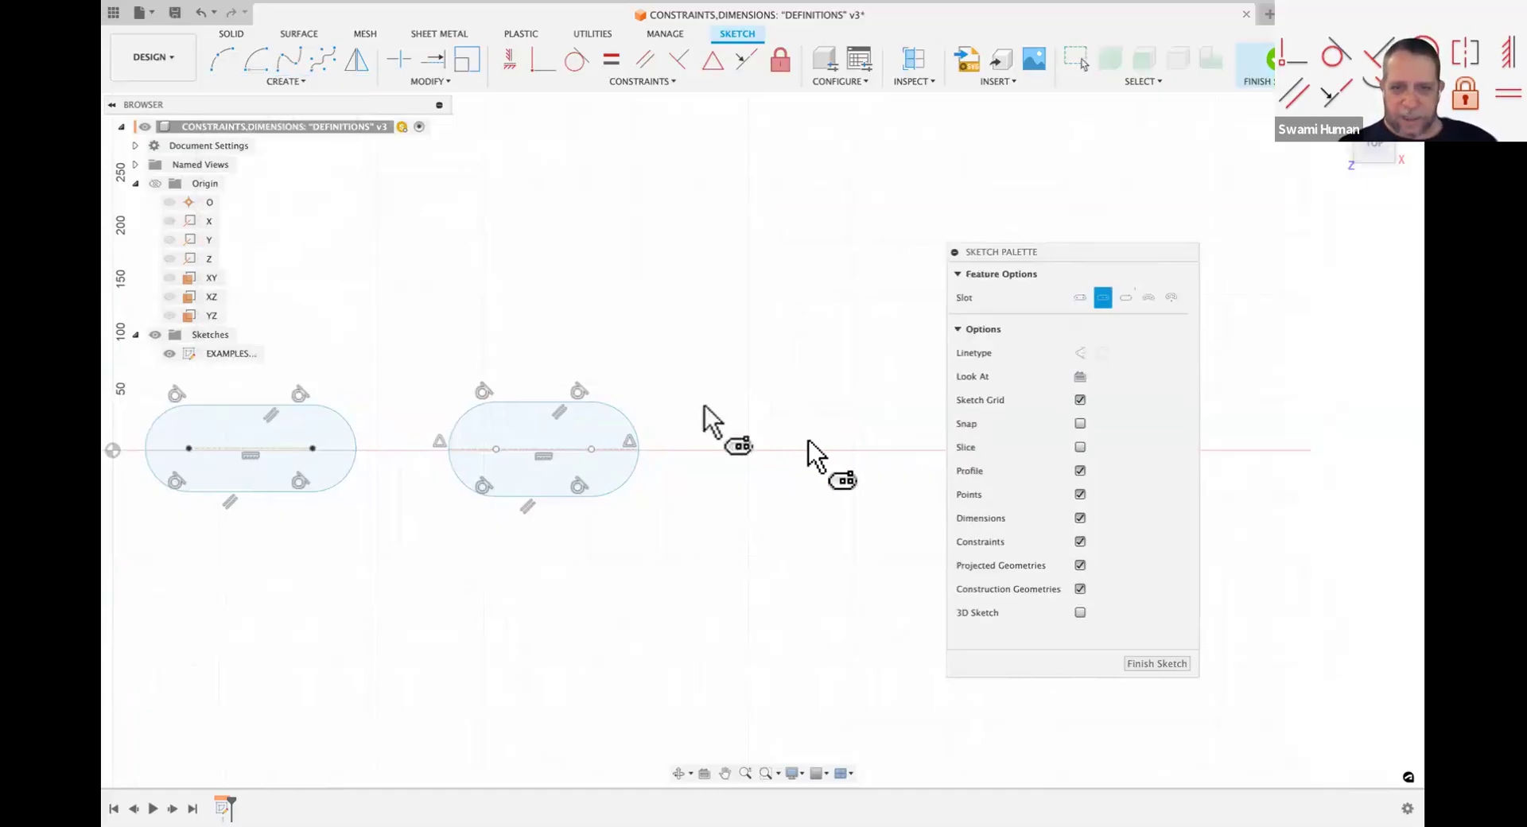
click(823, 450)
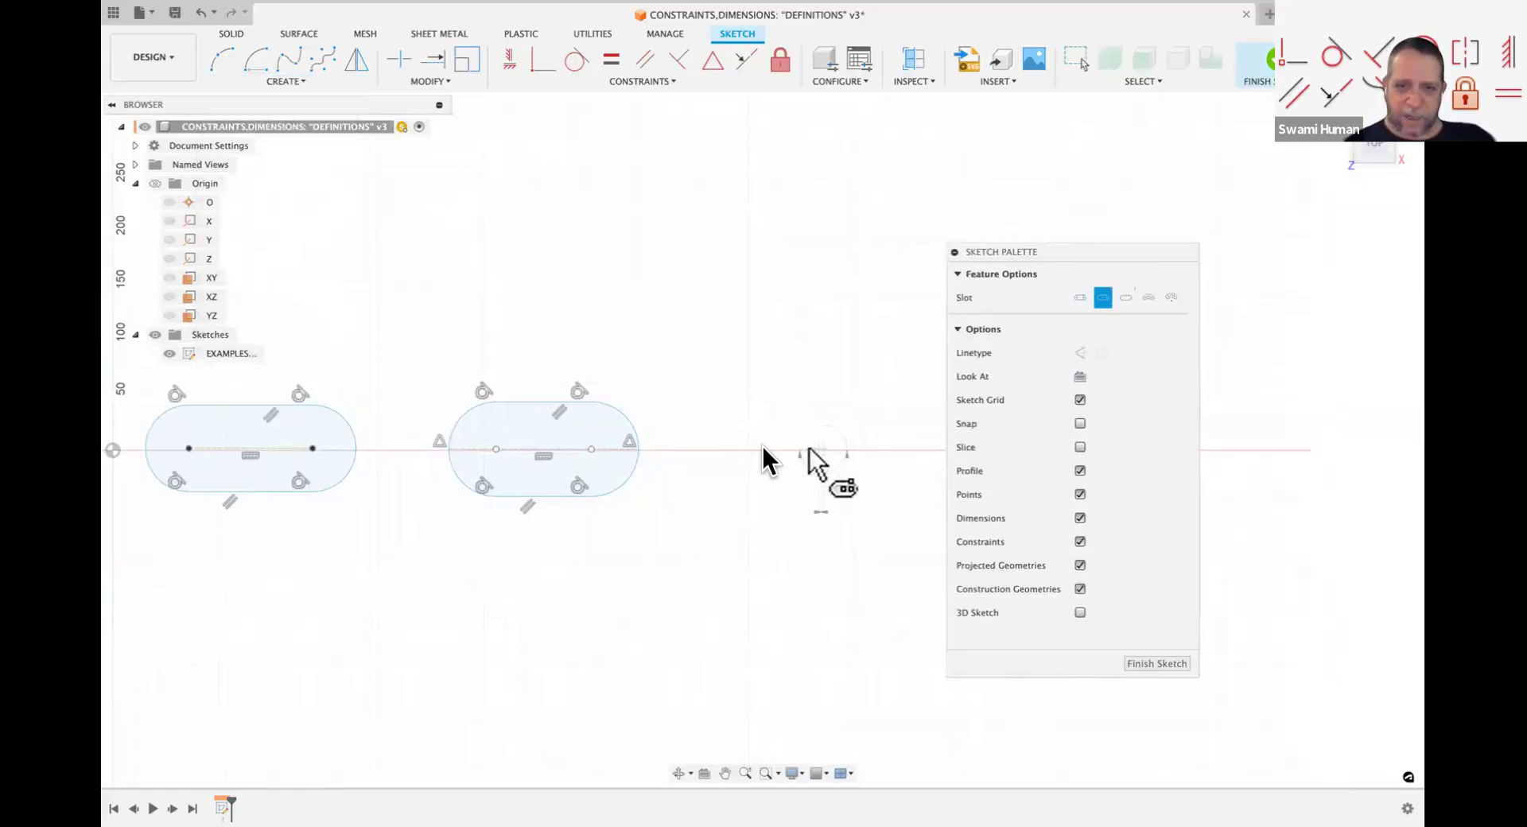
click(755, 450)
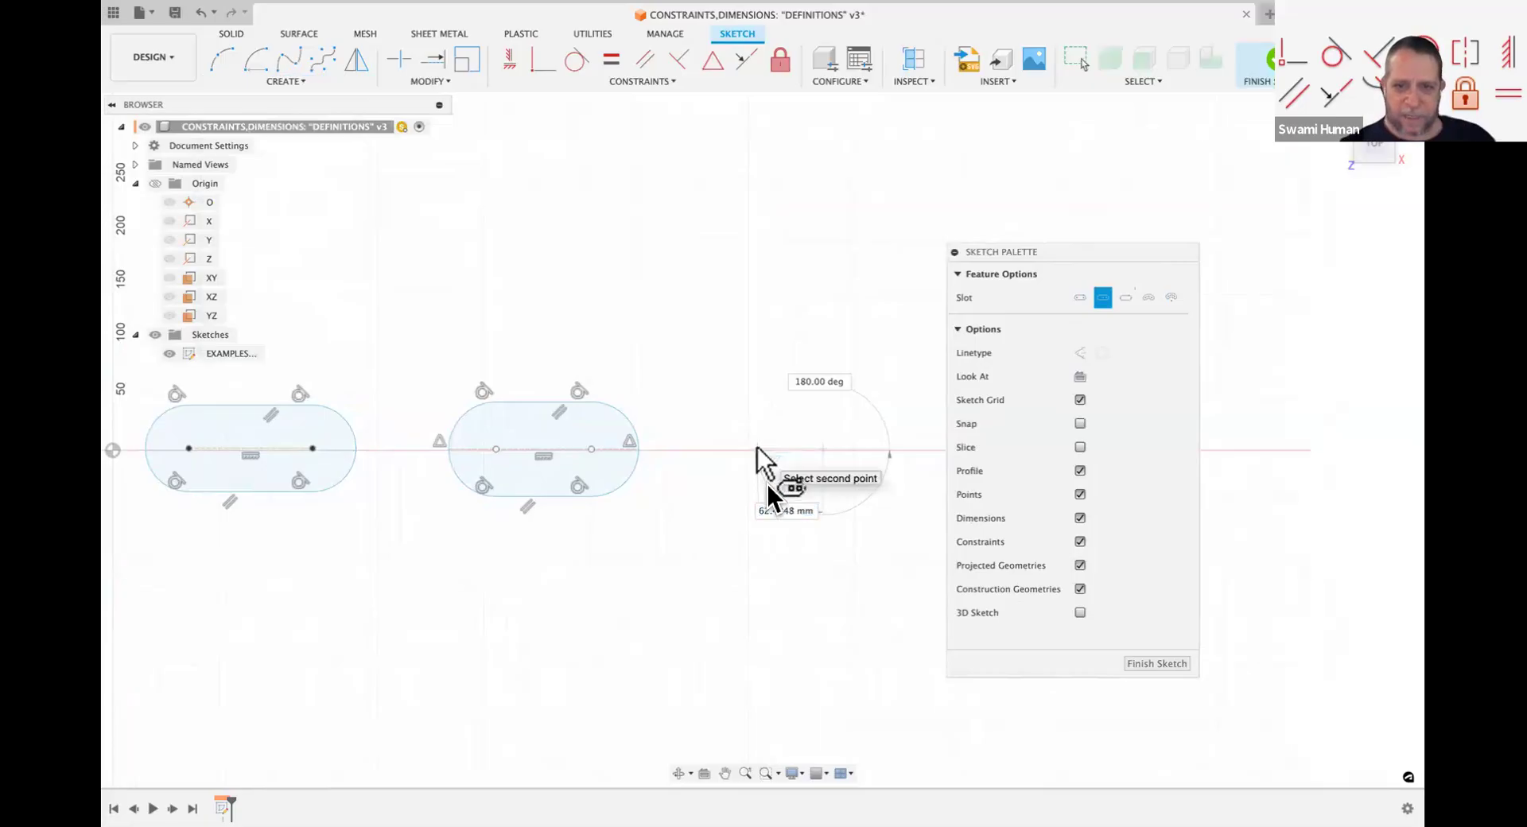
click(773, 495)
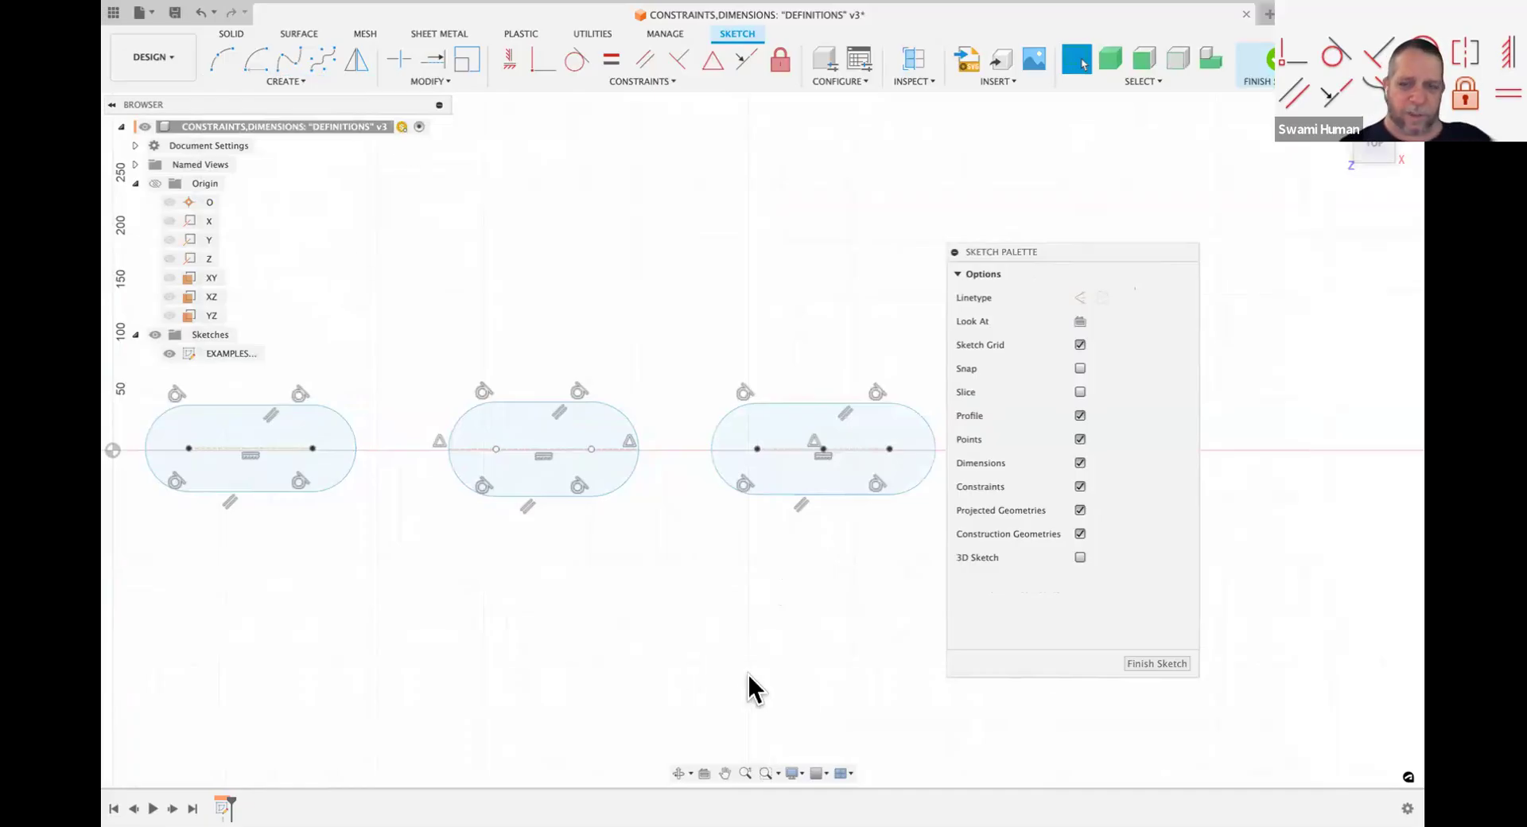
Step: Move the Sketch Palette aside and bring all three slots into view to compare their constraints
scroll(794, 621, up, 5)
scroll(793, 622, left, 5)
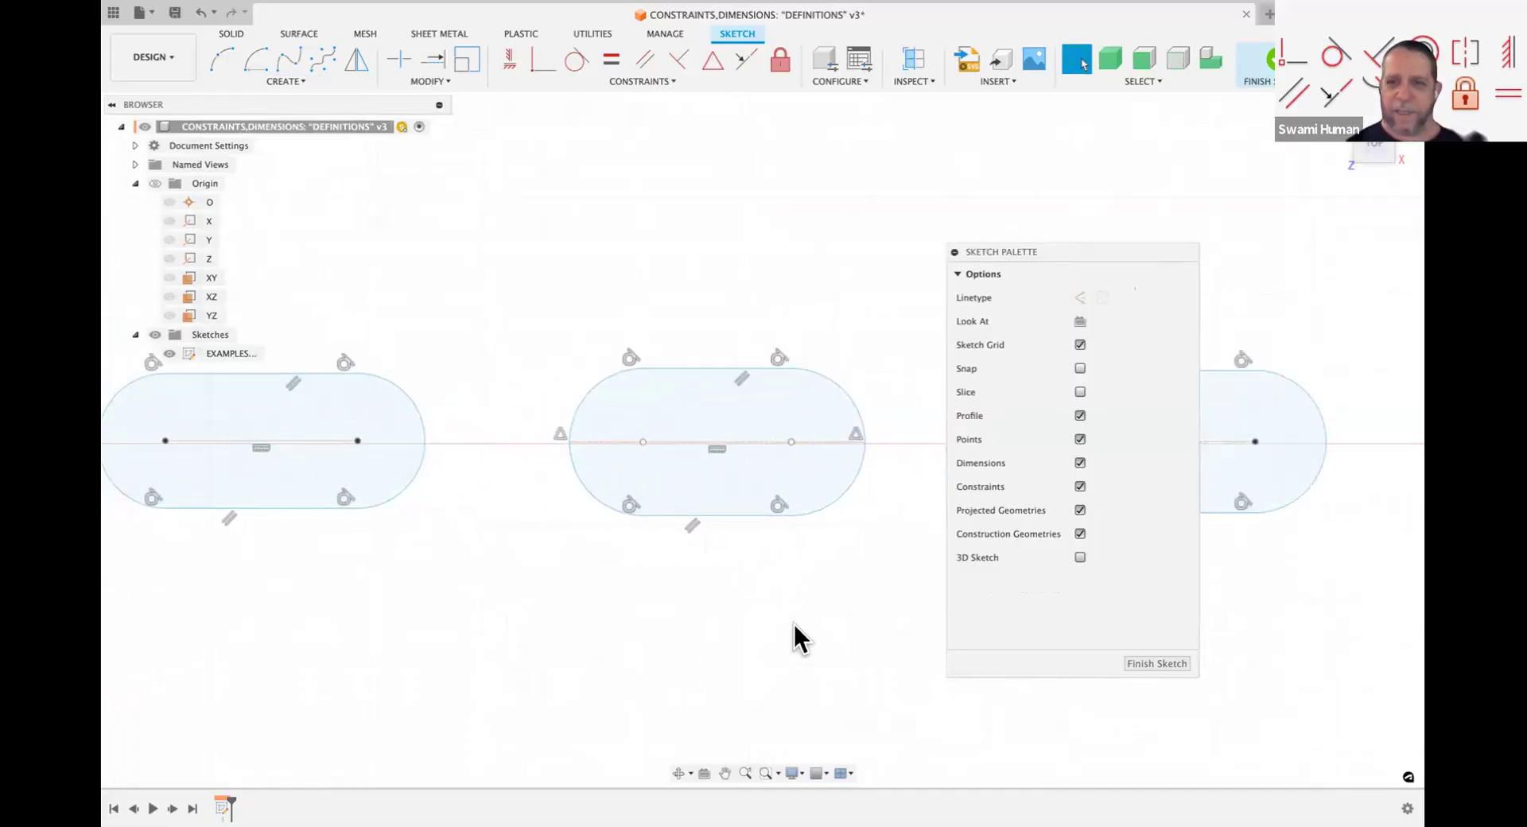
mouse_move(1035, 248)
mouse_down()
mouse_move(1046, 261)
mouse_move(1223, 247)
mouse_move(1205, 234)
mouse_up()
scroll(1033, 399, down, 2)
scroll(1032, 399, right, 4)
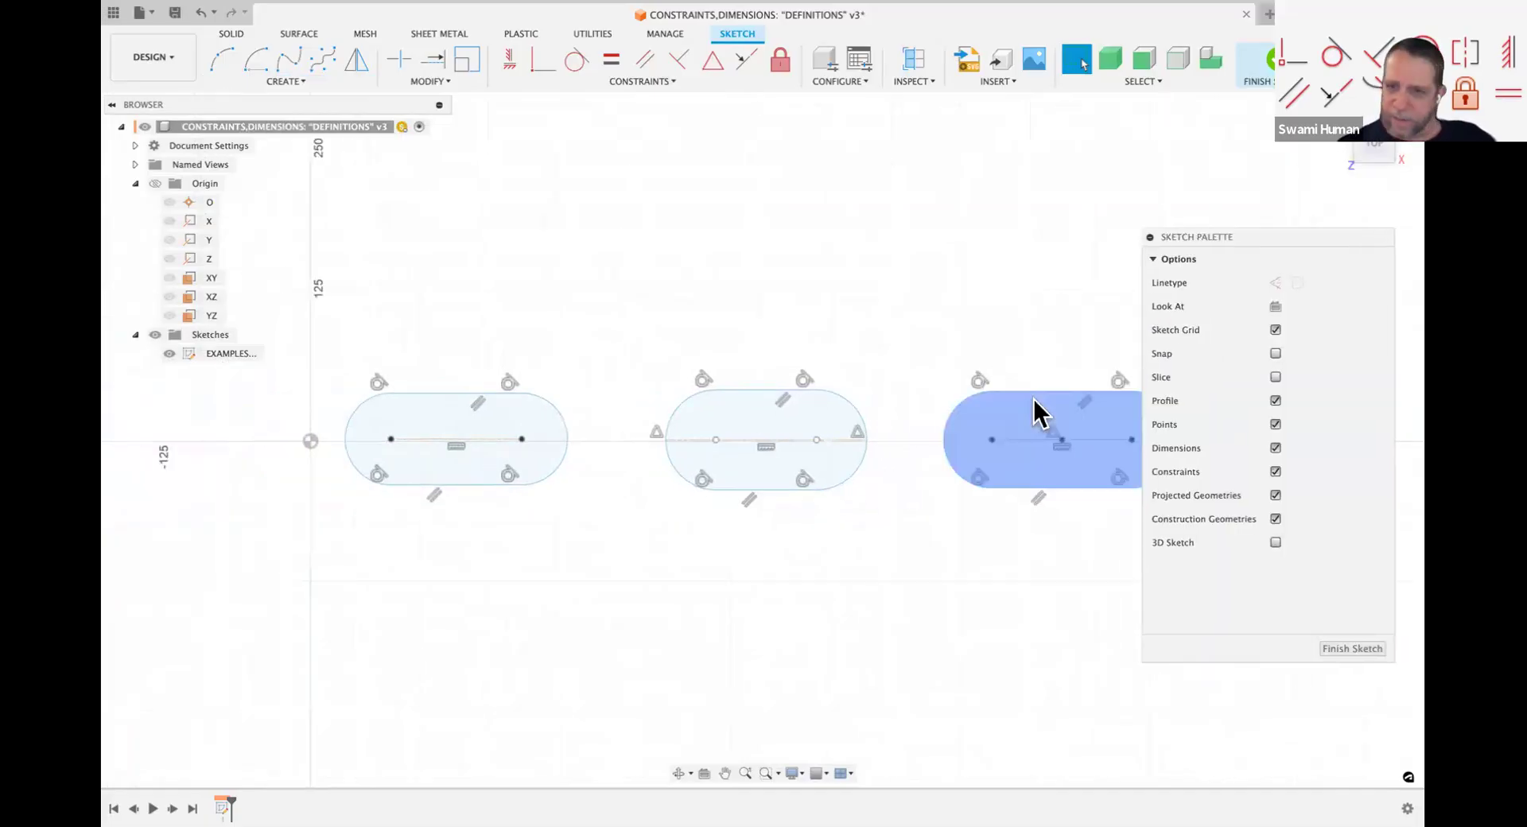
scroll(1034, 399, right, 1)
scroll(1034, 399, up, 1)
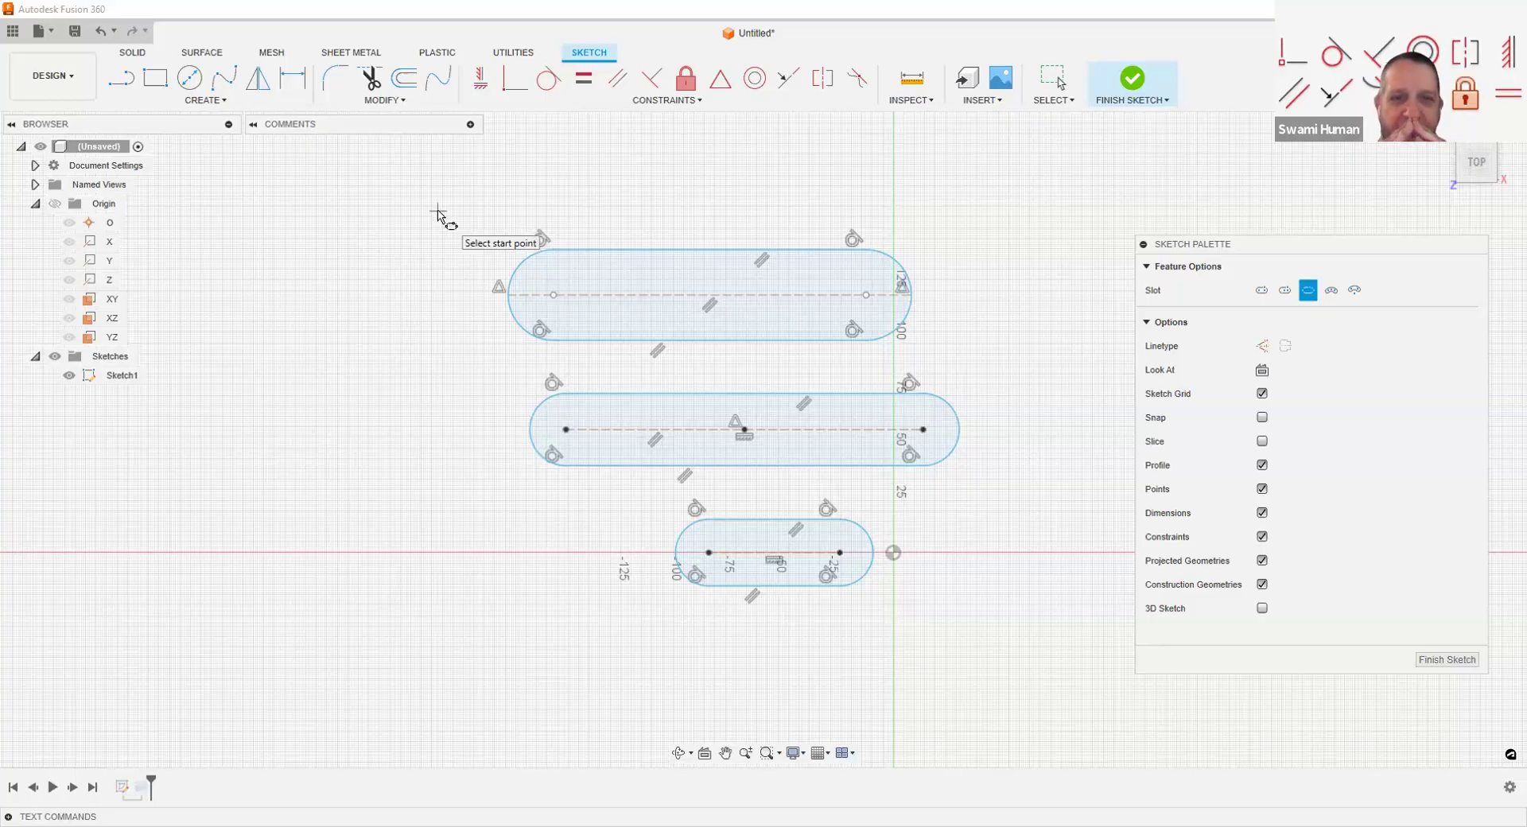
Step: Cancel the unfinished overall slot and delete the two upper slots, keeping only the slot on the horizontal axis
click(396, 224)
key(Escape)
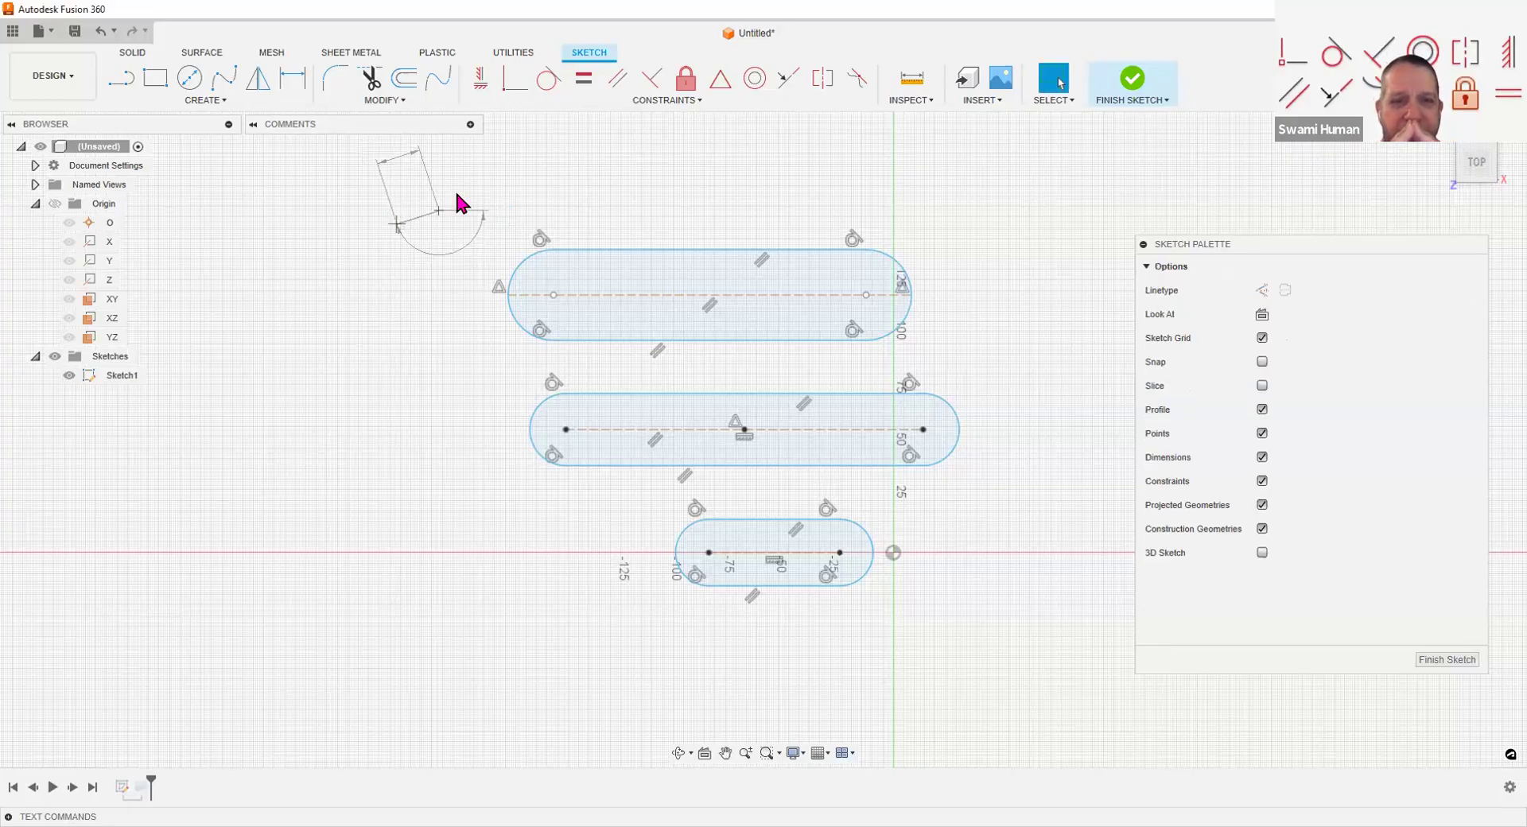
drag(436, 189, 1017, 509)
key(Delete)
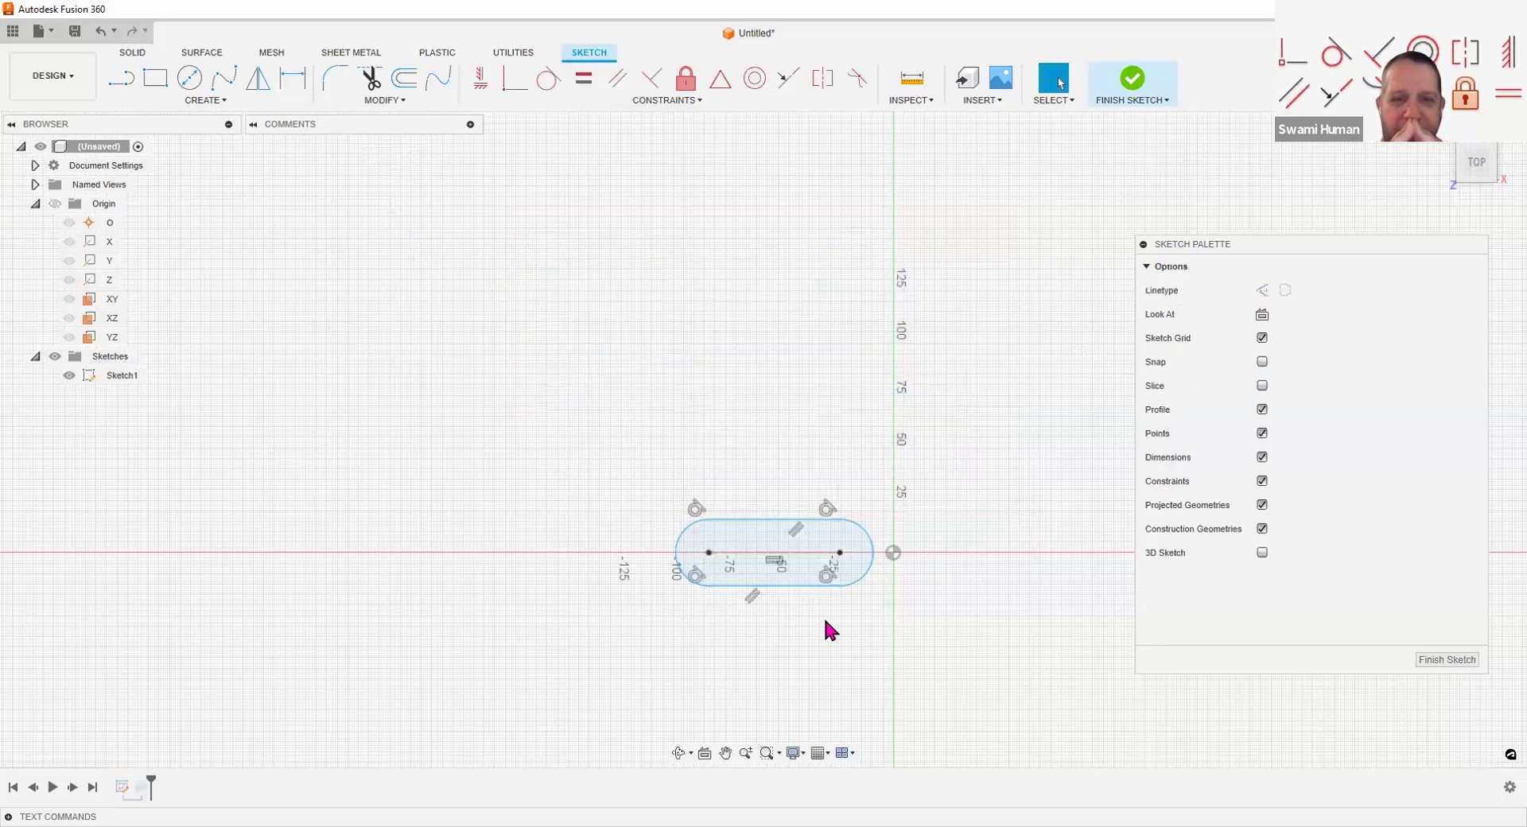
Step: Examine the tangent, parallel and horizontal constraints on the remaining center-to-center slot
scroll(817, 625, down, 2)
scroll(811, 626, up, 3)
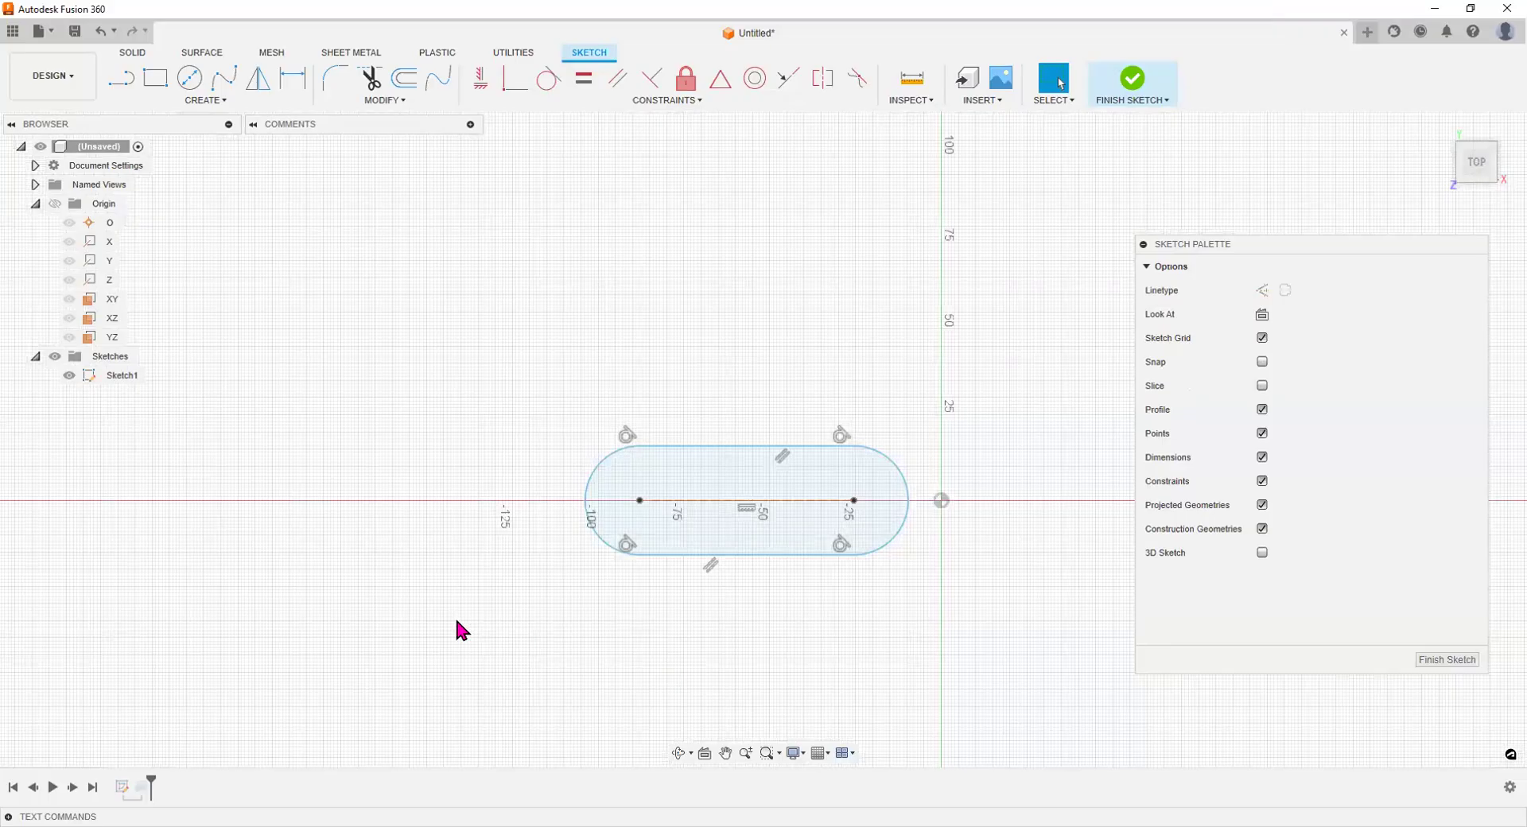
scroll(437, 608, up, 2)
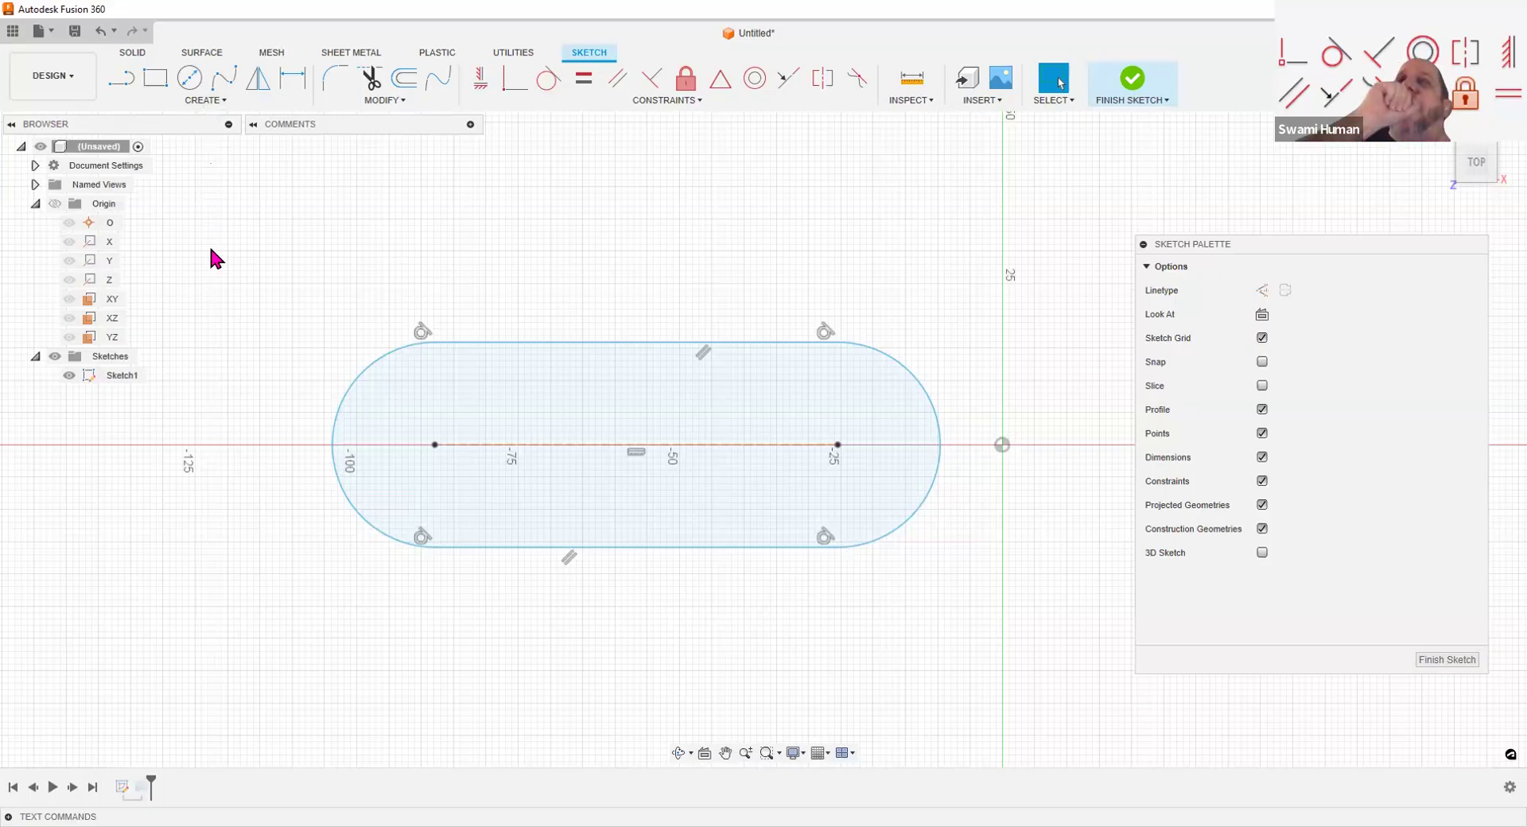
click(415, 326)
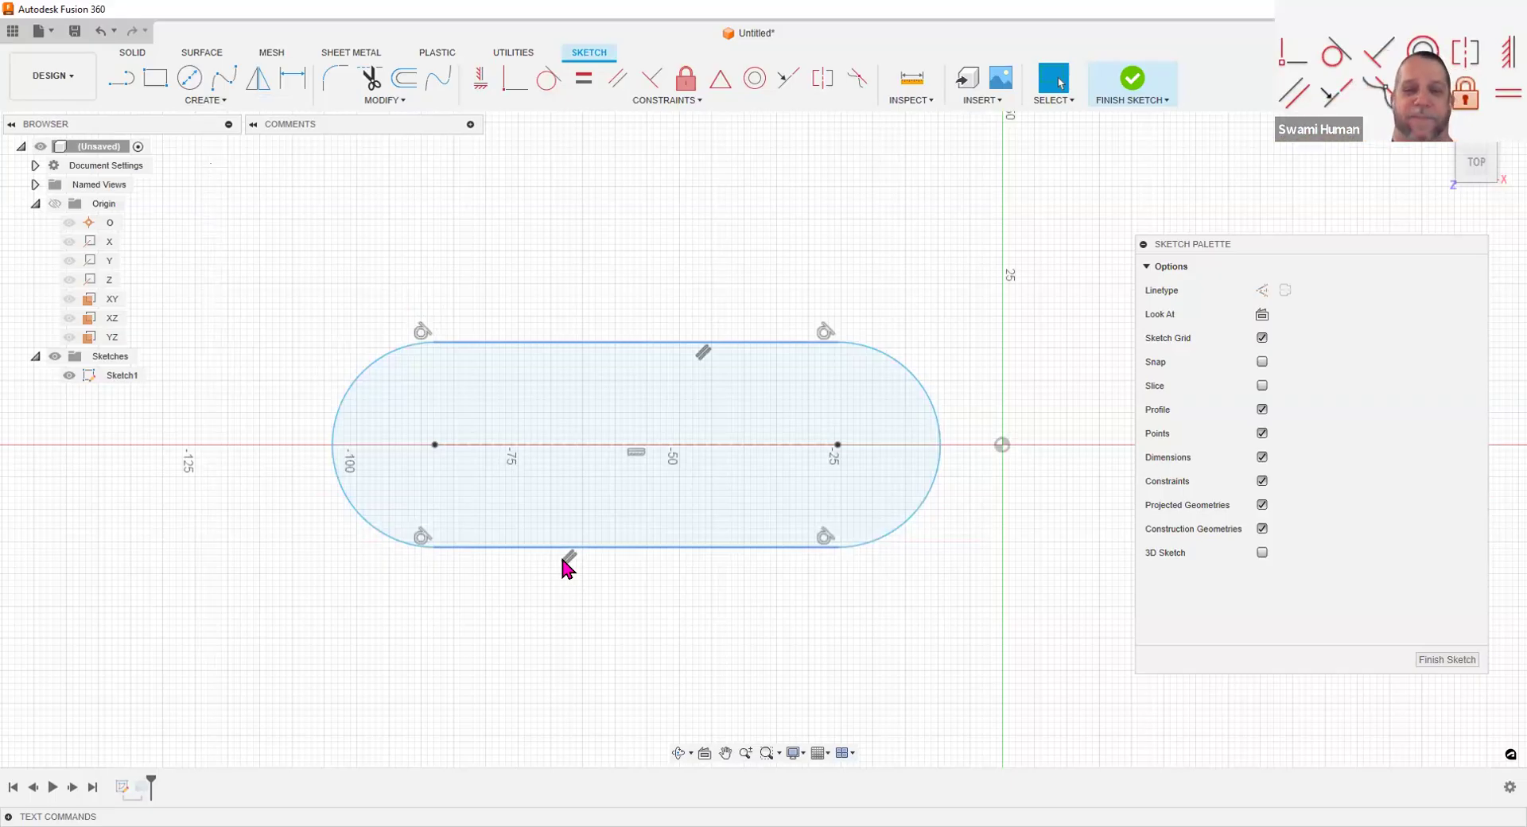
click(413, 544)
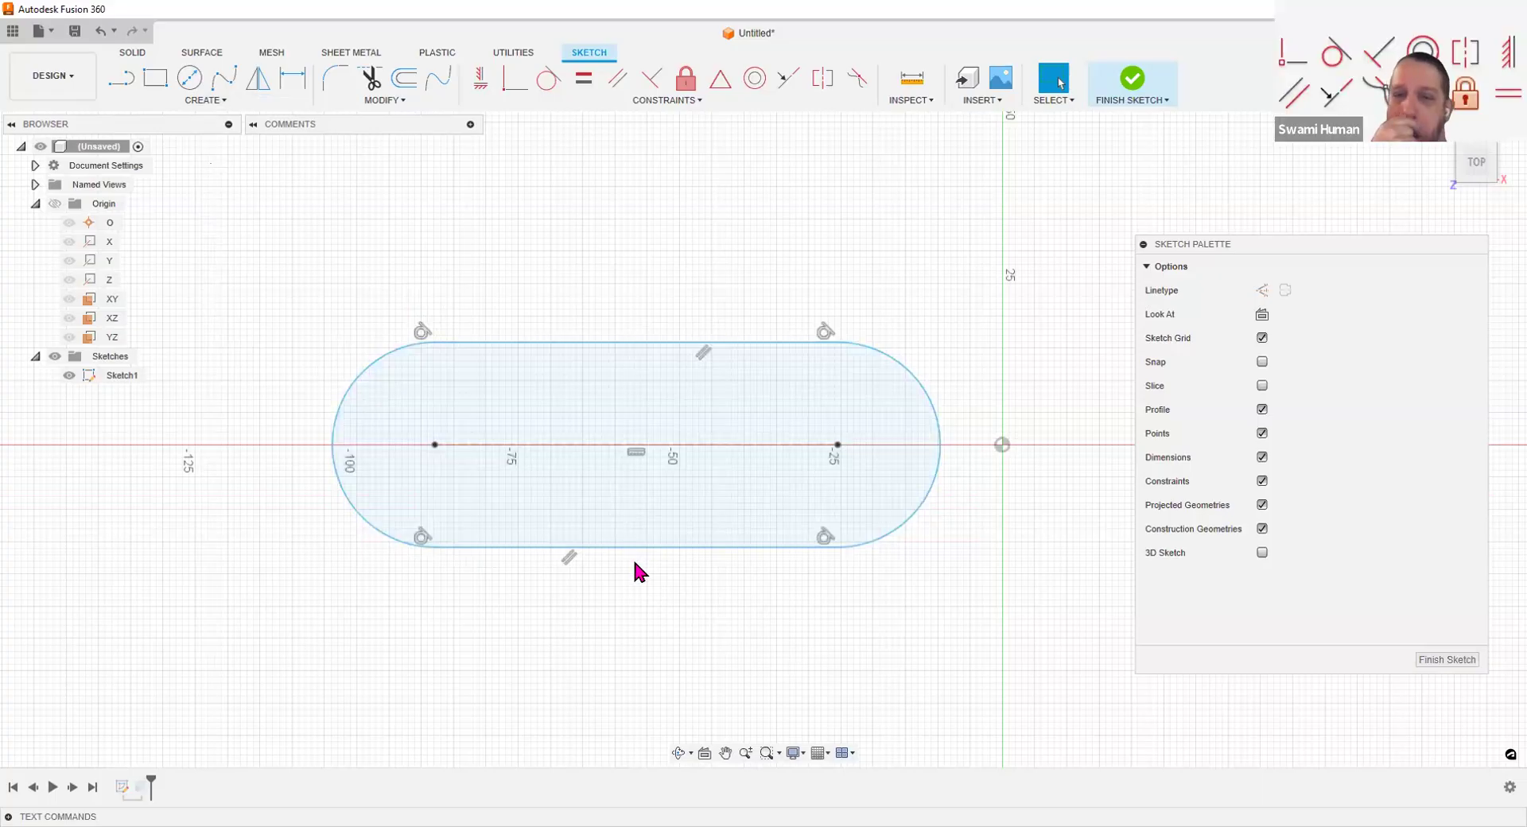
click(639, 456)
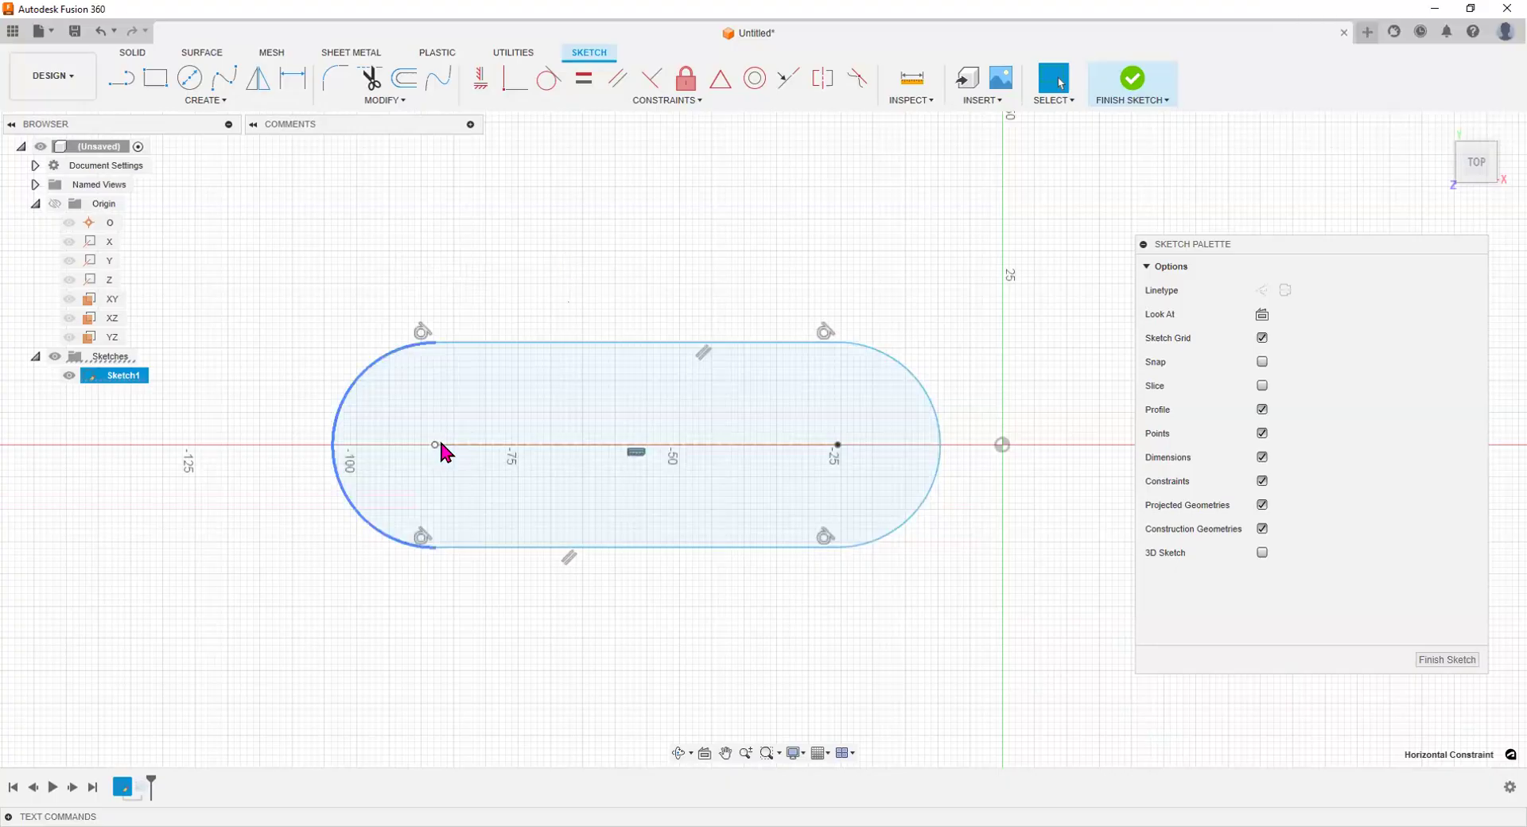
Step: Dimension the center-to-center length of the slot along its construction line, accepting the length as drawn
click(654, 445)
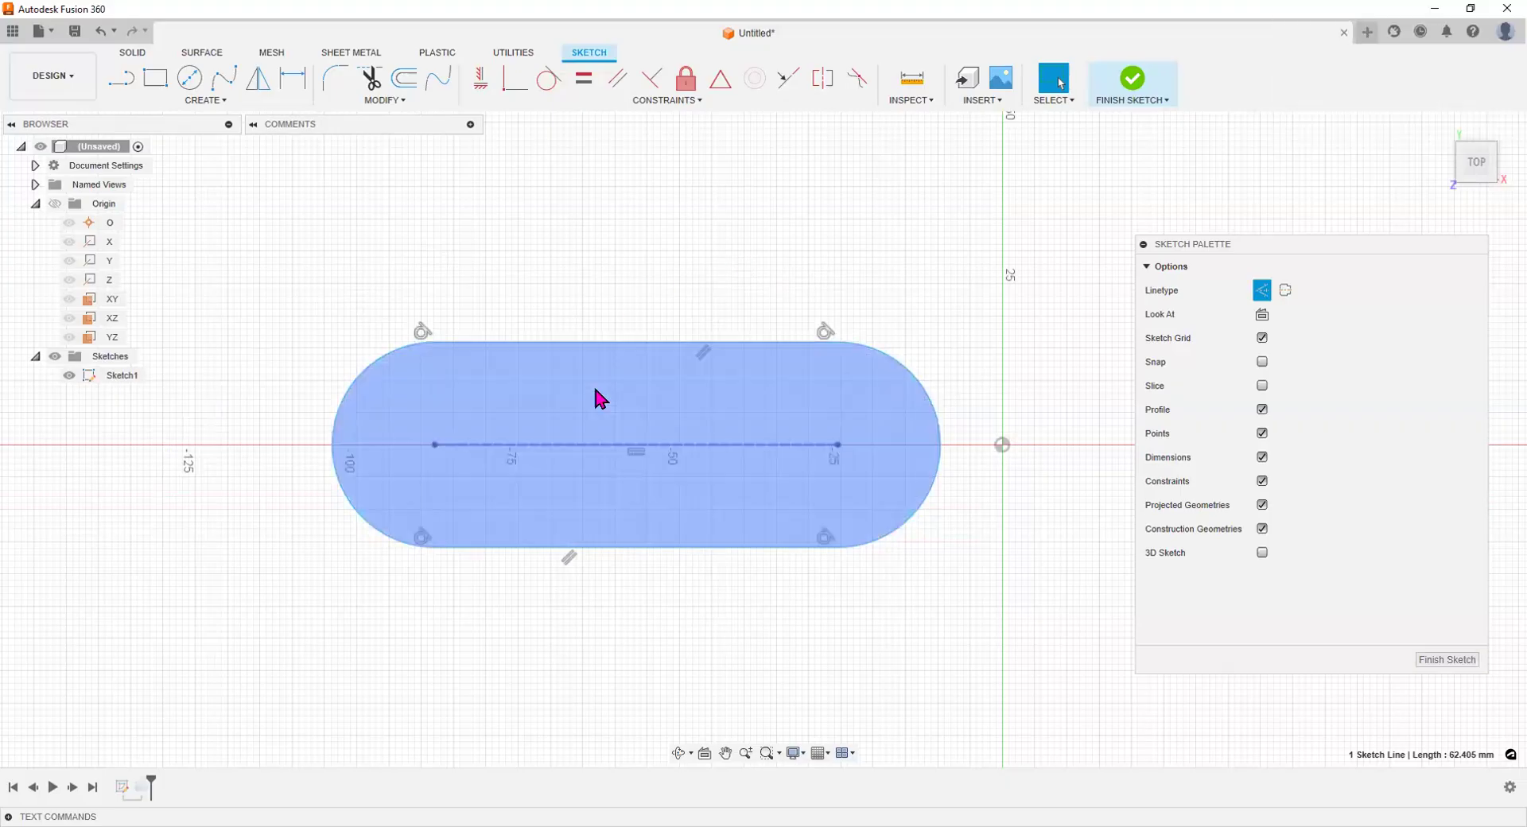
key(d)
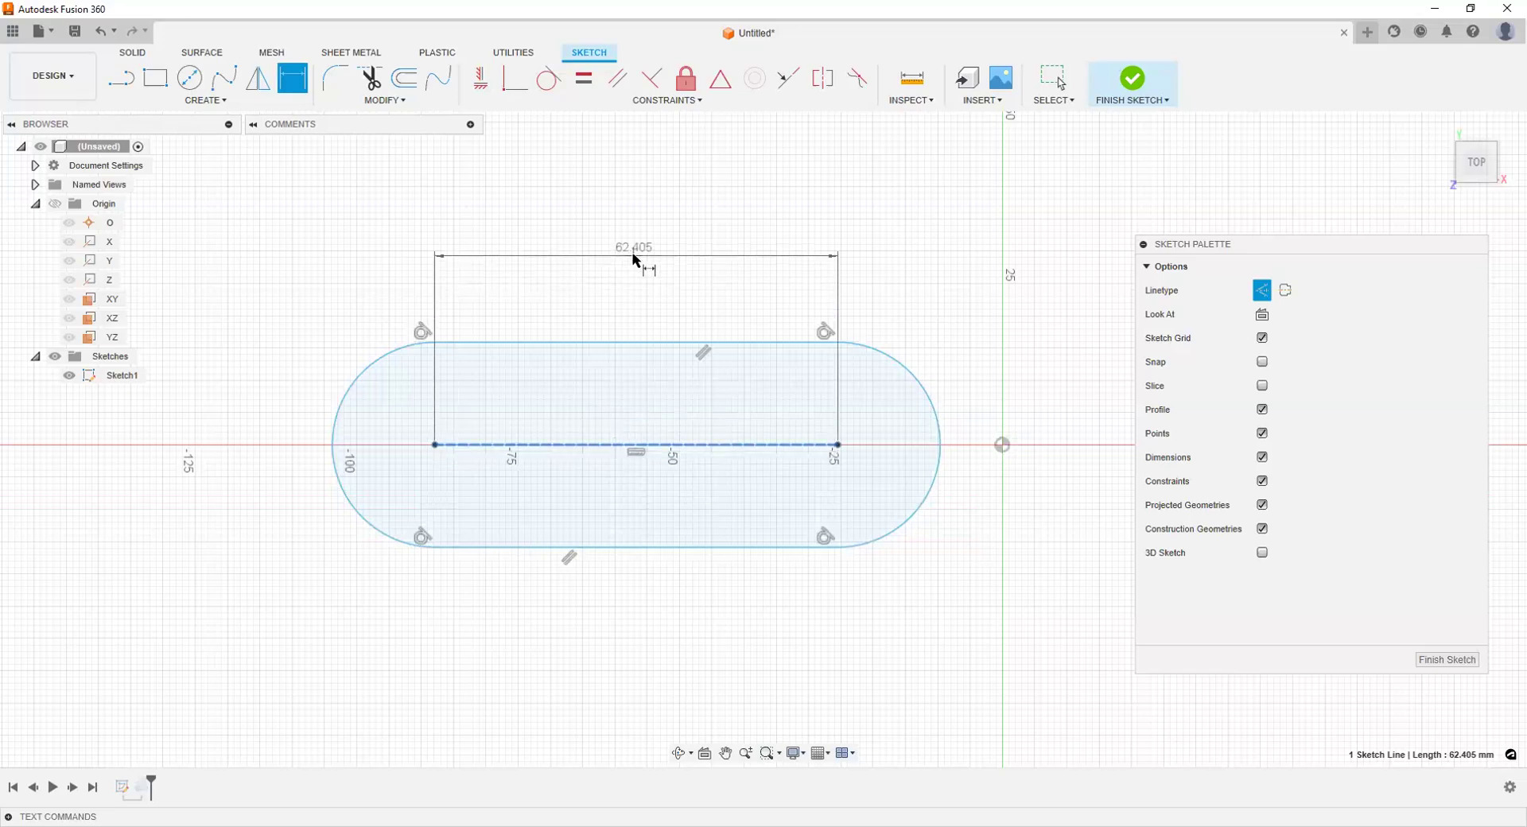
click(635, 261)
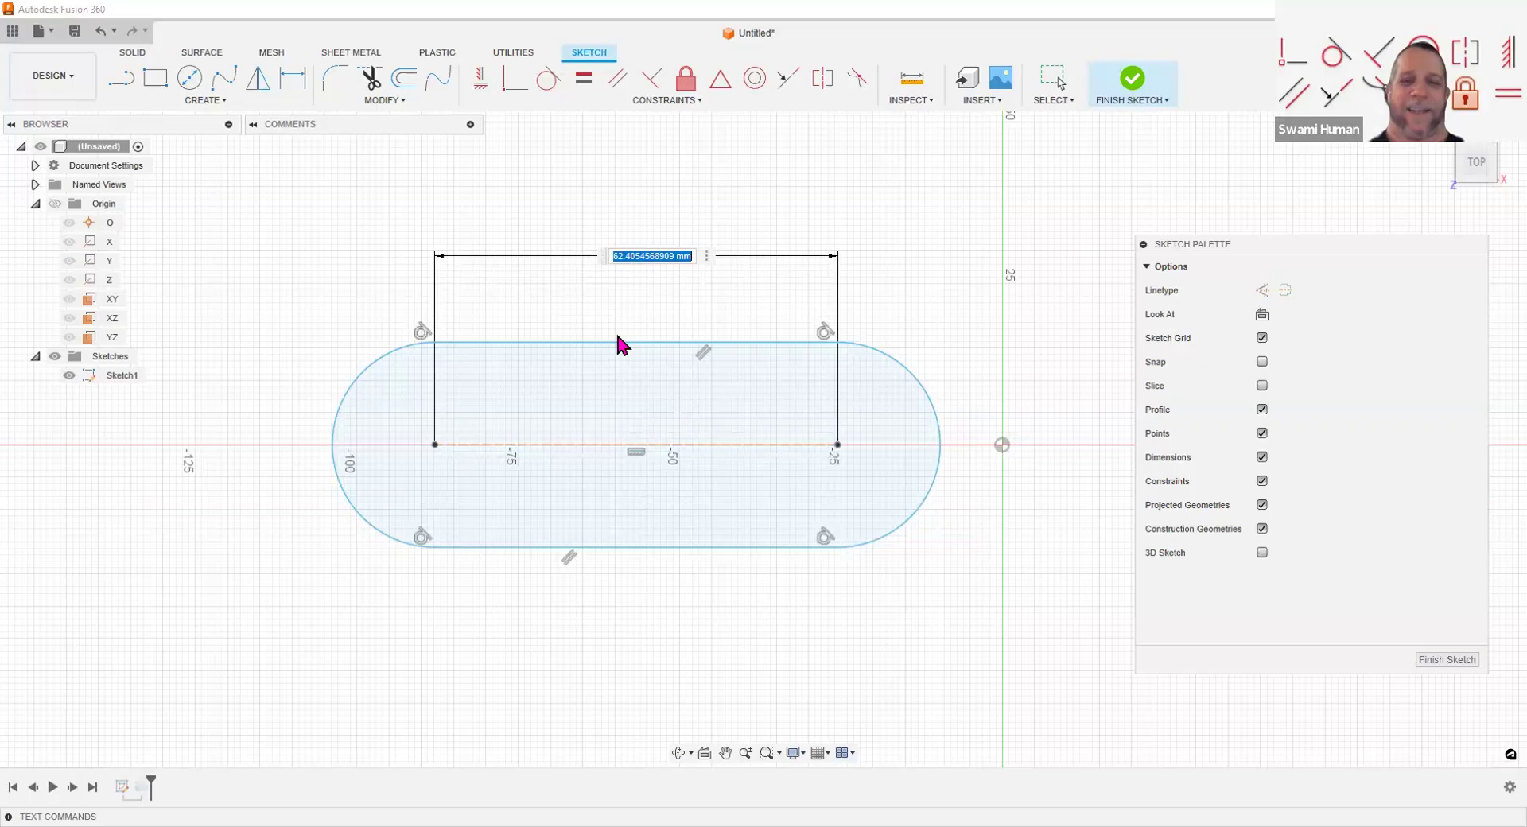
key(Return)
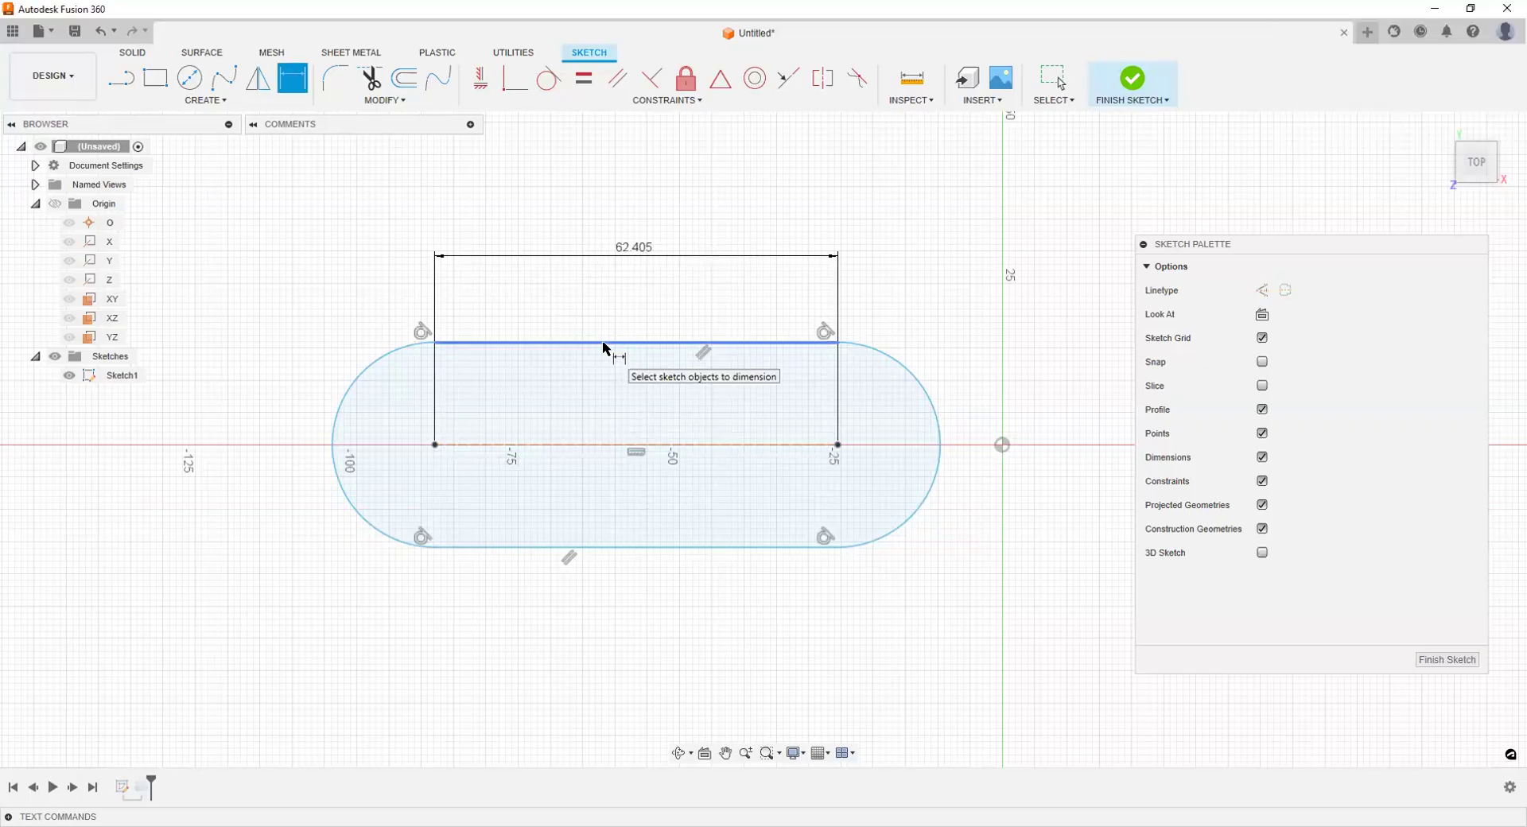
Step: Dimension the slot's width between its two parallel straight edges, accepting the width as drawn
click(604, 345)
click(589, 549)
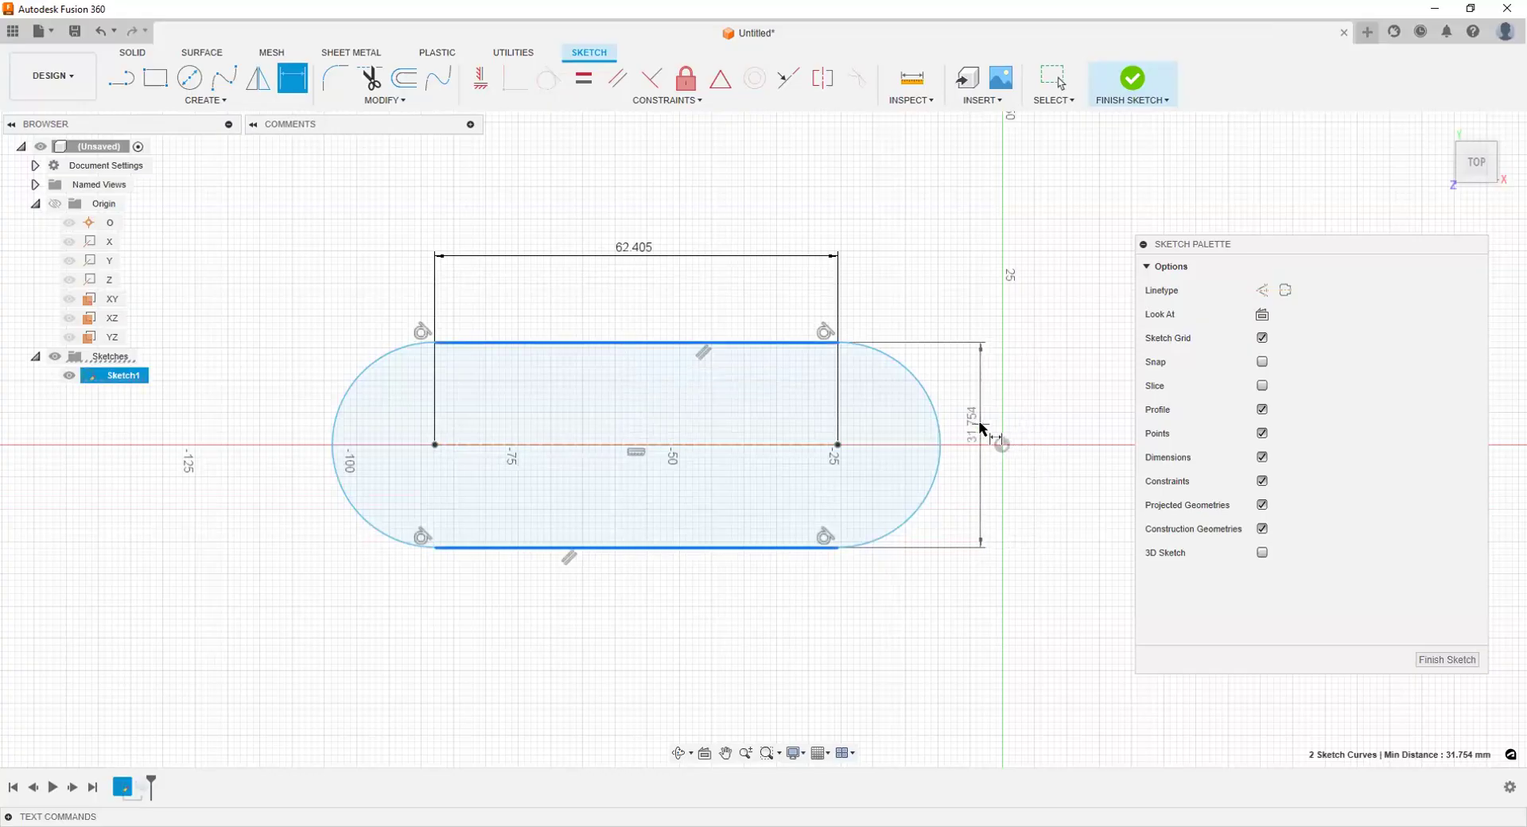
click(977, 427)
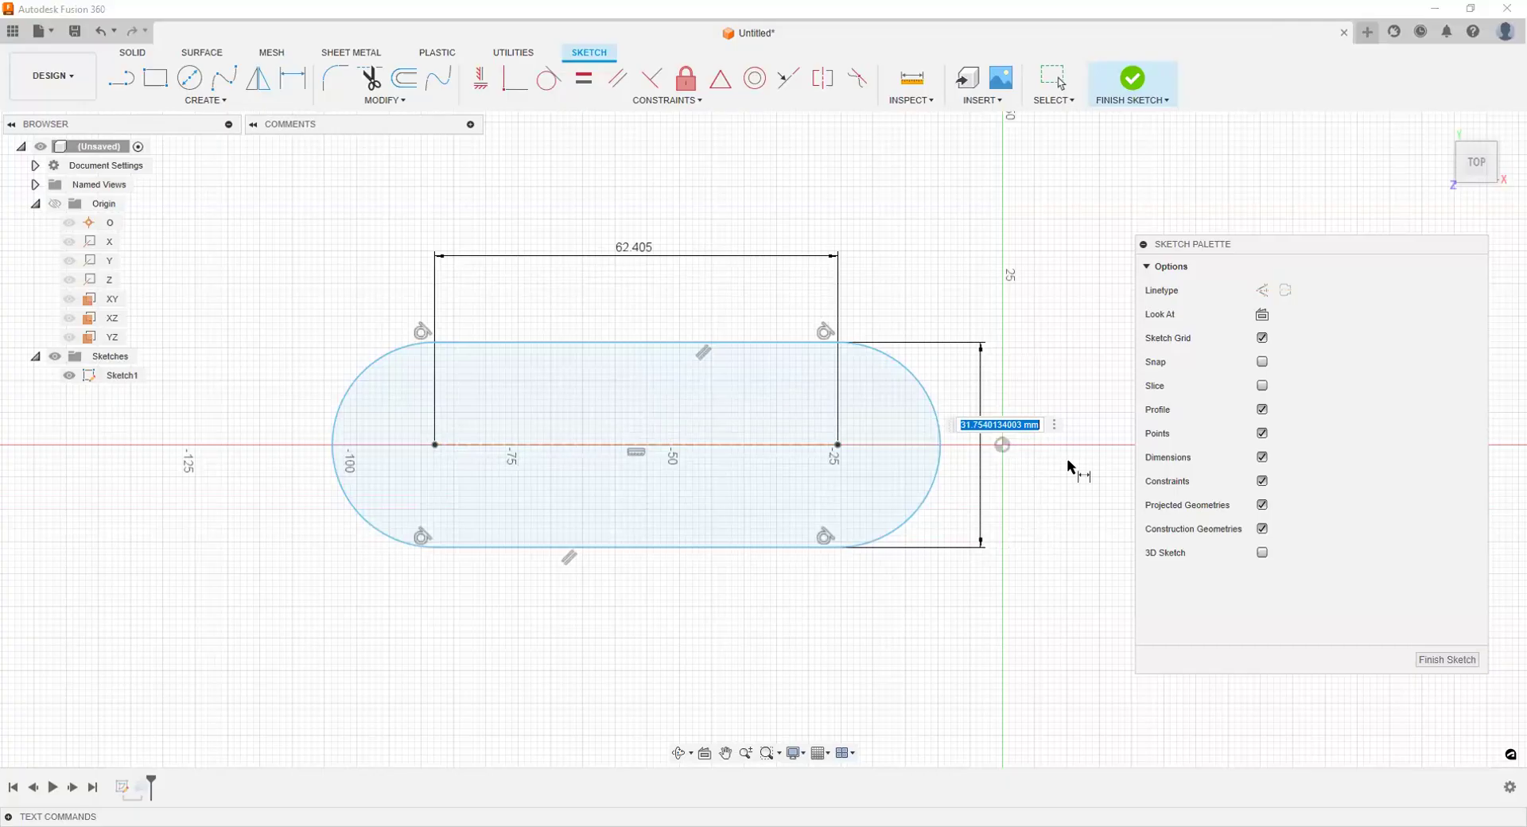
key(Return)
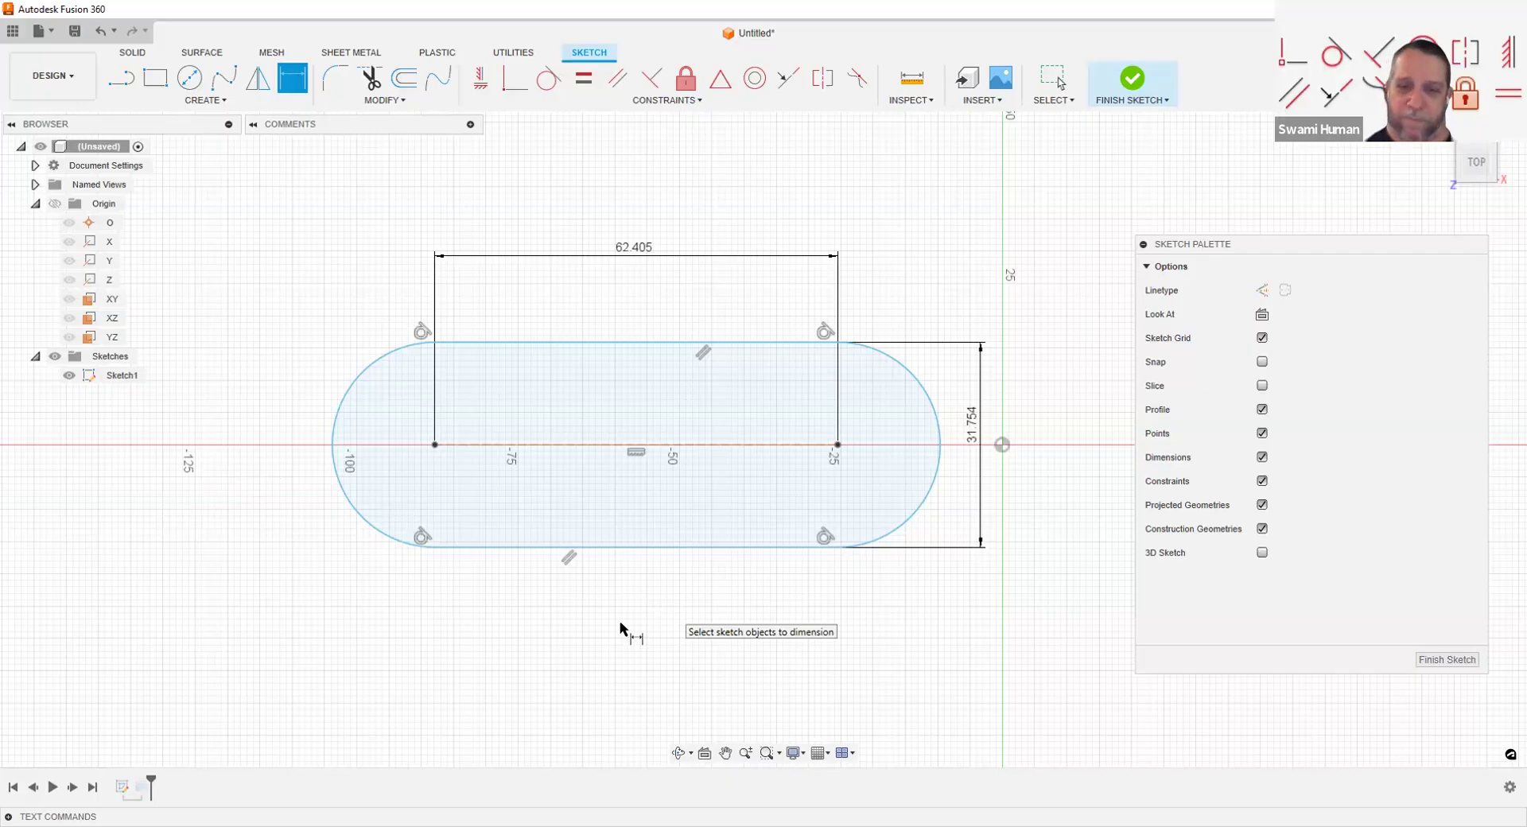
Step: Dimension the horizontal distance between the origin and the slot's nearer arc center, accepting the distance as drawn
click(1003, 446)
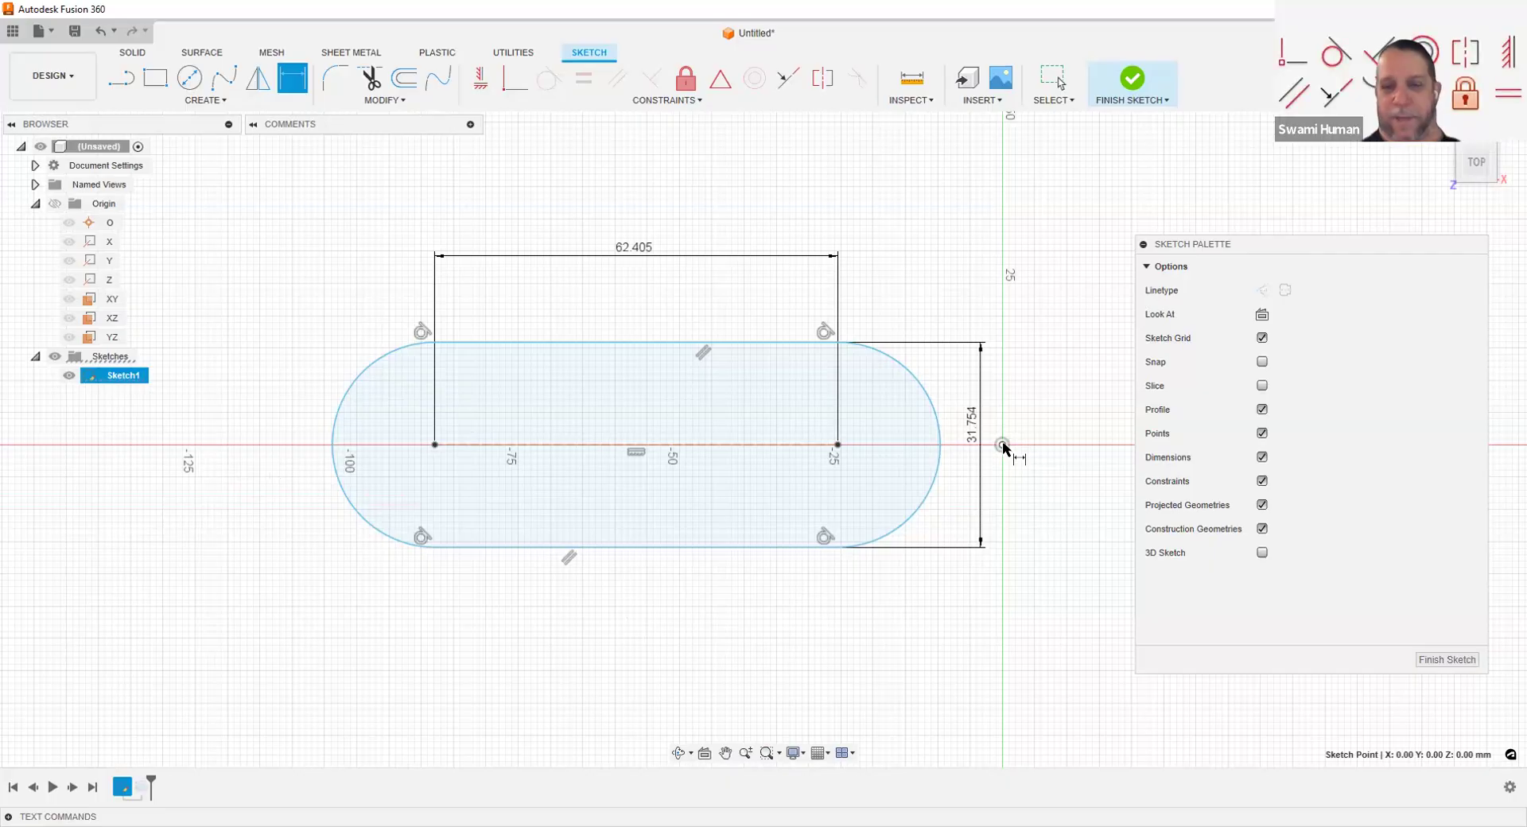
click(837, 445)
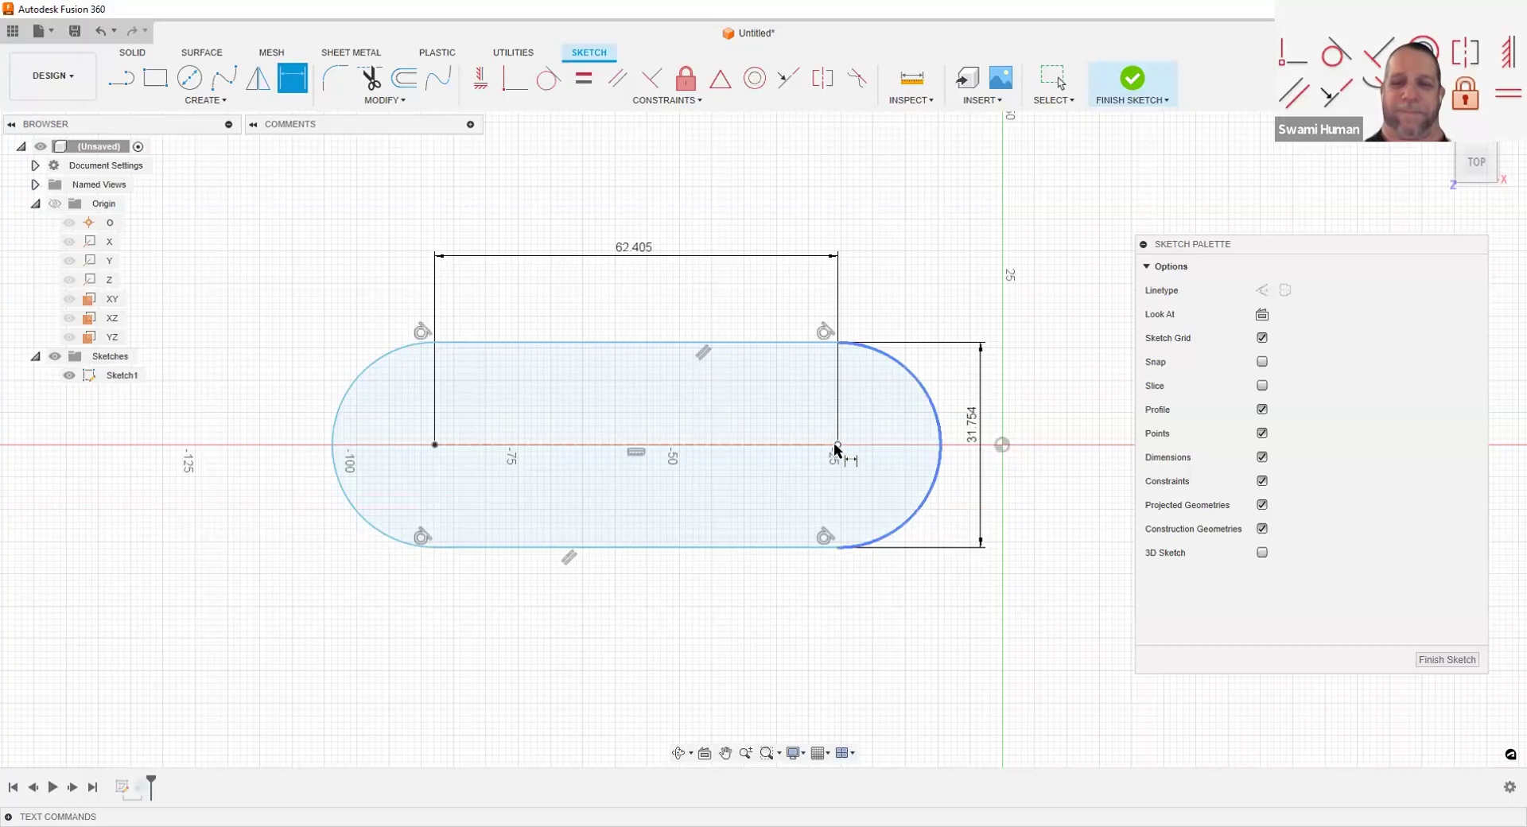
click(839, 446)
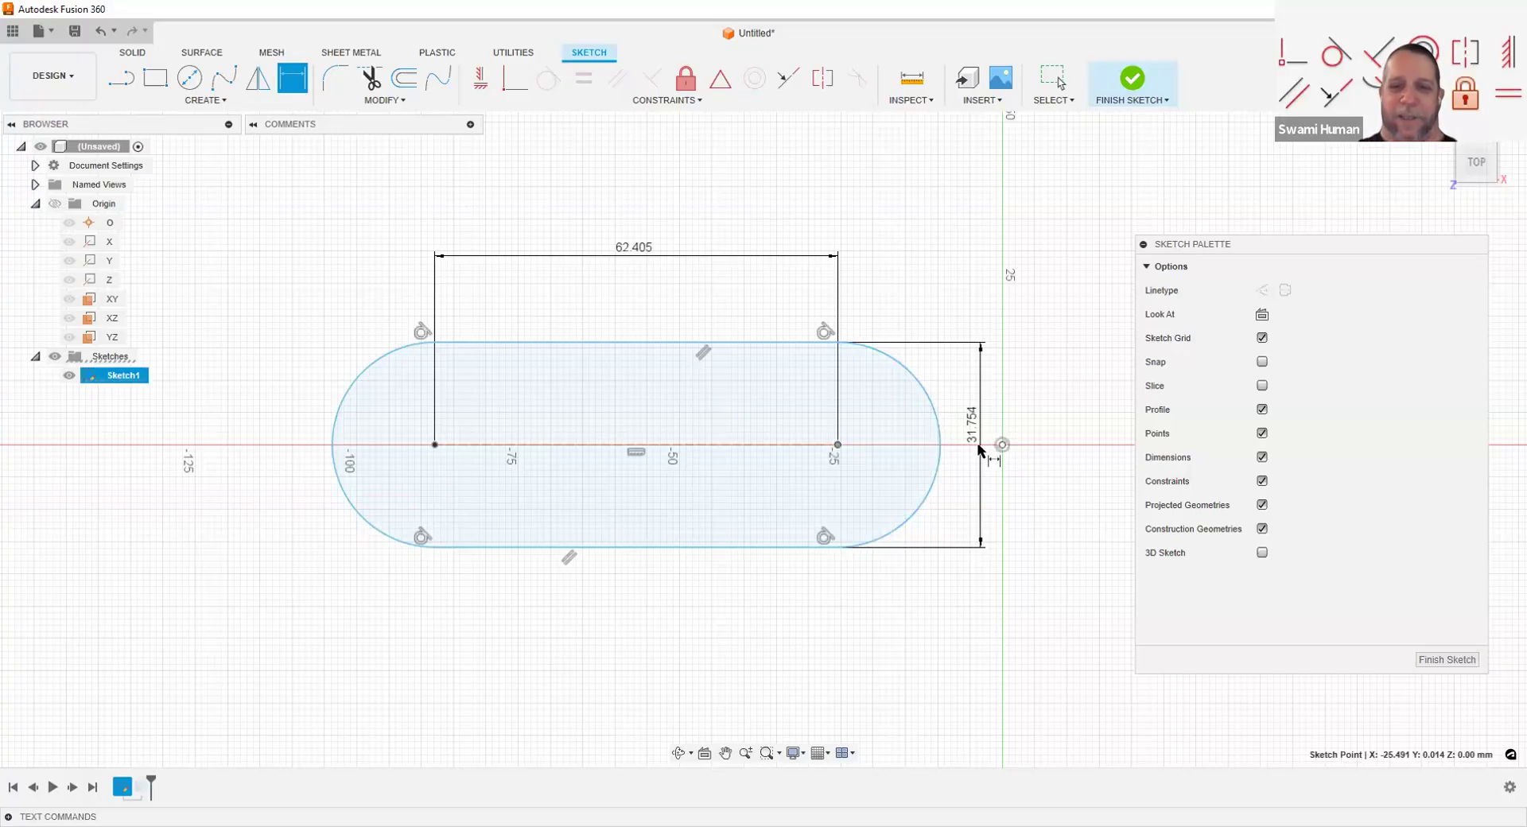
click(1002, 444)
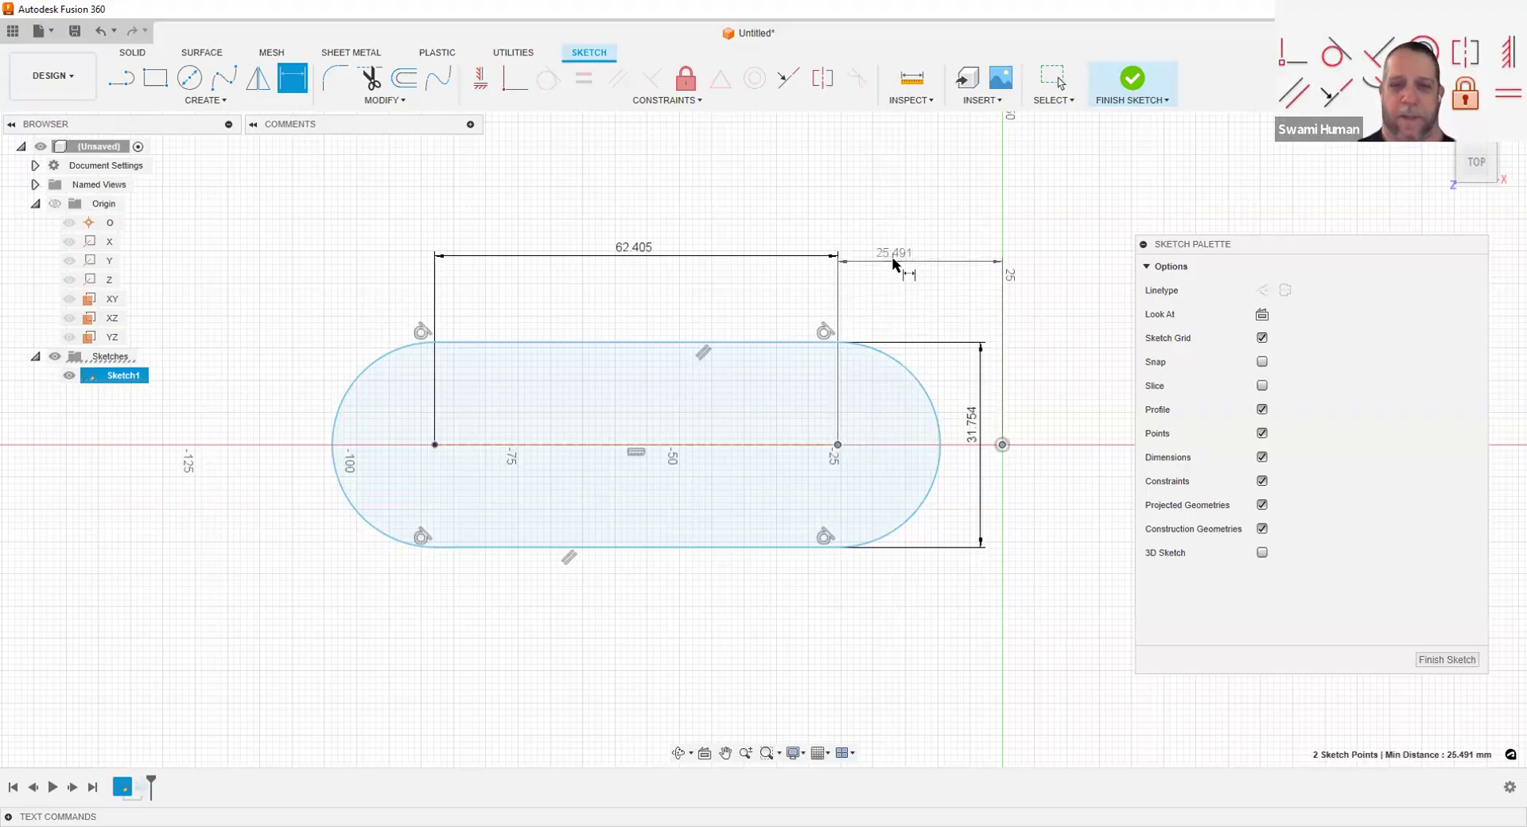
click(894, 251)
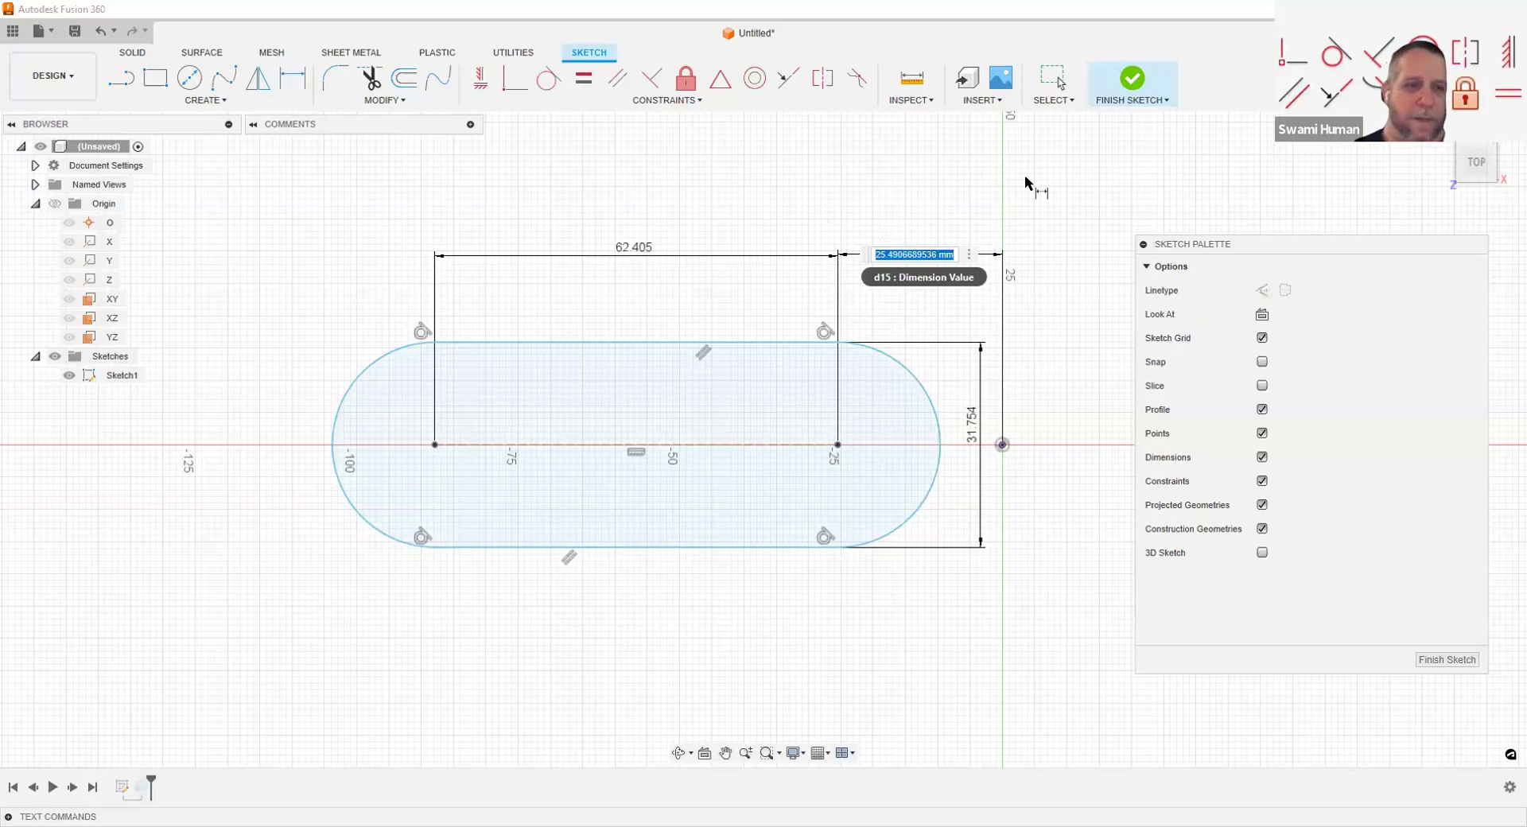
key(Return)
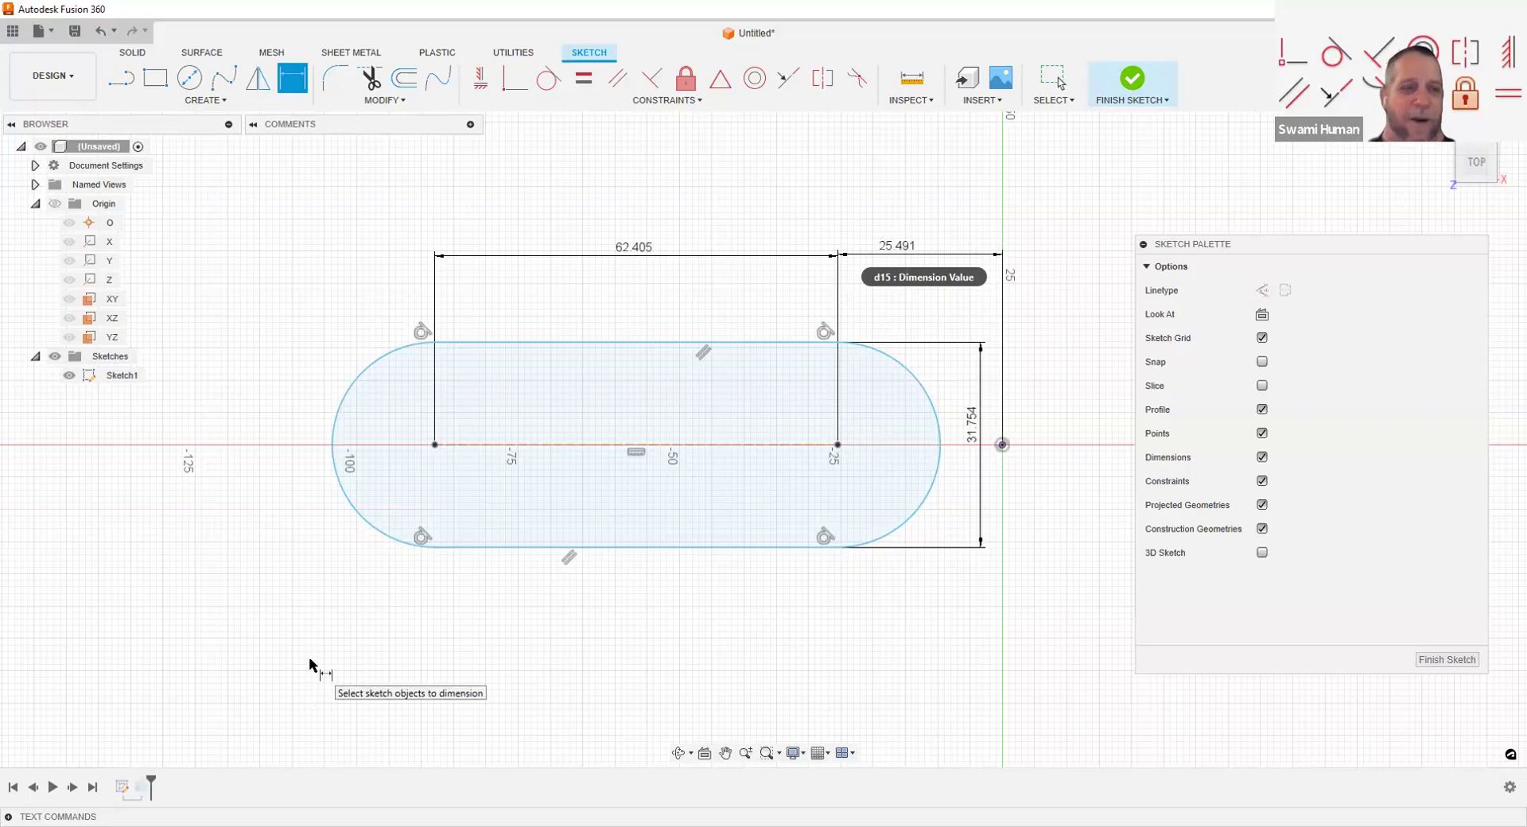
key(Escape)
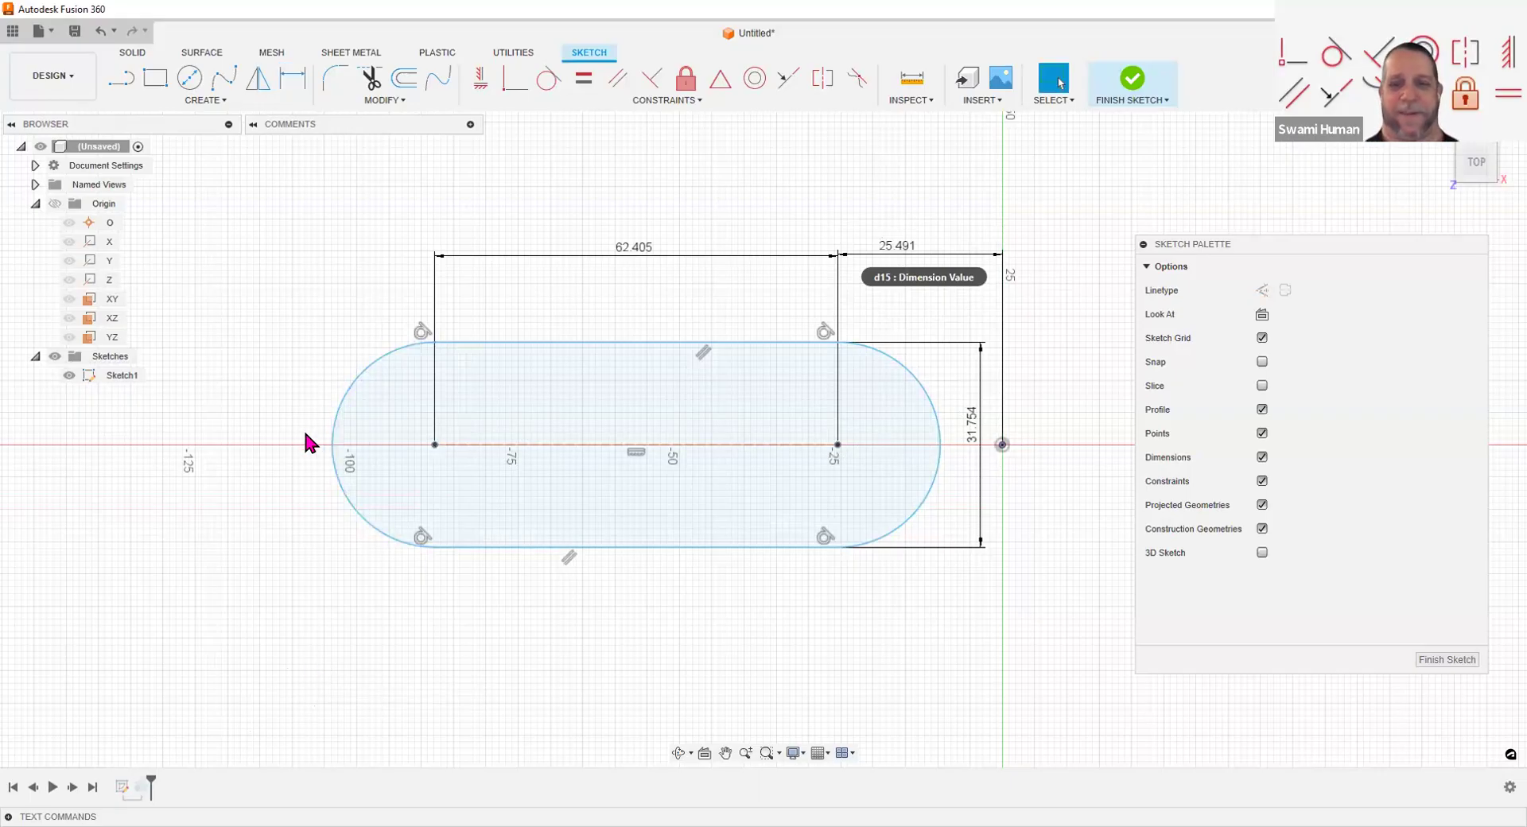
Step: Probe the slot's end arcs and arc centers for any remaining freedom of movement
click(328, 449)
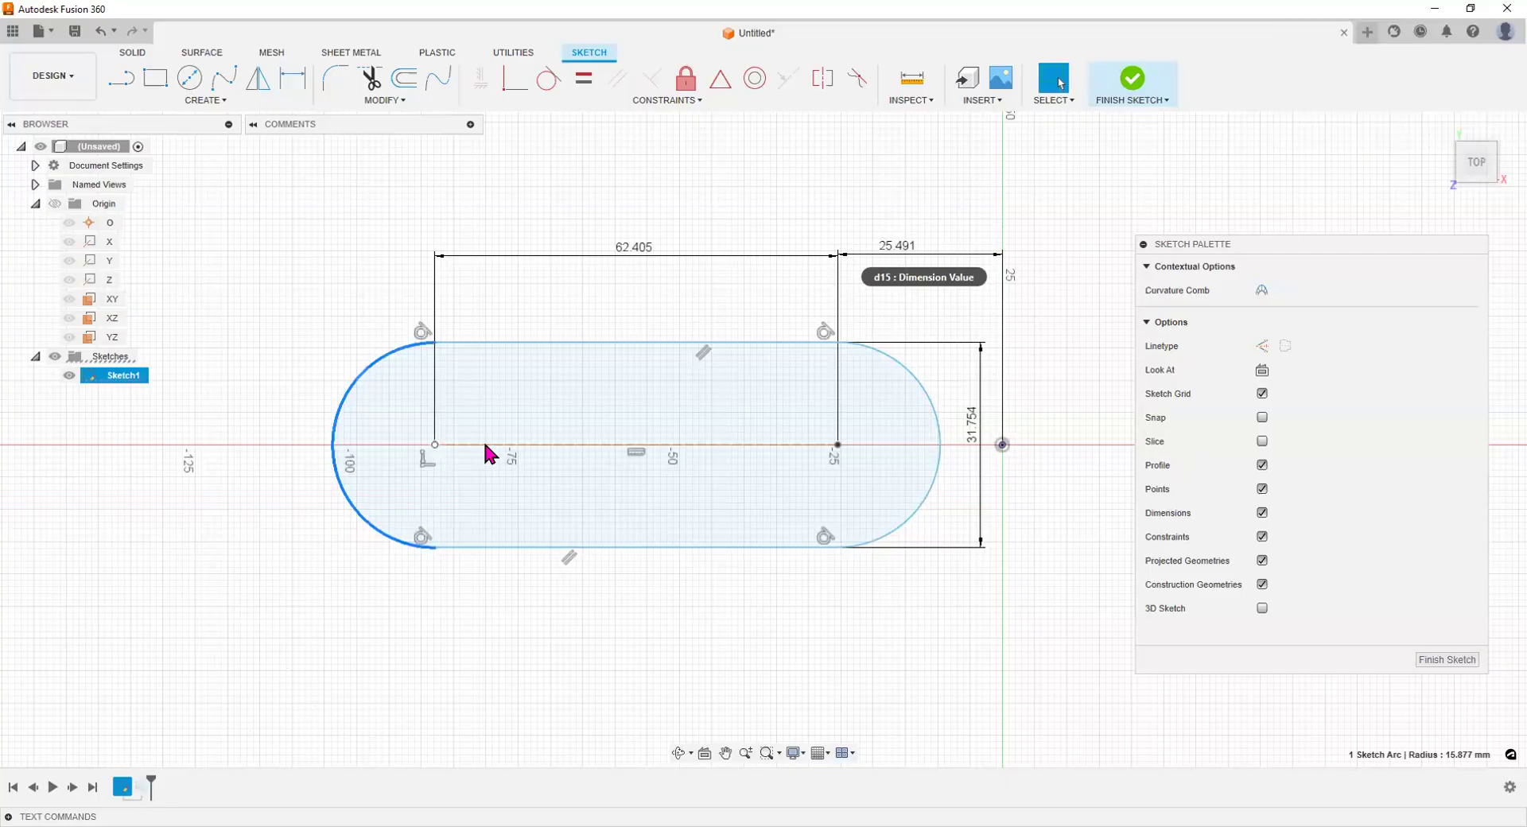
key(Escape)
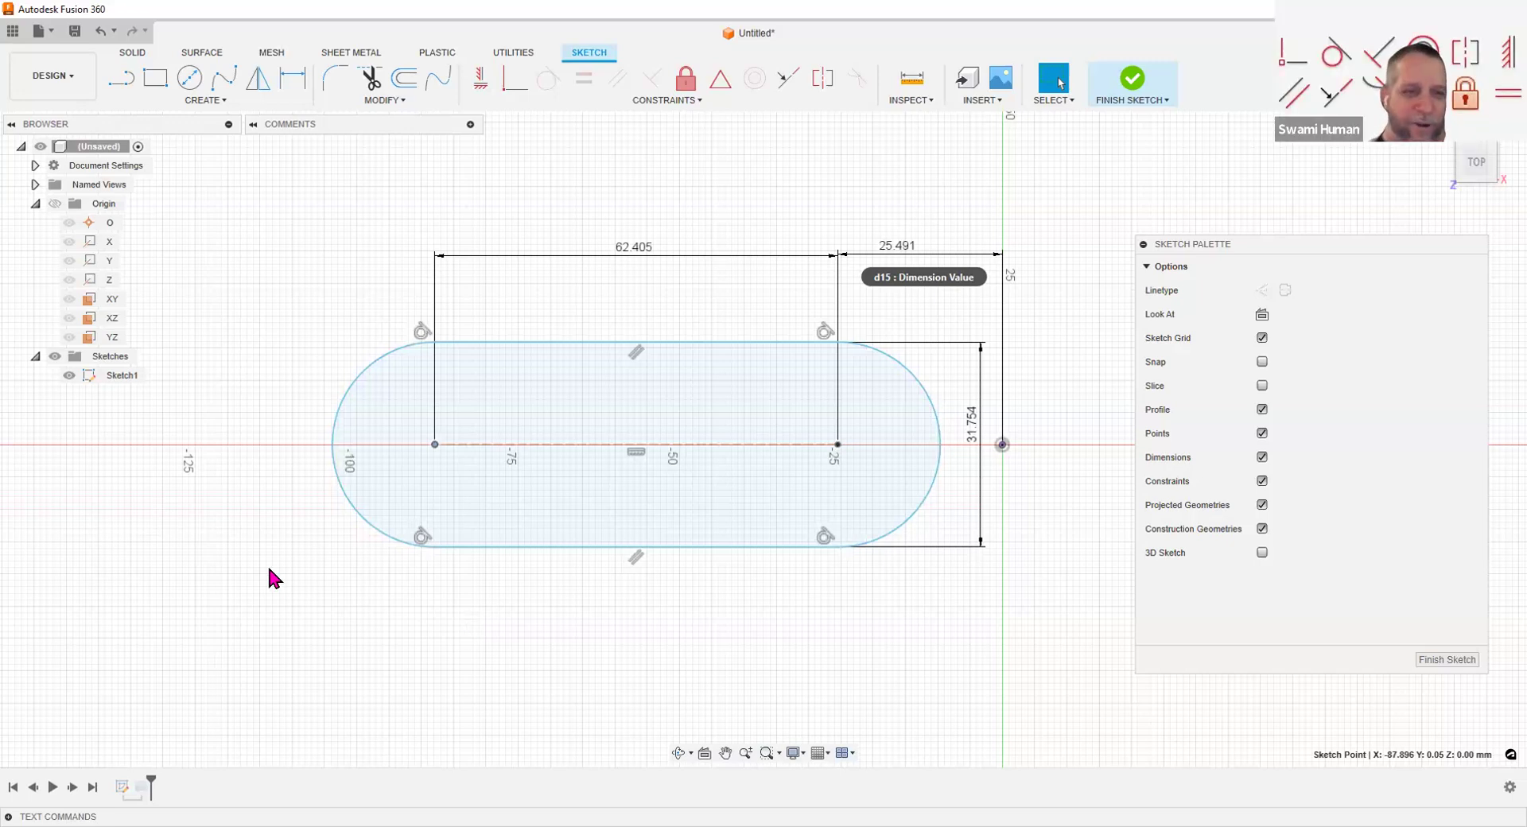
key(d)
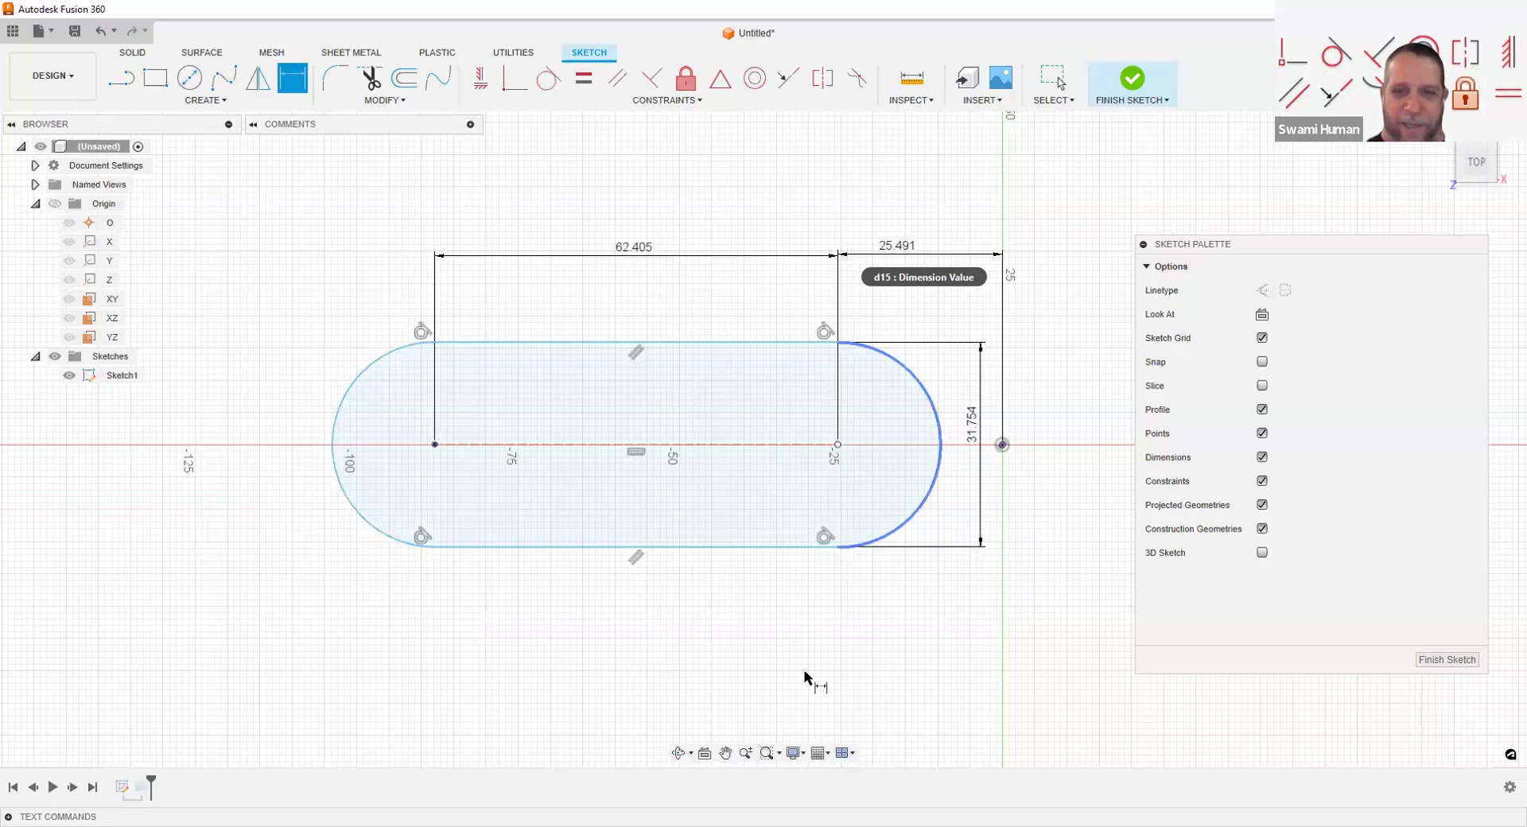
click(1058, 81)
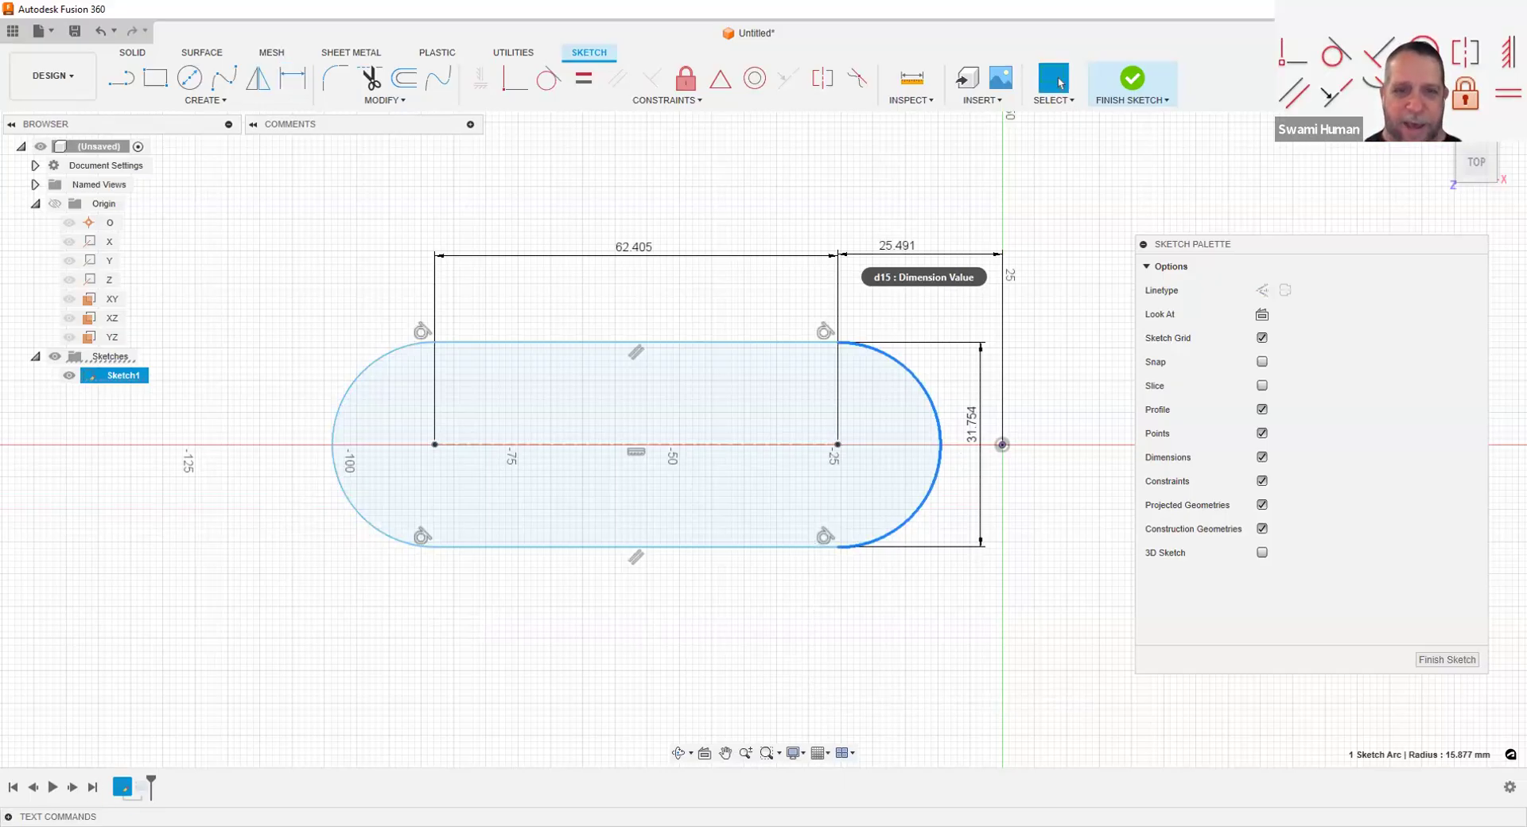
Step: Run the Sketch.ShowUnderconstrained text command to check which slot geometry is under-constrained, and clear the resulting selection
click(8, 816)
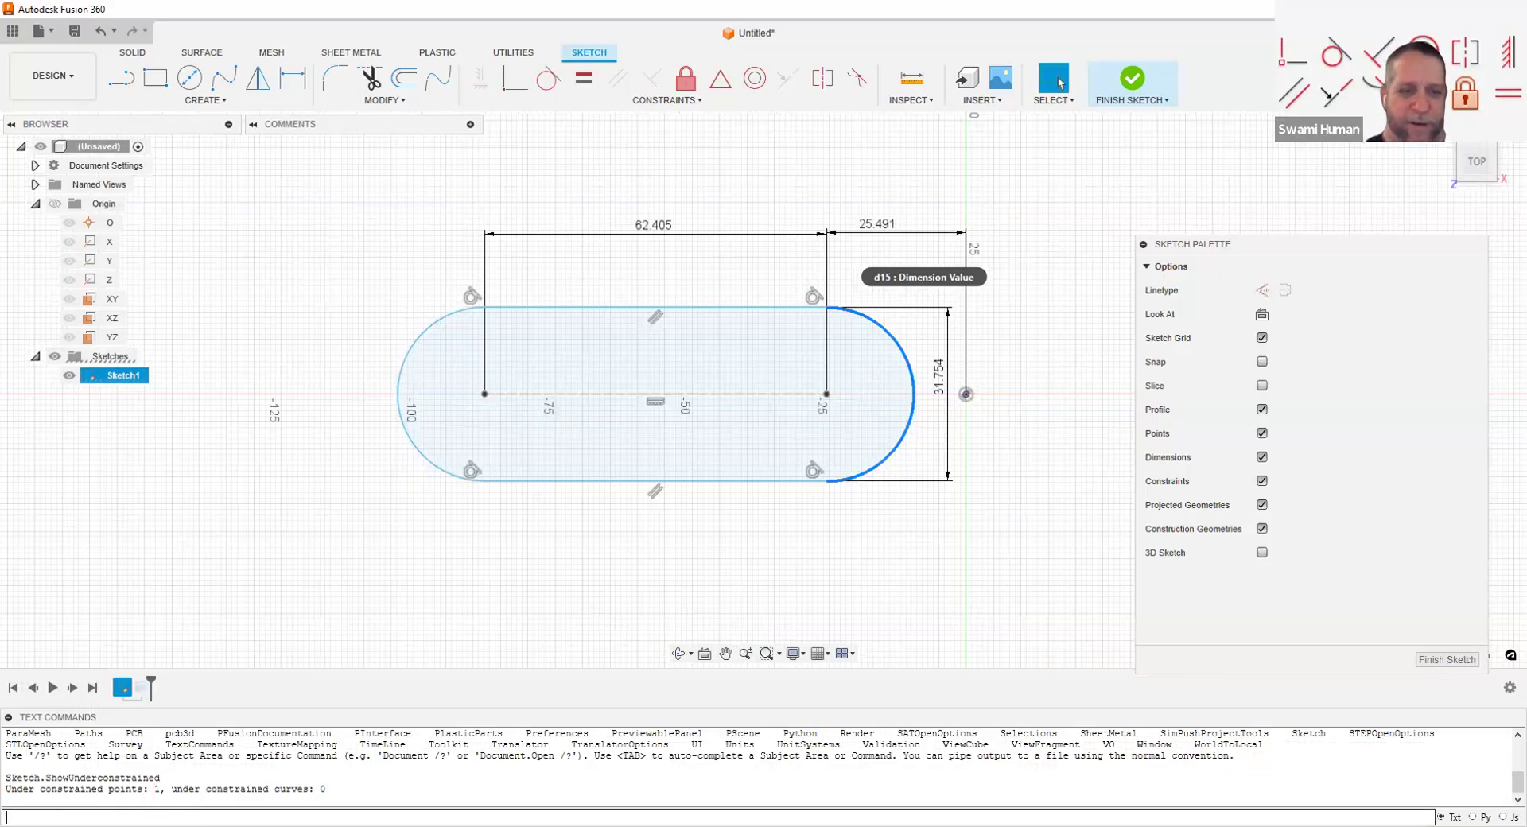
key(Up)
key(Return)
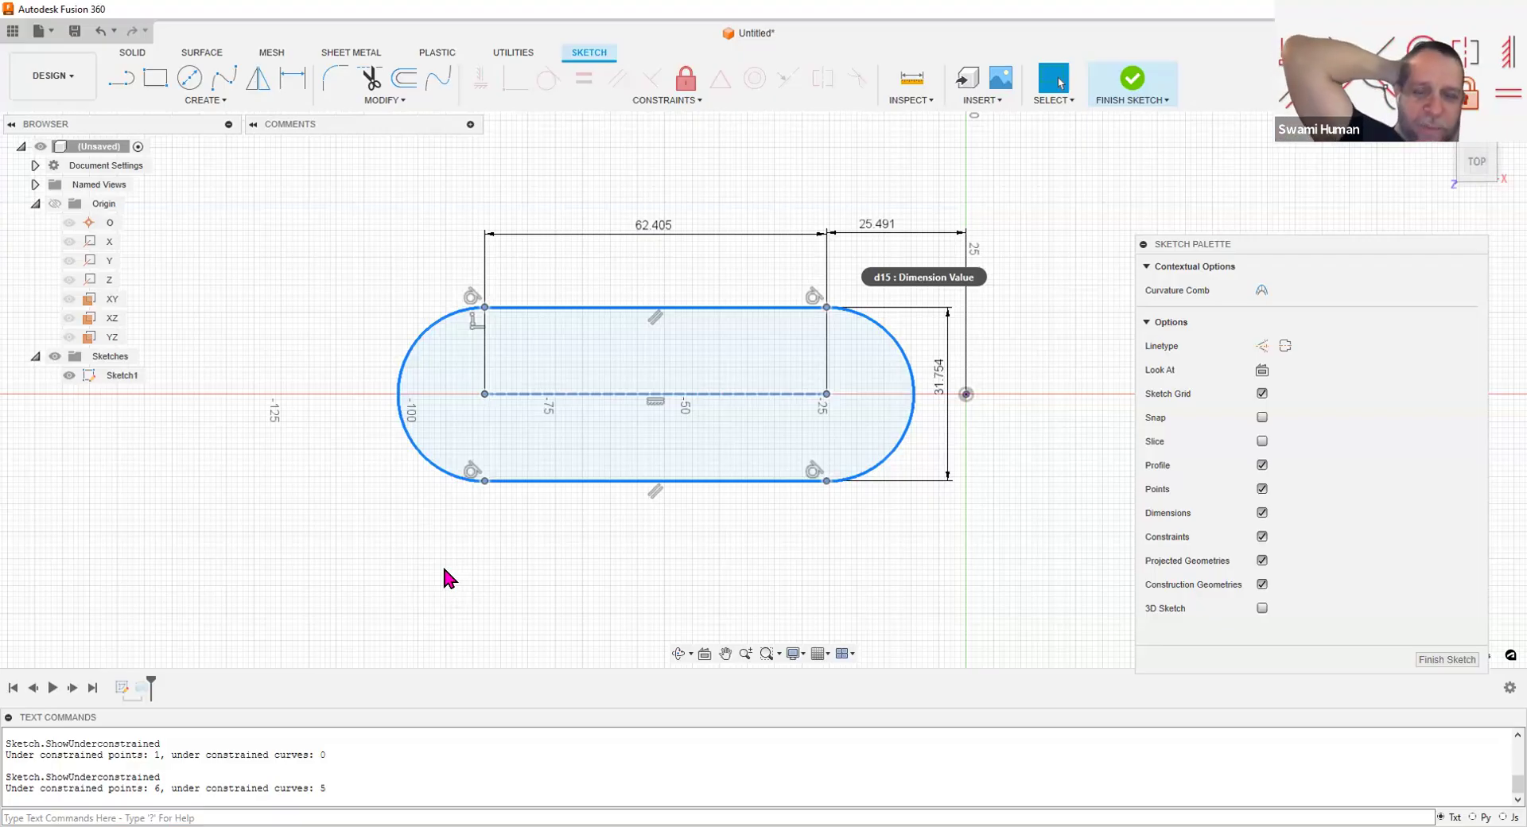
click(513, 529)
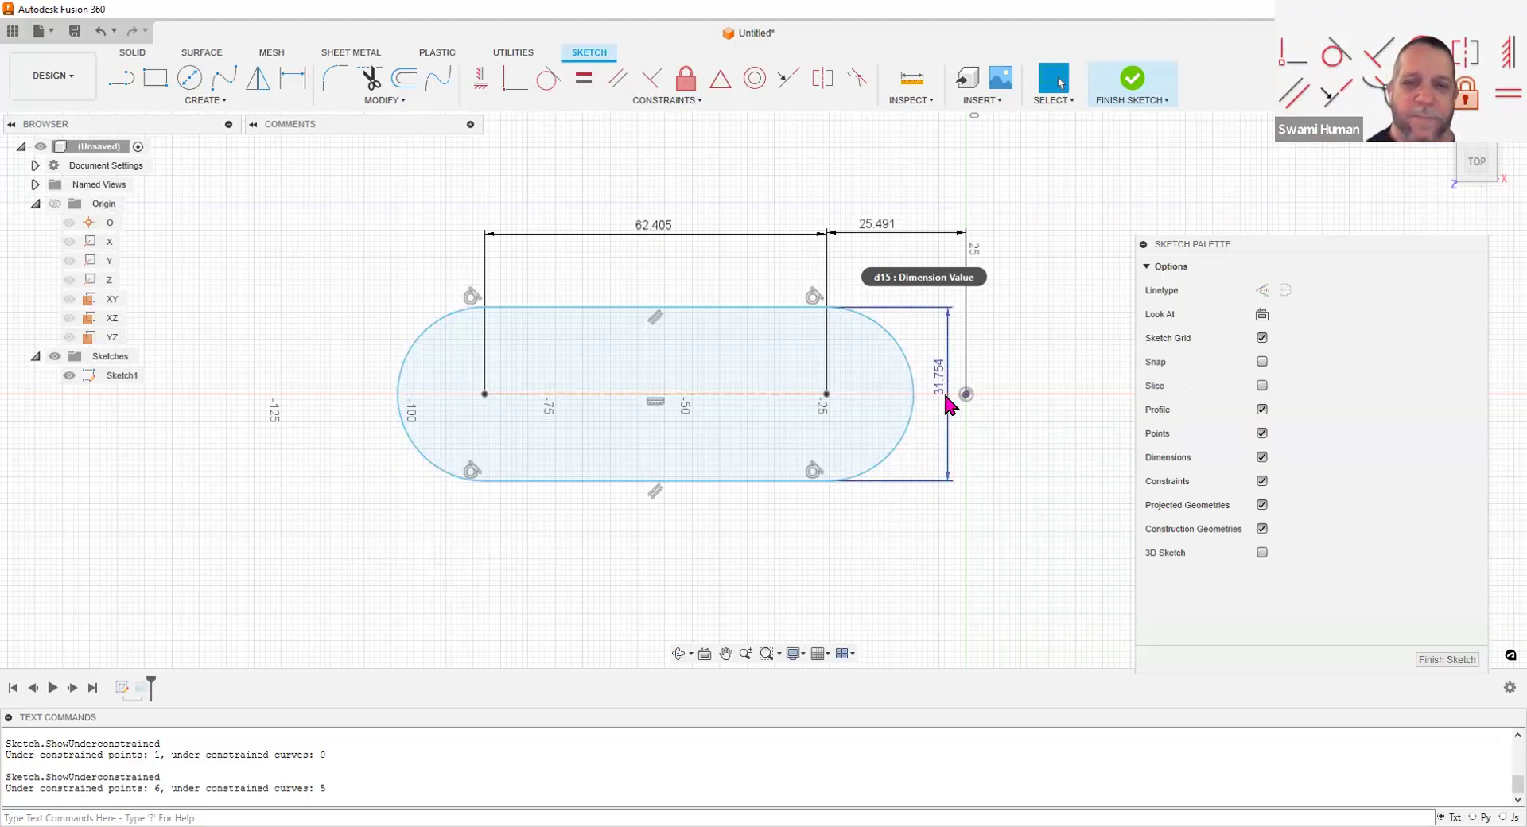
Step: Delete the dimension between the slot and the origin, and attach the slot's nearer arc center to the origin
click(911, 233)
key(Delete)
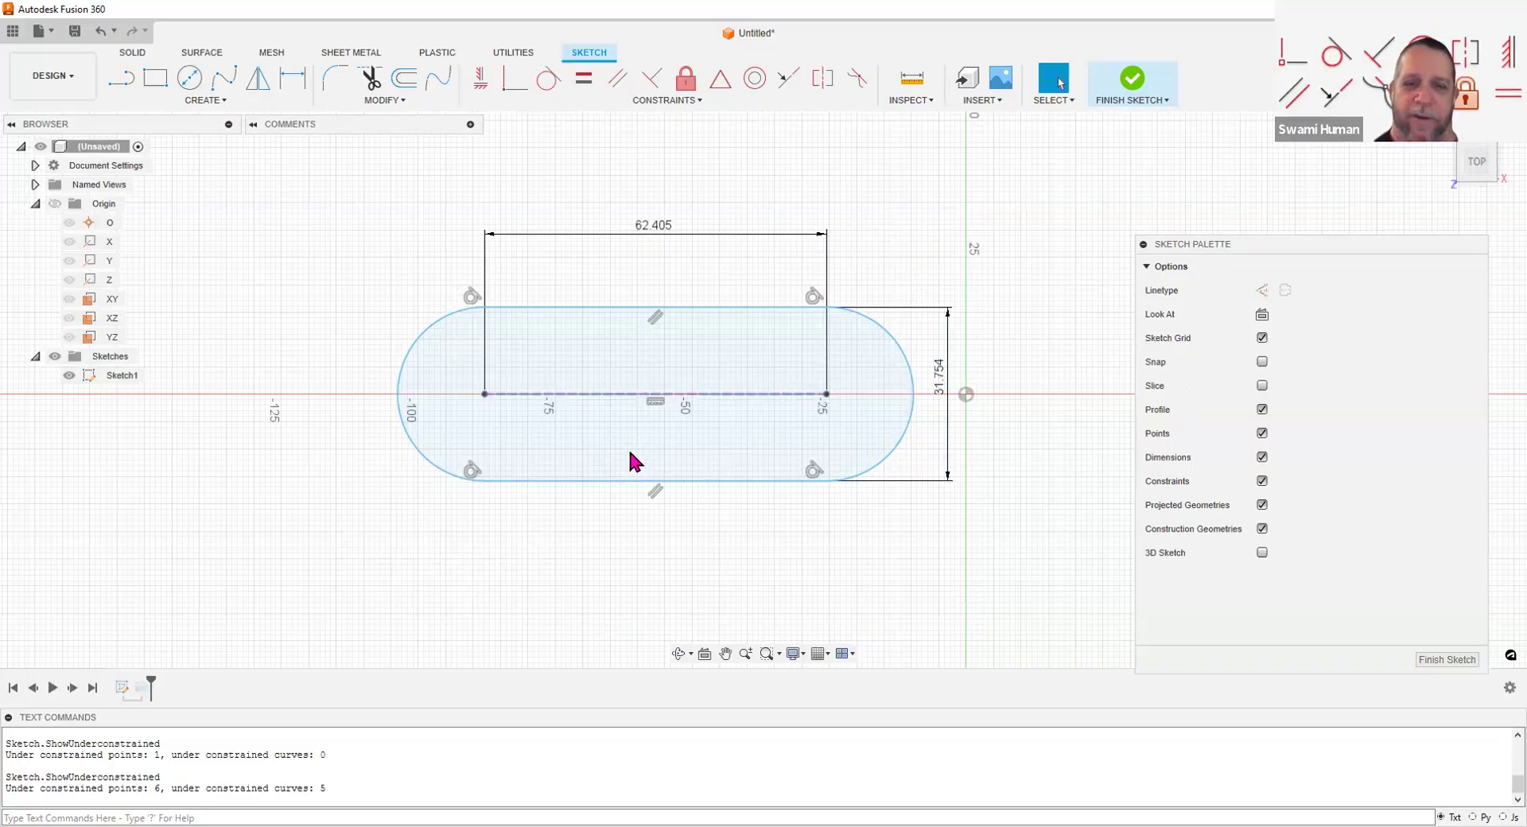
mouse_move(652, 389)
mouse_down()
mouse_move(964, 394)
mouse_move(709, 422)
mouse_move(845, 422)
mouse_up()
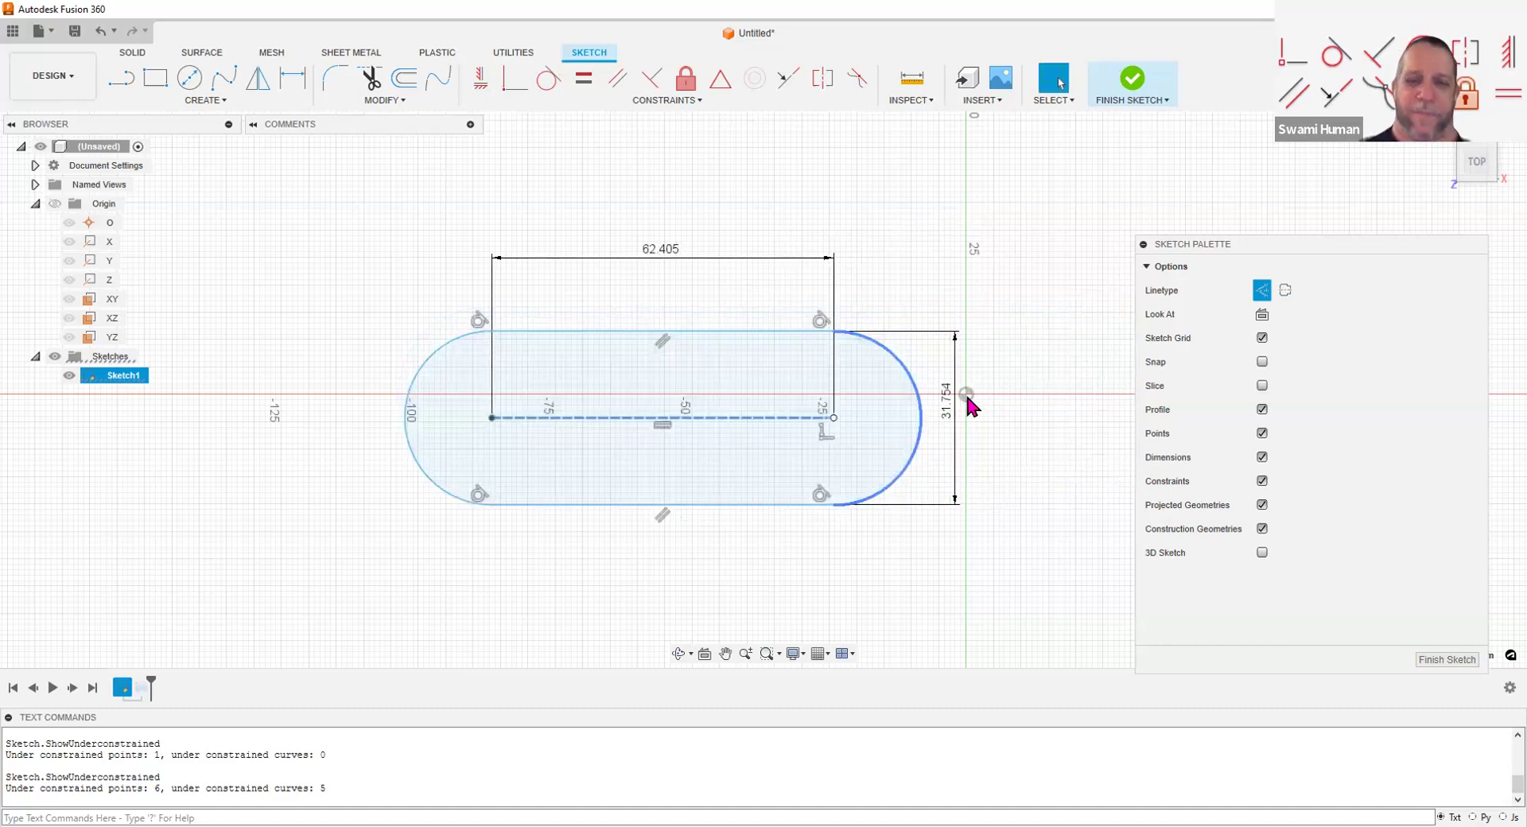
drag(963, 400, 966, 395)
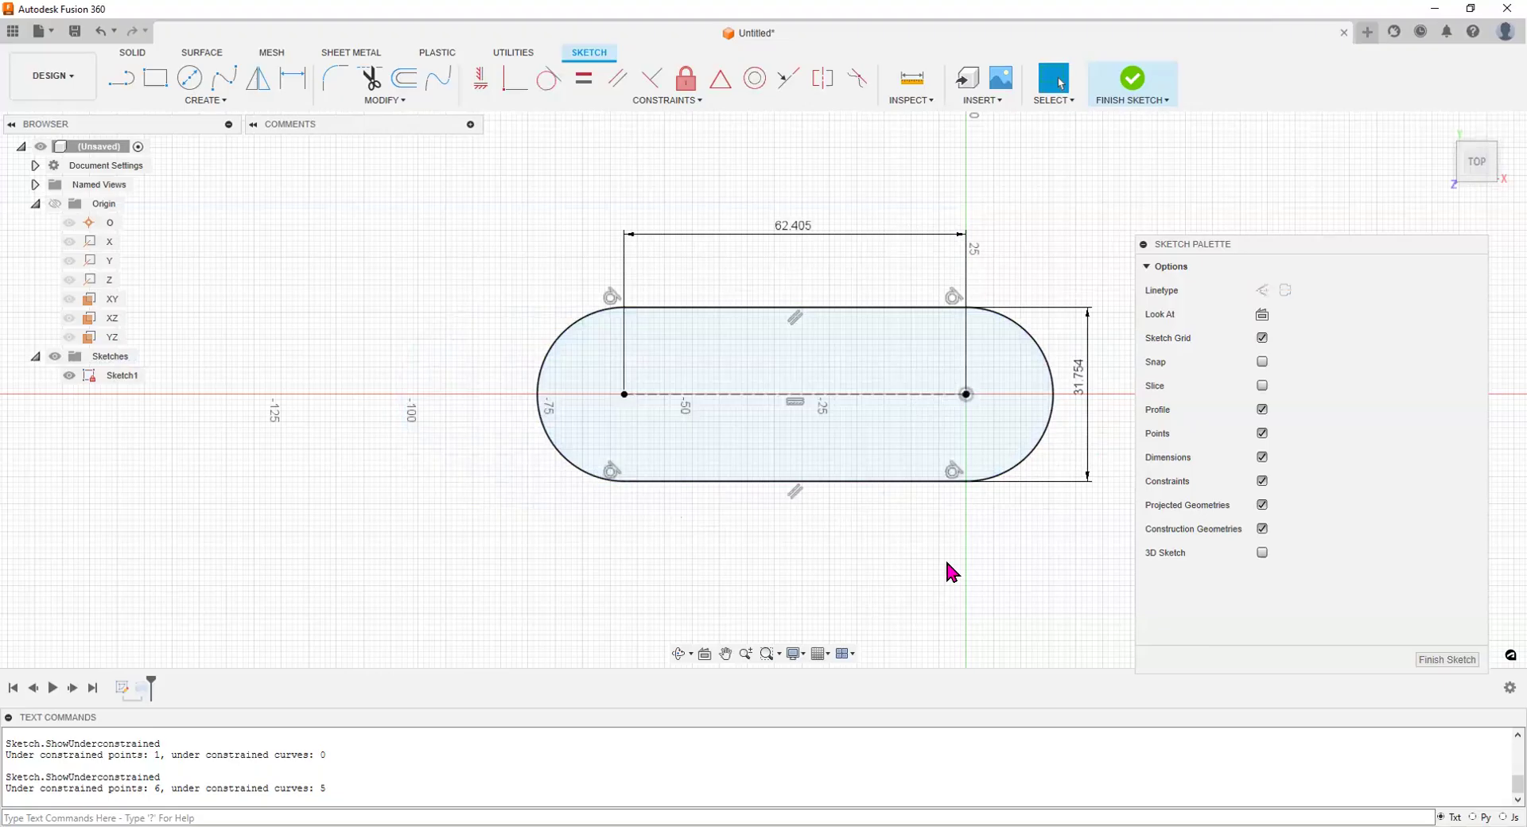
Step: Delete the horizontal constraint from the slot's center construction line
middle_drag(929, 554, 708, 562)
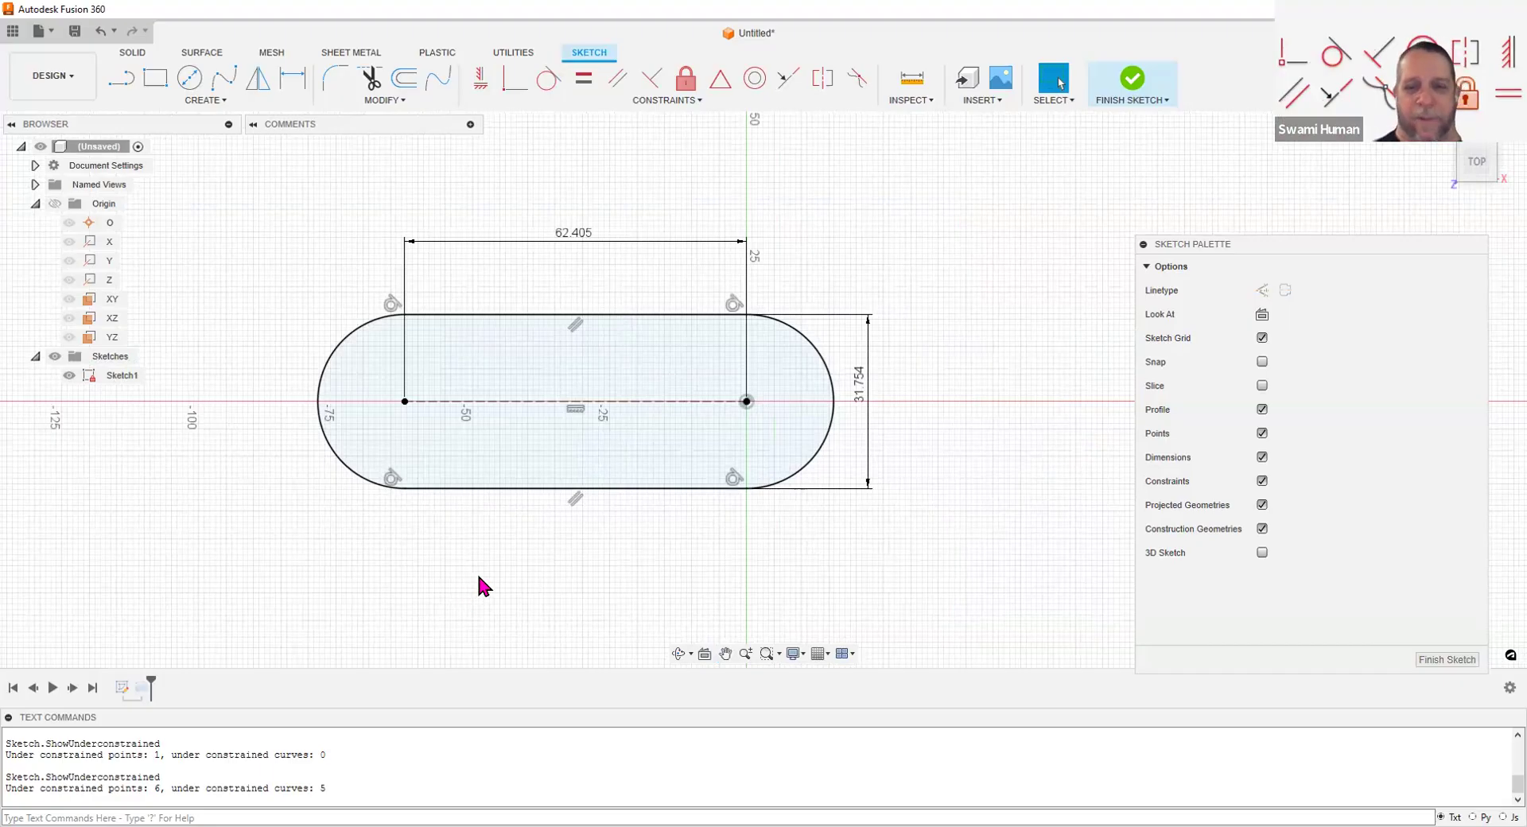
click(578, 409)
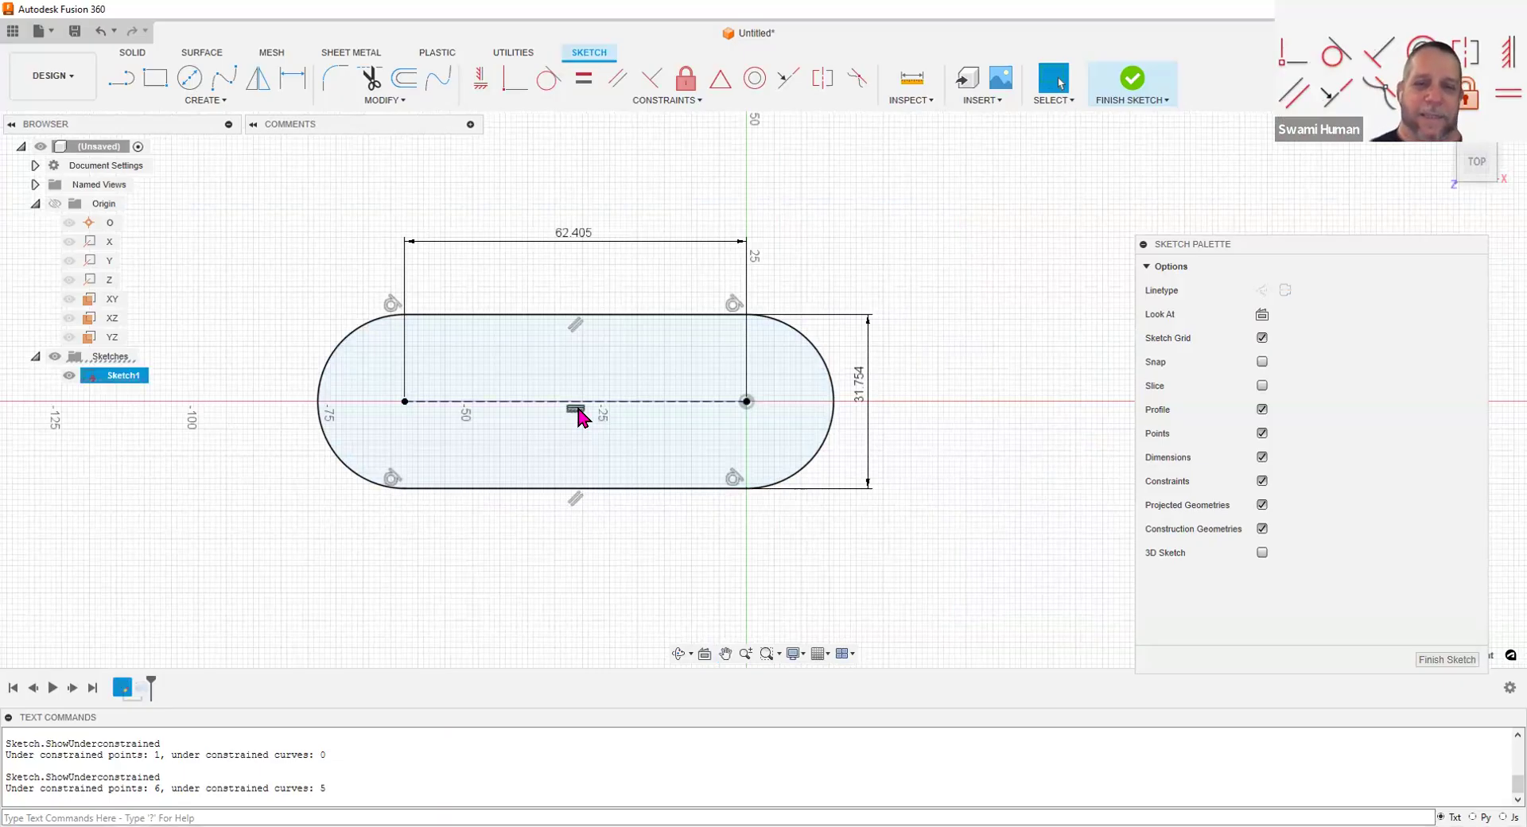
key(Delete)
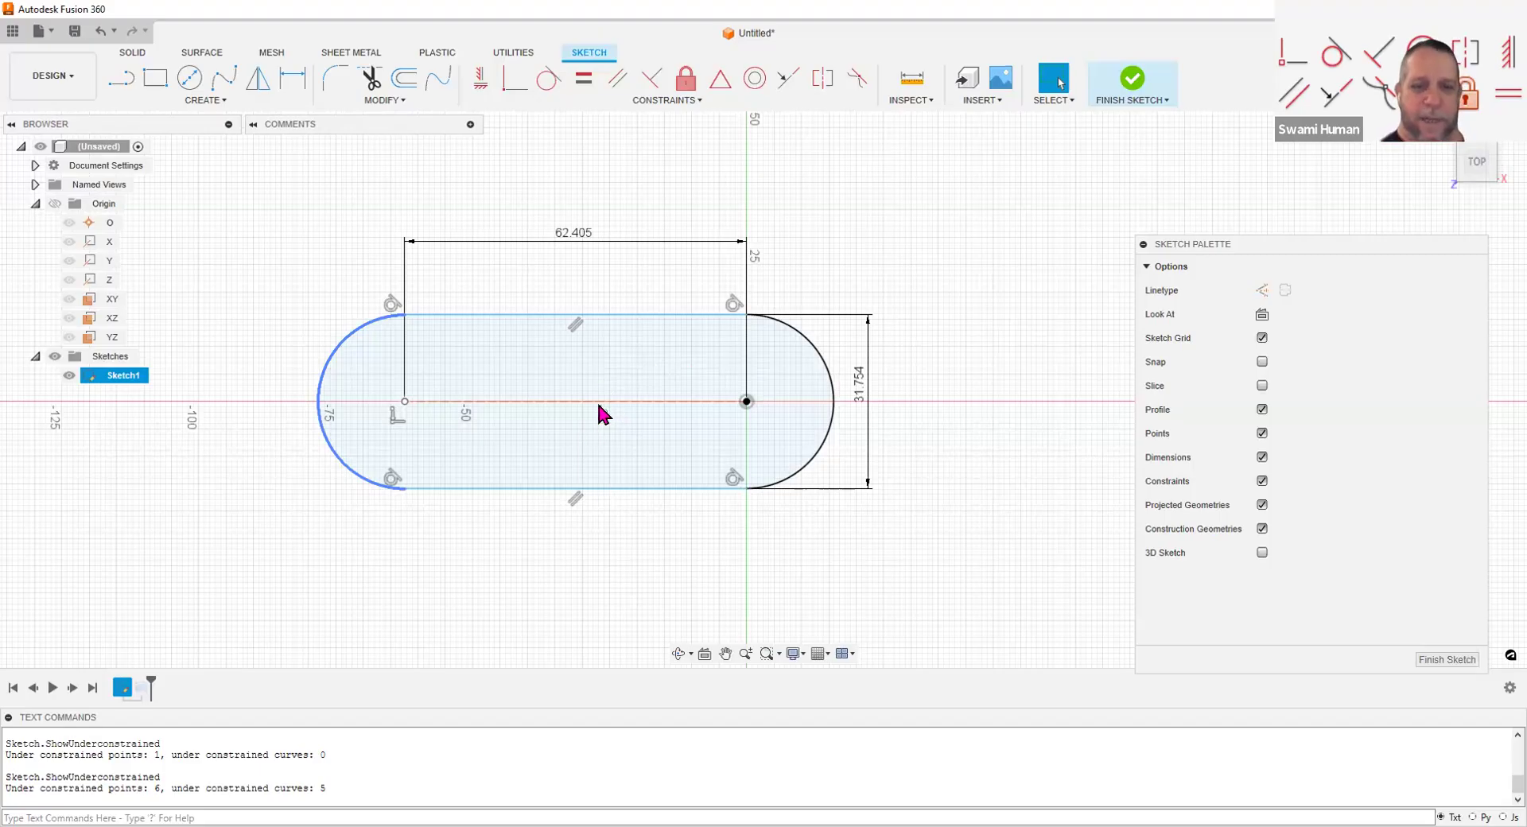
Step: Swing the slot's free end upward about the origin so the slot lies tilted above the horizontal axis
mouse_move(404, 408)
mouse_down()
mouse_move(390, 406)
mouse_move(405, 389)
mouse_up()
click(403, 396)
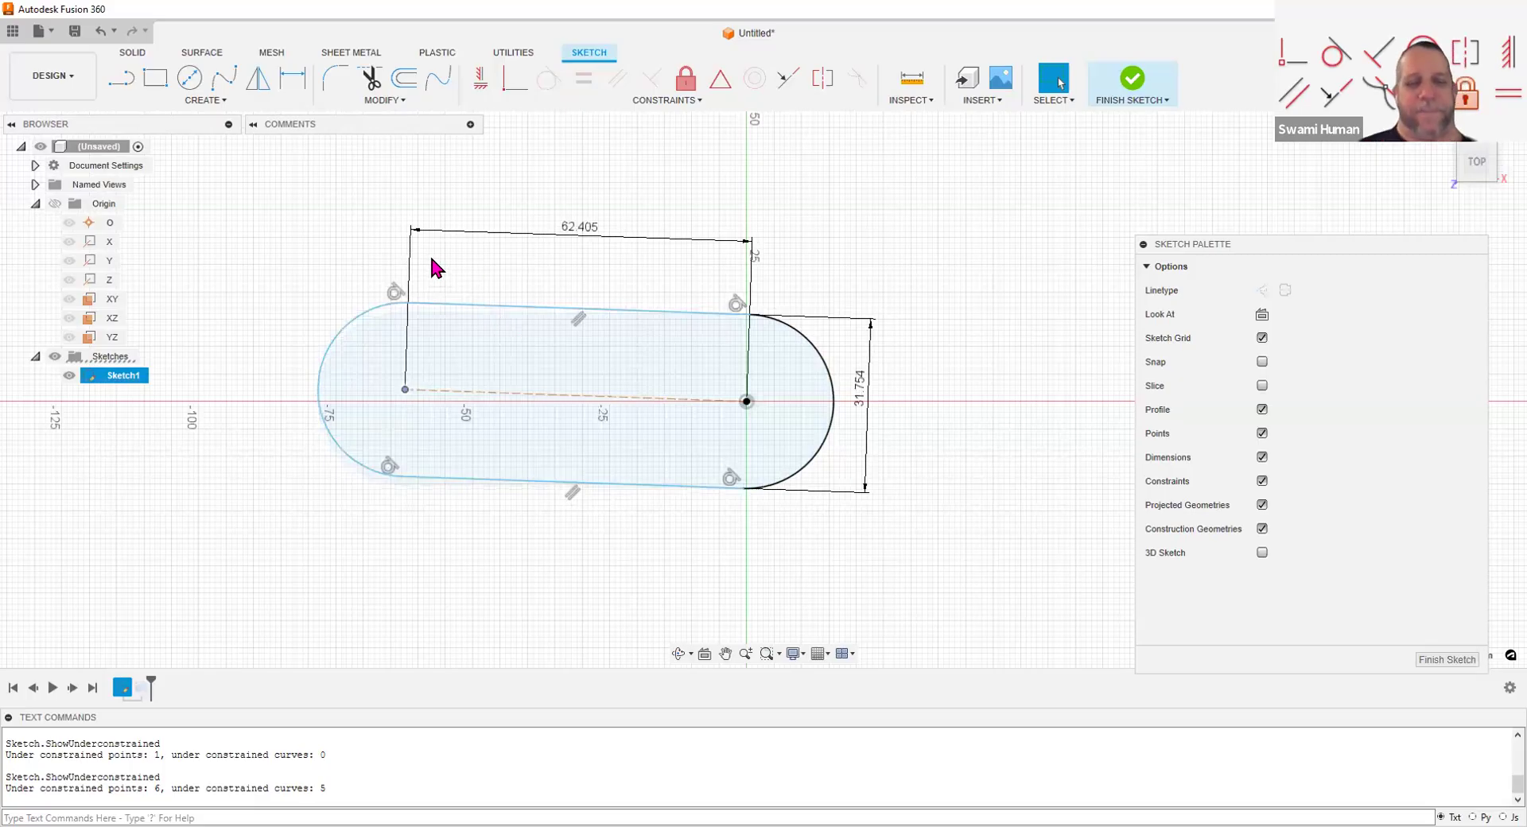
drag(437, 274, 440, 249)
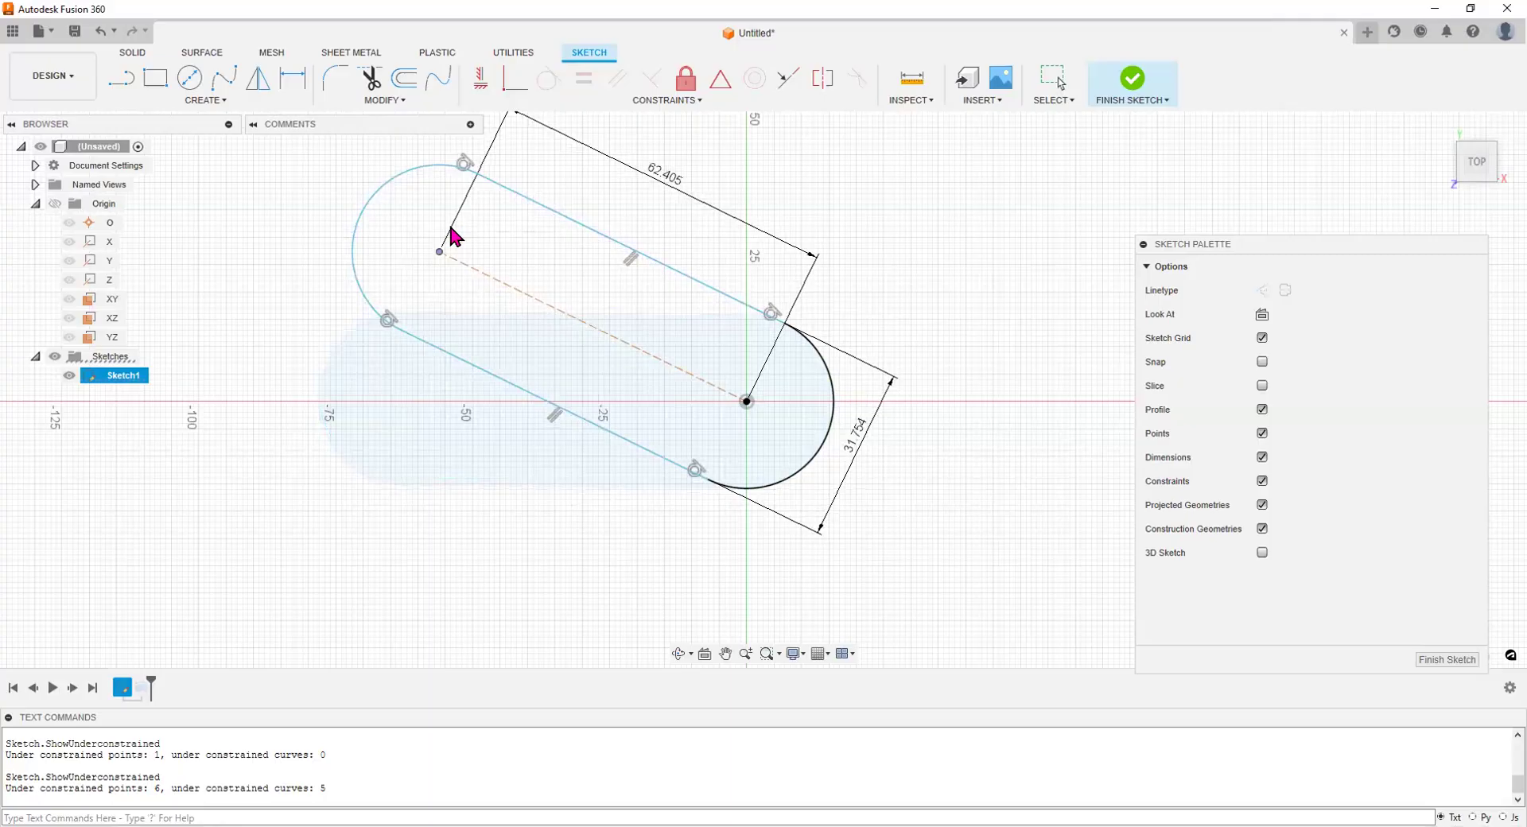
drag(421, 281, 437, 260)
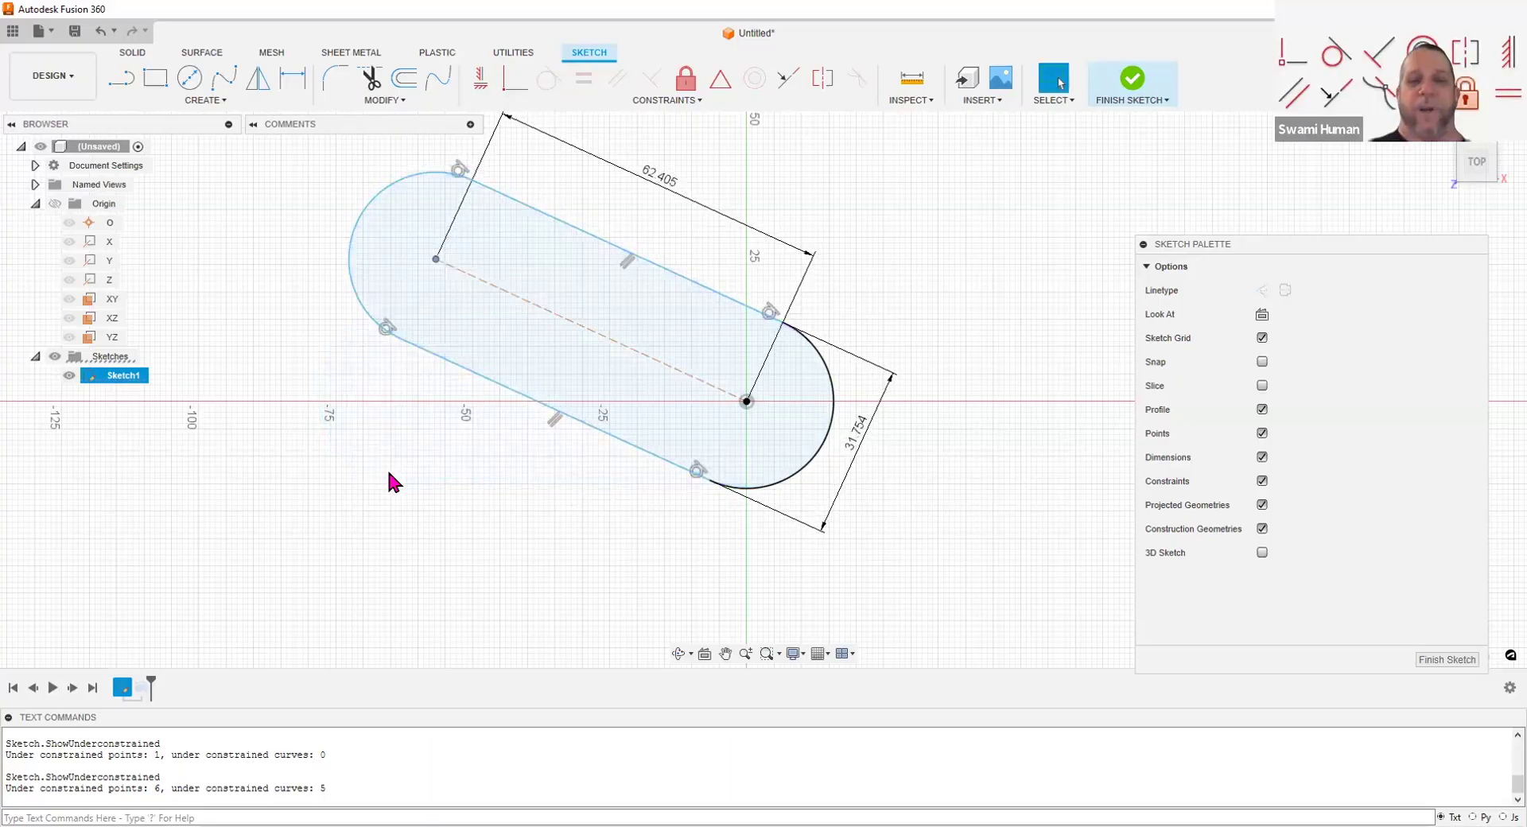
click(389, 474)
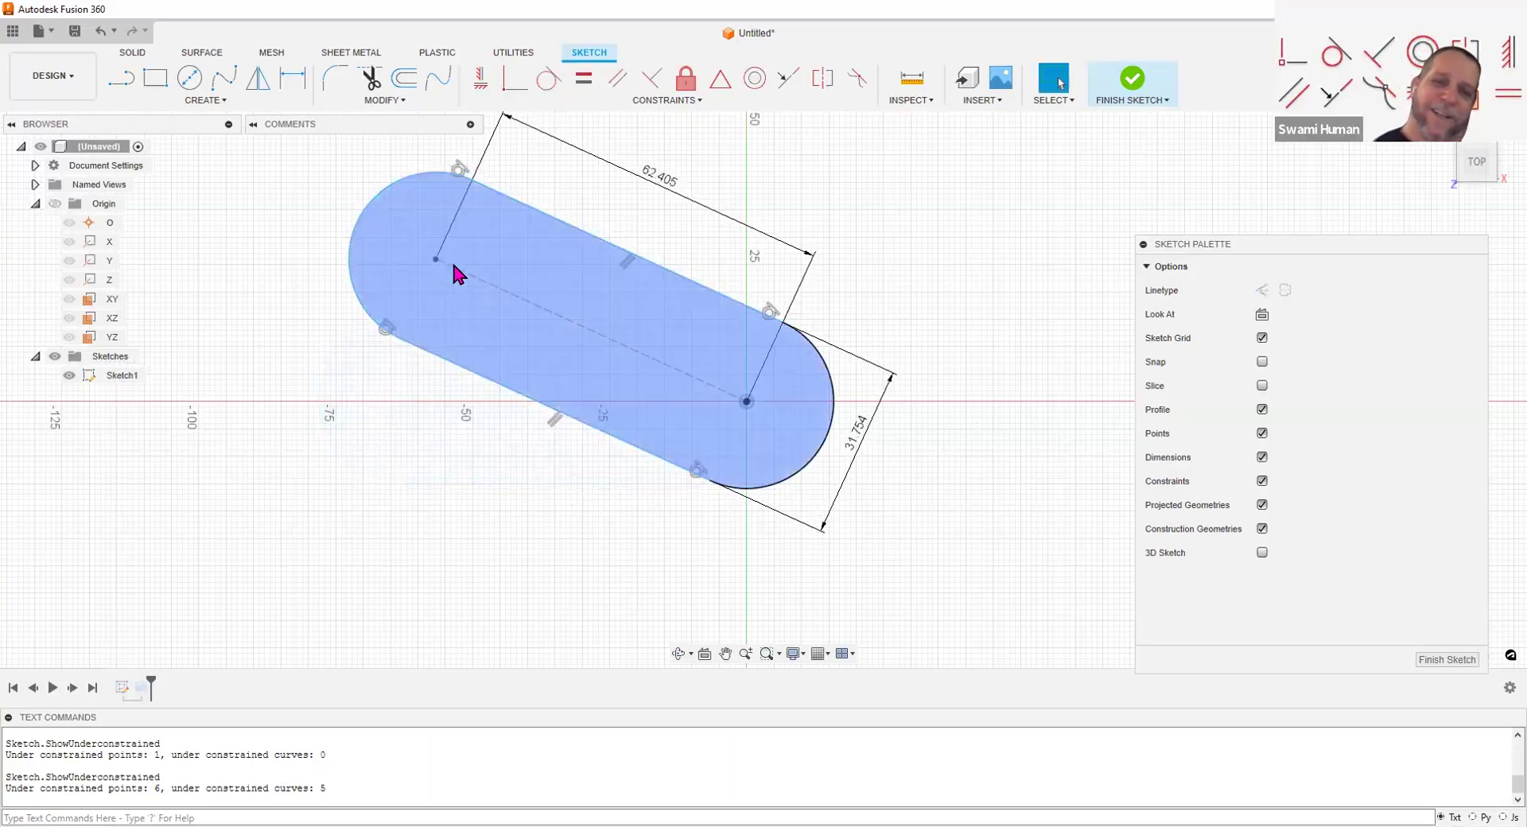
Step: Try to dimension the horizontal distance between the tilted slot's free arc center and the origin
key(d)
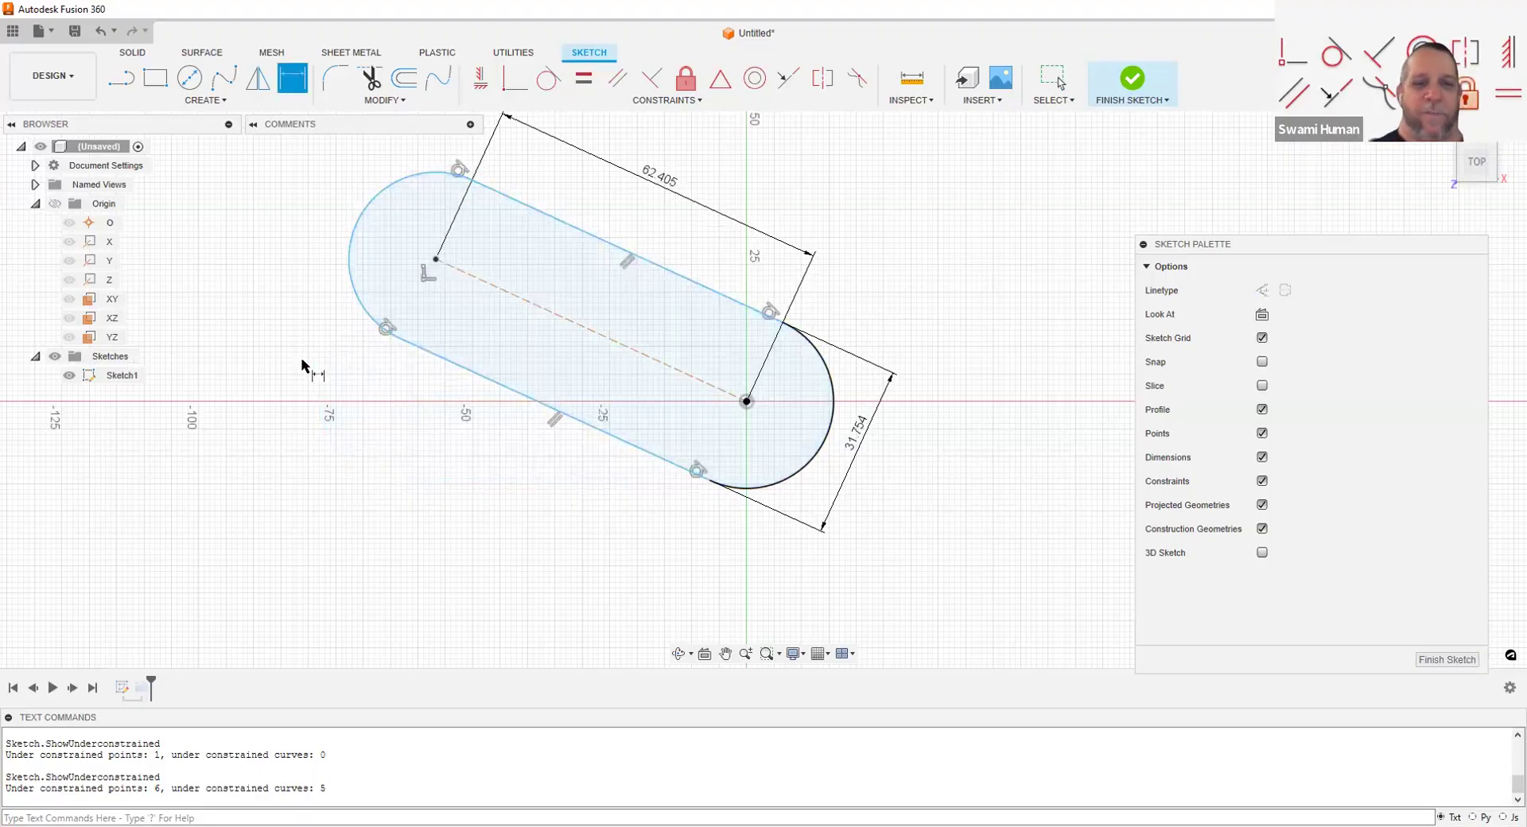
click(458, 273)
click(390, 340)
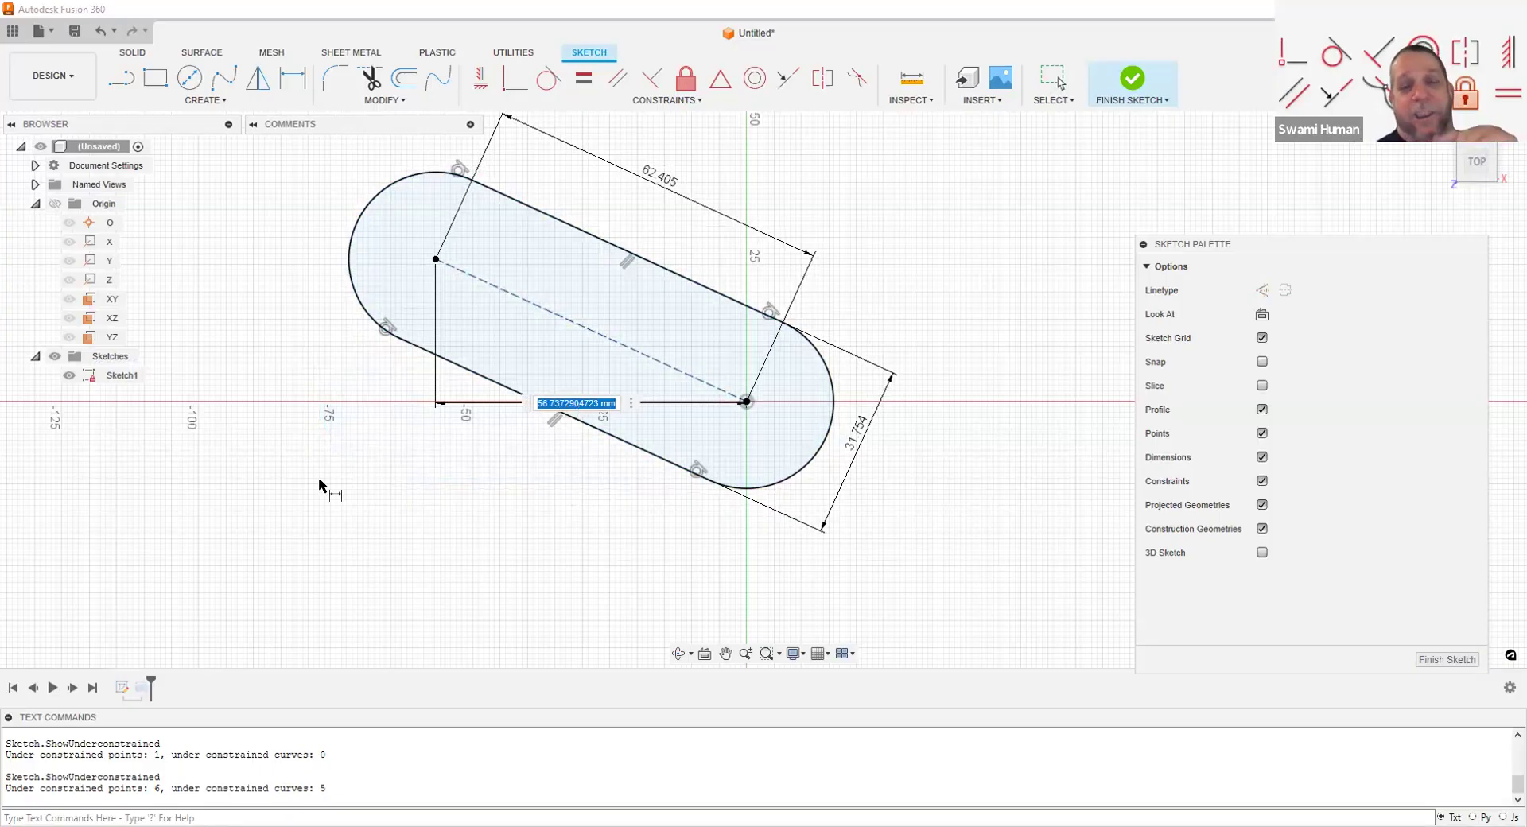
key(Escape)
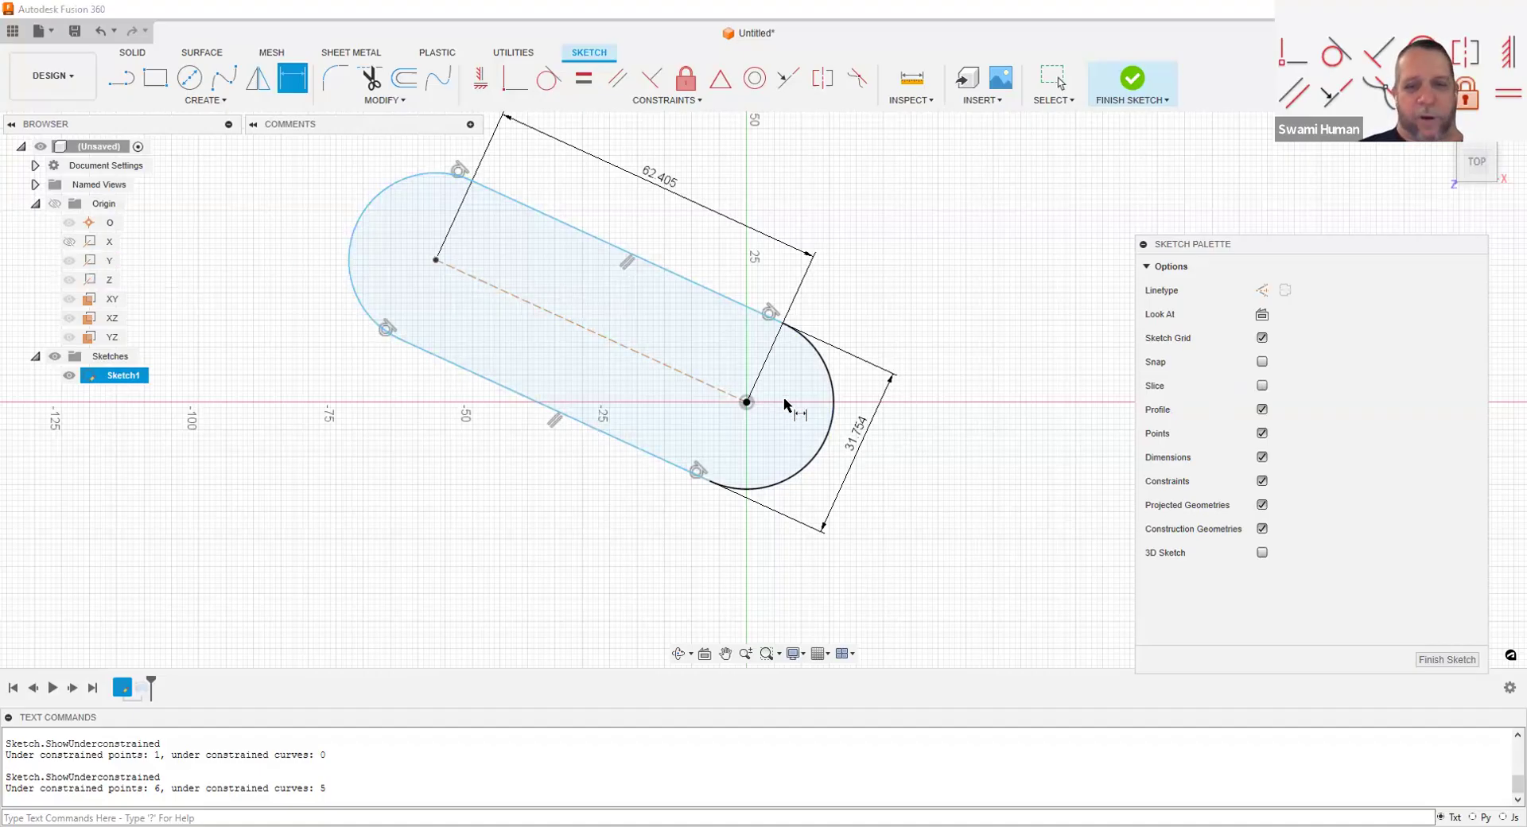
Step: Dimension the angle between the tilted slot's center construction line and the origin X axis, accepting the proposed value
click(110, 243)
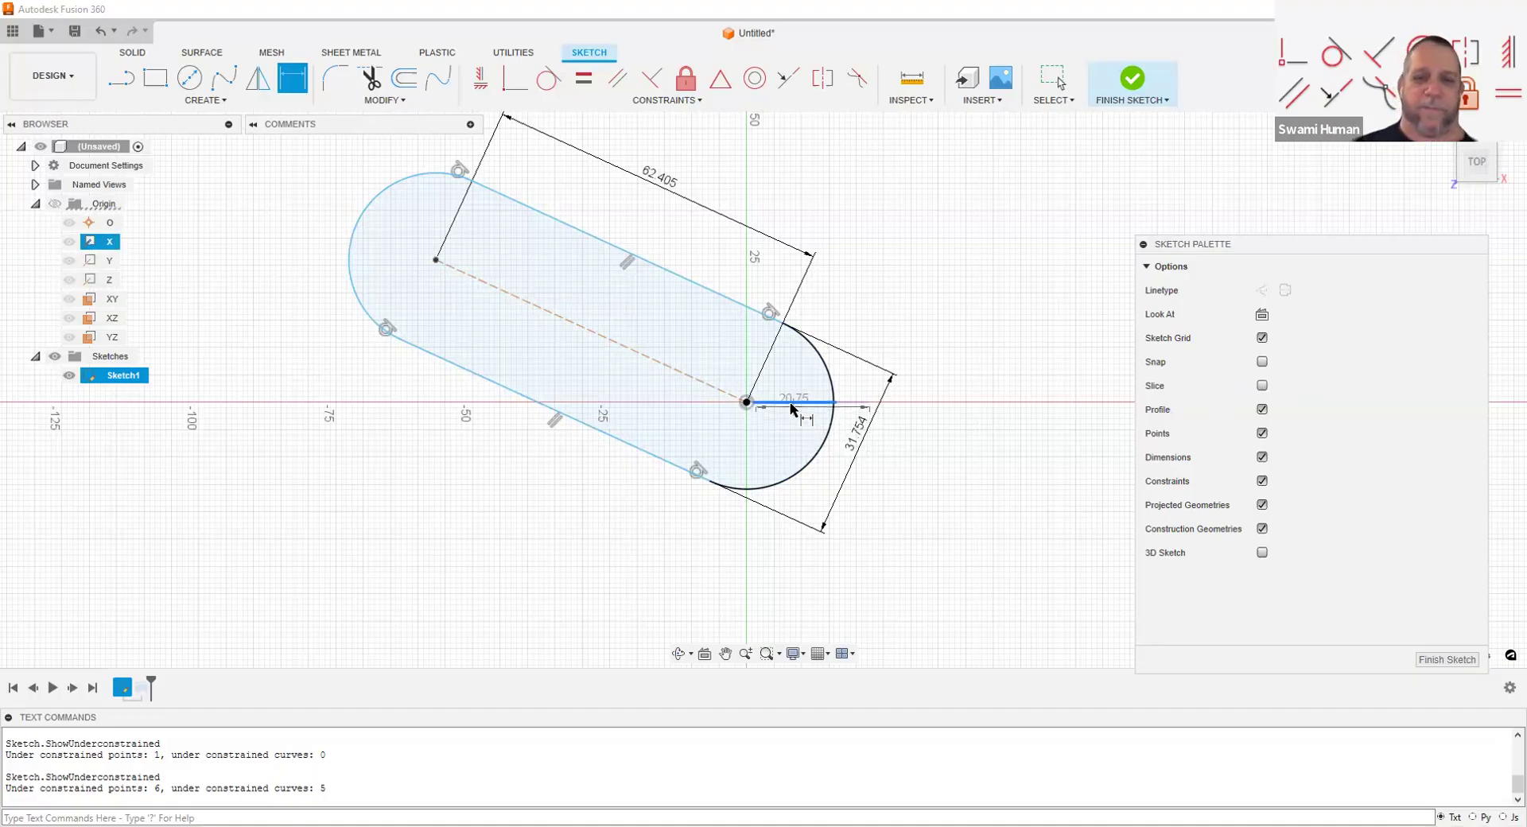
click(708, 388)
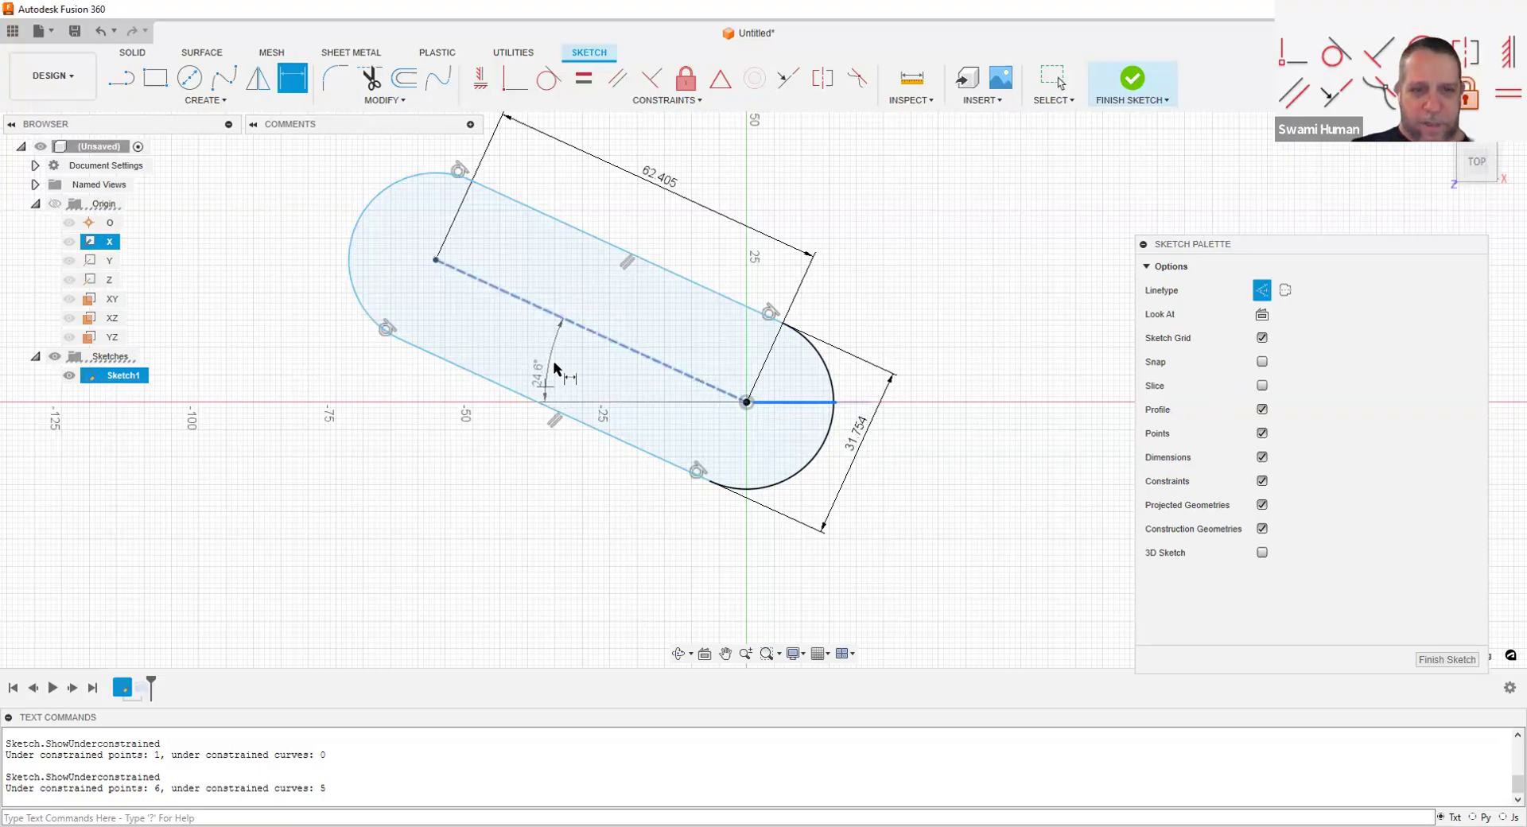
click(557, 373)
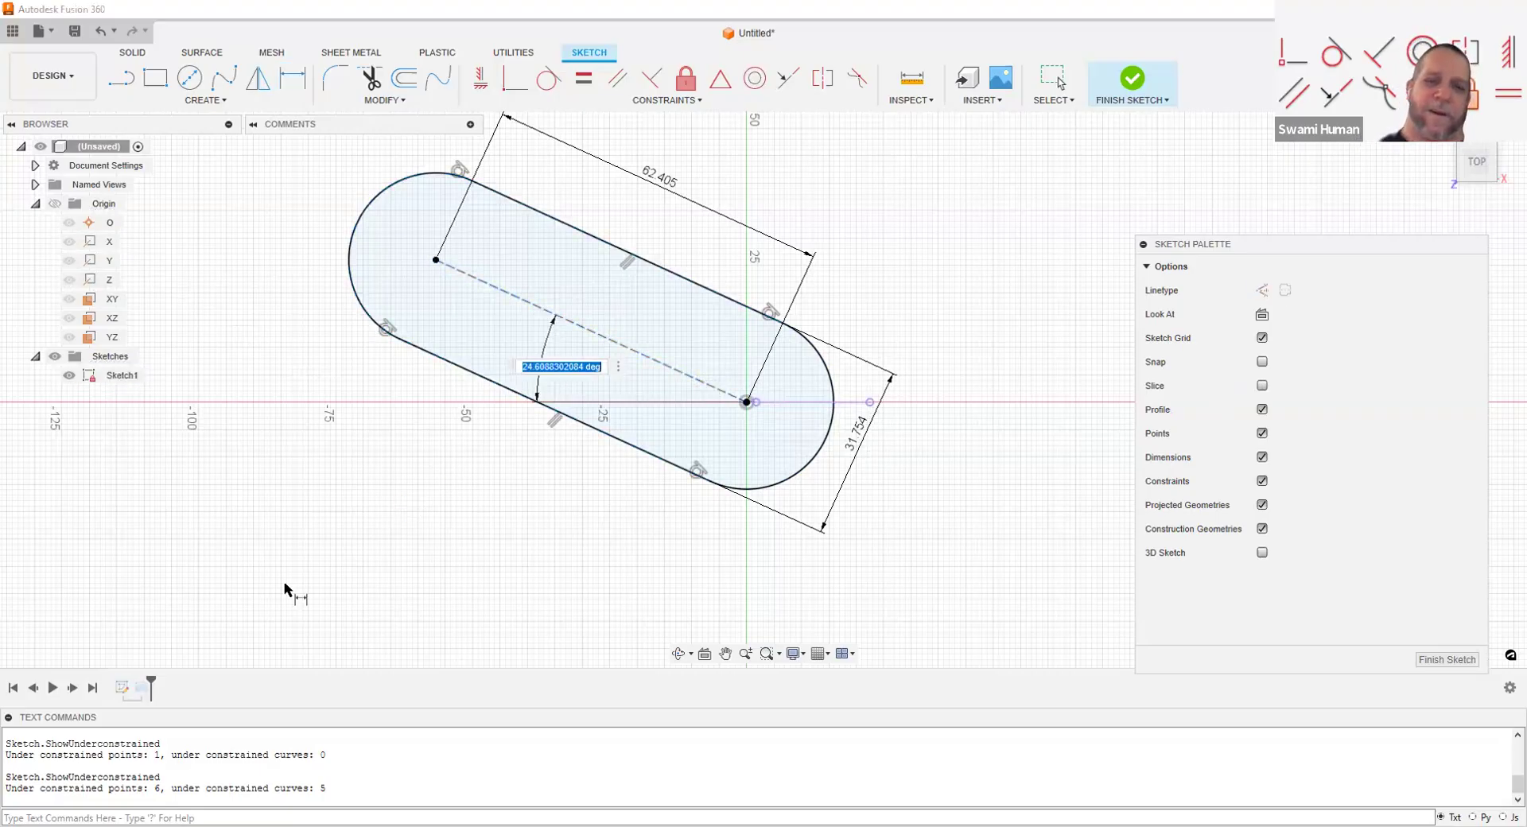
key(Return)
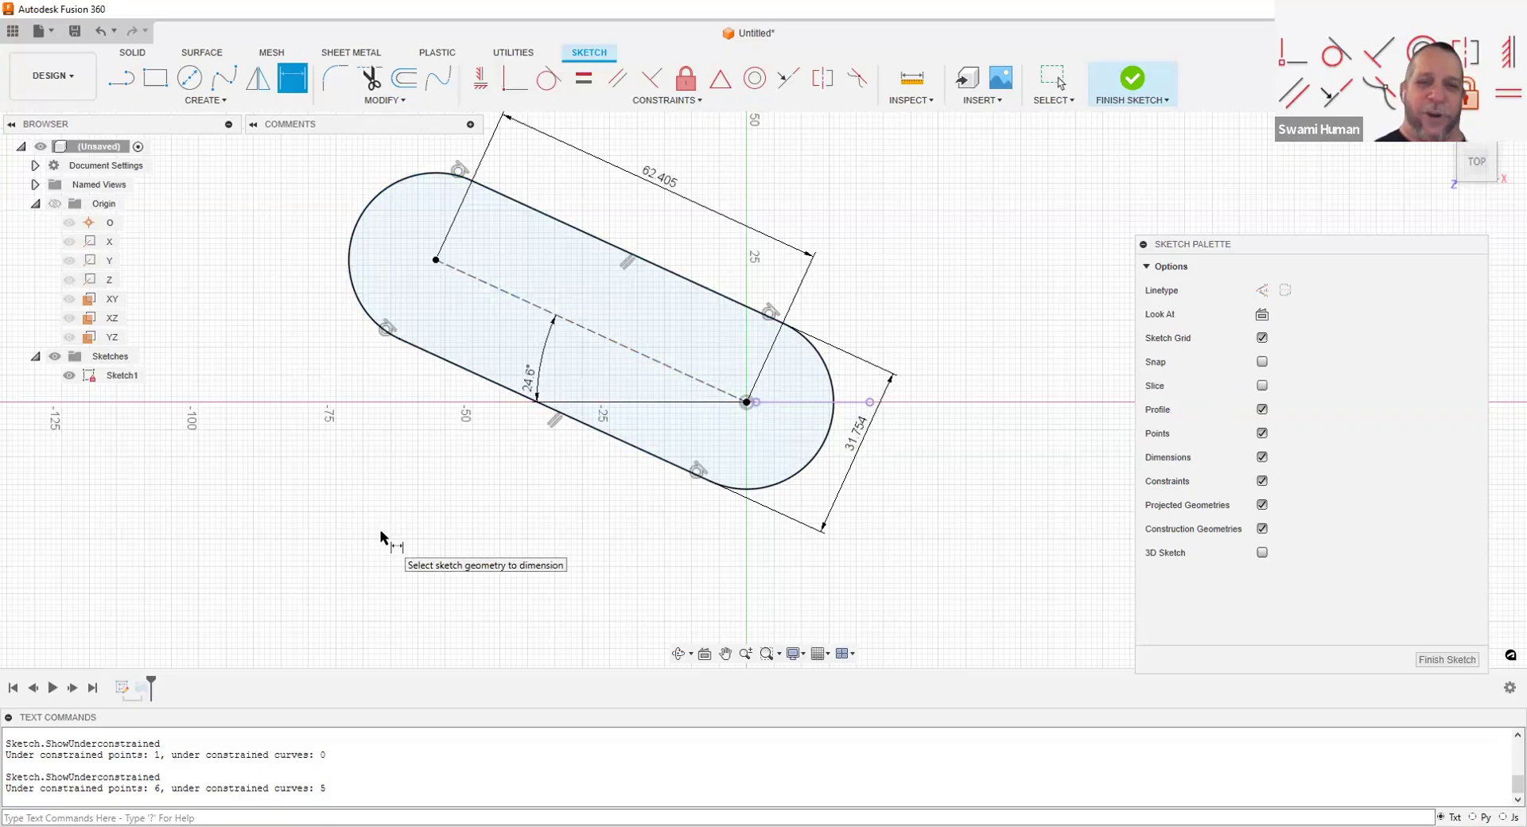
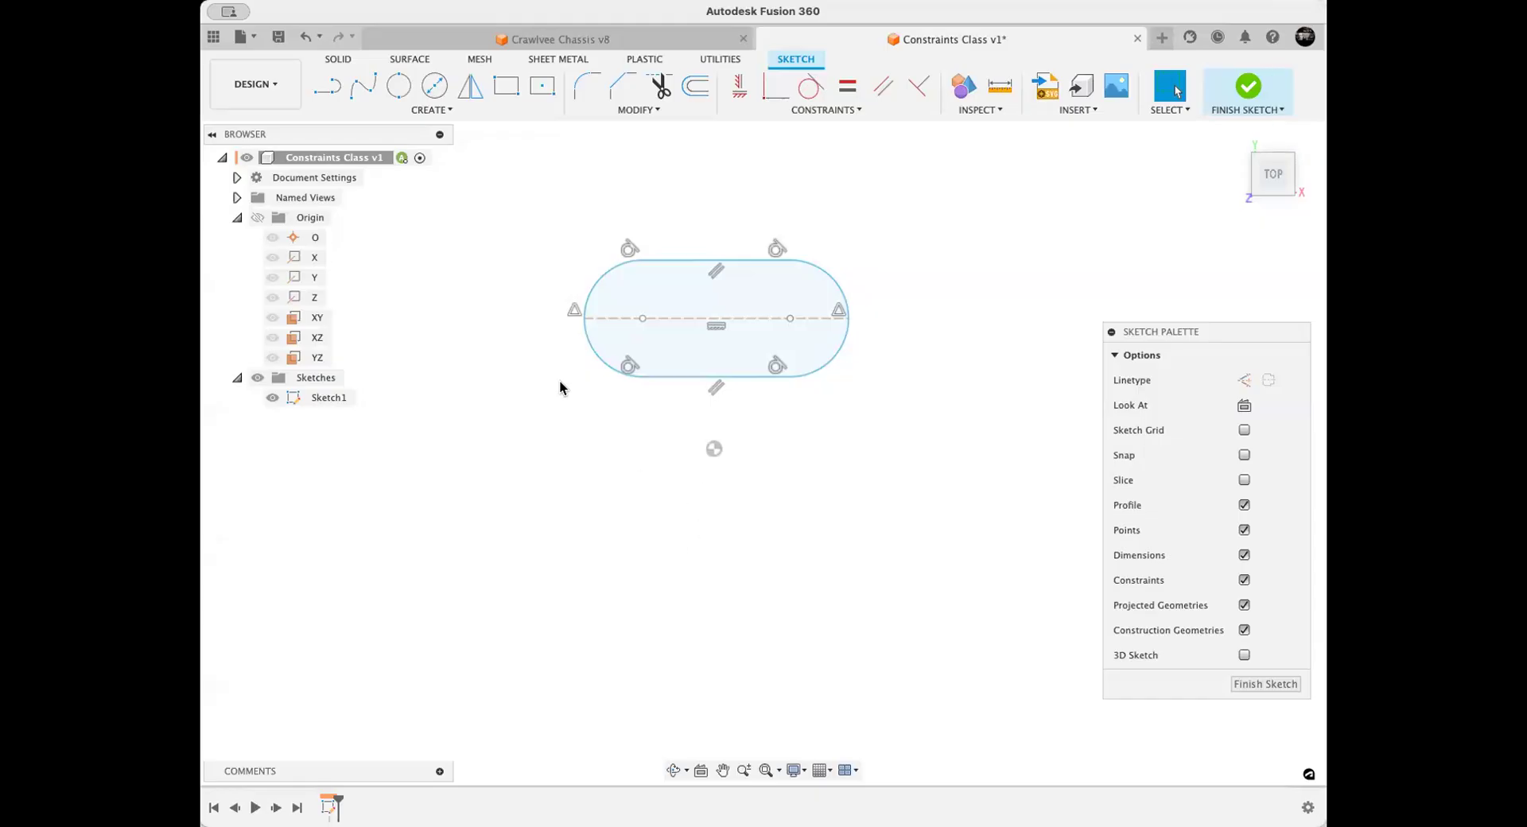
Step: Examine the slot tool variants and the overall slot's tangent, parallel, midpoint and horizontal constraints
click(429, 110)
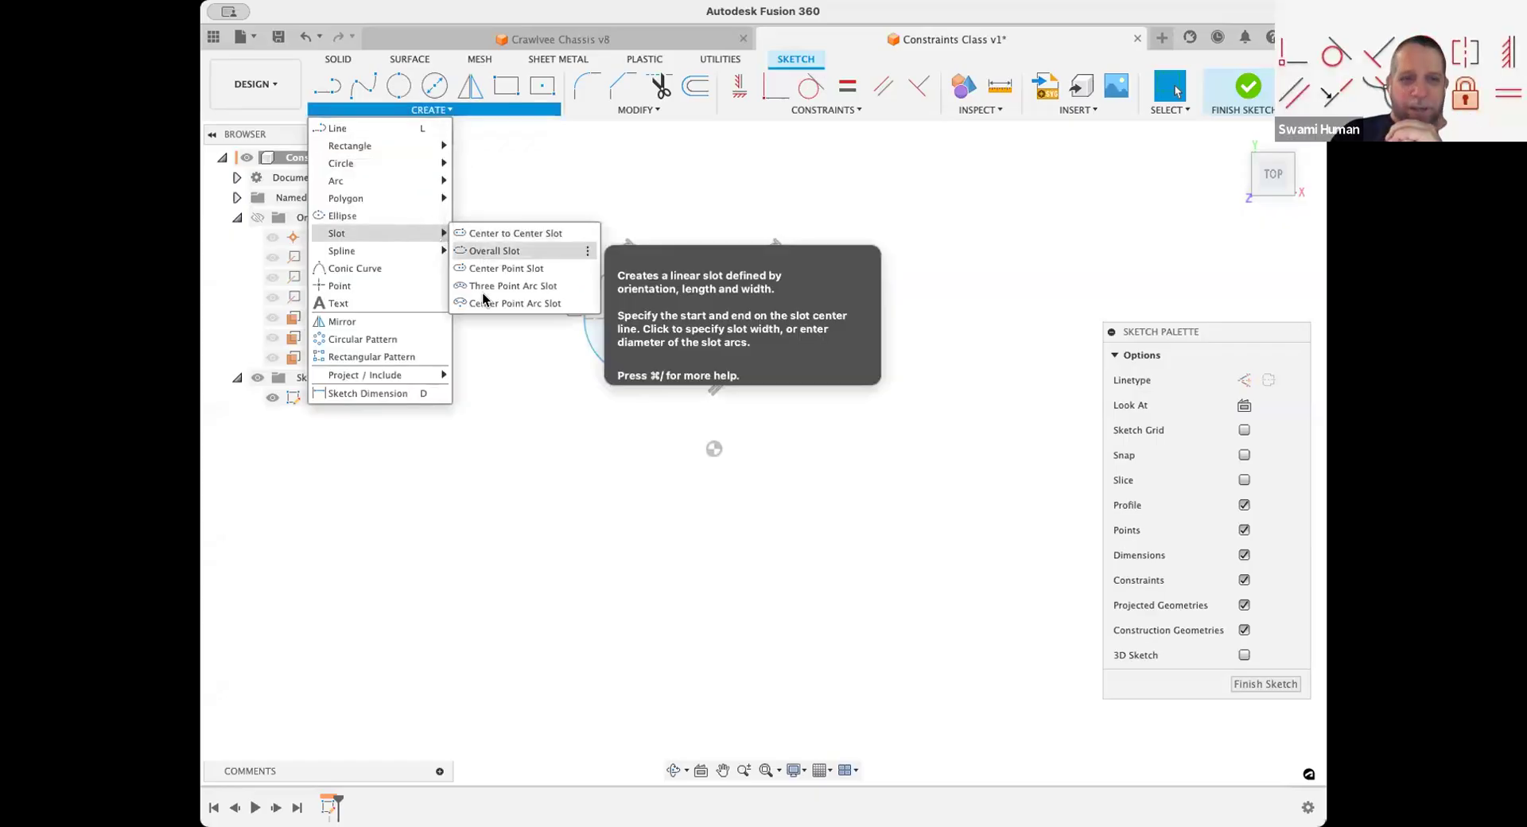
click(865, 584)
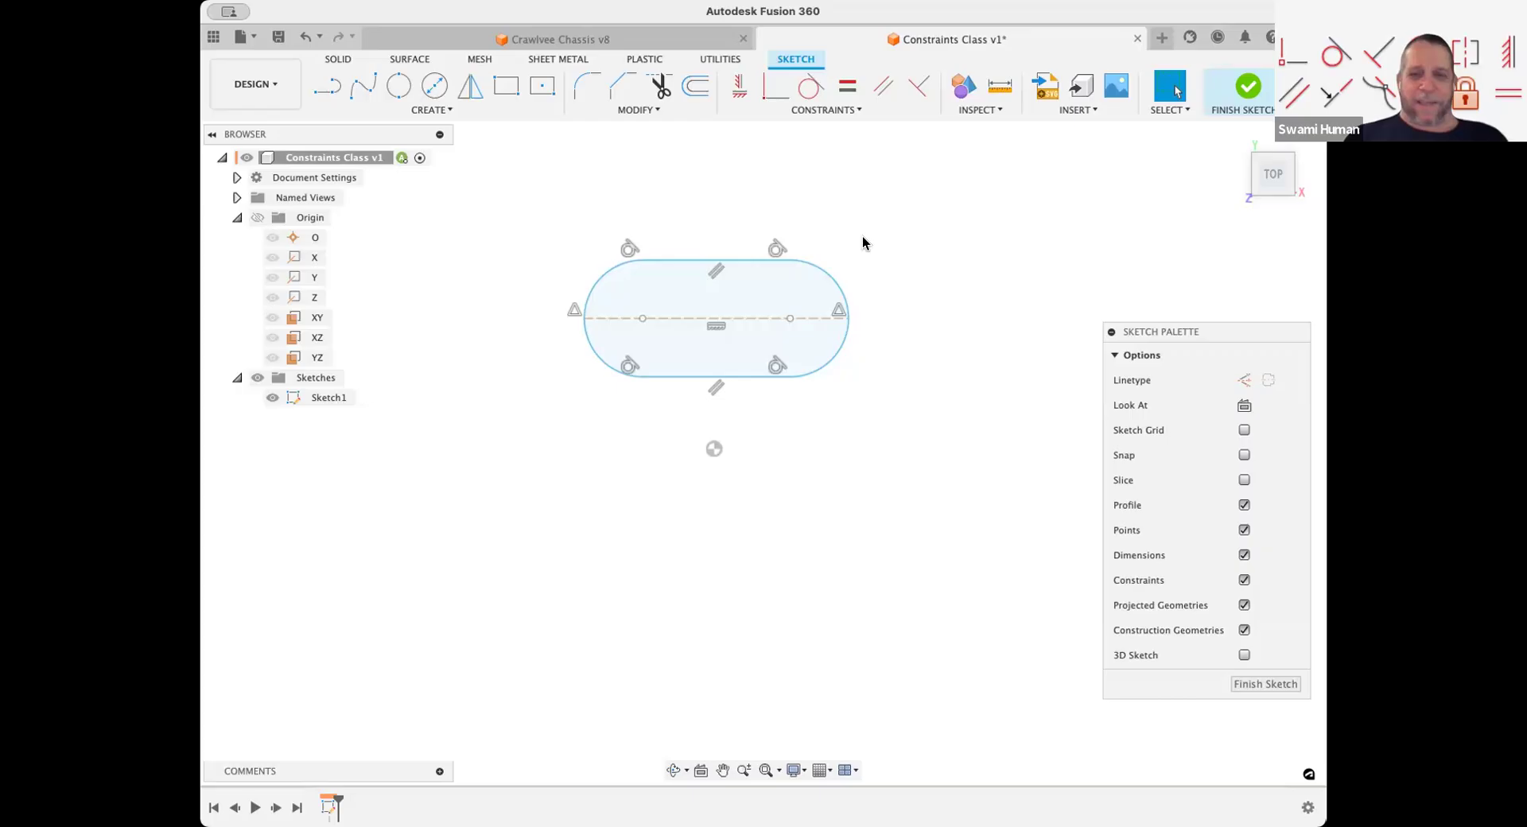
click(776, 250)
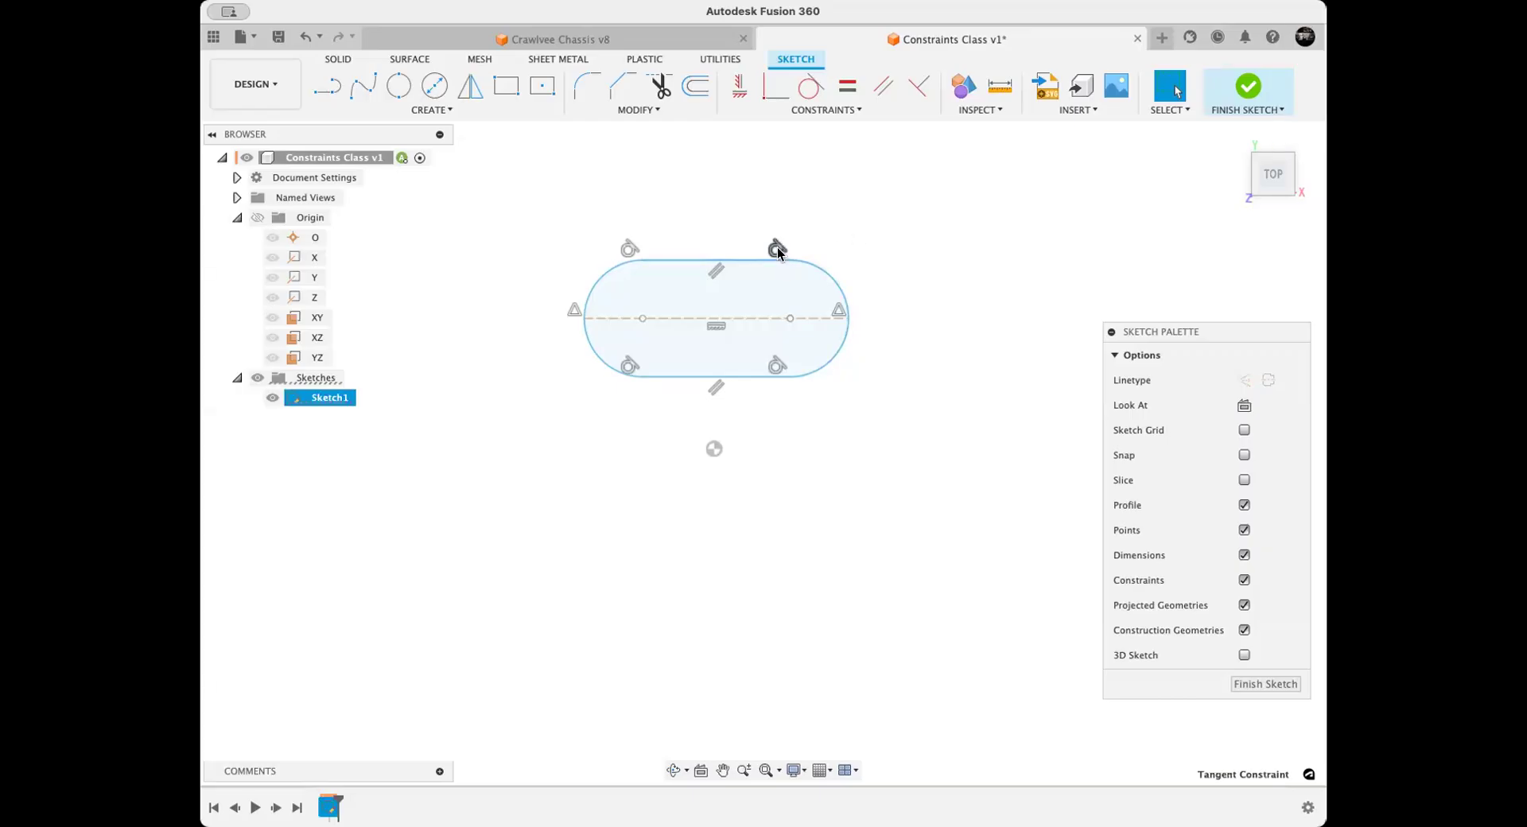
click(722, 271)
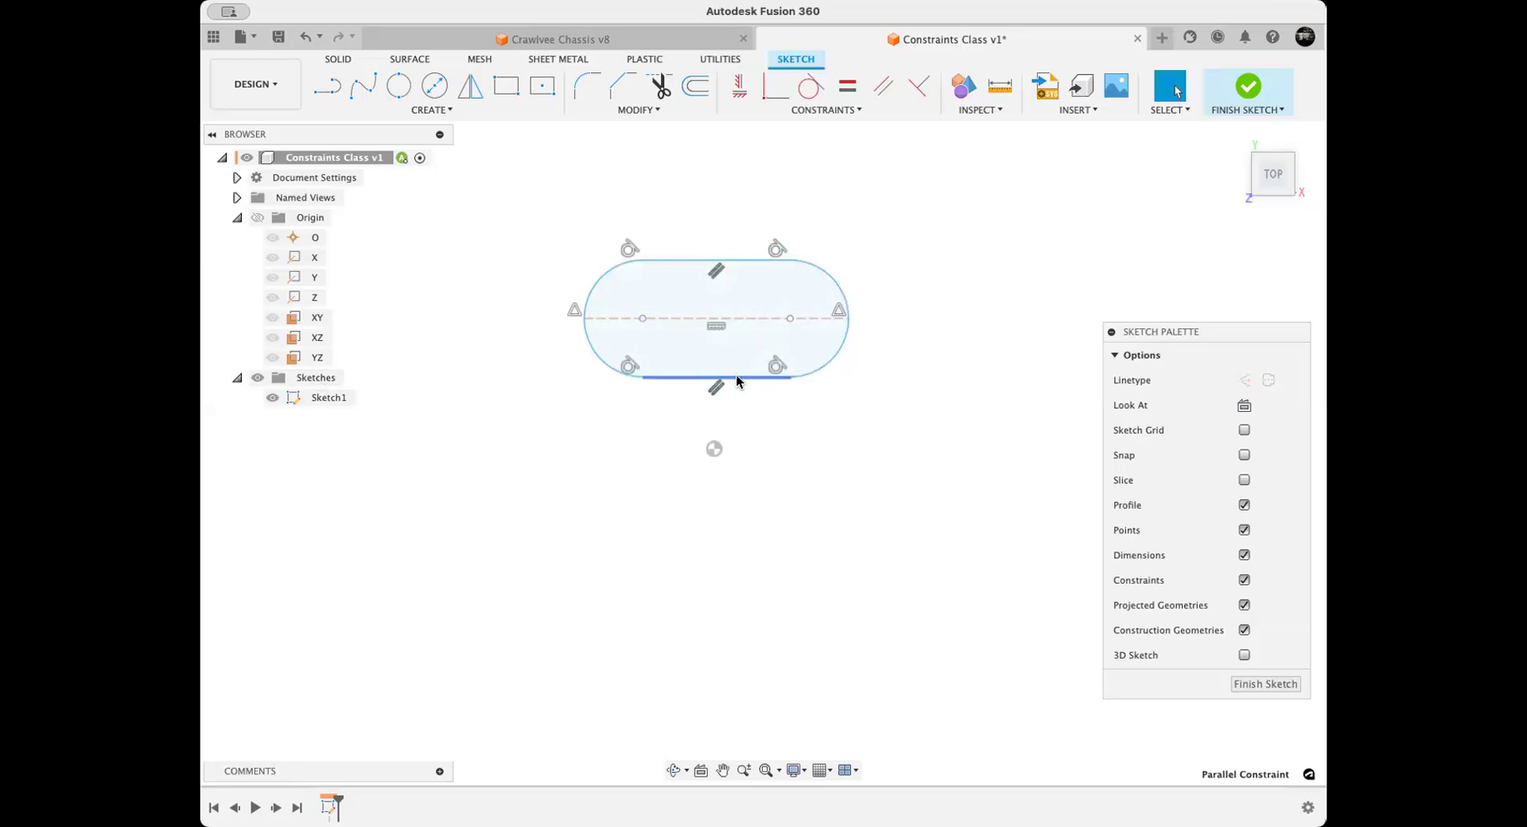
click(570, 310)
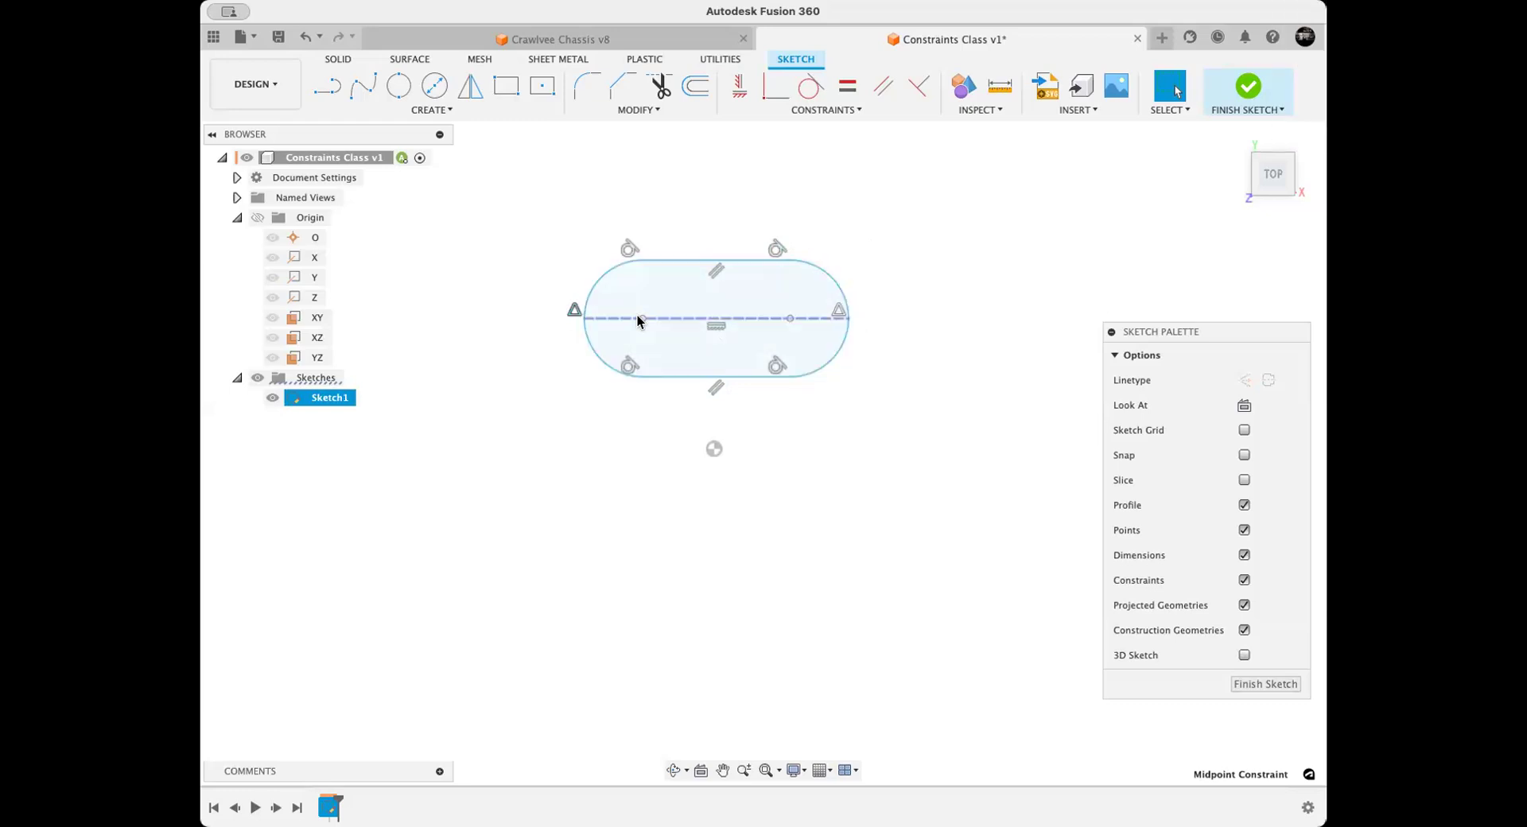
click(717, 328)
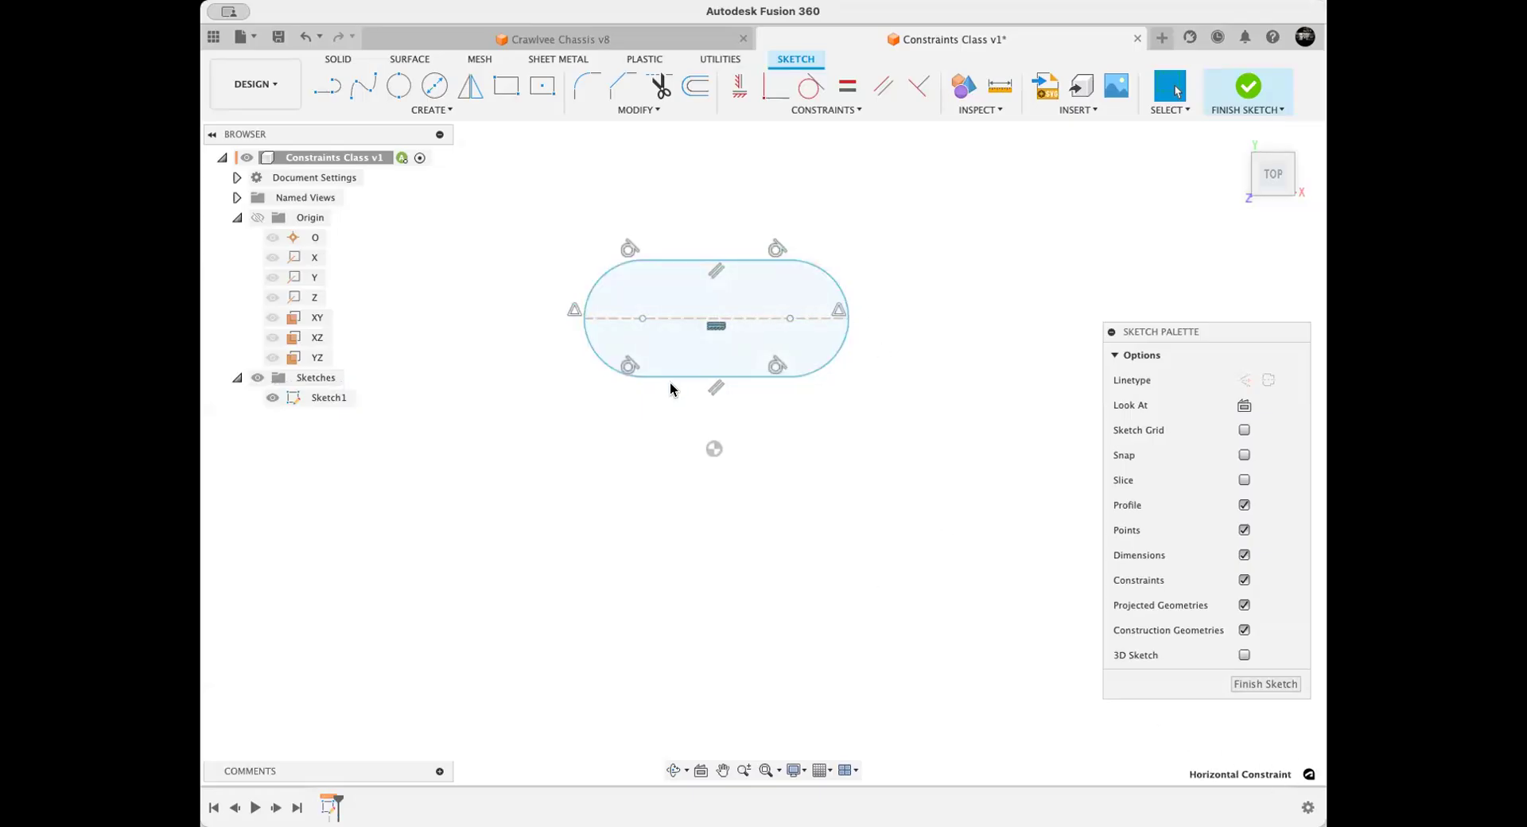
click(716, 389)
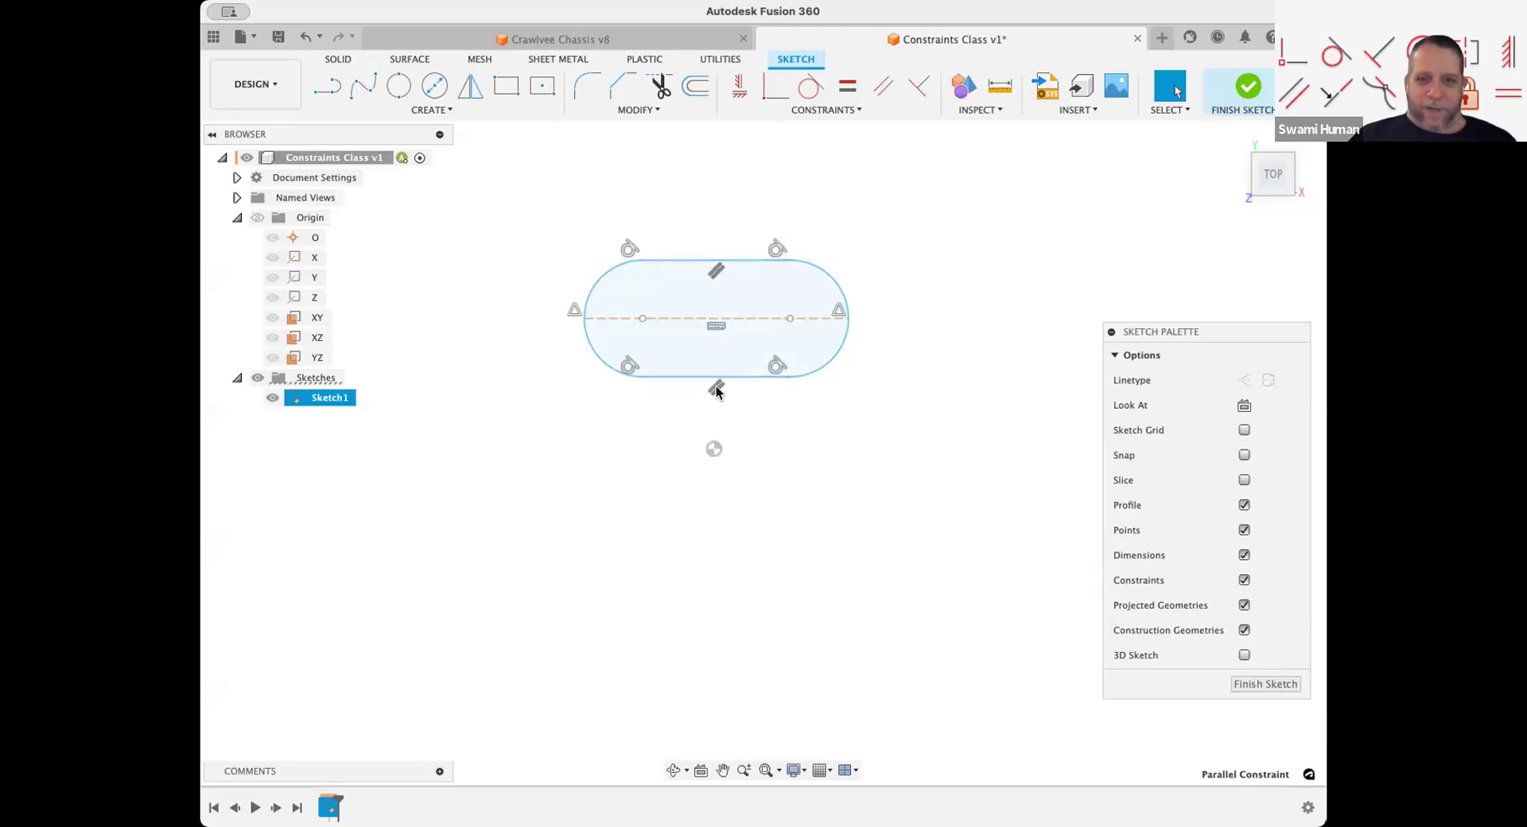
click(816, 411)
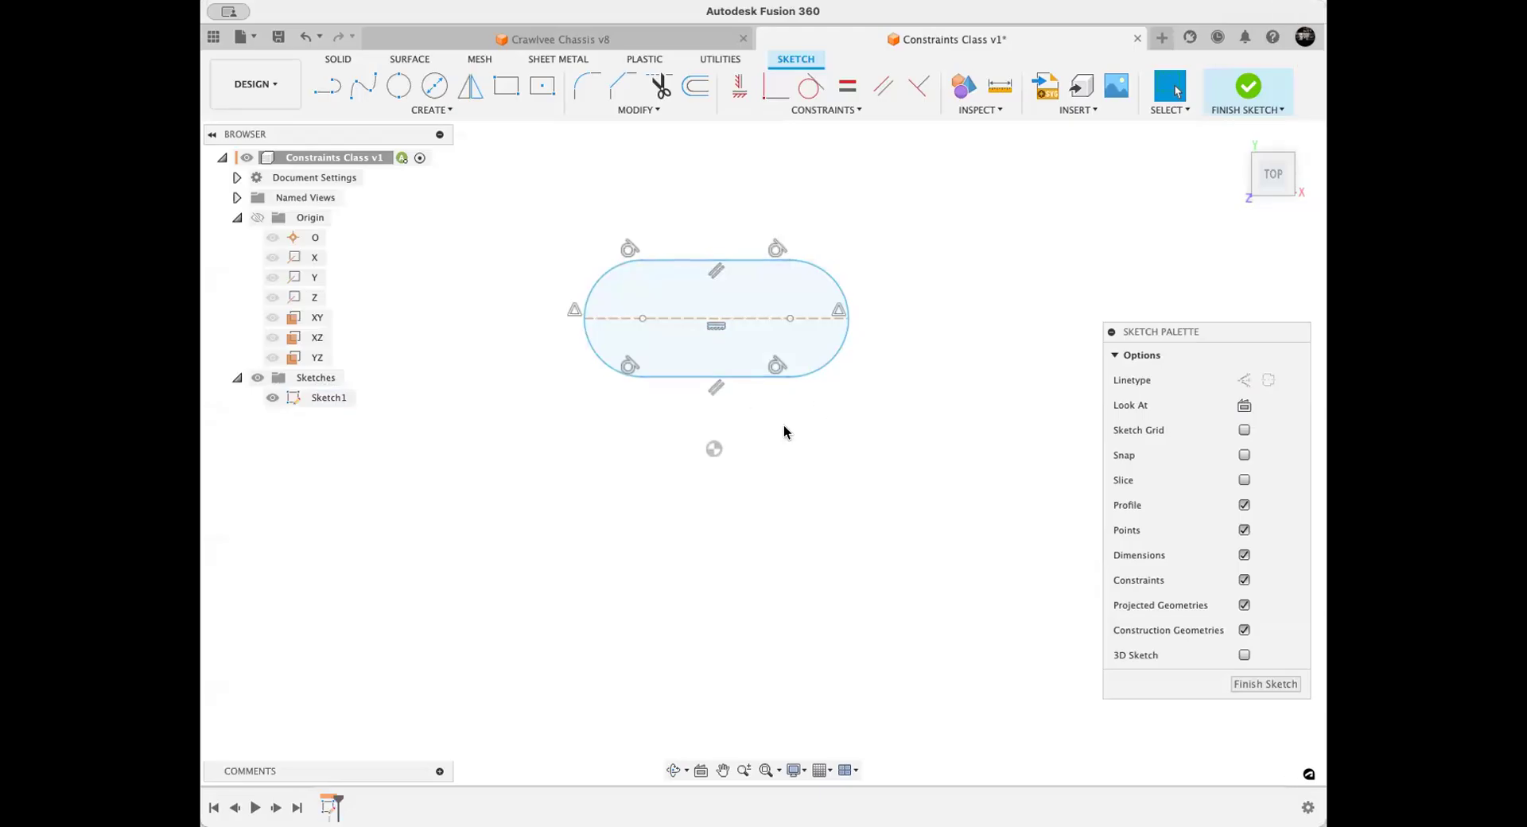
Step: Dimension the slot's overall length between the two ends of its center construction line as 200 mm
key(d)
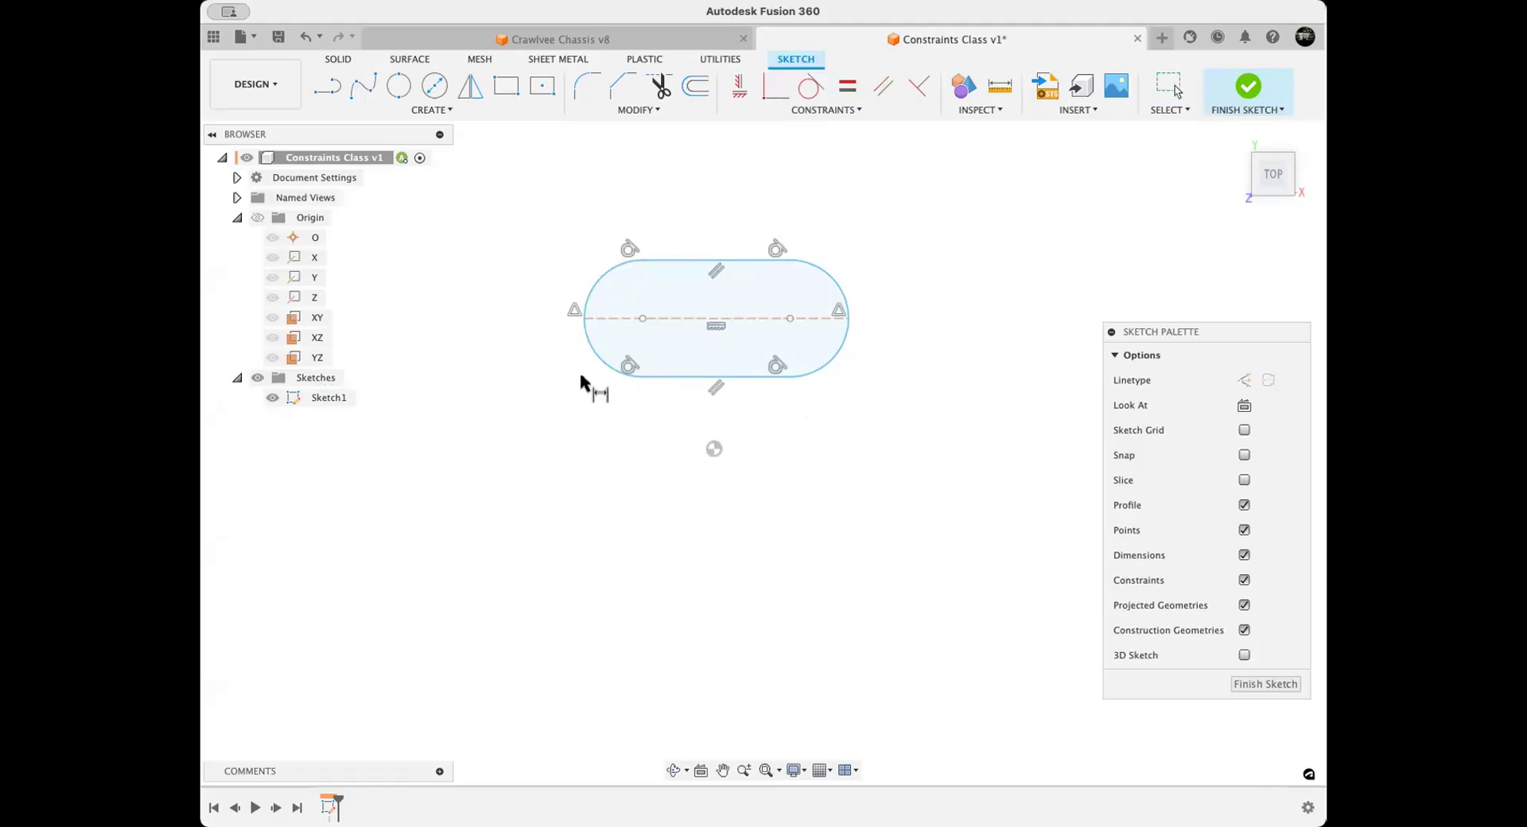
click(583, 318)
click(846, 318)
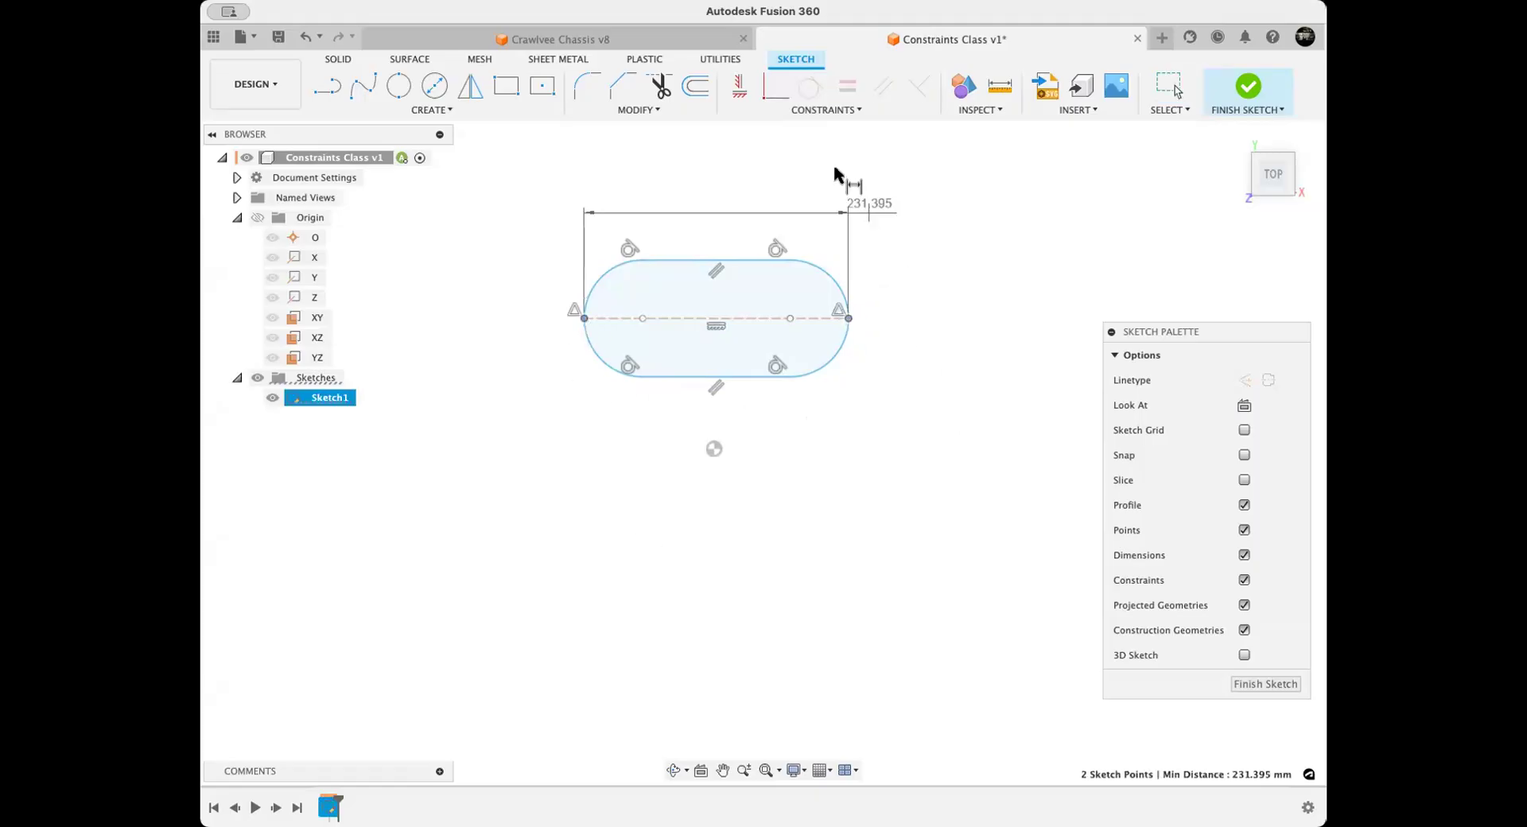
click(699, 172)
text(20)
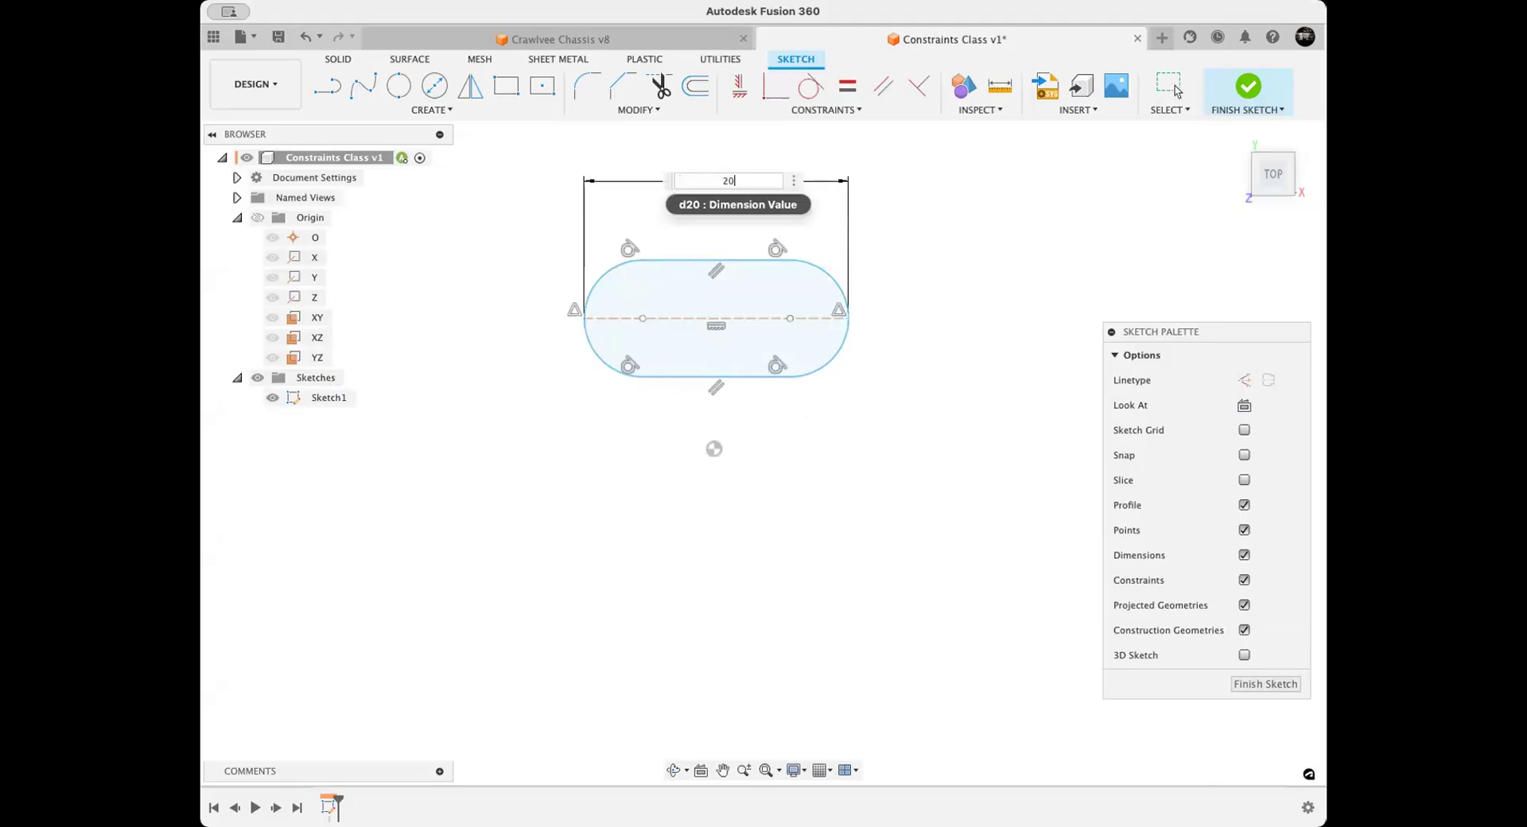
text(0)
key(Return)
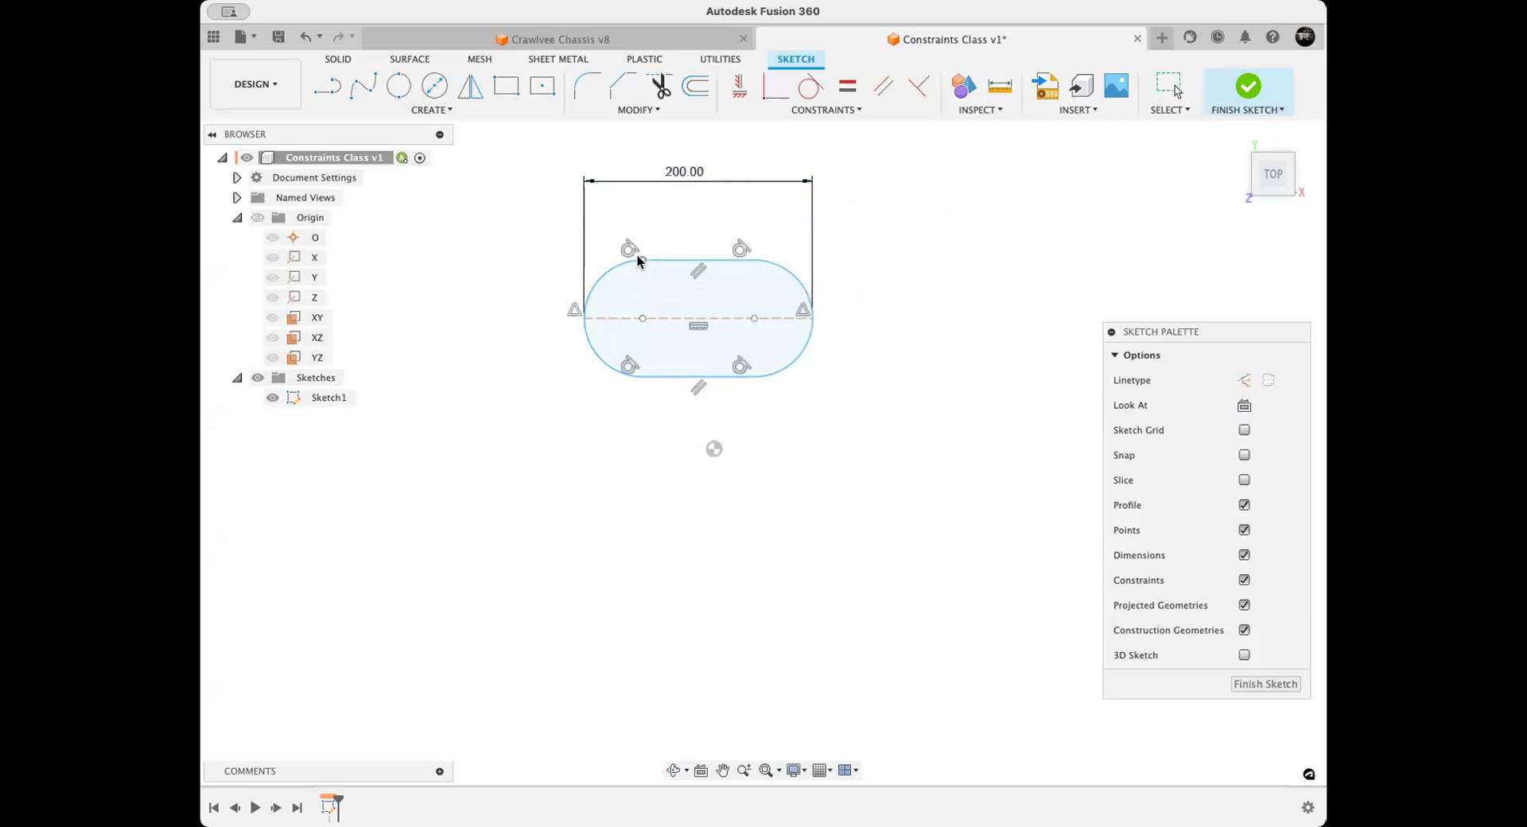
Step: Dimension the slot's width between its straight sides as 100 mm, and attach its right arc center to the origin
click(641, 258)
click(641, 377)
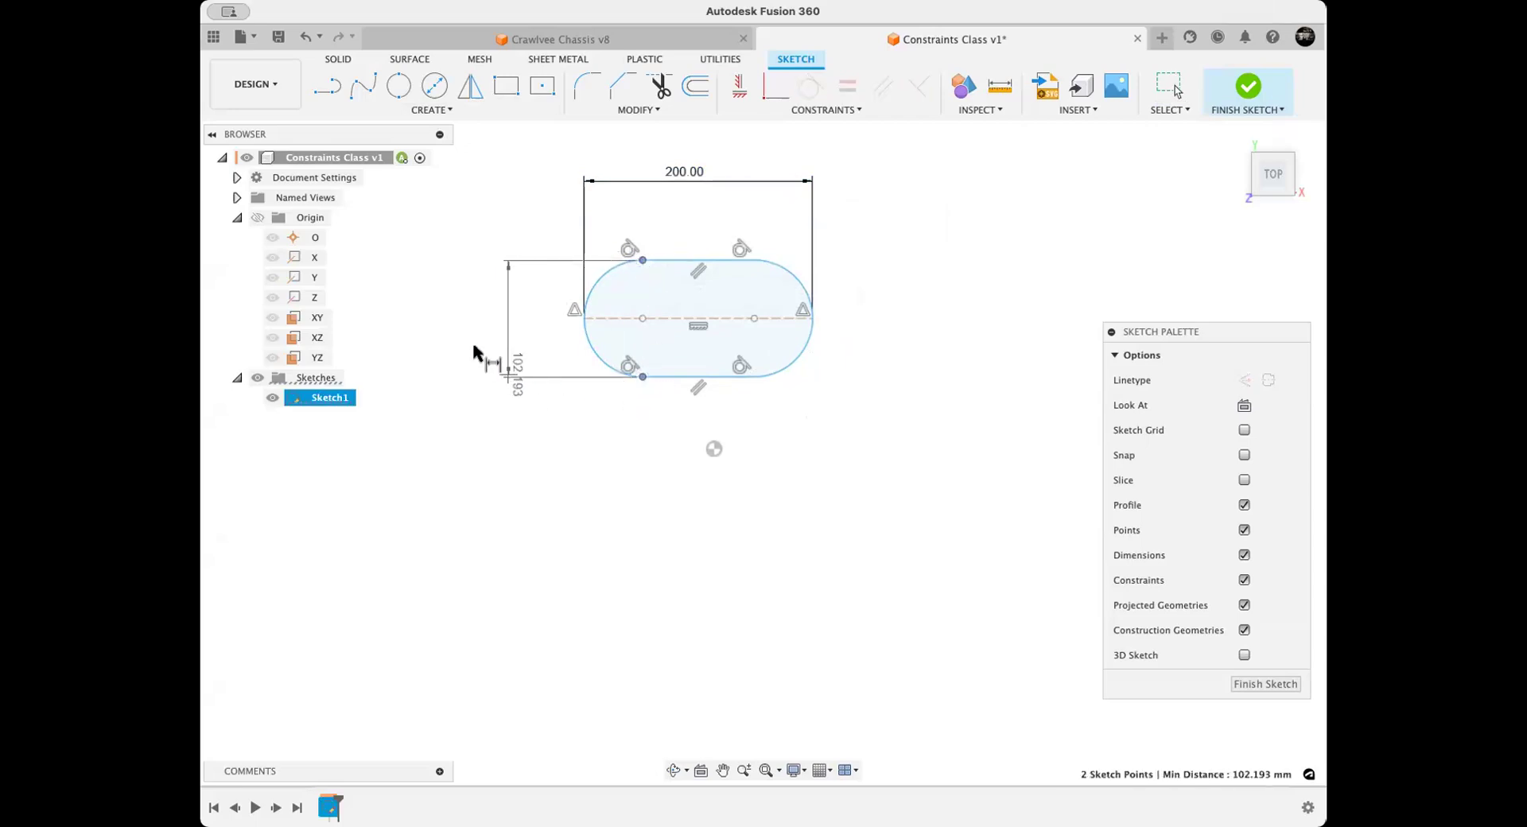
click(487, 351)
text(100)
key(Return)
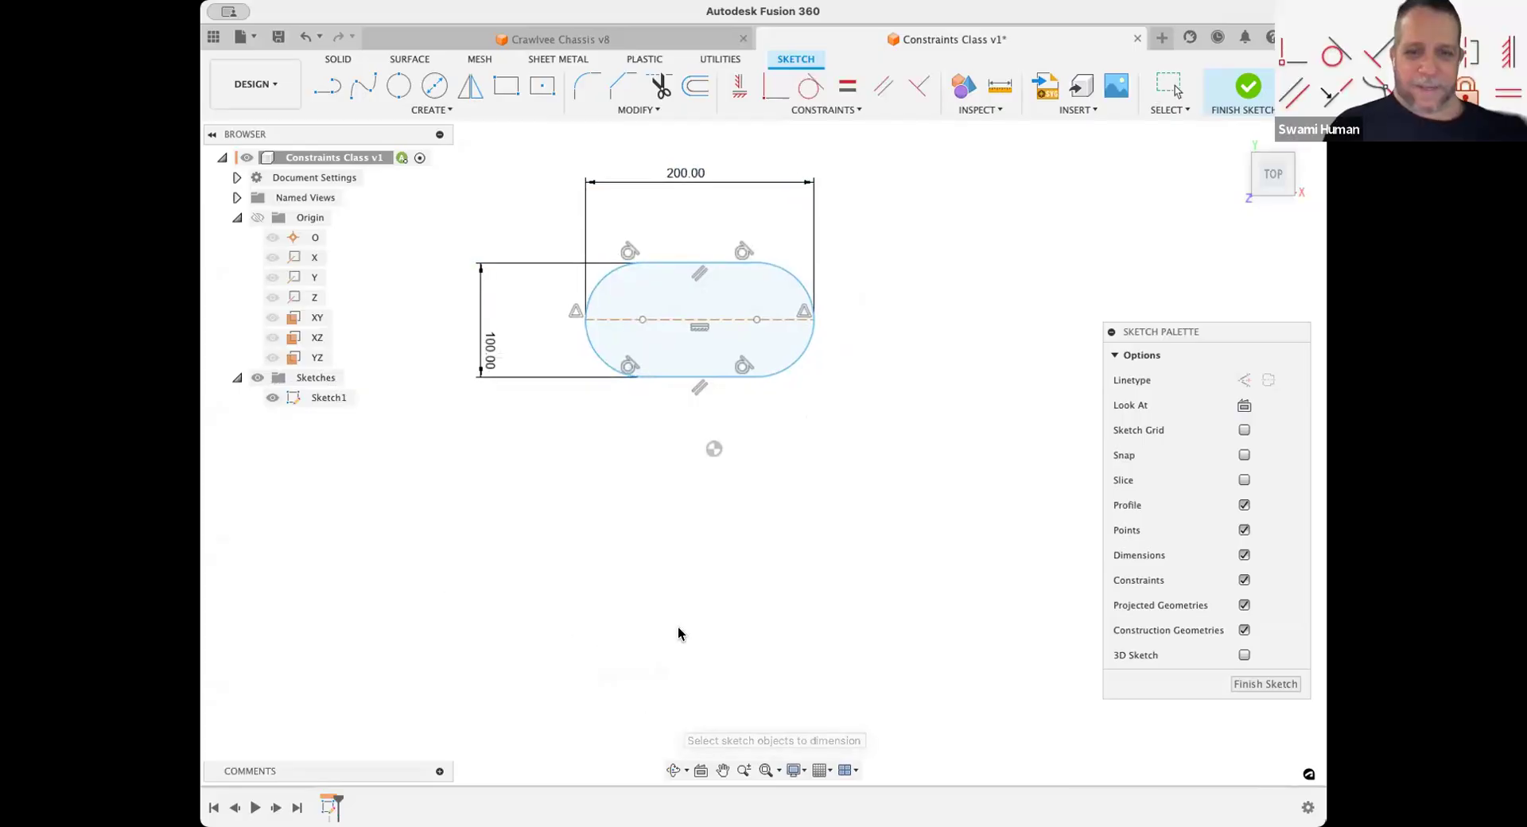
key(Escape)
drag(720, 331, 677, 460)
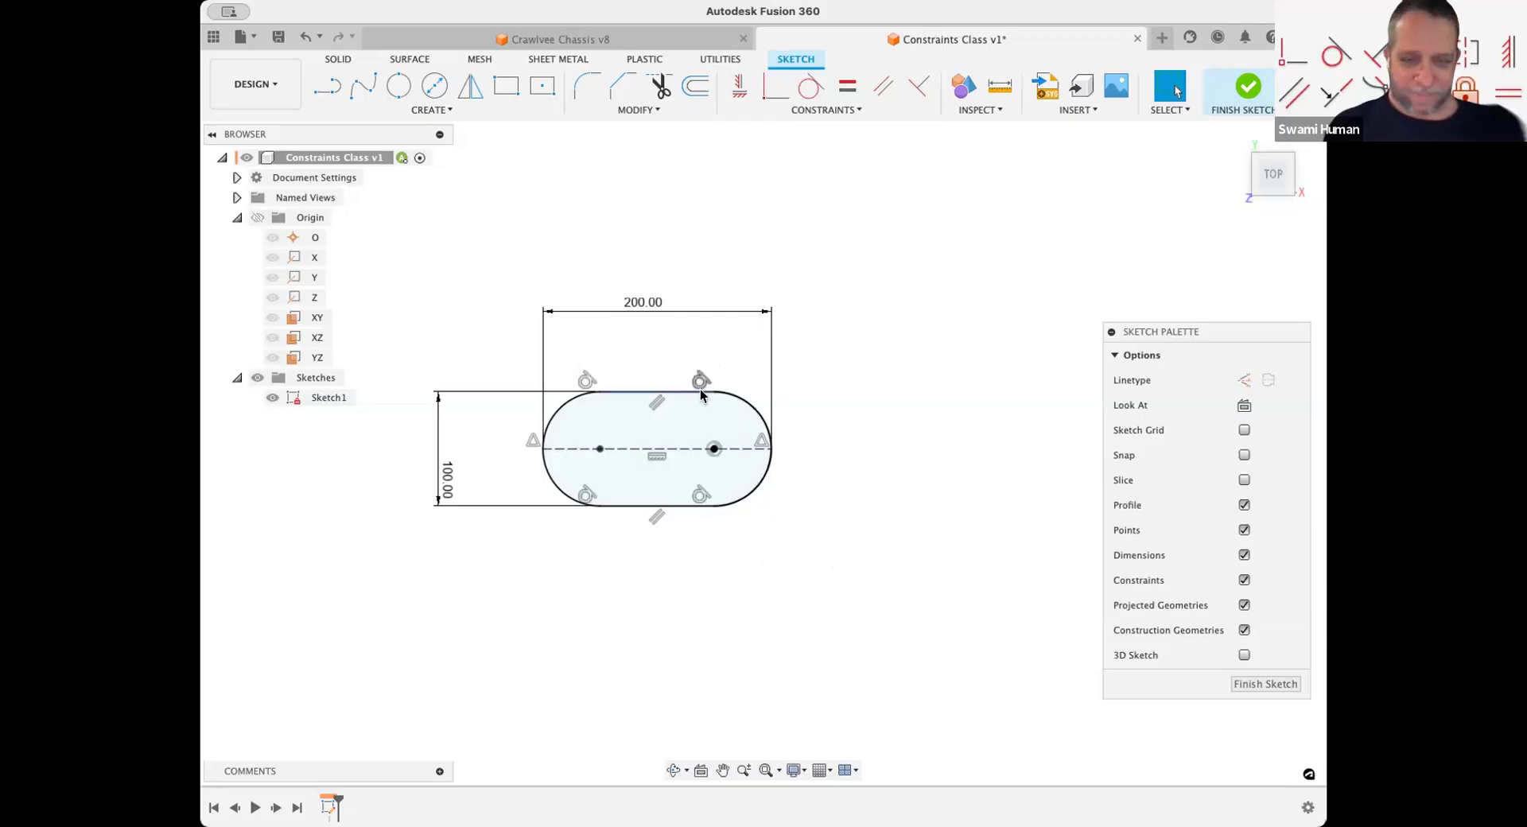
Step: Delete the parallel constraint between the slot's two straight sides
click(658, 404)
key(Delete)
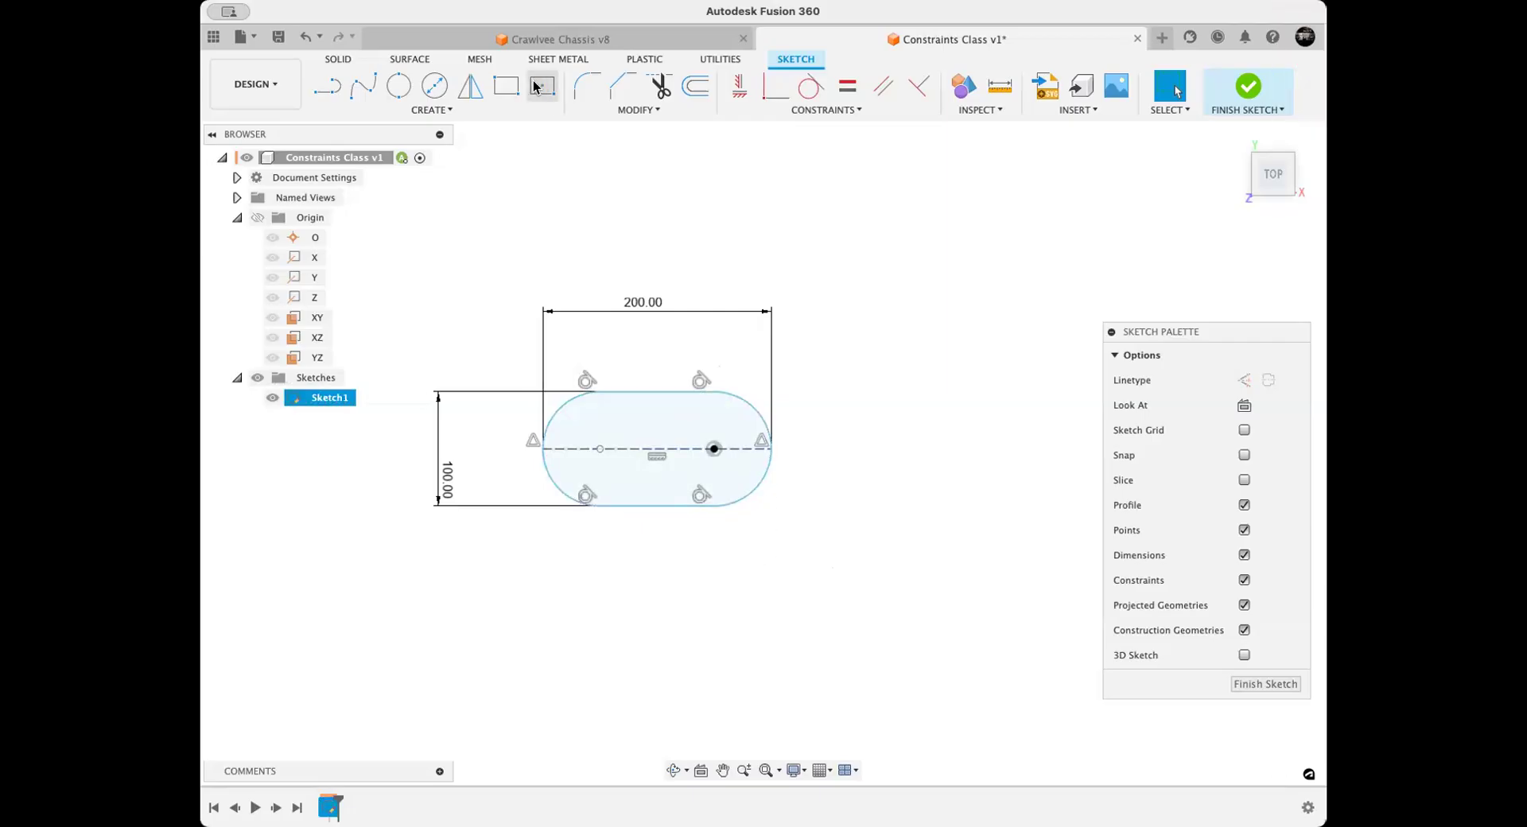
key(d)
click(759, 490)
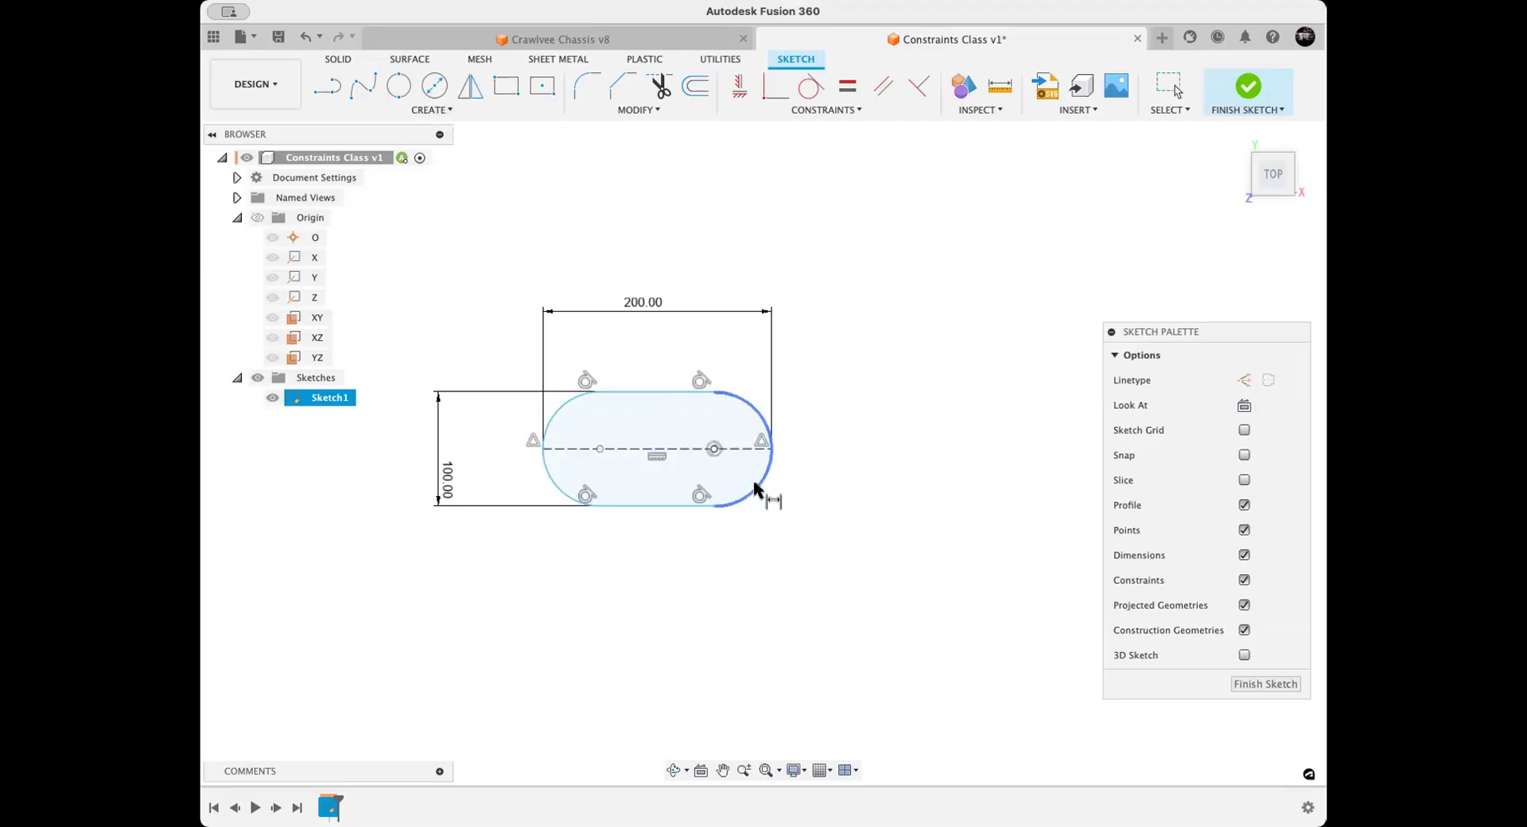
key(Escape)
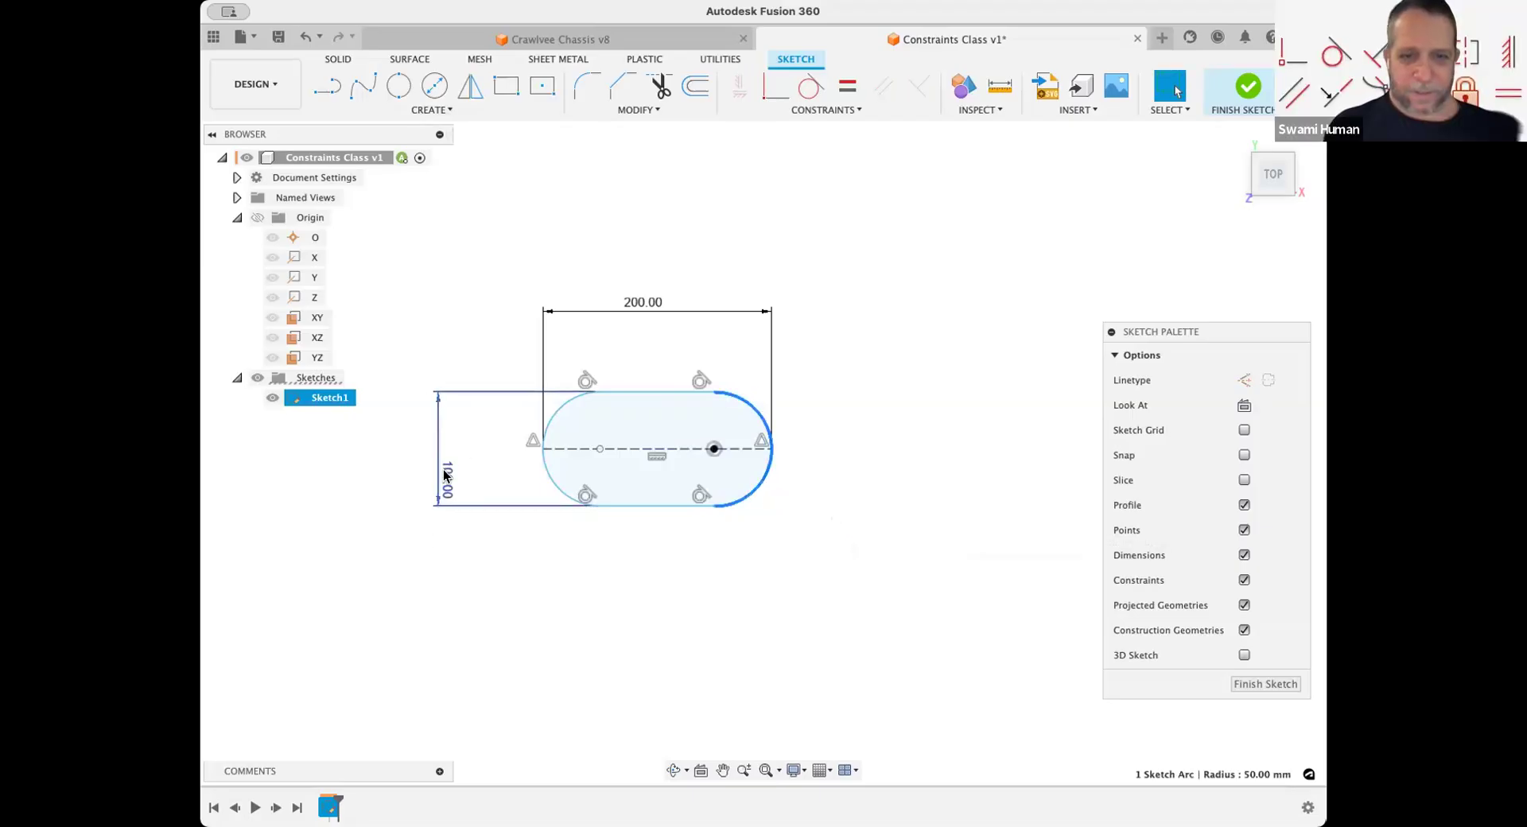
Step: Delete the slot's width dimension and dimension the radius of the arc centered on the origin as 60 mm
click(439, 475)
key(Delete)
key(d)
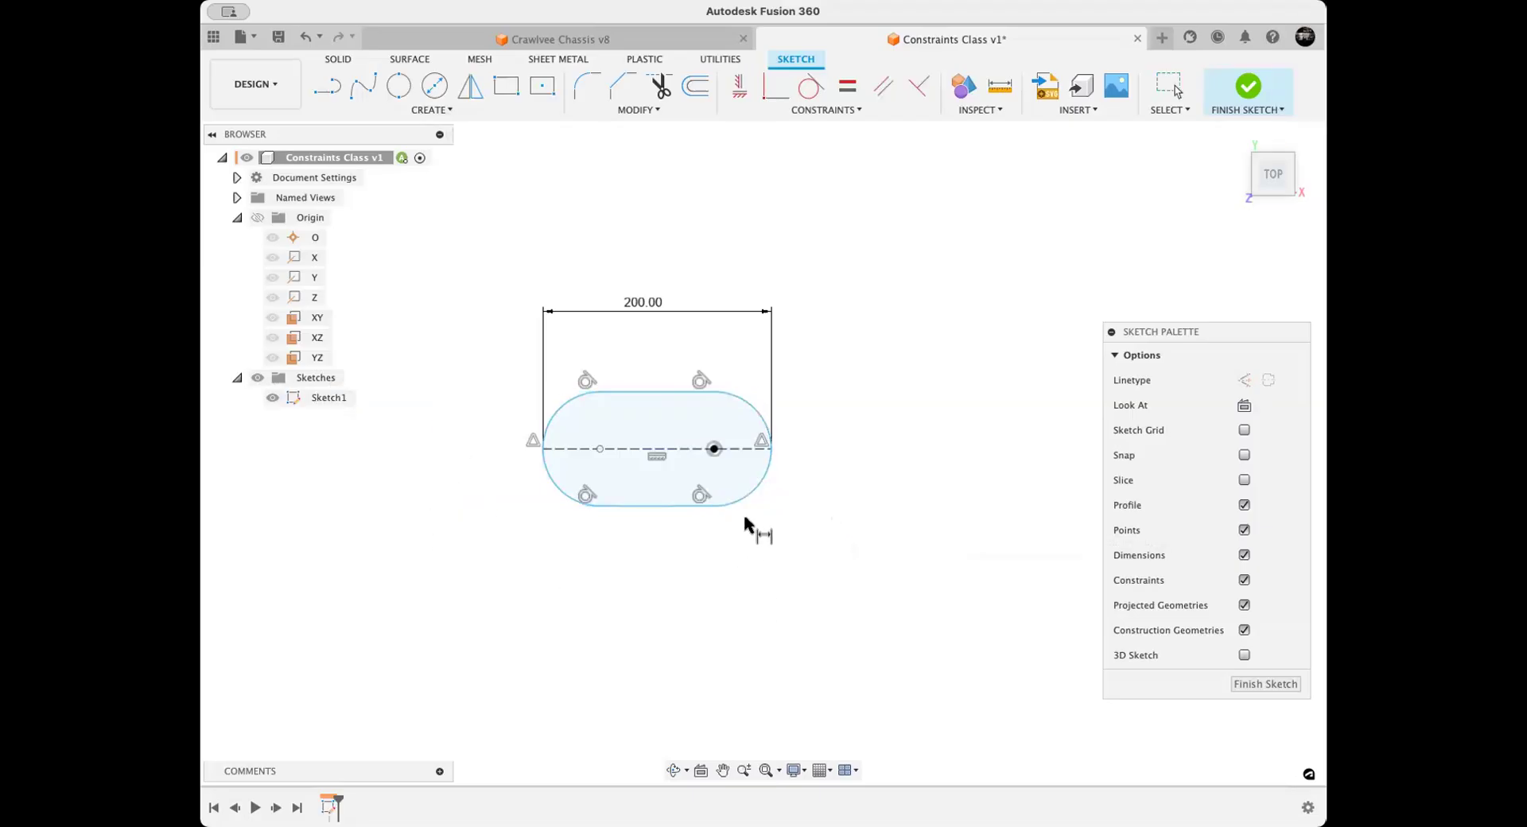
click(766, 487)
click(854, 523)
text(60)
key(Return)
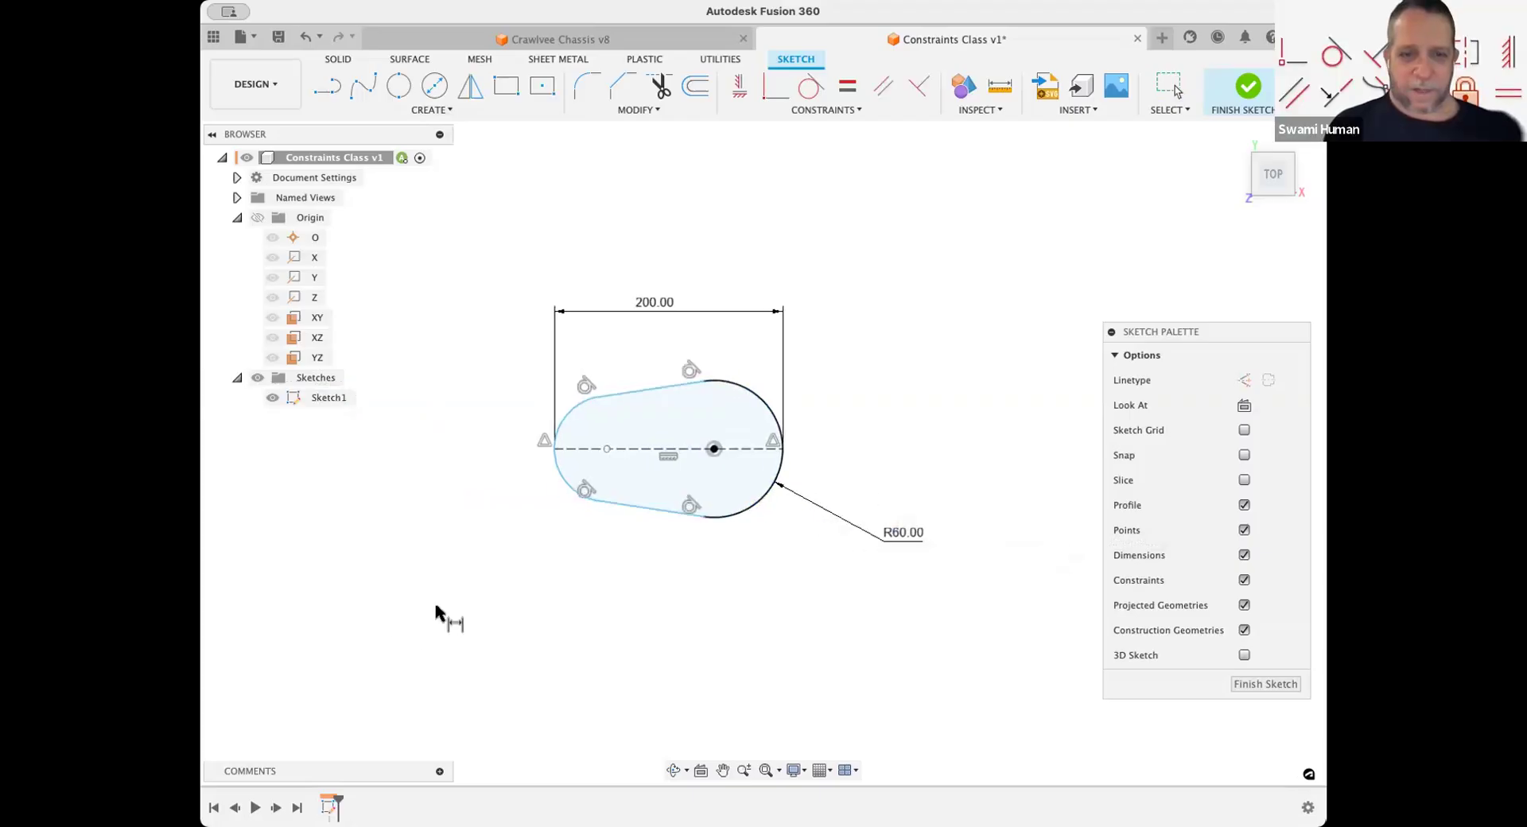
key(Escape)
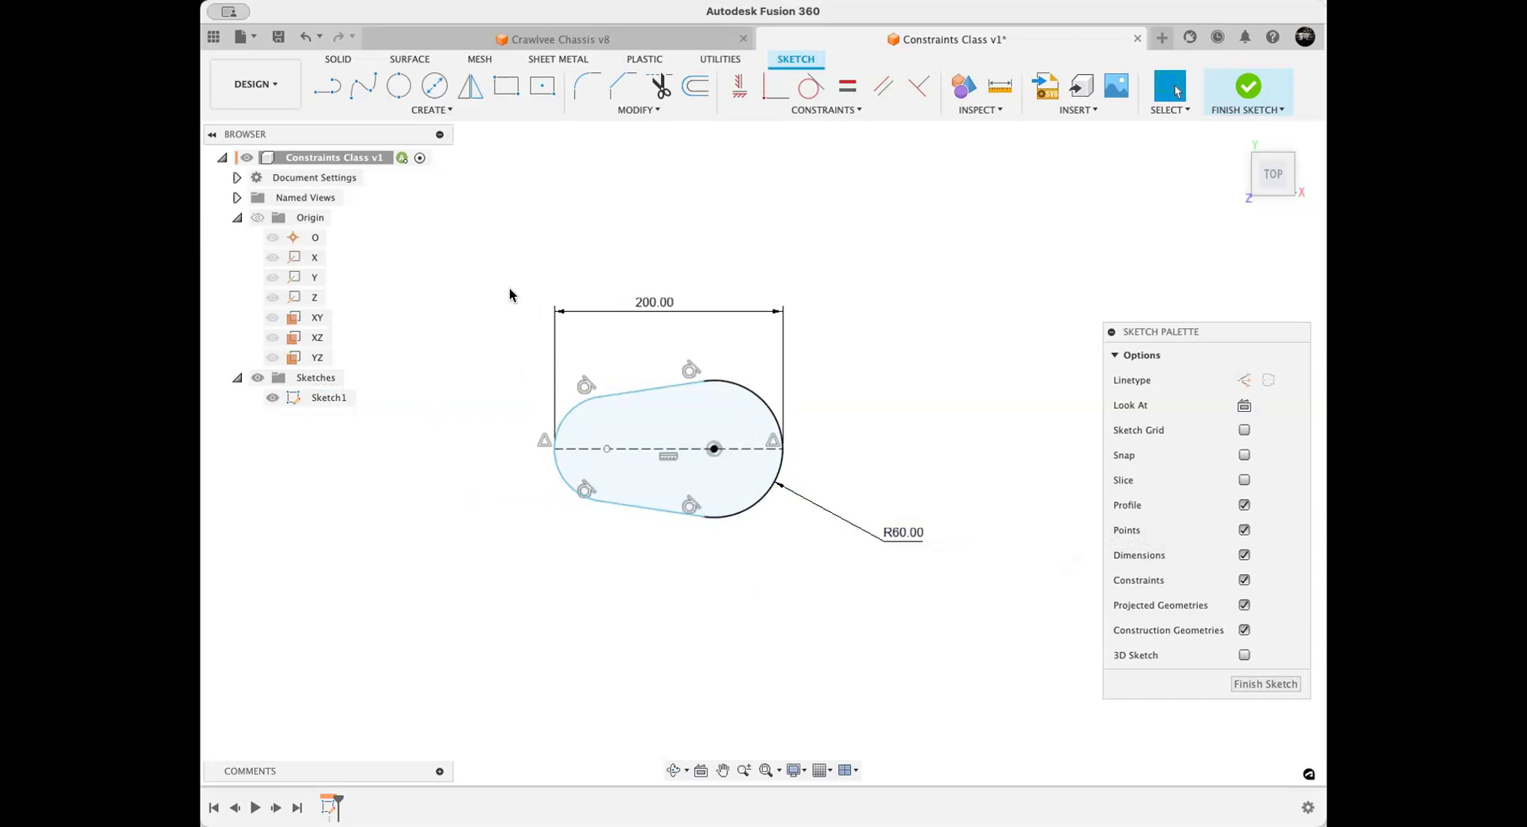
Step: Dimension the radius of the slot's other end arc, accepting the proposed value
key(d)
click(579, 495)
click(458, 562)
key(Return)
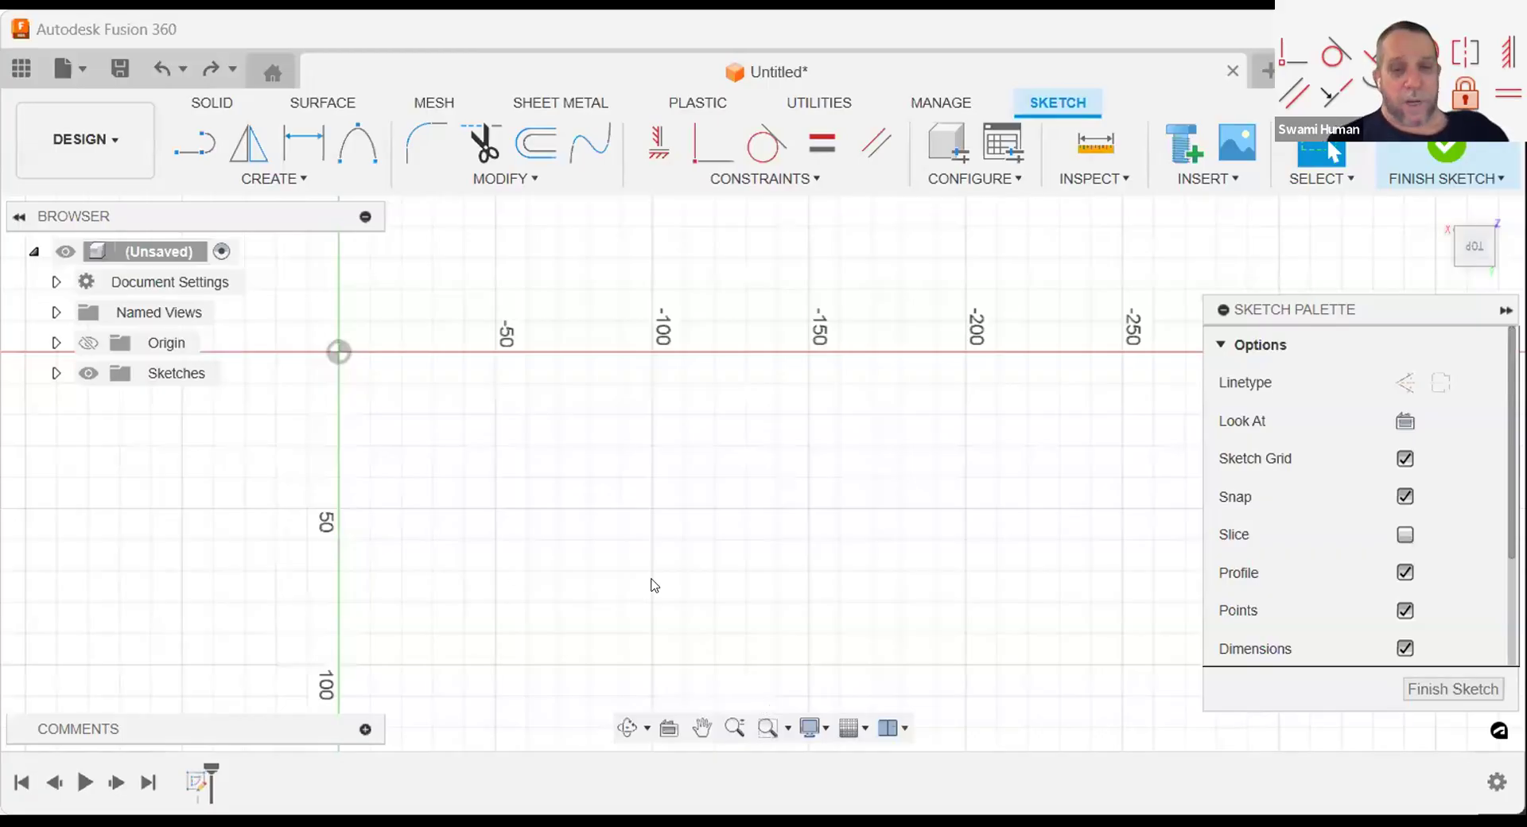
middle_drag(653, 586, 555, 609)
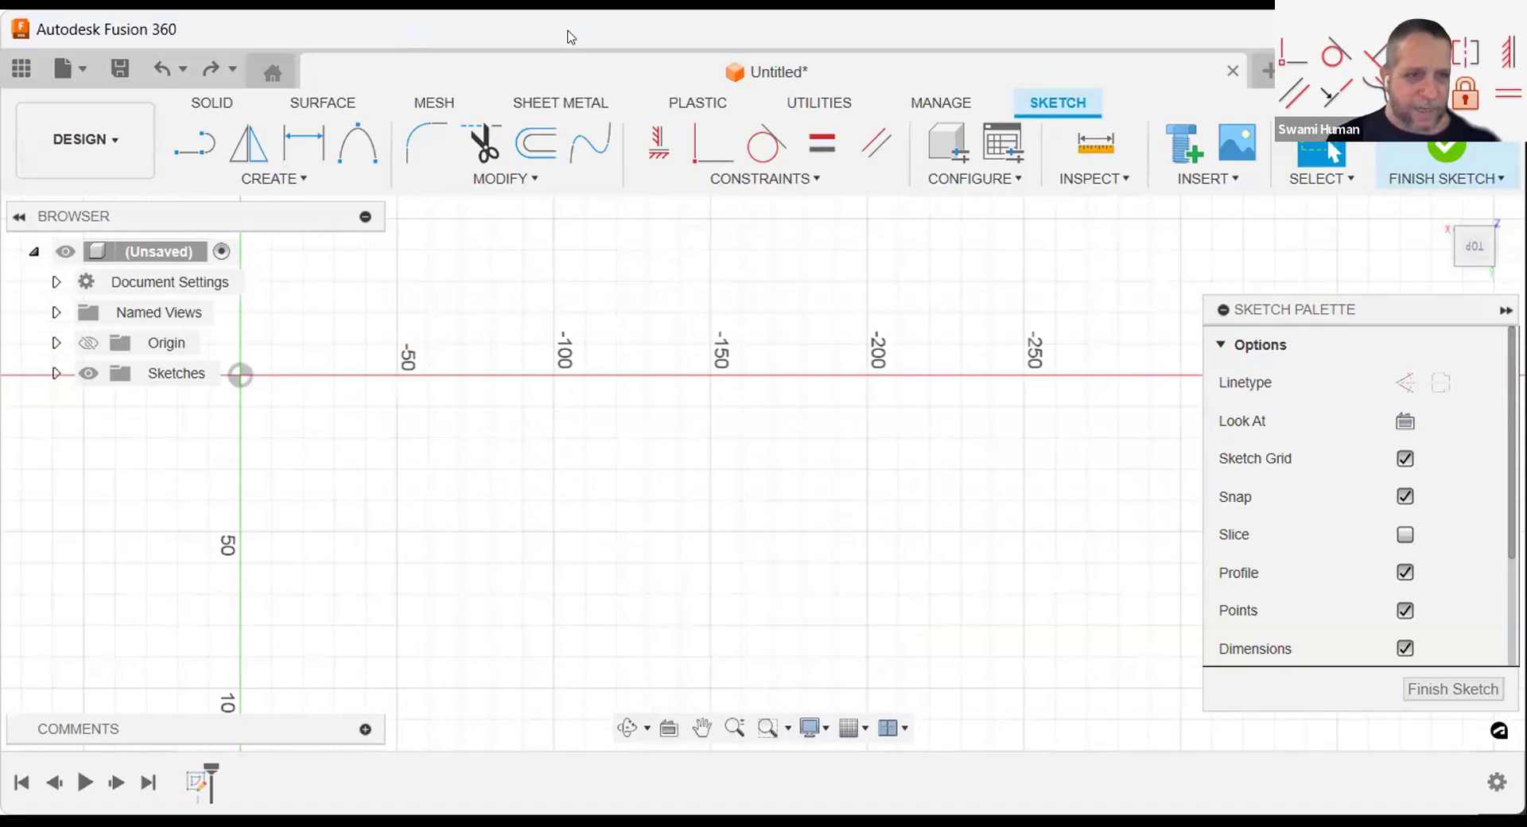
mouse_move(565, 443)
middle_down()
mouse_move(599, 456)
mouse_move(539, 497)
middle_up()
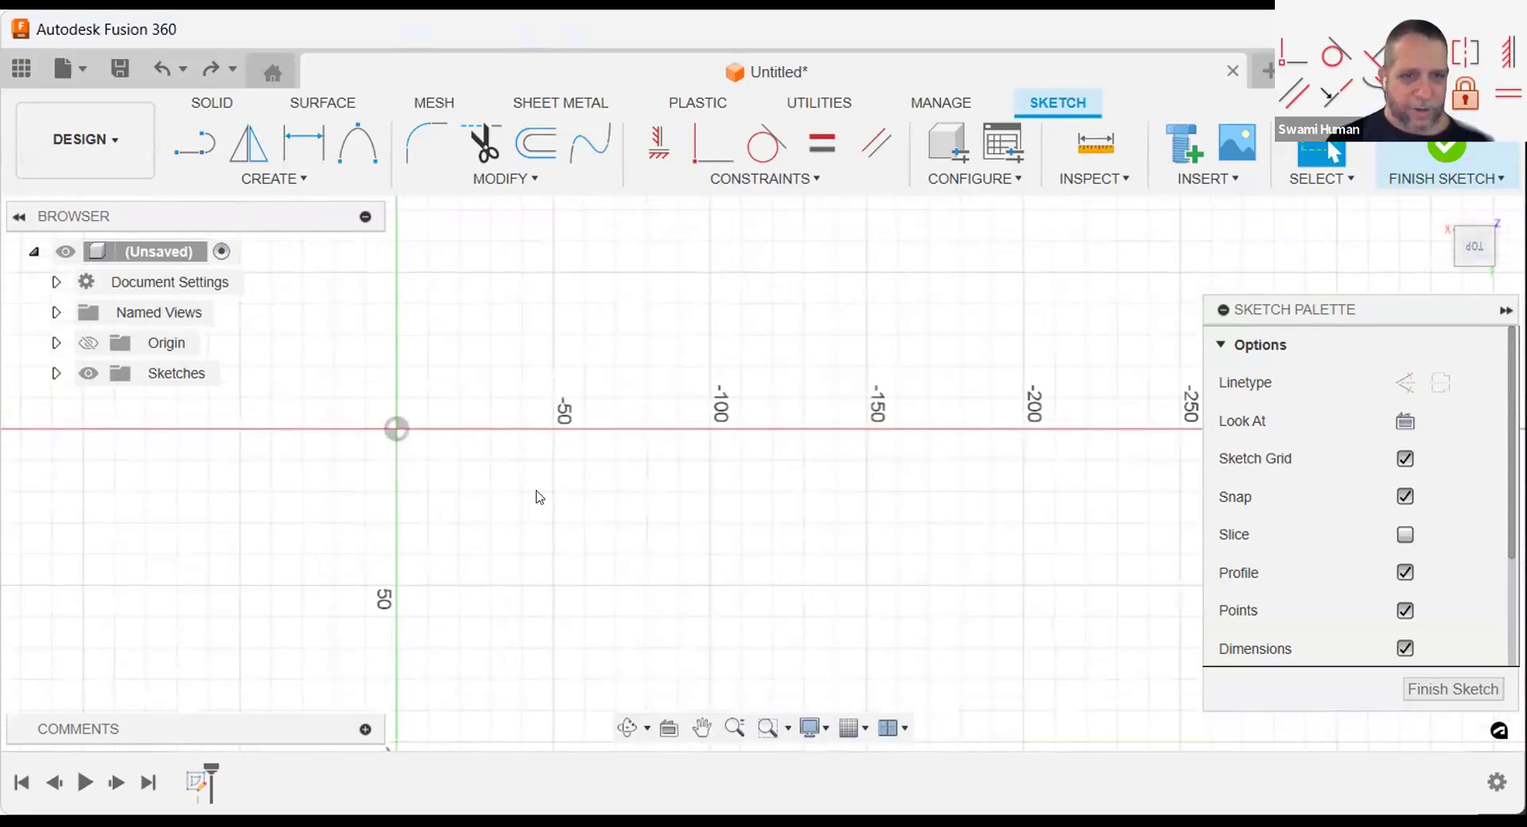
click(269, 178)
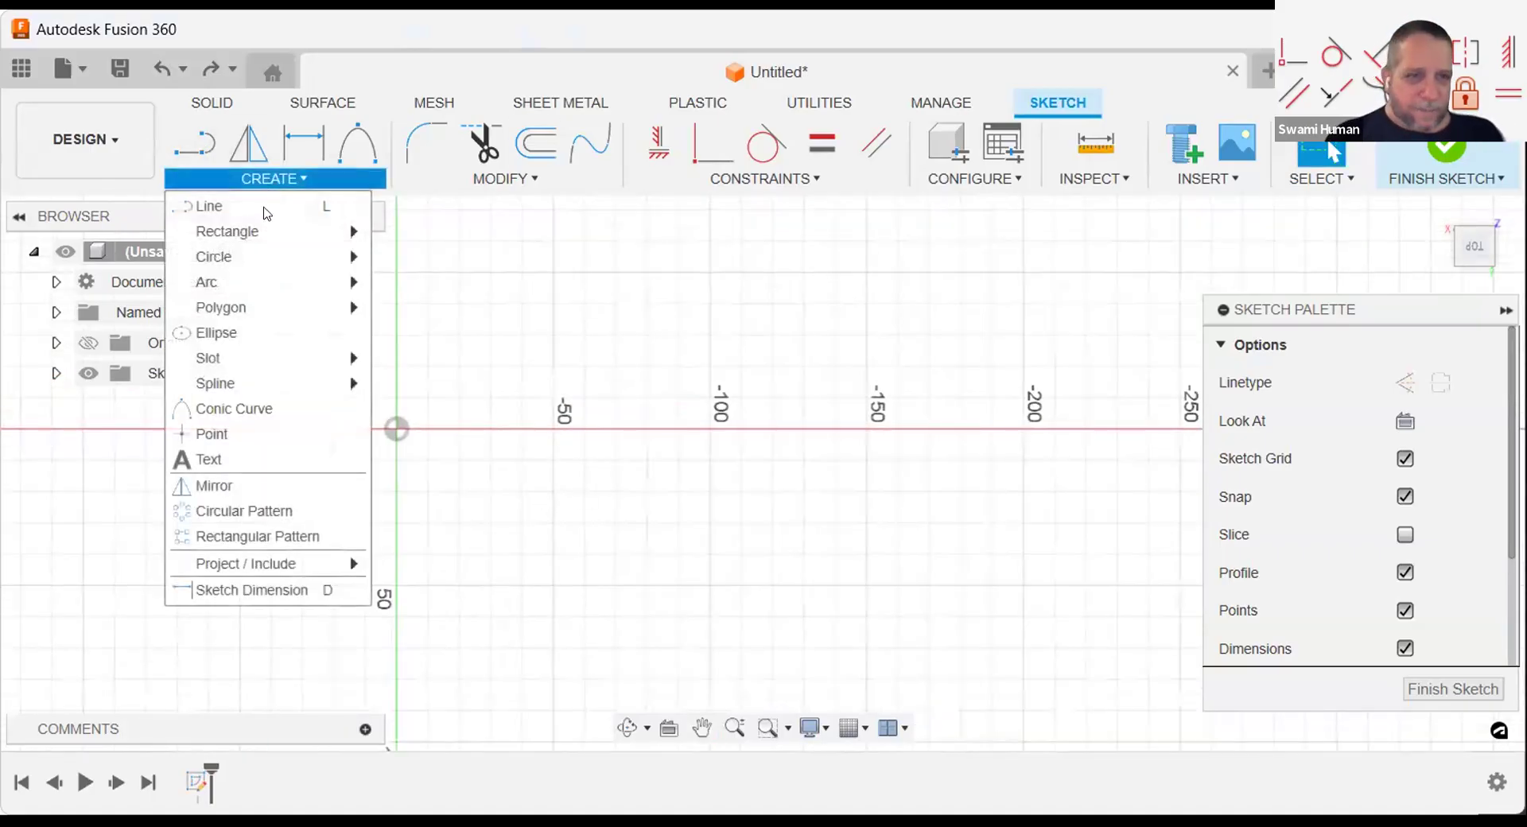
mouse_move(270, 231)
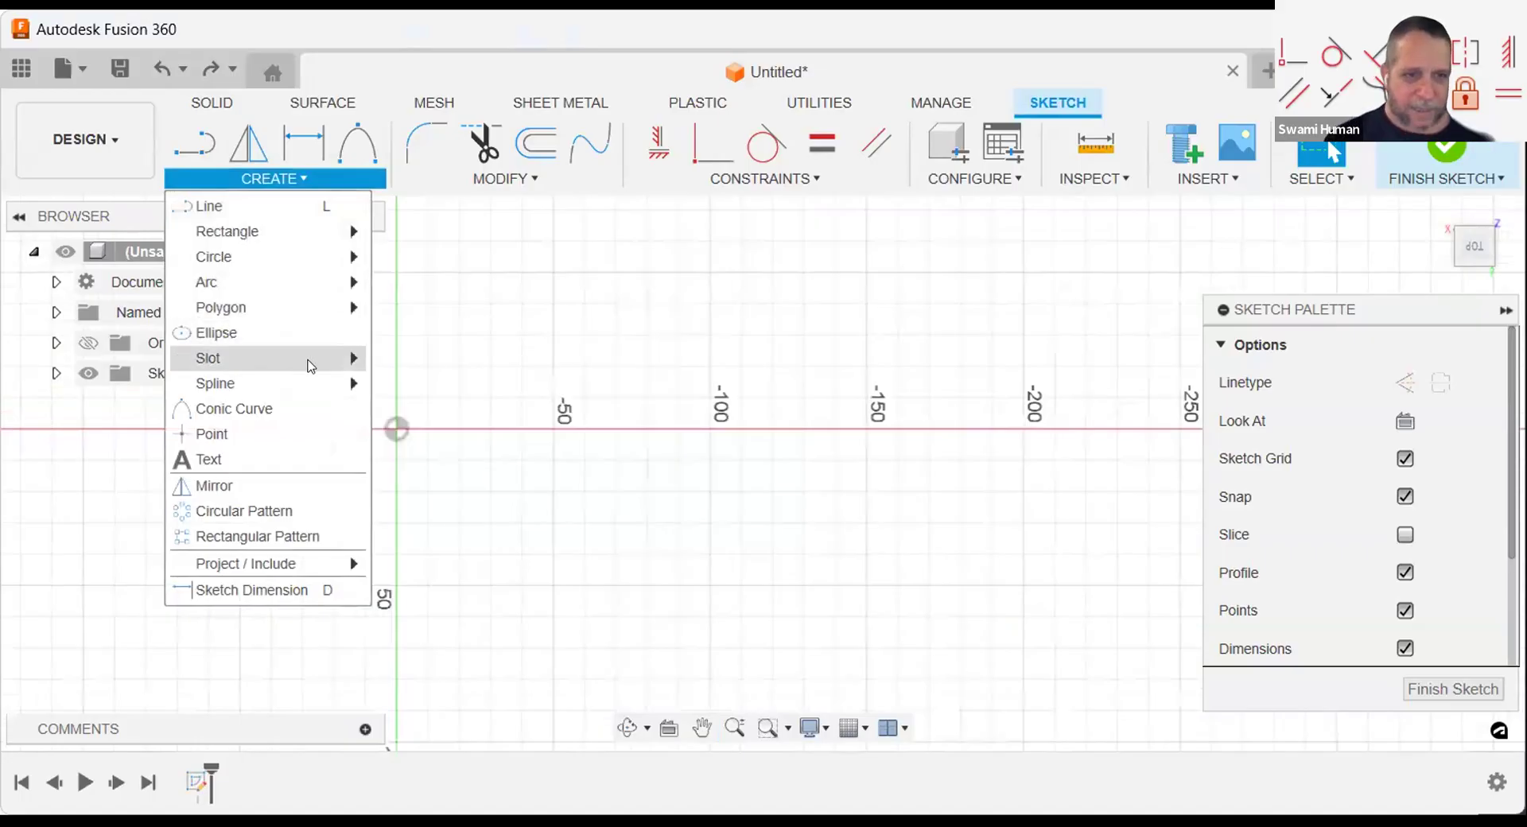
mouse_move(310, 365)
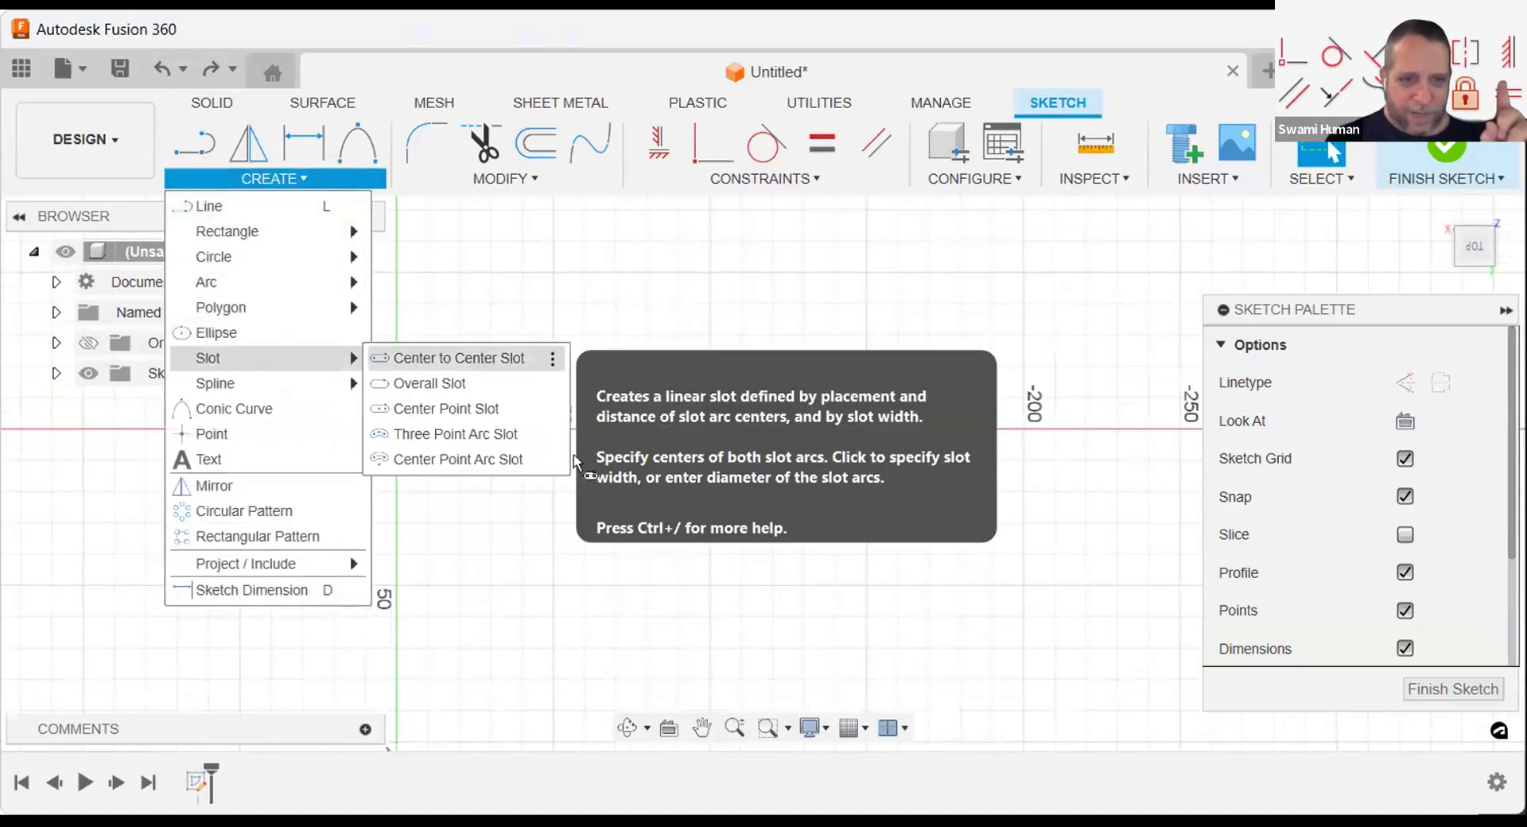
click(496, 413)
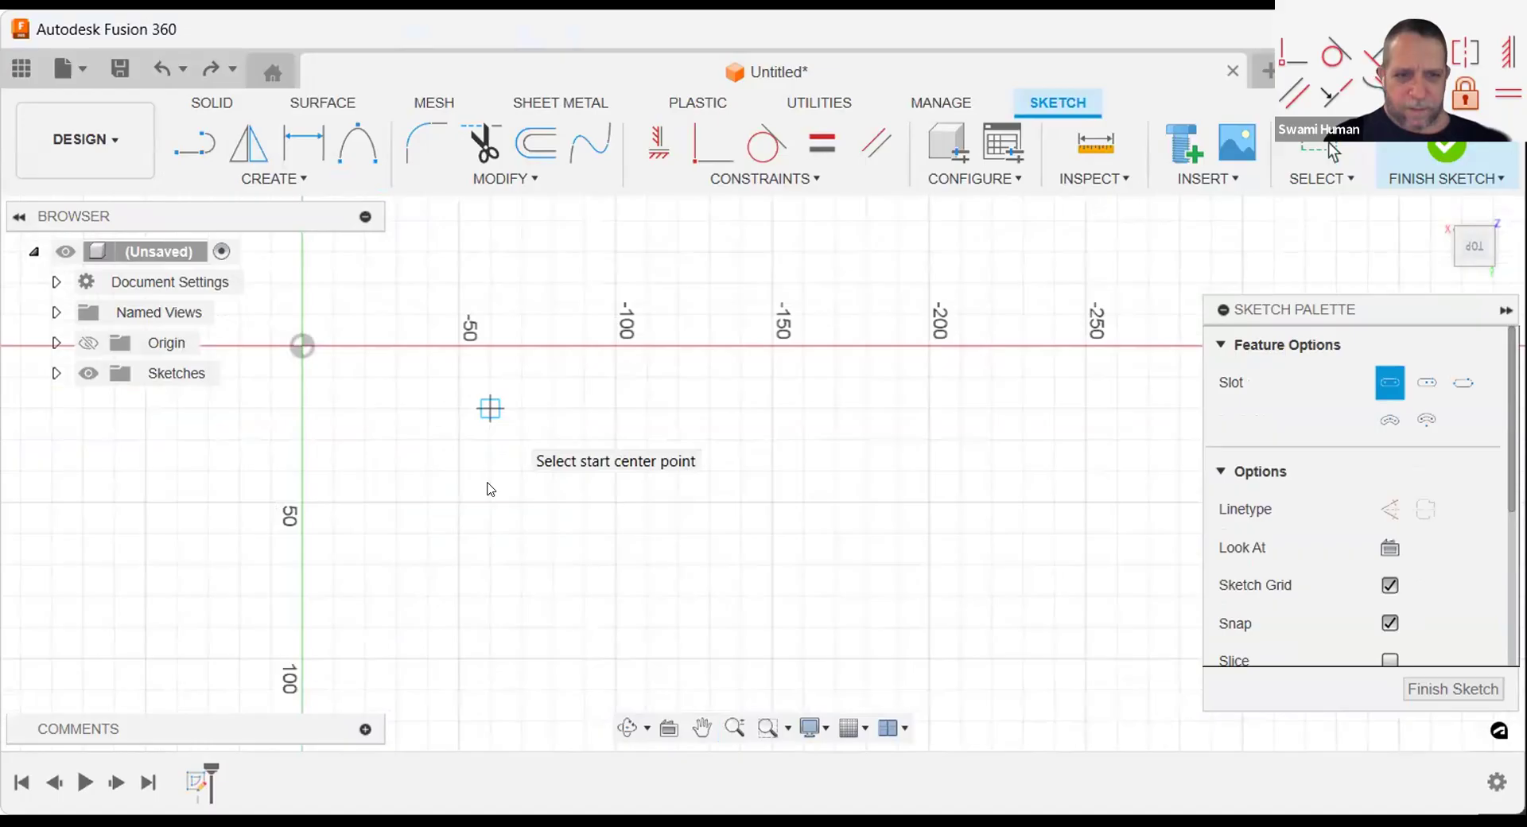
right_drag(489, 485, 395, 481)
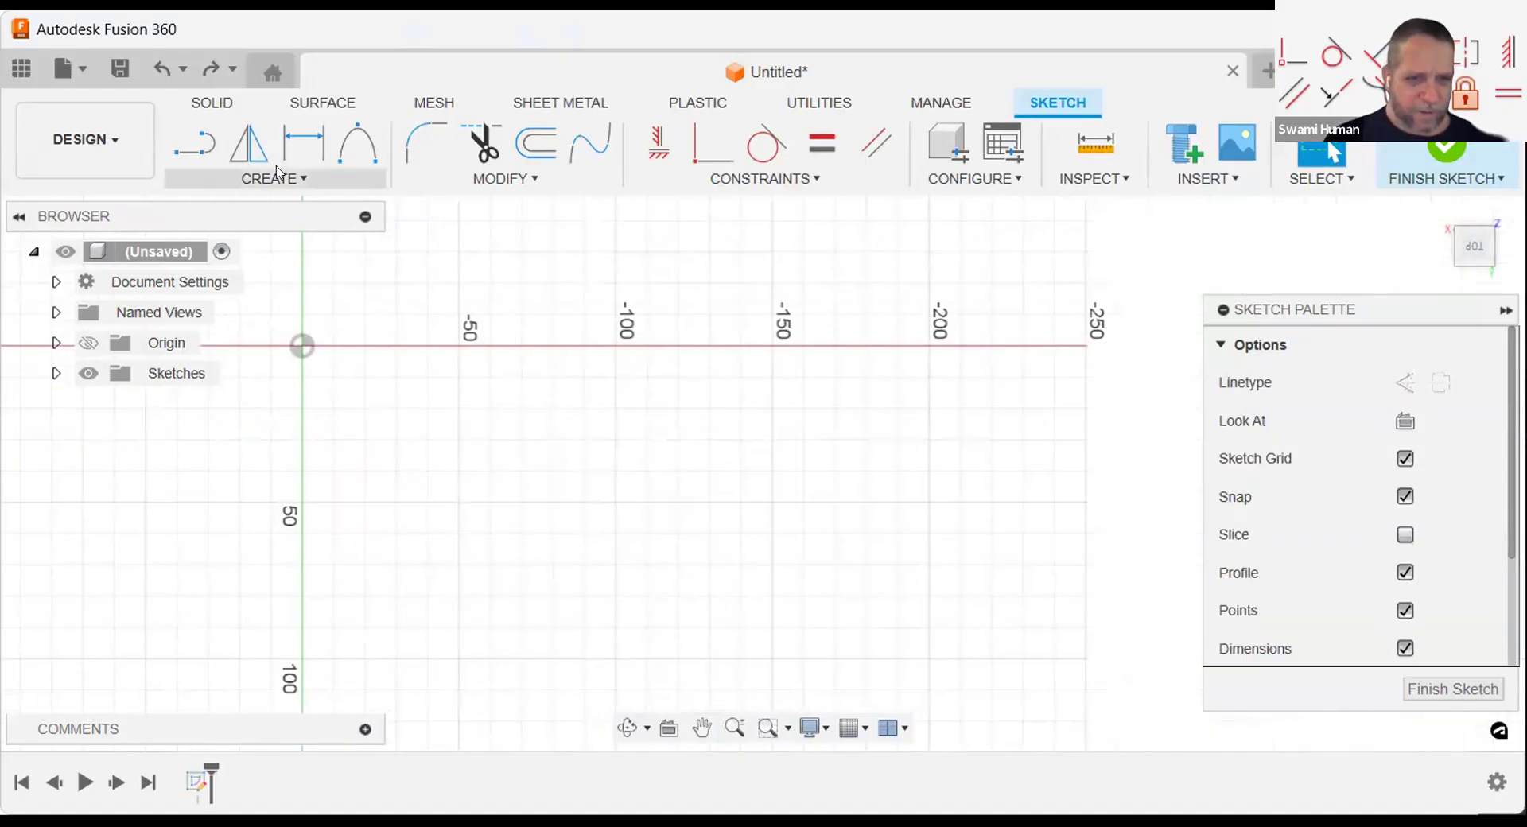
click(273, 178)
mouse_move(249, 357)
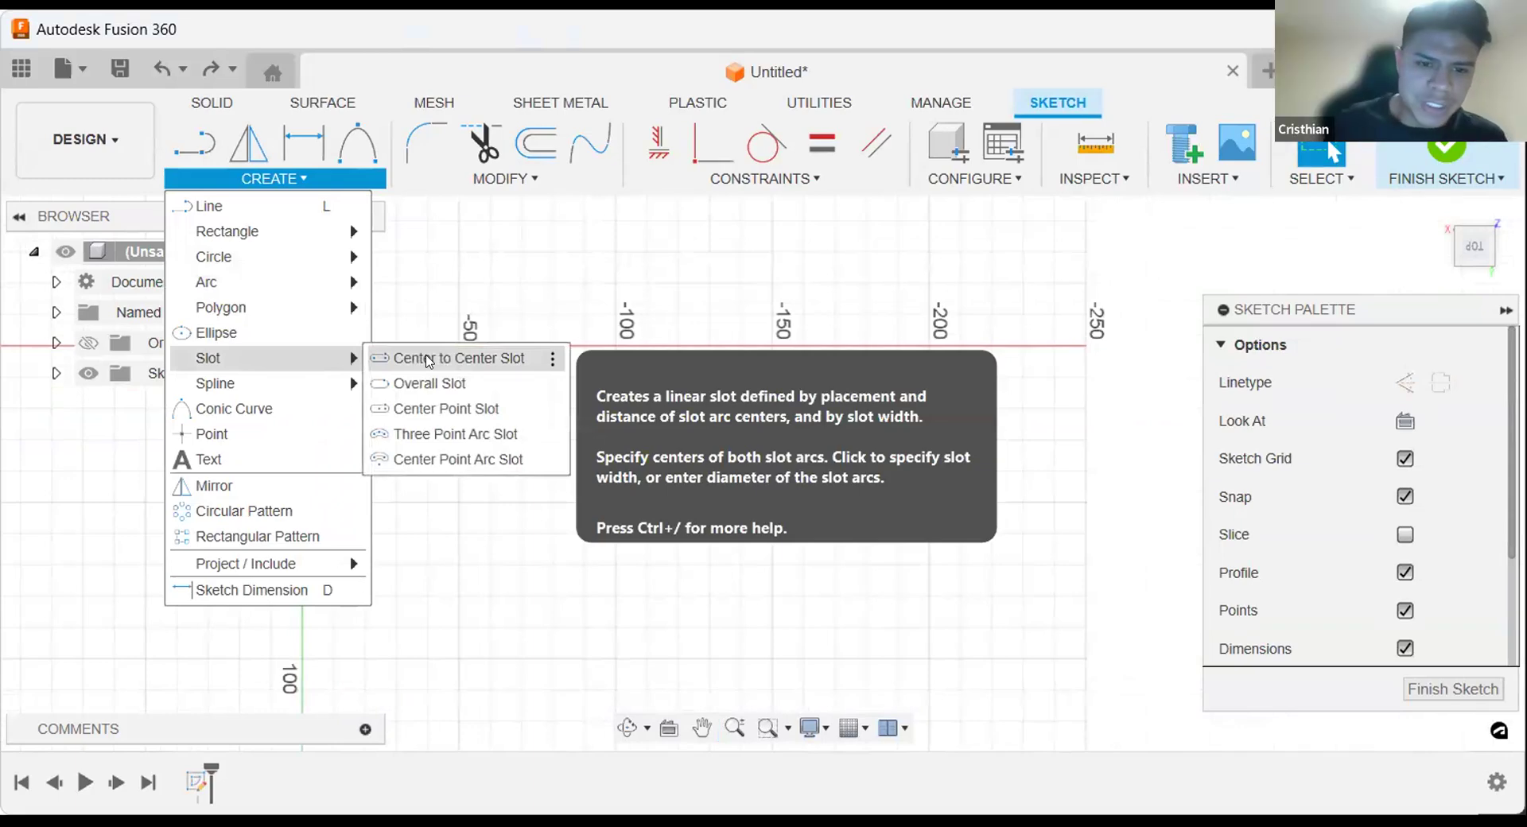
click(447, 607)
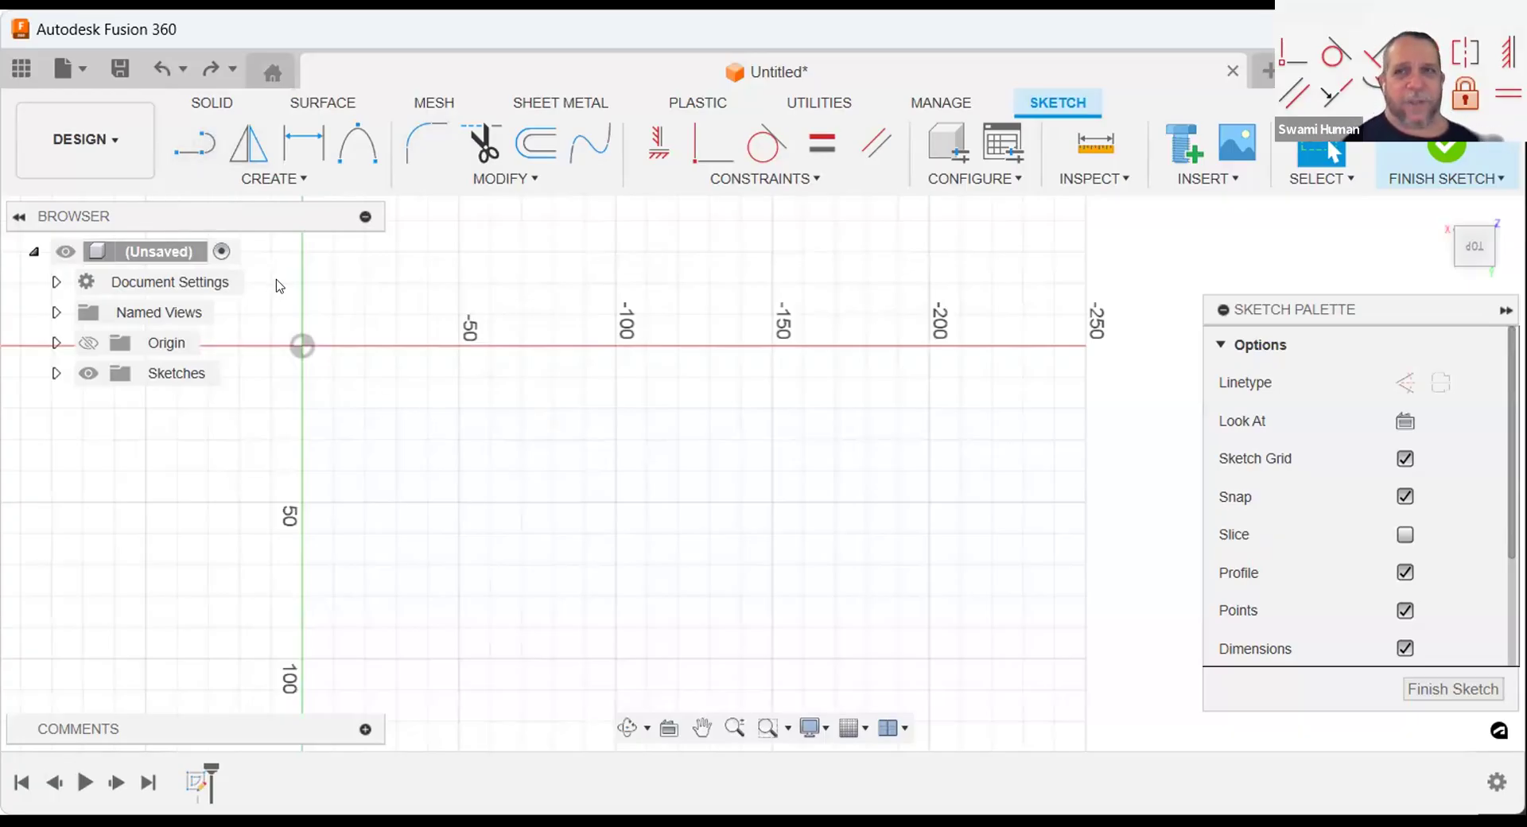
Step: Sketch a horizontal construction line about 100 mm long beside the origin, and undo it
click(202, 160)
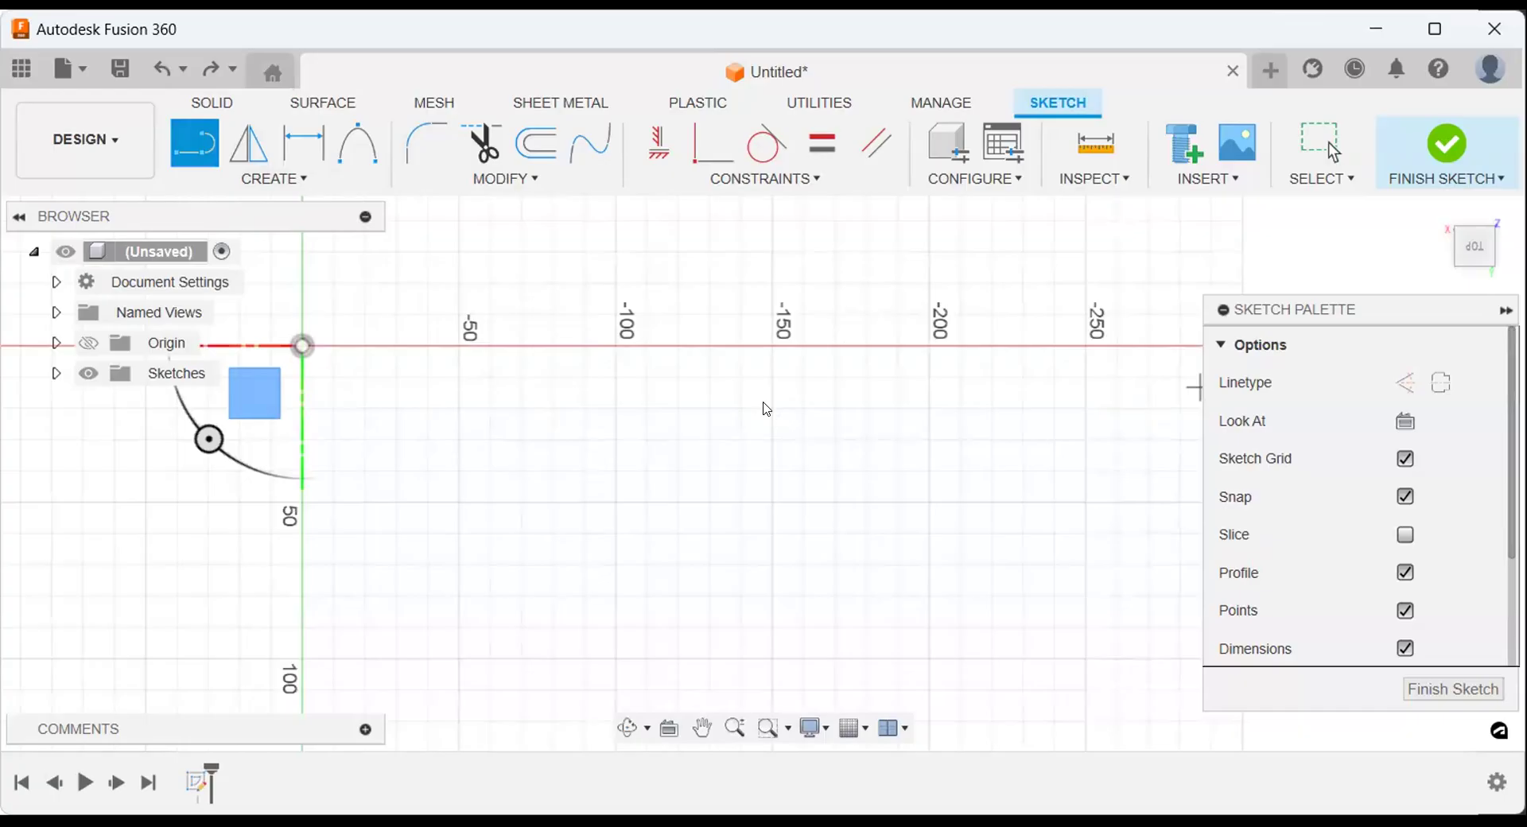
right_click(825, 414)
click(274, 178)
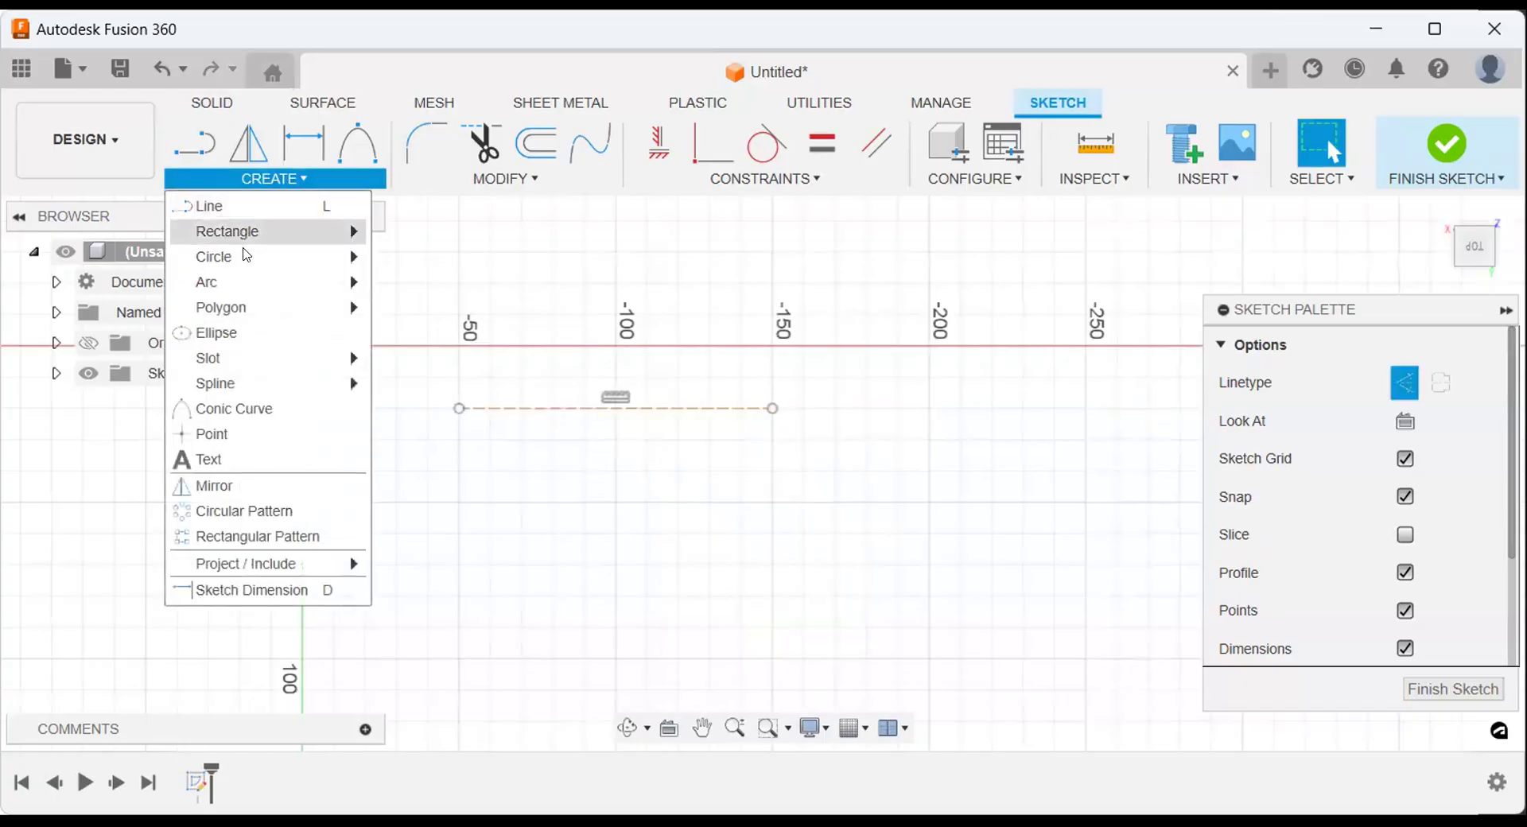
mouse_move(239, 358)
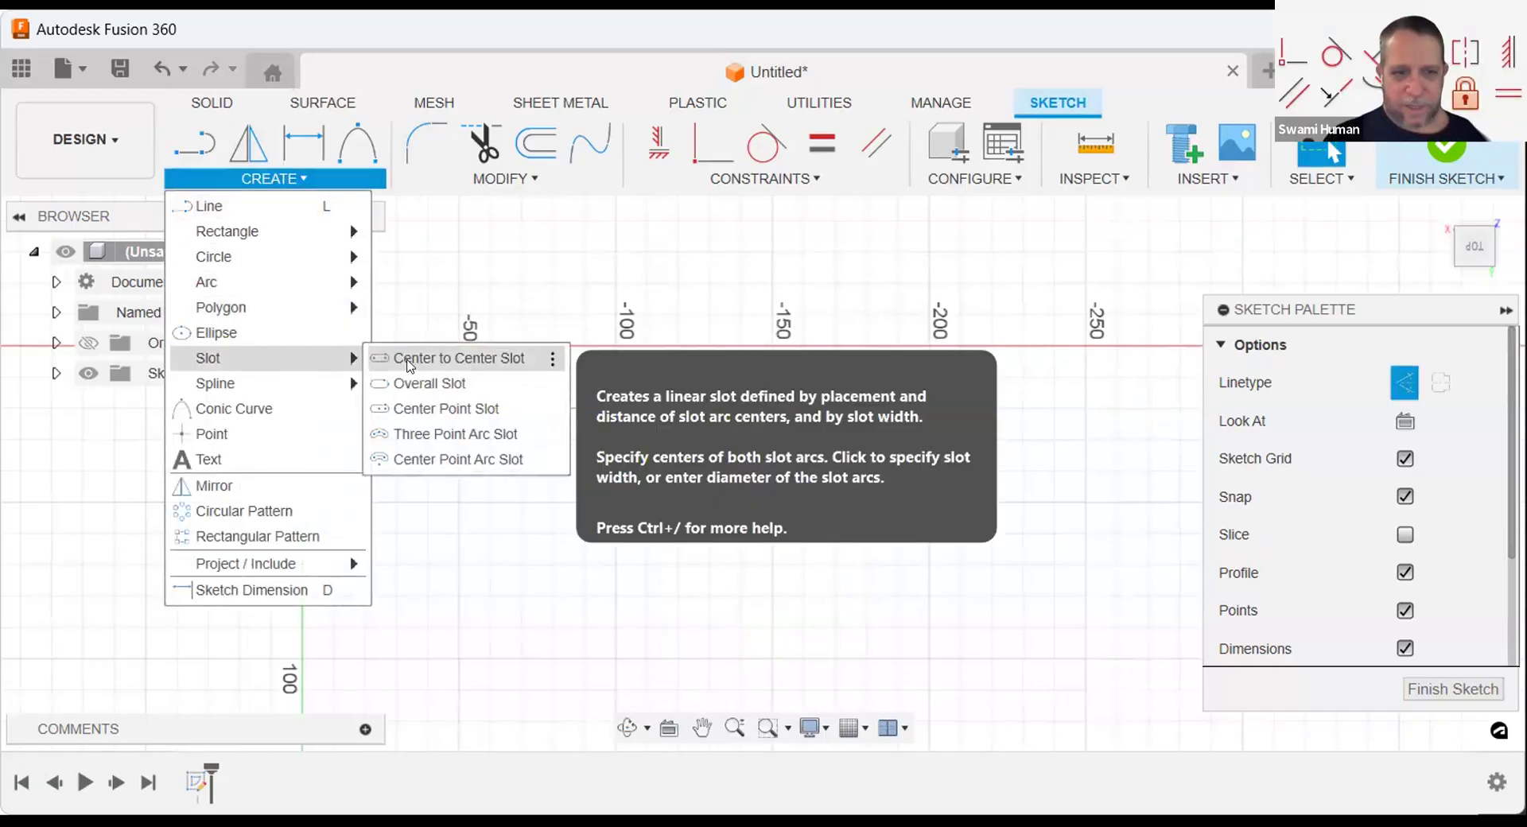
click(459, 359)
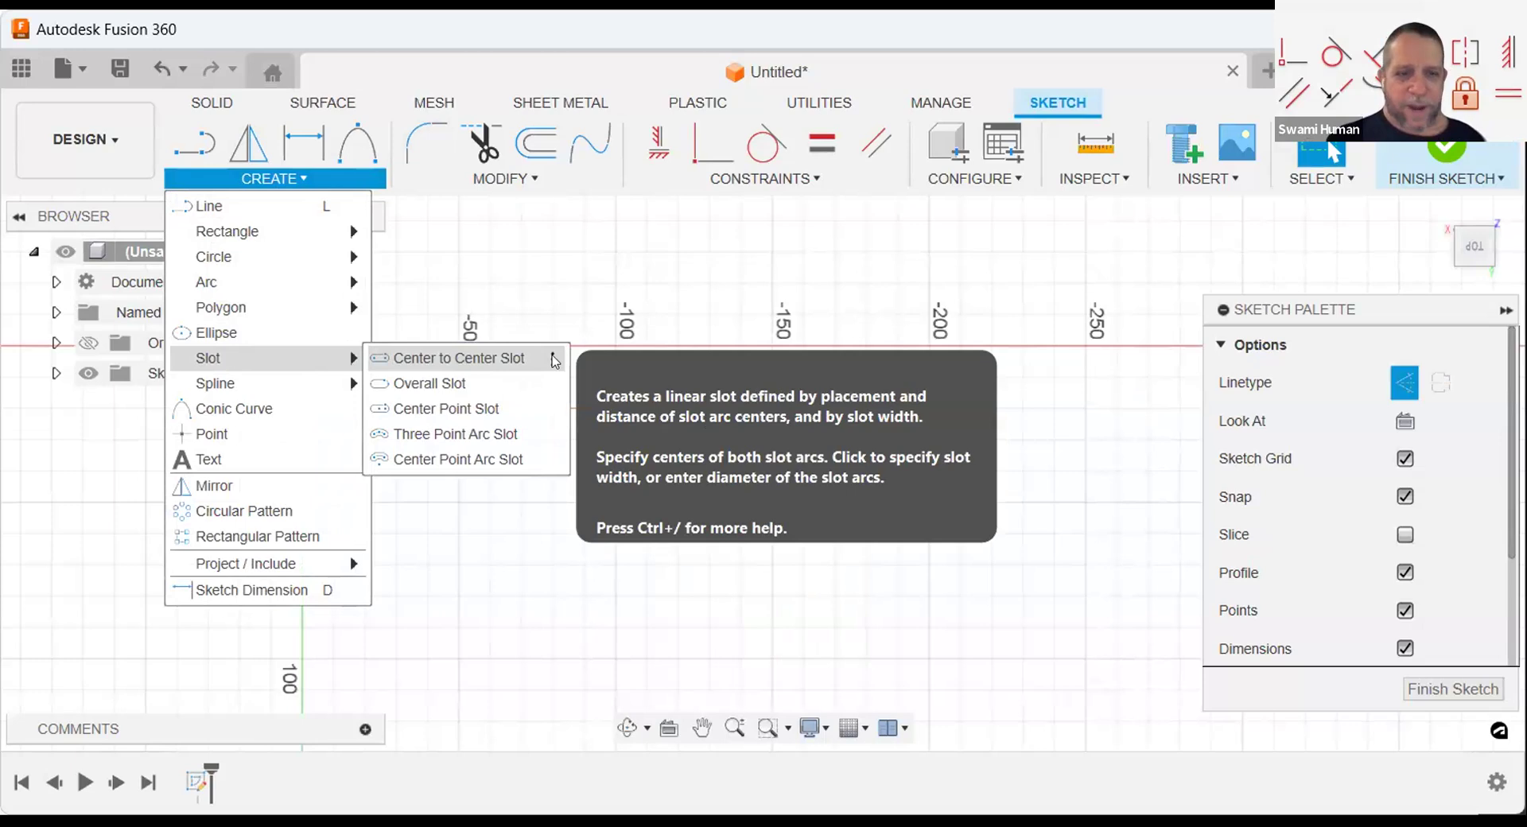
click(525, 362)
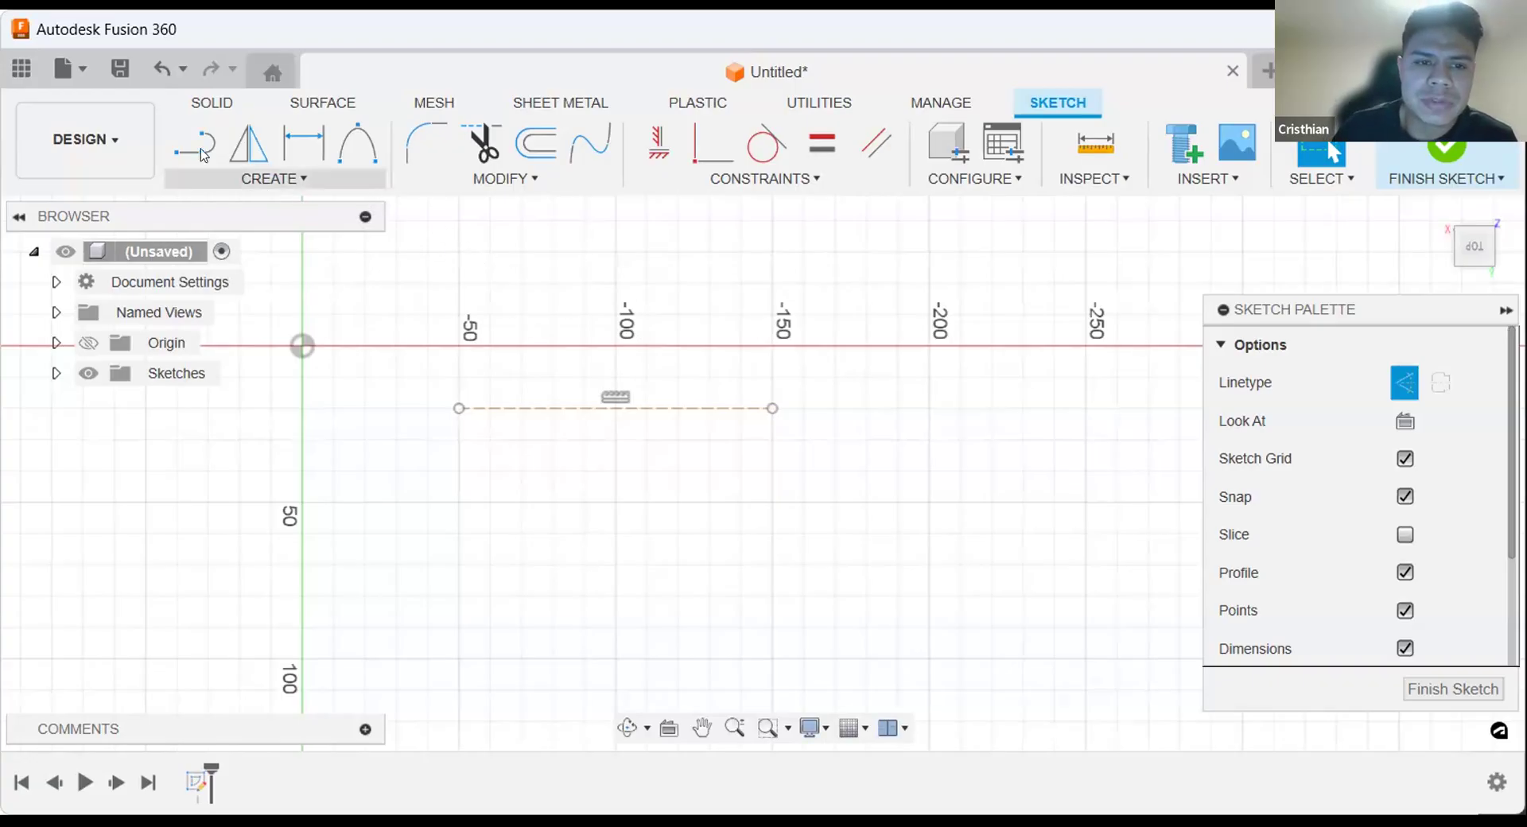
click(158, 69)
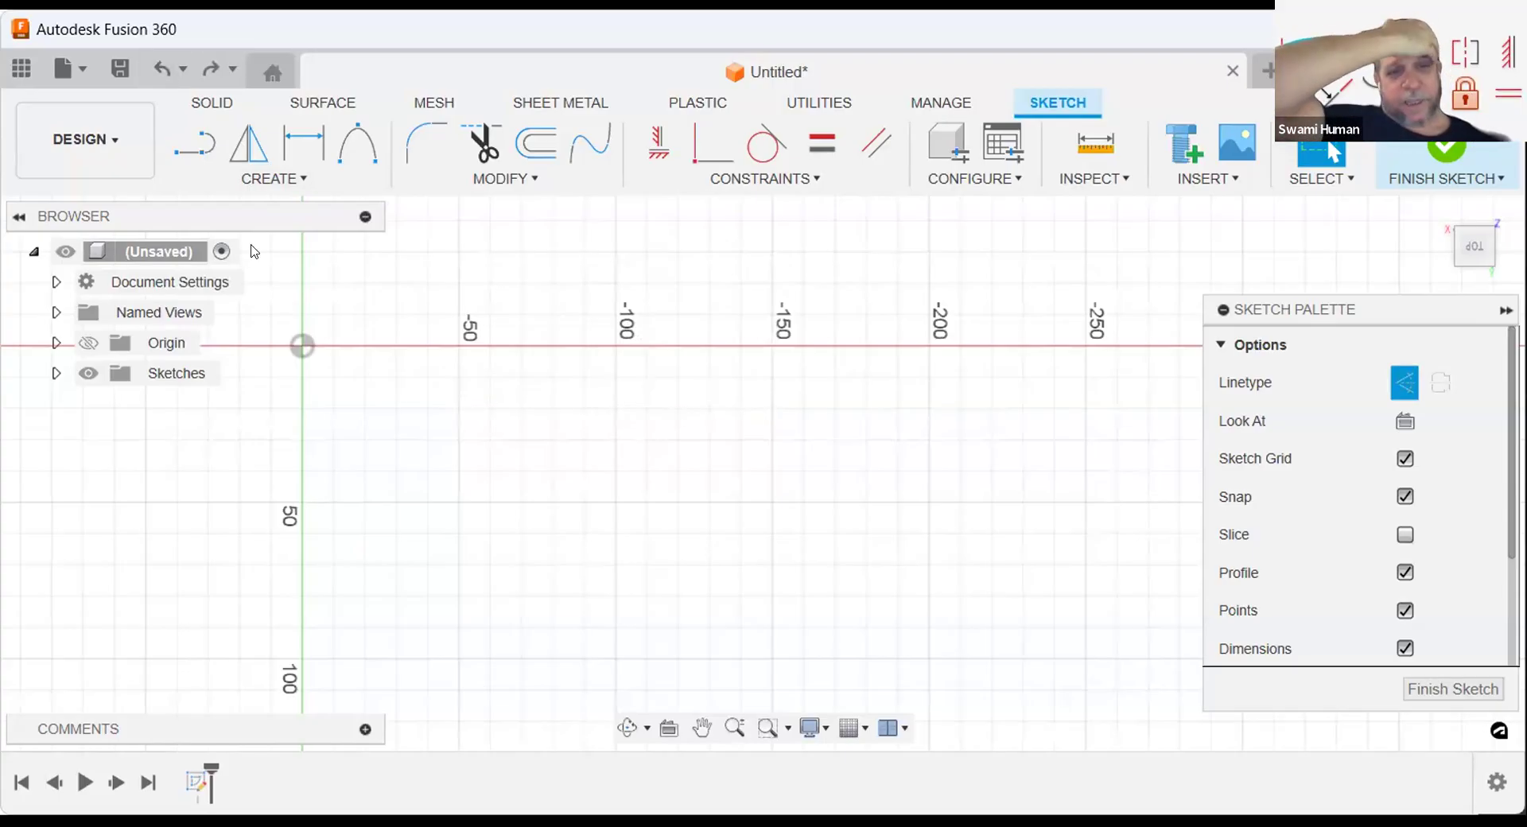
Step: Sketch a horizontal center point slot in normal linetype beside the origin, about 200 mm between arc centers and 51 mm wide
click(271, 178)
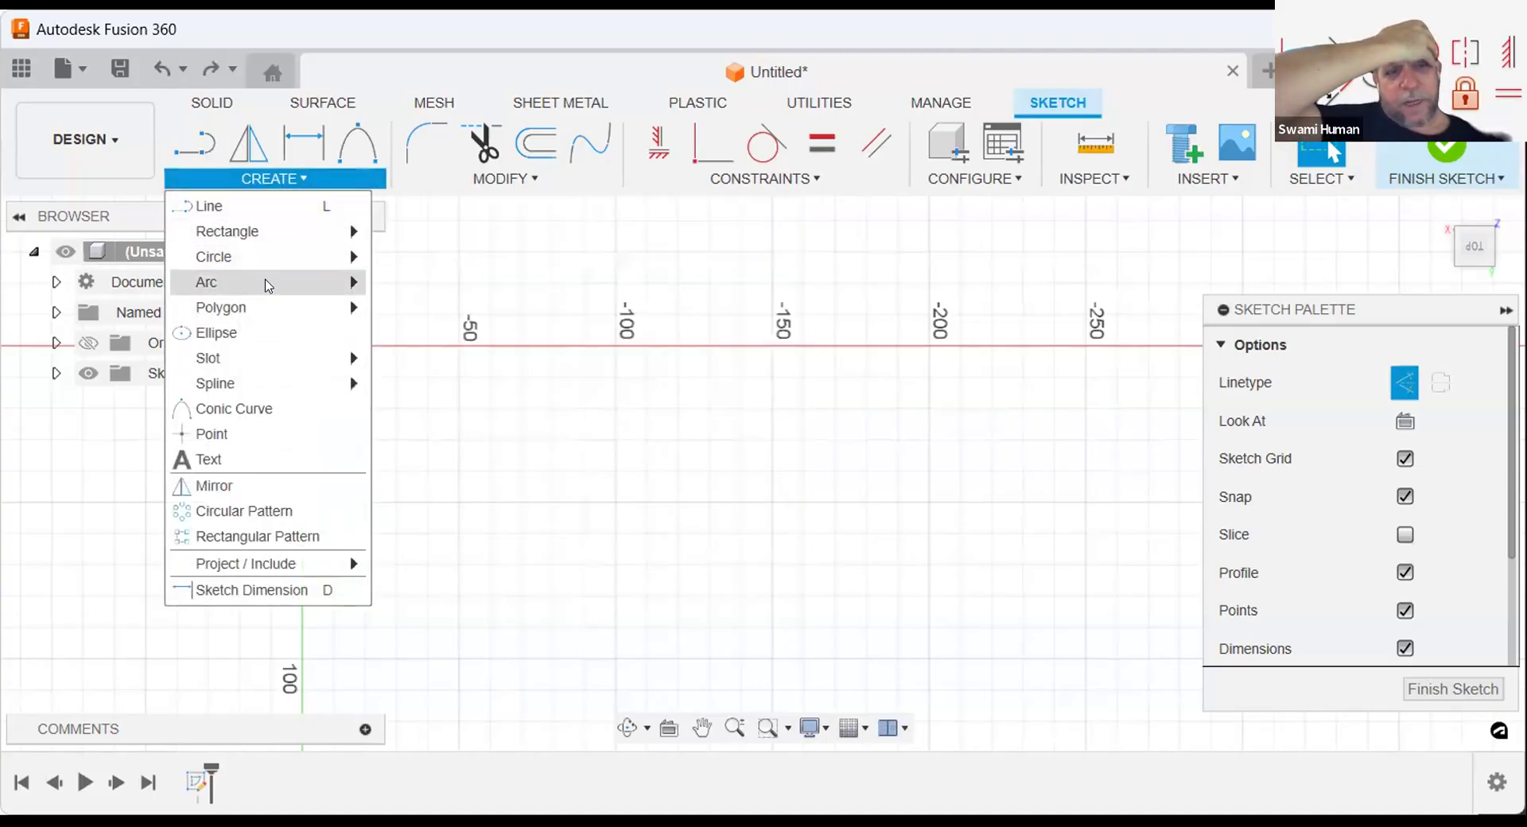
mouse_move(271, 364)
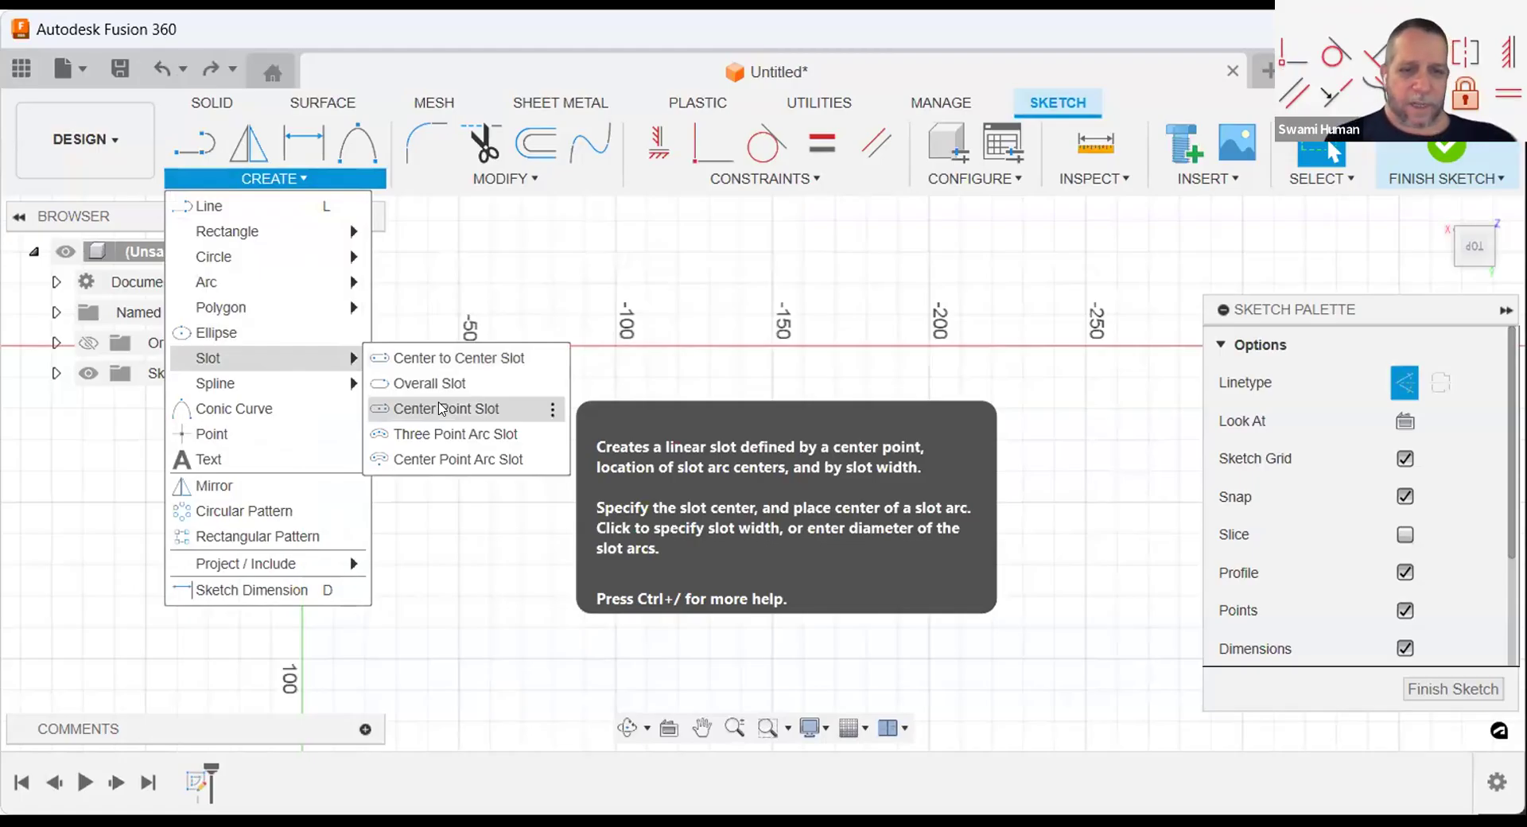
click(441, 408)
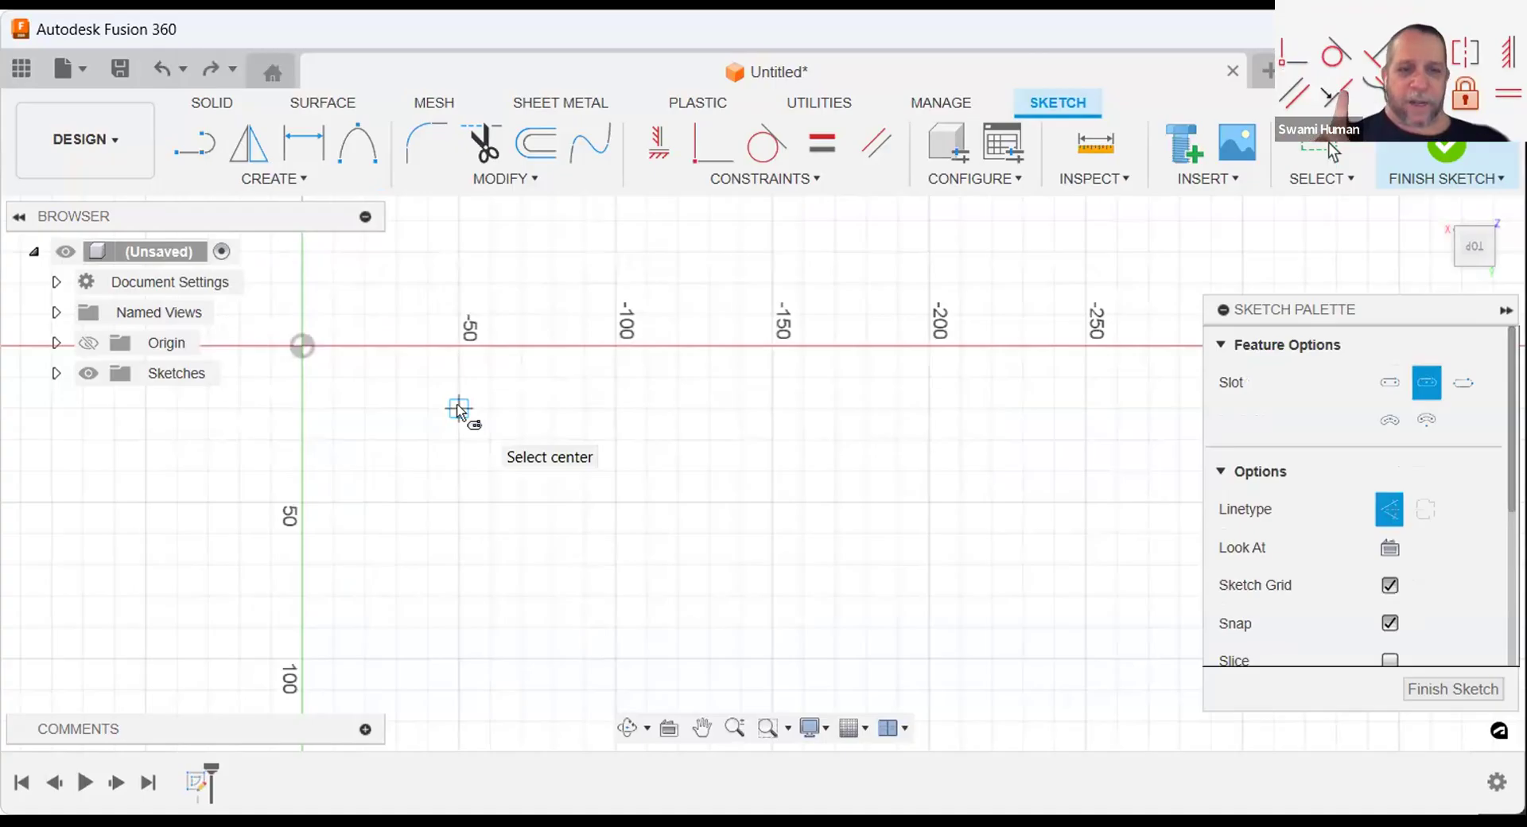
click(459, 409)
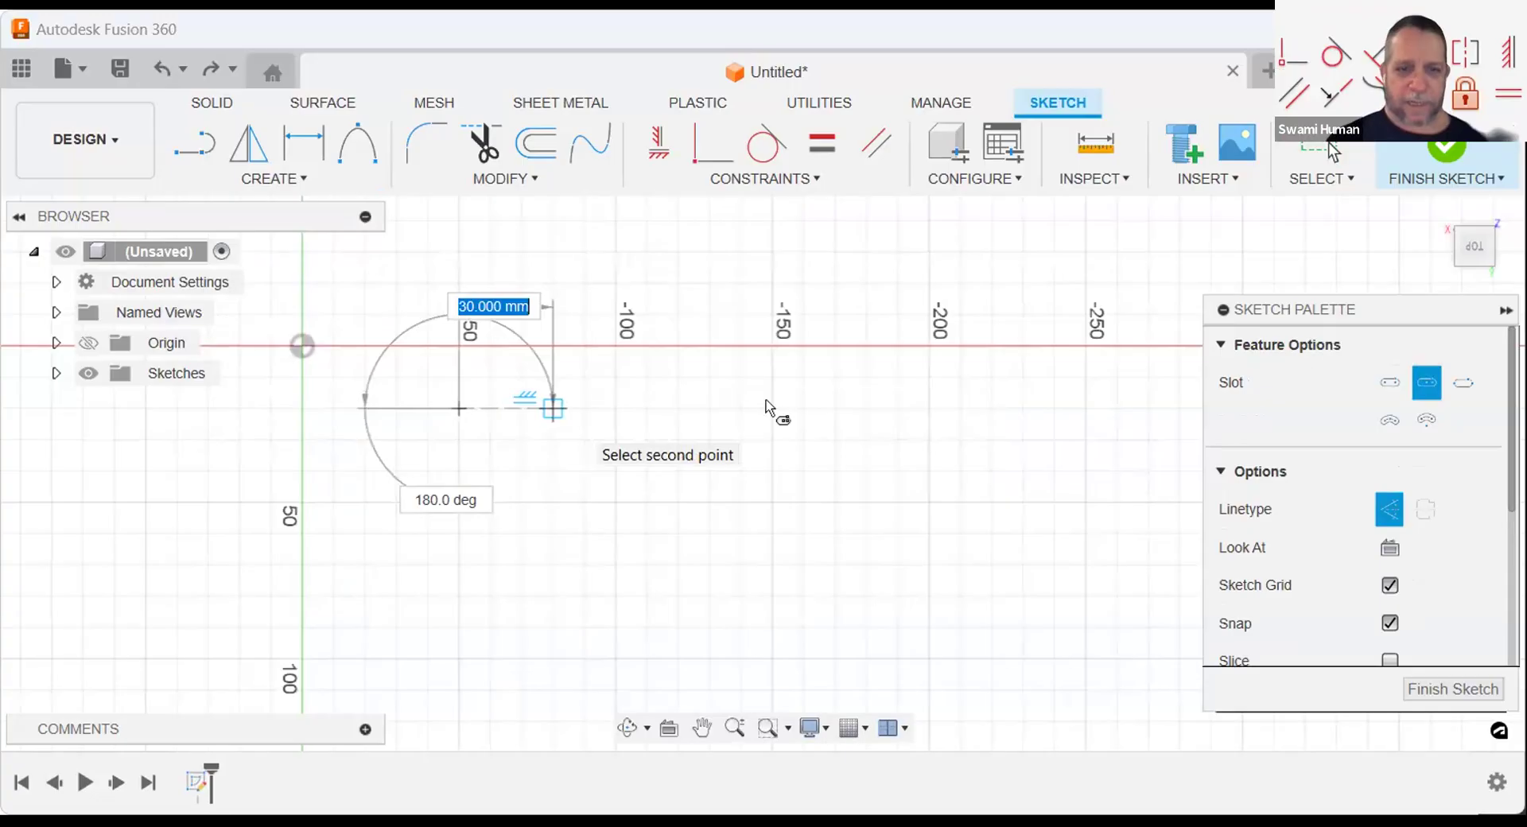
click(757, 463)
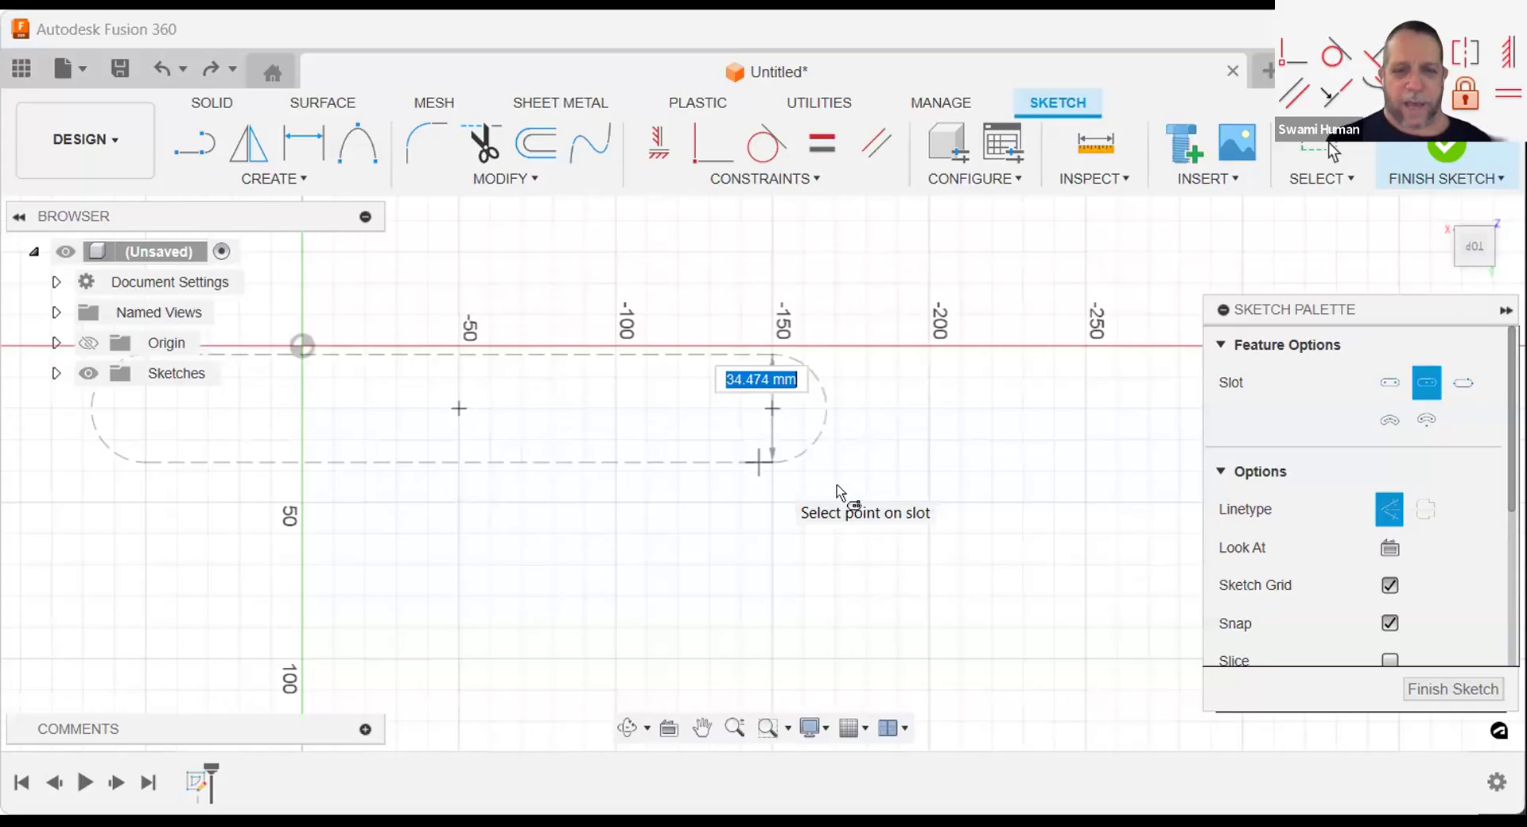
key(x)
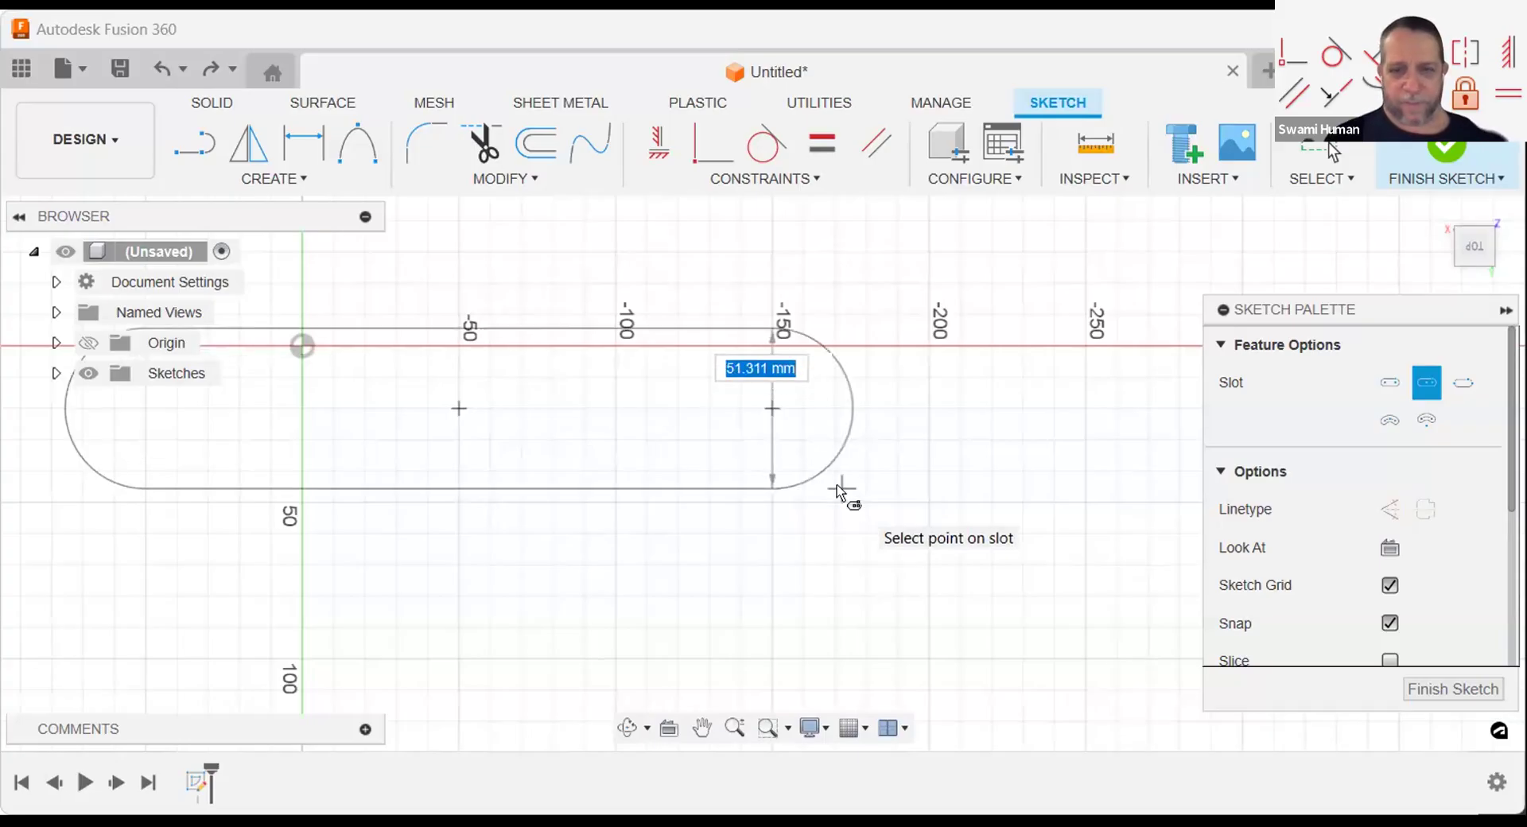
click(838, 487)
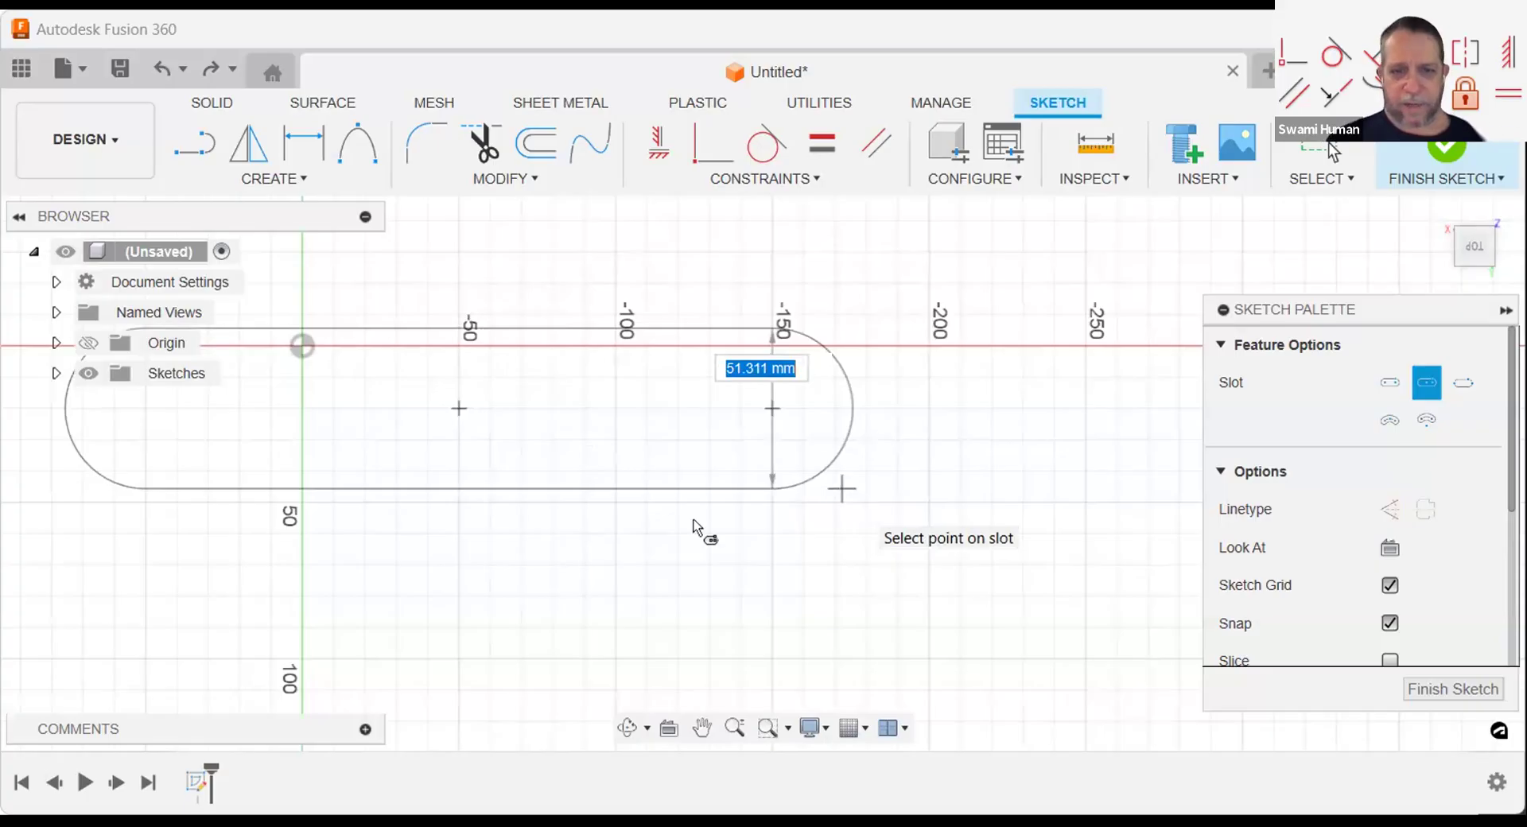
middle_drag(694, 519, 870, 499)
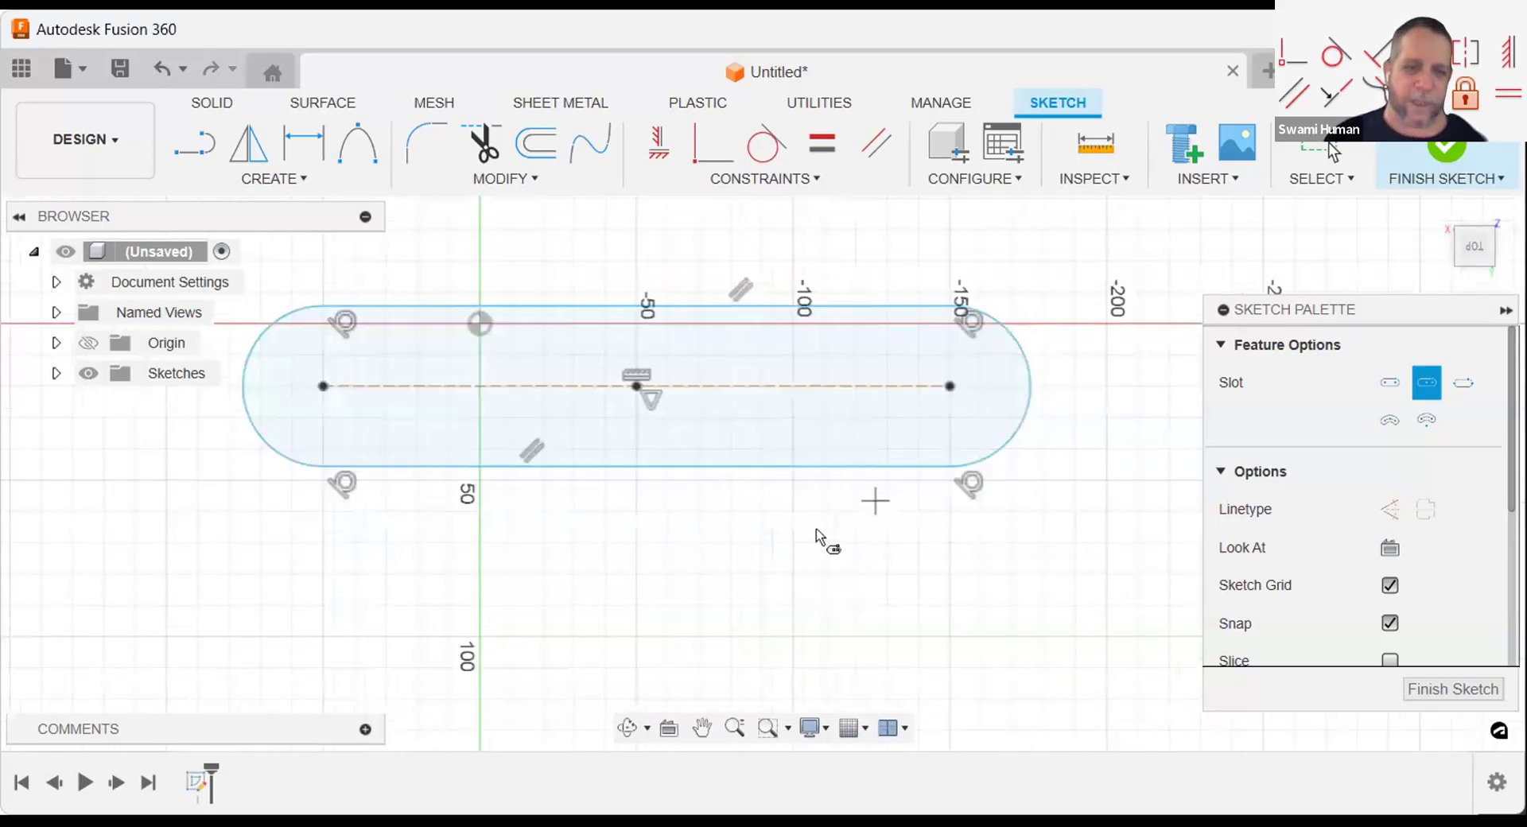
scroll(752, 503, down, 2)
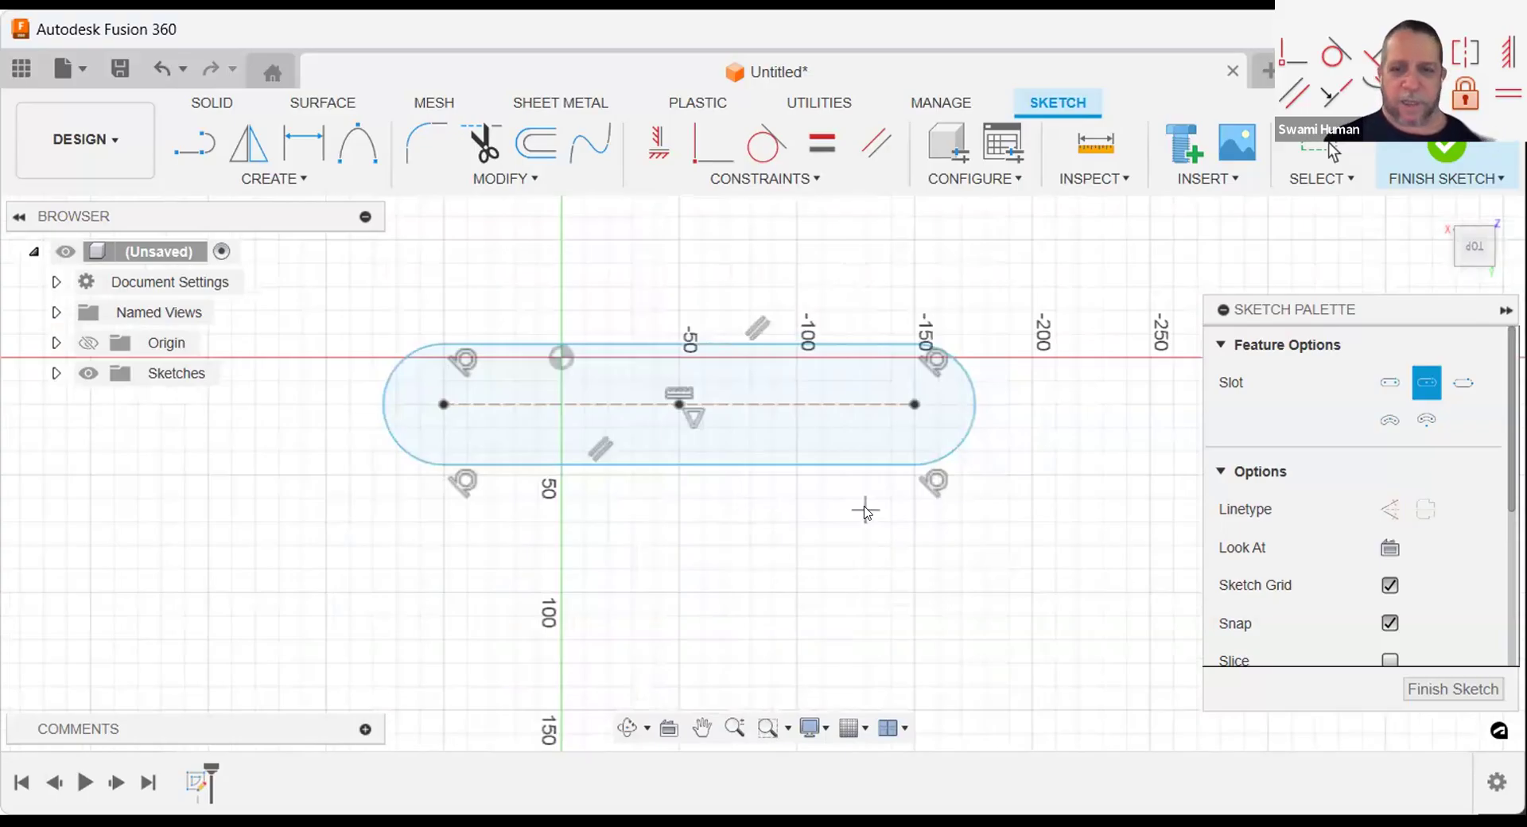
key(Escape)
Step: Dimension the length of the slot's upper straight side, accepting the proposed value
middle_drag(778, 521, 750, 511)
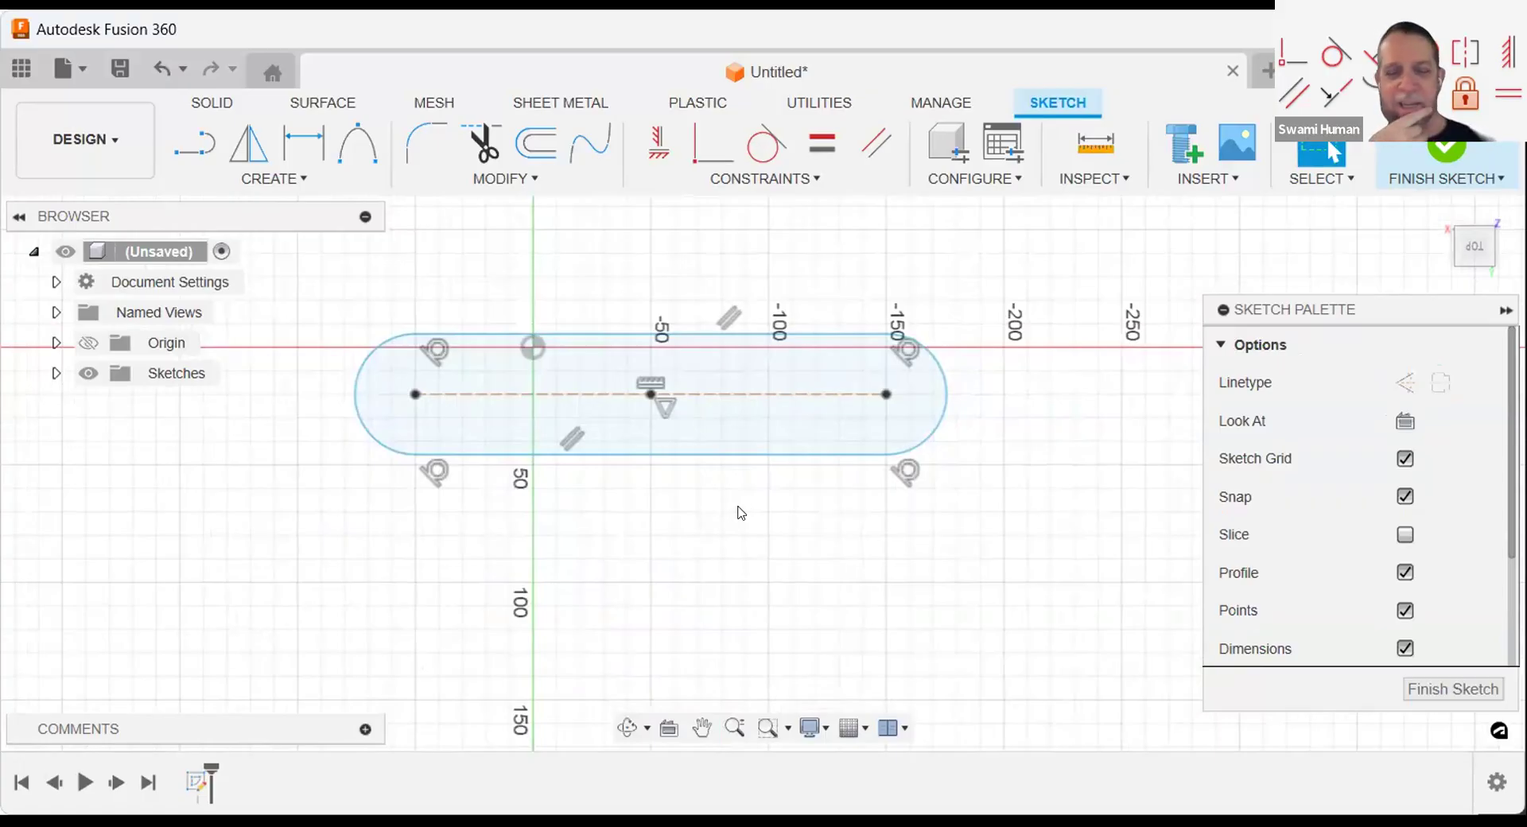
middle_drag(722, 510, 709, 534)
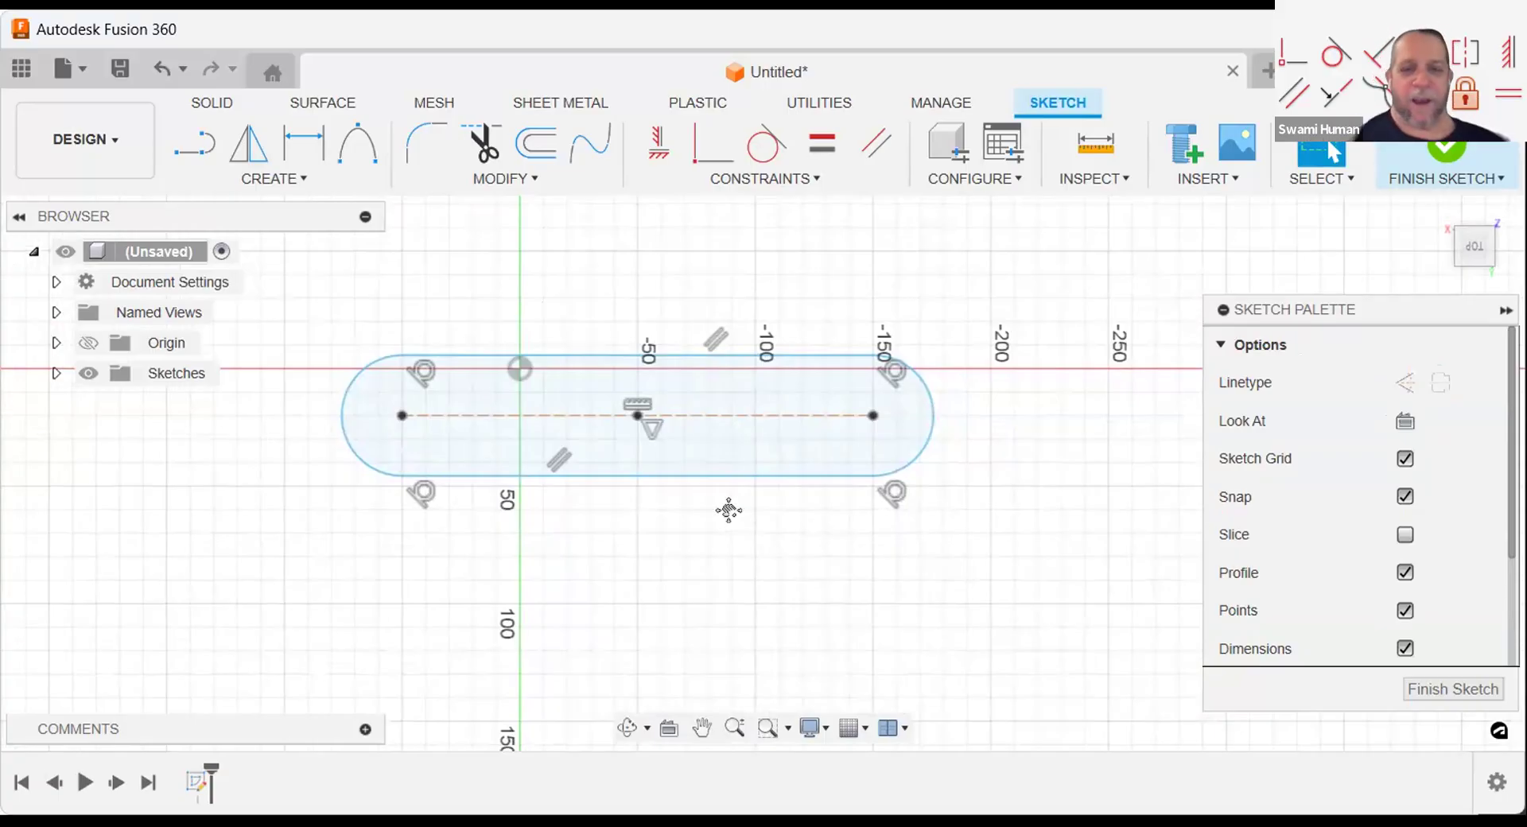
middle_drag(729, 510, 713, 508)
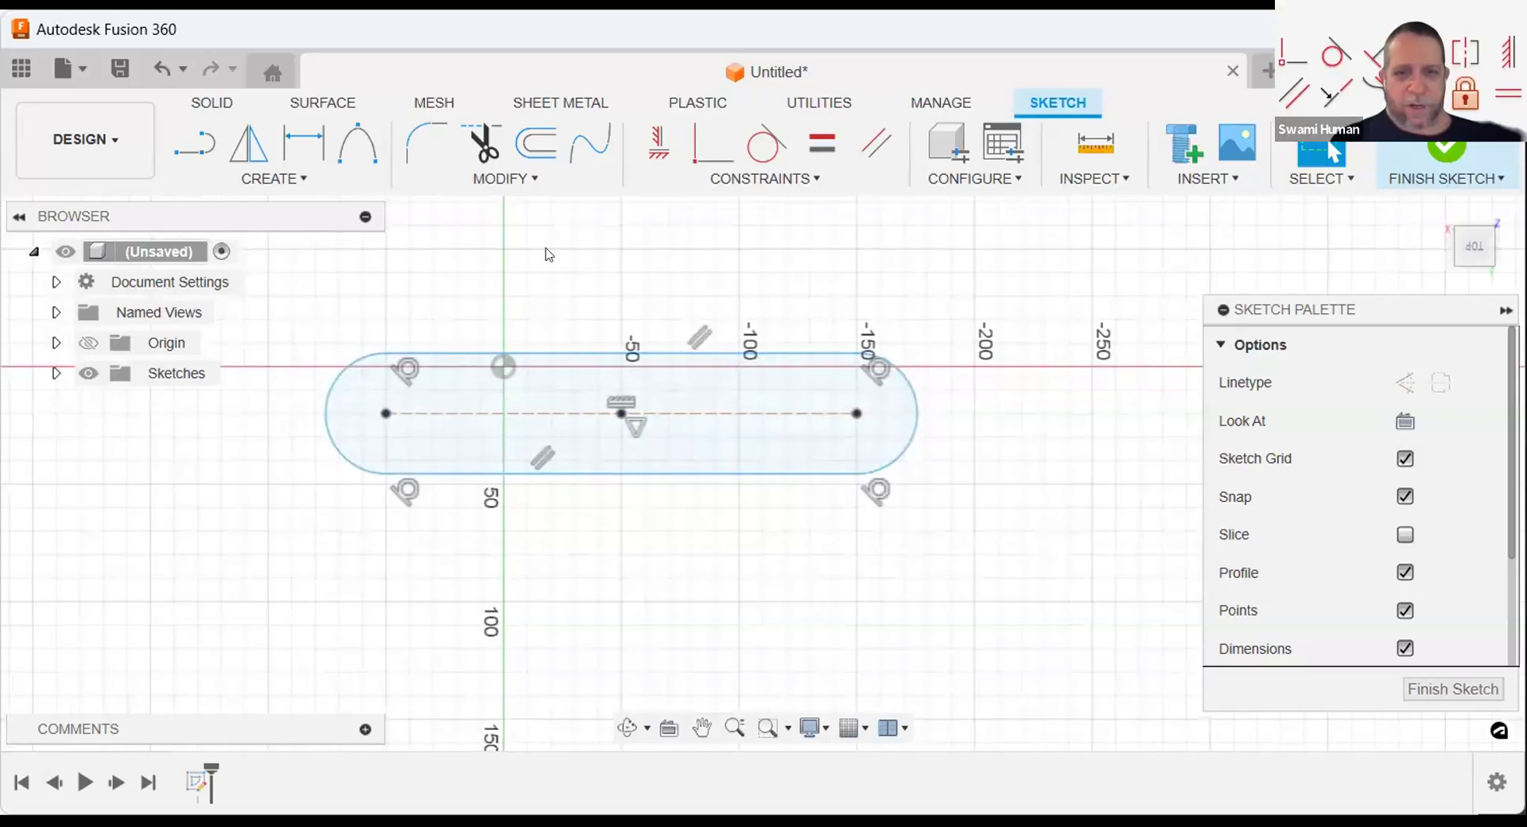
click(304, 145)
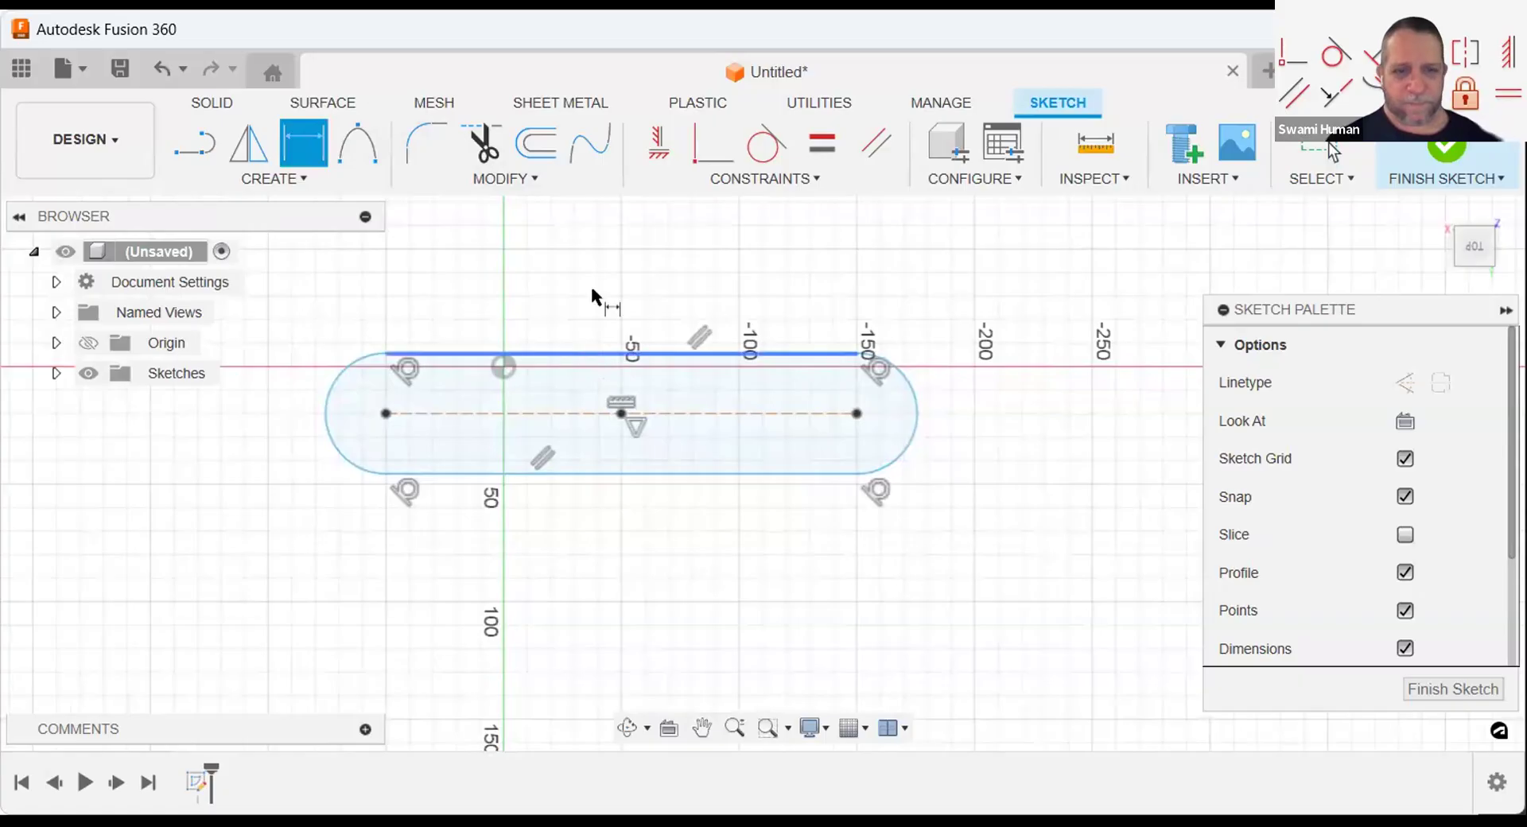
click(609, 327)
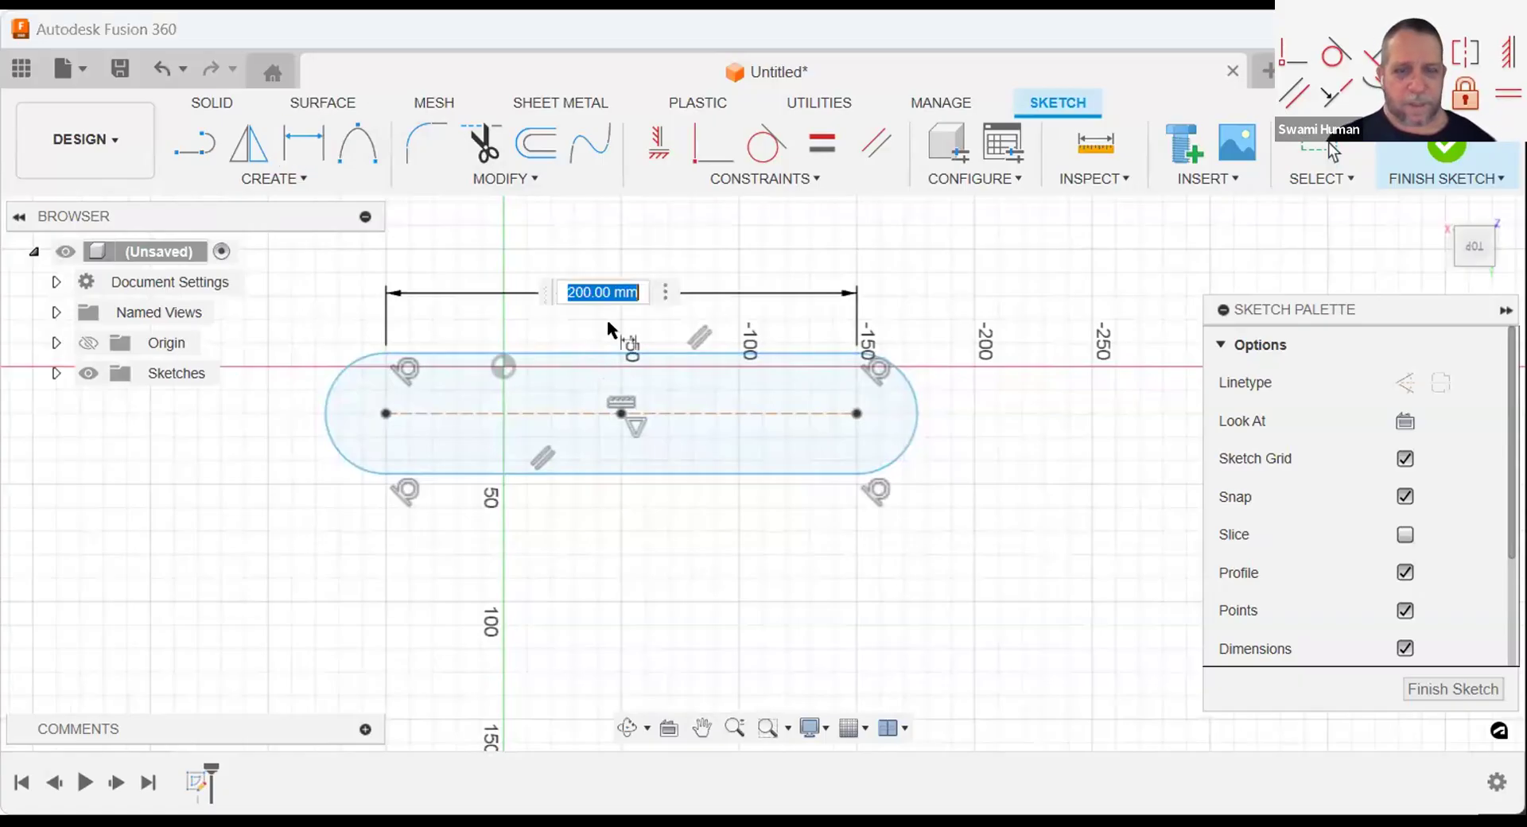
key(Return)
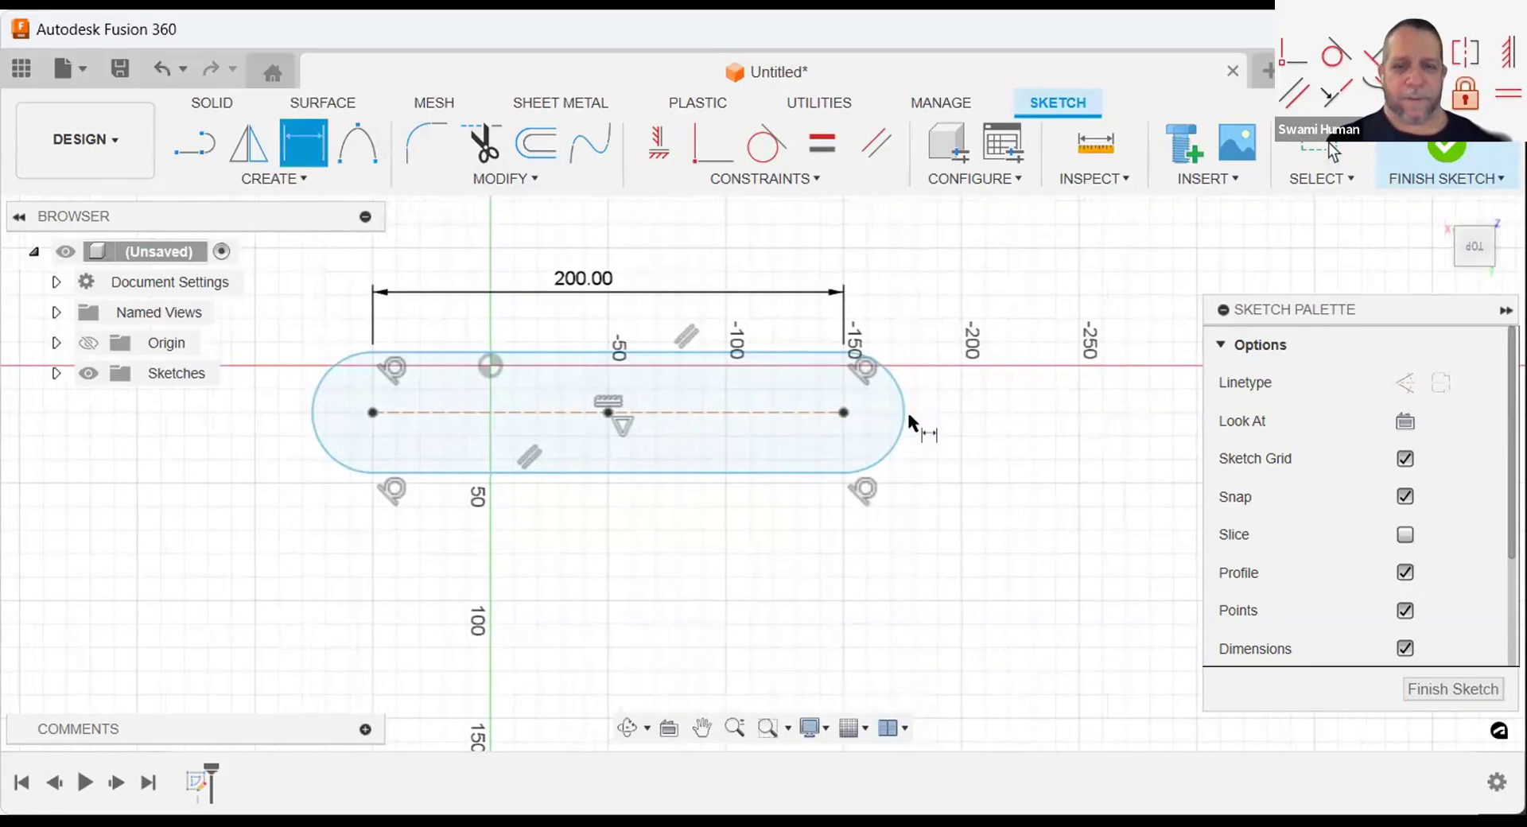
Step: Dimension the radius of the slot's right end arc, accepting the proposed value
click(904, 410)
click(966, 392)
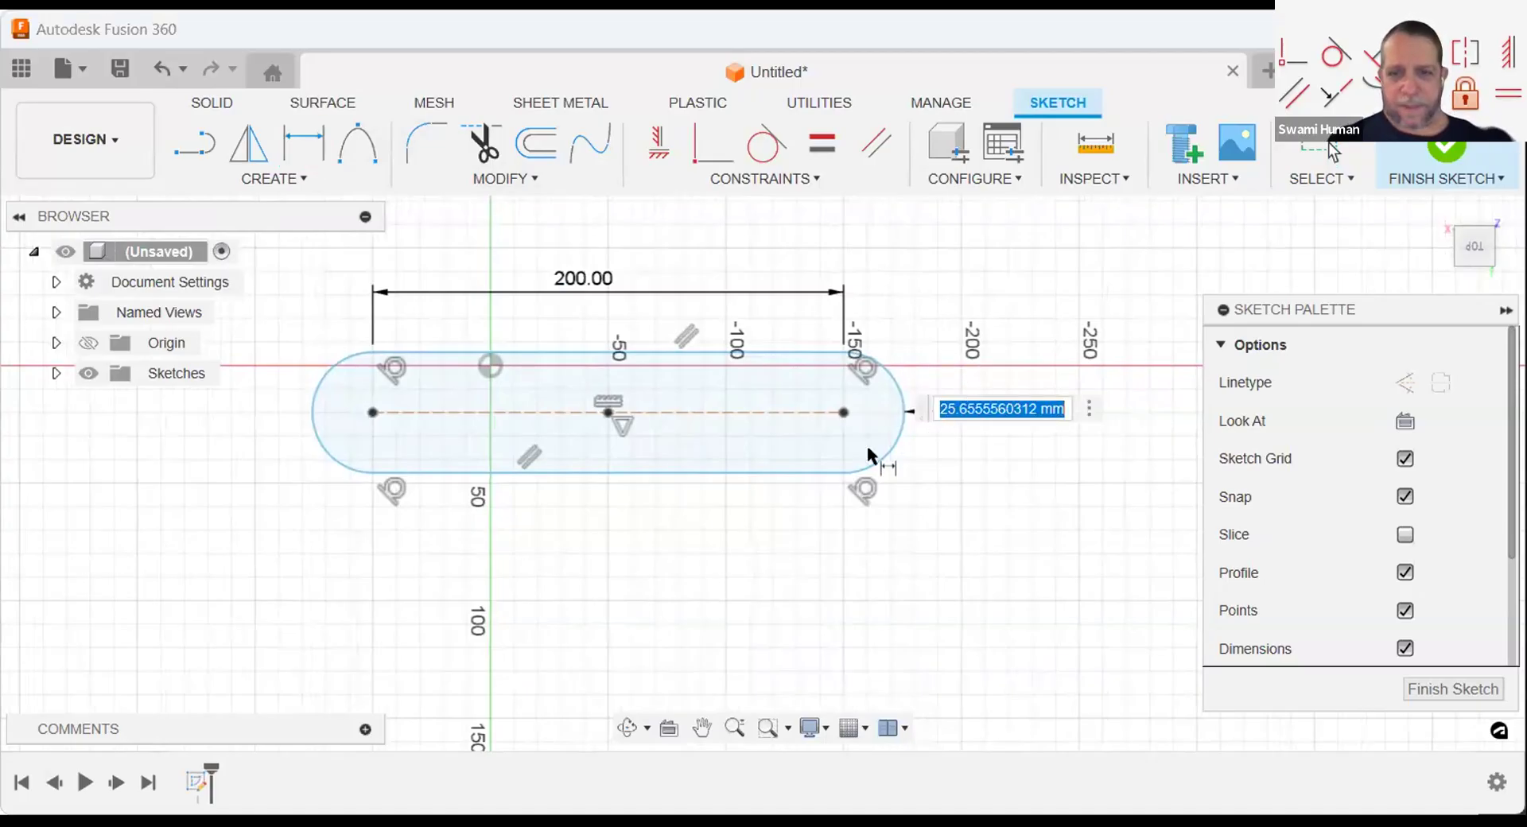
key(Return)
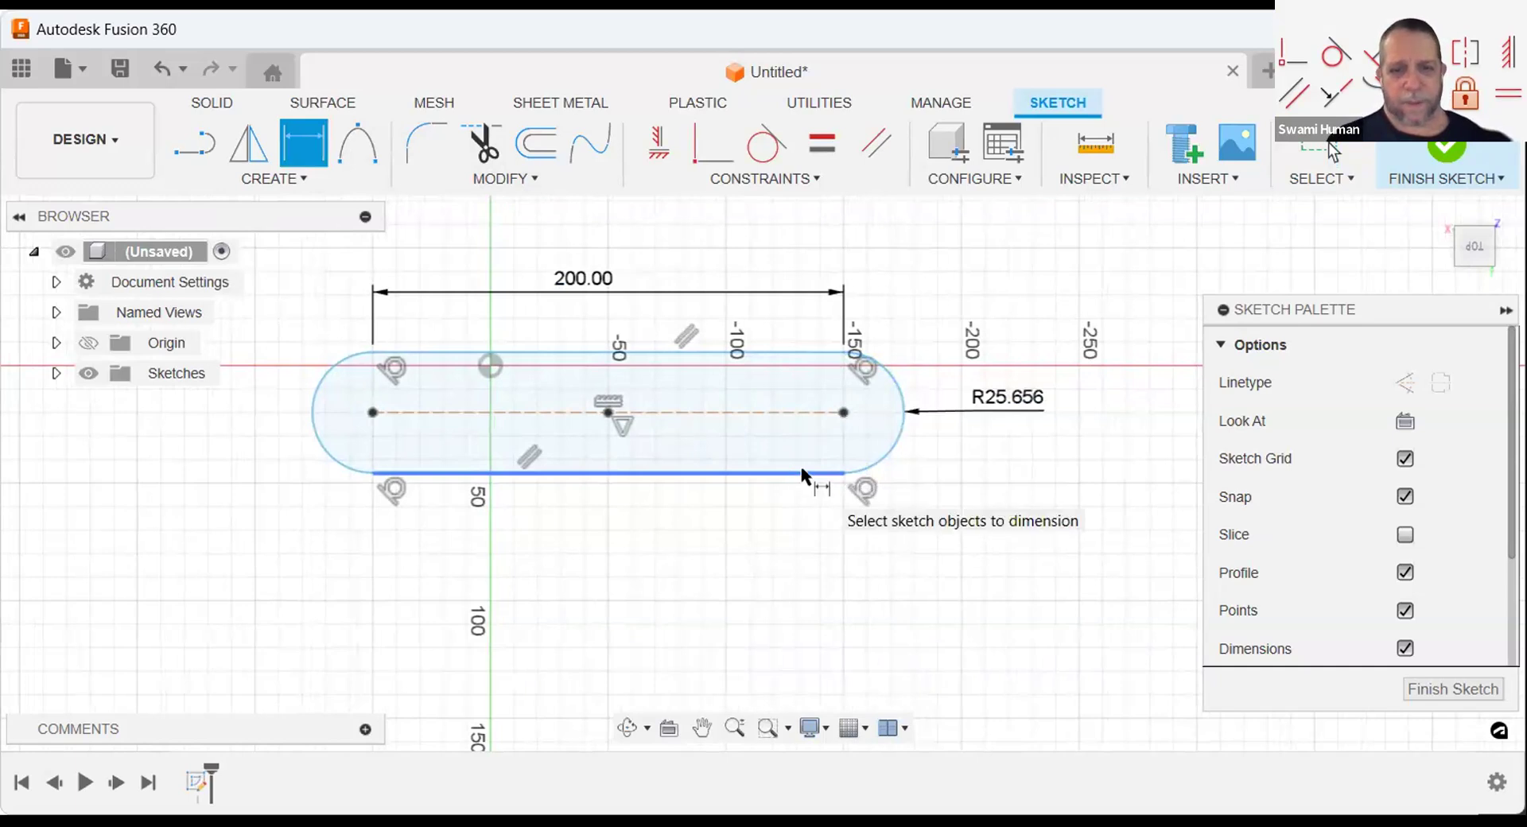
right_click(936, 466)
click(932, 467)
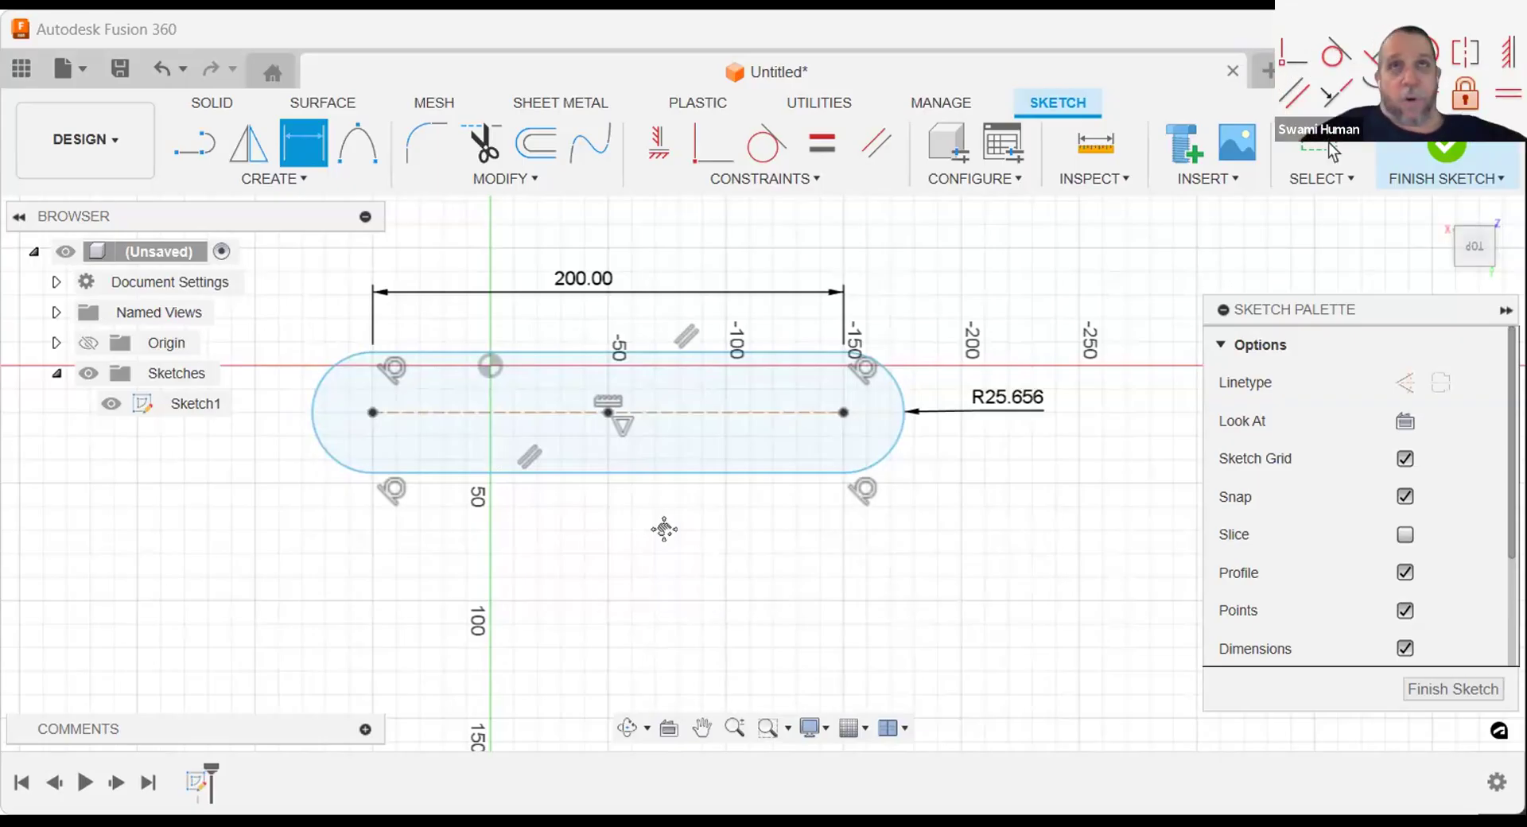
Step: Move the slot's center point onto the sketch origin to anchor the slot there
middle_drag(665, 531, 713, 557)
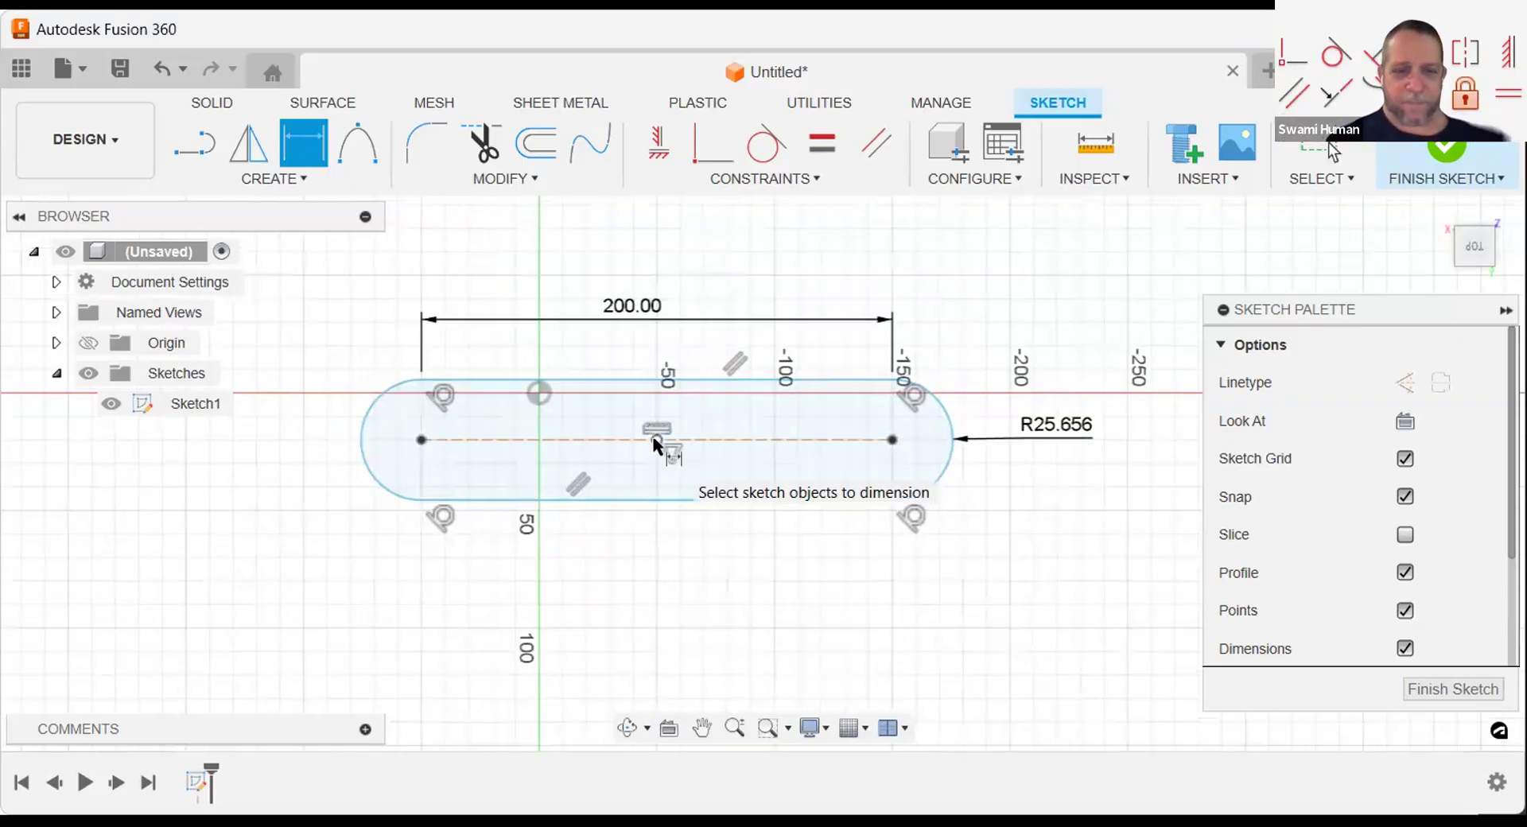
click(656, 440)
right_click(688, 561)
click(752, 559)
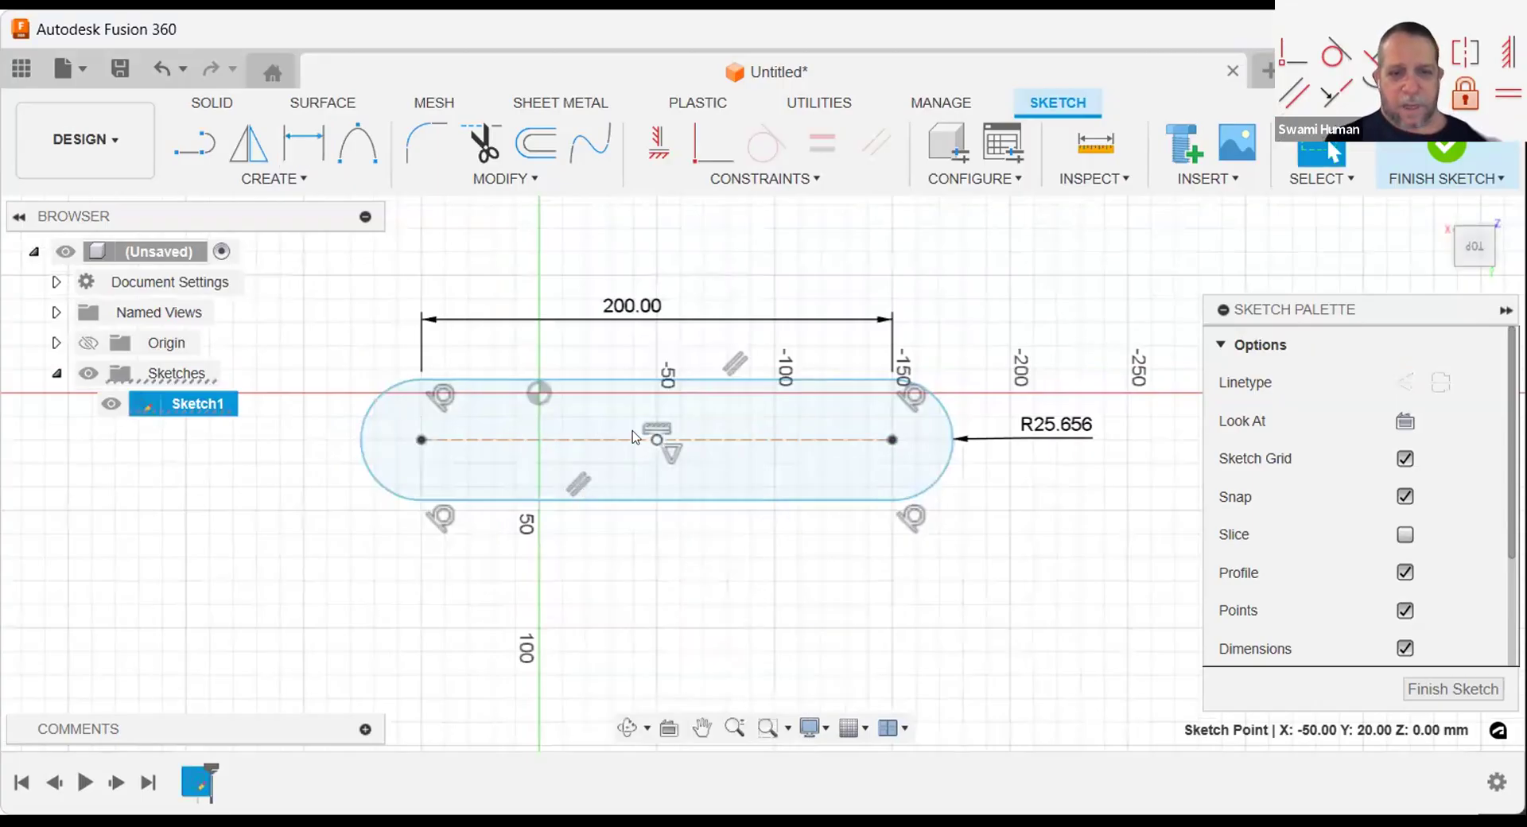
drag(656, 440, 539, 391)
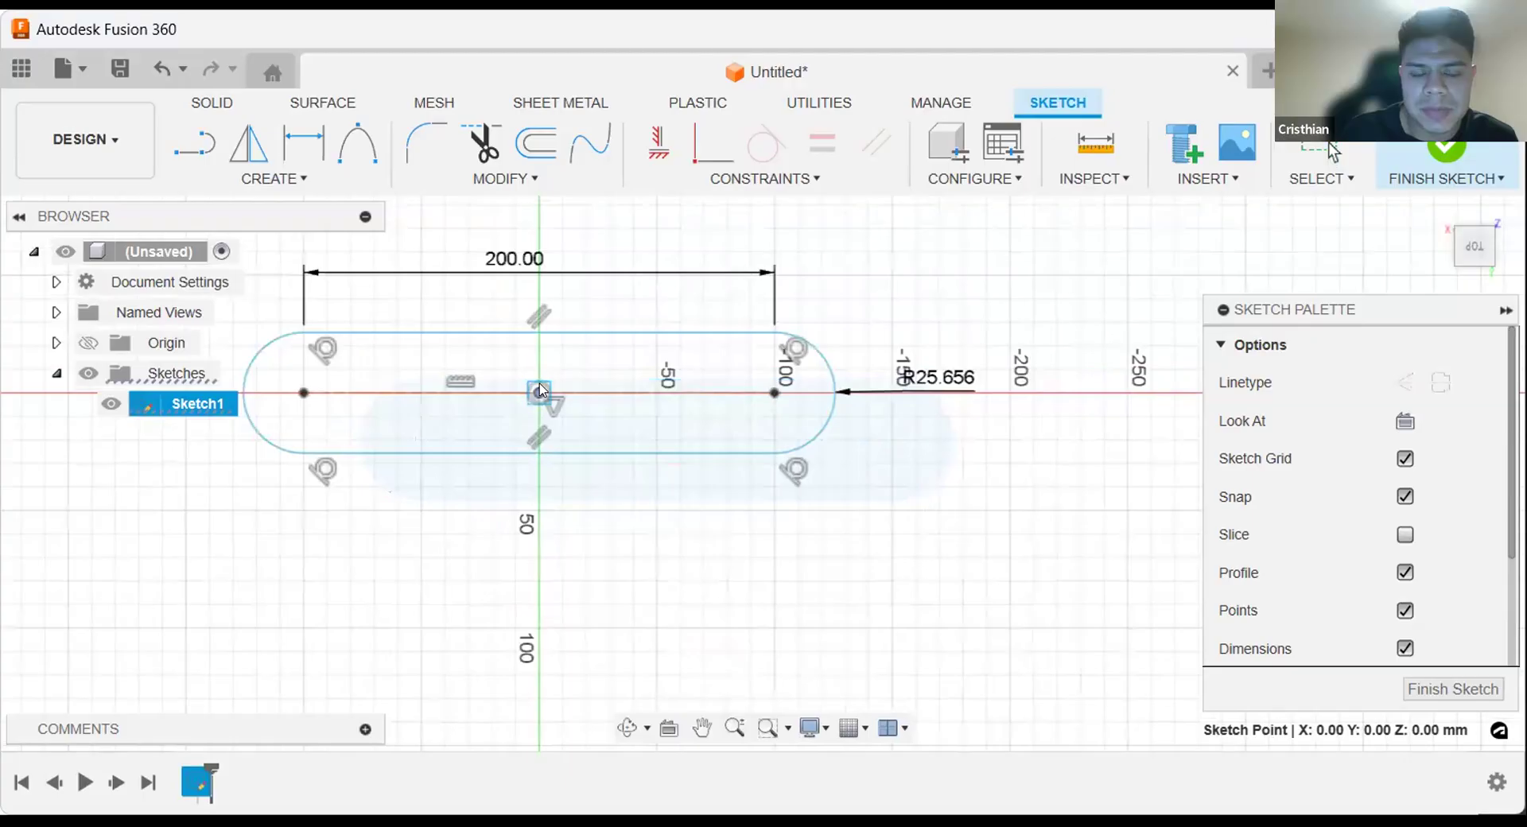
middle_drag(621, 512, 705, 549)
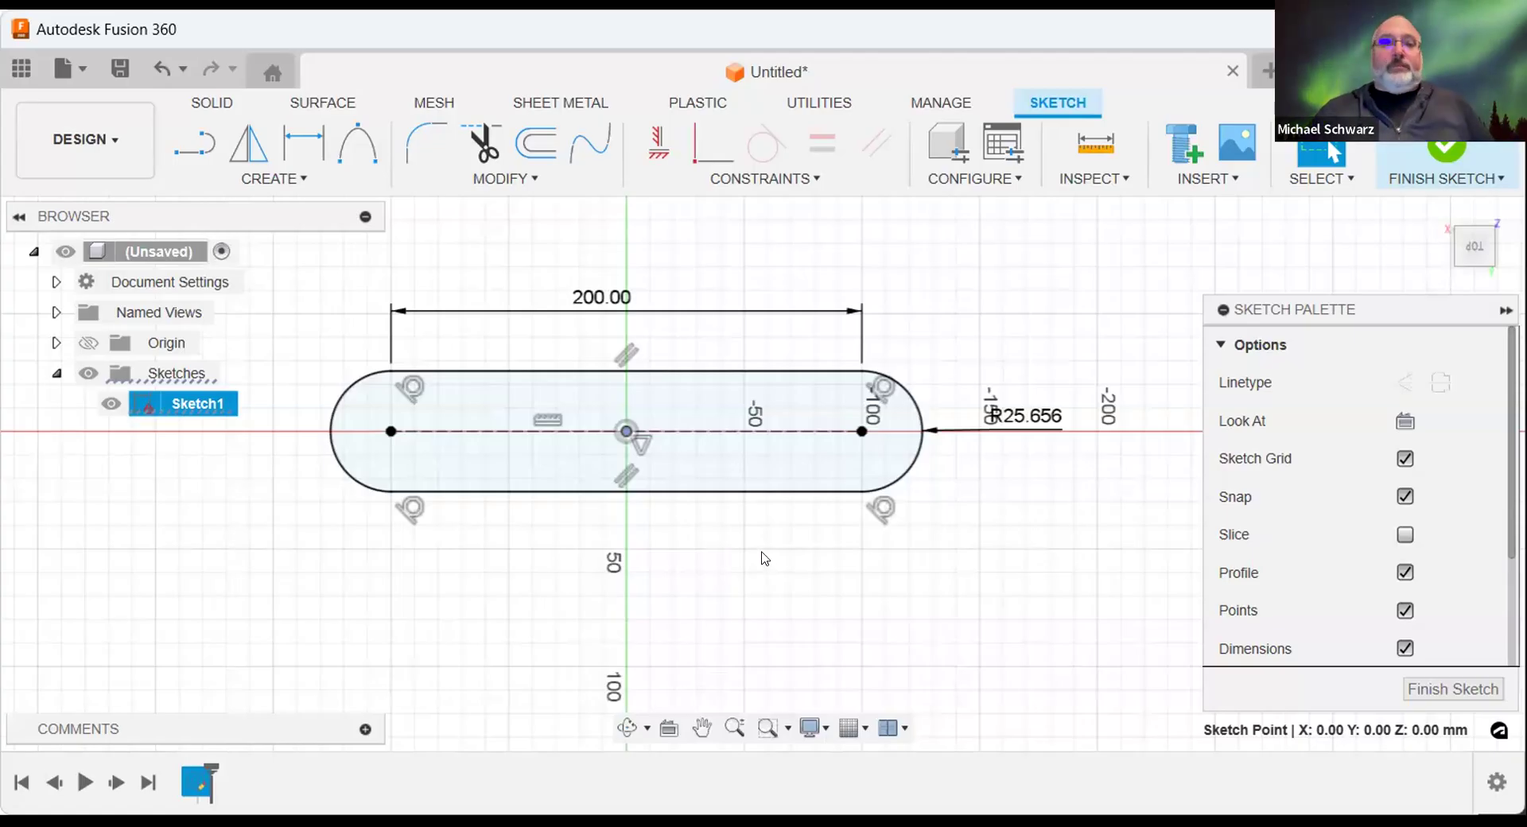
Step: Inspect the constraint options available on the slot's left arc center and review the anchored slot
middle_drag(684, 568, 668, 525)
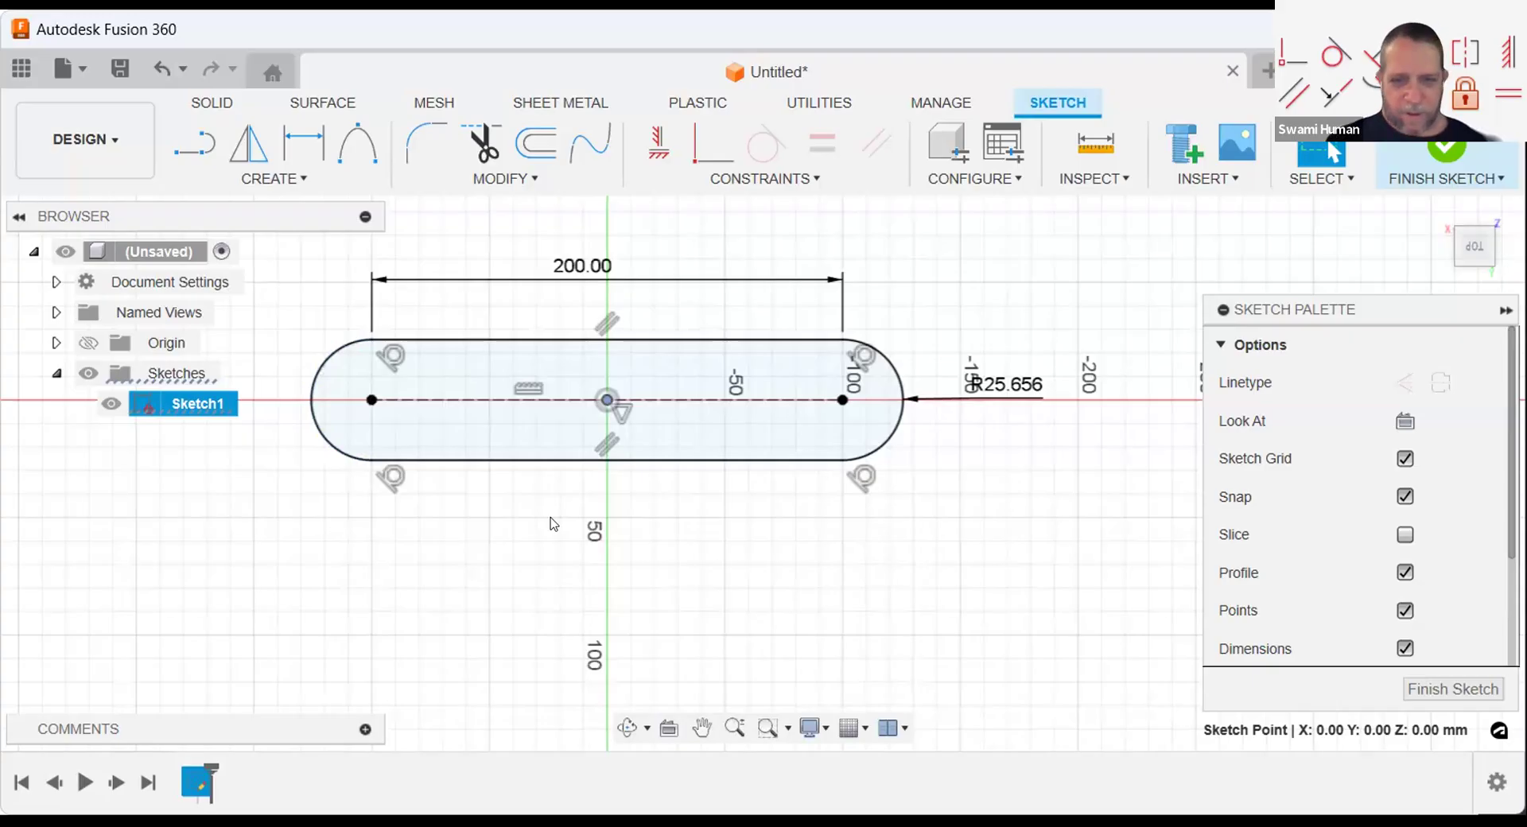
right_click(372, 403)
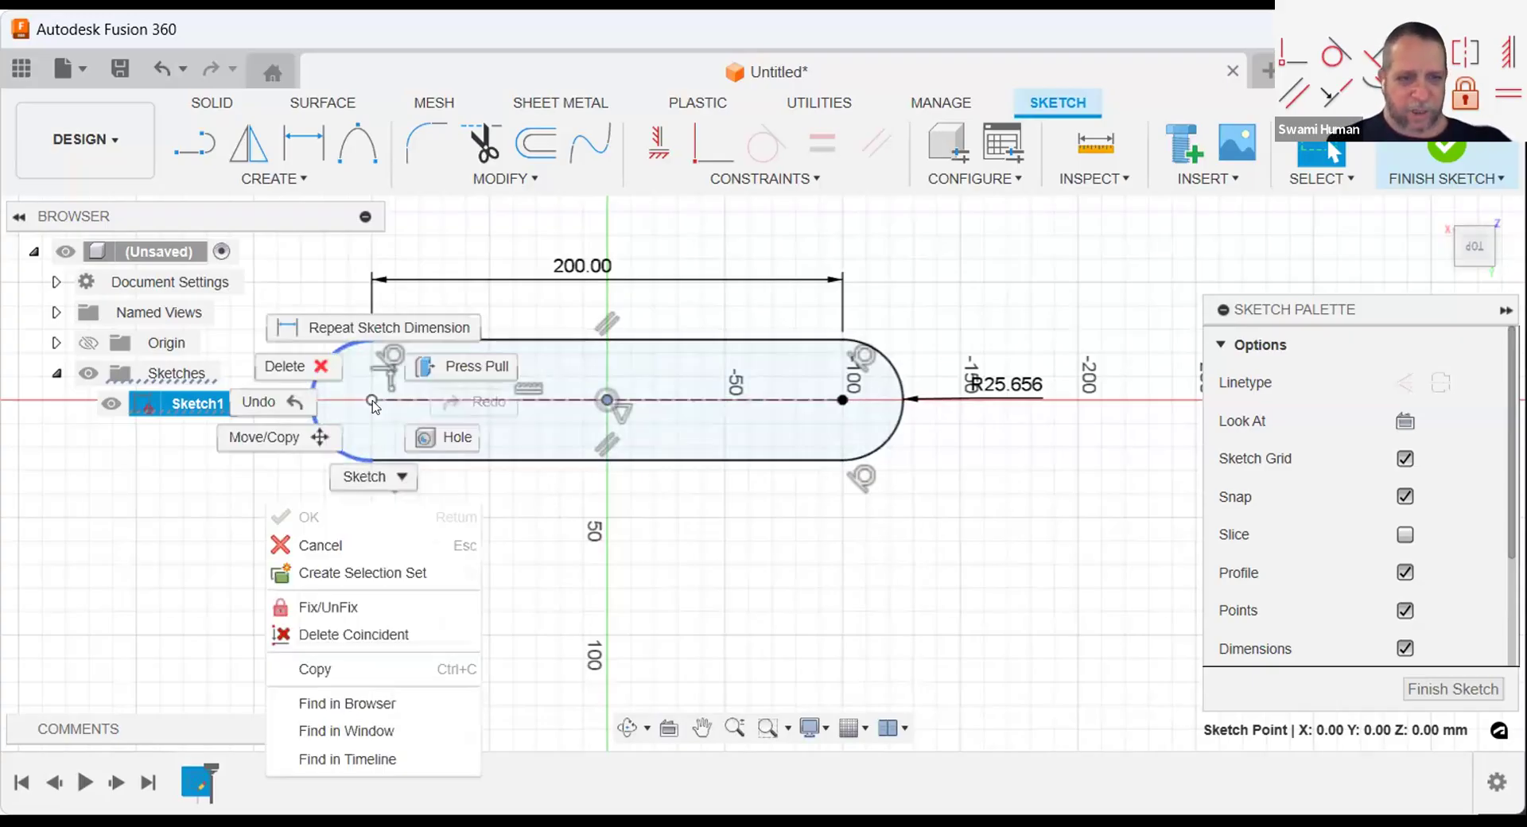
click(360, 614)
key(Escape)
scroll(541, 493, down, 3)
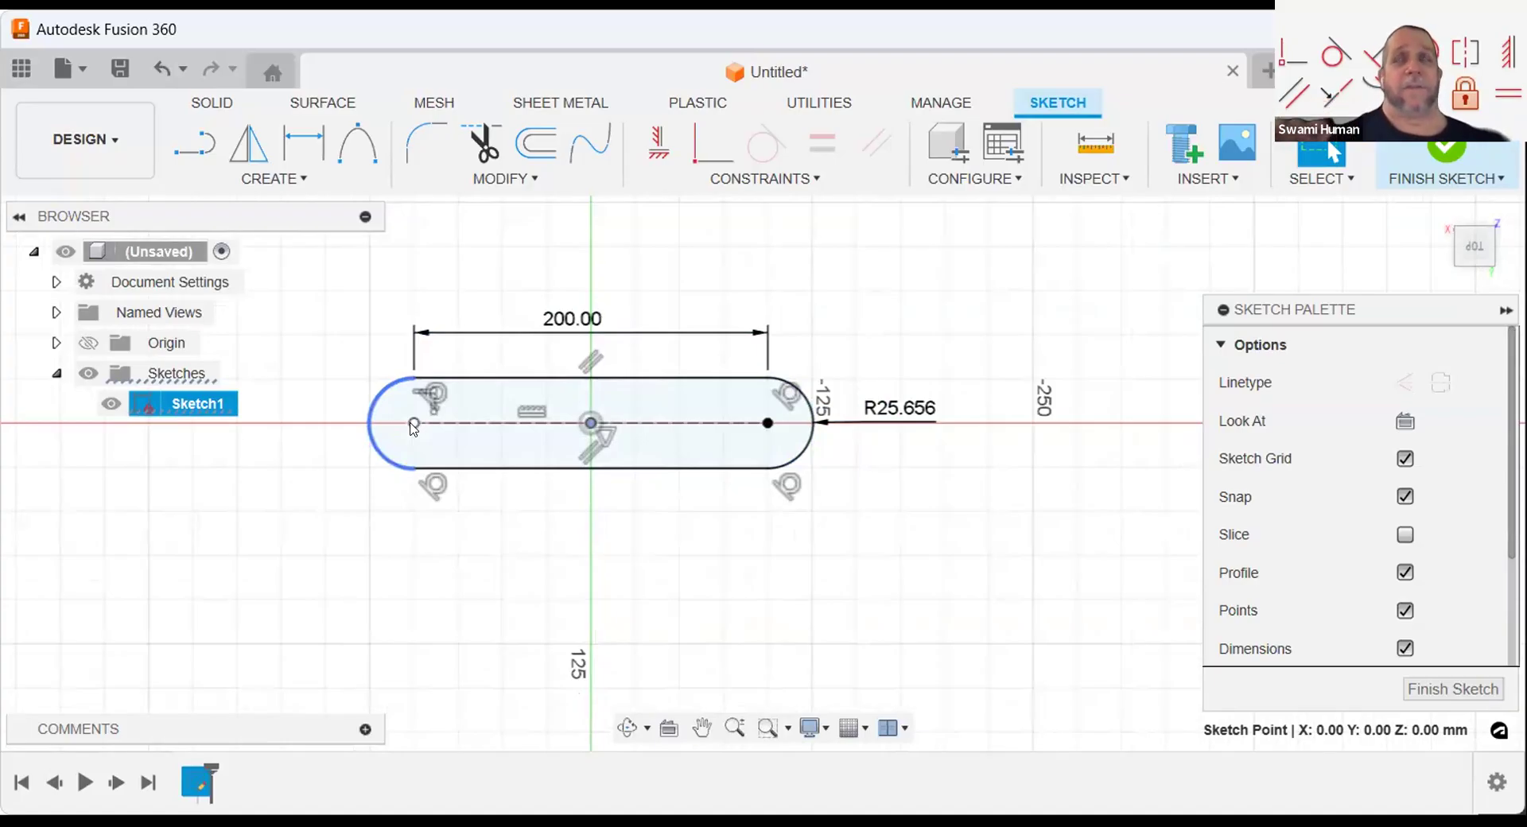
scroll(513, 566, up, 2)
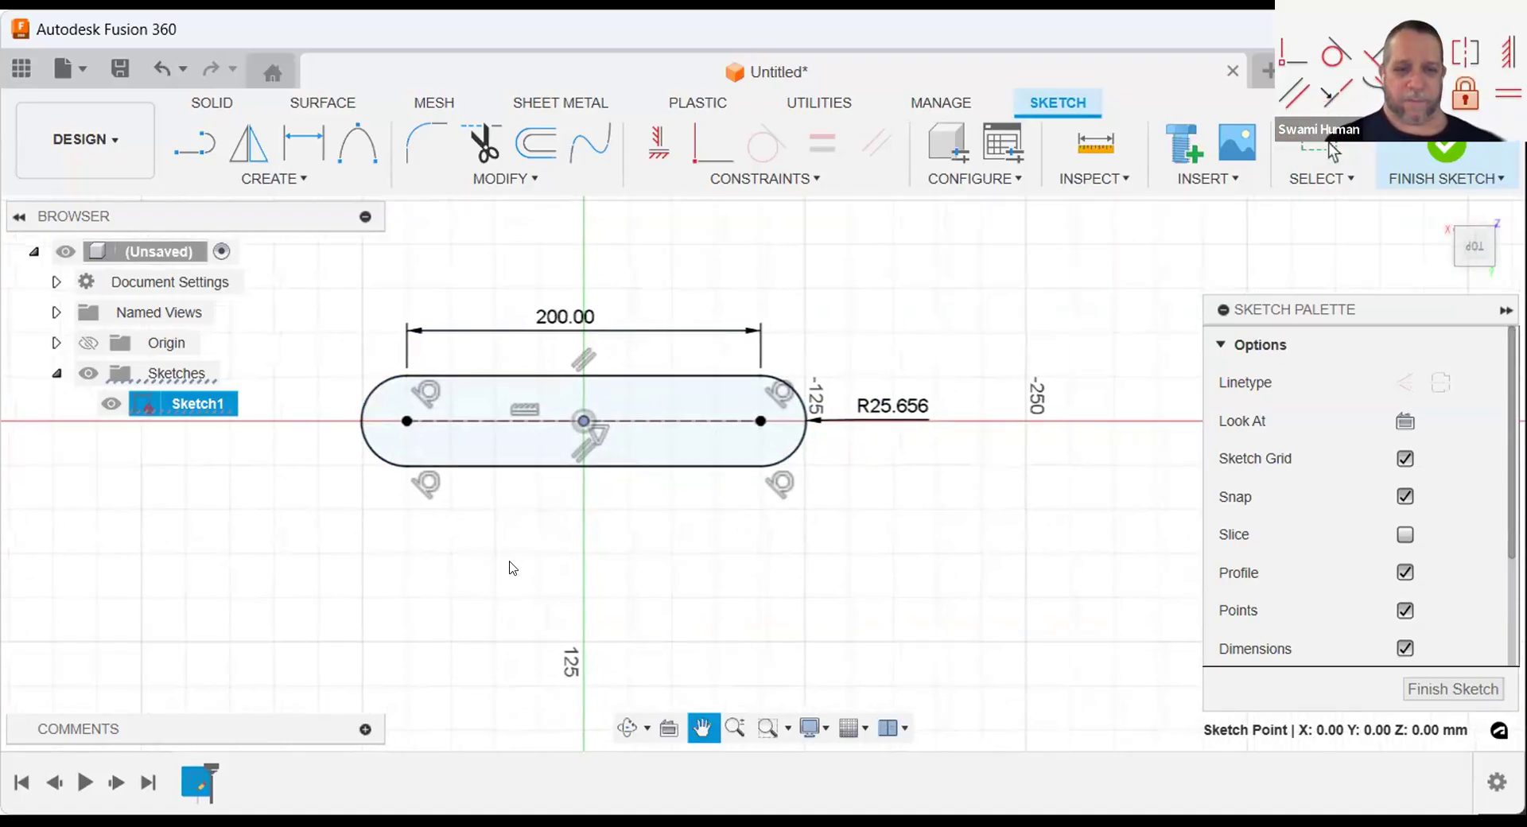
scroll(509, 559, up, 1)
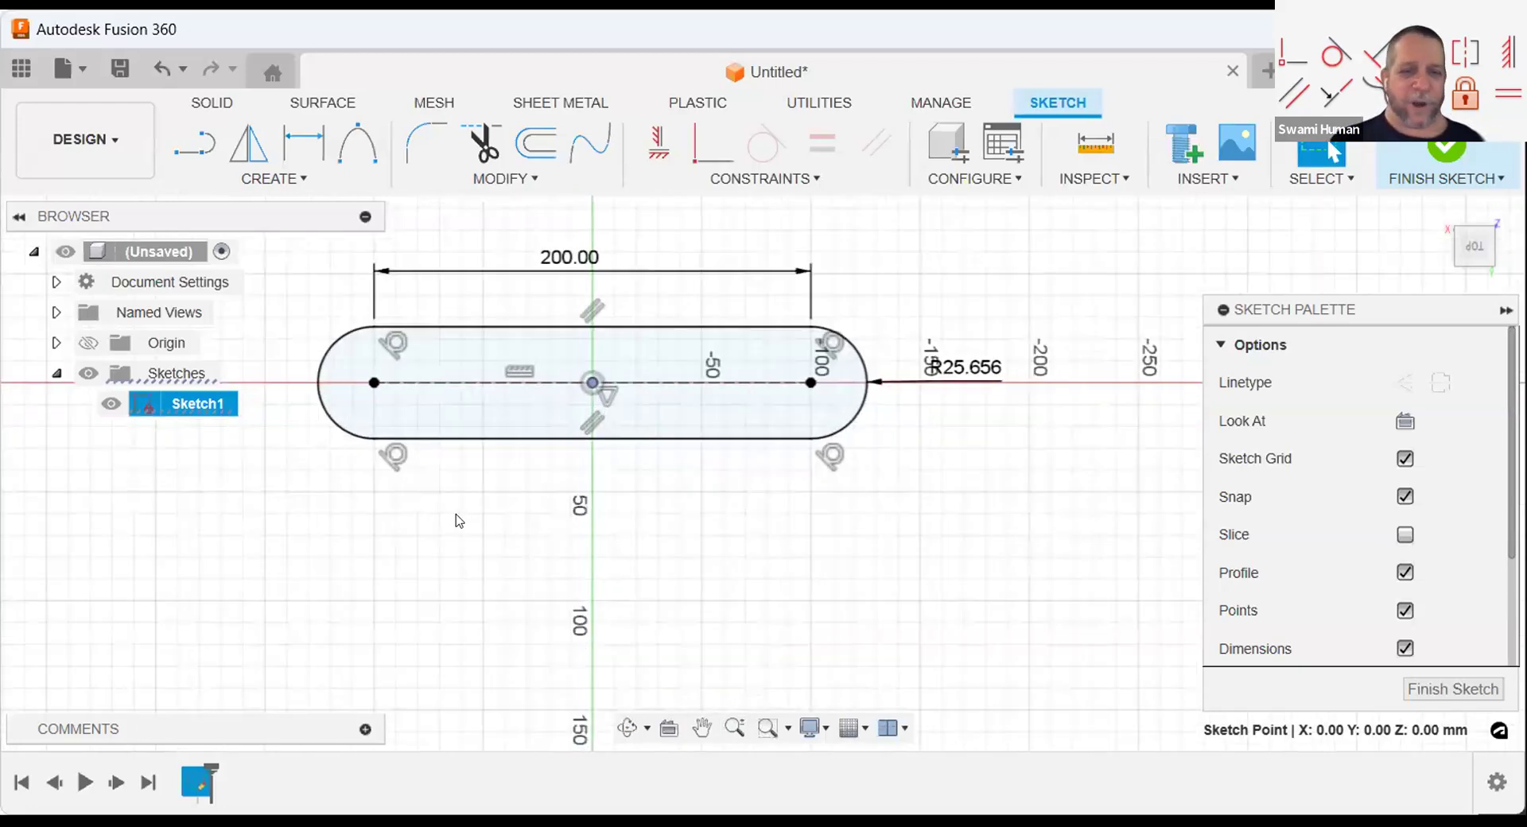
right_click(372, 390)
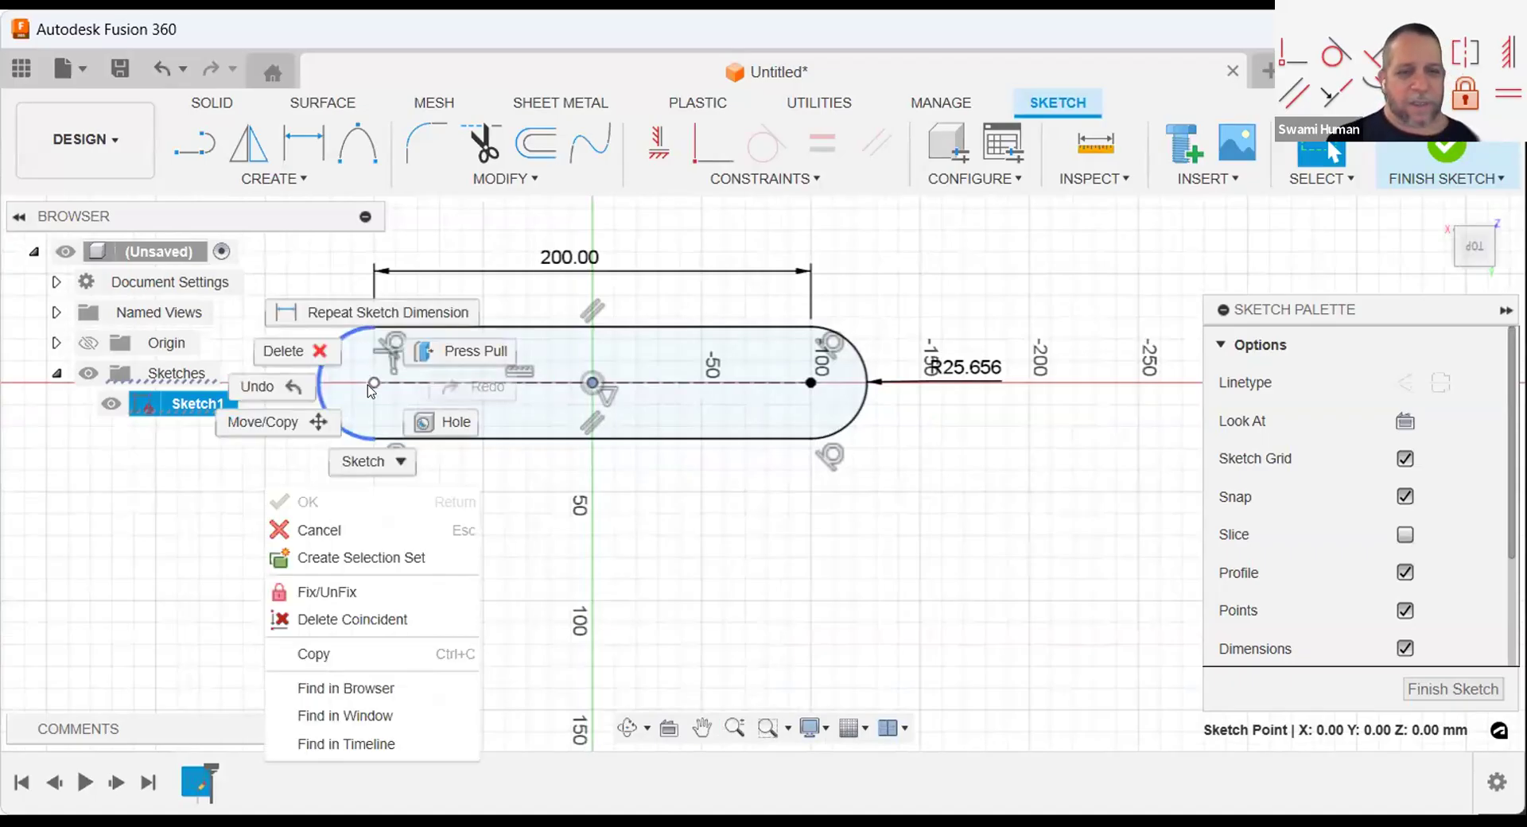
click(529, 473)
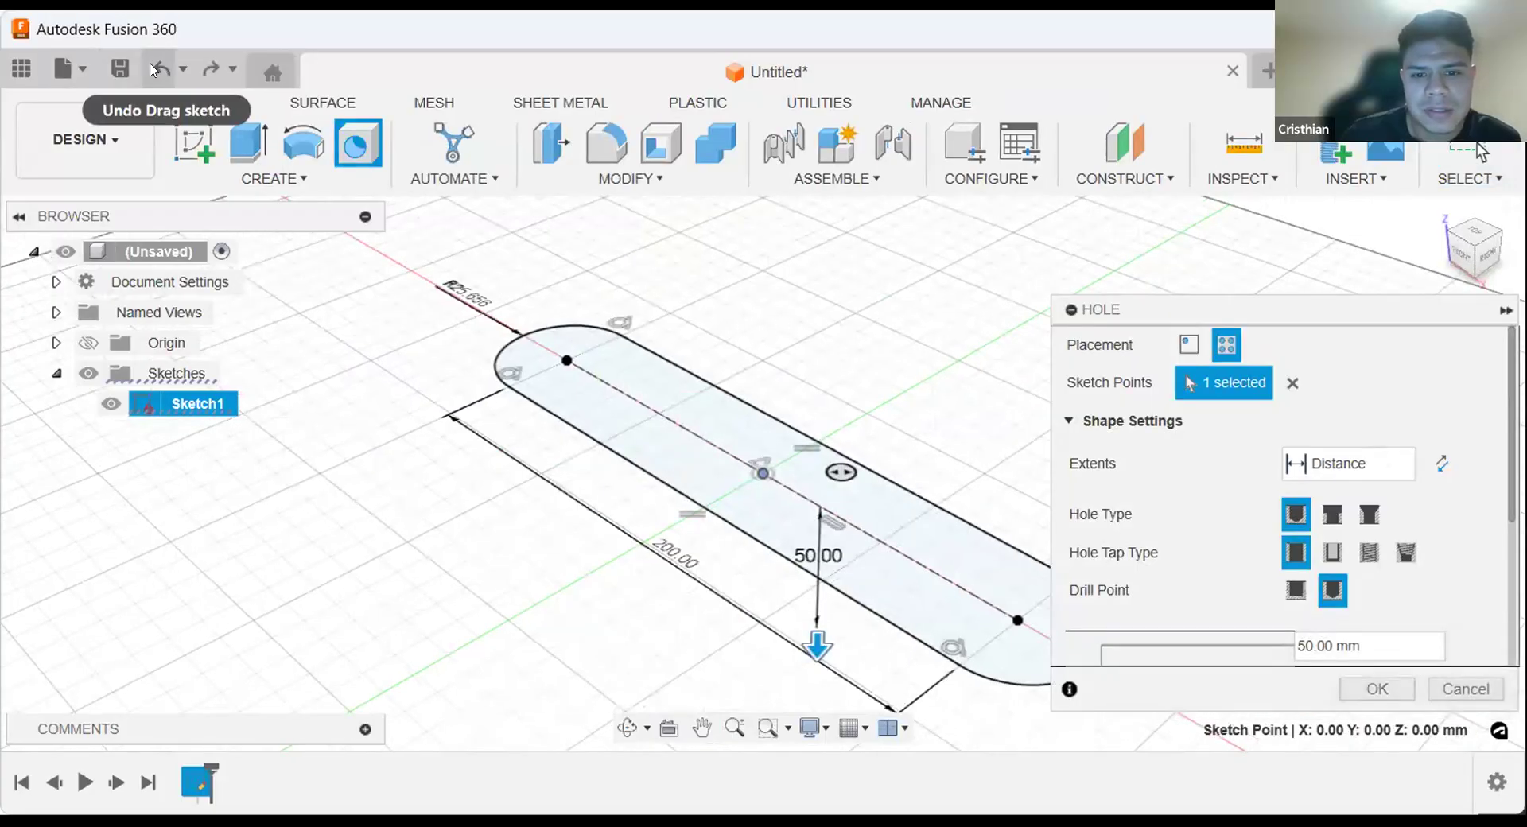
click(153, 70)
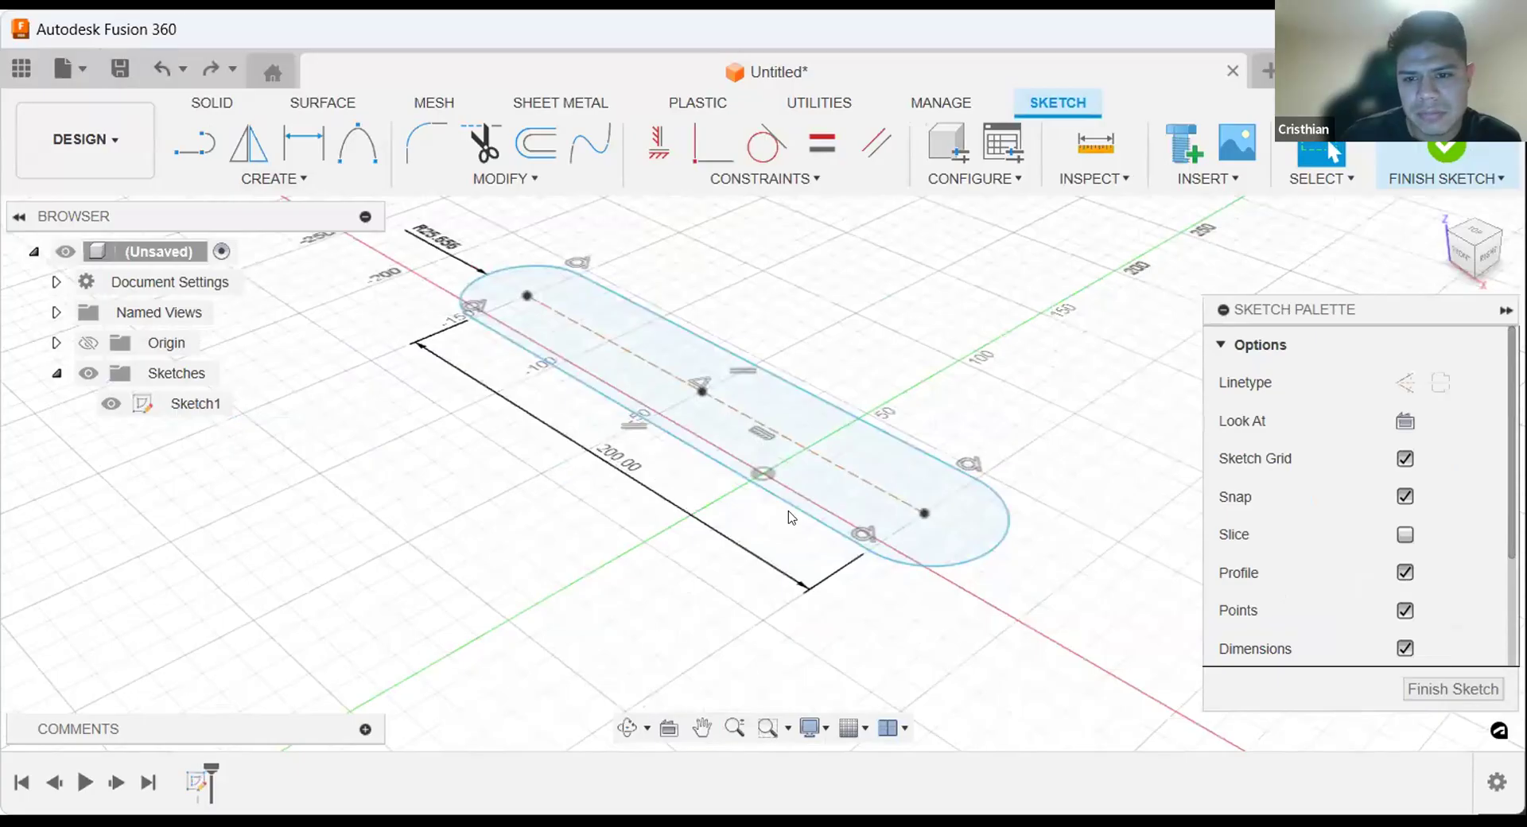
Step: Face the sketch from the top and redo the move of the slot's center point onto the sketch origin
scroll(1009, 335, down, 2)
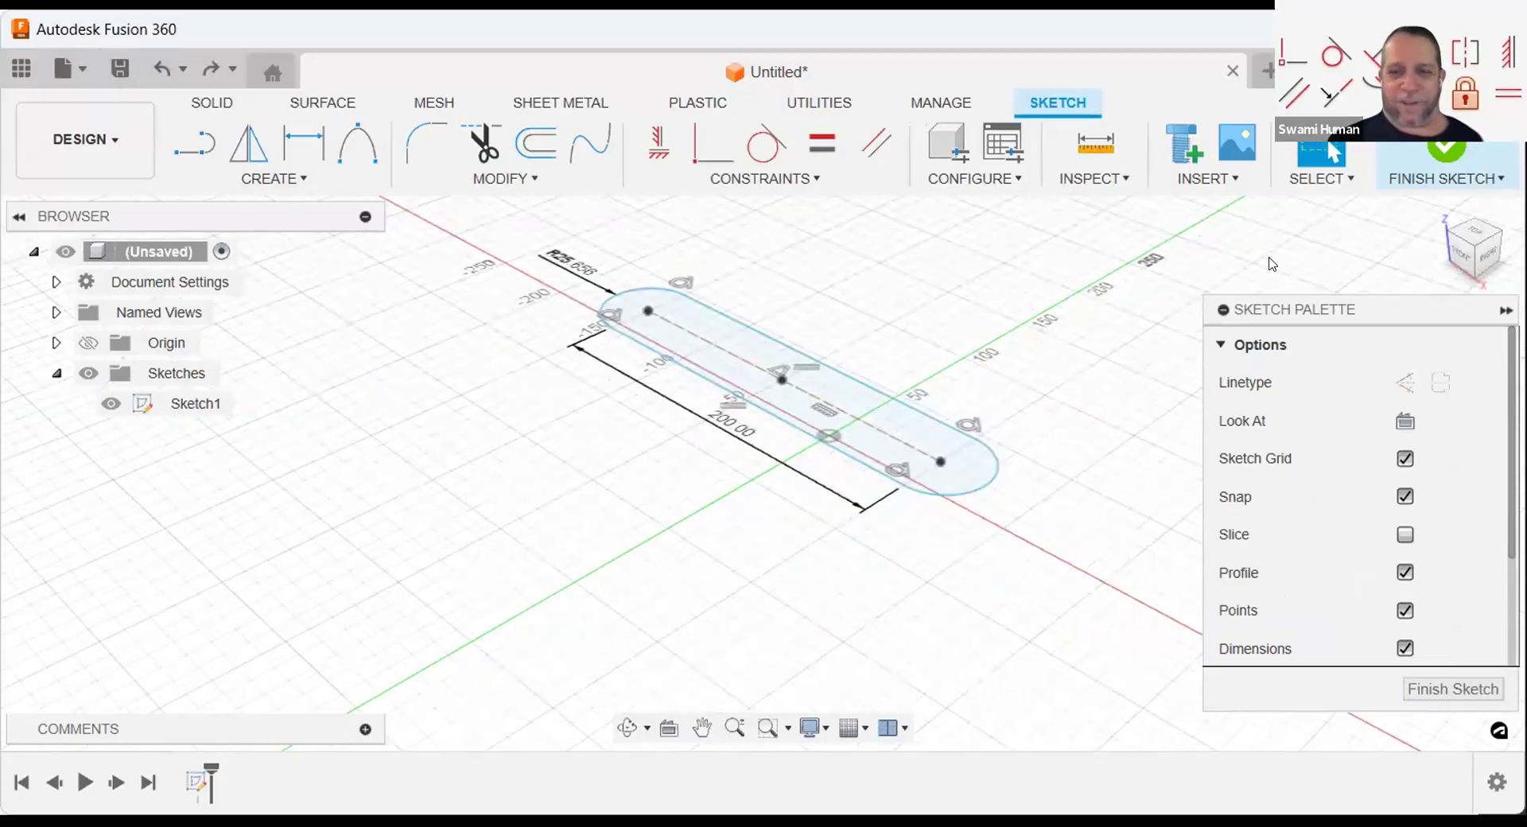
click(1474, 231)
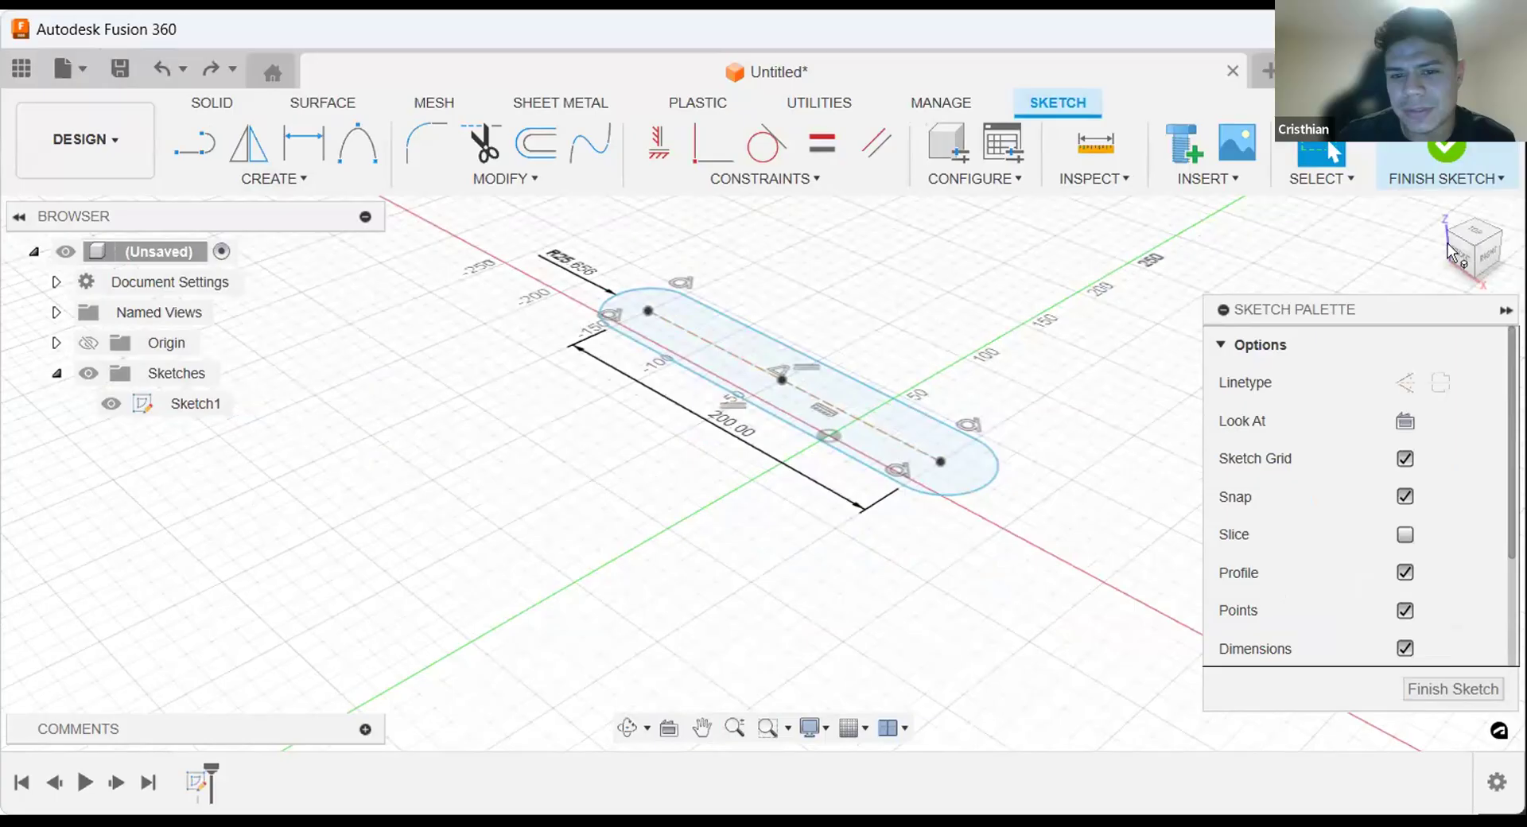
mouse_move(975, 372)
middle_down()
mouse_move(1316, 350)
mouse_move(1071, 345)
mouse_move(703, 297)
middle_up()
drag(703, 296, 722, 426)
middle_click(722, 428)
middle_drag(670, 454, 635, 466)
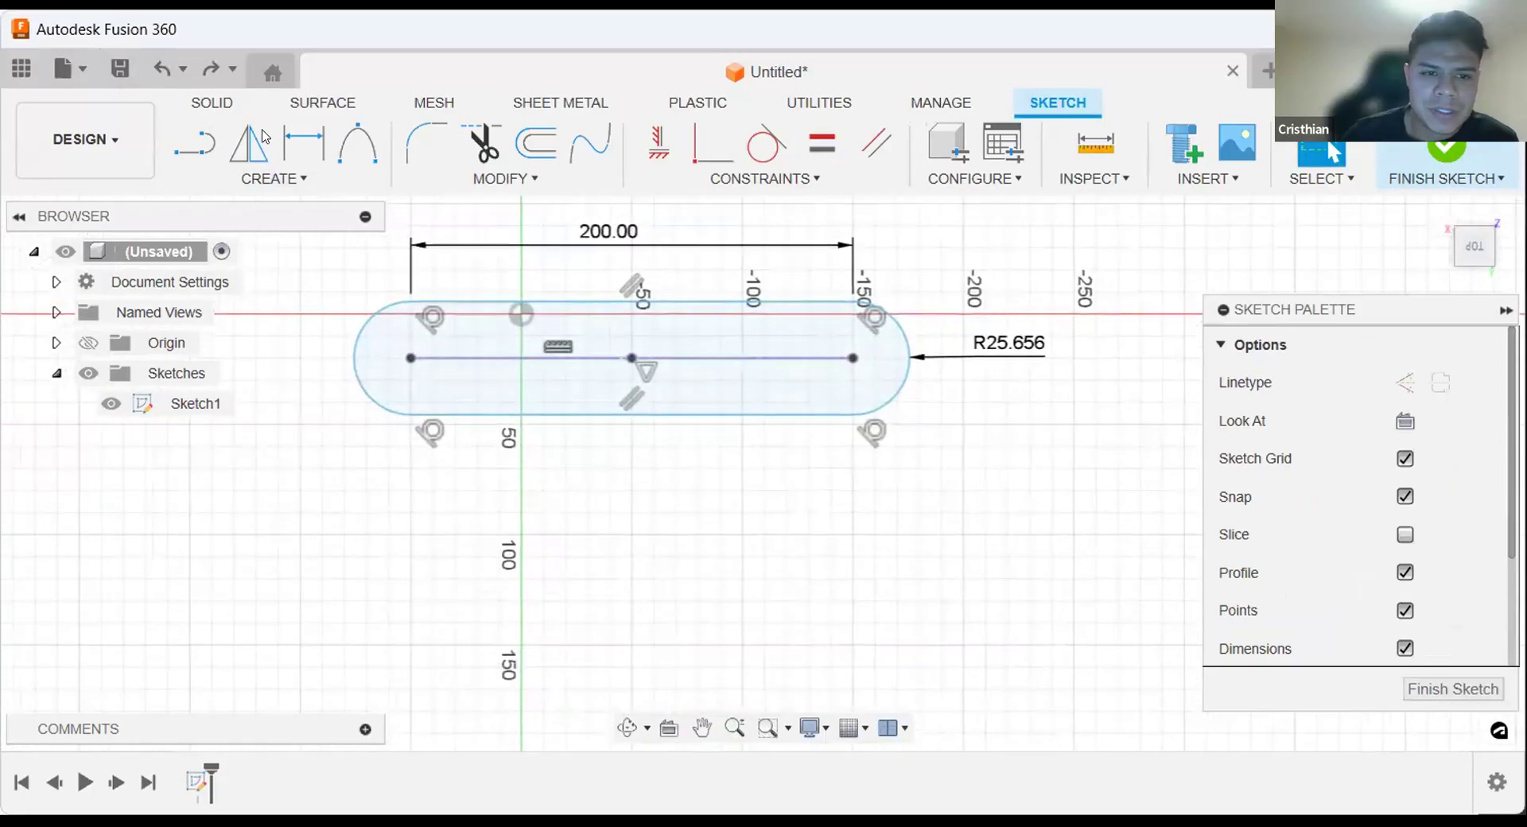
click(210, 68)
middle_drag(514, 517, 602, 512)
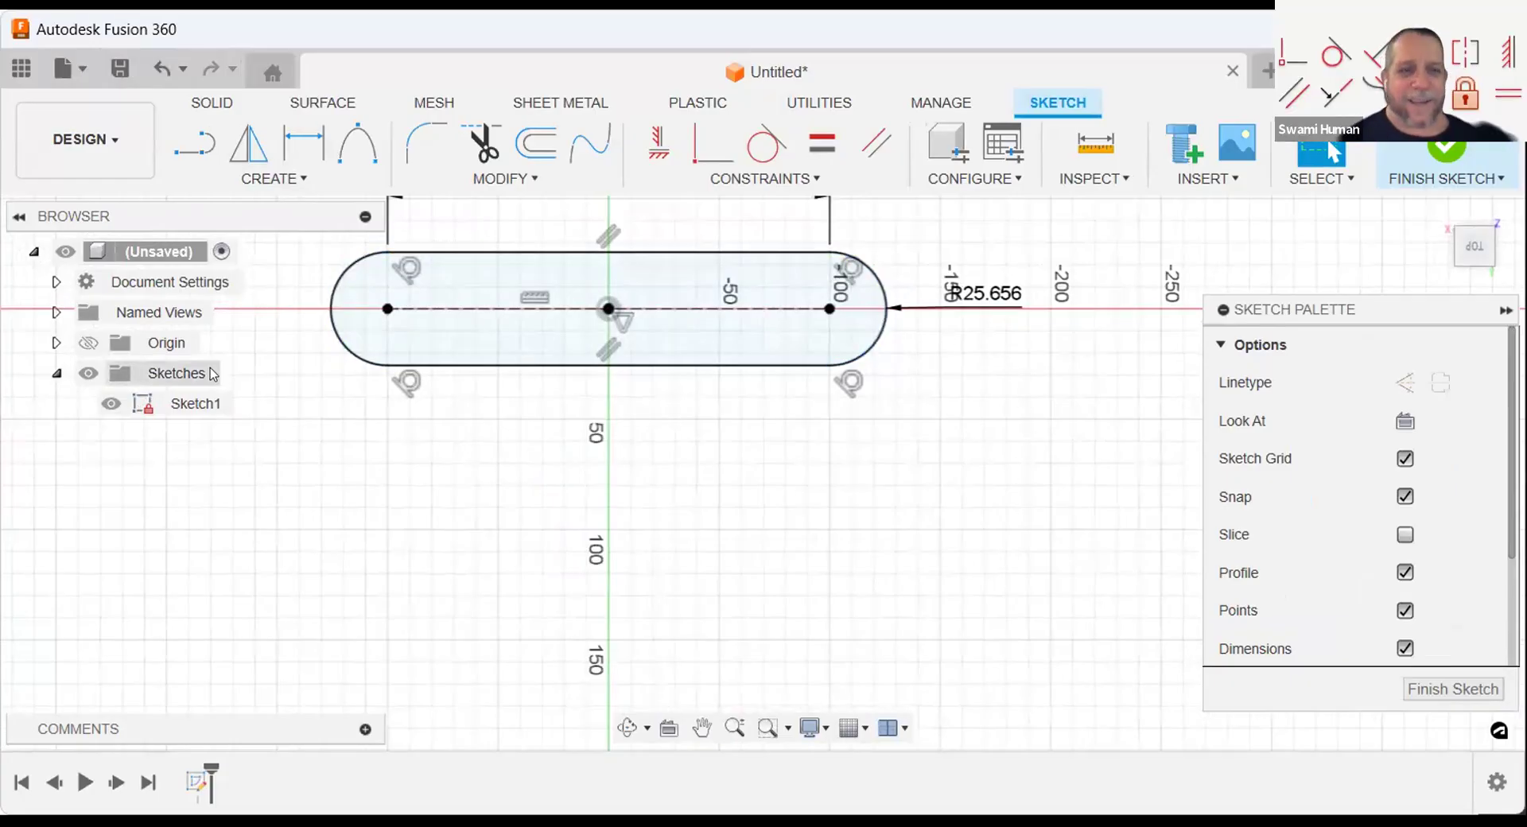
middle_drag(613, 493, 645, 553)
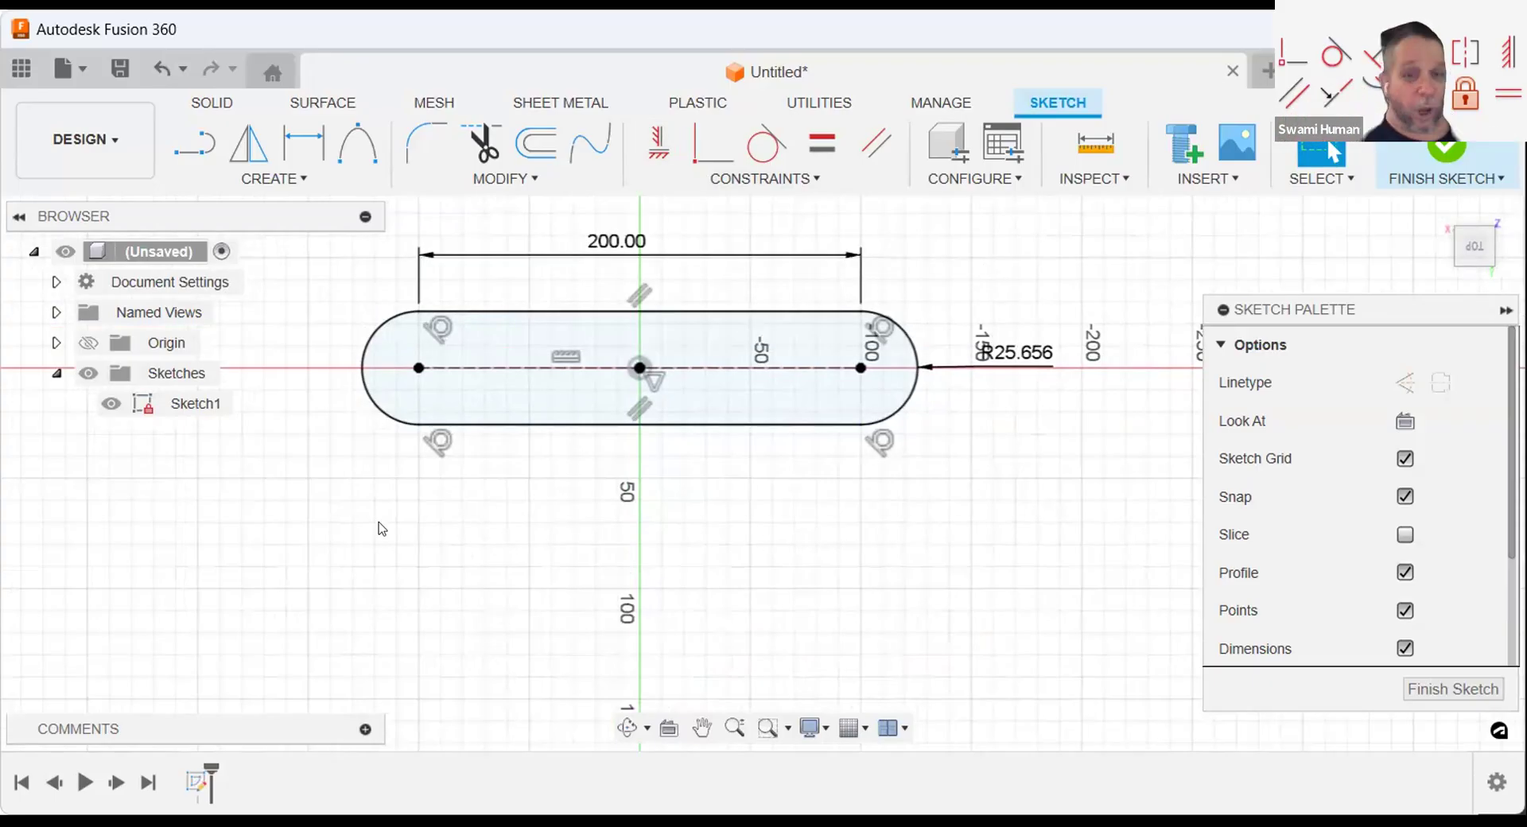
right_click(417, 369)
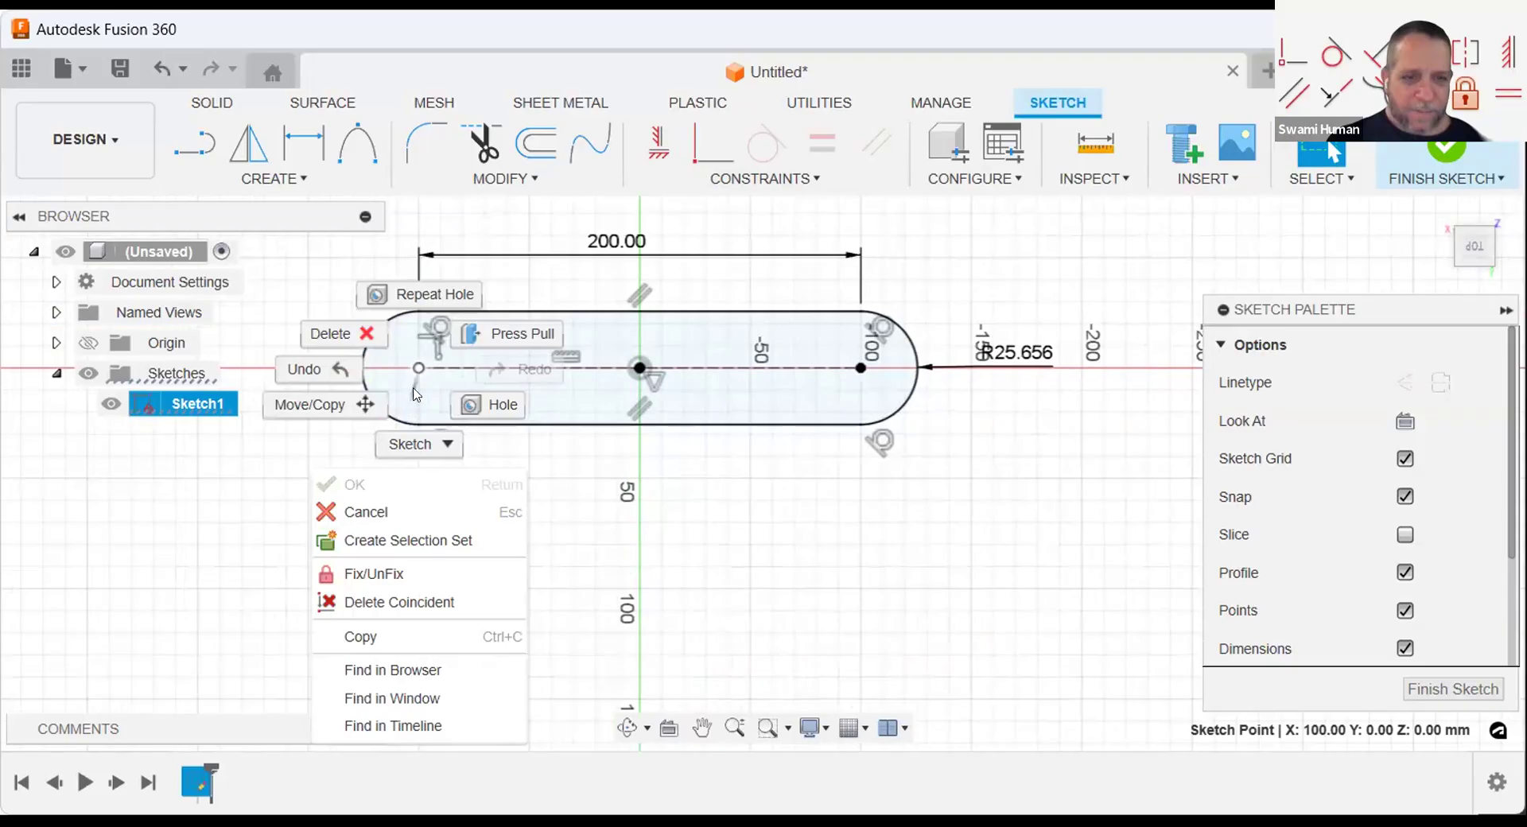
click(261, 474)
key(m)
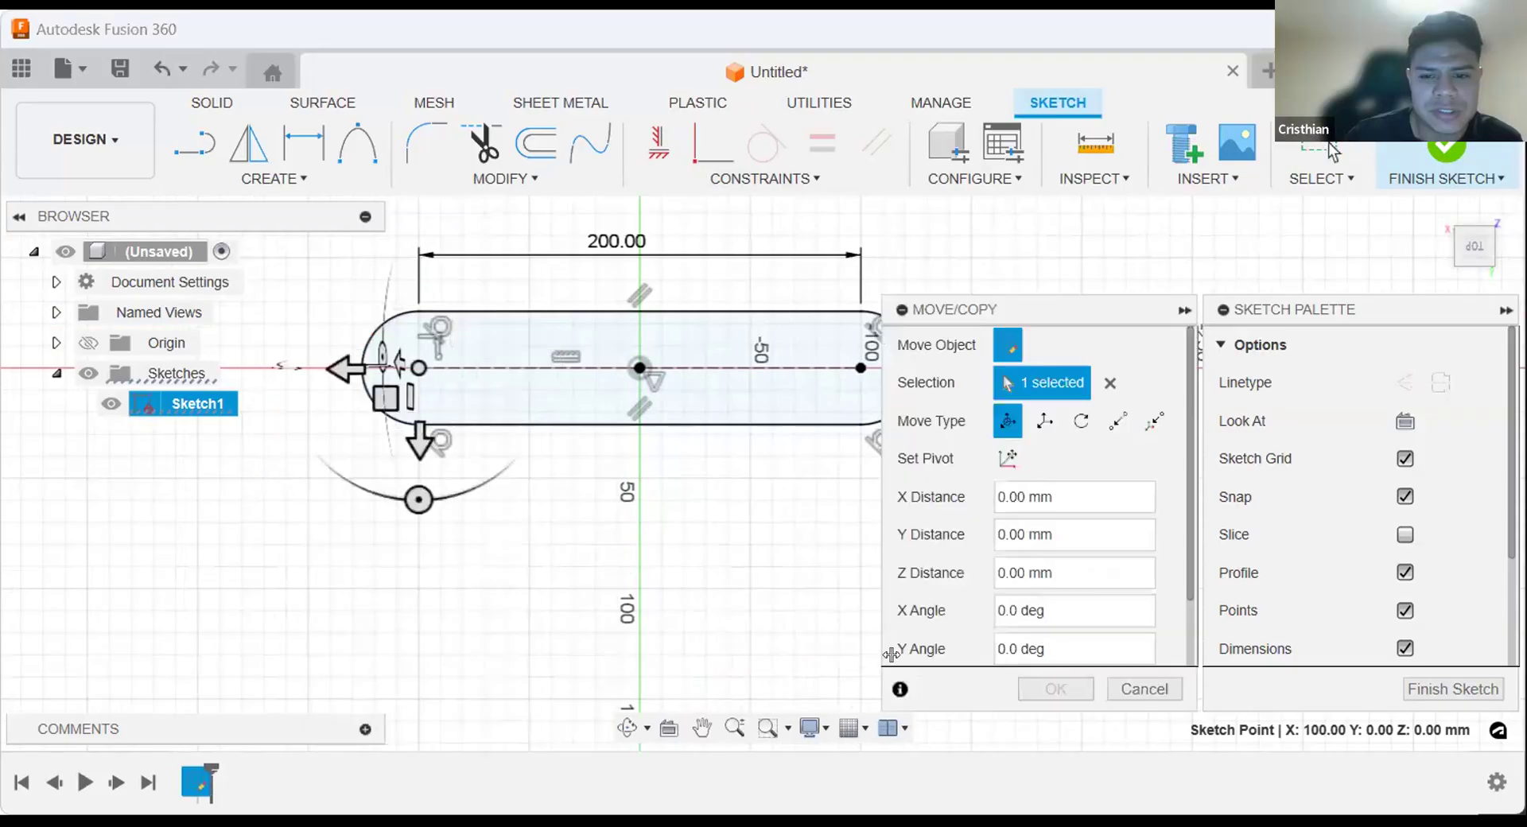
key(Escape)
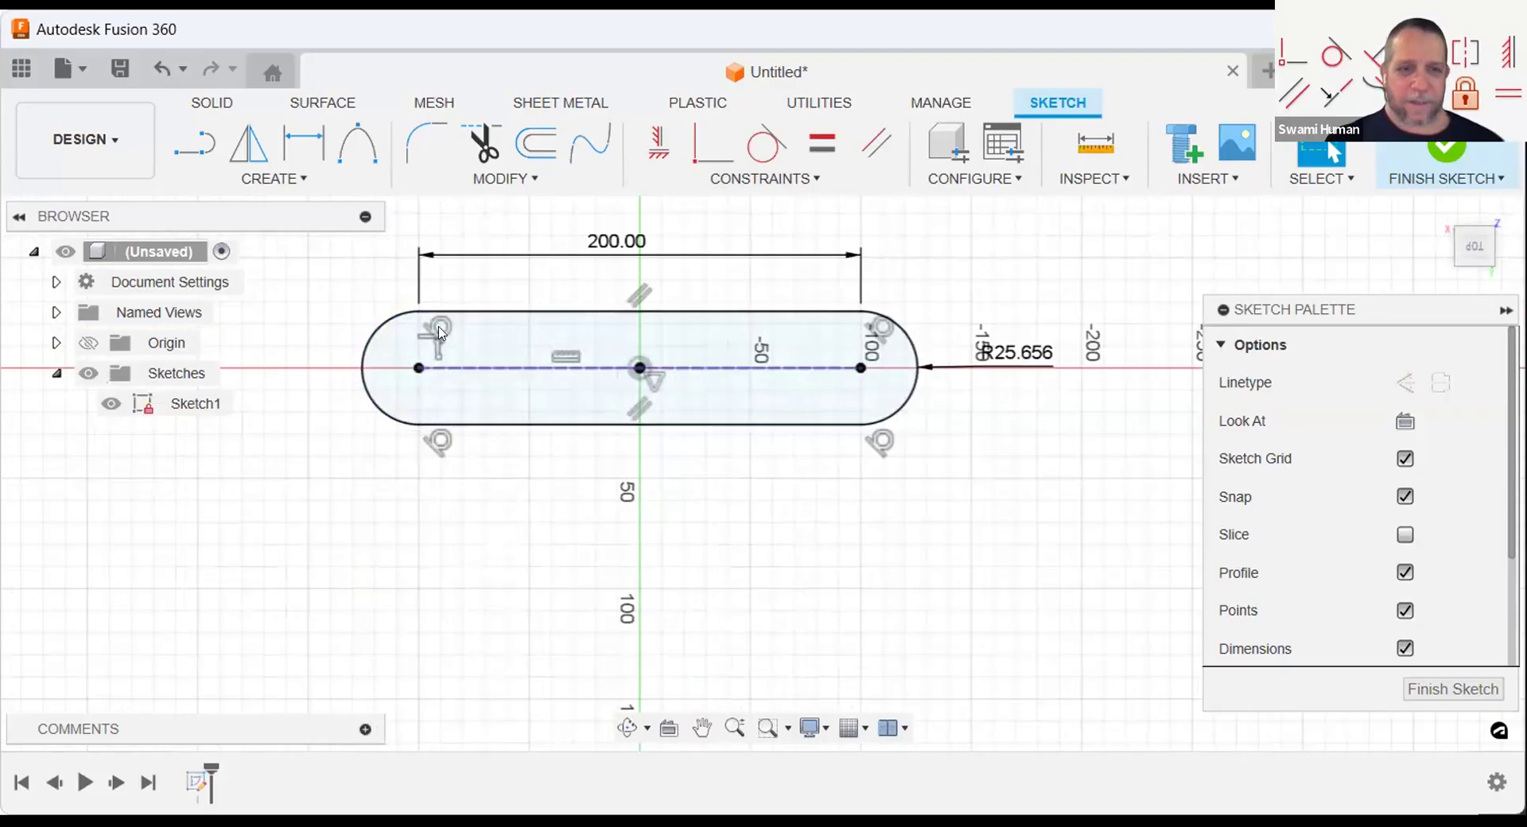
Step: Examine the coordinates of the slot's left arc center and the tangent constraint at the upper-left arc junction
click(418, 368)
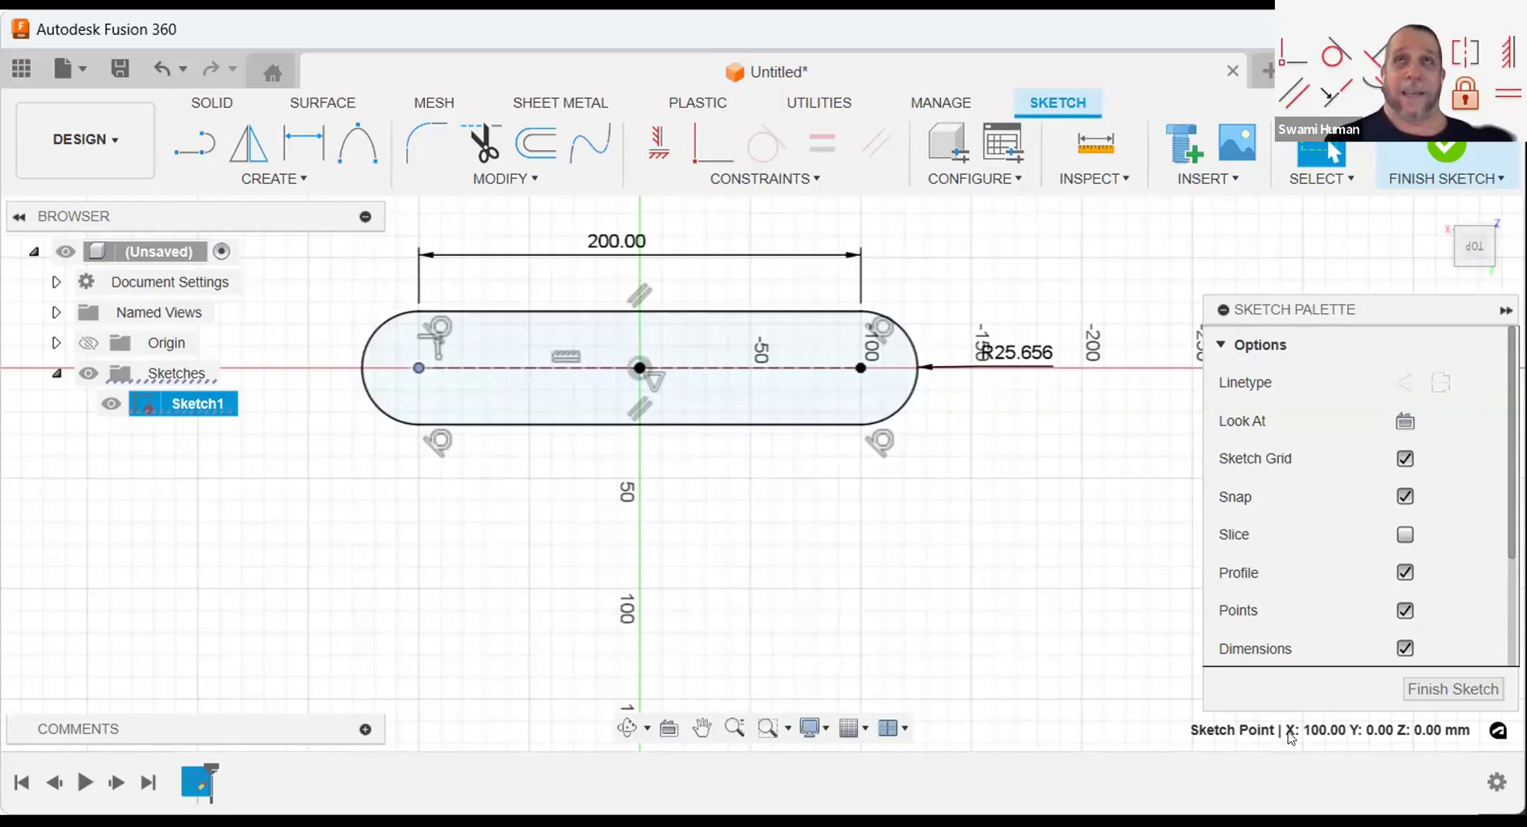
click(439, 332)
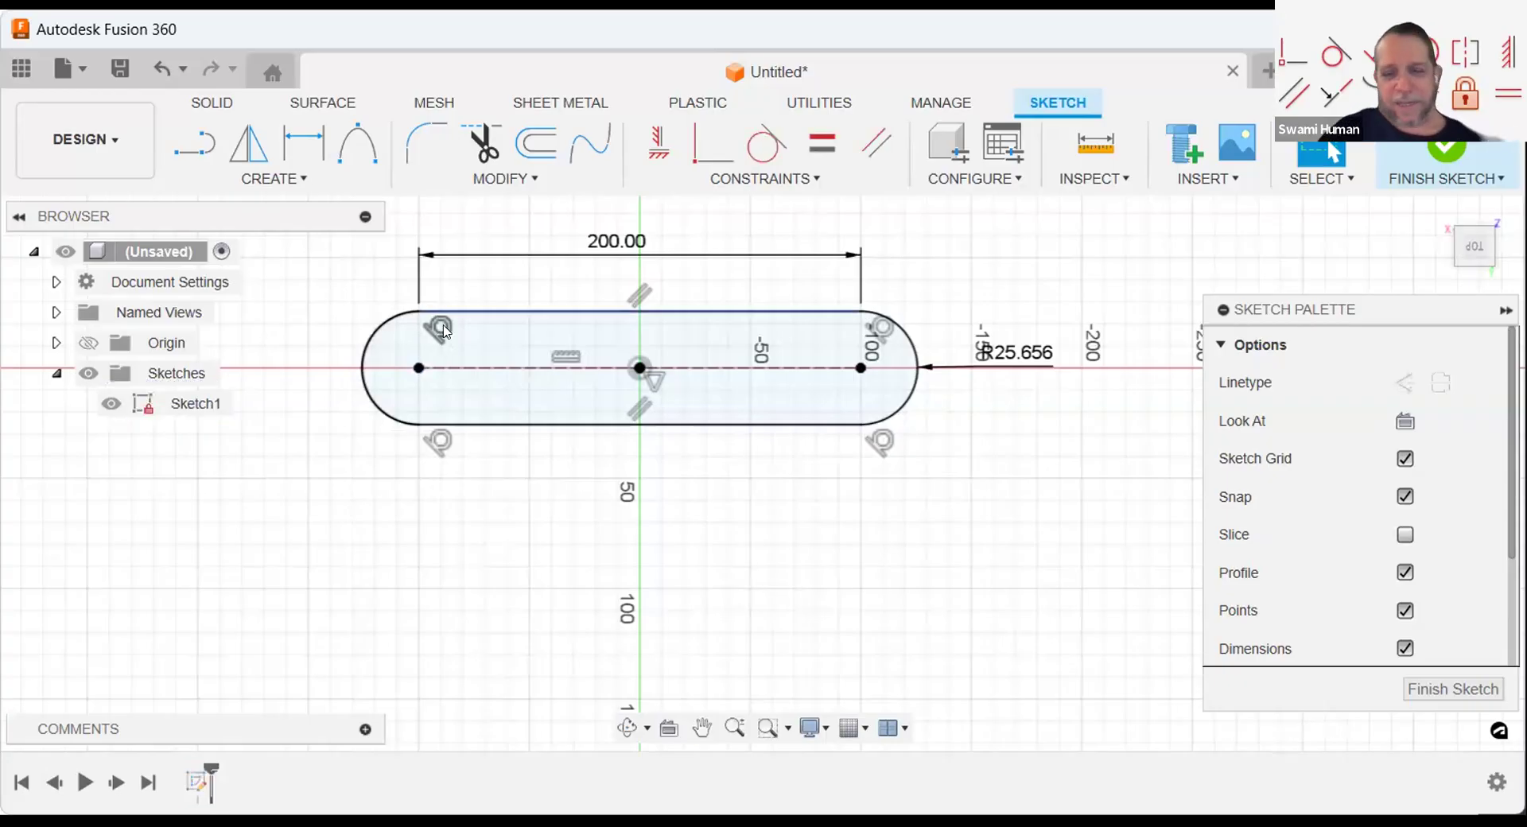
click(443, 332)
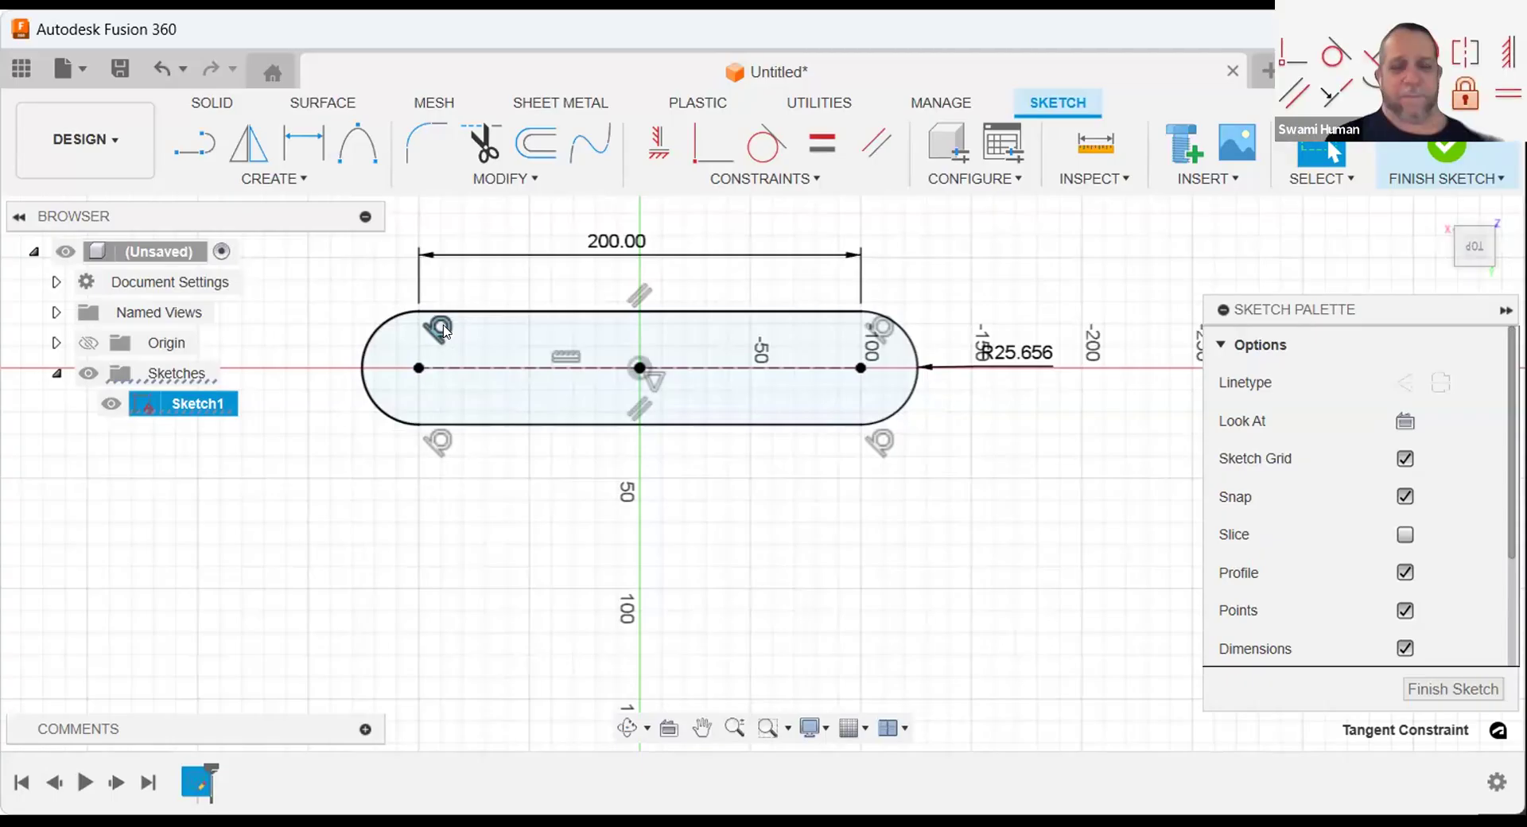
right_click(444, 332)
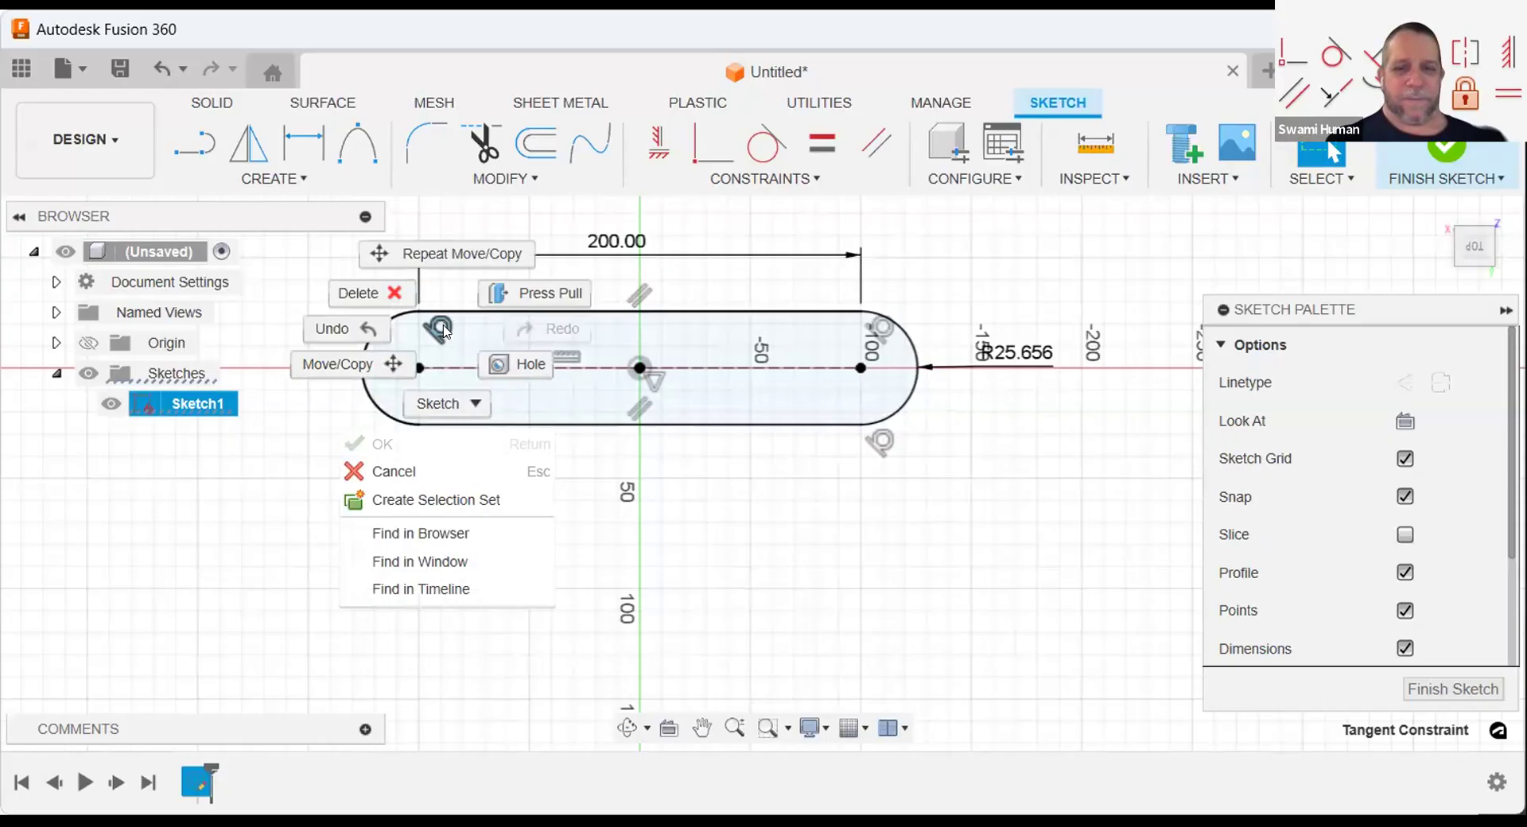
key(Escape)
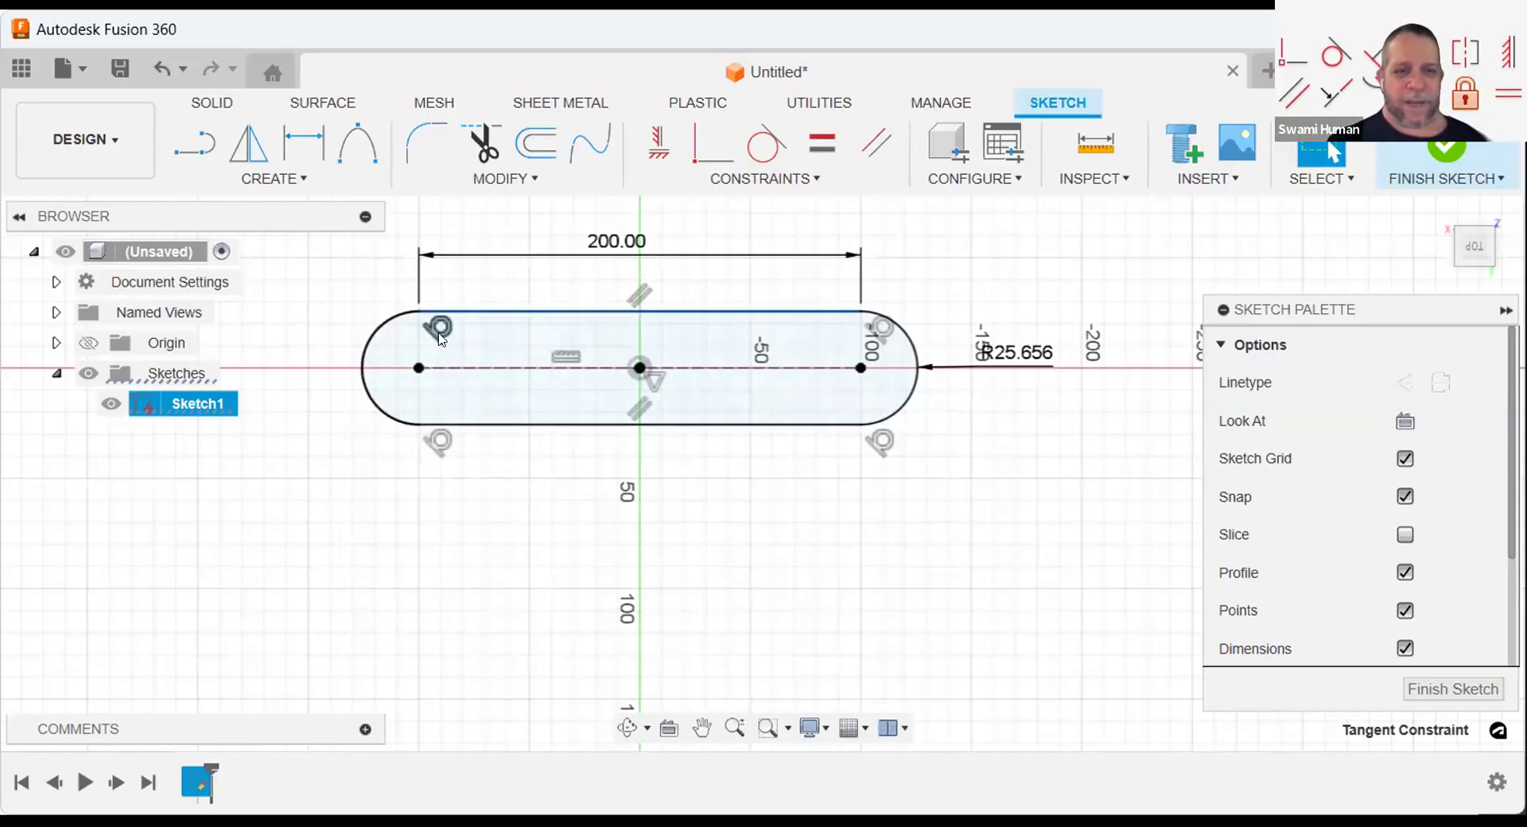
right_click(439, 334)
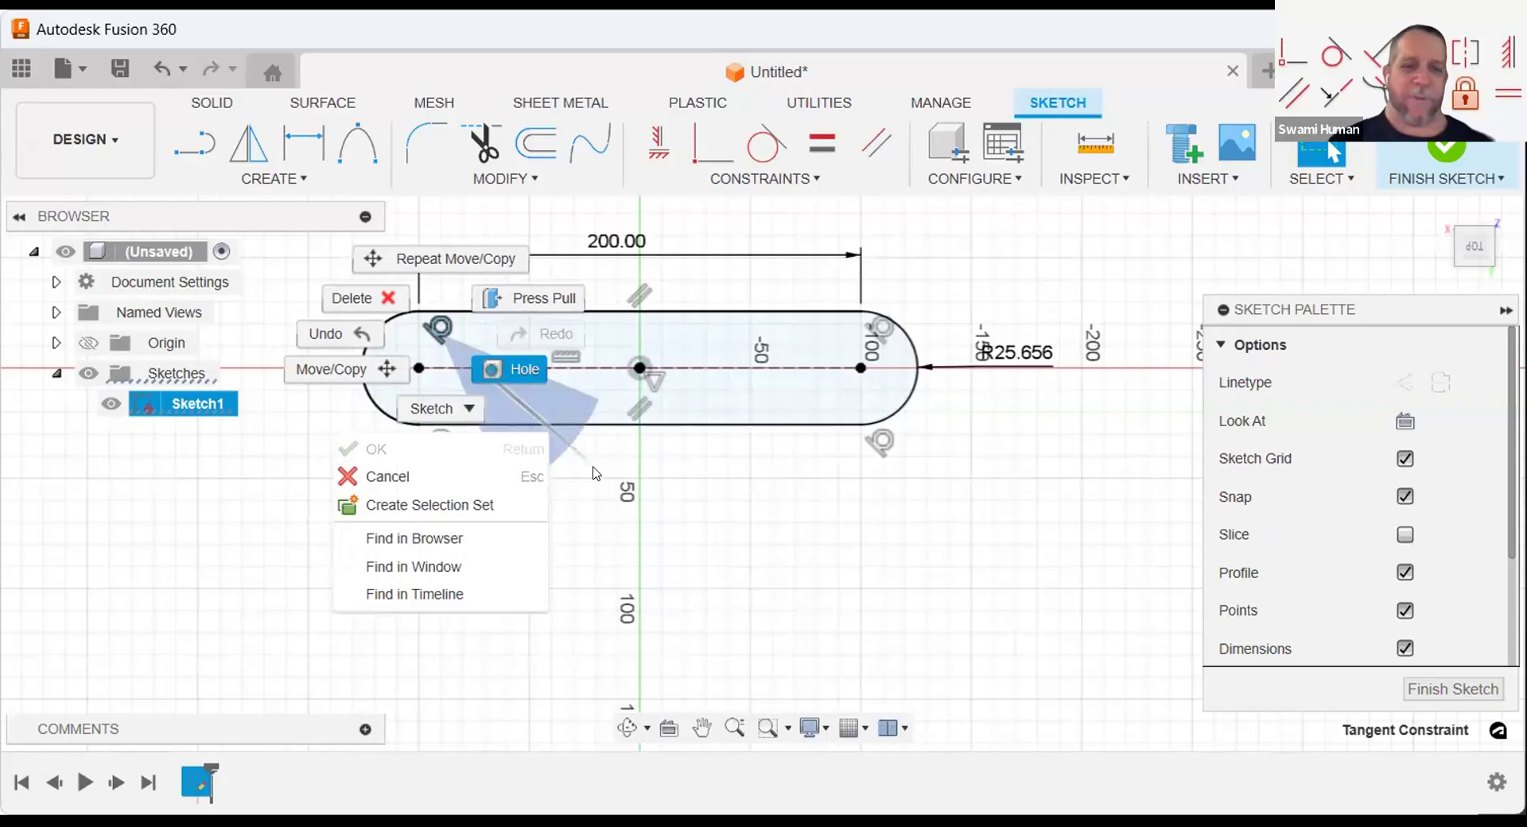
click(493, 403)
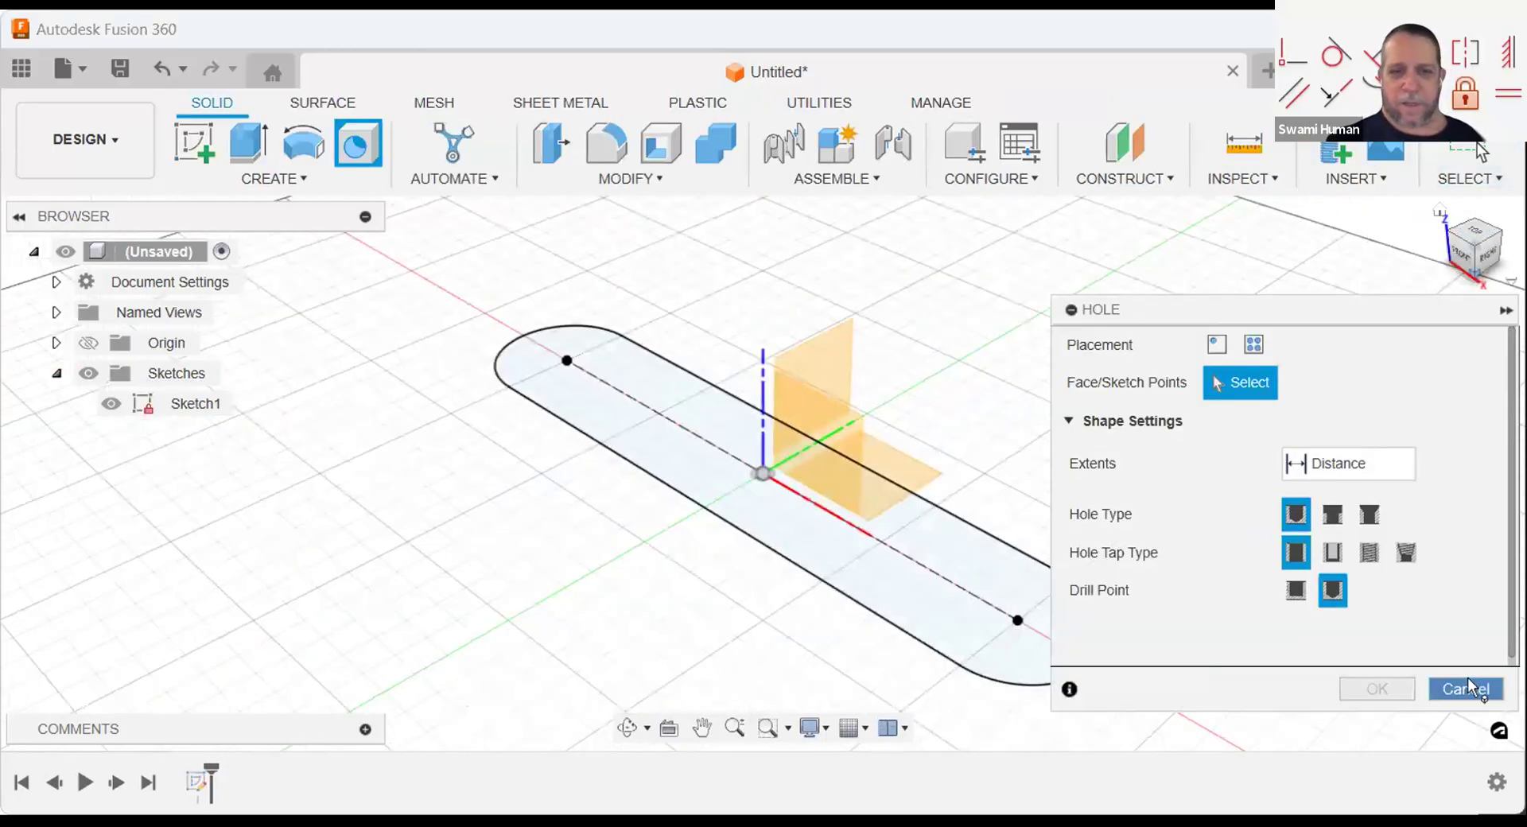
key(Escape)
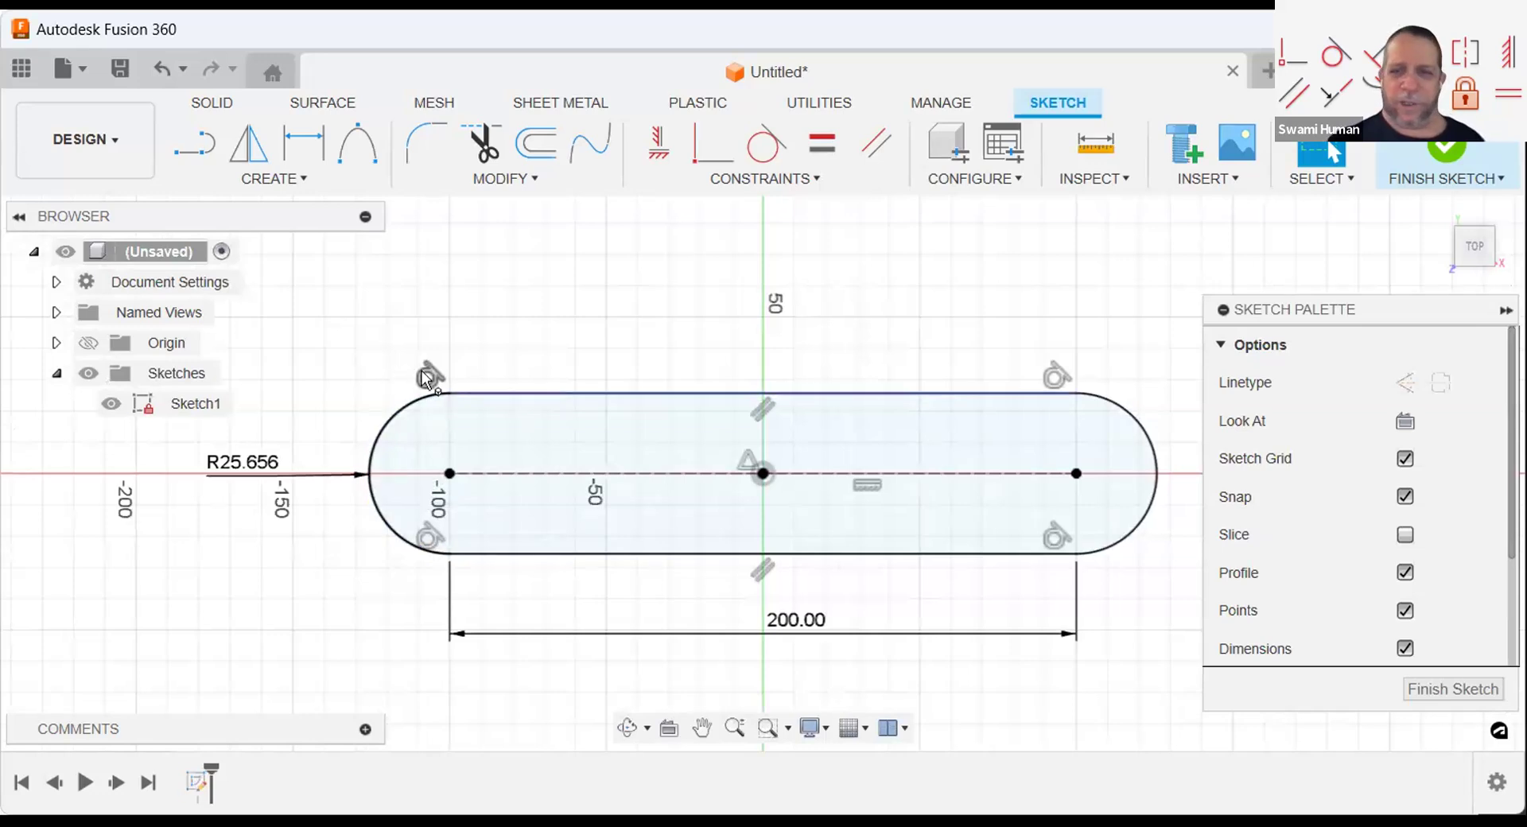
Step: Delete the tangent constraint at the slot's upper-left arc junction and pull the left arc center to test the slot's freedom
right_click(421, 373)
click(340, 338)
middle_drag(567, 337, 554, 286)
scroll(592, 447, down, 1)
scroll(592, 451, down, 1)
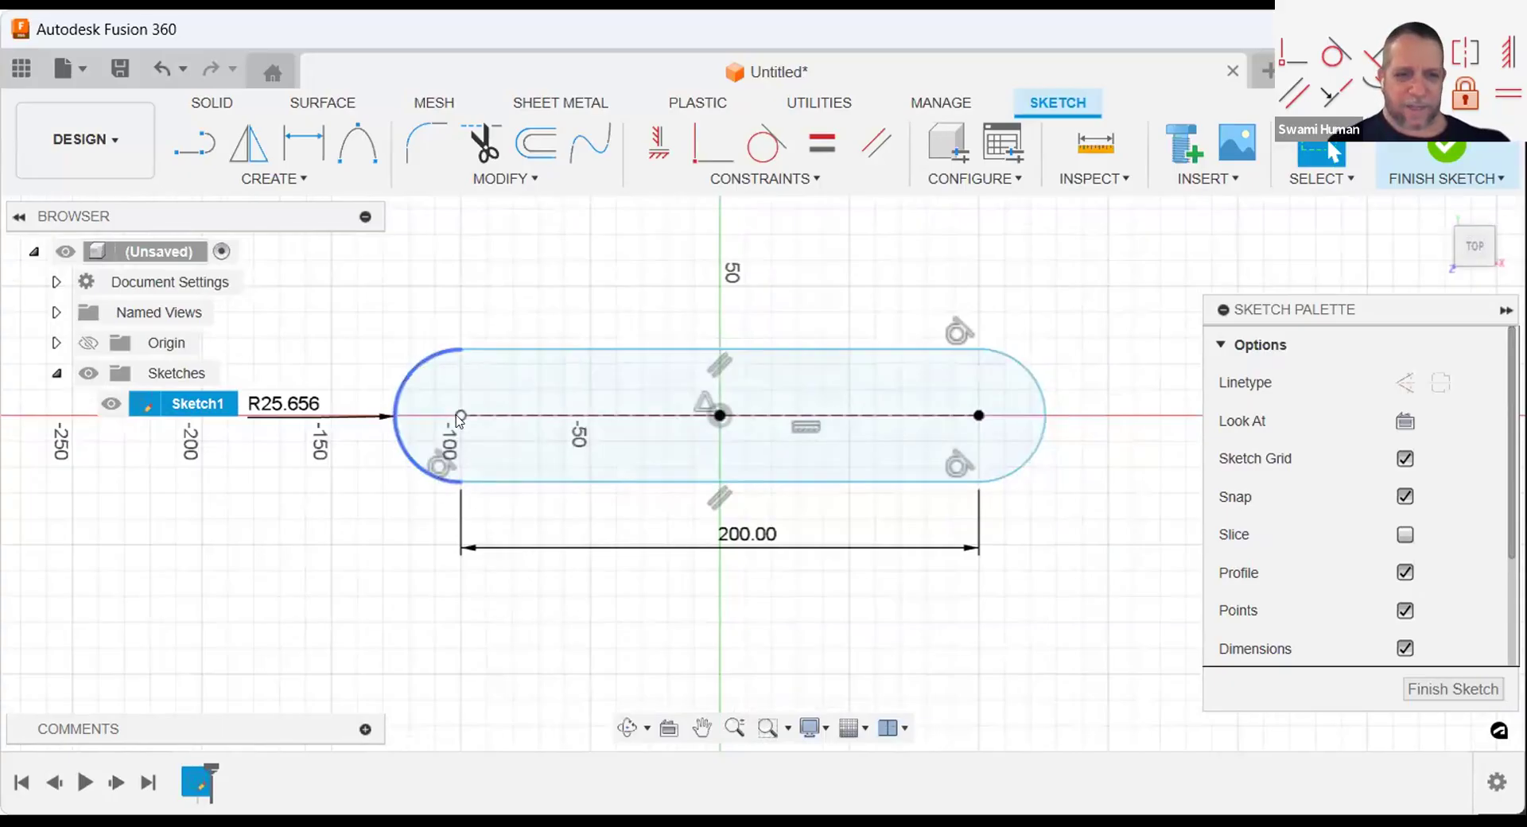
drag(465, 387, 479, 352)
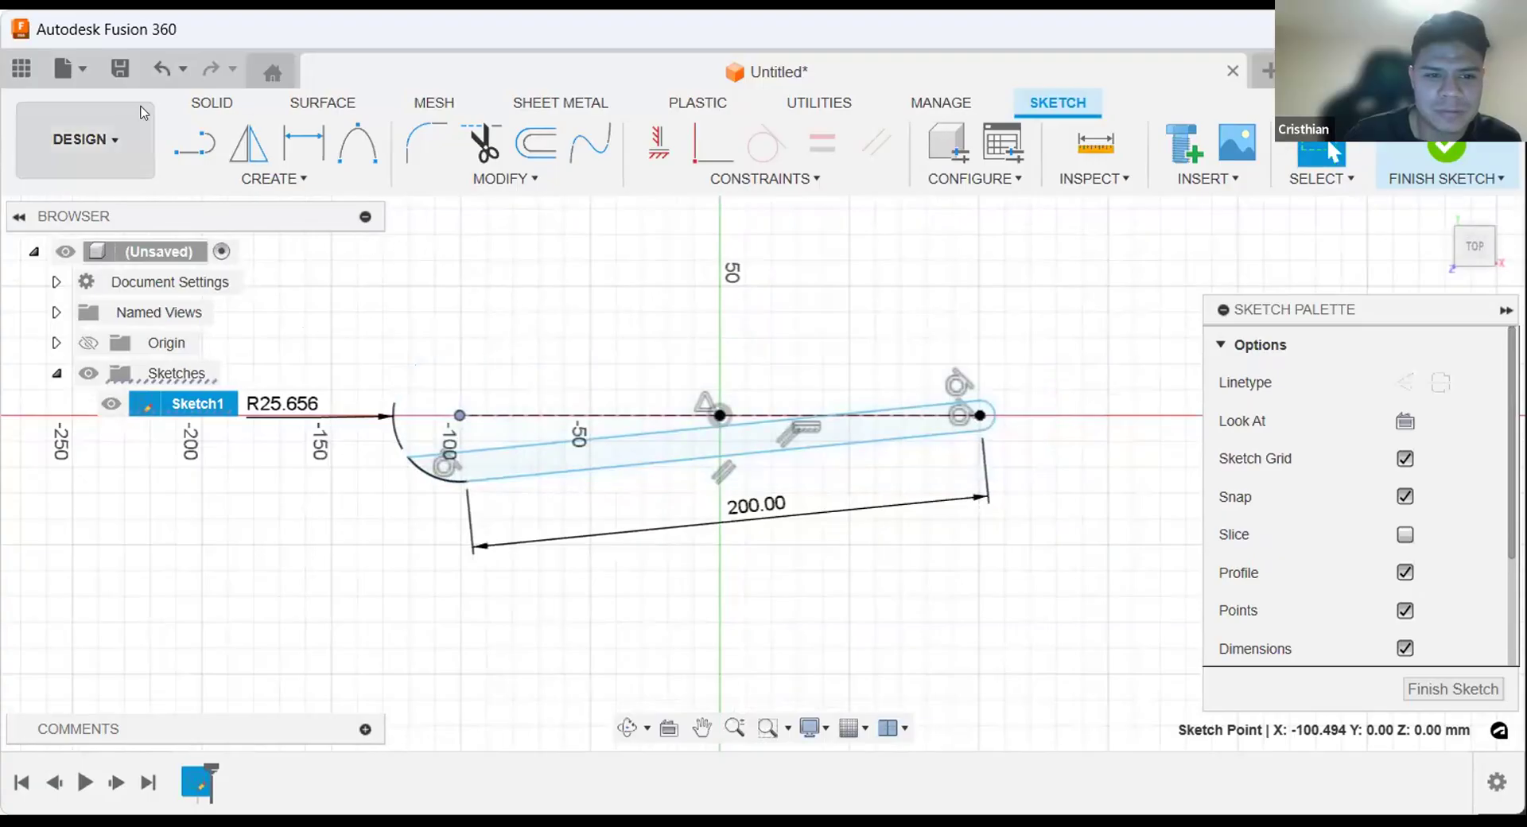
Step: Undo the test movement of the slot and the deletion of its upper-left tangent constraint
click(164, 67)
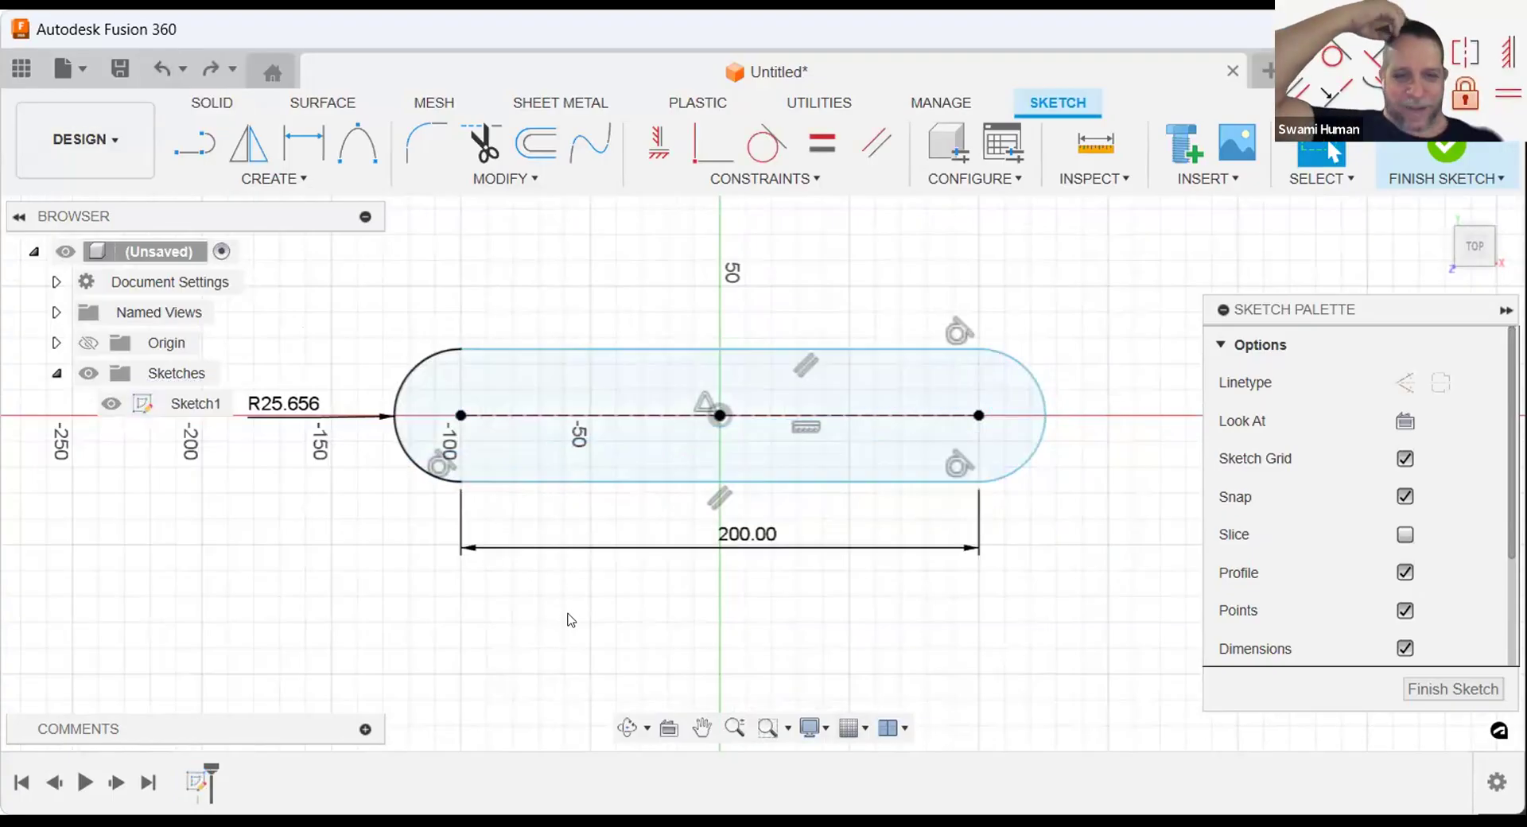
click(149, 73)
mouse_move(668, 279)
middle_down()
mouse_move(583, 273)
mouse_move(576, 318)
middle_up()
scroll(572, 273, down, 2)
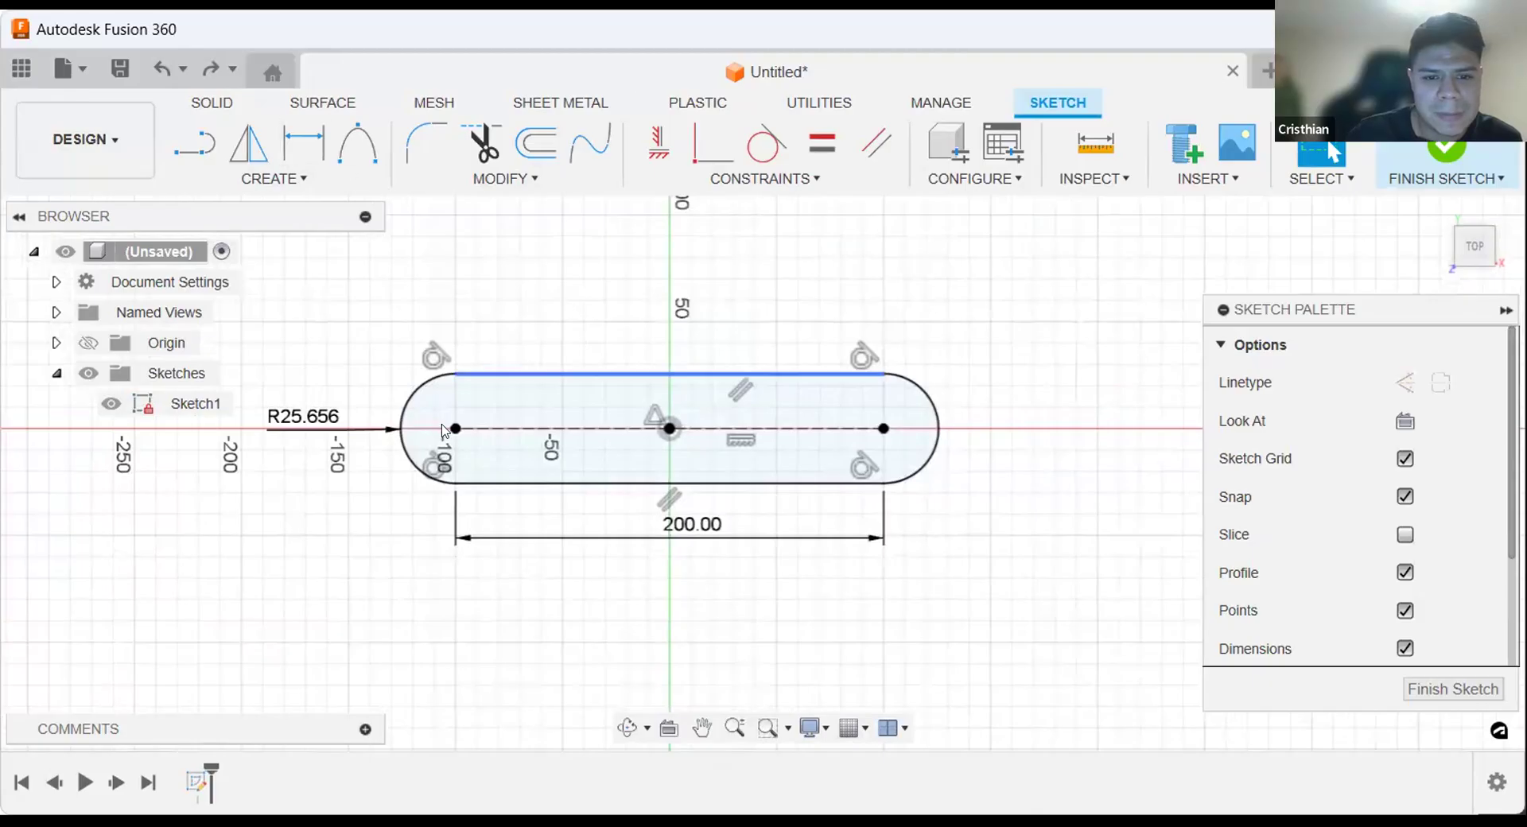
Step: Delete the radius dimension on the slot's left arc and the horizontal constraint on its construction centerline
right_click(305, 410)
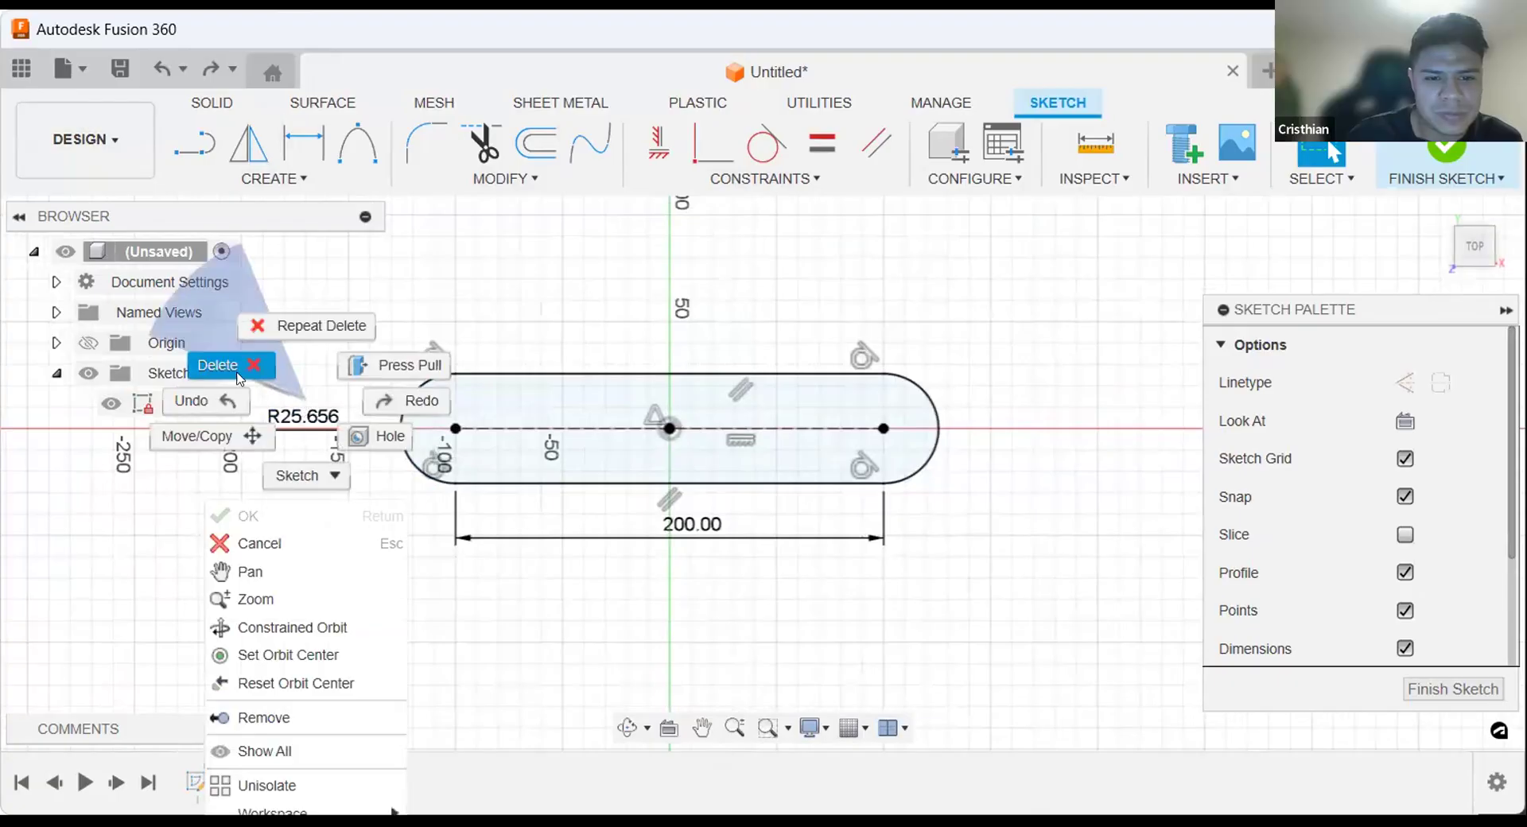
click(231, 366)
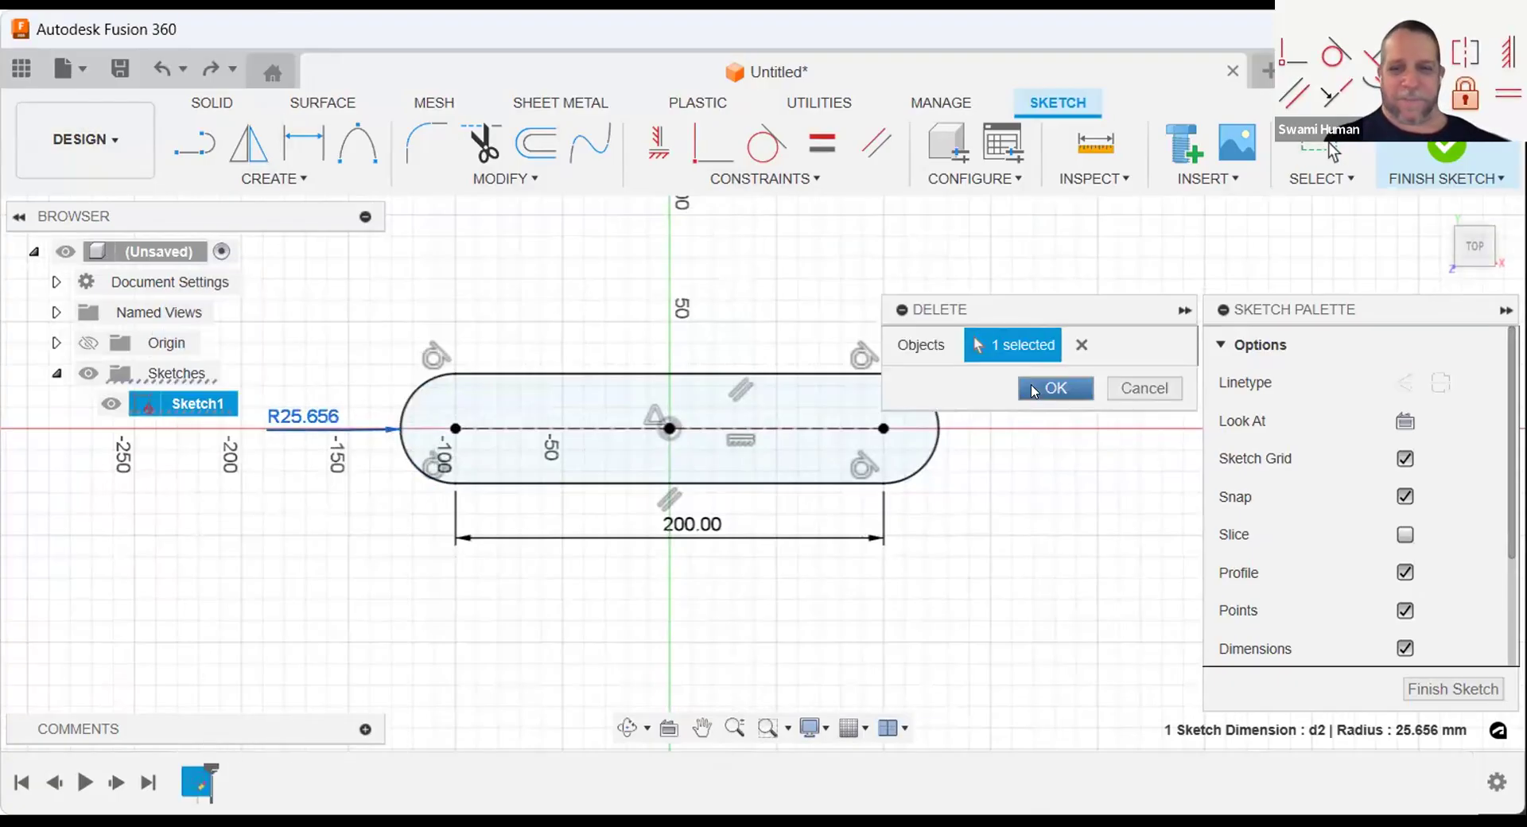
click(1032, 390)
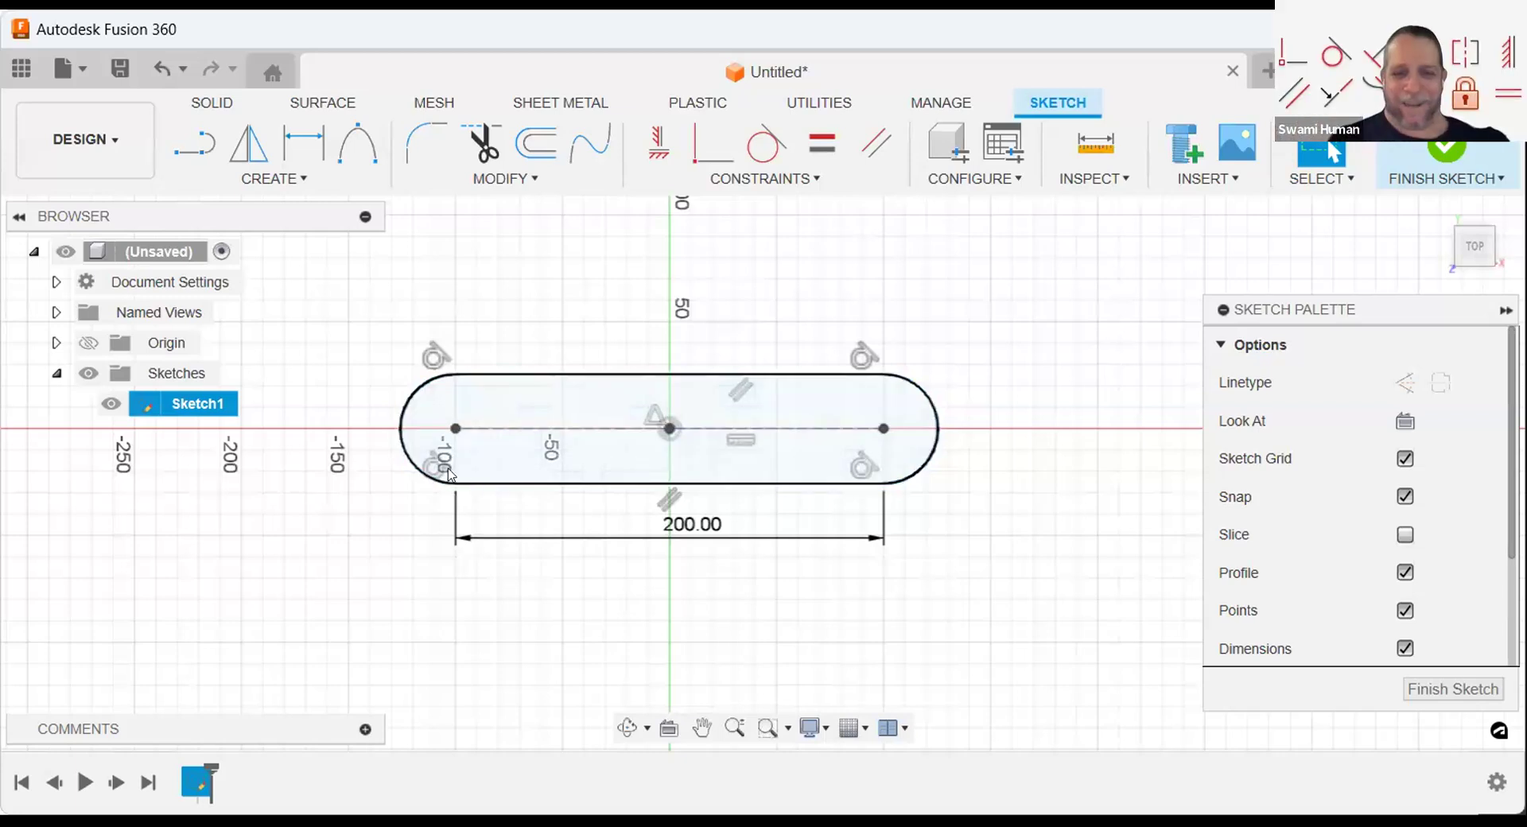
right_click(740, 442)
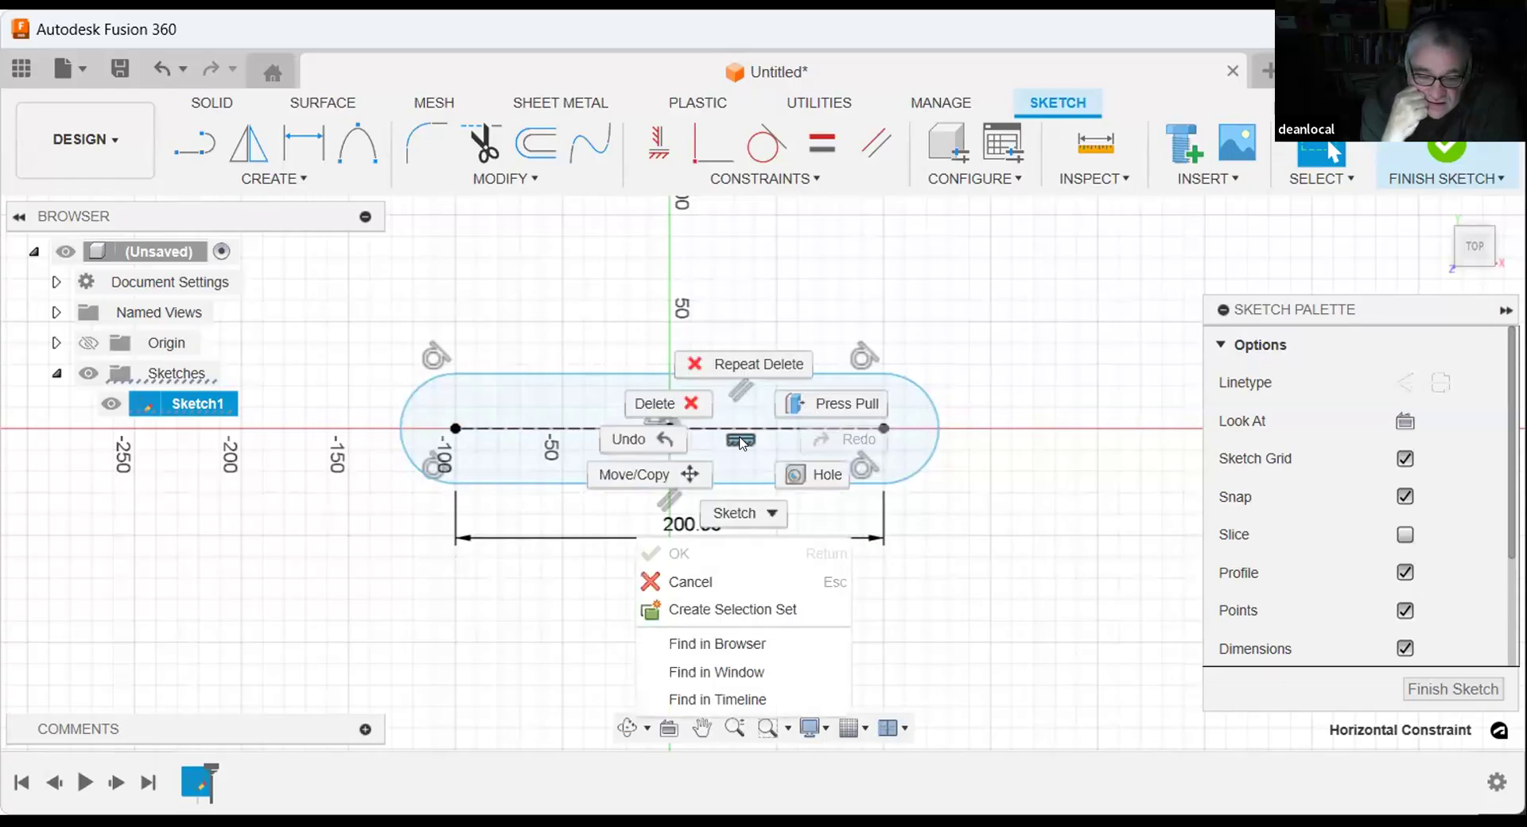
click(656, 405)
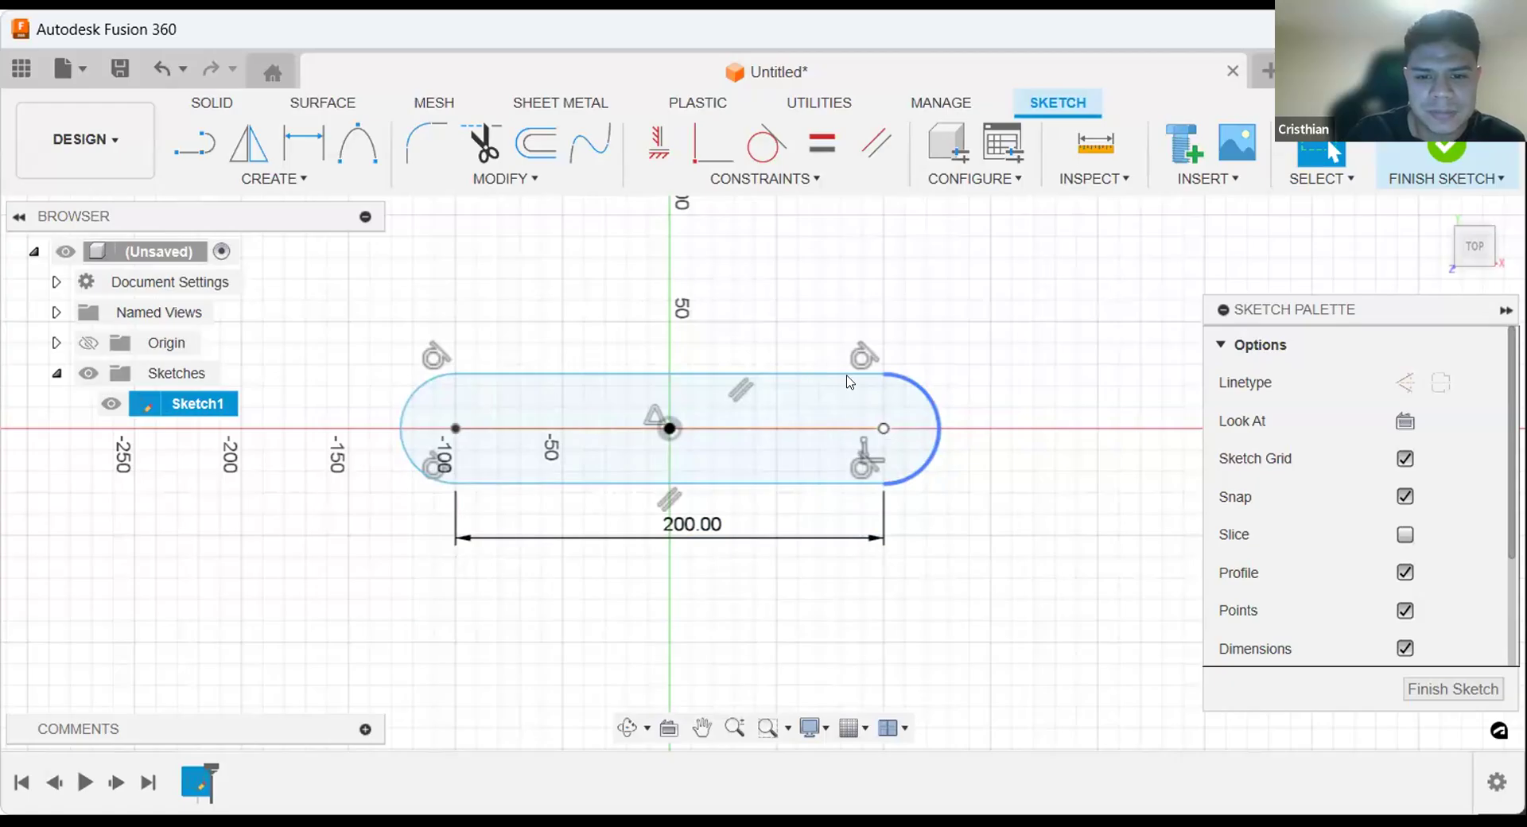
Step: Widen the slot and rotate it about the origin, moving its right arc center to about X 62.6, Y 78.0 mm
mouse_move(884, 428)
mouse_down()
mouse_move(951, 426)
mouse_move(884, 429)
mouse_up()
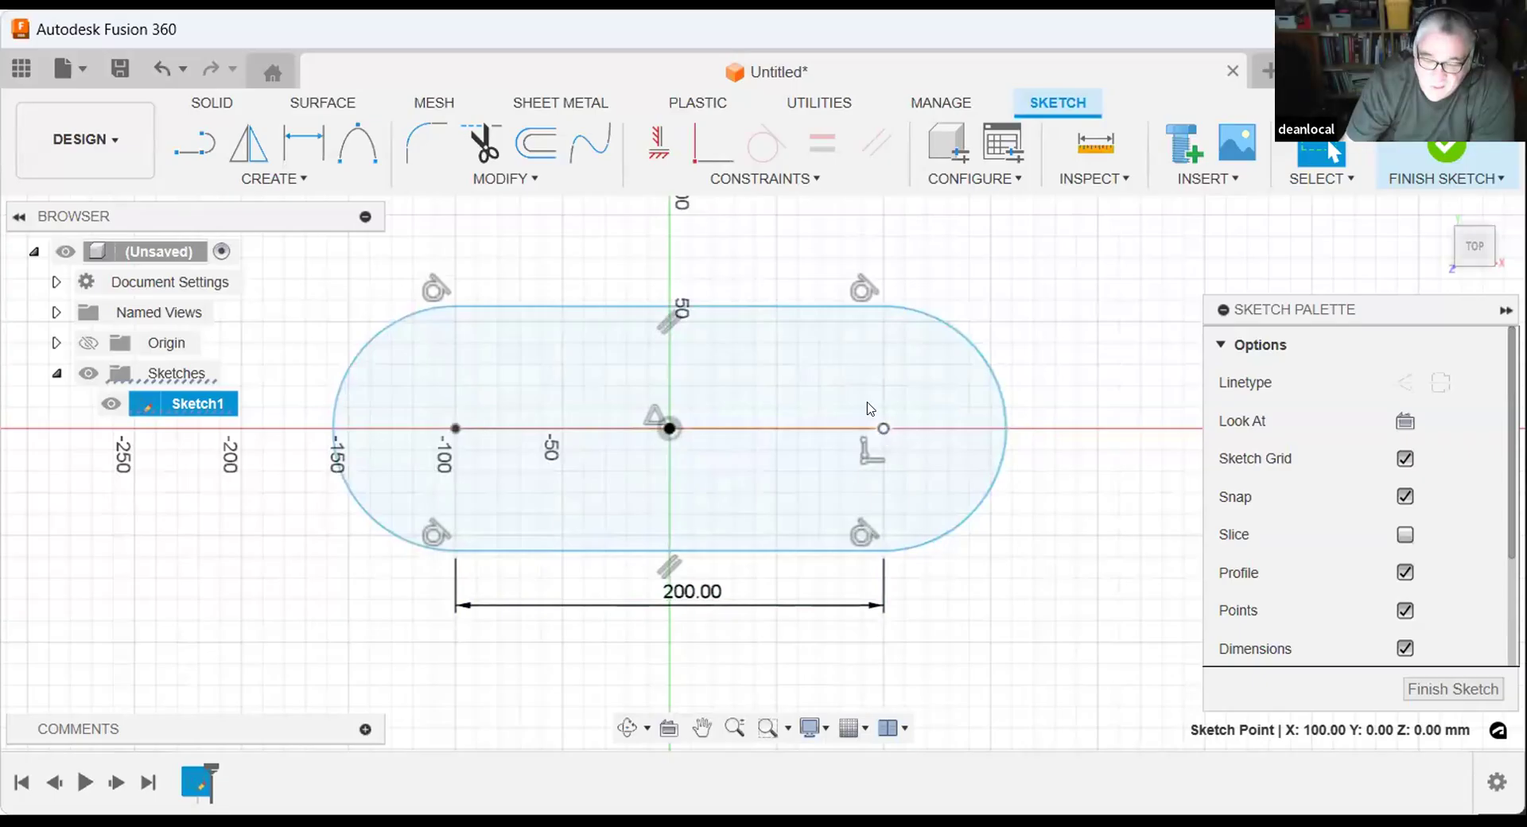
drag(882, 429, 883, 412)
drag(757, 337, 773, 336)
scroll(986, 562, down, 3)
middle_drag(978, 574, 851, 526)
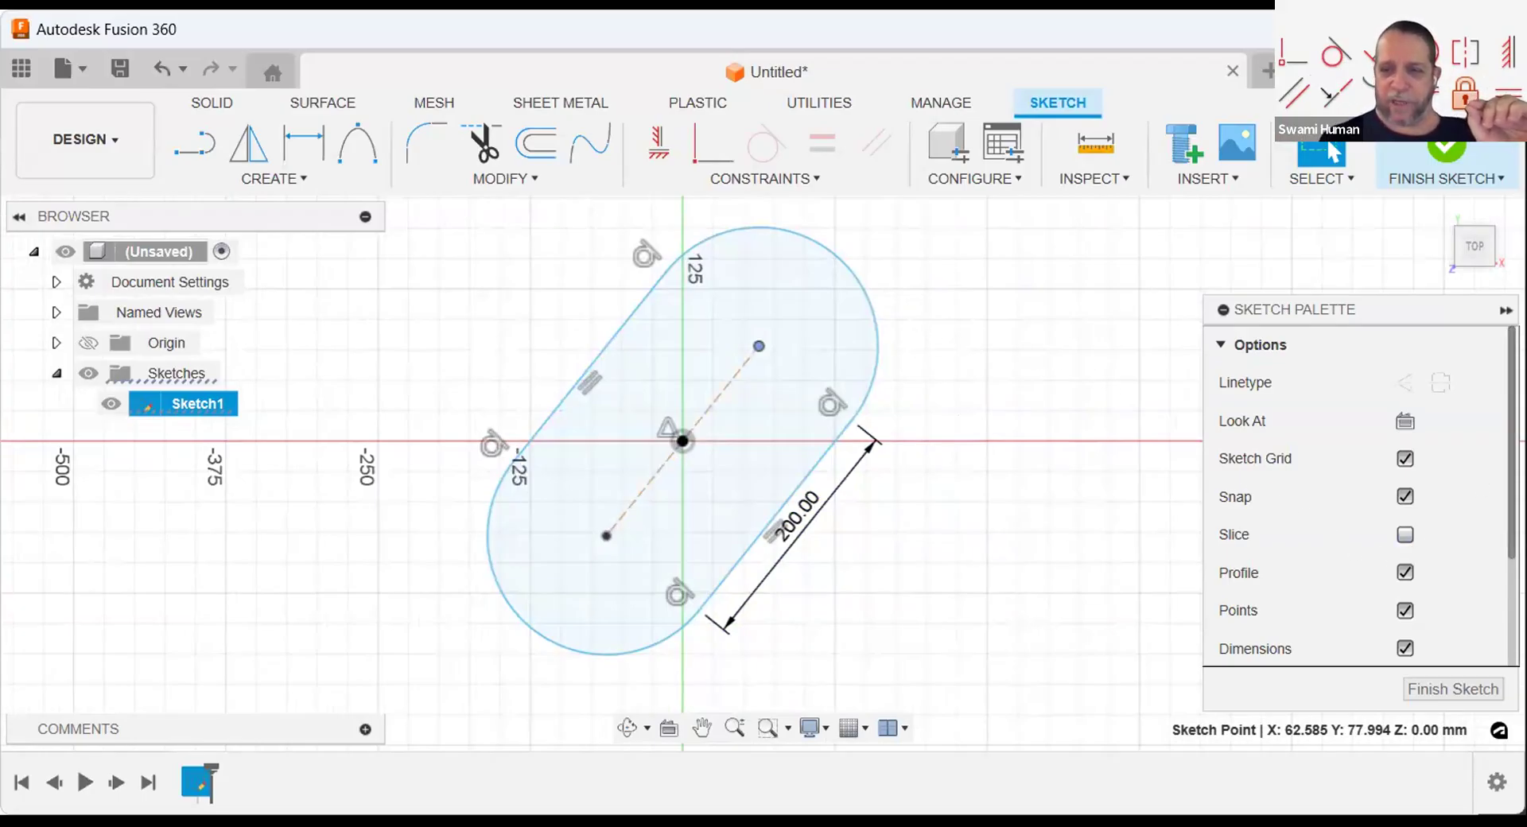
Step: Hide the sketch's constraint symbols and show them again
scroll(1337, 660, down, 2)
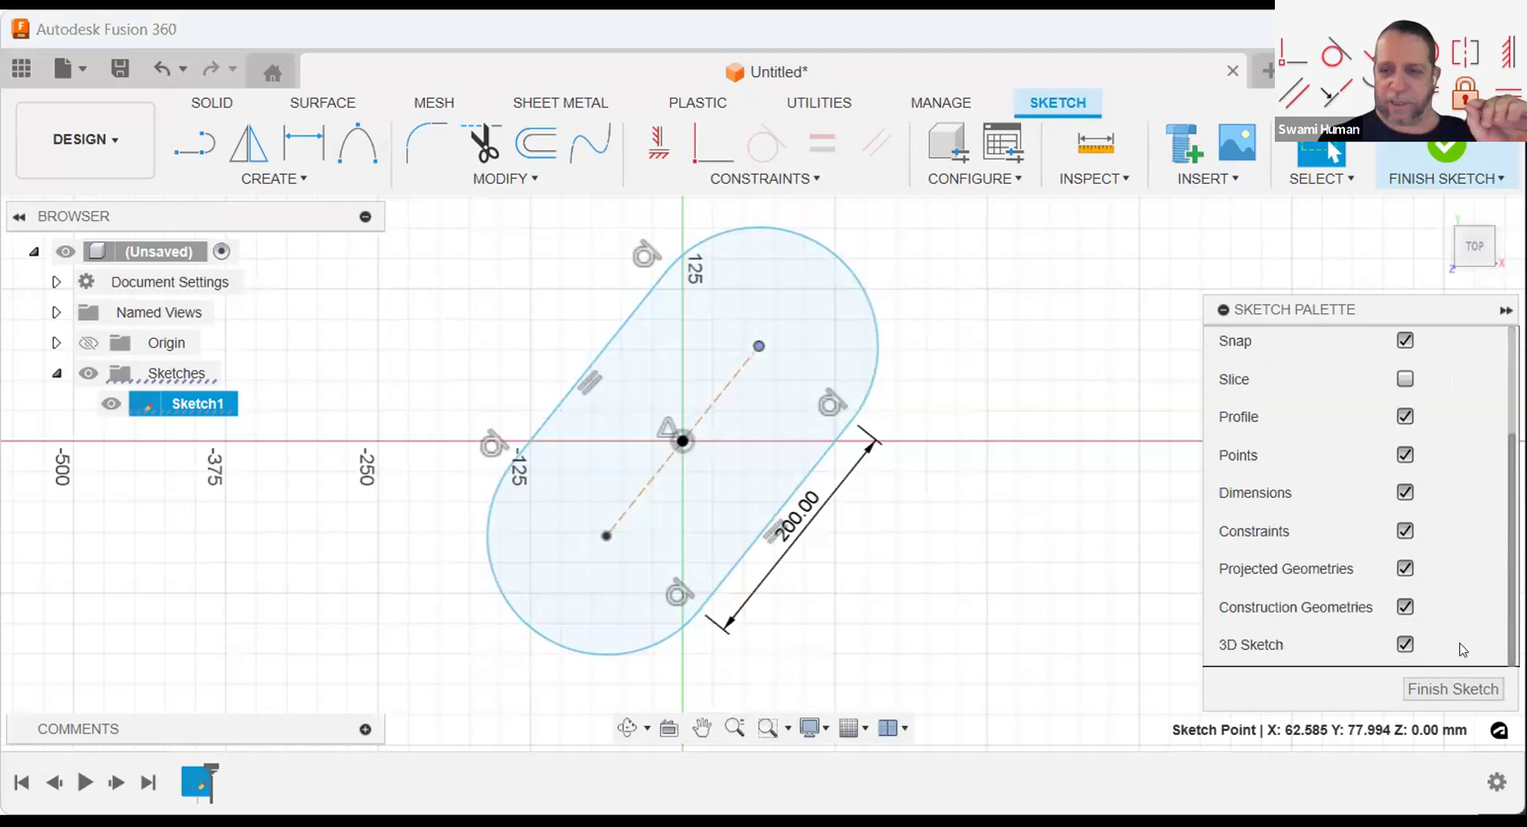
click(1405, 531)
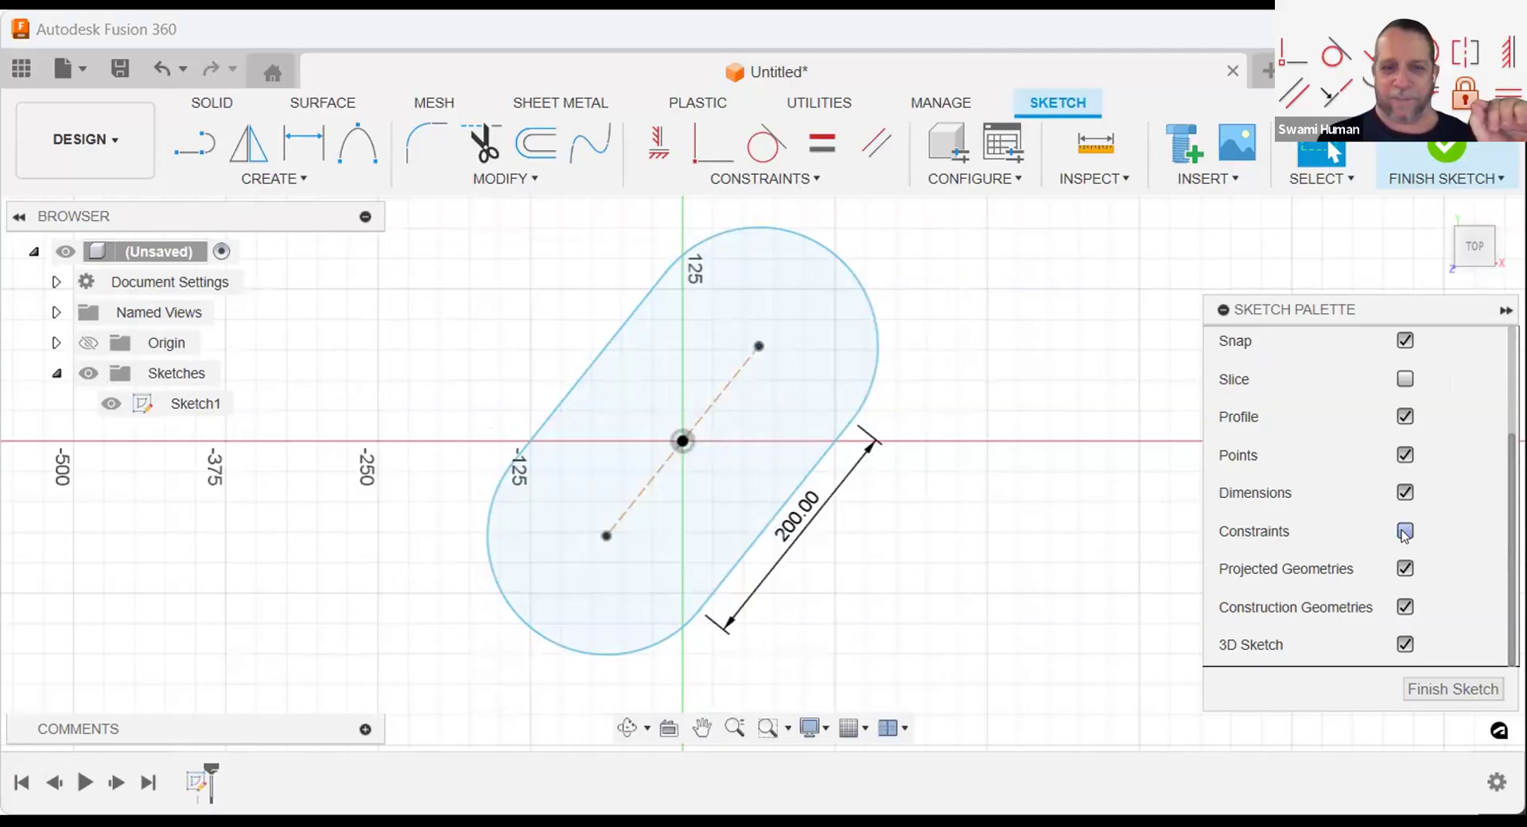
click(1405, 531)
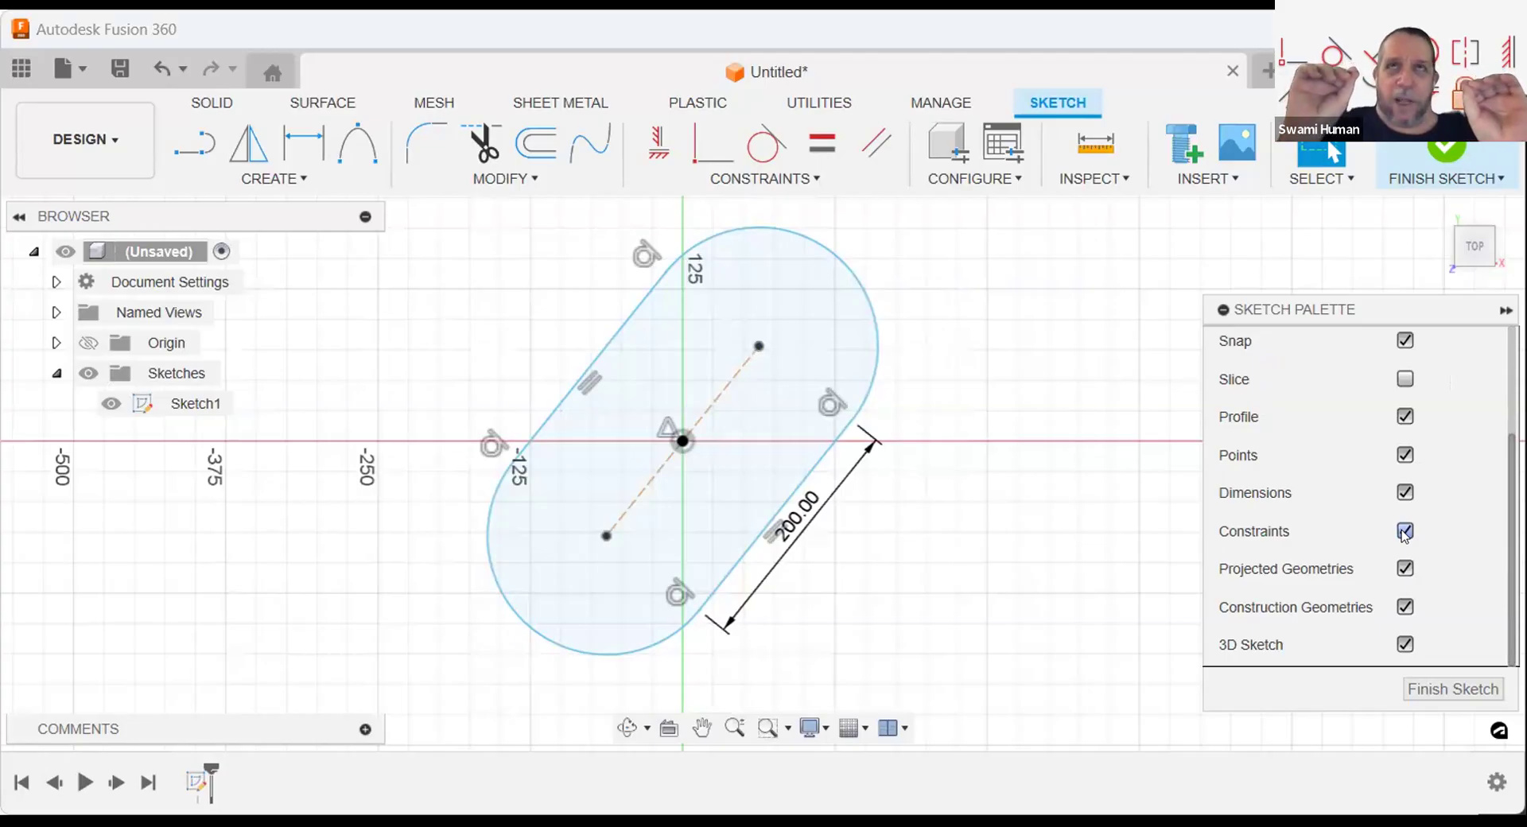
scroll(1405, 534, up, 3)
scroll(1405, 535, down, 3)
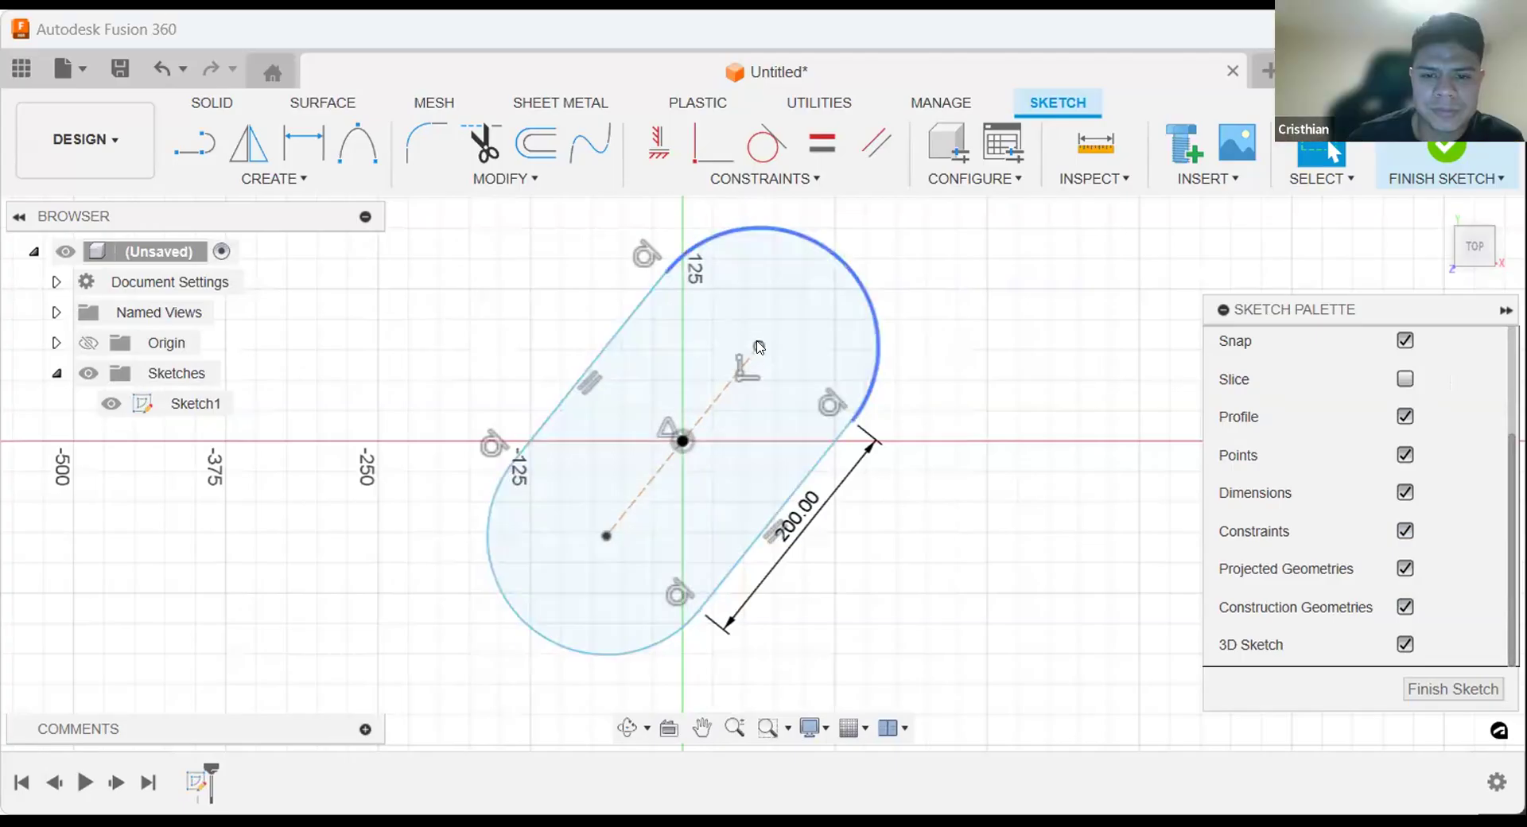
Step: Rotate the slot about the origin, moving its upper-right arc center to about X 90.1, Y 43.3 mm
drag(802, 421, 803, 451)
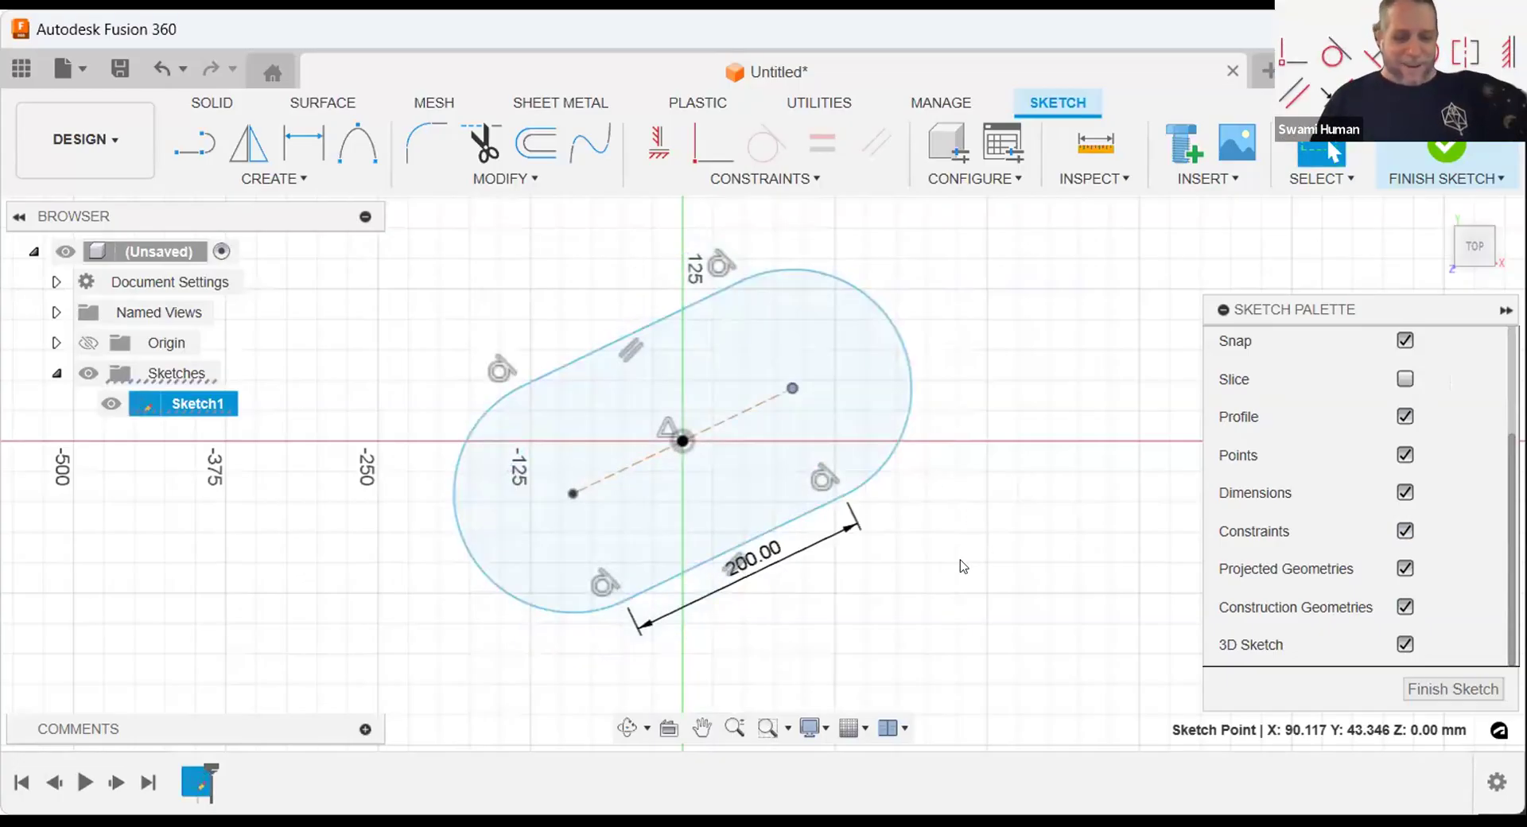
key(Escape)
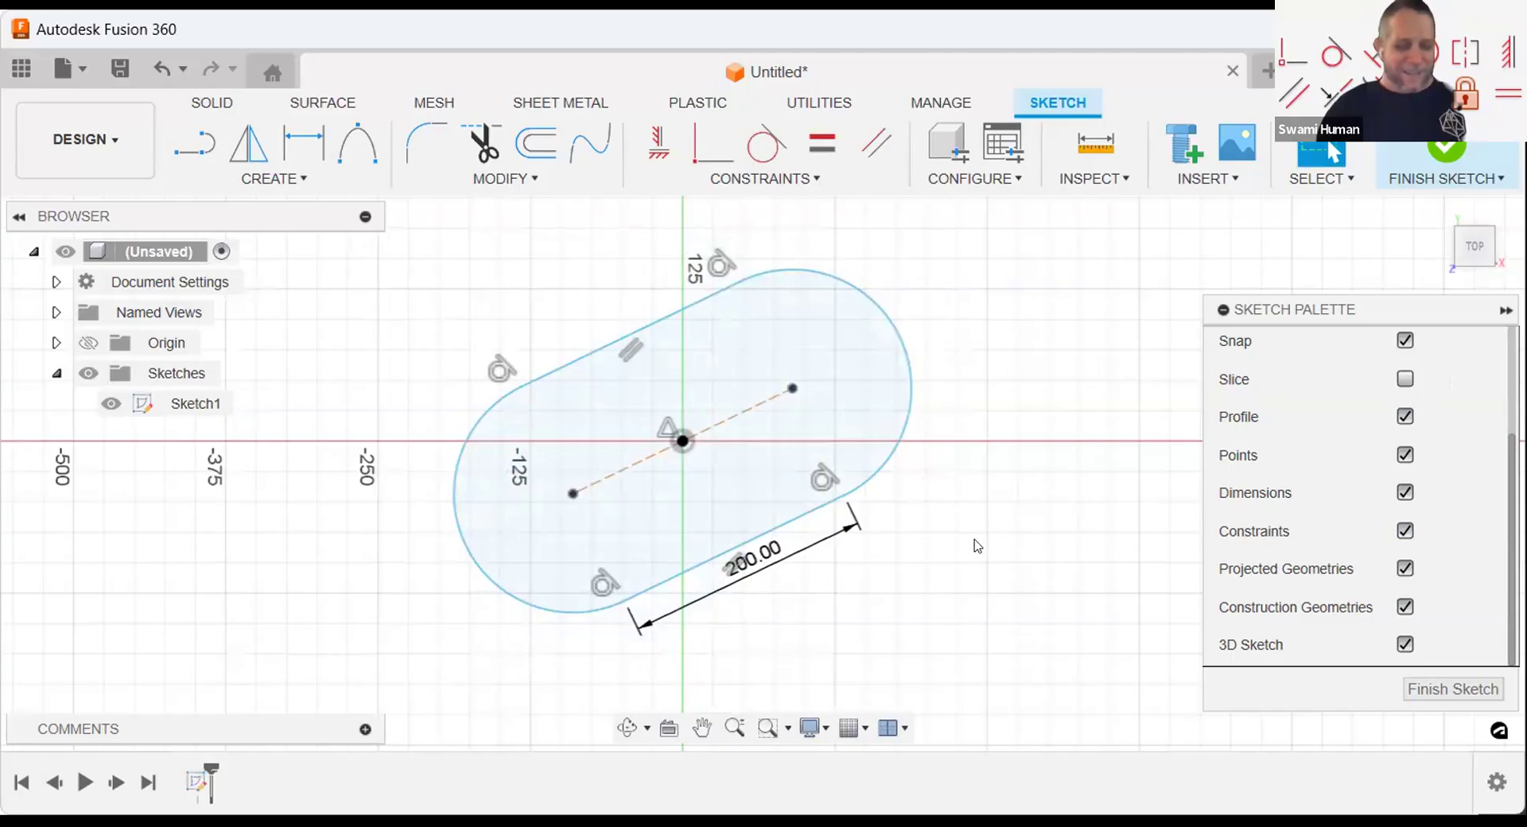